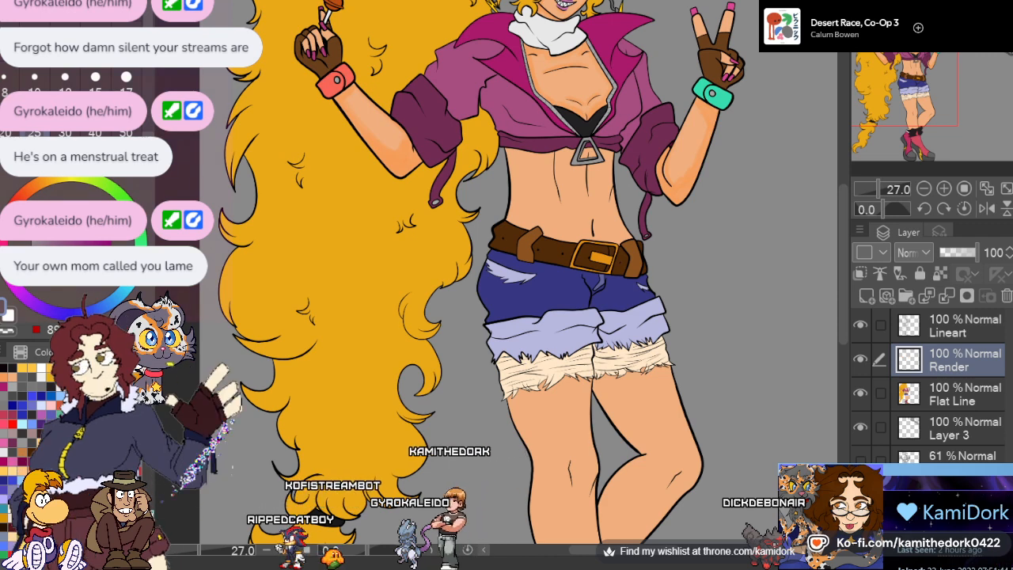
Pick an orange shadow colour and shade the skin under the knotted shirt, around the triangular zipper pull and along the midline, on the Render layer
click(8, 376)
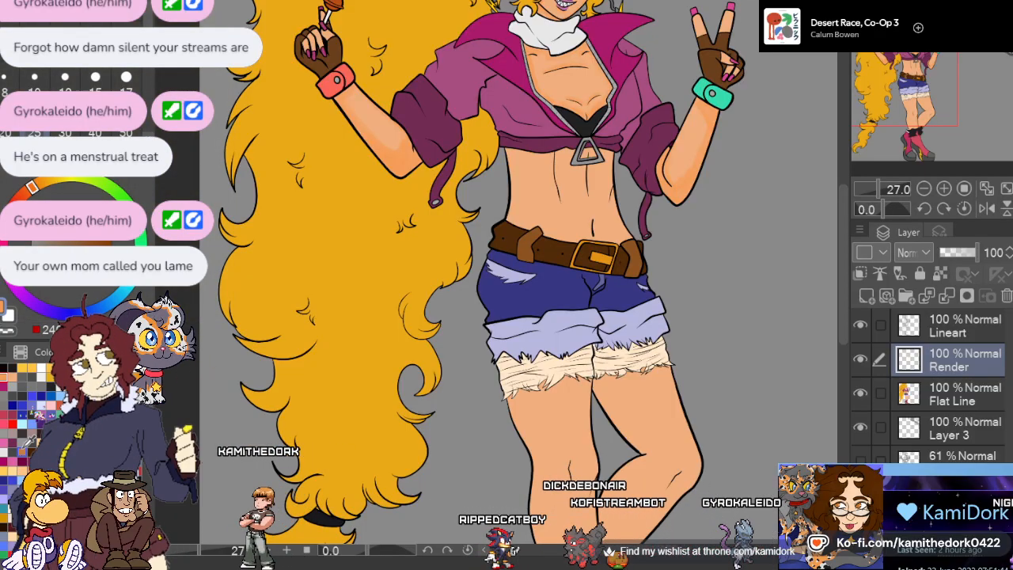
scroll(524, 257, down, 8)
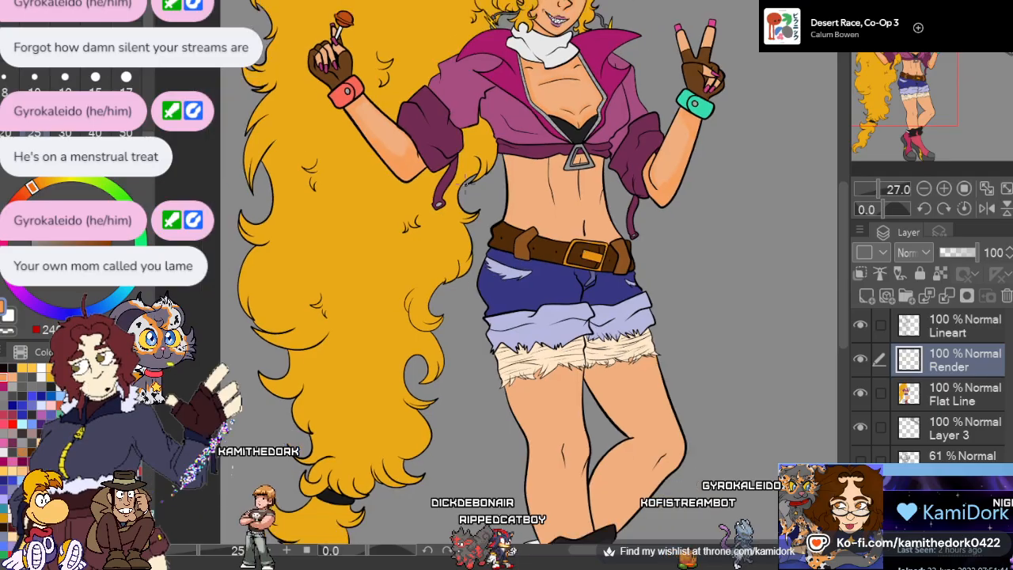
scroll(557, 97, up, 3)
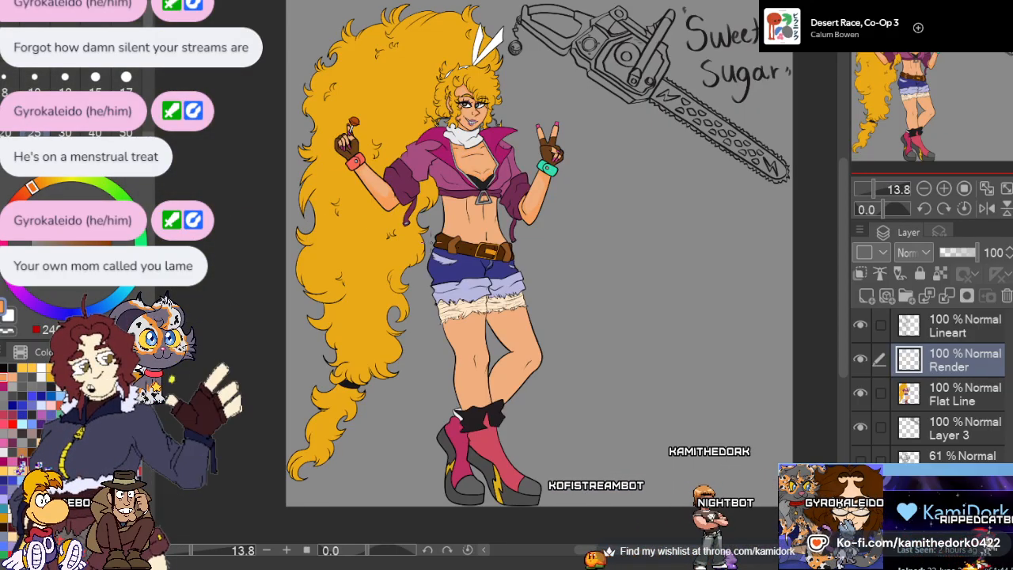
scroll(465, 238, up, 5)
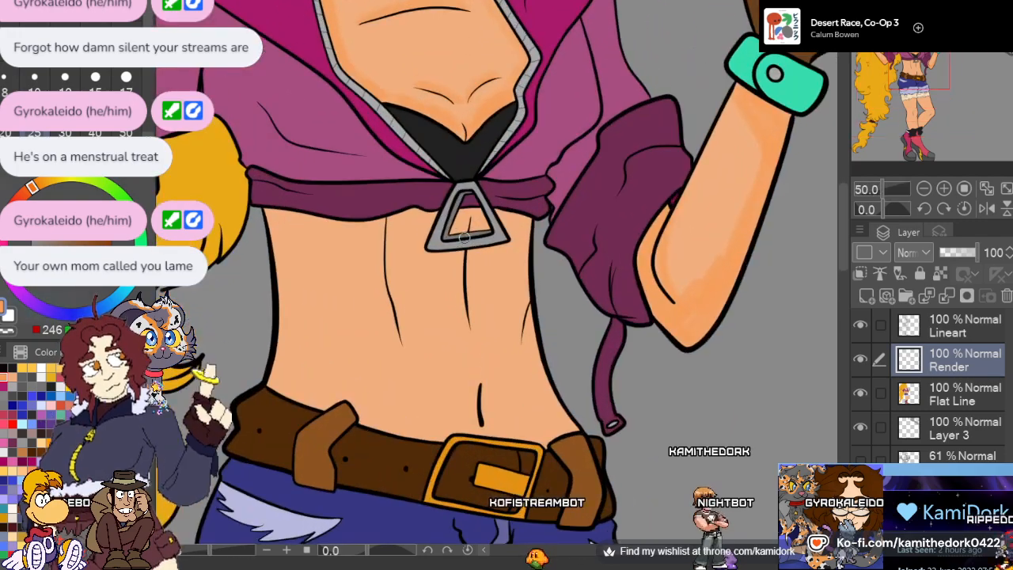
scroll(464, 237, up, 5)
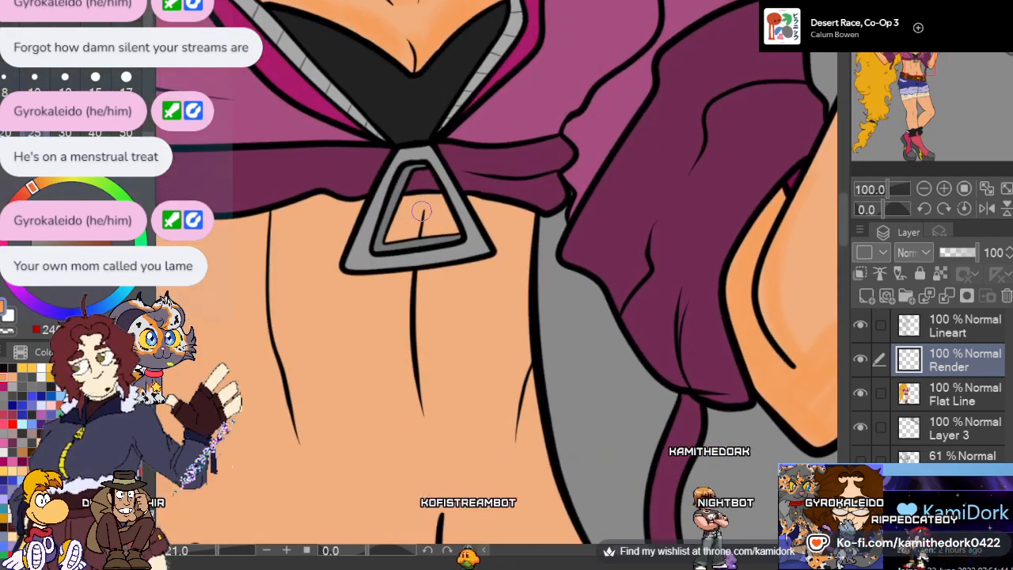
scroll(421, 212, up, 1)
scroll(438, 210, up, 3)
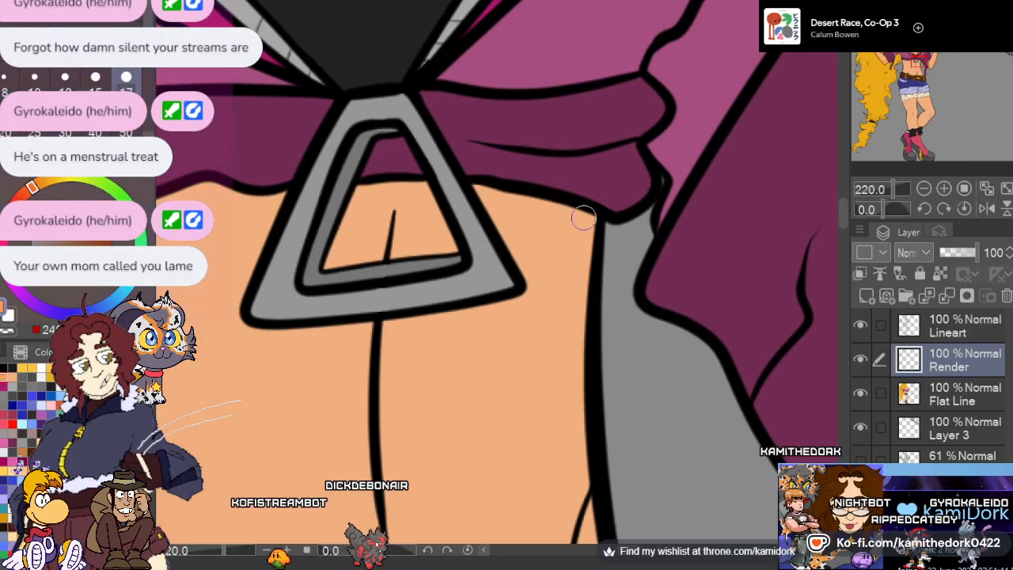
mouse_move(584, 219)
mouse_down()
mouse_move(483, 192)
mouse_move(508, 226)
mouse_up()
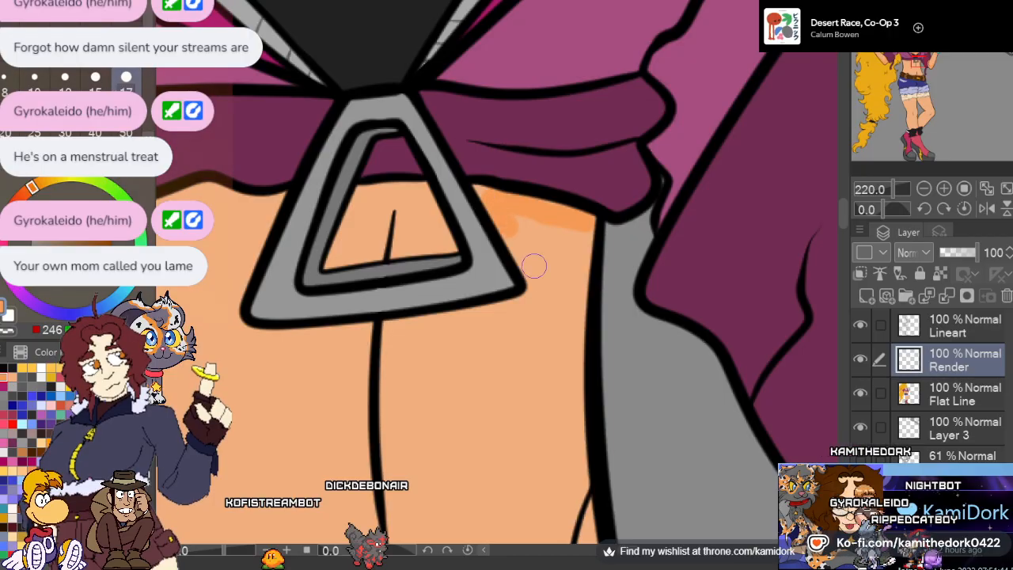
key(ctrl+z)
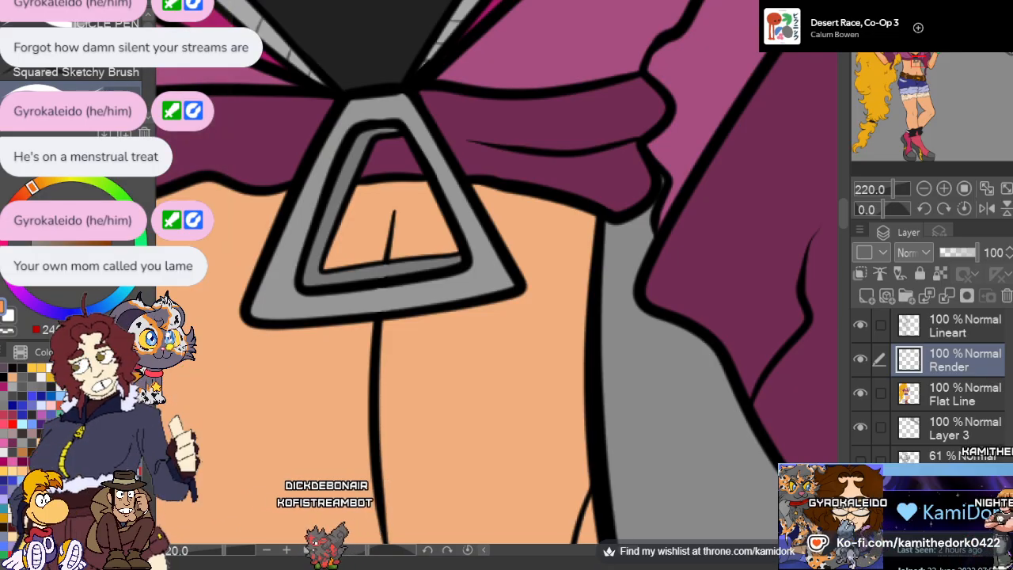
key(j)
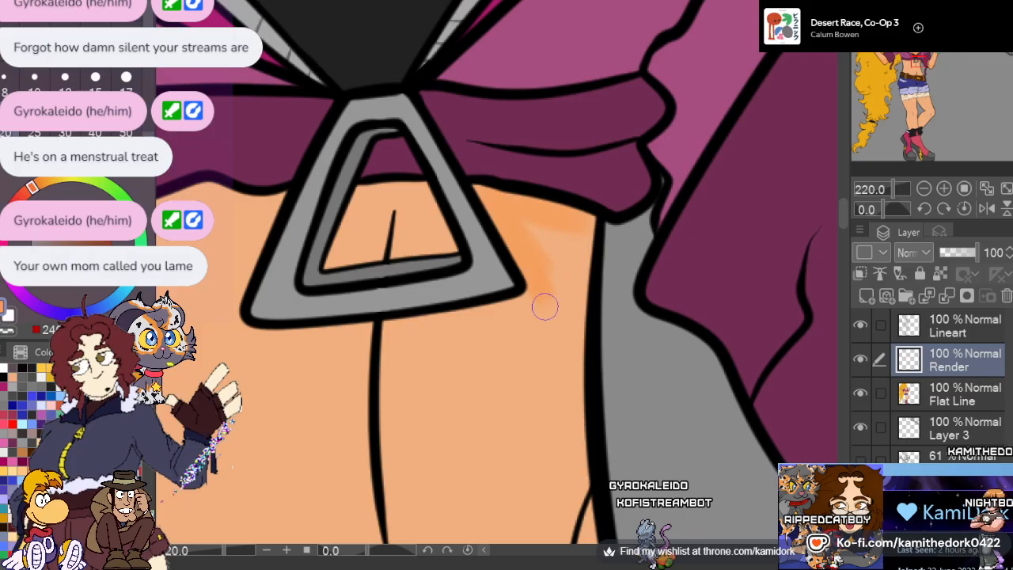
mouse_move(534, 300)
mouse_down()
mouse_move(472, 322)
mouse_move(393, 329)
mouse_move(399, 481)
mouse_up()
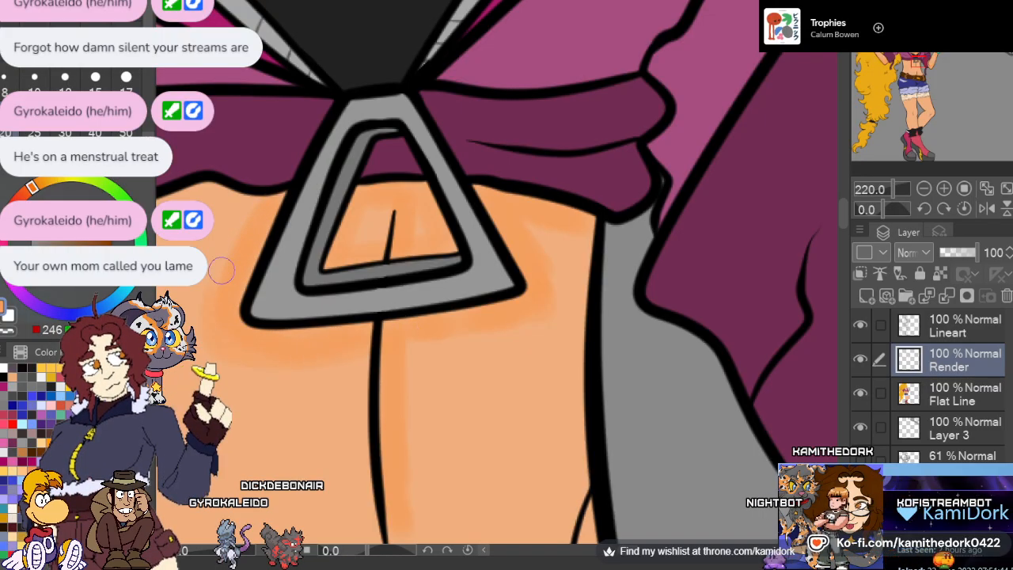
Paint soft orange shading along the side of the waist nearest the hanging sleeve strap, from the short side crease down to the belt
scroll(278, 180, down, 4)
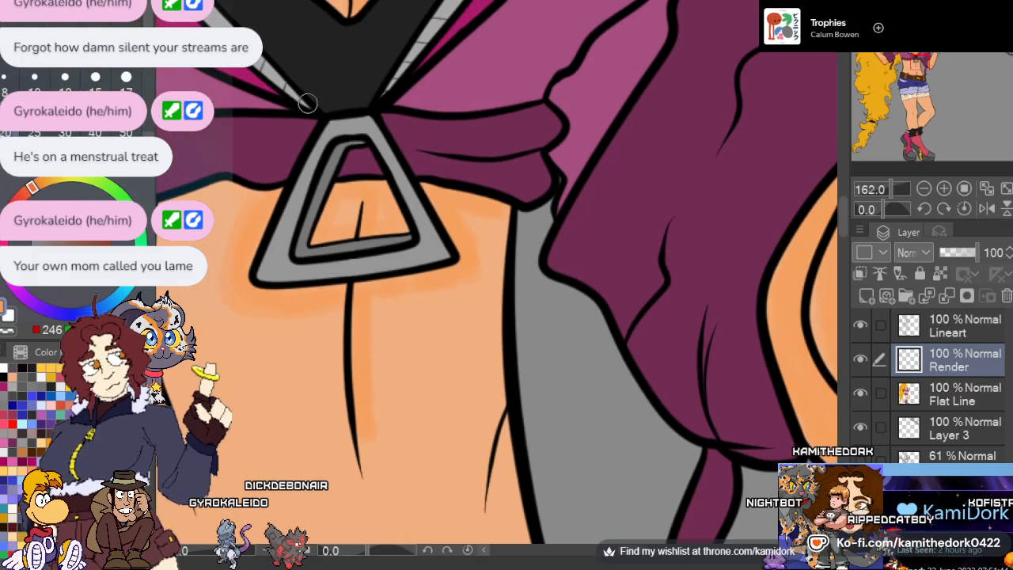
scroll(351, 307, up, 5)
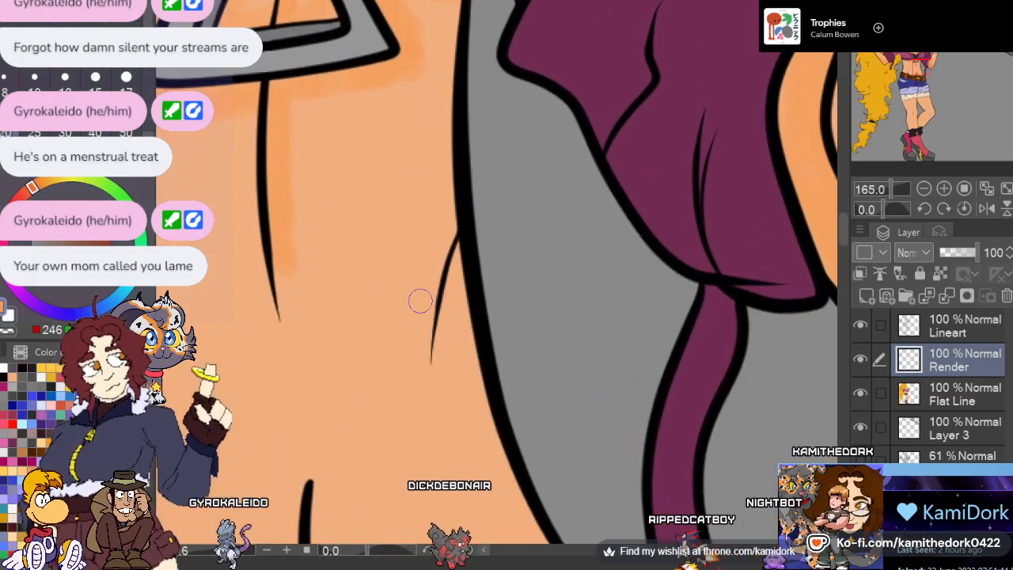
scroll(419, 289, down, 3)
scroll(556, 298, up, 1)
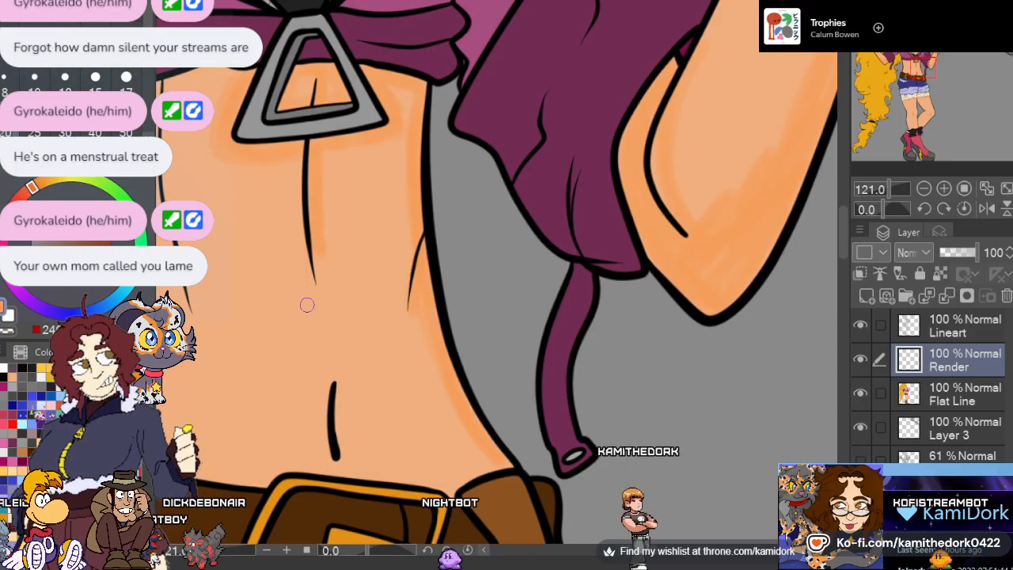
Shade alongside the long abdominal crease on the hair side of the zipper pull with the orange shadow colour
scroll(451, 268, down, 5)
scroll(276, 167, up, 5)
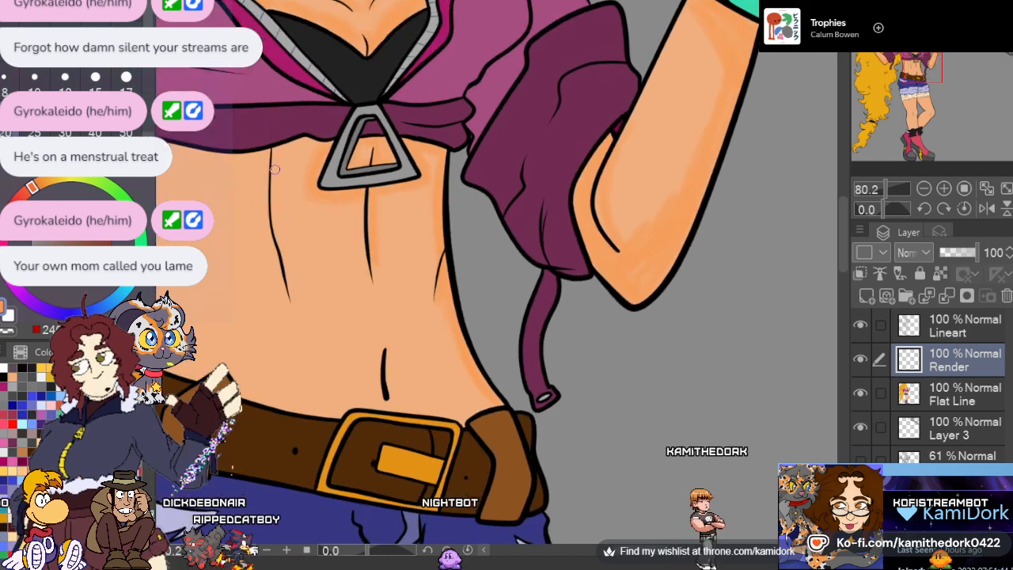
scroll(260, 227, up, 3)
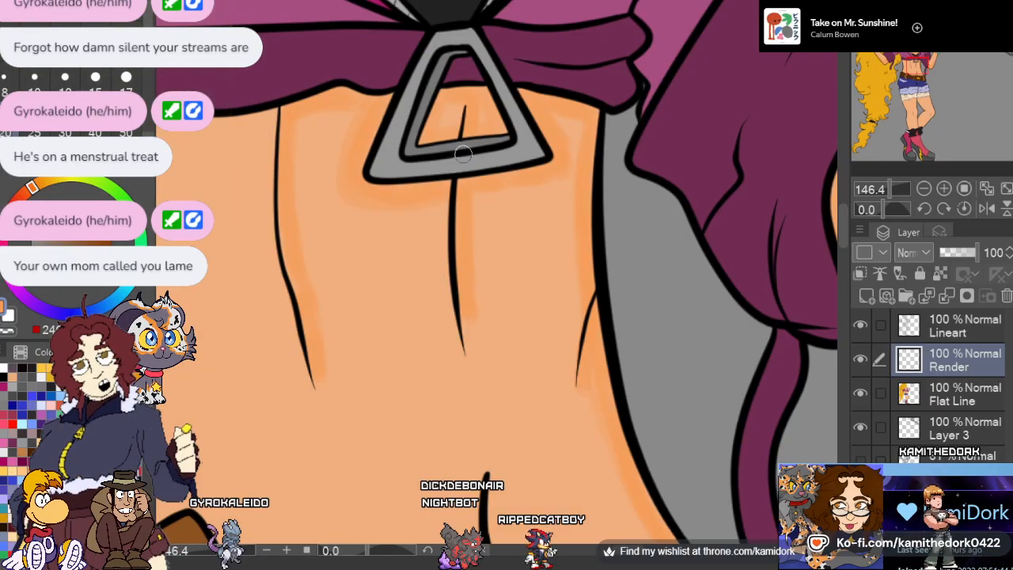
Paint the orange cast shadow beneath the shirt hem between the hair-side waist edge and the long abdominal crease
scroll(496, 129, down, 4)
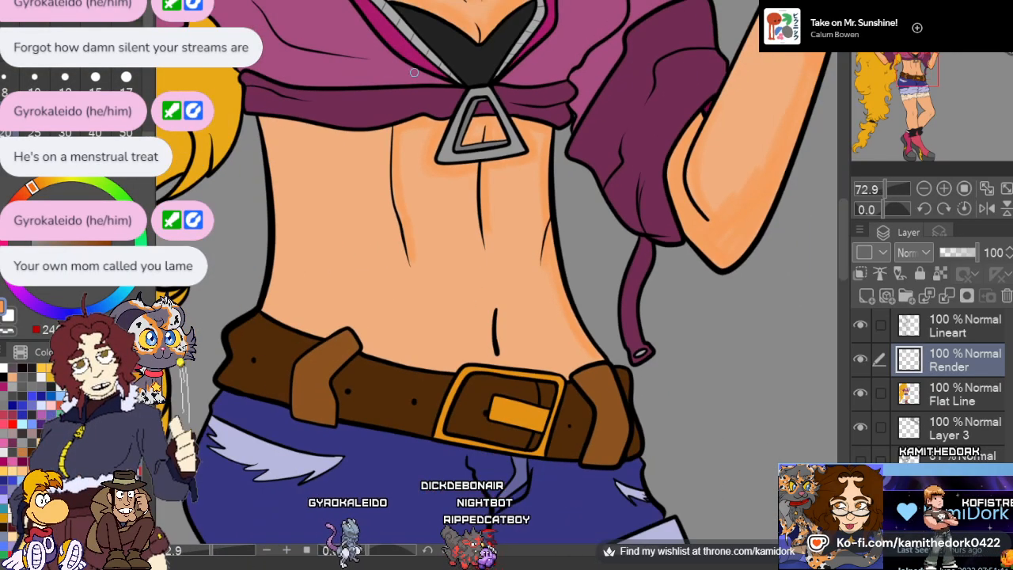
scroll(314, 94, up, 2)
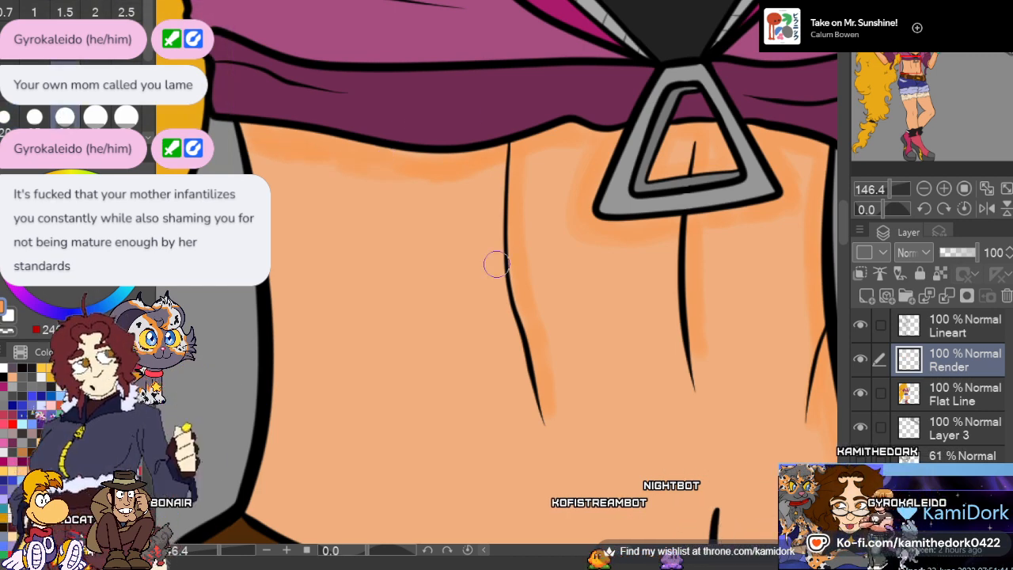
key(b)
key(e)
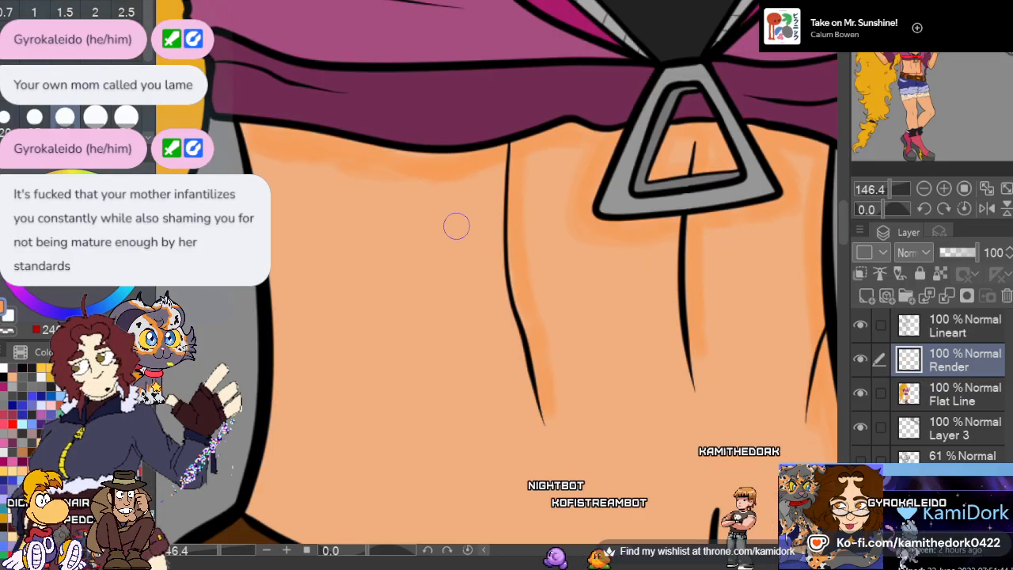
Shade the lower belly beside the navel line and along the belt above the buckle in orange
scroll(452, 227, down, 2)
scroll(419, 144, down, 2)
scroll(477, 289, up, 2)
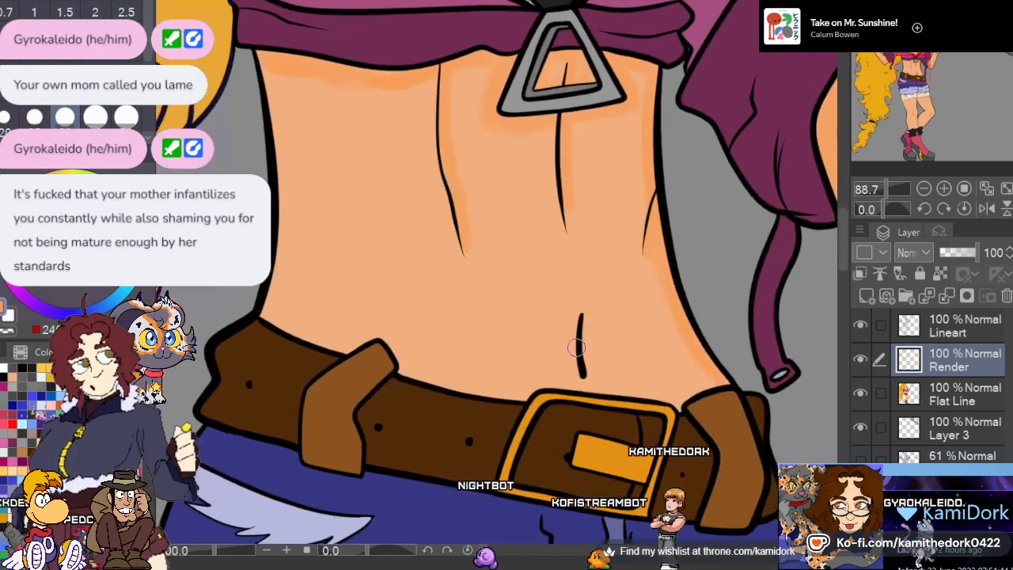
scroll(372, 214, down, 1)
scroll(538, 242, up, 1)
scroll(538, 241, up, 2)
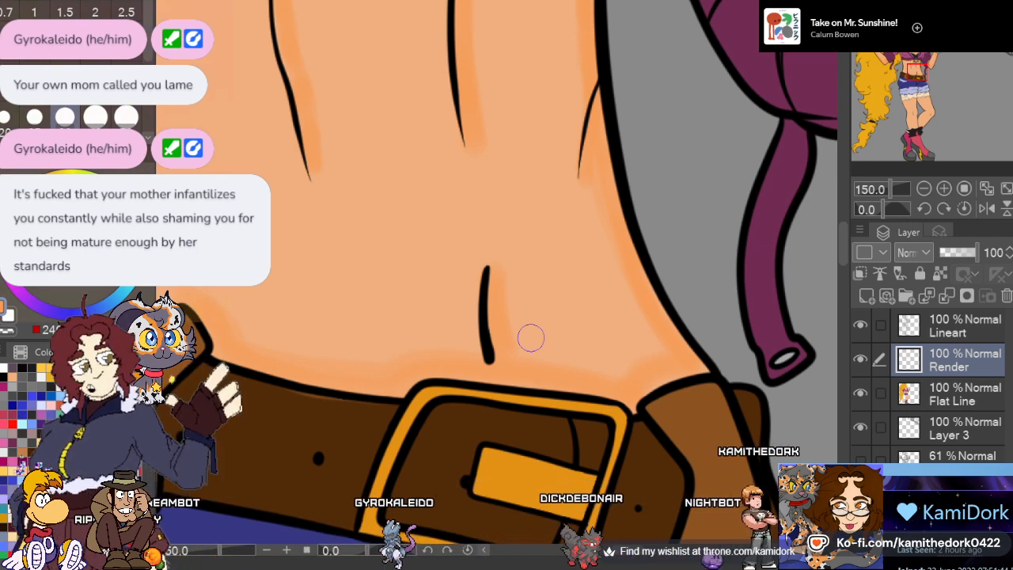
Shade the skin above the belt around the hair-side belt loop and up along that edge of the waist
drag(635, 553, 613, 552)
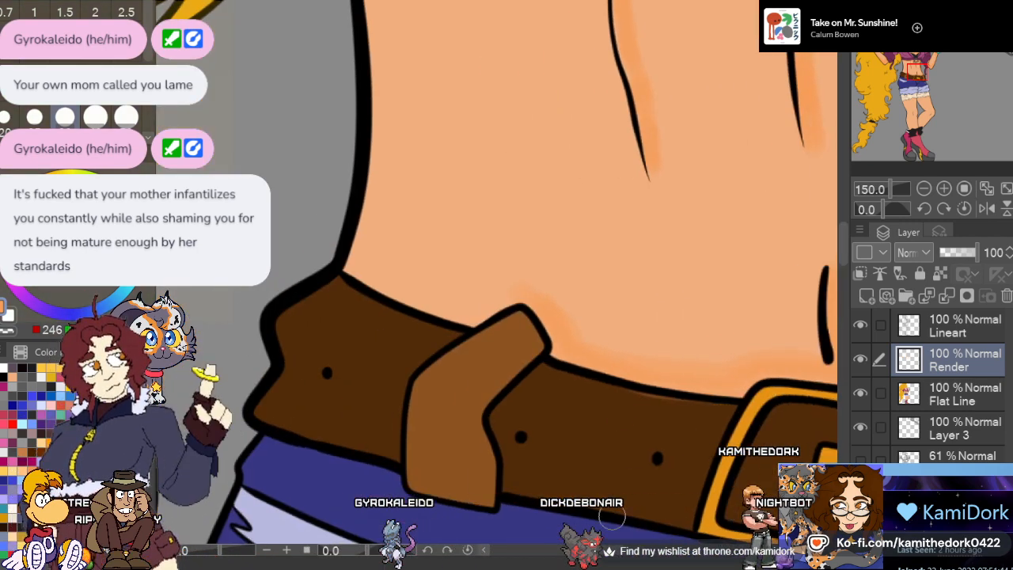
mouse_move(547, 326)
mouse_down()
mouse_move(515, 283)
mouse_move(468, 313)
mouse_move(384, 286)
mouse_up()
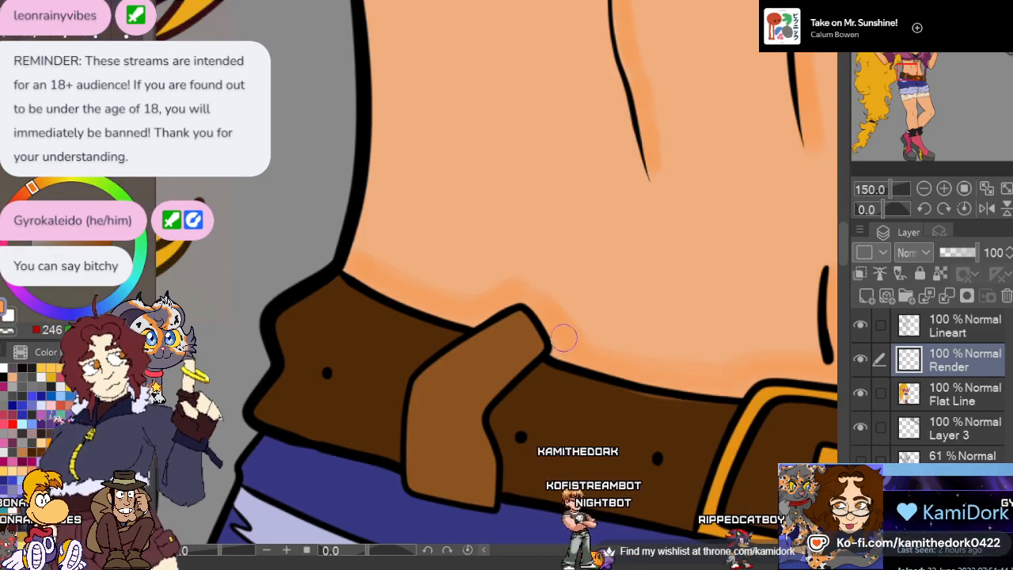
scroll(282, 280, down, 7)
scroll(384, 108, up, 5)
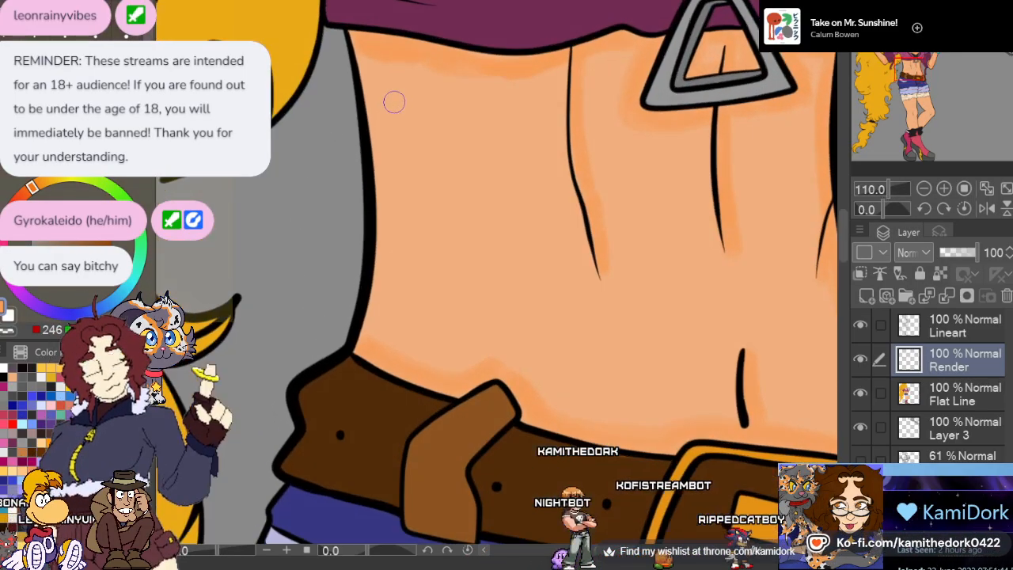
scroll(394, 102, down, 1)
scroll(394, 102, up, 1)
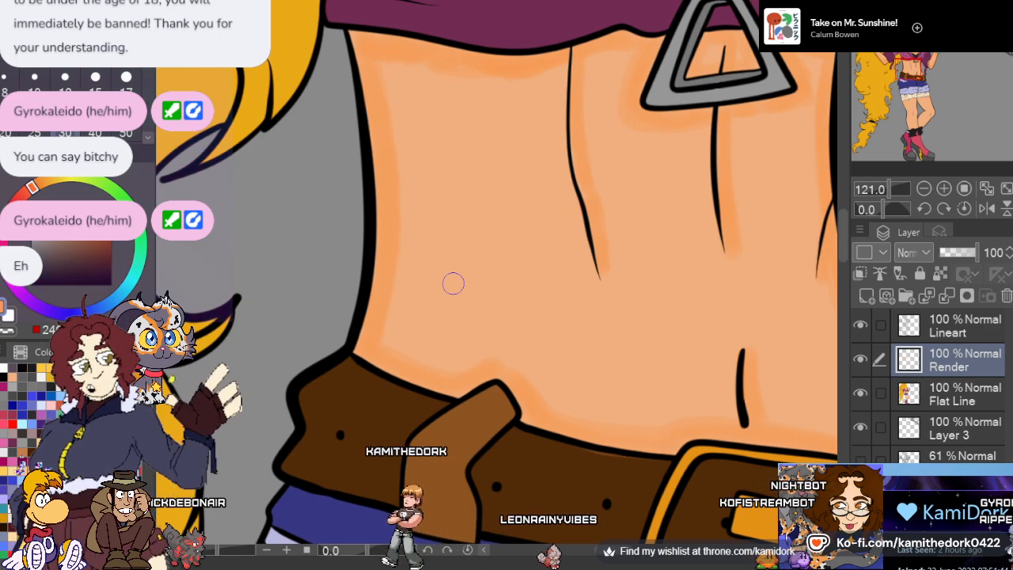
scroll(492, 281, down, 3)
scroll(584, 376, up, 2)
scroll(586, 379, up, 4)
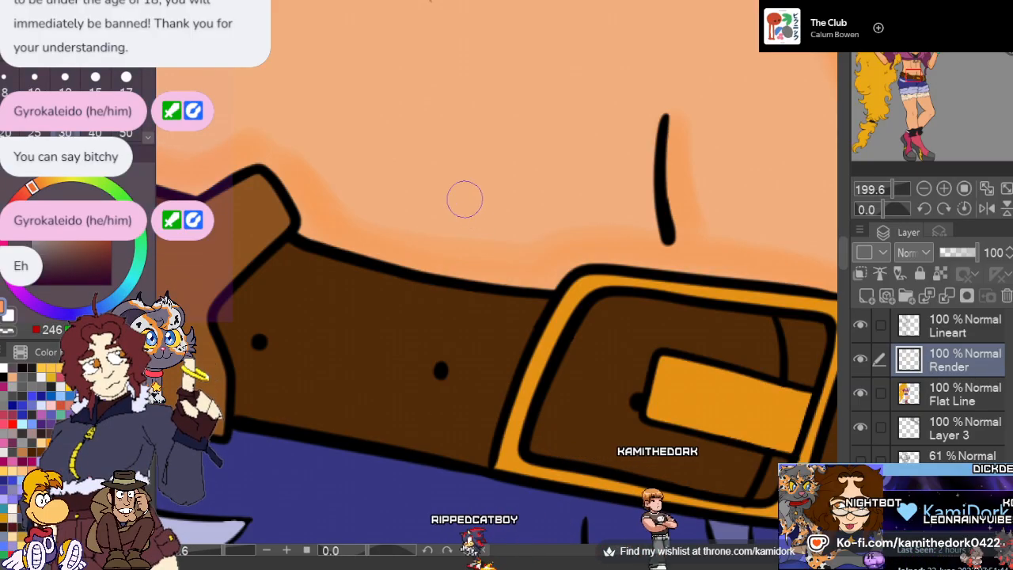
Paint an orange shadow on the hair-side thigh beneath the frayed cream shorts cuff, starting from the inner thigh
scroll(464, 198, down, 5)
scroll(402, 176, down, 4)
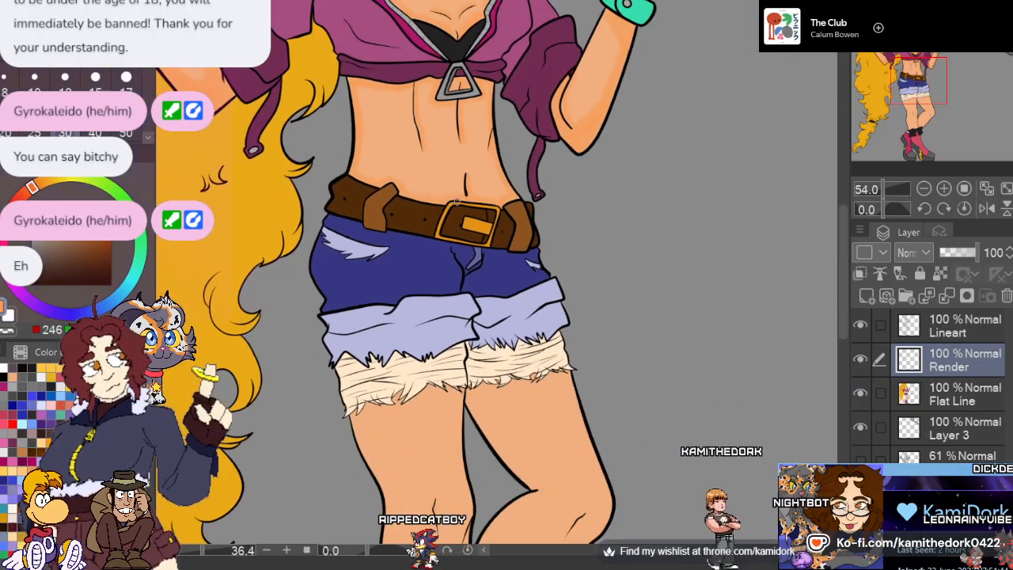
scroll(439, 437, up, 1)
scroll(439, 436, up, 5)
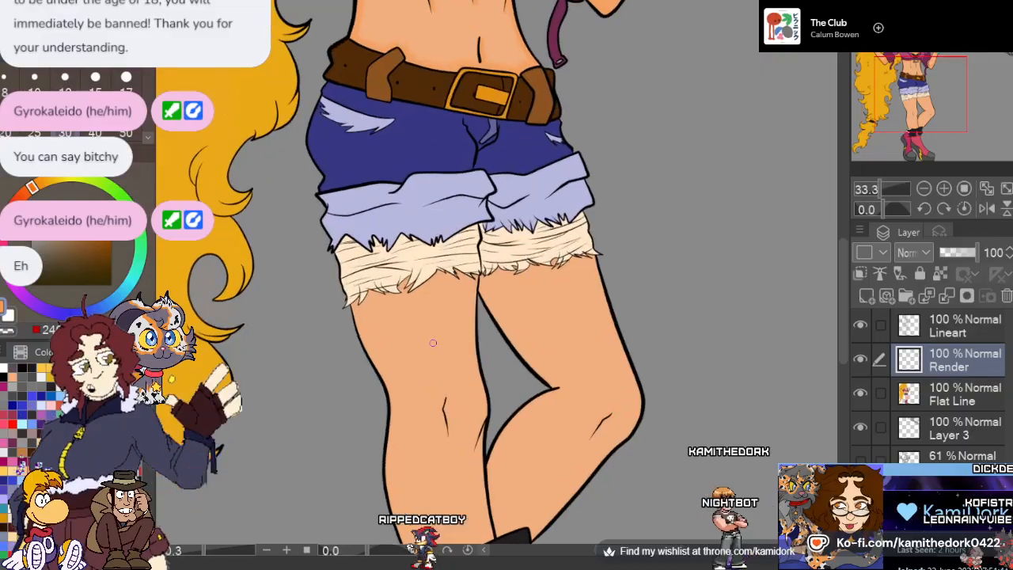
scroll(500, 200, up, 5)
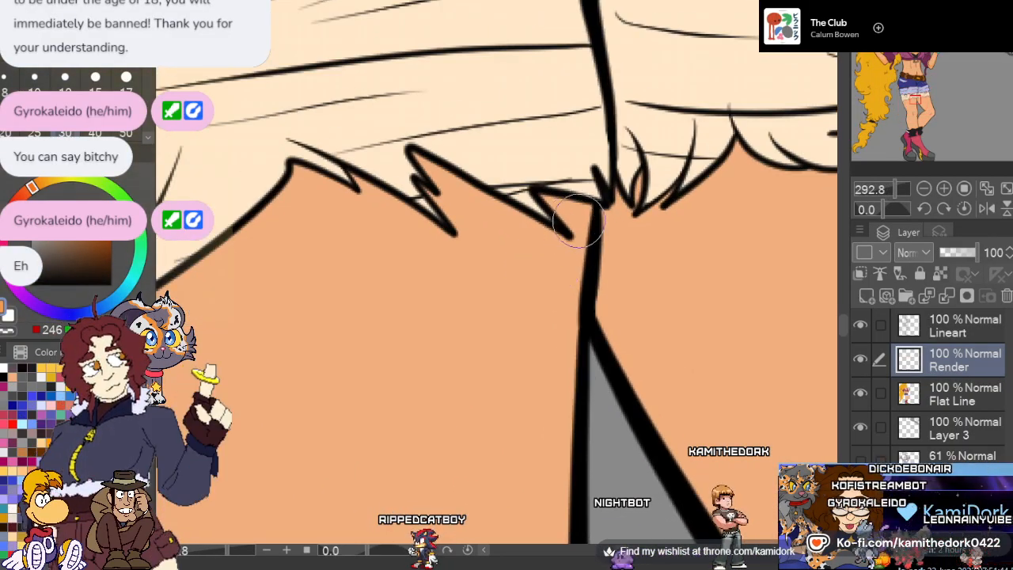
mouse_move(590, 249)
mouse_down()
mouse_move(557, 256)
mouse_move(522, 236)
mouse_move(549, 257)
mouse_move(464, 205)
mouse_move(434, 162)
mouse_move(484, 227)
mouse_up()
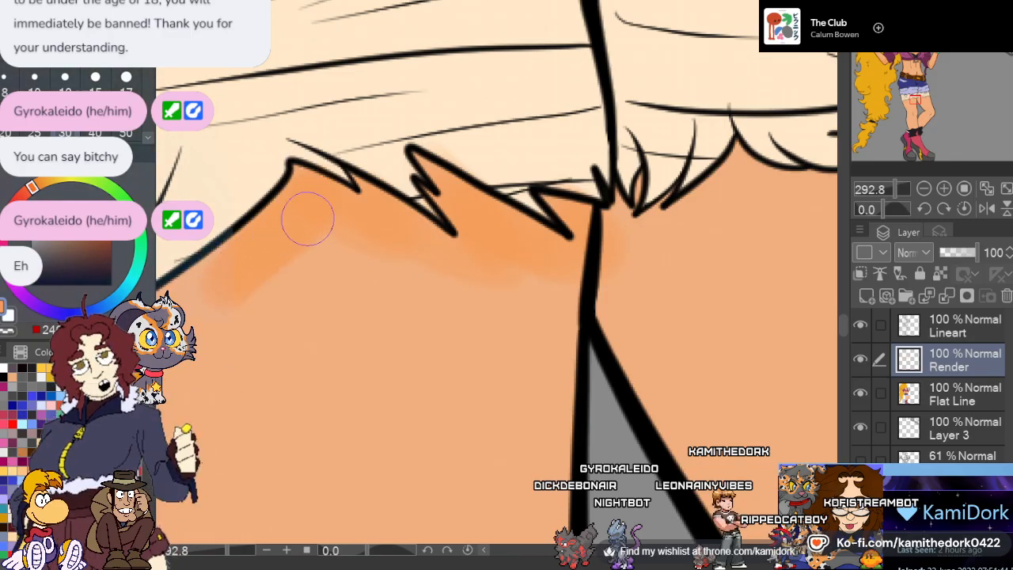
Extend the orange shadow under the same cuff's frayed tips across to the outer edge of the thigh
scroll(198, 308, down, 5)
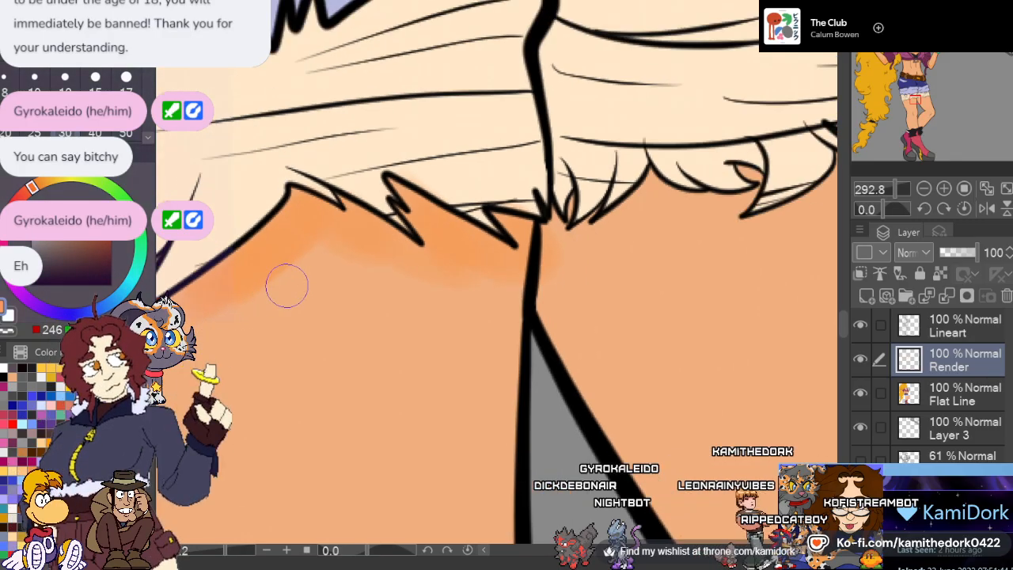
scroll(299, 231, up, 4)
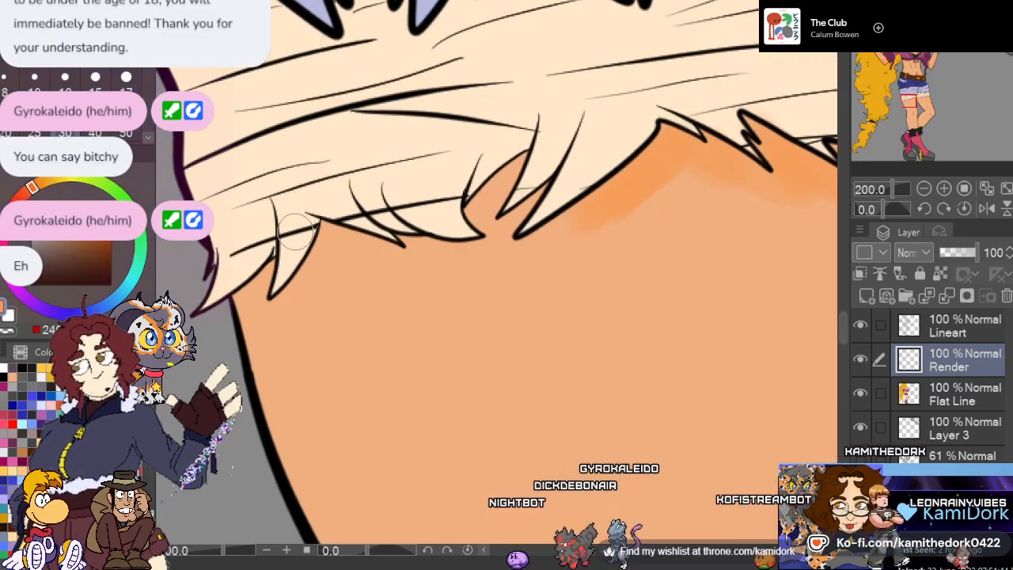
mouse_move(588, 219)
mouse_down()
mouse_move(514, 256)
mouse_move(496, 251)
mouse_up()
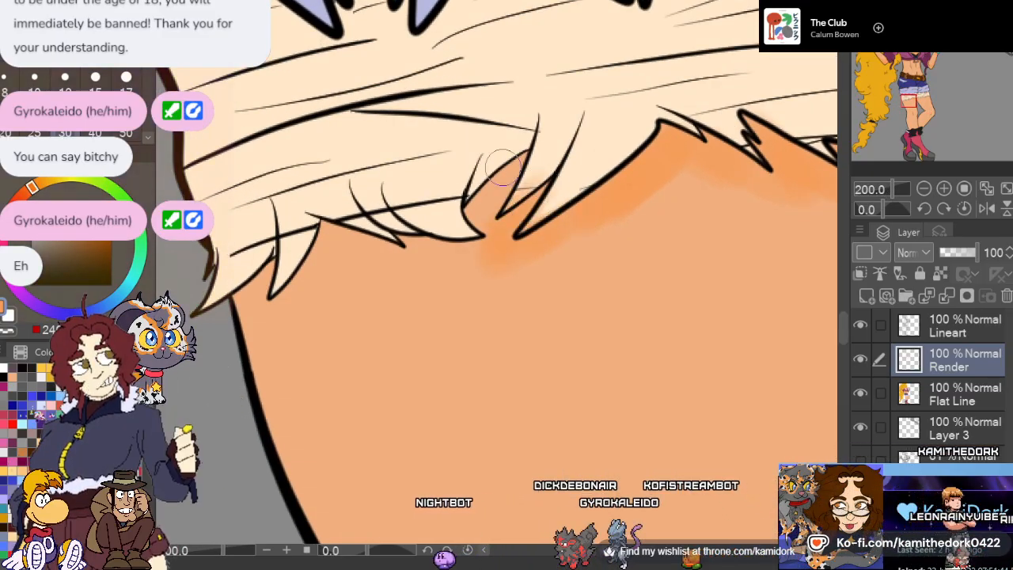
mouse_move(514, 168)
mouse_down()
mouse_move(484, 200)
mouse_move(501, 248)
mouse_move(402, 250)
mouse_up()
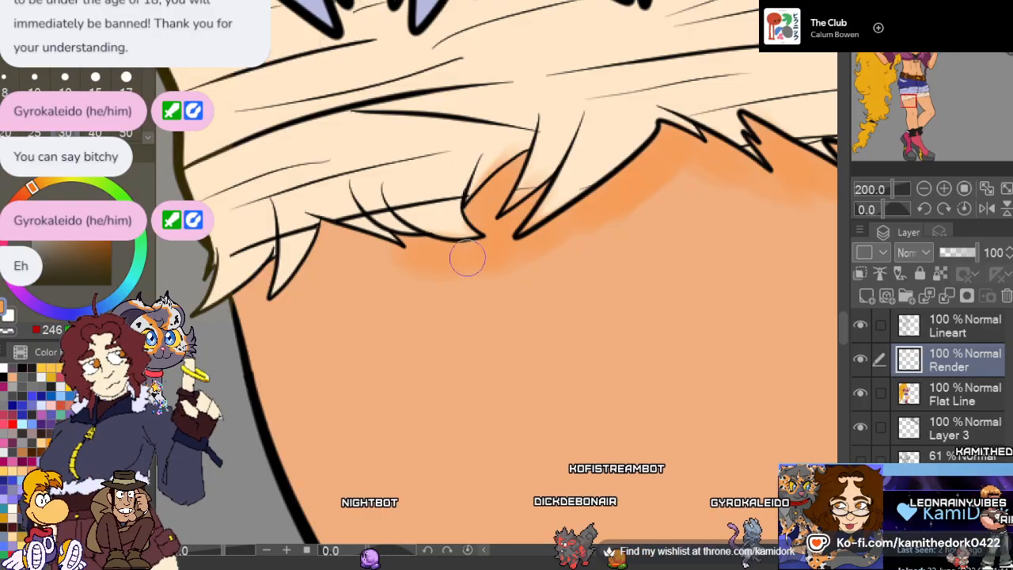
mouse_move(467, 257)
mouse_down()
mouse_move(365, 261)
mouse_move(358, 241)
mouse_move(305, 281)
mouse_up()
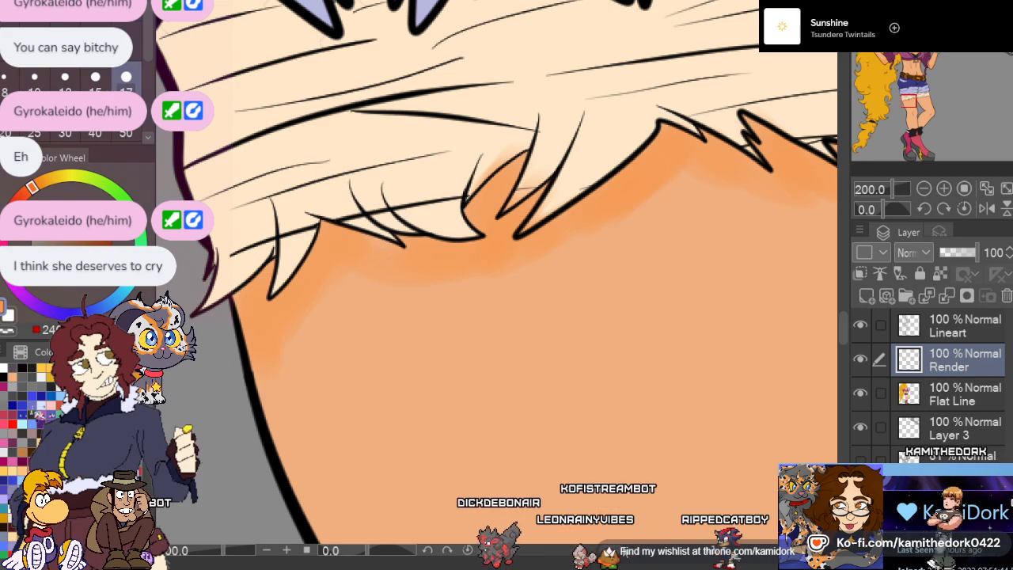
drag(633, 550, 642, 550)
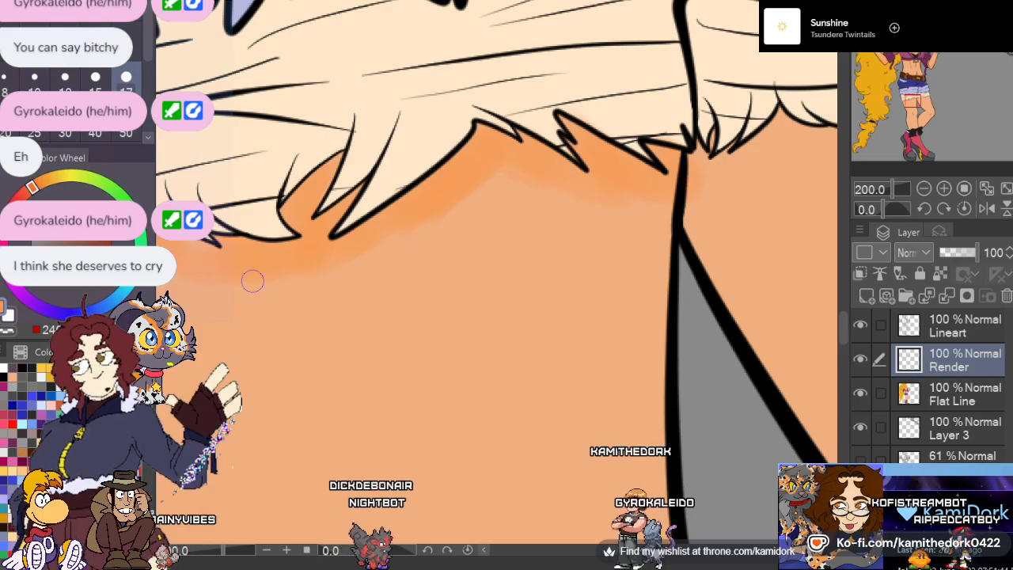
Shade both legs in soft orange along the hair-side leg's edges, its knee crease, the bent leg's inner contour and above the black boot cuffs
scroll(491, 197, down, 3)
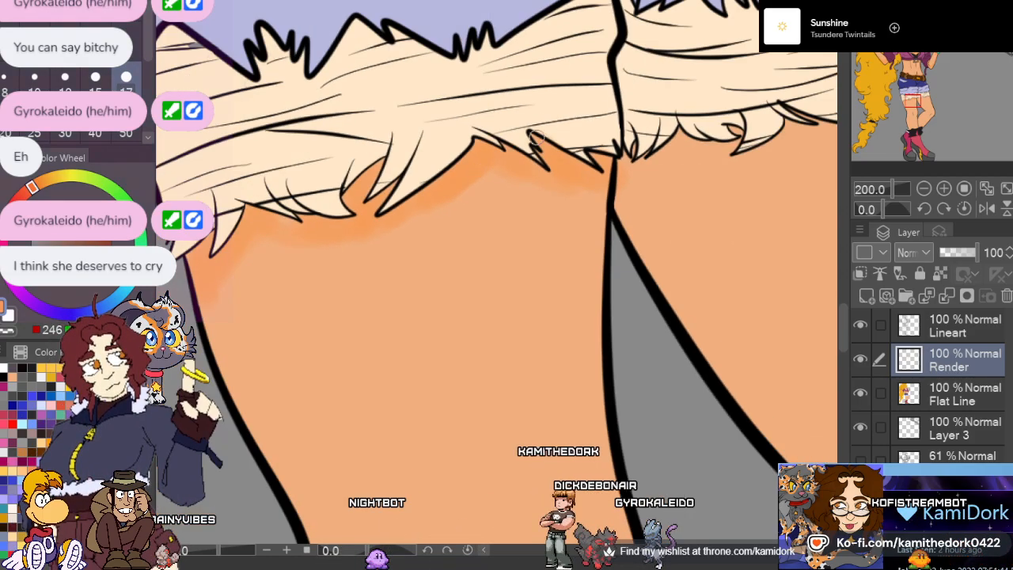
scroll(637, 136, up, 5)
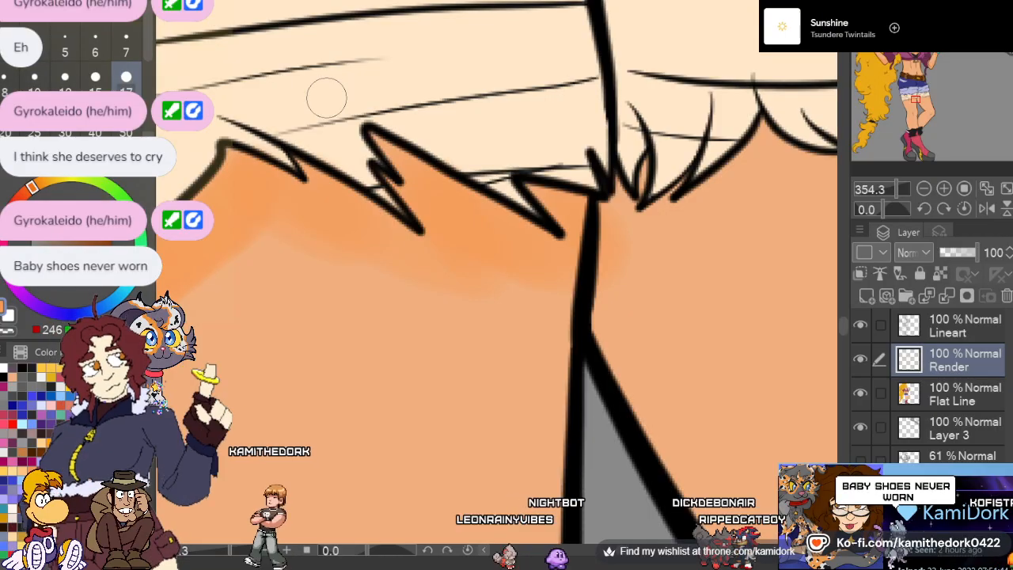
scroll(324, 95, down, 2)
scroll(402, 135, down, 5)
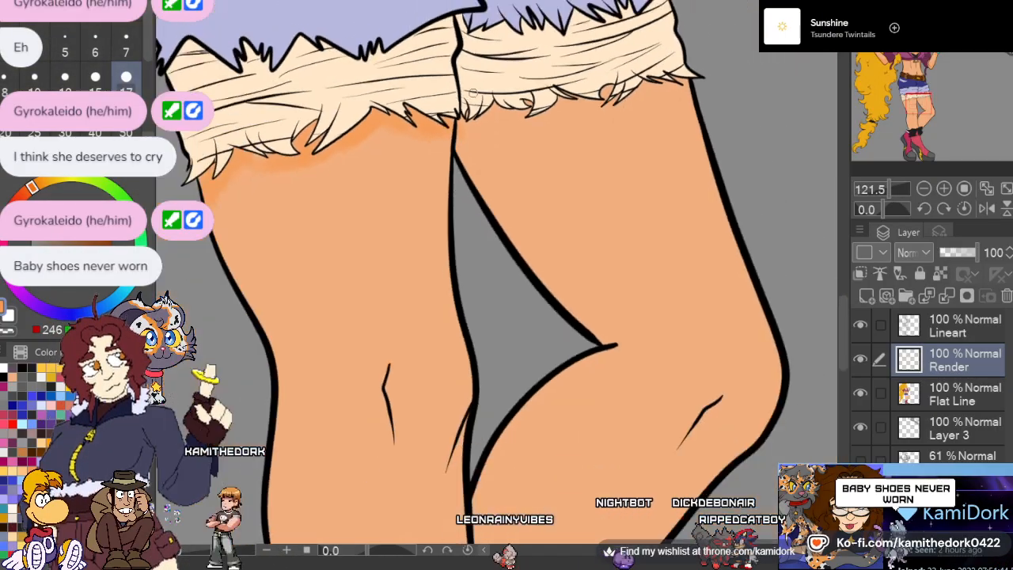
scroll(408, 187, up, 1)
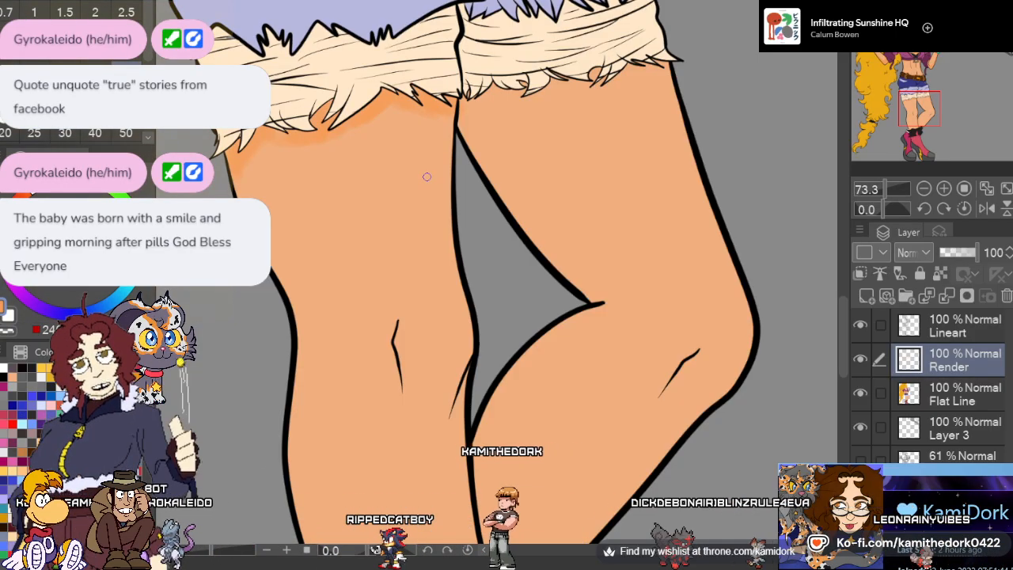
scroll(426, 177, down, 3)
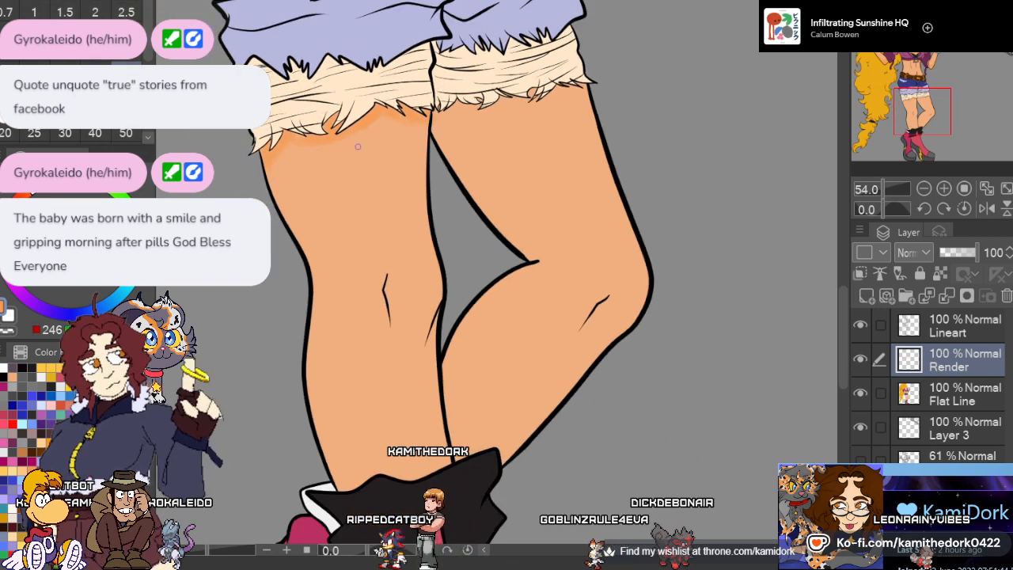
scroll(358, 145, down, 2)
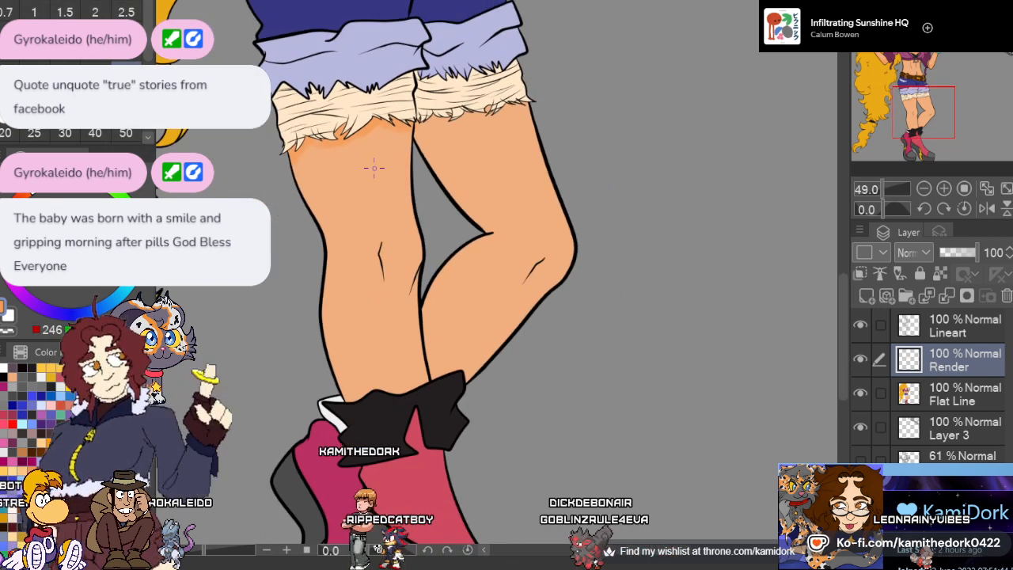
scroll(399, 270, up, 4)
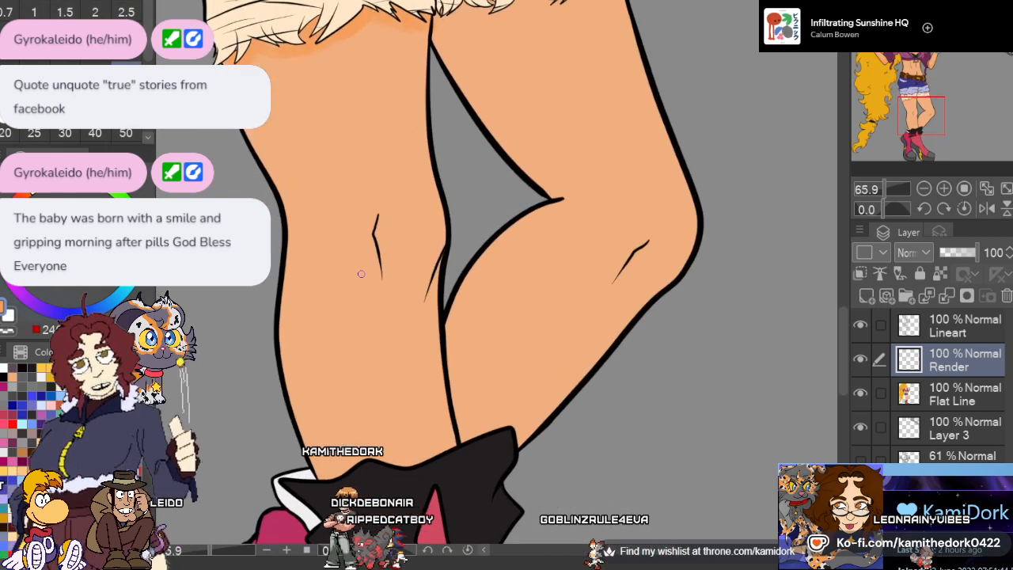
scroll(363, 270, up, 1)
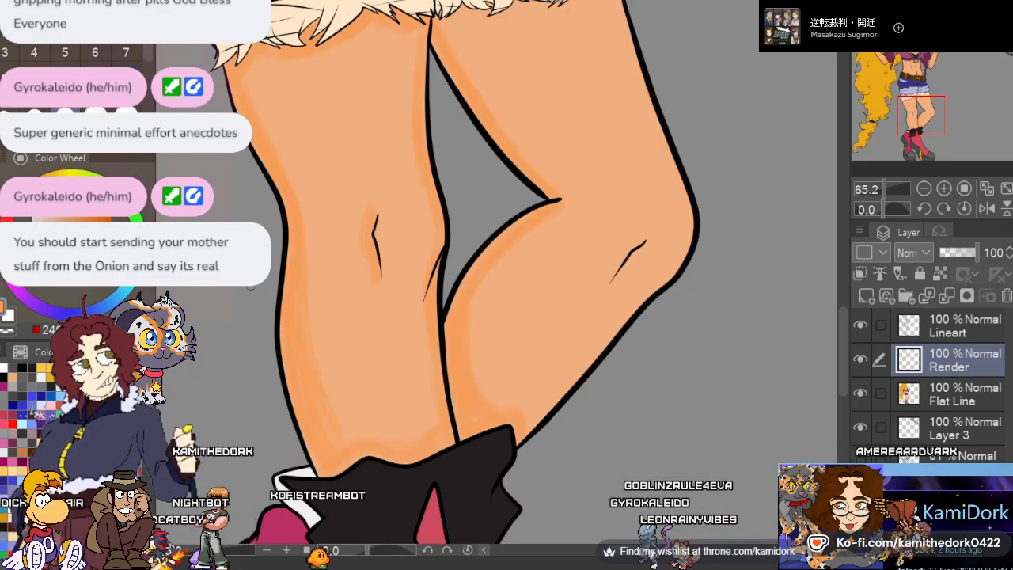
Shade the bent leg's outer edge in orange from the thigh around the knee and down the calf, including beside its knee crease
scroll(659, 262, down, 4)
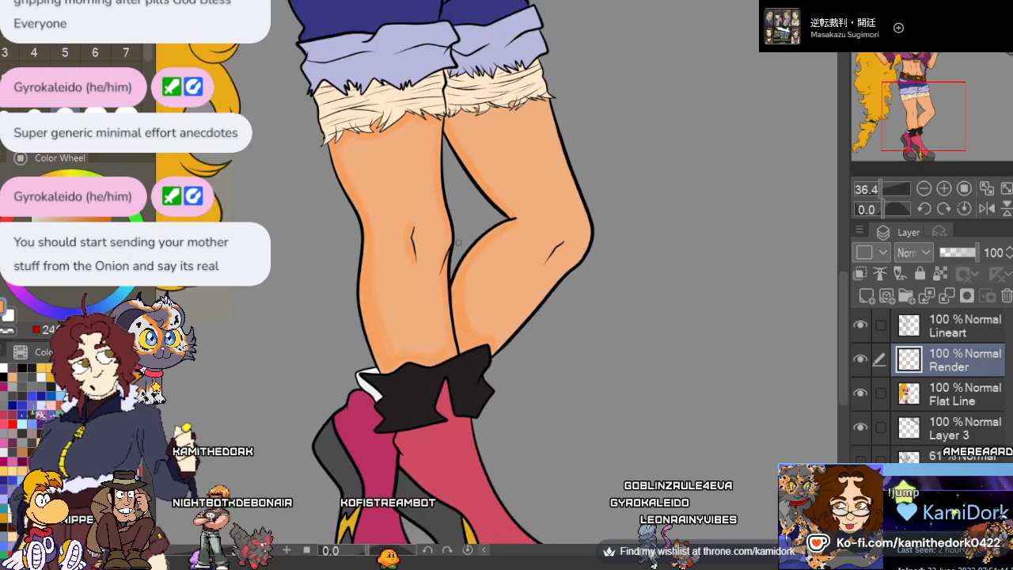
scroll(528, 257, up, 1)
scroll(528, 257, up, 6)
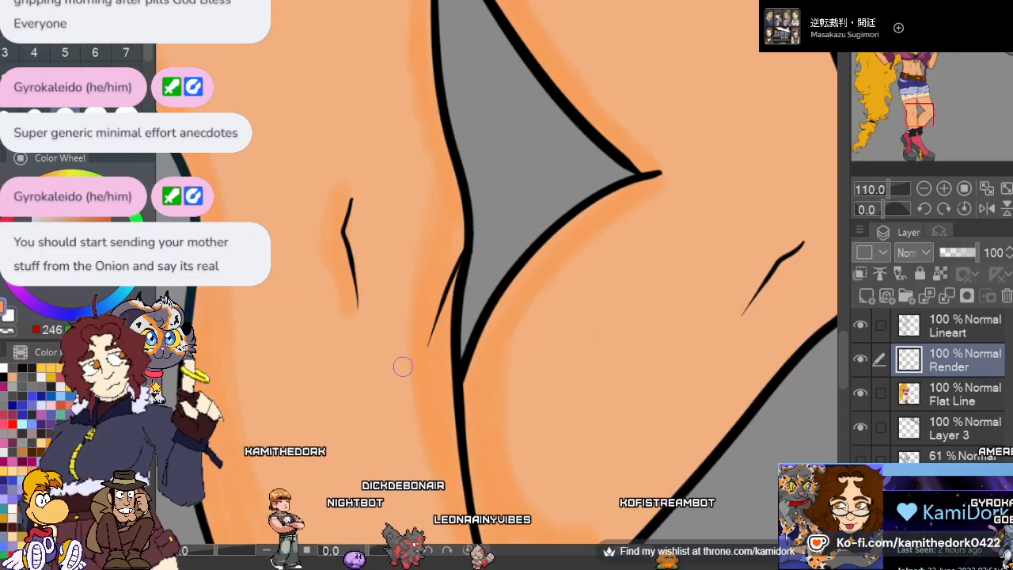
scroll(401, 364, down, 6)
scroll(581, 303, up, 3)
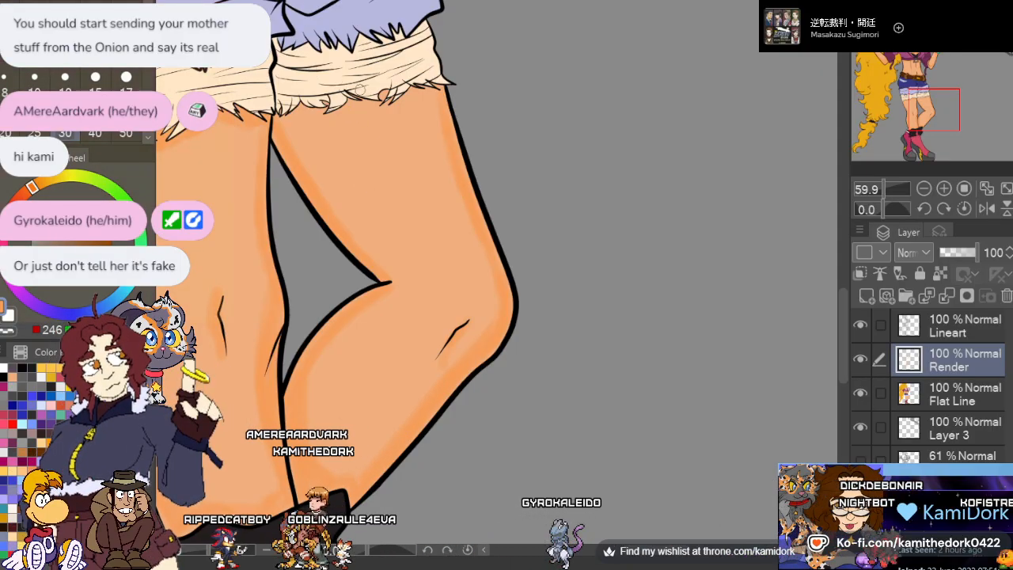
Paint an orange shadow on the bent leg's thigh beneath the frayed cream cuff, joining the shading along its inner and outer edges
scroll(360, 90, up, 6)
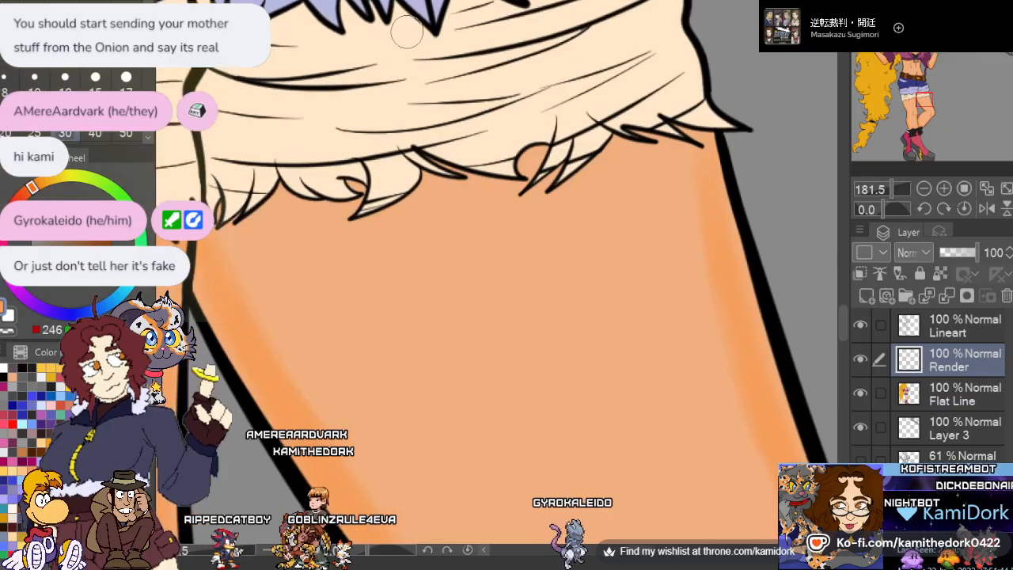
mouse_move(723, 162)
mouse_down()
mouse_move(687, 139)
mouse_move(705, 155)
mouse_move(640, 136)
mouse_move(682, 158)
mouse_move(611, 150)
mouse_move(625, 147)
mouse_move(574, 196)
mouse_move(587, 186)
mouse_move(564, 183)
mouse_move(570, 163)
mouse_move(535, 187)
mouse_move(547, 155)
mouse_move(522, 195)
mouse_move(440, 156)
mouse_move(489, 181)
mouse_move(429, 184)
mouse_up()
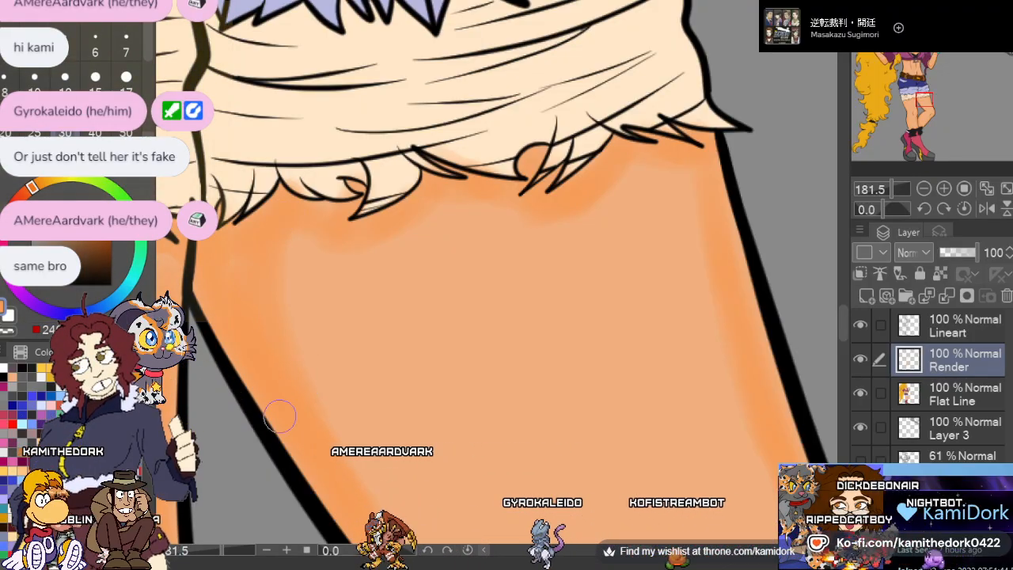
scroll(305, 379, down, 2)
scroll(320, 353, down, 6)
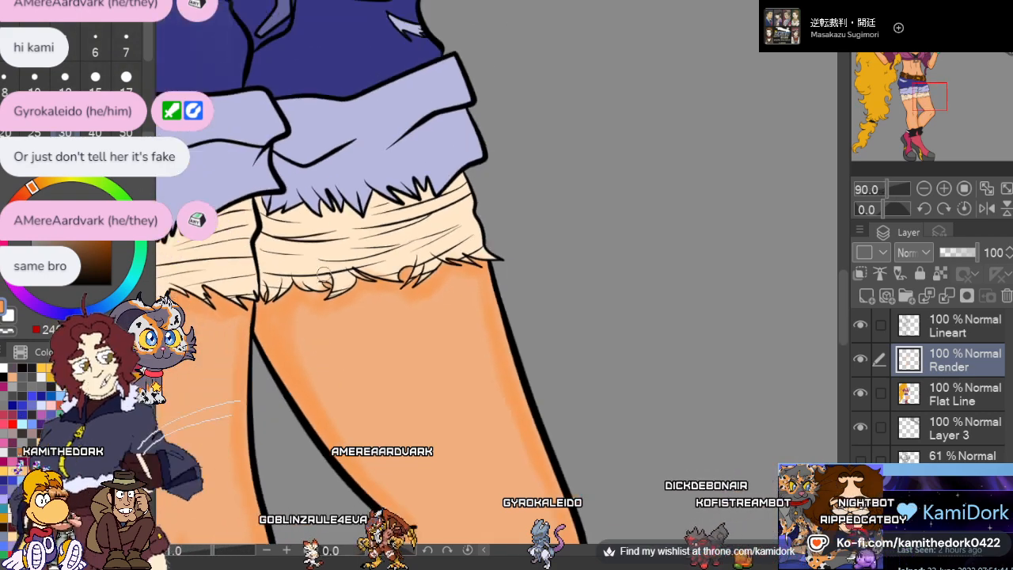
Review the orange skin shading on both legs up close and against the whole figure
scroll(358, 401, up, 3)
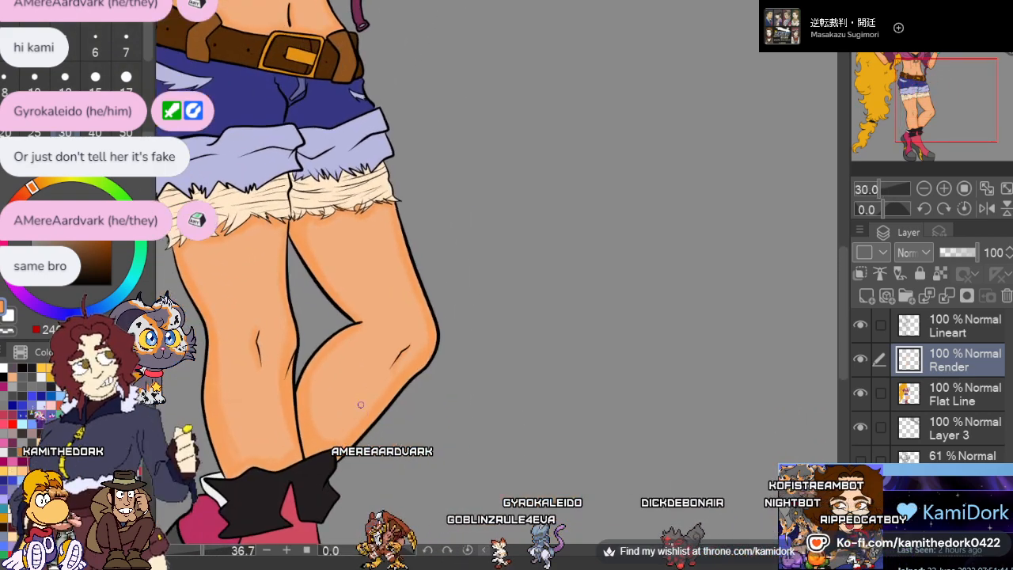
scroll(424, 302, down, 1)
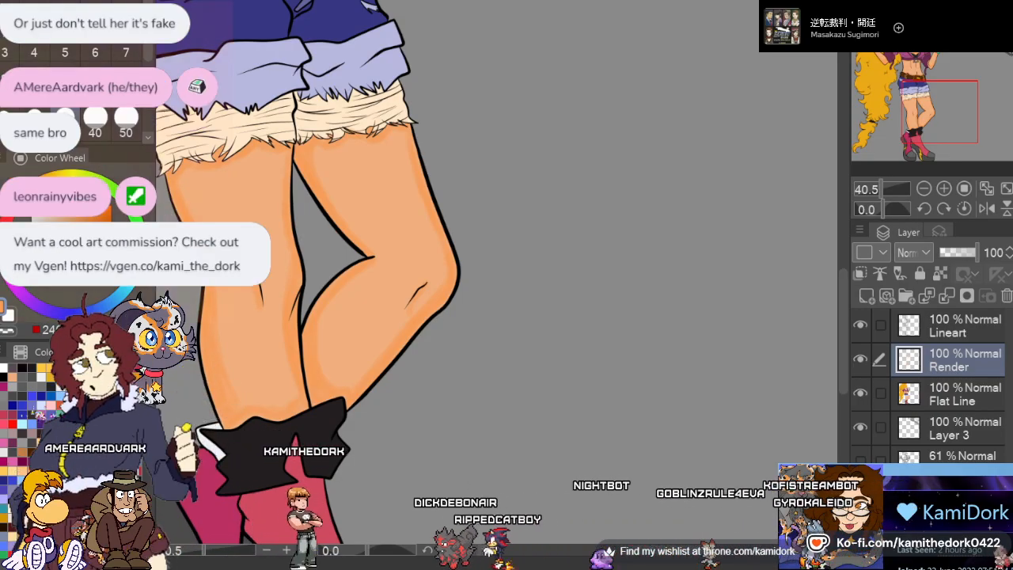
scroll(435, 413, down, 3)
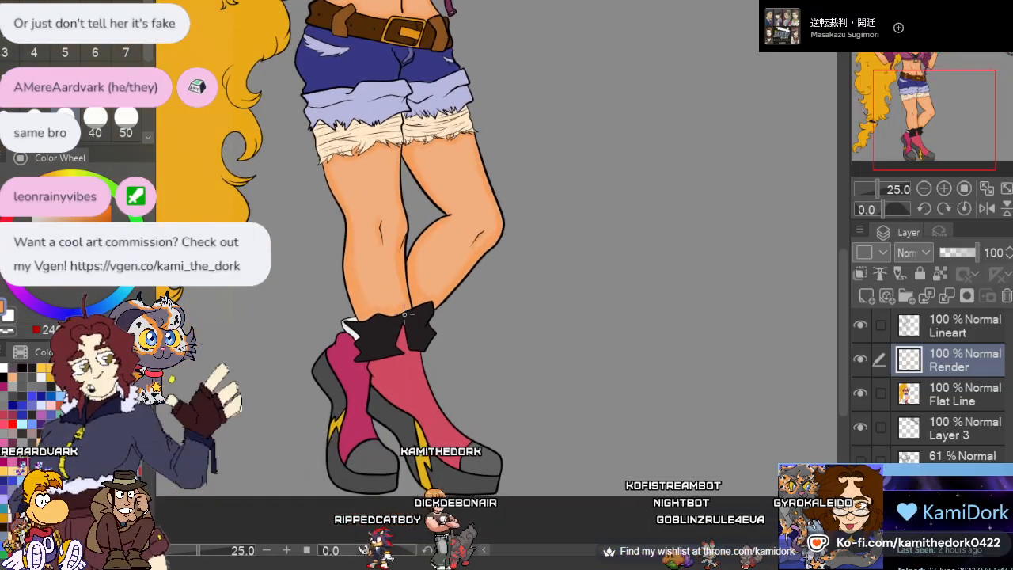
scroll(405, 314, down, 1)
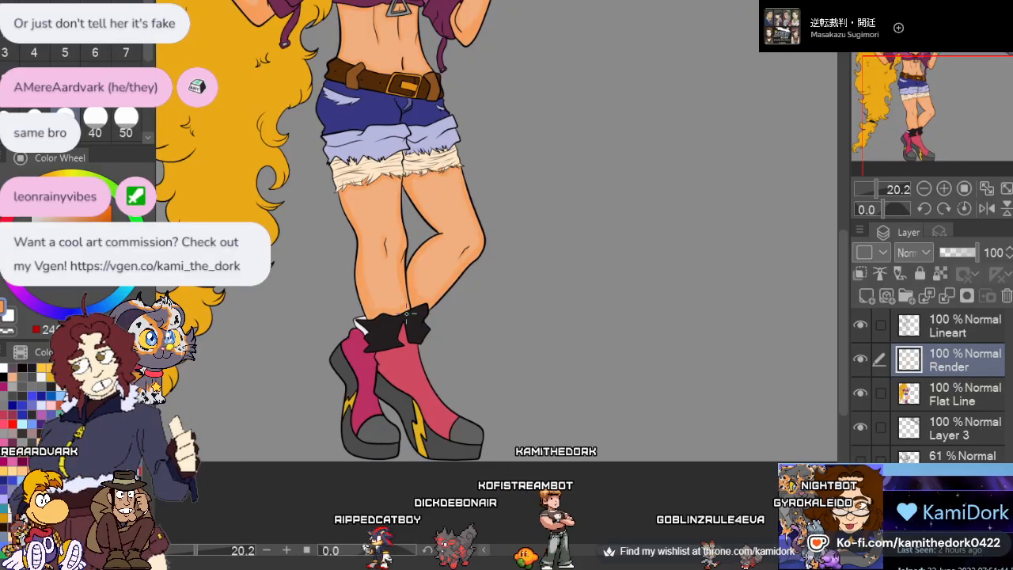
scroll(406, 313, down, 2)
scroll(406, 313, up, 1)
scroll(405, 284, down, 3)
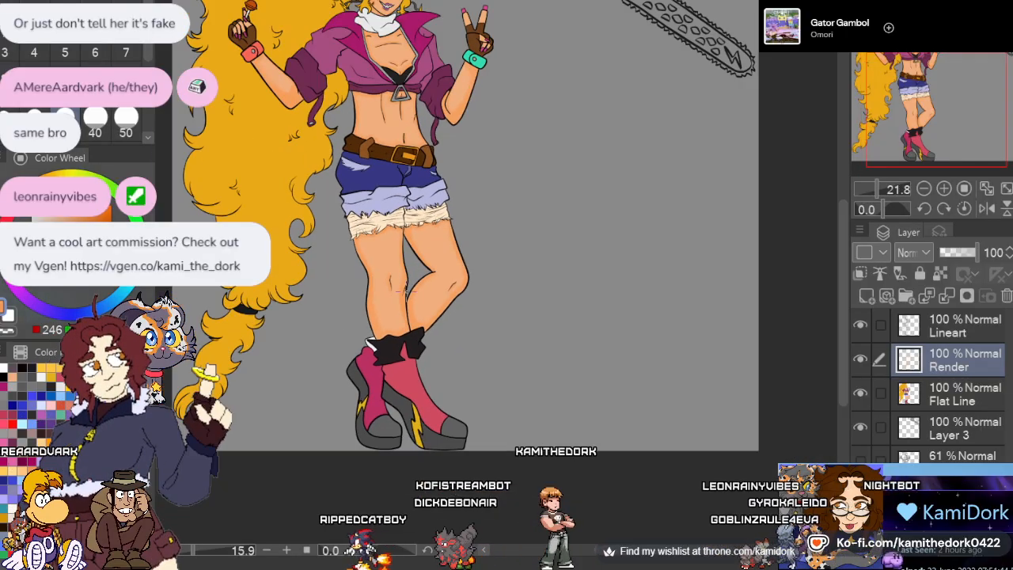
scroll(406, 284, up, 2)
scroll(404, 282, down, 2)
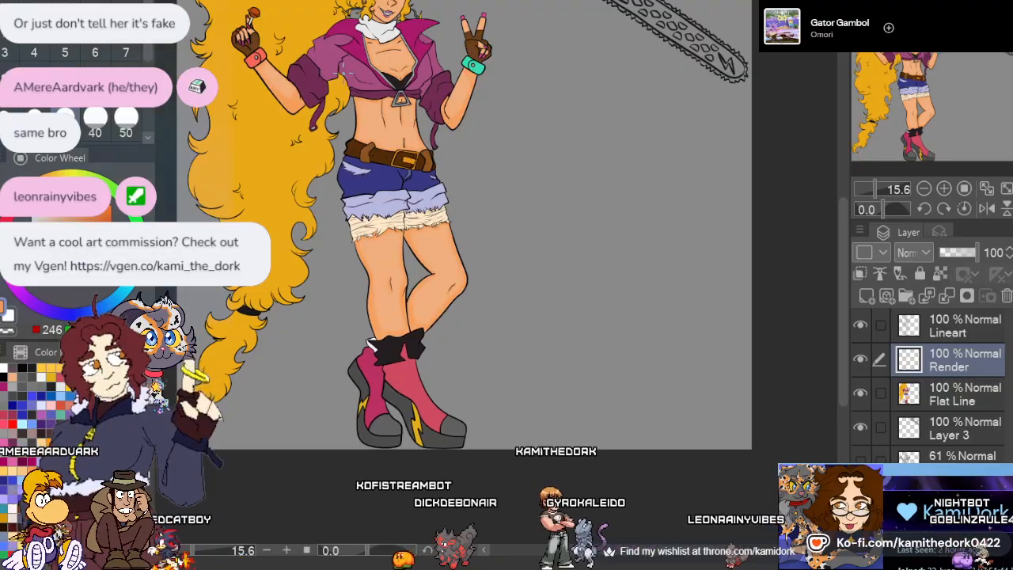
scroll(386, 248, up, 1)
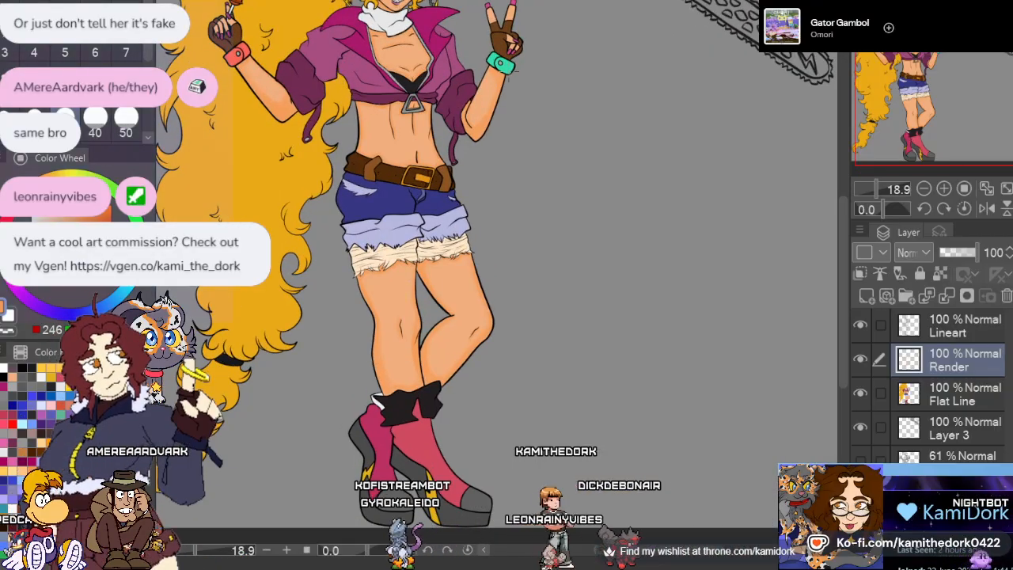
scroll(396, 269, down, 2)
scroll(396, 269, up, 3)
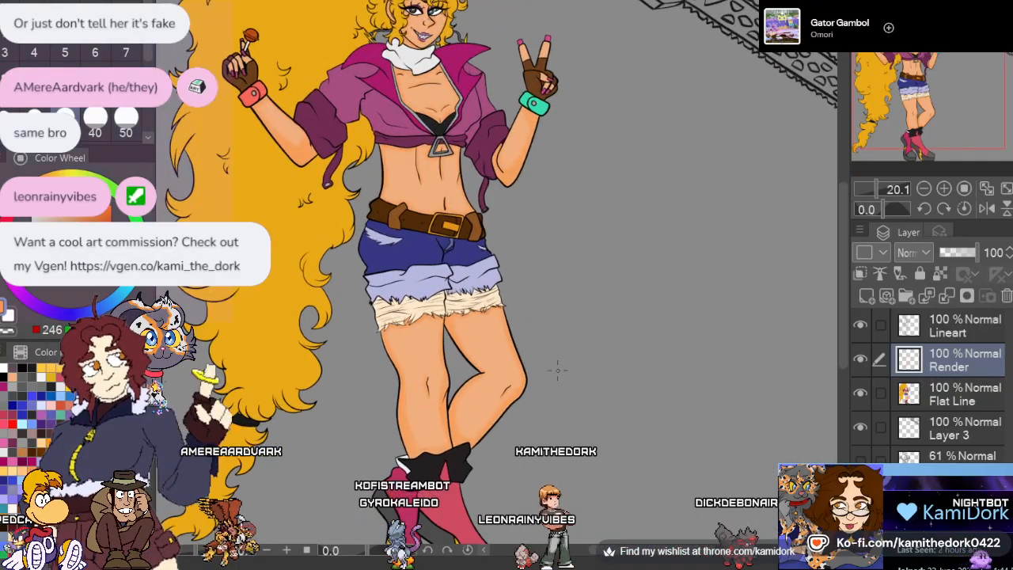
scroll(557, 369, down, 2)
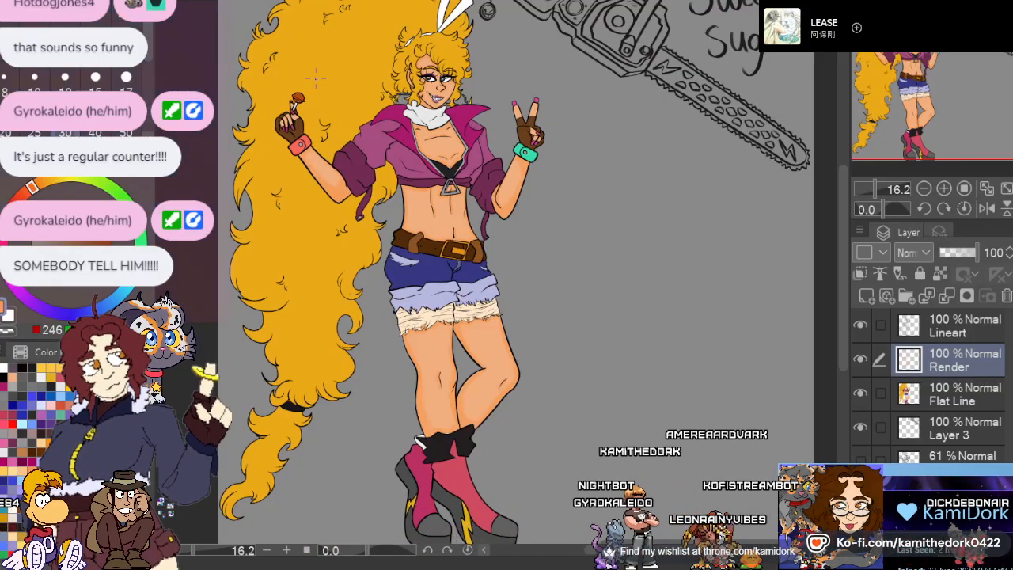
scroll(411, 197, down, 4)
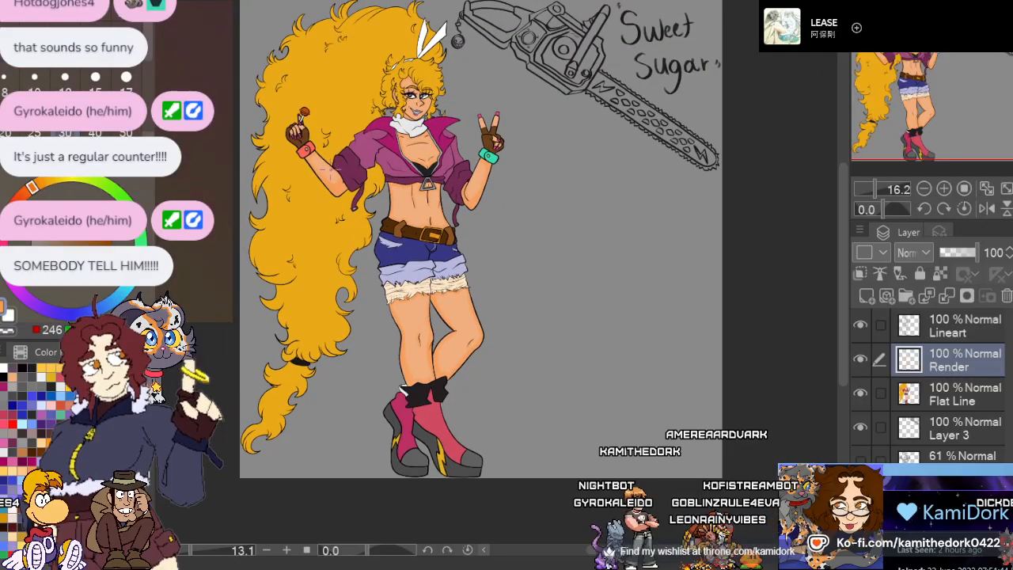
scroll(335, 175, up, 1)
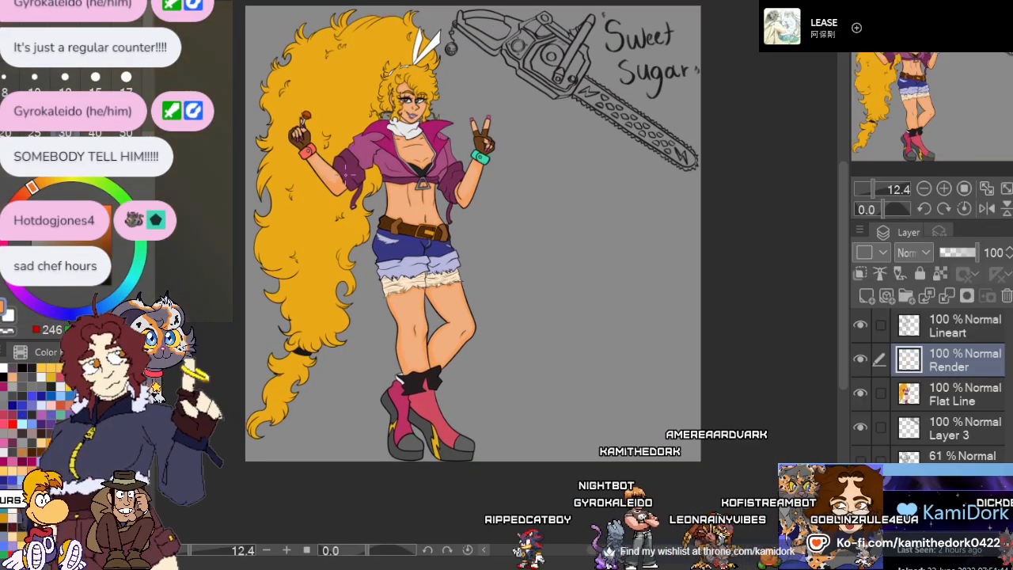
scroll(346, 173, up, 5)
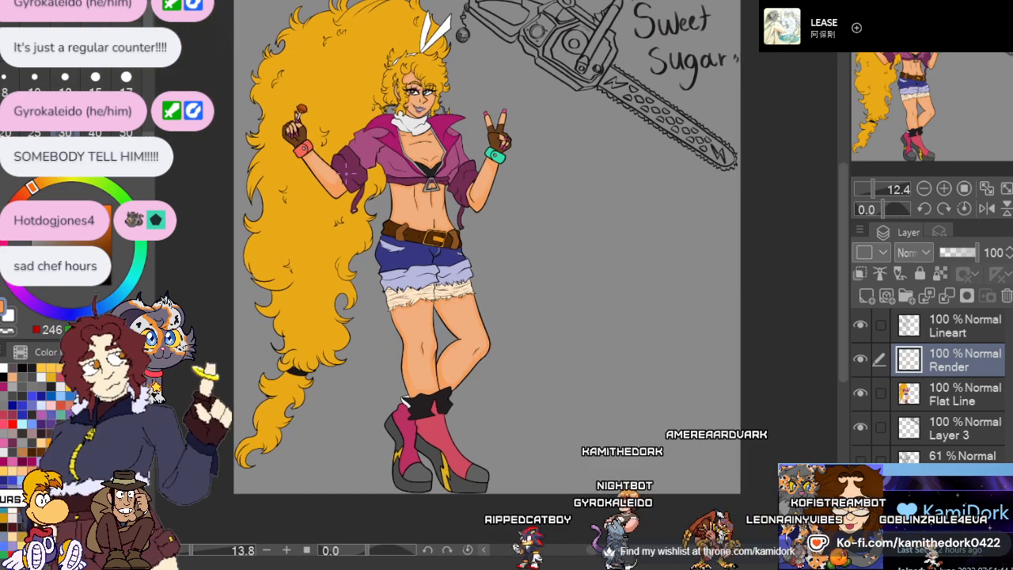
scroll(368, 87, up, 1)
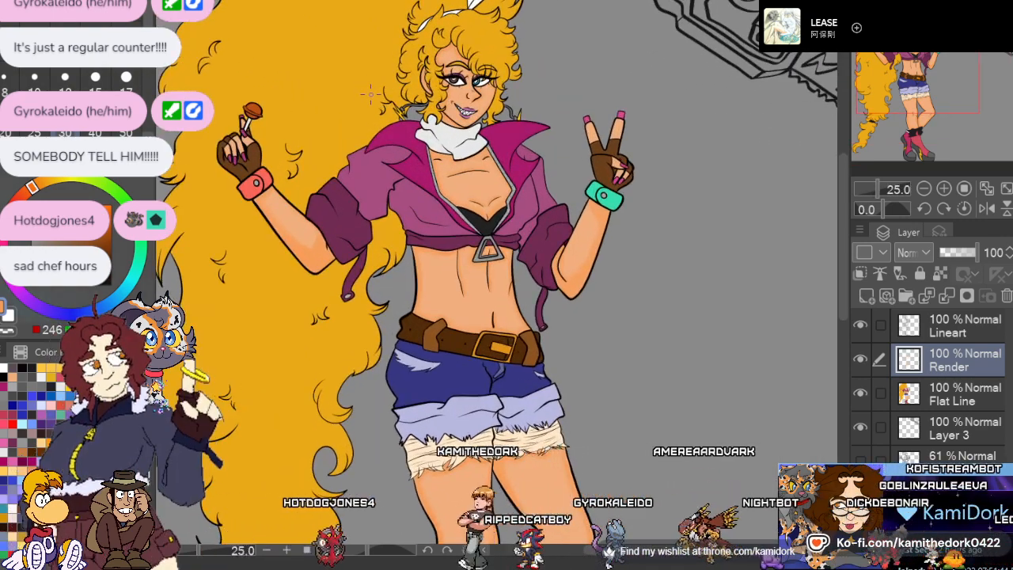
scroll(370, 93, down, 3)
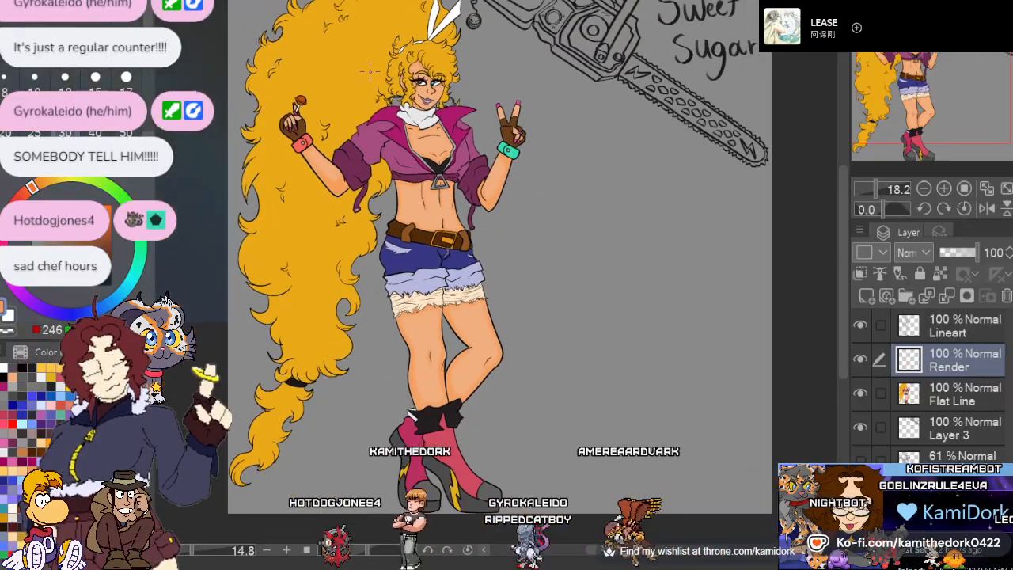
scroll(369, 81, up, 1)
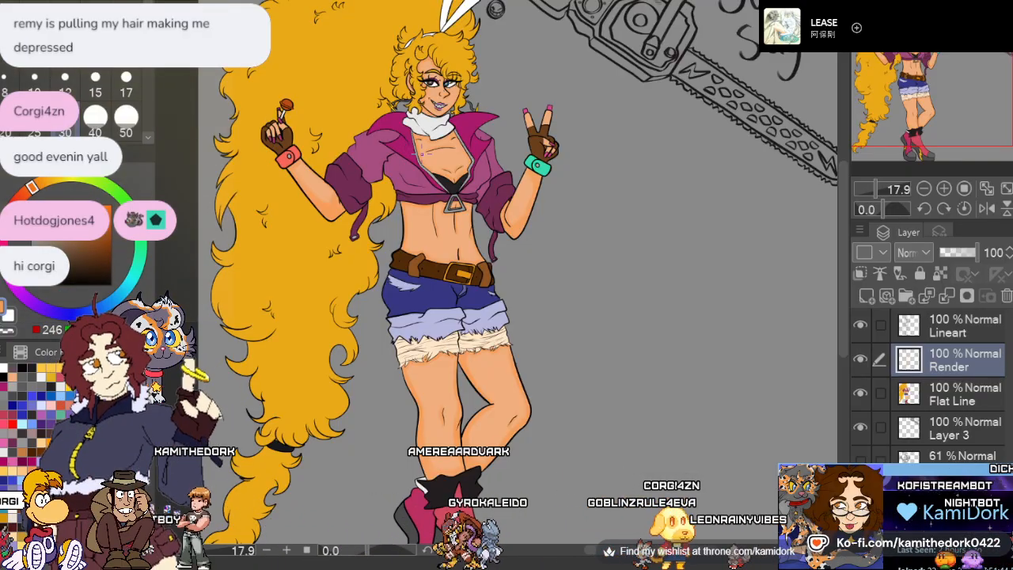
scroll(432, 129, down, 2)
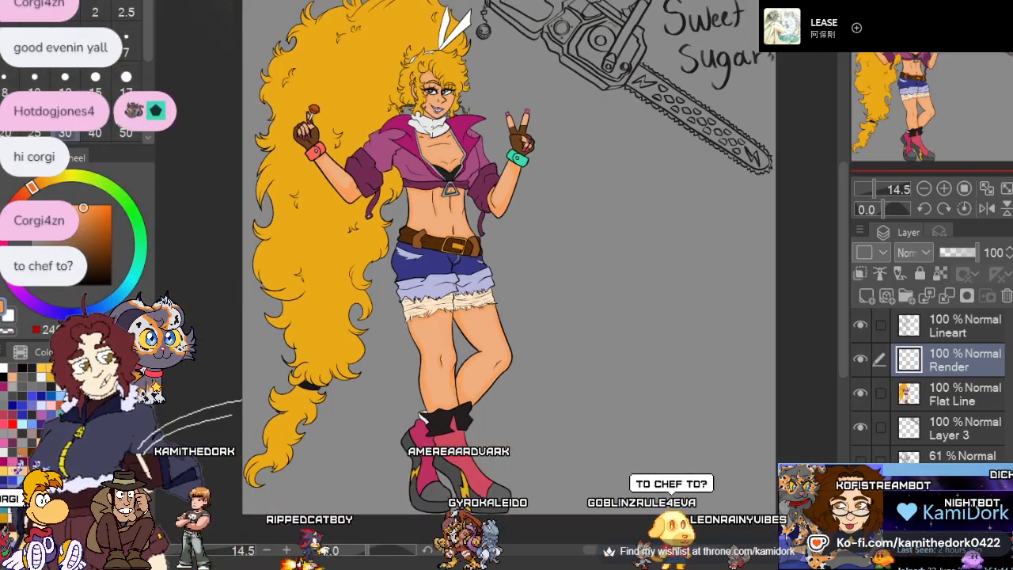
scroll(445, 122, up, 2)
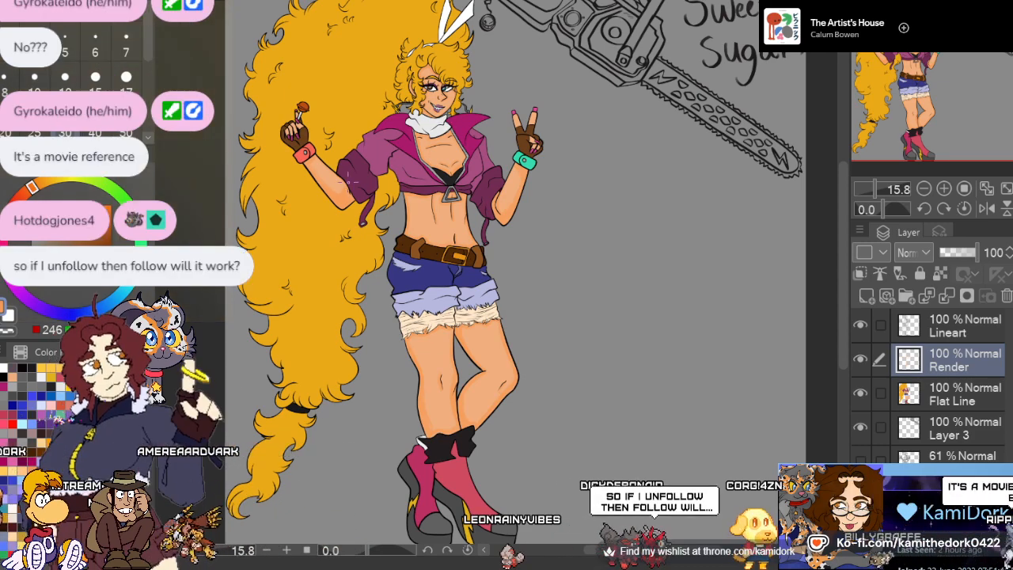
scroll(367, 161, down, 3)
scroll(371, 149, up, 2)
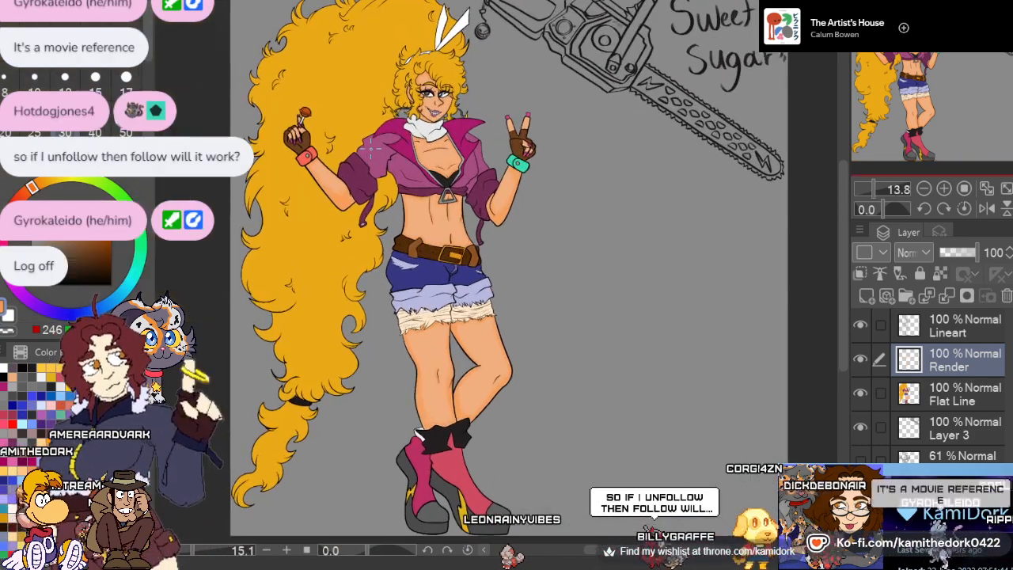
scroll(372, 146, down, 3)
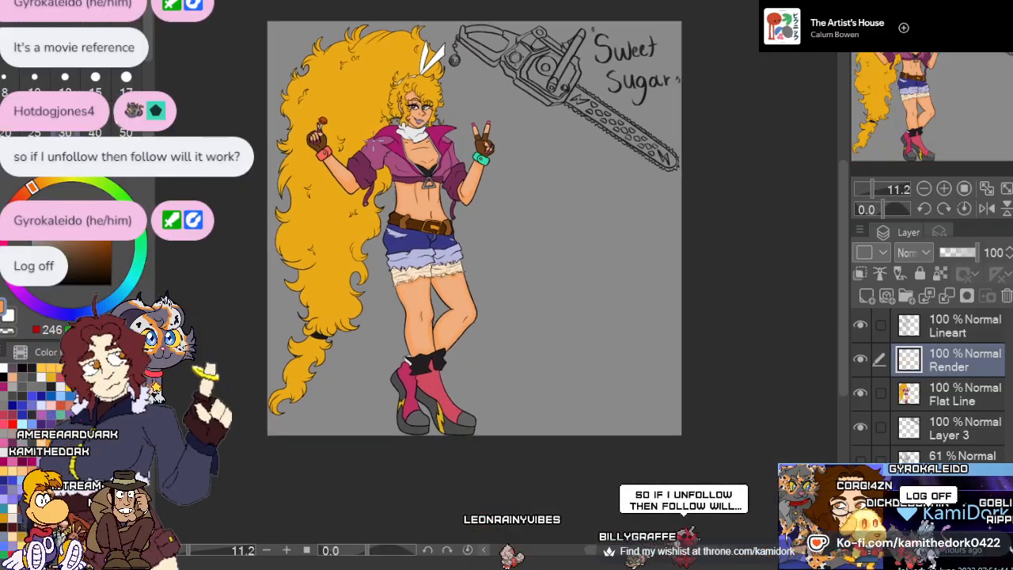
scroll(375, 134, up, 1)
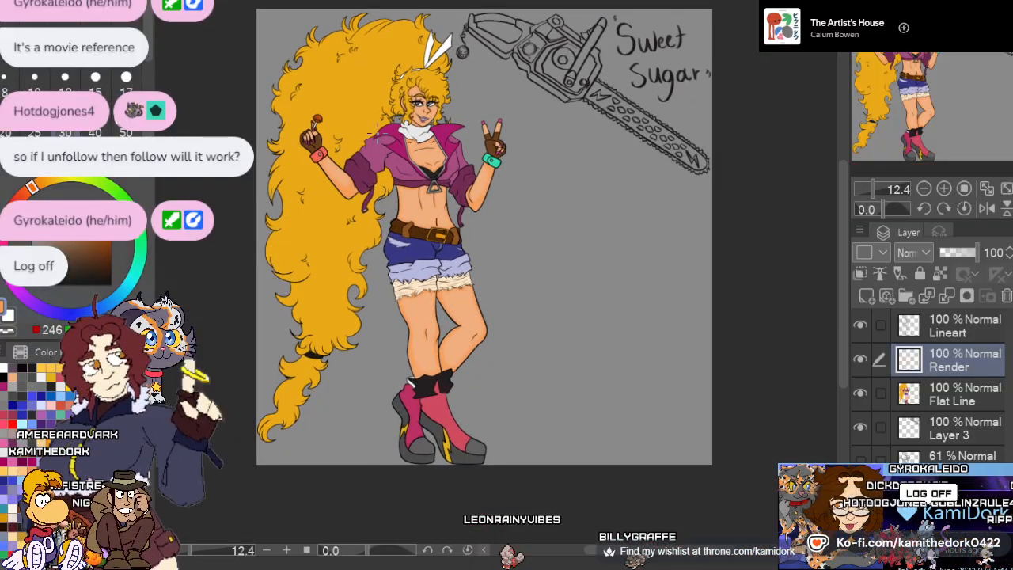
scroll(487, 140, up, 10)
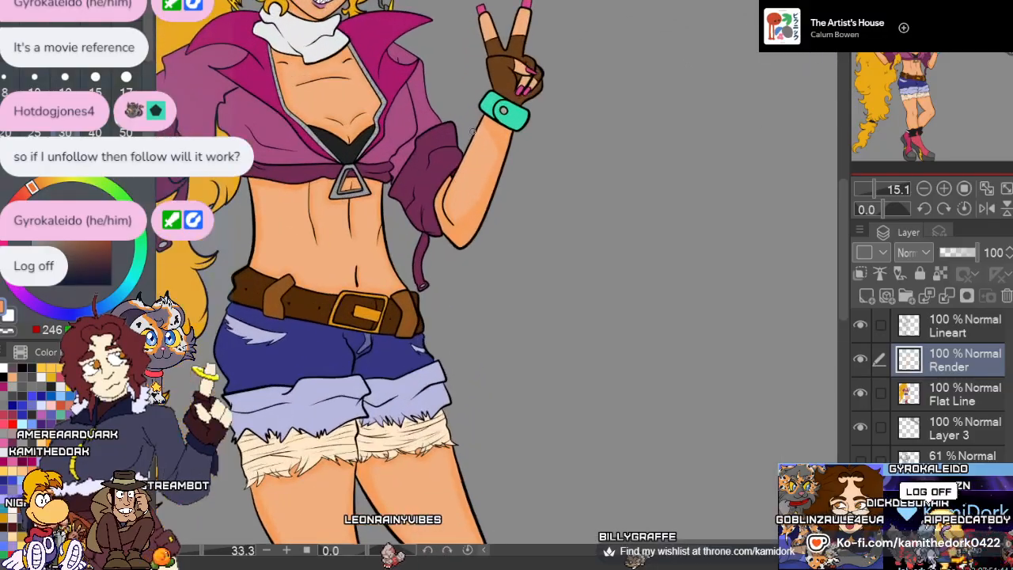
Examine the orange skin shading on both forearms and the open neckline up close, comparing it with the rest of the figure
scroll(486, 140, up, 8)
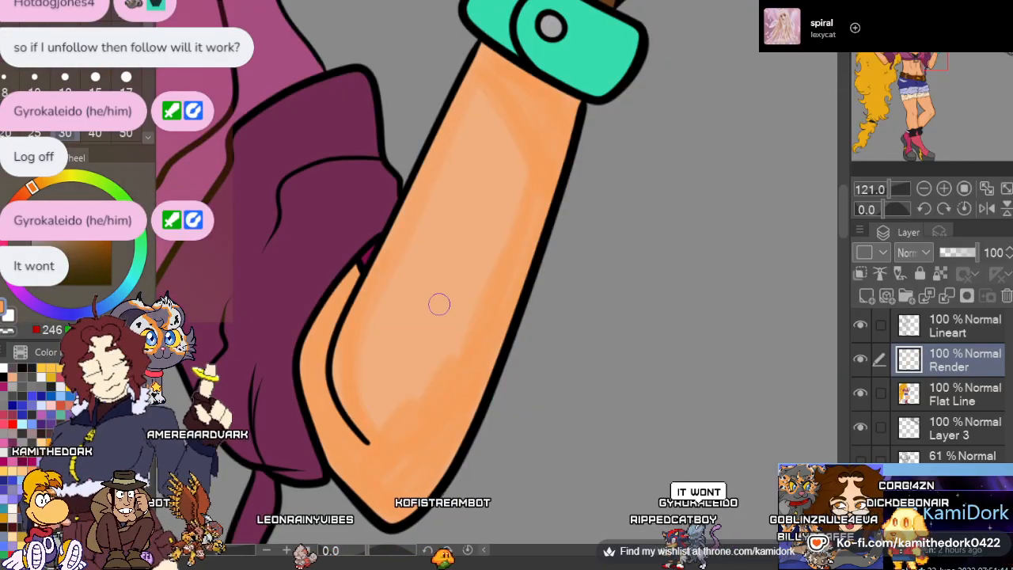
scroll(444, 304, down, 4)
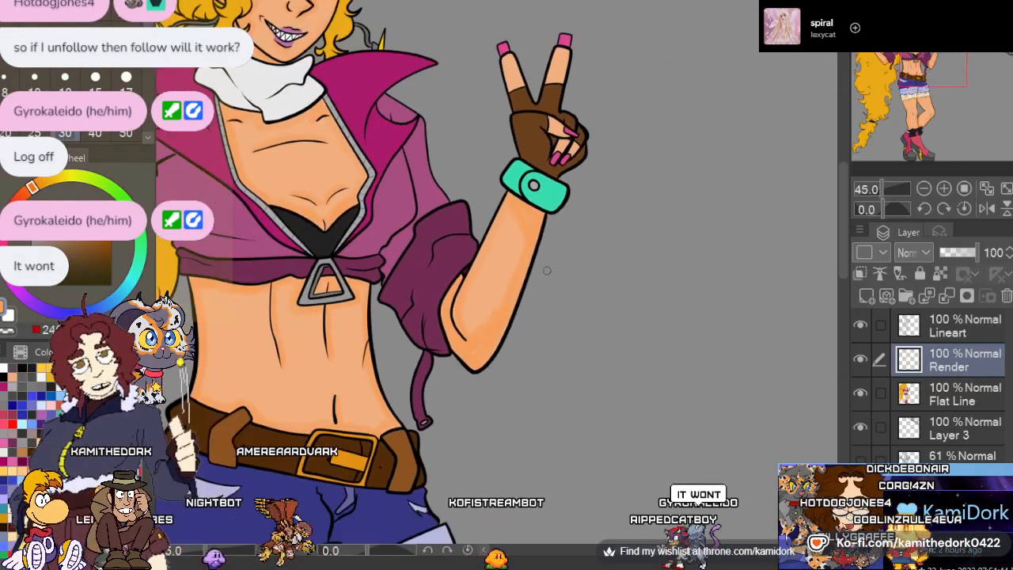
scroll(554, 271, down, 2)
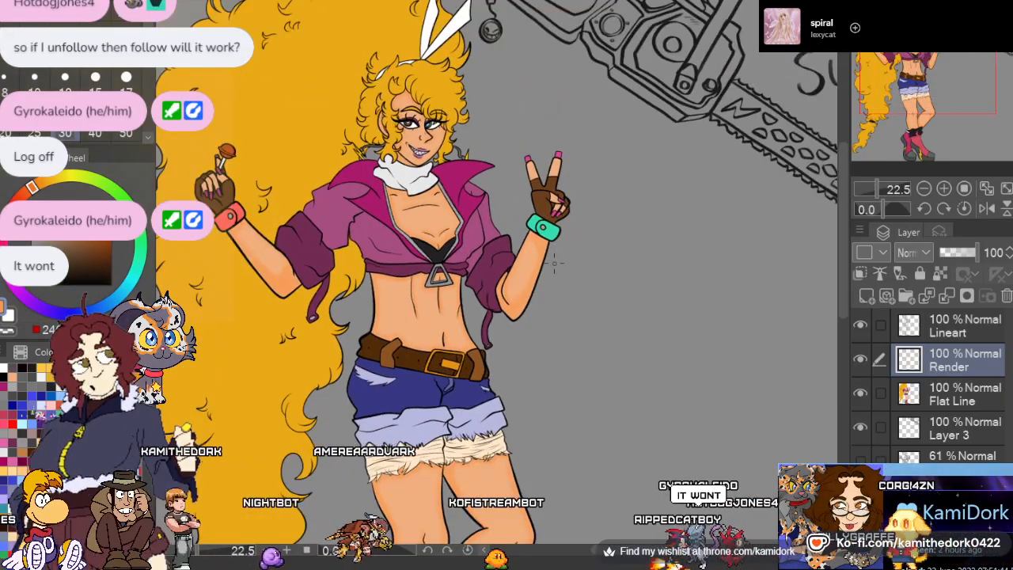
scroll(554, 263, down, 1)
scroll(550, 262, up, 2)
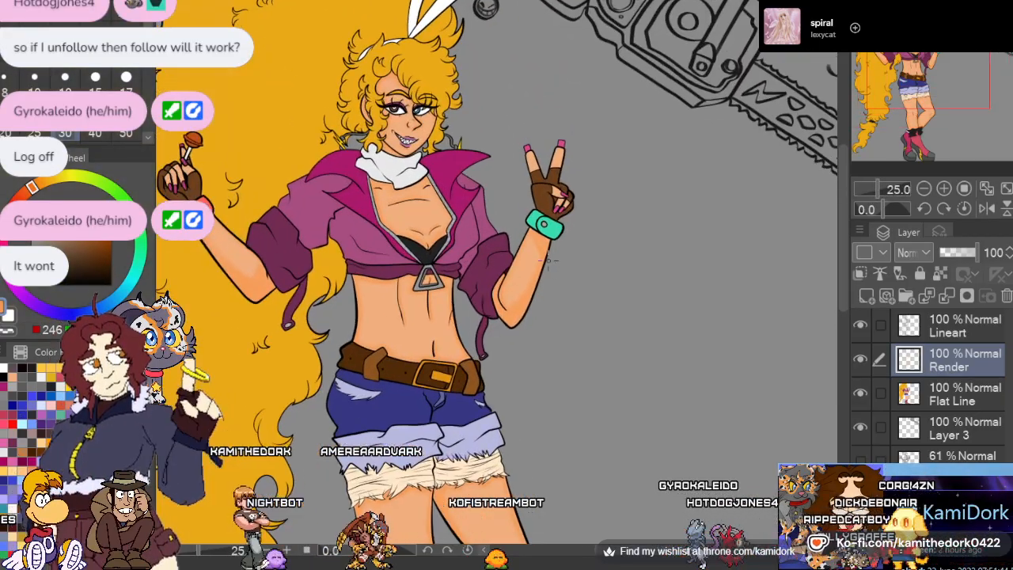
scroll(549, 261, down, 3)
scroll(550, 261, up, 1)
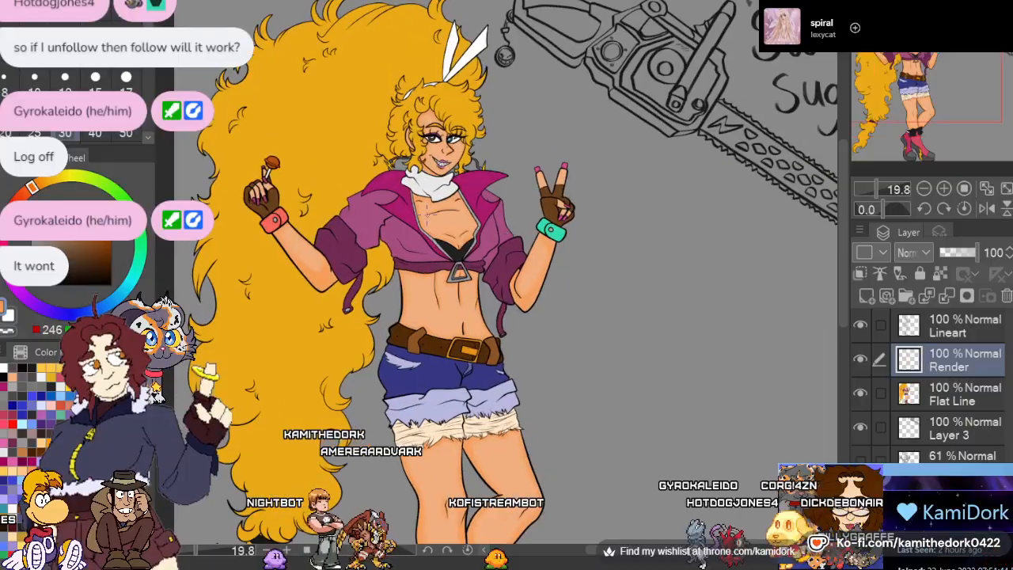
scroll(341, 292, up, 6)
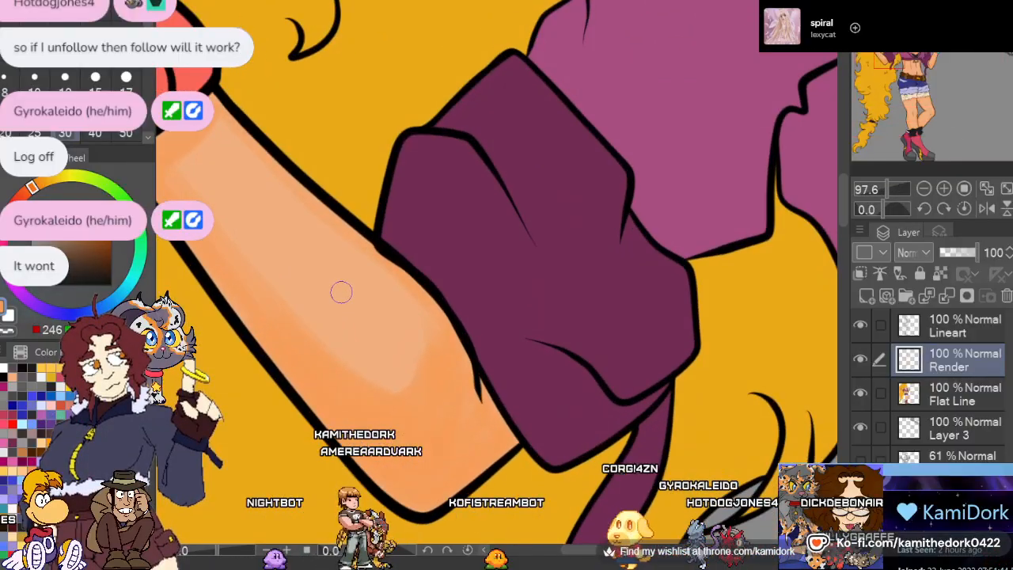
scroll(341, 292, up, 1)
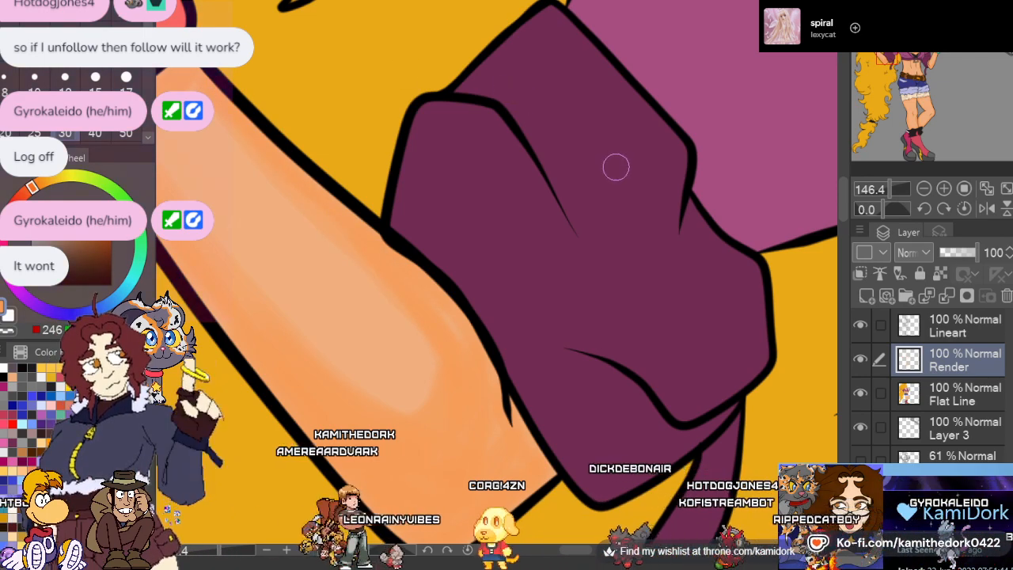
scroll(616, 166, down, 5)
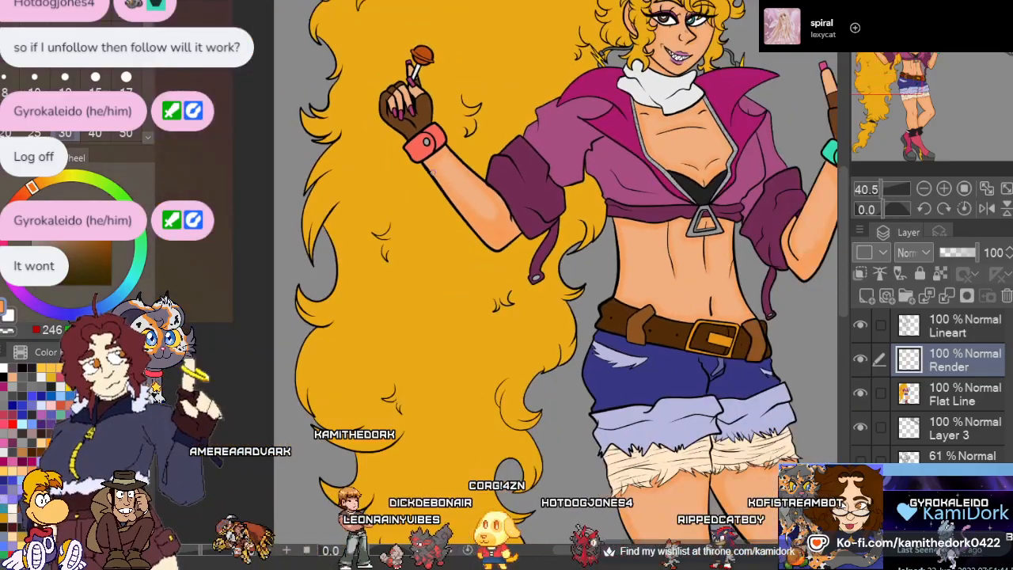
scroll(431, 172, down, 2)
scroll(515, 180, up, 6)
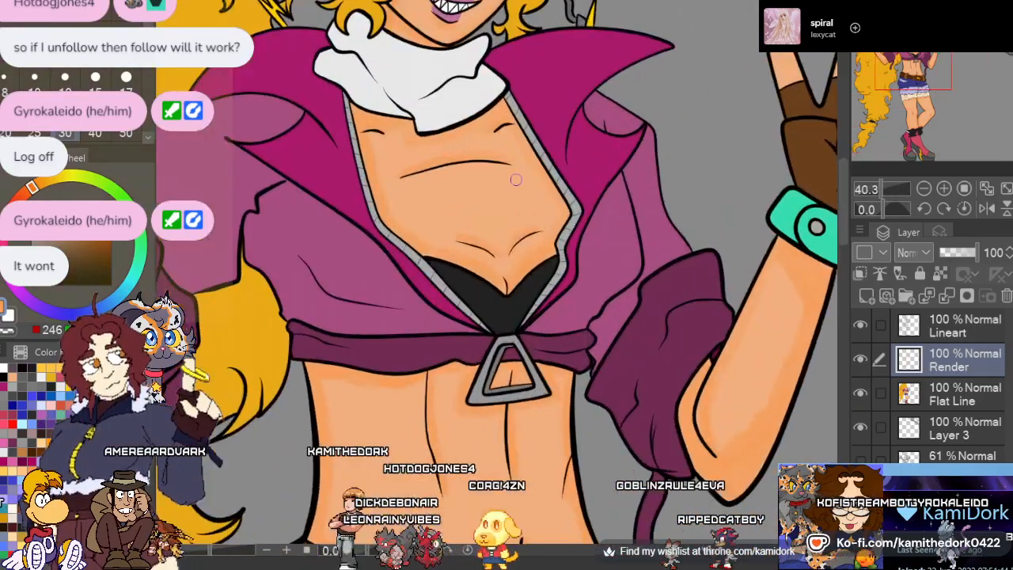
scroll(515, 179, up, 4)
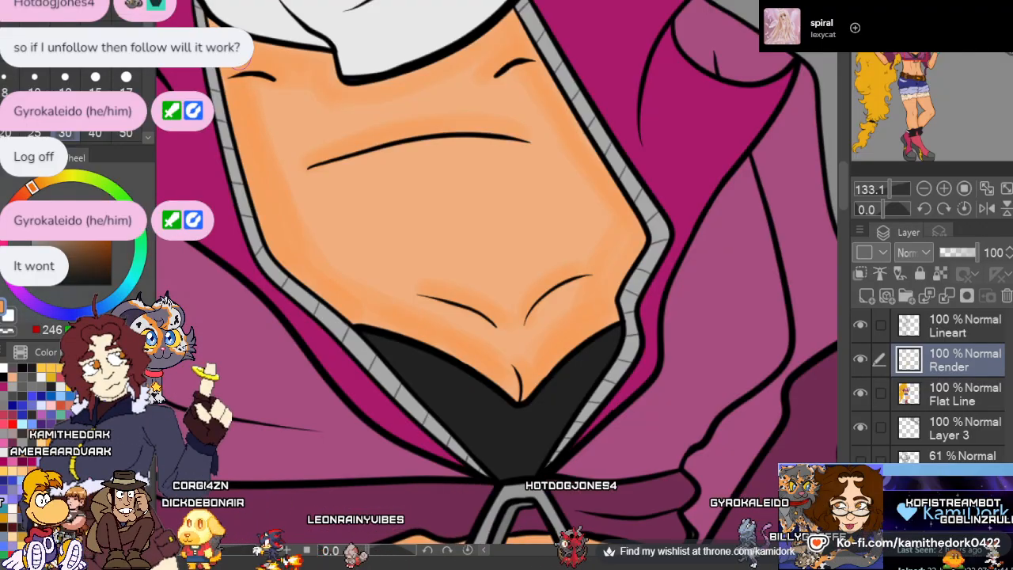
scroll(239, 60, down, 7)
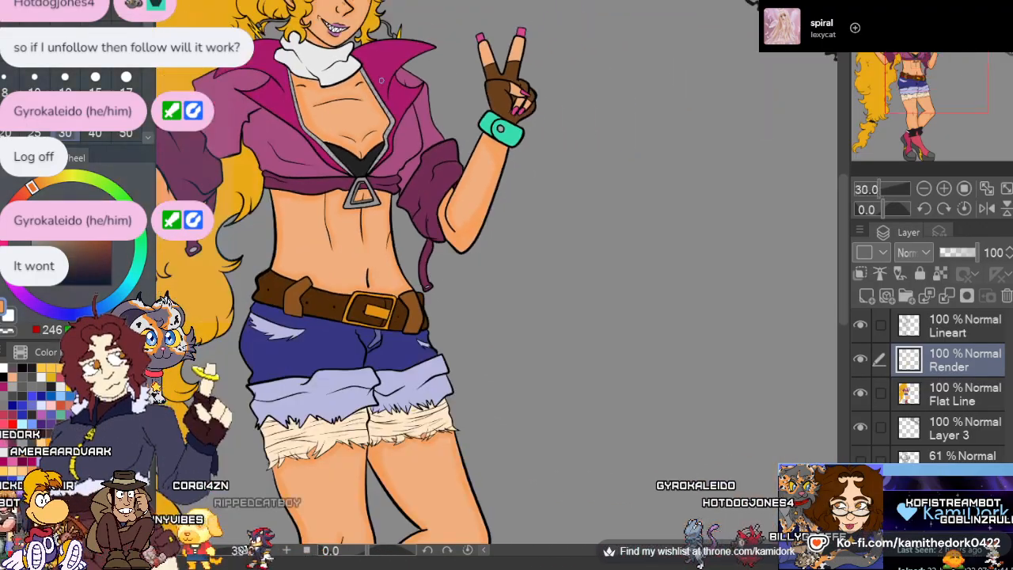
scroll(398, 77, down, 2)
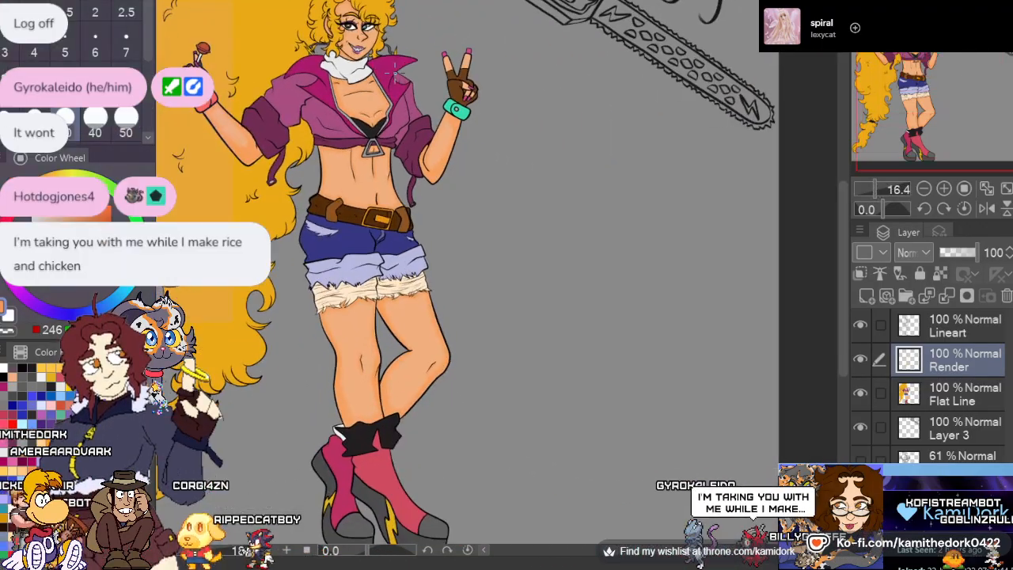
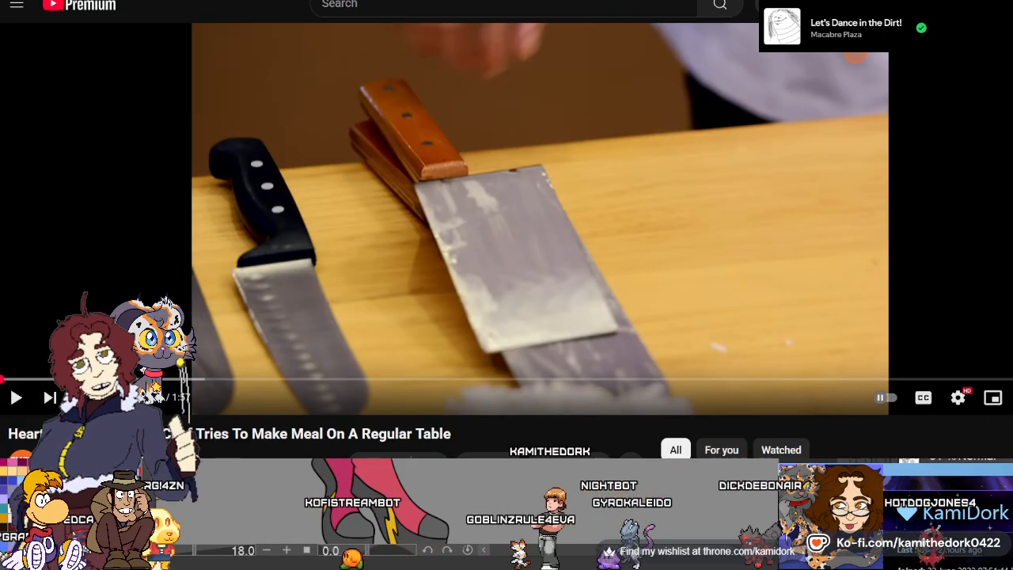
Play the chef and nacho dip videos on YouTube, then return to the character illustration
key(space)
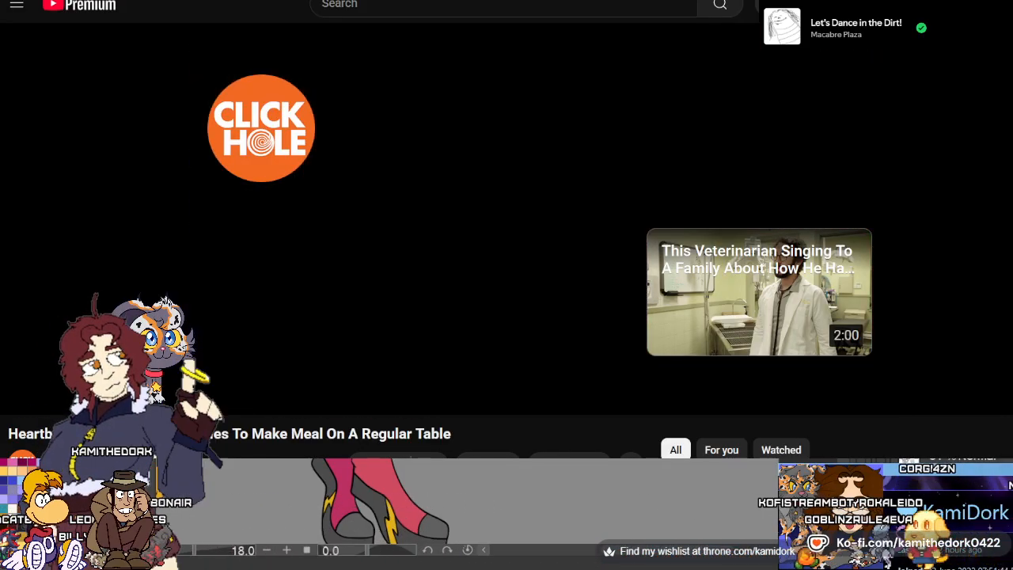
click(429, 241)
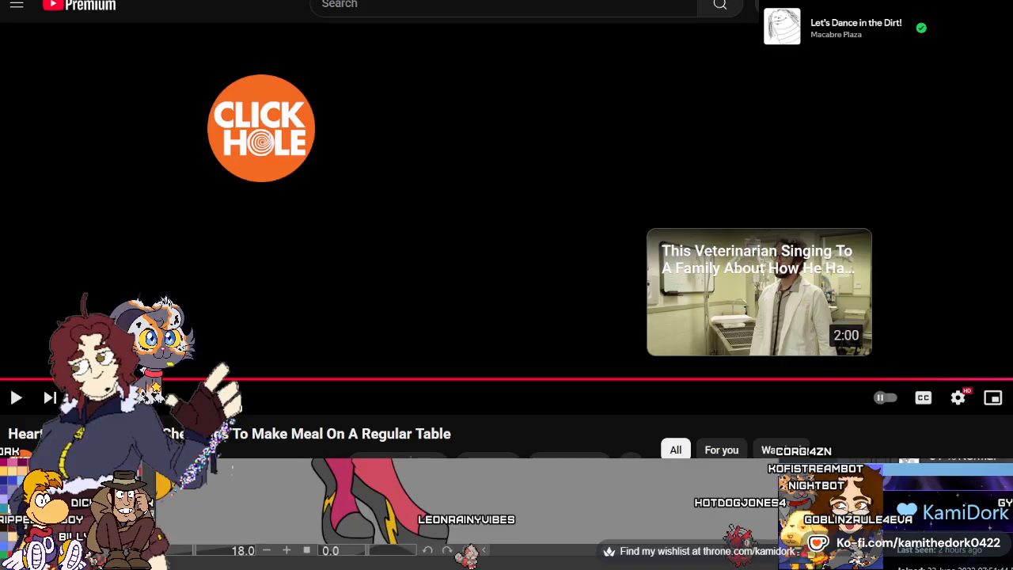
key(alt+Tab)
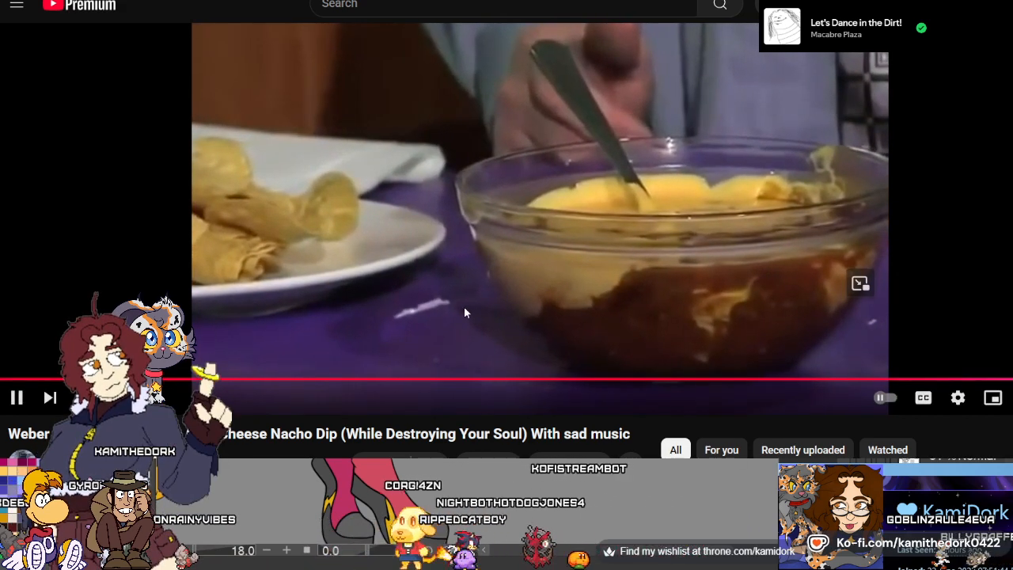
click(464, 306)
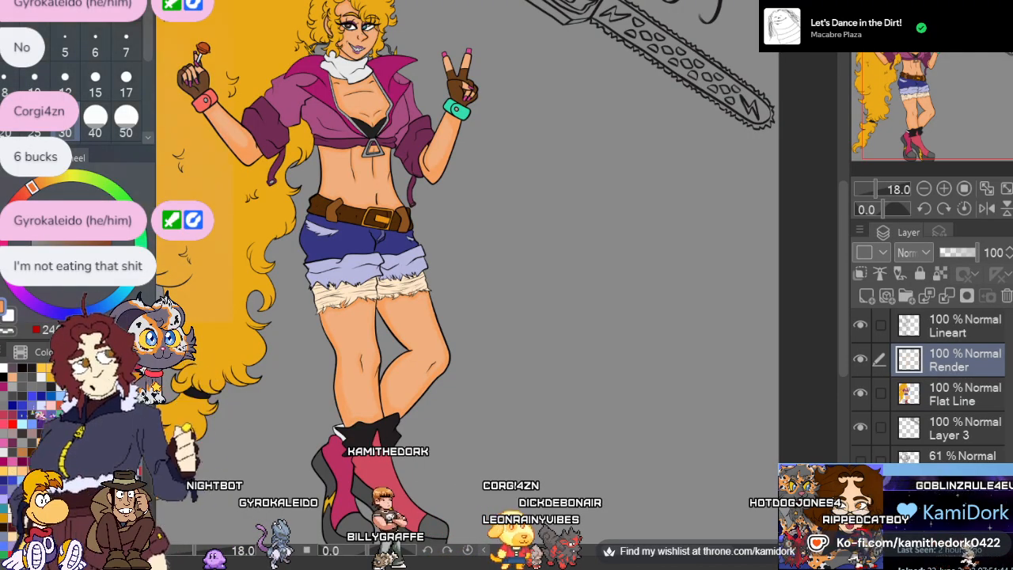
Bring up the ART FIGHT 2025.txt list in Notepad, enlarge its window and place it beside the illustration's canvas
scroll(796, 168, down, 2)
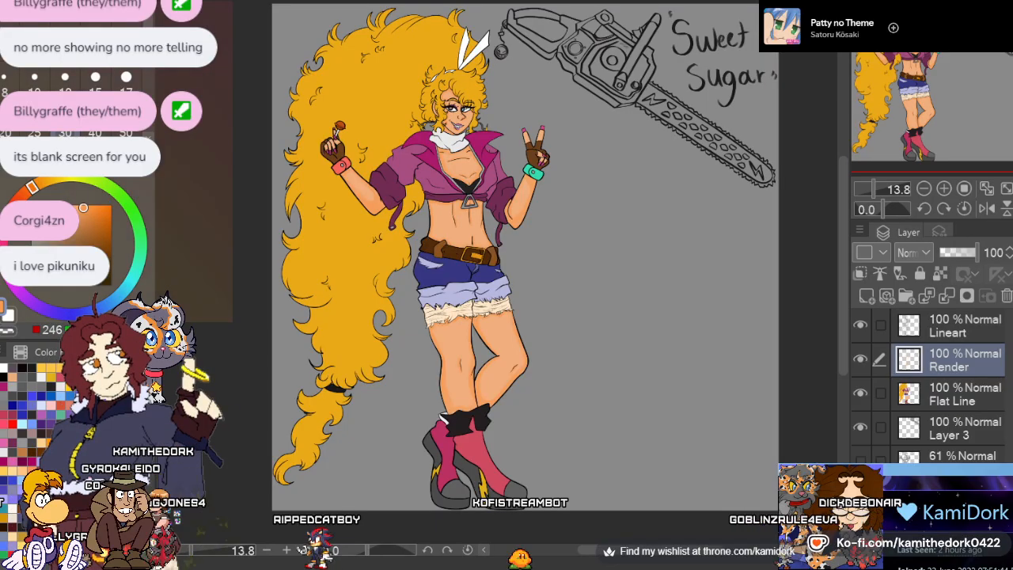
key(alt+Tab)
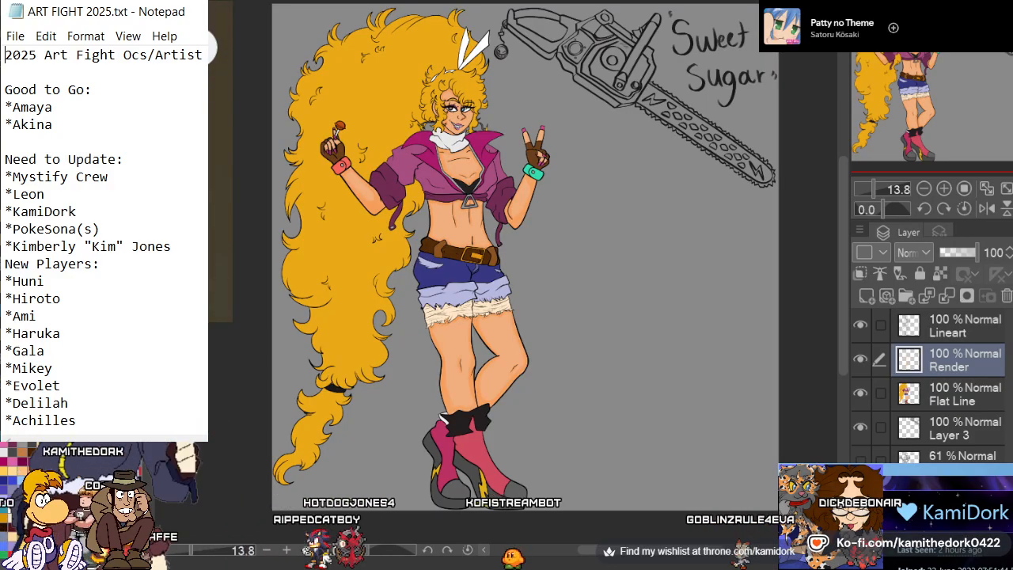
drag(103, 12, 552, 12)
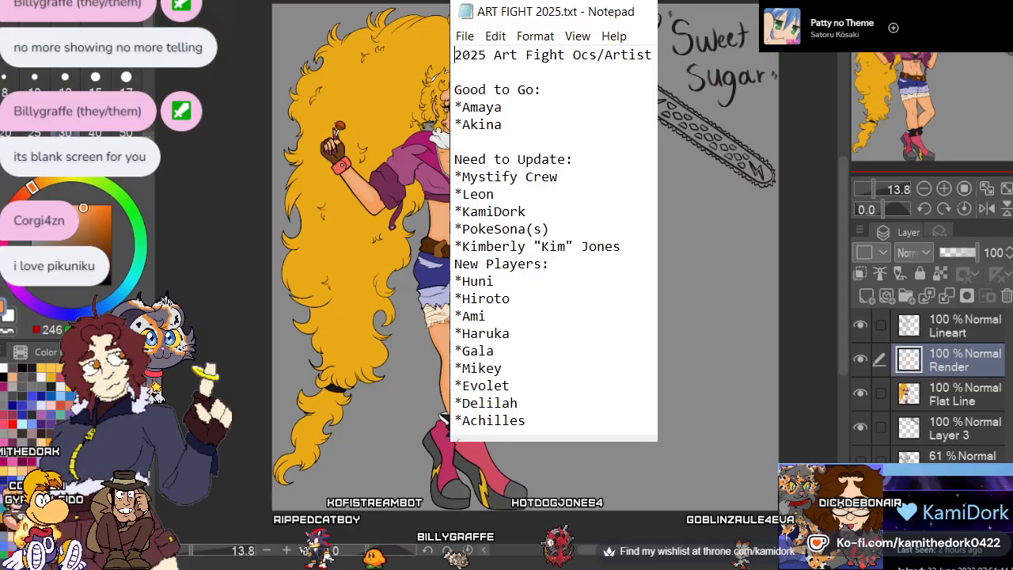
drag(657, 440, 720, 569)
drag(585, 285, 624, 280)
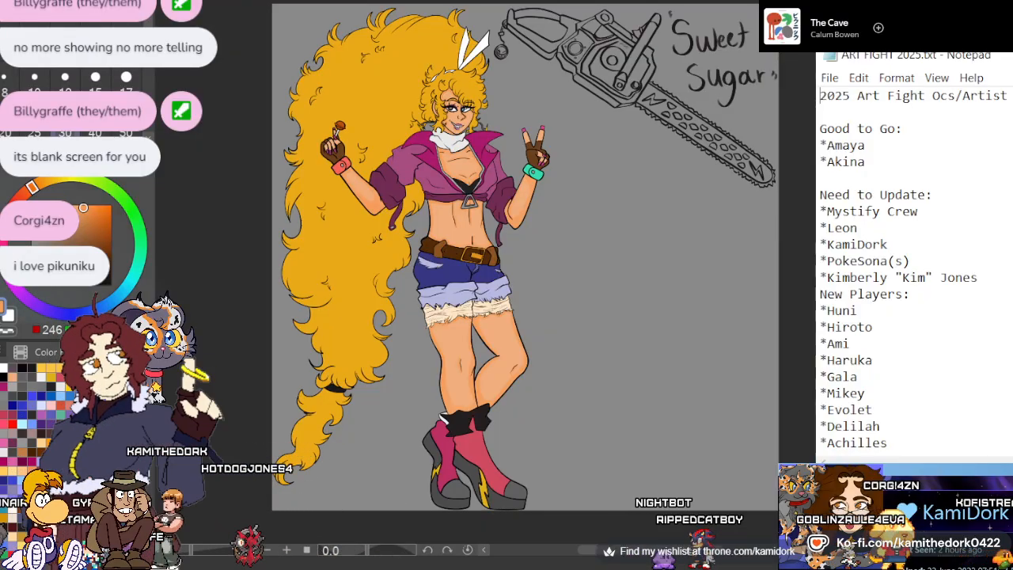
Examine the shaded figure as a whole, then the chest and face up close
scroll(591, 170, down, 2)
scroll(584, 175, up, 2)
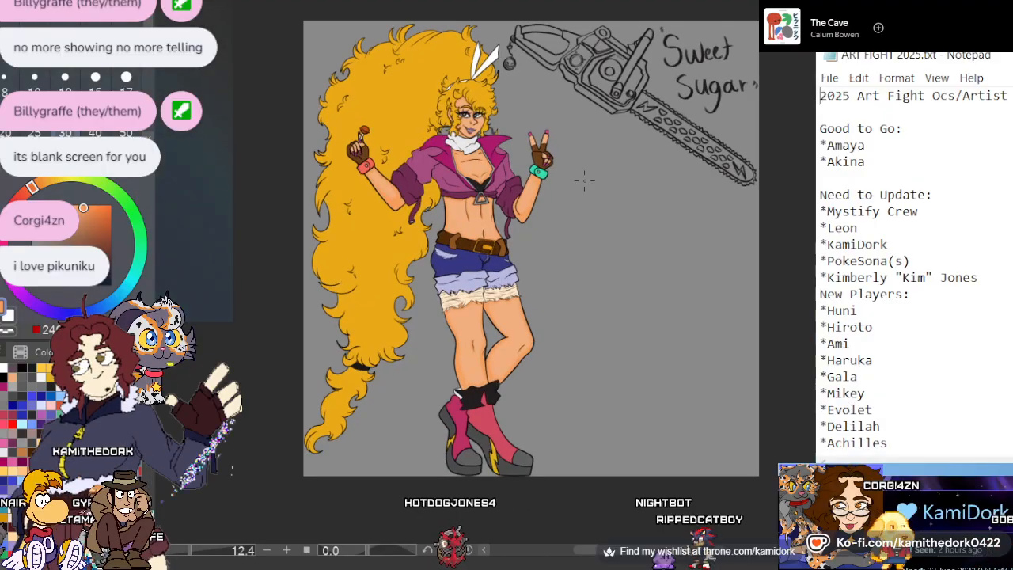
scroll(496, 221, down, 2)
scroll(479, 229, down, 1)
scroll(479, 229, up, 2)
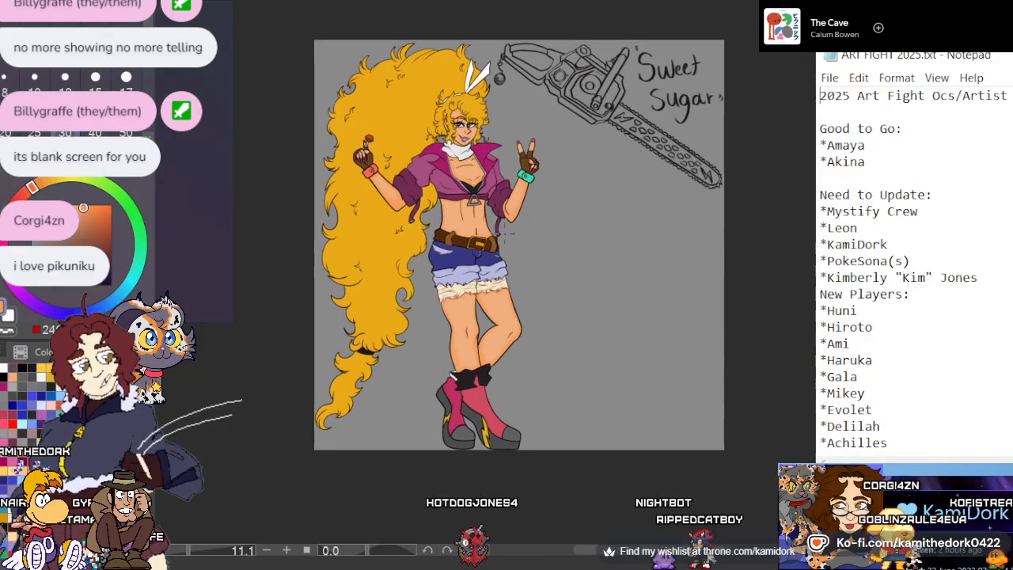
scroll(480, 230, down, 3)
scroll(479, 229, up, 12)
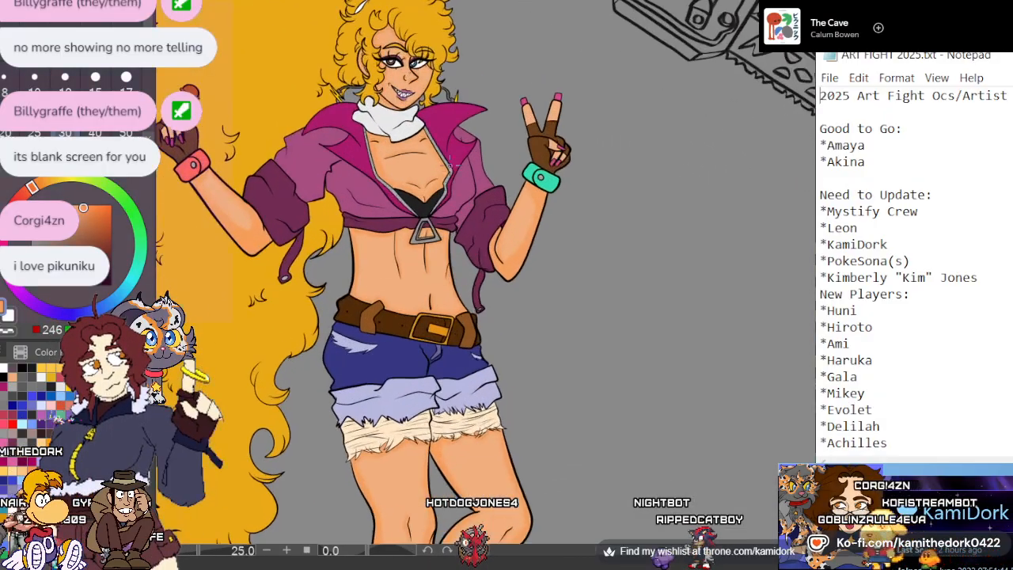
scroll(426, 256, up, 5)
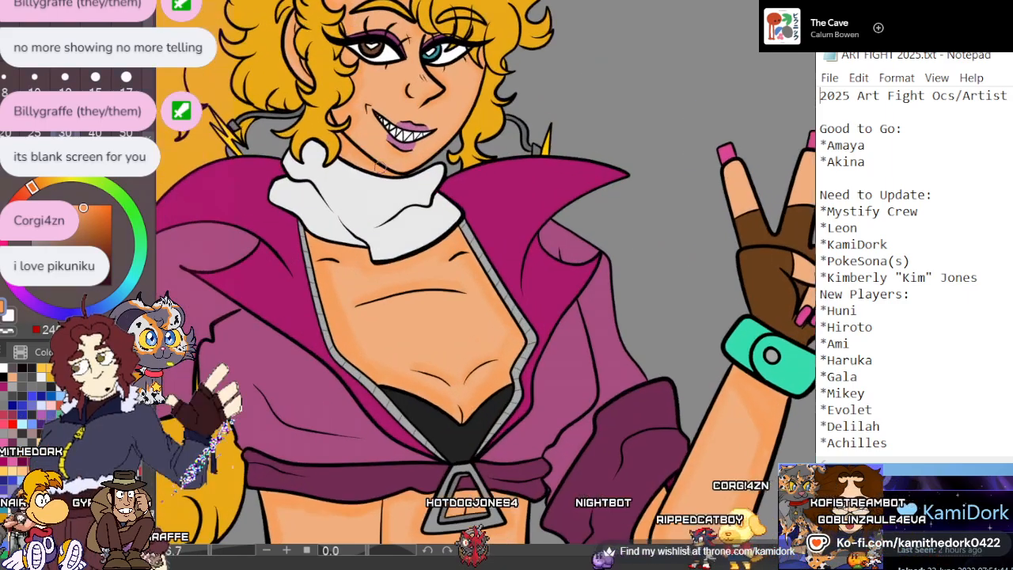
scroll(400, 141, up, 6)
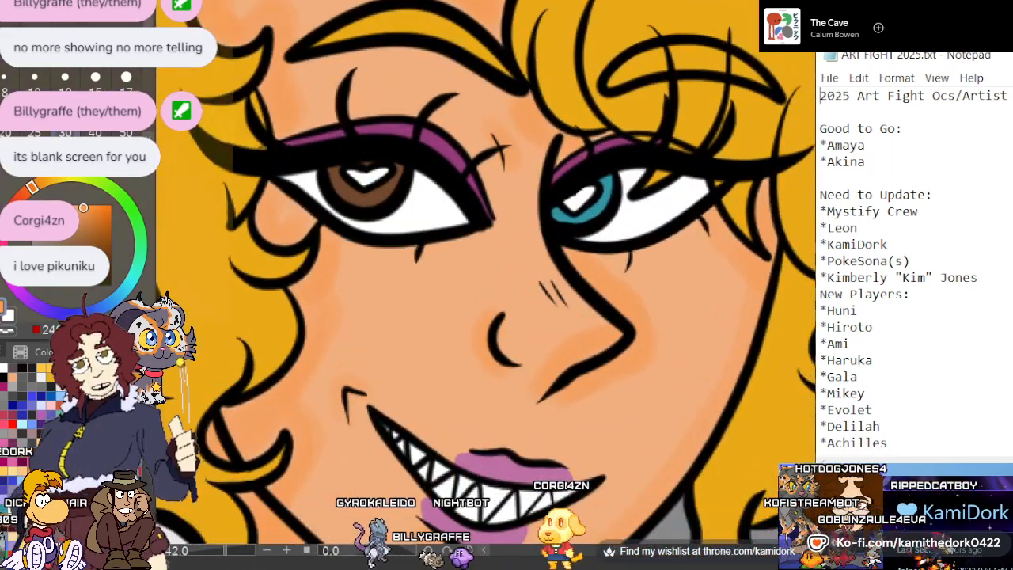
Sample the eye white, choose a grey shade and paint soft shadows on both eye whites beneath the upper lids
alt+click(443, 201)
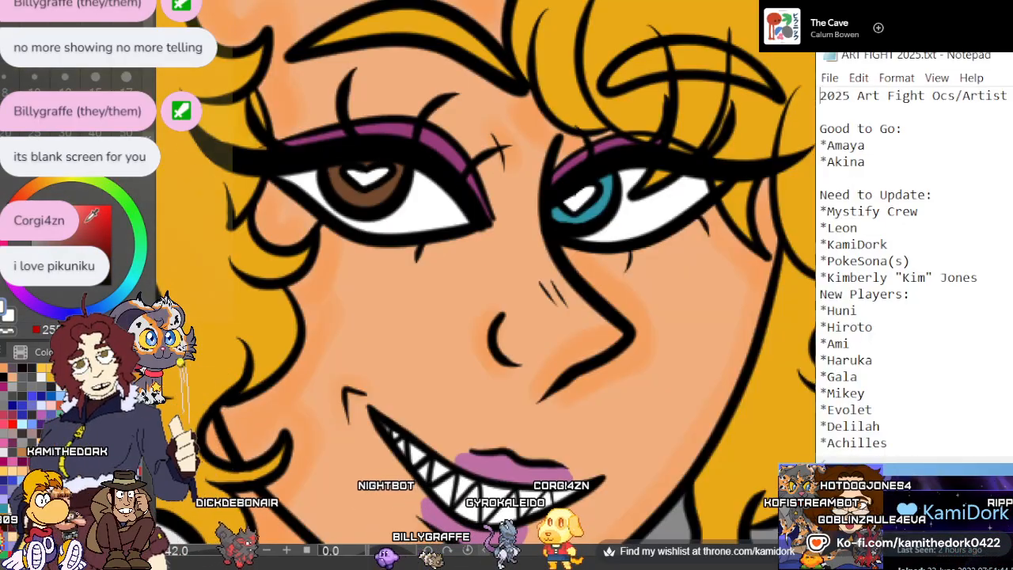
alt+click(419, 185)
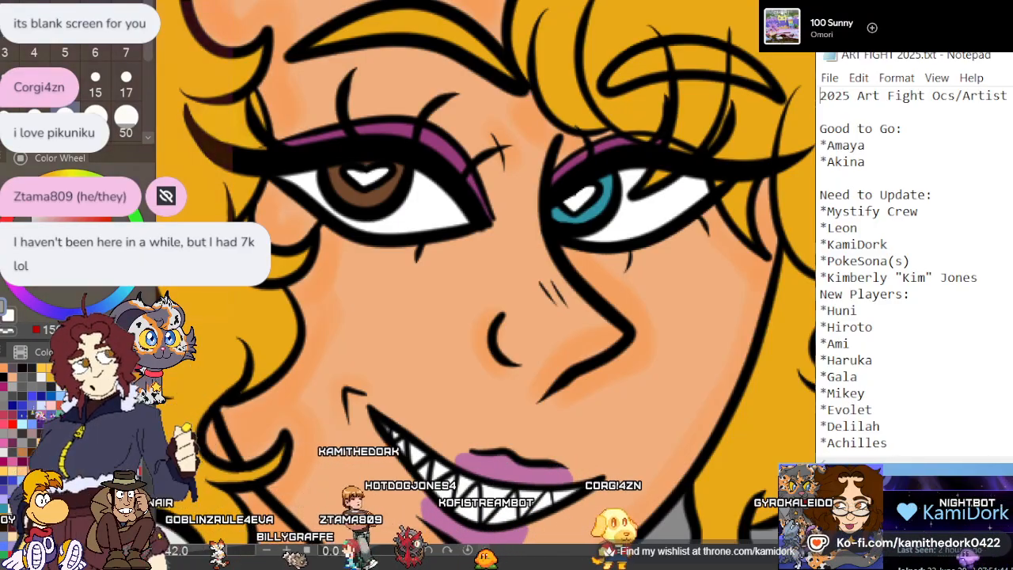
scroll(558, 238, down, 6)
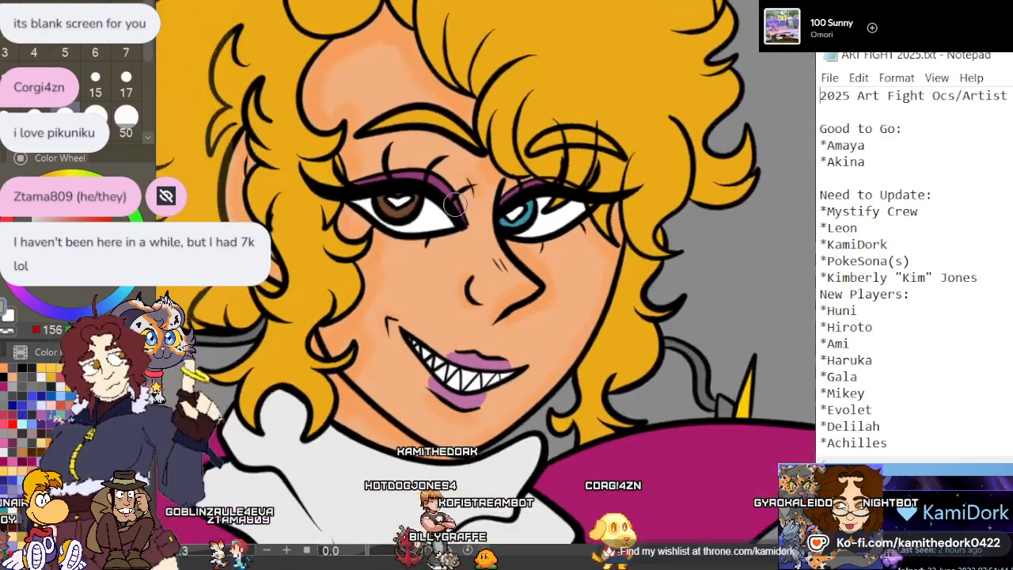
scroll(463, 210, up, 3)
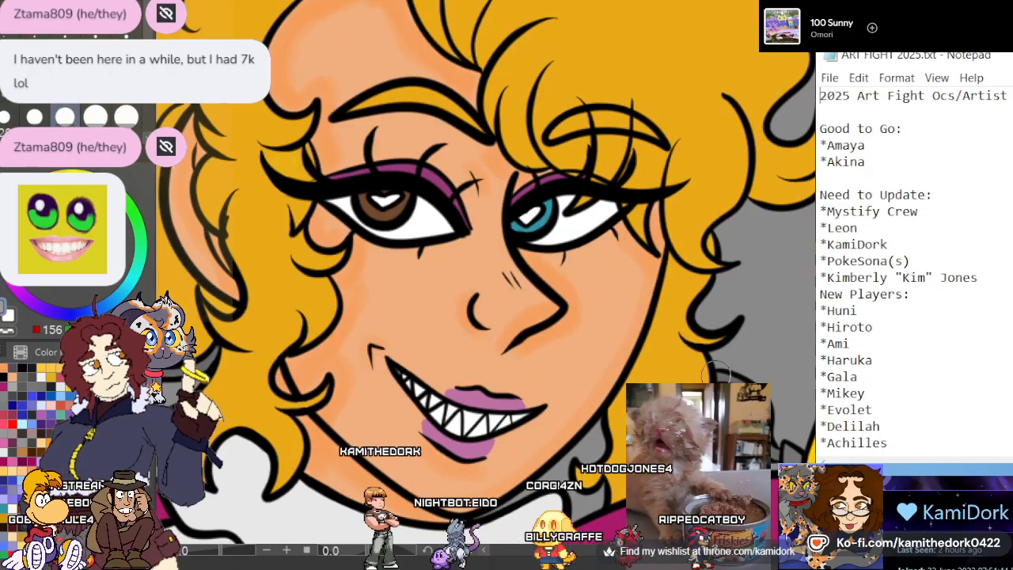
scroll(581, 305, down, 3)
scroll(519, 269, up, 2)
scroll(516, 267, up, 3)
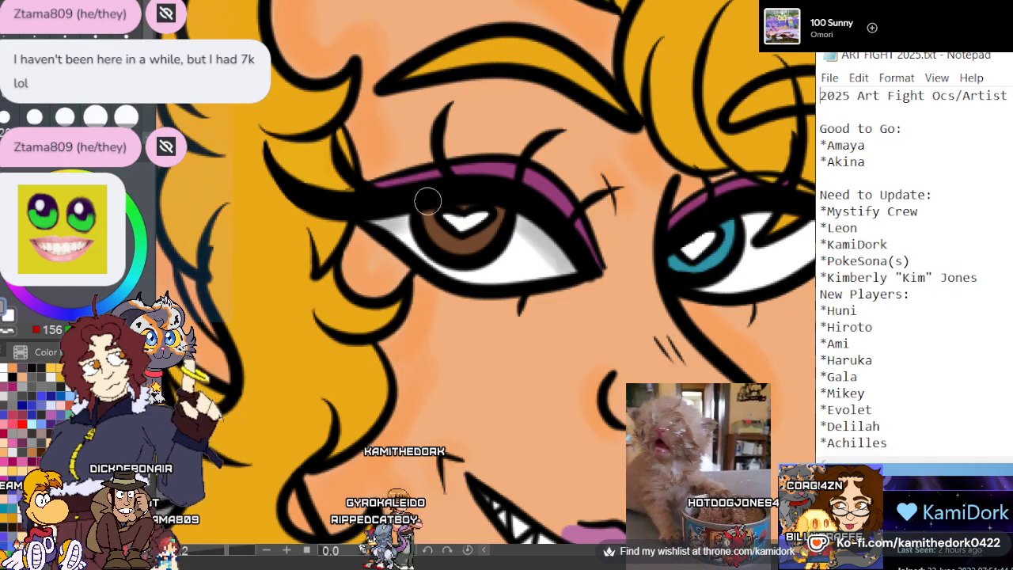
drag(617, 558, 658, 558)
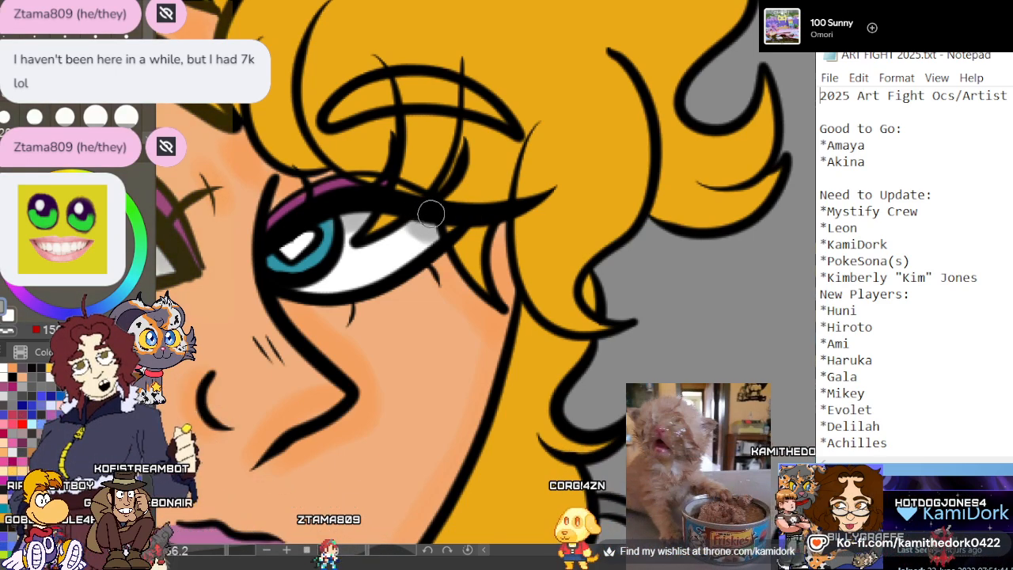
Sample the golden hair, choose a darker gold and shade the flicked curl beside the face along its inner line and tips
scroll(430, 212, down, 11)
scroll(526, 187, up, 5)
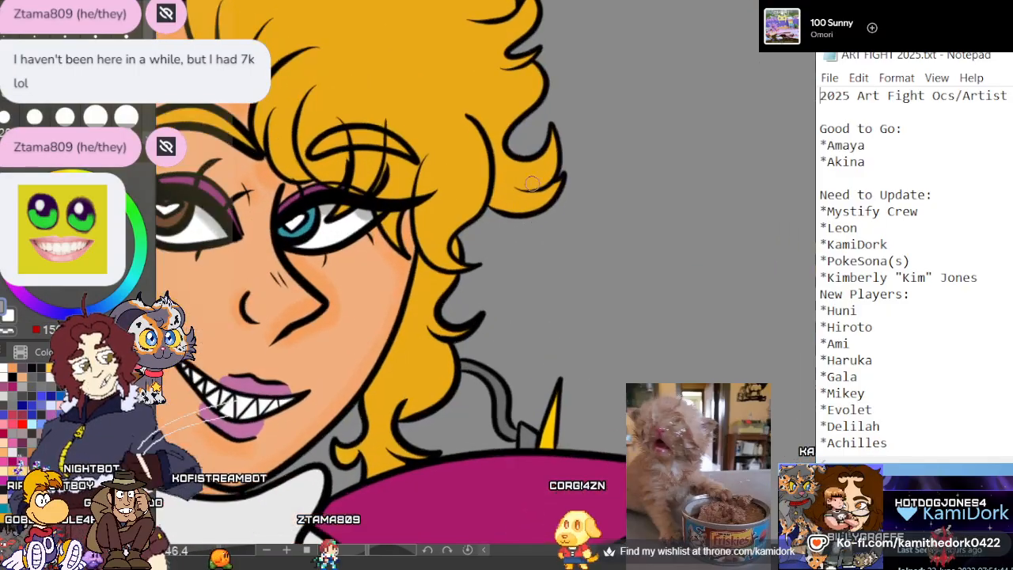
scroll(531, 183, up, 3)
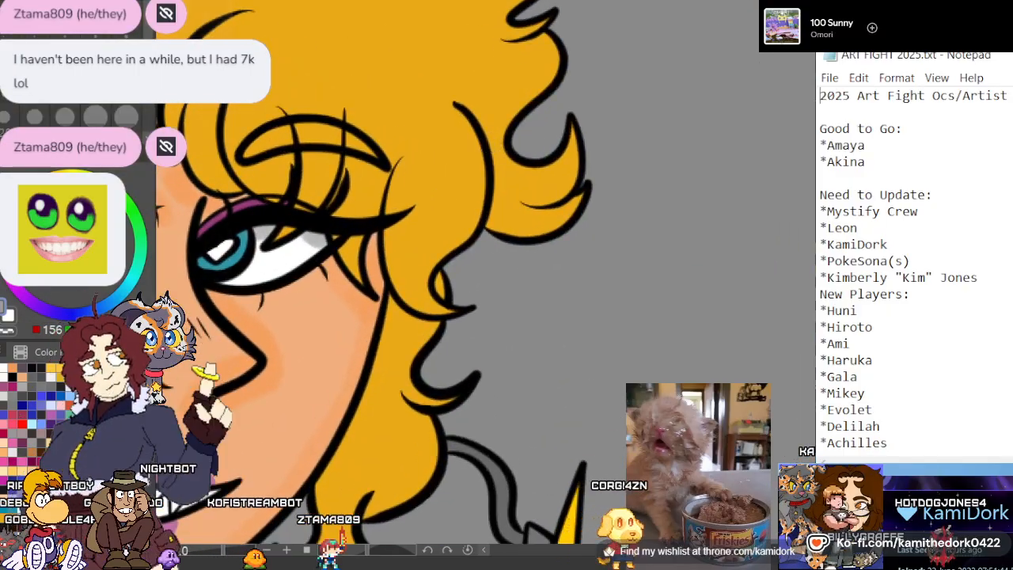
alt+click(362, 46)
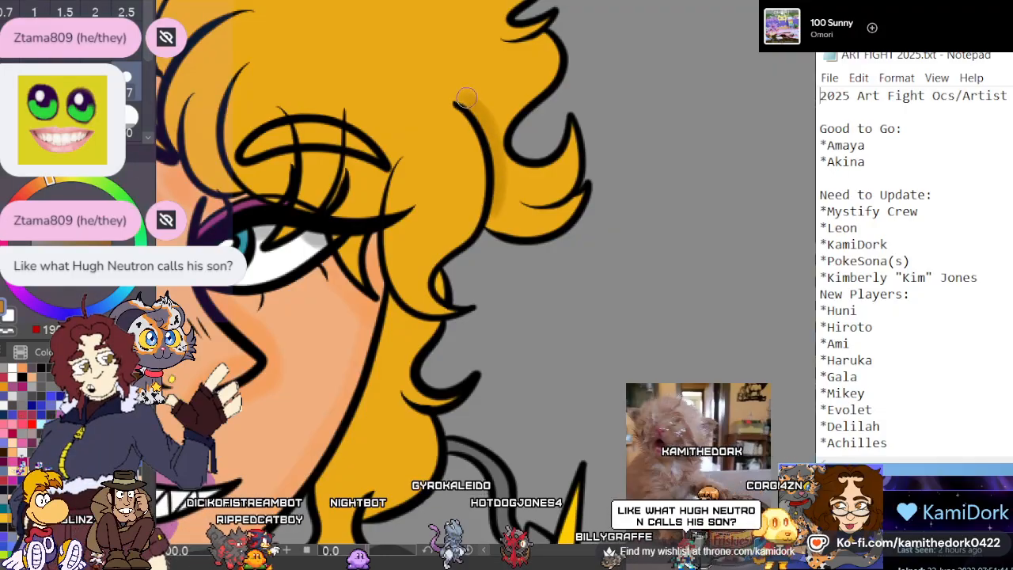
mouse_move(466, 98)
mouse_down()
mouse_move(503, 161)
mouse_move(498, 210)
mouse_up()
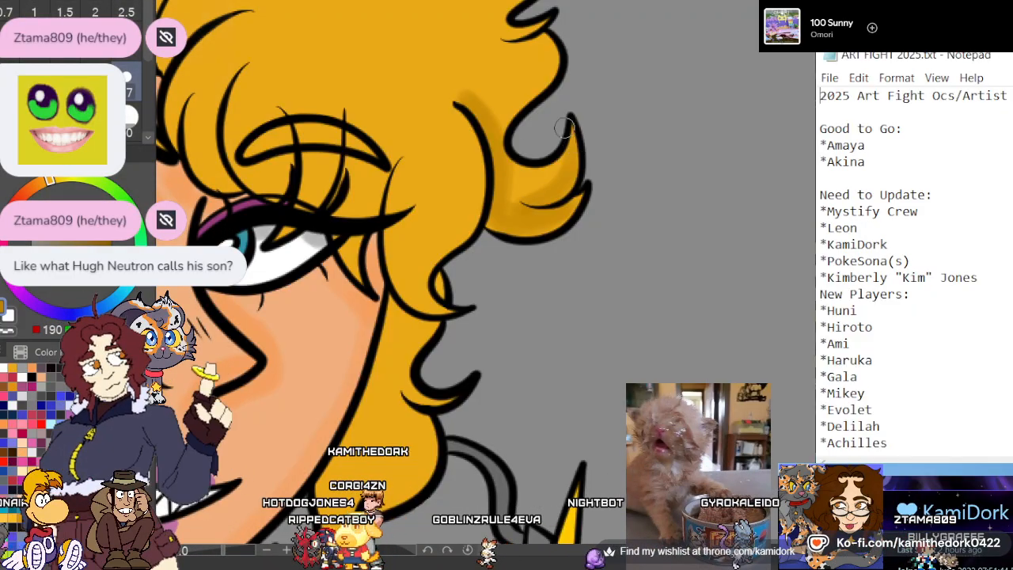
Paint dark gold shadows on the fringe strands above the teal eye and on the hair lock beside it
scroll(618, 214, down, 3)
scroll(538, 212, up, 4)
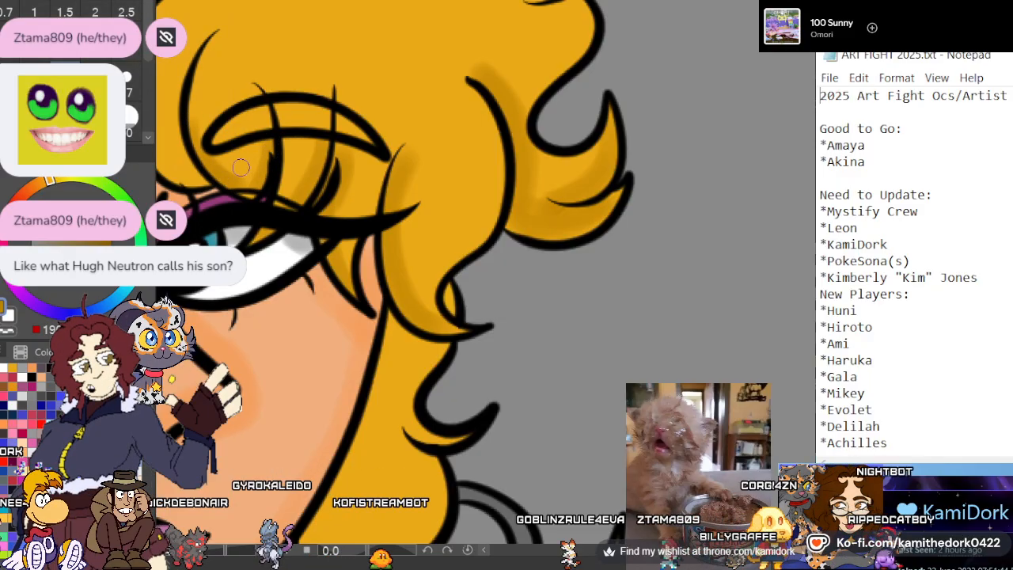
scroll(199, 97, down, 5)
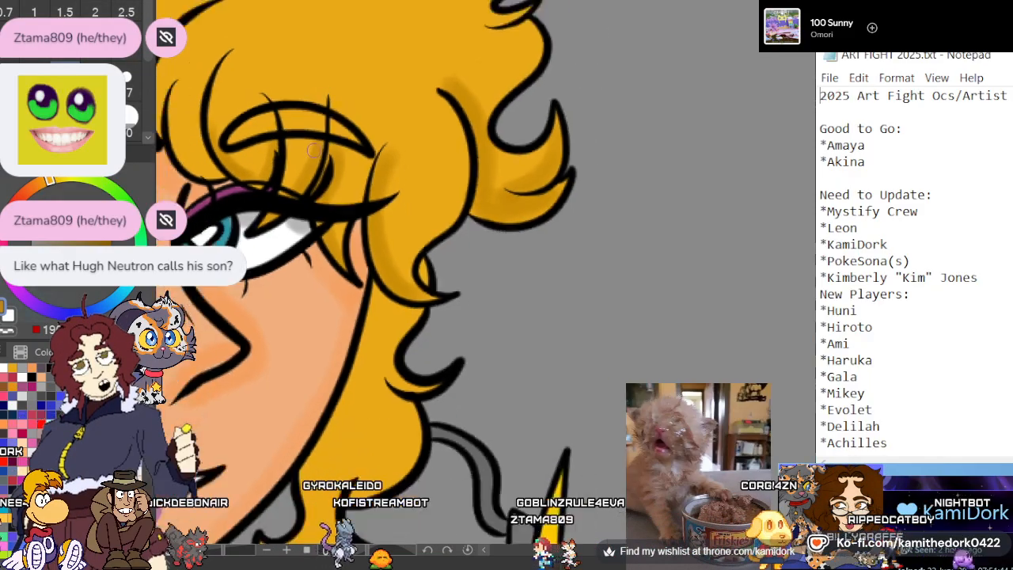
Shade the hair's outer edge above the flicked curl in dark gold, covering the small pointed lock and the folds around it
scroll(396, 135, up, 3)
scroll(465, 40, up, 4)
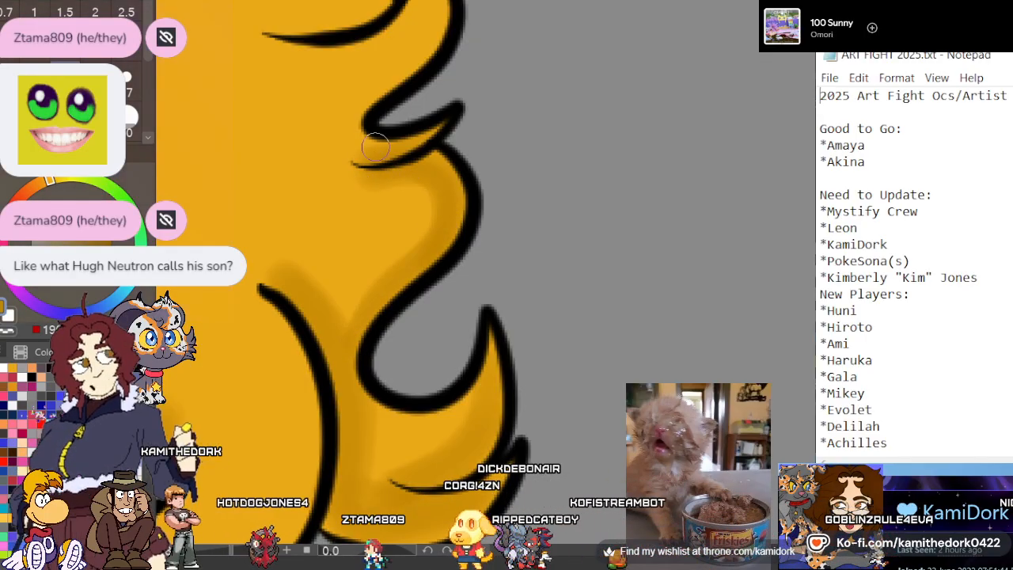
drag(376, 148, 443, 129)
scroll(409, 195, down, 4)
scroll(409, 95, up, 5)
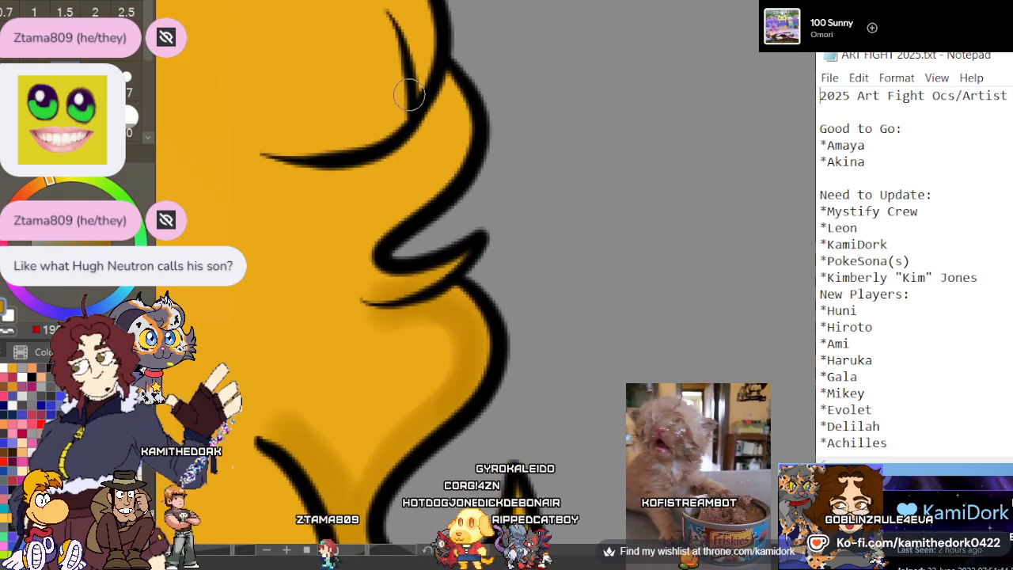
mouse_move(448, 84)
mouse_down()
mouse_move(434, 129)
mouse_move(361, 182)
mouse_up()
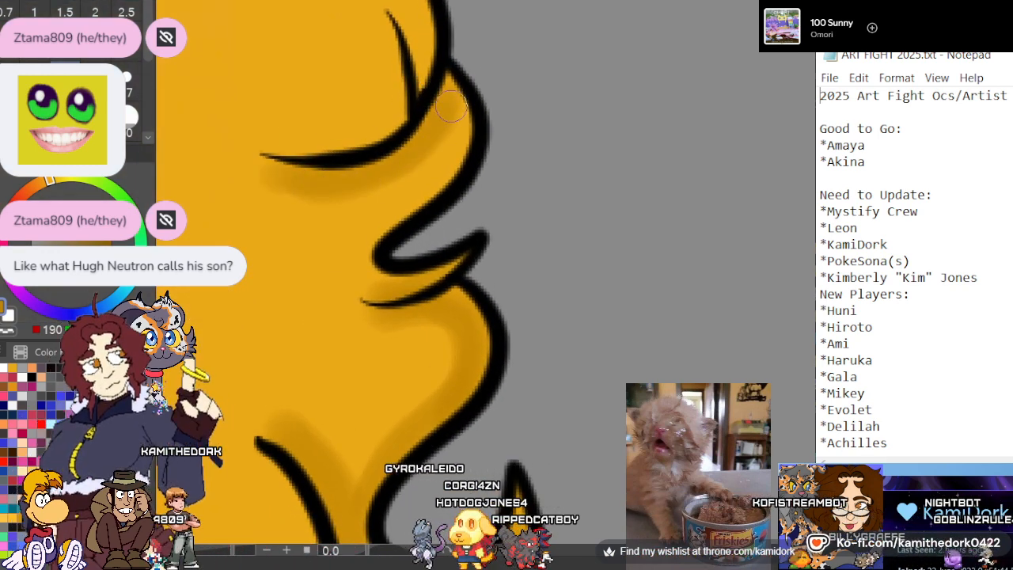
drag(451, 107, 430, 177)
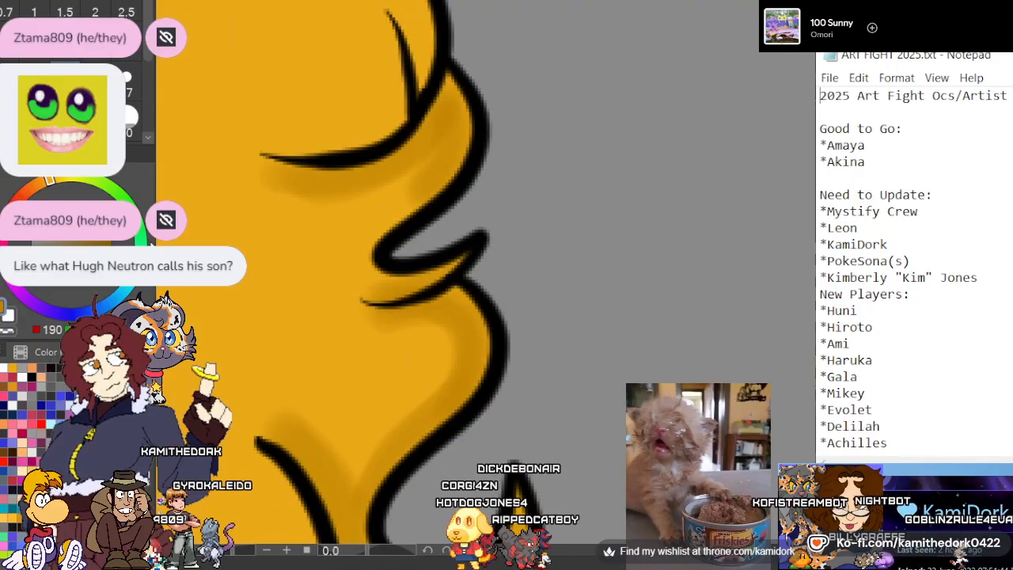
Shade the rounded hair lobe above the folds in dark gold, beneath the overhanging flick, along its outer edge and beside the inner crease
scroll(192, 244, down, 3)
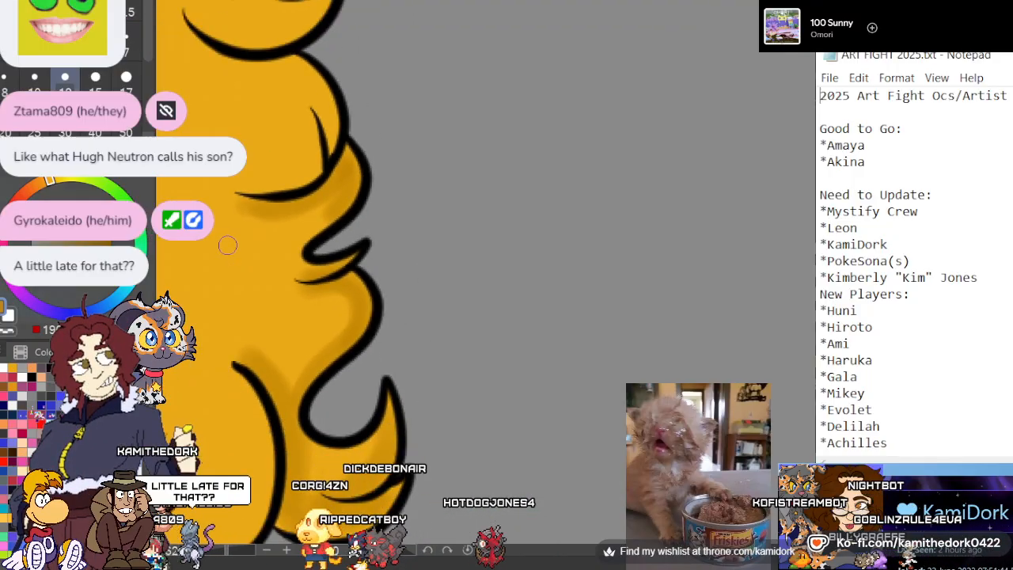
scroll(340, 228, up, 4)
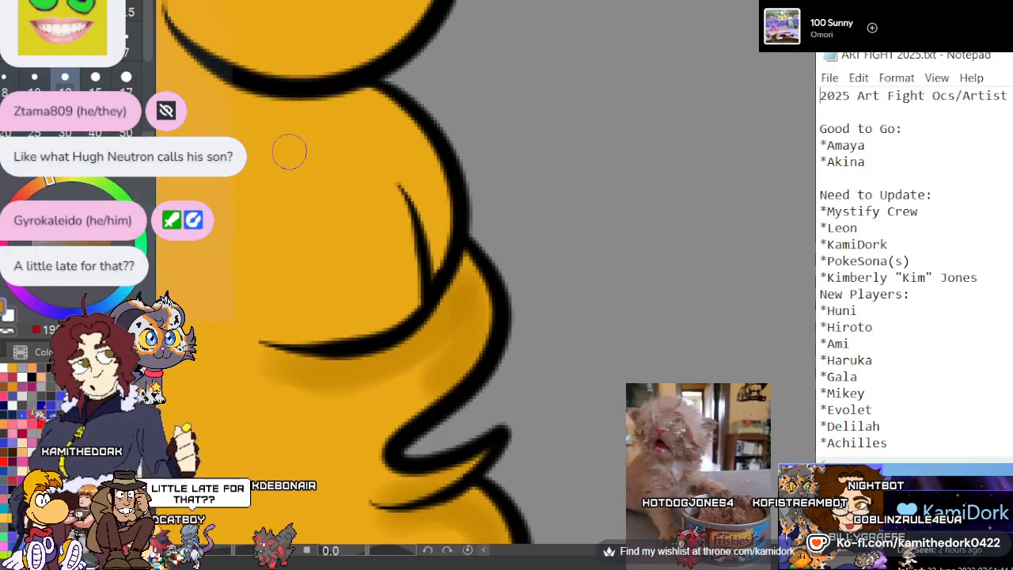
scroll(348, 154, up, 4)
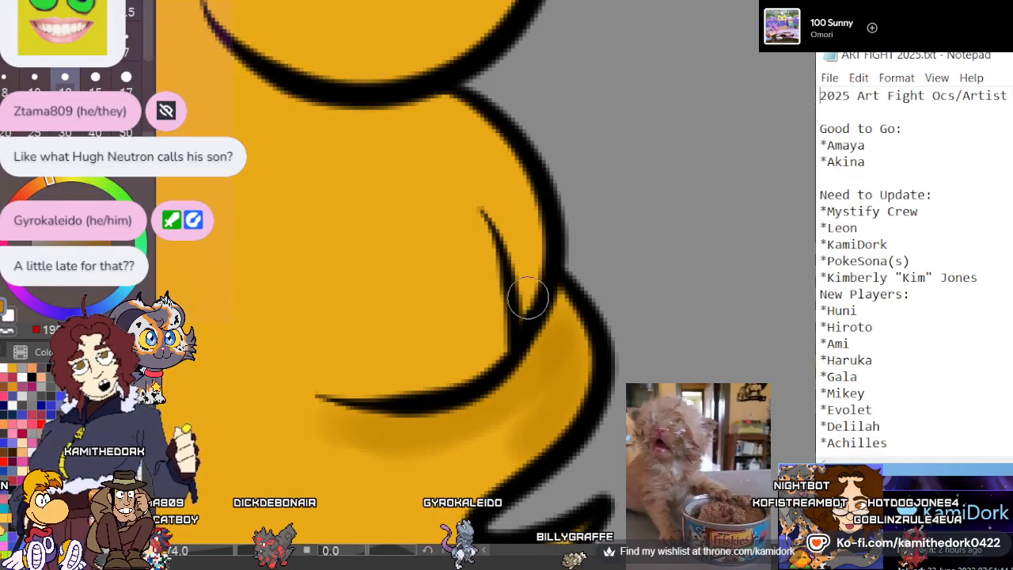
mouse_move(528, 297)
mouse_down()
mouse_move(525, 211)
mouse_move(476, 131)
mouse_move(420, 105)
mouse_move(313, 128)
mouse_move(199, 55)
mouse_move(207, 43)
mouse_move(345, 102)
mouse_move(366, 72)
mouse_up()
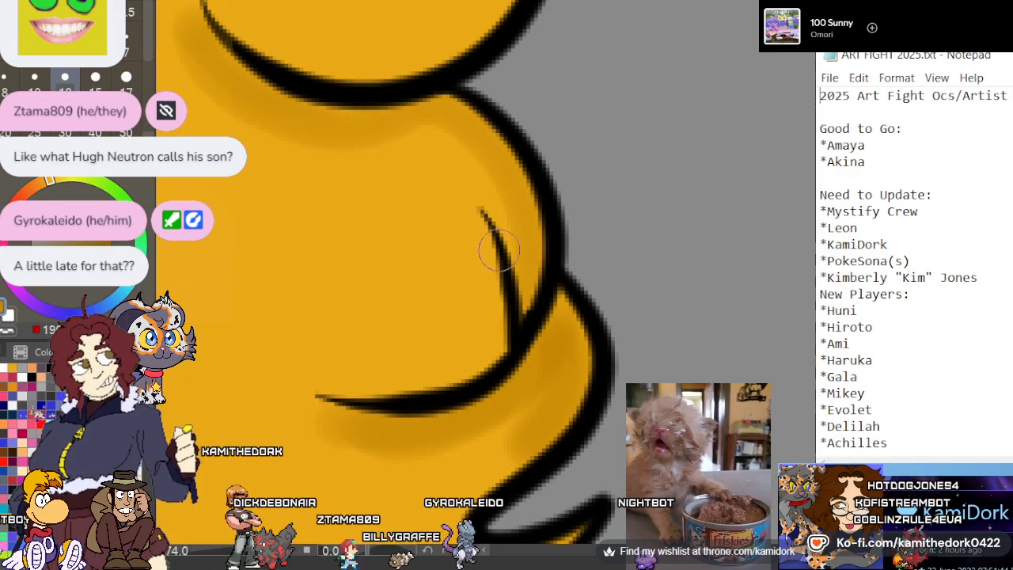
mouse_move(481, 222)
mouse_down()
mouse_move(496, 287)
mouse_move(466, 373)
mouse_up()
mouse_move(500, 321)
mouse_down()
mouse_move(382, 387)
mouse_move(338, 388)
mouse_up()
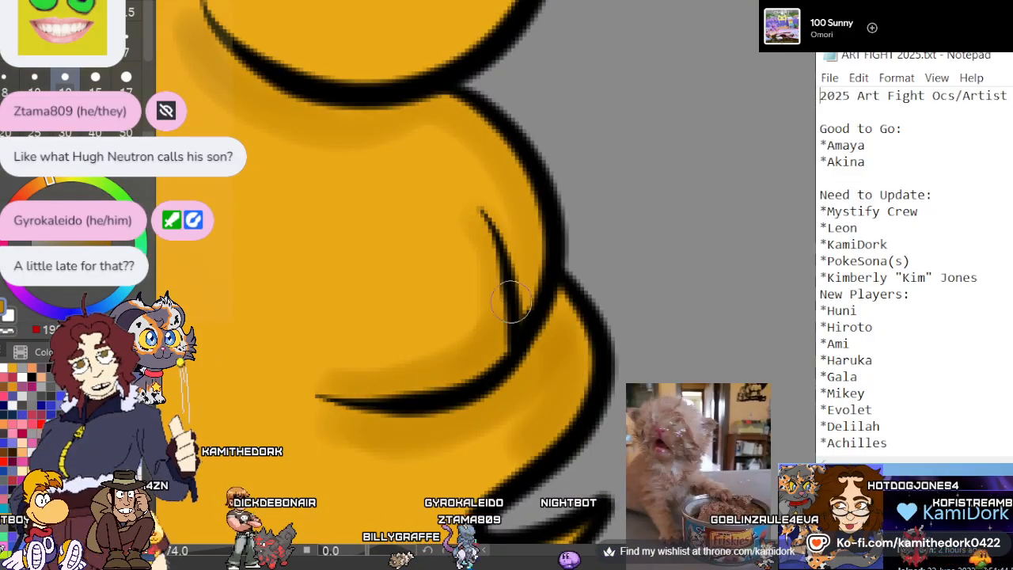
mouse_move(506, 237)
mouse_down()
mouse_move(462, 175)
mouse_move(205, 89)
mouse_up()
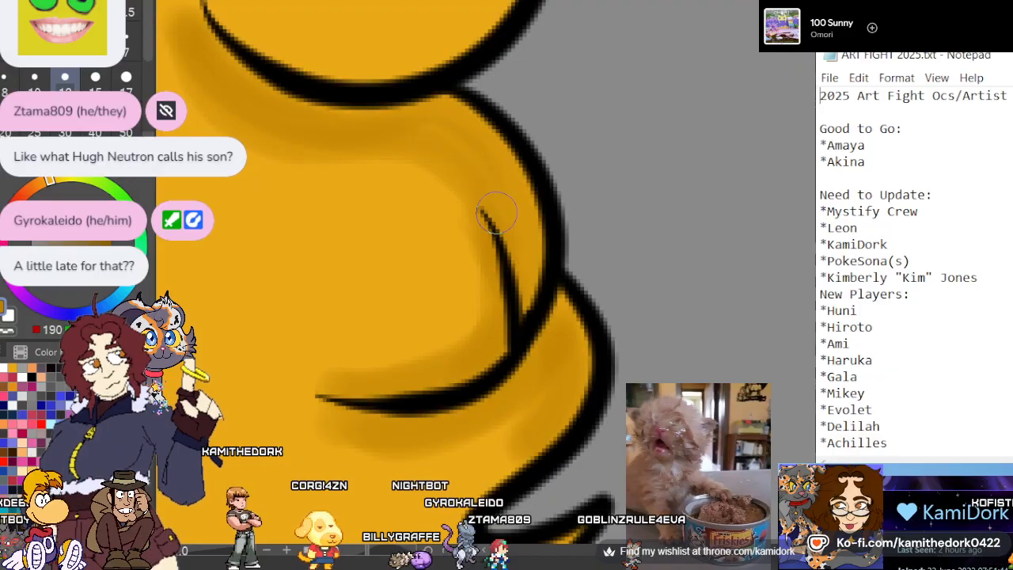
Paint dark gold shadows along the lower inside edge of the pointed flick and under the short crease above it
scroll(473, 252, down, 6)
scroll(352, 99, up, 6)
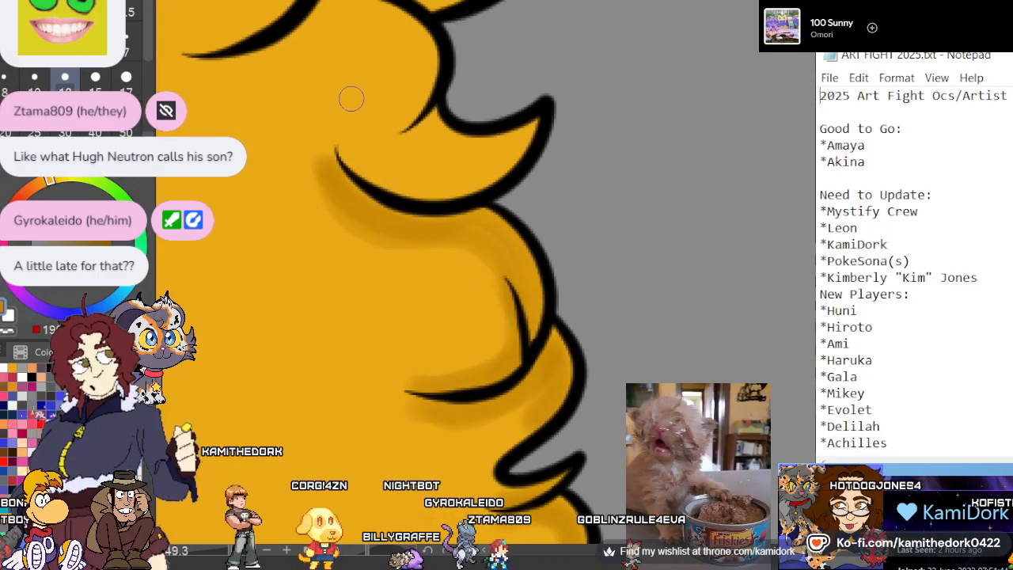
scroll(349, 97, up, 1)
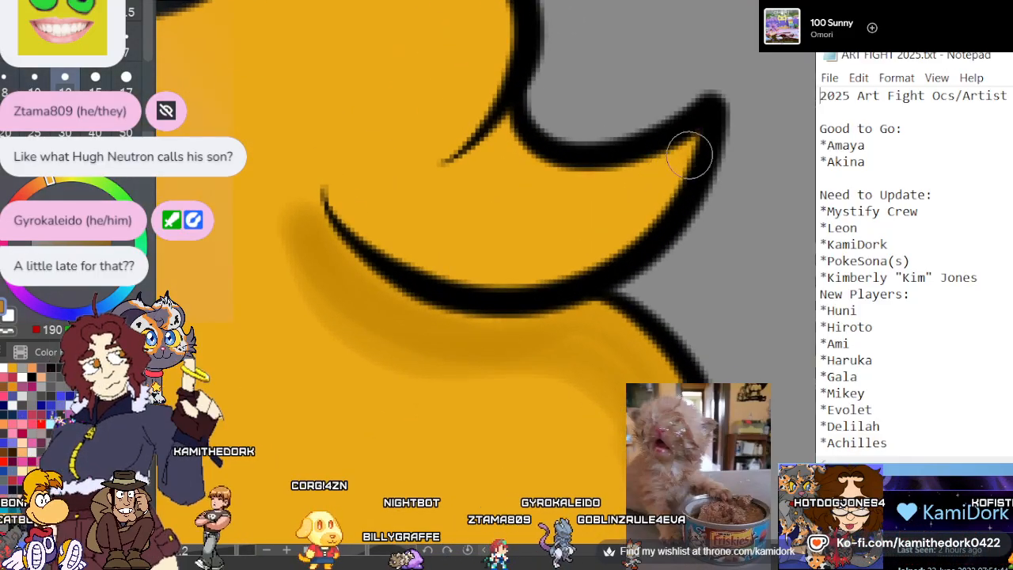
mouse_move(689, 153)
mouse_down()
mouse_move(632, 222)
mouse_move(480, 265)
mouse_move(328, 196)
mouse_up()
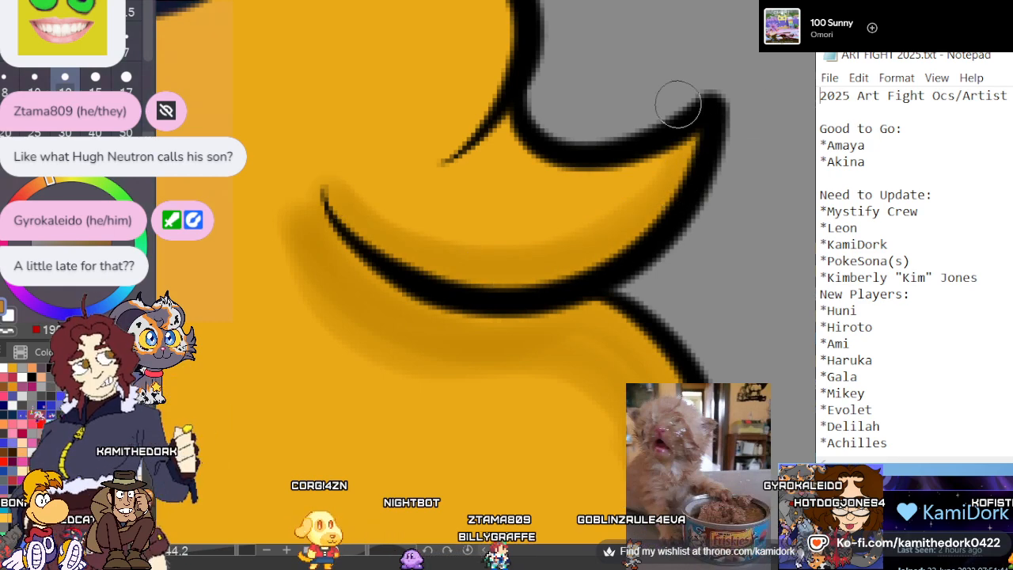
drag(501, 103, 452, 168)
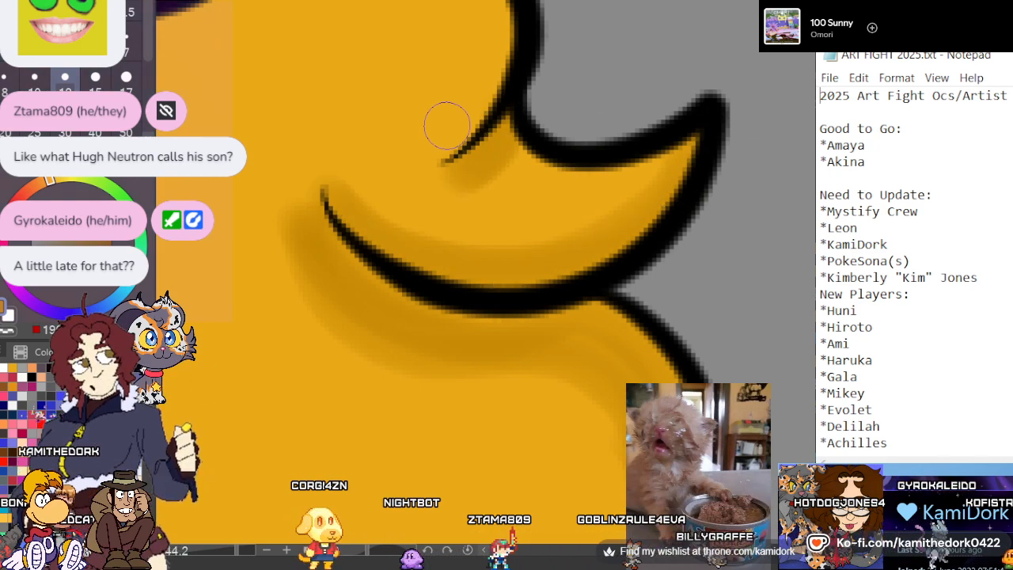
Shade the inner edge of the rounded lobe above the flick and the layered strands of the pointed tuft beside it
scroll(450, 204, down, 4)
scroll(319, 34, up, 3)
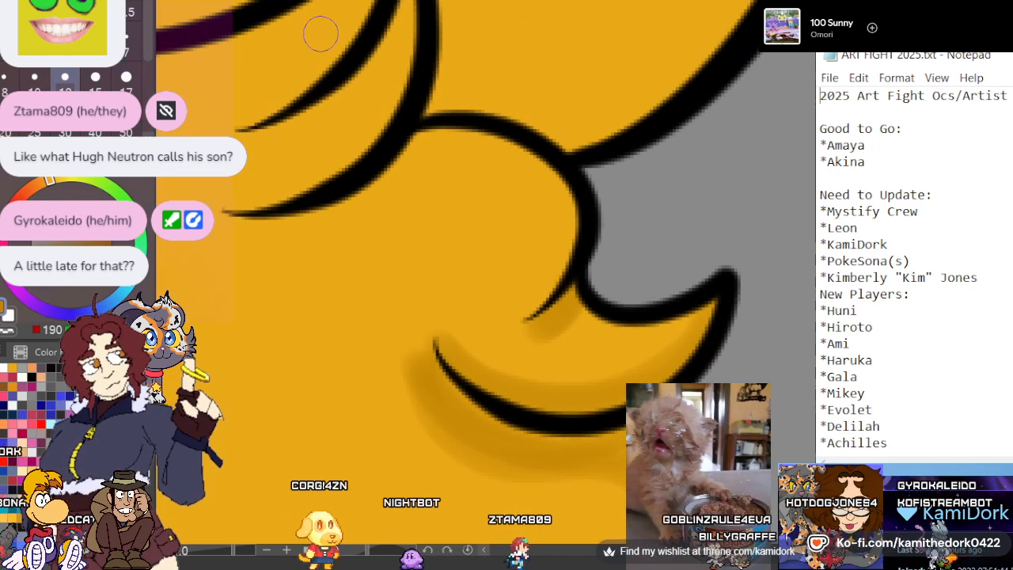
mouse_move(225, 216)
mouse_down()
mouse_move(270, 227)
mouse_move(379, 186)
mouse_move(431, 142)
mouse_move(507, 158)
mouse_move(557, 207)
mouse_move(542, 287)
mouse_up()
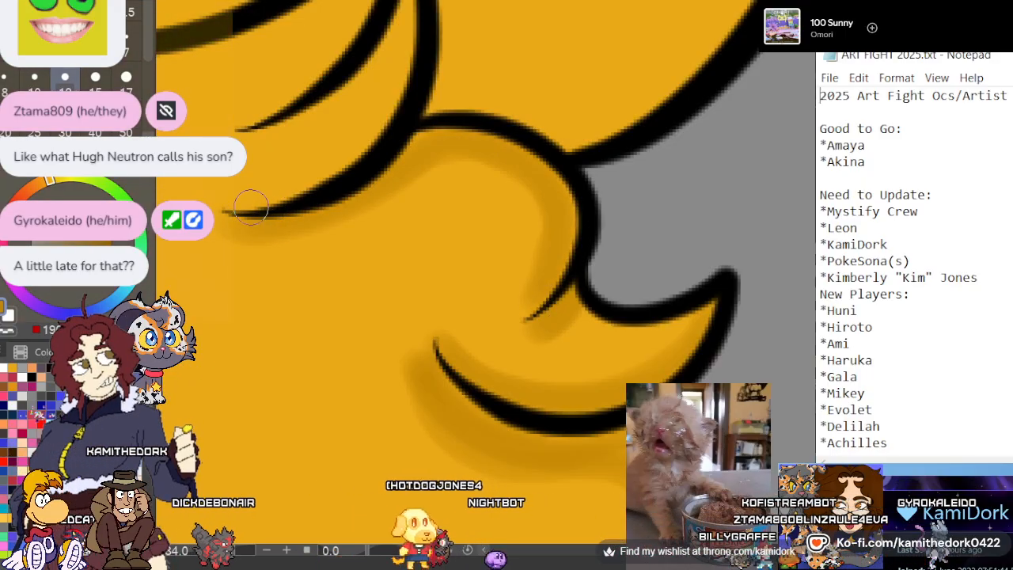
scroll(251, 208, down, 3)
scroll(252, 147, up, 3)
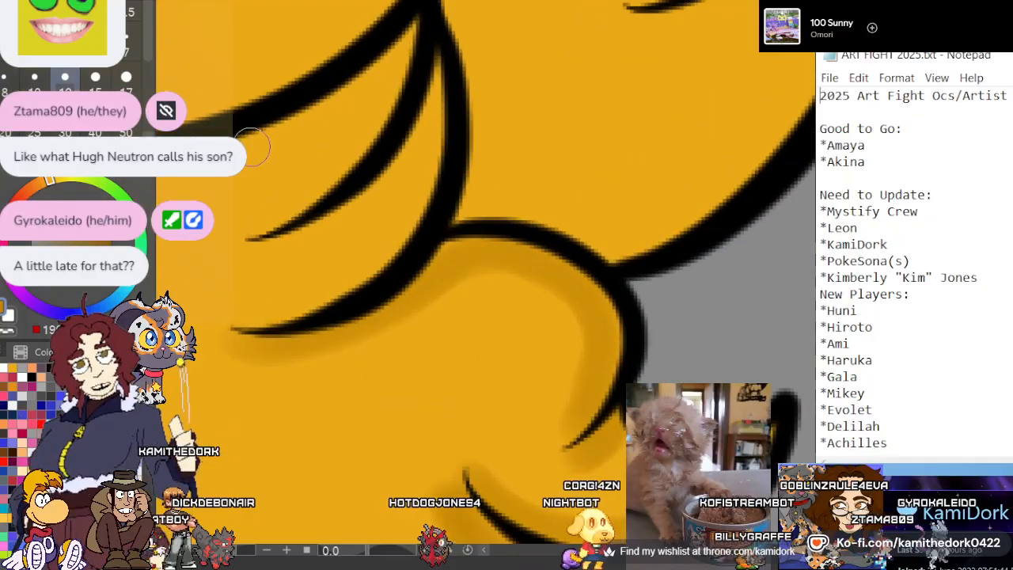
mouse_move(439, 118)
mouse_down()
mouse_move(360, 273)
mouse_move(428, 143)
mouse_up()
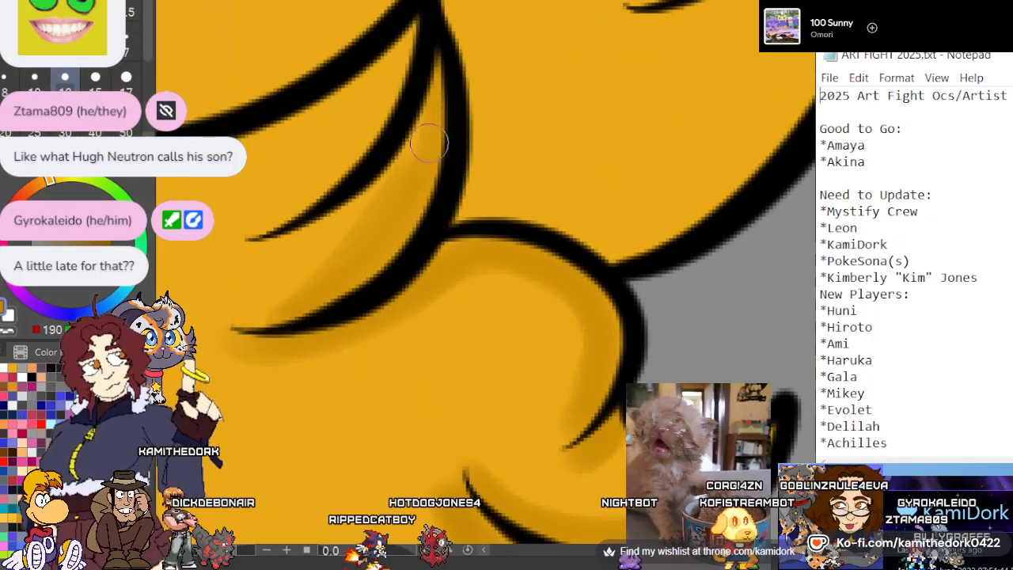
mouse_move(409, 18)
mouse_down()
mouse_move(408, 50)
mouse_move(269, 236)
mouse_up()
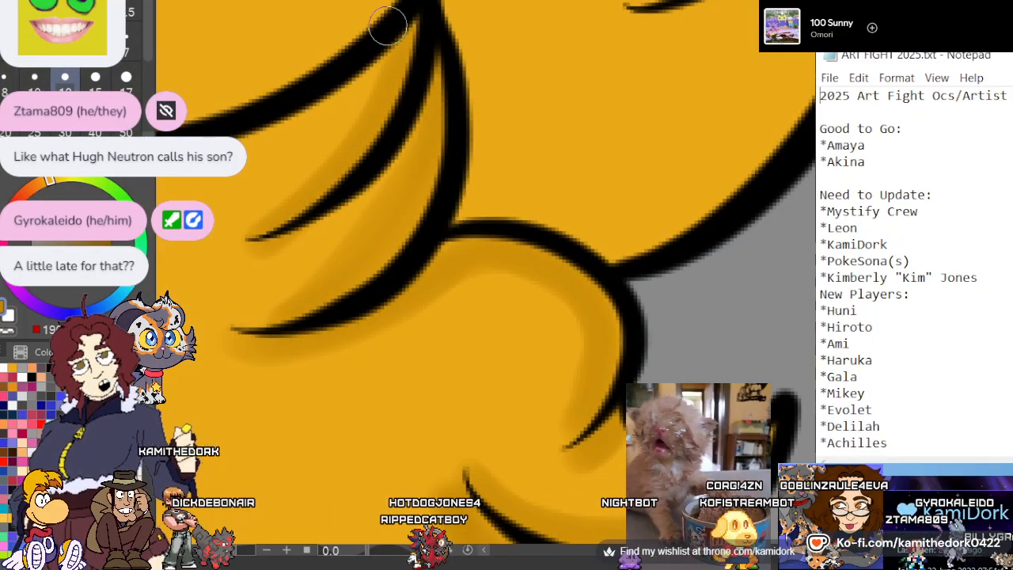
scroll(467, 141, down, 5)
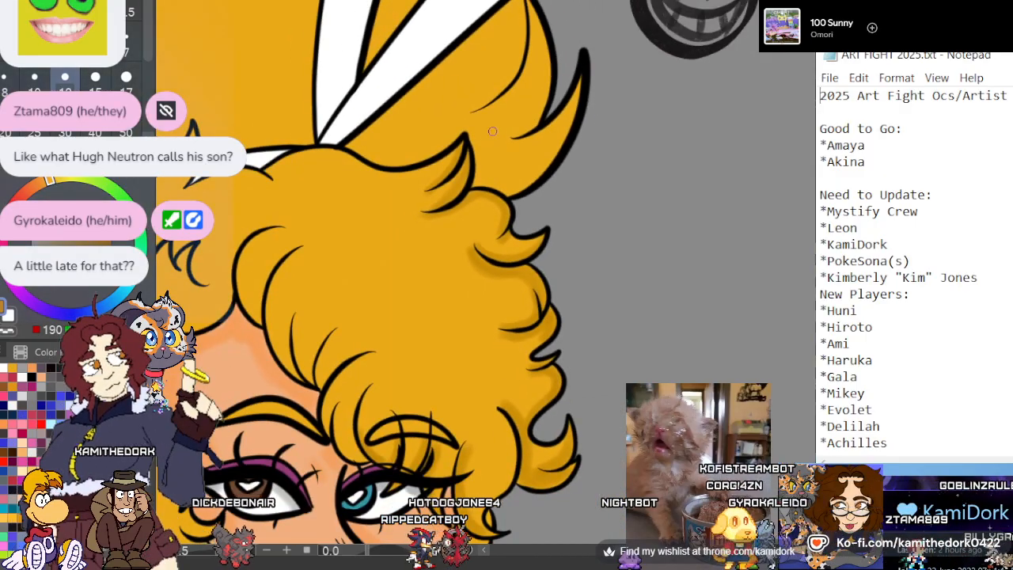
Shade the tall curved spike of back hair along its outer edge and the hair behind the small pointed tuft
scroll(496, 150, up, 5)
scroll(373, 233, up, 2)
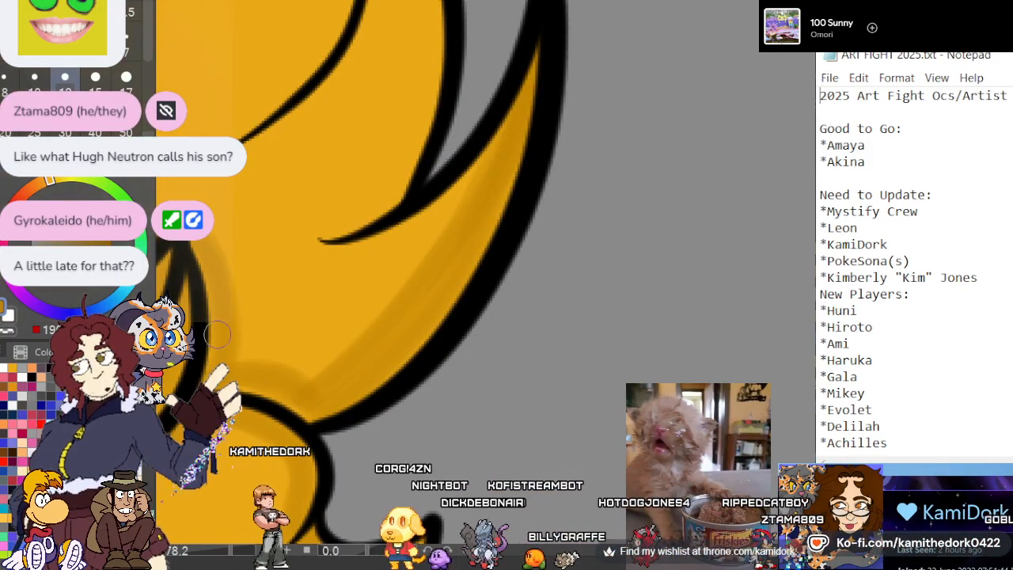
scroll(380, 317, down, 7)
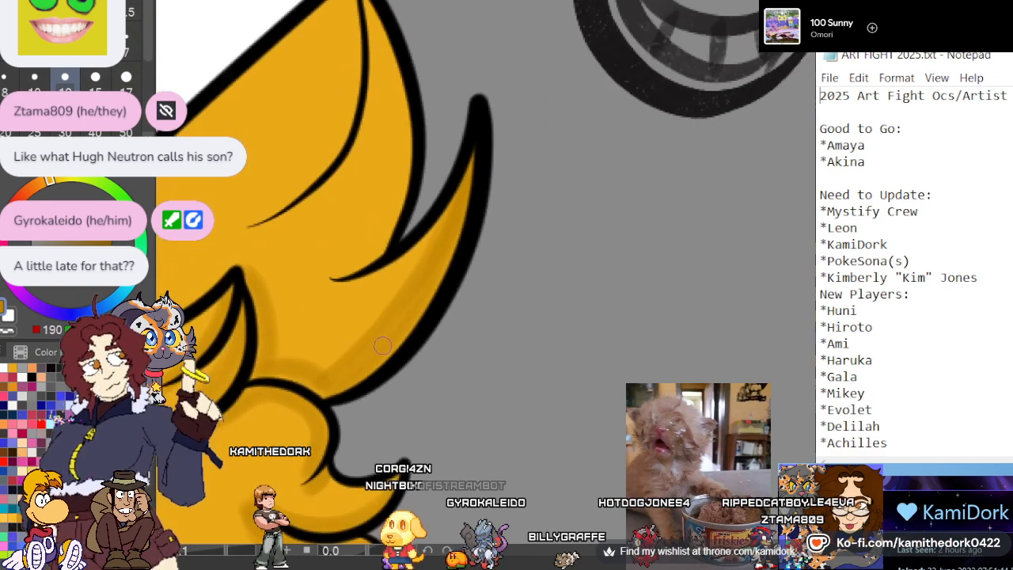
scroll(266, 261, up, 1)
scroll(364, 269, down, 1)
Paint a dark gold shadow down the outer edge of the back-hair strand above the tall spike, ending at its lower crease
scroll(399, 74, up, 2)
scroll(400, 74, up, 2)
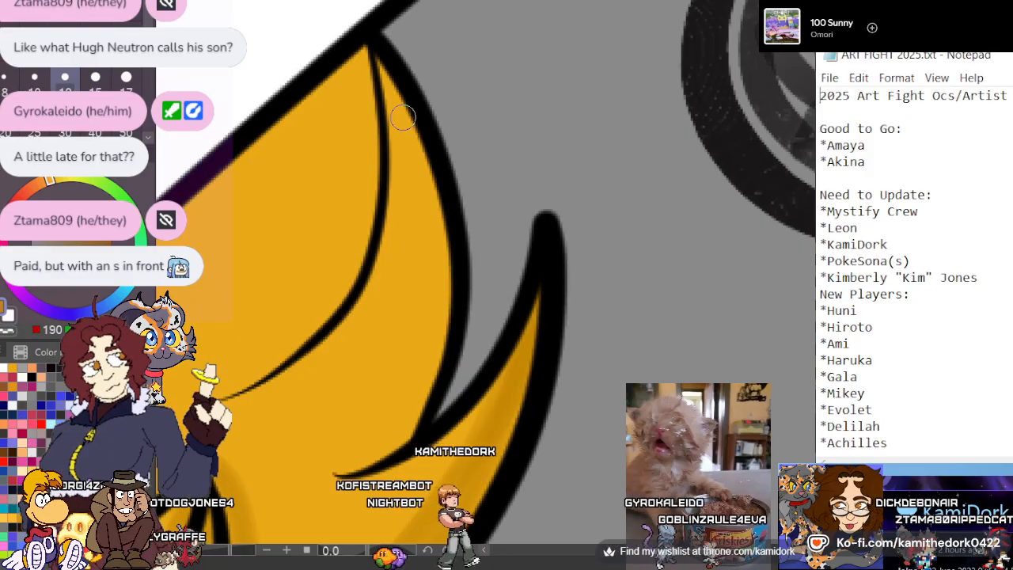
mouse_move(381, 66)
mouse_down()
mouse_move(421, 175)
mouse_move(434, 268)
mouse_move(389, 451)
mouse_up()
mouse_move(420, 354)
mouse_down()
mouse_move(413, 213)
mouse_move(386, 85)
mouse_up()
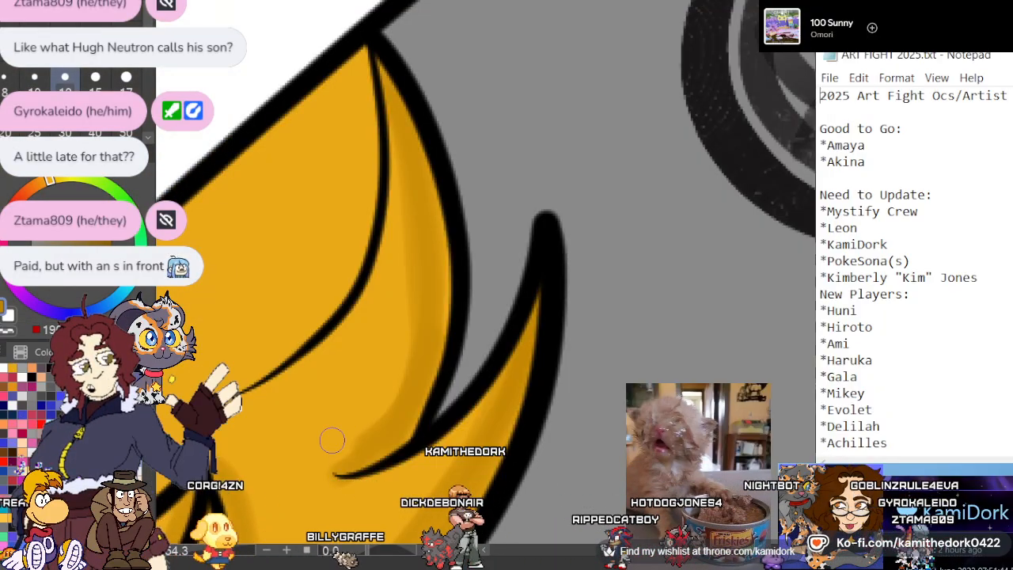
scroll(348, 113, down, 5)
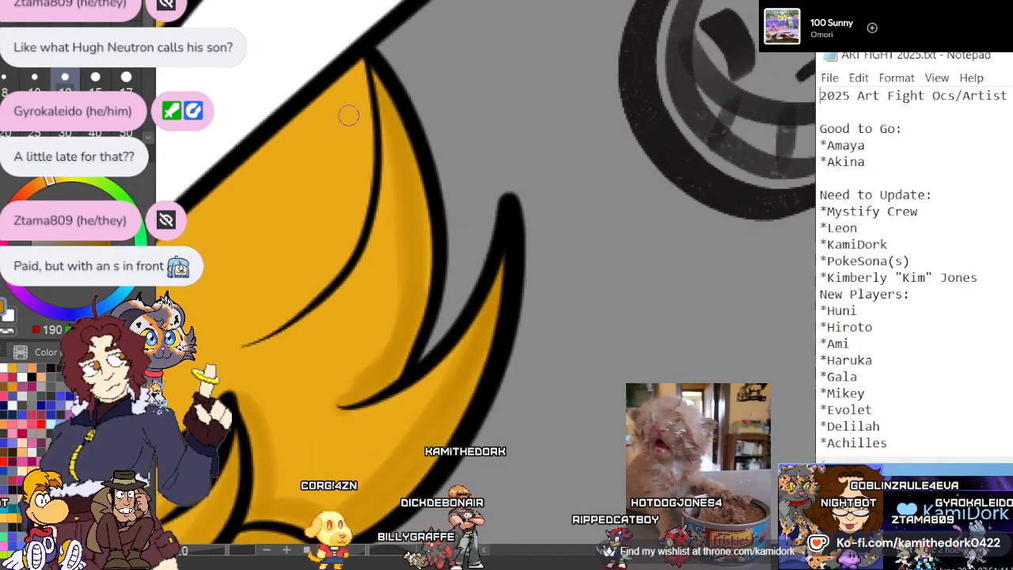
scroll(273, 161, up, 4)
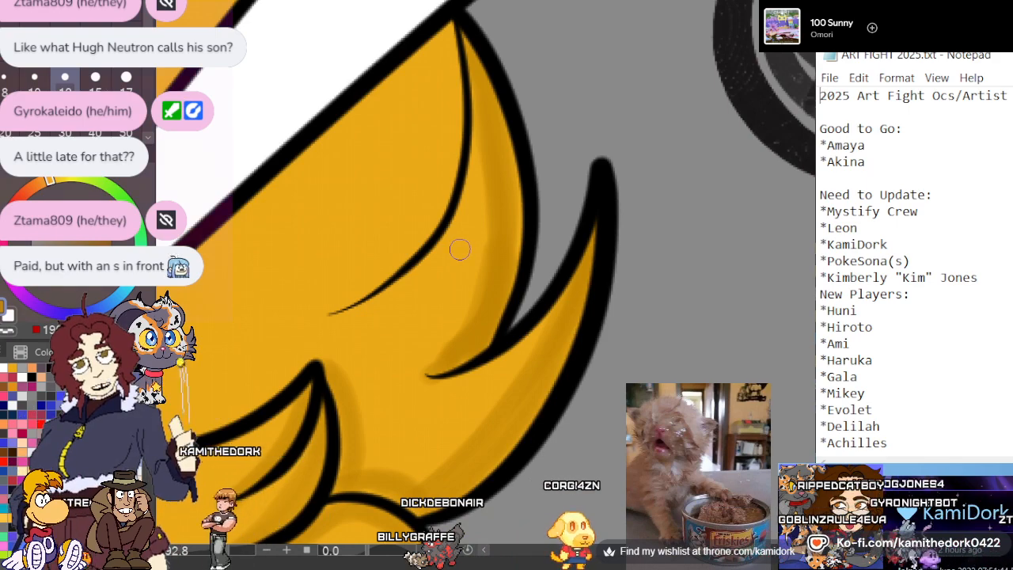
scroll(474, 230, down, 2)
scroll(416, 221, up, 2)
scroll(375, 213, up, 1)
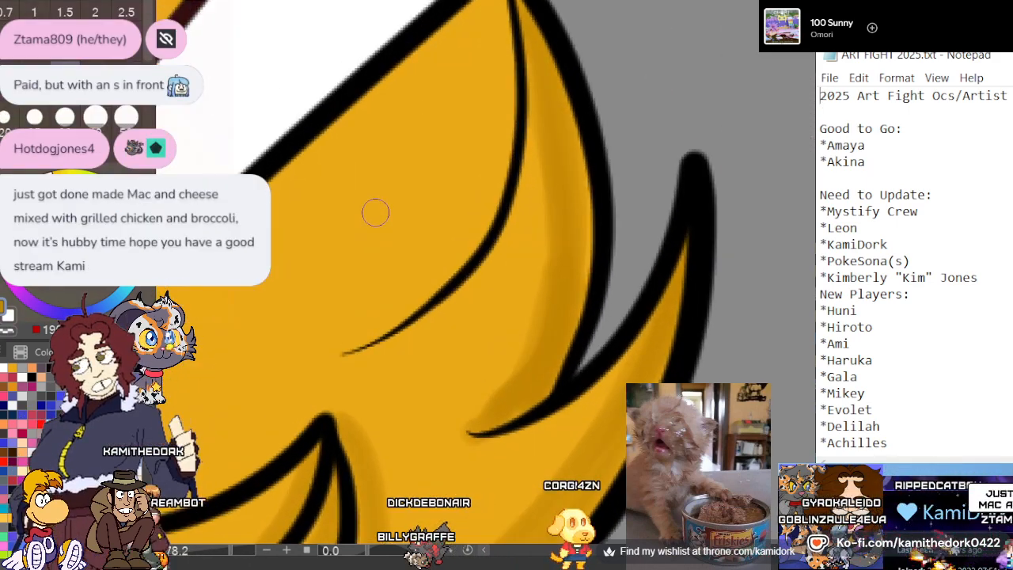
scroll(443, 110, down, 3)
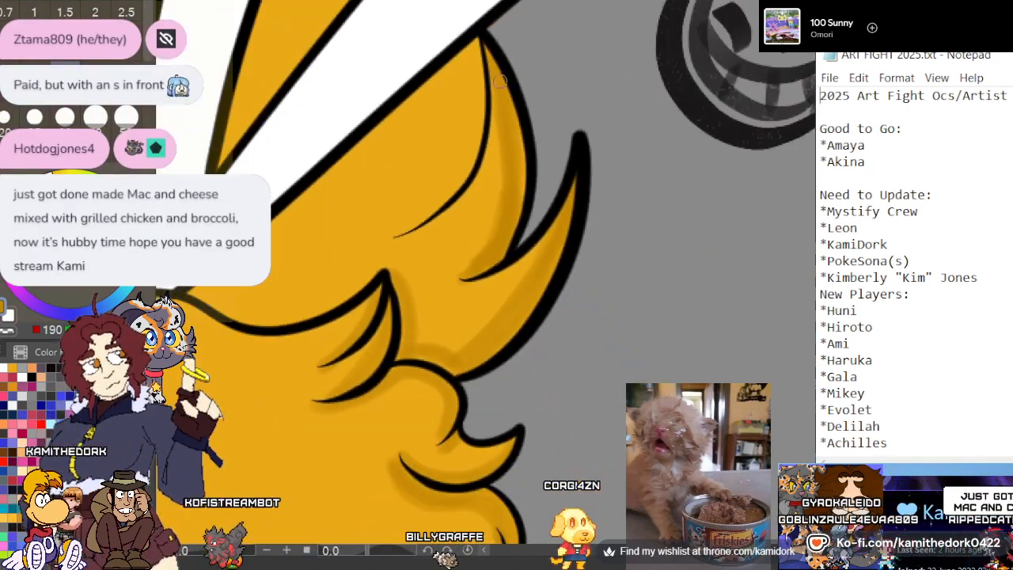
scroll(409, 38, up, 1)
scroll(409, 38, down, 1)
scroll(443, 24, up, 2)
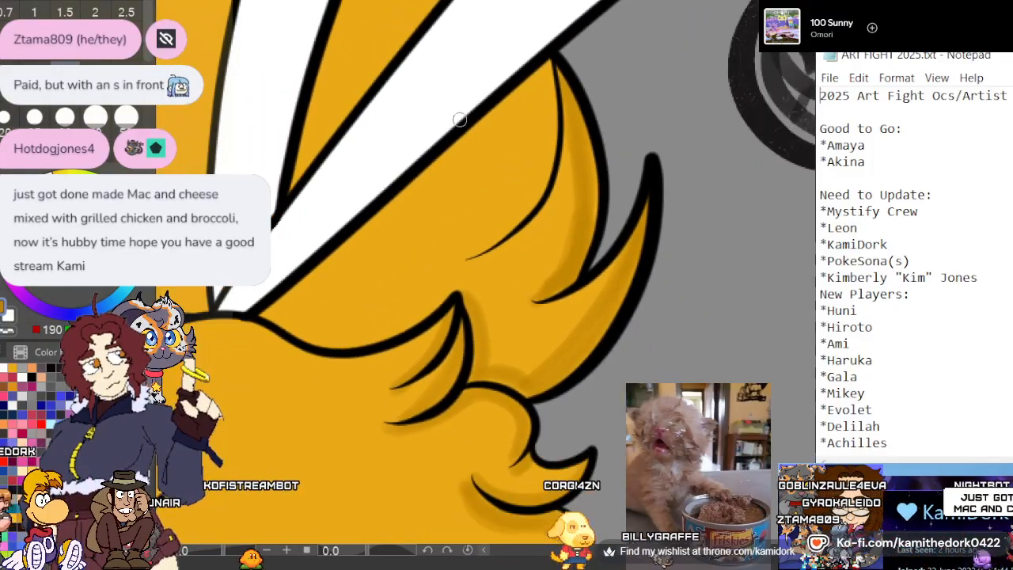
scroll(461, 10, up, 1)
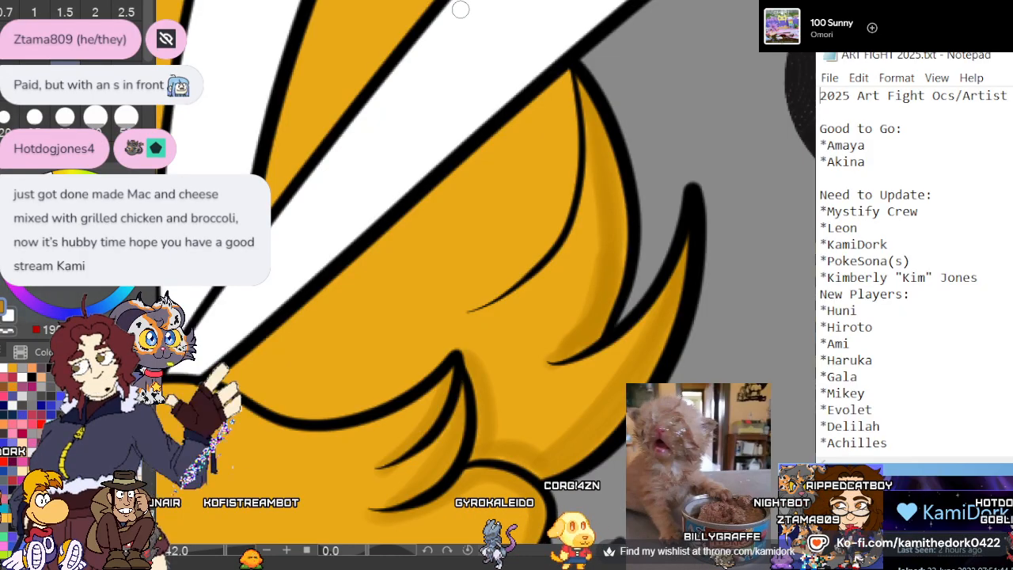
scroll(569, 30, down, 2)
scroll(558, 16, up, 1)
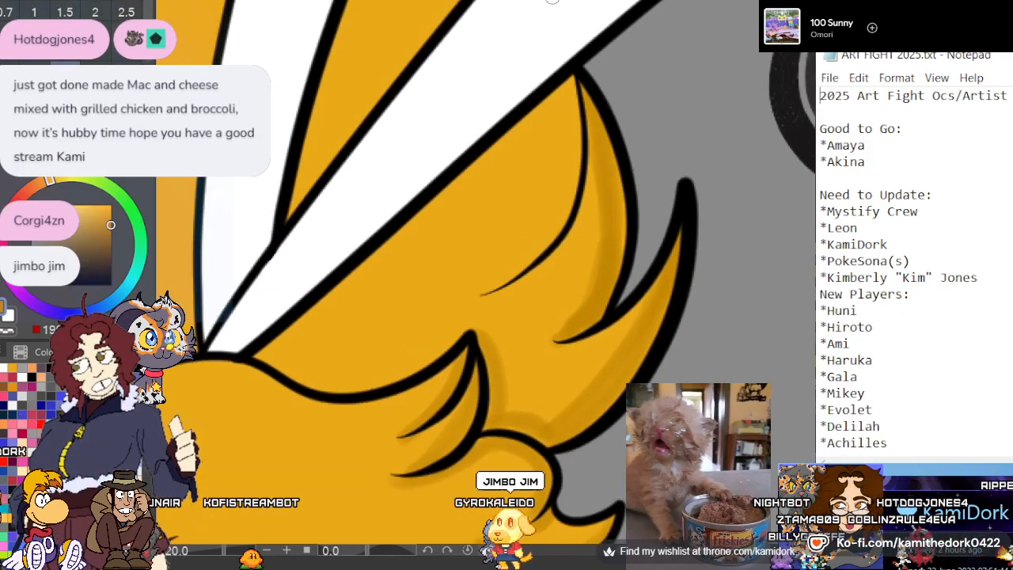
scroll(564, 35, down, 1)
scroll(558, 38, up, 1)
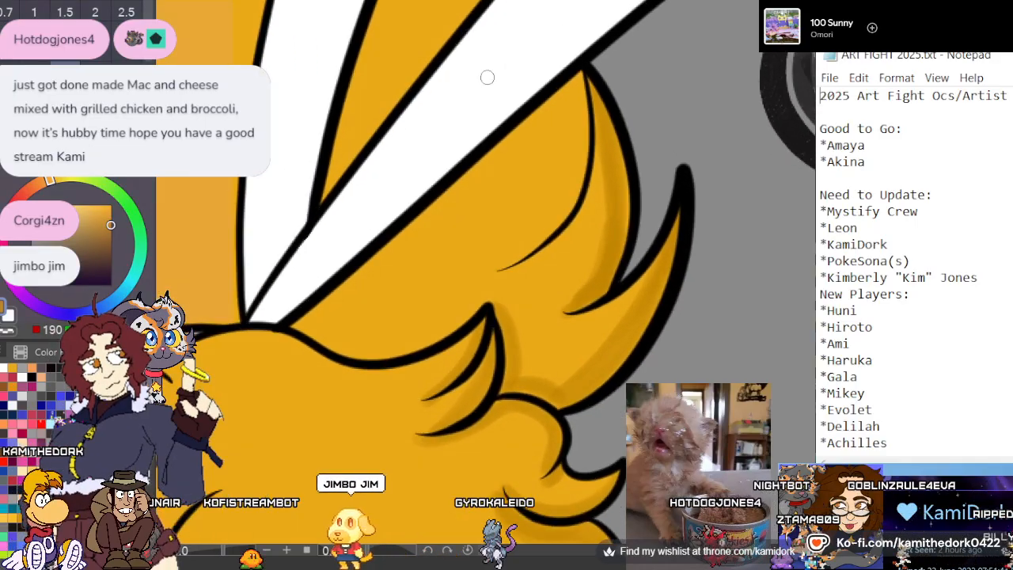
Shade the back hair along the lower edge of the wide white ribbon end and above the tuft's upper outline
scroll(484, 79, up, 1)
scroll(438, 150, down, 1)
scroll(362, 222, up, 1)
scroll(413, 115, up, 1)
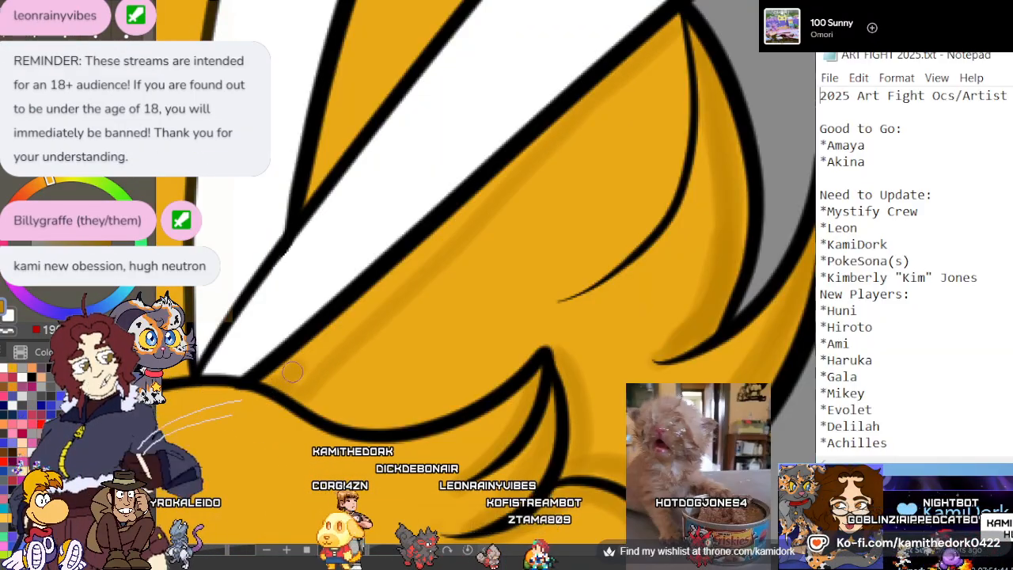
mouse_move(370, 307)
mouse_down()
mouse_move(445, 233)
mouse_move(615, 84)
mouse_up()
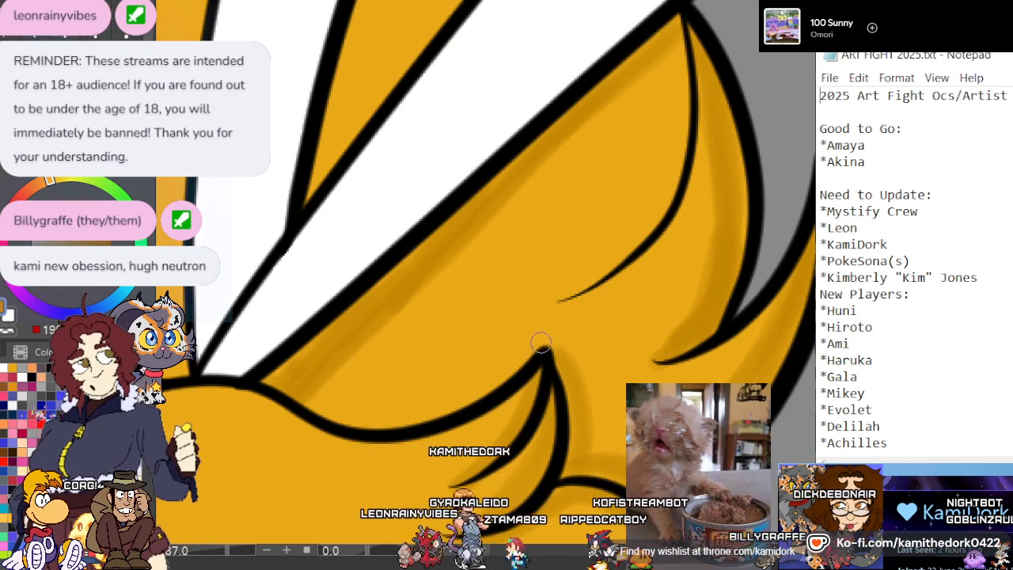
mouse_move(546, 352)
mouse_down()
mouse_move(498, 378)
mouse_move(365, 410)
mouse_up()
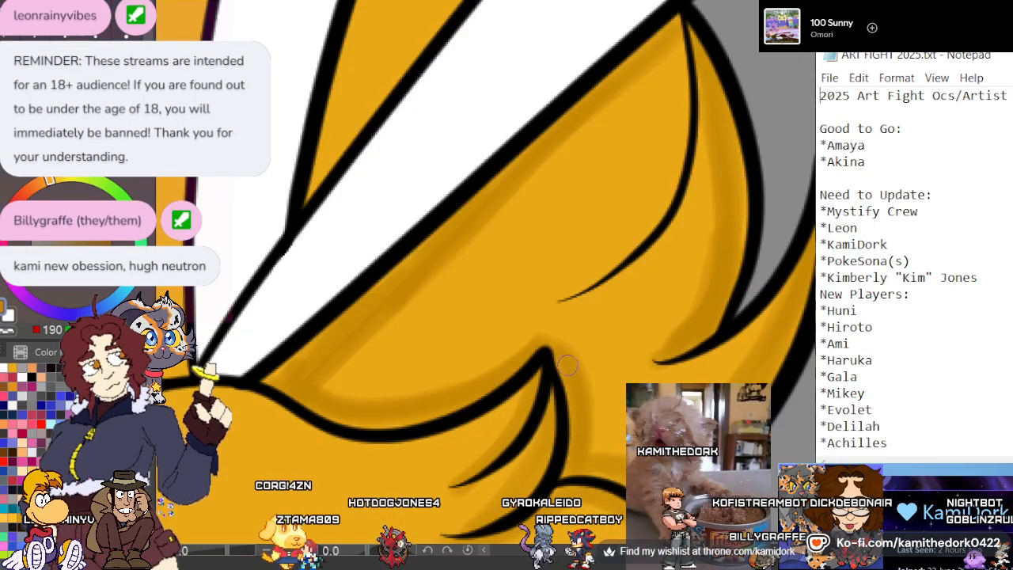
Shade the hair wedge between the two white ribbon ends in dark gold along both ribbon edges
scroll(564, 389, down, 4)
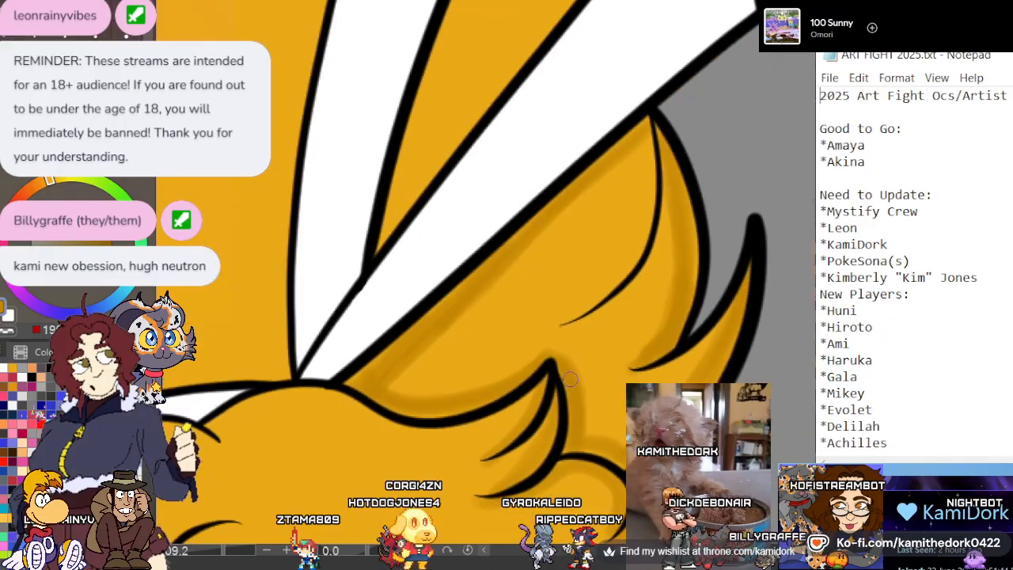
scroll(565, 373, up, 5)
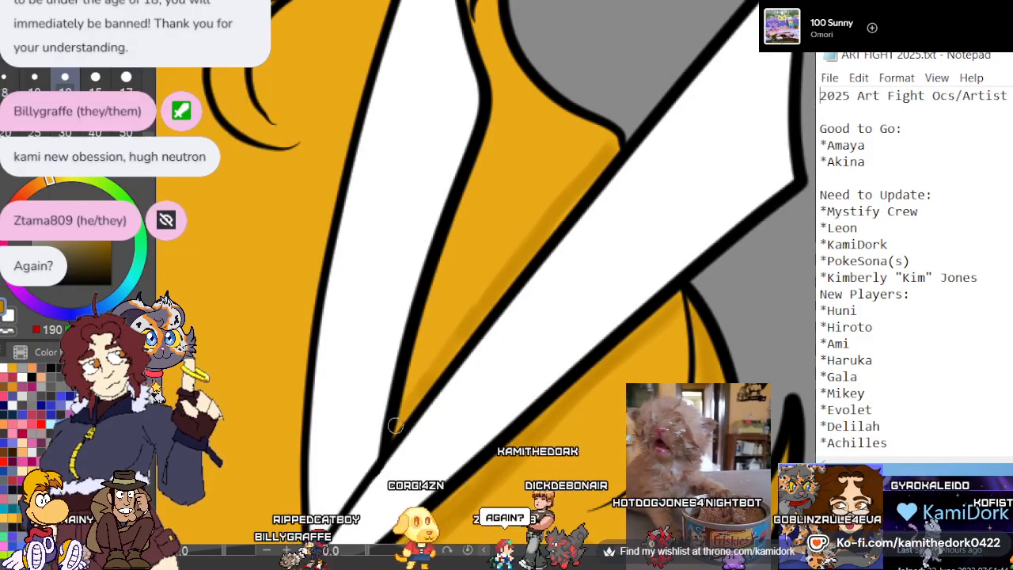
drag(433, 300, 460, 225)
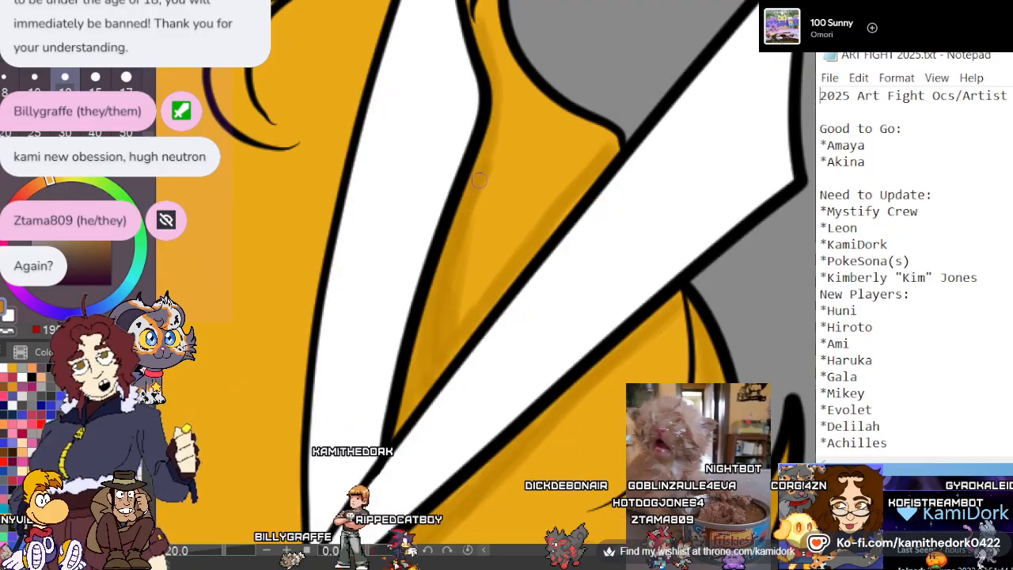
scroll(473, 100, down, 5)
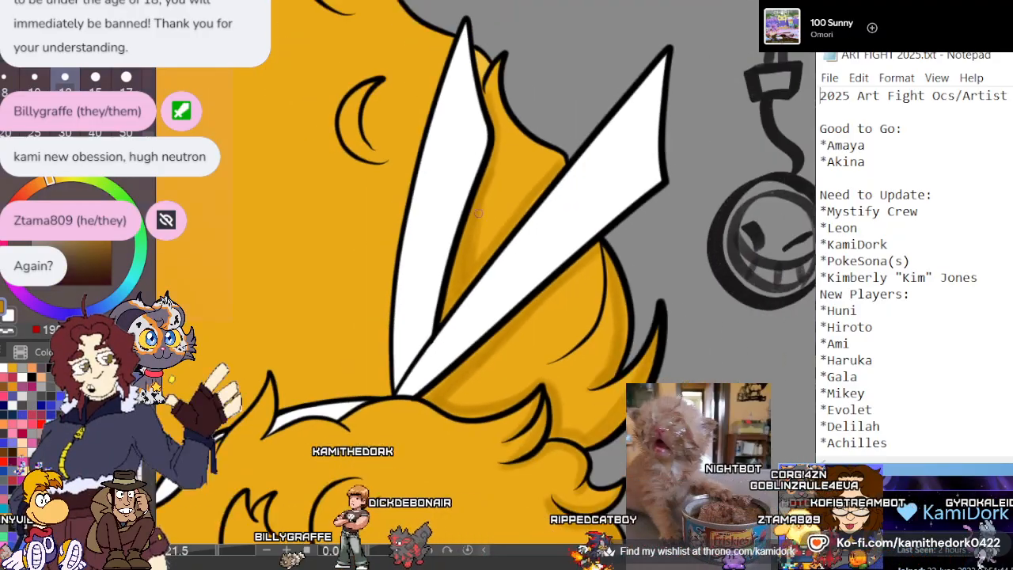
Shade the small hair sliver and the pointed tuft's base in dark gold beside the tip of the narrower white ribbon end
scroll(457, 131, up, 5)
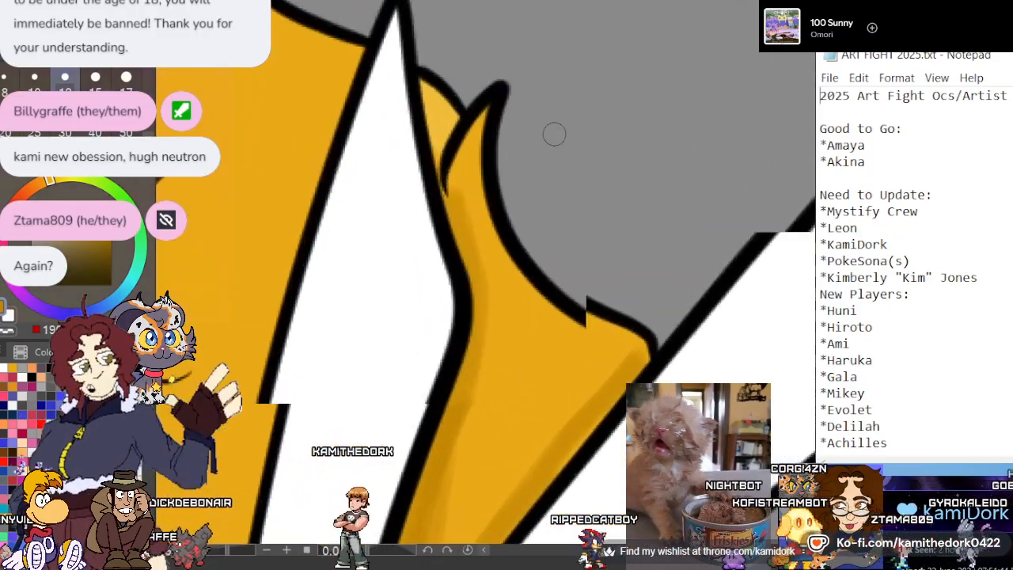
drag(468, 122, 441, 155)
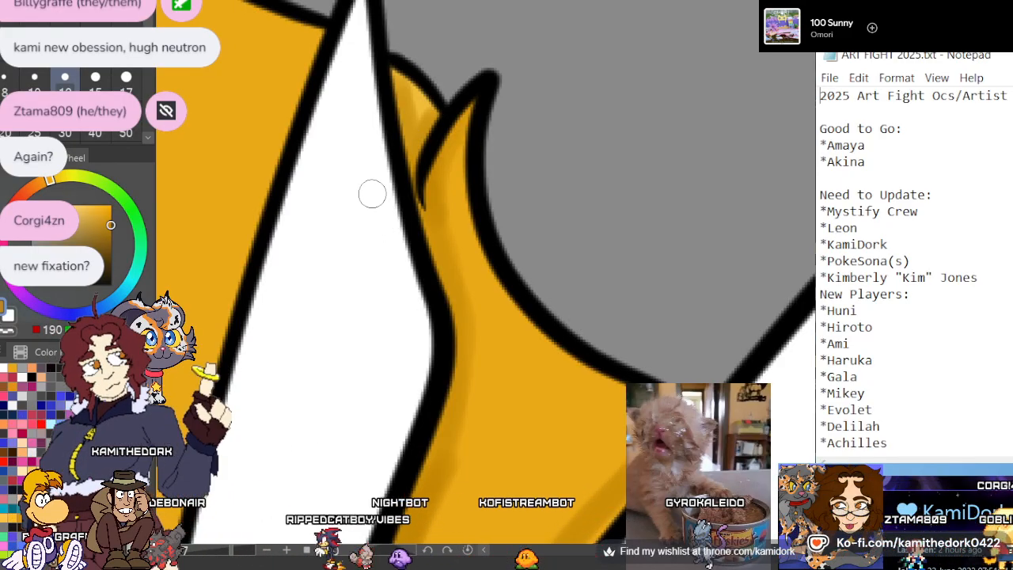
scroll(527, 178, down, 5)
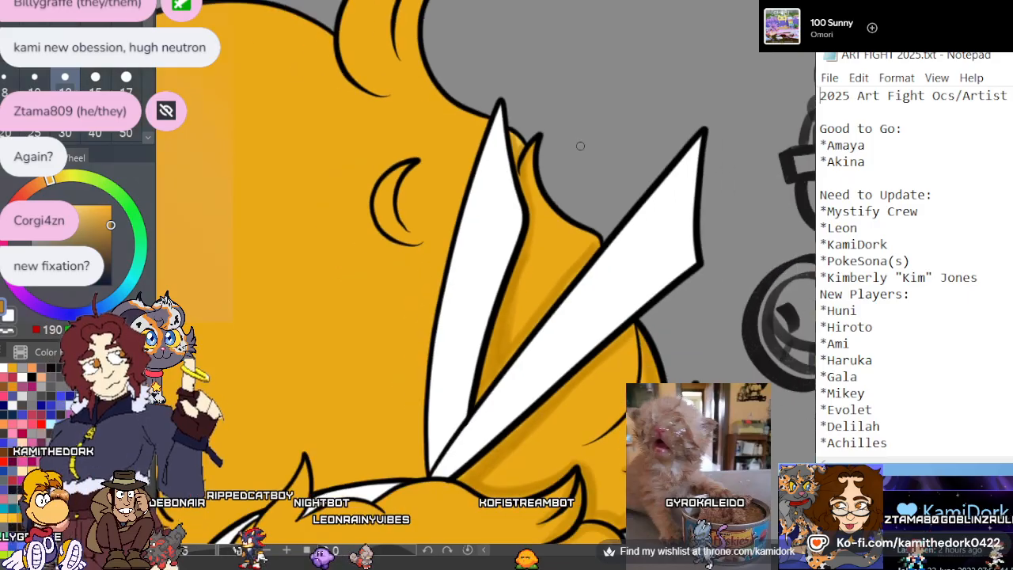
Paint a soft dark gold shadow around the crescent-shaped curl beside the narrower ribbon end, following its inner and outer lines
scroll(497, 178, up, 5)
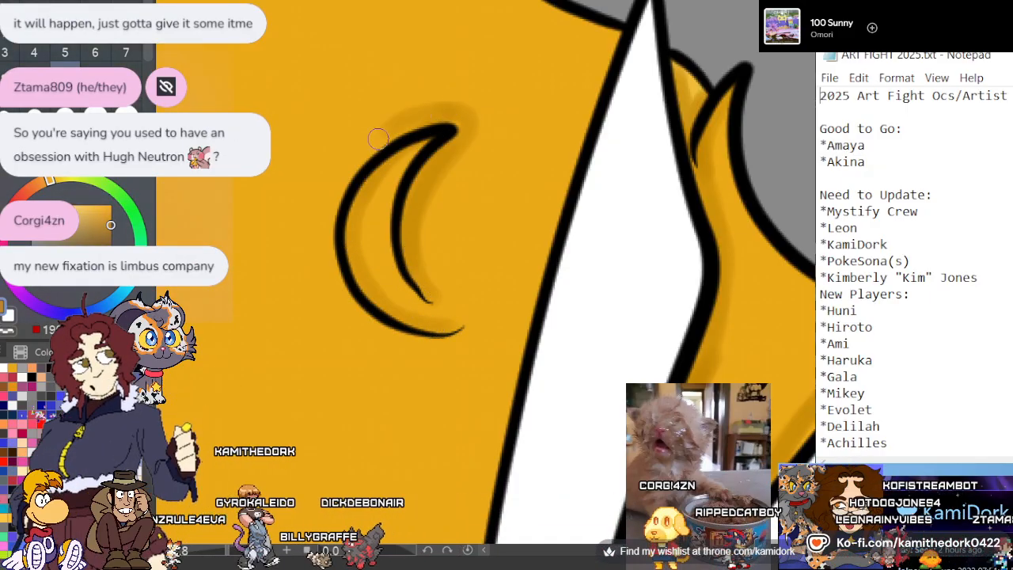
mouse_move(378, 138)
mouse_down()
mouse_move(340, 202)
mouse_move(336, 285)
mouse_up()
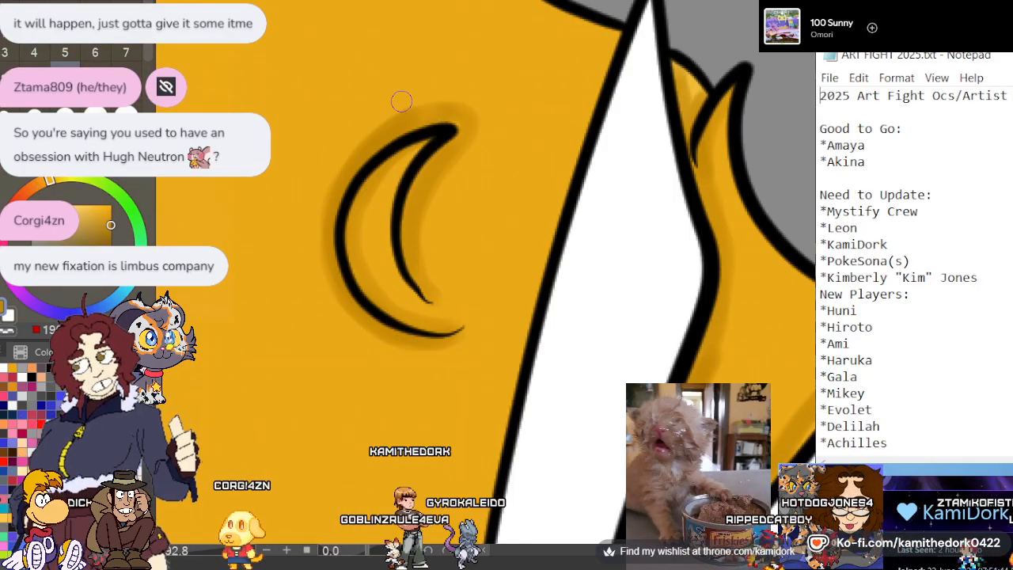
scroll(383, 178, down, 2)
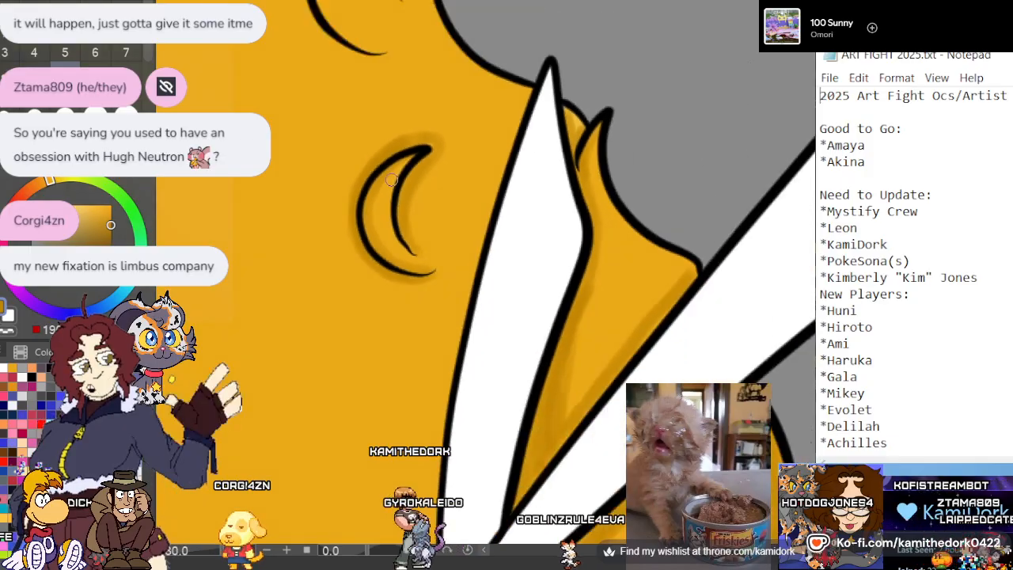
Shade the hair in dark gold along the full outer edge of the narrower ribbon end, from its tip to the knot
scroll(409, 67, down, 2)
scroll(388, 80, up, 1)
scroll(399, 79, down, 1)
scroll(407, 209, up, 1)
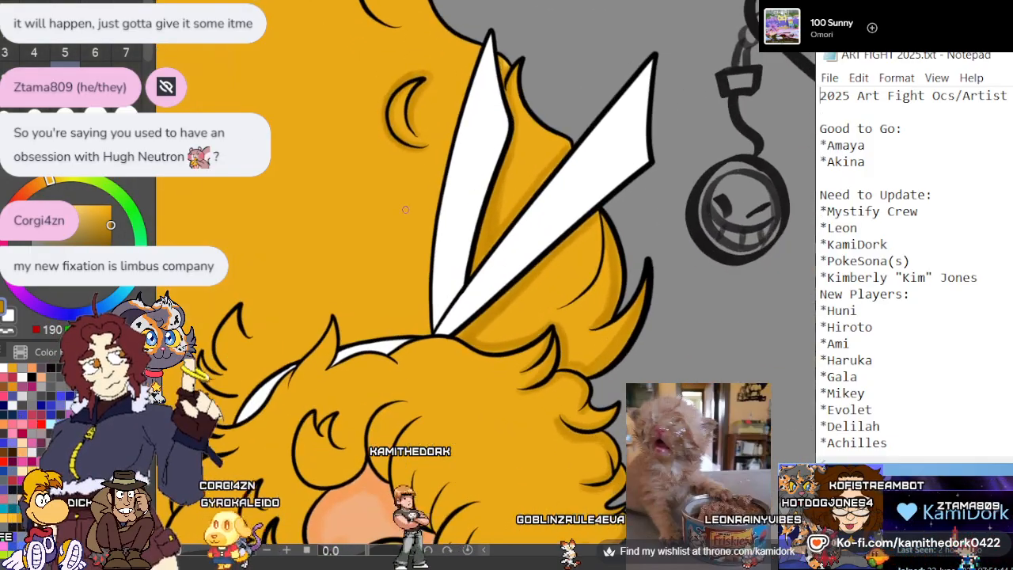
scroll(459, 80, up, 1)
scroll(461, 80, up, 1)
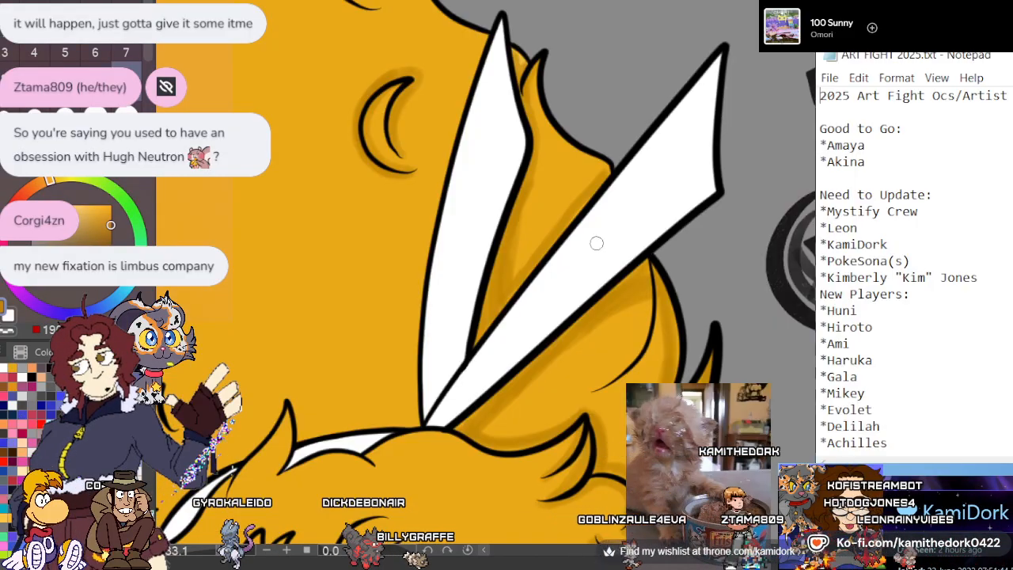
scroll(597, 243, down, 2)
scroll(485, 249, up, 3)
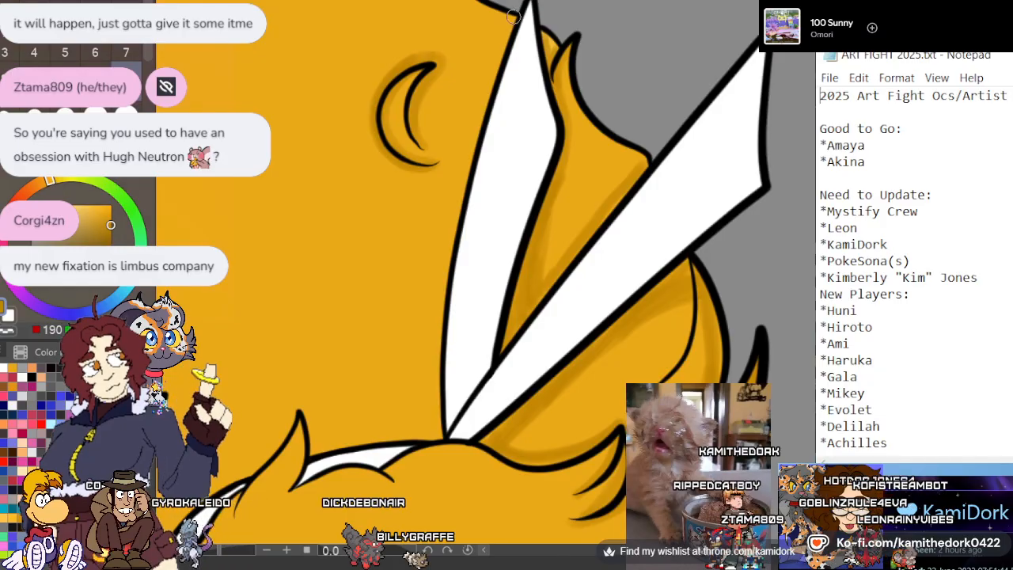
drag(480, 117, 450, 239)
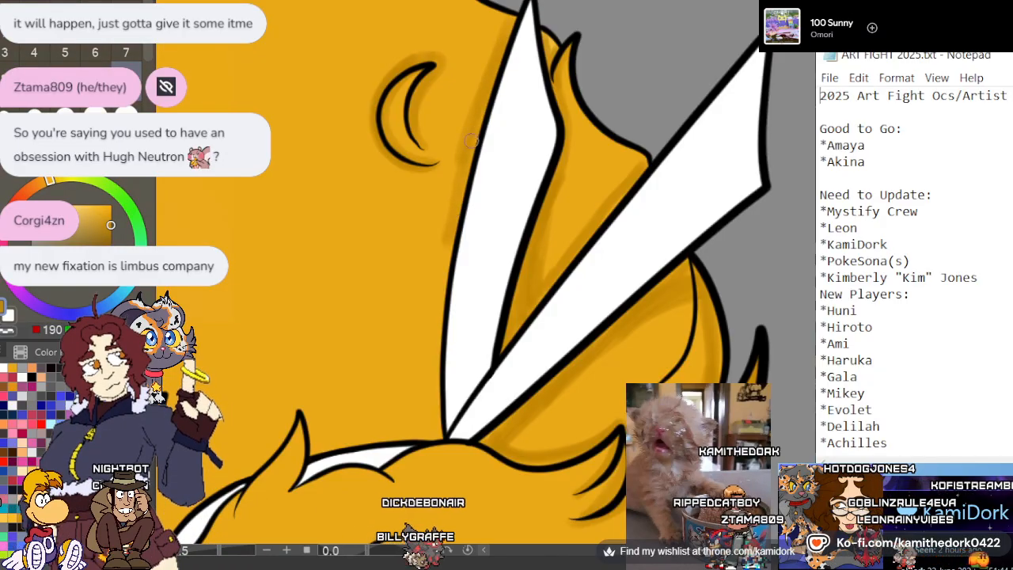
drag(459, 197, 430, 331)
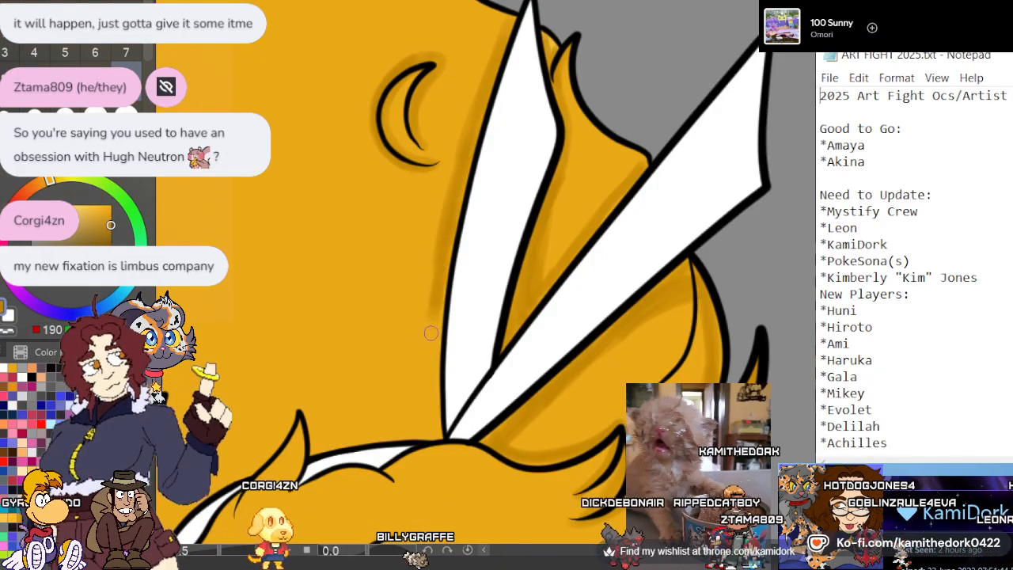
drag(443, 264, 434, 334)
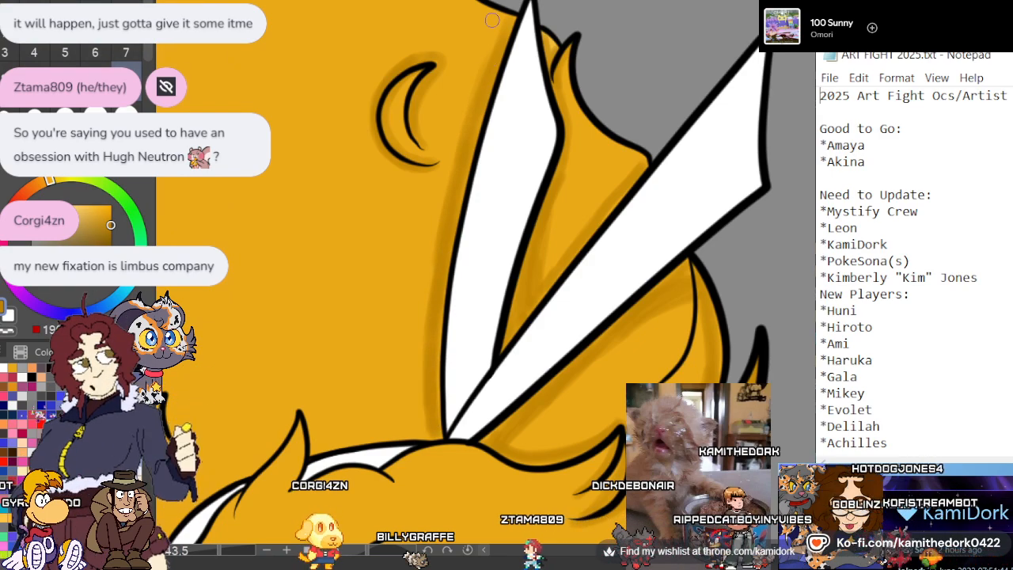
Shade the two curved hair tufts above the crescent curl in dark gold along their outer edges and the crease between them
scroll(525, 428, down, 3)
scroll(514, 443, up, 2)
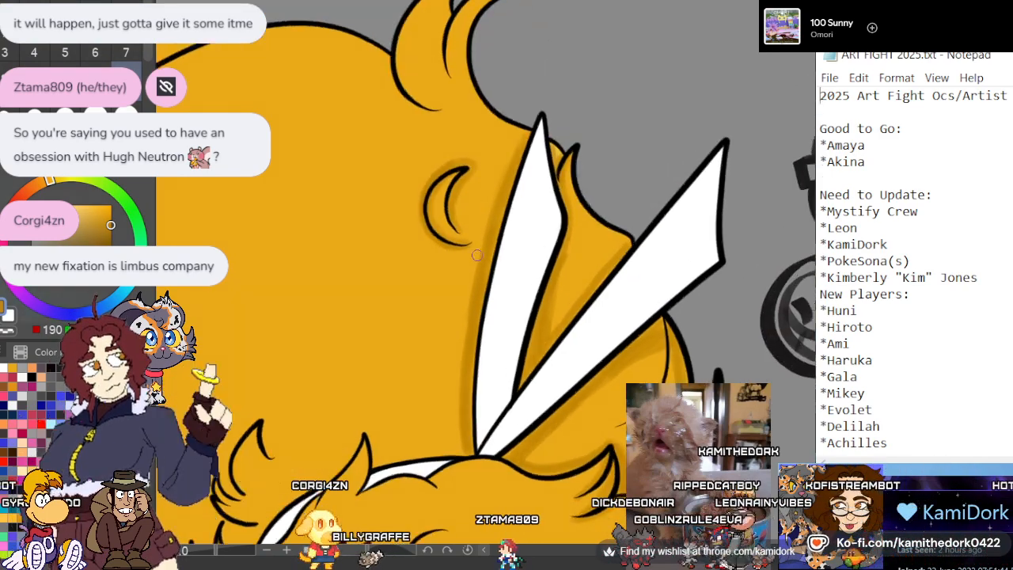
scroll(513, 455, down, 2)
scroll(434, 72, up, 3)
scroll(592, 68, up, 1)
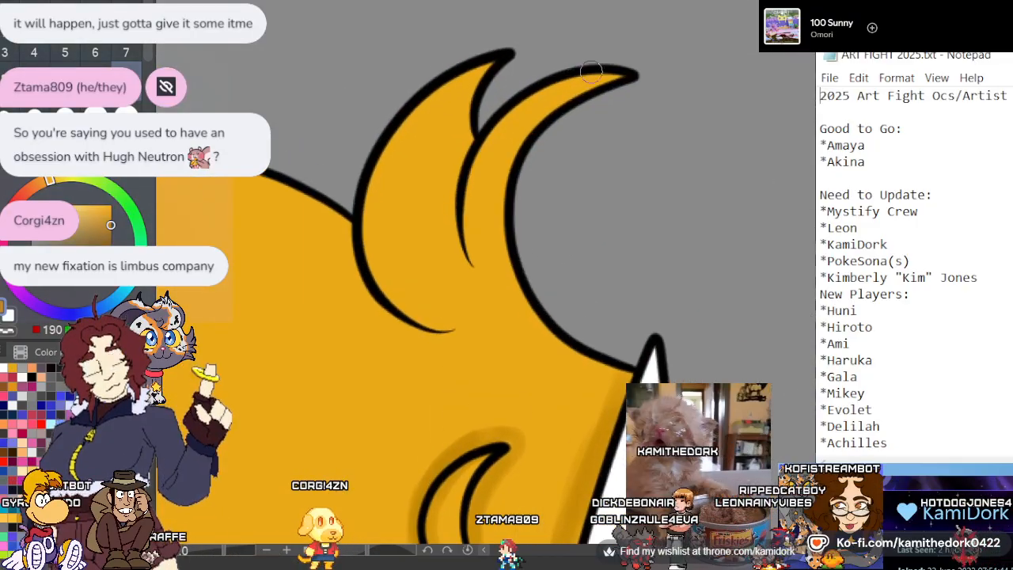
scroll(613, 190, up, 1)
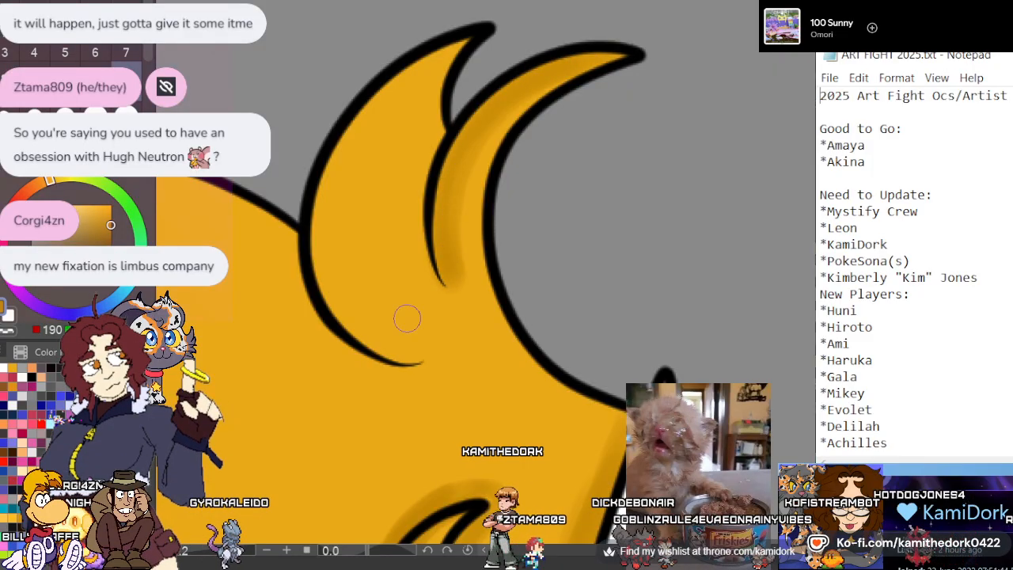
mouse_move(412, 363)
mouse_down()
mouse_move(365, 341)
mouse_move(329, 226)
mouse_move(375, 106)
mouse_move(451, 47)
mouse_up()
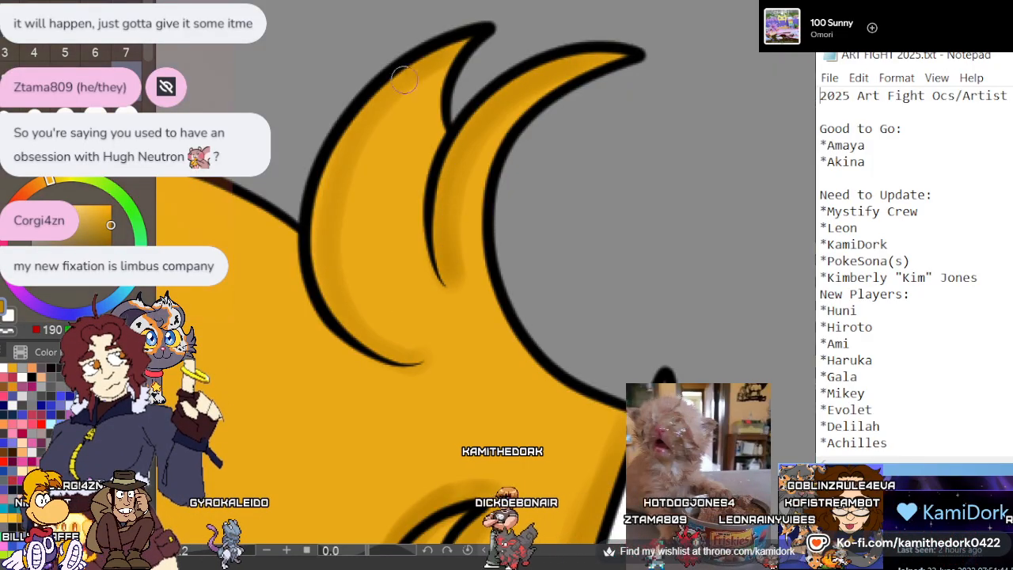
mouse_move(415, 79)
mouse_down()
mouse_move(335, 237)
mouse_move(386, 344)
mouse_up()
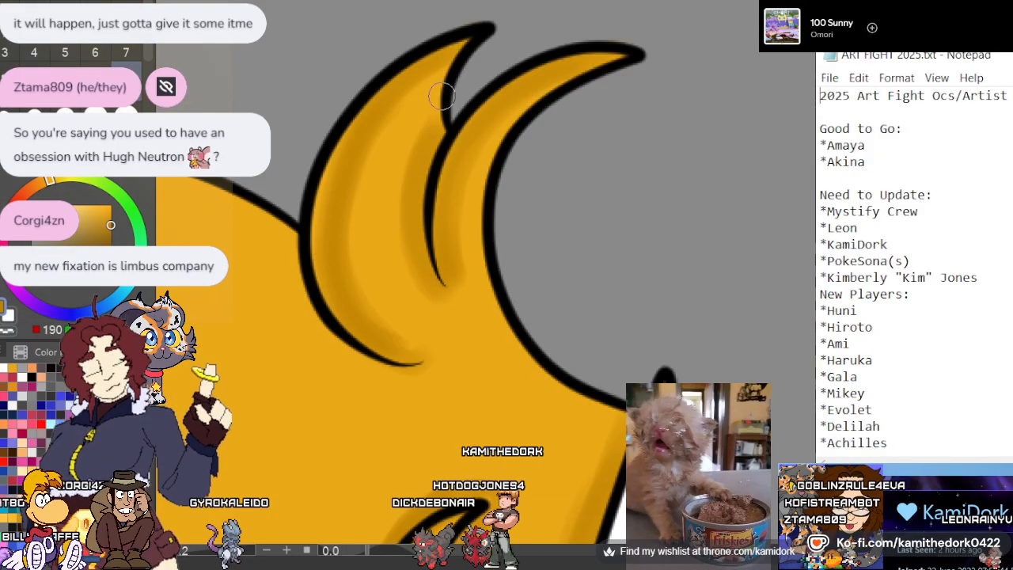
Paint a dark gold shadow around the base of the curved tufts and beneath the domed upper outline of the hair
scroll(474, 48, down, 3)
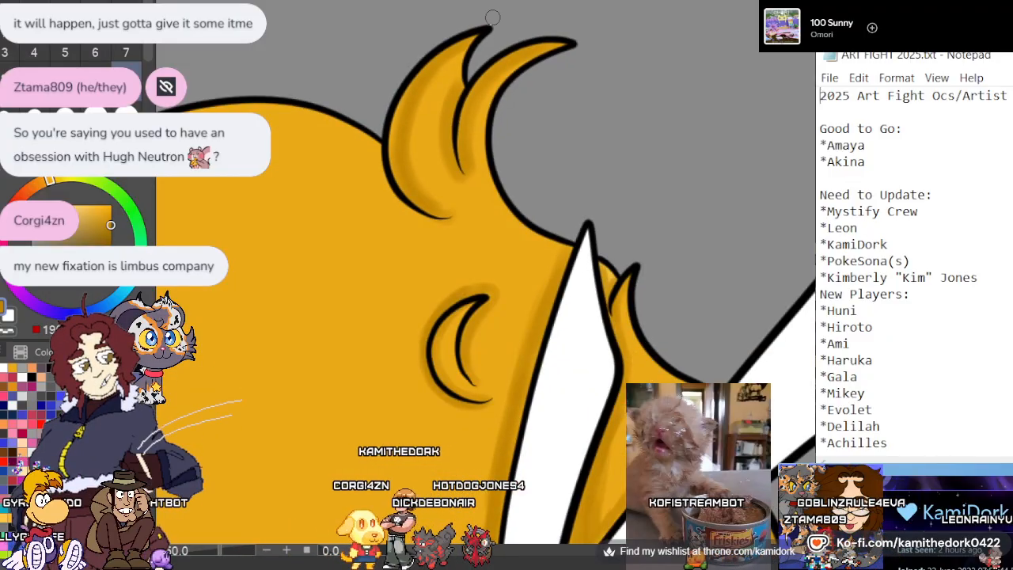
scroll(490, 19, down, 2)
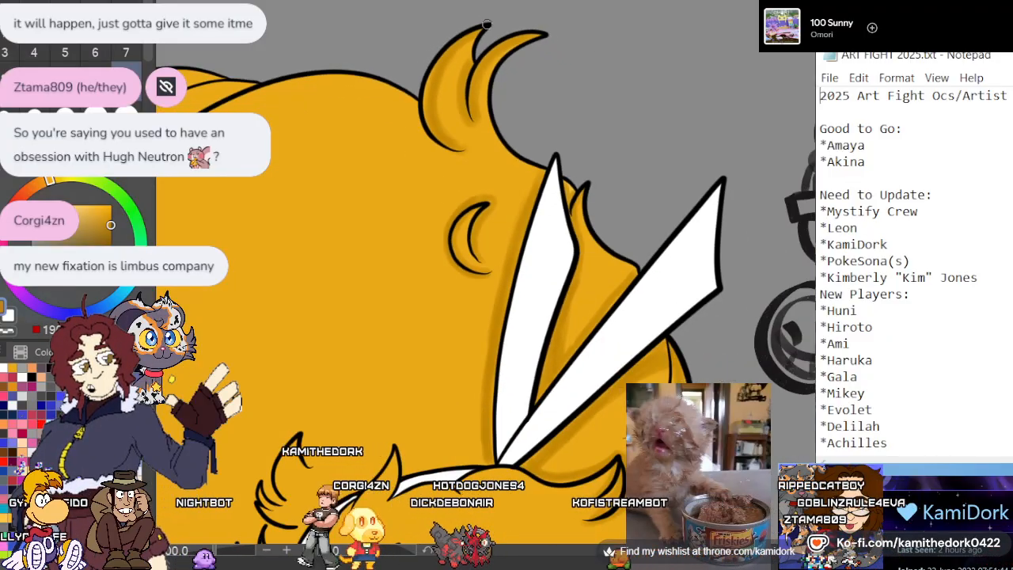
scroll(492, 18, down, 1)
scroll(376, 87, up, 4)
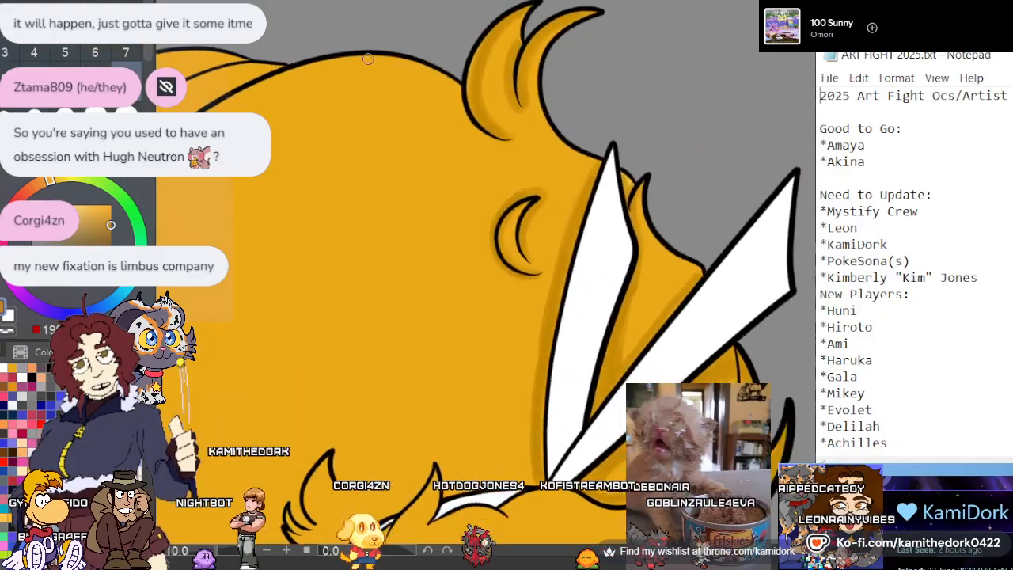
scroll(527, 152, up, 2)
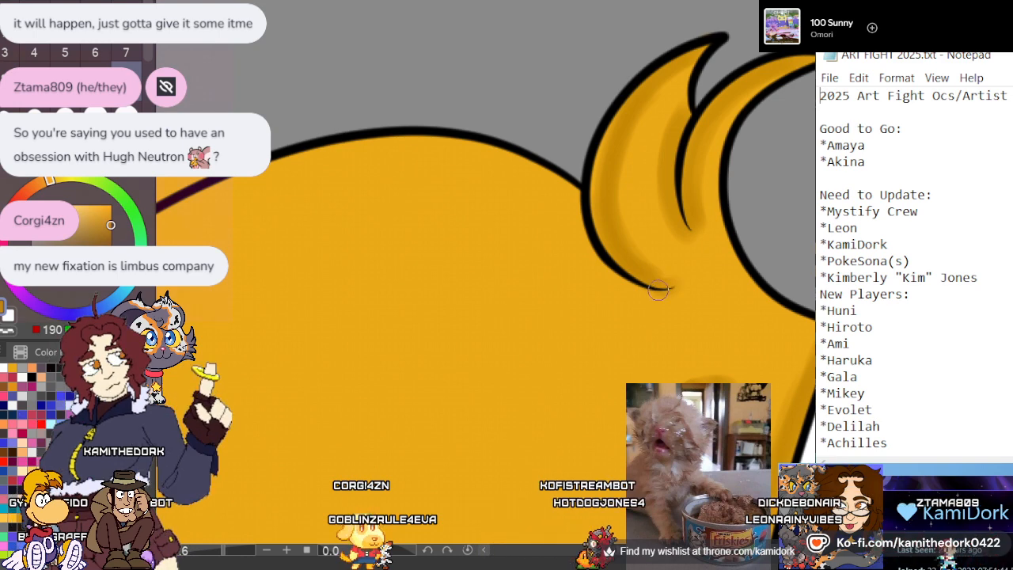
mouse_move(658, 290)
mouse_down()
mouse_move(615, 285)
mouse_move(570, 229)
mouse_move(575, 192)
mouse_up()
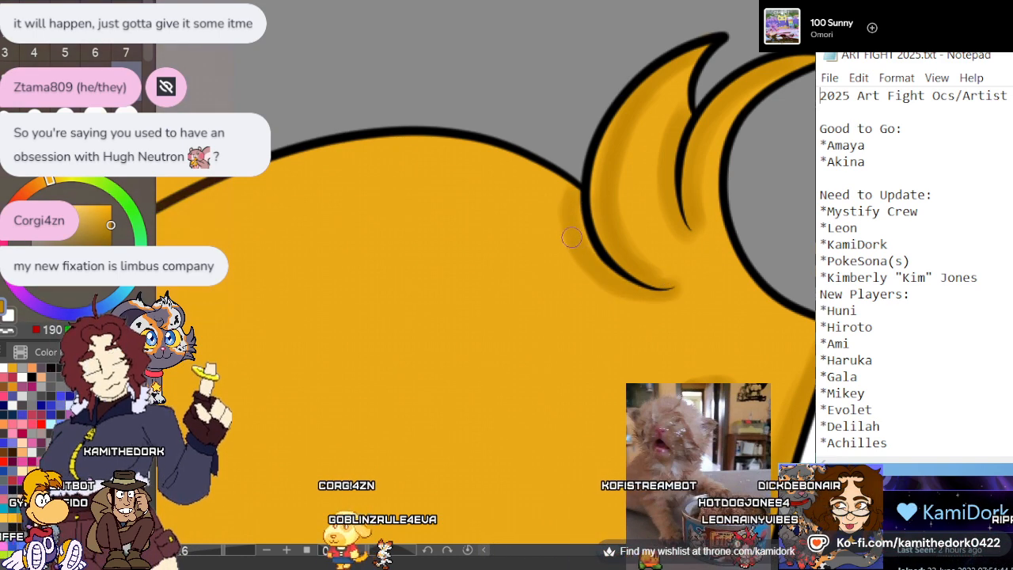
mouse_move(571, 238)
mouse_down()
mouse_move(504, 185)
mouse_move(354, 160)
mouse_move(234, 172)
mouse_up()
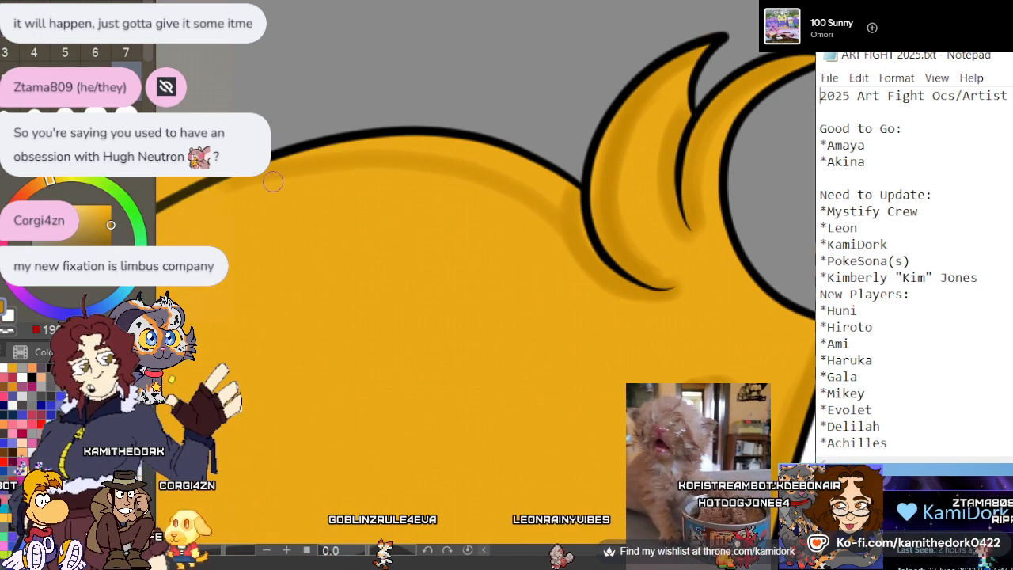
mouse_move(346, 144)
mouse_down()
mouse_move(530, 182)
mouse_move(239, 182)
mouse_up()
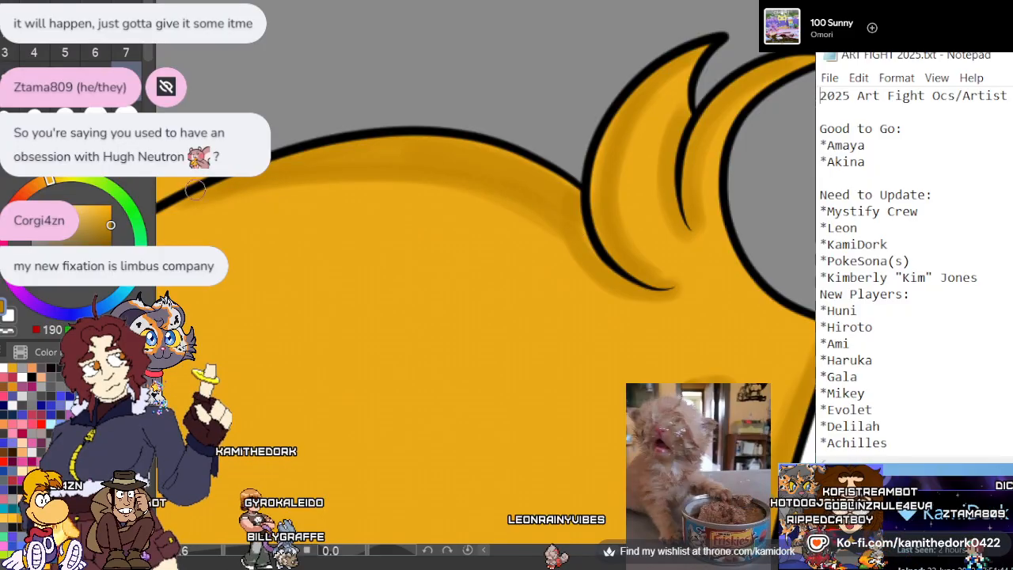
Shade the narrow hair strand beyond the dome in dark gold along its lower crease line and under its upper line
scroll(479, 66, down, 5)
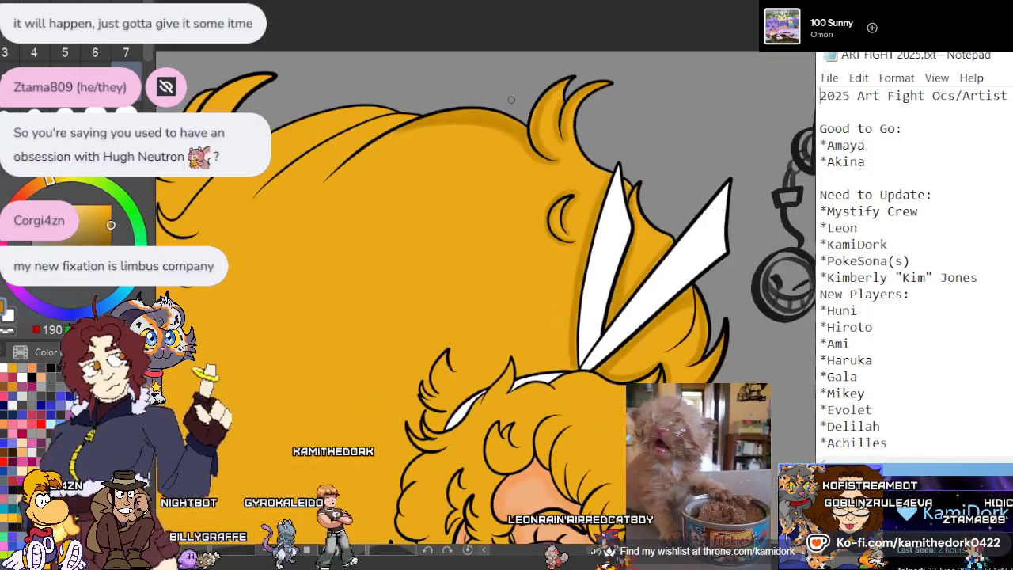
scroll(396, 120, up, 5)
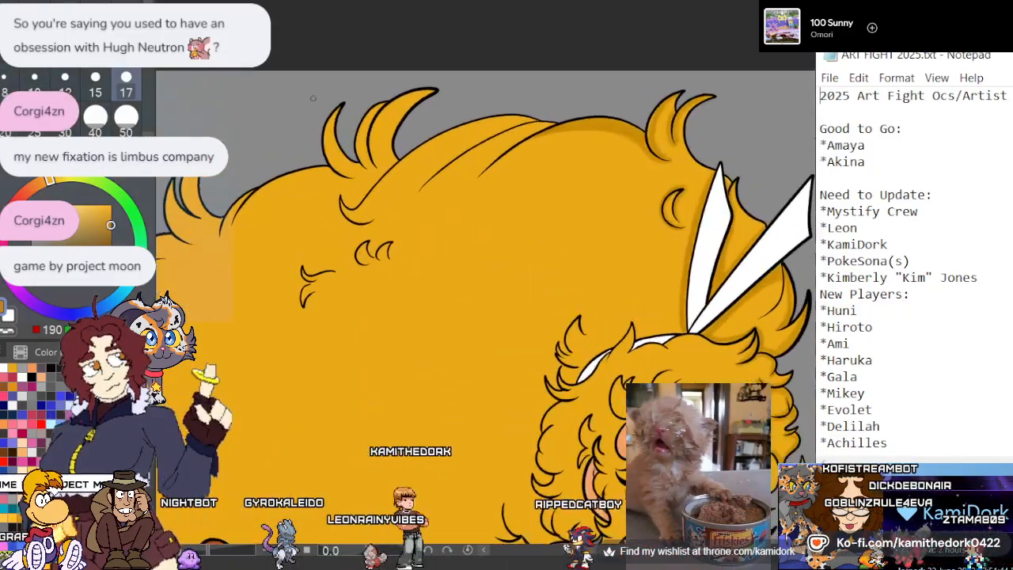
scroll(626, 192, up, 5)
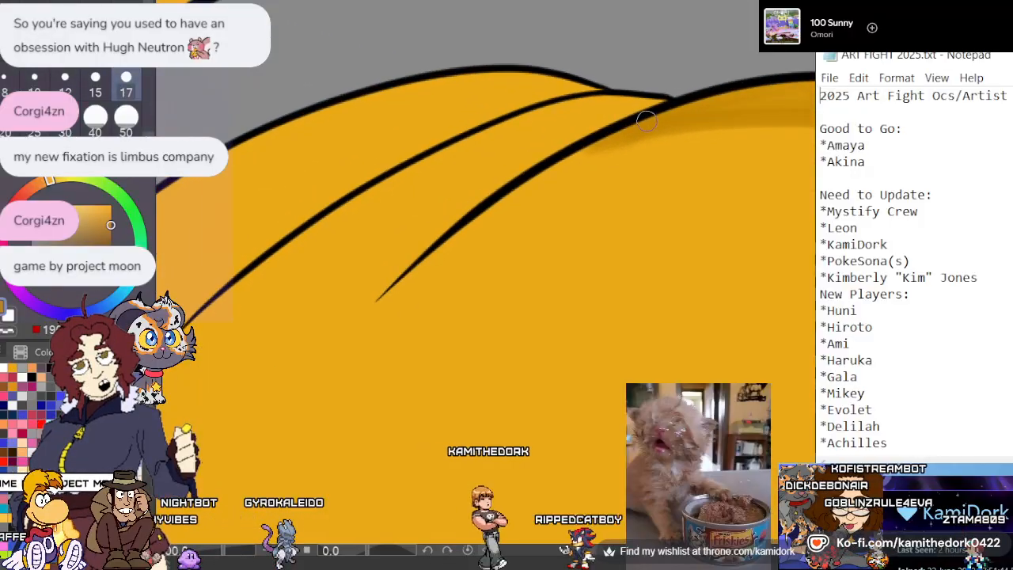
scroll(586, 65, up, 1)
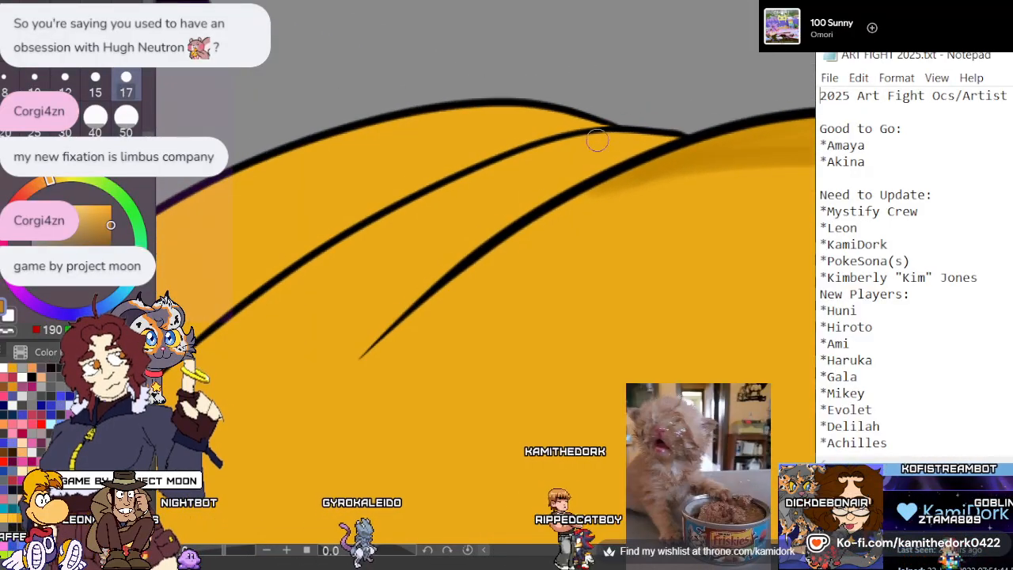
mouse_move(678, 138)
mouse_down()
mouse_move(618, 155)
mouse_move(502, 219)
mouse_move(369, 353)
mouse_move(367, 338)
mouse_move(515, 221)
mouse_up()
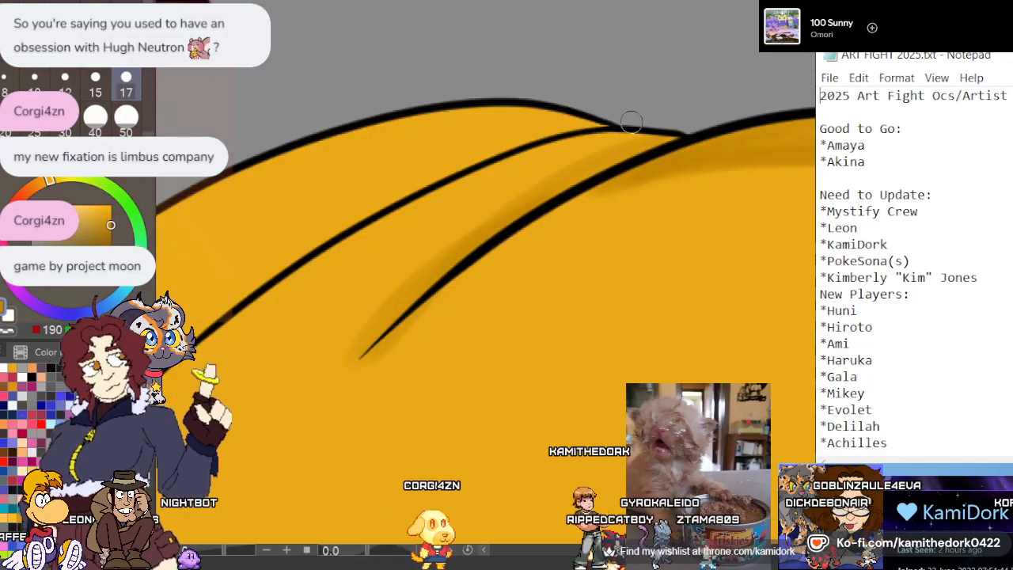
mouse_move(661, 140)
mouse_down()
mouse_move(562, 149)
mouse_move(473, 177)
mouse_up()
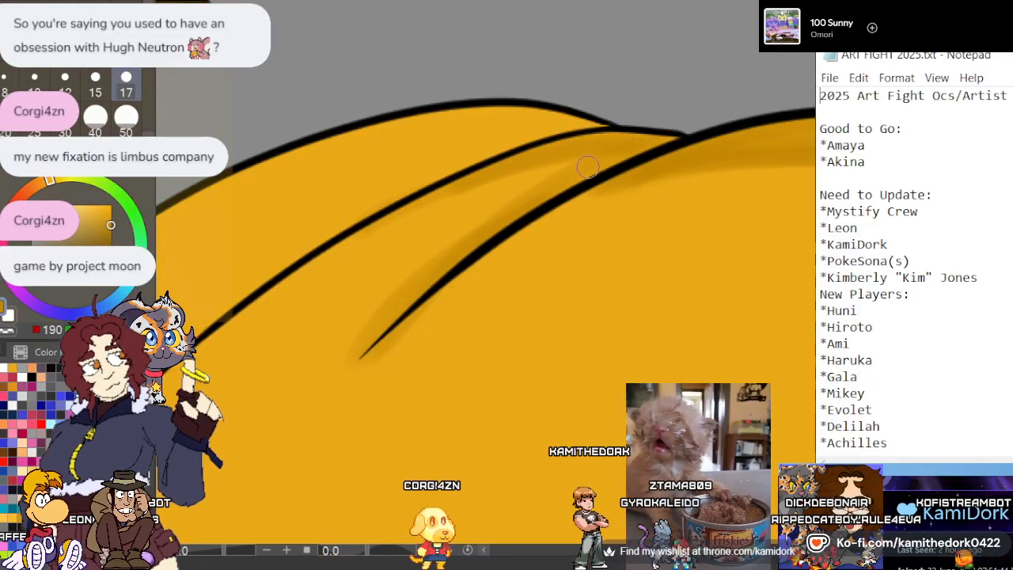
drag(366, 231, 574, 177)
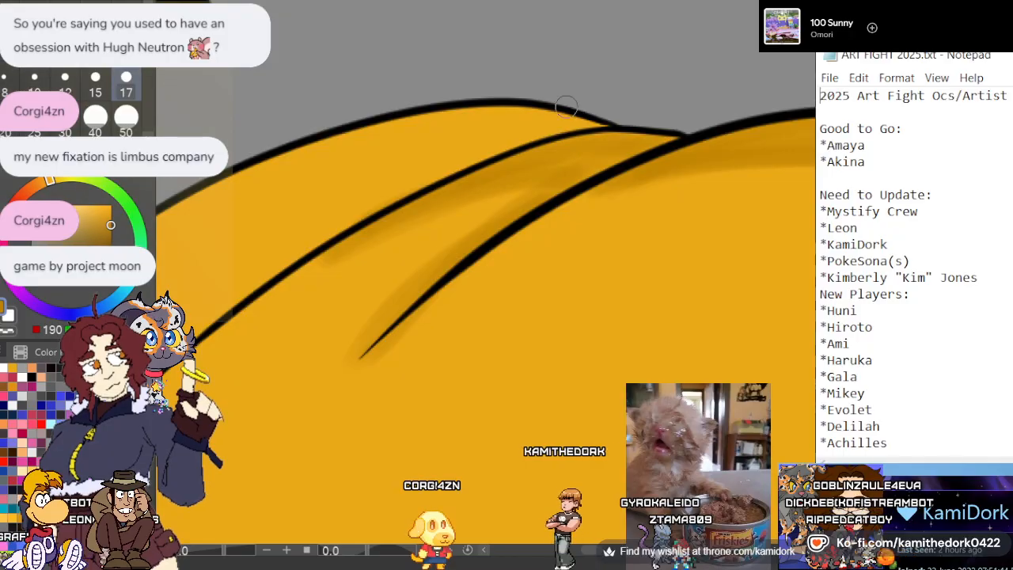
Build up a dark gold shadow on the outermost top strand, along the upper side of the long tapering crease line
scroll(484, 134, down, 4)
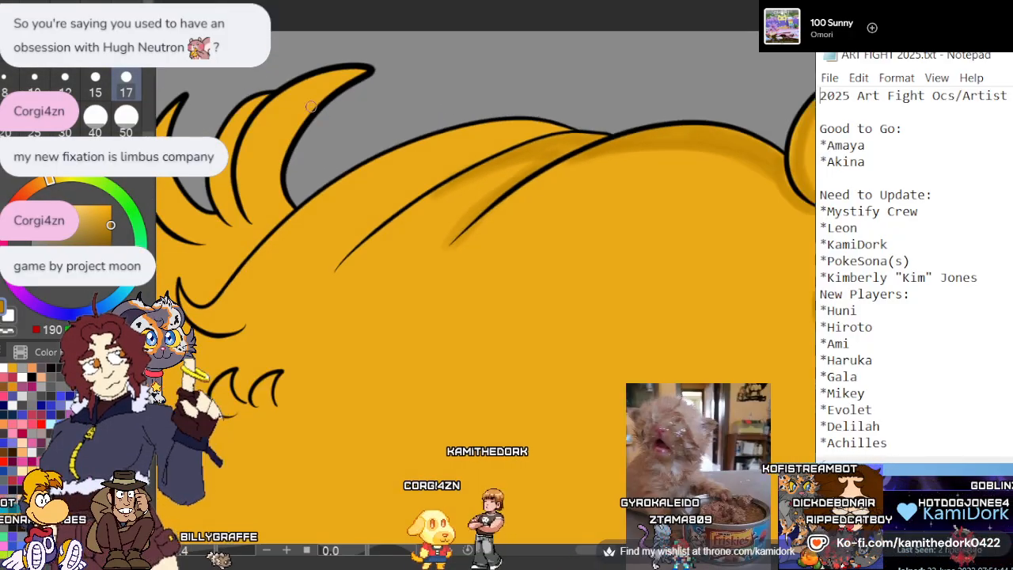
scroll(491, 134, up, 4)
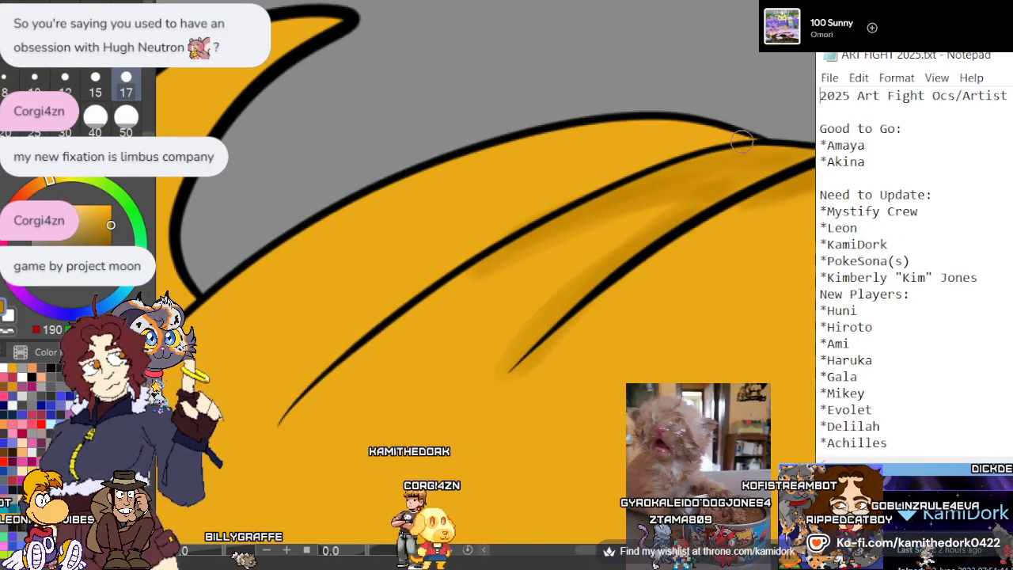
mouse_move(514, 222)
mouse_down()
mouse_move(406, 301)
mouse_move(281, 419)
mouse_up()
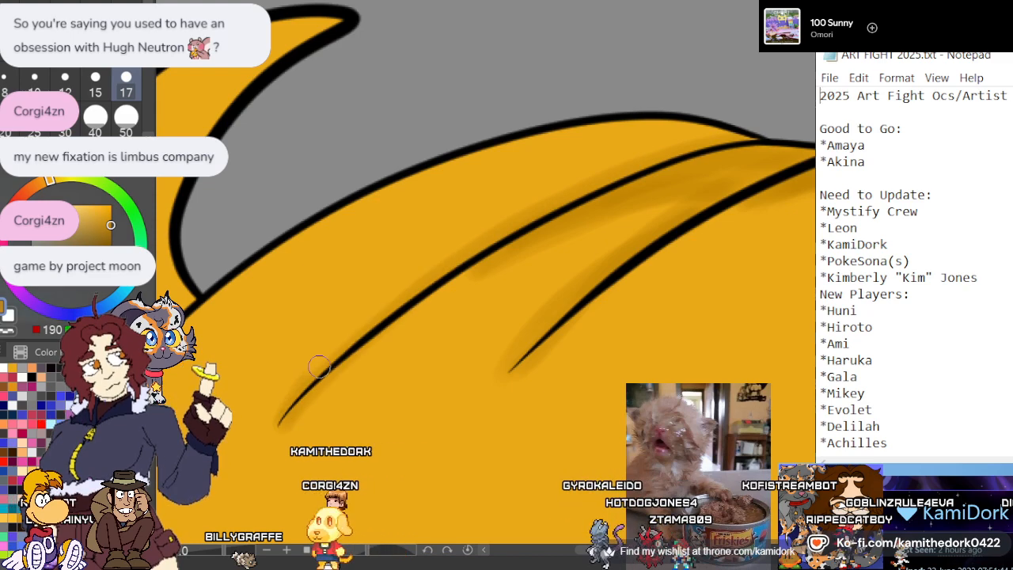
mouse_move(319, 365)
mouse_down()
mouse_move(434, 271)
mouse_move(622, 181)
mouse_up()
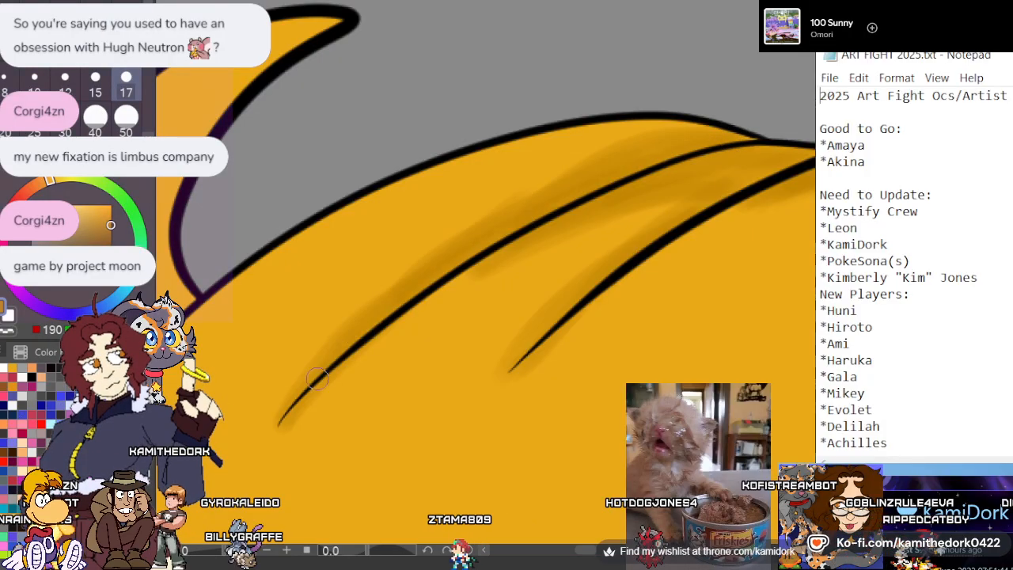
Deepen the dark gold shadow between the long tapering crease and the upper hair outline, and above the shorter crease beside it
mouse_move(325, 352)
mouse_down()
mouse_move(520, 196)
mouse_move(678, 129)
mouse_up()
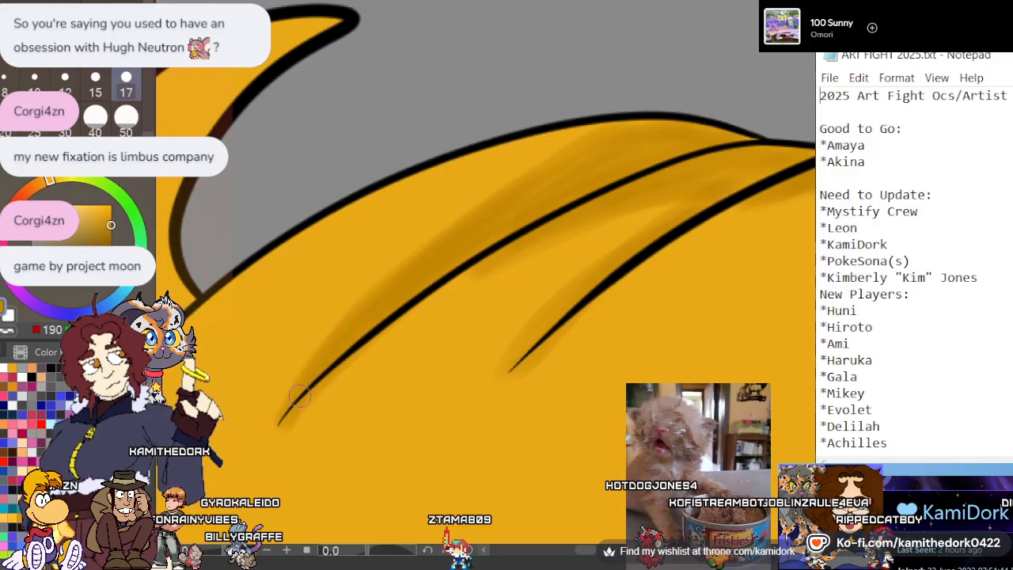
mouse_move(319, 365)
mouse_down()
mouse_move(507, 172)
mouse_move(648, 119)
mouse_up()
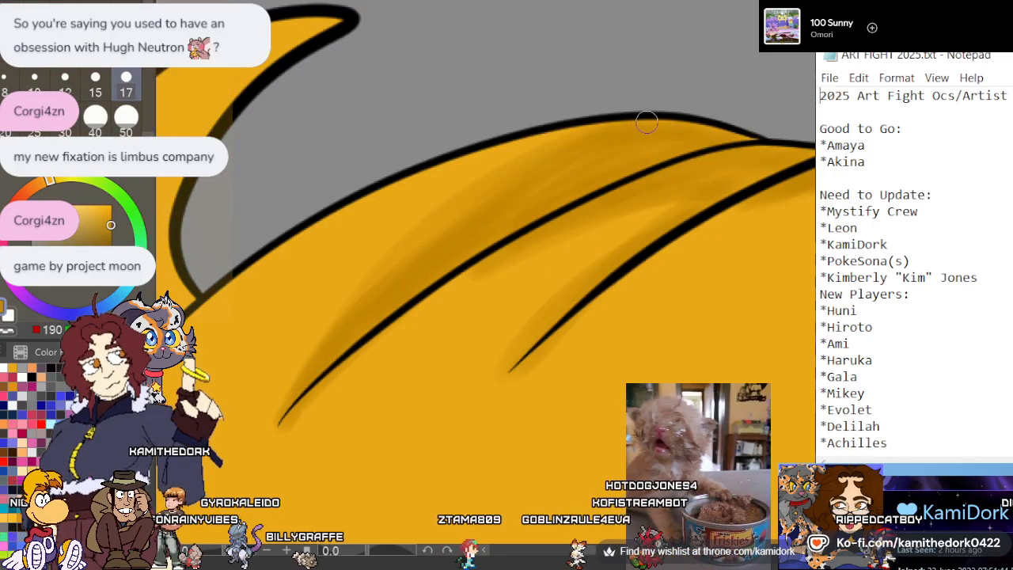
drag(527, 335, 720, 175)
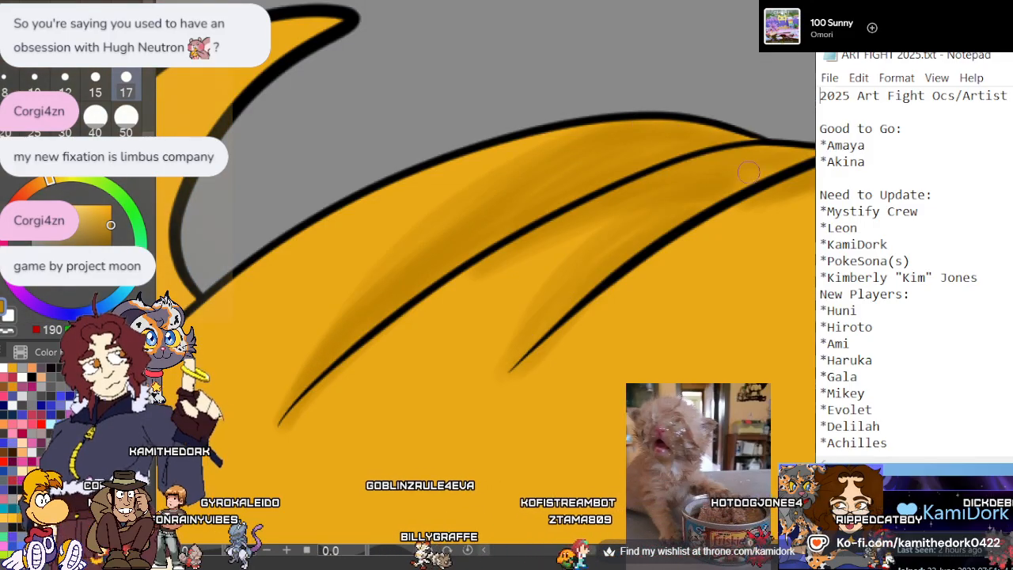
Paint a soft dark gold shadow along the upper hair outline and around the long line ending in a hooked curl
scroll(652, 188, down, 6)
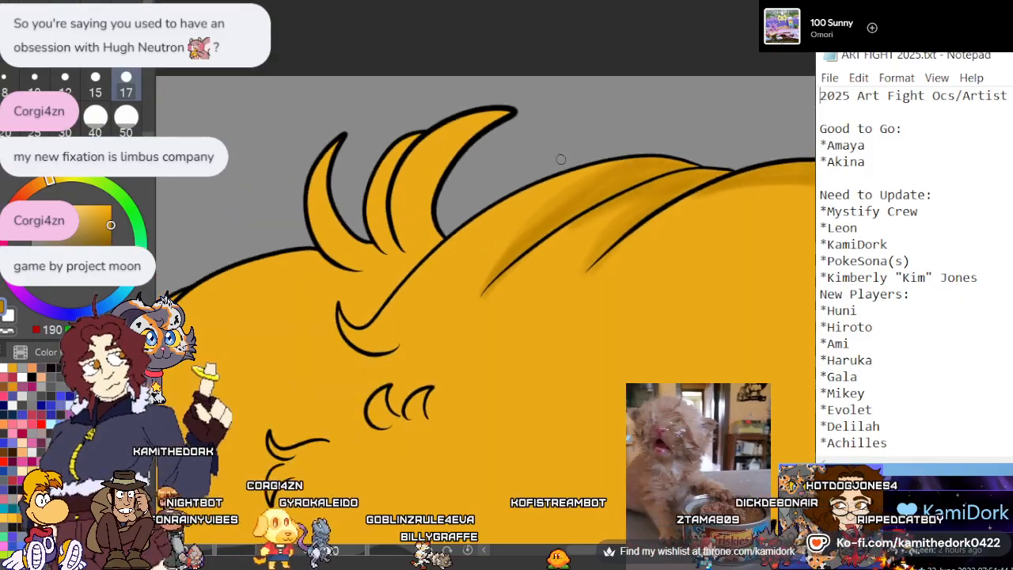
scroll(349, 145, up, 1)
scroll(407, 192, up, 6)
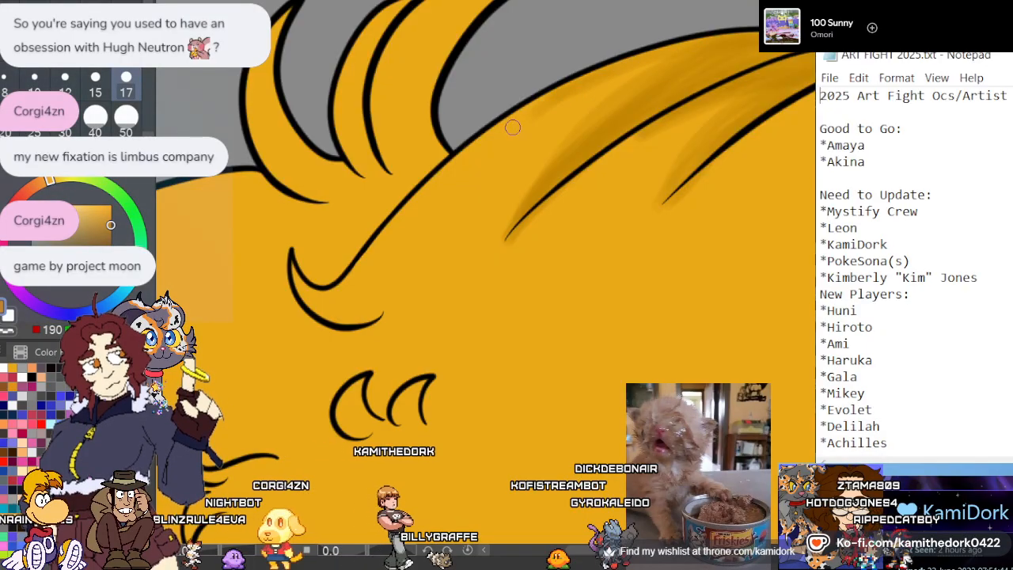
mouse_move(352, 280)
mouse_down()
mouse_move(380, 243)
mouse_move(307, 296)
mouse_move(341, 235)
mouse_move(296, 260)
mouse_move(330, 271)
mouse_move(439, 159)
mouse_up()
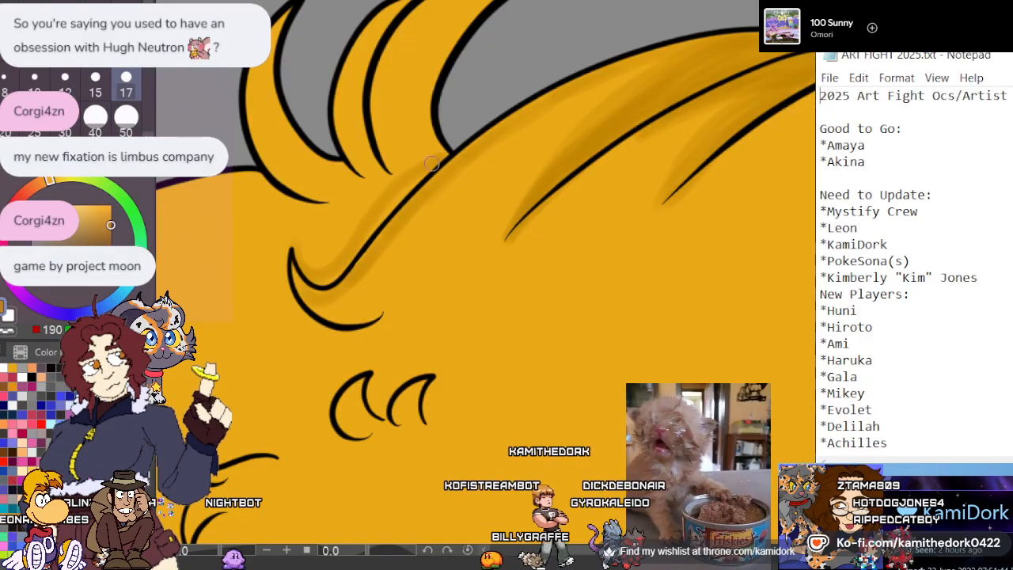
drag(302, 261, 283, 280)
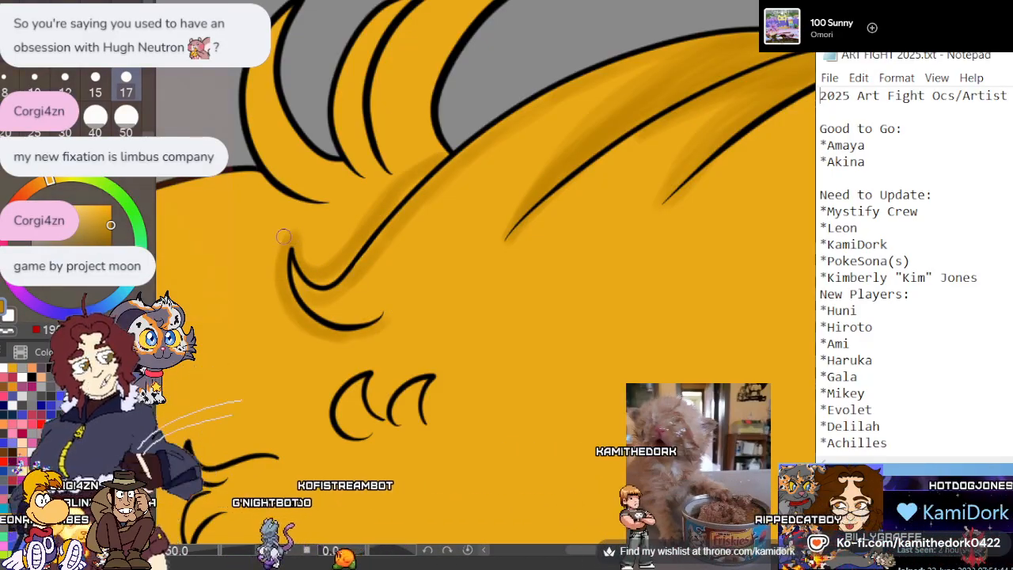
Shade the three curved tufts above the hooked curl in dark gold along their outer edges and around their bases
scroll(293, 227, down, 4)
scroll(276, 165, up, 2)
scroll(275, 165, up, 3)
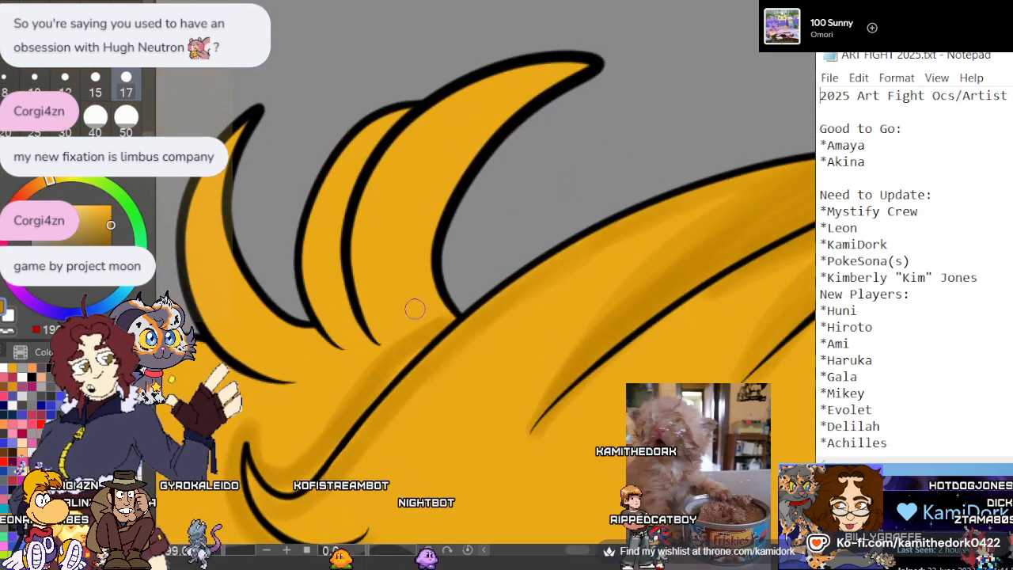
mouse_move(388, 160)
mouse_down()
mouse_move(466, 95)
mouse_move(556, 68)
mouse_up()
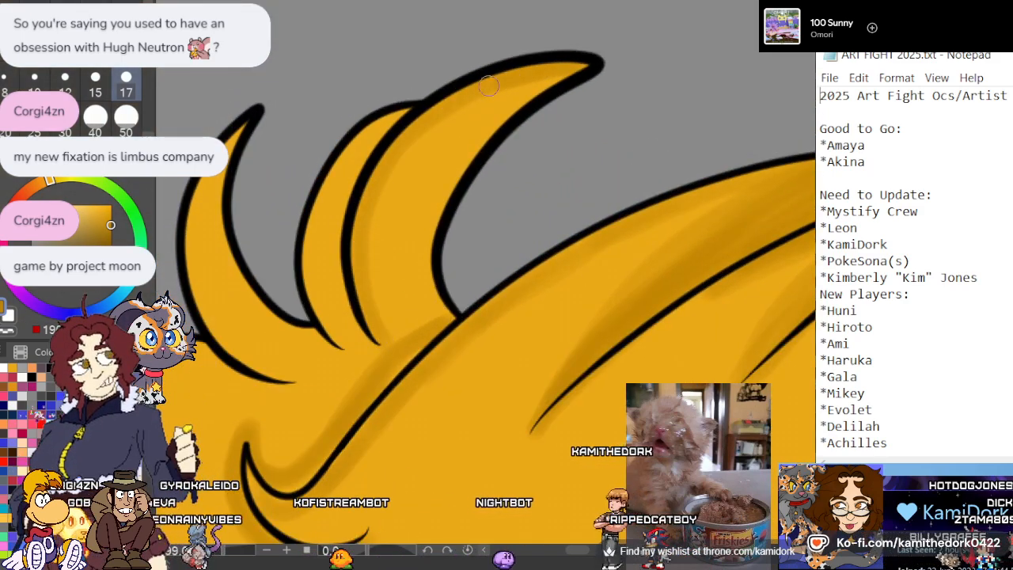
mouse_move(365, 352)
mouse_down()
mouse_move(333, 231)
mouse_move(379, 125)
mouse_move(402, 111)
mouse_move(331, 236)
mouse_move(373, 361)
mouse_move(313, 252)
mouse_move(349, 144)
mouse_move(311, 277)
mouse_up()
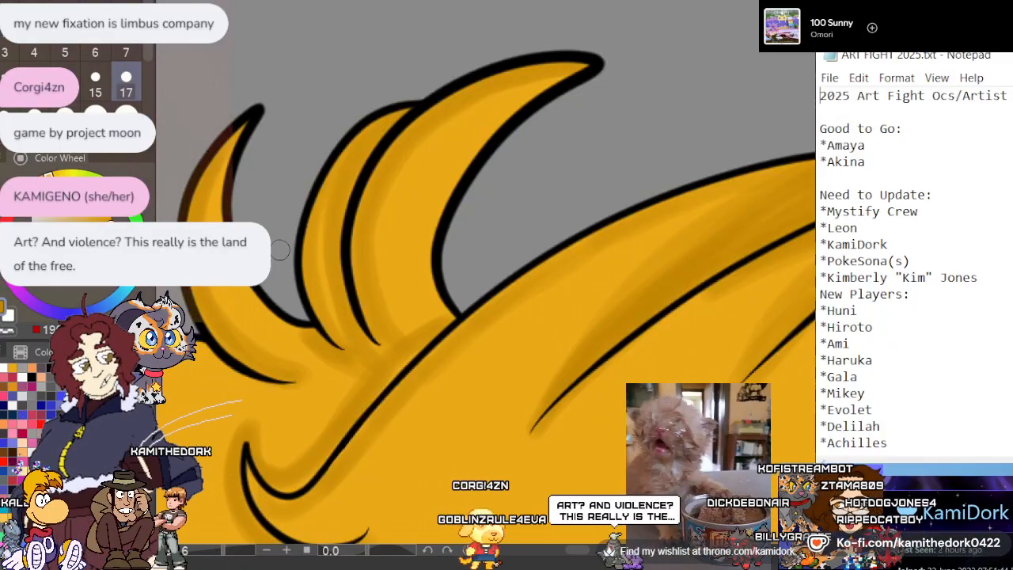
Surround the two small curls below the hooked curl with a soft dark gold shadow
scroll(272, 135, down, 3)
scroll(271, 134, down, 4)
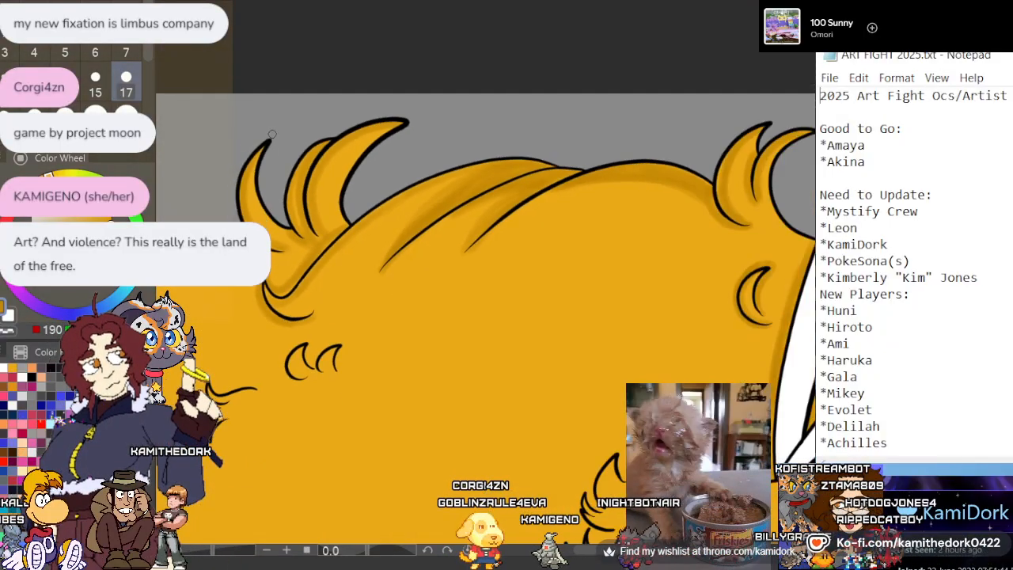
scroll(323, 213, up, 6)
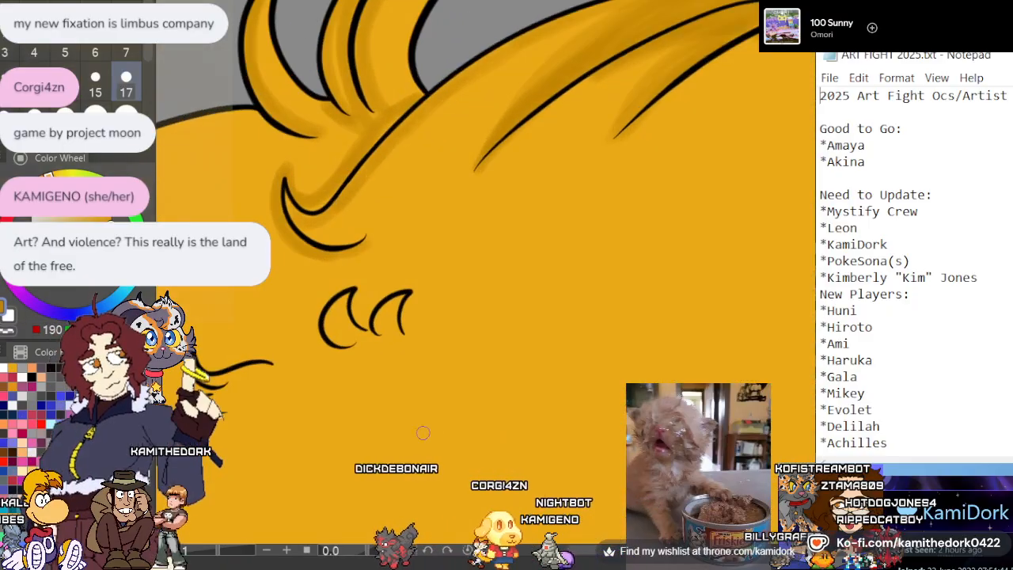
scroll(324, 214, up, 1)
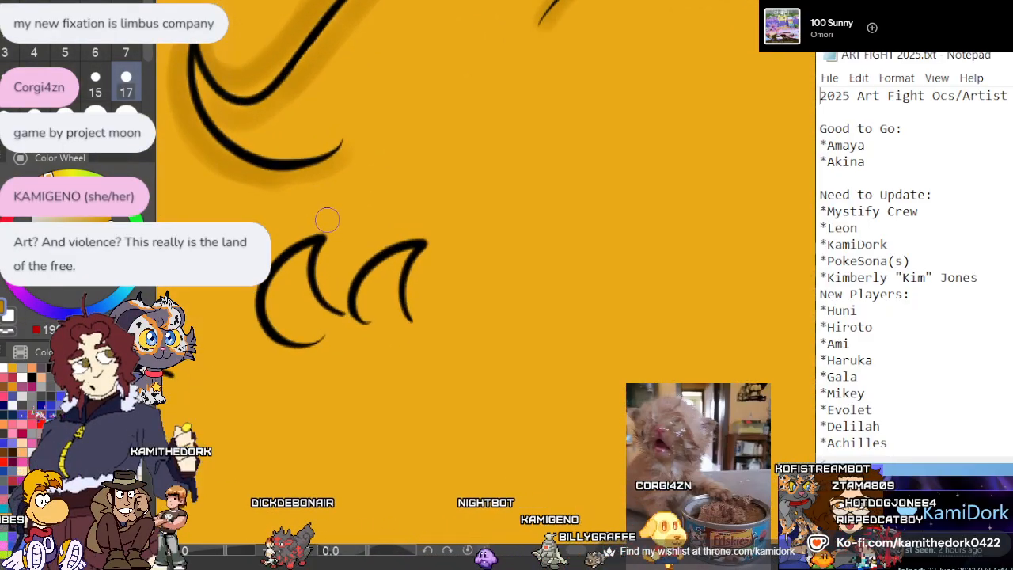
mouse_move(410, 307)
mouse_down()
mouse_move(439, 236)
mouse_move(350, 296)
mouse_move(367, 306)
mouse_move(332, 252)
mouse_move(263, 251)
mouse_up()
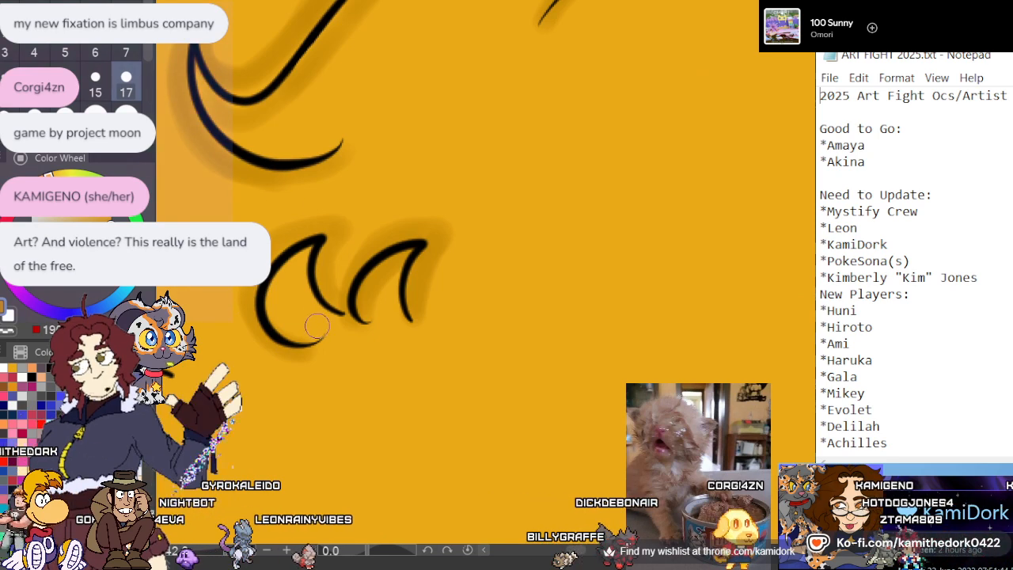
drag(307, 333, 309, 255)
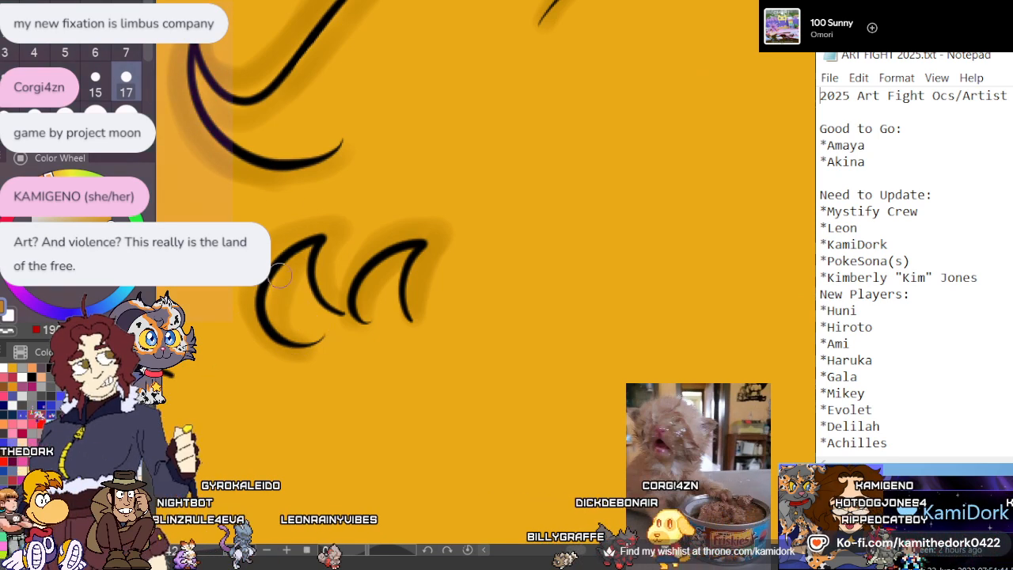
Paint a soft dark gold shadow around the pair of small pointed fur marks beside the two curls
scroll(334, 217, down, 5)
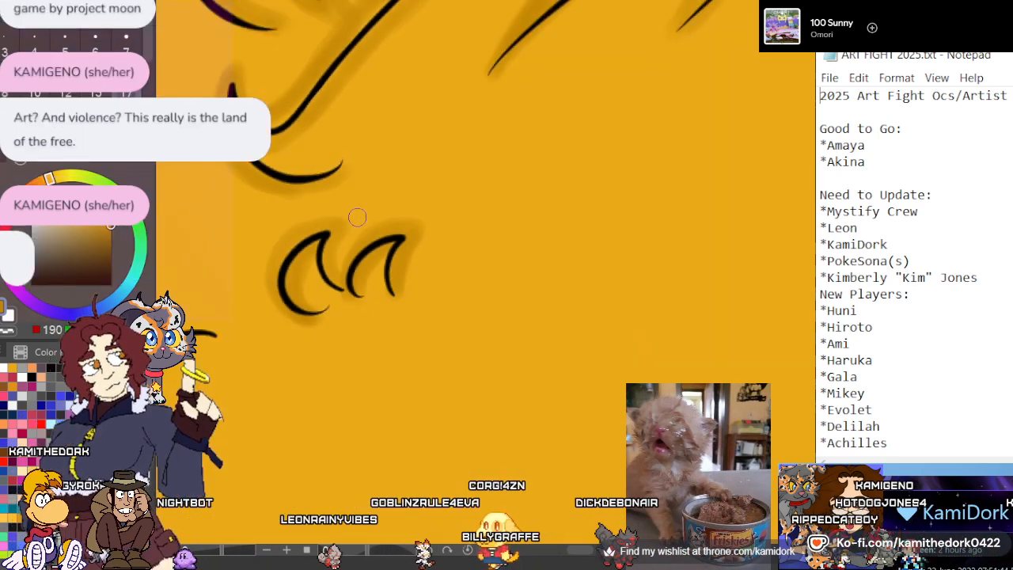
scroll(382, 201, down, 3)
scroll(380, 197, up, 4)
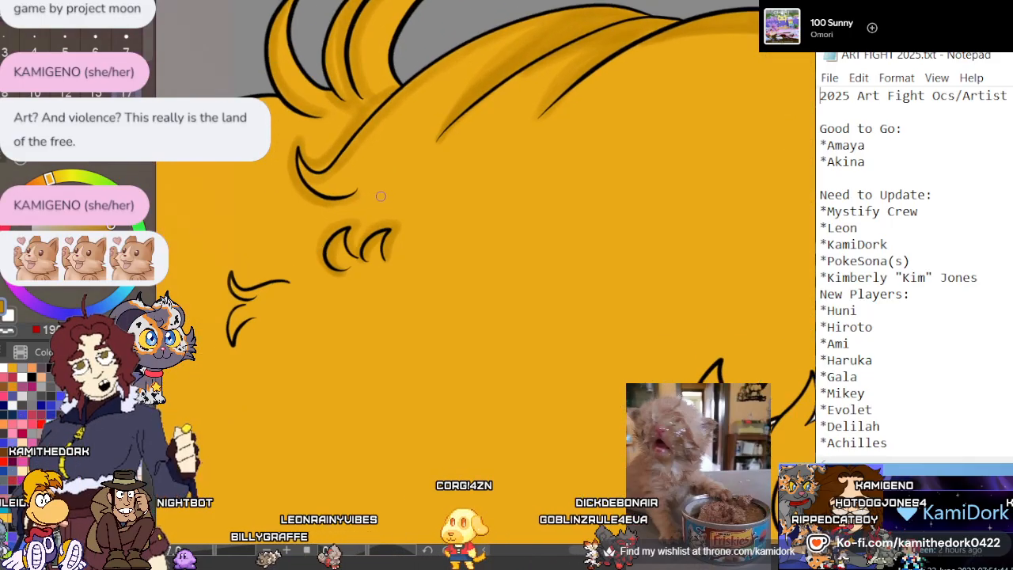
scroll(381, 194, down, 2)
scroll(394, 195, up, 6)
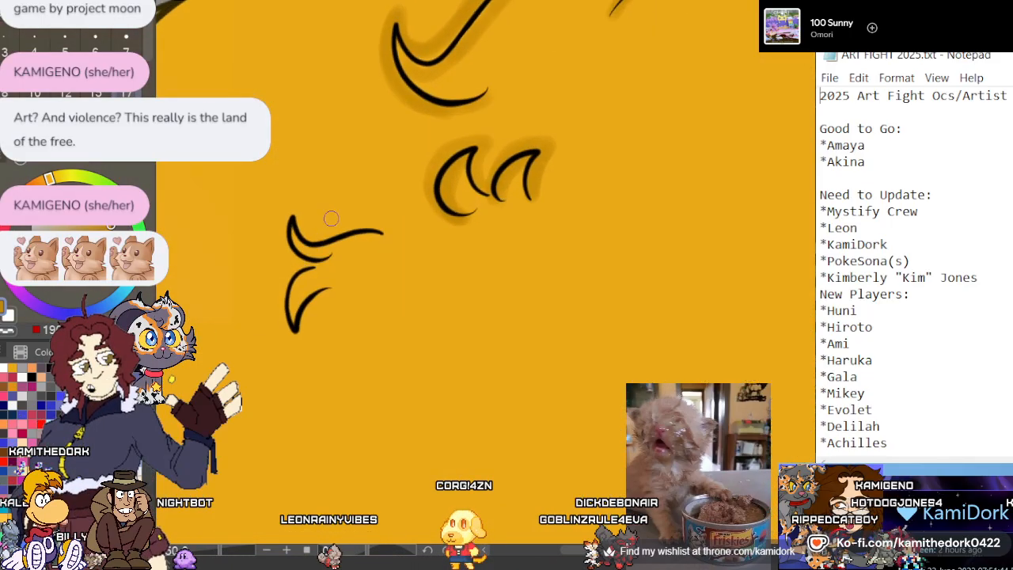
scroll(301, 289, up, 1)
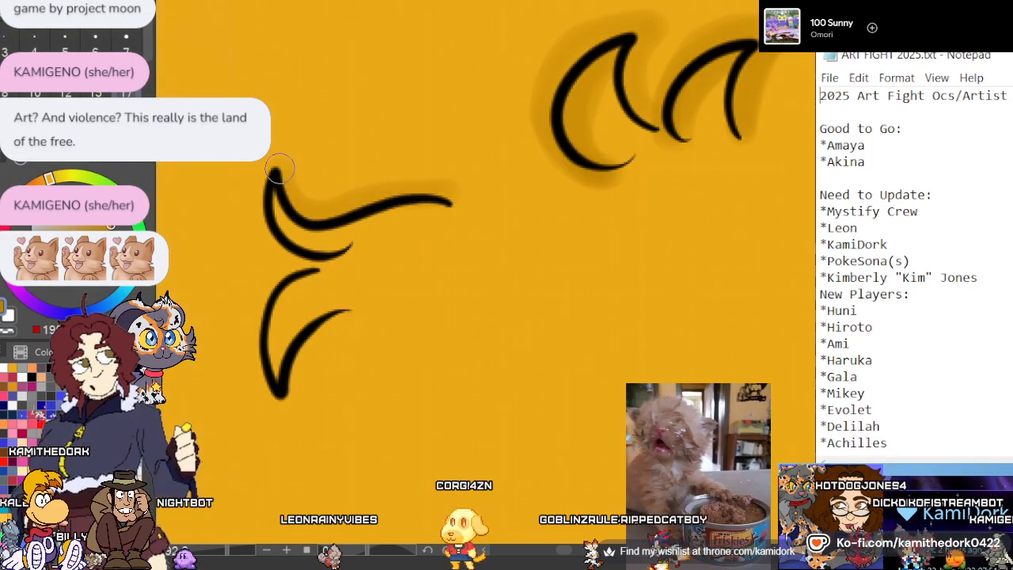
mouse_move(278, 169)
mouse_down()
mouse_move(261, 187)
mouse_move(295, 254)
mouse_move(331, 250)
mouse_move(314, 247)
mouse_move(282, 204)
mouse_move(361, 207)
mouse_move(310, 290)
mouse_move(304, 271)
mouse_move(325, 305)
mouse_move(285, 383)
mouse_up()
mouse_move(345, 311)
mouse_down()
mouse_move(294, 378)
mouse_move(253, 343)
mouse_move(306, 270)
mouse_up()
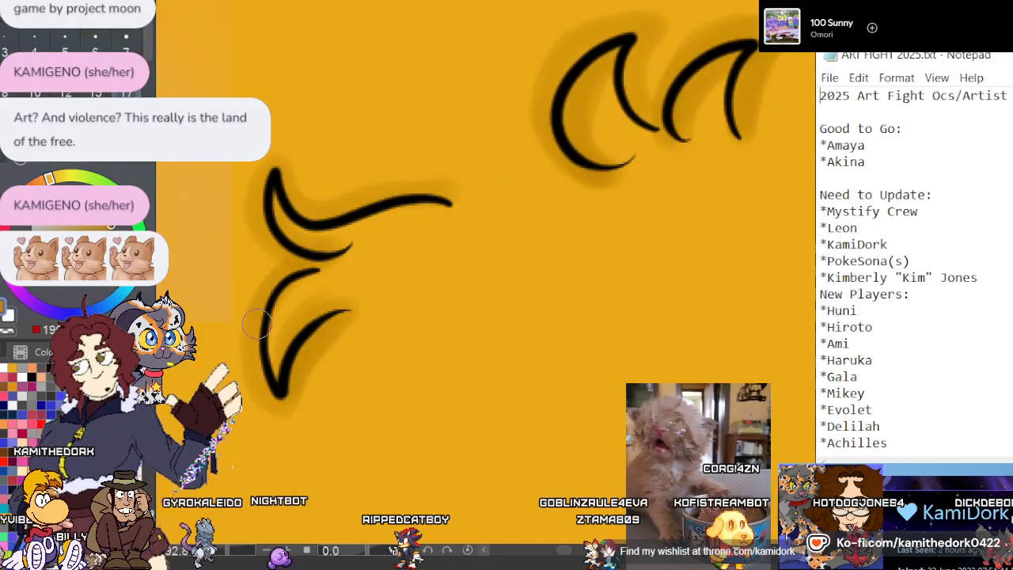
Shade beneath the long rounded hair outline and along the short crease at its lower end in dark gold
scroll(257, 324, down, 4)
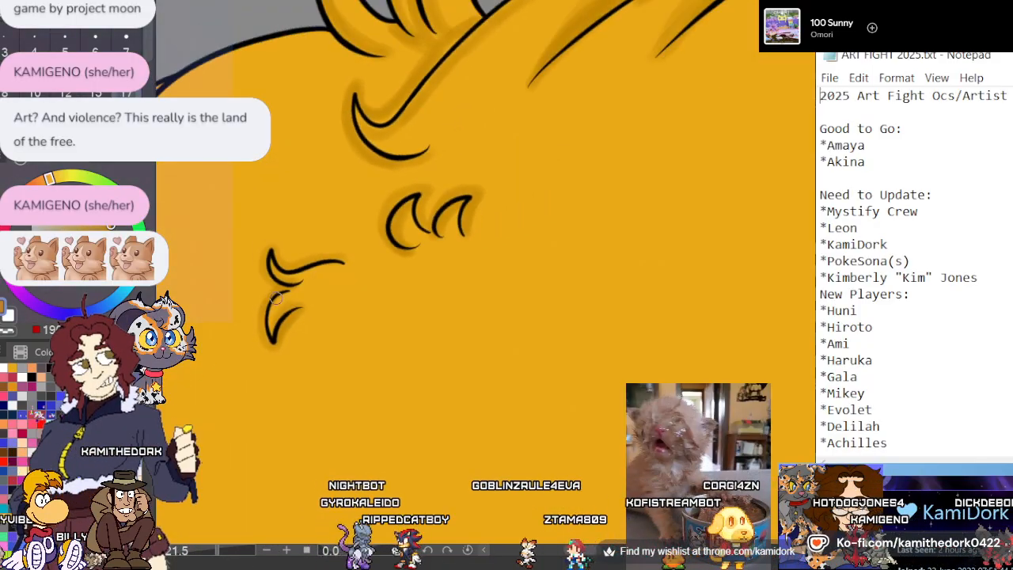
scroll(276, 299, down, 5)
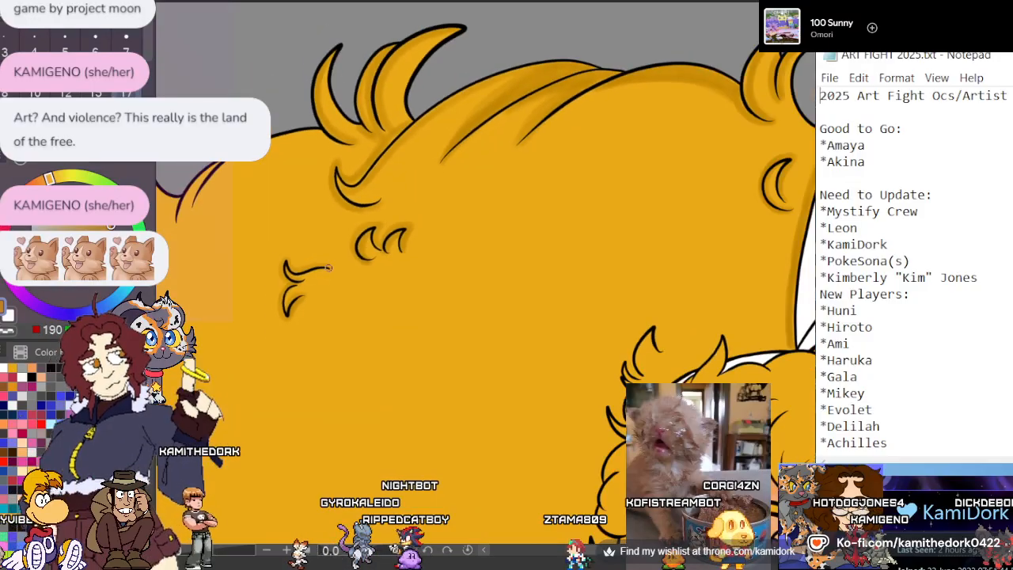
scroll(271, 201, up, 3)
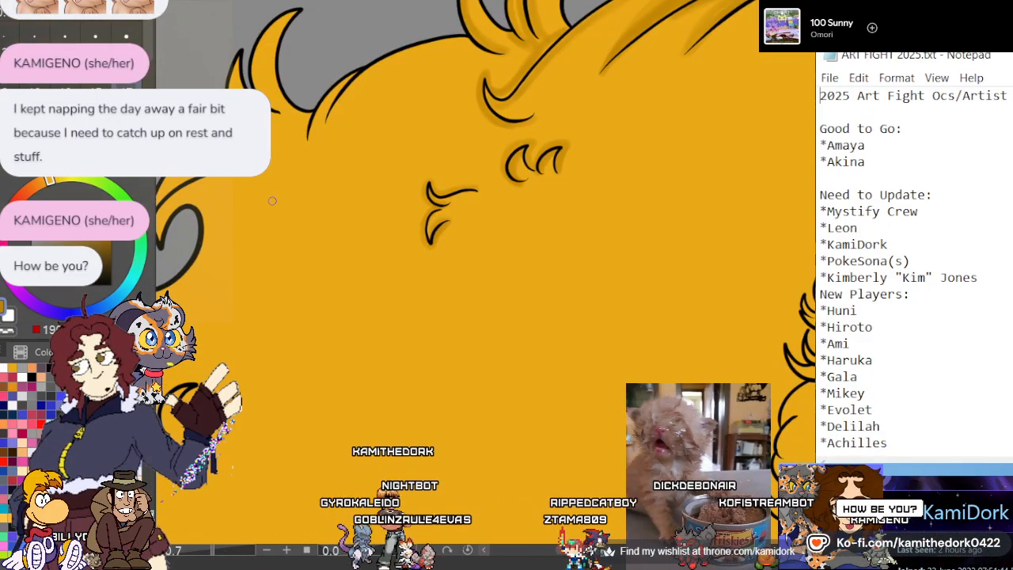
scroll(219, 190, up, 2)
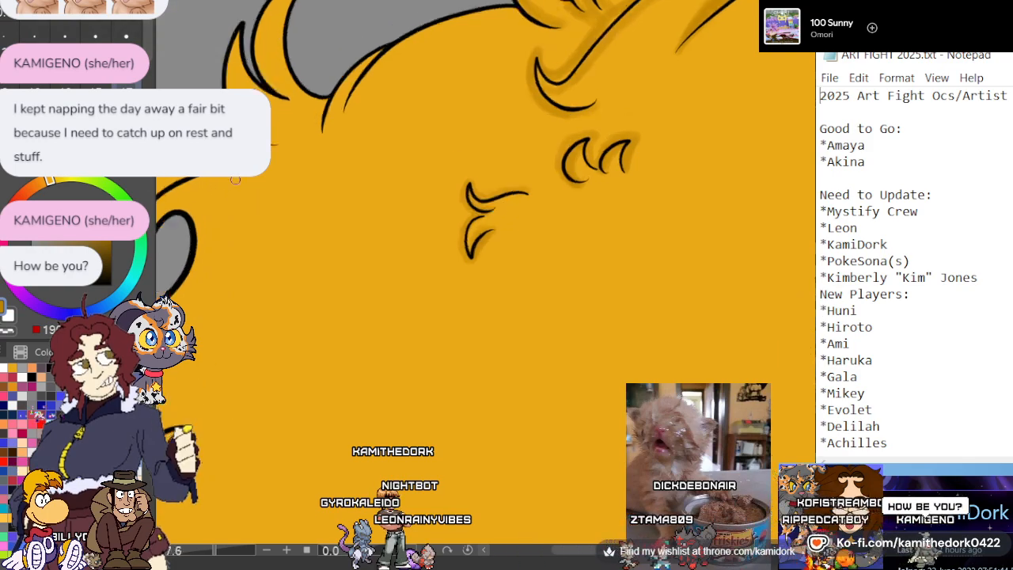
scroll(321, 364, down, 2)
scroll(431, 94, up, 4)
scroll(436, 83, up, 1)
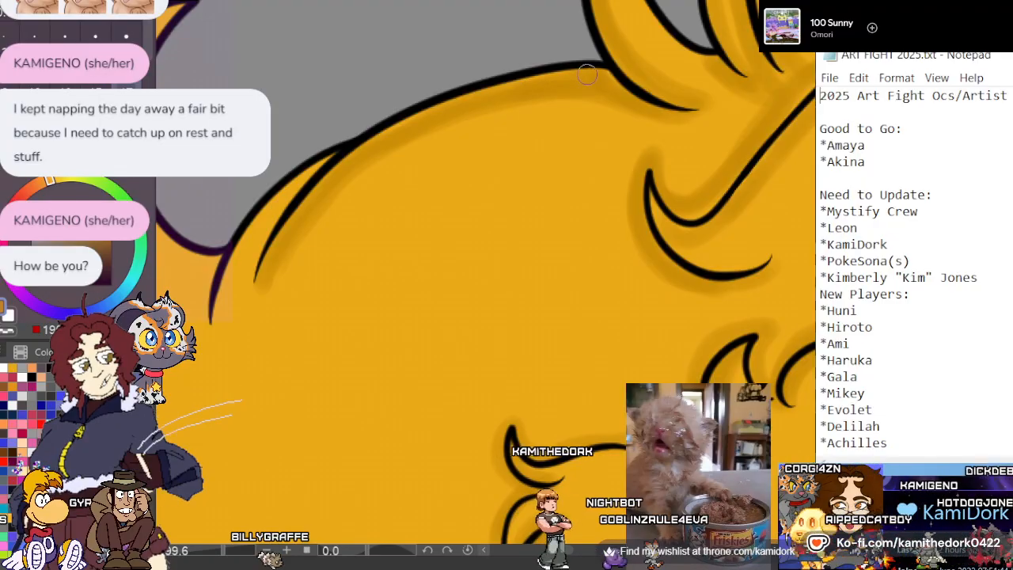
drag(251, 273, 340, 159)
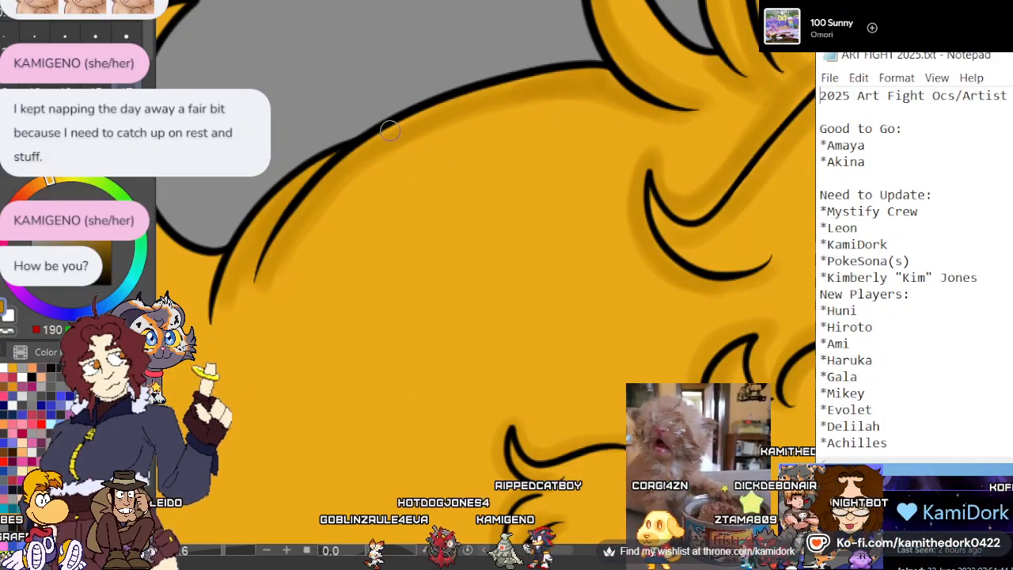
Shade the lower end of the rounded outline and the outer edges of the two adjacent pointed tufts in dark gold
scroll(390, 131, down, 5)
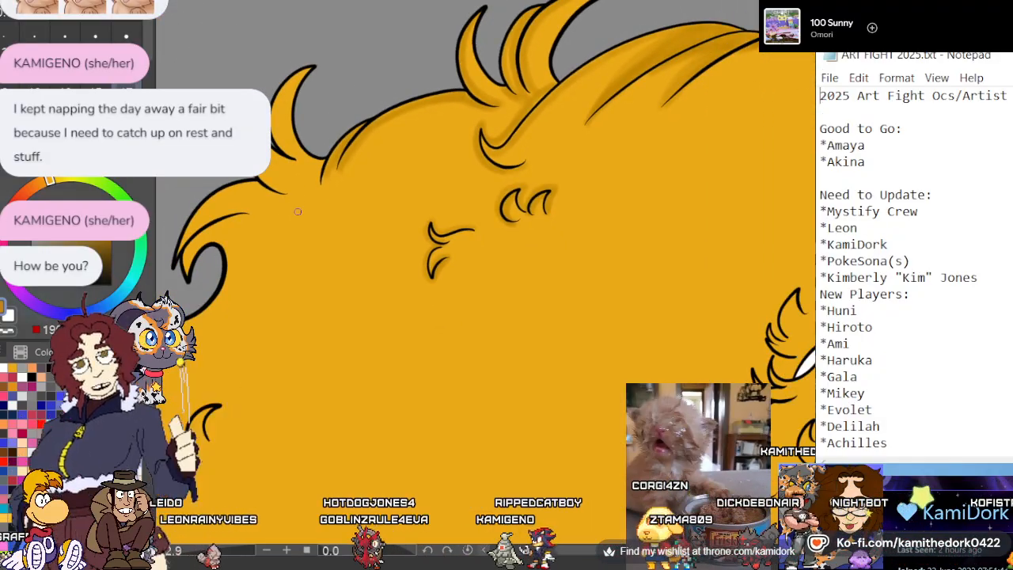
scroll(298, 211, up, 5)
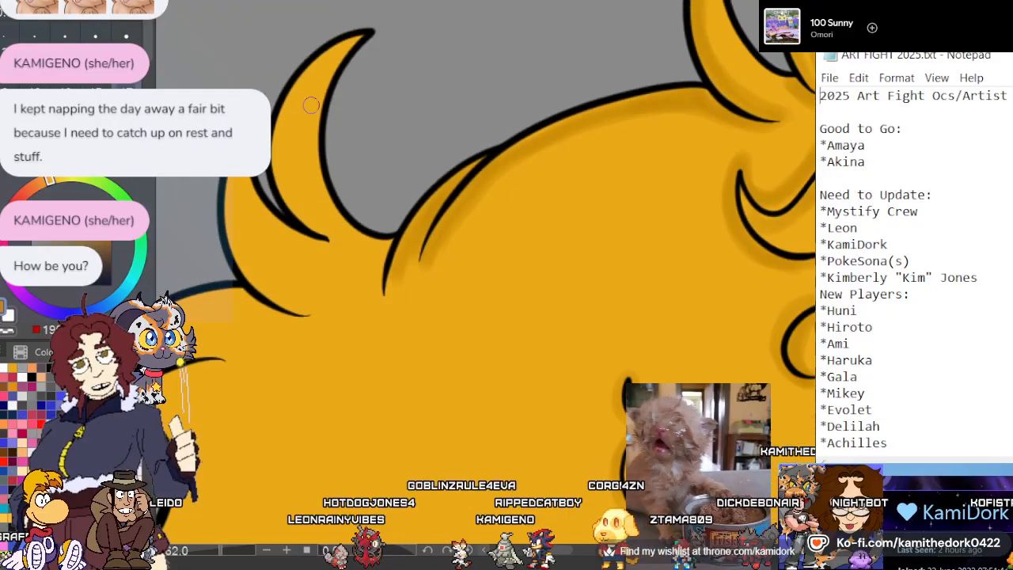
scroll(311, 105, up, 4)
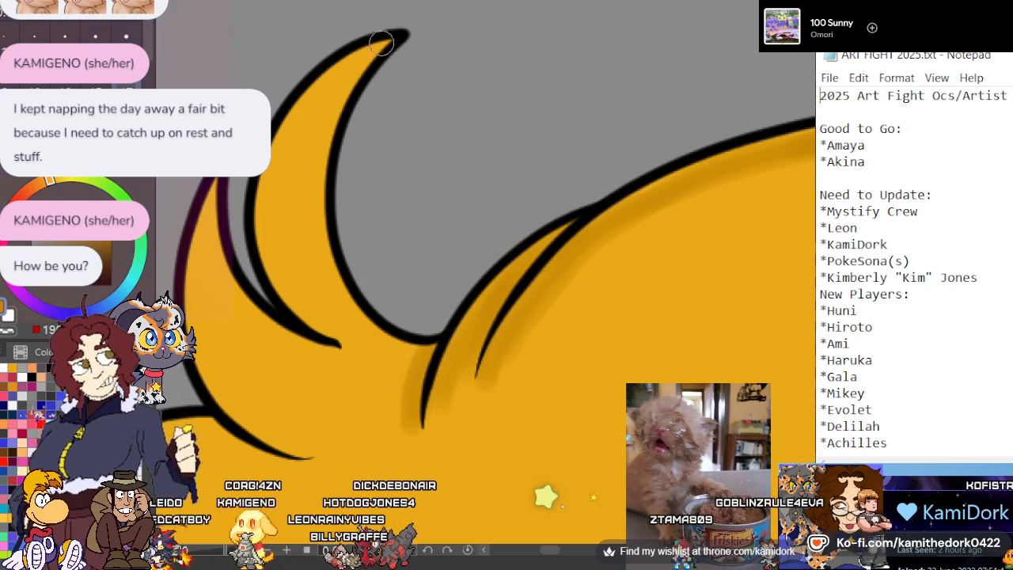
mouse_move(380, 43)
mouse_down()
mouse_move(323, 82)
mouse_move(281, 155)
mouse_move(289, 266)
mouse_move(338, 336)
mouse_up()
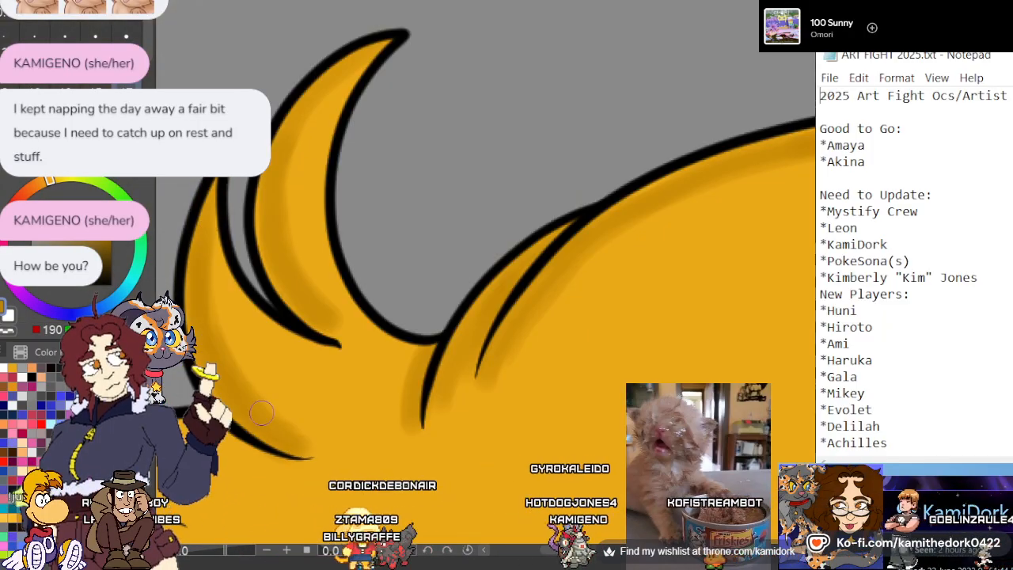
Paint dark gold shadows under the outer outline of the drooping hair lock and beneath its inner crease down to the pointed tip
scroll(235, 356, down, 12)
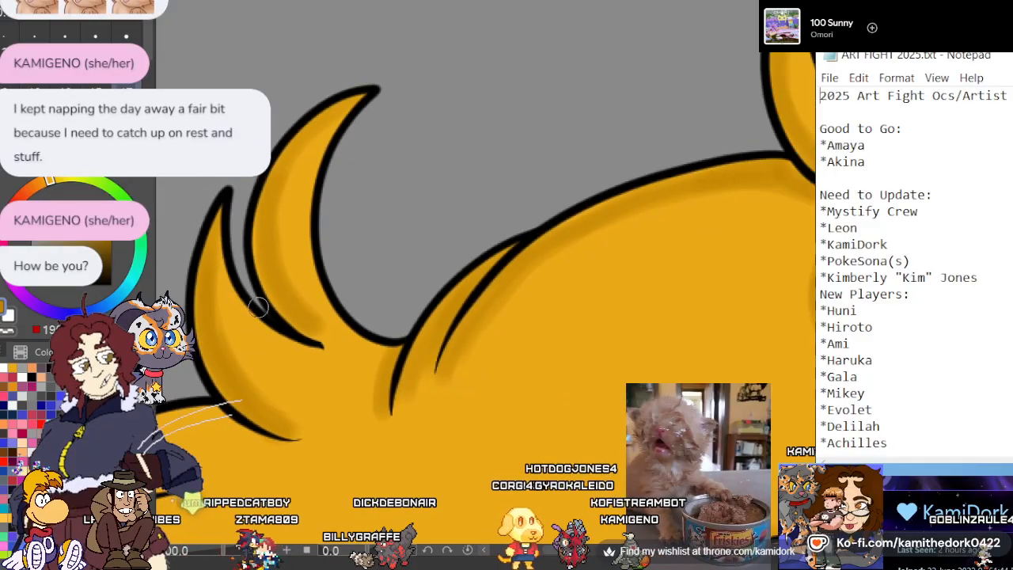
scroll(258, 202, up, 8)
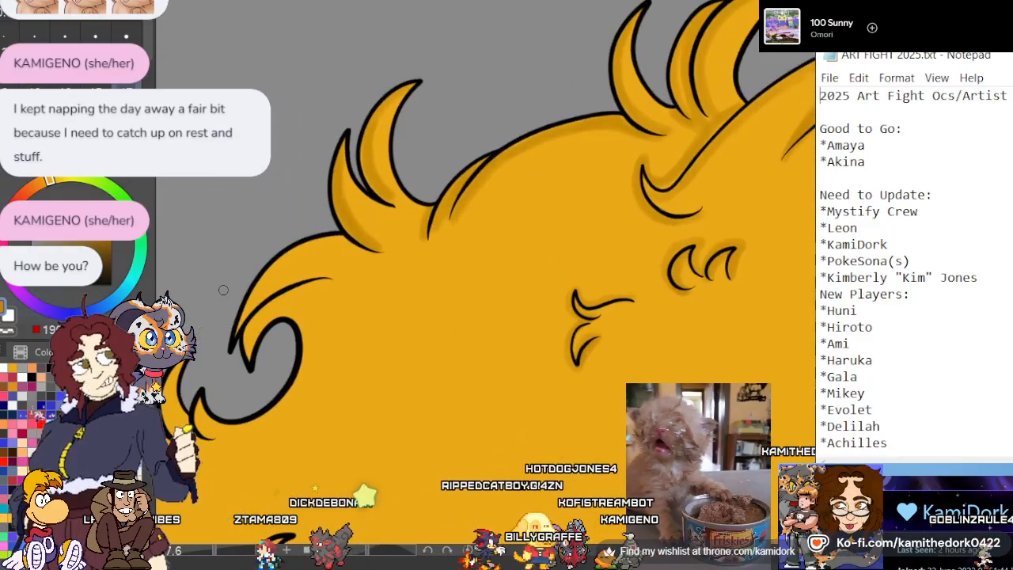
scroll(242, 320, up, 3)
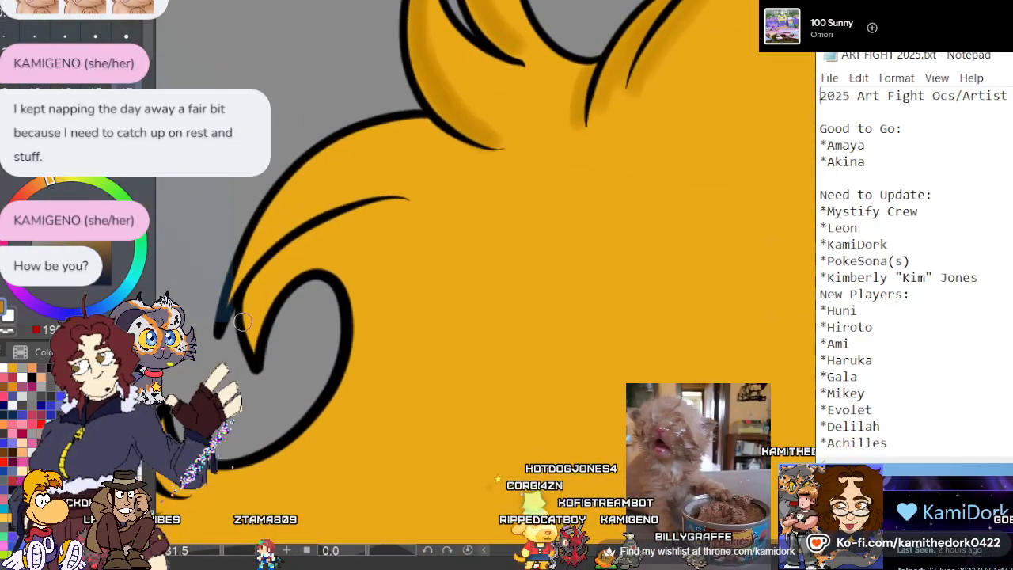
mouse_move(236, 309)
mouse_down()
mouse_move(242, 251)
mouse_move(292, 186)
mouse_move(408, 143)
mouse_move(489, 146)
mouse_up()
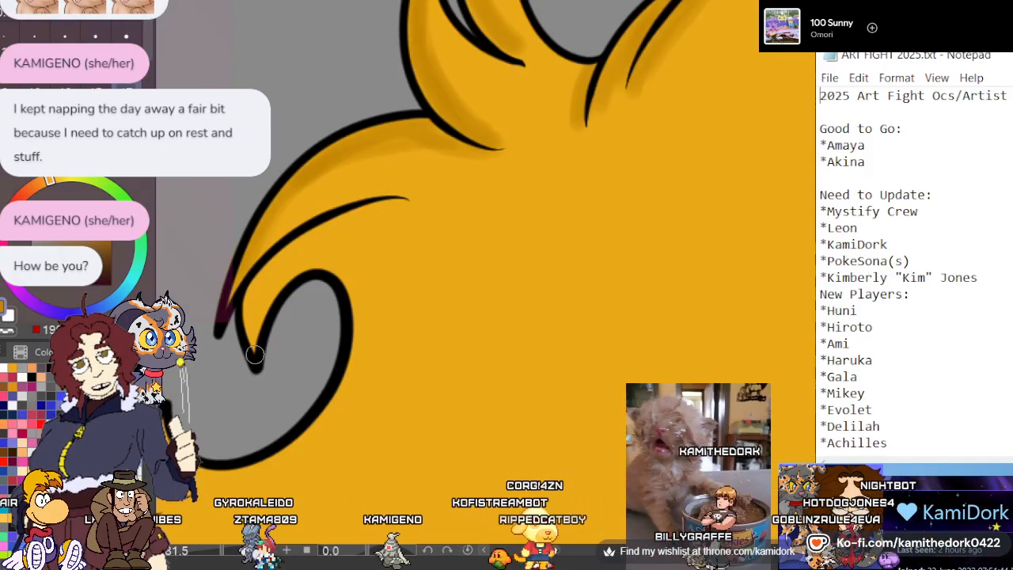
mouse_move(254, 353)
mouse_down()
mouse_move(251, 313)
mouse_move(352, 209)
mouse_up()
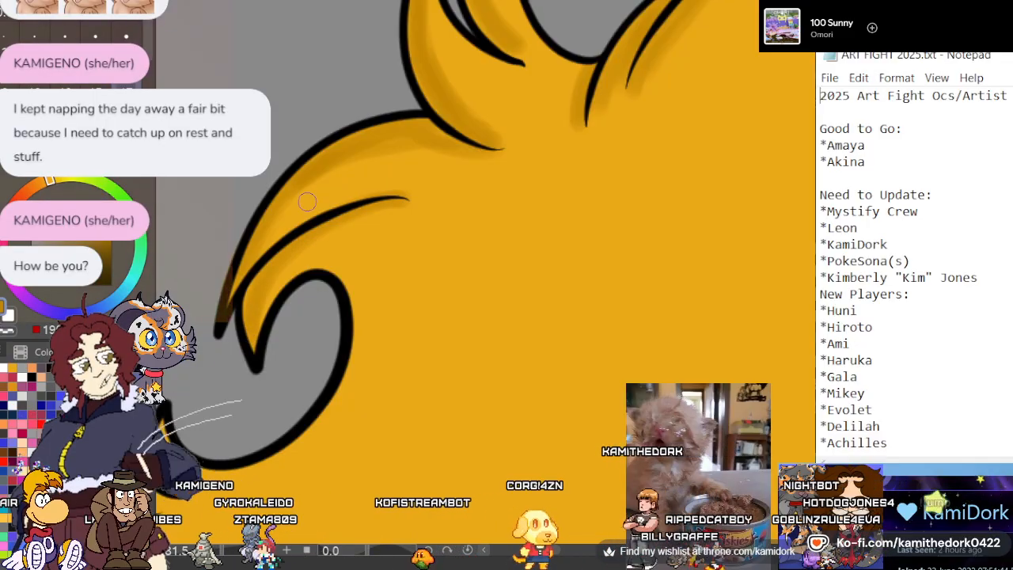
Paint dark gold shadows inside the three pointed hair tufts beside the round gap and just beneath their bases
scroll(315, 212, down, 1)
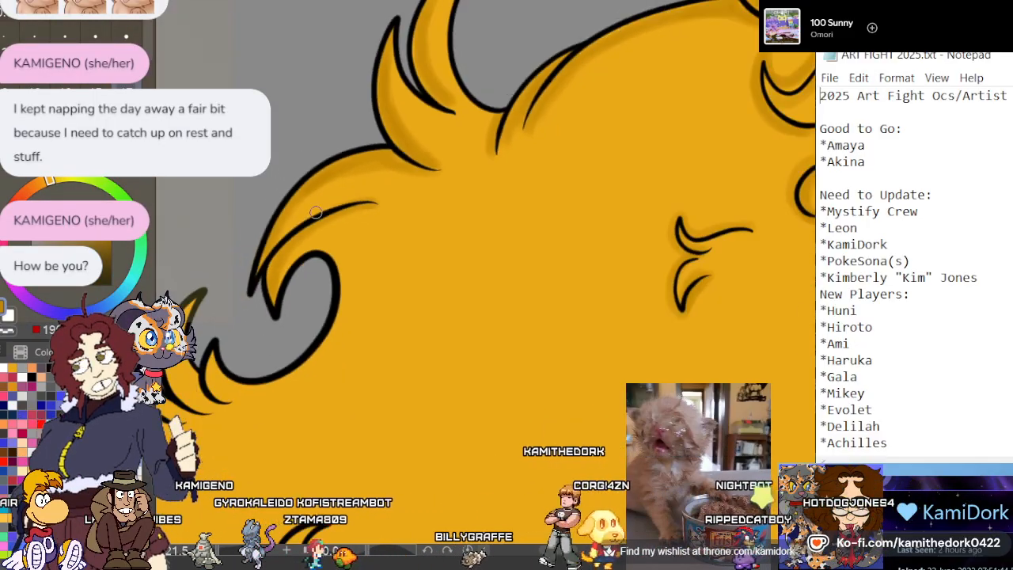
scroll(332, 113, down, 1)
scroll(246, 315, down, 1)
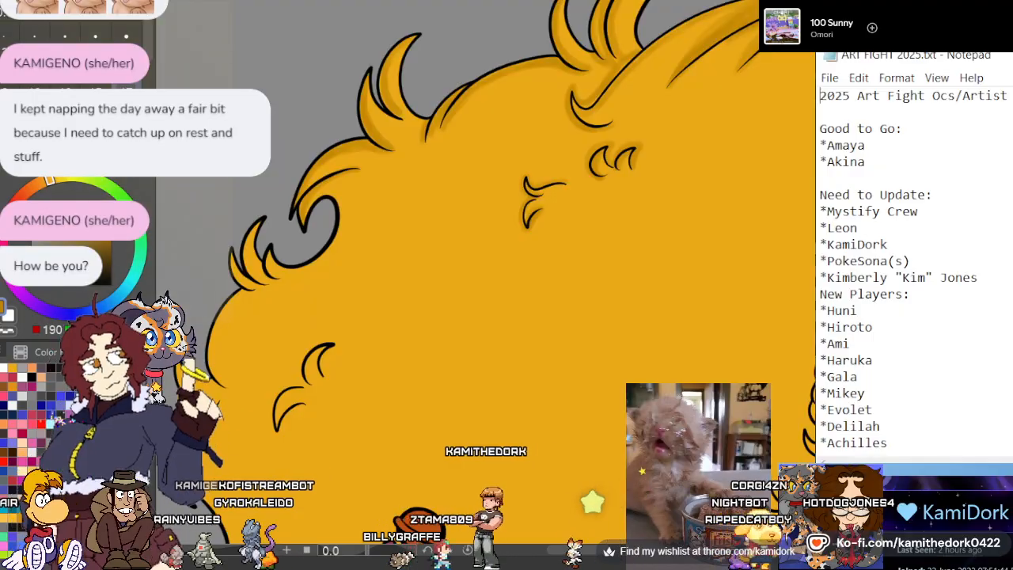
scroll(237, 259, up, 5)
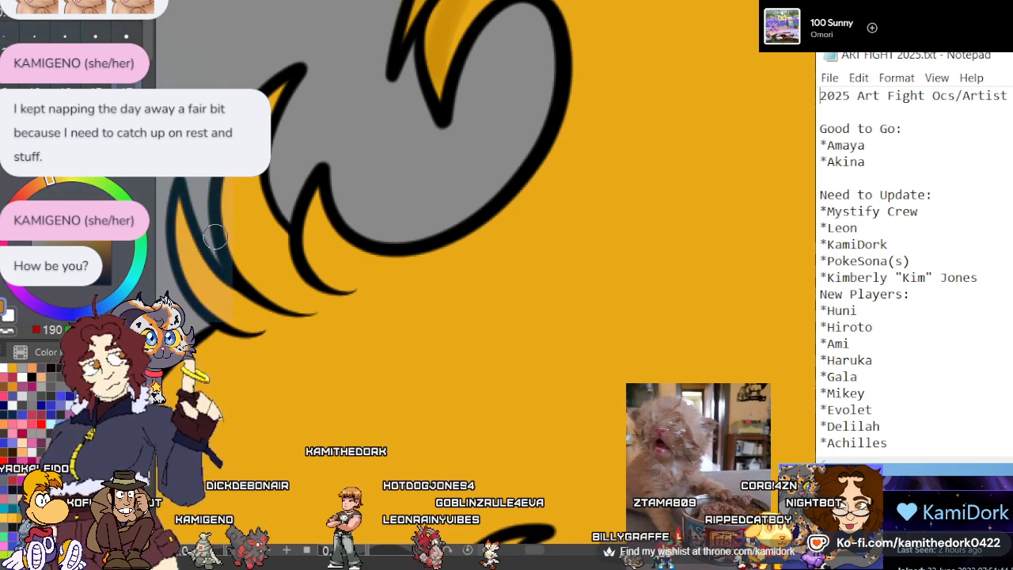
scroll(215, 237, down, 3)
scroll(289, 225, up, 2)
scroll(404, 237, down, 2)
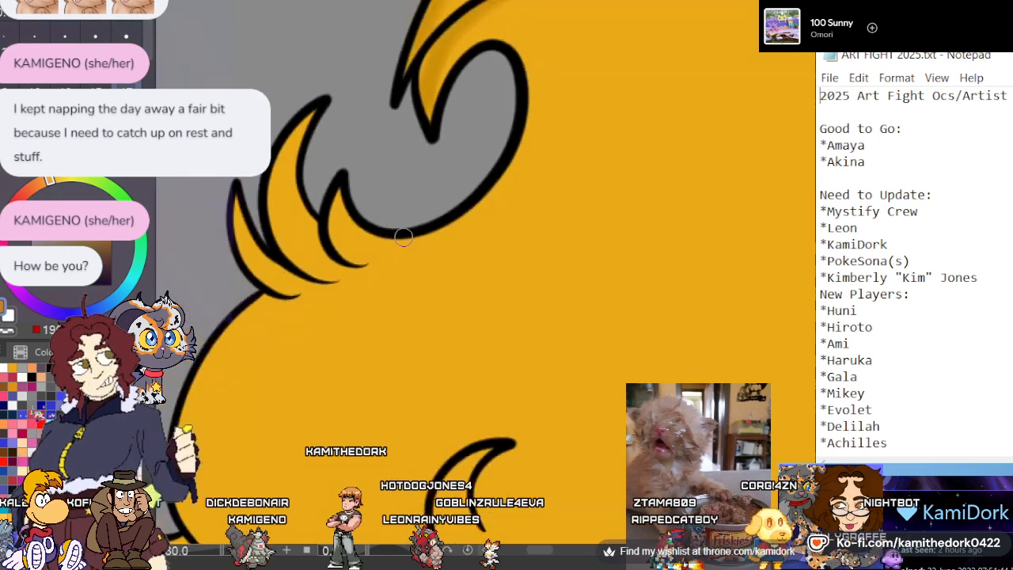
scroll(403, 237, down, 1)
scroll(245, 196, up, 1)
scroll(247, 194, down, 1)
scroll(248, 193, up, 1)
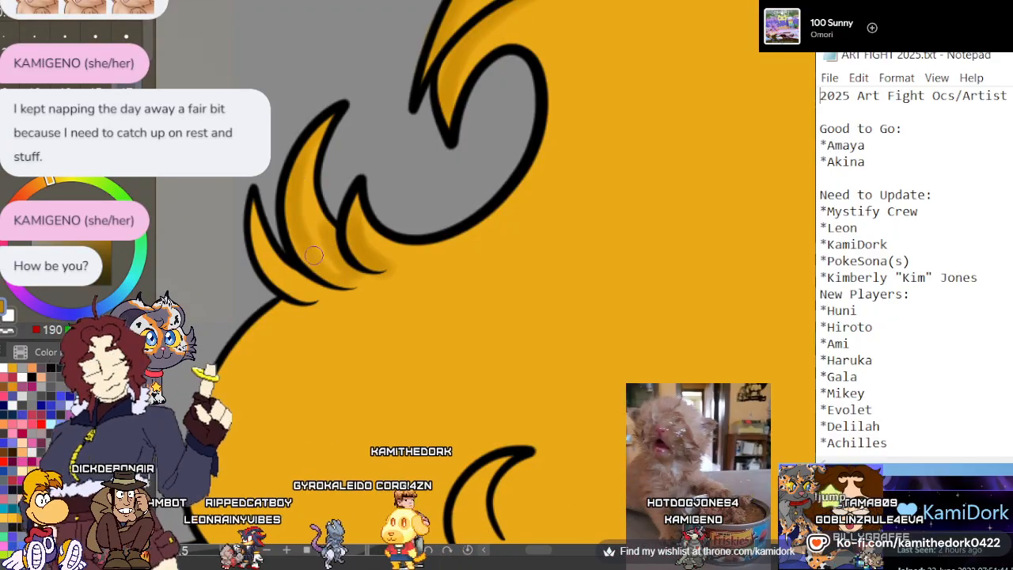
drag(252, 207, 323, 300)
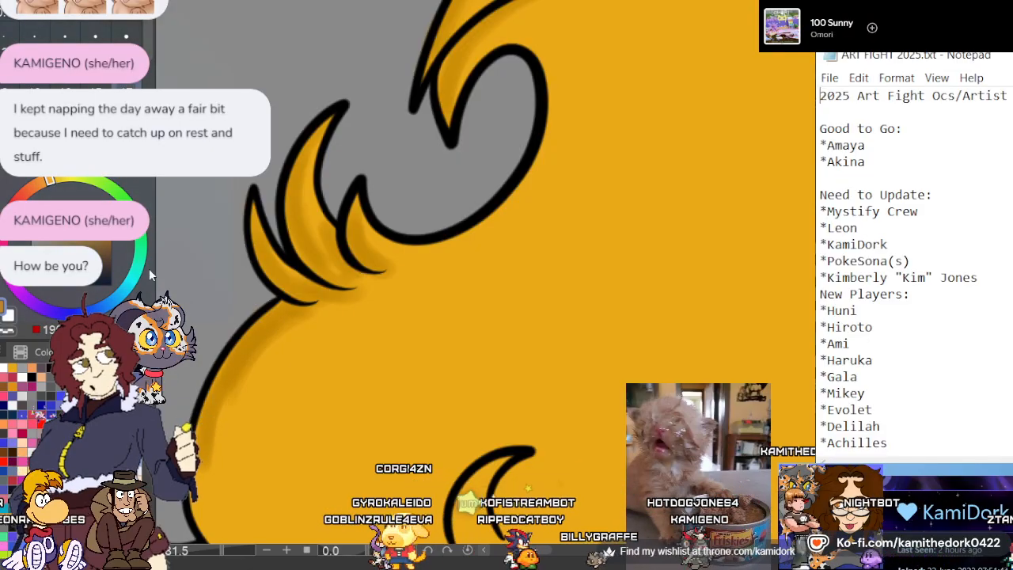
Shade along the inside of the rounded hair outline below the three tufts in dark gold, down to its tapered lower end
scroll(273, 220, down, 4)
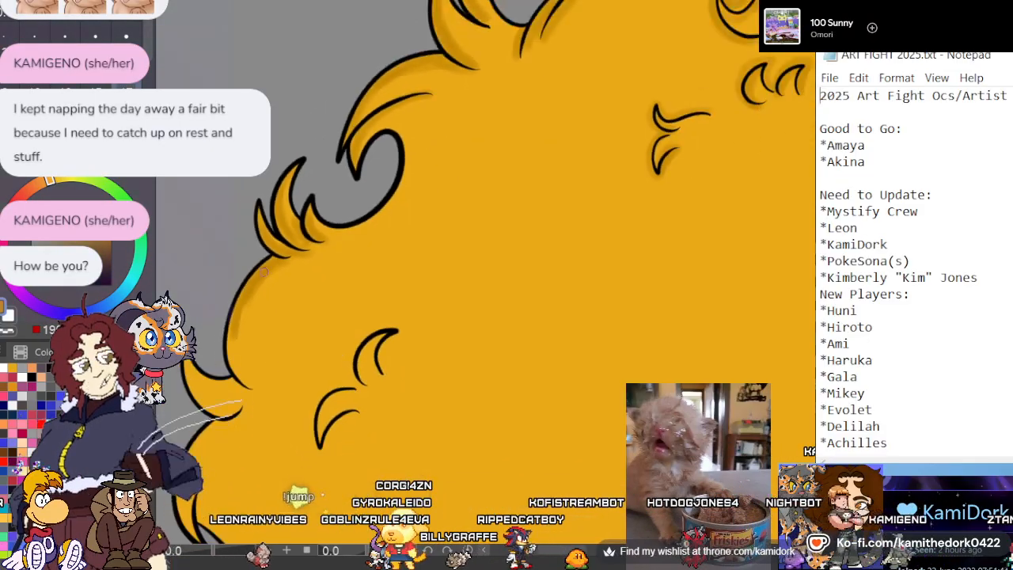
scroll(236, 360, up, 4)
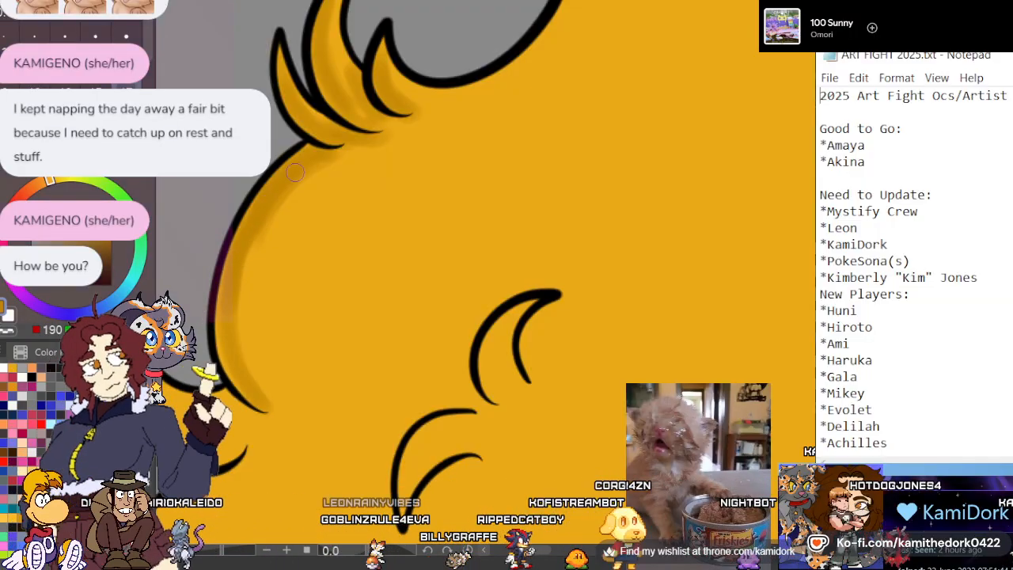
scroll(490, 226, down, 4)
scroll(513, 332, up, 4)
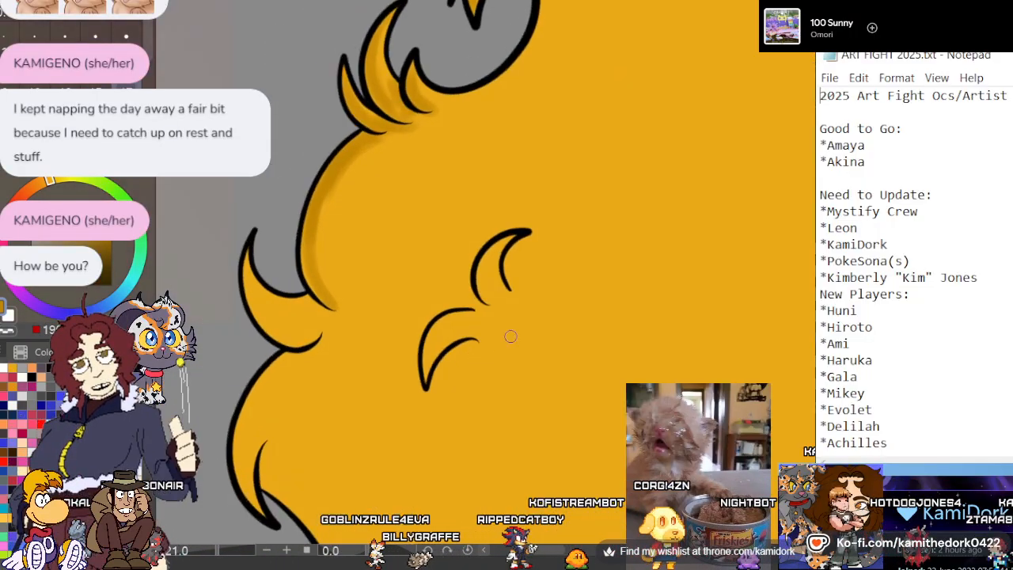
Paint a soft dark gold shadow around the two crescent-shaped curl marks inside the large hair mass
scroll(464, 218, down, 2)
scroll(407, 294, up, 1)
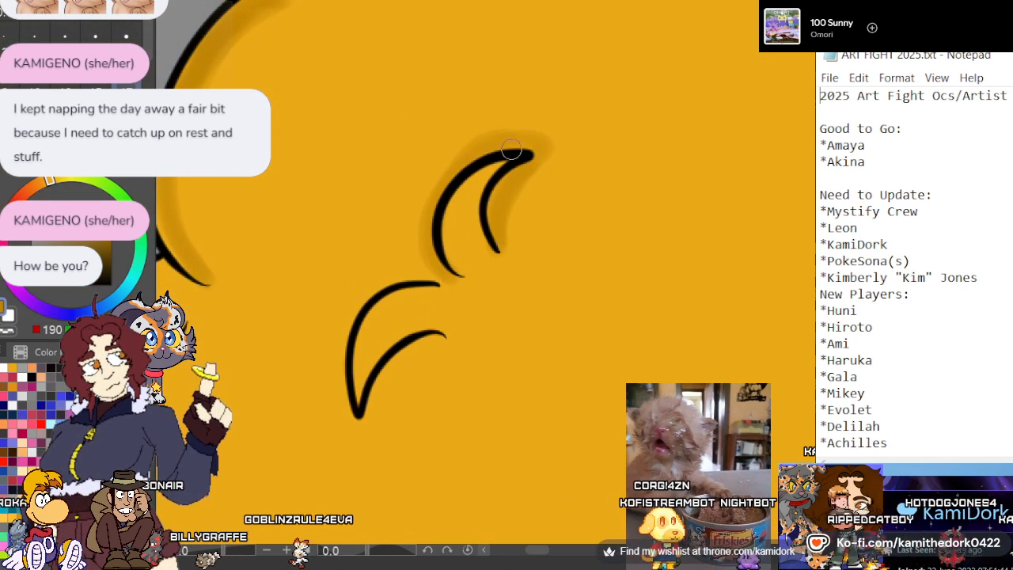
drag(511, 149, 452, 269)
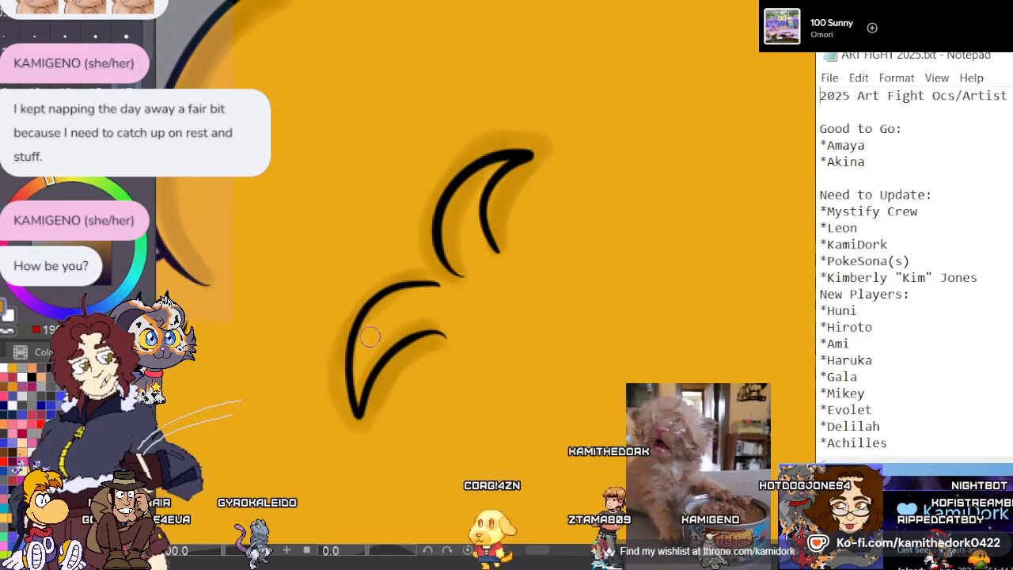
Shade the inner edges of the outward-hooking tuft in dark gold, including beneath its lower crease and the overlapping outline end
scroll(315, 320, down, 1)
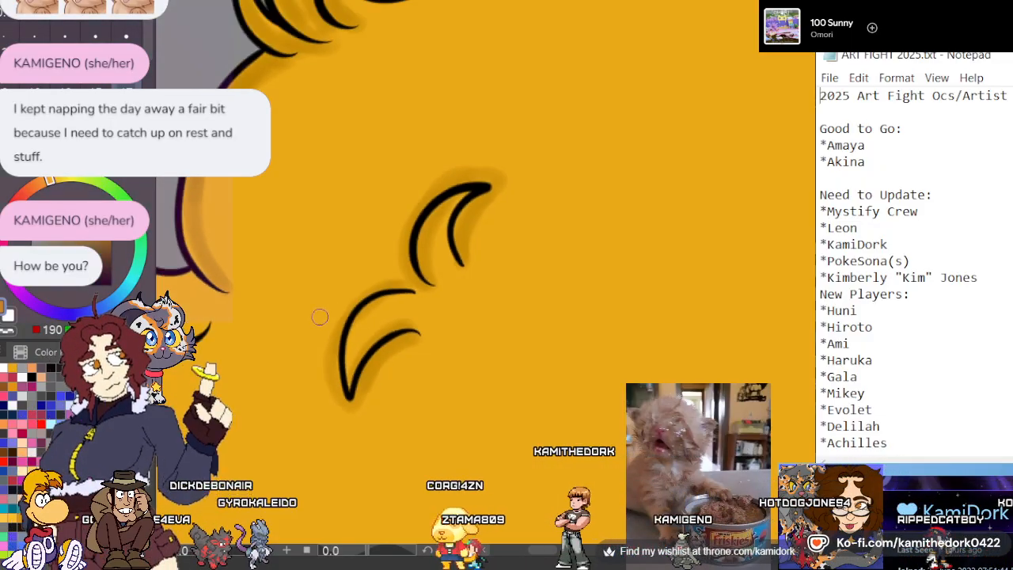
scroll(352, 181, up, 4)
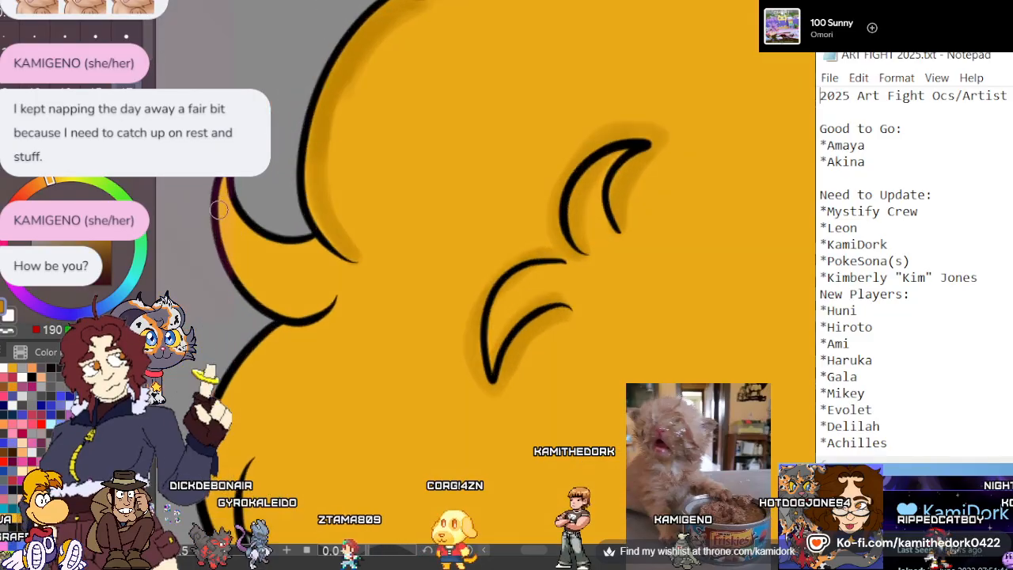
mouse_move(414, 294)
mouse_down()
mouse_move(390, 288)
mouse_move(366, 256)
mouse_up()
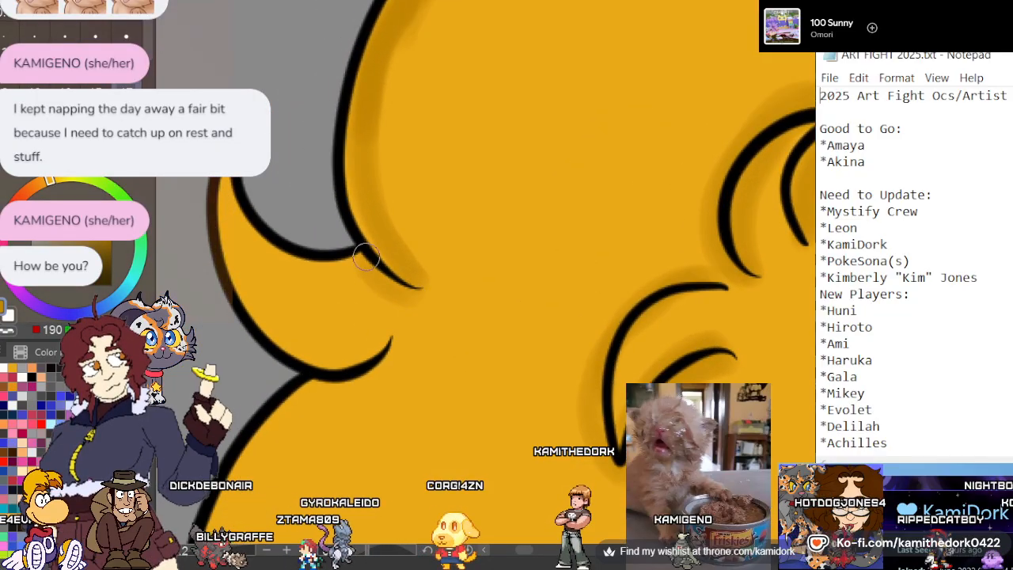
mouse_move(377, 338)
mouse_down()
mouse_move(263, 318)
mouse_move(227, 198)
mouse_move(346, 334)
mouse_up()
mouse_move(241, 244)
mouse_down()
mouse_move(261, 312)
mouse_move(363, 330)
mouse_up()
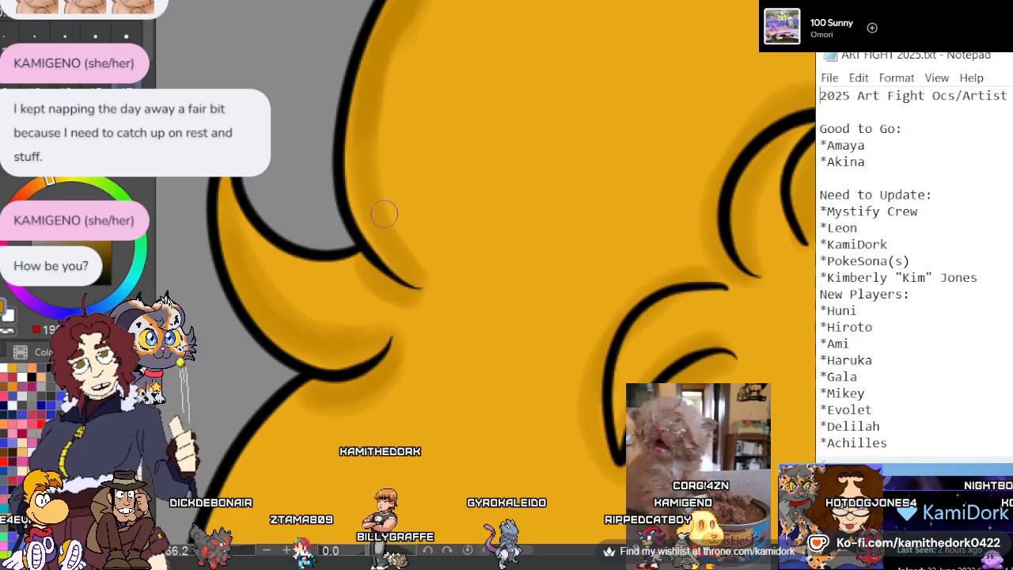
Paint dark gold shadows inside the next bulging lock, around its short inner crease and along the inward-curving outline below it
scroll(384, 214, down, 5)
scroll(405, 314, up, 1)
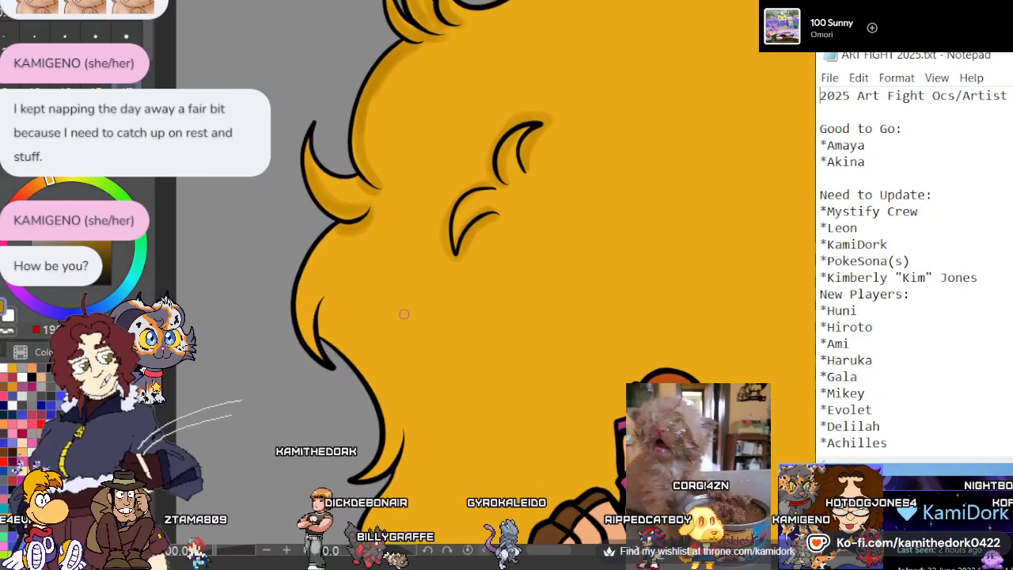
scroll(404, 309, up, 1)
scroll(400, 266, down, 1)
scroll(450, 346, up, 1)
scroll(320, 267, up, 2)
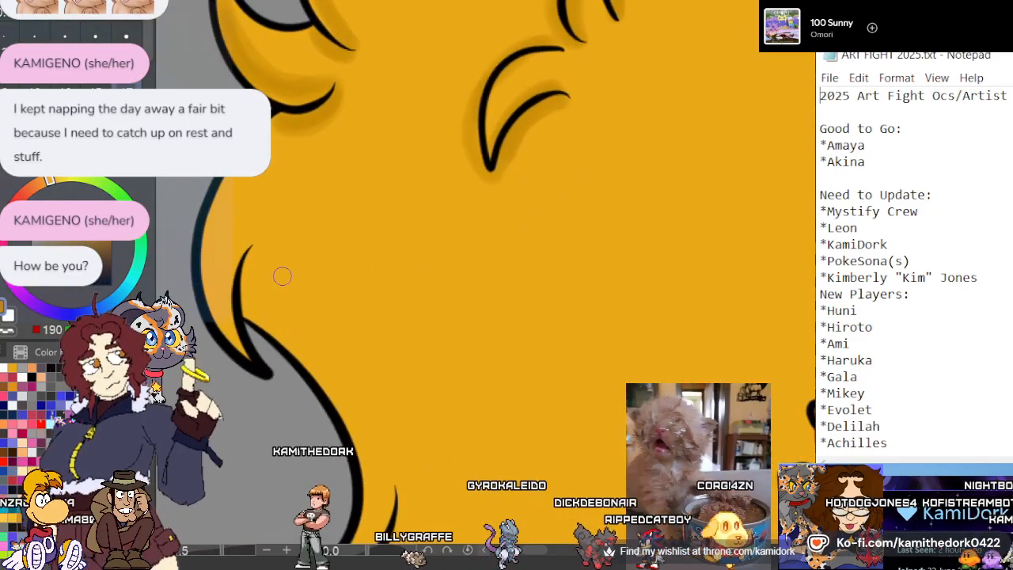
drag(221, 324, 233, 180)
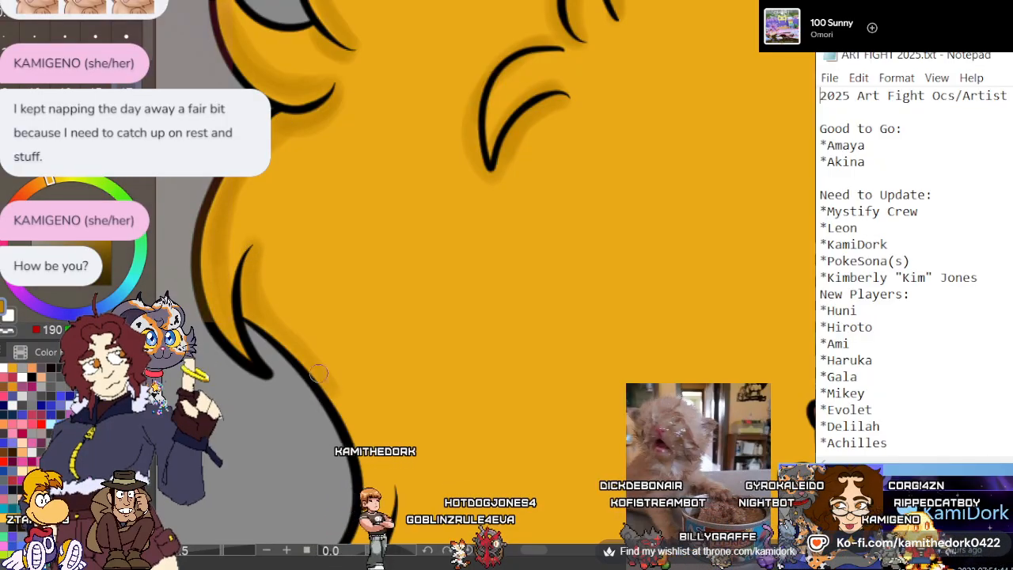
drag(273, 304, 360, 418)
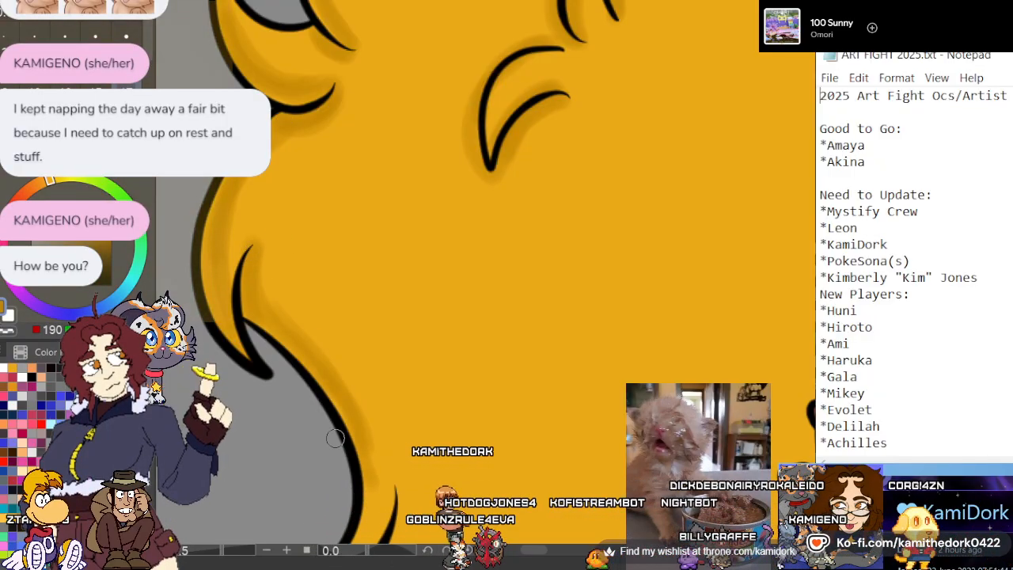
Shade the wavy hair lock beside the cheek and jaw in dark gold, along the face edge, the outer curls and the lower tips
scroll(324, 238, down, 8)
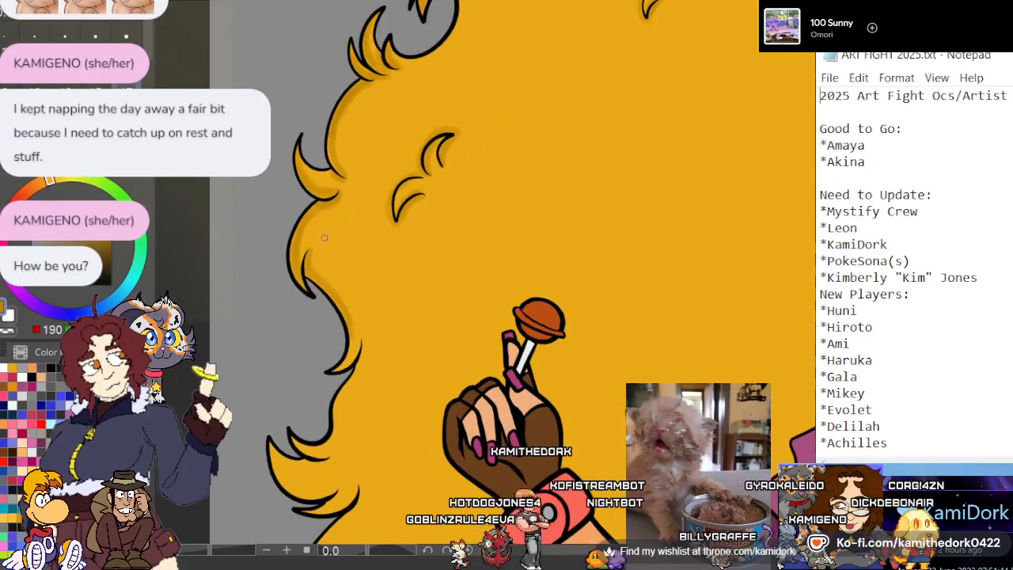
scroll(692, 235, up, 7)
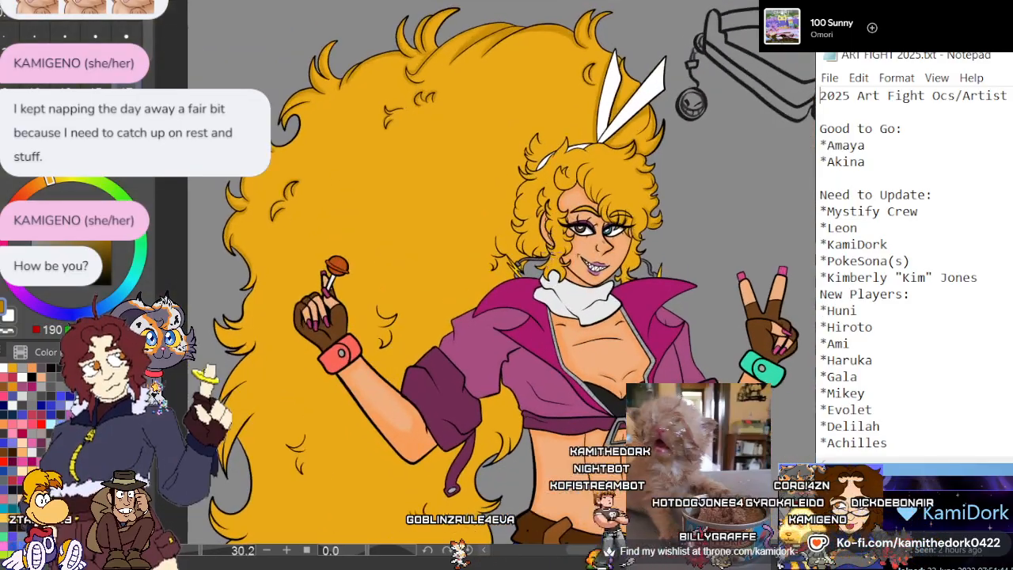
scroll(680, 237, down, 4)
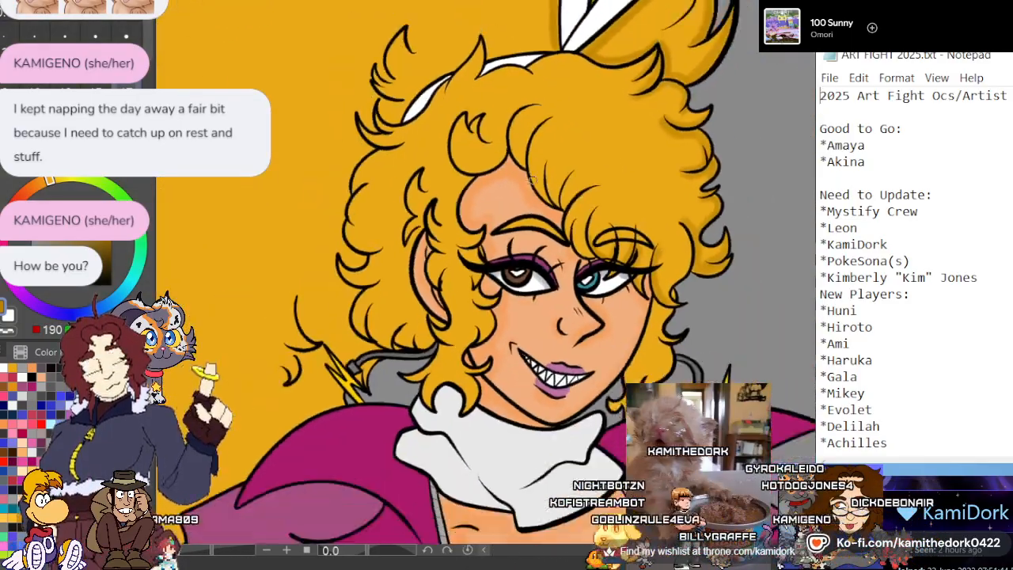
scroll(643, 353, up, 6)
scroll(643, 354, up, 1)
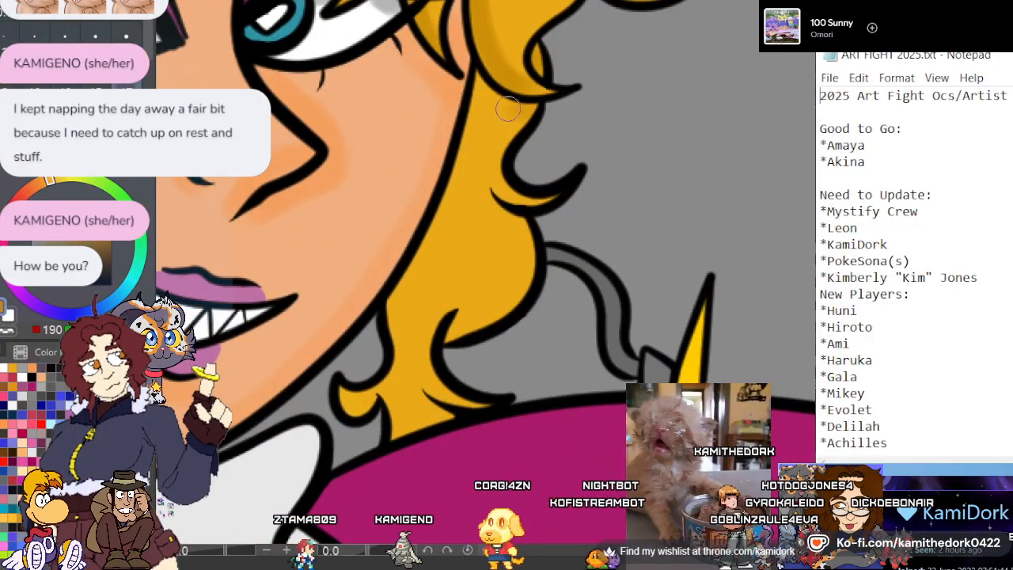
drag(478, 103, 458, 183)
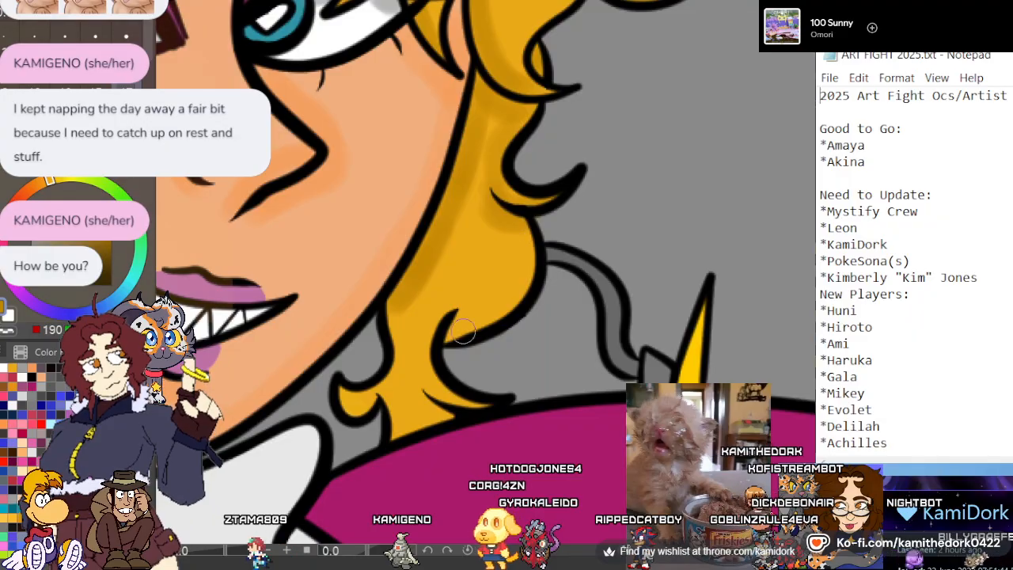
mouse_move(455, 335)
mouse_down()
mouse_move(520, 282)
mouse_move(523, 227)
mouse_up()
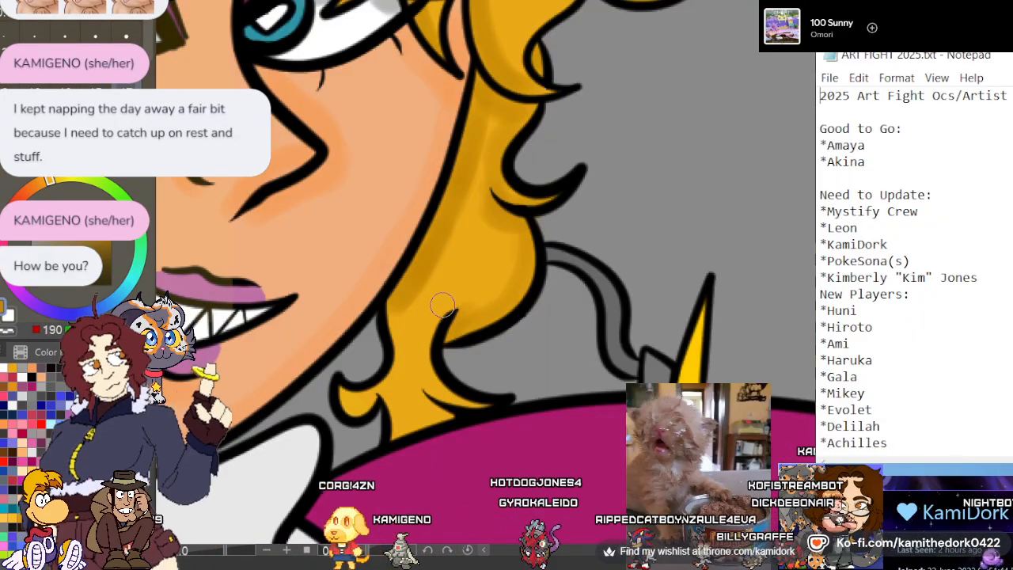
mouse_move(445, 304)
mouse_down()
mouse_move(424, 364)
mouse_move(462, 390)
mouse_up()
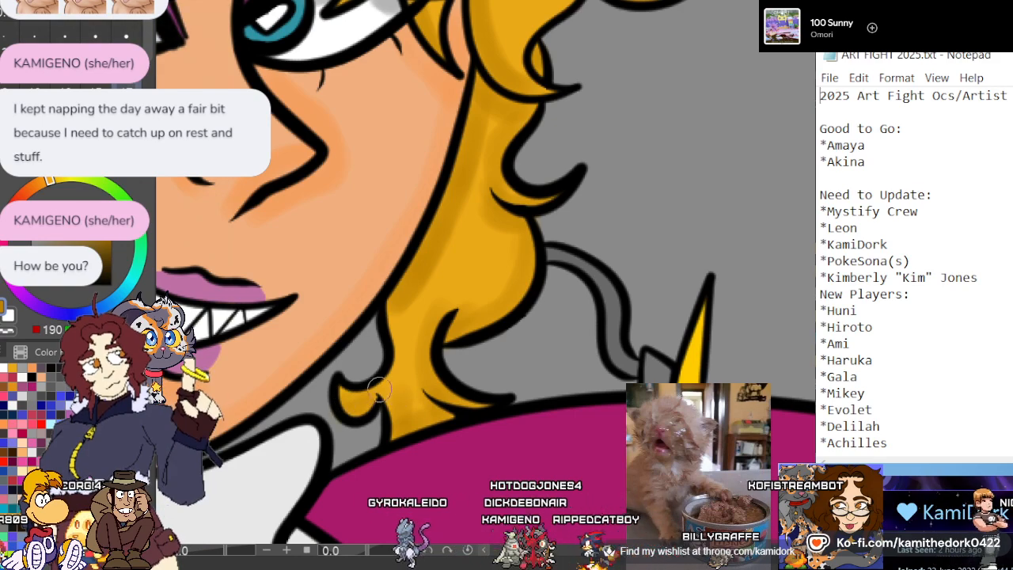
drag(405, 370, 402, 299)
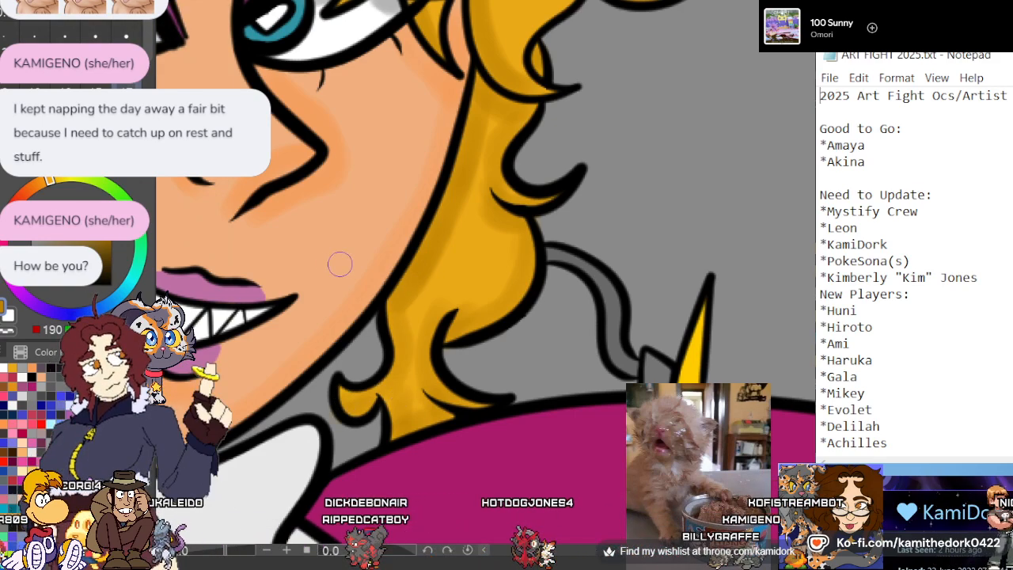
Paint dark gold shadows along the curved fringe strands above the teal eye and the shorter strands toward the forehead
scroll(415, 247, down, 1)
scroll(526, 175, down, 1)
scroll(526, 176, down, 2)
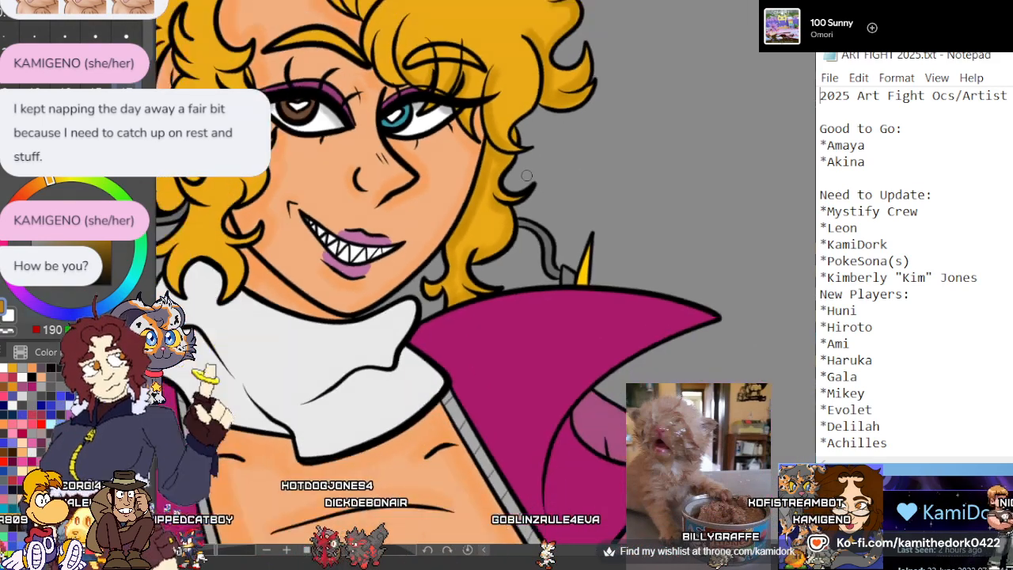
scroll(461, 30, up, 3)
scroll(461, 30, up, 1)
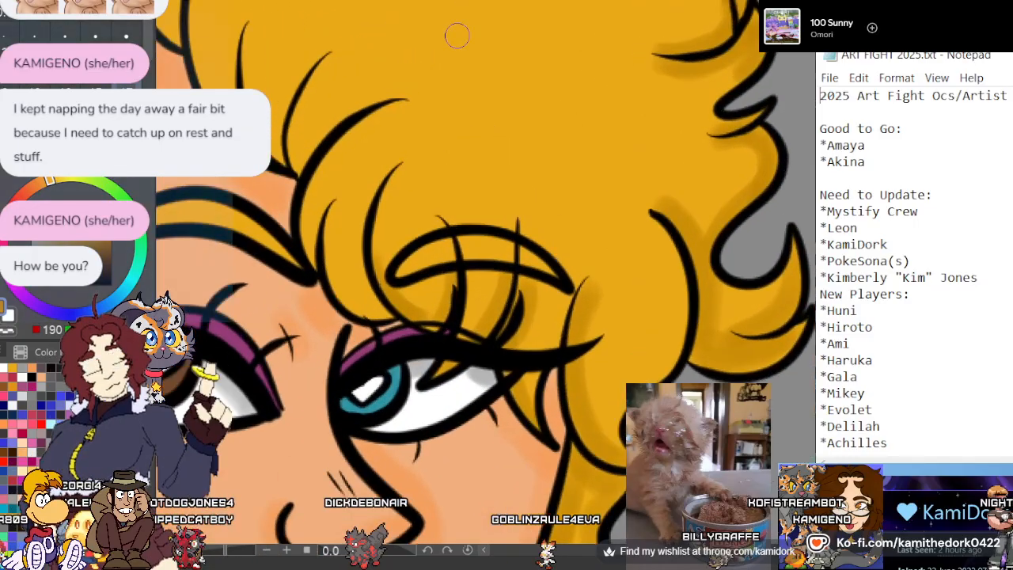
mouse_move(380, 306)
mouse_down()
mouse_move(359, 211)
mouse_move(388, 167)
mouse_up()
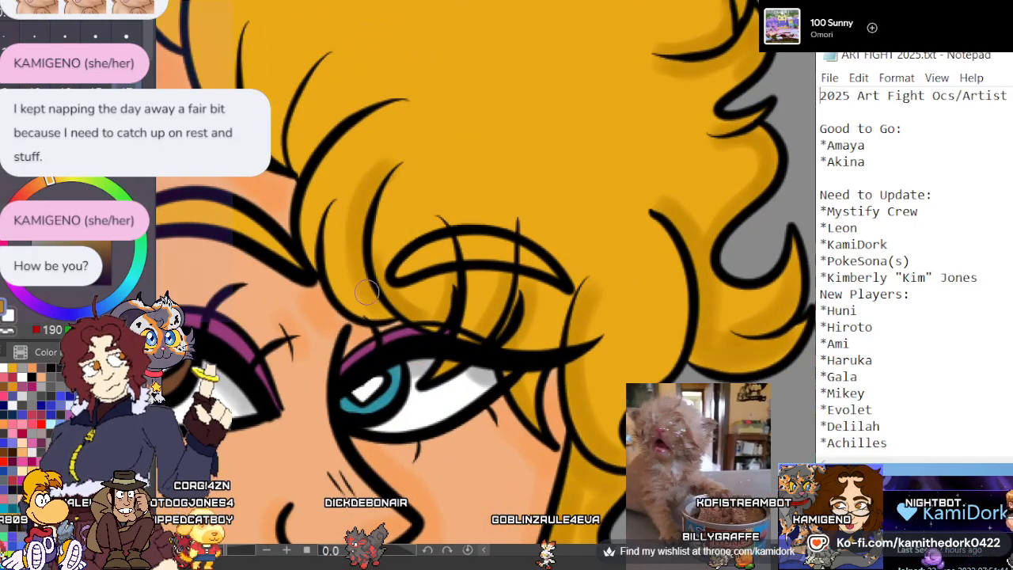
mouse_move(341, 286)
mouse_down()
mouse_move(338, 204)
mouse_move(354, 283)
mouse_move(296, 168)
mouse_move(321, 250)
mouse_move(321, 202)
mouse_move(318, 261)
mouse_move(322, 177)
mouse_move(397, 100)
mouse_up()
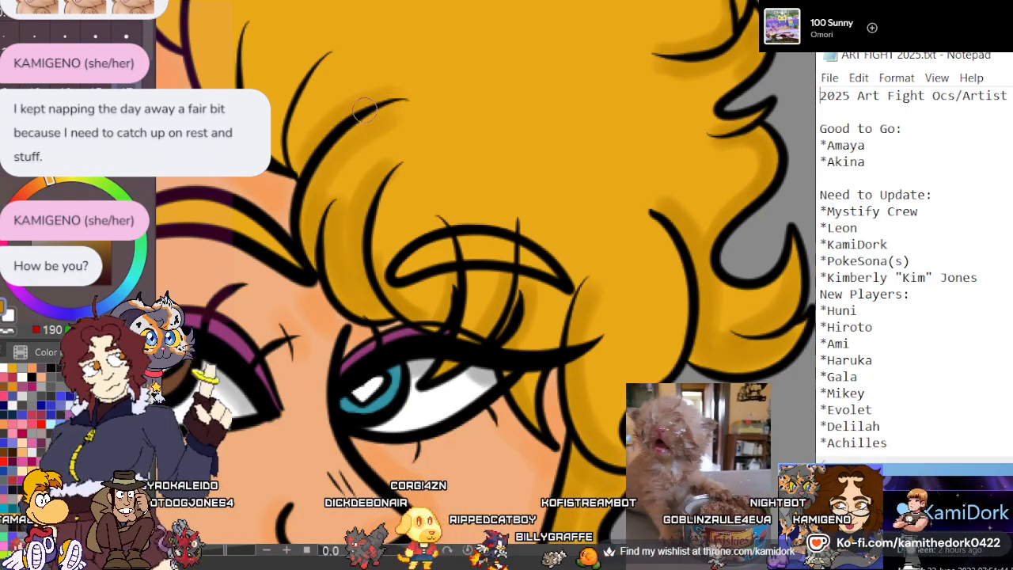
drag(326, 65, 277, 148)
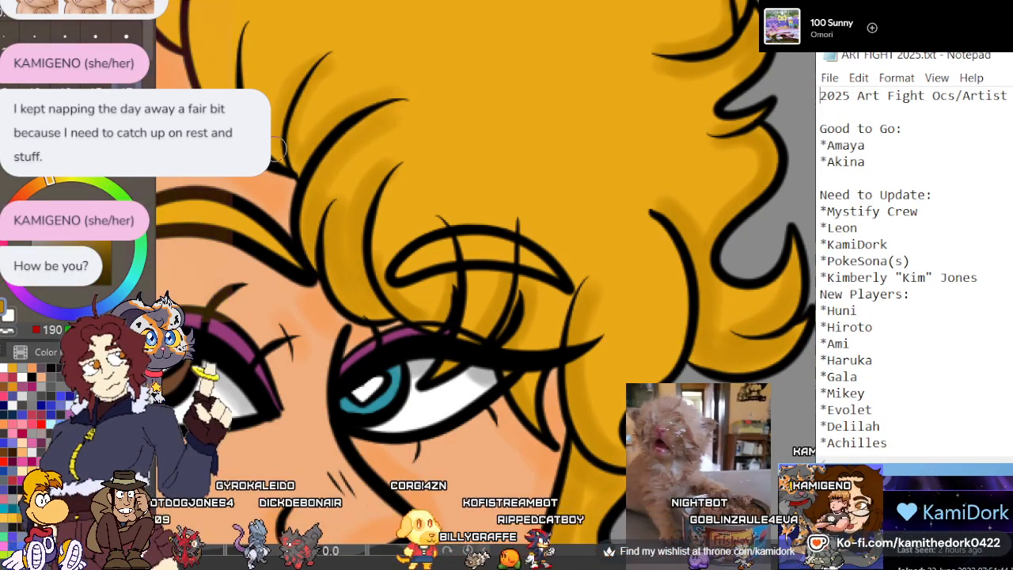
drag(253, 22, 244, 65)
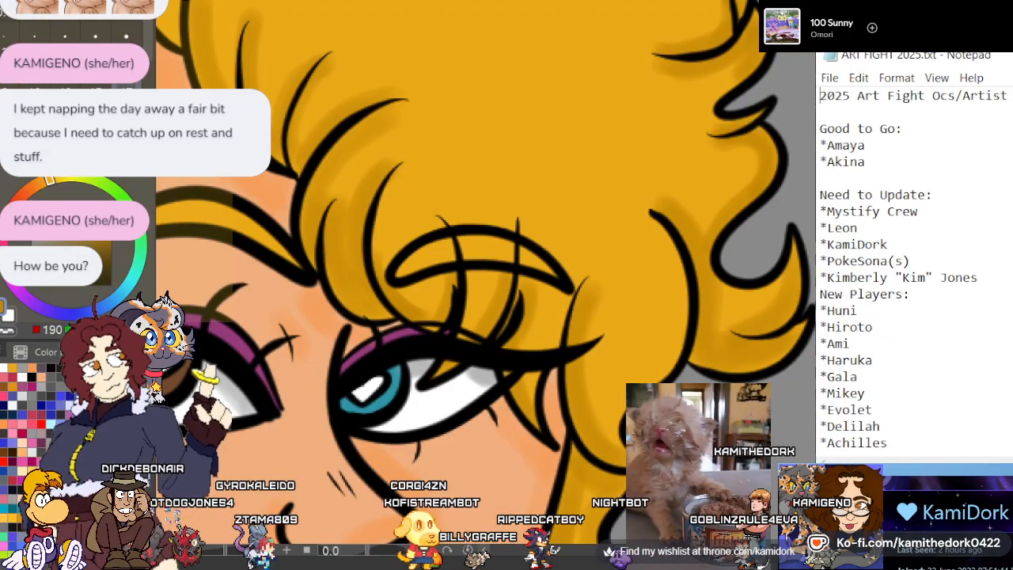
Shade the large rounded fringe outlines above the forehead and the small pointed strands in the neighbouring curl in dark gold
scroll(336, 364, down, 4)
scroll(271, 317, up, 3)
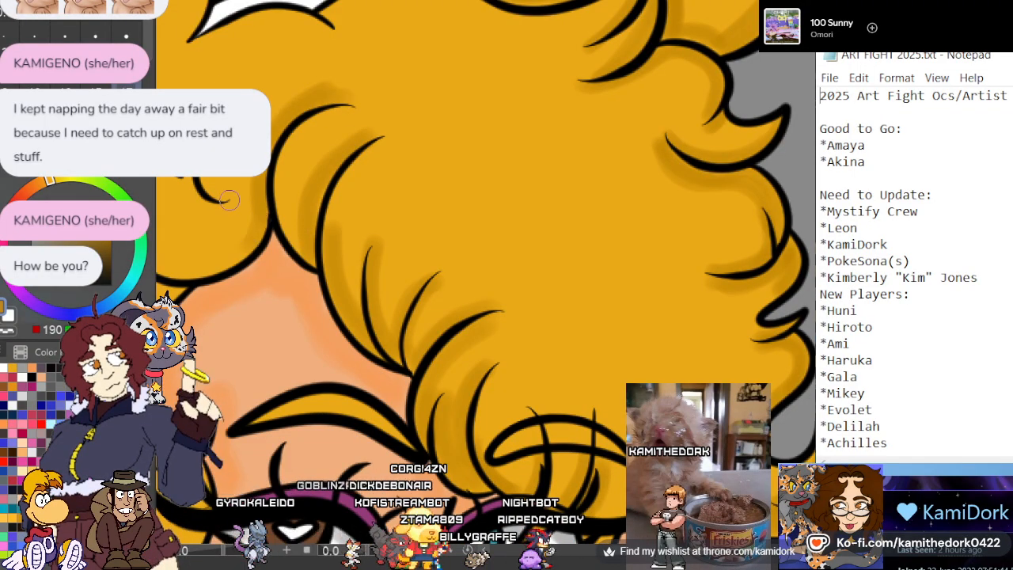
scroll(304, 197, down, 3)
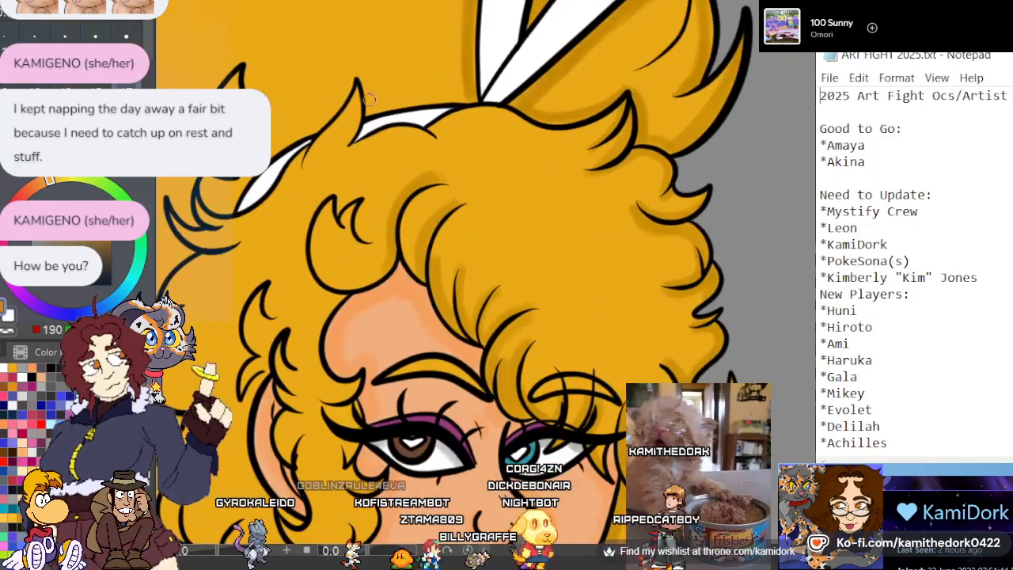
Shade the inner side of the curved strand inside the large hair tuft beside the white ribbon in dark gold
scroll(480, 54, up, 3)
scroll(479, 55, up, 2)
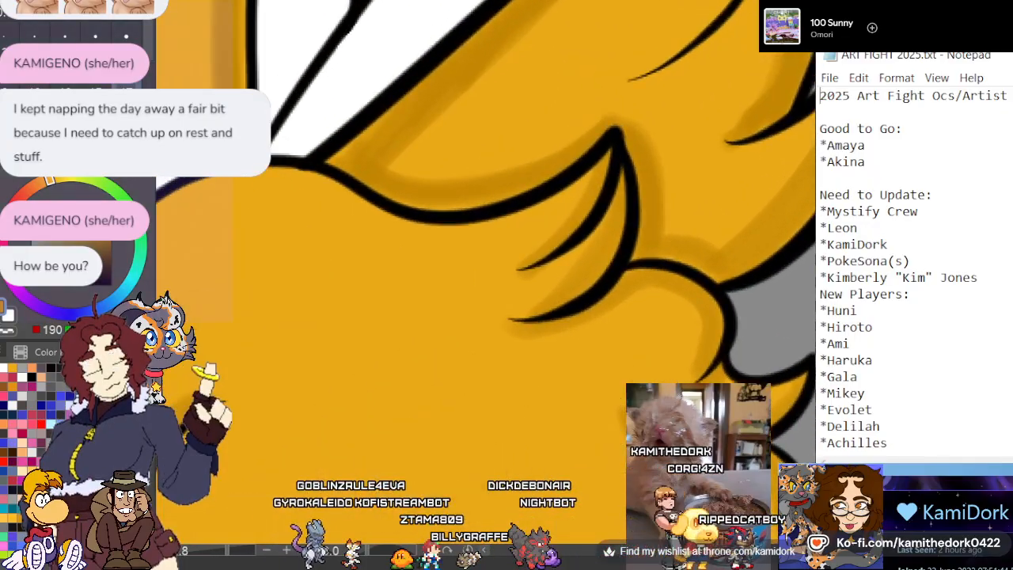
scroll(688, 119, down, 2)
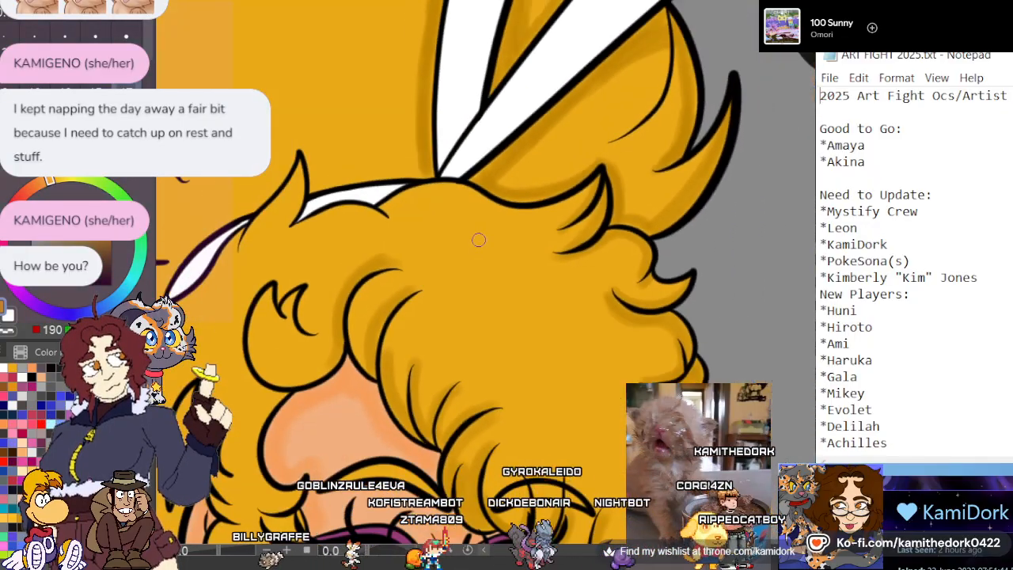
scroll(479, 236, down, 2)
scroll(637, 119, up, 2)
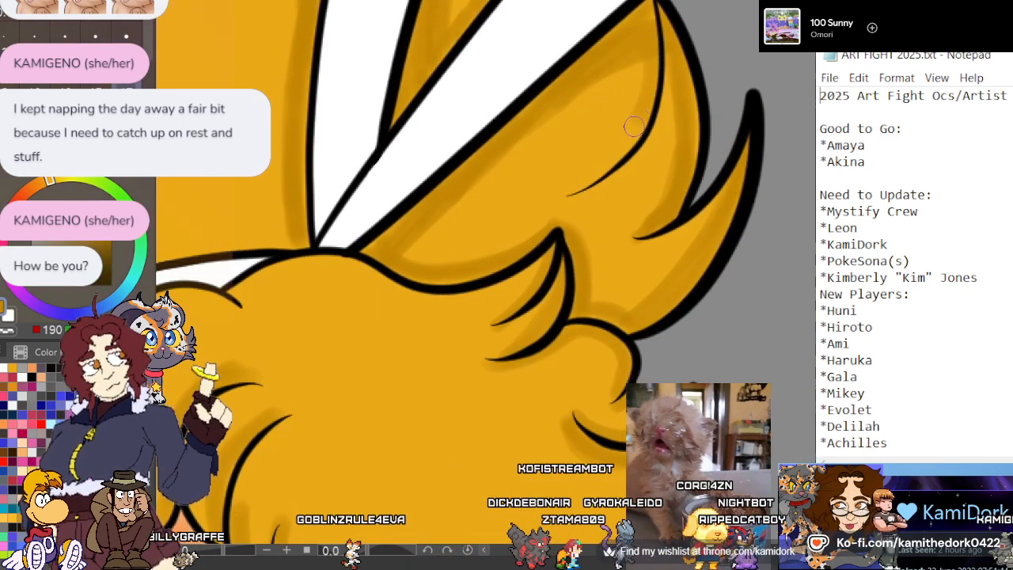
drag(567, 192, 650, 79)
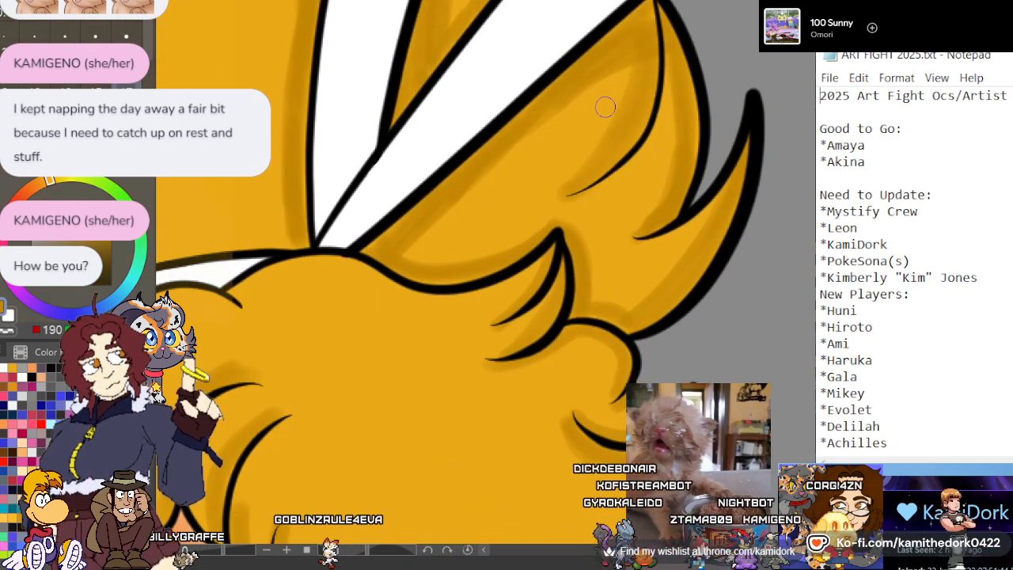
Paint dark gold shadows around the hooked curl above the forehead and along the inside of its rounded outline
scroll(605, 107, down, 4)
scroll(416, 247, up, 4)
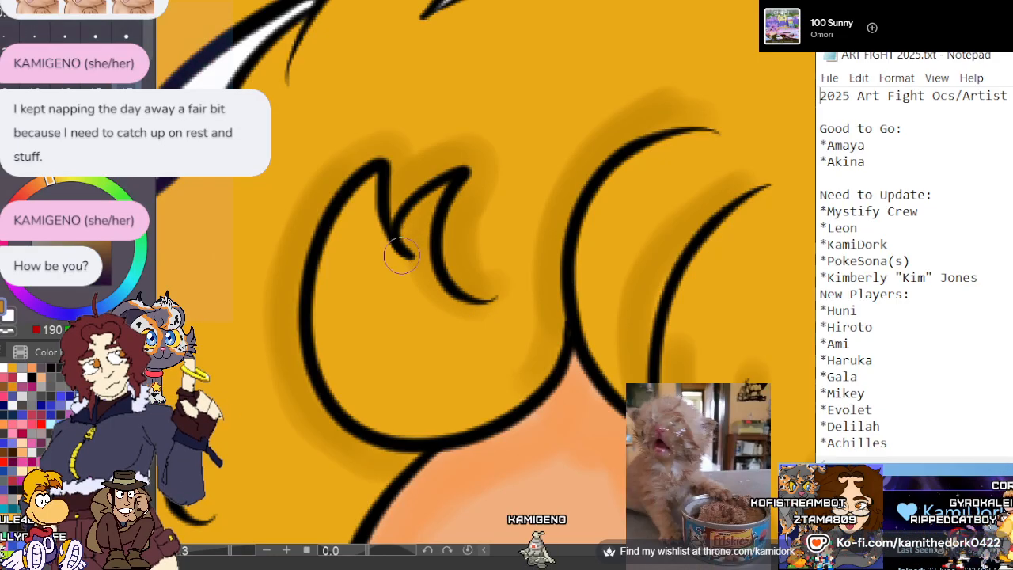
mouse_move(542, 358)
mouse_down()
mouse_move(453, 420)
mouse_move(316, 364)
mouse_move(328, 261)
mouse_up()
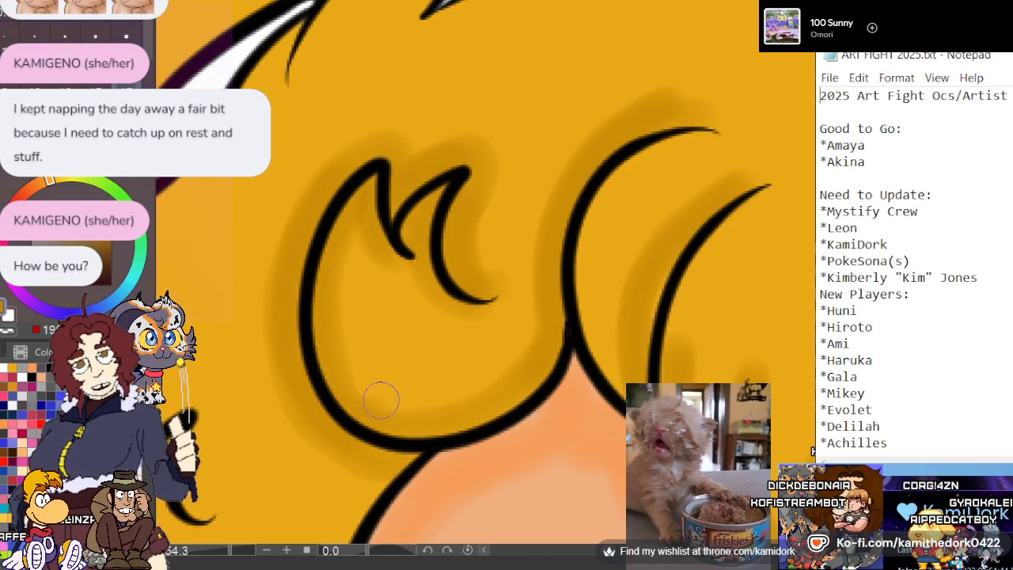
scroll(380, 401, down, 3)
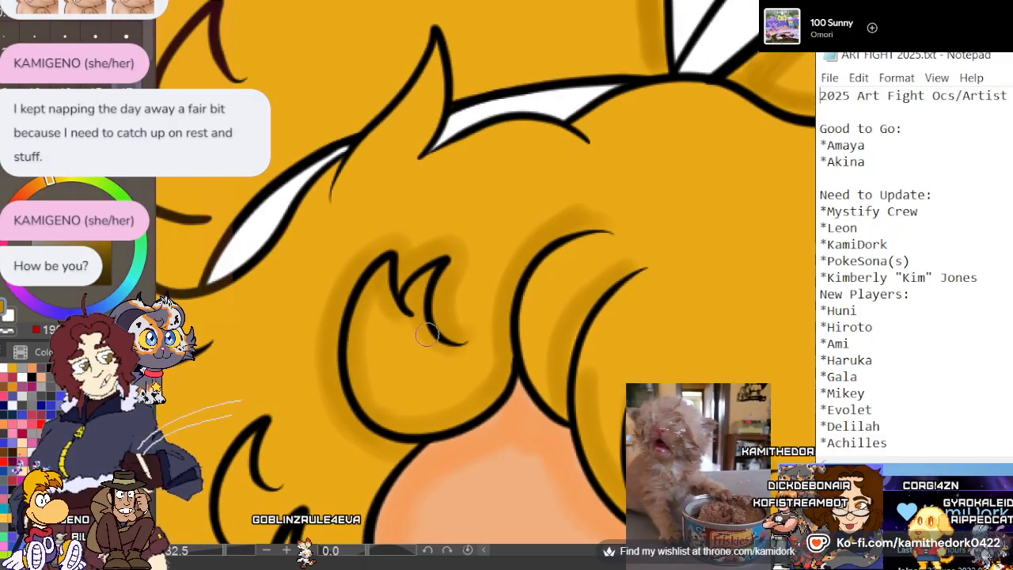
Shade the rounded crown of hair directly beneath the base of the white ribbon in dark gold
scroll(461, 95, down, 2)
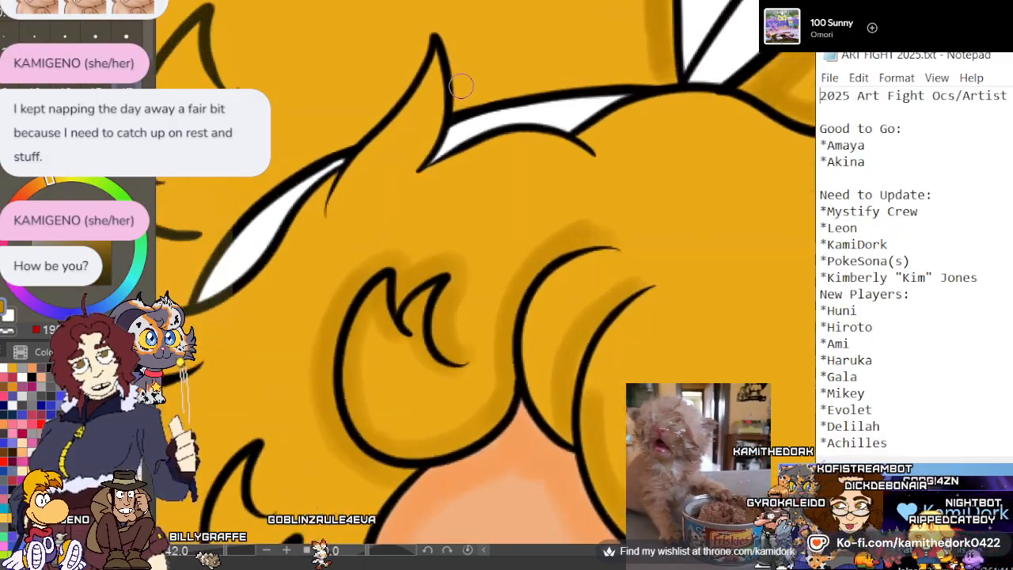
scroll(449, 50, up, 4)
scroll(291, 242, down, 4)
scroll(545, 252, up, 2)
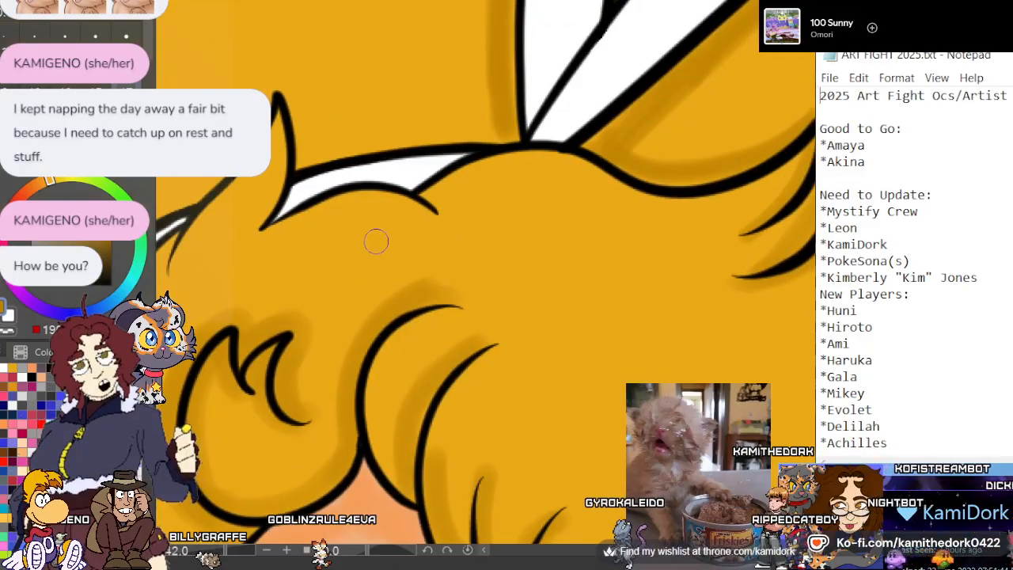
scroll(419, 231, down, 4)
scroll(489, 217, up, 2)
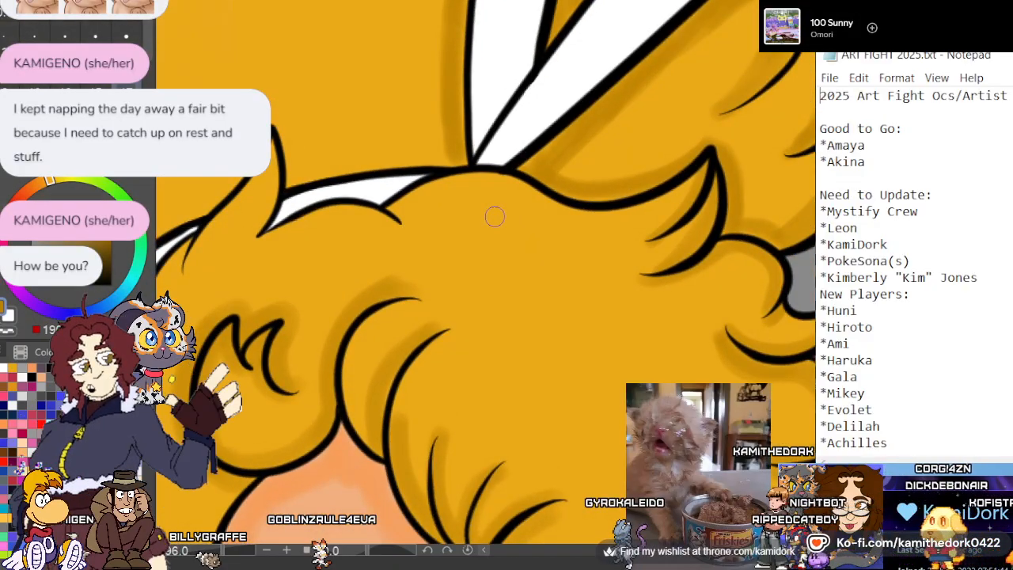
scroll(495, 213, down, 2)
scroll(518, 205, up, 4)
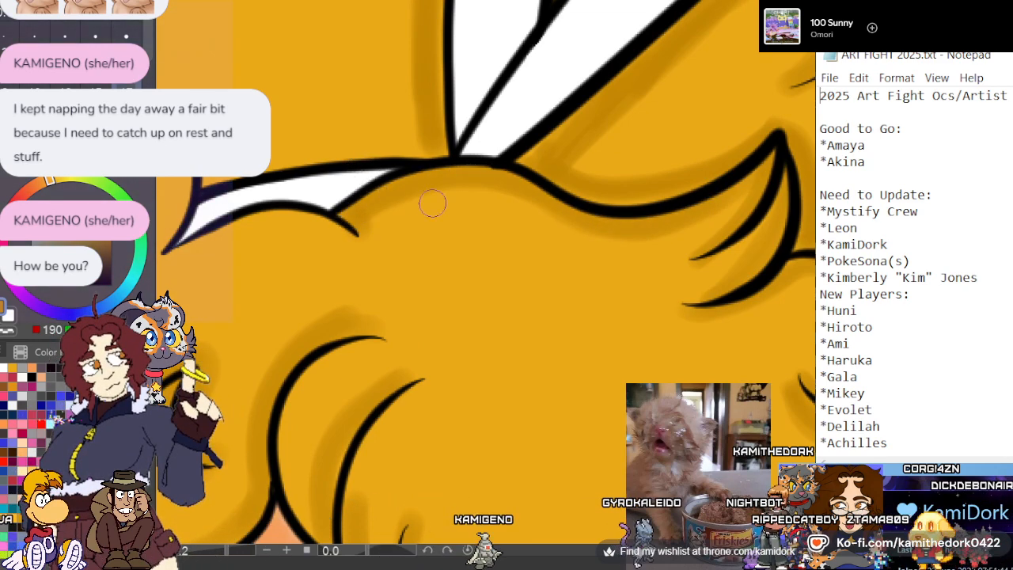
Paint dark gold shadows along both edges of the white headband and inside and around the pointed tuft overlapping it
scroll(432, 204, down, 3)
scroll(316, 206, up, 5)
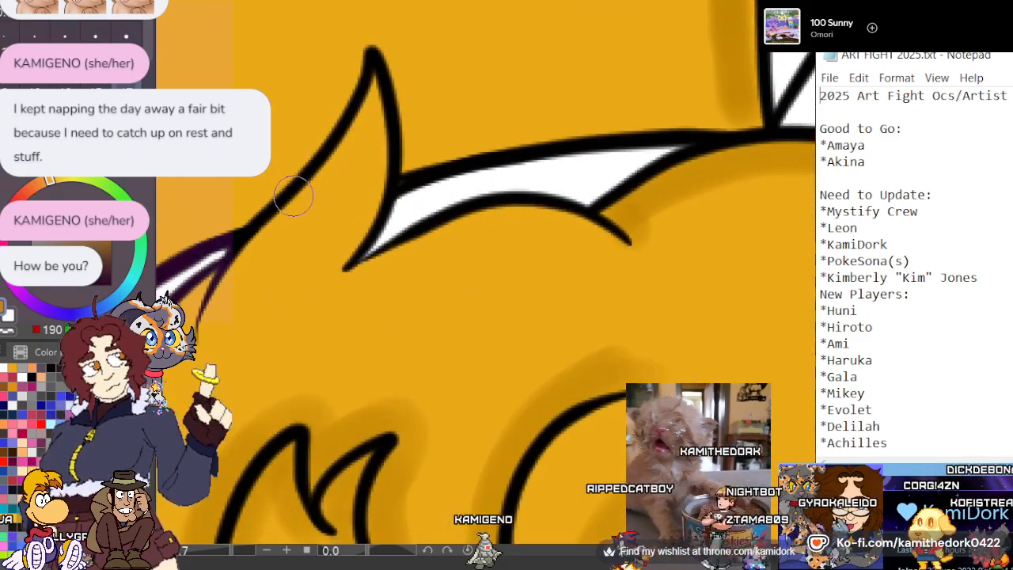
scroll(294, 190, up, 1)
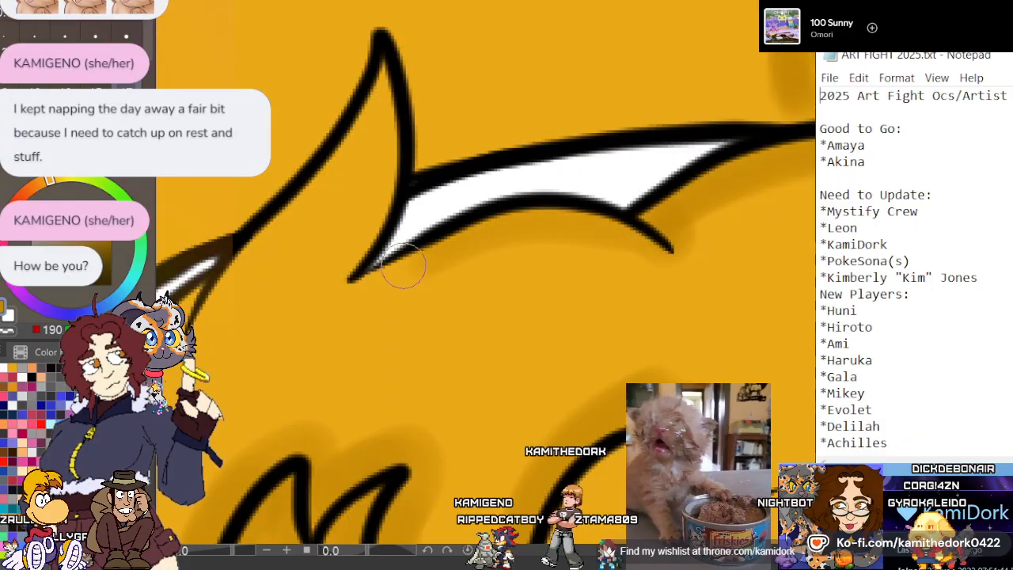
drag(344, 252, 382, 96)
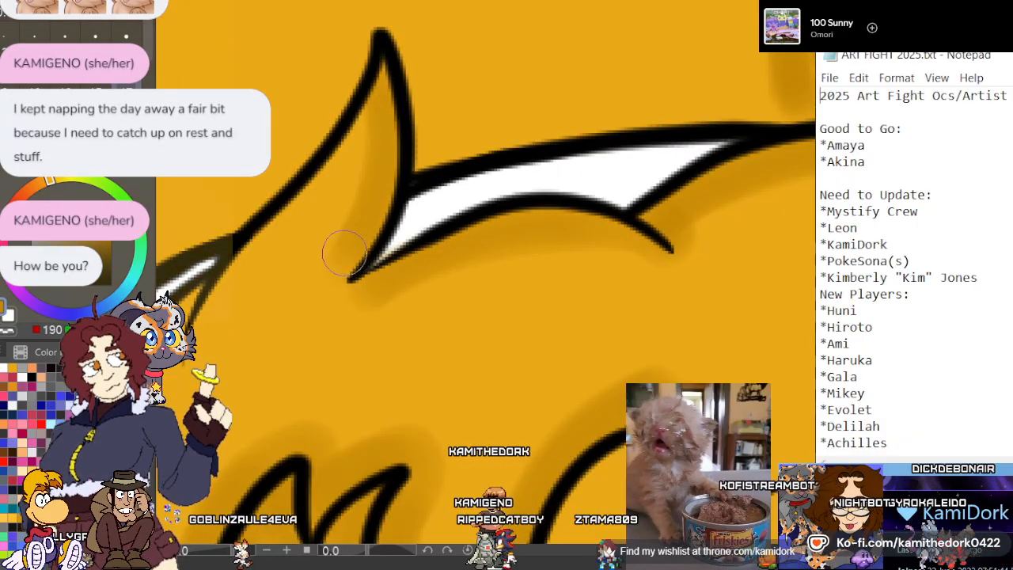
scroll(348, 196, down, 4)
scroll(420, 101, up, 3)
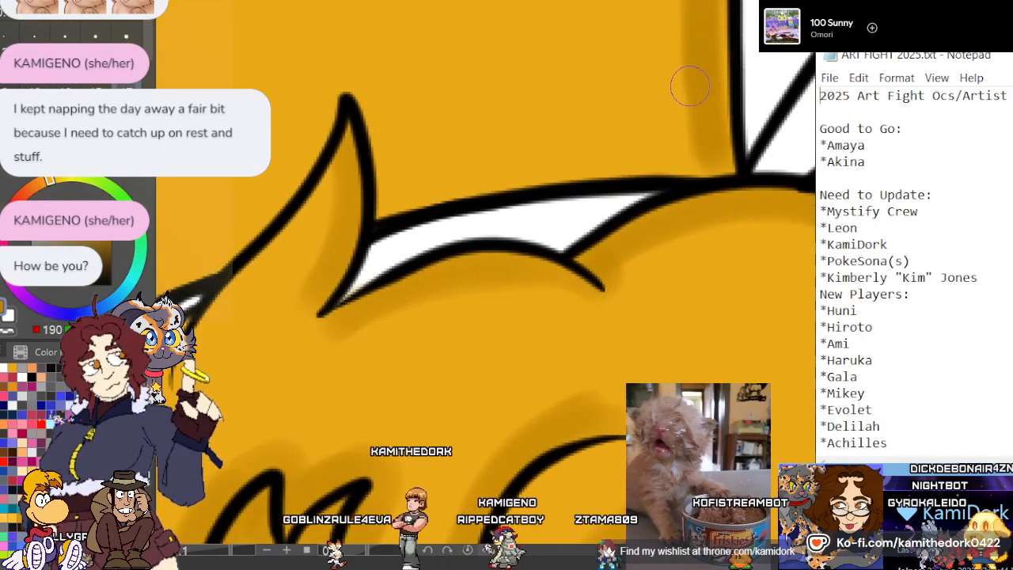
mouse_move(710, 163)
mouse_down()
mouse_move(482, 172)
mouse_move(615, 153)
mouse_up()
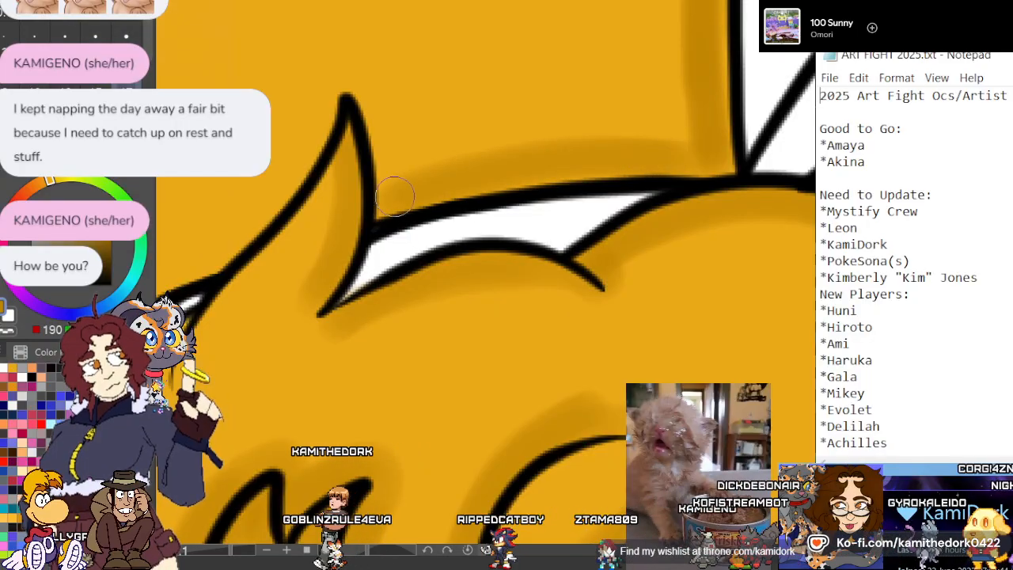
drag(383, 140, 393, 164)
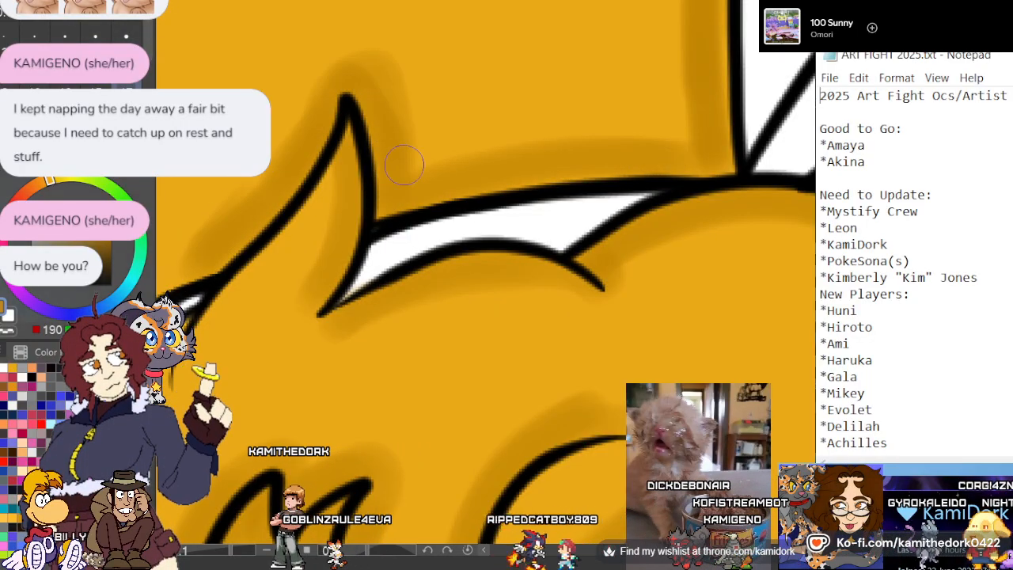
Shade the flicked hair tufts around the headband's lower end and the small strand at its inner edge in dark gold
scroll(704, 382, down, 4)
scroll(726, 163, up, 3)
scroll(591, 473, down, 5)
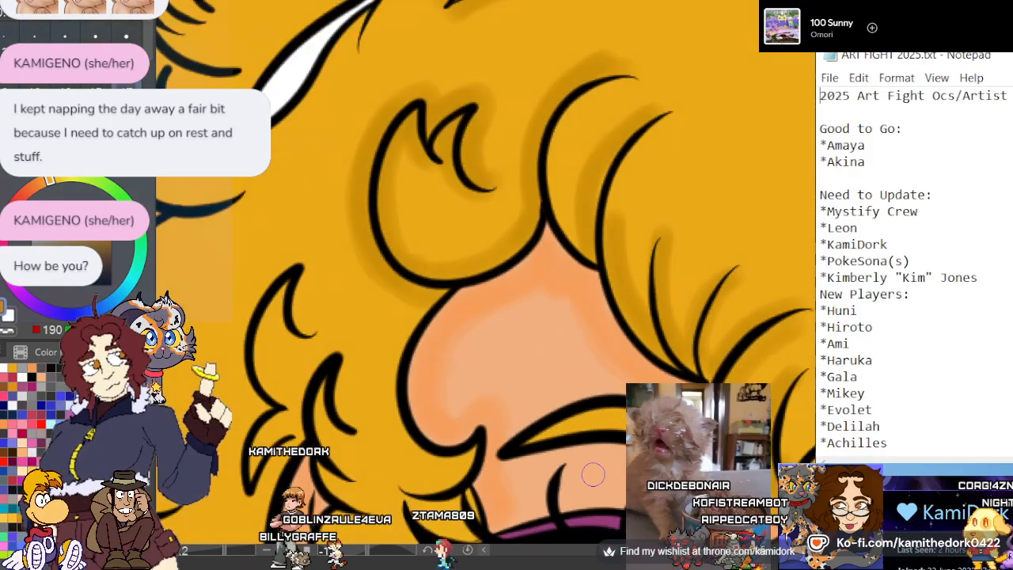
scroll(373, 219, up, 4)
scroll(575, 174, down, 2)
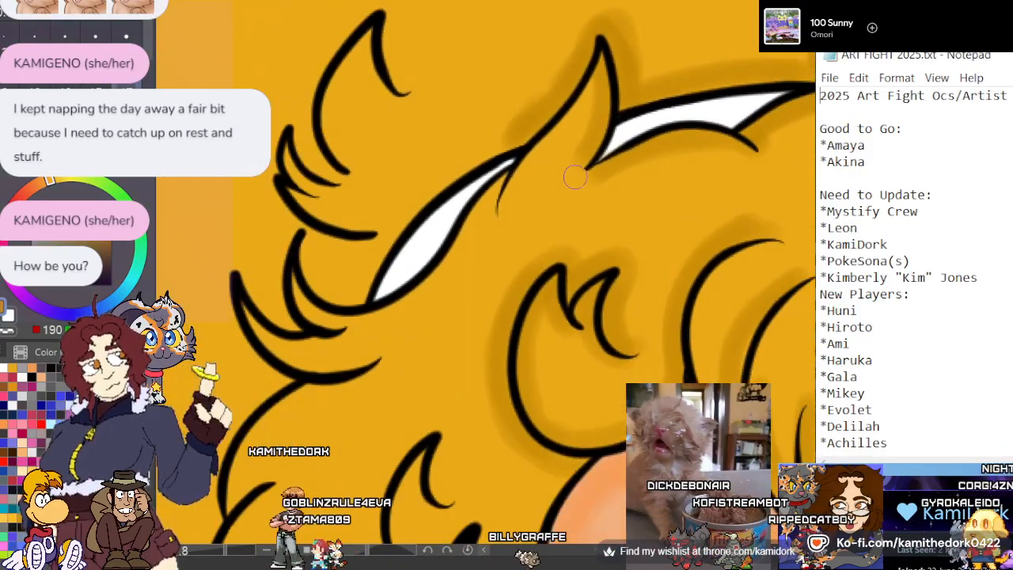
scroll(305, 103, up, 1)
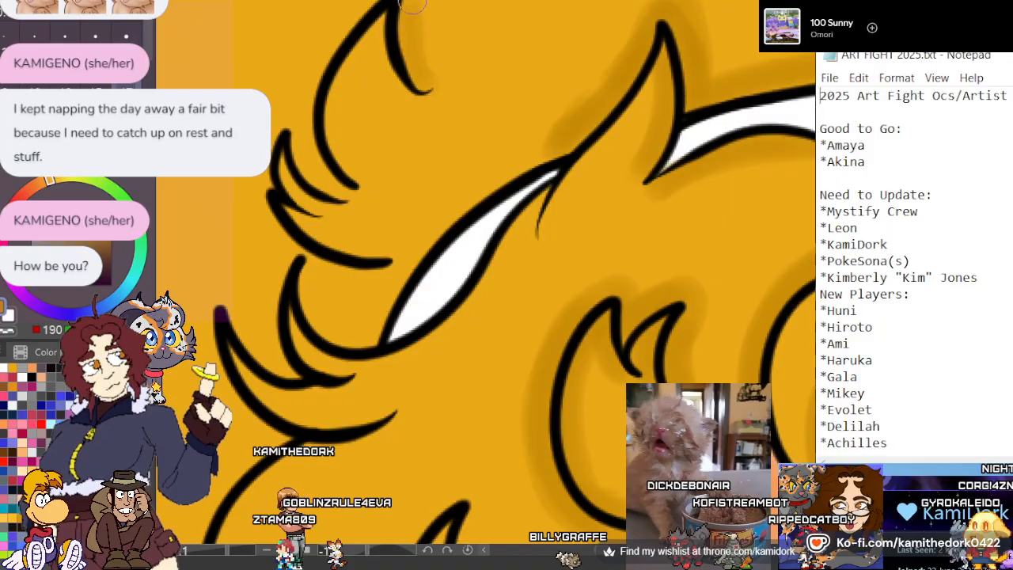
mouse_move(348, 15)
mouse_down()
mouse_move(314, 105)
mouse_move(344, 183)
mouse_move(326, 169)
mouse_move(306, 81)
mouse_move(357, 3)
mouse_move(391, 6)
mouse_move(380, 14)
mouse_move(345, 164)
mouse_move(386, 24)
mouse_move(370, 2)
mouse_move(331, 187)
mouse_move(321, 187)
mouse_move(291, 124)
mouse_move(276, 146)
mouse_move(325, 245)
mouse_move(297, 213)
mouse_move(328, 250)
mouse_move(382, 270)
mouse_move(303, 244)
mouse_move(275, 193)
mouse_up()
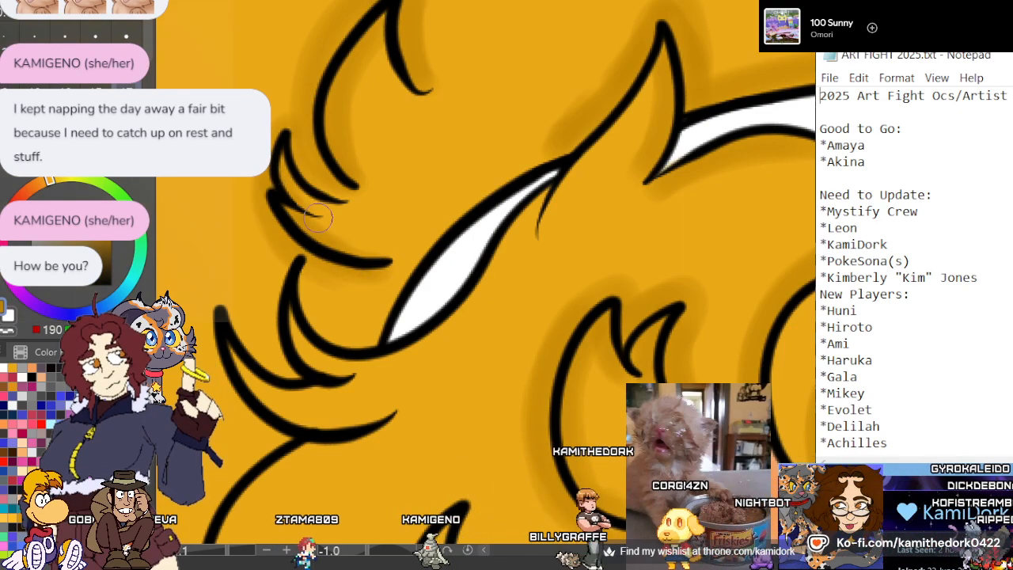
drag(545, 224, 531, 225)
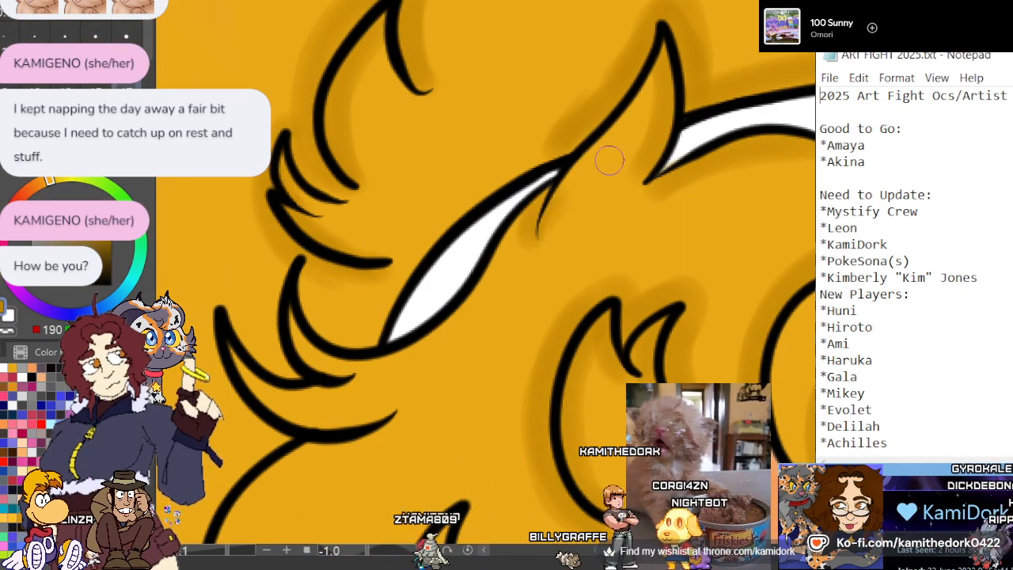
mouse_move(420, 372)
mouse_down()
mouse_move(350, 373)
mouse_move(293, 310)
mouse_up()
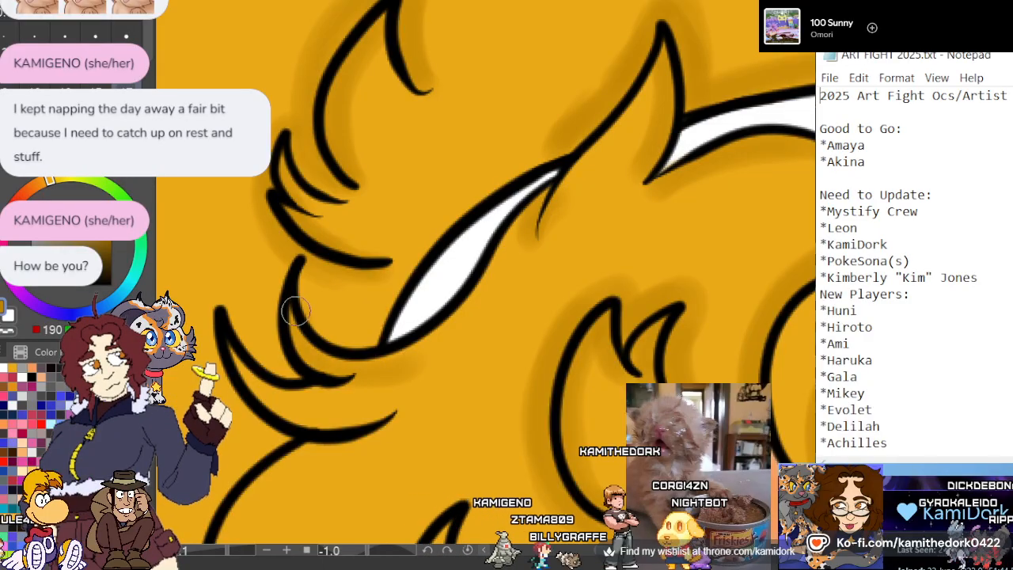
mouse_move(364, 335)
mouse_down()
mouse_move(315, 317)
mouse_move(311, 293)
mouse_move(373, 329)
mouse_move(291, 269)
mouse_move(266, 307)
mouse_move(294, 370)
mouse_move(282, 266)
mouse_move(266, 360)
mouse_move(226, 297)
mouse_move(214, 306)
mouse_move(261, 417)
mouse_move(327, 360)
mouse_move(299, 436)
mouse_move(255, 426)
mouse_move(239, 349)
mouse_move(238, 374)
mouse_move(343, 423)
mouse_move(372, 416)
mouse_move(252, 392)
mouse_up()
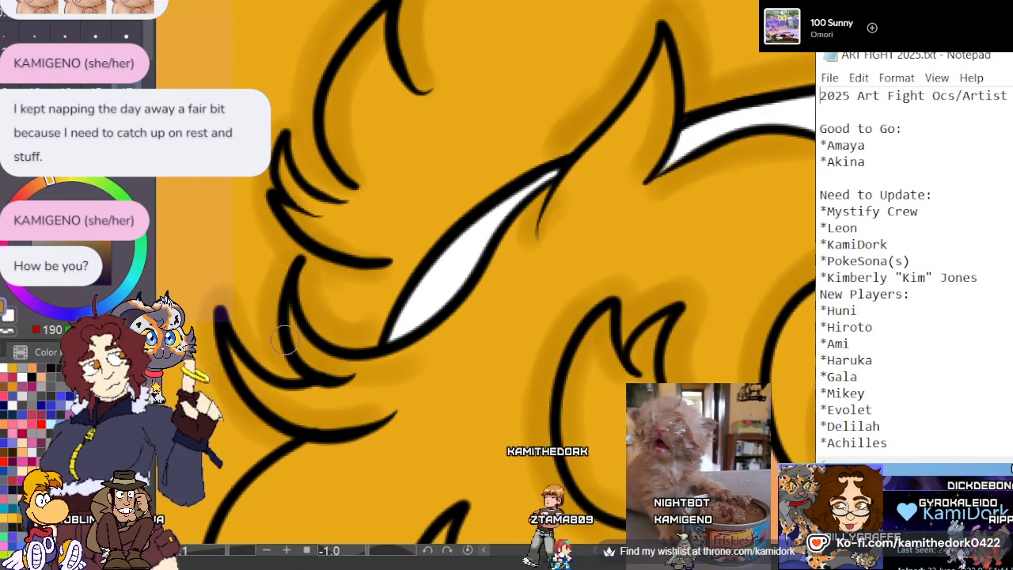
Paint dark gold shadows around the small pointed curls above the ear
scroll(416, 204, down, 4)
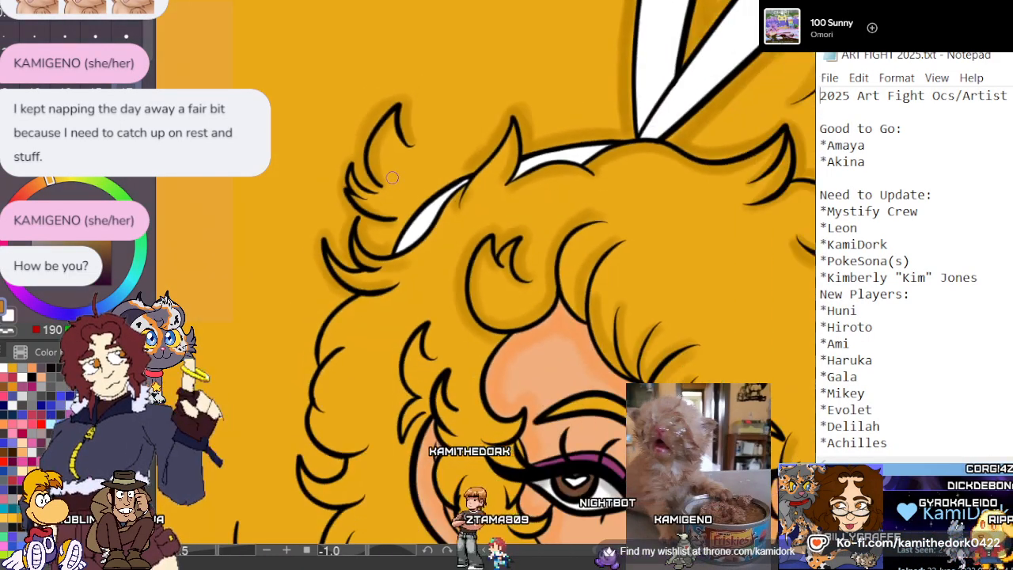
scroll(415, 406, up, 4)
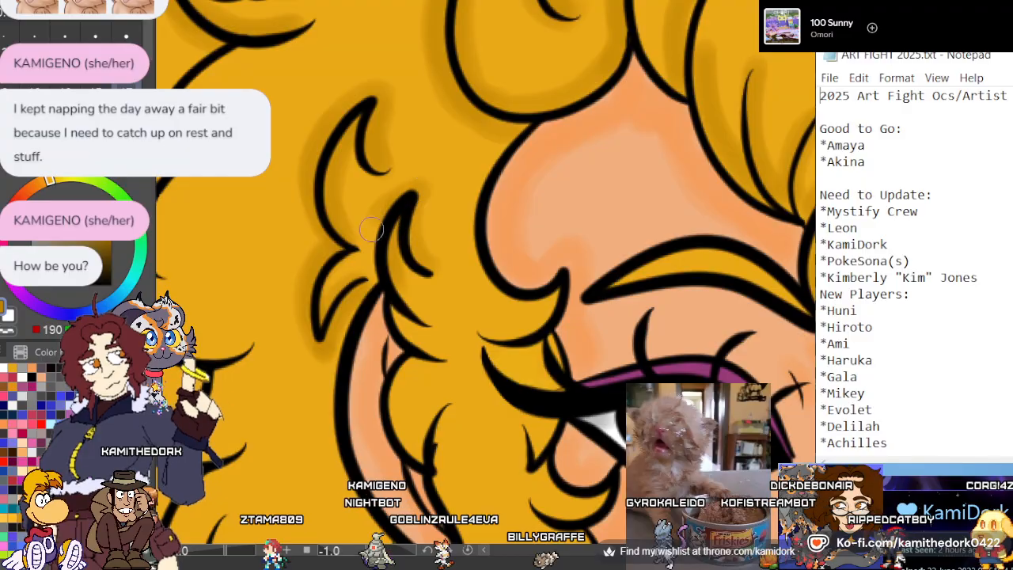
scroll(402, 151, down, 3)
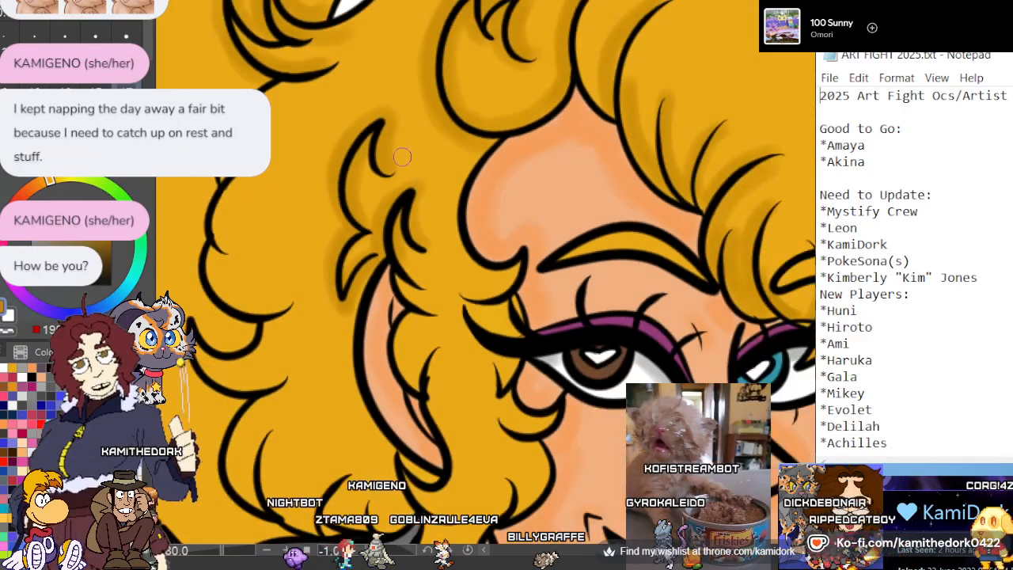
Shade the temple curls beside the brown eye in dark gold, including the hair under the outer lash line
scroll(490, 253, up, 5)
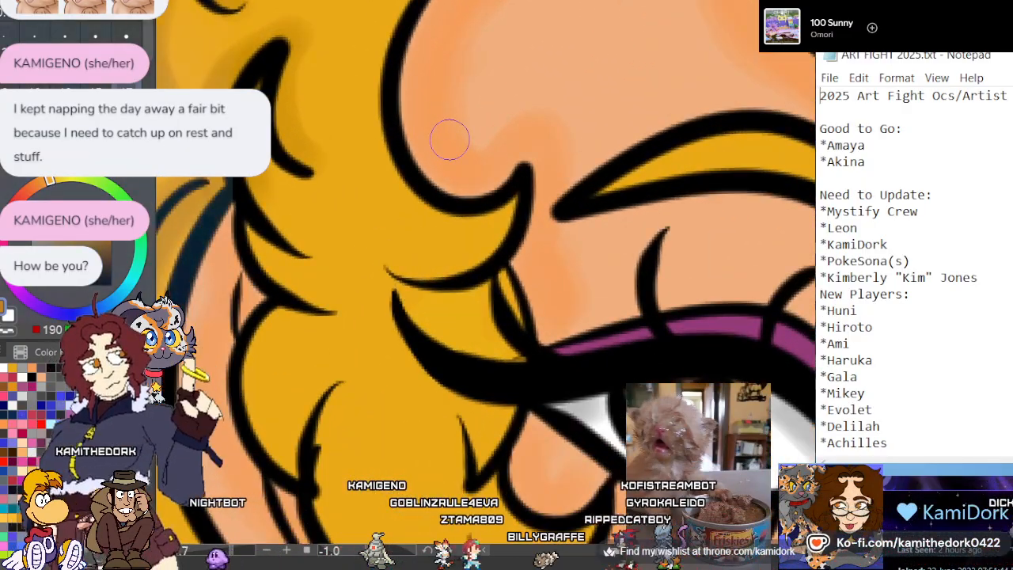
drag(513, 206, 392, 272)
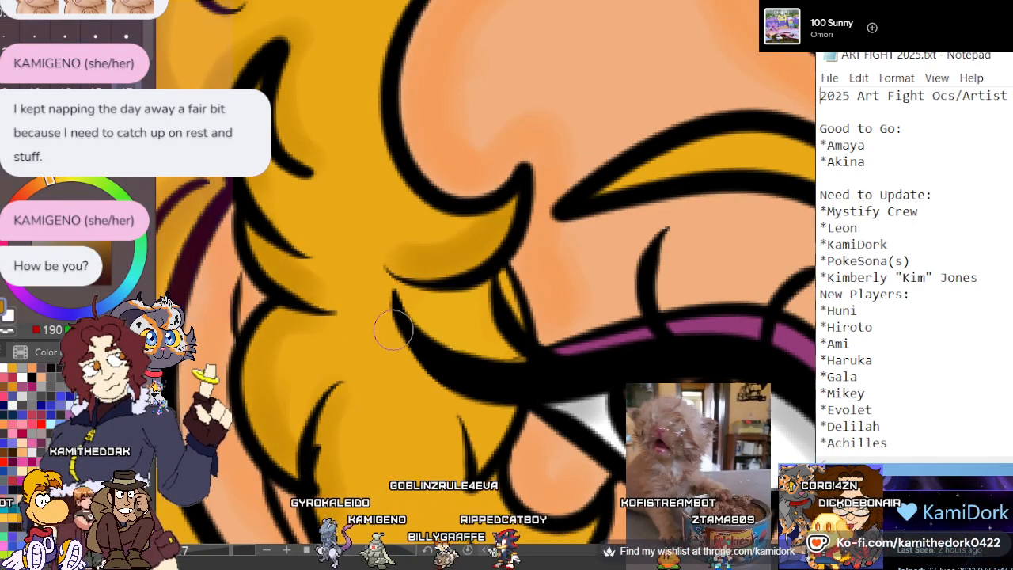
drag(388, 332, 461, 409)
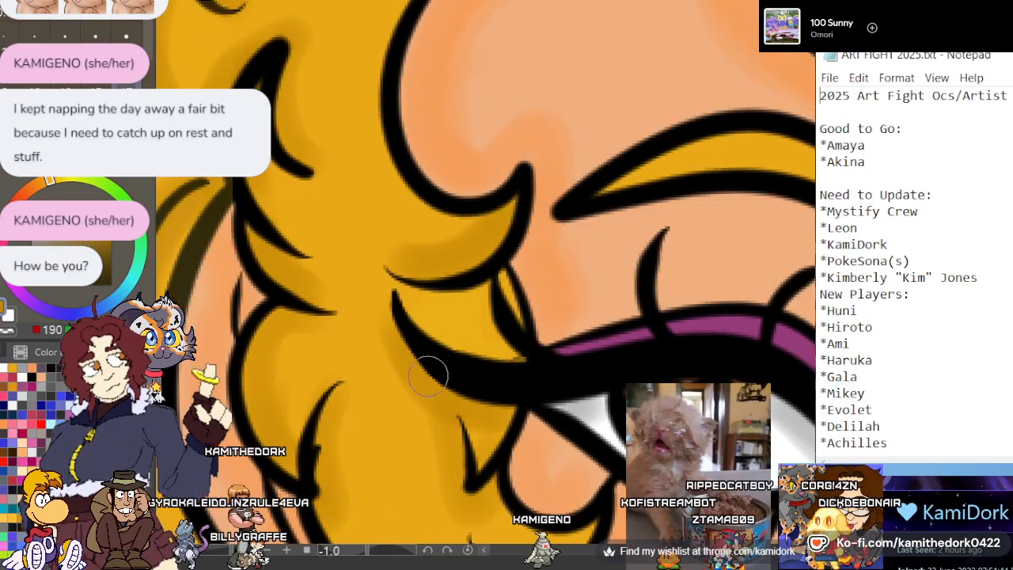
Paint dark gold shadows on the hair lock between the ear and cheek, along its side curls and inward-curving strand
scroll(443, 281, down, 5)
scroll(448, 459, up, 4)
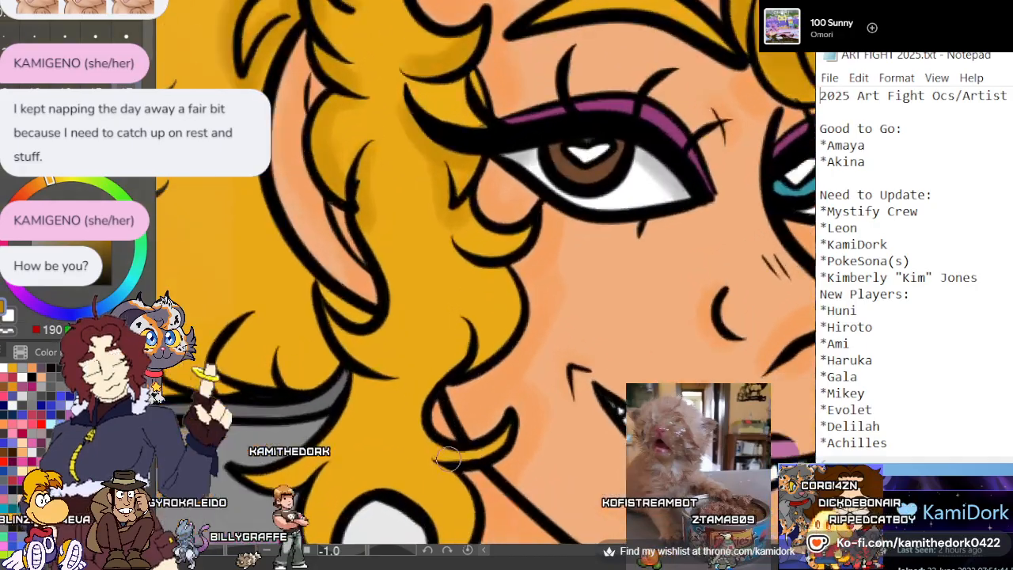
scroll(447, 457, up, 2)
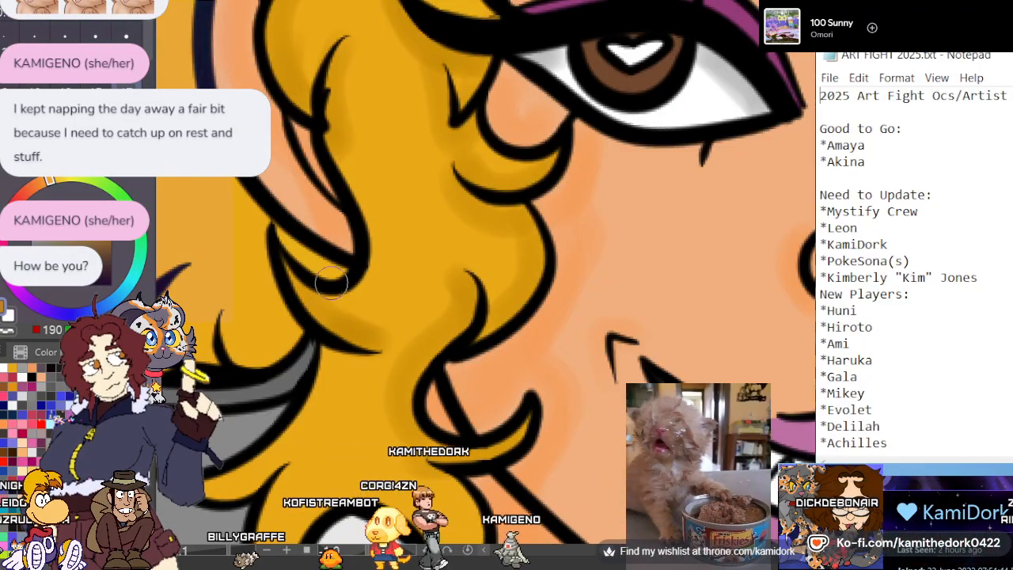
Shade the forked lower tips of the lock beside the jaw and its outward-flicked strand in dark gold
scroll(455, 200, down, 4)
scroll(436, 340, up, 5)
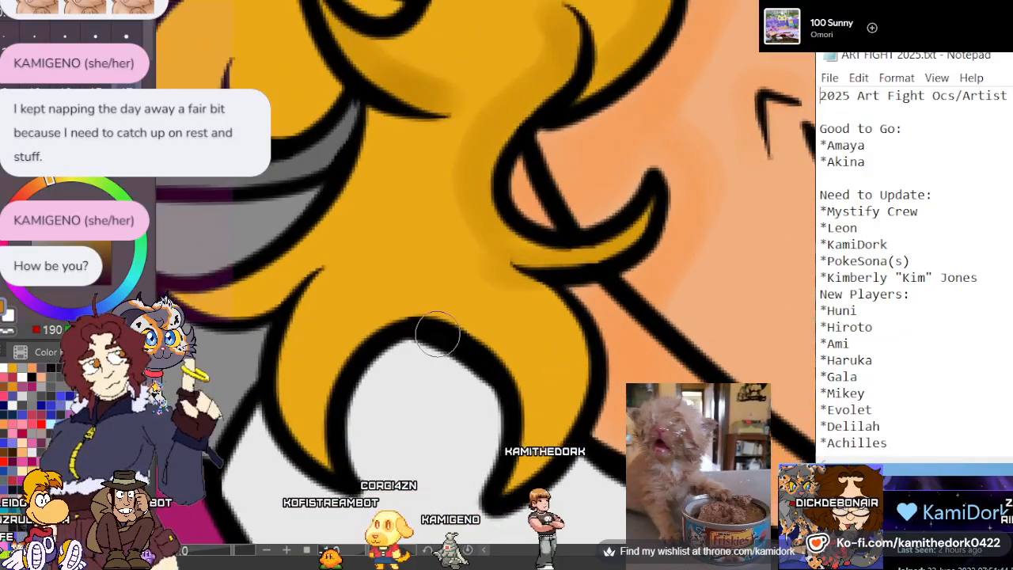
mouse_move(512, 287)
mouse_down()
mouse_move(541, 310)
mouse_move(558, 405)
mouse_move(519, 477)
mouse_up()
drag(308, 445, 315, 300)
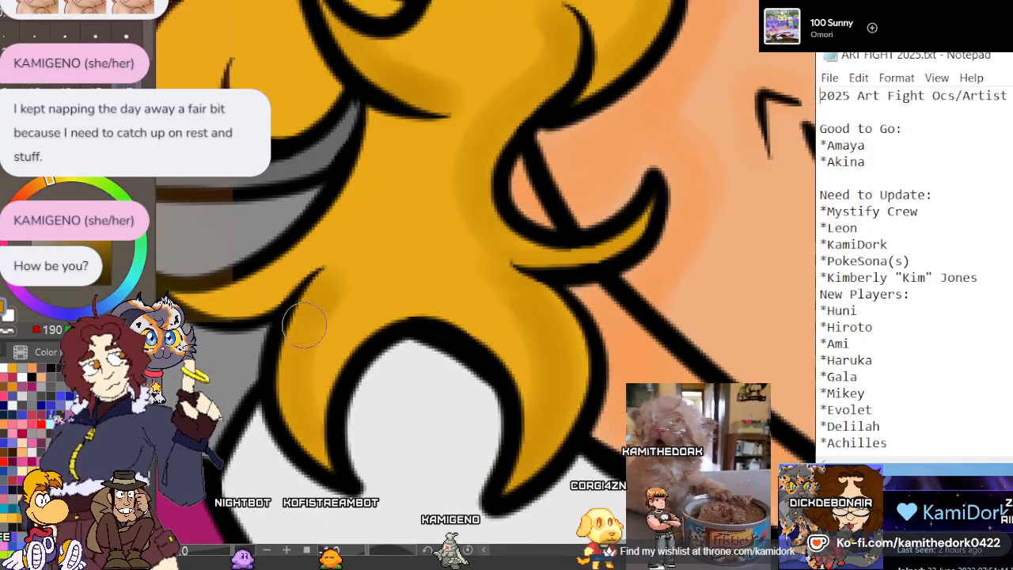
drag(193, 293, 268, 297)
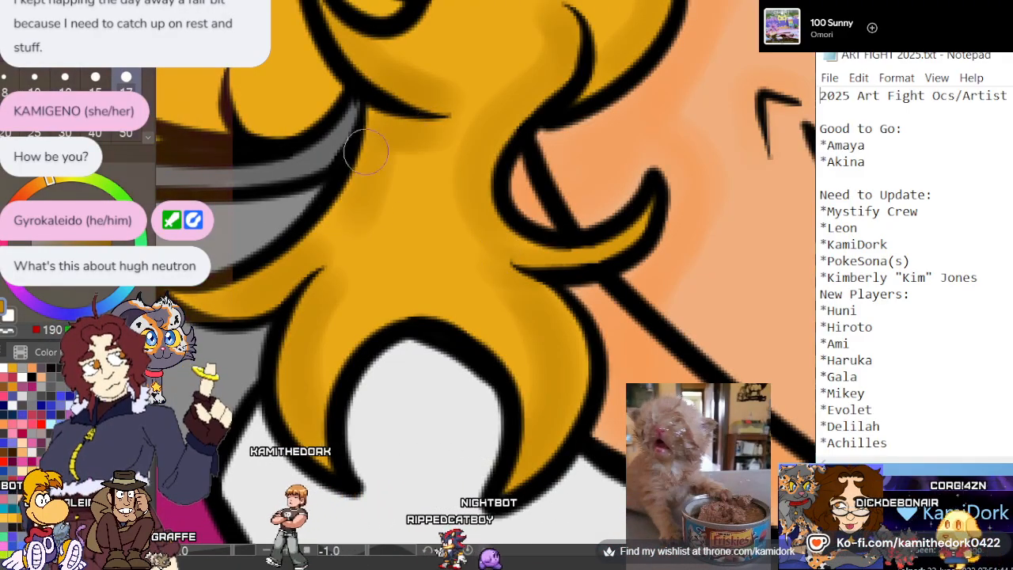
Paint a dark gold shadow along the rear edge of the hair lock between ear and jaw, beside the grey band
drag(375, 155, 304, 254)
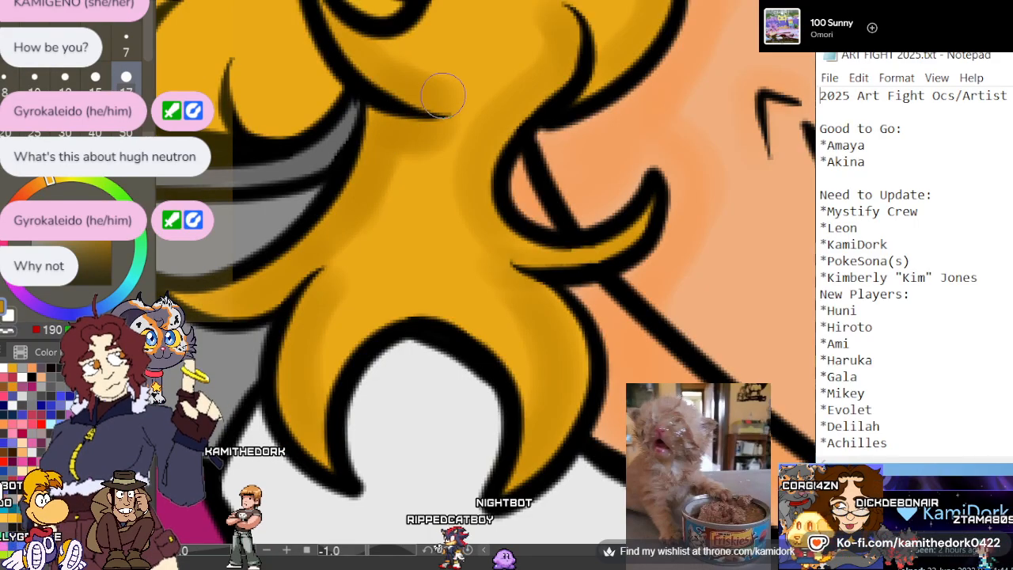
scroll(456, 117, down, 1)
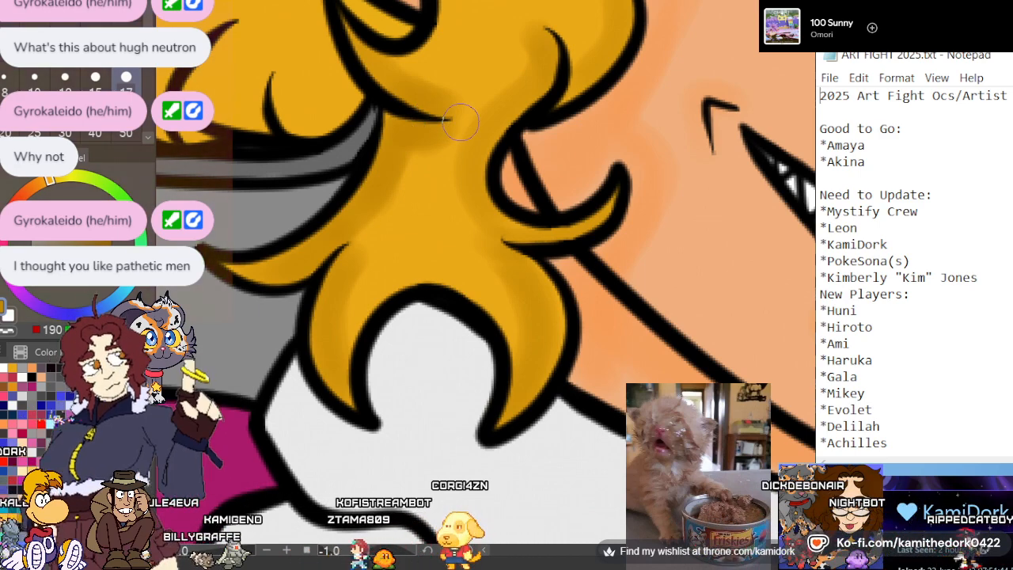
scroll(567, 139, down, 2)
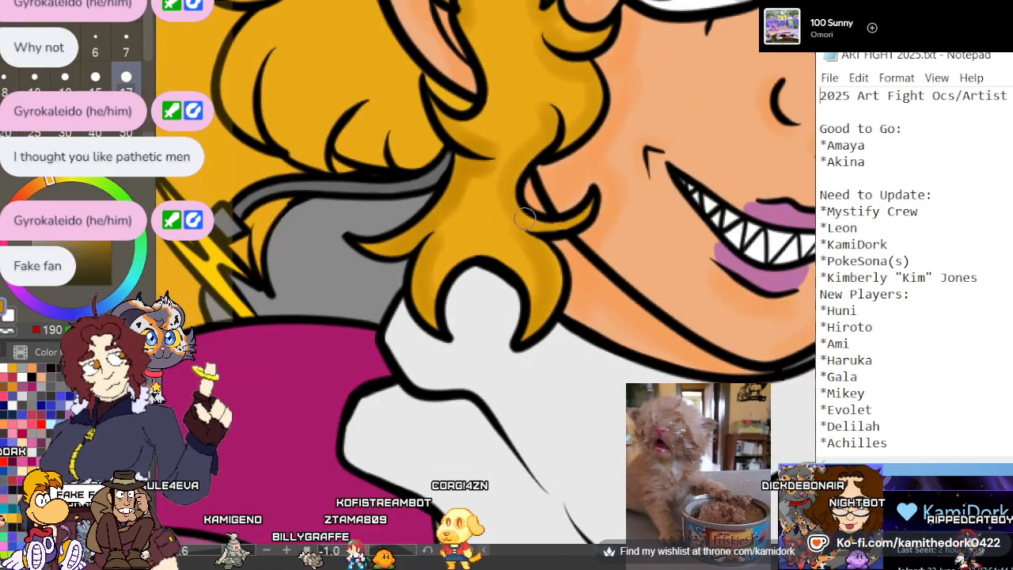
scroll(525, 218, down, 1)
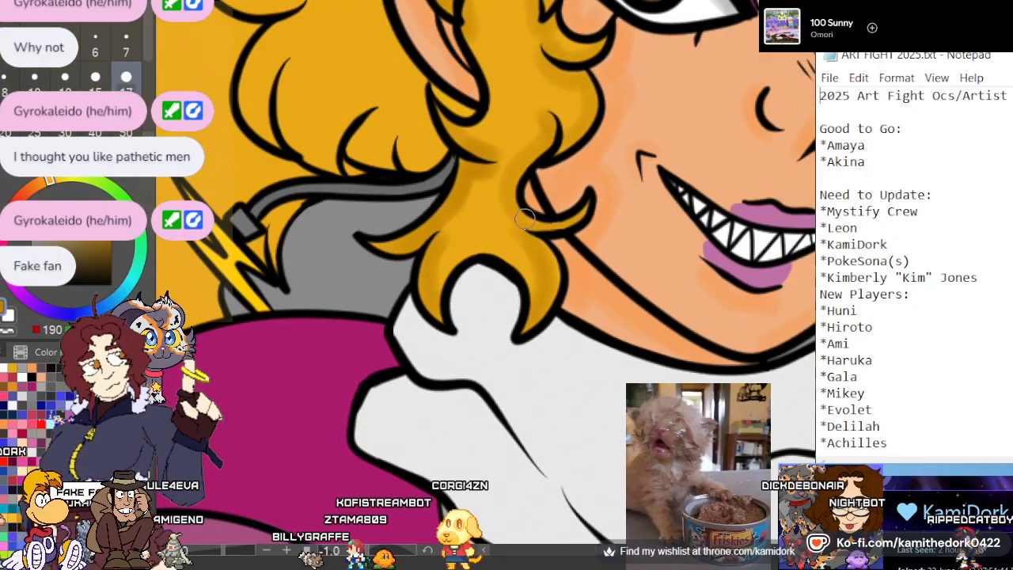
Shade the large rounded curls behind the ear in dark gold, inside their lines and along their outer contour down to the grey band
scroll(526, 208, down, 3)
scroll(457, 72, up, 6)
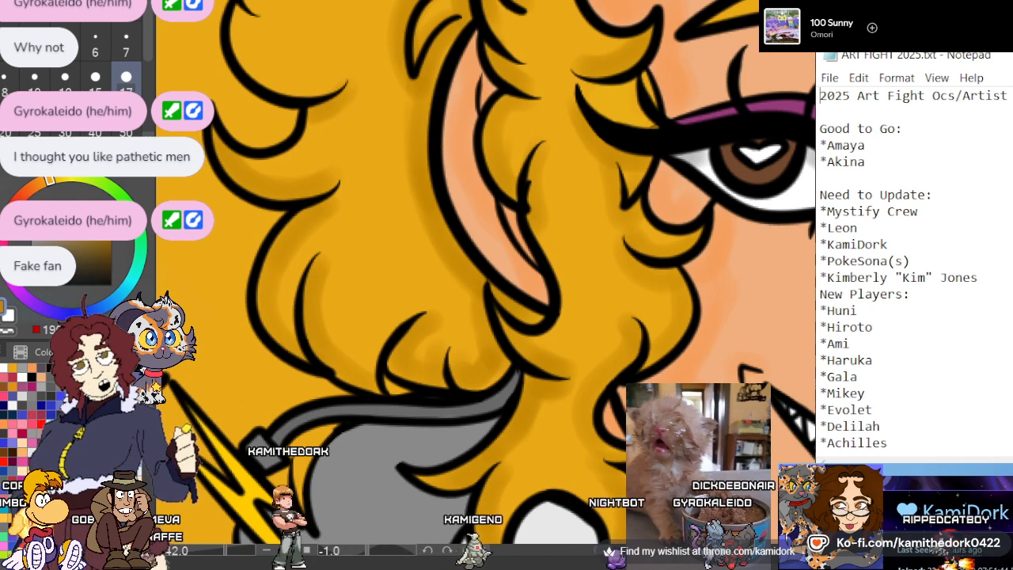
scroll(726, 99, up, 3)
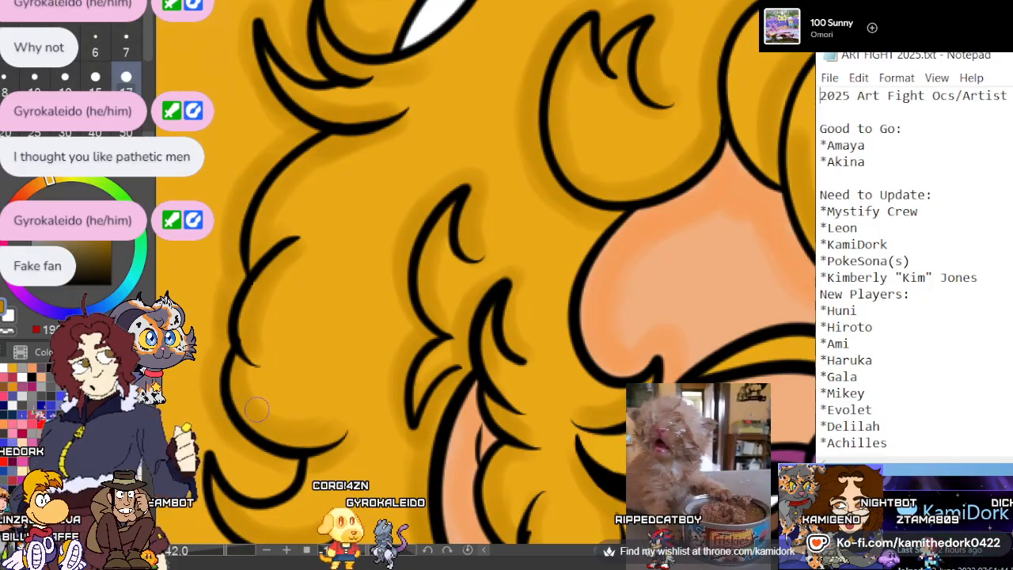
scroll(352, 136, down, 3)
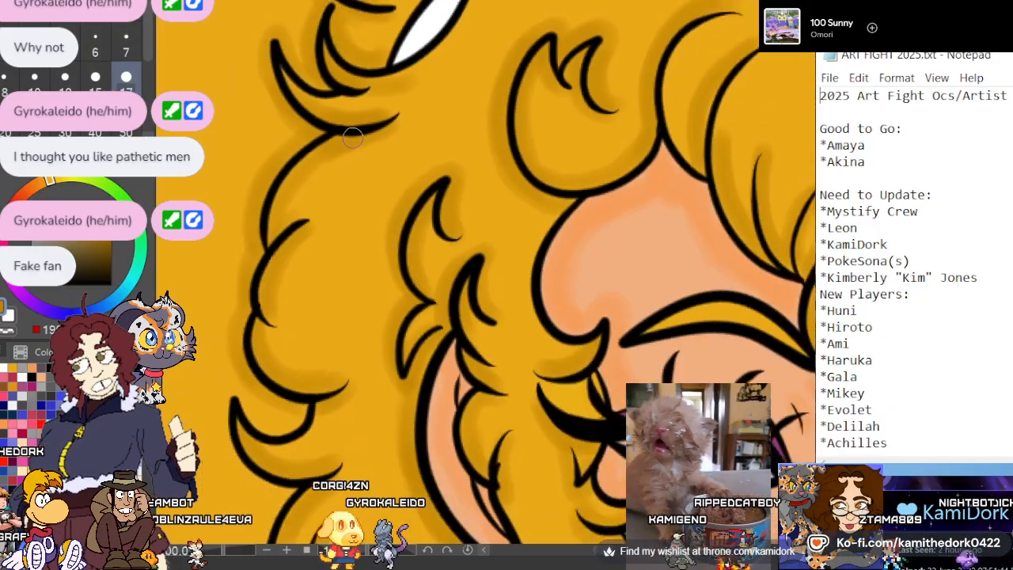
scroll(286, 396, up, 5)
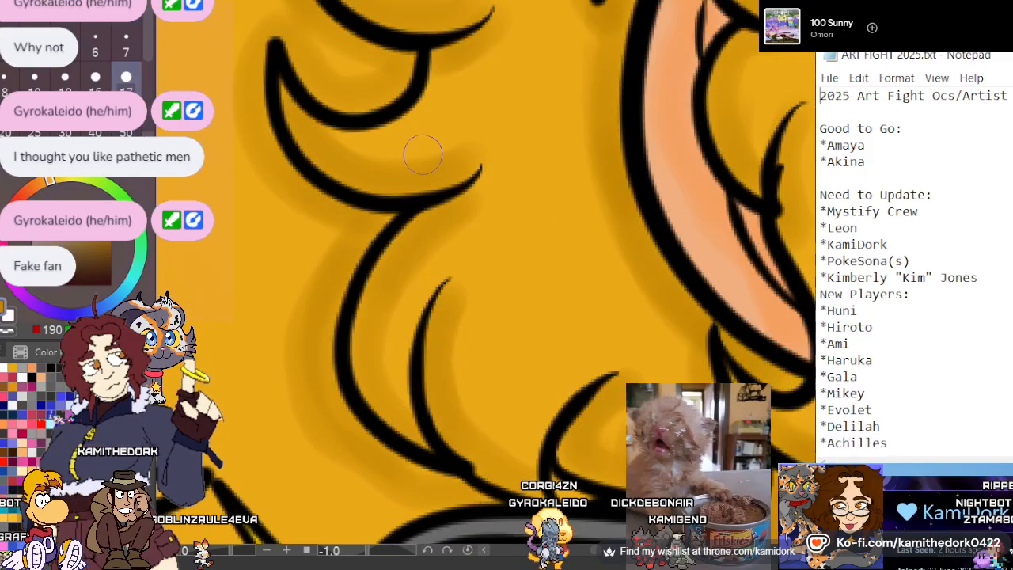
scroll(633, 198, down, 3)
scroll(554, 368, up, 3)
scroll(453, 237, down, 2)
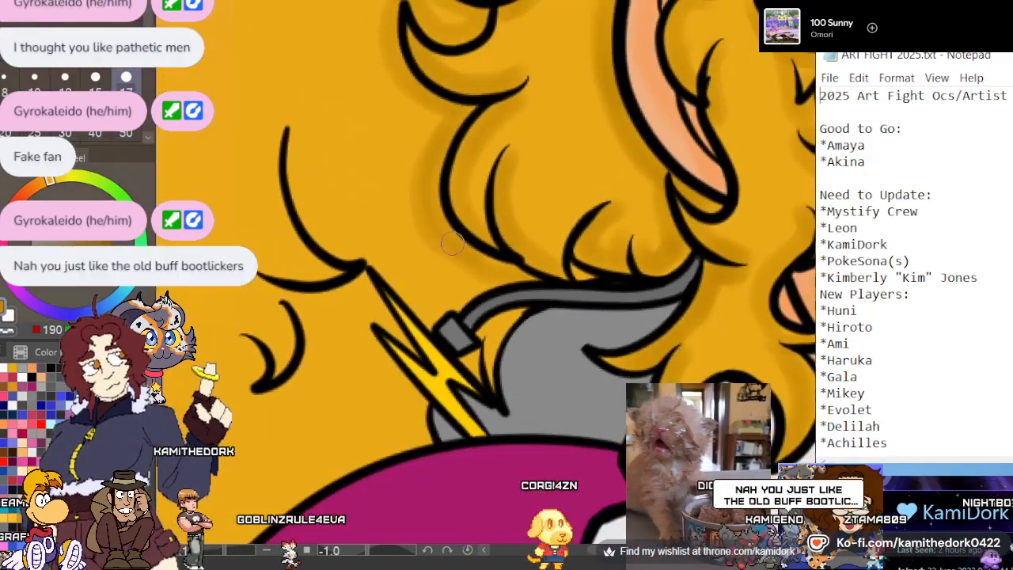
scroll(435, 350, up, 4)
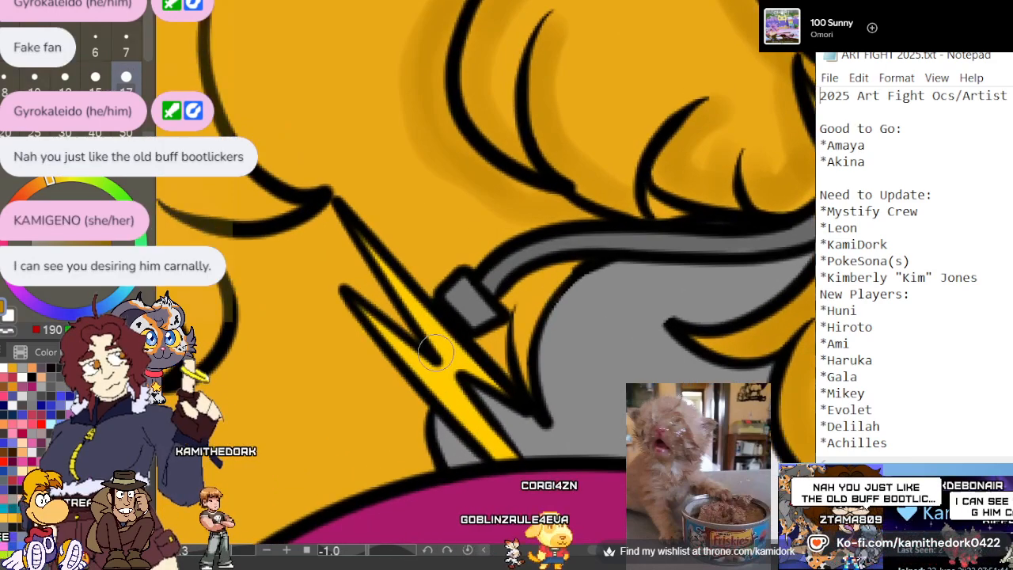
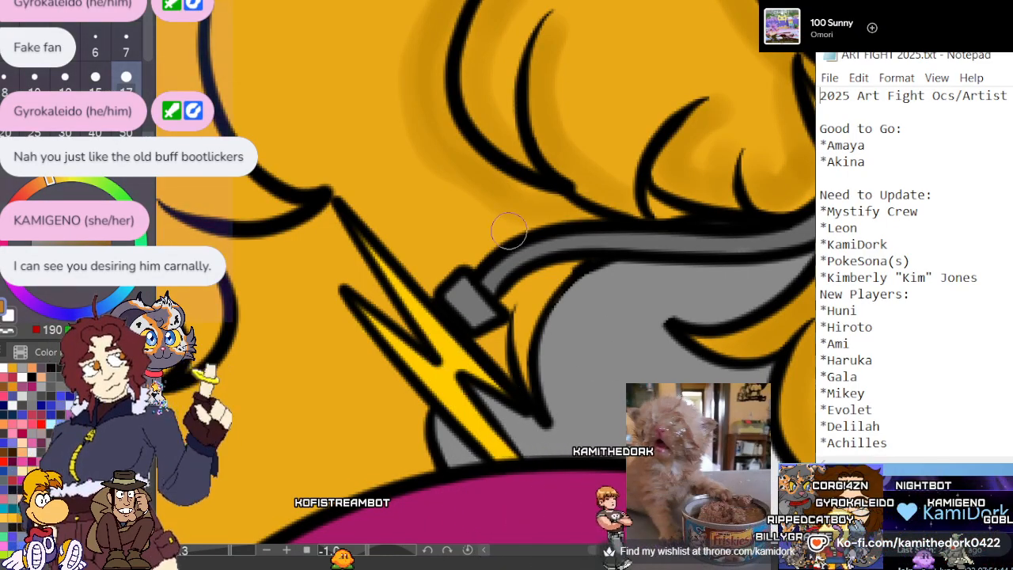
Paint dark gold shadows in the hair around the lightning-bolt earring and along the upper side of the grey band
scroll(508, 231, down, 2)
scroll(531, 297, up, 3)
scroll(507, 255, down, 1)
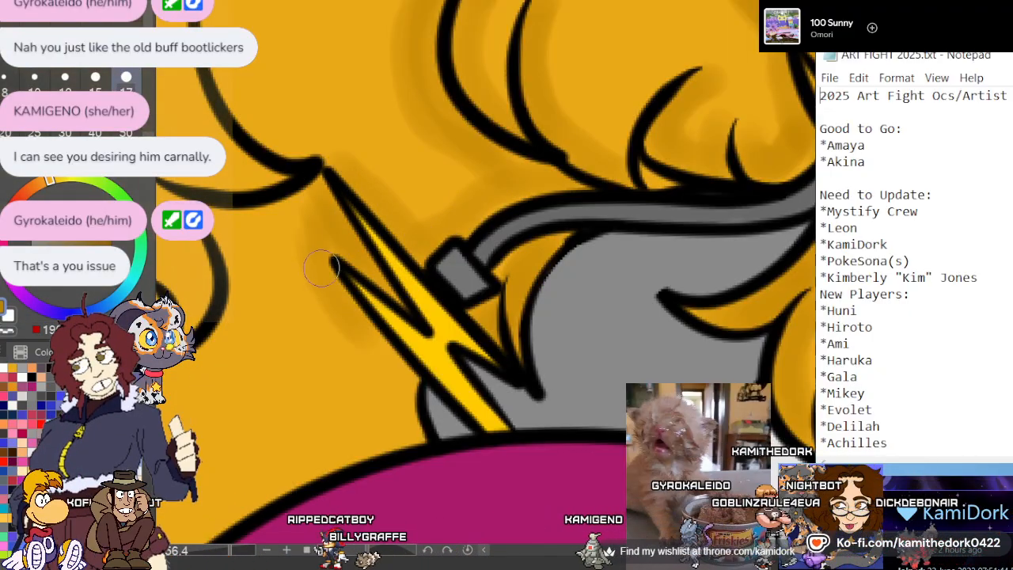
scroll(454, 185, down, 3)
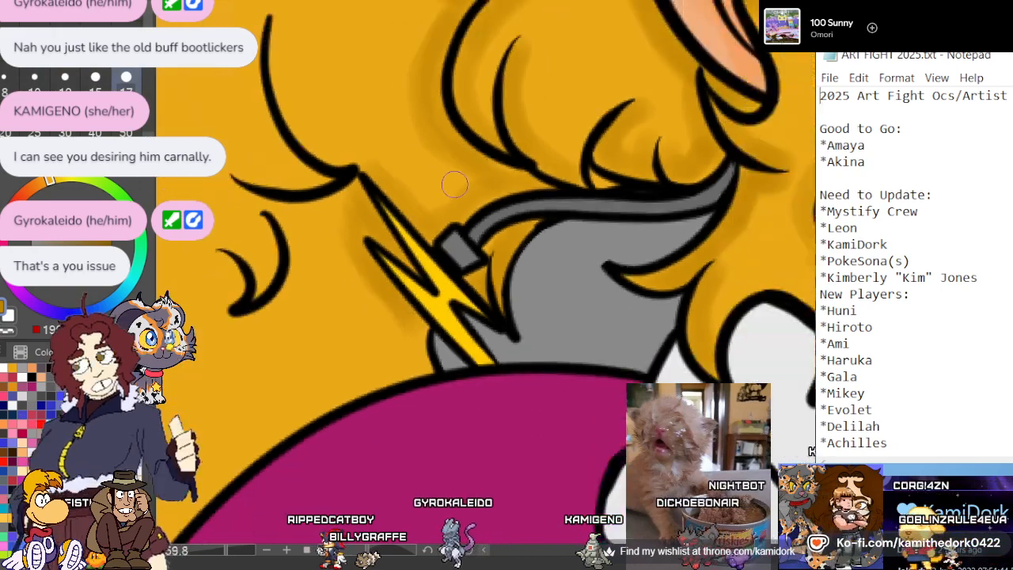
Shade the long curved strand and the small hooked curls behind the lightning-bolt earring in dark gold
scroll(332, 104, up, 3)
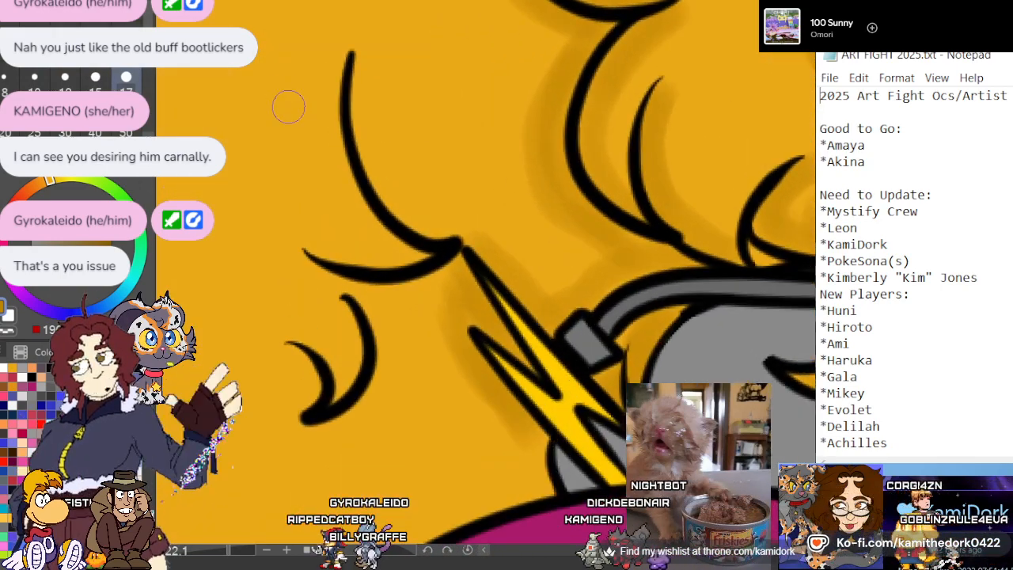
mouse_move(359, 61)
mouse_down()
mouse_move(393, 188)
mouse_move(444, 224)
mouse_move(363, 121)
mouse_up()
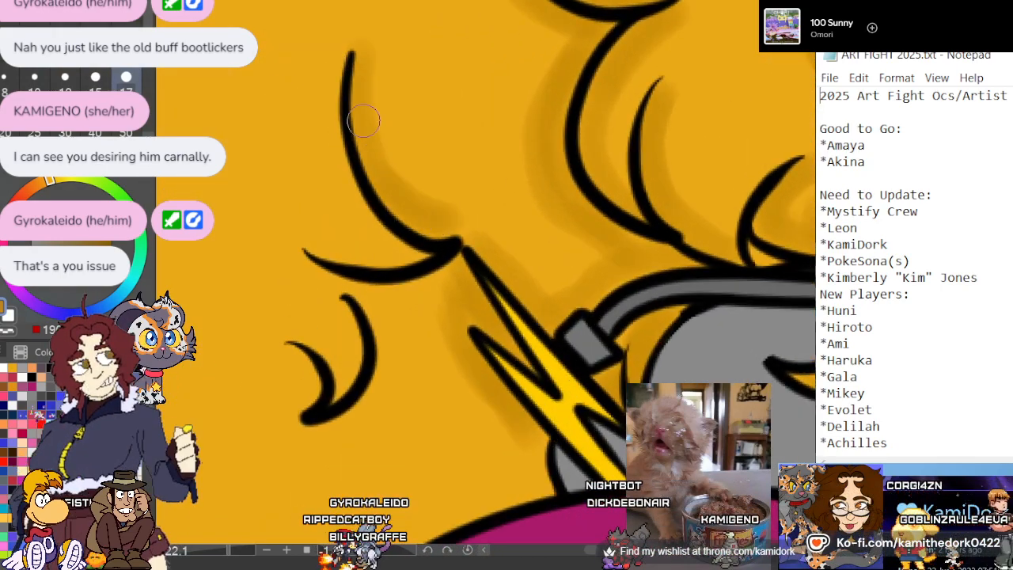
mouse_move(451, 257)
mouse_down()
mouse_move(401, 293)
mouse_move(311, 262)
mouse_move(362, 275)
mouse_move(322, 246)
mouse_move(424, 245)
mouse_move(354, 253)
mouse_up()
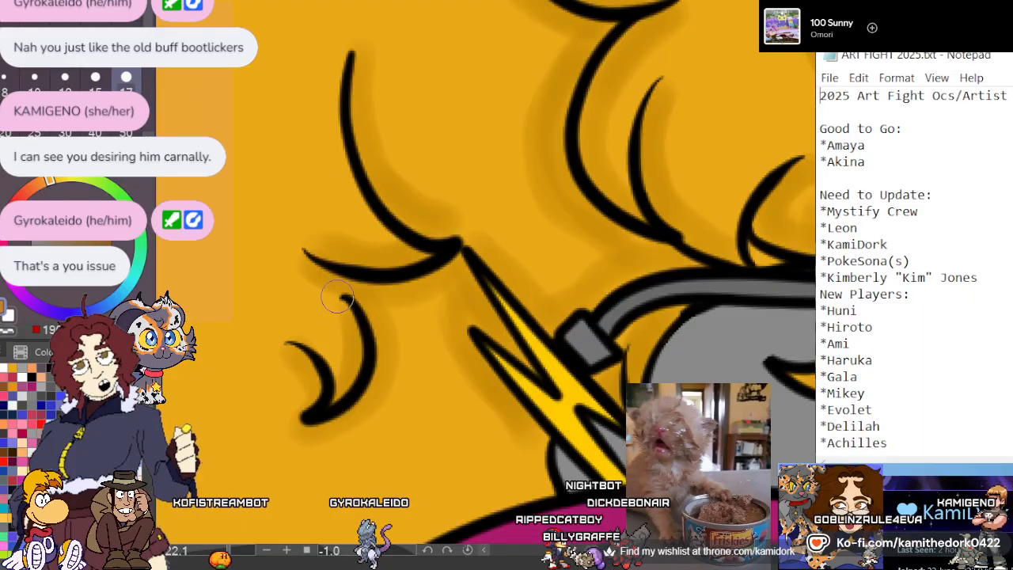
Paint a dark gold shadow on the hair along the outer edge of the magenta jacket collar
scroll(373, 350, down, 2)
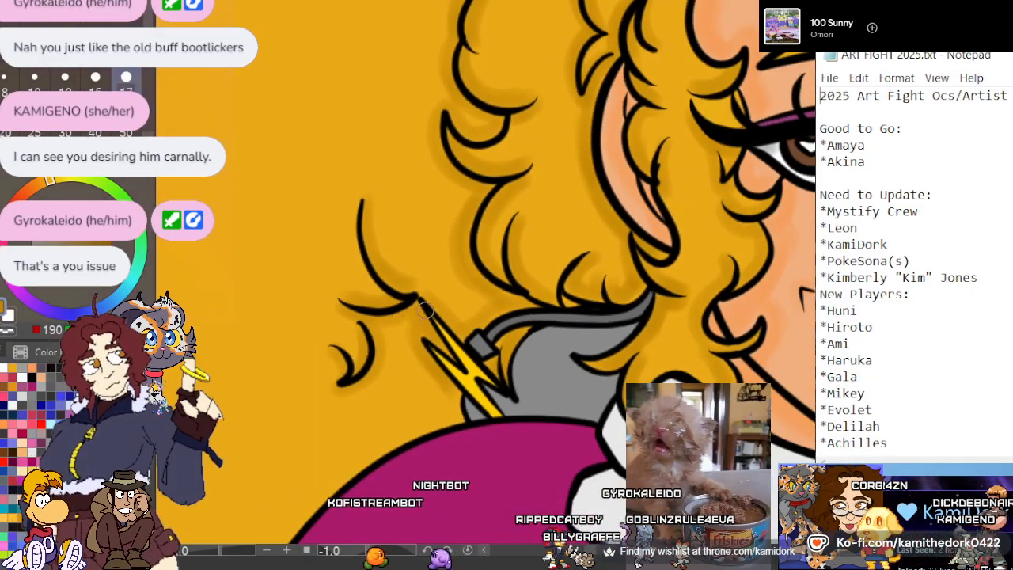
scroll(427, 311, down, 4)
scroll(426, 434, up, 2)
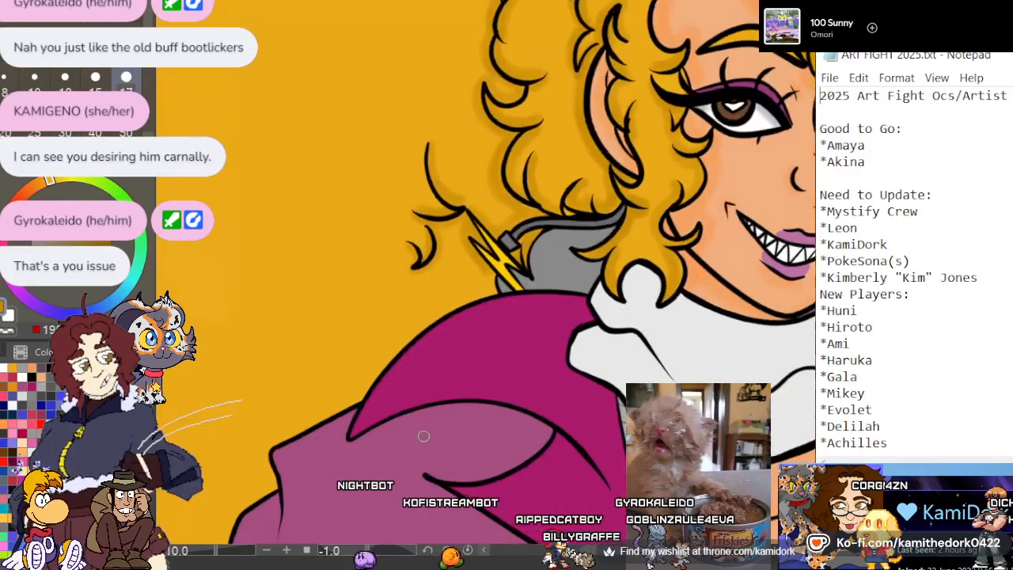
scroll(424, 436, up, 1)
scroll(470, 396, down, 3)
scroll(454, 407, up, 7)
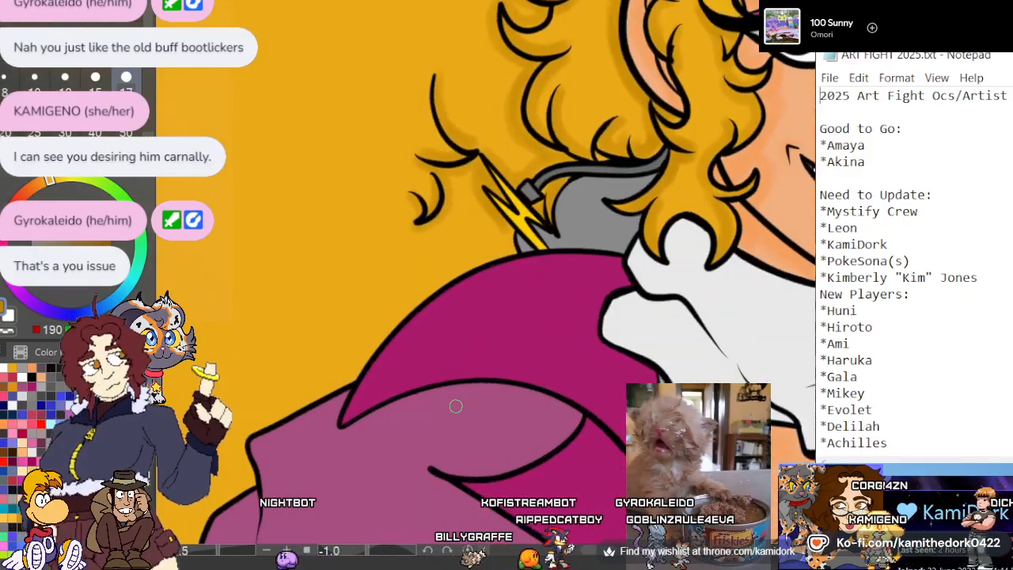
scroll(622, 151, down, 3)
scroll(491, 183, up, 3)
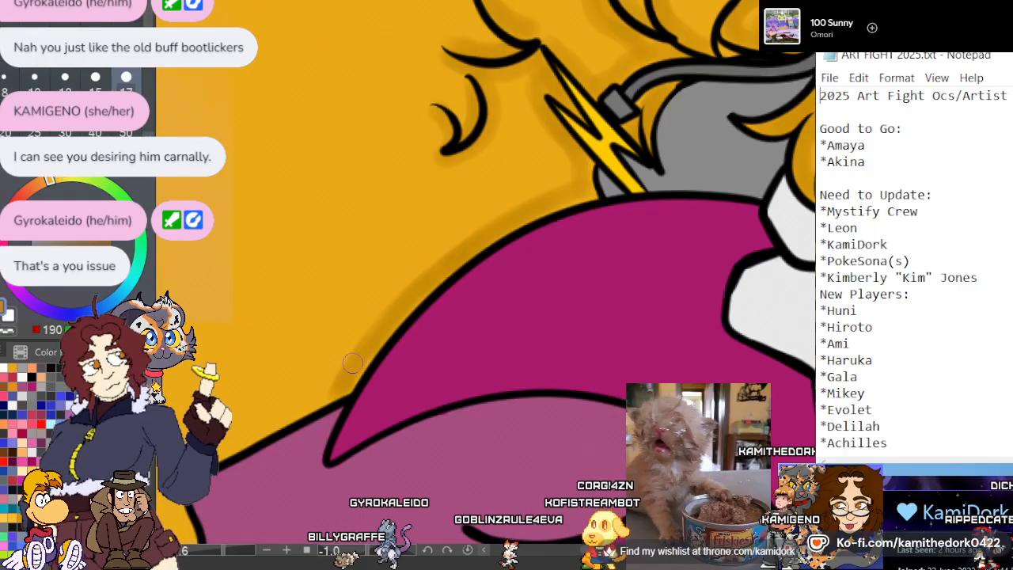
Continue the dark gold hair shadow along the folded shoulder of the light purple sleeve, down to the rolled cuff
scroll(594, 172, down, 3)
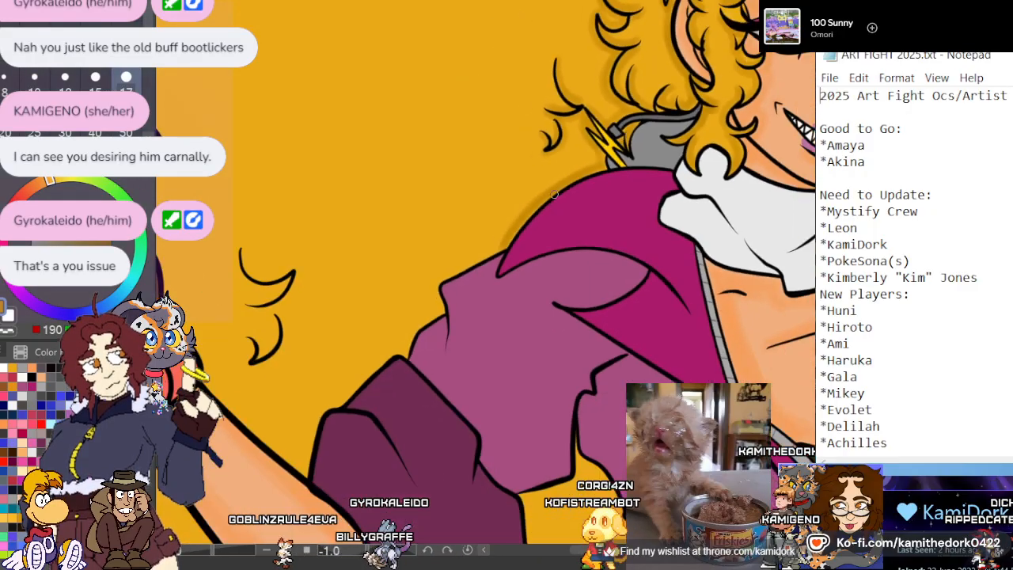
scroll(412, 305, up, 3)
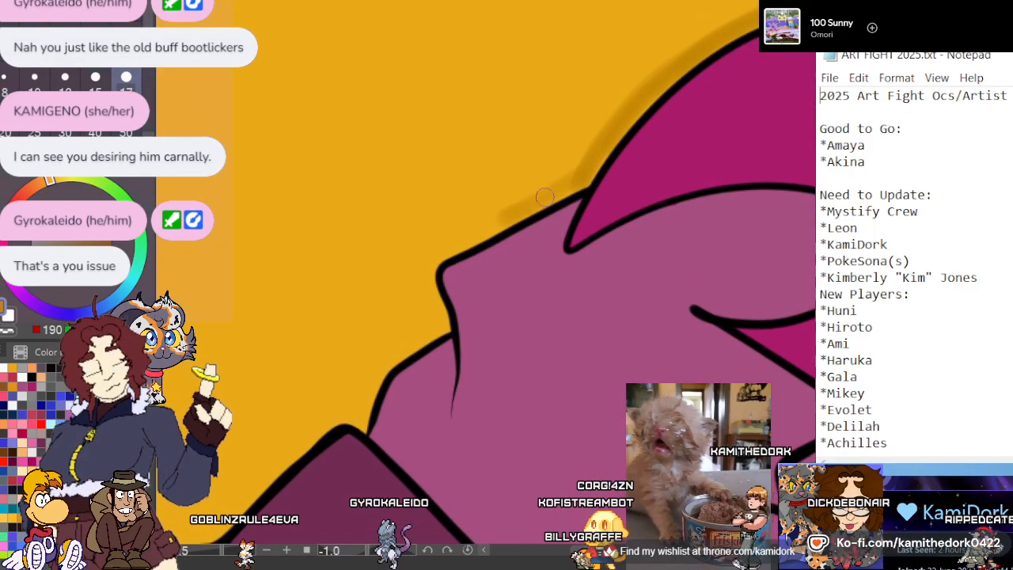
mouse_move(544, 197)
mouse_down()
mouse_move(429, 258)
mouse_move(452, 246)
mouse_move(433, 296)
mouse_up()
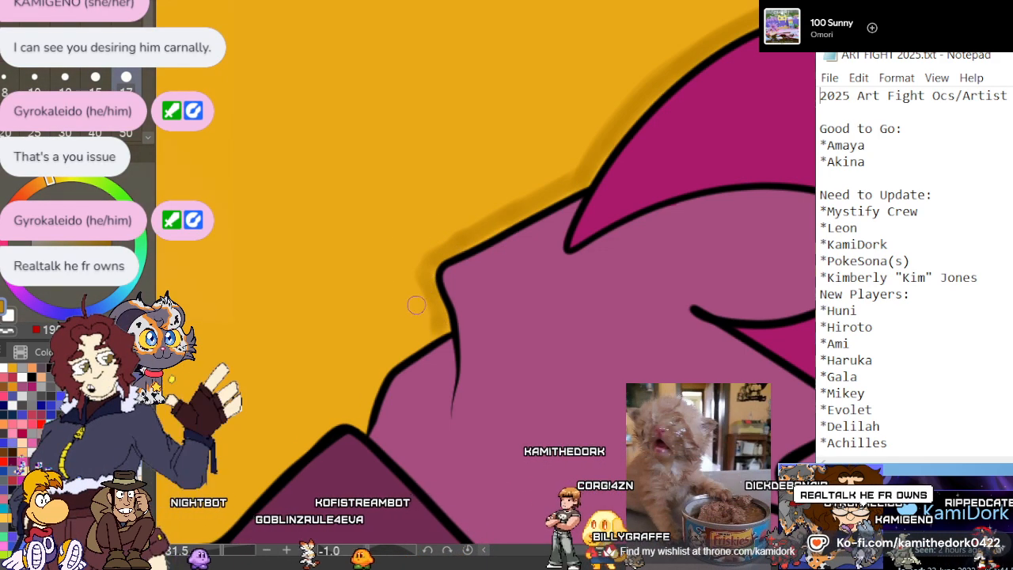
drag(416, 304, 380, 368)
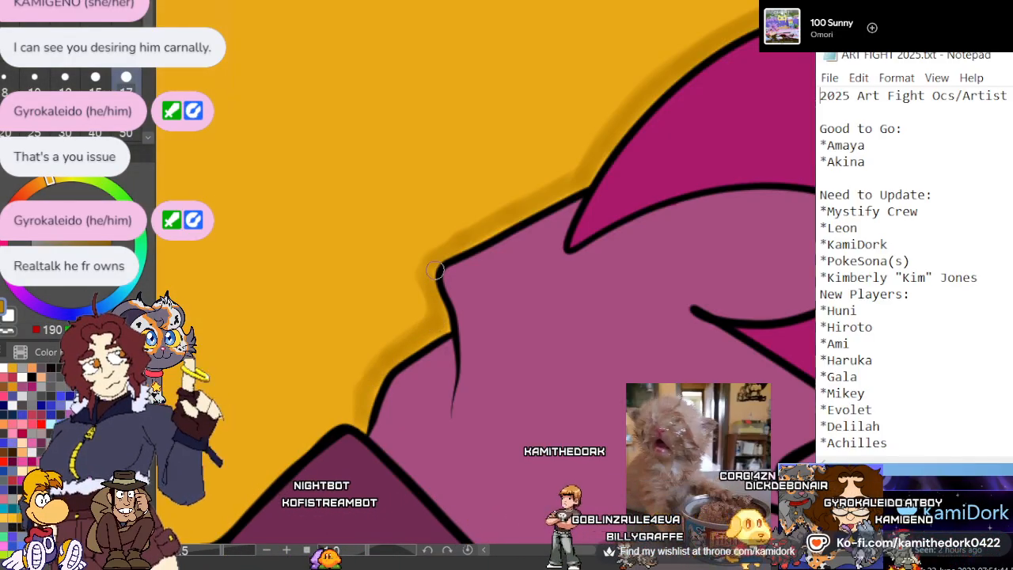
Shade the hair in dark gold along the dark purple rolled cuff, down to where it meets the forearm
scroll(443, 270, down, 3)
scroll(282, 472, up, 1)
scroll(340, 414, up, 3)
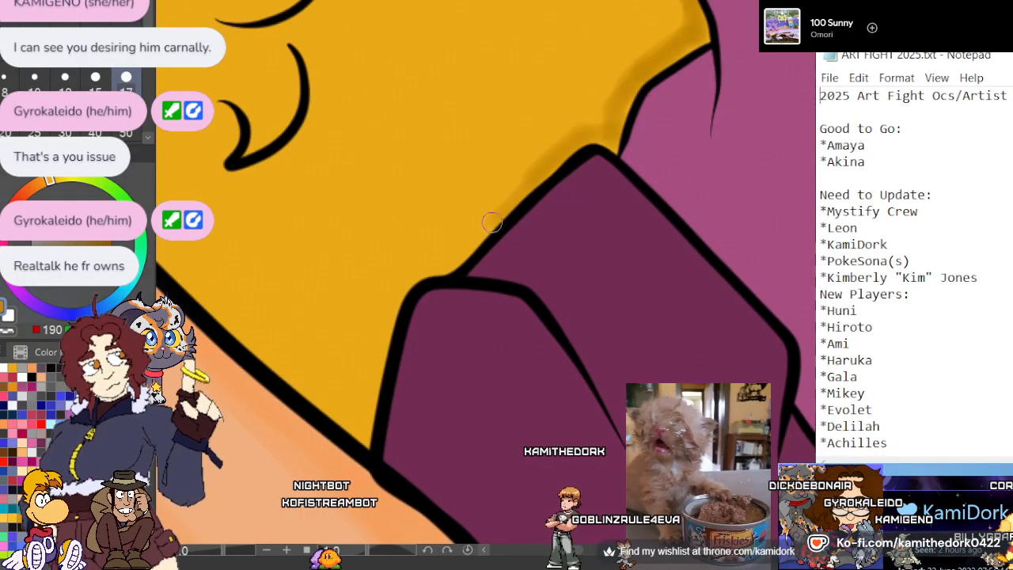
mouse_move(511, 199)
mouse_down()
mouse_move(427, 264)
mouse_move(370, 368)
mouse_up()
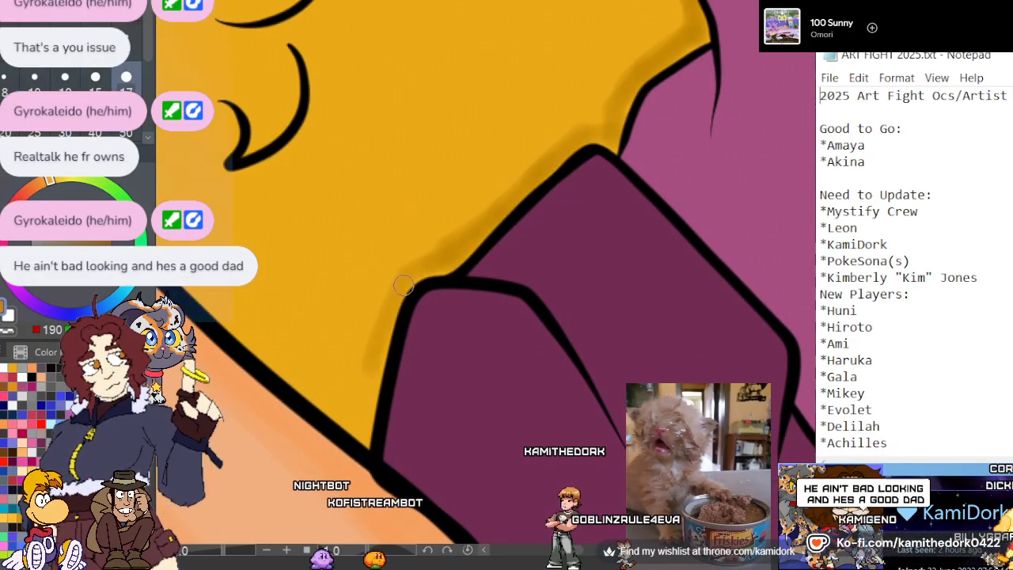
mouse_move(403, 285)
mouse_down()
mouse_move(362, 417)
mouse_move(391, 284)
mouse_move(489, 207)
mouse_up()
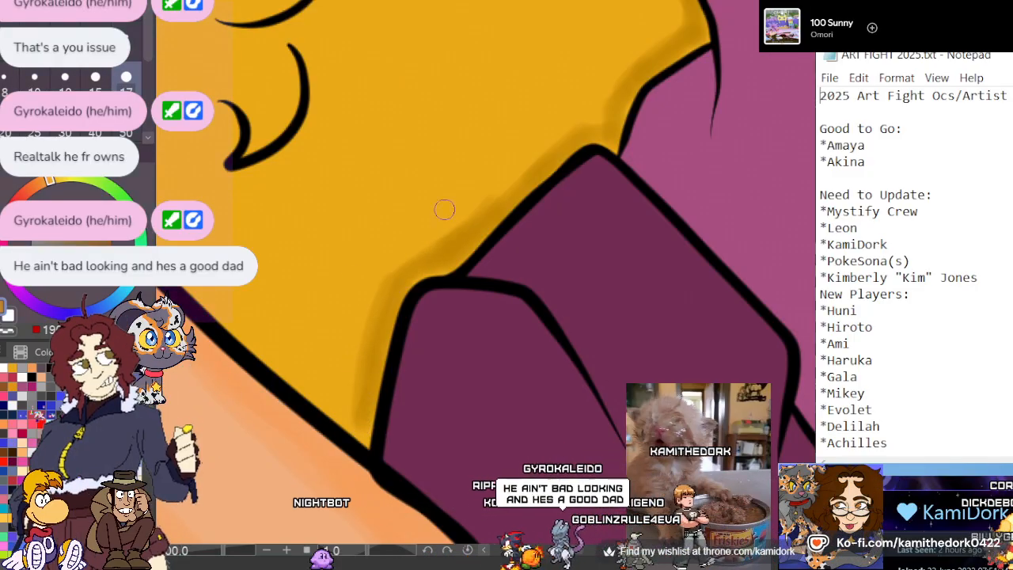
Paint soft dark gold shadows around the pair of small curls in the hair between the raised hand and sleeve
scroll(356, 286, down, 3)
scroll(271, 112, up, 1)
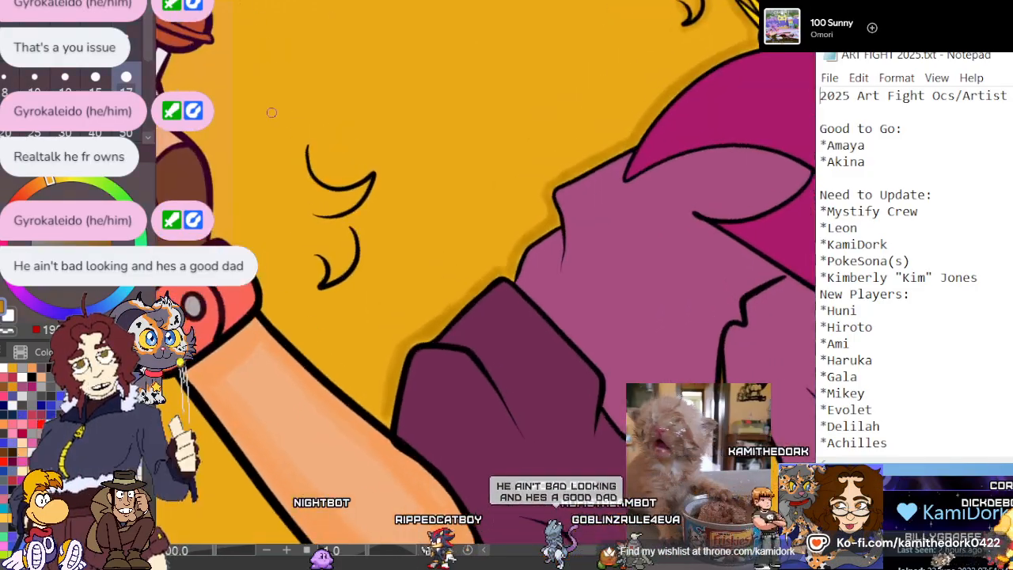
scroll(271, 112, up, 1)
mouse_move(331, 172)
mouse_down()
mouse_move(337, 206)
mouse_move(371, 211)
mouse_move(420, 192)
mouse_move(415, 231)
mouse_move(370, 265)
mouse_move(339, 267)
mouse_move(393, 237)
mouse_up()
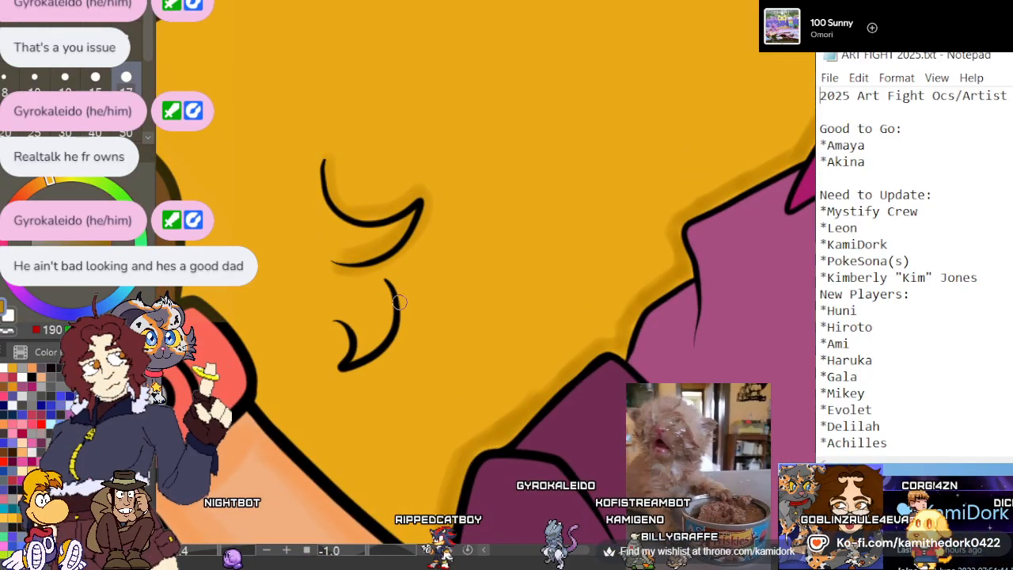
mouse_move(387, 278)
mouse_down()
mouse_move(387, 353)
mouse_move(347, 352)
mouse_up()
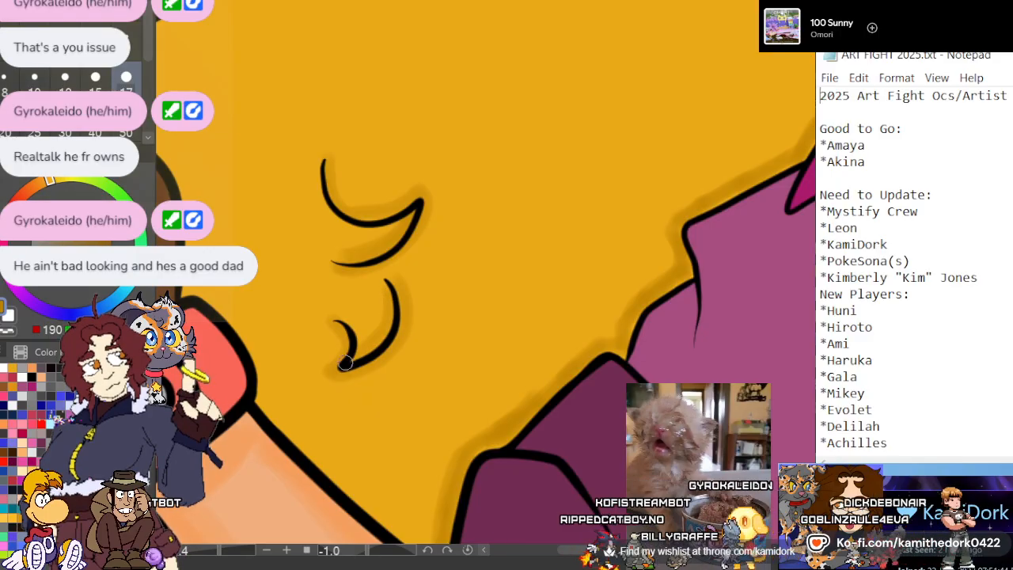
Shade the hair in dark gold along the inner side of the raised forearm, red wristband and brown glove
scroll(381, 223, down, 5)
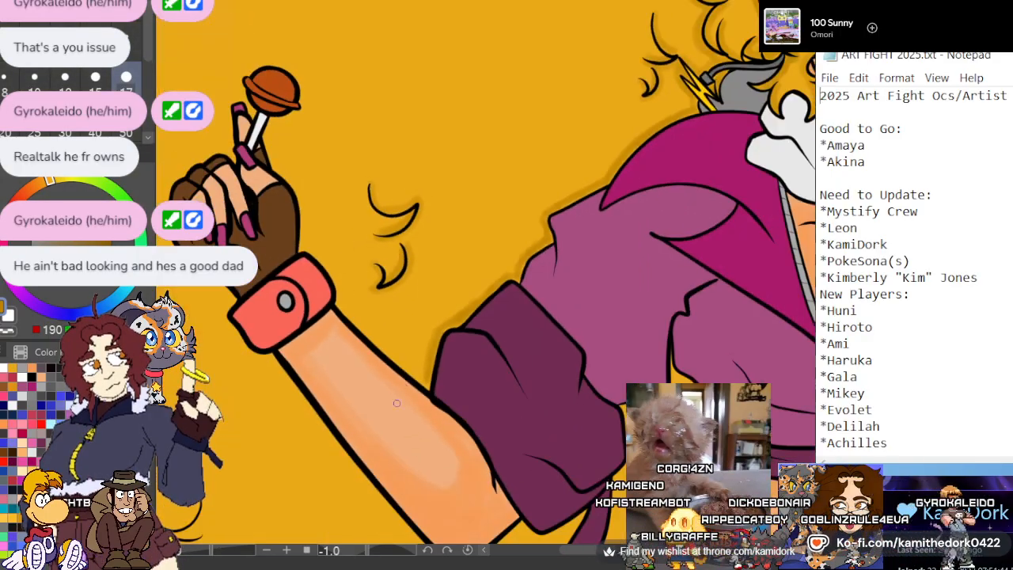
scroll(406, 363, up, 5)
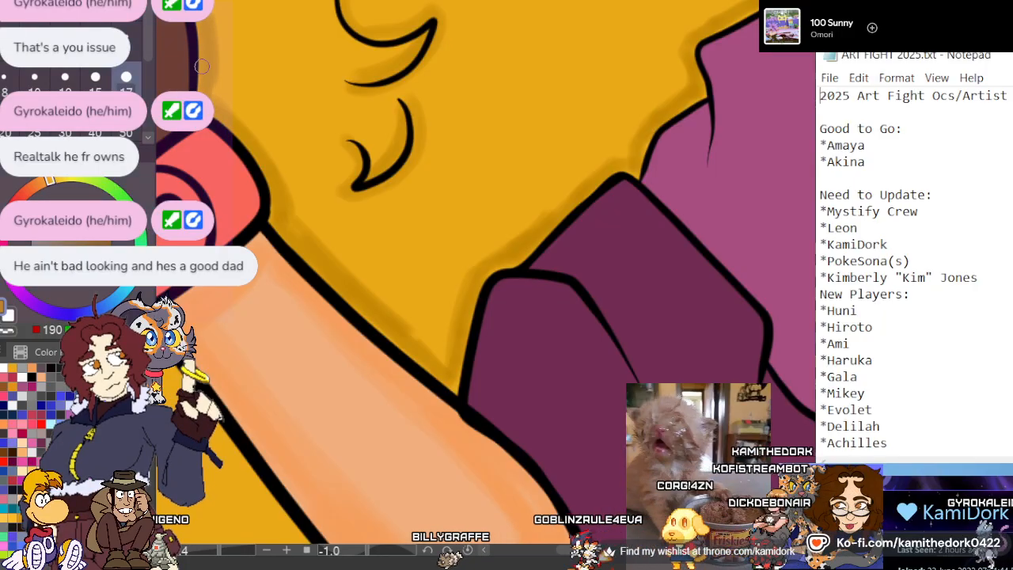
scroll(351, 259, down, 6)
scroll(407, 213, up, 4)
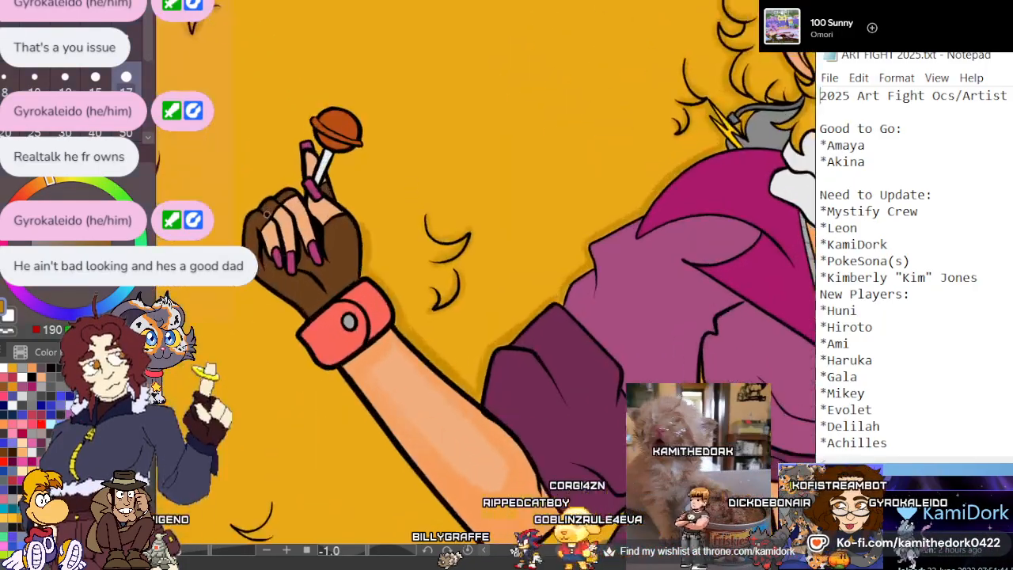
Paint dark gold shadows on the hair around the lollipop, fingers, gloved hand and outer edge of the red wristband
scroll(346, 132, up, 2)
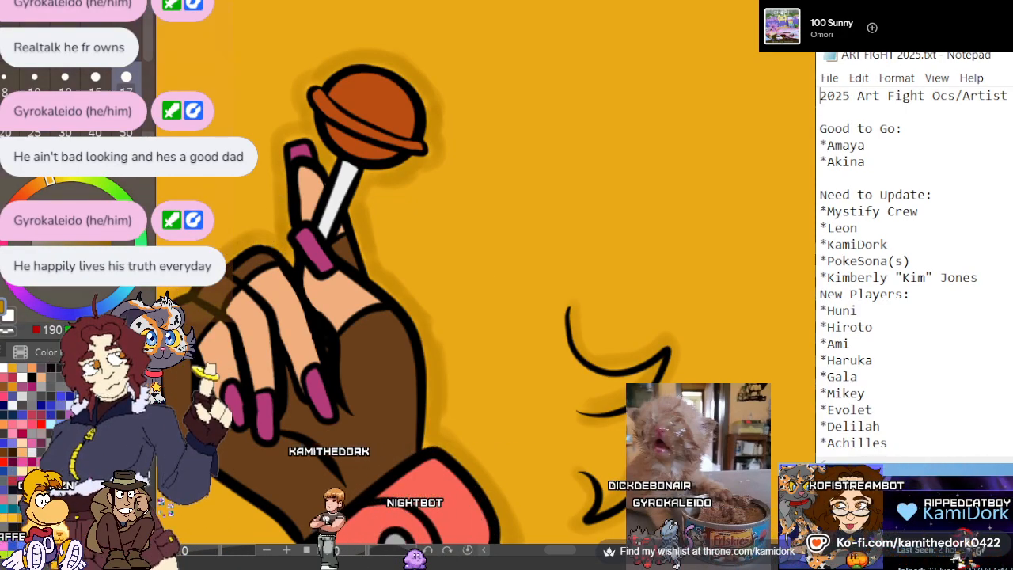
drag(560, 549, 553, 549)
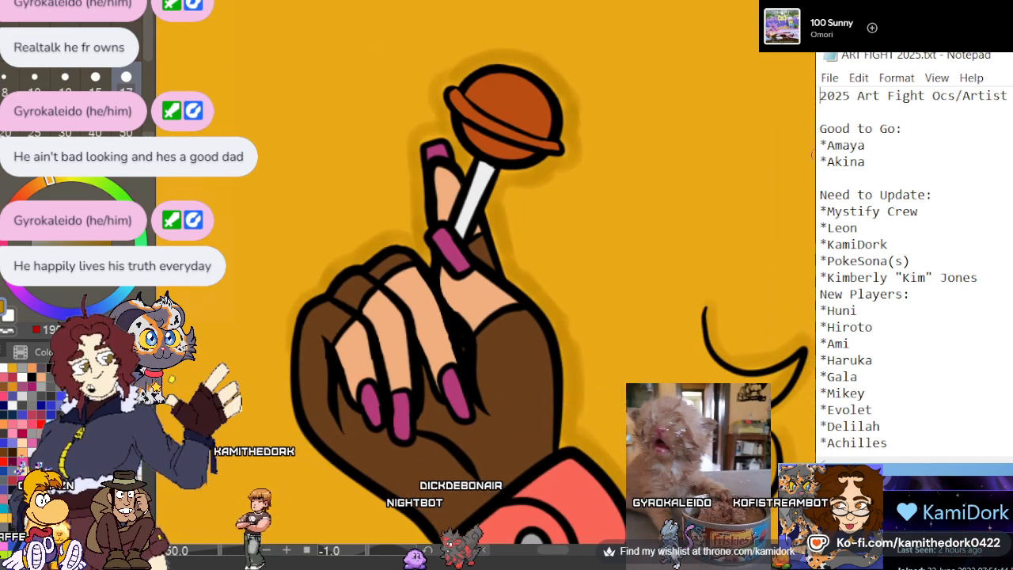
scroll(291, 50, down, 5)
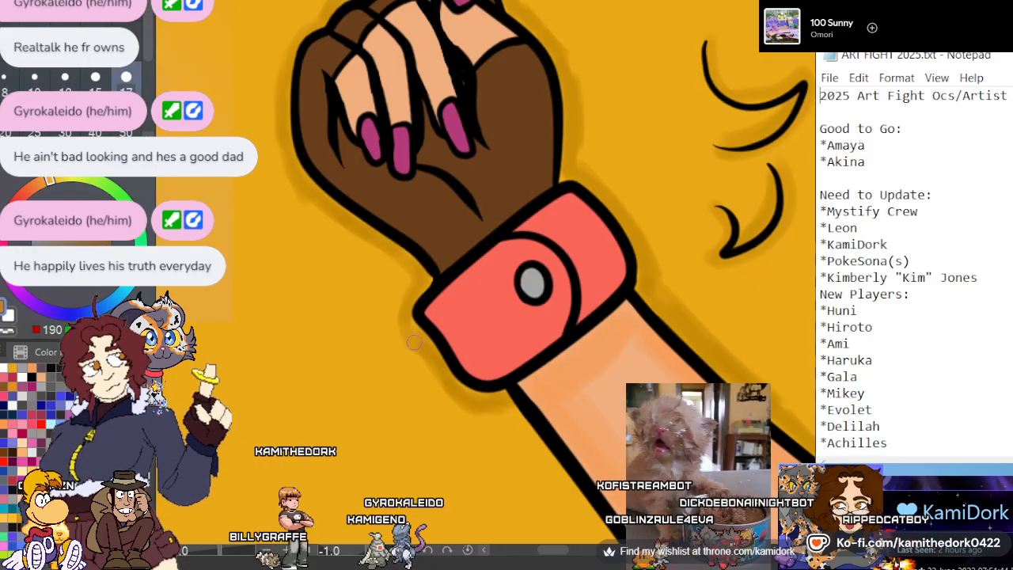
scroll(408, 154, down, 5)
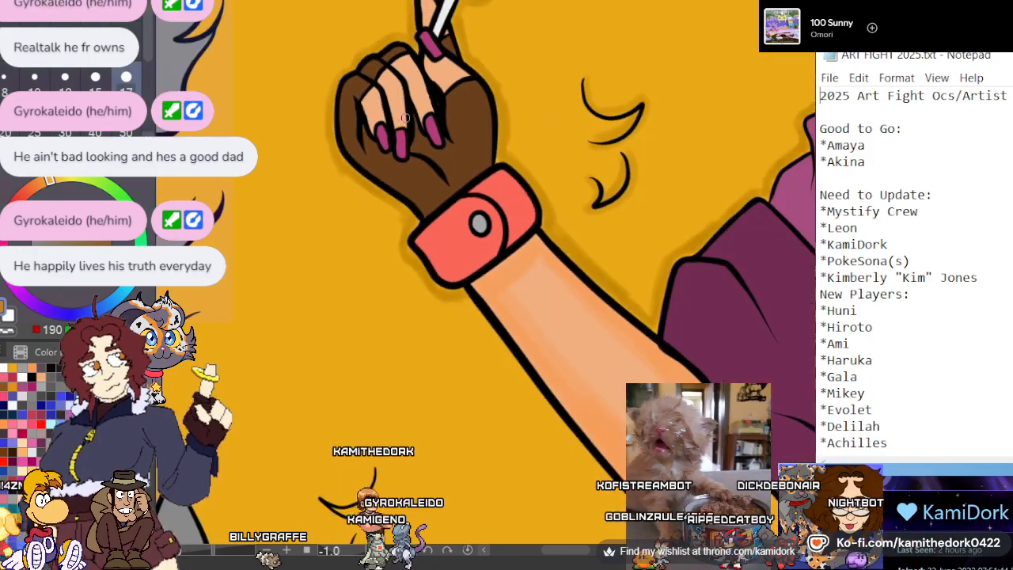
scroll(546, 330, up, 2)
scroll(433, 285, down, 2)
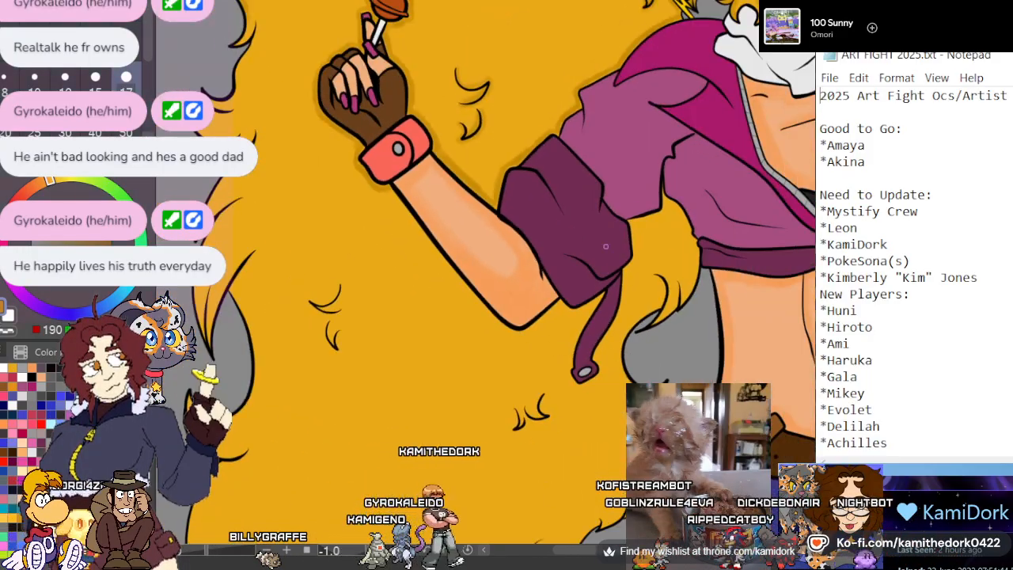
Shade the hair visible between sleeve and torso in dark gold, along the jacket's side and the hair's outer edge
scroll(606, 246, down, 2)
scroll(596, 258, down, 2)
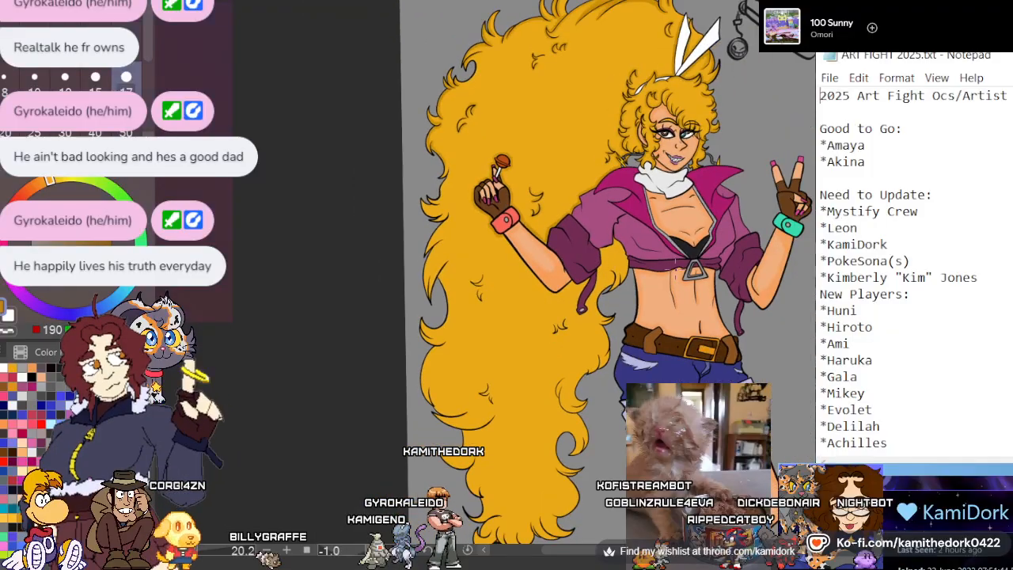
scroll(547, 189, up, 8)
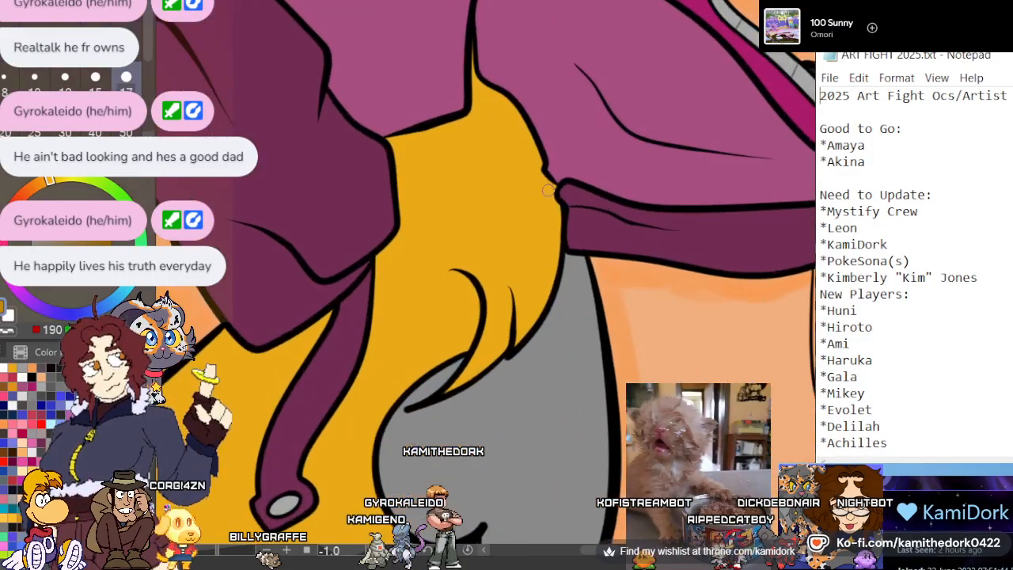
scroll(548, 189, up, 2)
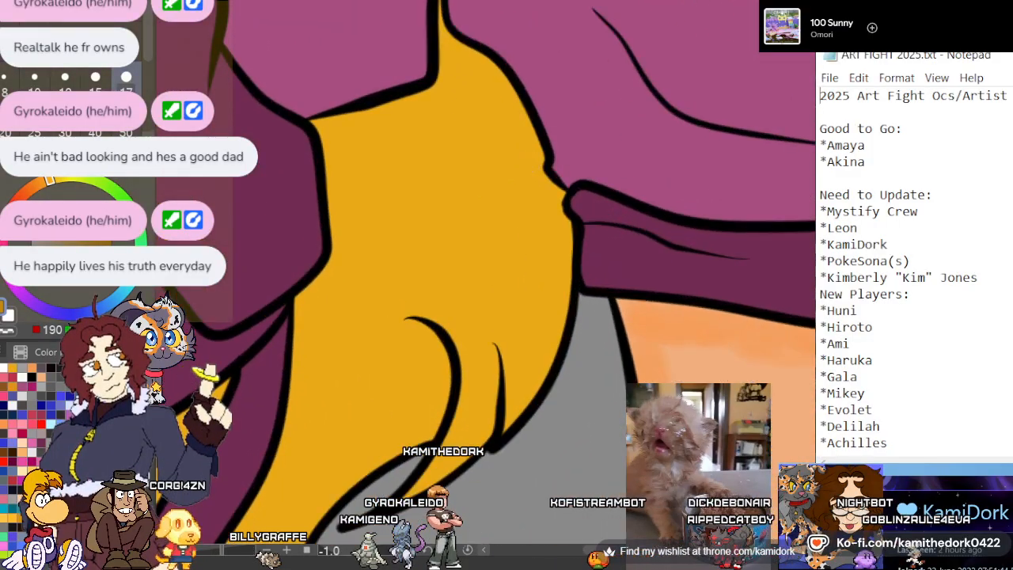
scroll(488, 206, up, 2)
drag(439, 127, 451, 234)
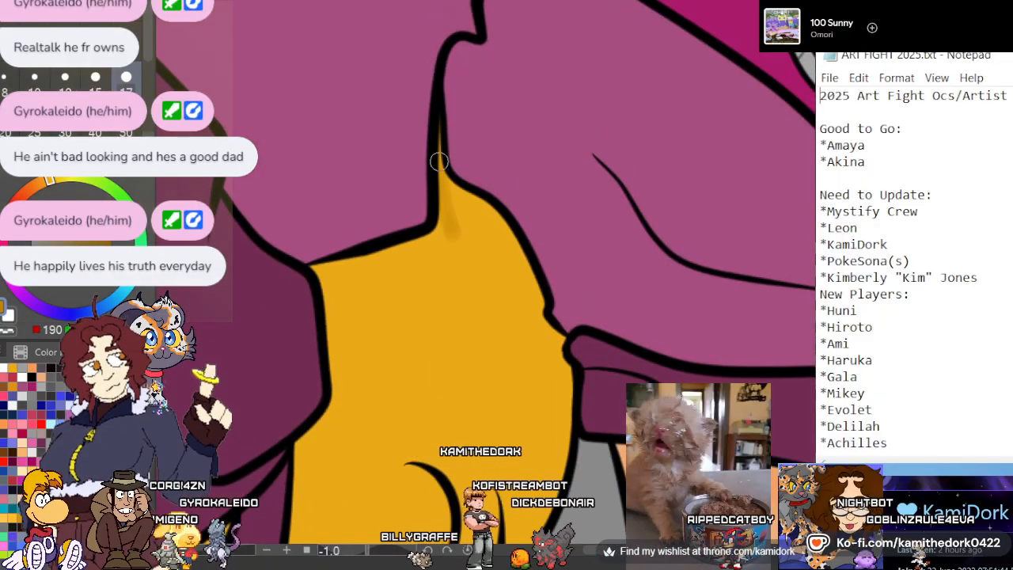
drag(439, 162, 488, 231)
drag(446, 184, 504, 253)
drag(472, 202, 532, 307)
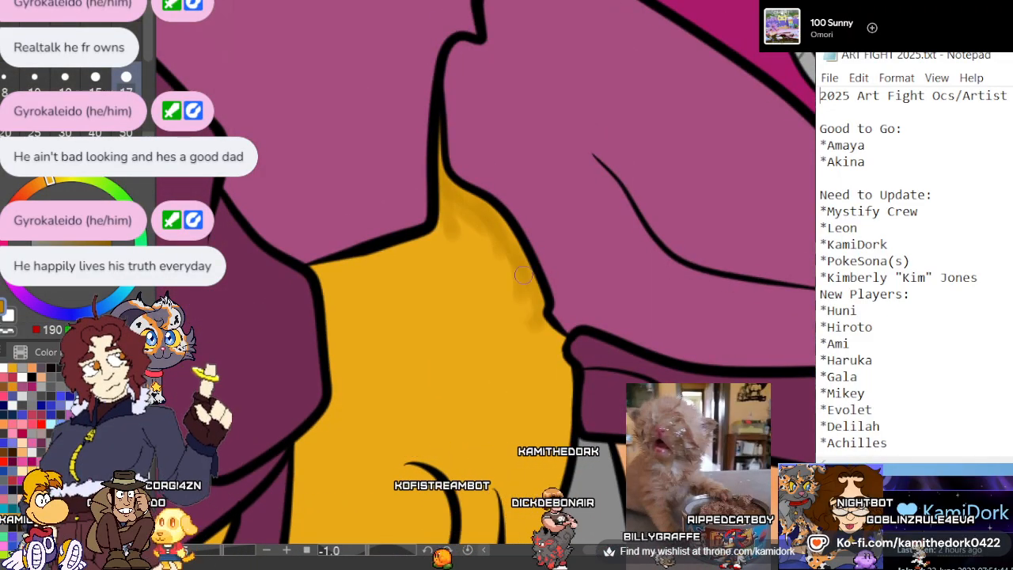
mouse_move(546, 348)
mouse_down()
mouse_move(568, 415)
mouse_move(557, 391)
mouse_move(557, 472)
mouse_up()
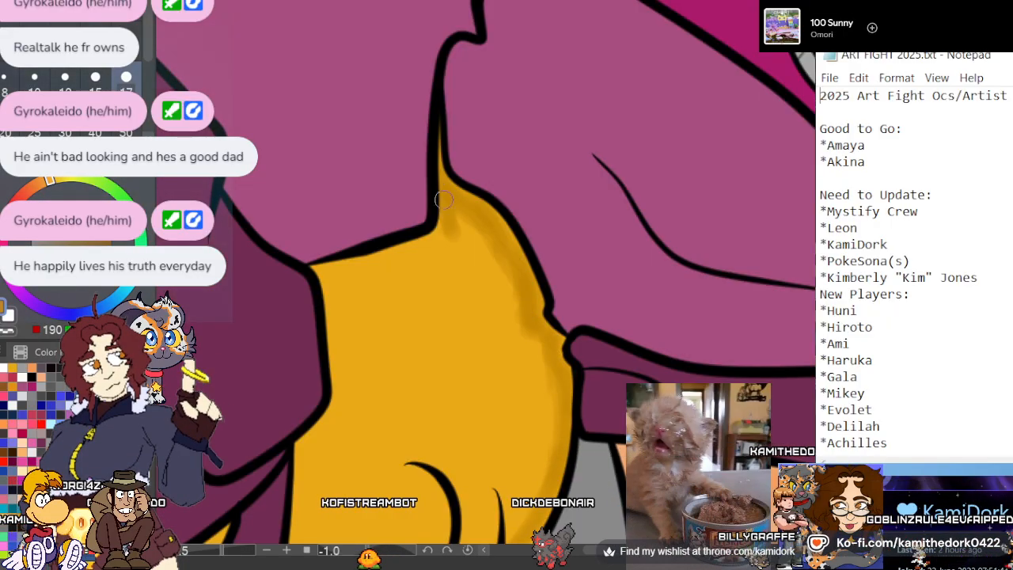
Paint dark gold shadows in the same hair gap beneath the light purple sleeve and along the dark rolled cuff
mouse_move(443, 201)
mouse_down()
mouse_move(450, 141)
mouse_move(434, 189)
mouse_move(461, 213)
mouse_move(461, 201)
mouse_move(394, 258)
mouse_up()
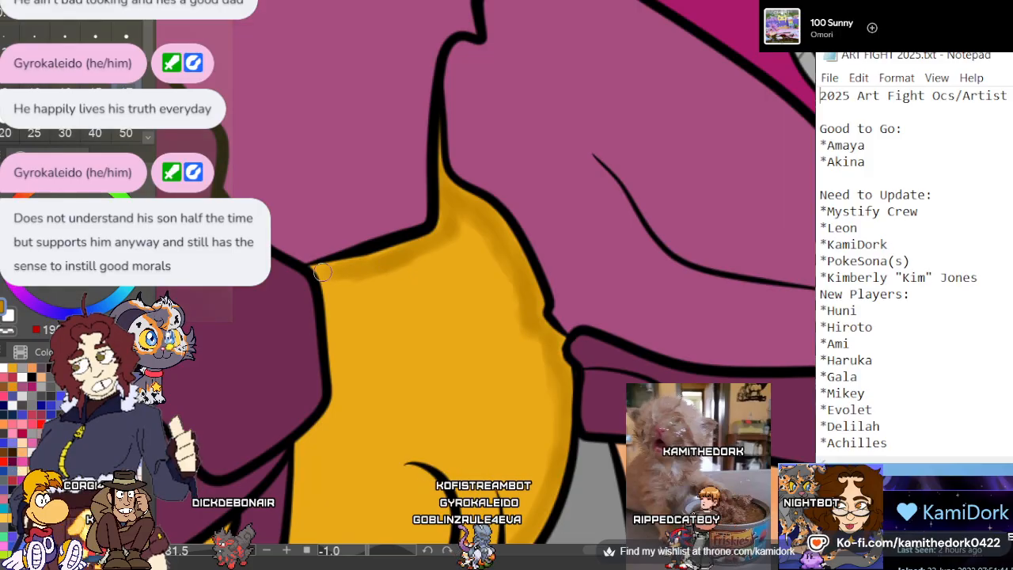
drag(329, 277, 339, 386)
drag(332, 321, 345, 418)
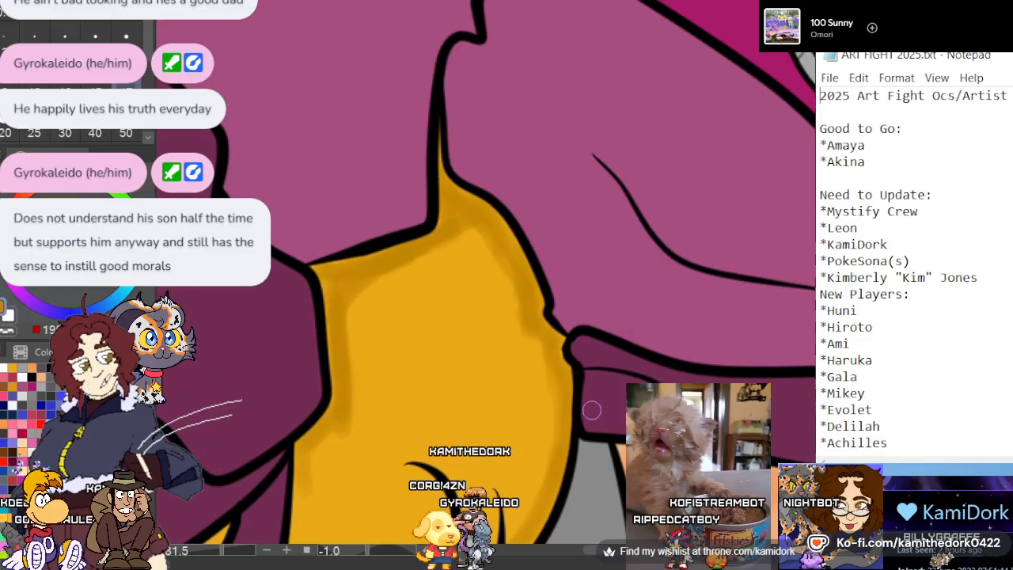
Shade the hair in dark gold along the hanging strap's inner edge and around the curl lines beneath the jacket
drag(603, 551, 594, 551)
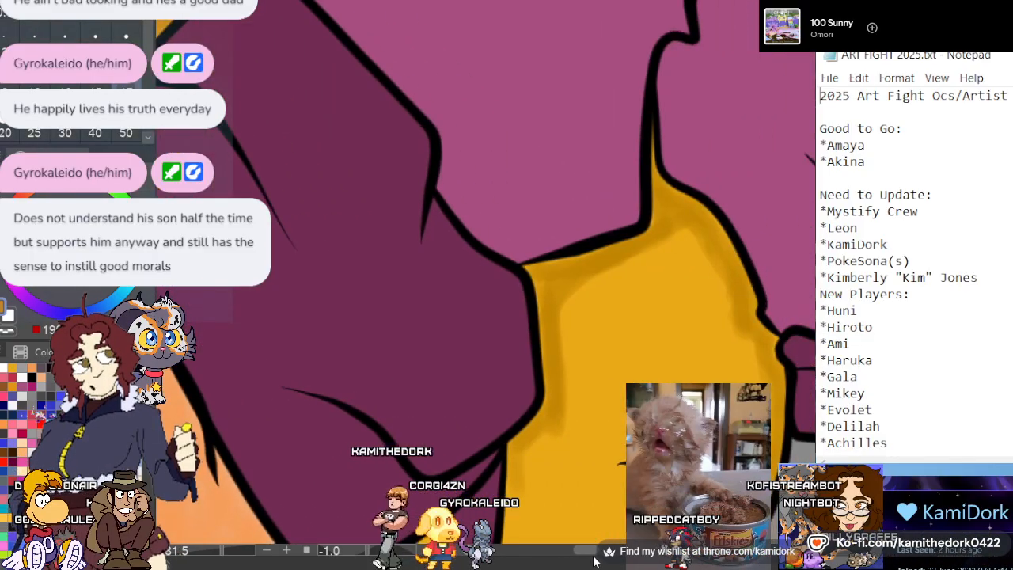
scroll(486, 273, down, 5)
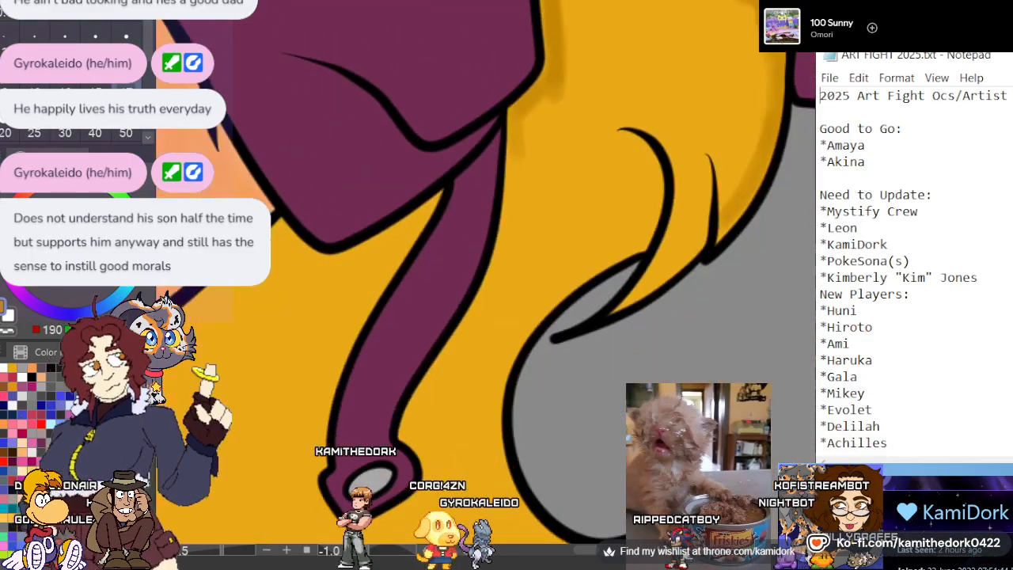
drag(512, 109, 509, 257)
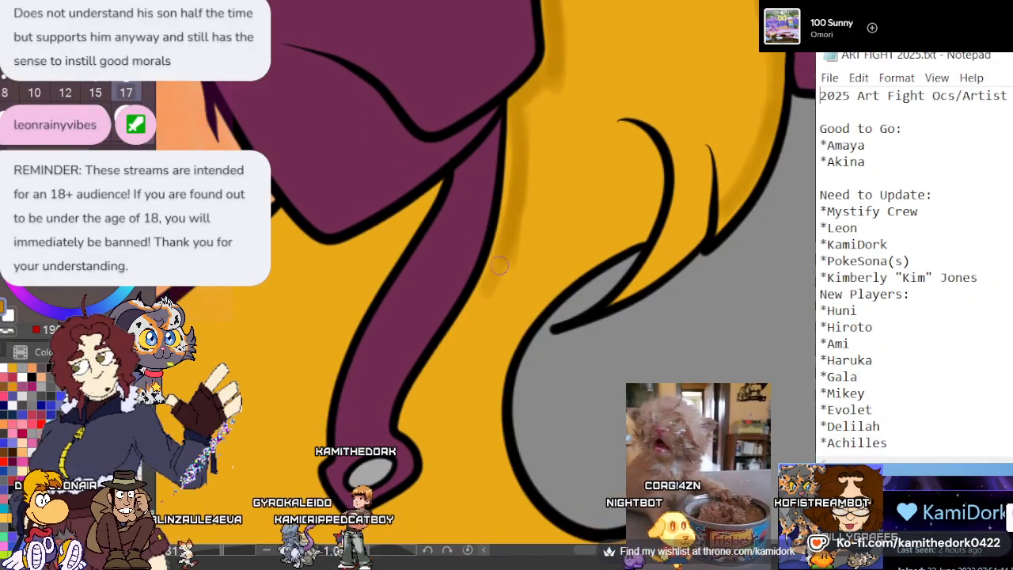
drag(506, 264, 420, 397)
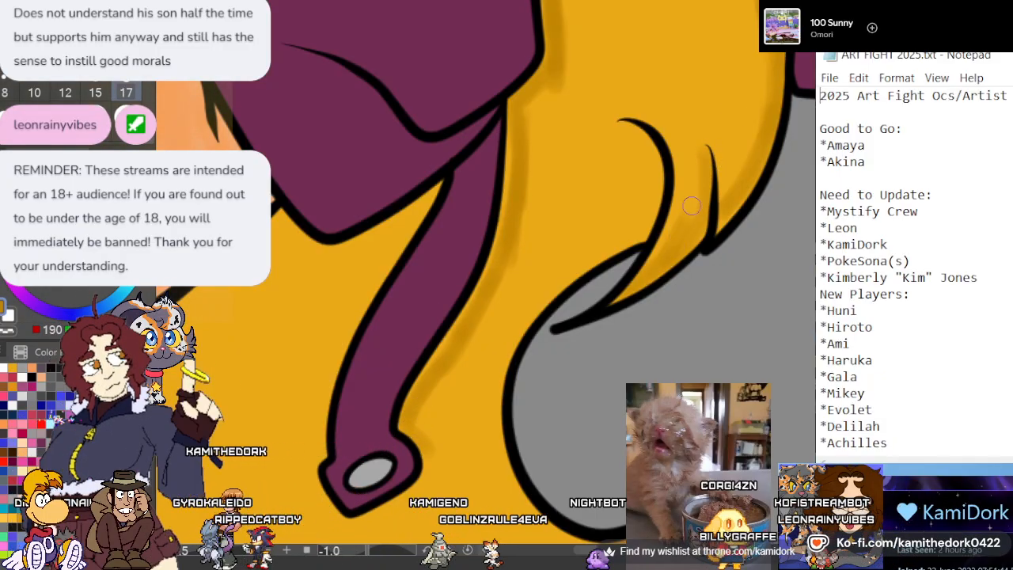
mouse_move(622, 127)
mouse_down()
mouse_move(656, 161)
mouse_move(639, 232)
mouse_up()
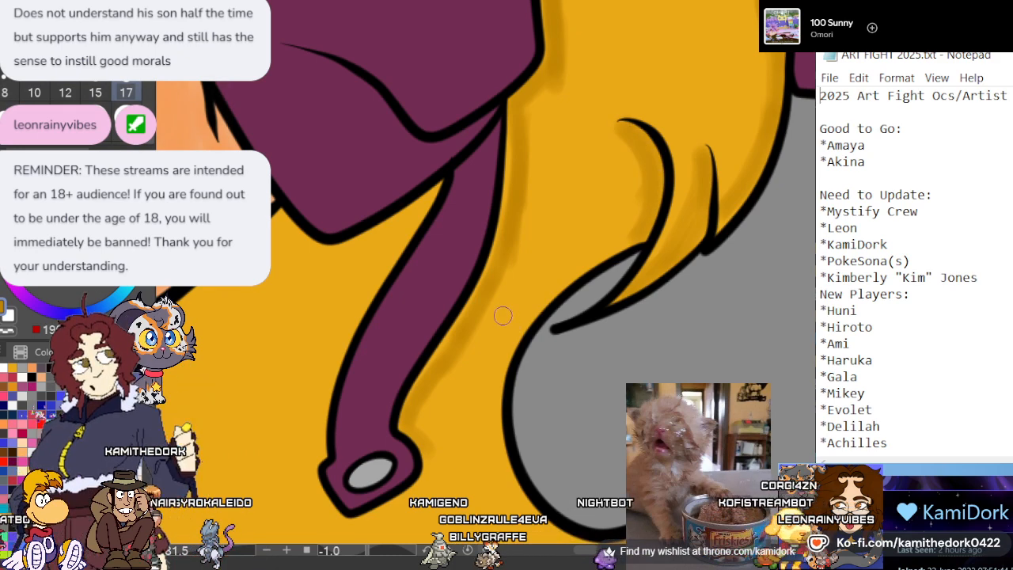
Paint dark gold shadows on the hair along the strap's elbow-facing edge and around its metal-studded tip
scroll(472, 90, down, 2)
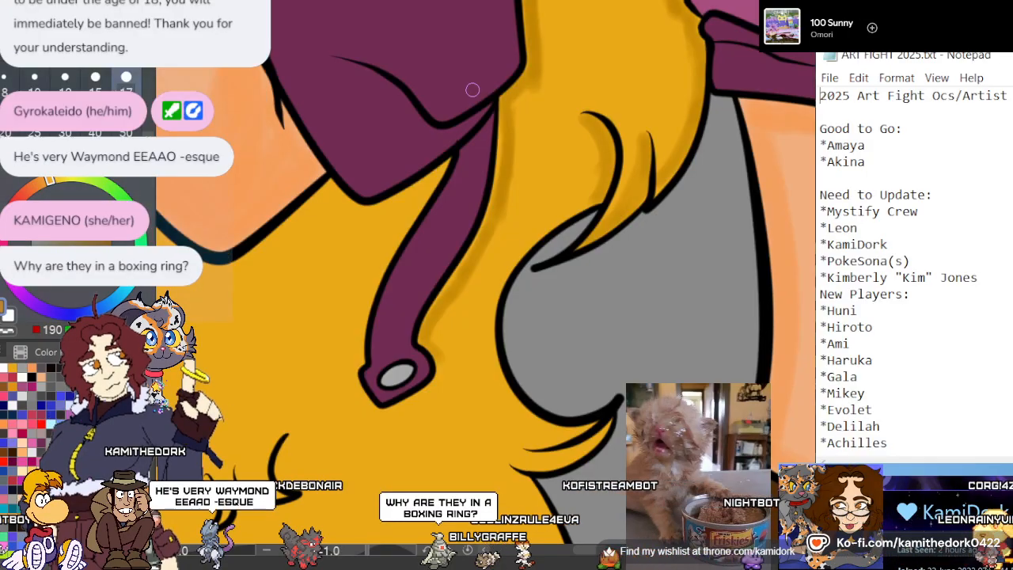
scroll(473, 89, down, 2)
scroll(525, 294, up, 3)
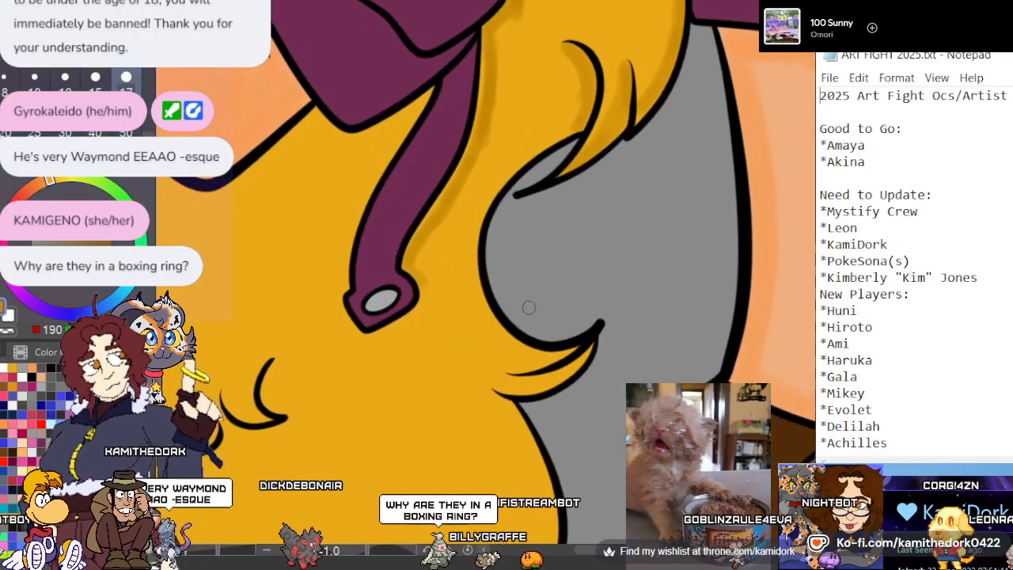
scroll(527, 294, down, 1)
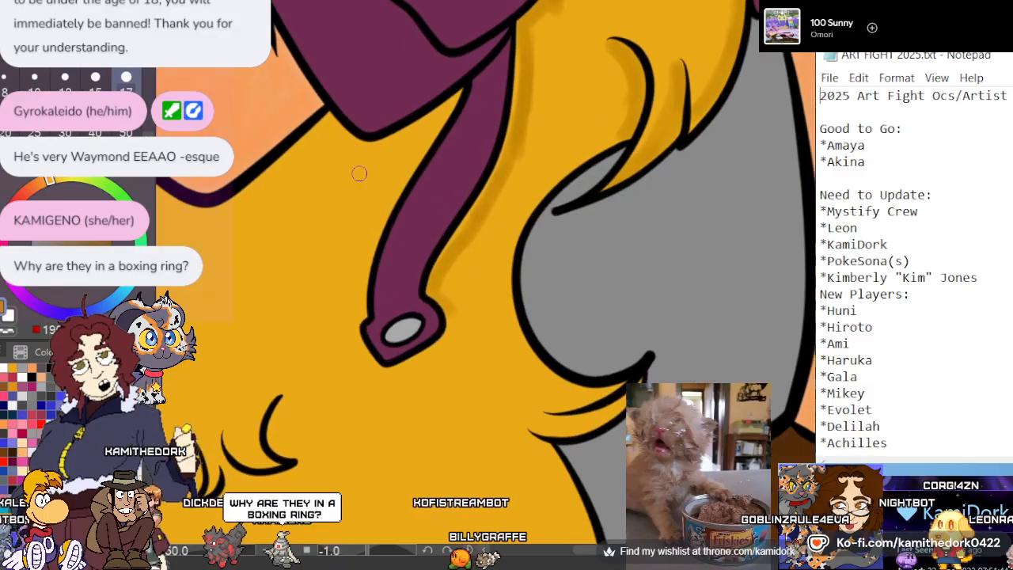
scroll(330, 243, up, 1)
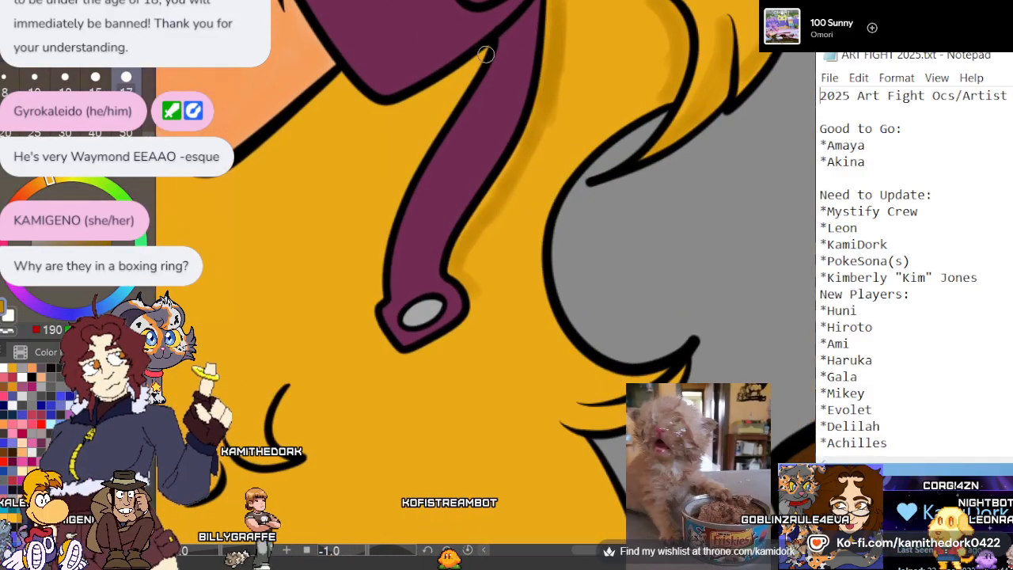
drag(390, 203, 376, 275)
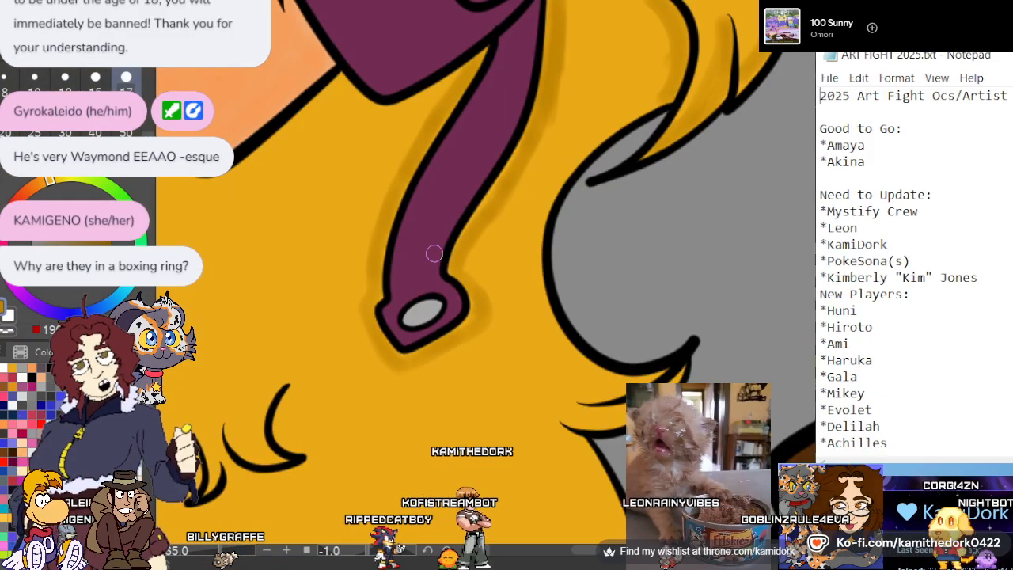
Shade the hair in dark gold beneath the dark rolled cuff and around the underside of the elbow
scroll(471, 241, down, 1)
scroll(322, 173, up, 2)
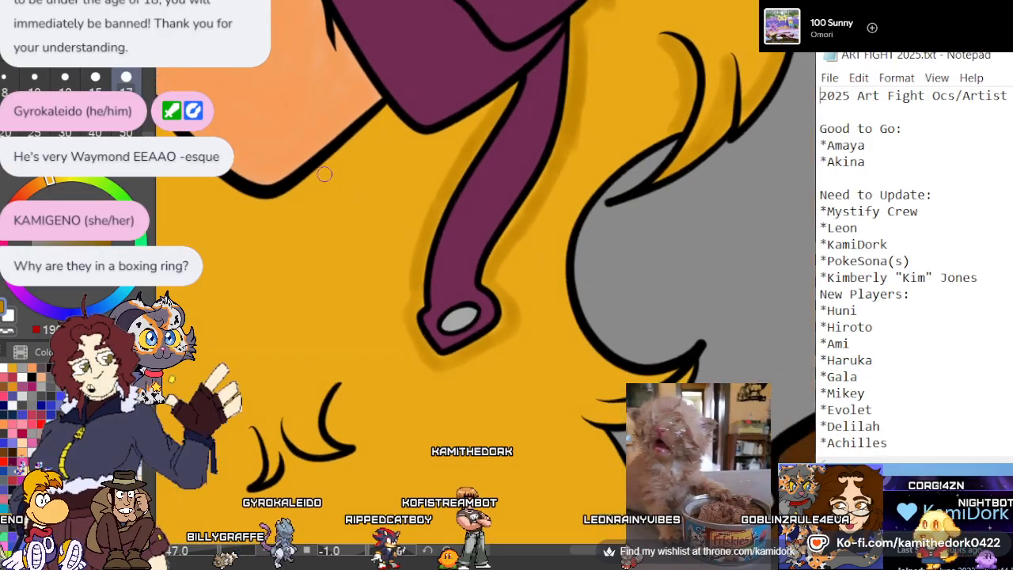
scroll(433, 147, down, 1)
scroll(266, 33, up, 2)
scroll(273, 38, up, 1)
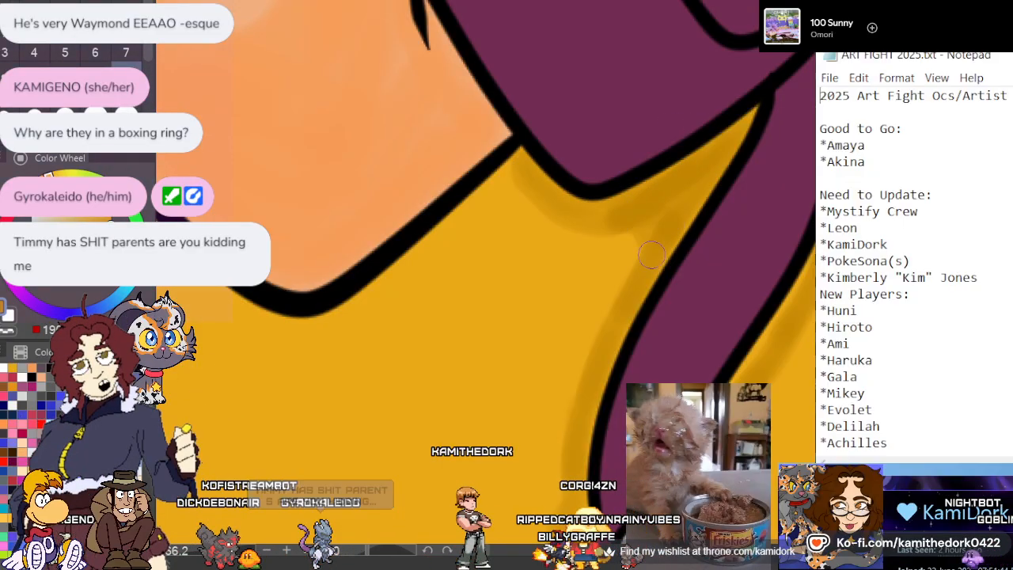
mouse_move(522, 166)
mouse_down()
mouse_move(432, 251)
mouse_move(509, 175)
mouse_move(386, 276)
mouse_move(524, 199)
mouse_move(422, 261)
mouse_move(407, 259)
mouse_move(358, 312)
mouse_move(259, 320)
mouse_up()
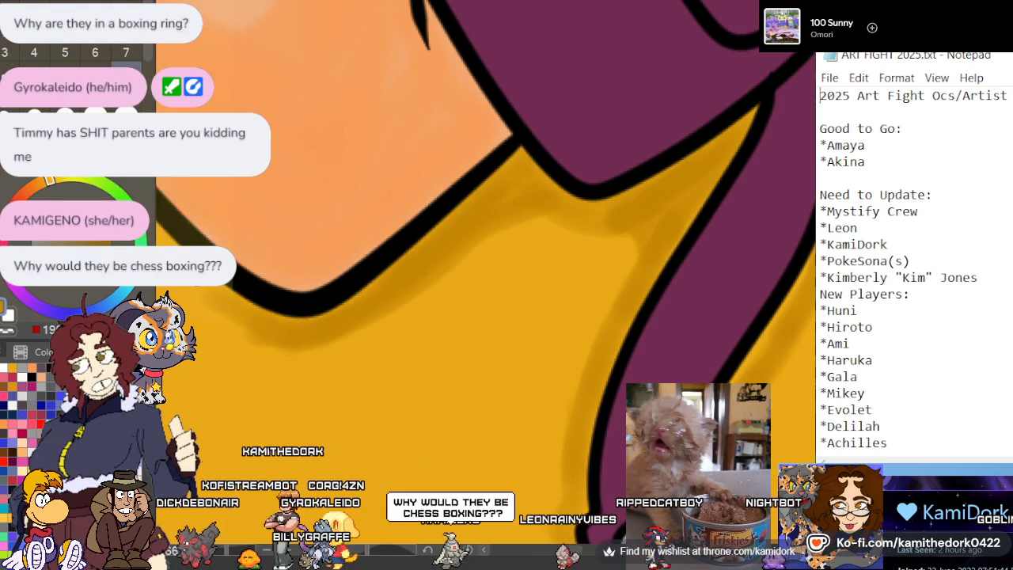
Extend the dark gold hair shadow along the underside of the raised forearm from the elbow towards the wristband
scroll(449, 246, down, 4)
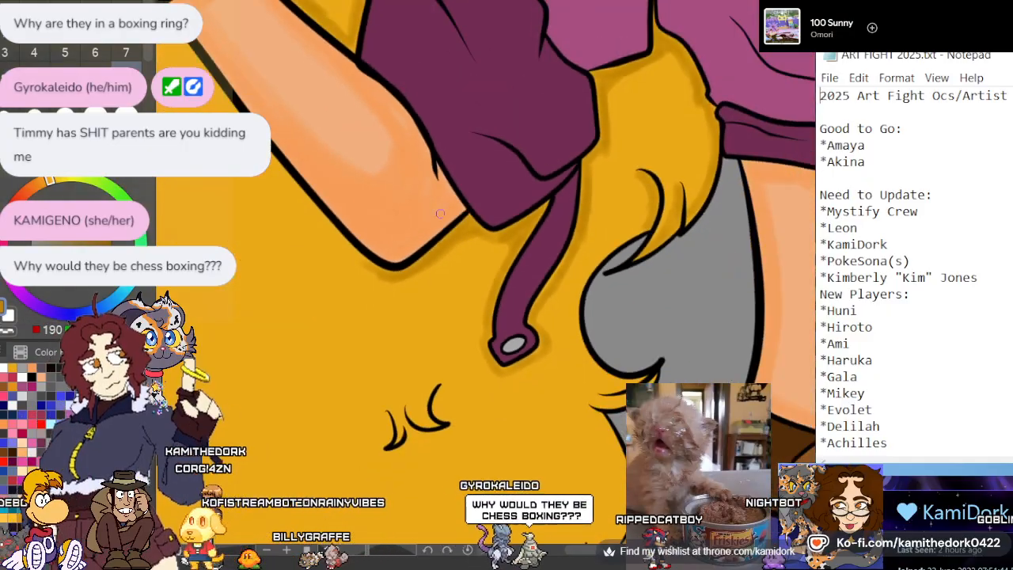
scroll(378, 198, up, 2)
scroll(381, 197, down, 3)
scroll(234, 104, up, 2)
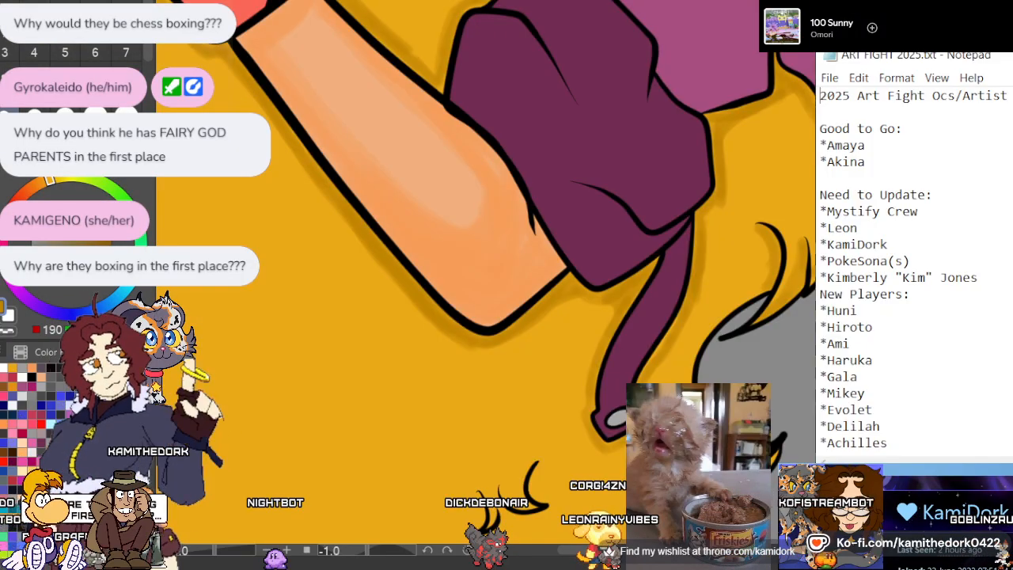
Paint dark gold shading along the hair's curved outer edge beside the waist and into the pointed curl tip
scroll(186, 18, down, 2)
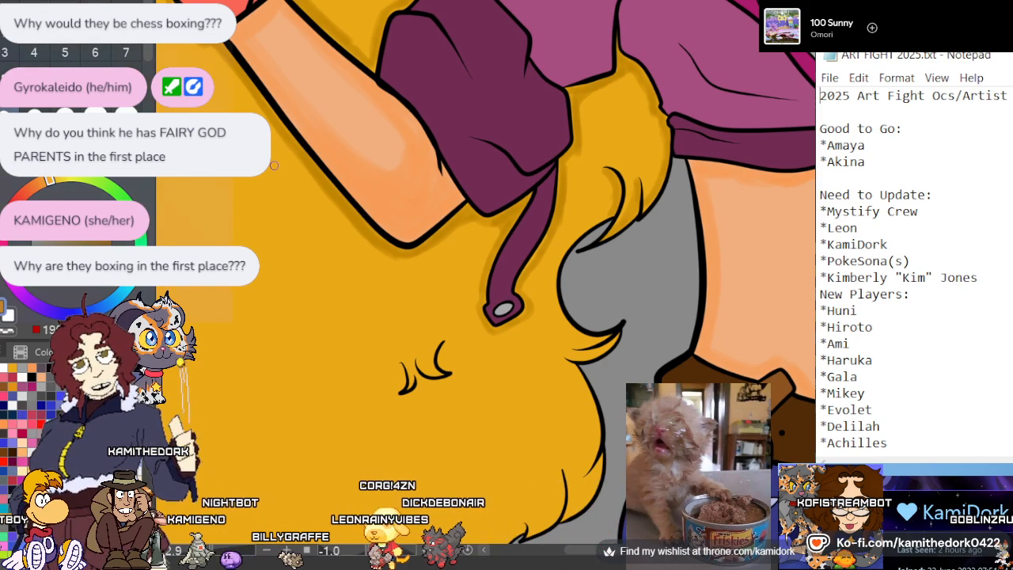
scroll(274, 164, down, 2)
scroll(576, 220, up, 3)
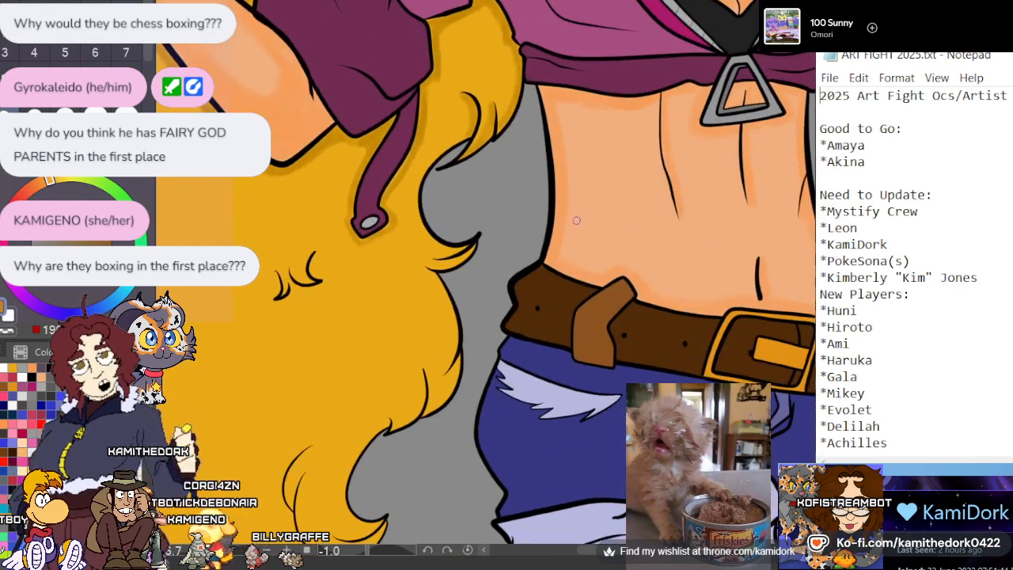
scroll(512, 192, up, 4)
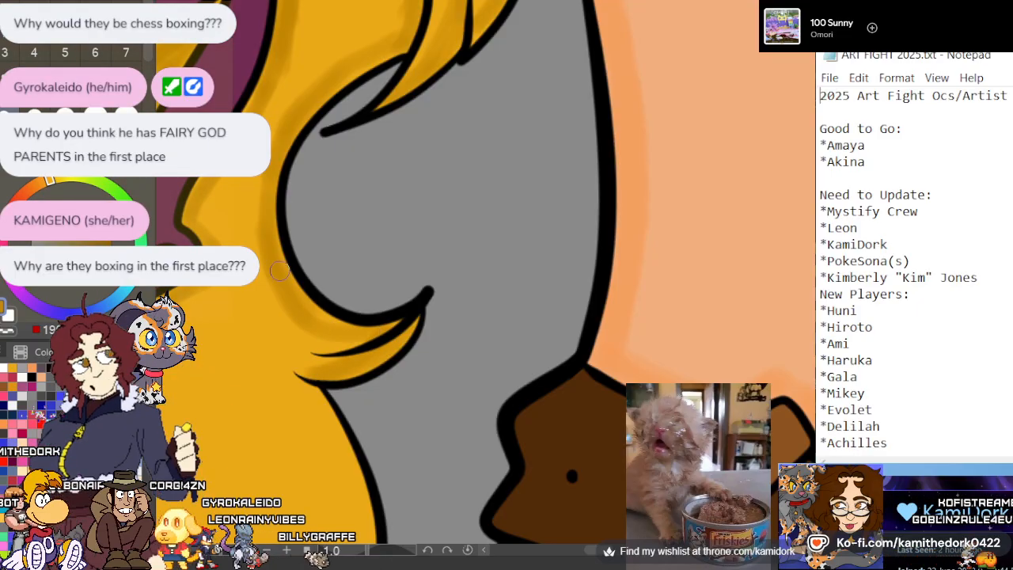
scroll(589, 263, down, 1)
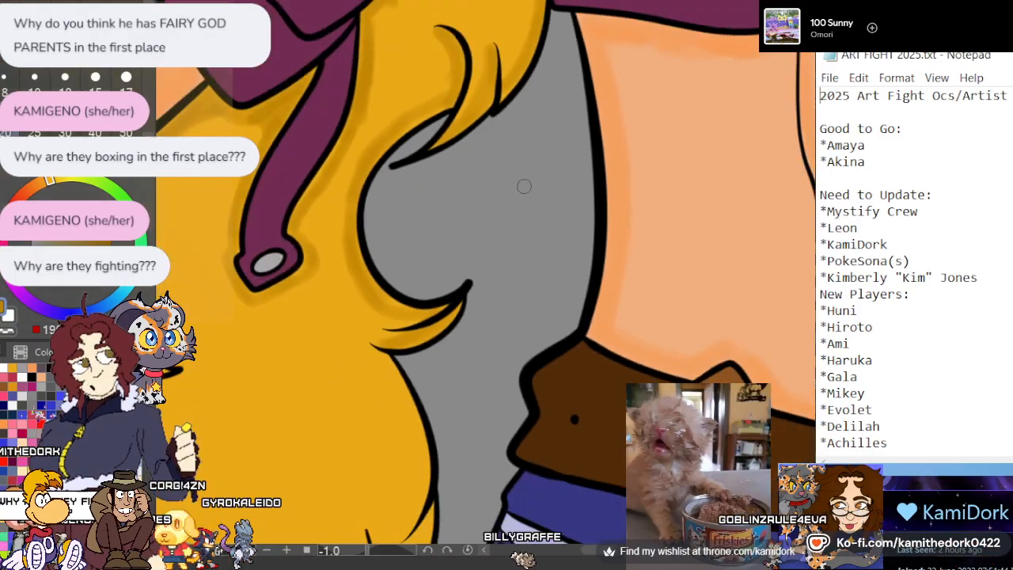
Shade the bulging outer hair edge beside the belt in dark gold, including the overlapping strands and lower tips
scroll(524, 186, down, 2)
scroll(516, 178, down, 2)
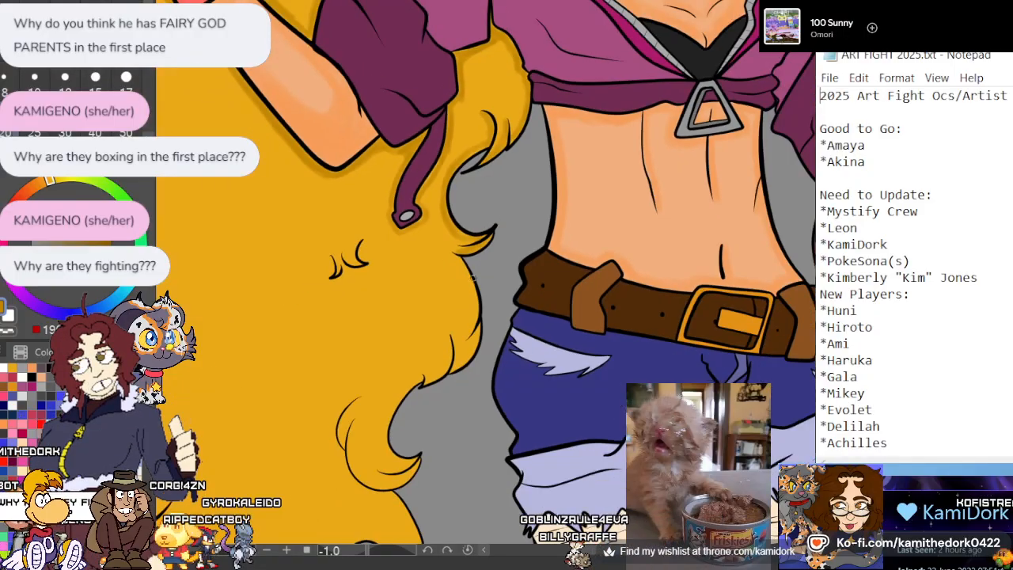
scroll(407, 302, up, 5)
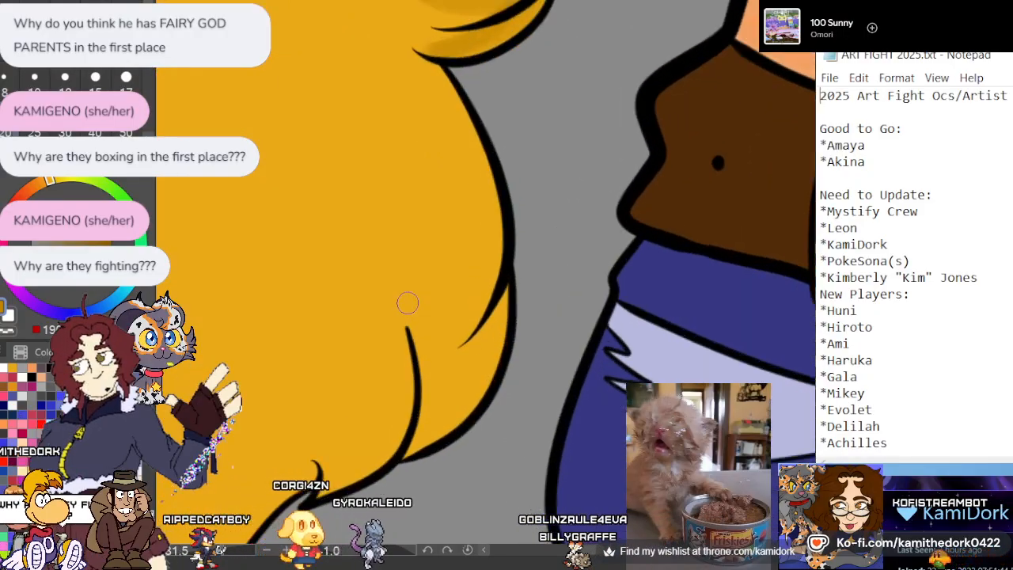
drag(446, 81, 477, 221)
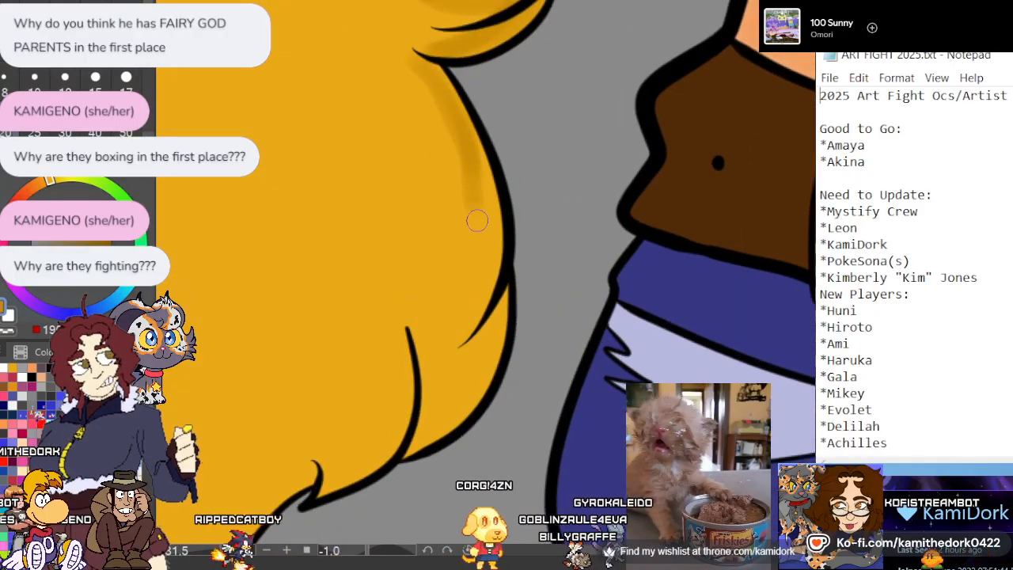
drag(477, 154, 490, 299)
mouse_move(482, 216)
mouse_down()
mouse_move(462, 269)
mouse_move(491, 276)
mouse_move(462, 328)
mouse_up()
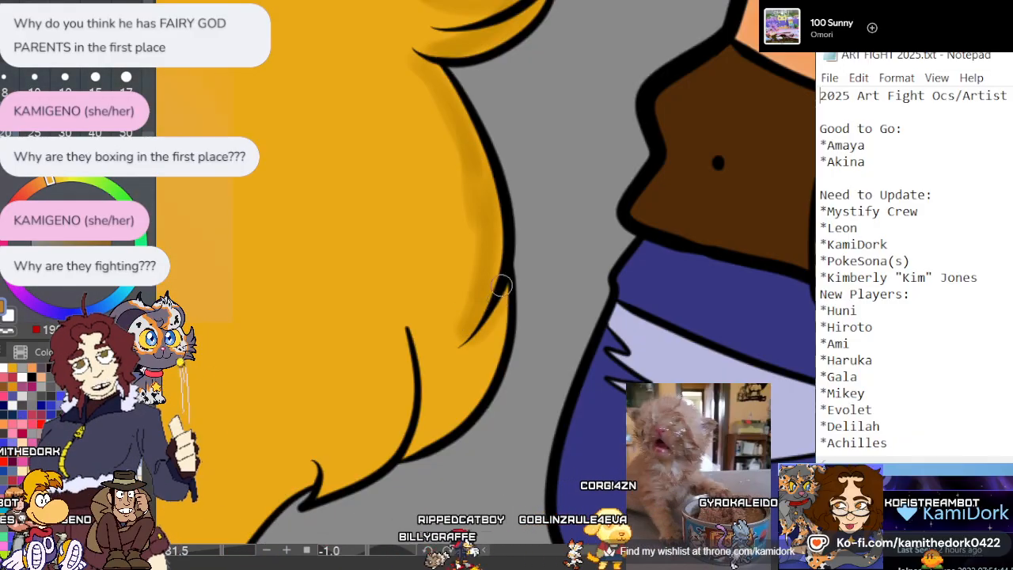
mouse_move(504, 294)
mouse_down()
mouse_move(479, 363)
mouse_move(428, 431)
mouse_up()
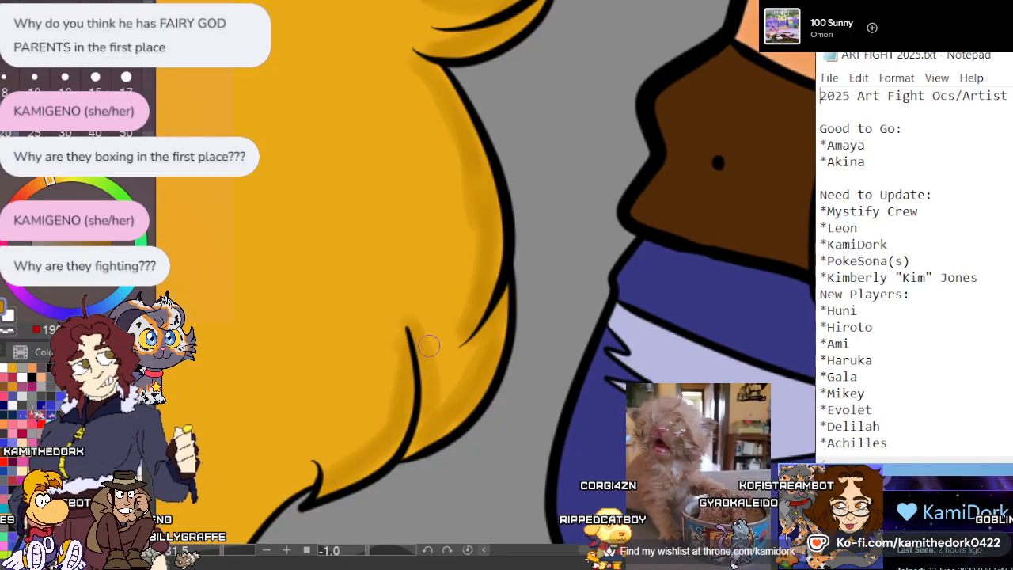
Add dark gold shadows around the small curl lines in the hair below the strap's tip
scroll(507, 312, down, 3)
drag(452, 283, 523, 322)
scroll(447, 286, up, 2)
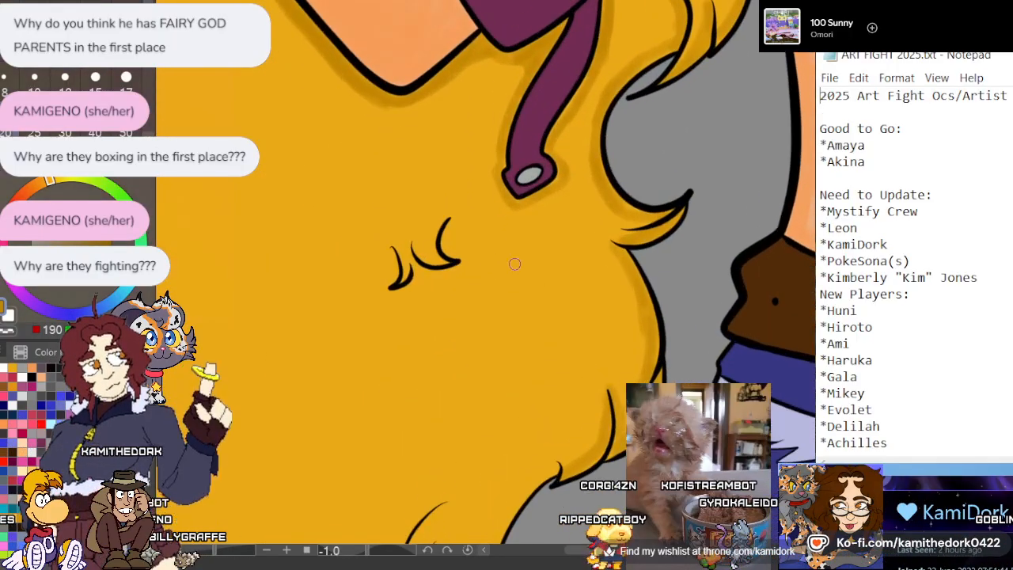
scroll(465, 249, up, 2)
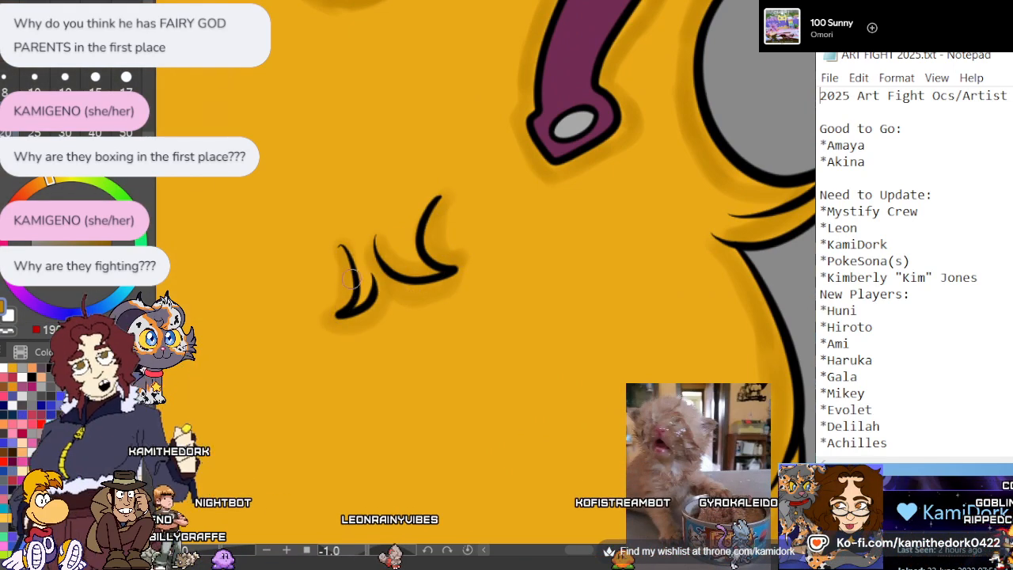
scroll(373, 288, down, 2)
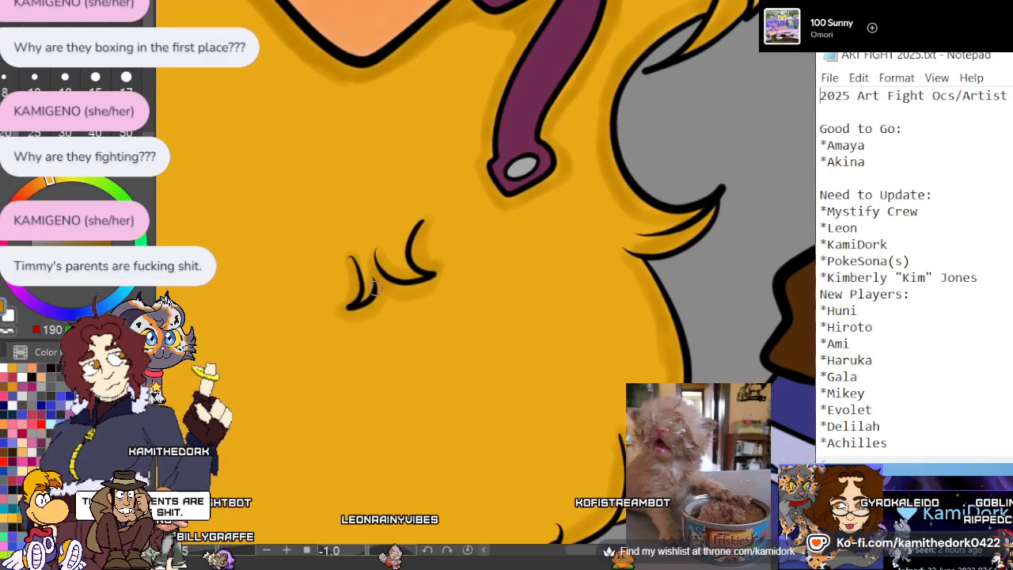
Add dark gold shadows around the two pairs of curl lines in the hair below the raised forearm
scroll(470, 249, down, 4)
scroll(392, 236, up, 4)
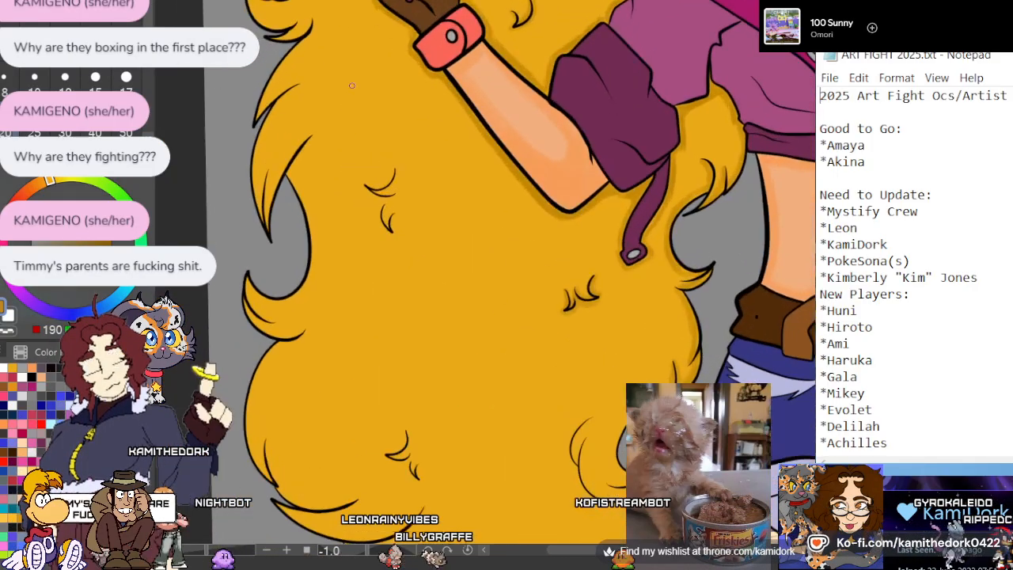
scroll(366, 234, up, 4)
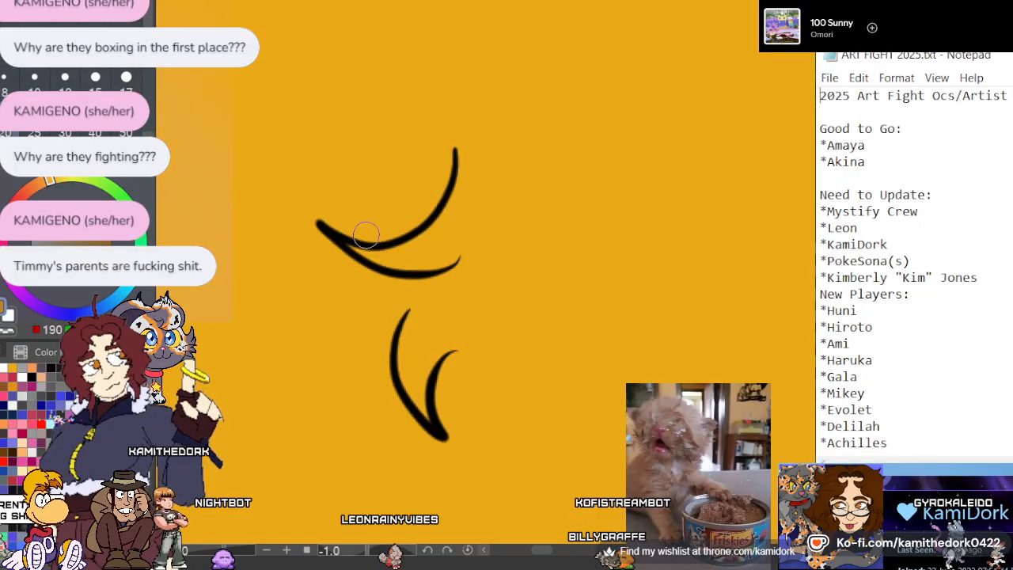
mouse_move(448, 149)
mouse_down()
mouse_move(406, 223)
mouse_move(332, 222)
mouse_up()
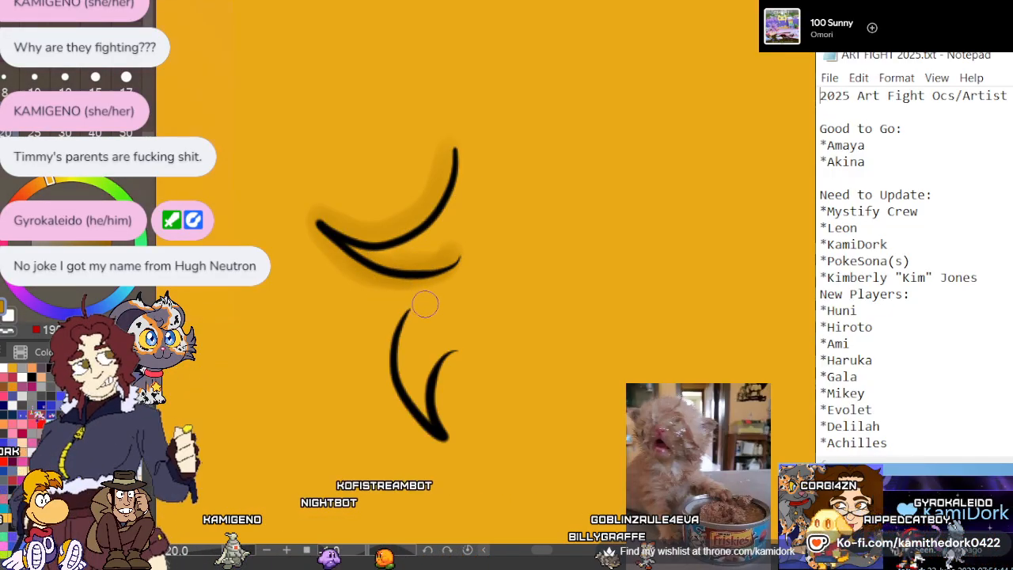
mouse_move(409, 319)
mouse_down()
mouse_move(414, 415)
mouse_move(453, 434)
mouse_move(439, 399)
mouse_move(450, 364)
mouse_move(448, 438)
mouse_move(394, 411)
mouse_move(395, 303)
mouse_move(392, 404)
mouse_up()
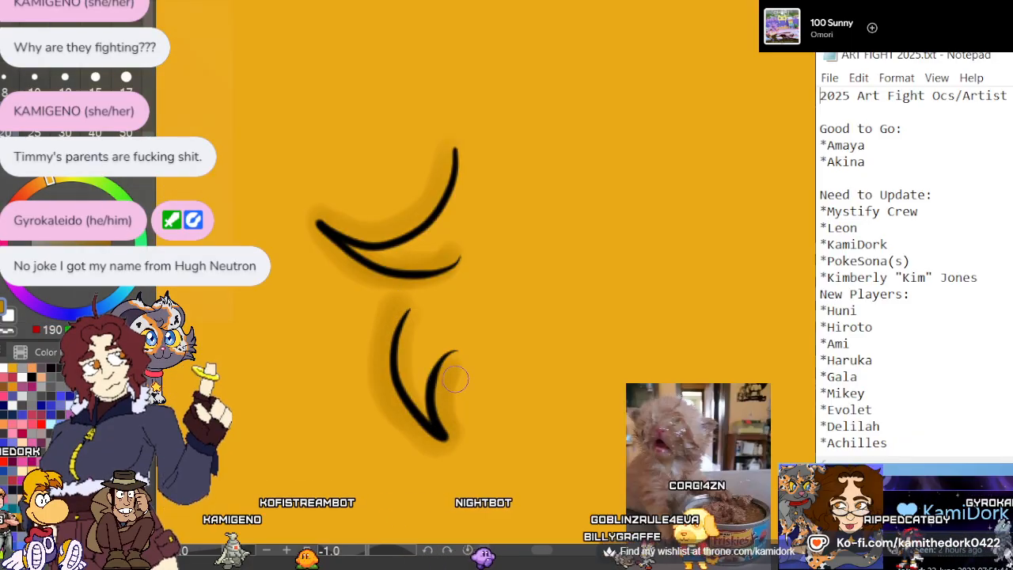
Shade the outer hair edge and its flicked curls across from the gloved hand in dark gold
scroll(504, 364, down, 6)
scroll(532, 210, up, 2)
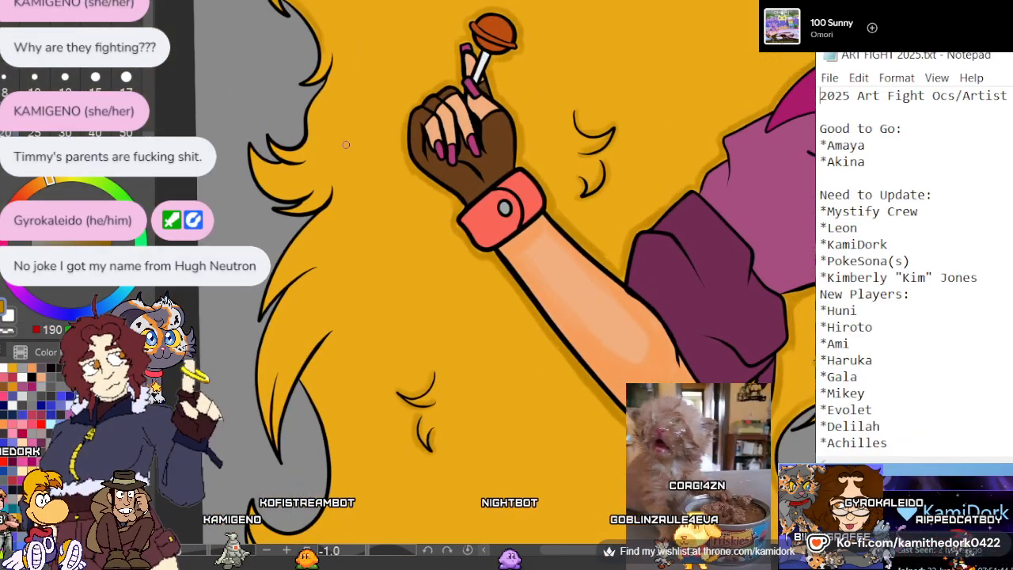
scroll(345, 145, up, 5)
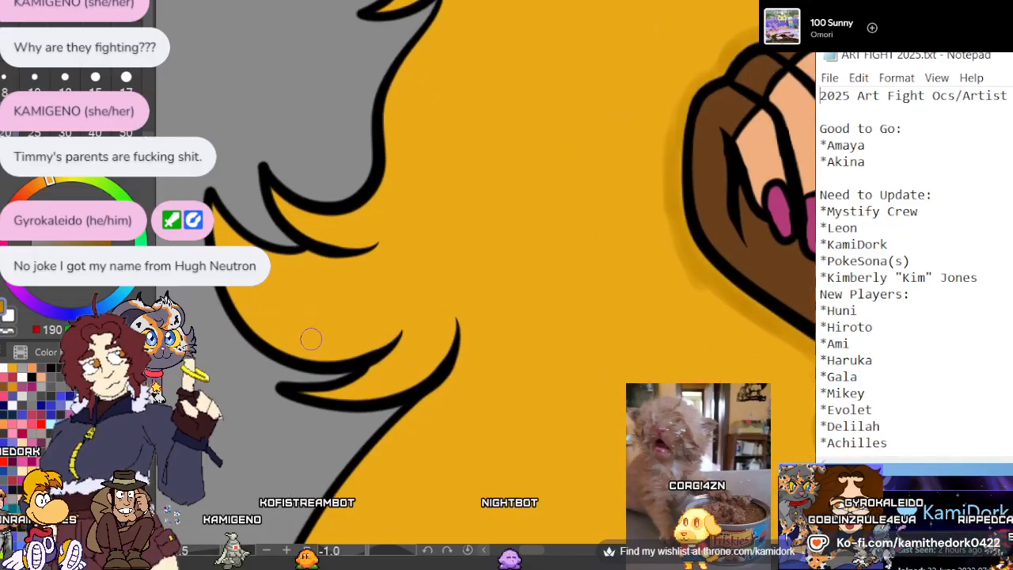
scroll(318, 332, down, 3)
scroll(470, 77, up, 1)
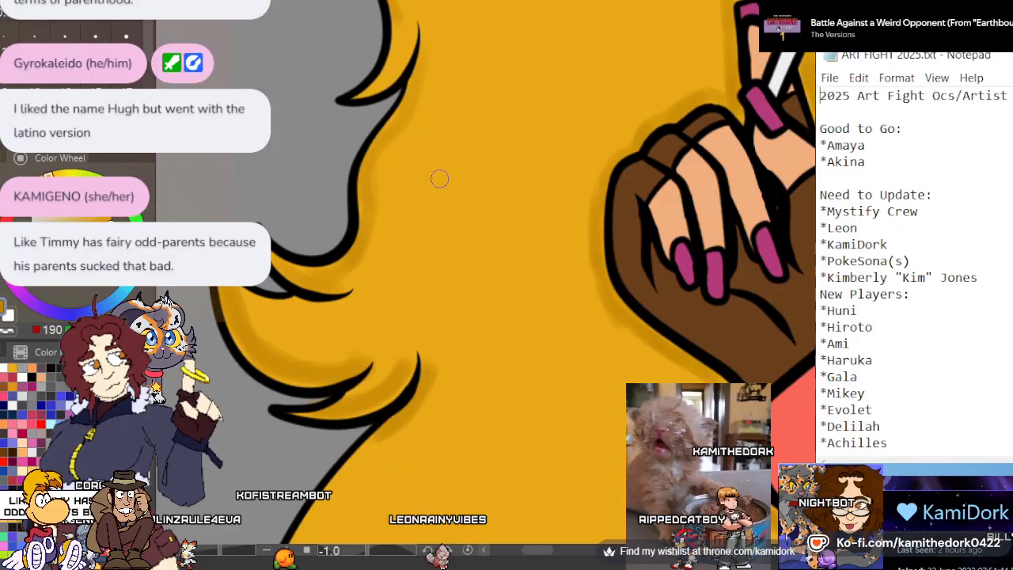
scroll(451, 106, down, 1)
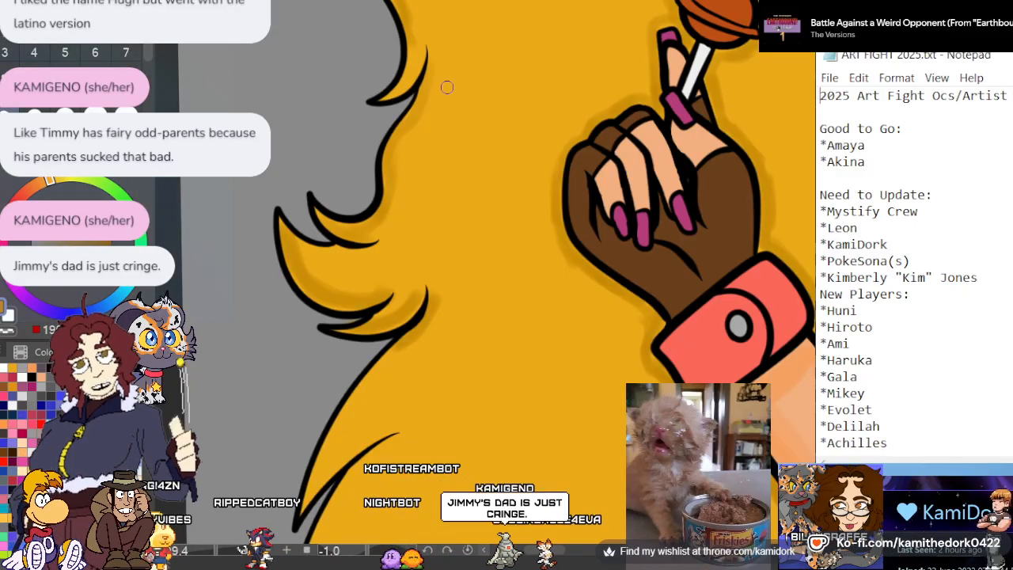
Shade the outer hair edge below the flicked curls in dark gold, including the first pointed strand and the edge beneath it
scroll(447, 87, down, 5)
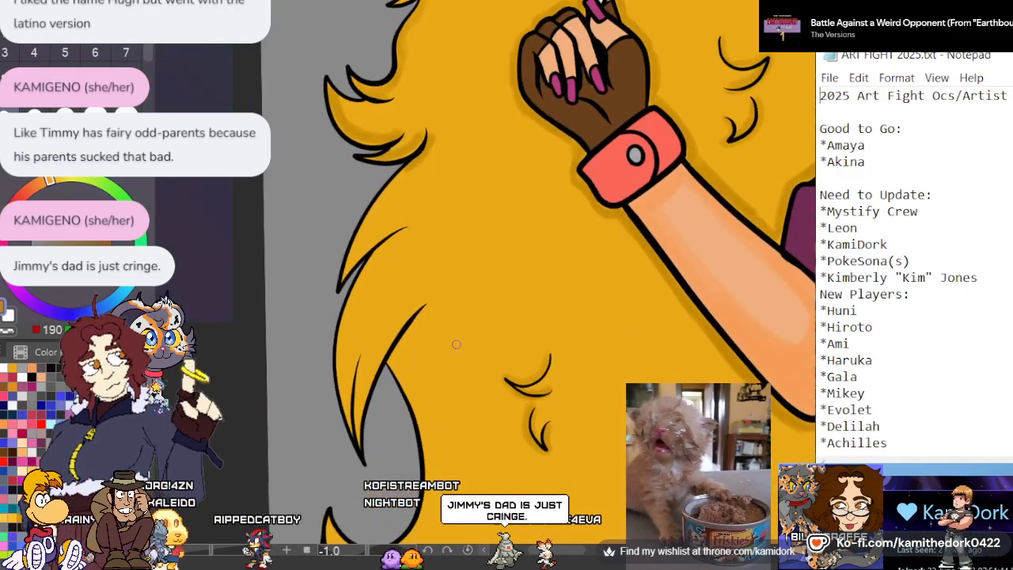
scroll(369, 190, up, 5)
scroll(363, 283, down, 2)
scroll(361, 186, up, 3)
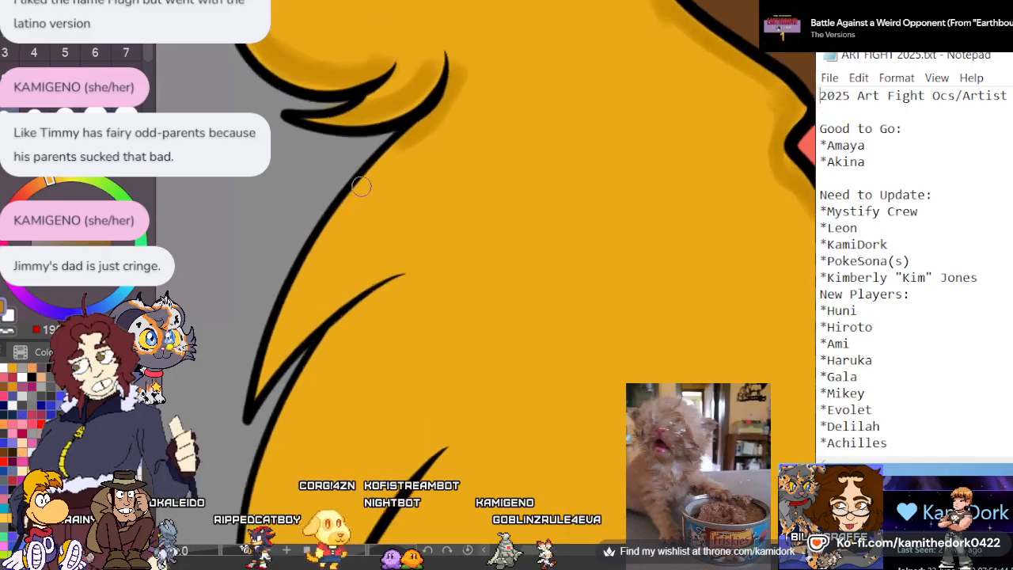
drag(395, 154, 258, 384)
mouse_move(276, 335)
mouse_down()
mouse_move(329, 232)
mouse_move(395, 155)
mouse_up()
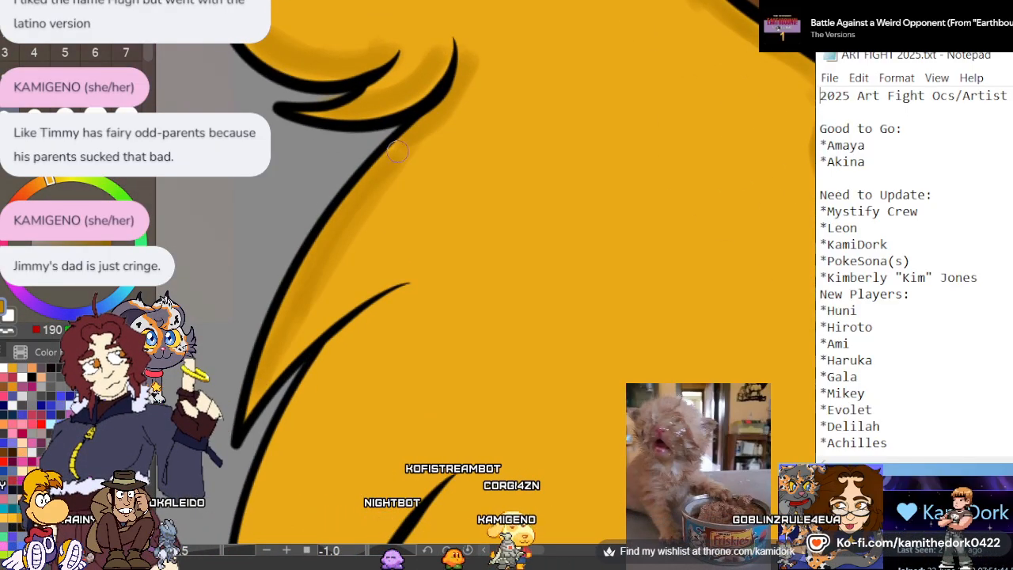
mouse_move(410, 287)
mouse_down()
mouse_move(297, 435)
mouse_move(288, 472)
mouse_up()
drag(293, 431, 357, 316)
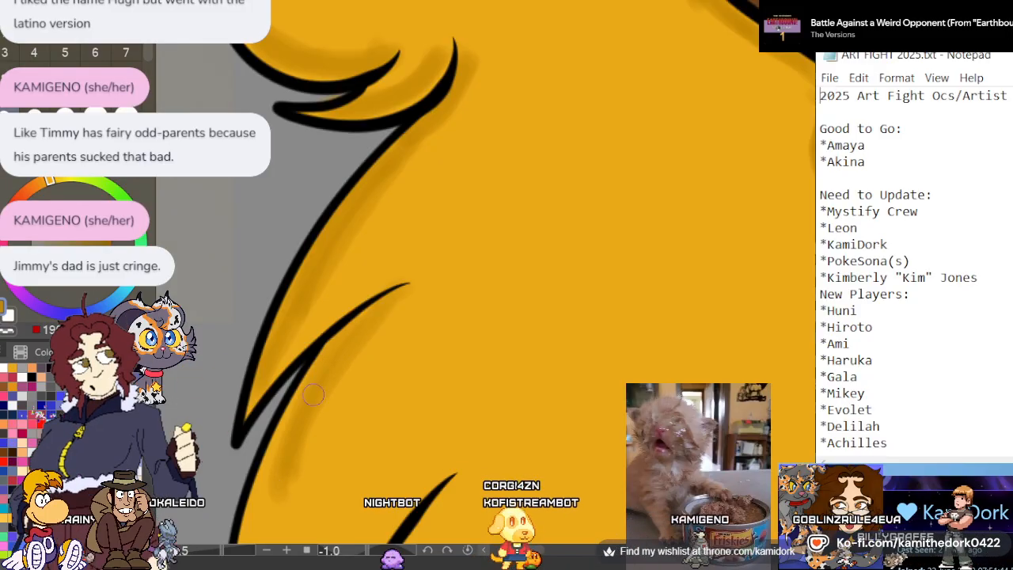
drag(266, 529, 283, 464)
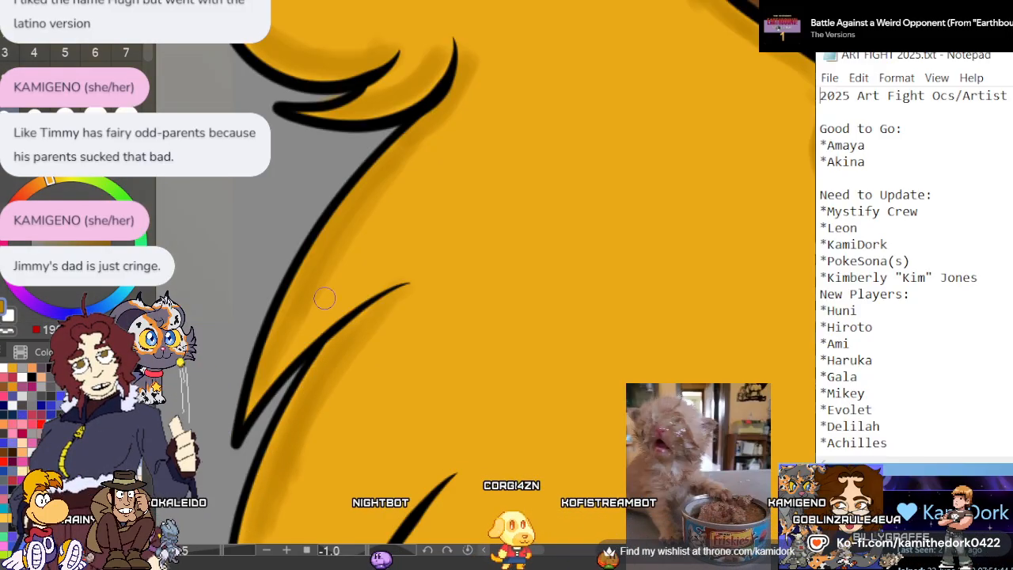
Shade the long pointed lock below in dark gold along its outer edge, thin inner line and upper contour line
scroll(391, 250, down, 5)
scroll(362, 435, up, 4)
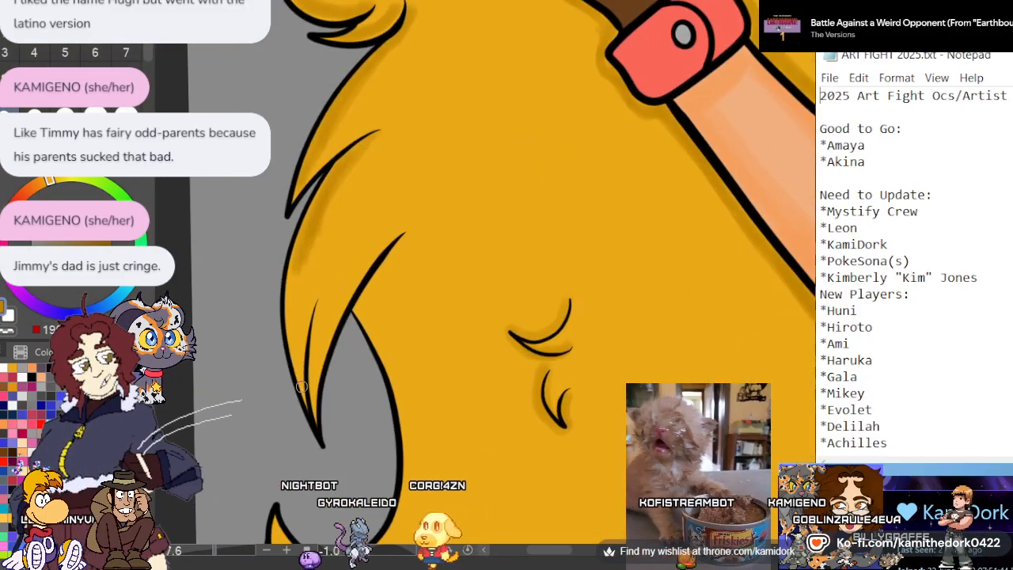
scroll(363, 436, up, 2)
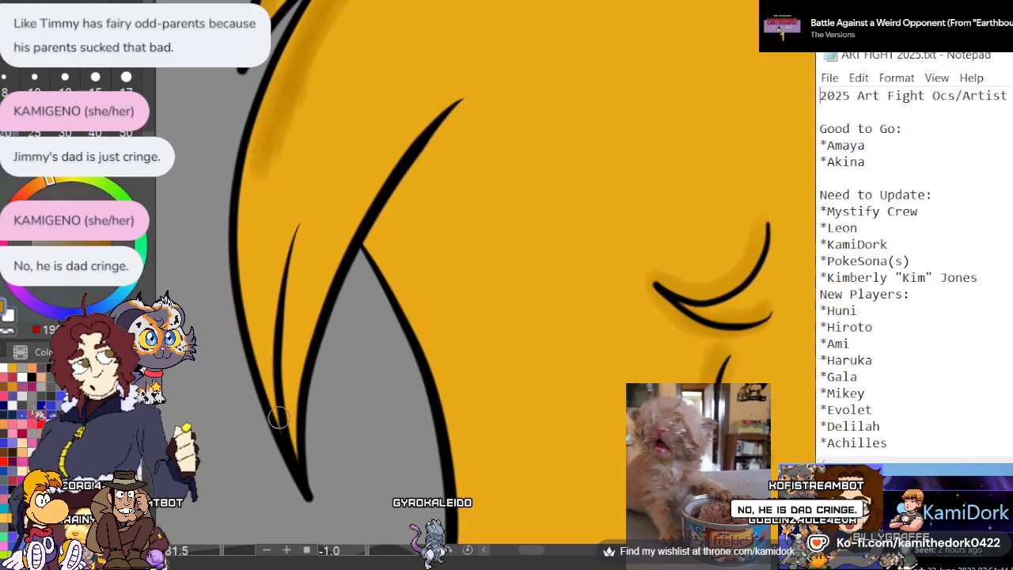
drag(248, 313, 258, 155)
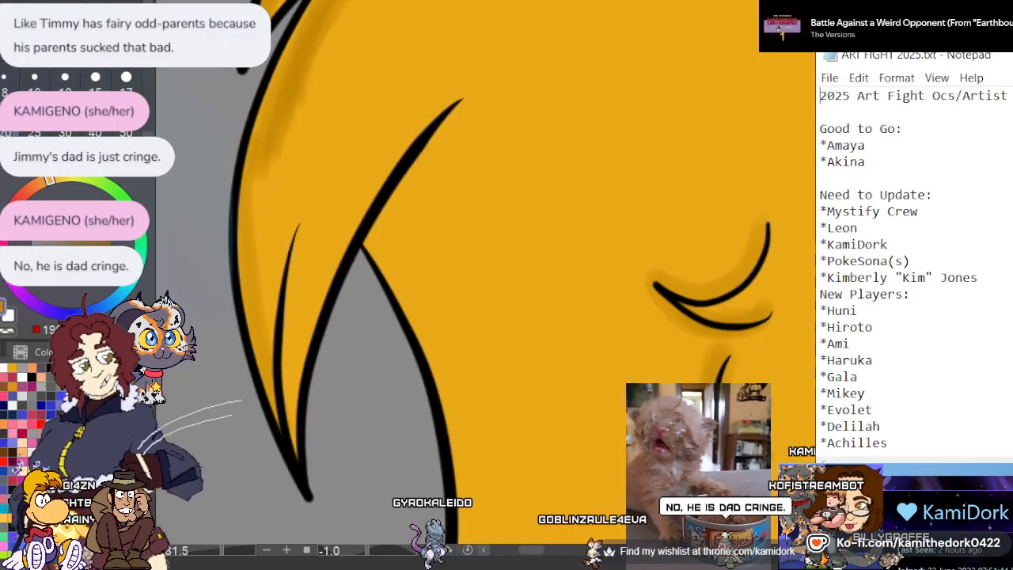
key(ctrl+z)
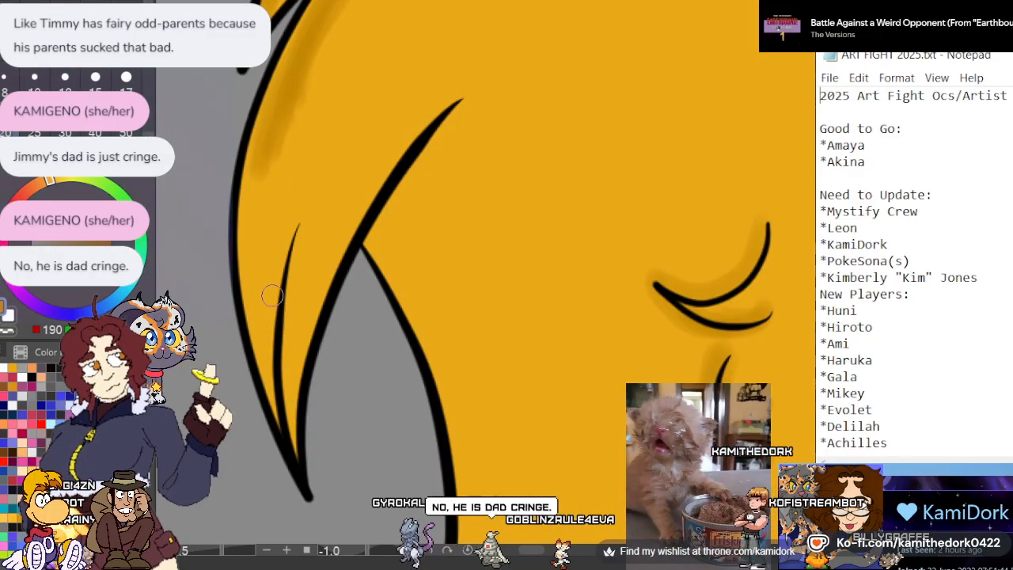
drag(262, 348, 254, 172)
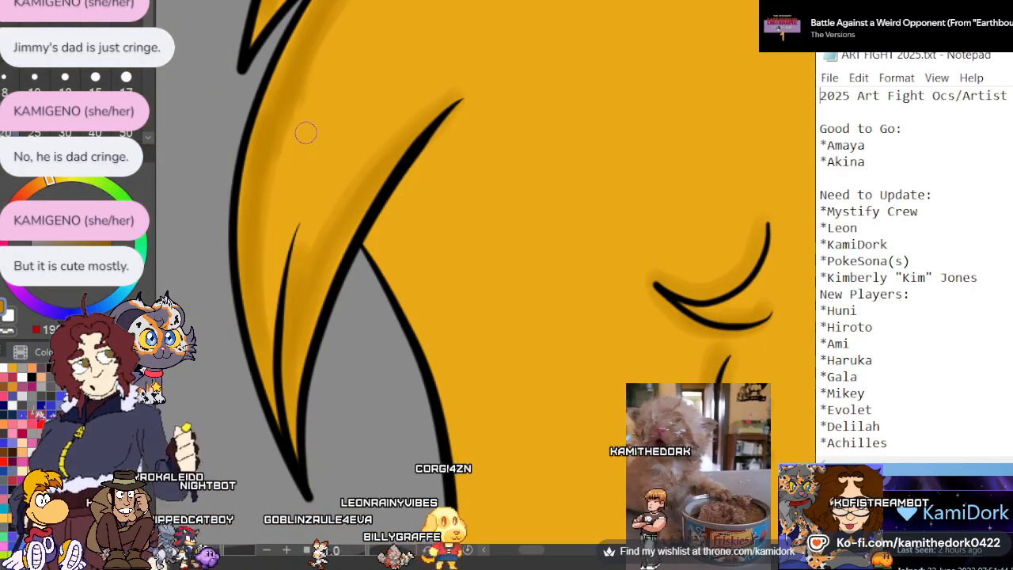
Add dark gold shading to the hair beneath the long pointed lock, beside the upper part of the grey gap
scroll(305, 132, down, 3)
scroll(298, 329, up, 1)
scroll(292, 334, up, 1)
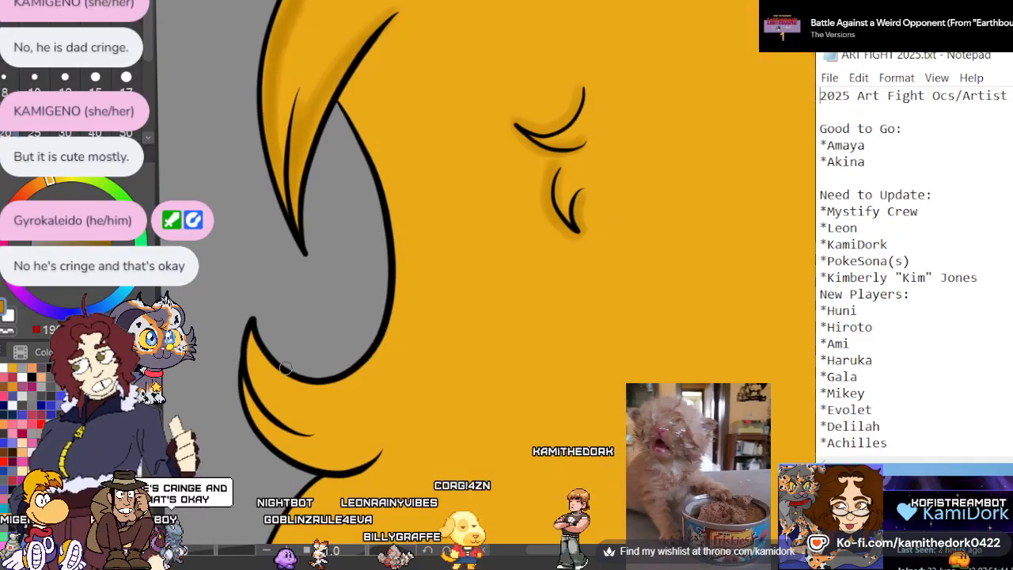
scroll(273, 253, down, 2)
scroll(264, 233, up, 1)
scroll(264, 186, down, 1)
scroll(269, 179, up, 1)
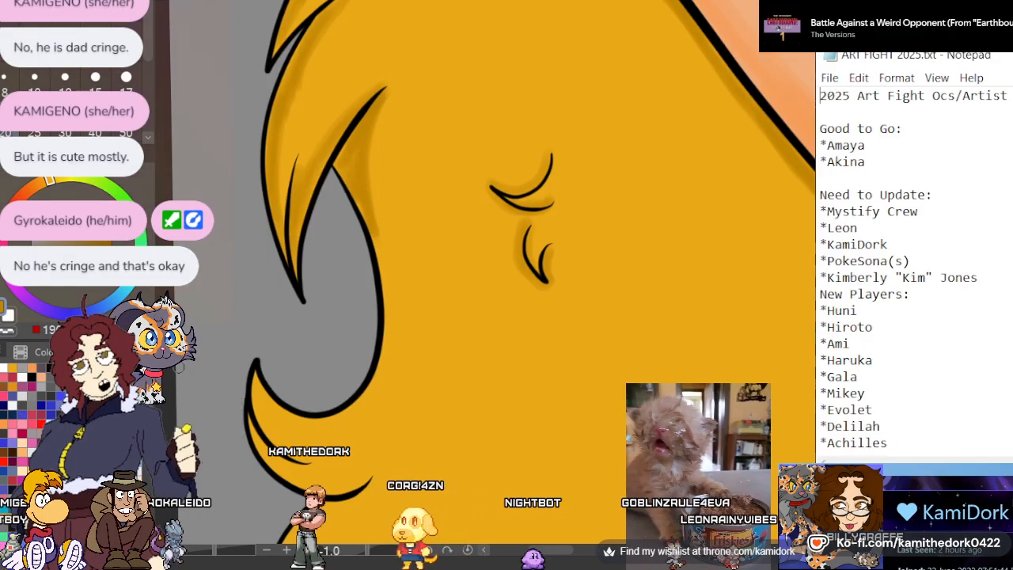
scroll(364, 290, down, 3)
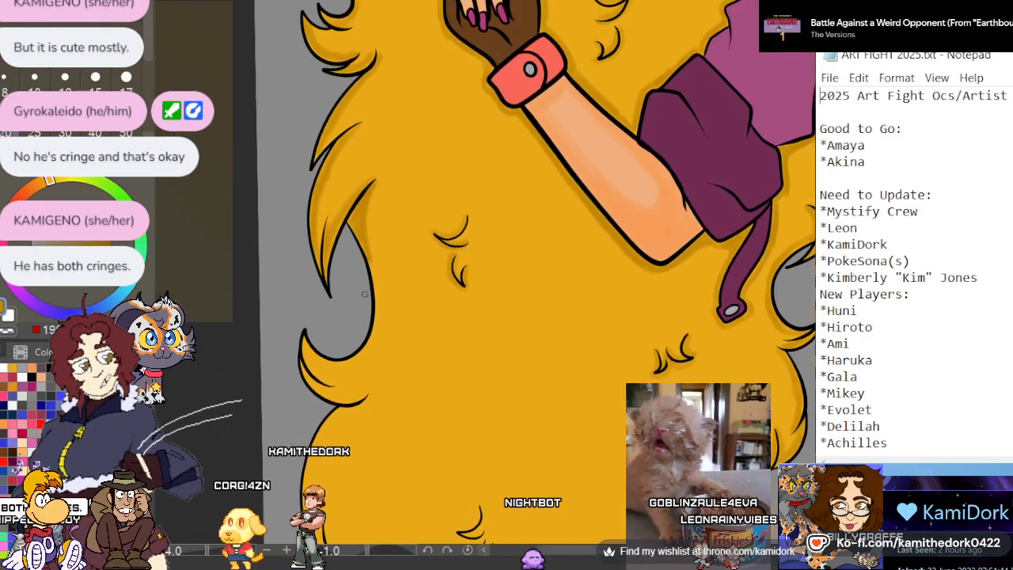
Shade the upturned curl below the gap in dark gold, along with the gap's curved edge and the hair directly under the curl
scroll(337, 372, up, 5)
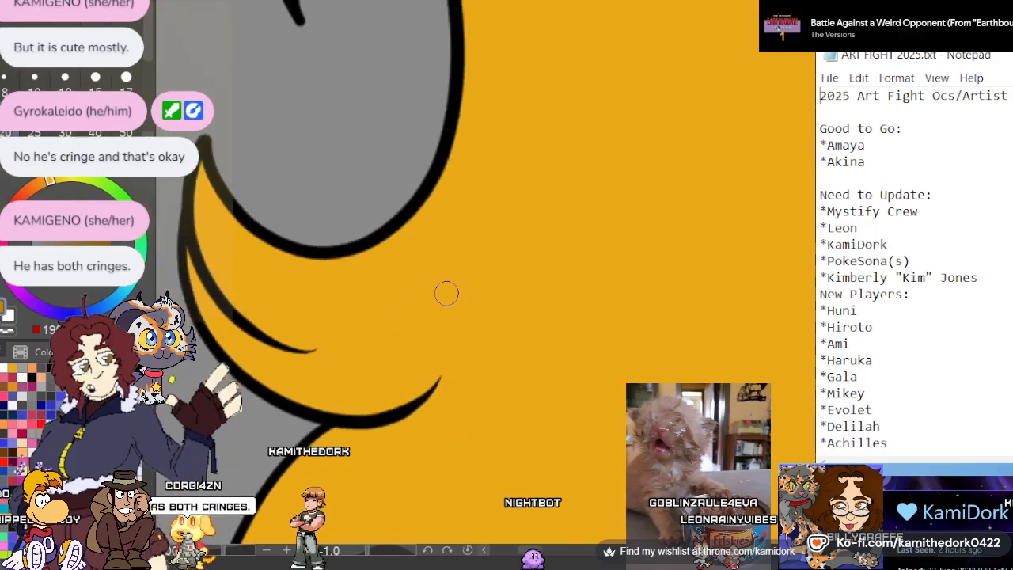
drag(352, 331, 403, 306)
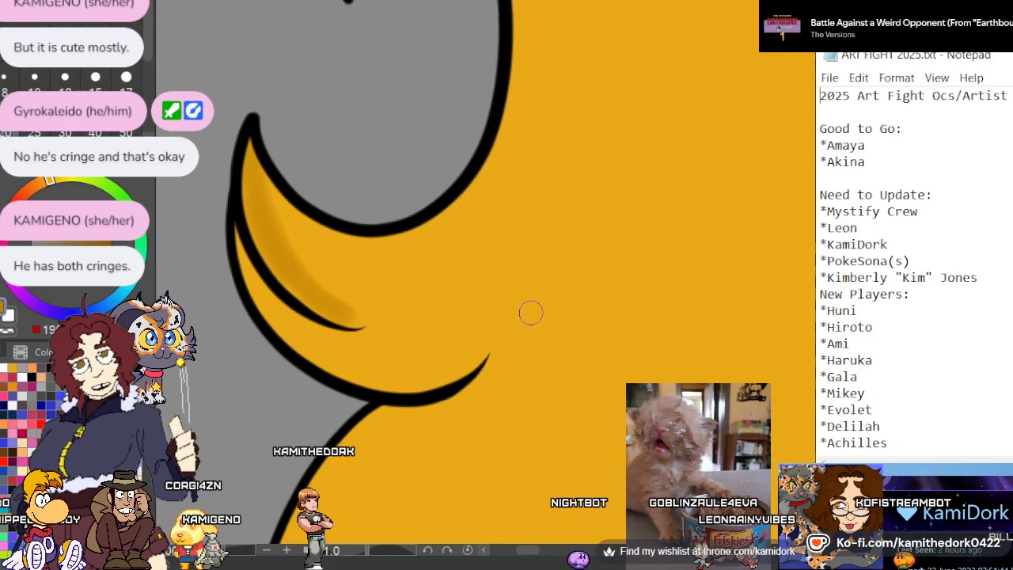
mouse_move(472, 360)
mouse_down()
mouse_move(446, 375)
mouse_move(375, 372)
mouse_move(320, 337)
mouse_move(252, 262)
mouse_up()
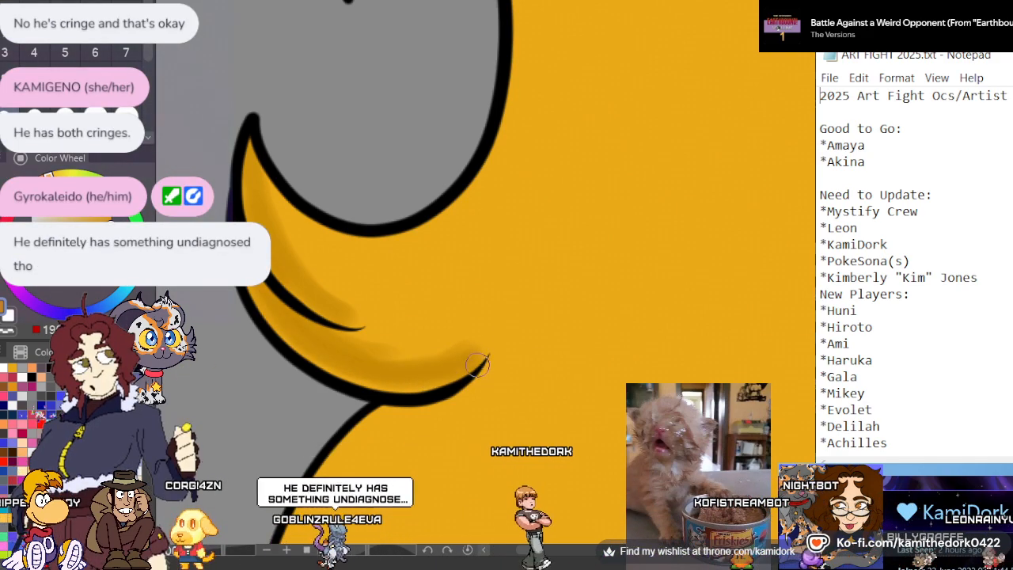
drag(475, 394, 381, 421)
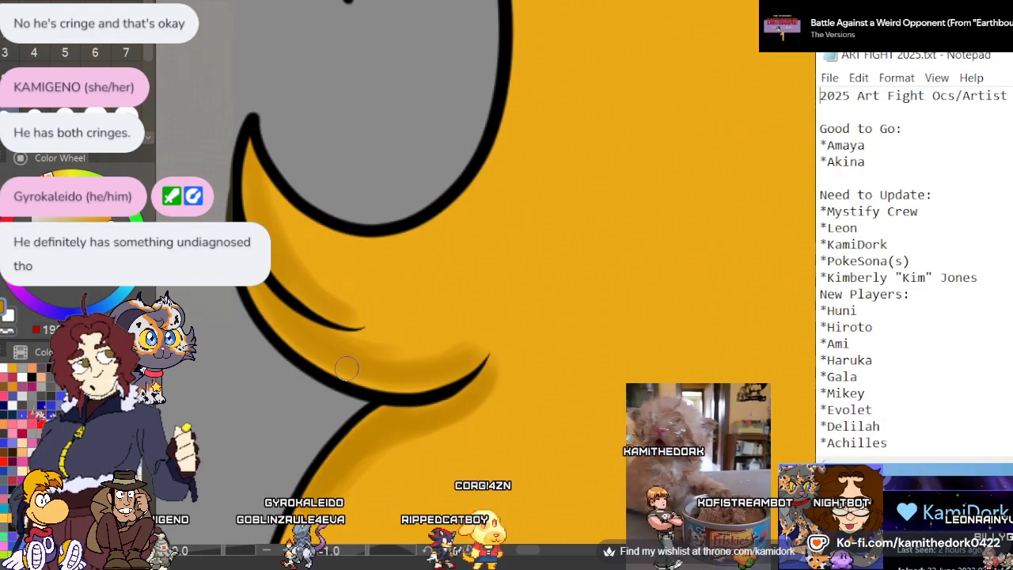
scroll(457, 201, down, 5)
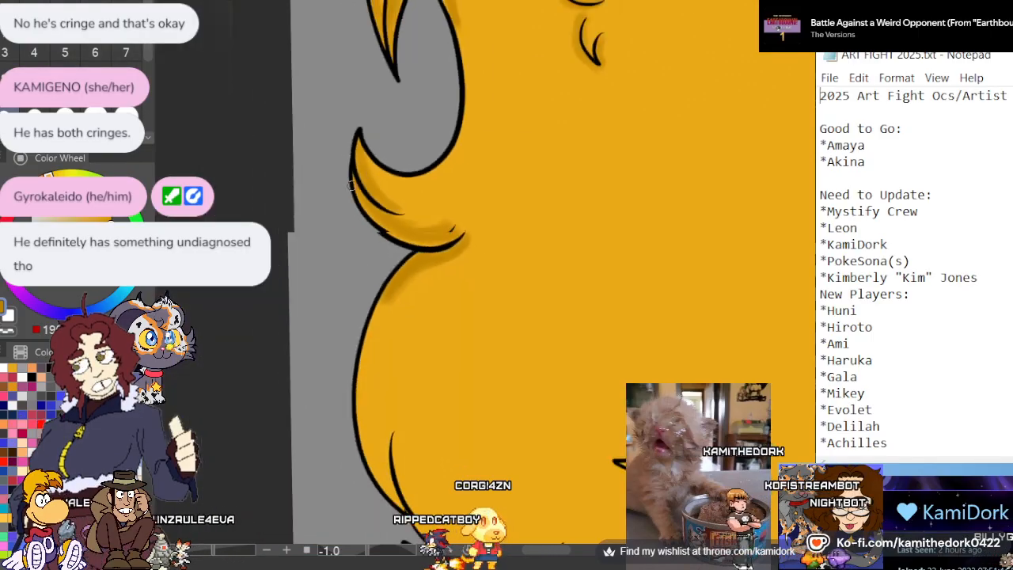
scroll(421, 240, up, 5)
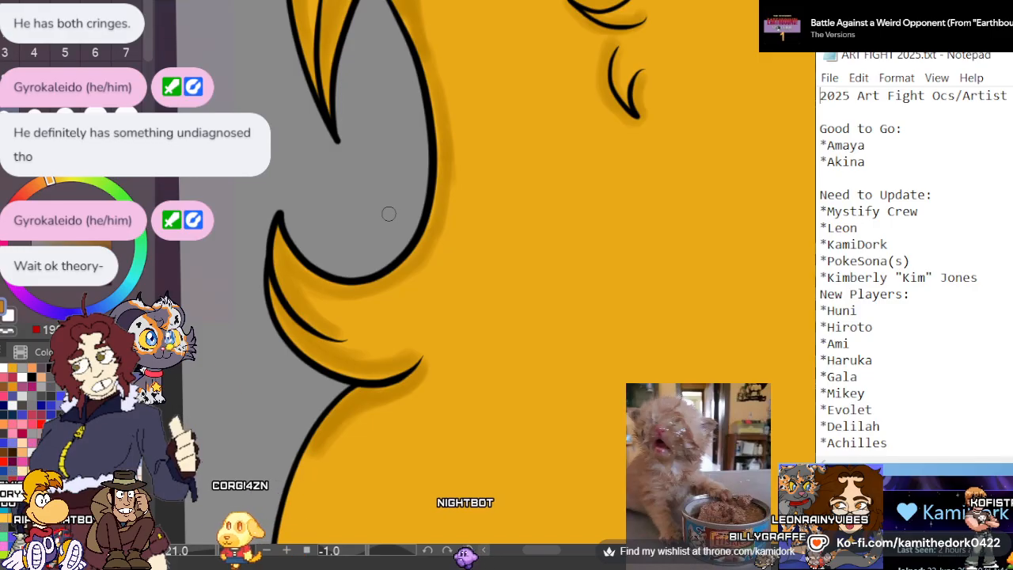
Shade the outer edge of the large rounded hair bulge in dark gold down into its narrow pointed tip
scroll(381, 218, down, 5)
scroll(341, 428, up, 2)
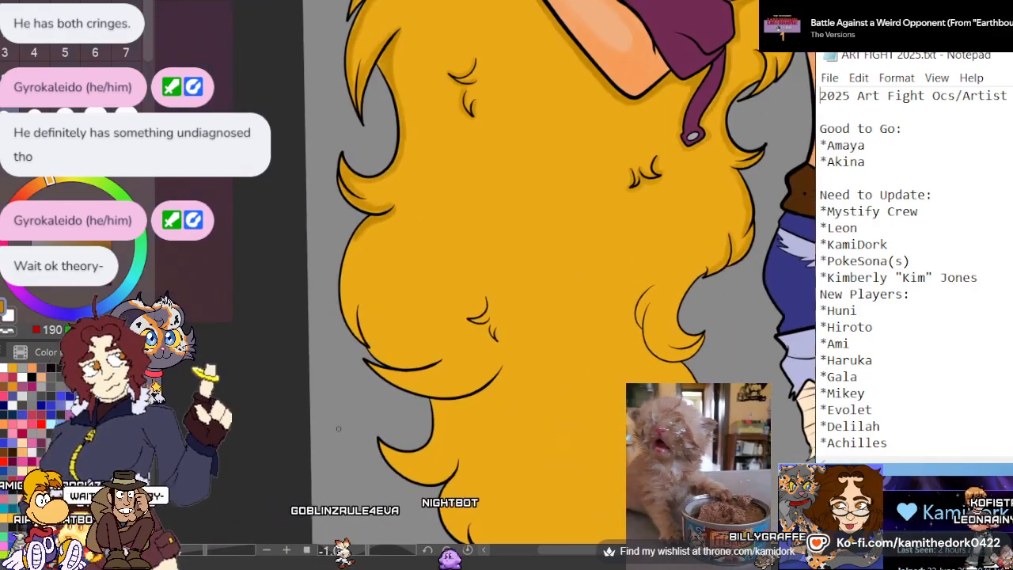
scroll(390, 322, up, 4)
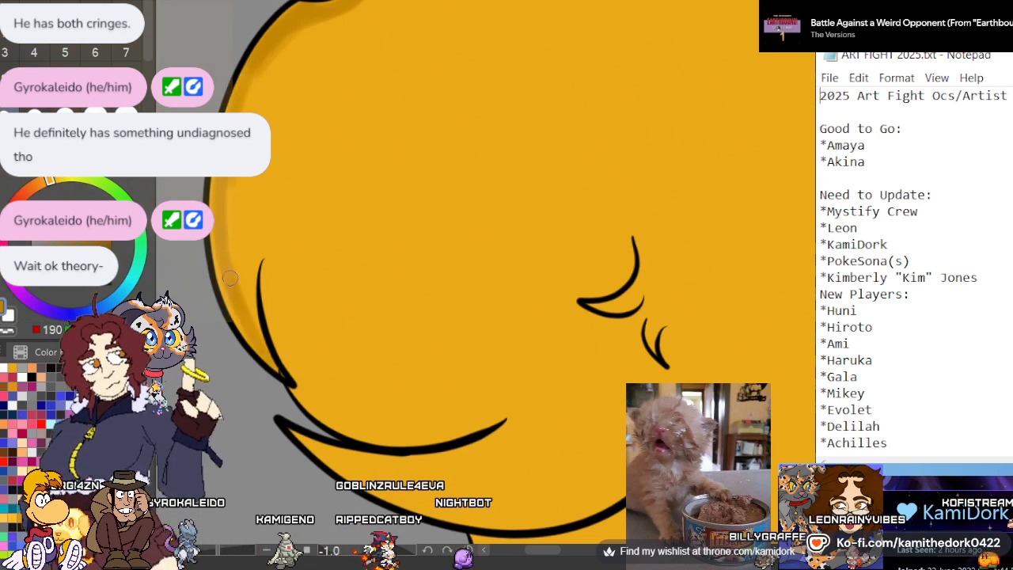
scroll(357, 353, up, 3)
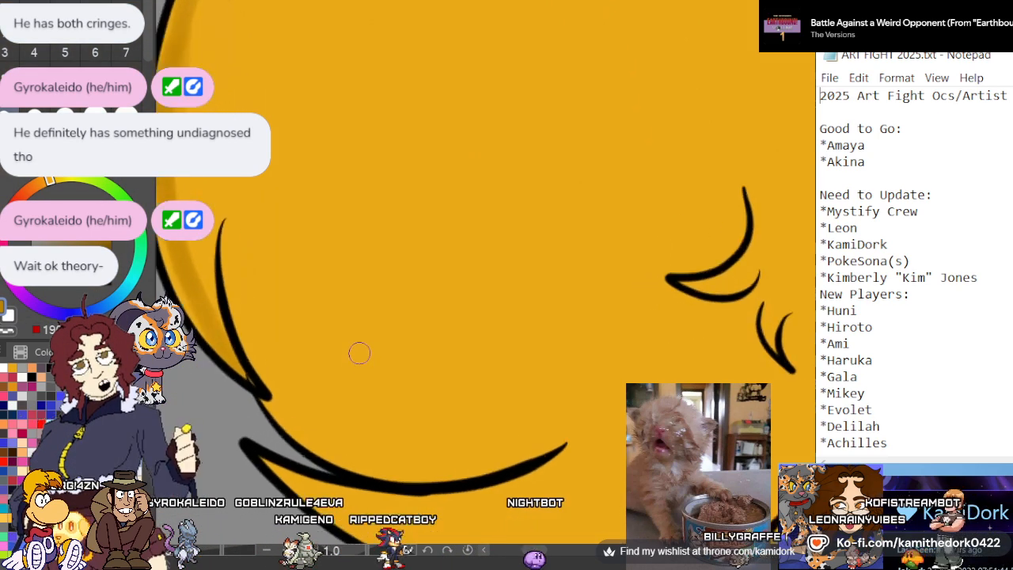
scroll(230, 457, up, 2)
scroll(333, 309, up, 2)
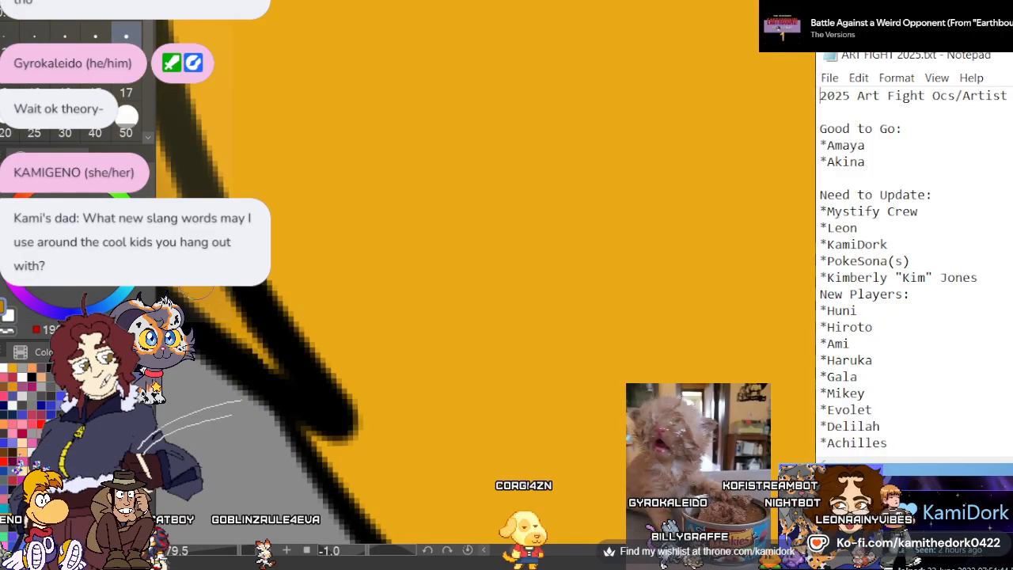
scroll(384, 350, down, 3)
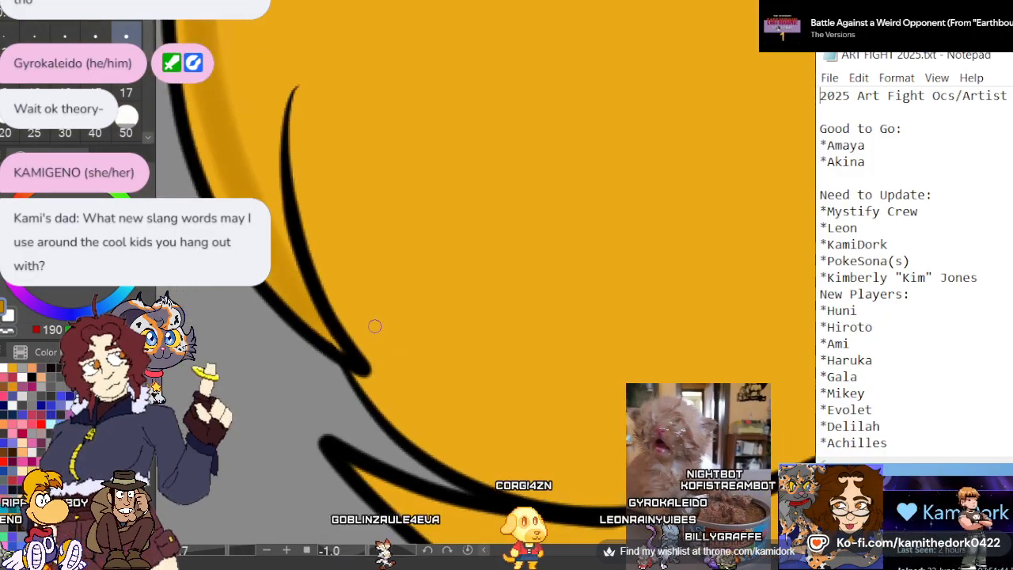
scroll(374, 326, down, 3)
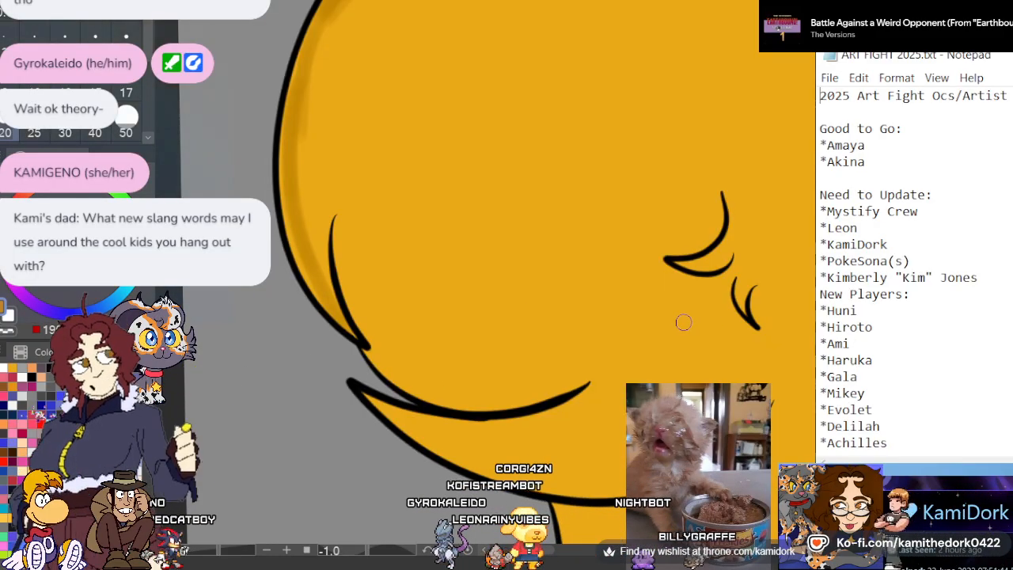
Shade the bulge's inner strand line and its curved lower edge in dark gold
scroll(649, 324, down, 2)
scroll(577, 353, up, 2)
scroll(505, 340, up, 2)
scroll(437, 320, down, 1)
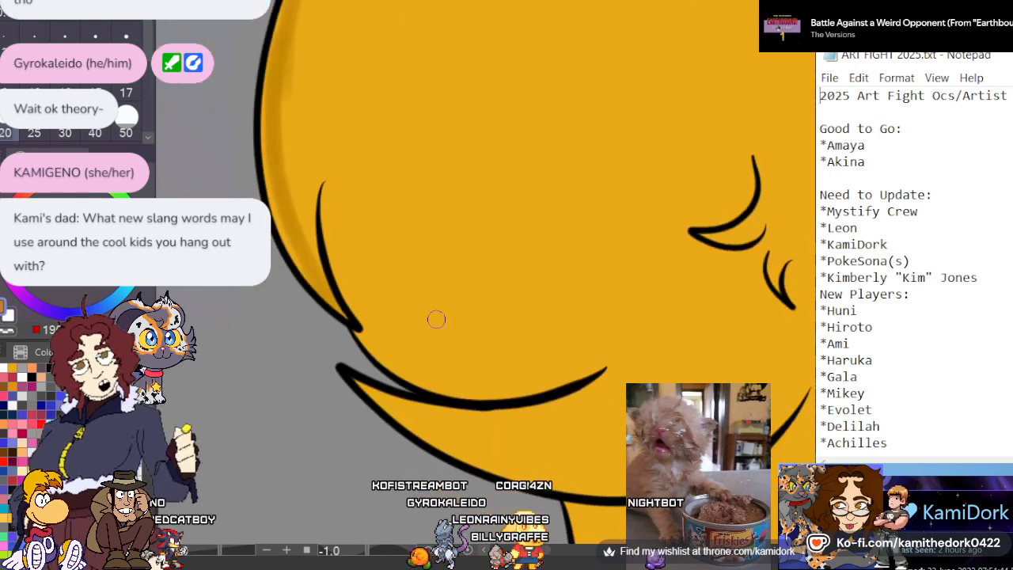
scroll(494, 375, up, 2)
scroll(502, 348, down, 1)
scroll(501, 350, up, 1)
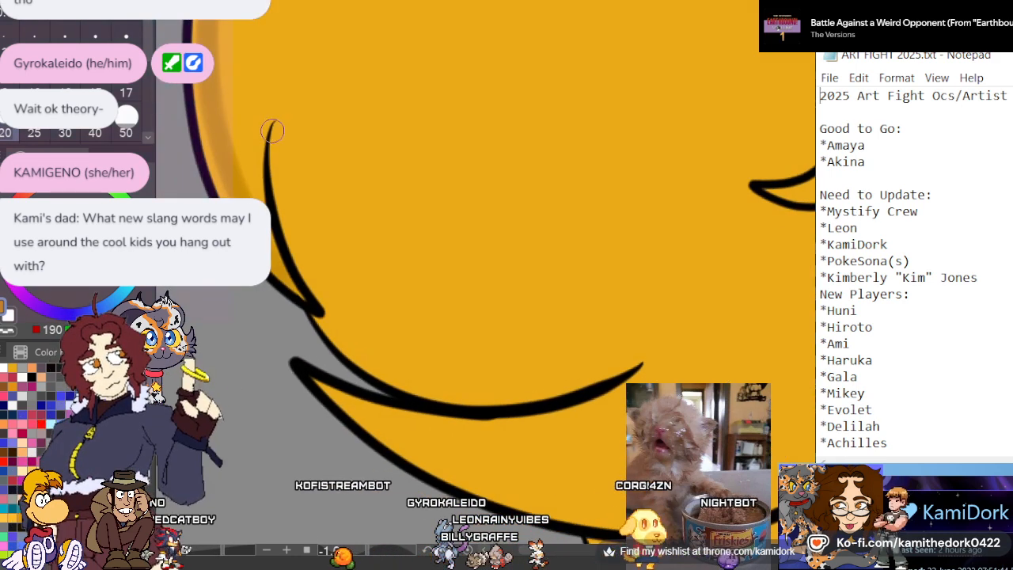
mouse_move(275, 127)
mouse_down()
mouse_move(296, 247)
mouse_move(327, 303)
mouse_move(402, 369)
mouse_up()
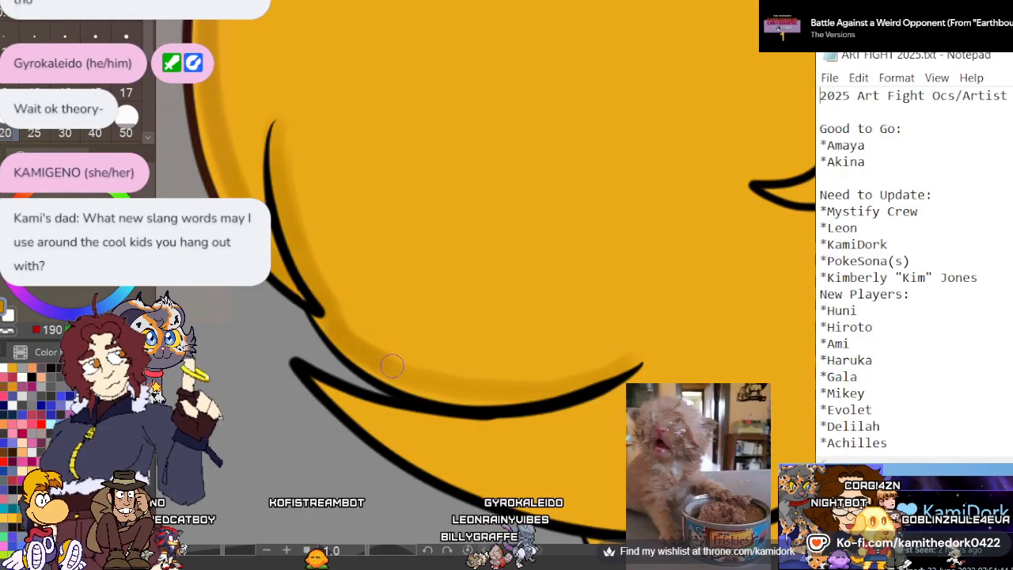
Add dark gold shadows around the two pairs of small curl lines inside the large hair bulge
scroll(624, 320, down, 2)
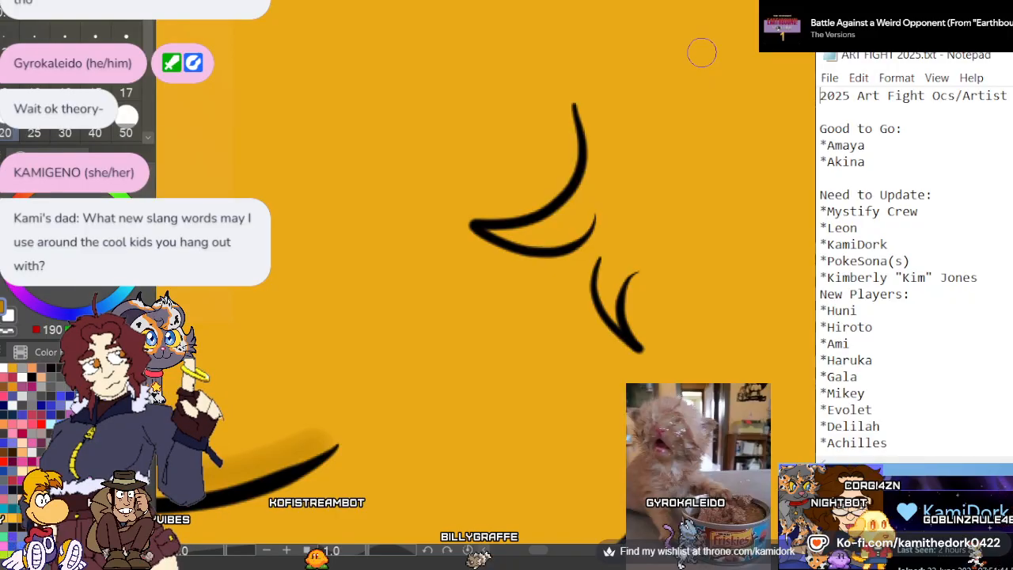
mouse_move(569, 140)
mouse_down()
mouse_move(541, 188)
mouse_move(472, 209)
mouse_up()
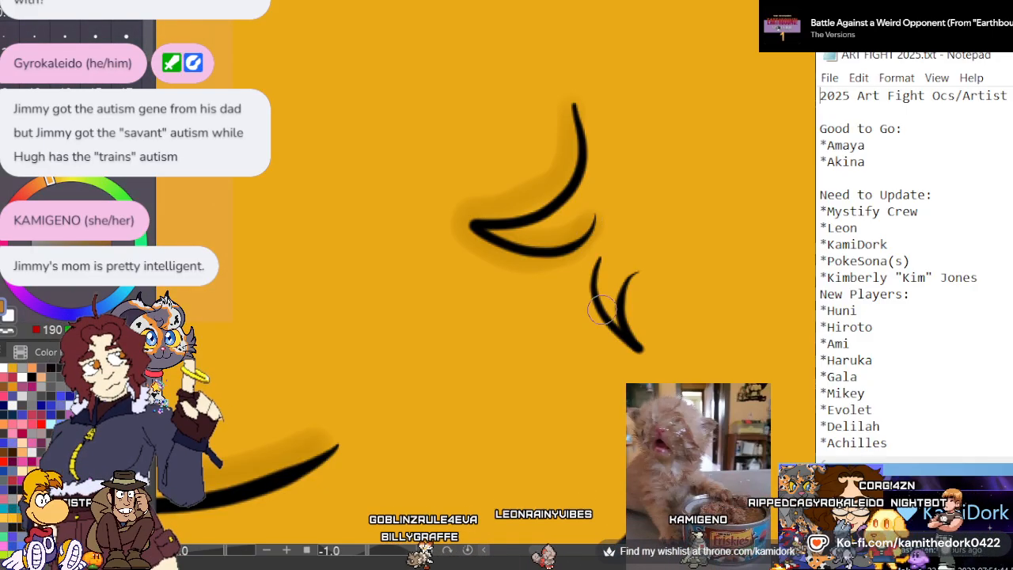
scroll(457, 198, down, 3)
scroll(657, 293, up, 2)
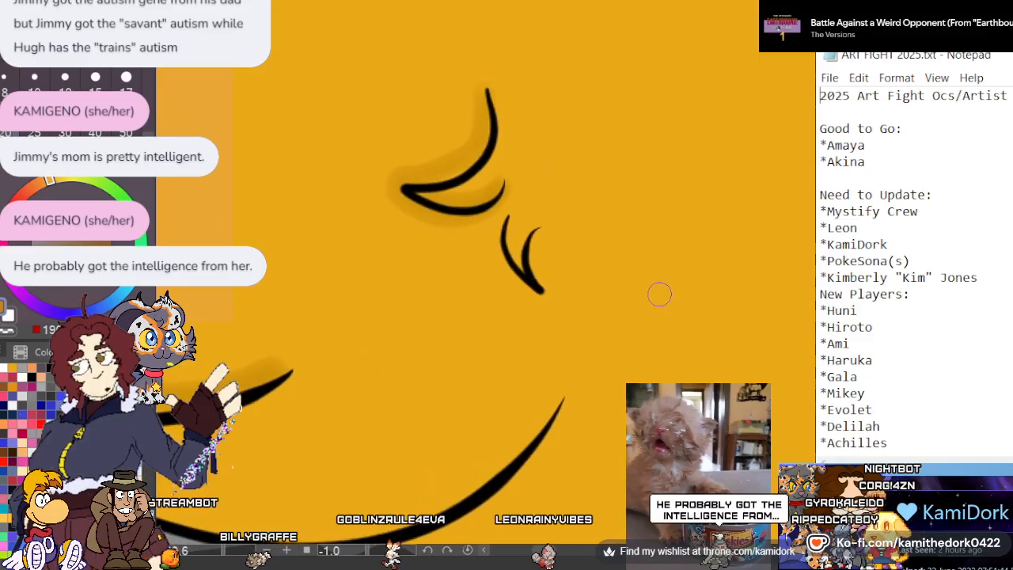
scroll(566, 269, up, 3)
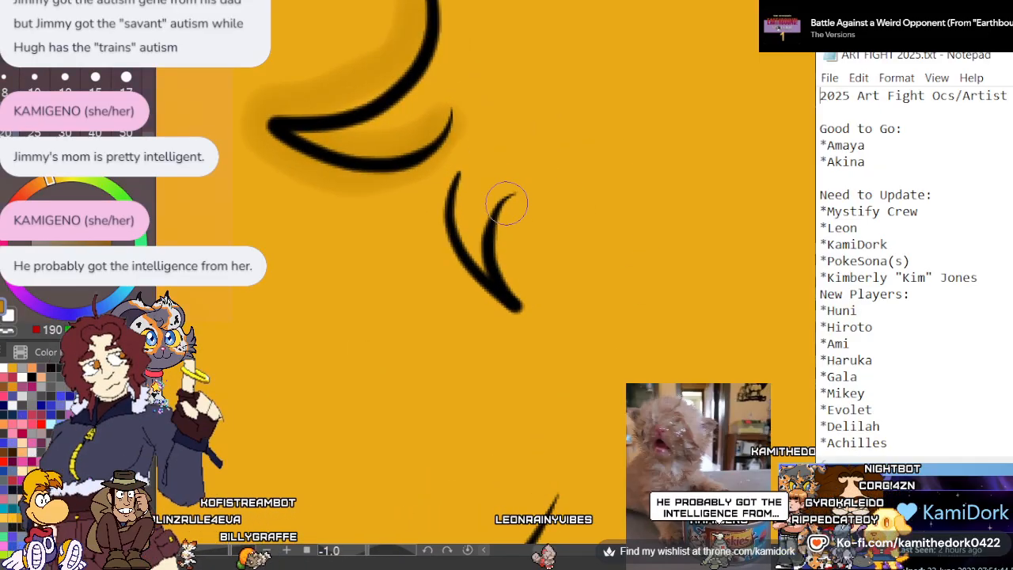
mouse_move(508, 201)
mouse_down()
mouse_move(524, 309)
mouse_move(471, 274)
mouse_move(454, 184)
mouse_move(468, 257)
mouse_up()
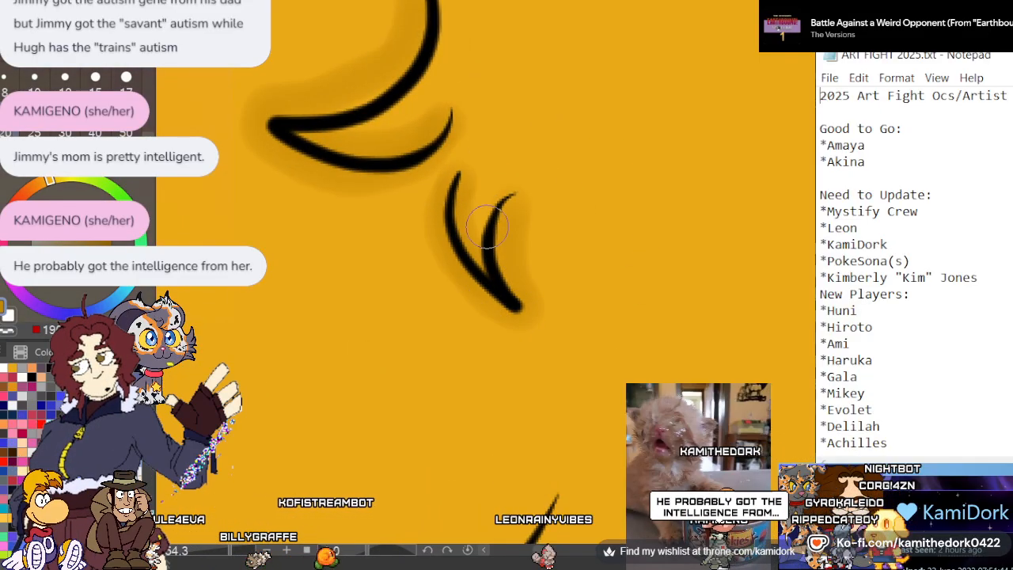
scroll(486, 226, down, 5)
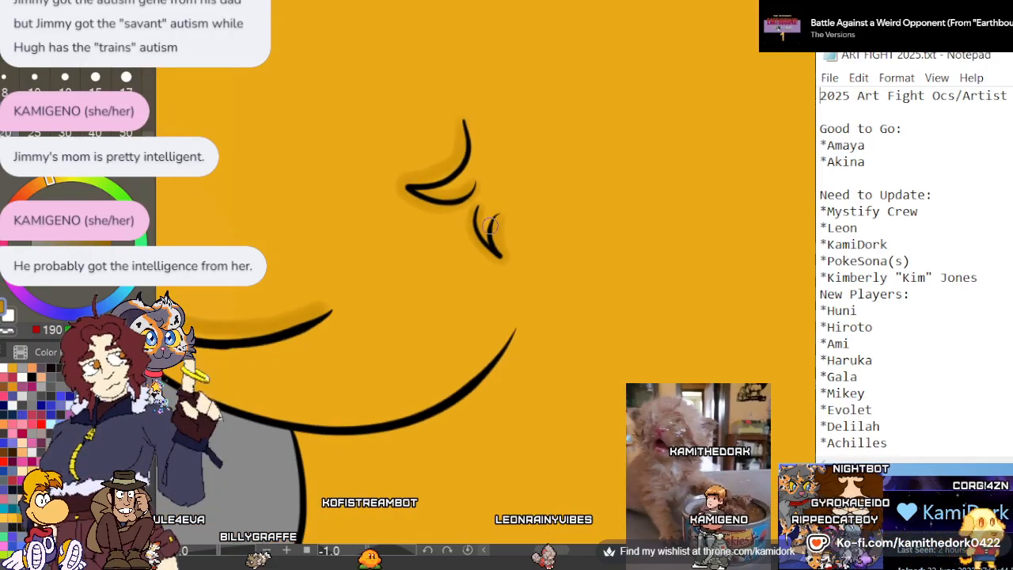
scroll(378, 340, up, 5)
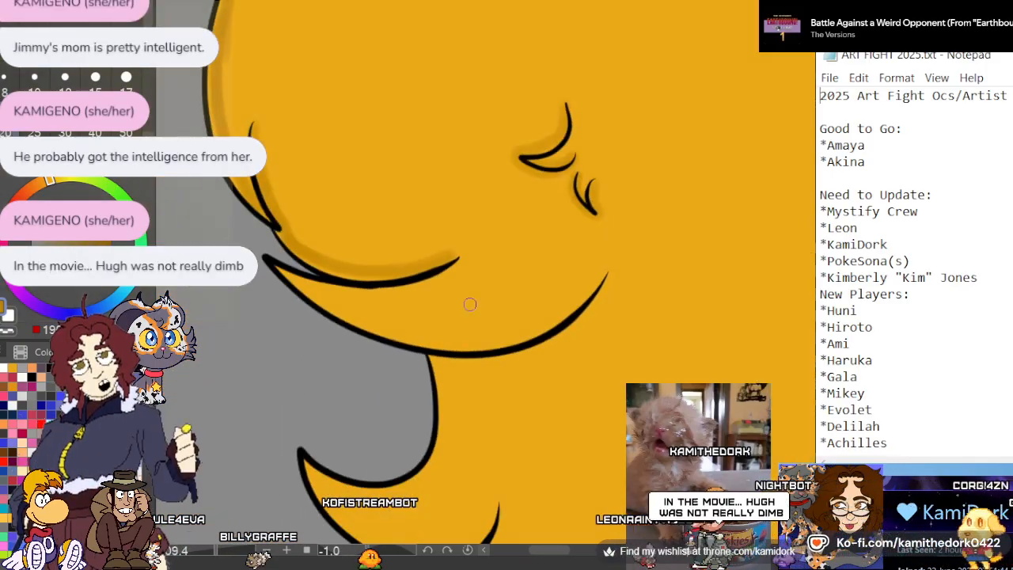
Shade the lower edge of the long pointed lock beneath the large hair bulge in dark gold, along with the hair directly under it
scroll(378, 340, up, 1)
scroll(424, 260, down, 2)
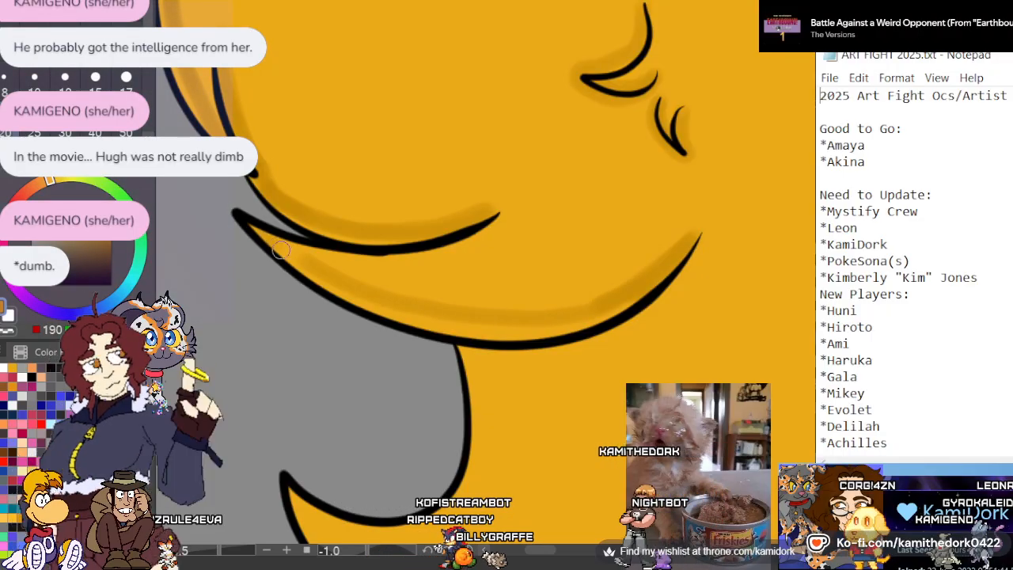
mouse_move(281, 250)
mouse_down()
mouse_move(434, 325)
mouse_move(587, 318)
mouse_up()
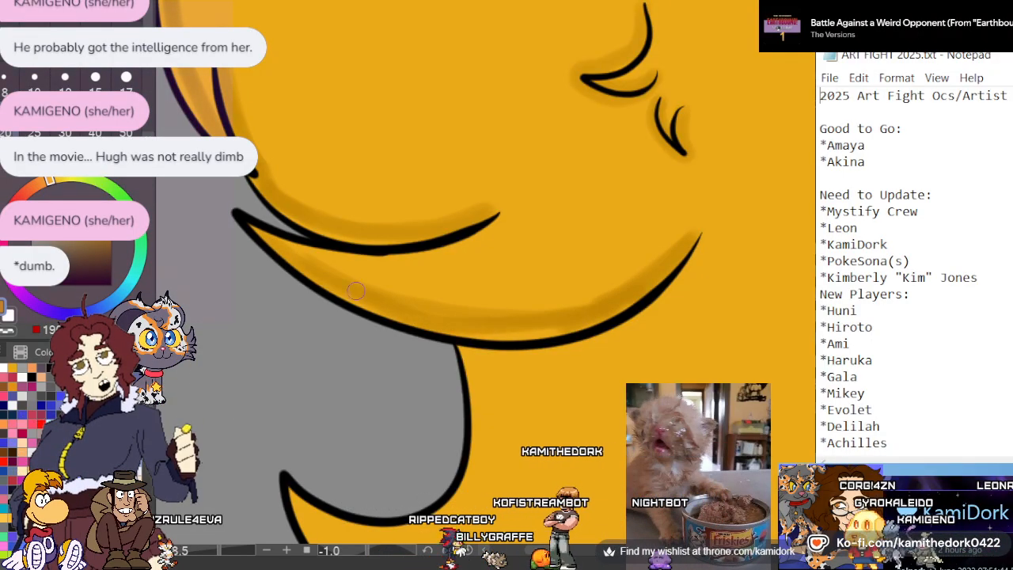
mouse_move(356, 291)
mouse_down()
mouse_move(508, 315)
mouse_move(687, 257)
mouse_move(662, 306)
mouse_move(546, 363)
mouse_up()
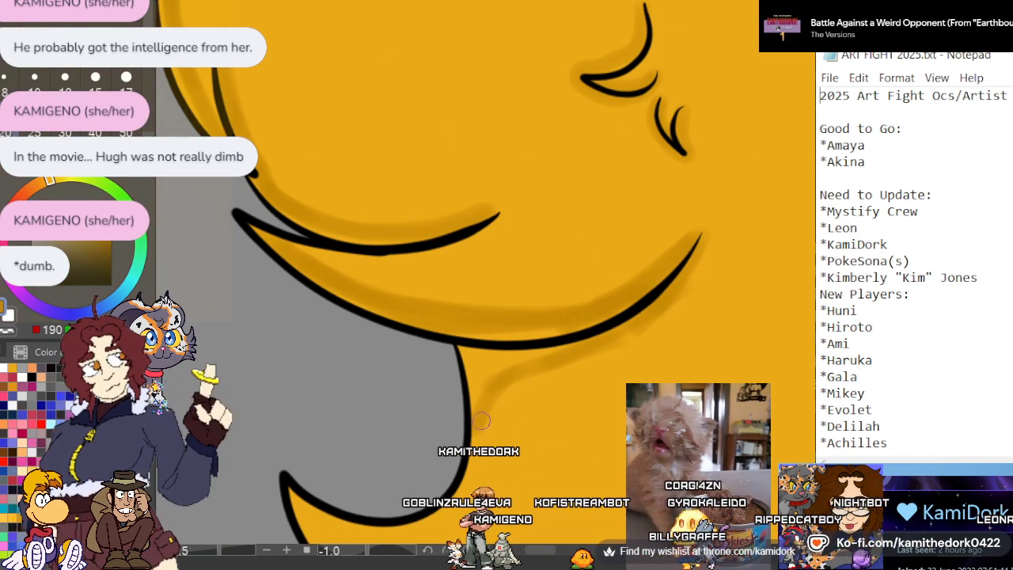
drag(465, 354, 480, 402)
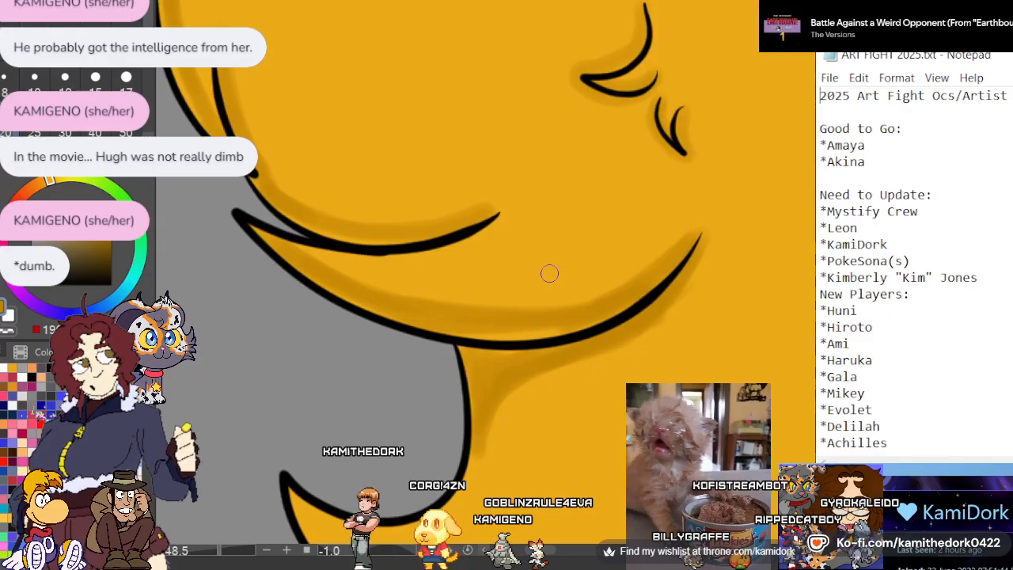
Shade the lower outer edge of the next upturned pointed lock in dark gold, from its tip to its inner strand line
scroll(511, 144, down, 5)
scroll(505, 420, up, 1)
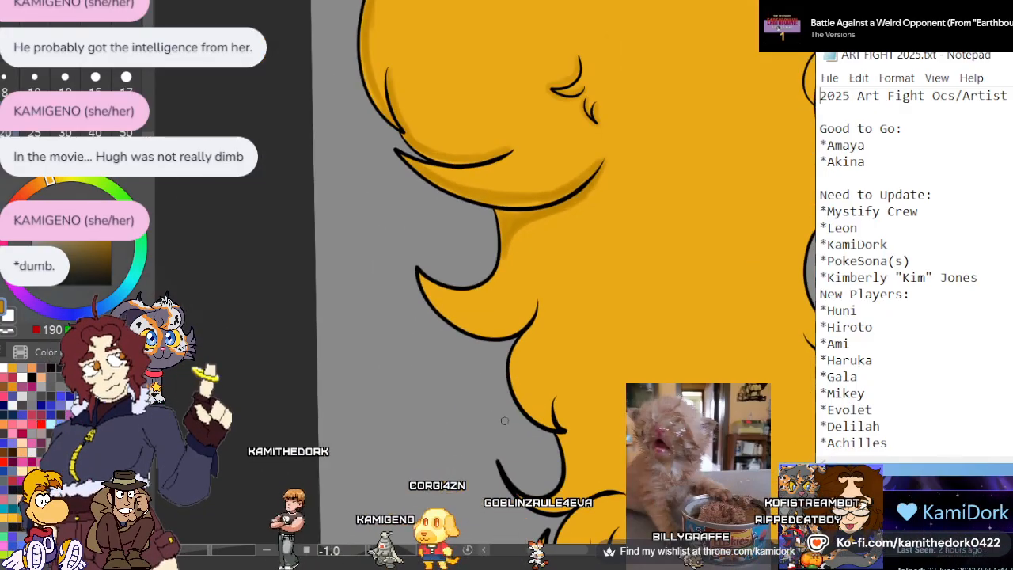
scroll(474, 372, up, 5)
scroll(585, 206, up, 1)
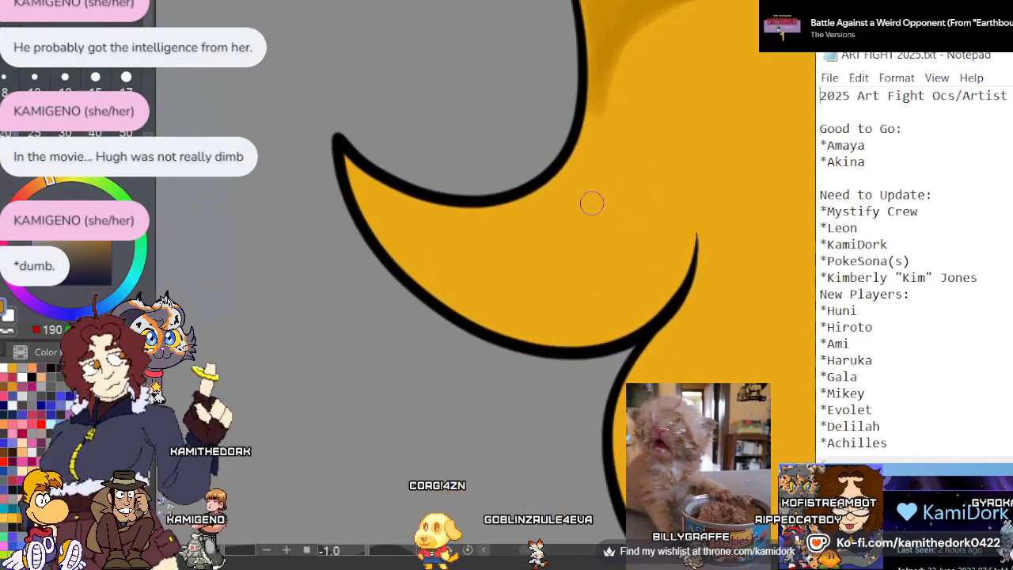
scroll(416, 301, down, 1)
scroll(565, 205, up, 1)
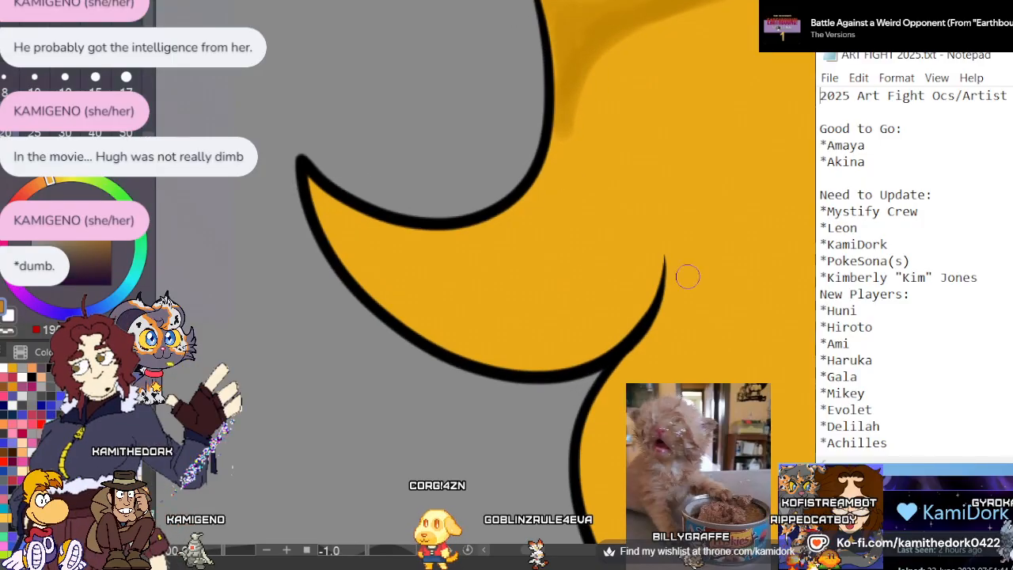
mouse_move(653, 293)
mouse_down()
mouse_move(607, 333)
mouse_move(518, 355)
mouse_move(441, 327)
mouse_move(369, 269)
mouse_move(311, 184)
mouse_move(347, 249)
mouse_move(392, 296)
mouse_move(495, 337)
mouse_move(611, 317)
mouse_move(652, 269)
mouse_move(610, 330)
mouse_move(487, 345)
mouse_up()
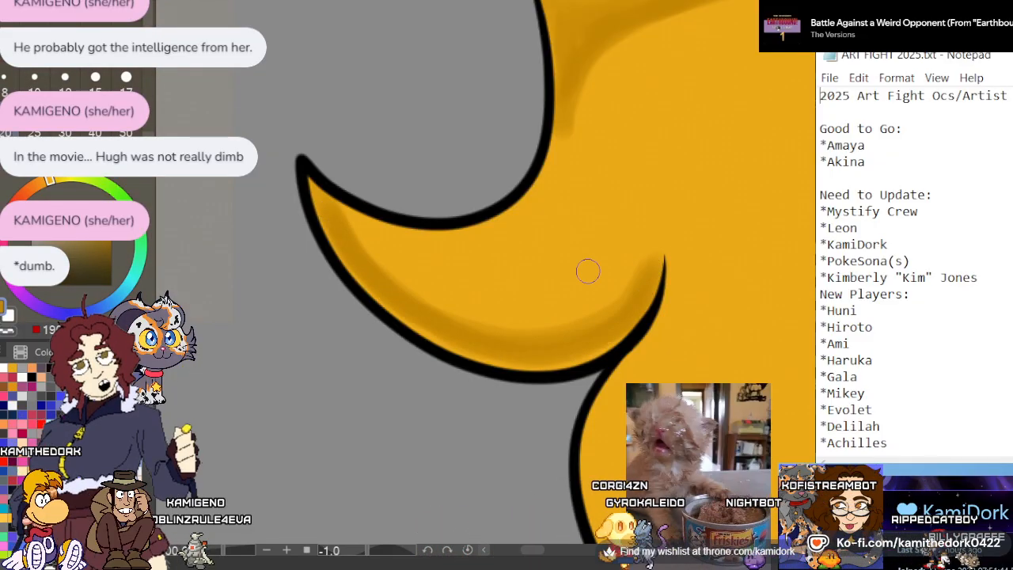
Shade the rounded hair edge below the upturned lock in dark gold, continuing around the small hooked strand line at its end
scroll(489, 225, down, 5)
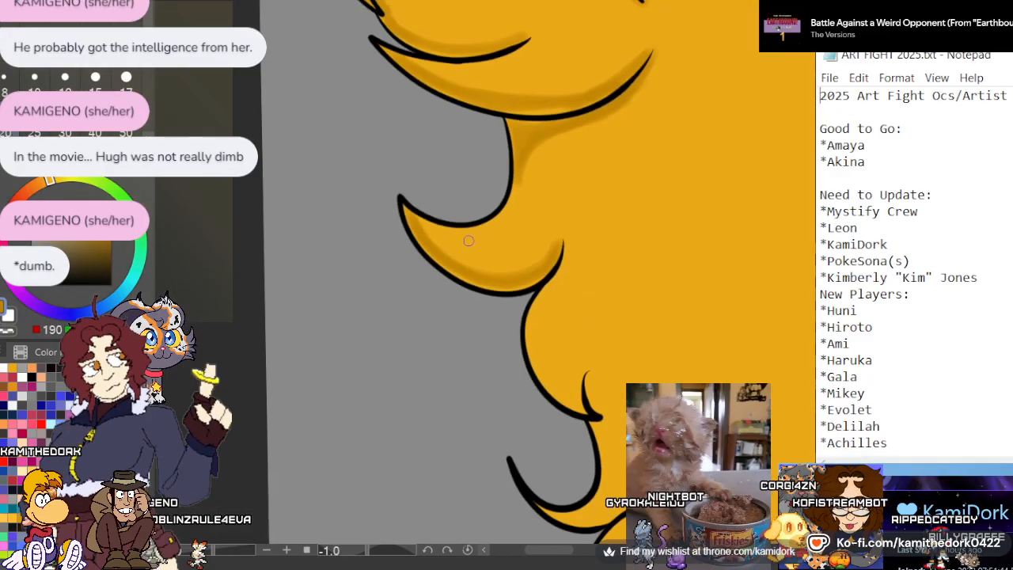
scroll(446, 269, up, 5)
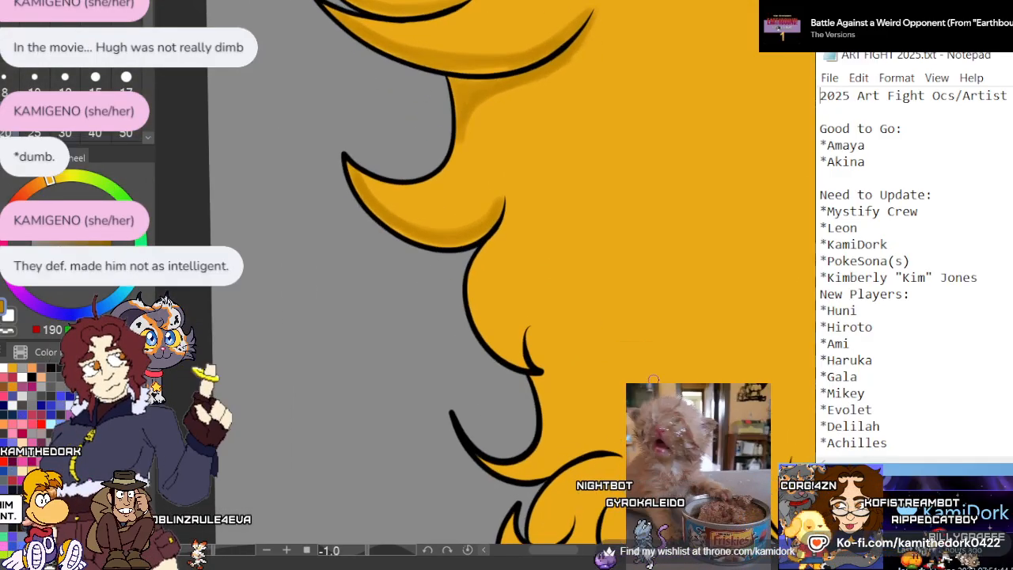
scroll(512, 304, up, 1)
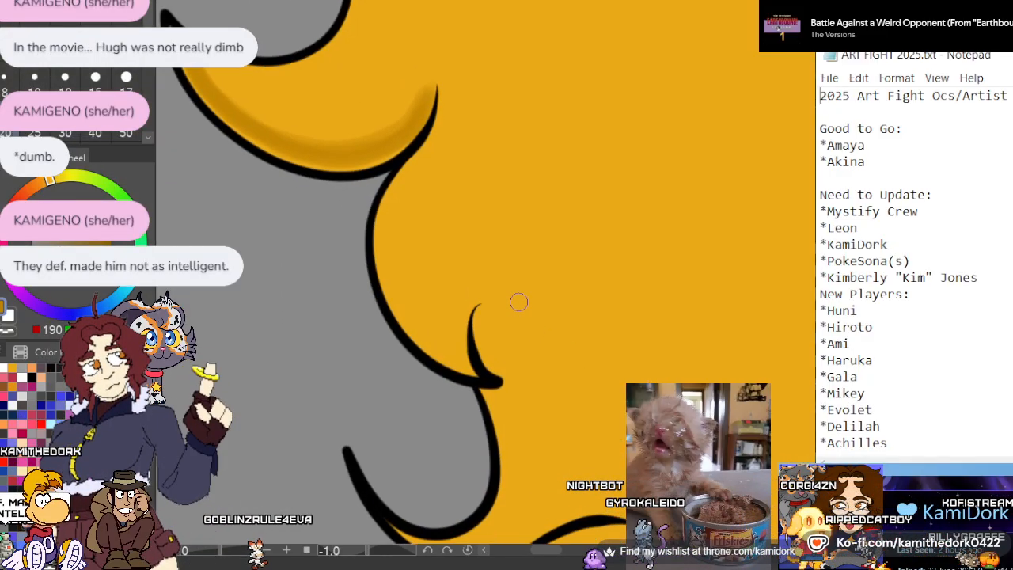
scroll(583, 314, up, 3)
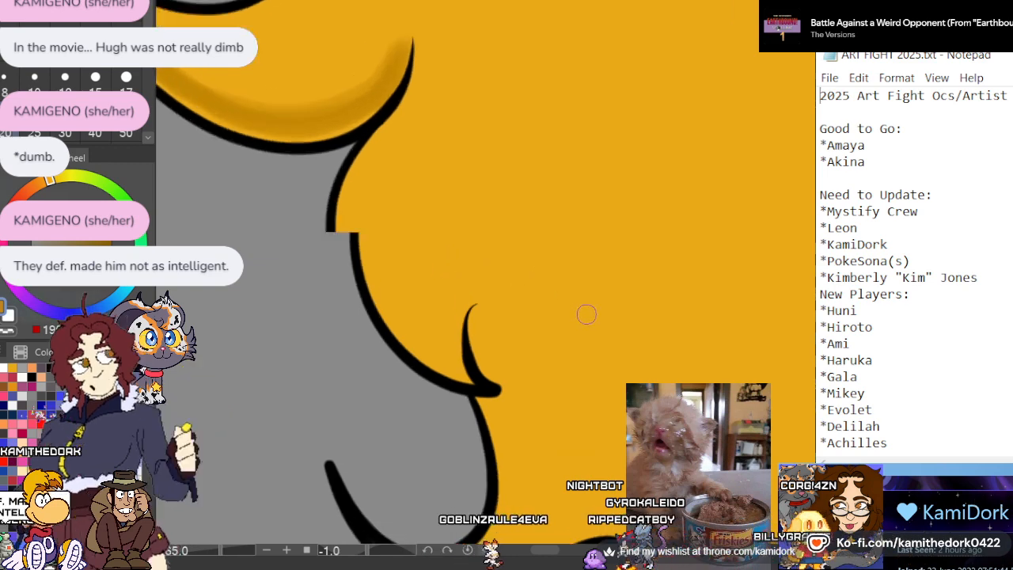
drag(401, 19, 392, 86)
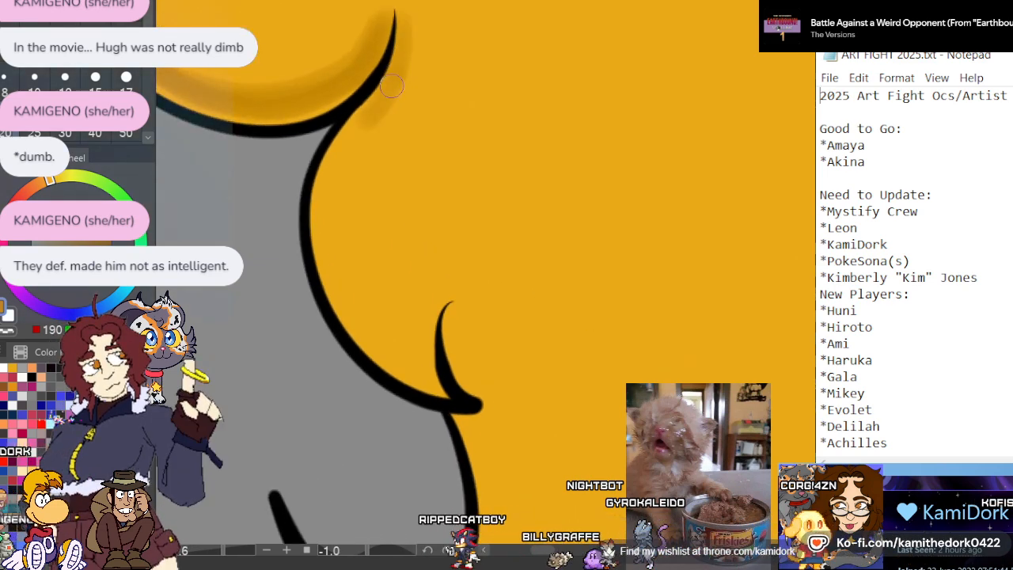
mouse_move(349, 145)
mouse_down()
mouse_move(333, 231)
mouse_move(360, 298)
mouse_move(341, 268)
mouse_move(449, 382)
mouse_up()
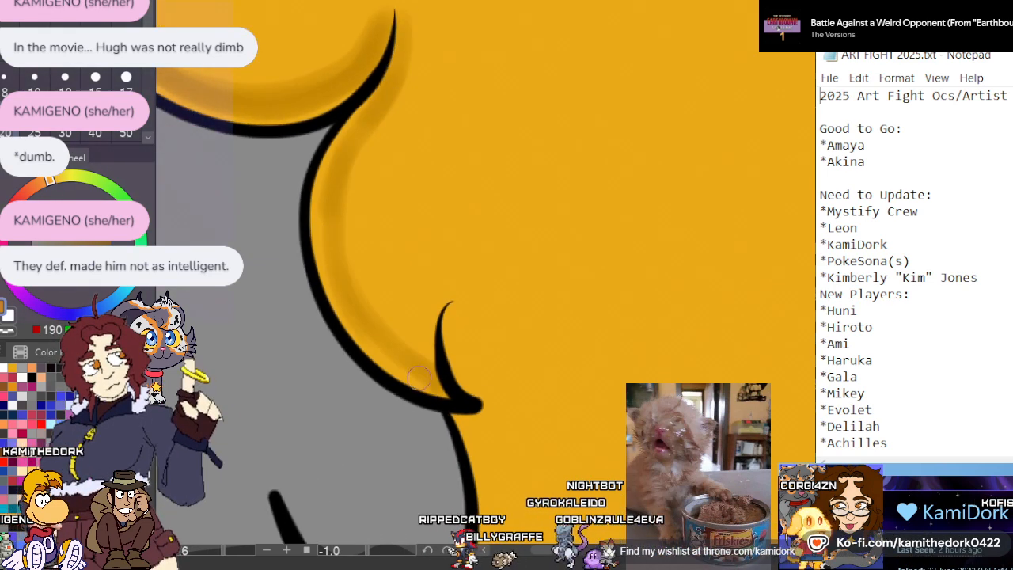
mouse_move(409, 45)
mouse_down()
mouse_move(366, 136)
mouse_move(371, 331)
mouse_up()
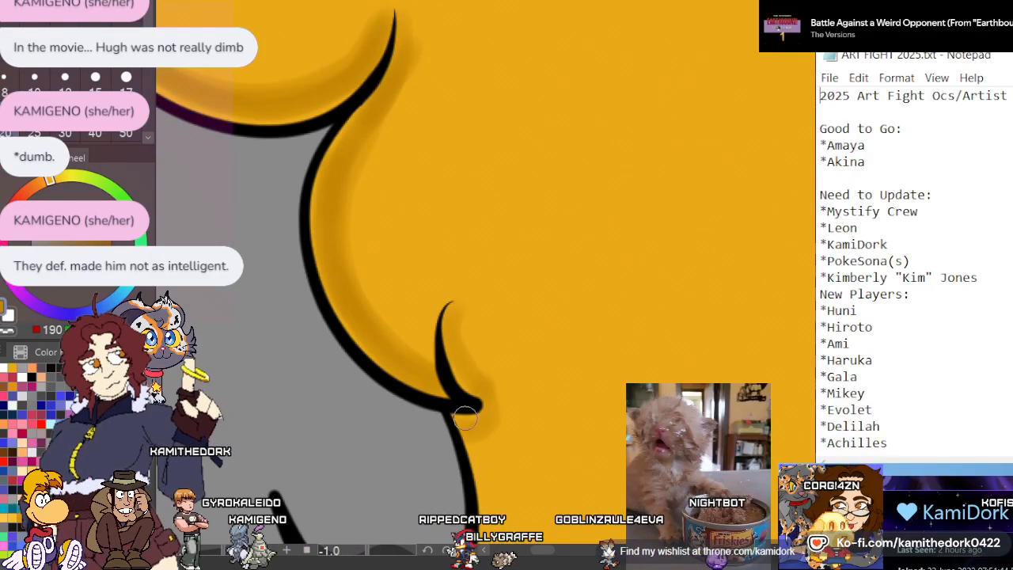
Shade the hair beside the next gap in dark gold, down into the thin pointed lock and above the curved strand line
scroll(462, 273, down, 4)
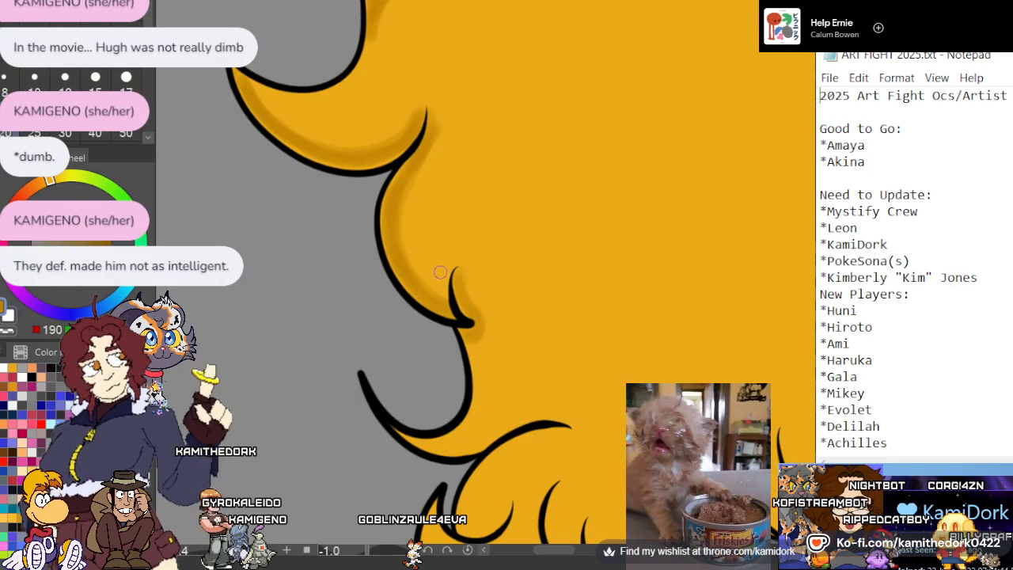
scroll(440, 272, down, 2)
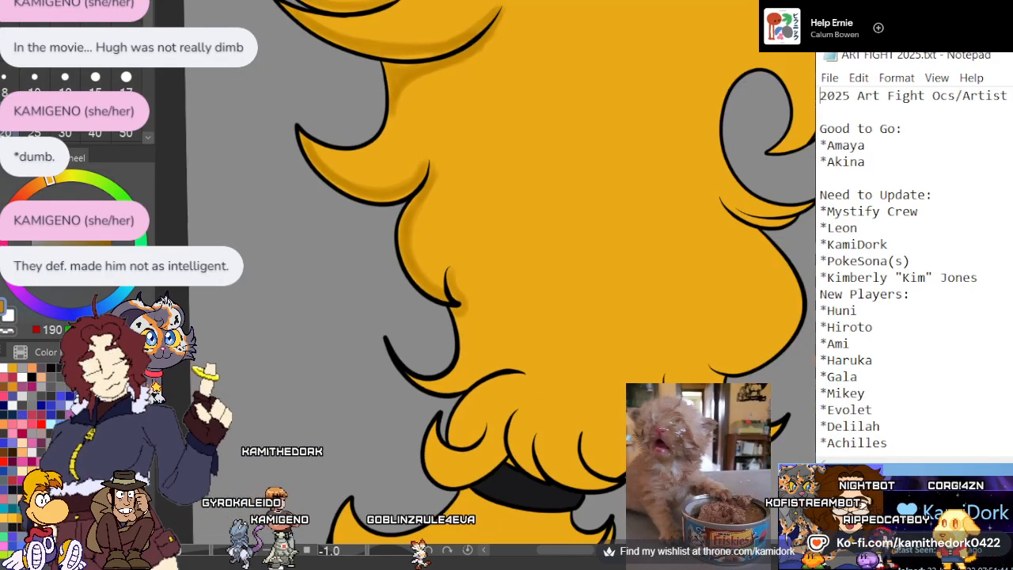
scroll(442, 305, down, 1)
scroll(526, 362, down, 1)
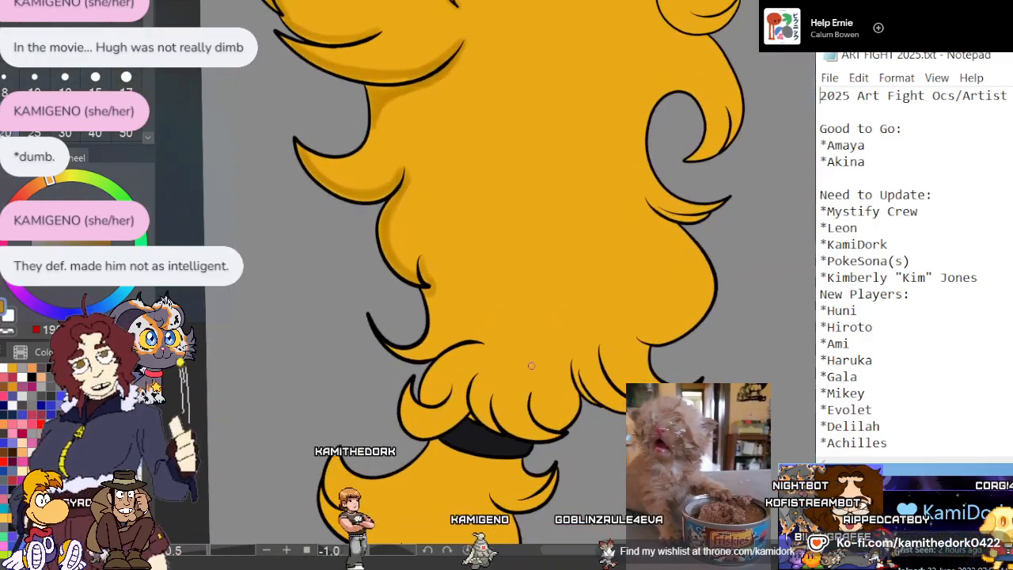
scroll(509, 398, up, 5)
scroll(287, 271, down, 1)
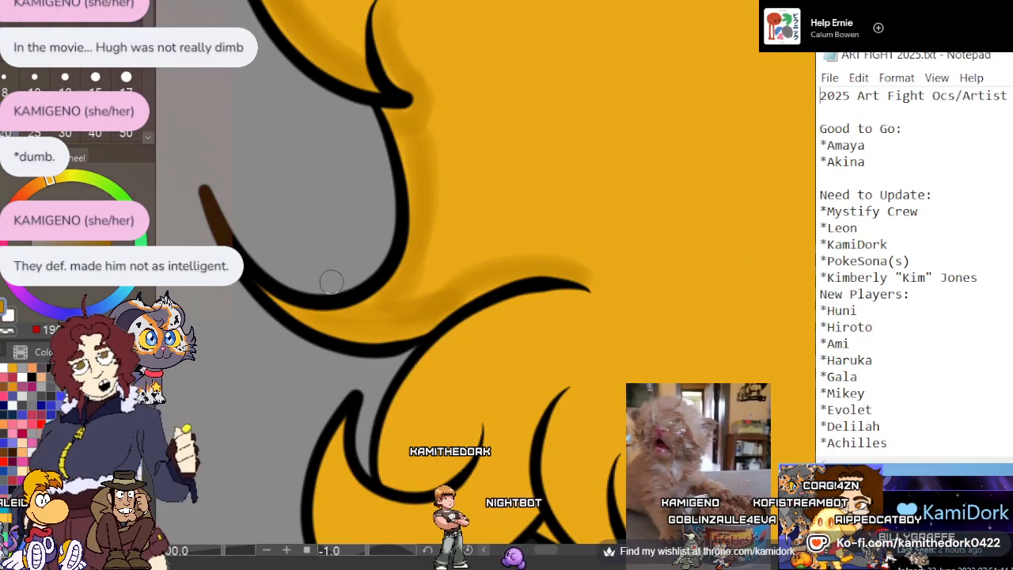
Shade the inside of the curled lock above the black band in dark gold, along with the outer edge of the lock wrapping beneath it
scroll(318, 244, down, 4)
scroll(413, 360, up, 2)
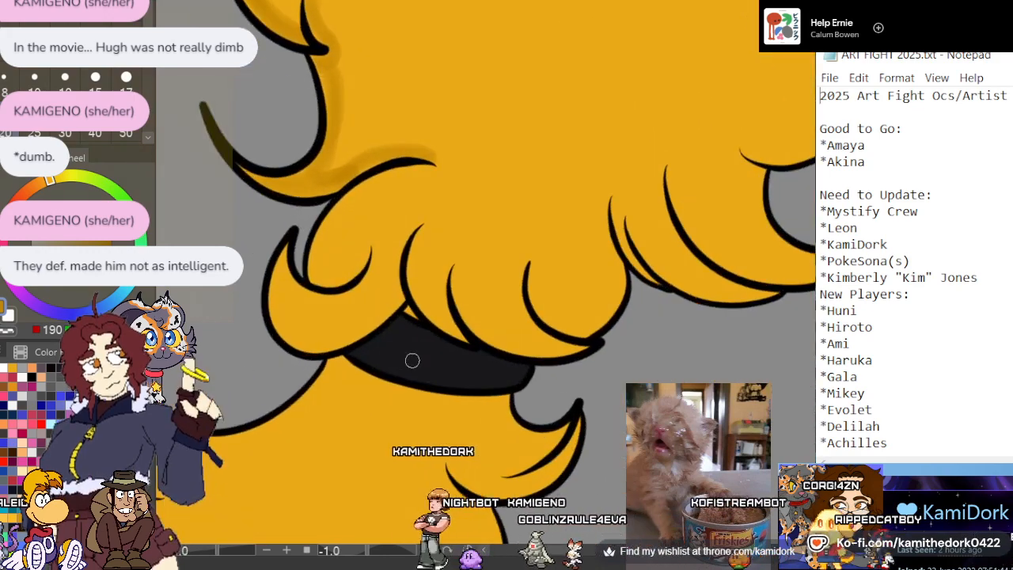
scroll(335, 254, up, 2)
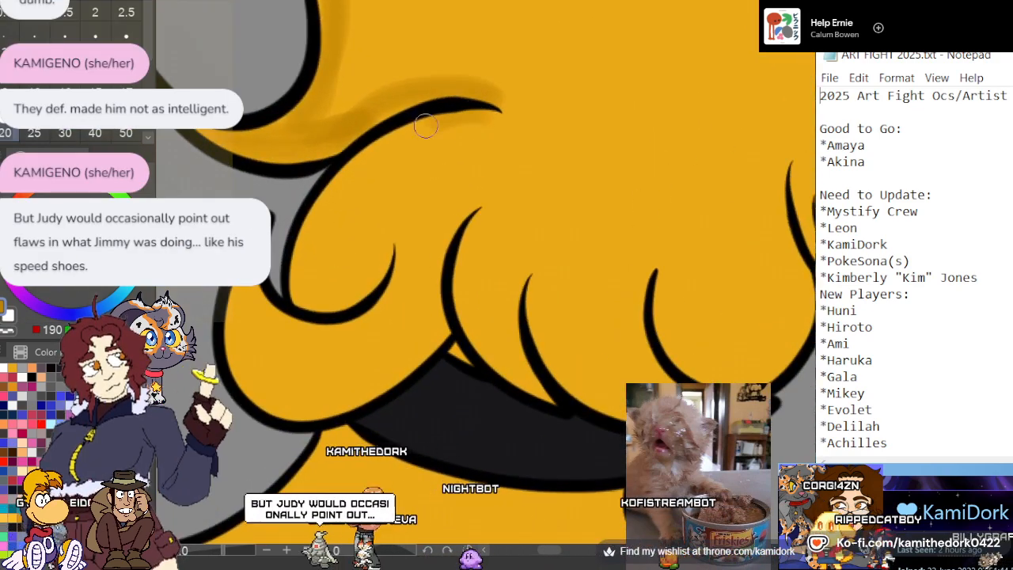
mouse_move(424, 125)
mouse_down()
mouse_move(341, 188)
mouse_move(302, 273)
mouse_up()
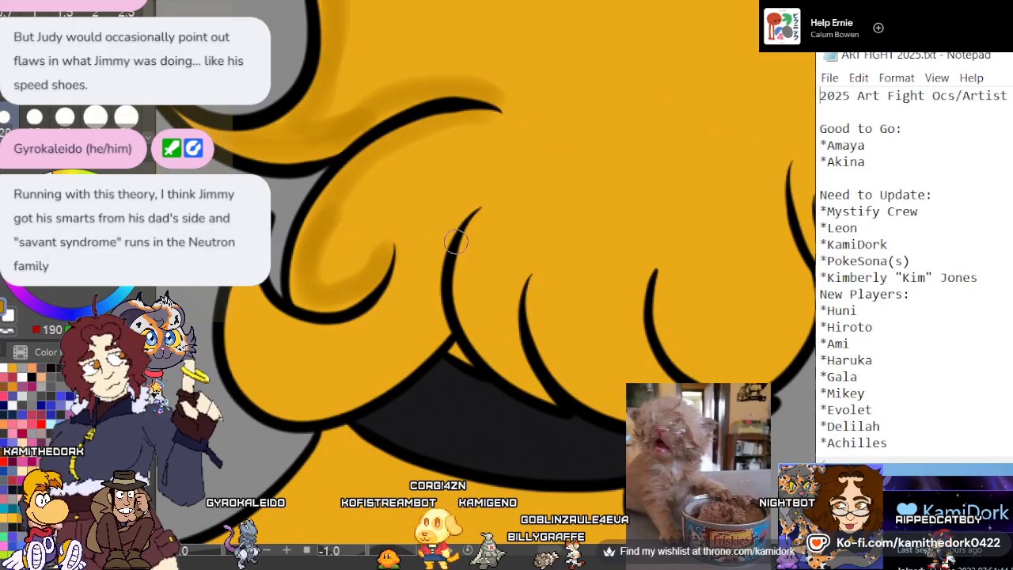
mouse_move(445, 317)
mouse_down()
mouse_move(419, 345)
mouse_move(331, 392)
mouse_move(266, 380)
mouse_move(240, 305)
mouse_up()
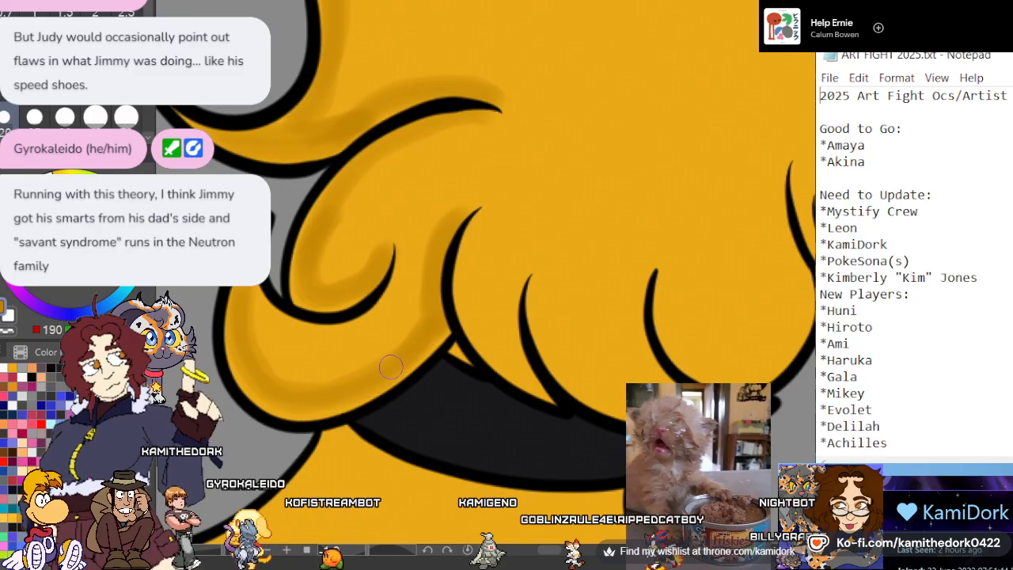
Shade the curved lower edges of the three overlapping rounded locks hanging over the black band in dark gold
mouse_move(468, 234)
mouse_down()
mouse_move(499, 344)
mouse_move(532, 380)
mouse_up()
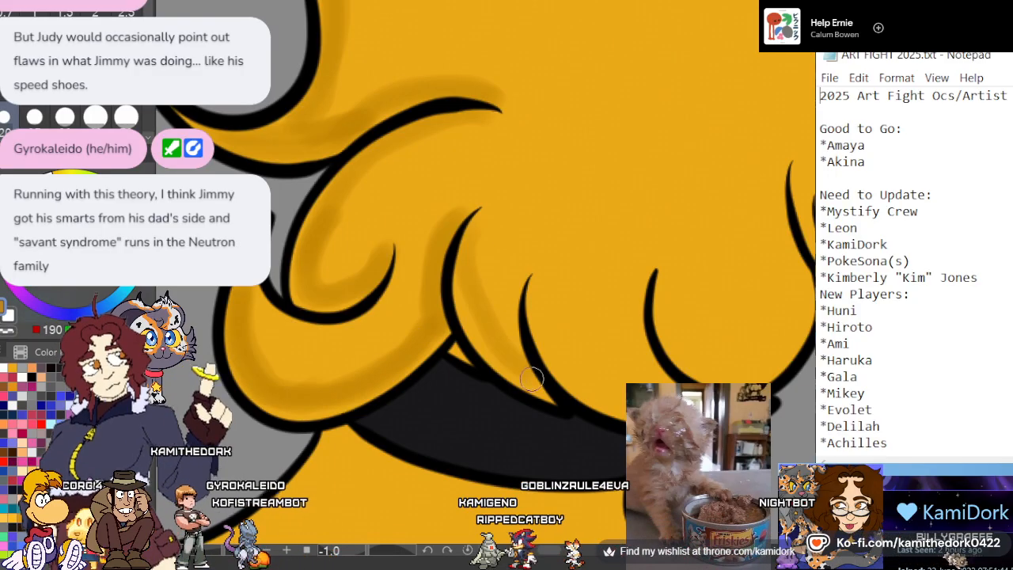
drag(544, 307, 619, 400)
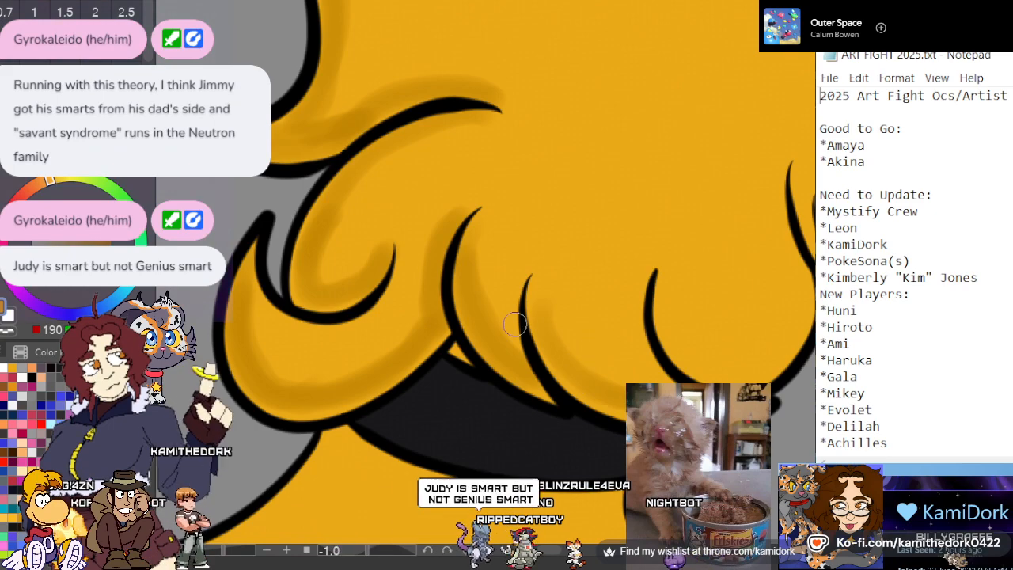
scroll(510, 231, down, 1)
scroll(522, 243, down, 5)
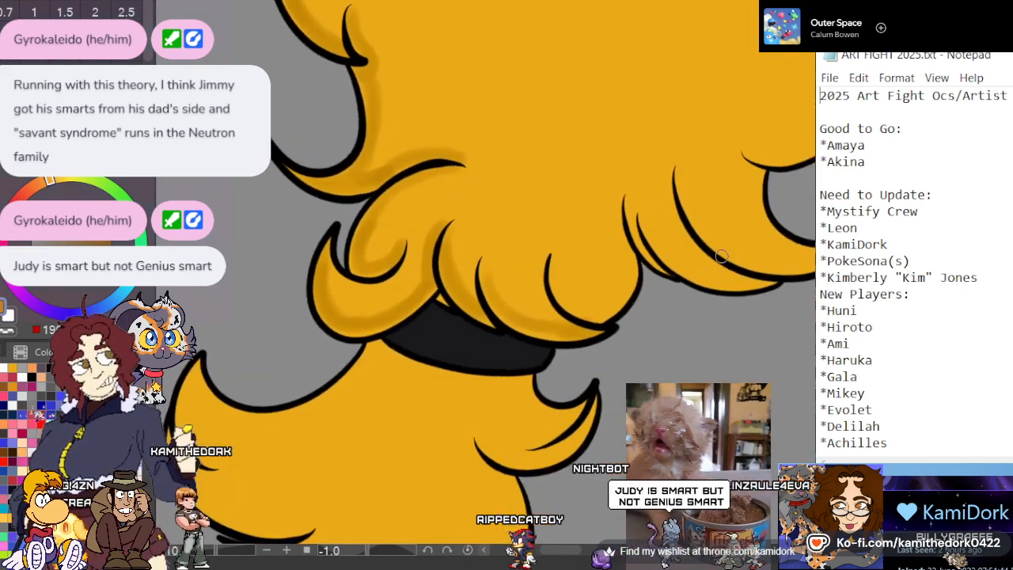
scroll(659, 273, up, 7)
scroll(439, 284, up, 4)
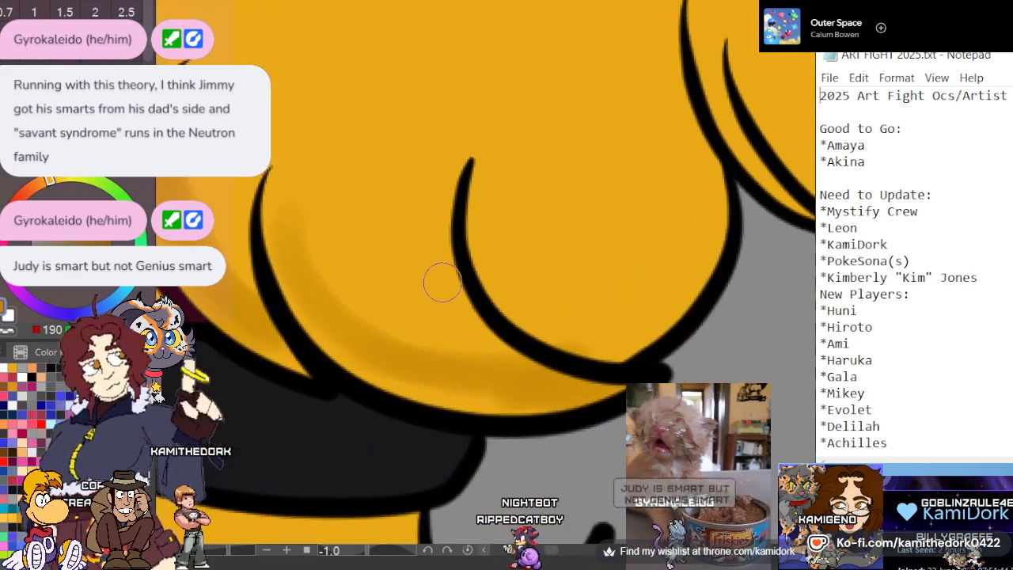
mouse_move(590, 389)
mouse_down()
mouse_move(451, 399)
mouse_move(292, 315)
mouse_up()
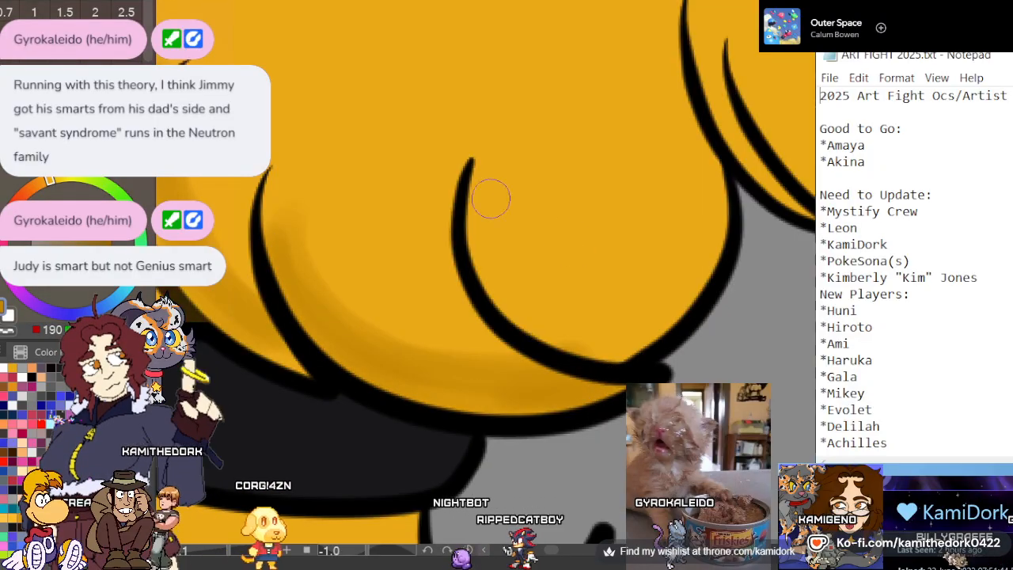
mouse_move(485, 194)
mouse_down()
mouse_move(518, 298)
mouse_move(610, 339)
mouse_move(684, 285)
mouse_move(718, 182)
mouse_move(639, 327)
mouse_move(511, 286)
mouse_move(485, 197)
mouse_up()
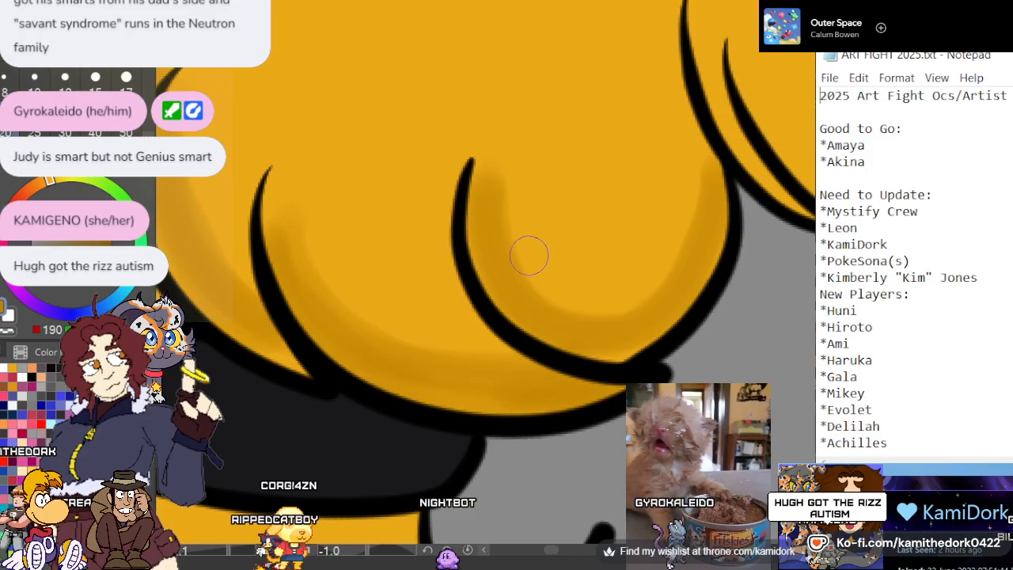
Shade the large pointed lock beside the band and the narrower lock tucked beneath it in dark gold, following their strand lines
scroll(529, 255, down, 5)
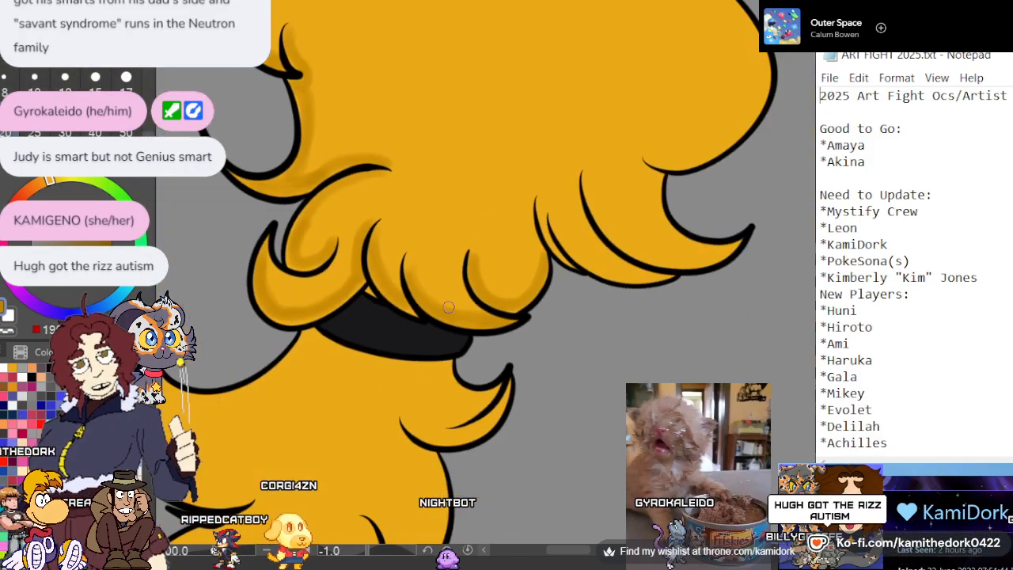
scroll(448, 307, up, 2)
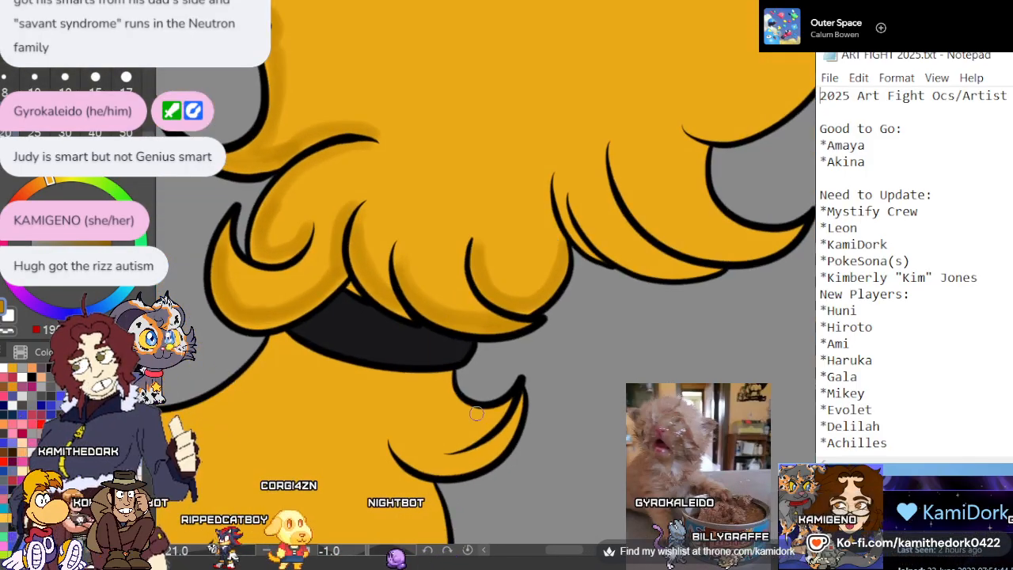
scroll(476, 413, up, 3)
scroll(608, 285, up, 1)
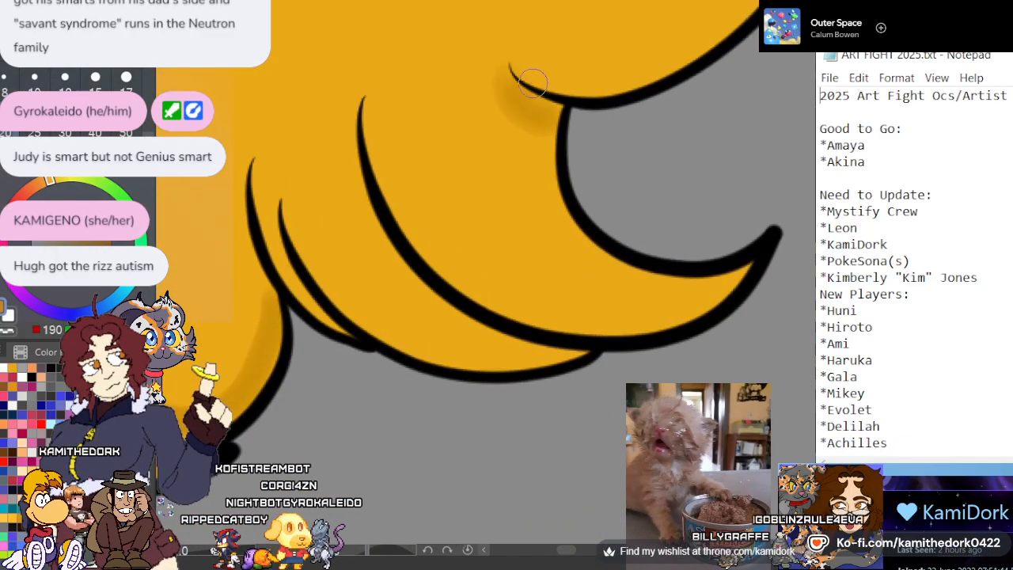
mouse_move(736, 281)
mouse_down()
mouse_move(627, 321)
mouse_move(509, 284)
mouse_move(388, 185)
mouse_up()
mouse_move(364, 107)
mouse_down()
mouse_move(400, 225)
mouse_move(475, 288)
mouse_move(627, 318)
mouse_move(710, 299)
mouse_up()
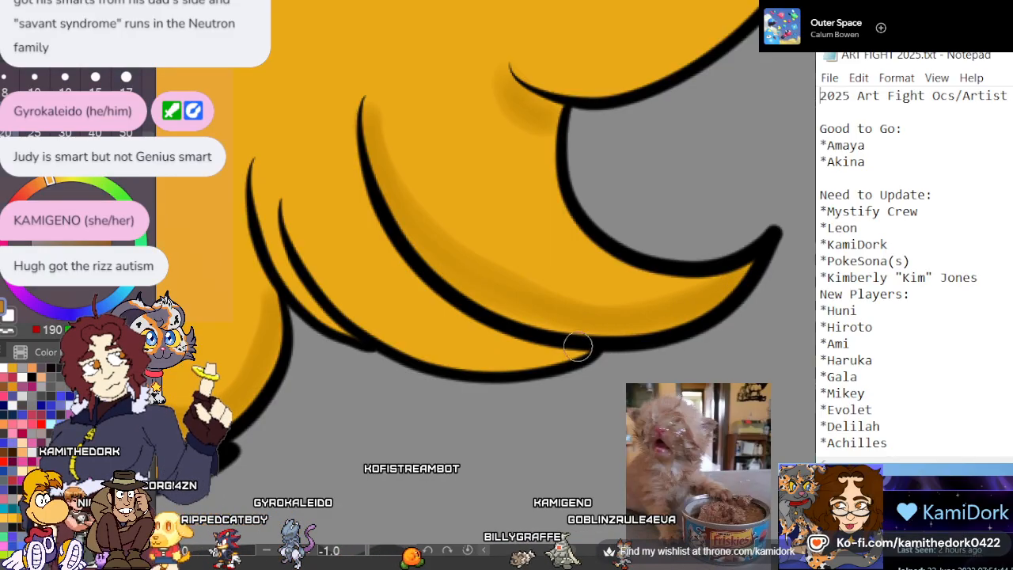
mouse_move(577, 346)
mouse_down()
mouse_move(506, 358)
mouse_move(383, 331)
mouse_move(300, 234)
mouse_move(537, 339)
mouse_up()
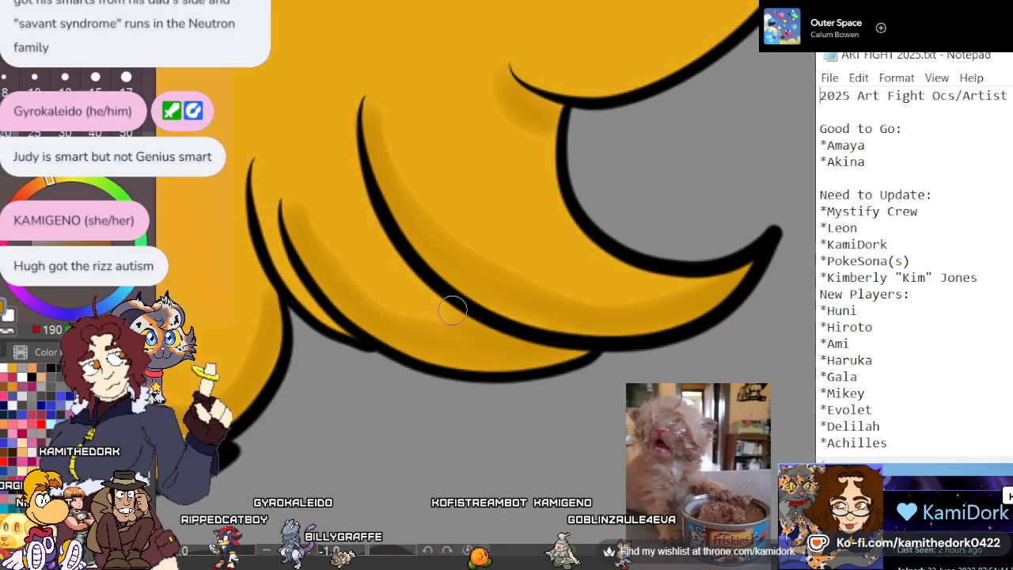
mouse_move(453, 310)
mouse_down()
mouse_move(388, 232)
mouse_move(375, 169)
mouse_up()
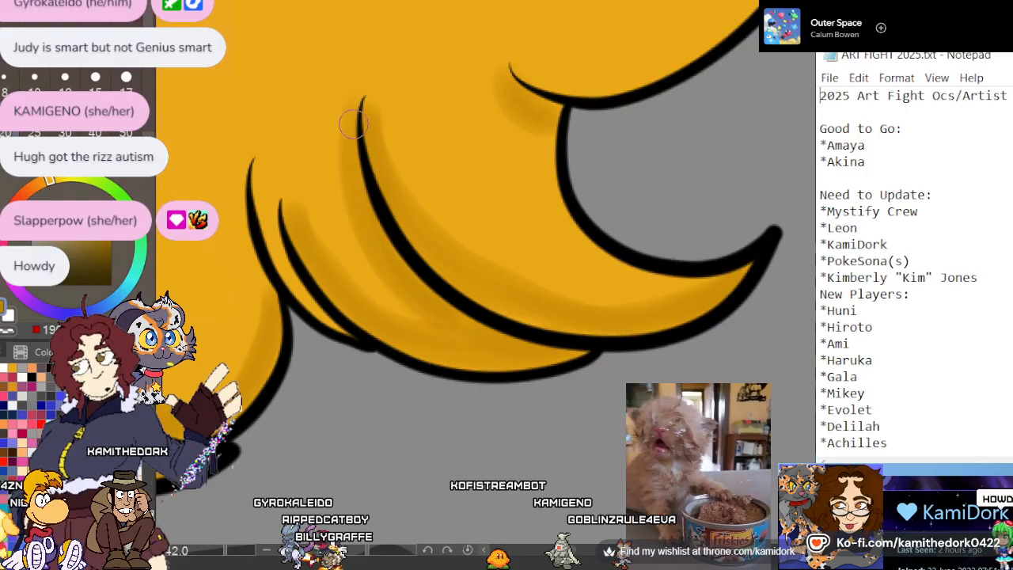
Shade the thin strand lines beside the large pointed lock in dark gold, plus the inside edge of the big rounded bulge above it
drag(280, 224, 349, 331)
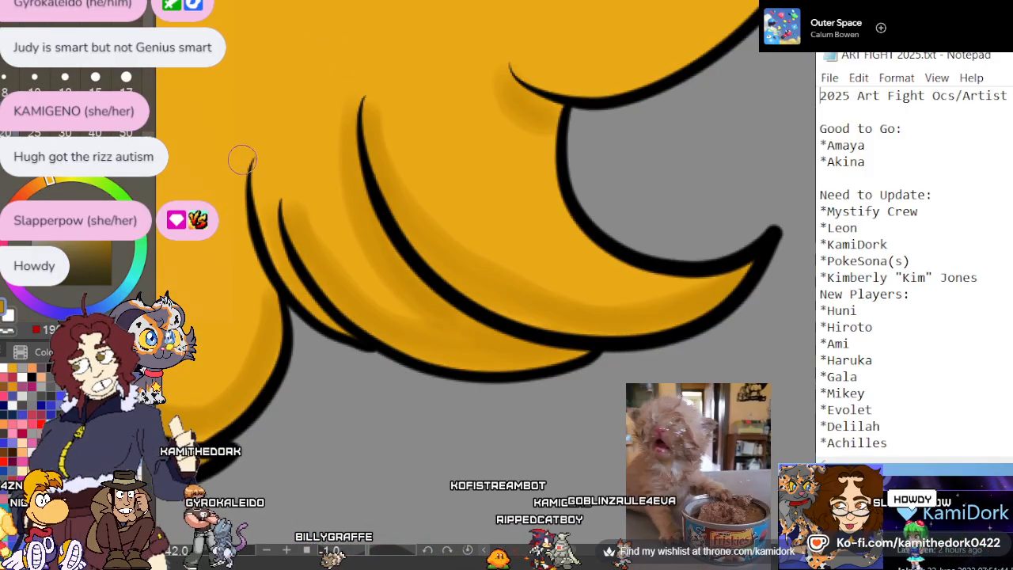
drag(243, 160, 269, 293)
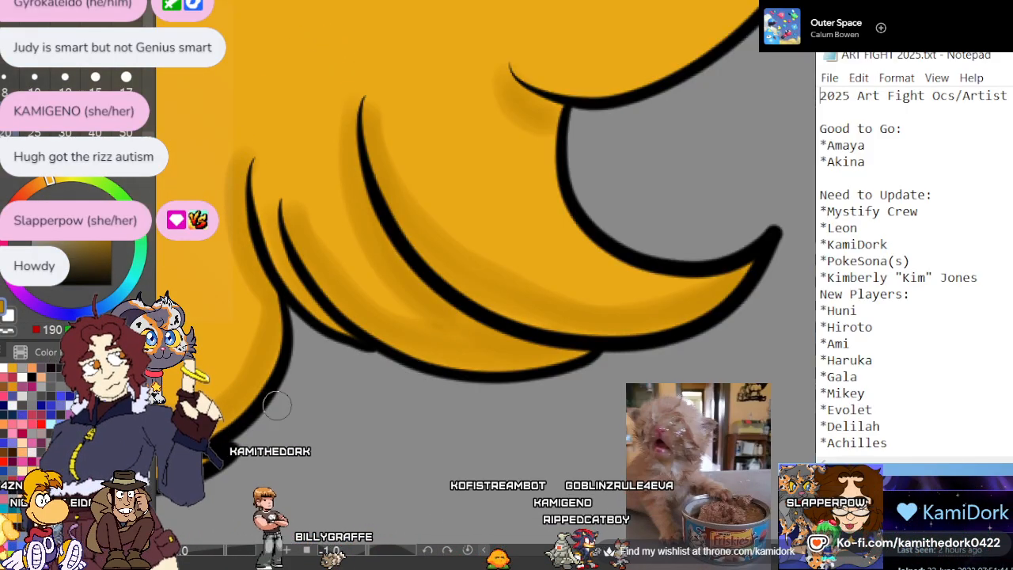
scroll(400, 393, down, 4)
scroll(491, 304, up, 3)
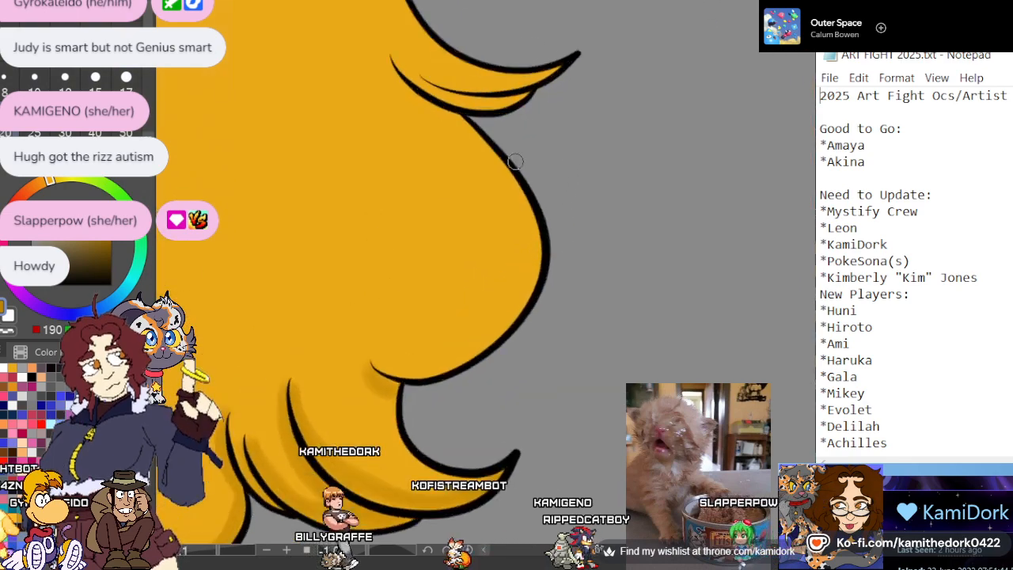
scroll(515, 162, up, 2)
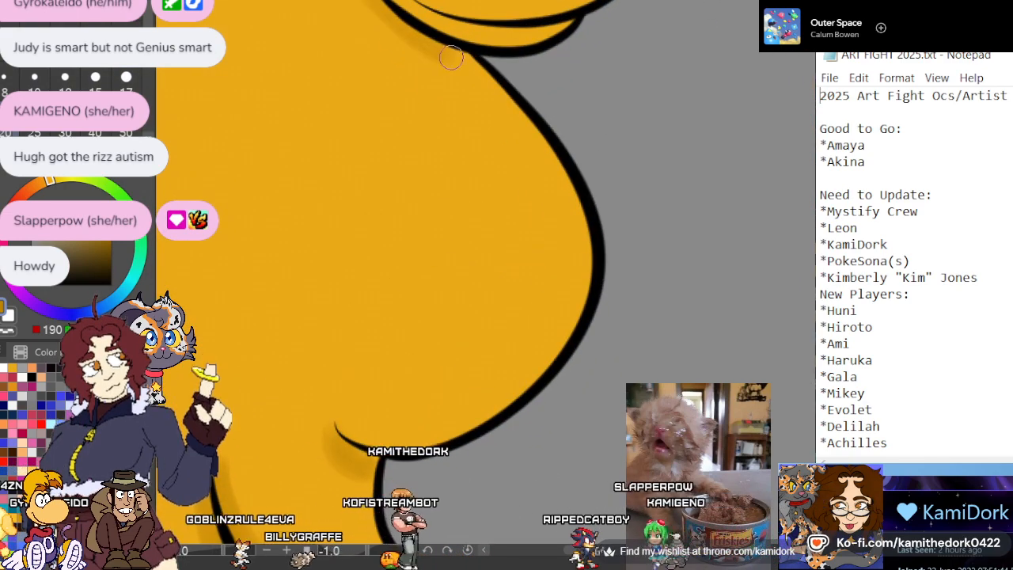
mouse_move(402, 32)
mouse_down()
mouse_move(482, 75)
mouse_move(449, 54)
mouse_move(520, 112)
mouse_move(478, 72)
mouse_move(534, 145)
mouse_move(565, 212)
mouse_up()
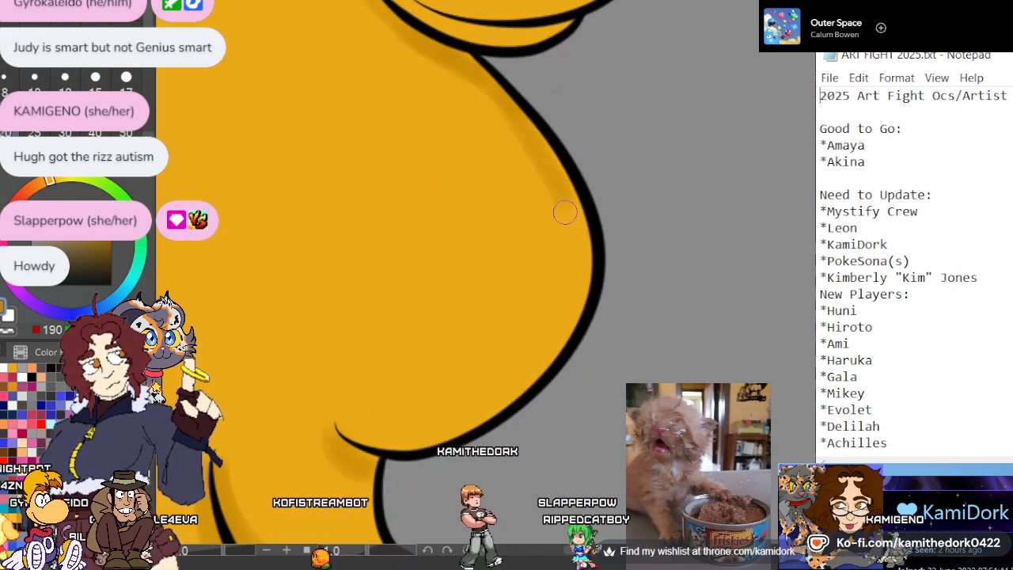
mouse_move(542, 151)
mouse_down()
mouse_move(573, 228)
mouse_move(573, 303)
mouse_move(513, 379)
mouse_move(424, 432)
mouse_move(342, 422)
mouse_up()
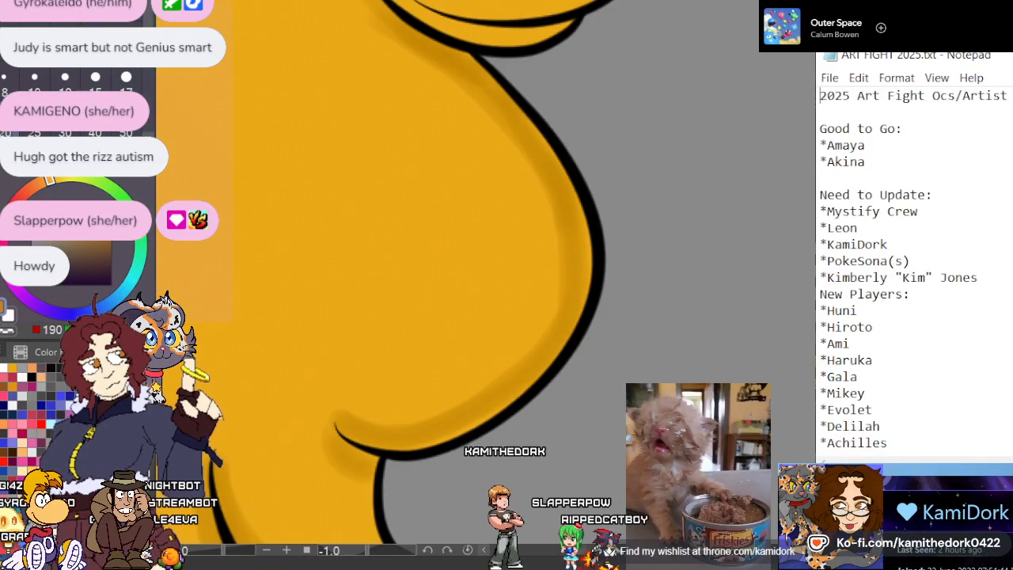
Shade the small double-layered pointed lock above the rounded bulge in dark gold, along its inner strand line and around its base
scroll(456, 510, down, 4)
scroll(447, 328, up, 5)
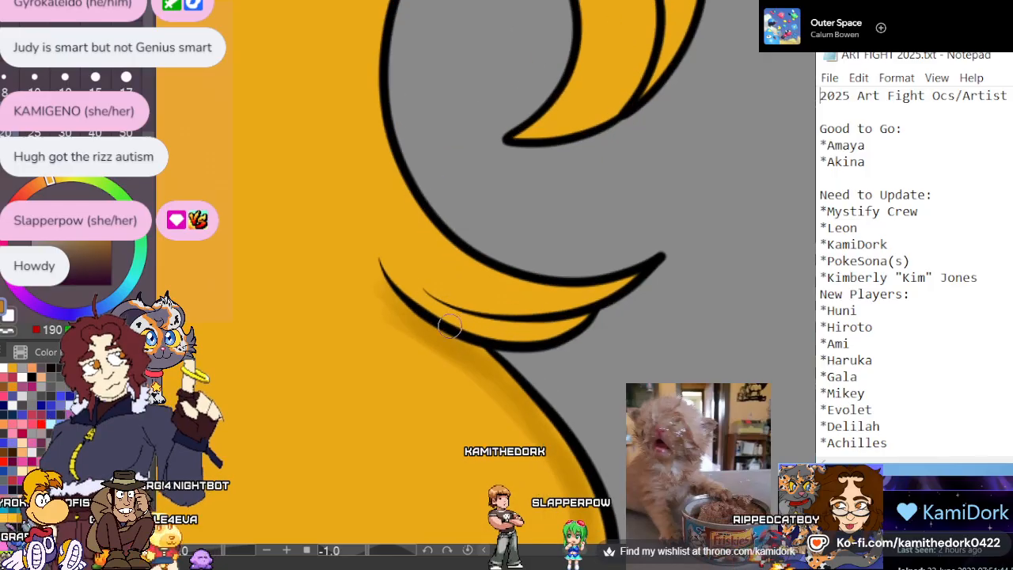
drag(689, 257, 510, 290)
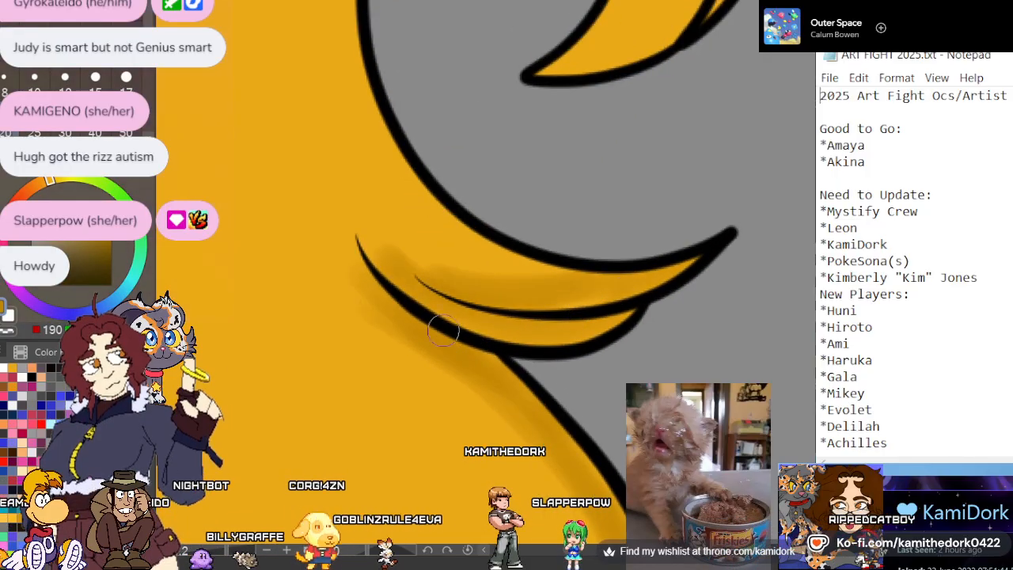
scroll(466, 279, down, 5)
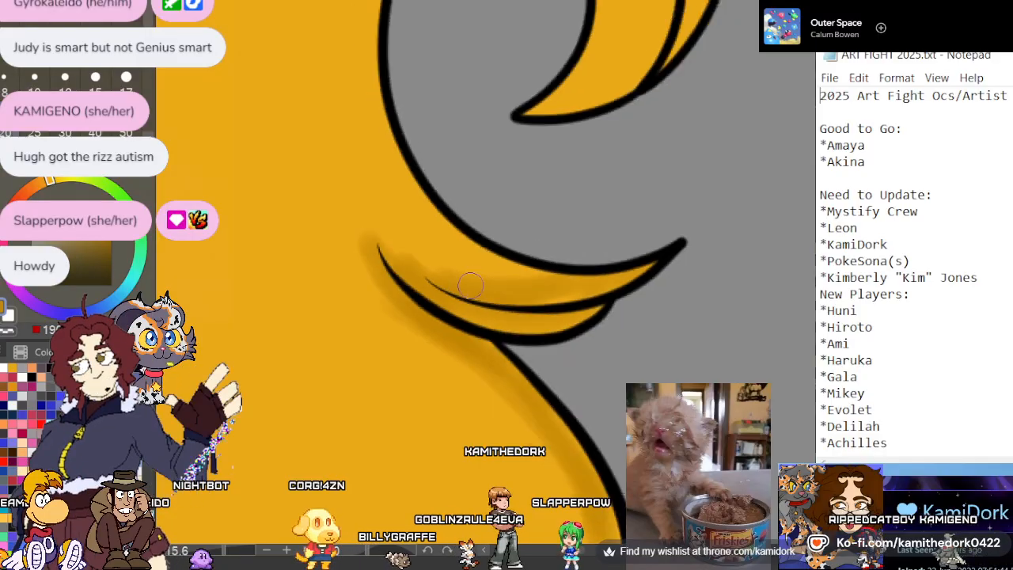
scroll(393, 376, down, 5)
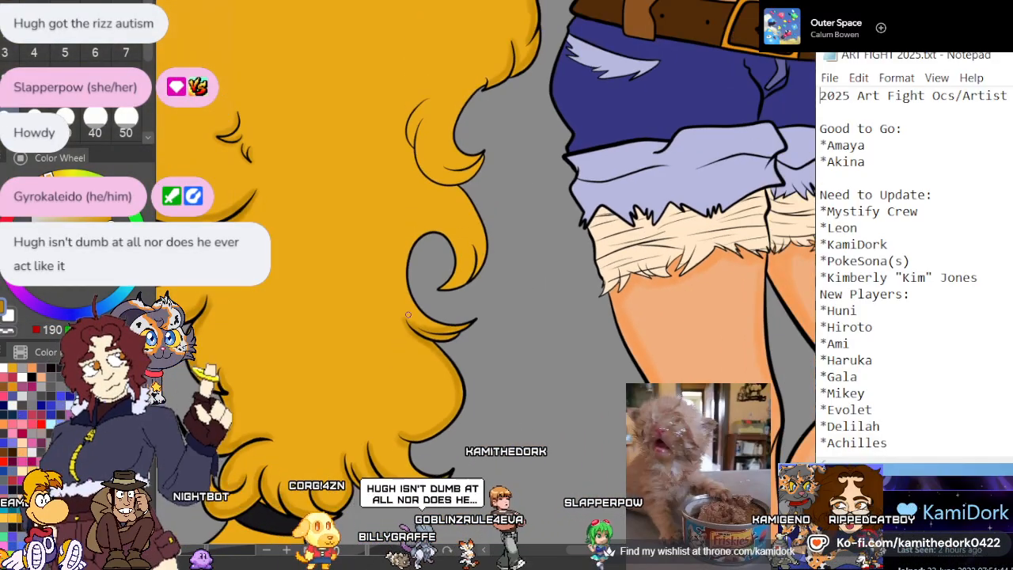
Shade the hooked lock curling around the oval gap in dark gold, beside its inner strand line and along its outer edge
scroll(408, 314, up, 6)
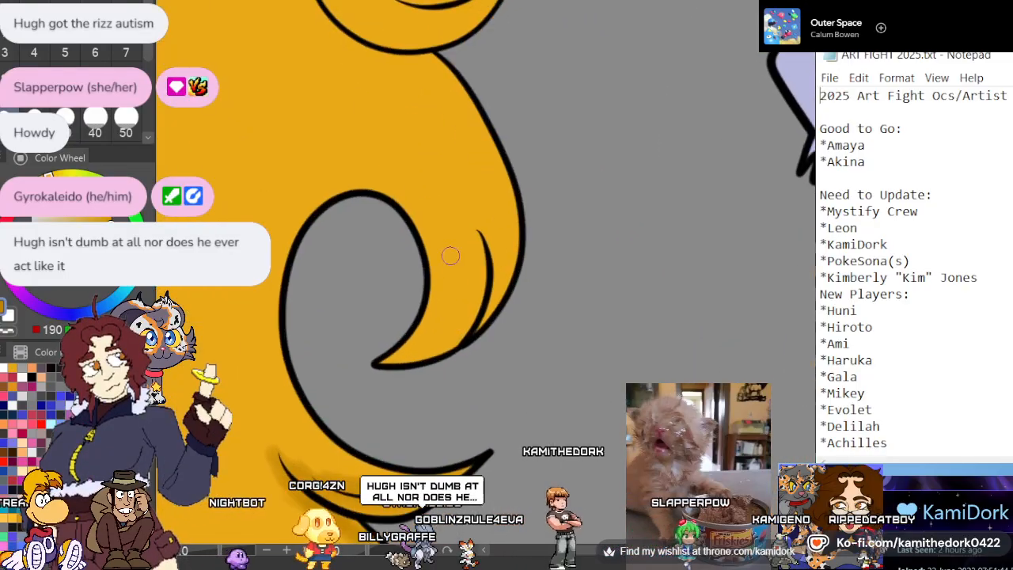
scroll(450, 256, up, 4)
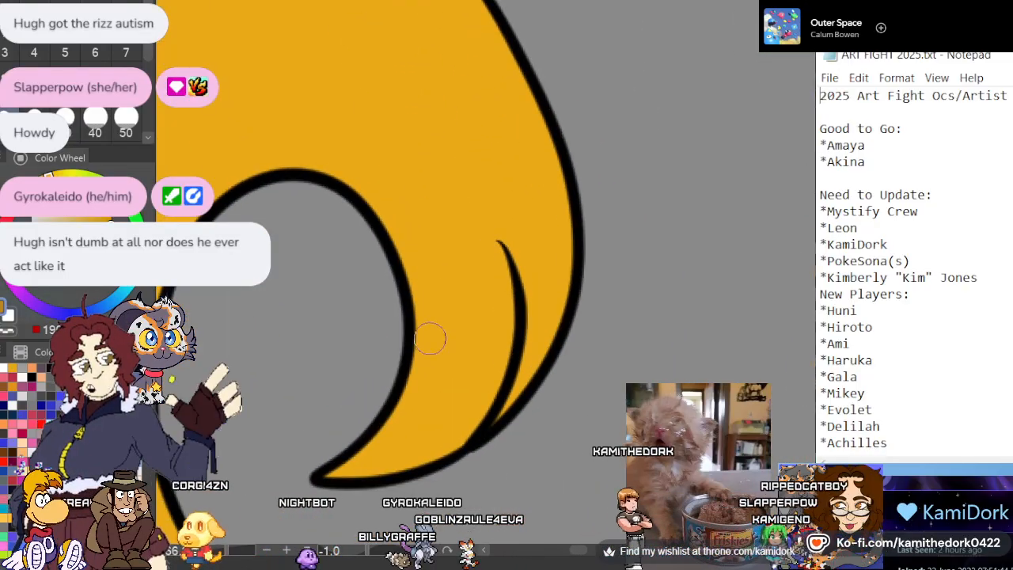
mouse_move(497, 255)
mouse_down()
mouse_move(459, 403)
mouse_move(431, 431)
mouse_up()
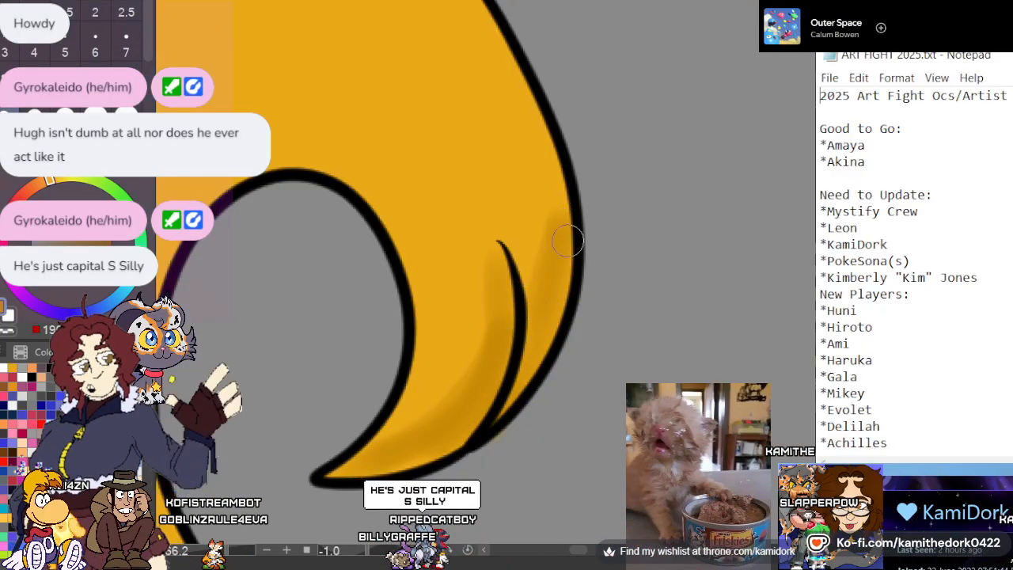
Shade the crescent-shaped lock above the hooked one in dark gold, filling its lower curve and shadowing beneath and behind its outer strand lines
scroll(525, 210, up, 5)
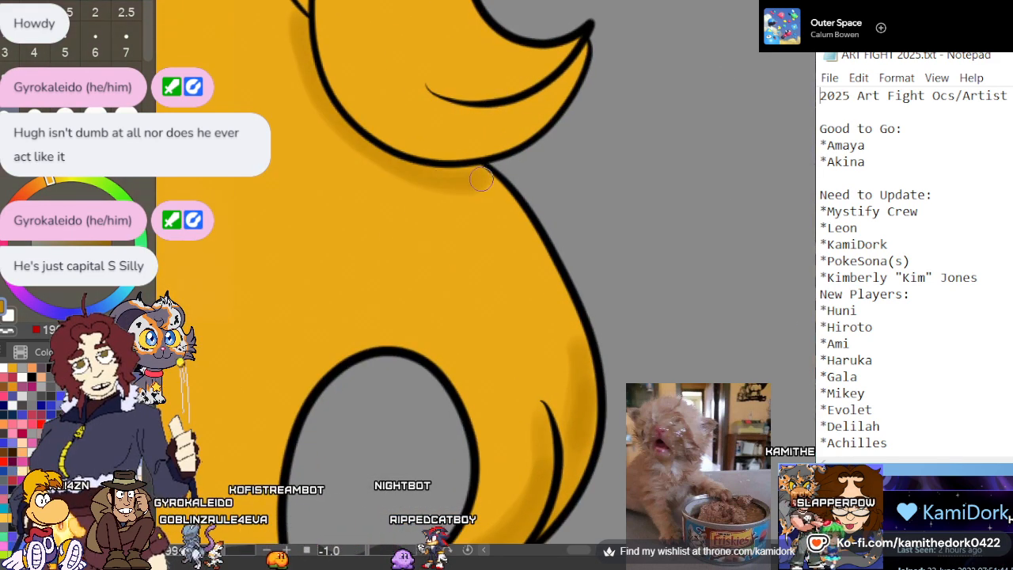
scroll(470, 340, up, 5)
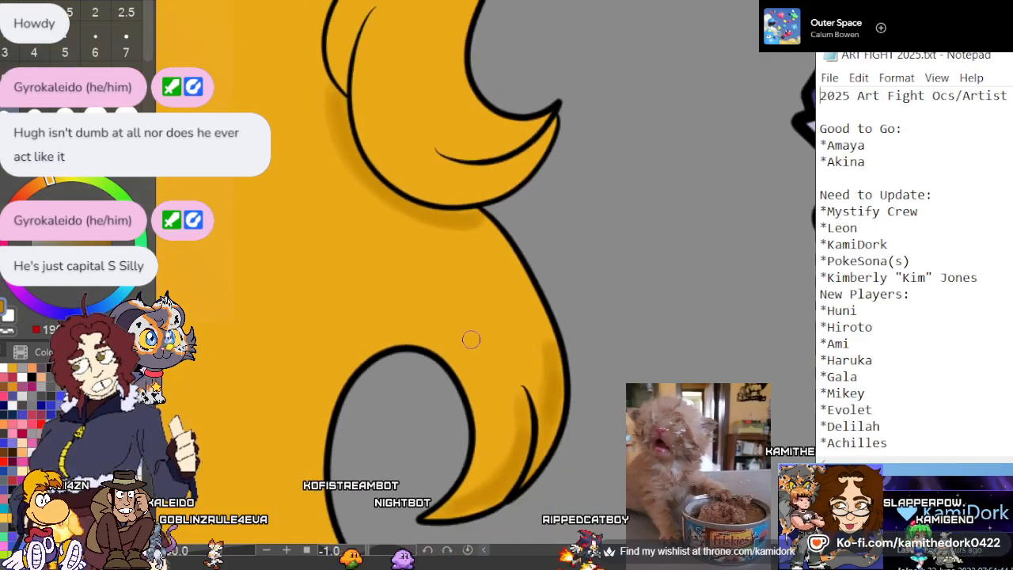
scroll(396, 200, up, 2)
scroll(395, 198, down, 2)
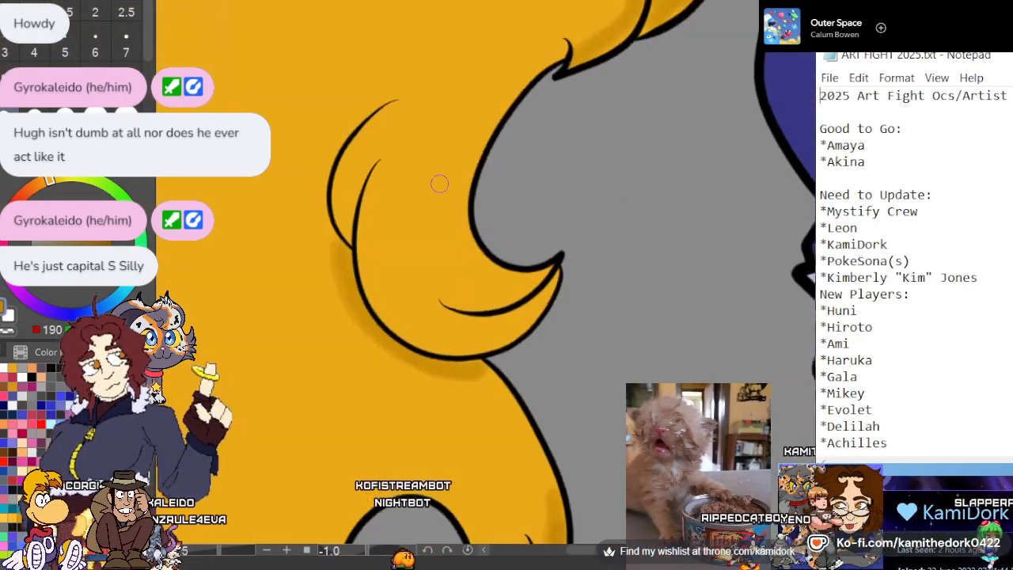
scroll(440, 181, up, 2)
drag(524, 336, 452, 338)
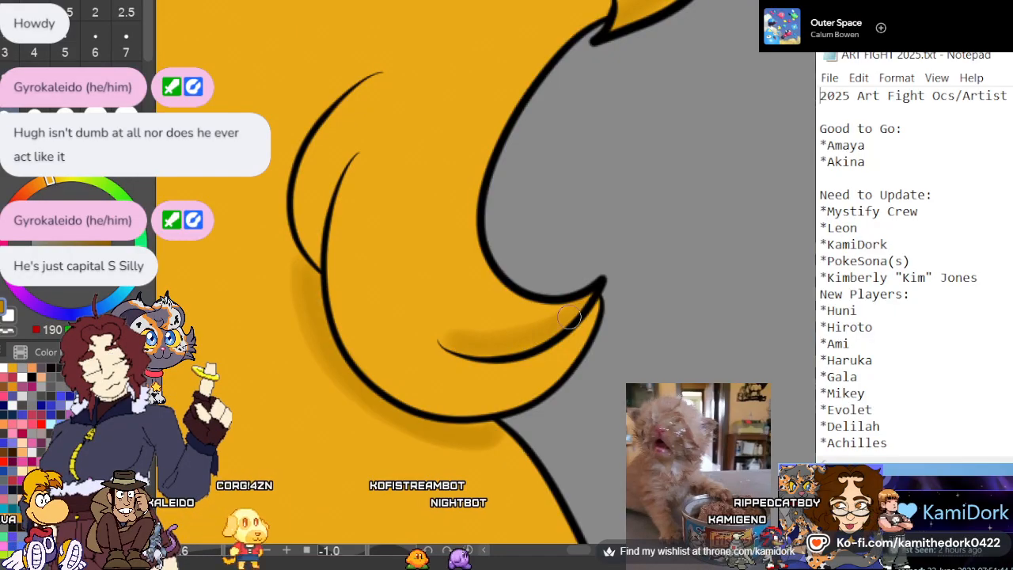
mouse_move(592, 320)
mouse_down()
mouse_move(546, 365)
mouse_move(416, 399)
mouse_up()
mouse_move(575, 335)
mouse_down()
mouse_move(481, 380)
mouse_move(357, 336)
mouse_up()
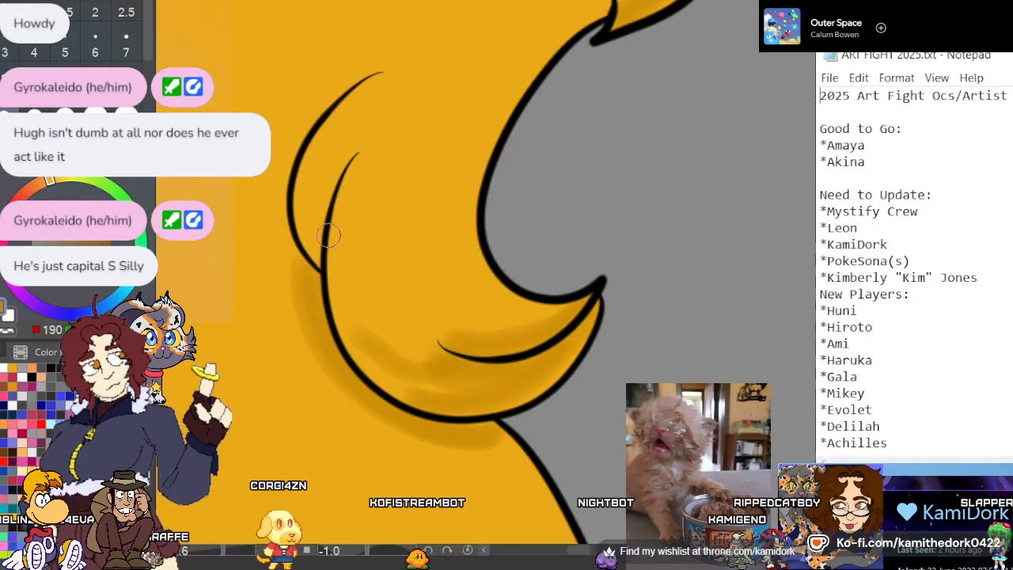
mouse_move(446, 393)
mouse_down()
mouse_move(372, 309)
mouse_move(434, 363)
mouse_up()
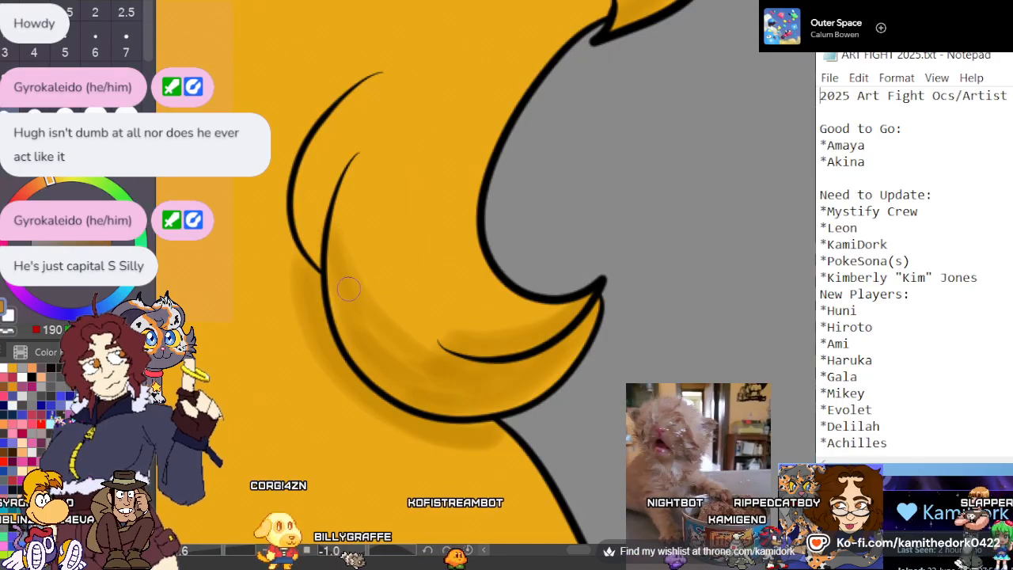
mouse_move(340, 158)
mouse_down()
mouse_move(302, 281)
mouse_move(283, 197)
mouse_move(335, 85)
mouse_up()
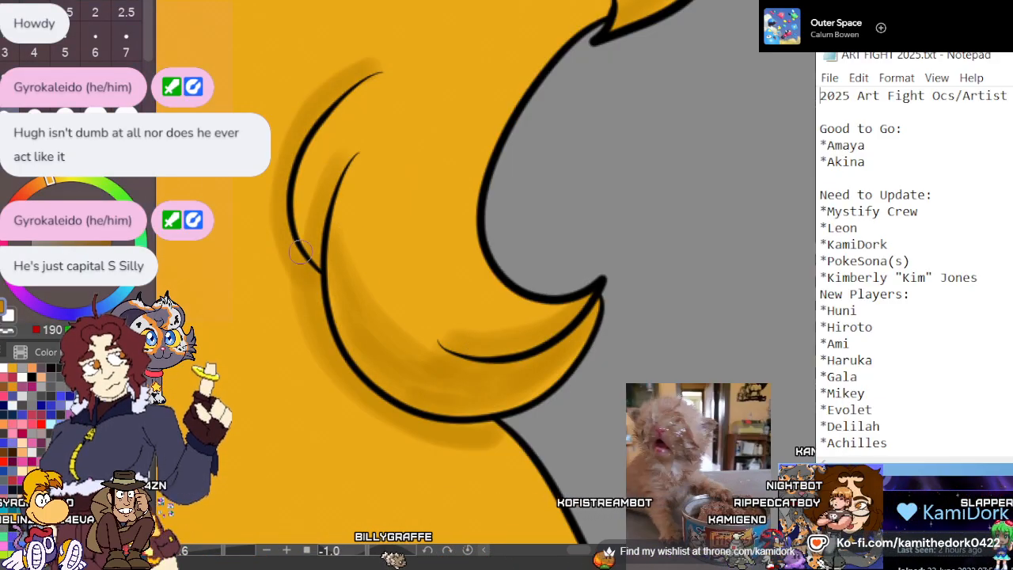
Shade the hair edge around the gap above the crescent-shaped lock in dark gold, from the small flick down into the lock's pointed tip
scroll(356, 396, down, 3)
scroll(601, 151, up, 3)
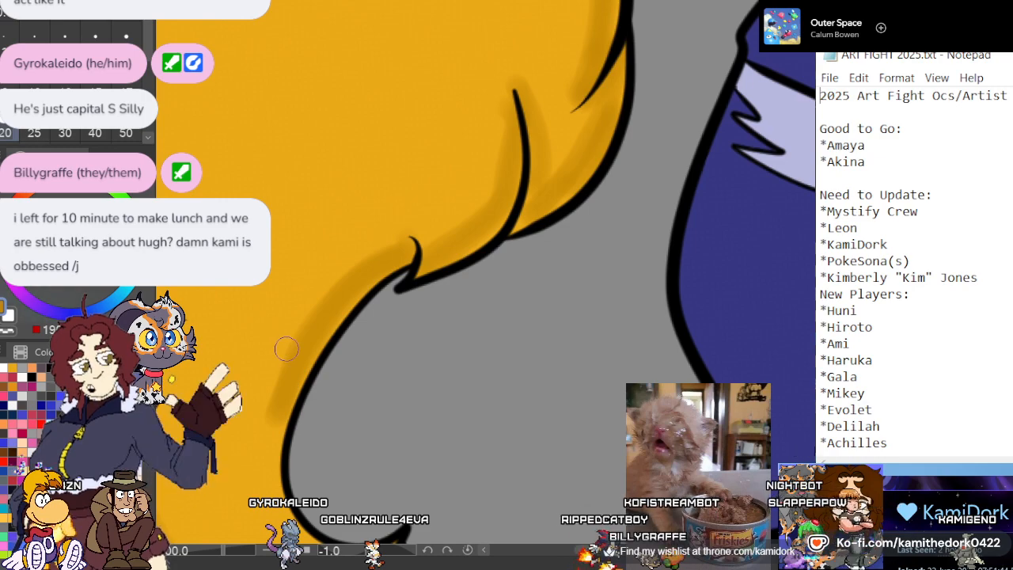
scroll(339, 189, down, 3)
scroll(337, 367, up, 3)
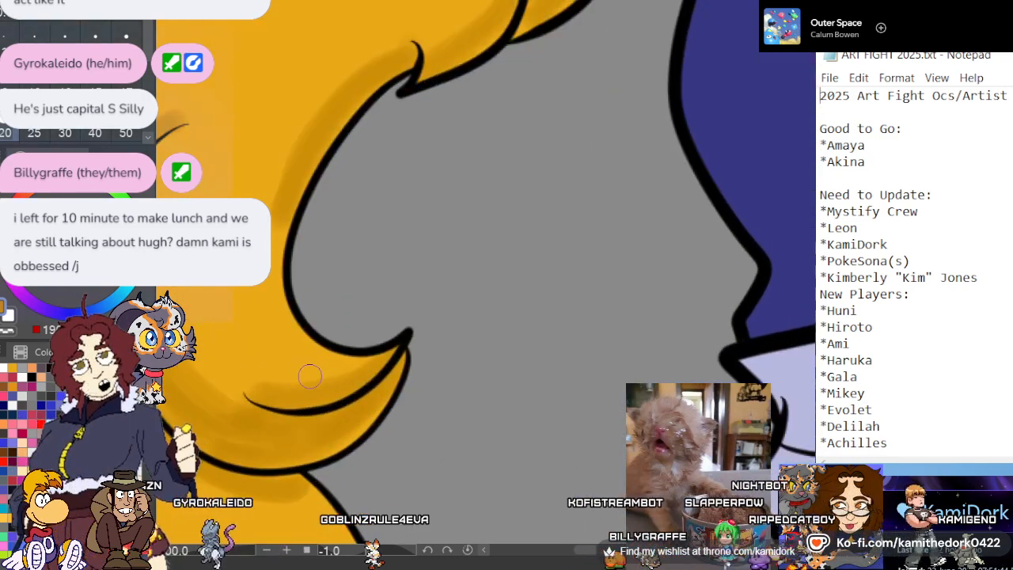
mouse_move(373, 362)
mouse_down()
mouse_move(291, 349)
mouse_move(274, 257)
mouse_up()
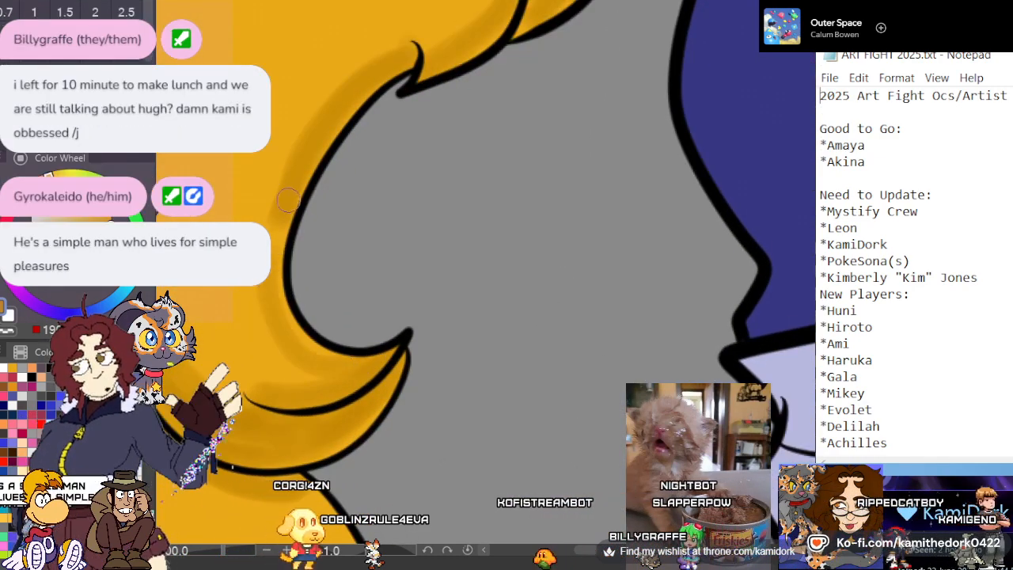
drag(280, 222, 304, 354)
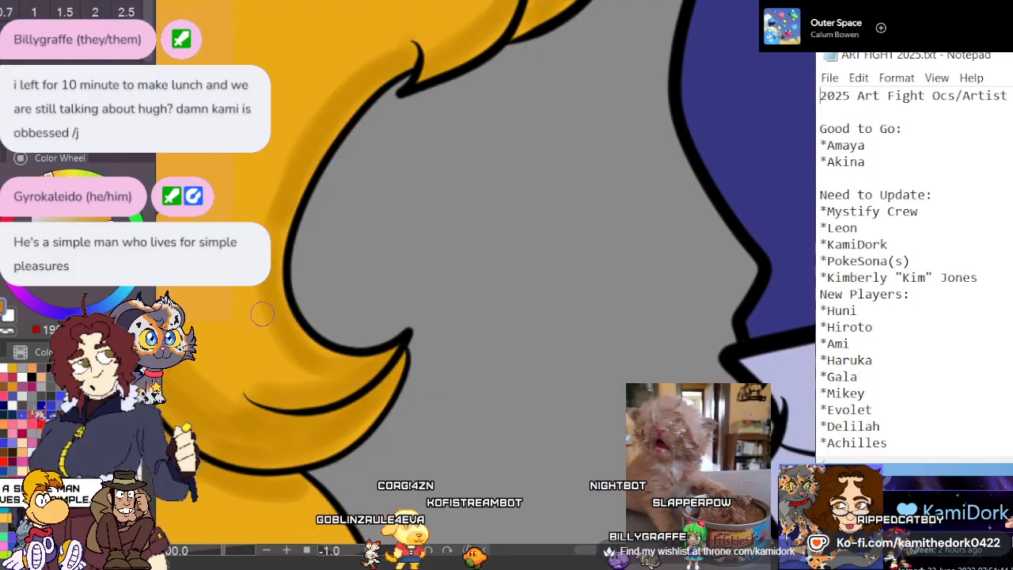
Shade the outer edge of the hooked lock in dark gold, from beneath the crescent-shaped lock down to its existing shading
scroll(289, 310, down, 4)
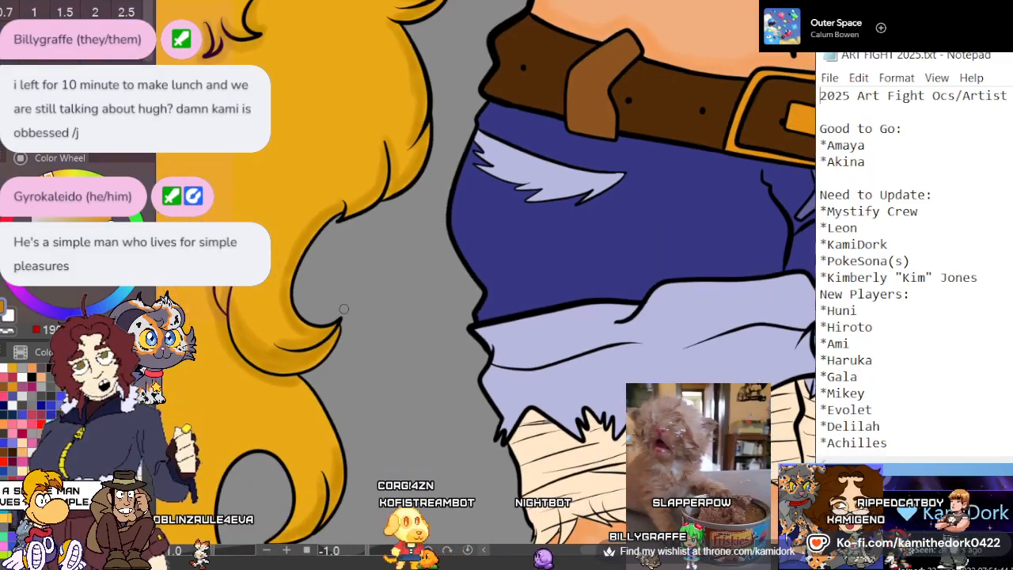
scroll(343, 308, down, 3)
scroll(278, 341, up, 5)
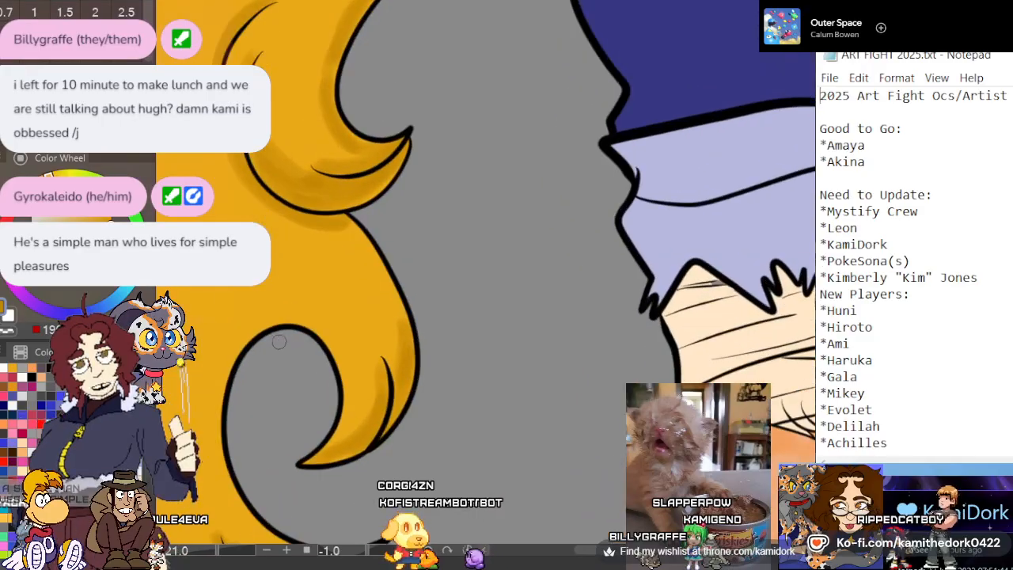
scroll(278, 341, up, 1)
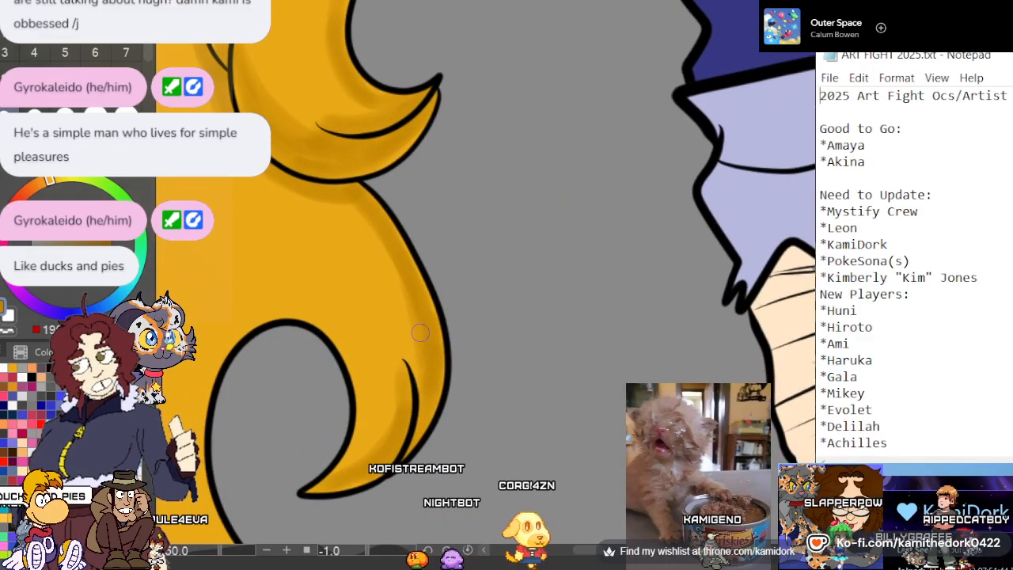
scroll(391, 280, down, 10)
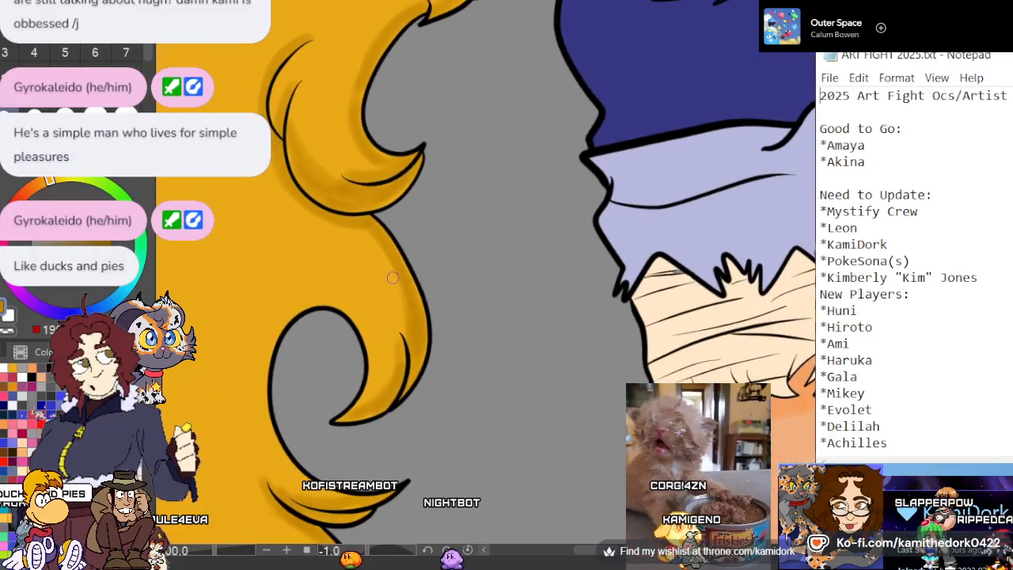
Shade the ponytail directly beneath the black band in dark gold, including the small curled lock beside the band
scroll(423, 282, down, 3)
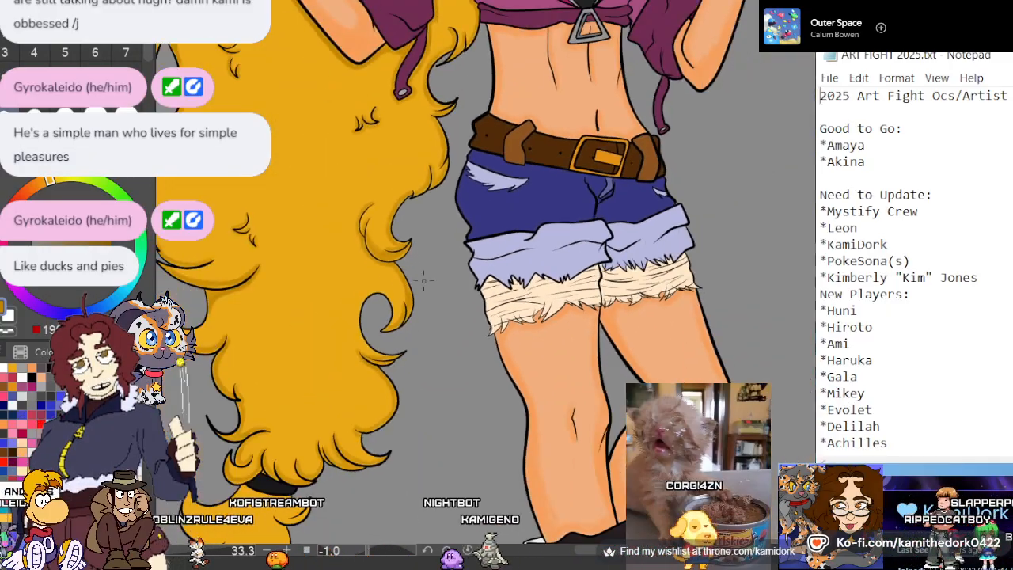
scroll(349, 427, up, 1)
scroll(299, 454, up, 5)
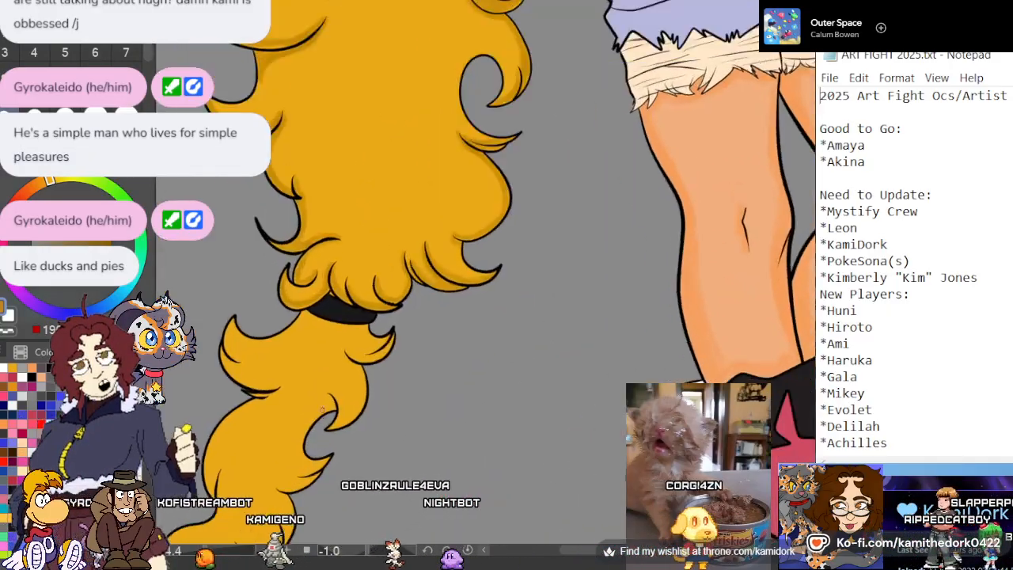
scroll(297, 311, up, 2)
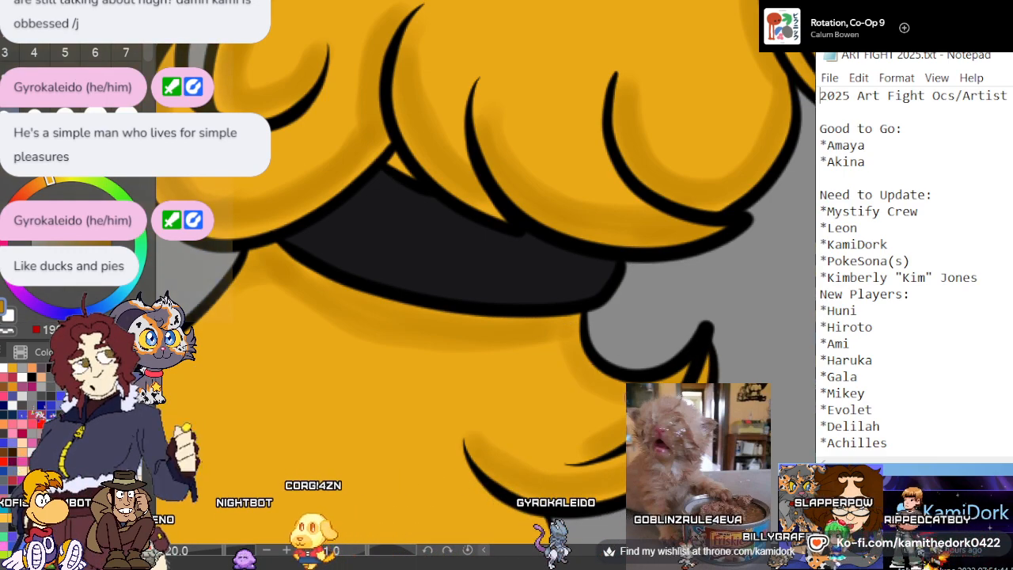
Shade the upper edge of the large upturned lock below the black band in dark gold, from its tip to the band
scroll(596, 159, down, 6)
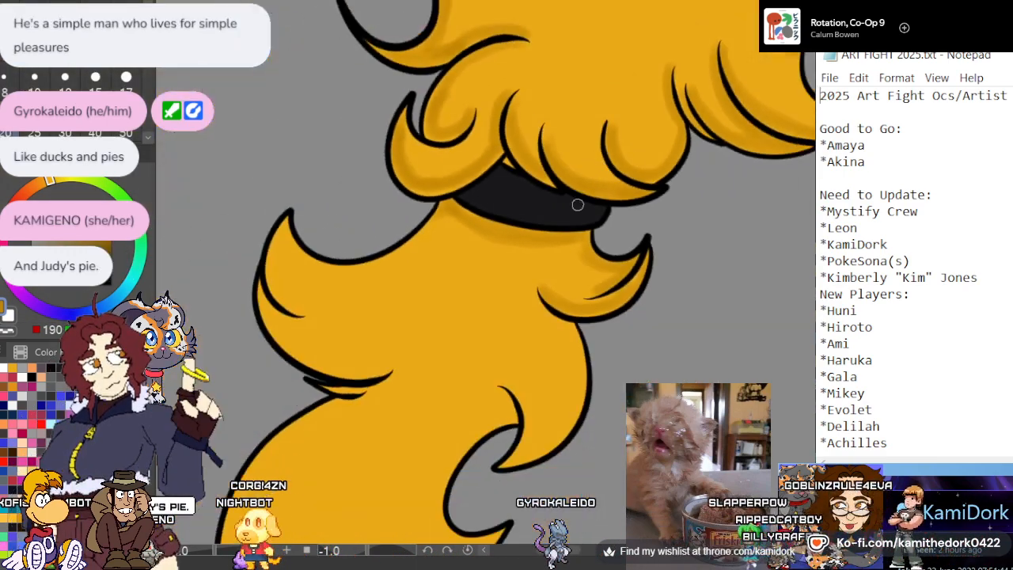
scroll(355, 300, up, 8)
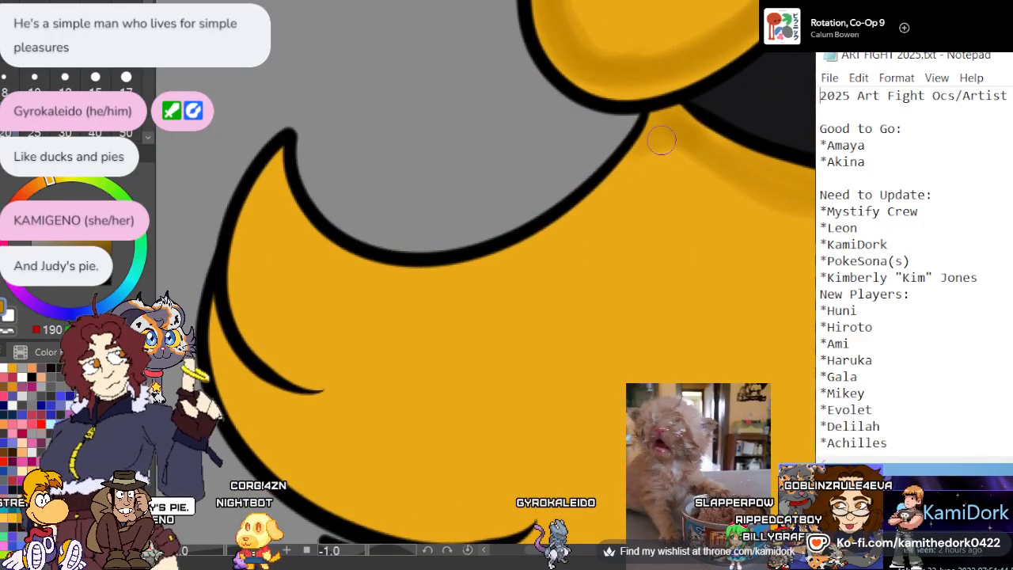
mouse_move(404, 282)
mouse_down()
mouse_move(314, 265)
mouse_move(271, 174)
mouse_up()
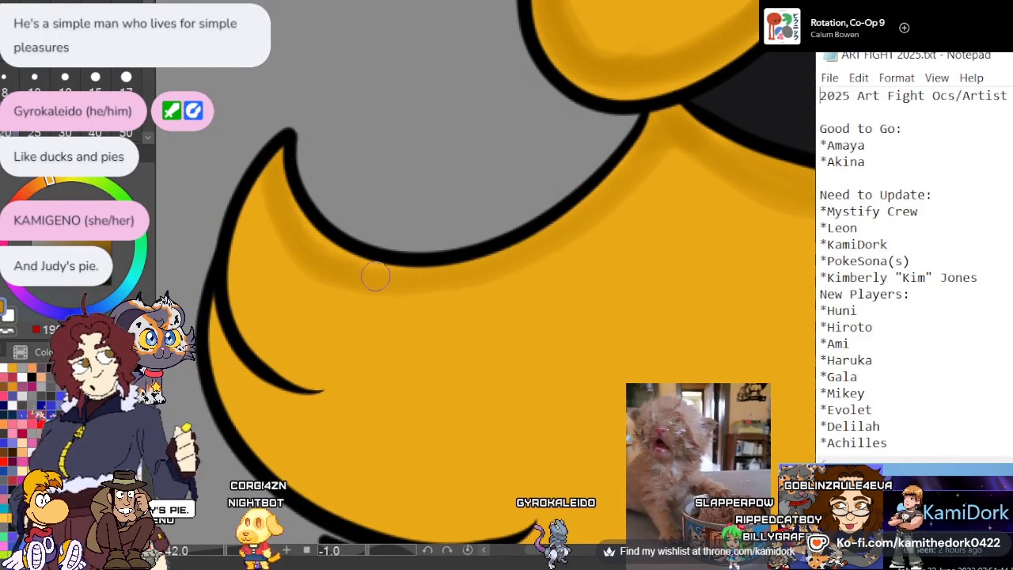
drag(636, 187, 675, 147)
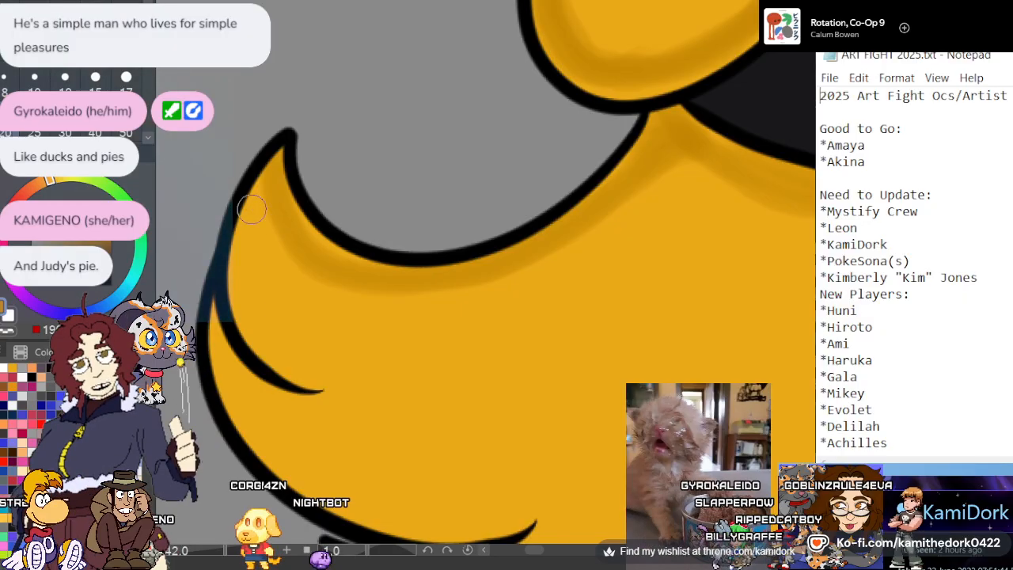
Shade the outer and lower edges of the large upturned lock in dark gold, including its crease and the small fold beneath
mouse_move(251, 207)
mouse_down()
mouse_move(295, 374)
mouse_move(242, 229)
mouse_move(262, 173)
mouse_up()
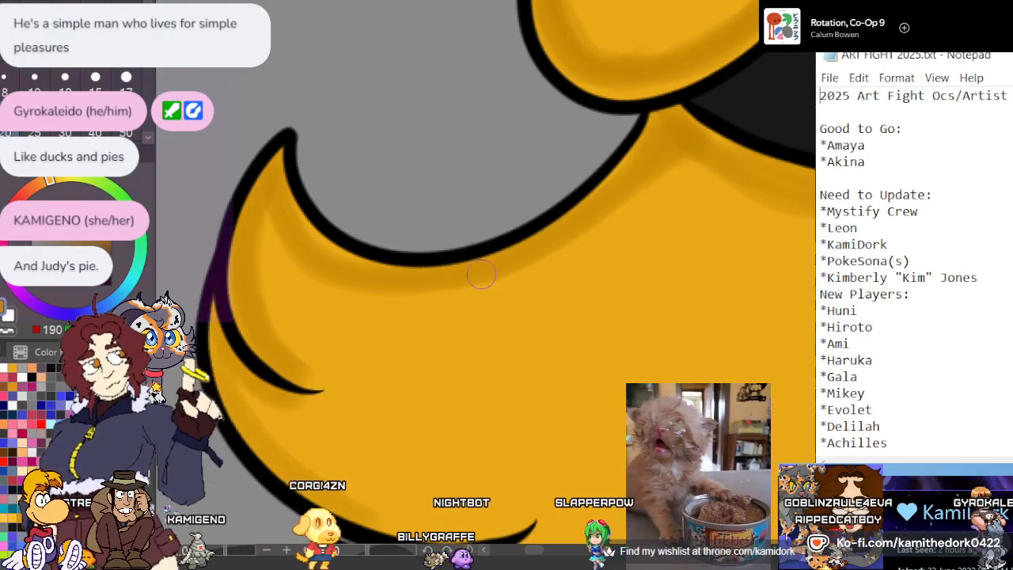
scroll(404, 451, down, 5)
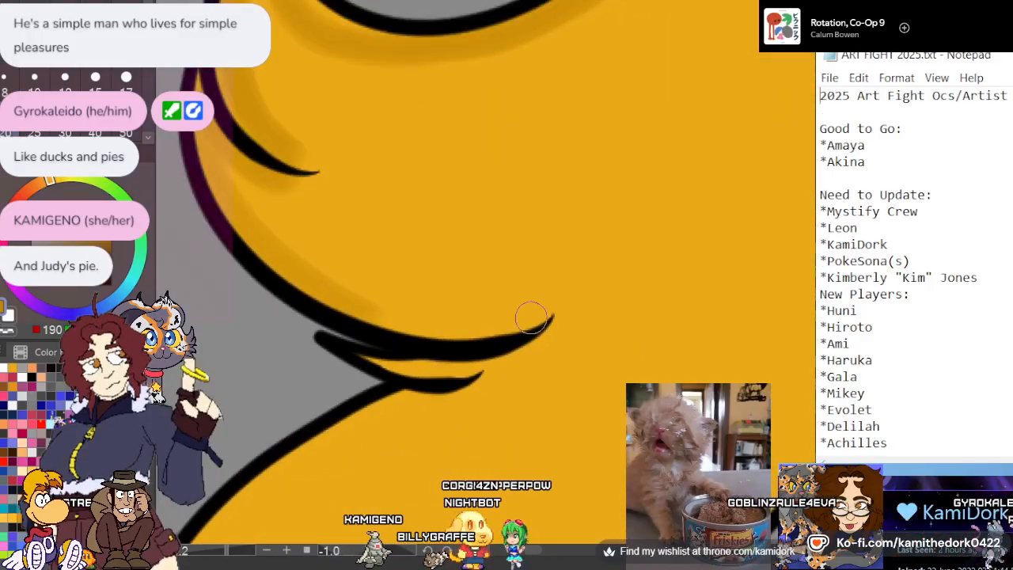
mouse_move(545, 313)
mouse_down()
mouse_move(482, 325)
mouse_move(233, 174)
mouse_move(304, 246)
mouse_up()
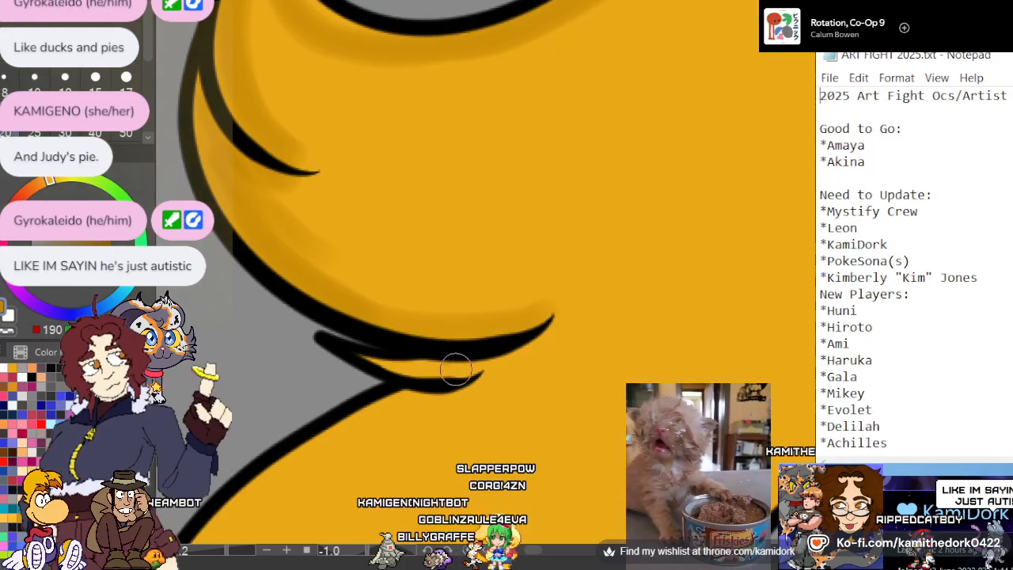
mouse_move(456, 369)
mouse_down()
mouse_move(479, 359)
mouse_move(383, 364)
mouse_move(540, 343)
mouse_move(514, 351)
mouse_up()
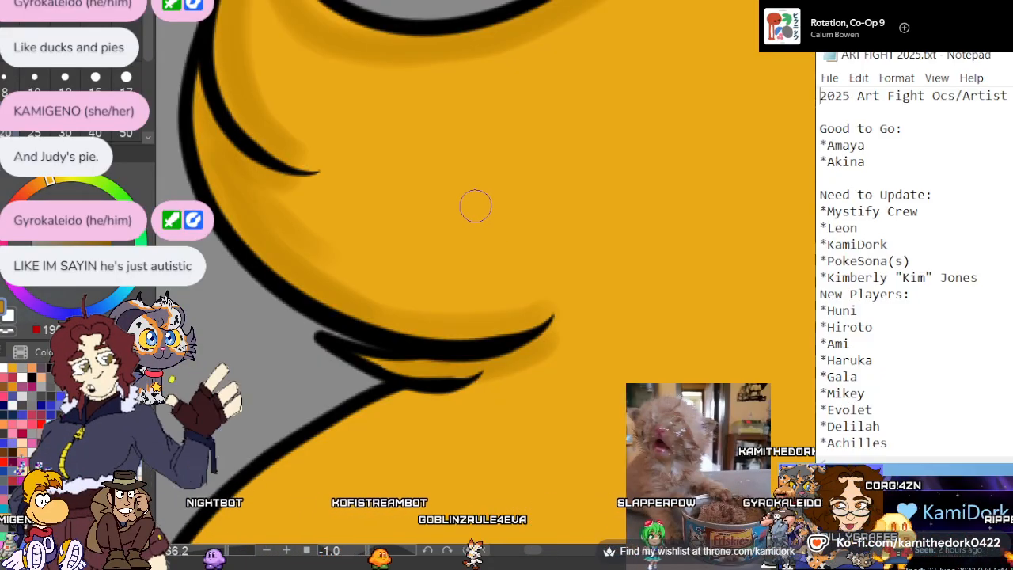
Shade the tail's bulging edge beneath the small upturned lock in dark gold, down to its hooked tip and beside the inner crease
scroll(421, 151, down, 5)
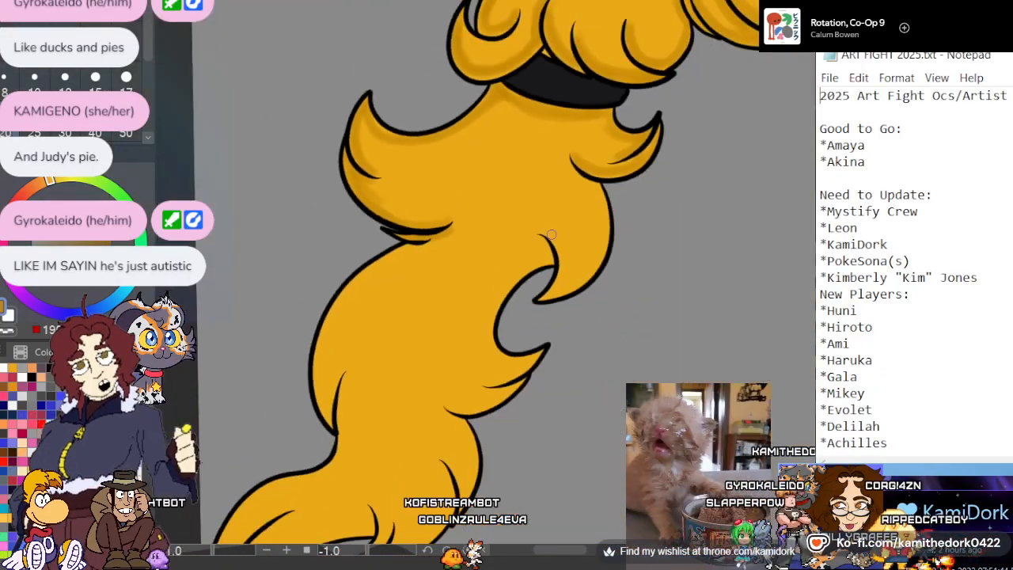
scroll(554, 230, up, 2)
scroll(554, 164, up, 2)
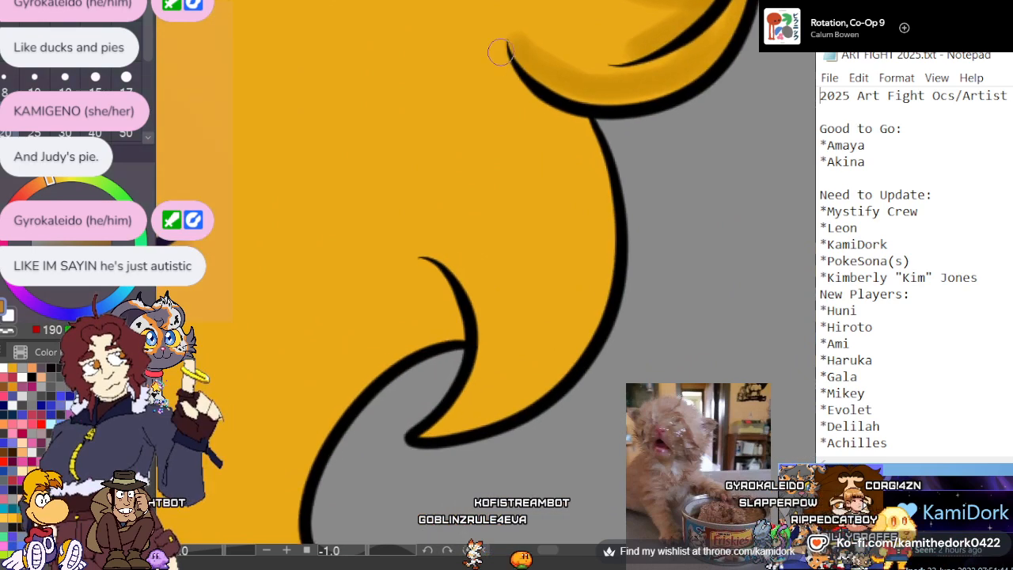
mouse_move(603, 230)
mouse_down()
mouse_move(573, 326)
mouse_move(472, 417)
mouse_up()
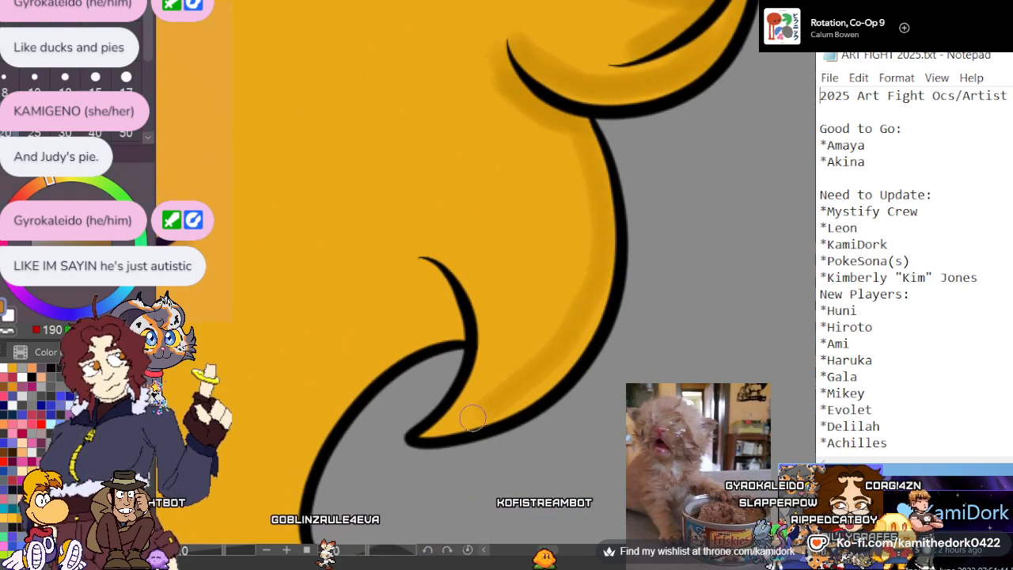
drag(592, 261, 560, 125)
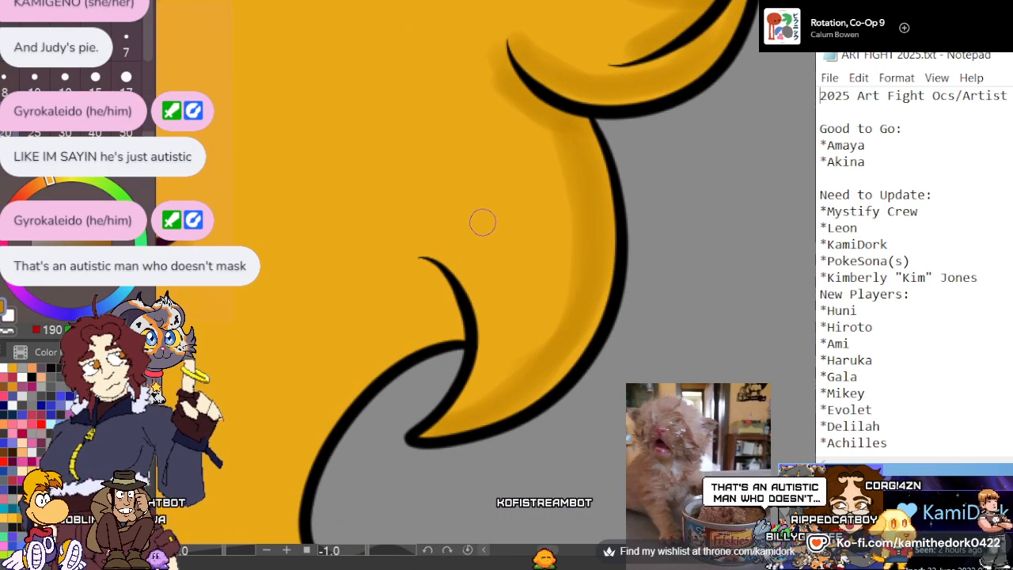
drag(460, 311, 418, 259)
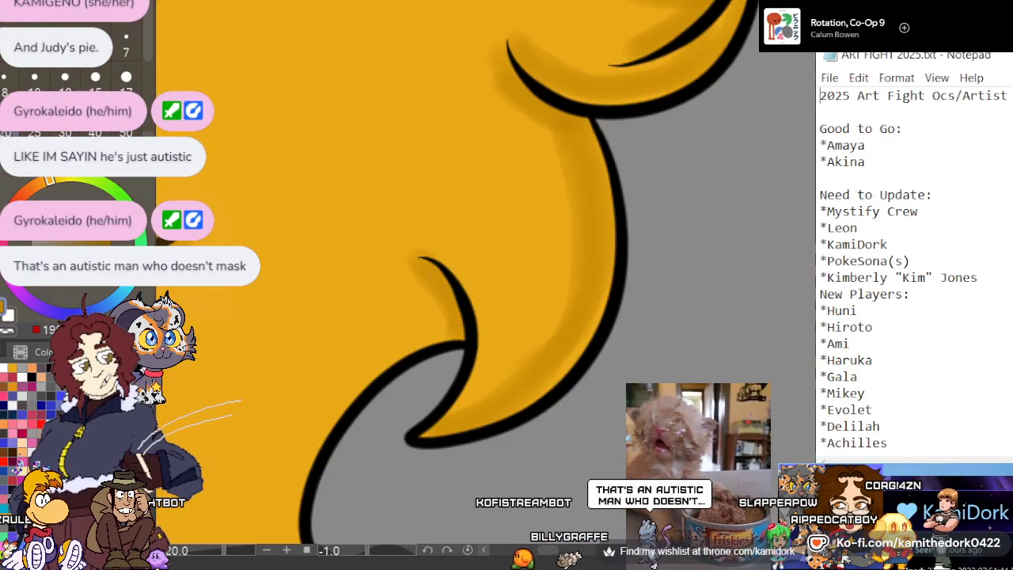
Shade the inner edge around the rounded gap in dark gold, from the hooked lock's crease to the pointed lock below
scroll(380, 100, down, 5)
scroll(380, 230, up, 5)
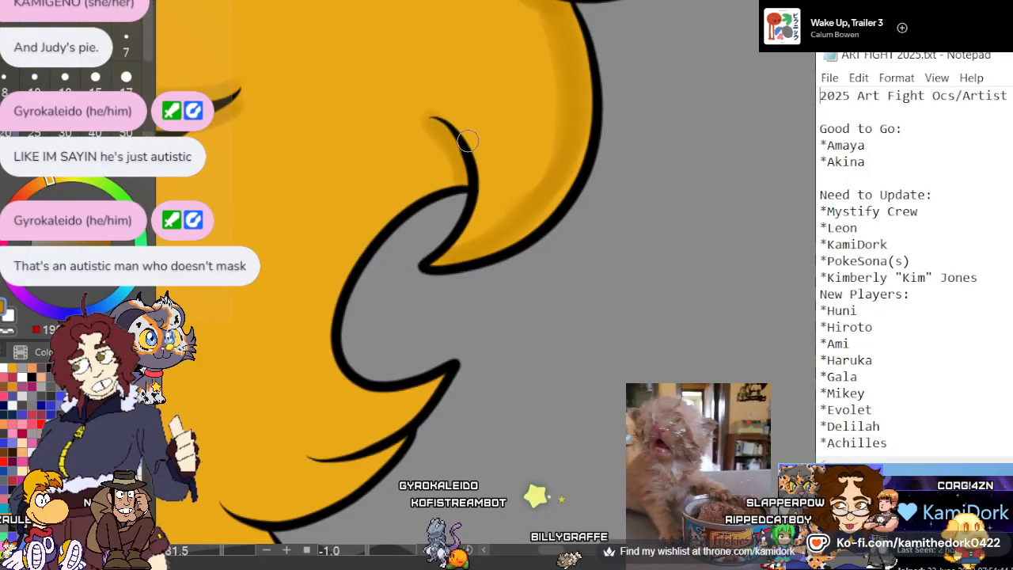
mouse_move(456, 175)
mouse_down()
mouse_move(361, 219)
mouse_move(342, 269)
mouse_up()
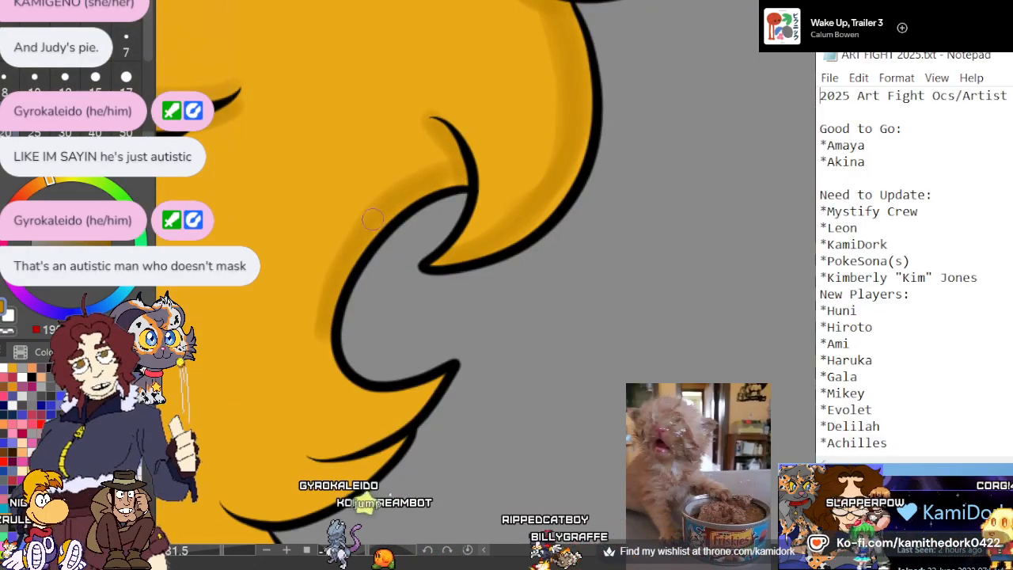
mouse_move(428, 391)
mouse_down()
mouse_move(360, 409)
mouse_move(324, 331)
mouse_up()
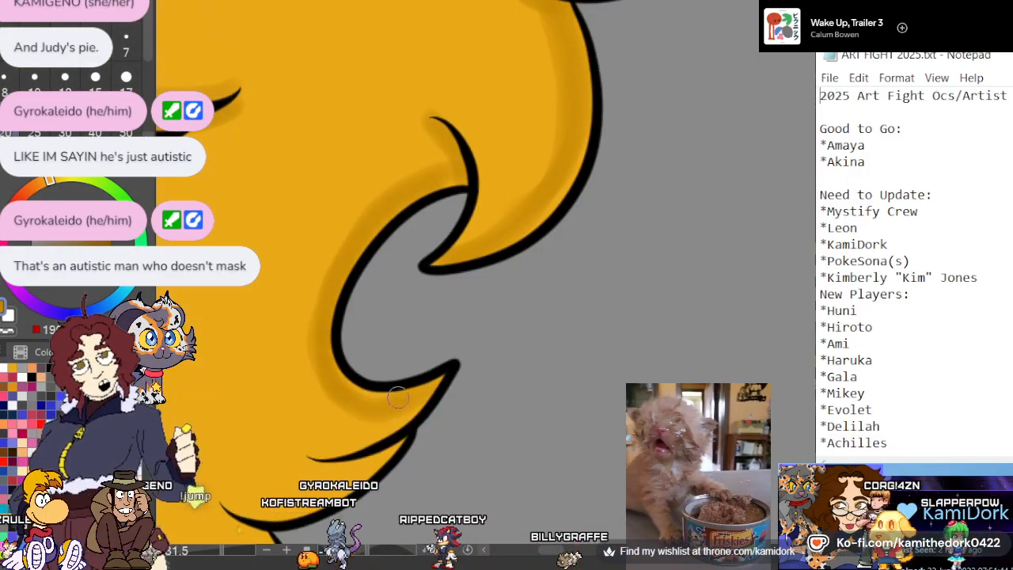
Shade the pointed lock below the rounded gap in dark gold, along its lower edge and both sides of its crease
scroll(419, 246, down, 5)
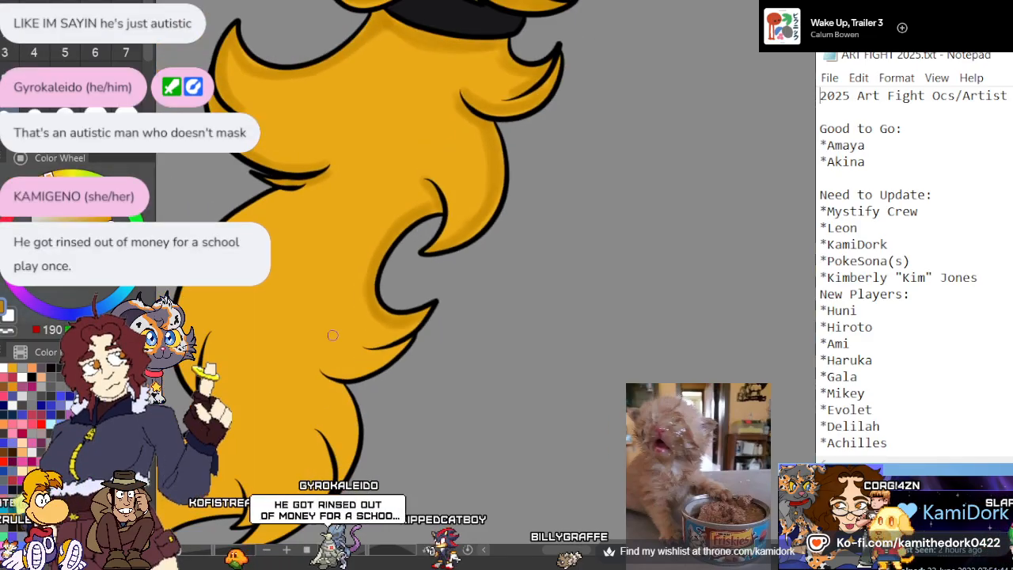
scroll(323, 384, up, 6)
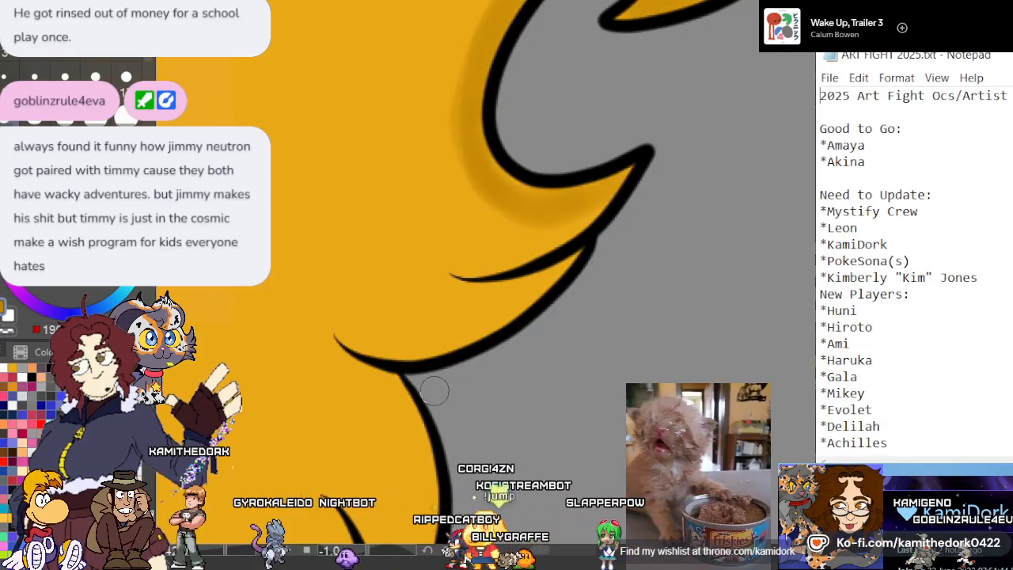
mouse_move(560, 263)
mouse_down()
mouse_move(535, 288)
mouse_move(384, 342)
mouse_move(498, 316)
mouse_move(341, 334)
mouse_move(442, 330)
mouse_move(469, 279)
mouse_move(494, 297)
mouse_move(552, 269)
mouse_up()
drag(598, 211, 469, 267)
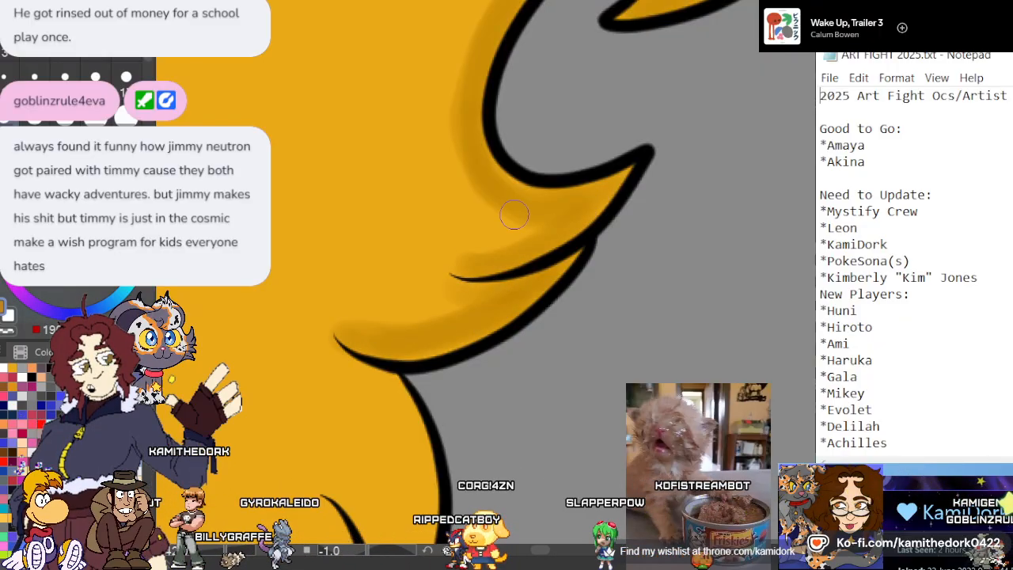
Shade the rounded tail bulge beneath the pointed lock in dark gold, along its outer edge and beside the long crease
scroll(535, 235, down, 2)
scroll(536, 235, down, 2)
scroll(436, 405, up, 5)
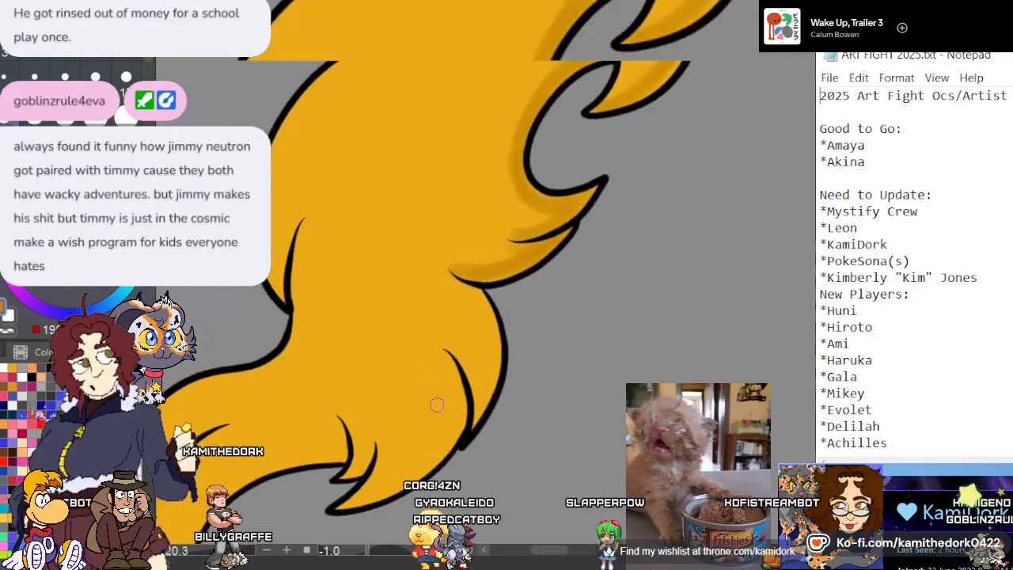
mouse_move(436, 63)
mouse_down()
mouse_move(502, 149)
mouse_move(509, 370)
mouse_move(537, 205)
mouse_up()
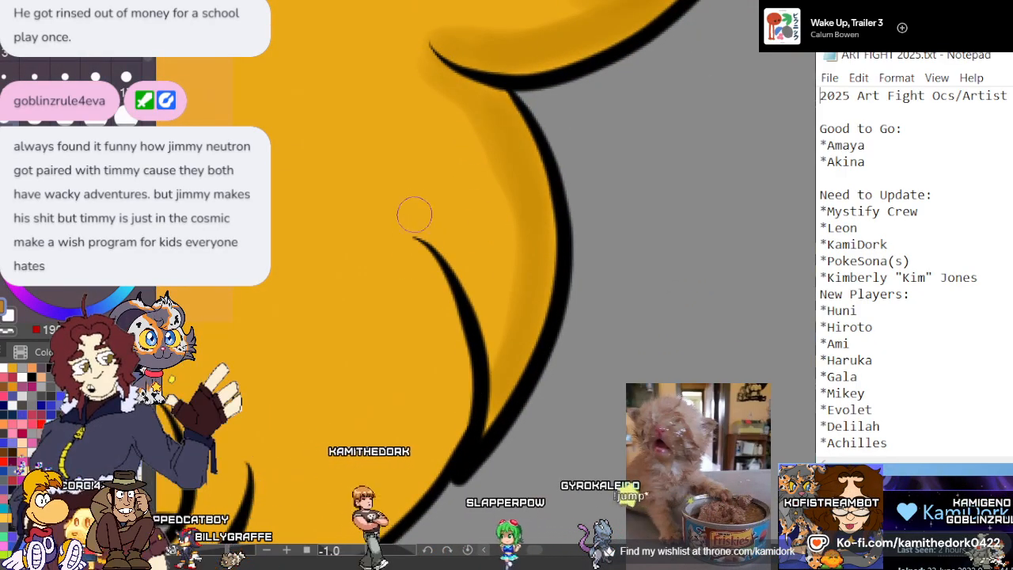
mouse_move(408, 253)
mouse_down()
mouse_move(439, 330)
mouse_move(441, 447)
mouse_move(417, 254)
mouse_up()
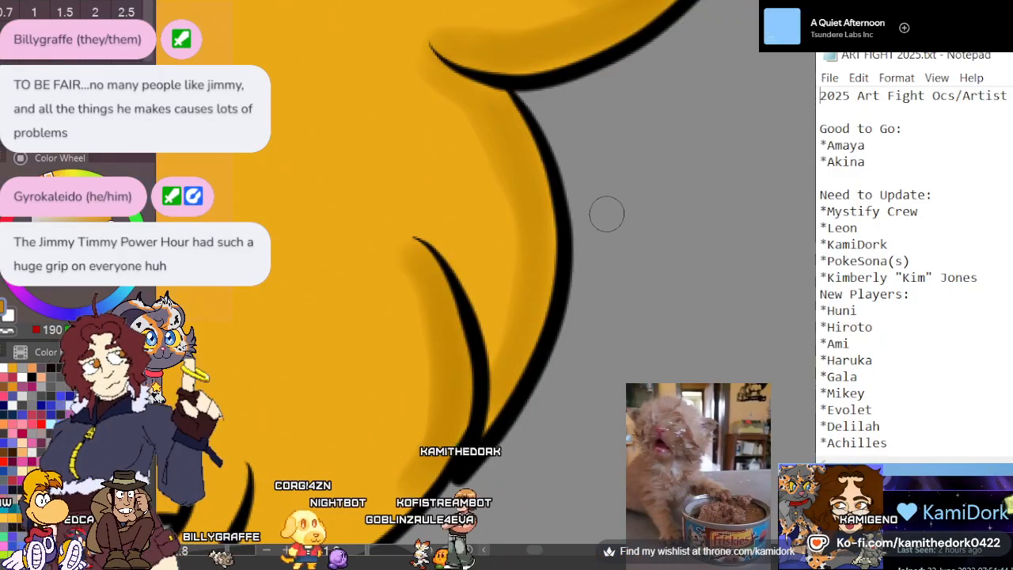
Shade the tail's lower edge in dark gold from the long crease to the pointed tip, including around the two small creases
scroll(533, 197, down, 2)
scroll(391, 362, up, 4)
scroll(372, 374, down, 2)
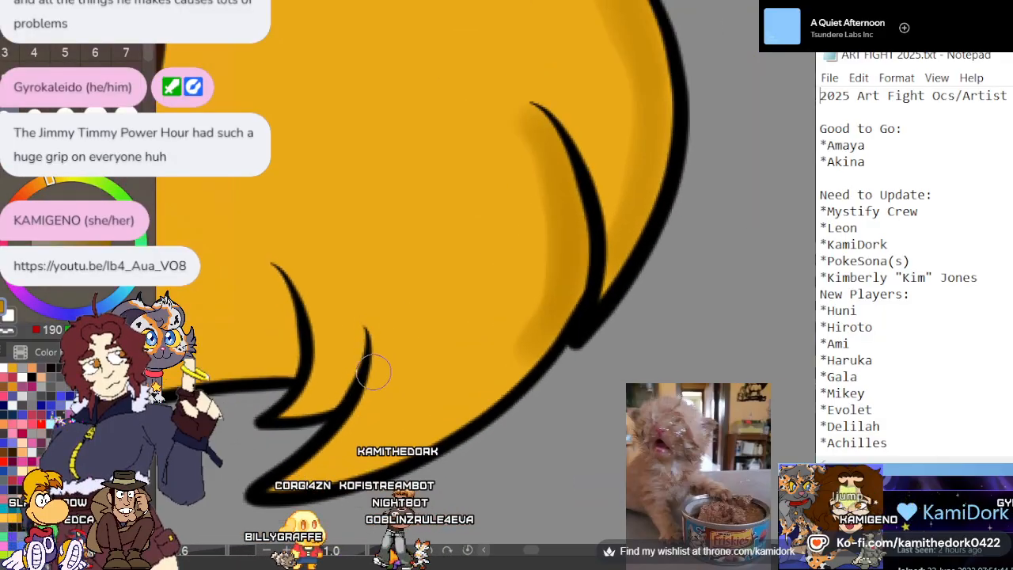
scroll(373, 372, up, 1)
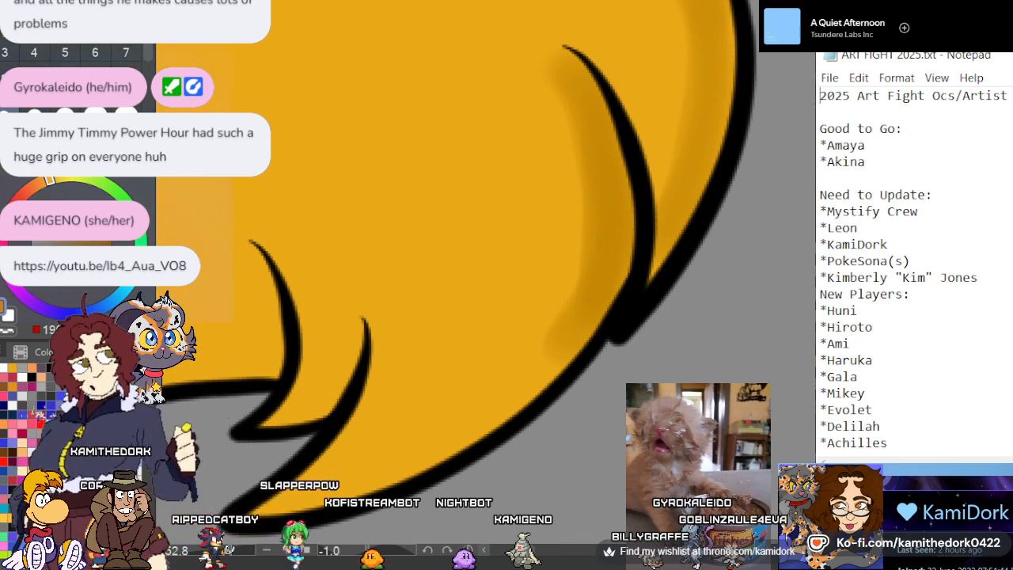
scroll(452, 181, down, 7)
scroll(391, 252, up, 4)
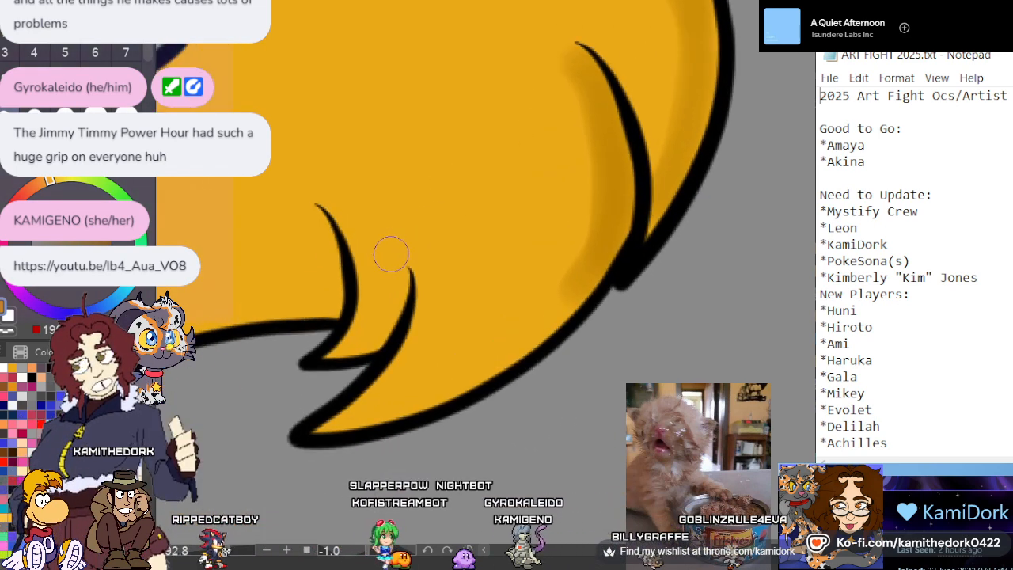
mouse_move(577, 269)
mouse_down()
mouse_move(471, 352)
mouse_move(341, 415)
mouse_move(487, 356)
mouse_move(560, 305)
mouse_move(433, 386)
mouse_up()
mouse_move(406, 285)
mouse_down()
mouse_move(383, 323)
mouse_move(356, 319)
mouse_up()
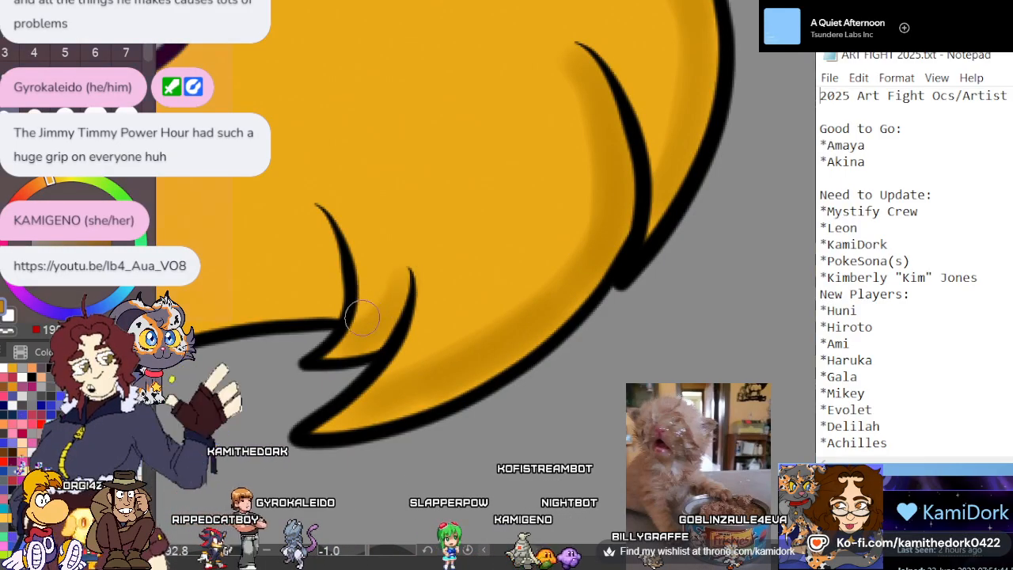
drag(360, 226, 360, 317)
drag(414, 267, 380, 388)
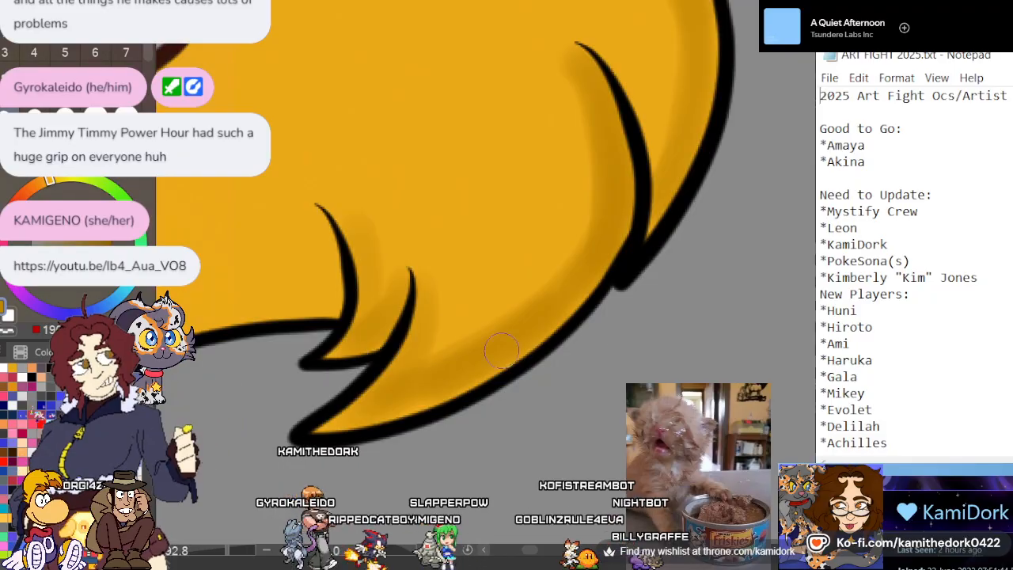
Shade the inner curve of the tail's curled end in dark gold, from beside the small crease towards the curl's tip
scroll(599, 276, down, 5)
scroll(380, 380, up, 5)
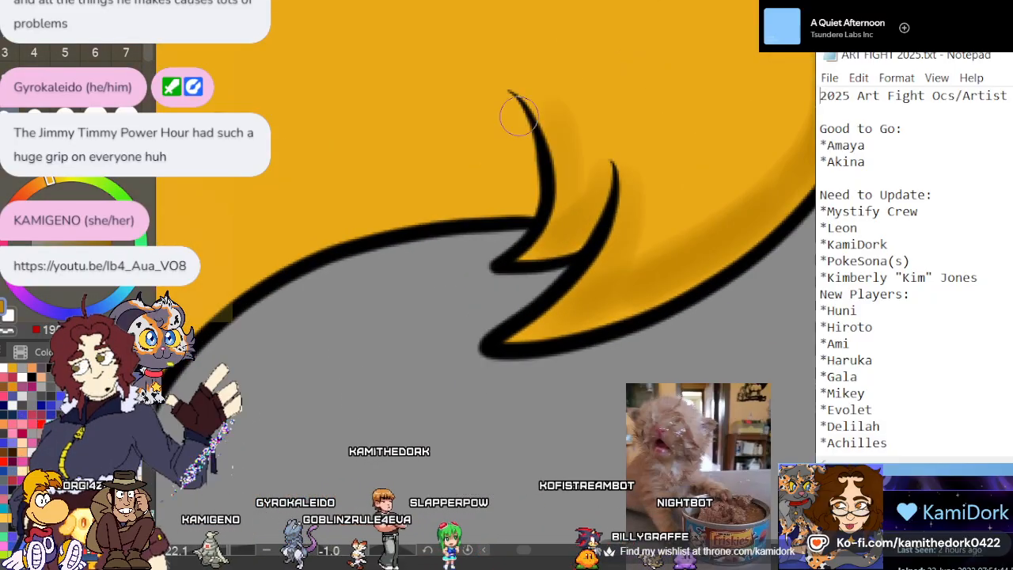
mouse_move(515, 113)
mouse_down()
mouse_move(524, 174)
mouse_move(514, 136)
mouse_up()
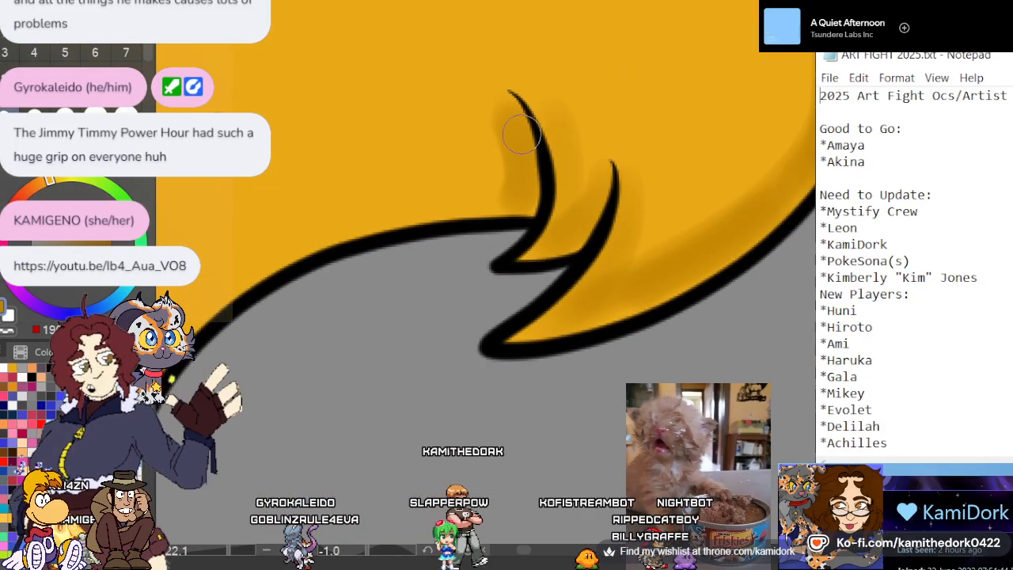
scroll(521, 133, down, 4)
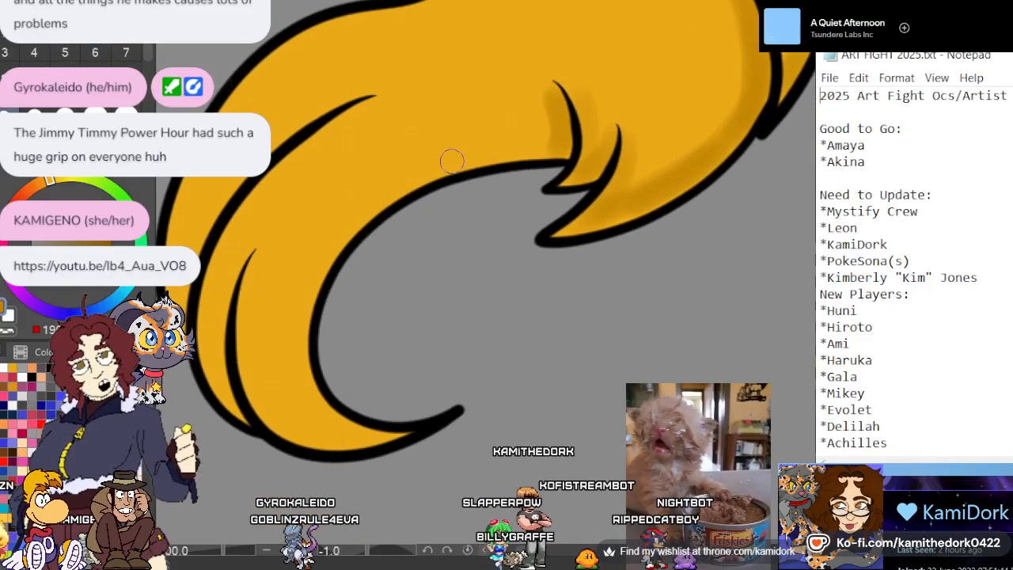
scroll(452, 162, up, 3)
mouse_move(586, 111)
mouse_down()
mouse_move(493, 121)
mouse_move(319, 207)
mouse_up()
key(ctrl+z)
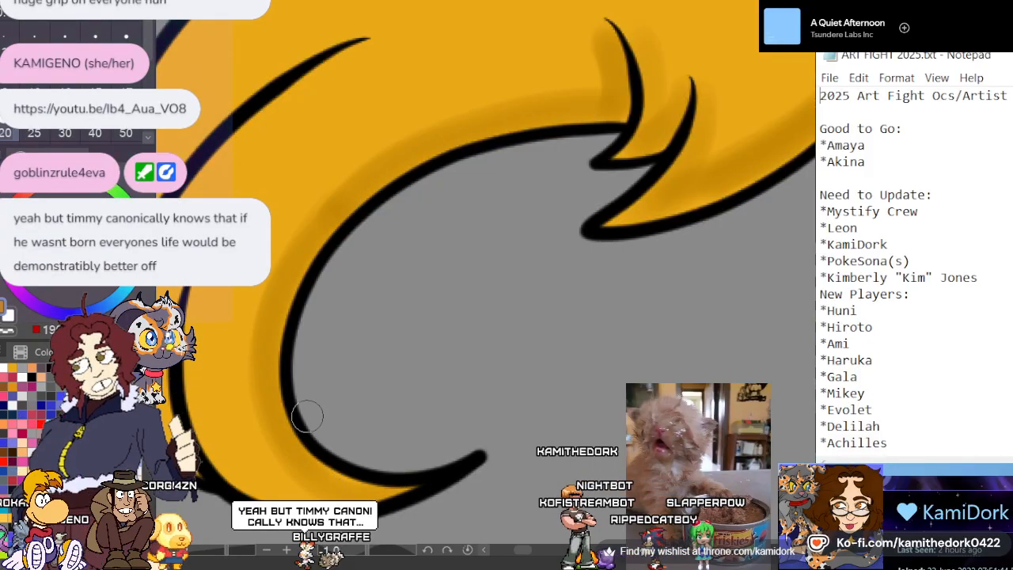
Shade the strands of the tail's curled end in dark gold, on both sides of the narrow crease and along the bottom edge
scroll(626, 309, down, 4)
scroll(265, 418, up, 5)
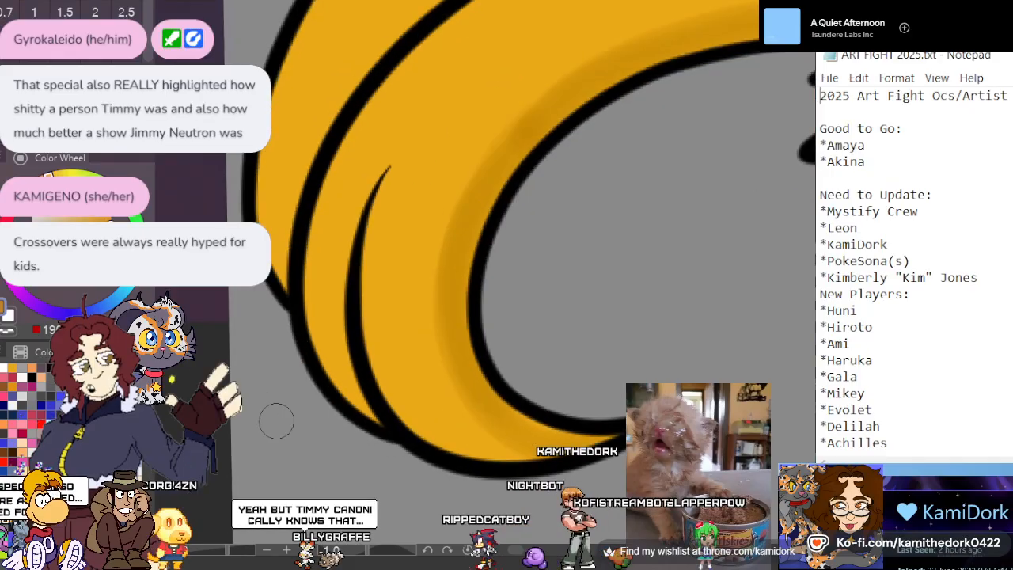
mouse_move(386, 186)
mouse_down()
mouse_move(443, 439)
mouse_move(490, 447)
mouse_move(400, 385)
mouse_up()
mouse_move(356, 341)
mouse_down()
mouse_move(366, 191)
mouse_move(352, 378)
mouse_move(374, 411)
mouse_move(317, 275)
mouse_move(368, 113)
mouse_move(322, 273)
mouse_up()
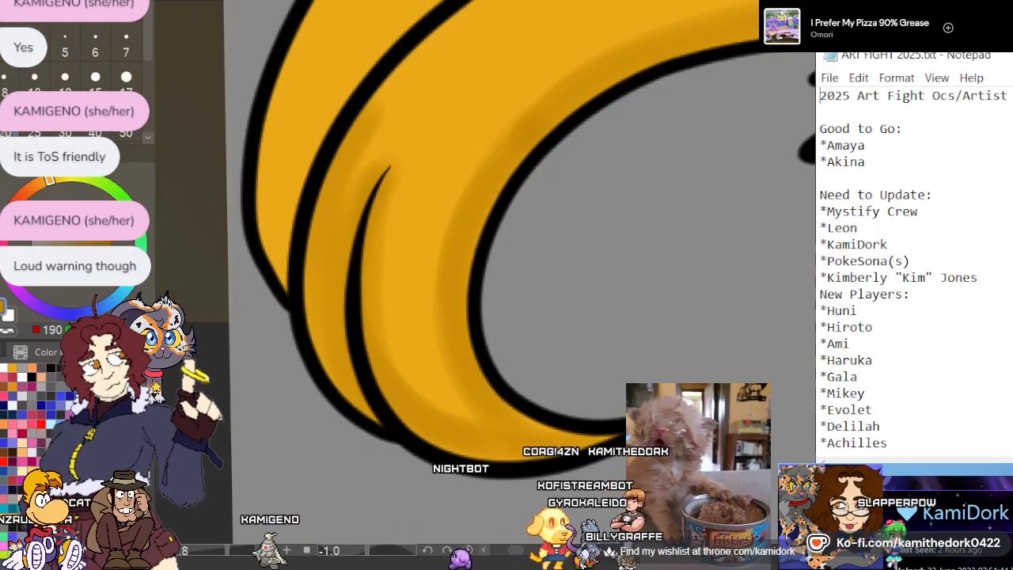
Switch to YouTube and watch the short cartoon clip, replaying it from the beginning
key(alt+Tab)
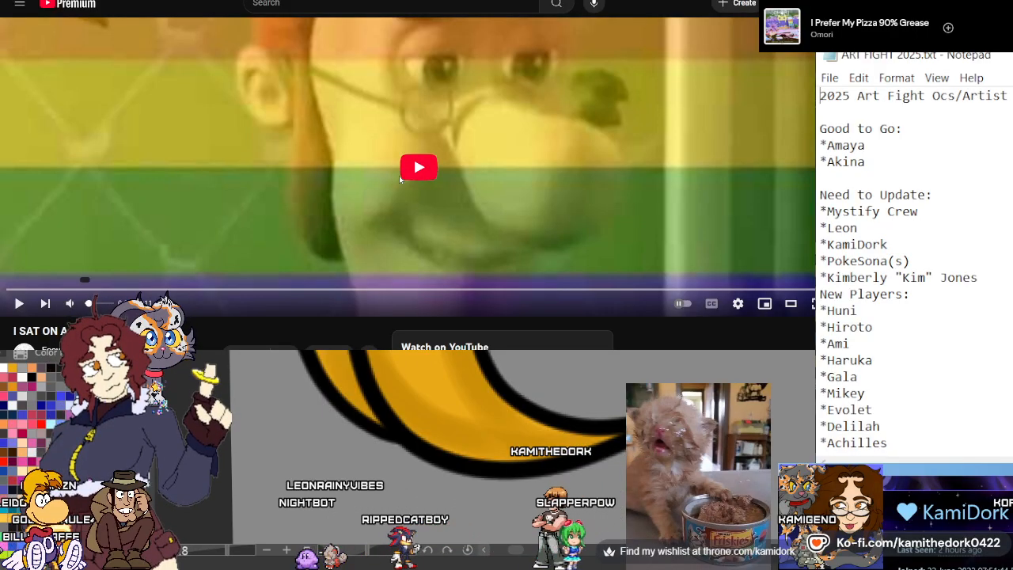
click(398, 176)
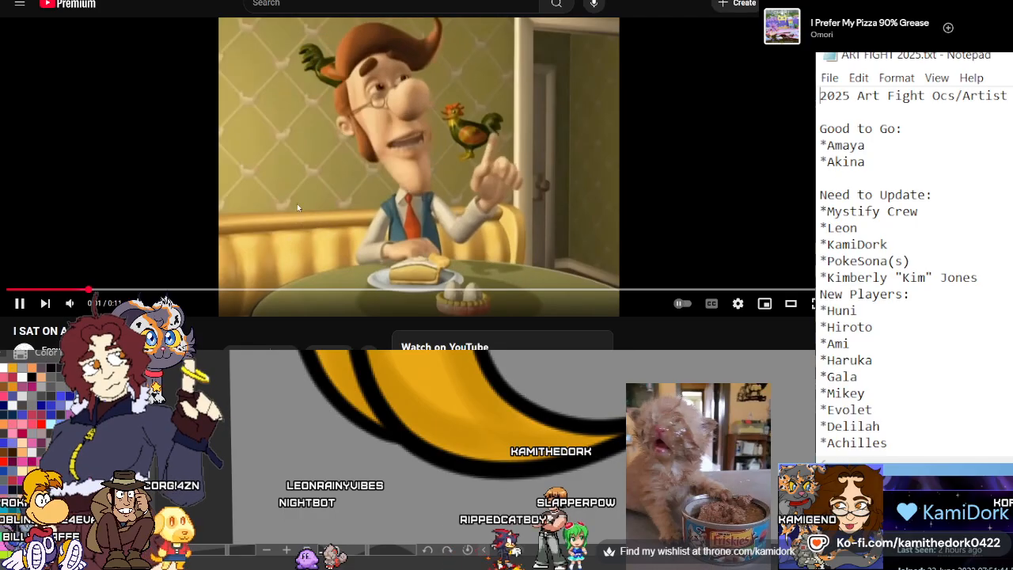
click(314, 180)
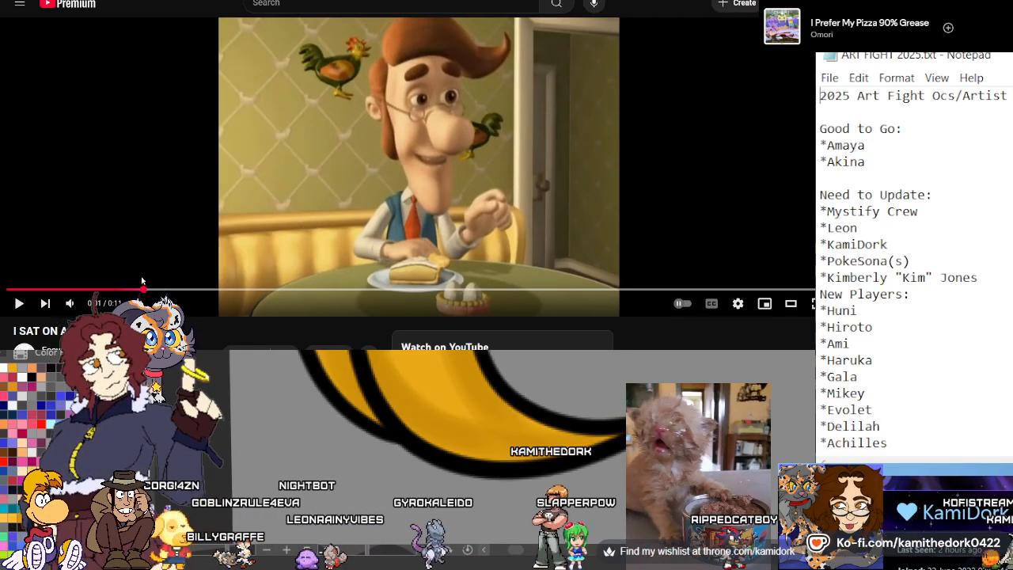
click(24, 289)
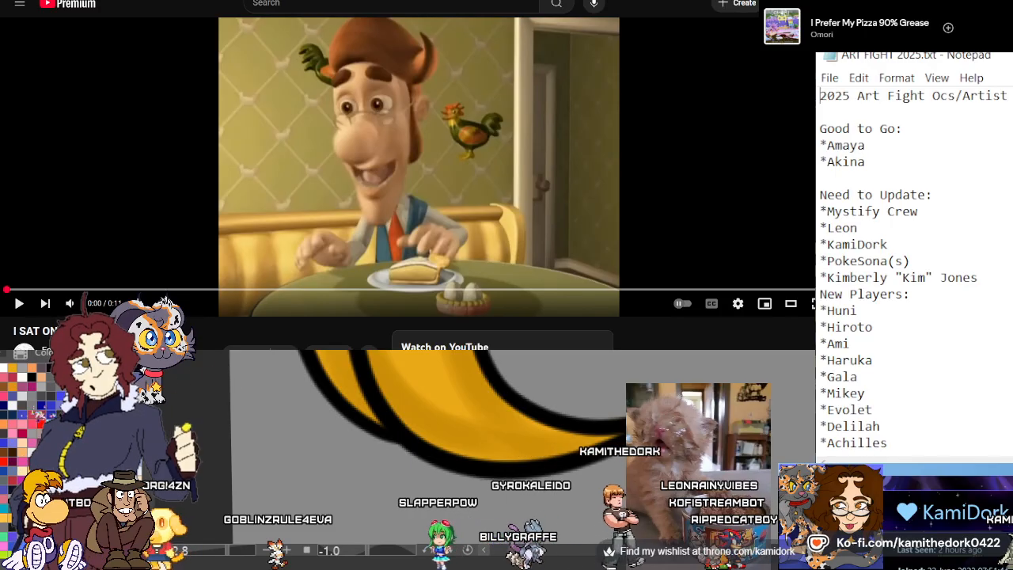
click(374, 171)
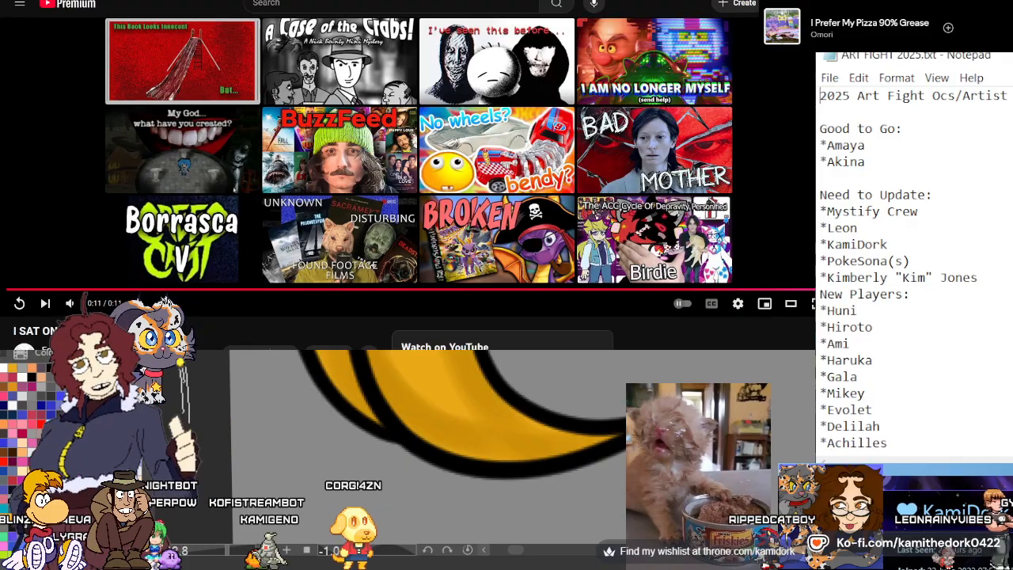
click(21, 305)
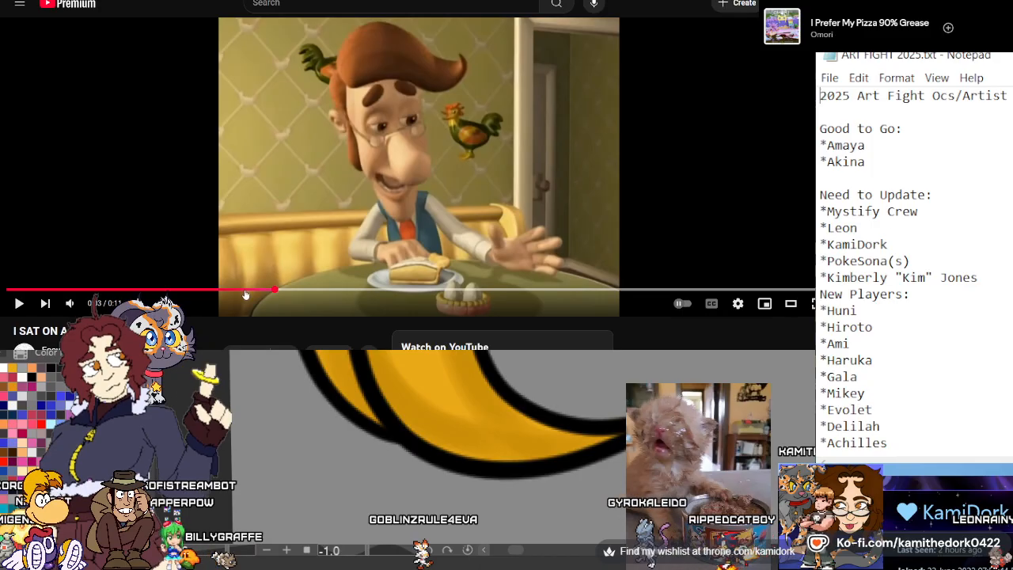
drag(245, 295, 8, 292)
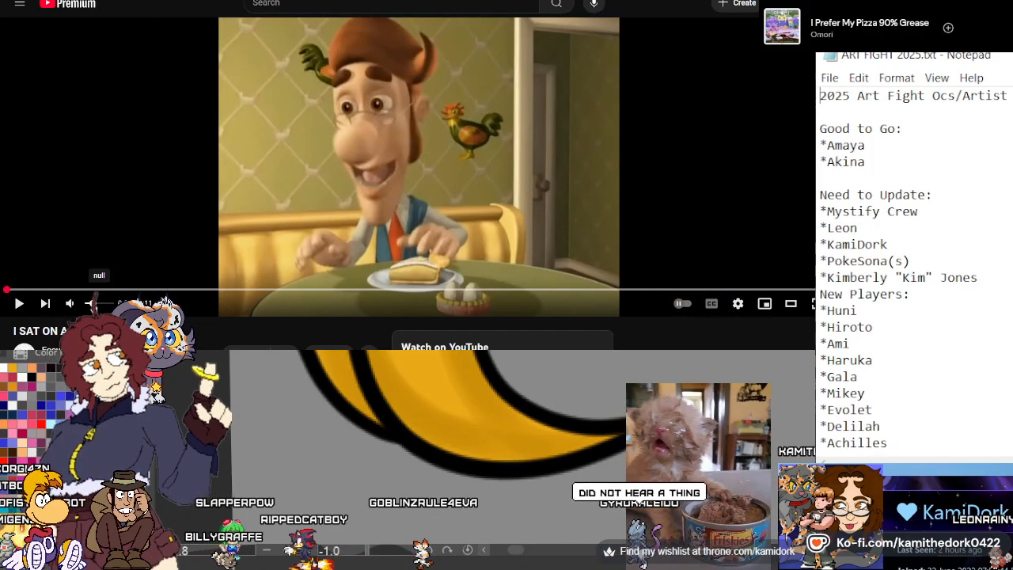
click(141, 259)
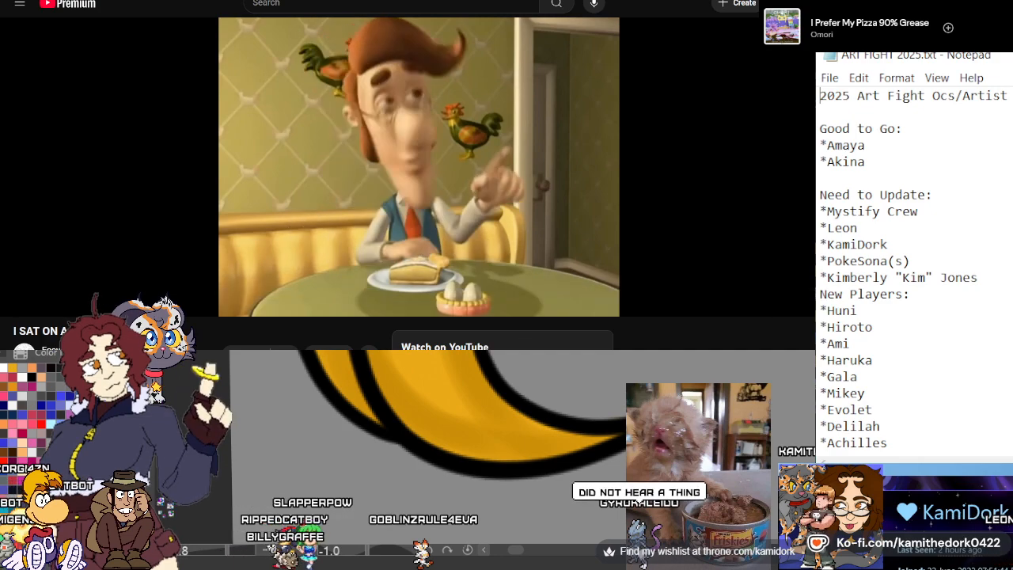
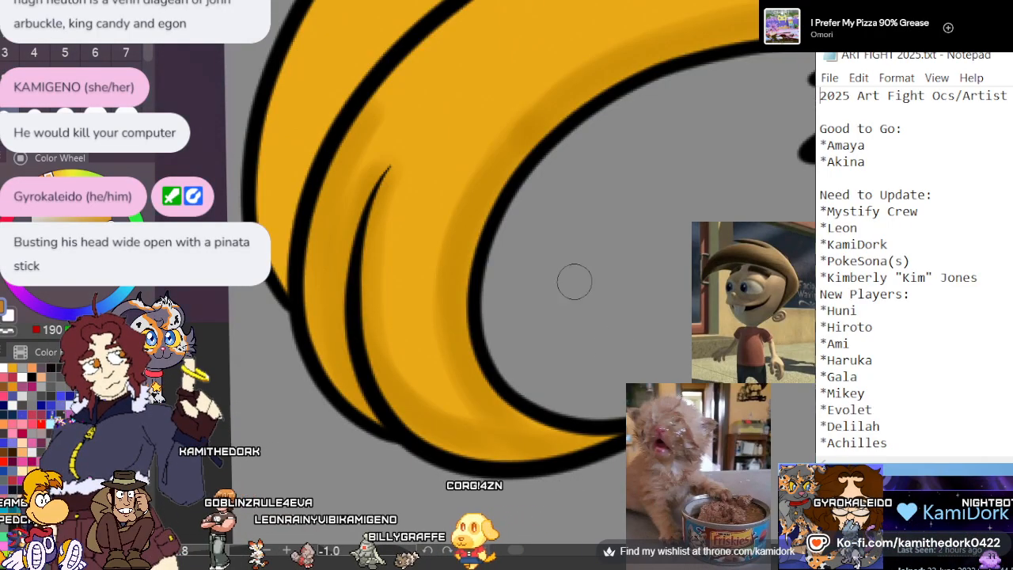
Reset the canvas rotation to 0.0 with the full-length character in view
scroll(294, 255, down, 3)
scroll(301, 293, down, 3)
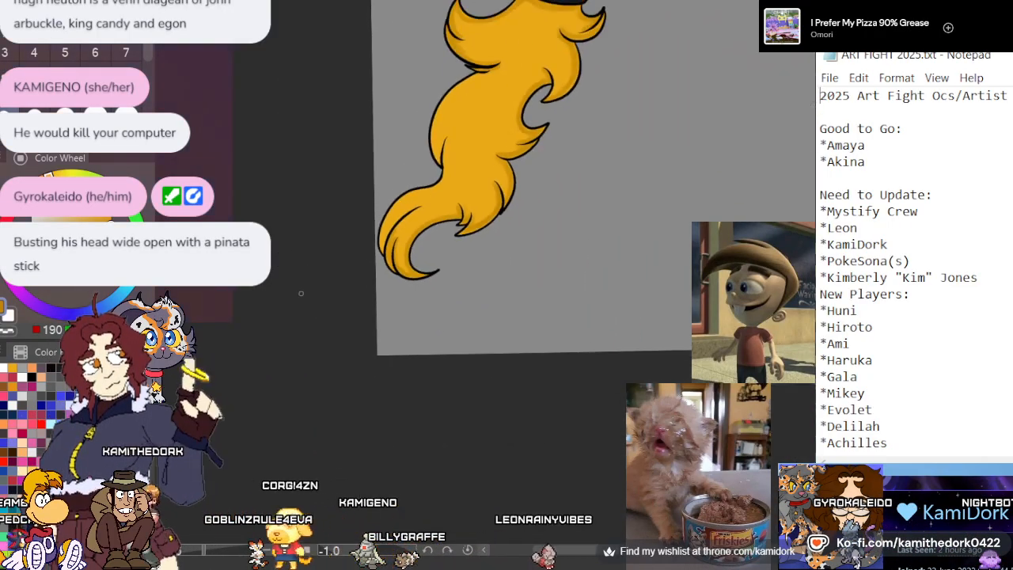
scroll(300, 293, down, 5)
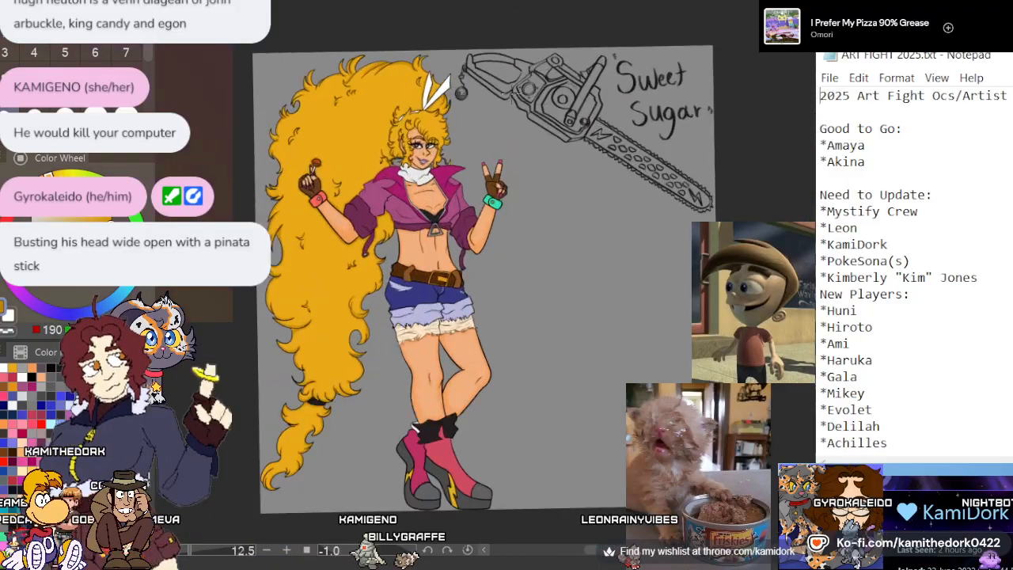
scroll(486, 118, up, 1)
click(470, 550)
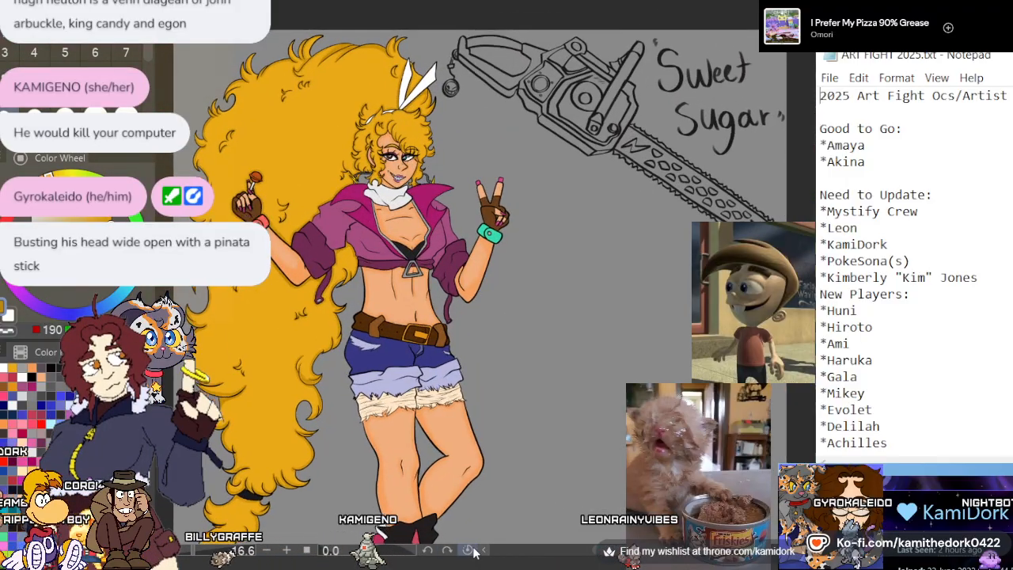
Enlarge the pasted picture of the blond cartoon man in red glasses until it covers the character's upper body, and shift it slightly down
scroll(482, 170, down, 2)
scroll(482, 170, up, 1)
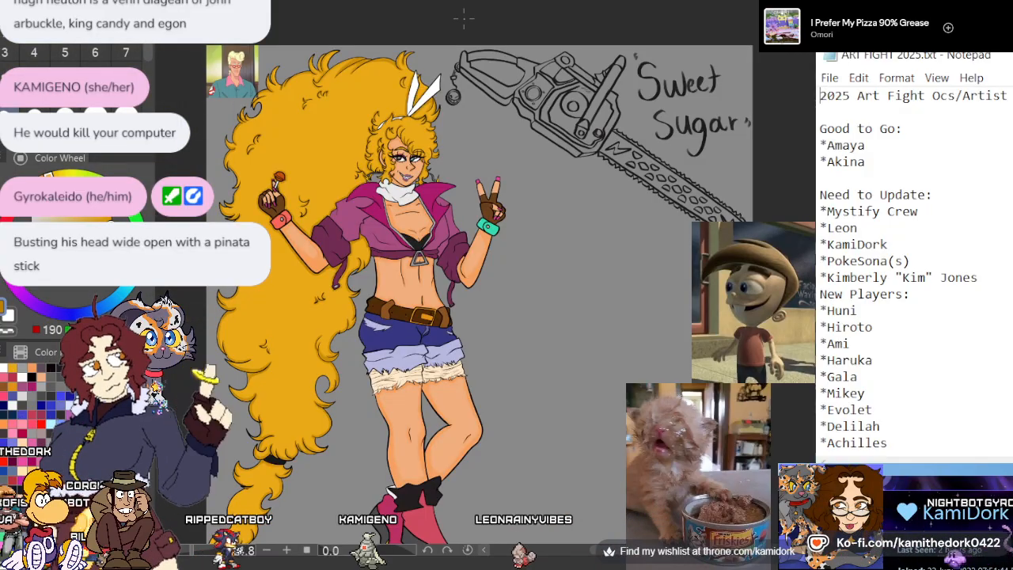
scroll(464, 18, down, 1)
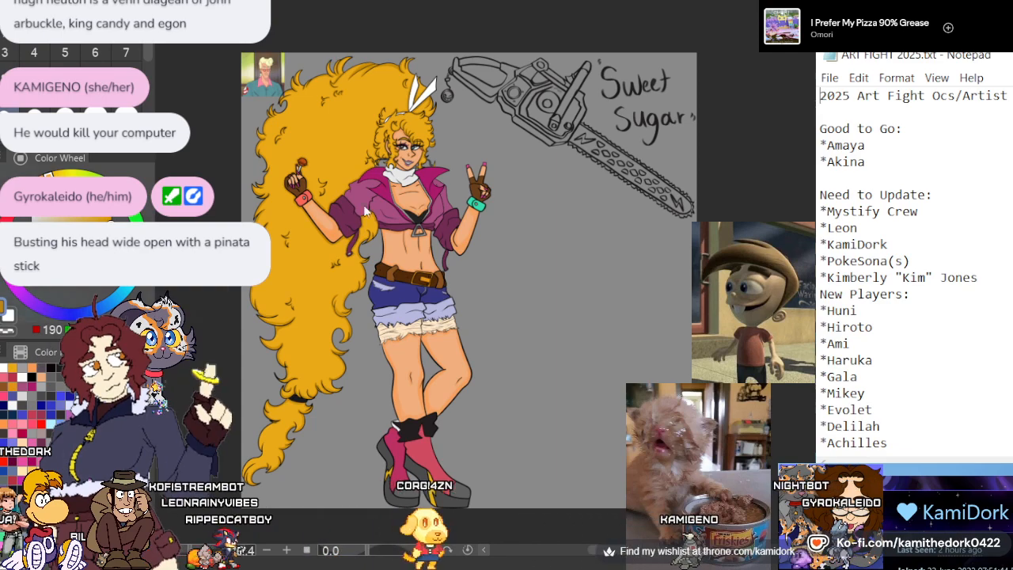
key(ctrl+t)
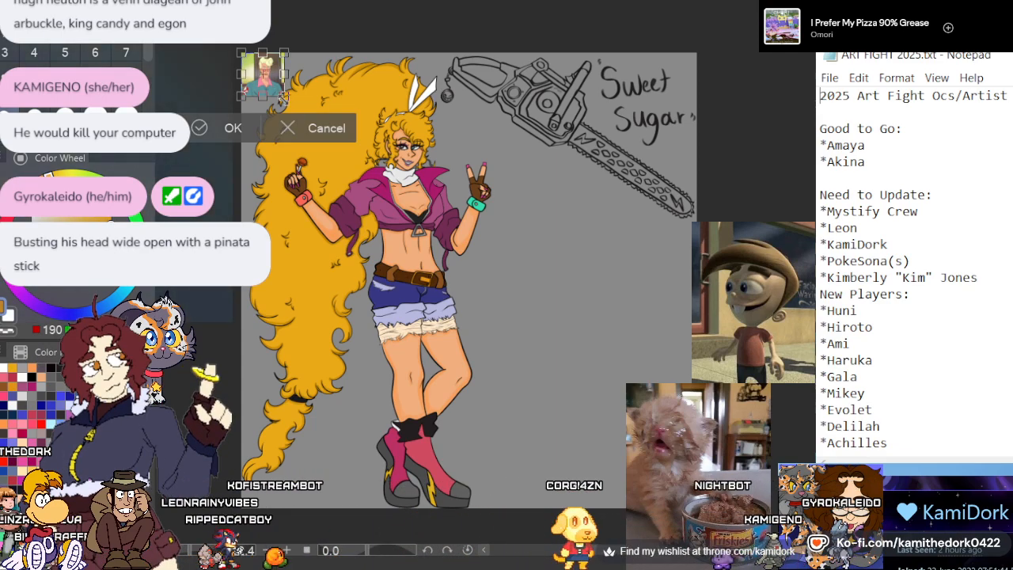
drag(283, 99, 507, 319)
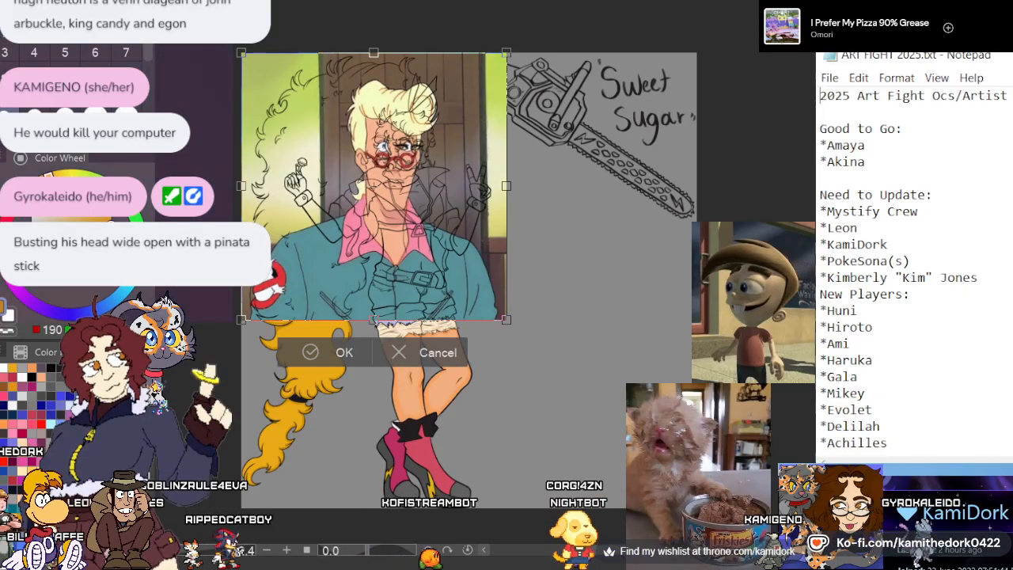
key(Return)
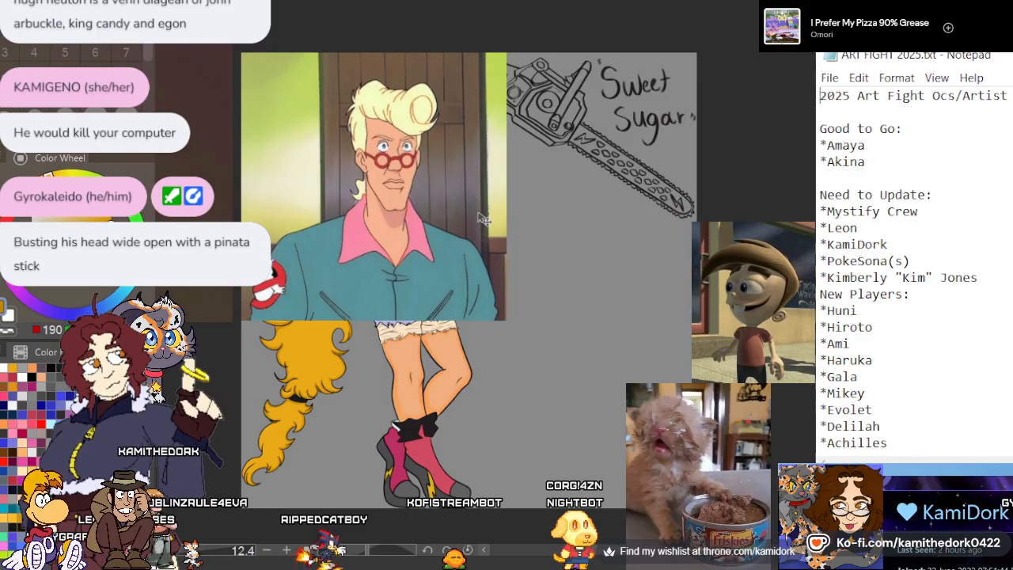
drag(481, 219, 449, 263)
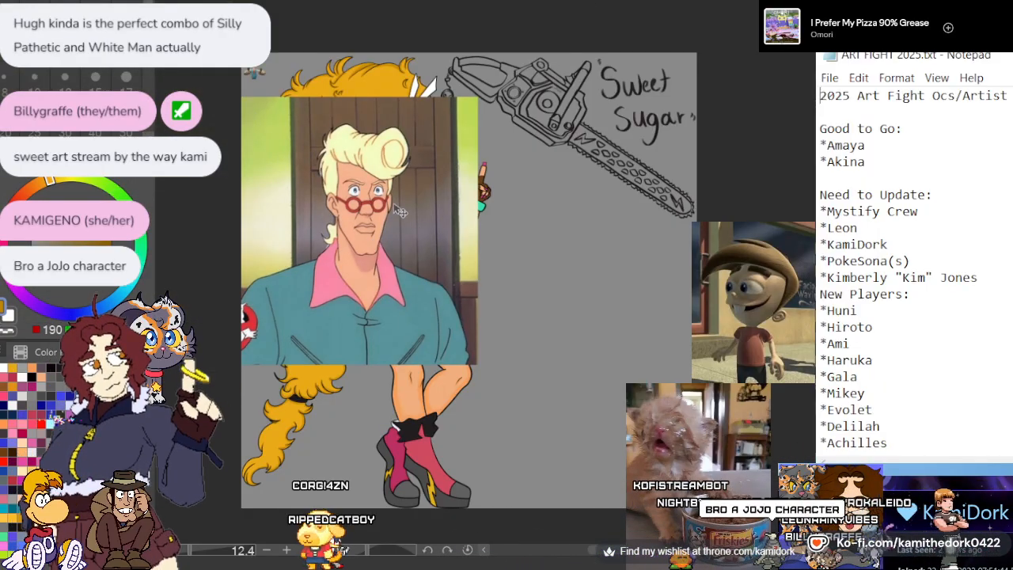
Add the picture of the cartoon man holding two ducks, place it beside the blond man's picture and enlarge it to match
scroll(326, 176, down, 2)
scroll(428, 156, up, 4)
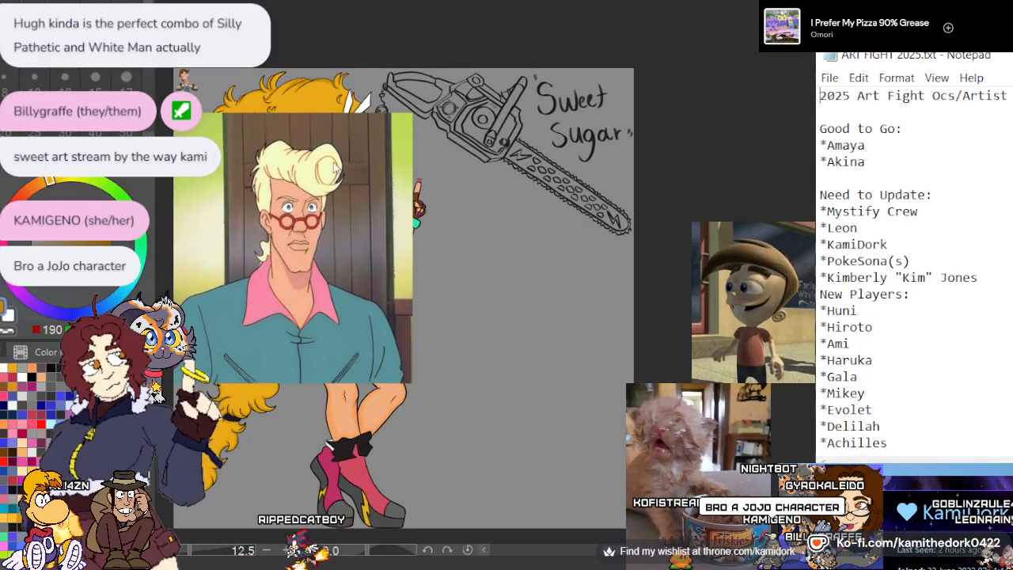
key(ctrl+t)
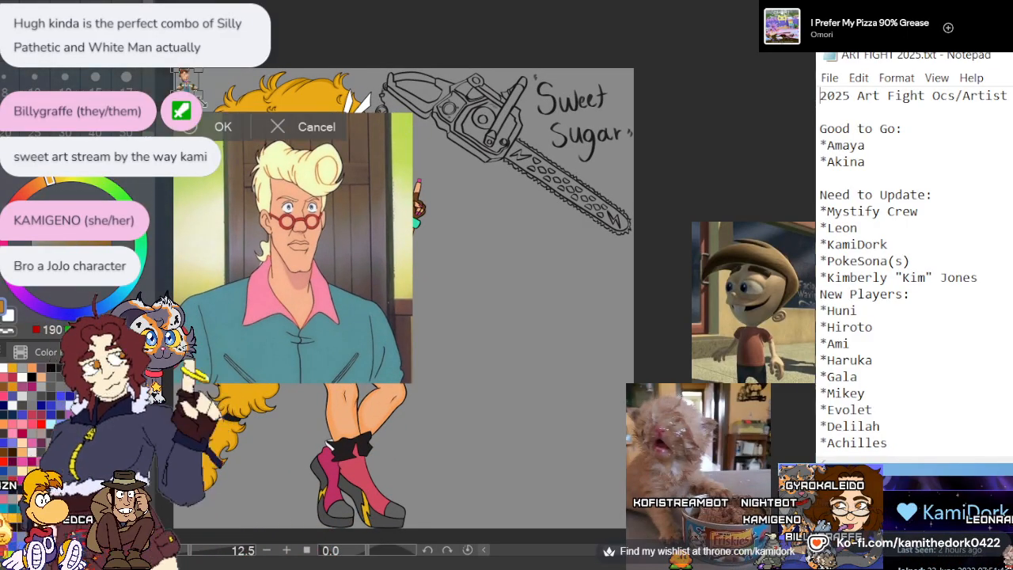
key(ctrl+v)
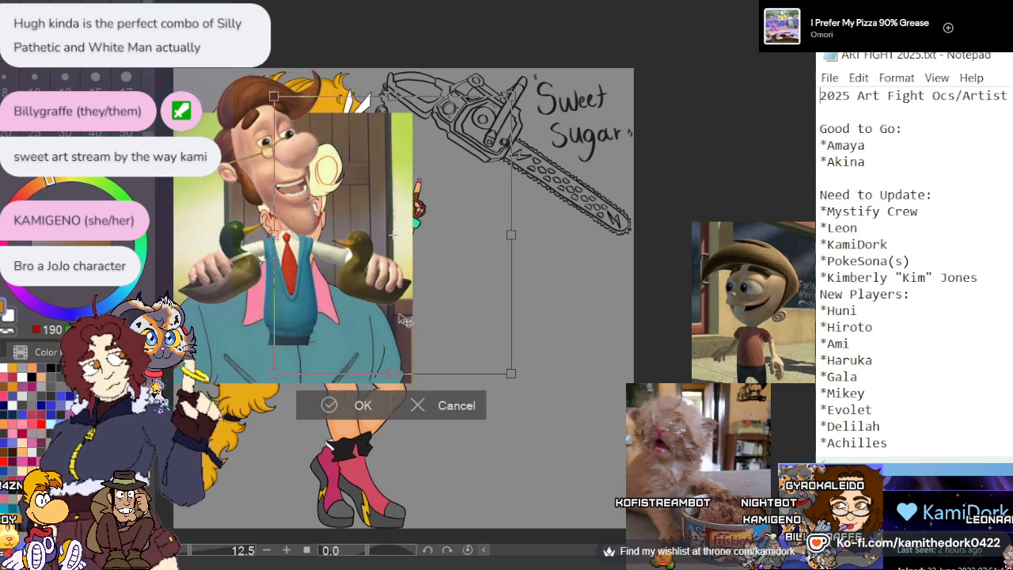
drag(405, 319, 523, 331)
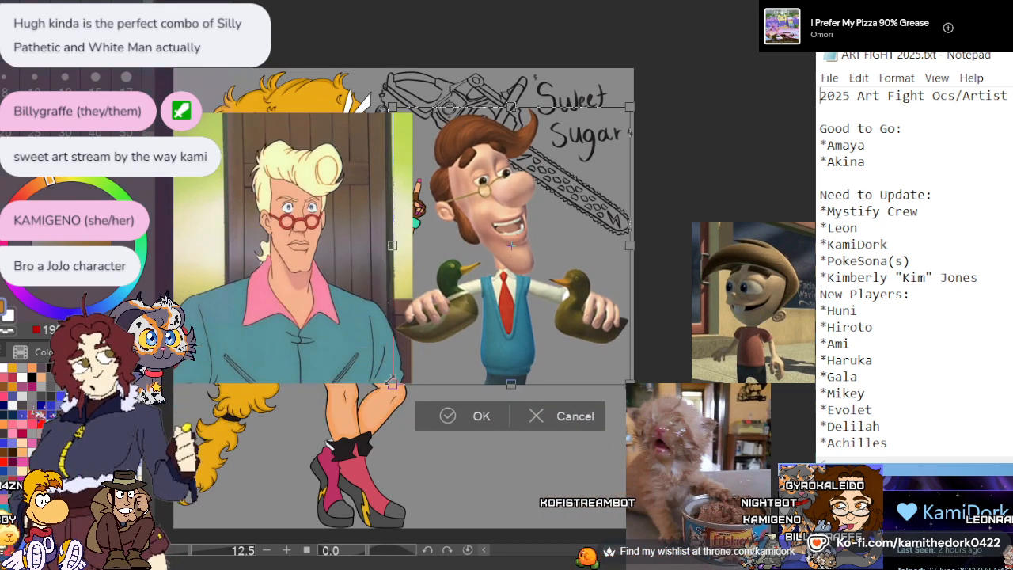
drag(391, 383, 348, 397)
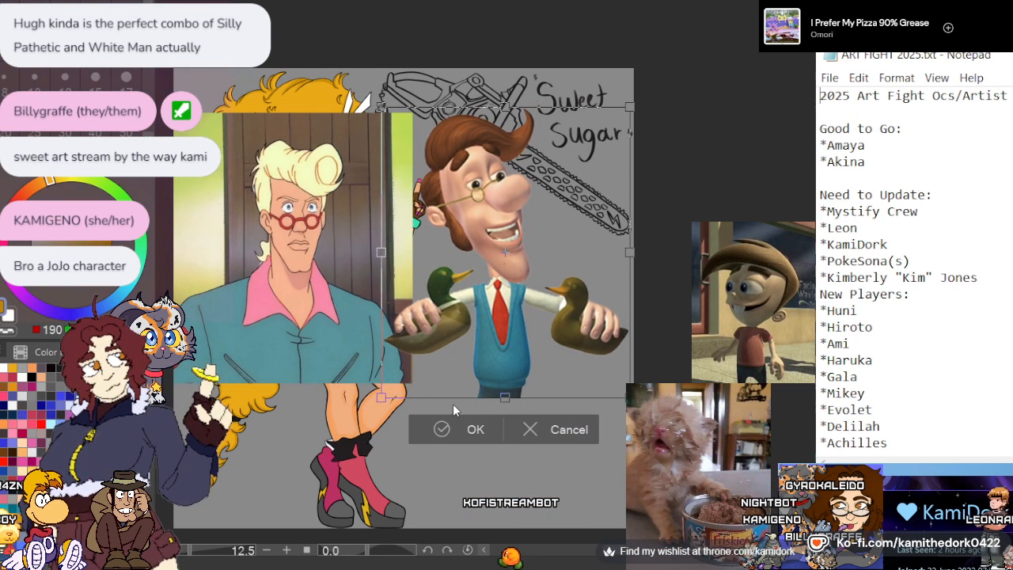
click(467, 429)
scroll(459, 363, down, 1)
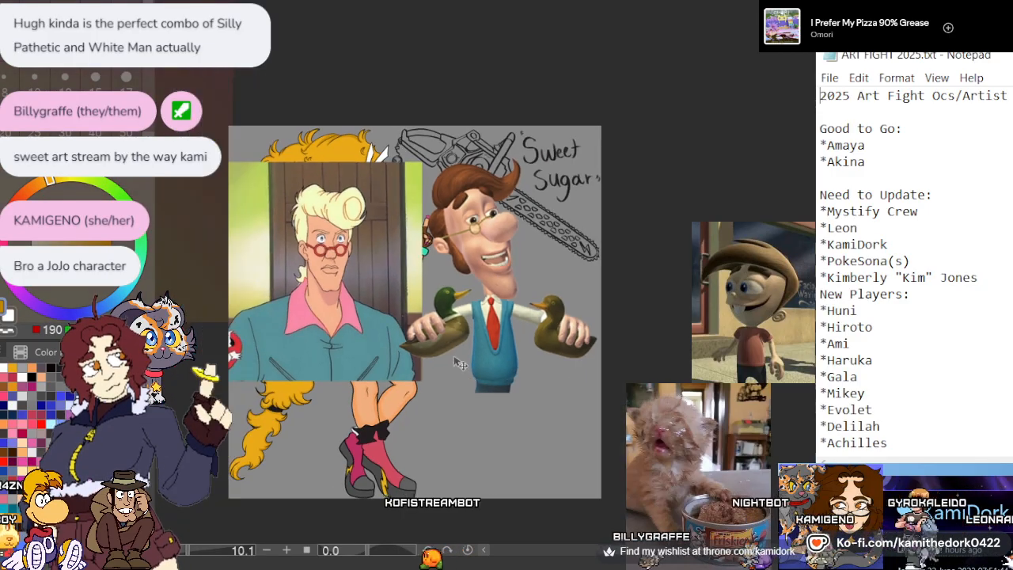
scroll(372, 348, up, 2)
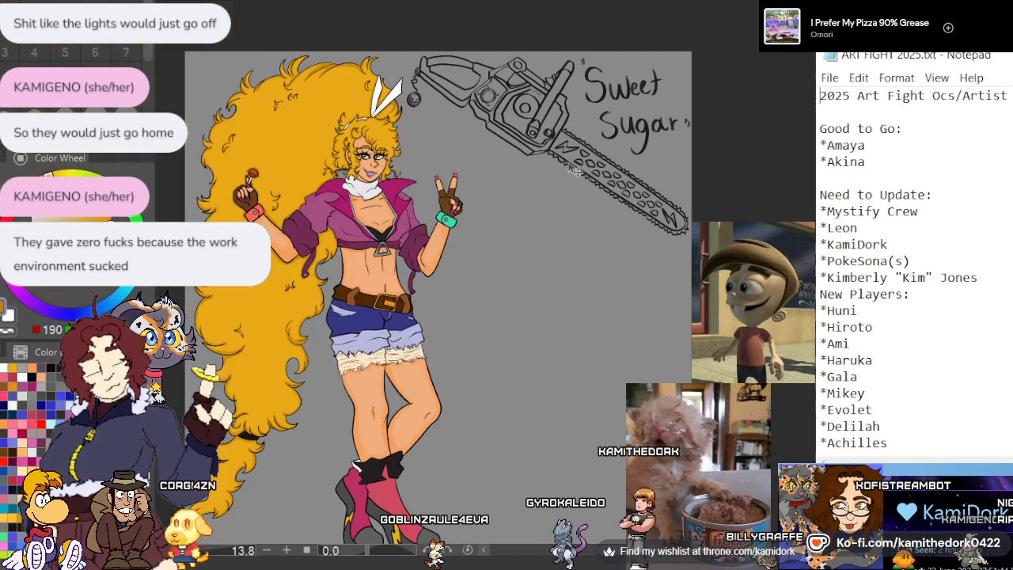
Try shading along the upper side of the long crease in the tail's curled end in dark gold
scroll(367, 255, down, 3)
scroll(323, 237, up, 3)
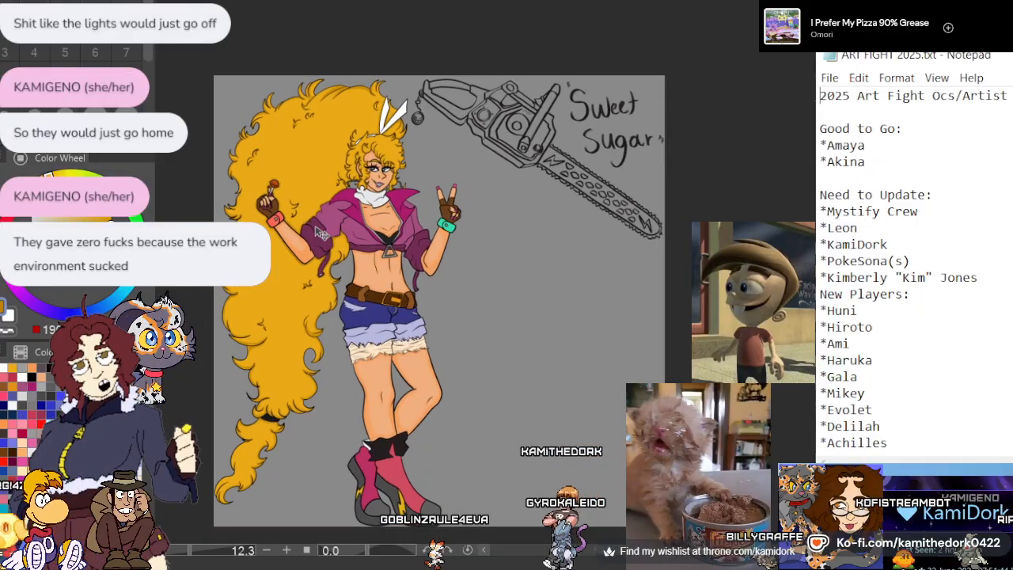
scroll(320, 233, up, 3)
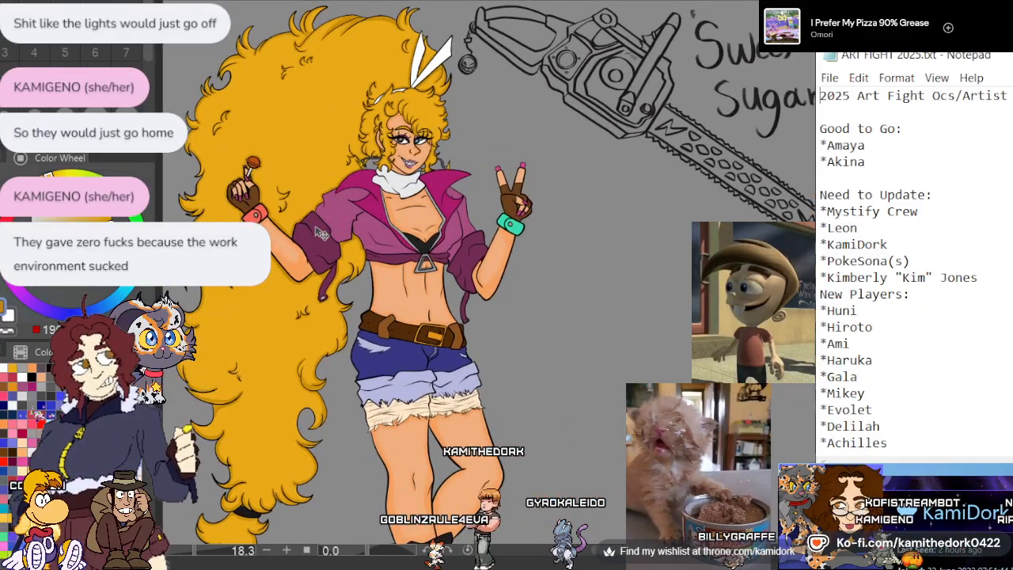
scroll(302, 118, up, 3)
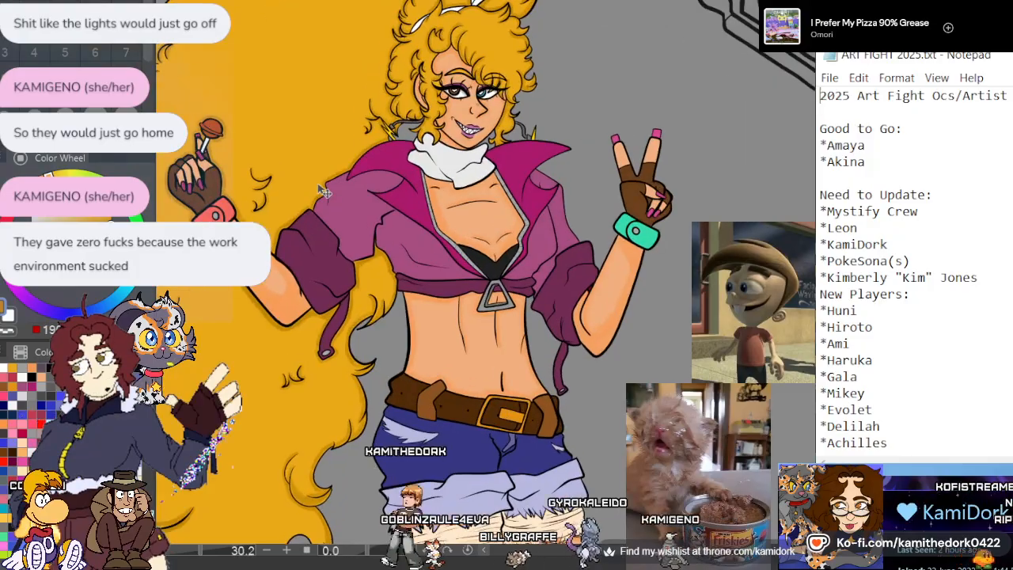
scroll(303, 120, down, 2)
scroll(279, 364, up, 2)
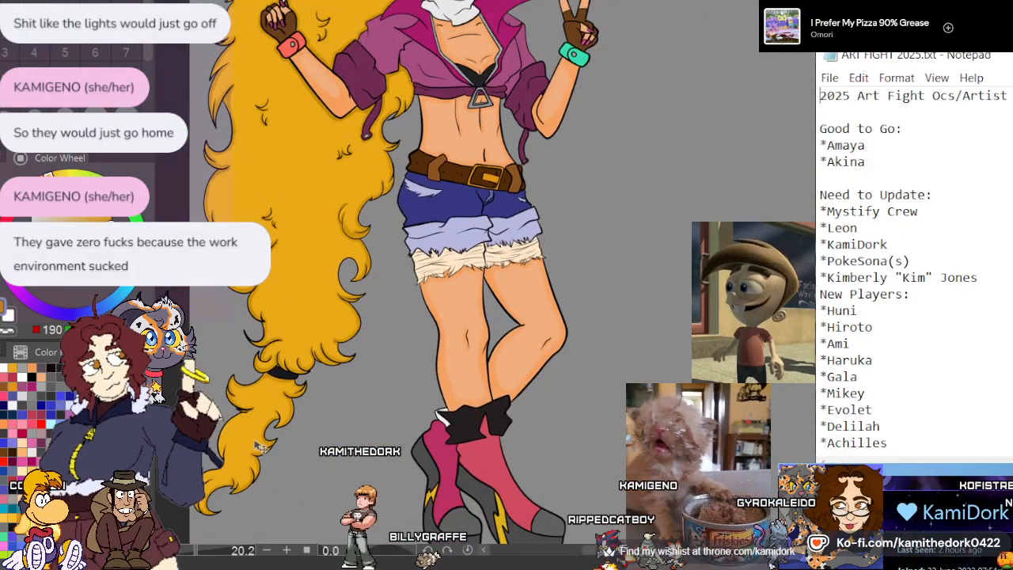
scroll(279, 360, up, 6)
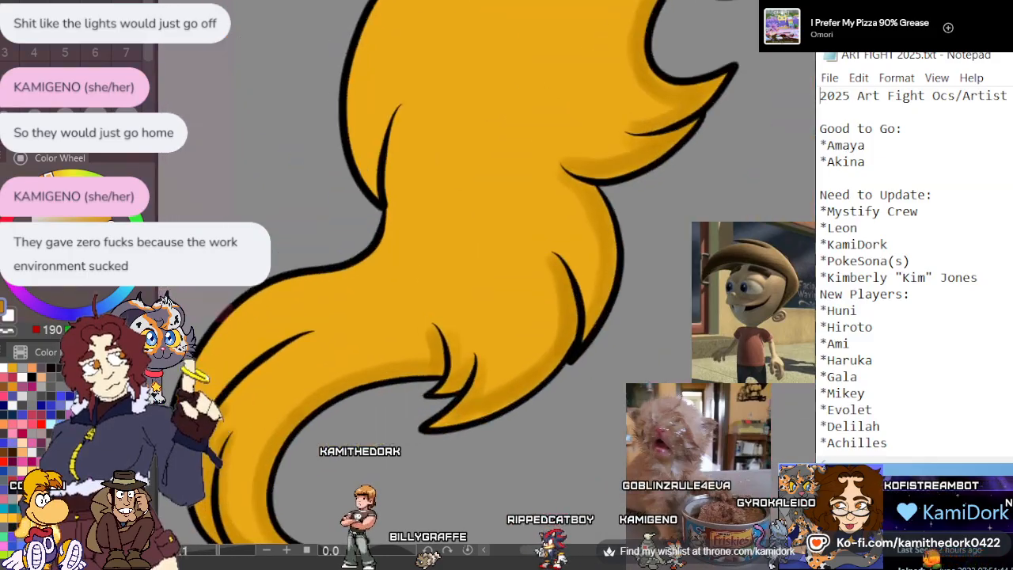
scroll(280, 360, up, 3)
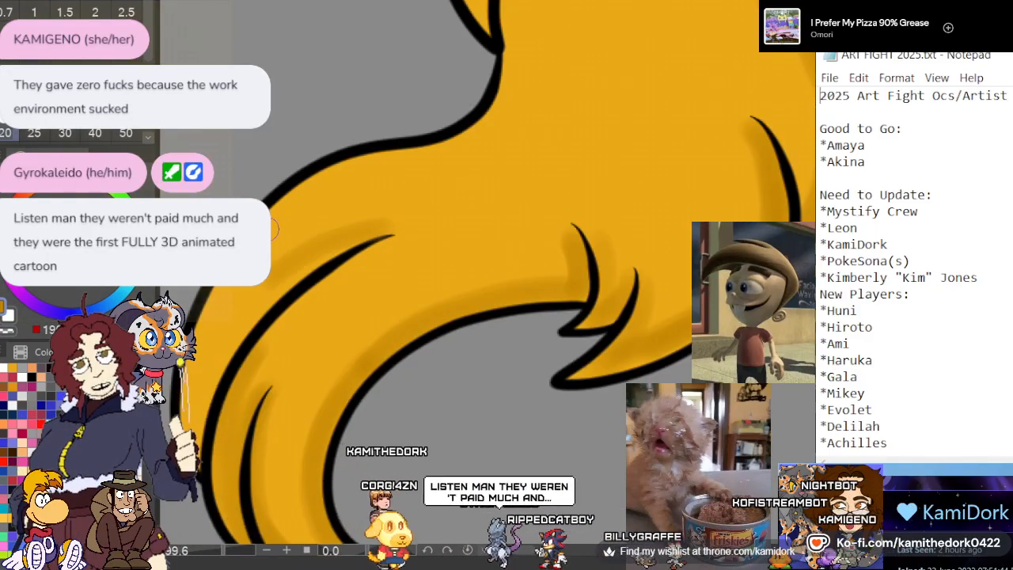
scroll(441, 140, down, 2)
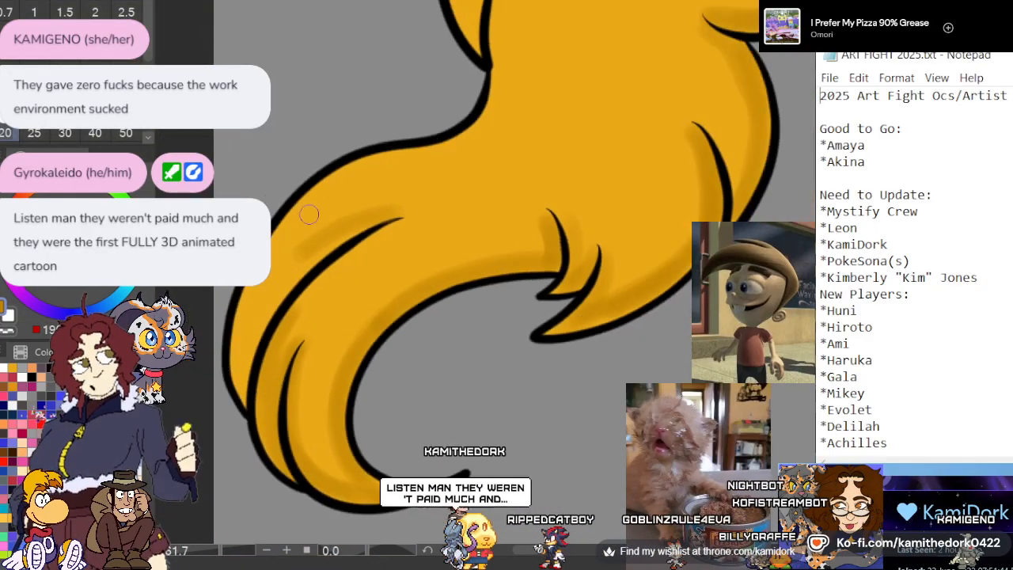
scroll(307, 213, up, 2)
scroll(278, 234, up, 1)
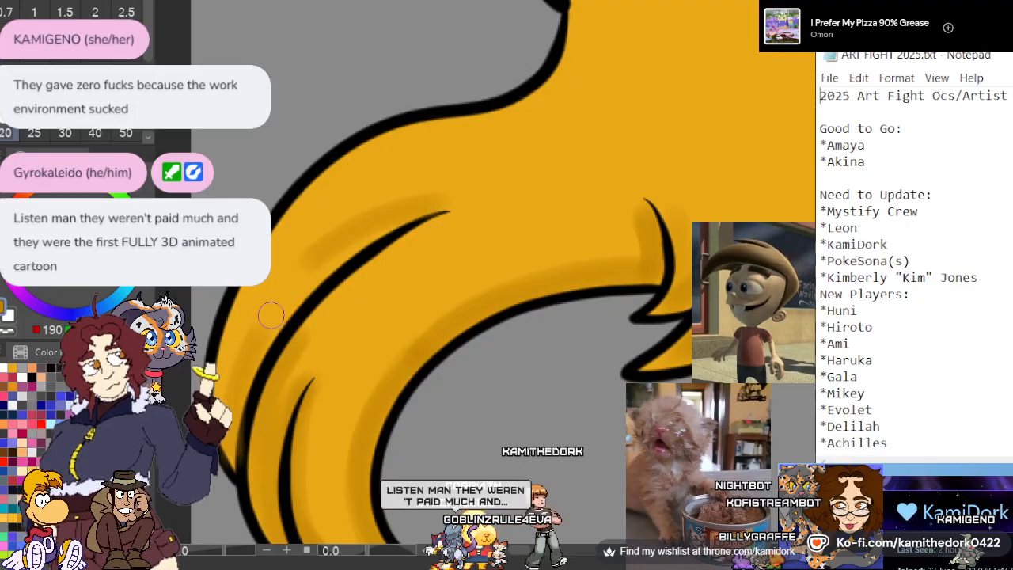
mouse_move(270, 315)
mouse_down()
mouse_move(389, 226)
mouse_move(369, 239)
mouse_move(447, 209)
mouse_up()
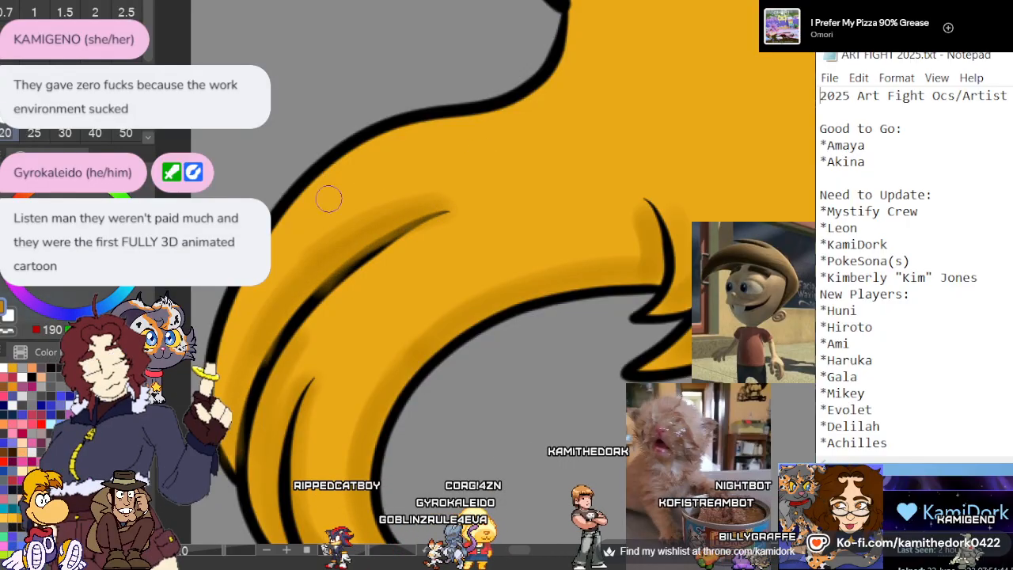
key(ctrl+z)
key(ctrl+z)
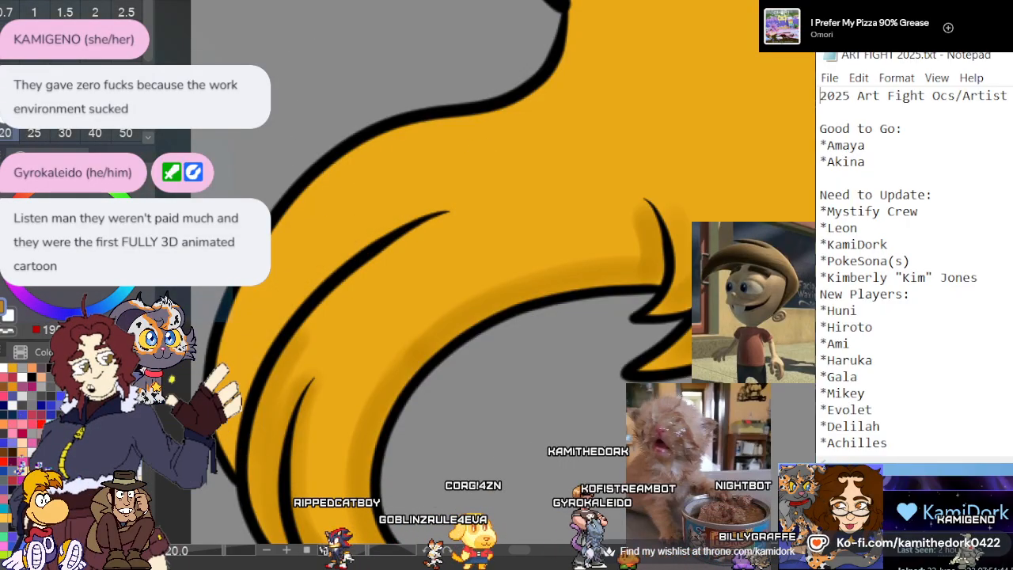
Shade above the long crease in the tail's curled end and down its outer edge in dark gold
mouse_move(251, 372)
mouse_down()
mouse_move(373, 225)
mouse_move(443, 199)
mouse_move(247, 349)
mouse_move(273, 287)
mouse_move(232, 399)
mouse_up()
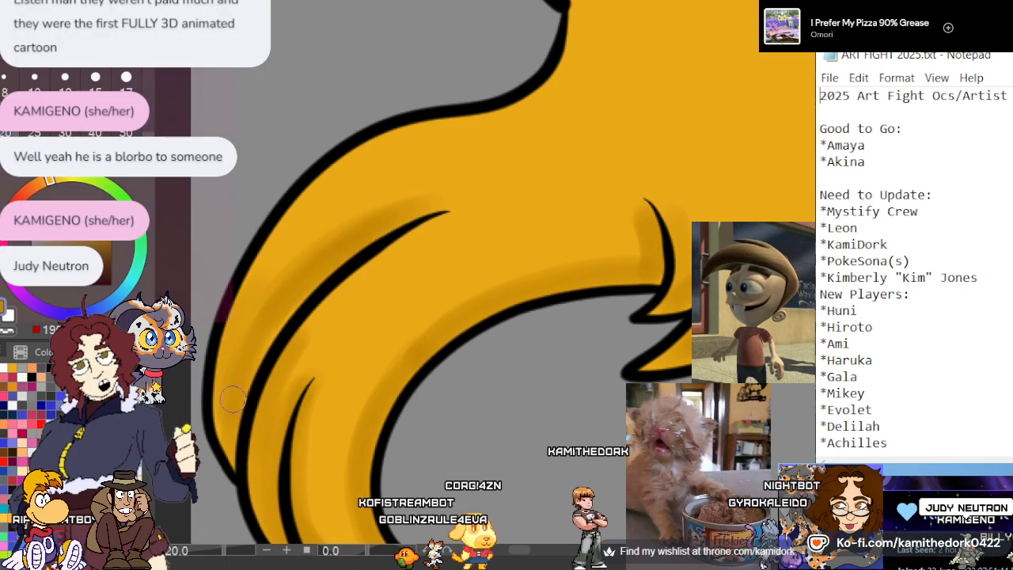
mouse_move(283, 251)
mouse_down()
mouse_move(241, 342)
mouse_move(253, 304)
mouse_move(233, 386)
mouse_move(222, 347)
mouse_up()
scroll(223, 346, down, 3)
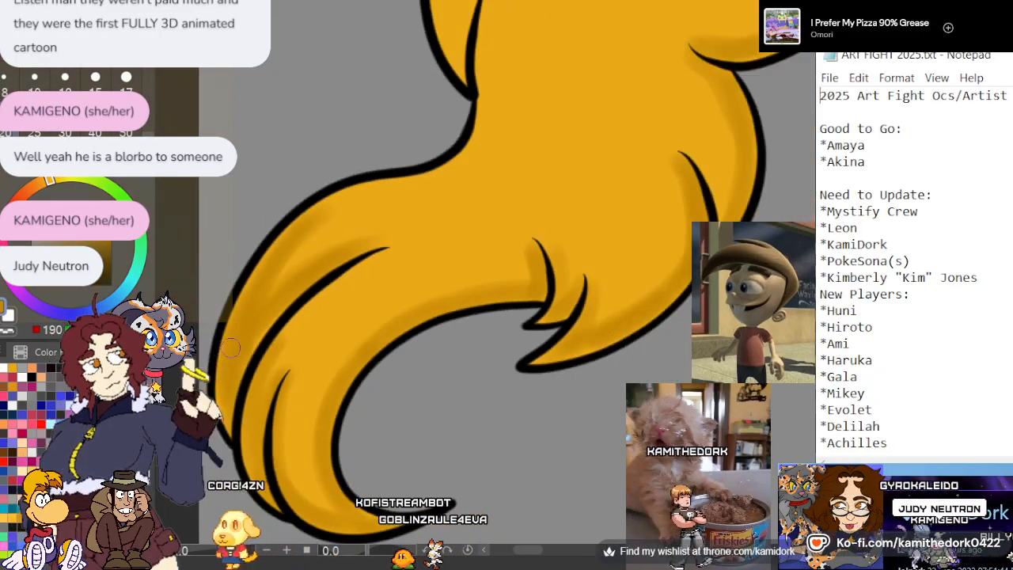
Shade both sides of the upright crease above the curled end and the bulge's outer edge up to the next tuft in dark gold
scroll(307, 355, up, 2)
scroll(347, 204, up, 2)
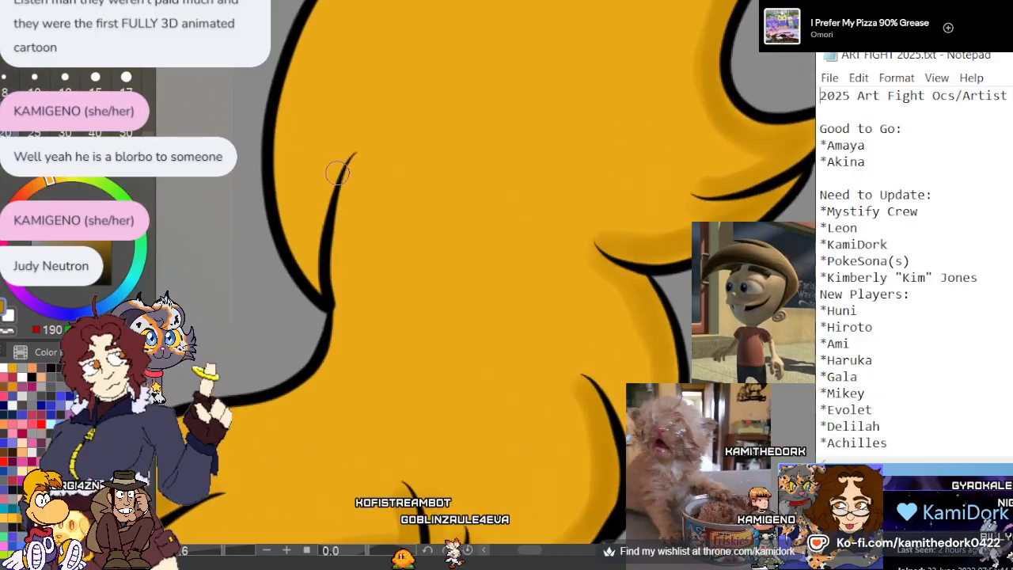
mouse_move(349, 193)
mouse_down()
mouse_move(345, 298)
mouse_move(313, 246)
mouse_move(340, 152)
mouse_move(325, 270)
mouse_up()
drag(324, 28, 295, 241)
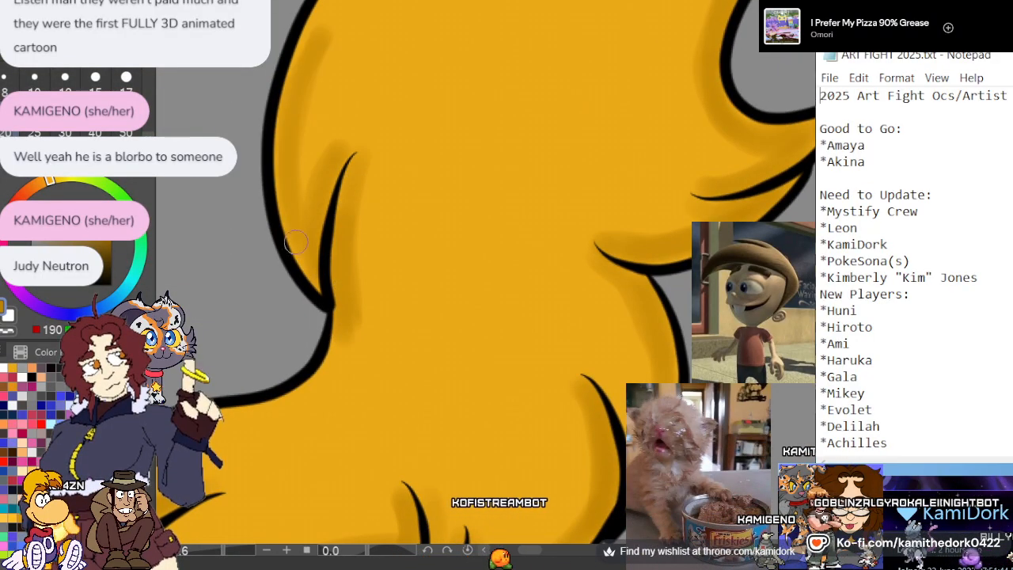
scroll(323, 79, down, 5)
scroll(327, 203, up, 5)
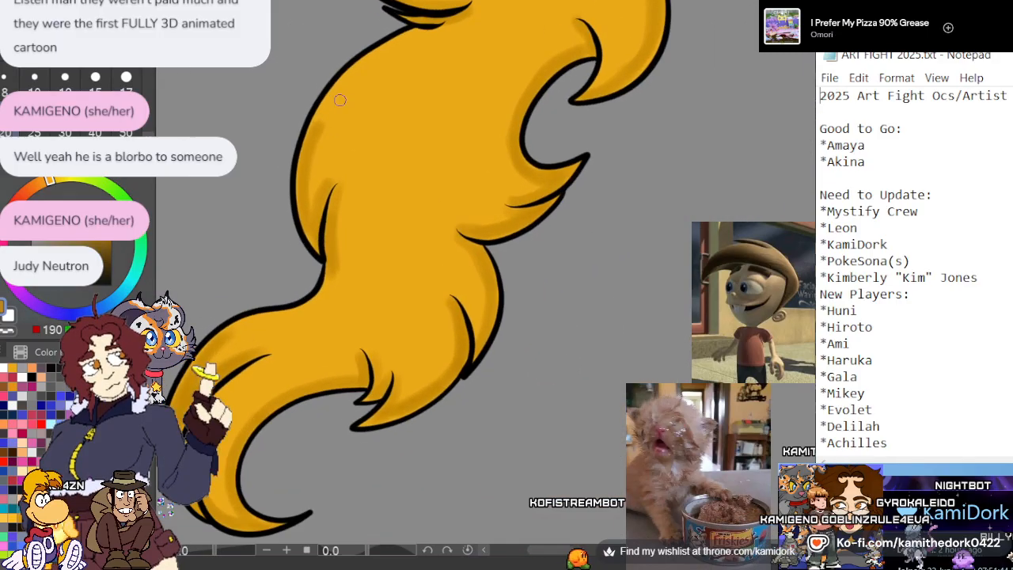
scroll(337, 227, down, 2)
scroll(349, 128, up, 2)
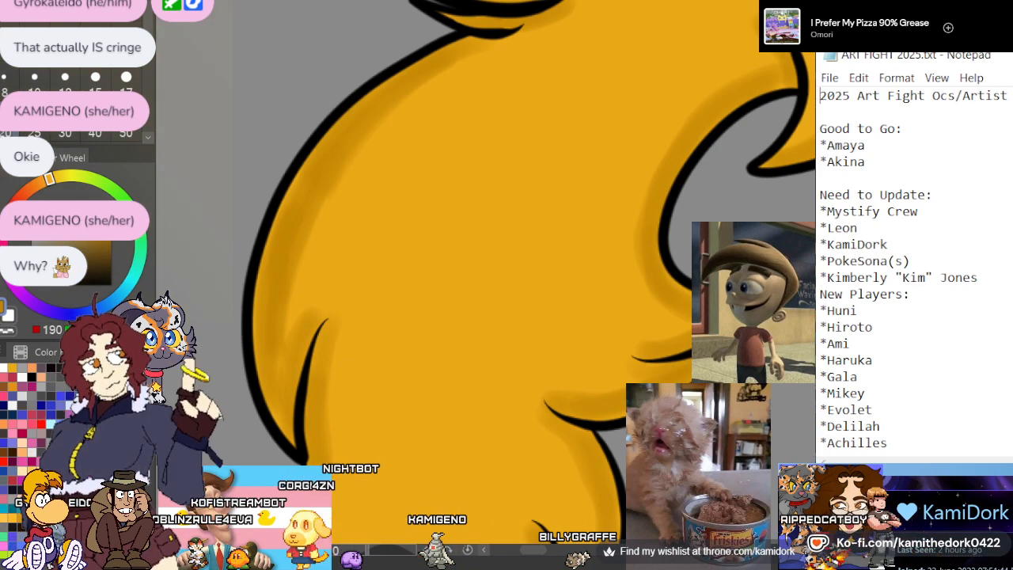
scroll(386, 265, down, 5)
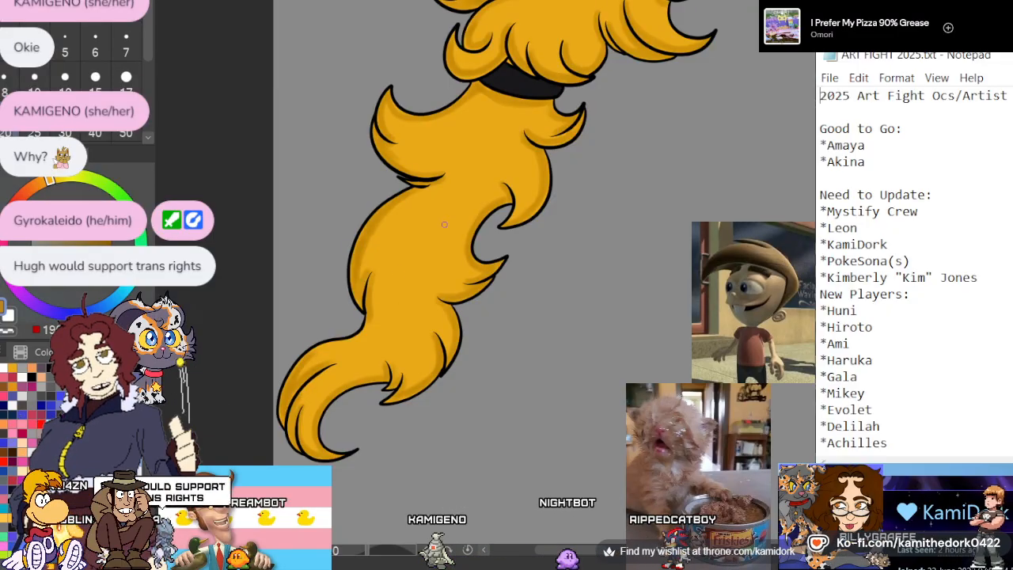
scroll(500, 260, down, 4)
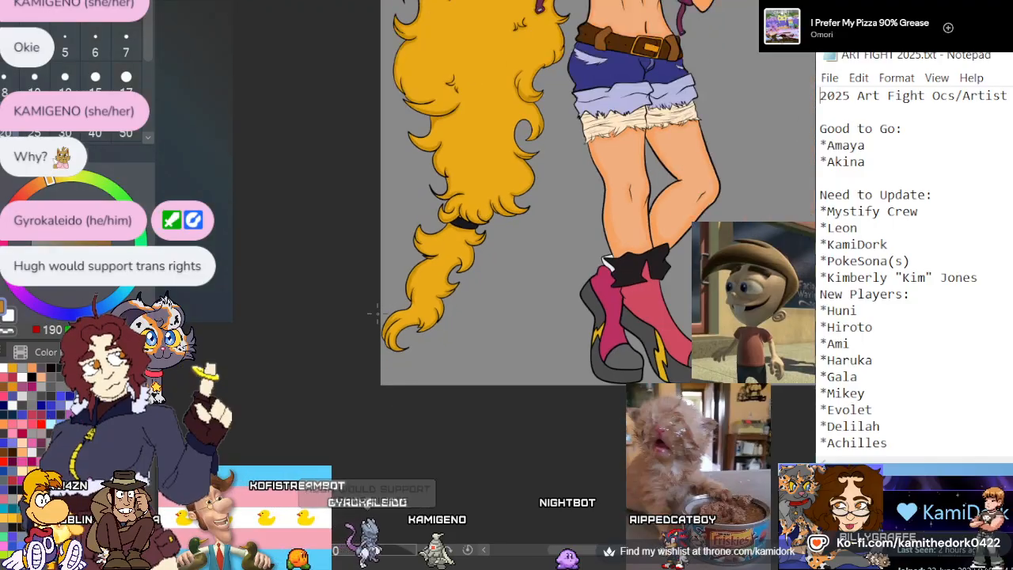
scroll(424, 265, up, 6)
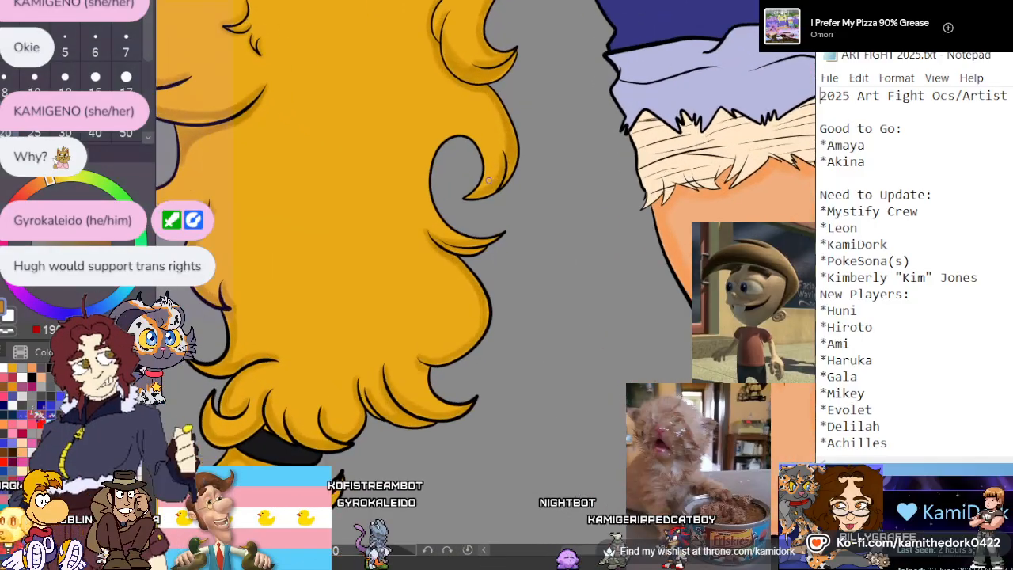
Shade along the inner edge of the large hook-shaped curl beside the shorts in dark gold
scroll(488, 181, up, 4)
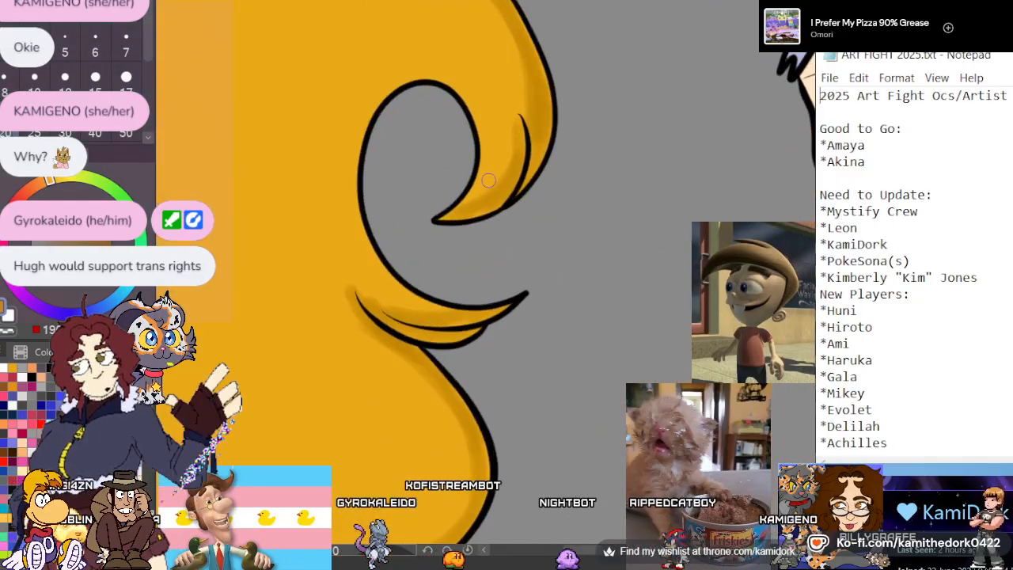
scroll(498, 180, up, 1)
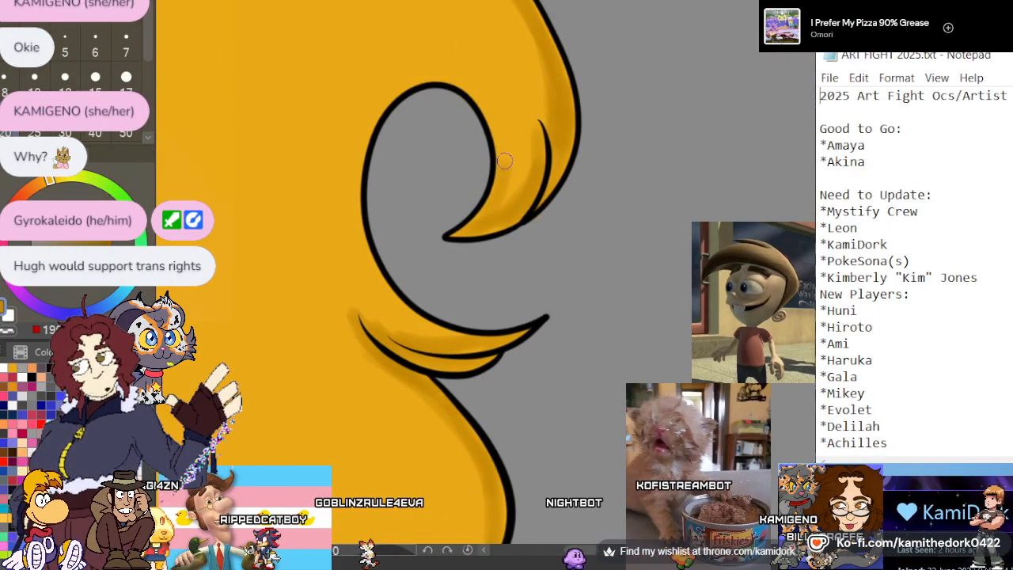
mouse_move(443, 73)
mouse_down()
mouse_move(395, 84)
mouse_move(350, 162)
mouse_up()
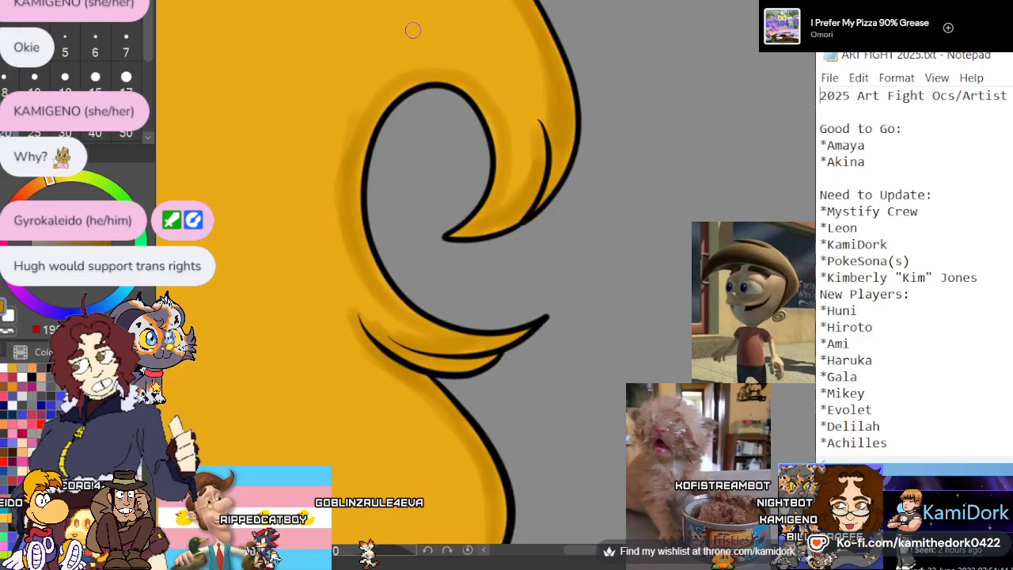
scroll(467, 54, down, 5)
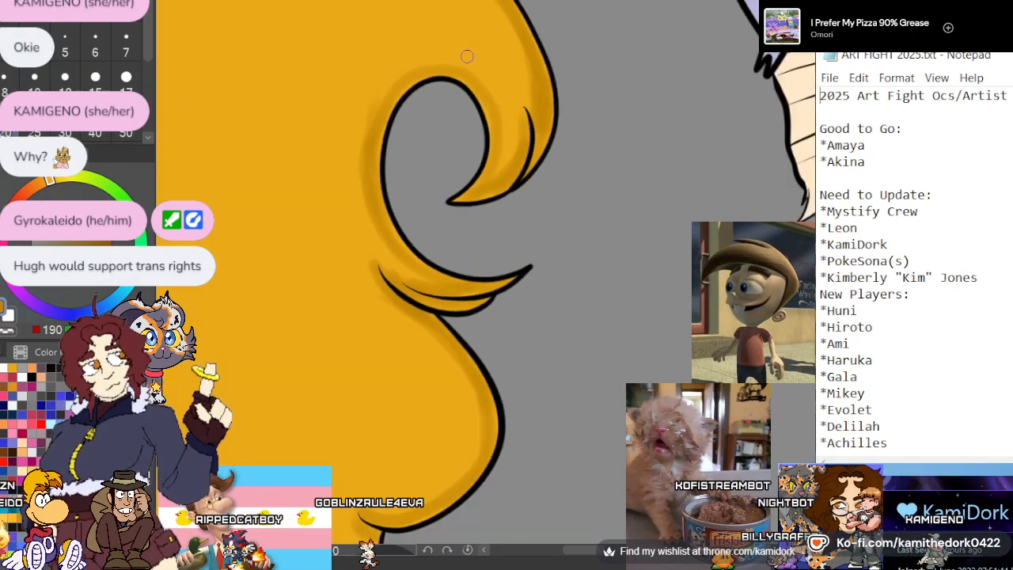
Shade beneath the long pointed lock on the hair's outer edge and down the notch below it in dark gold
scroll(316, 166, up, 5)
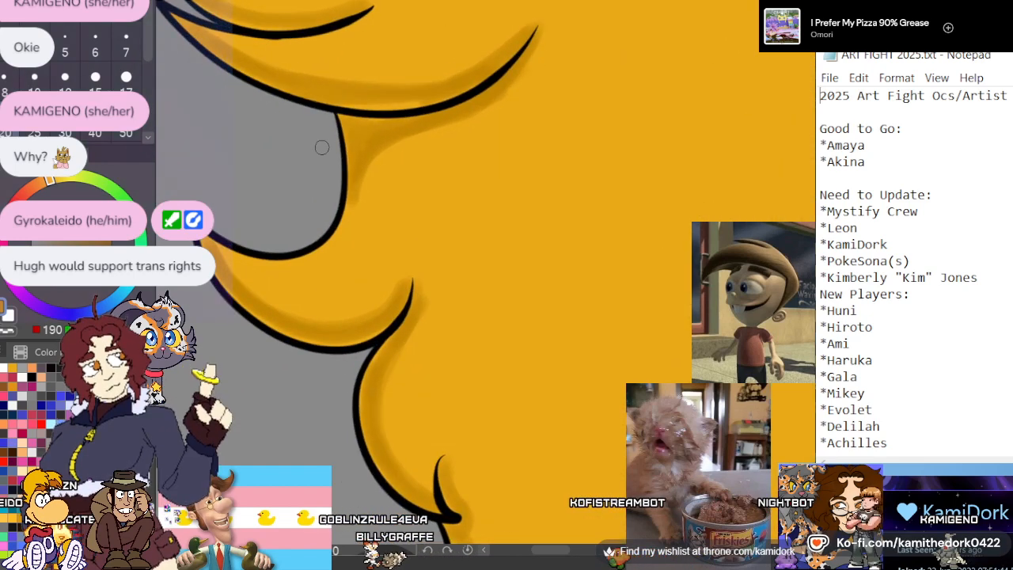
mouse_move(531, 49)
mouse_down()
mouse_move(494, 103)
mouse_move(423, 144)
mouse_move(359, 197)
mouse_move(338, 229)
mouse_up()
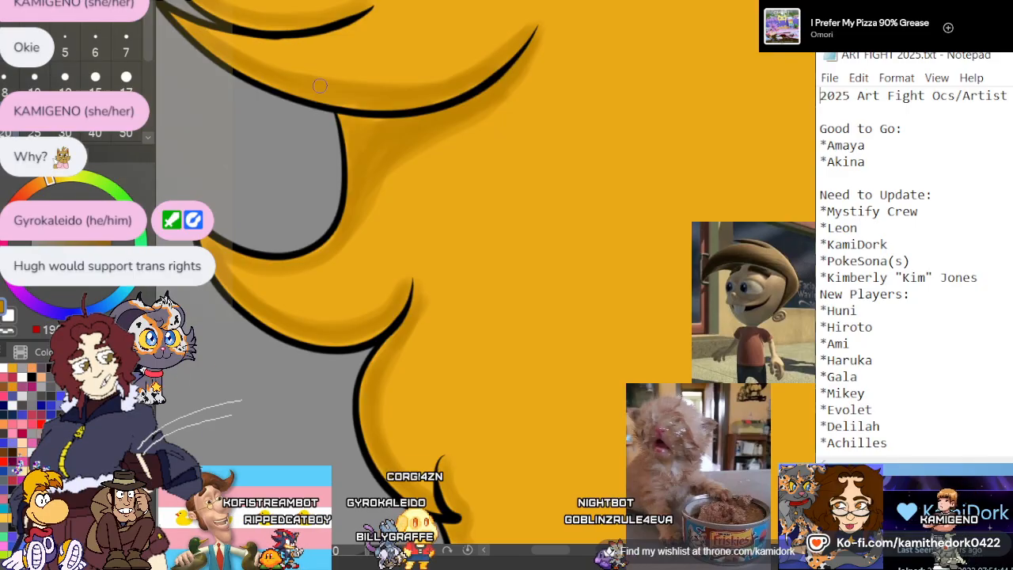
scroll(340, 84, down, 8)
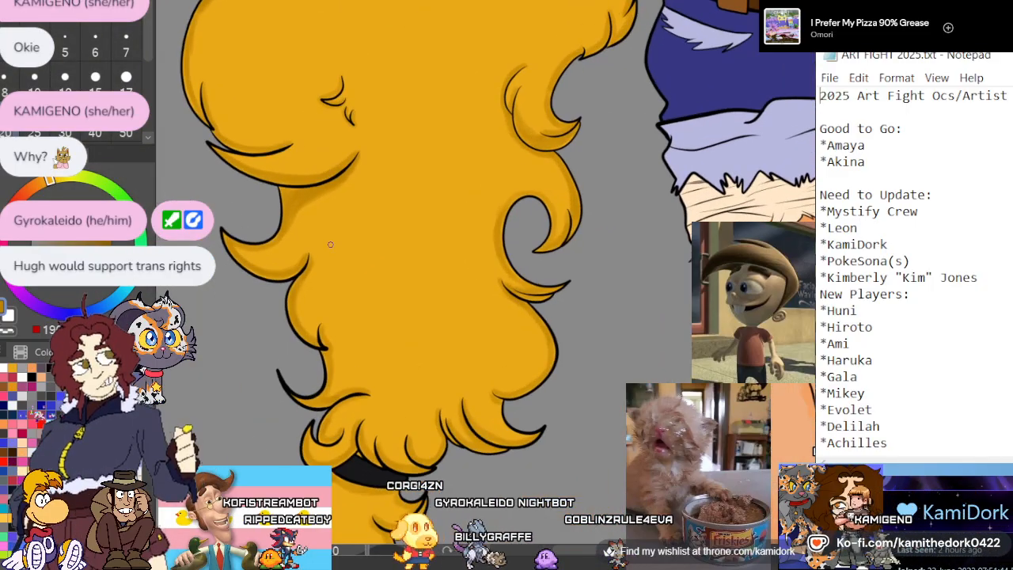
Shade around the small strand tufts in the middle of the hair below the raised arm in dark gold
scroll(330, 245, down, 4)
scroll(326, 102, up, 5)
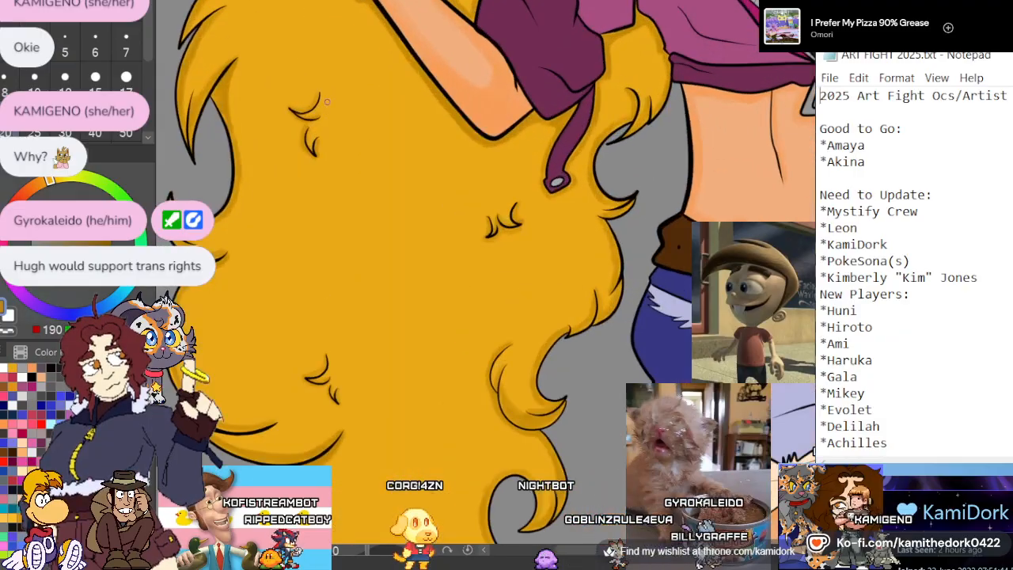
scroll(326, 102, up, 2)
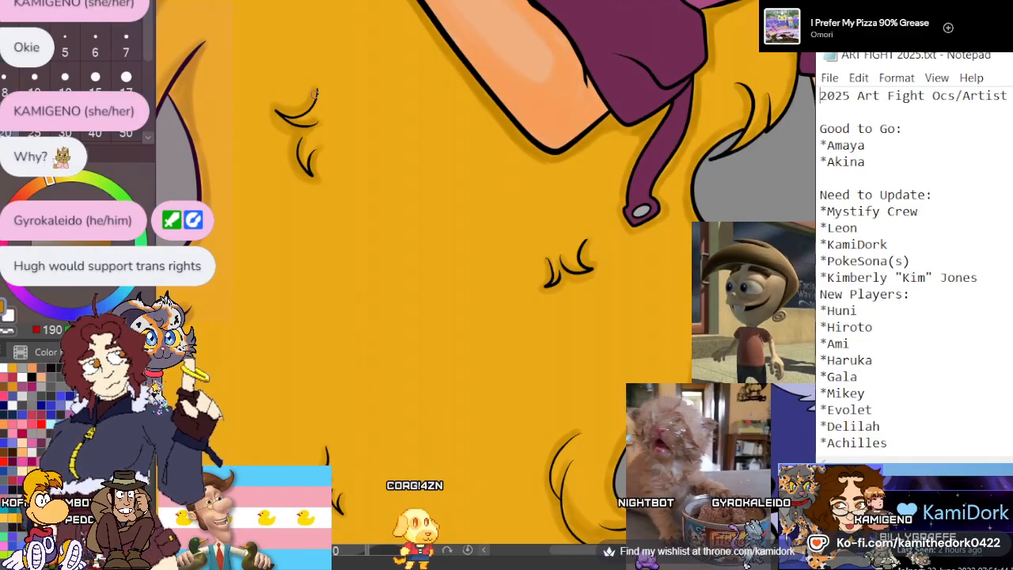
scroll(314, 94, down, 4)
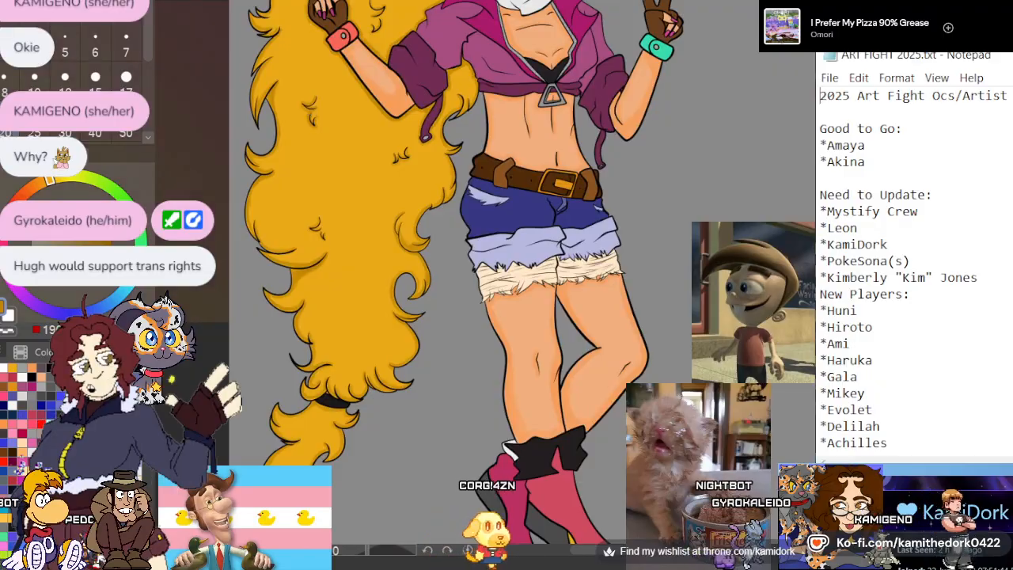
Paint broad lighter-gold highlights over the upper hair mass behind the head with a size 120 brush
scroll(501, 249, down, 2)
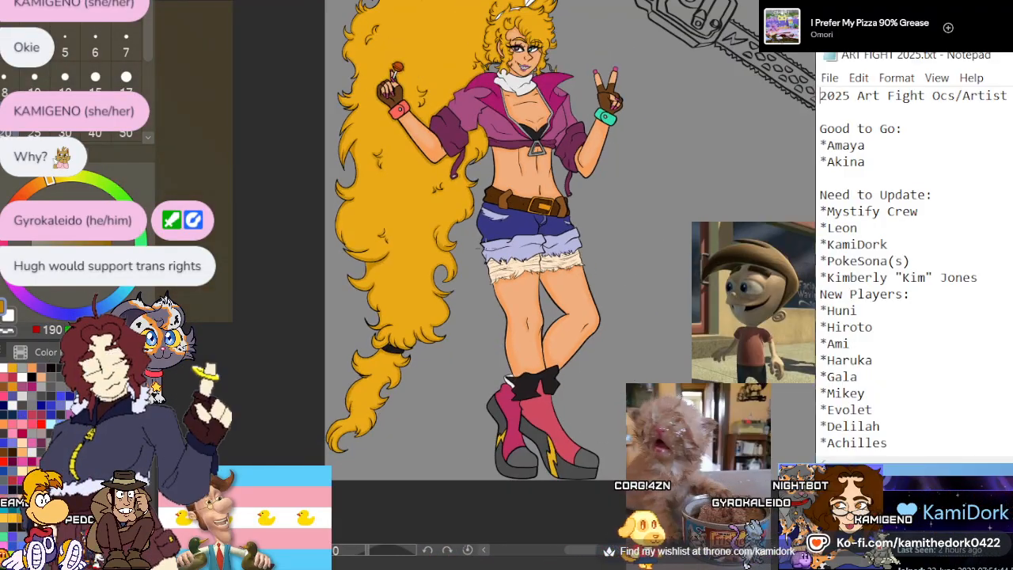
scroll(518, 186, down, 2)
scroll(546, 95, up, 3)
scroll(381, 199, down, 2)
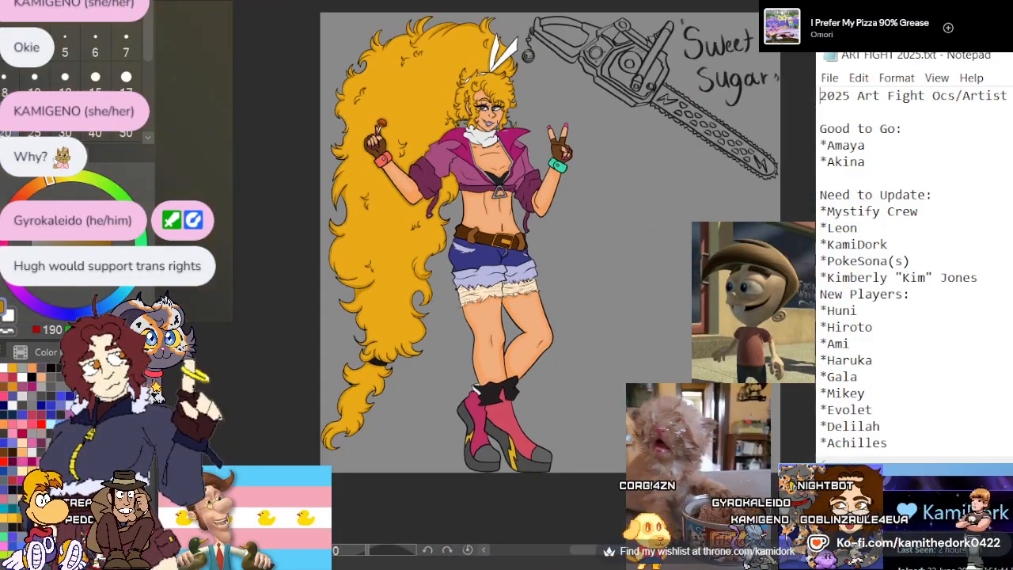
scroll(389, 277, up, 2)
scroll(389, 277, up, 3)
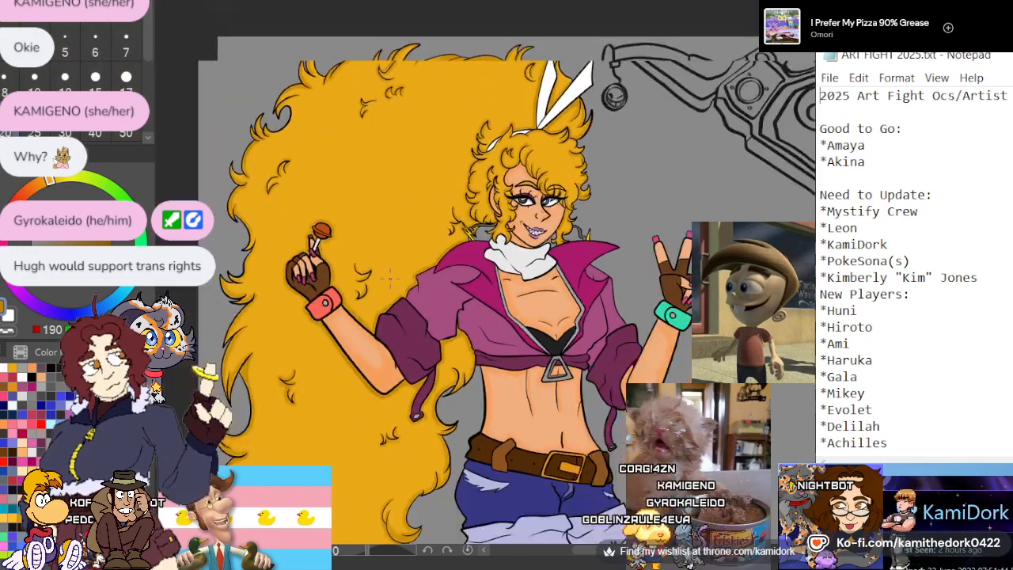
scroll(389, 276, up, 1)
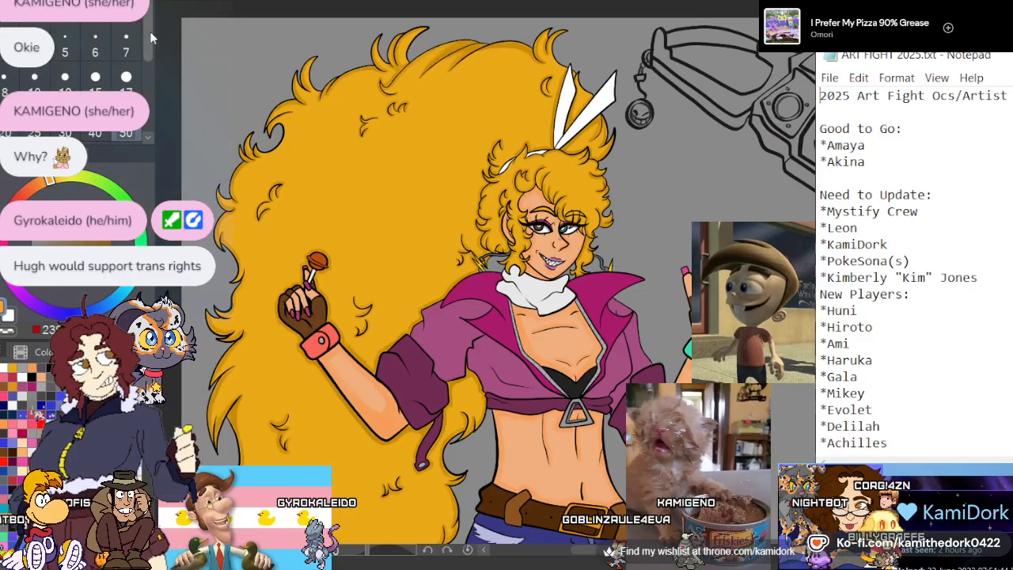
scroll(152, 37, down, 2)
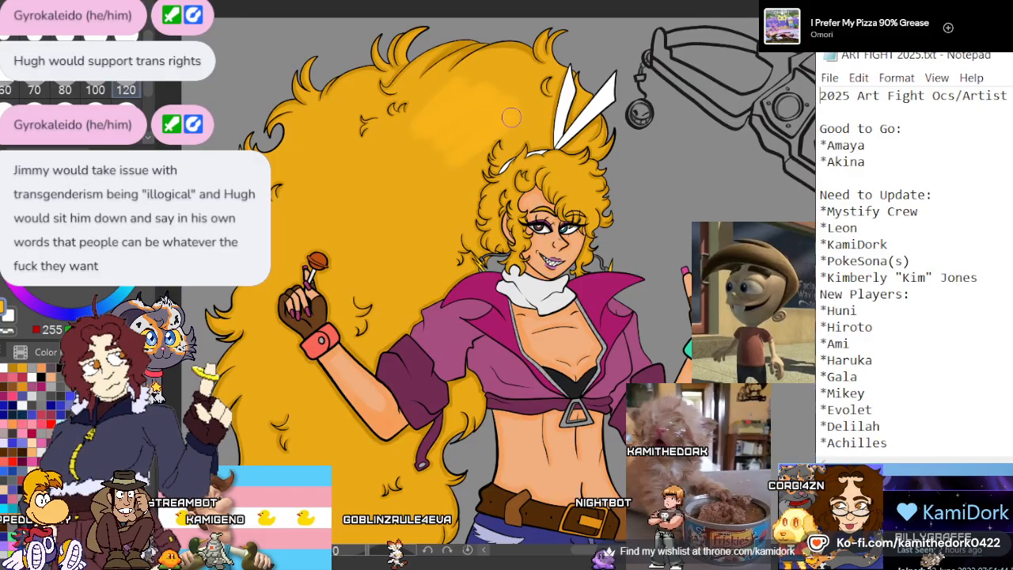
mouse_move(409, 216)
mouse_down()
mouse_move(366, 235)
mouse_move(339, 202)
mouse_move(334, 143)
mouse_move(319, 139)
mouse_move(310, 192)
mouse_up()
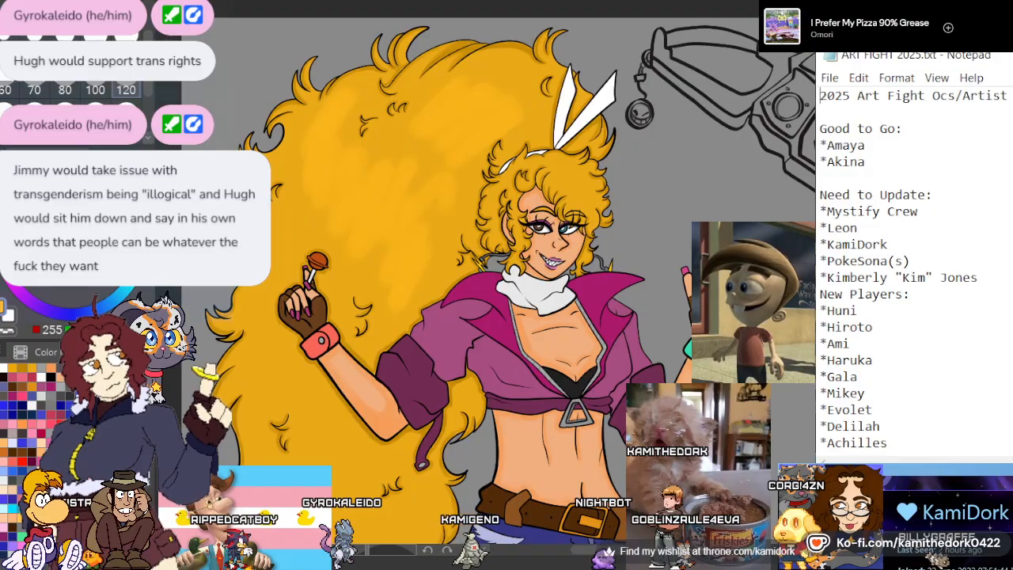
Paint lighter-gold streaks down the long hair to the tail, undoing the last stroke on the bulge above the black band
scroll(798, 220, down, 5)
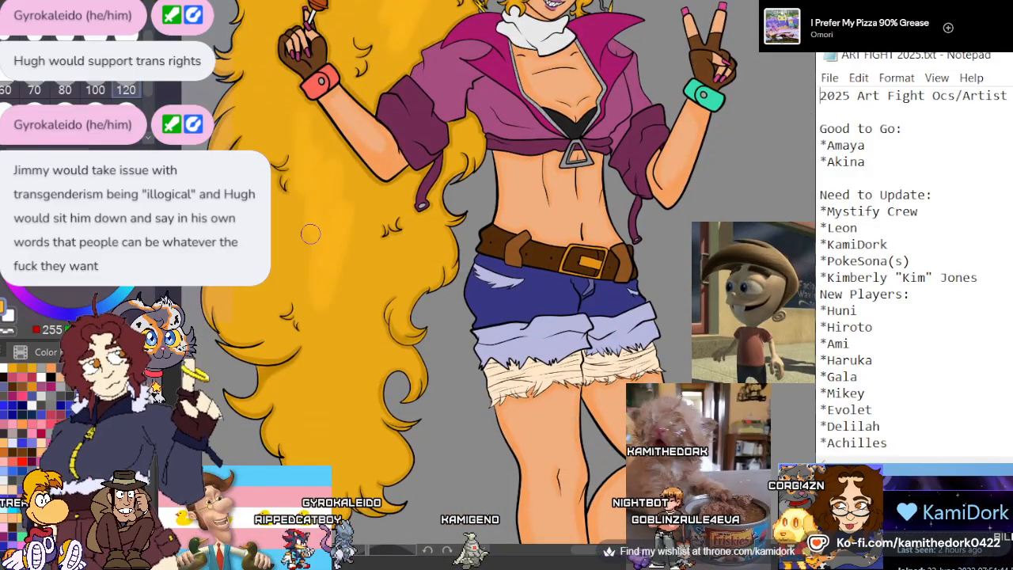
mouse_move(341, 272)
mouse_down()
mouse_move(365, 291)
mouse_move(408, 258)
mouse_move(406, 270)
mouse_move(420, 264)
mouse_move(308, 413)
mouse_up()
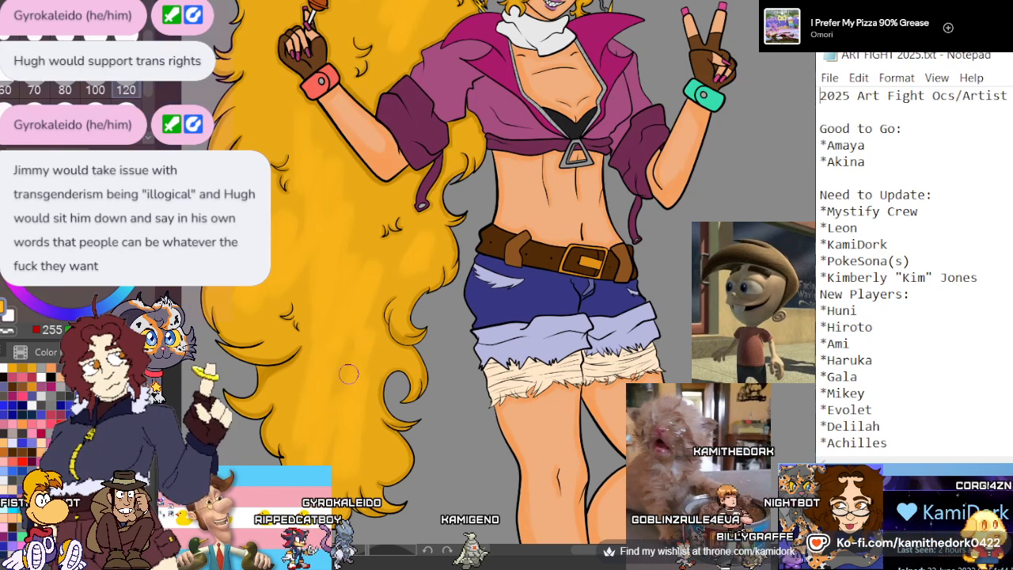
scroll(506, 269, down, 6)
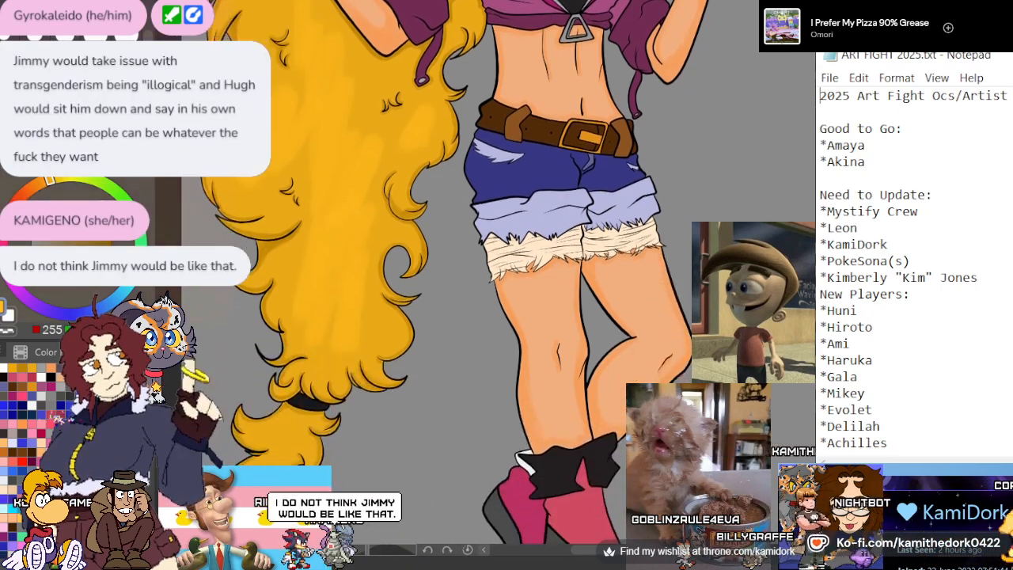
scroll(271, 332, up, 1)
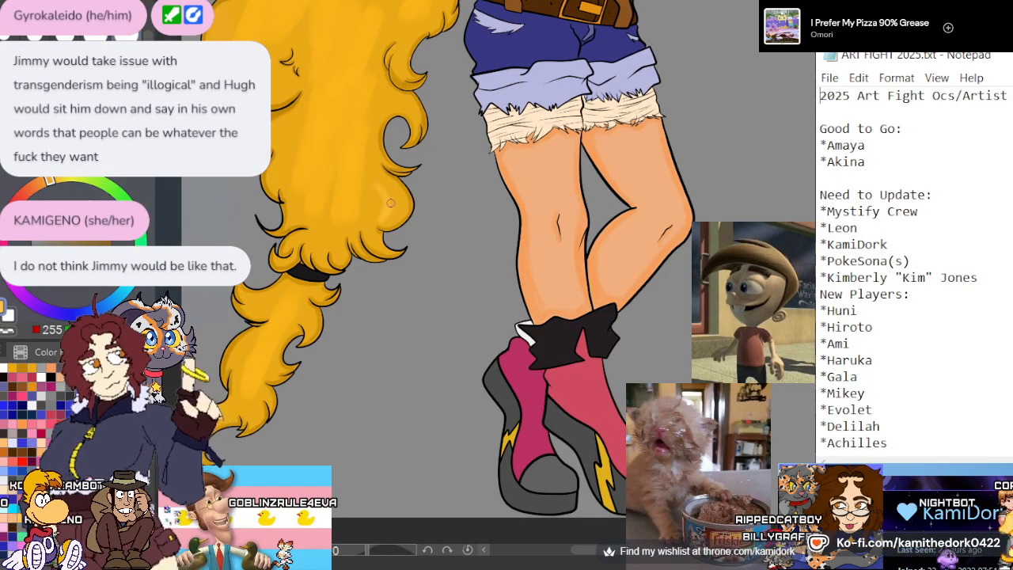
key(ctrl+z)
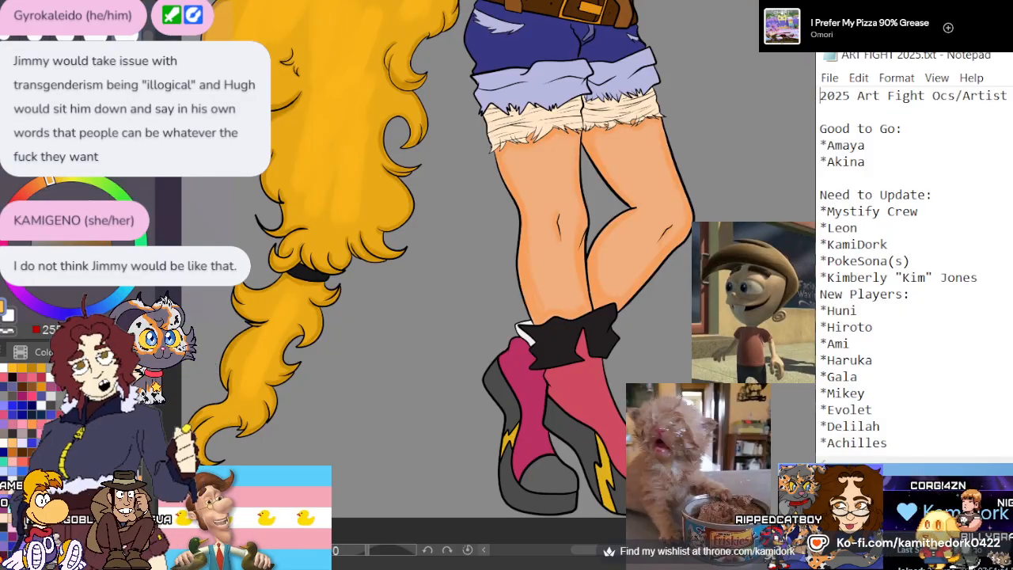
Add more lighter-gold streaks across the upper hair mass and down the length of the hair
scroll(468, 272, up, 5)
scroll(468, 272, up, 2)
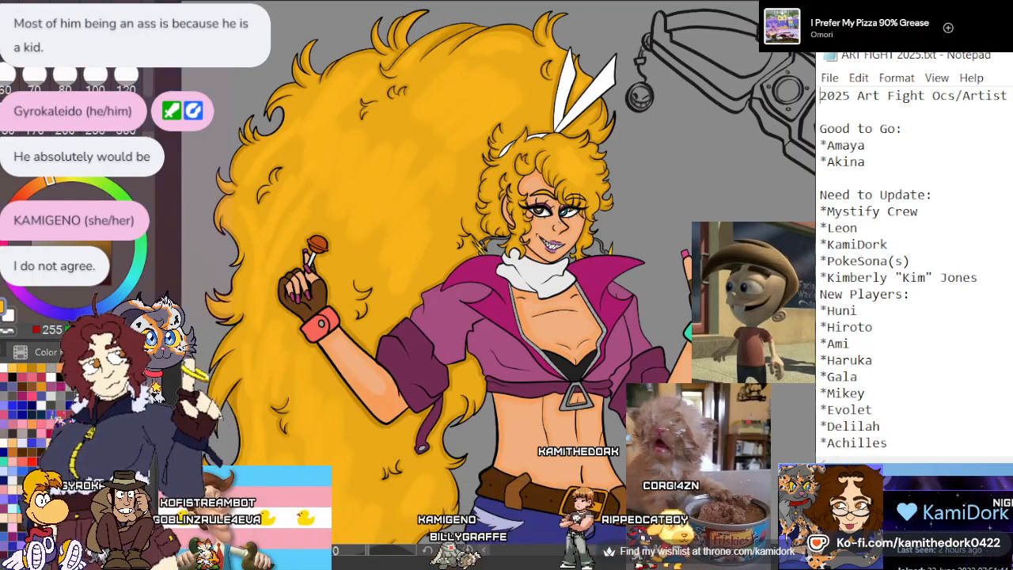
scroll(245, 316, down, 5)
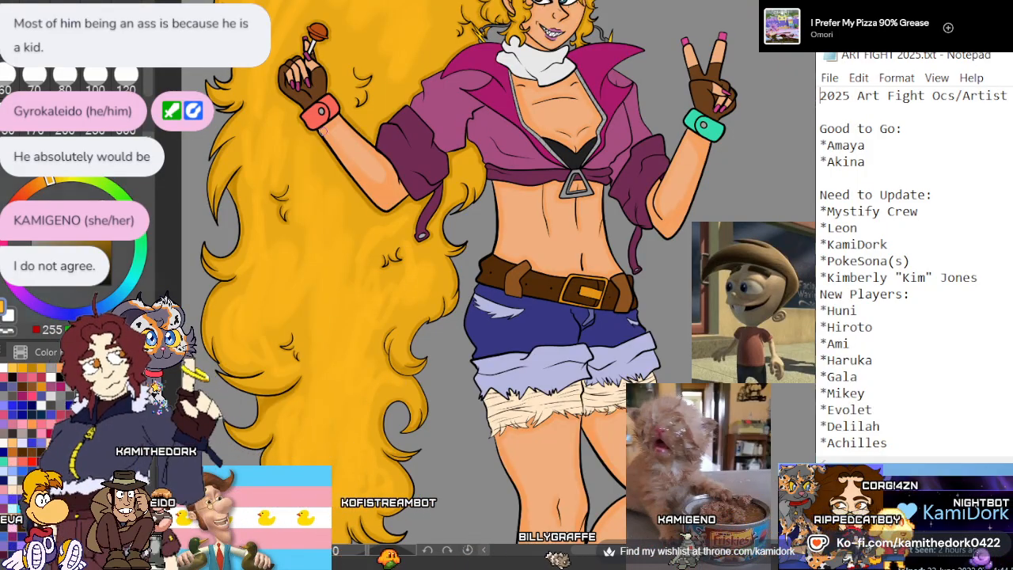
scroll(288, 226, down, 3)
scroll(260, 445, up, 2)
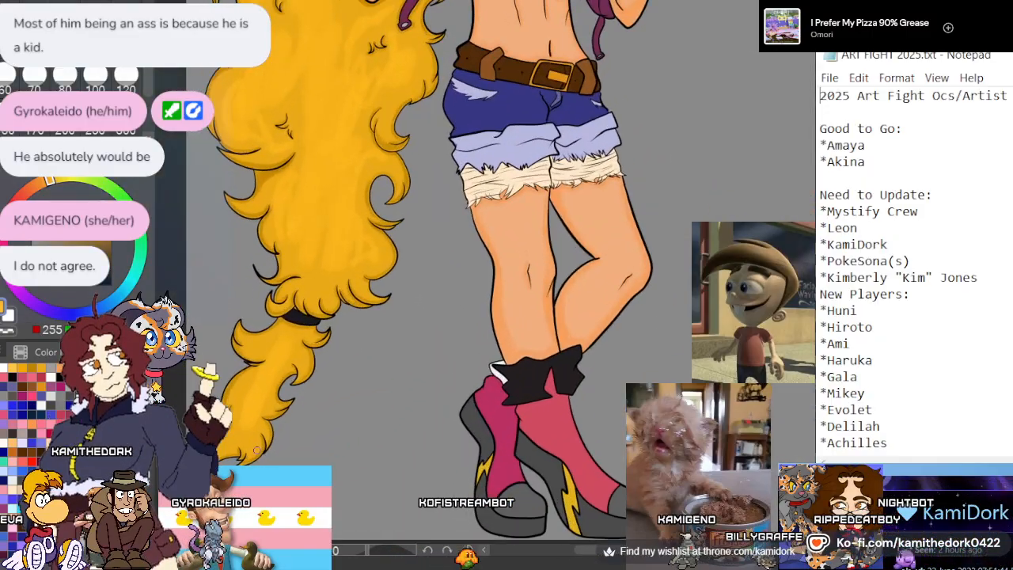
scroll(257, 450, down, 2)
Paint lighter-gold highlights on the bangs and the curls around the face with a smaller brush
scroll(402, 147, up, 4)
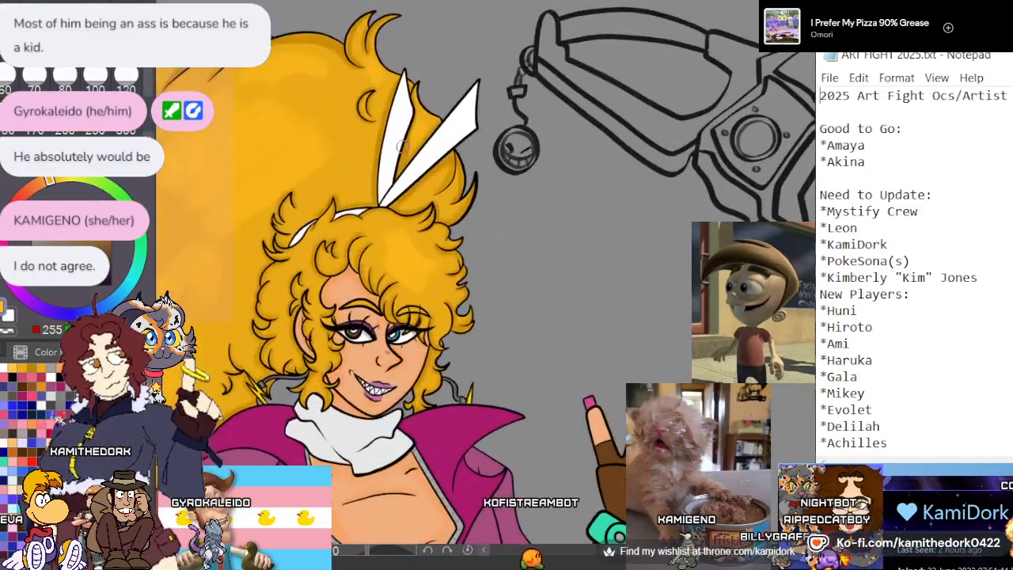
scroll(402, 146, up, 1)
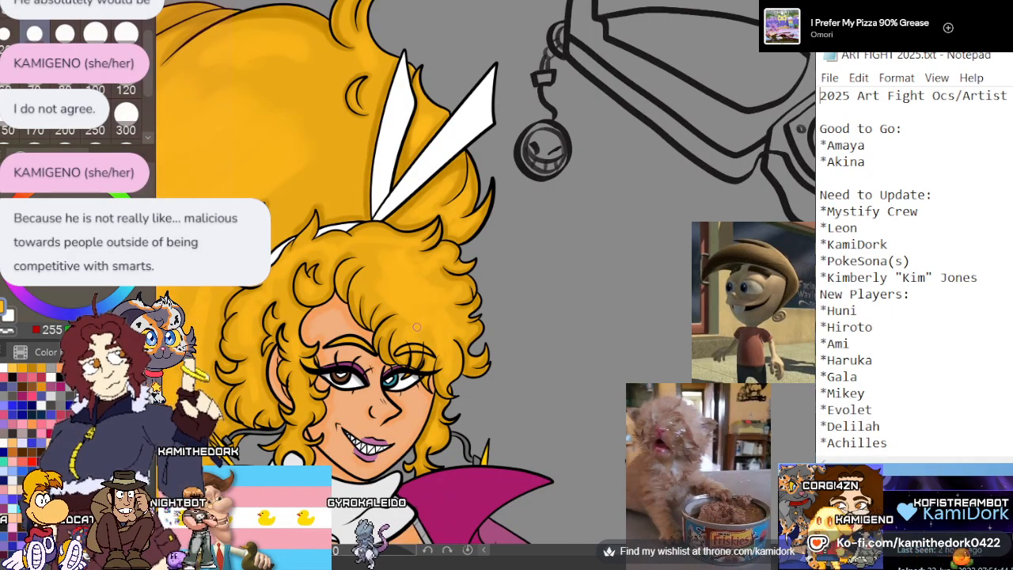
scroll(492, 132, down, 5)
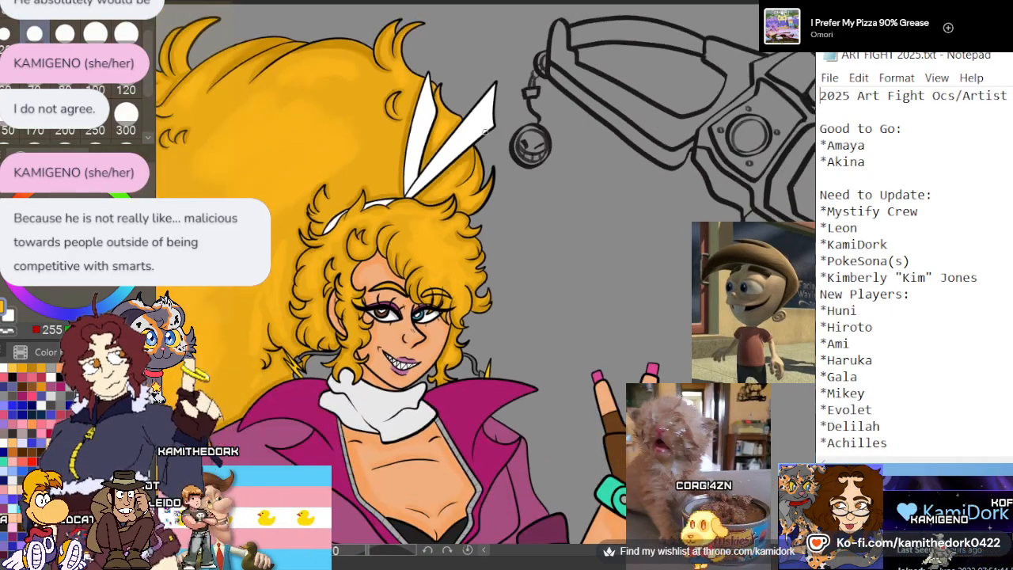
scroll(443, 202, up, 2)
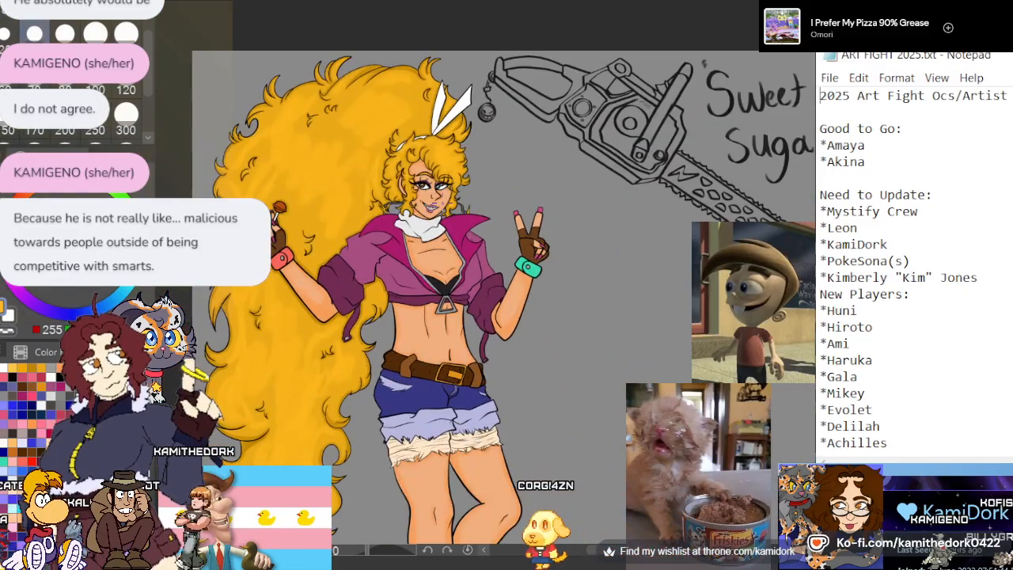
scroll(366, 190, up, 5)
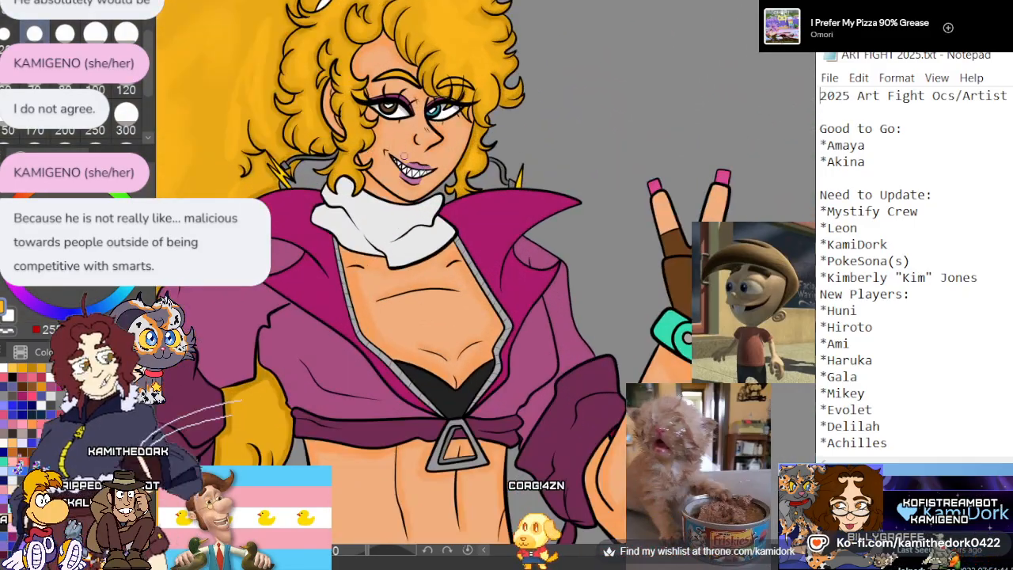
scroll(341, 333, down, 1)
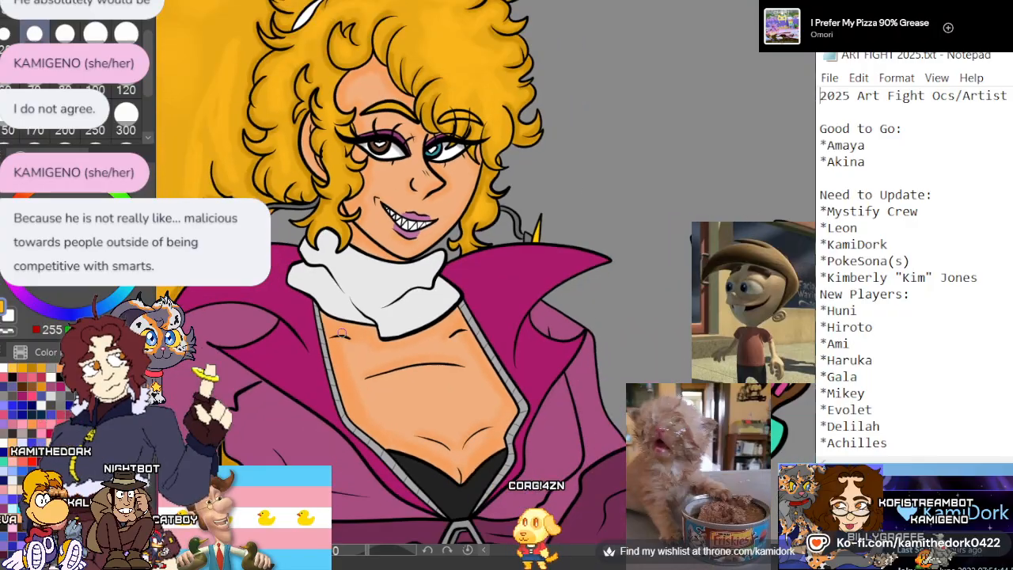
scroll(422, 87, up, 5)
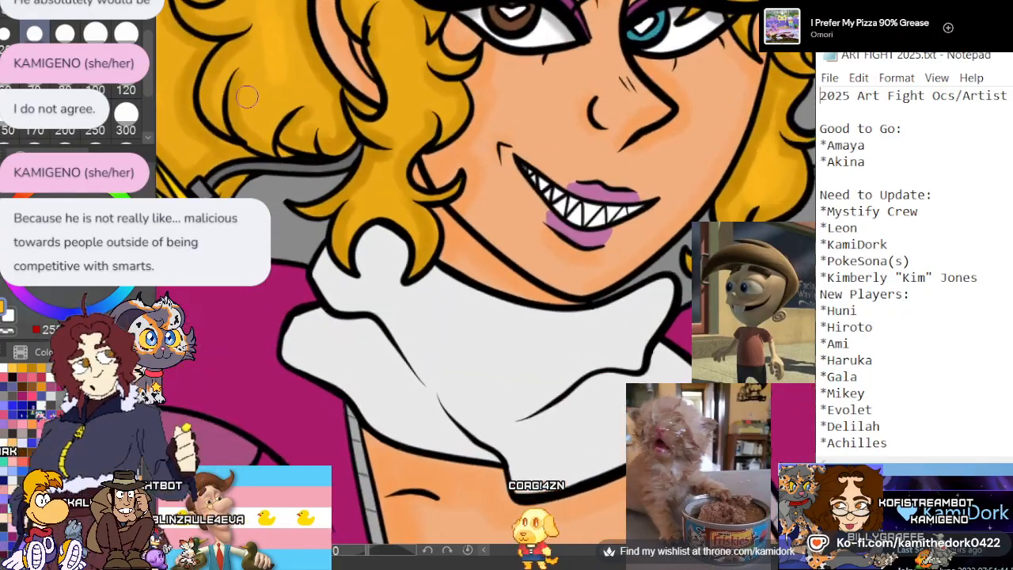
Brighten the eyeshadow above the brown eye with vivid magenta and add a soft white shine in the middle of the lid
scroll(422, 87, up, 3)
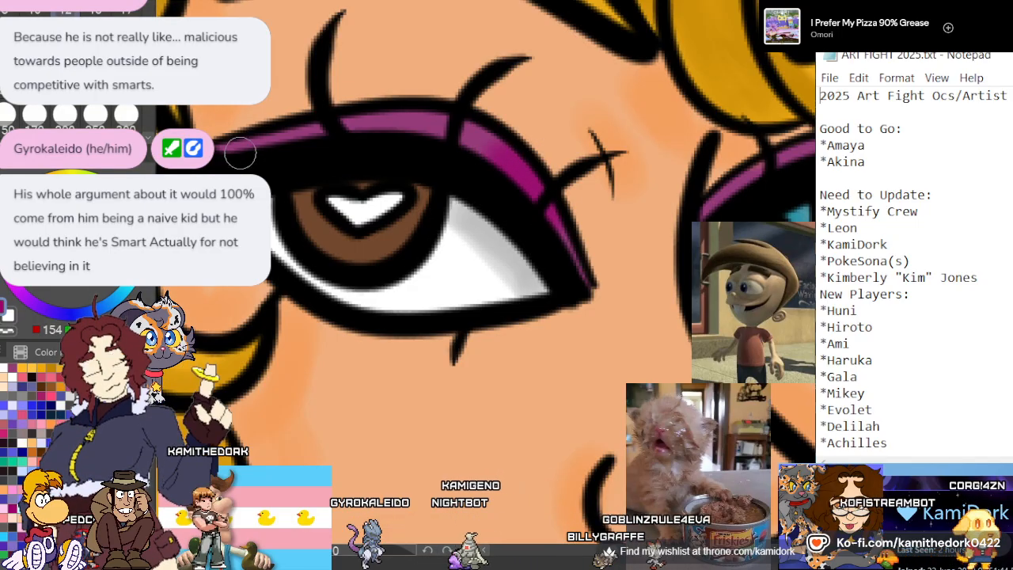
mouse_move(240, 153)
mouse_down()
mouse_move(332, 135)
mouse_move(468, 141)
mouse_up()
click(109, 207)
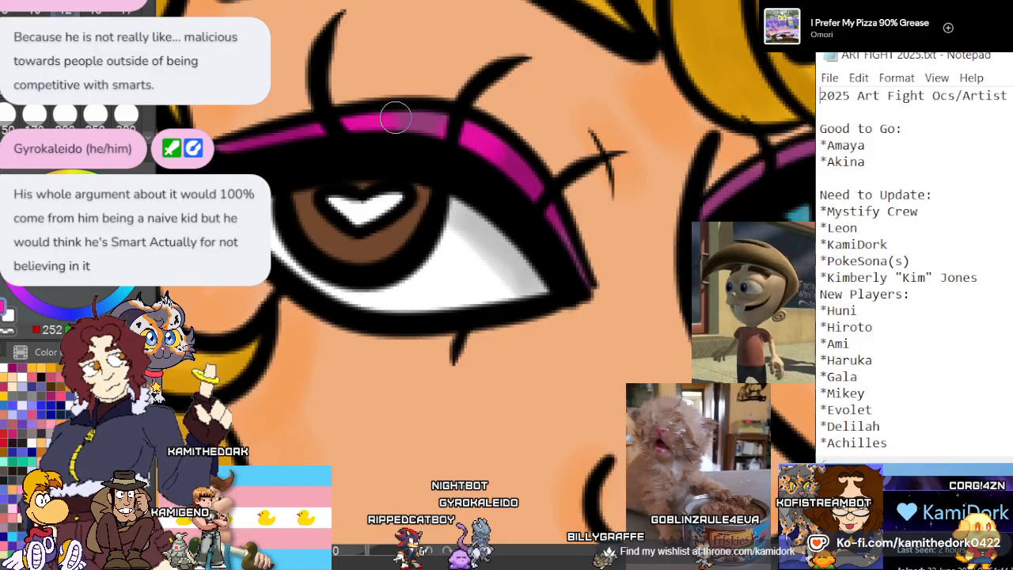
mouse_move(414, 122)
mouse_down()
mouse_move(277, 152)
mouse_move(419, 121)
mouse_up()
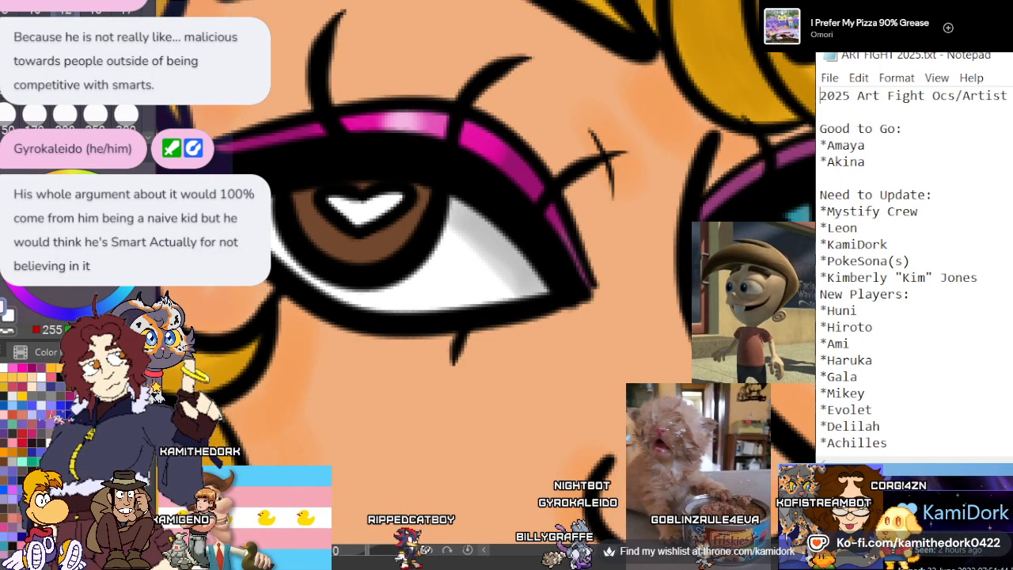
scroll(373, 68, down, 6)
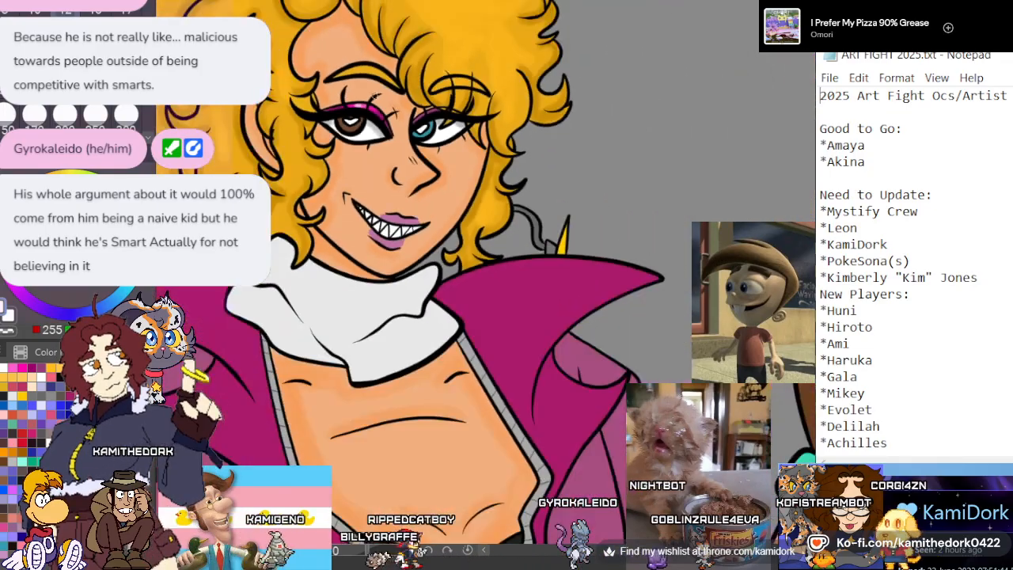
Add a soft white shine to the magenta eyeshadow above the teal eye
scroll(432, 109, up, 6)
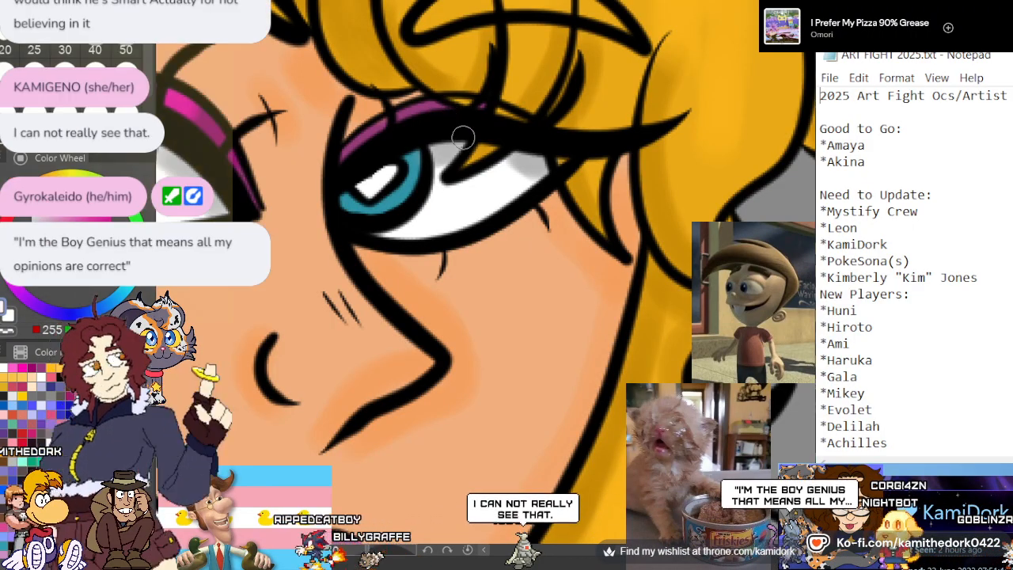
scroll(477, 128, down, 1)
scroll(476, 128, up, 2)
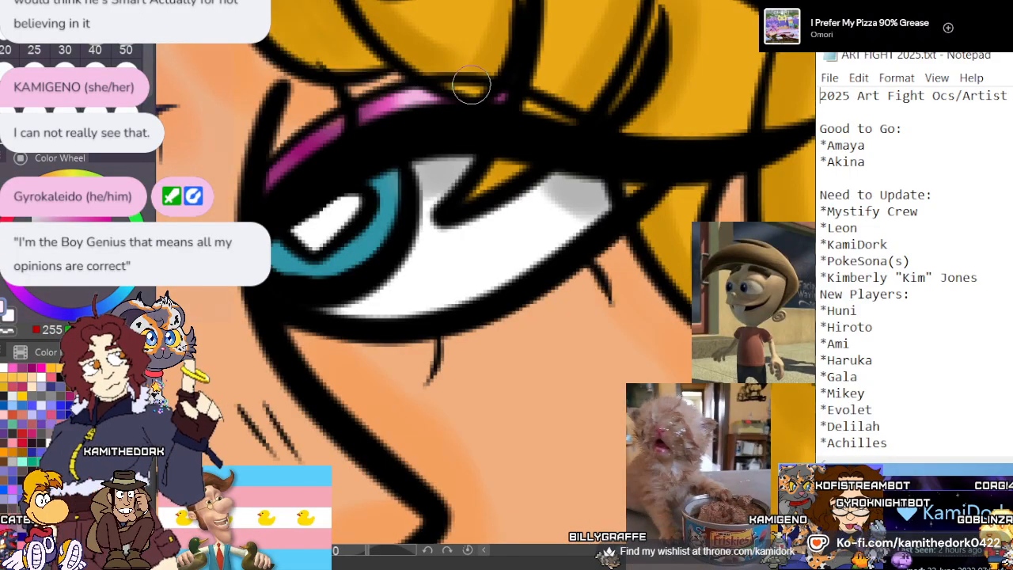
scroll(472, 86, down, 5)
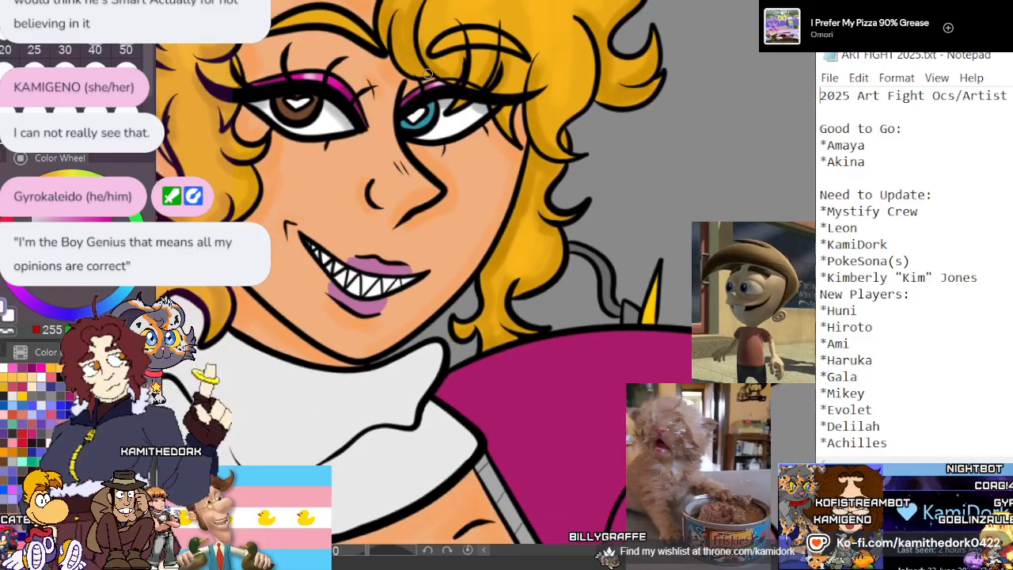
scroll(428, 73, down, 2)
scroll(413, 83, down, 2)
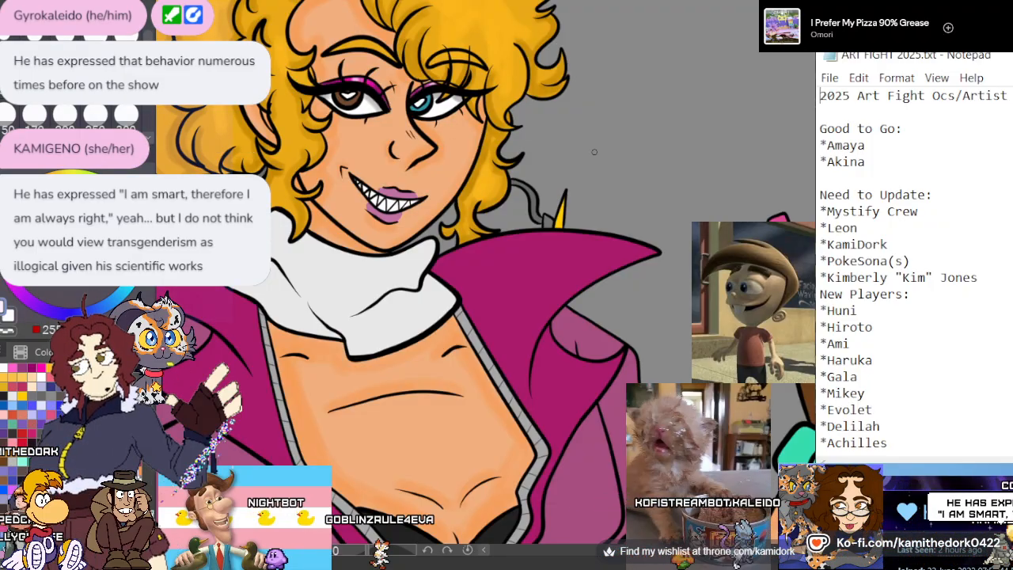
scroll(455, 168, down, 2)
scroll(428, 212, up, 6)
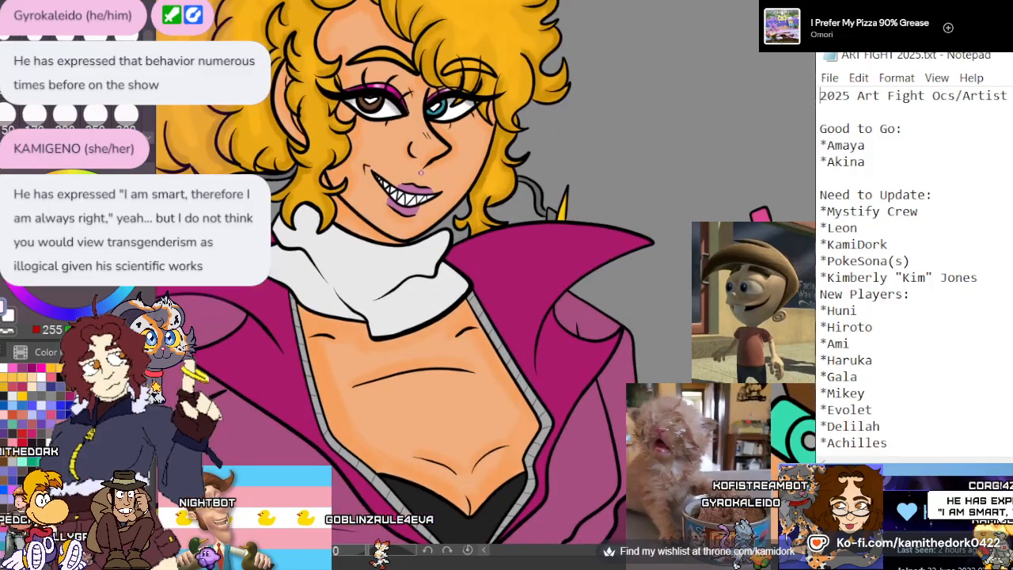
scroll(336, 192, up, 3)
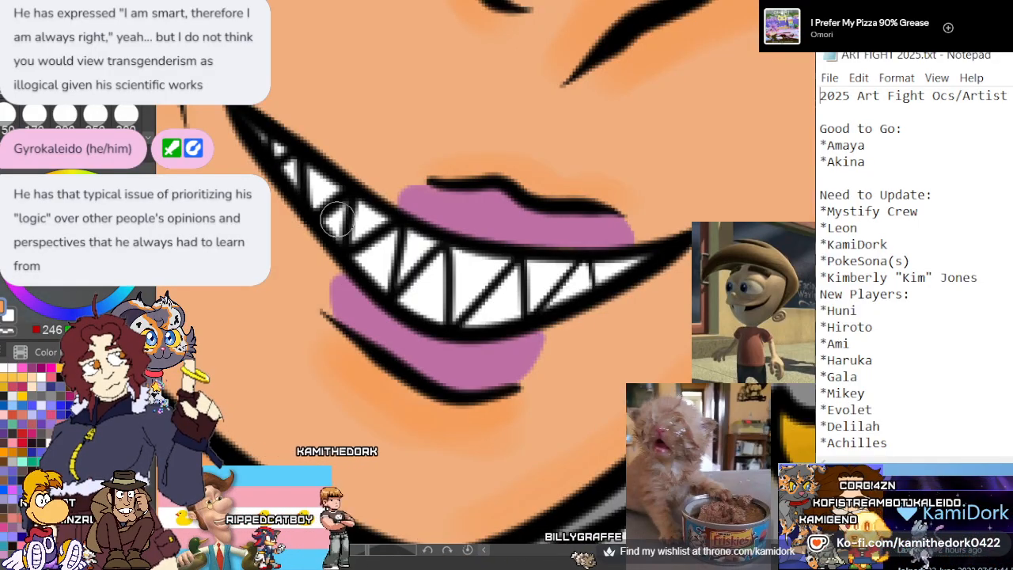
scroll(336, 212, down, 1)
scroll(336, 204, down, 1)
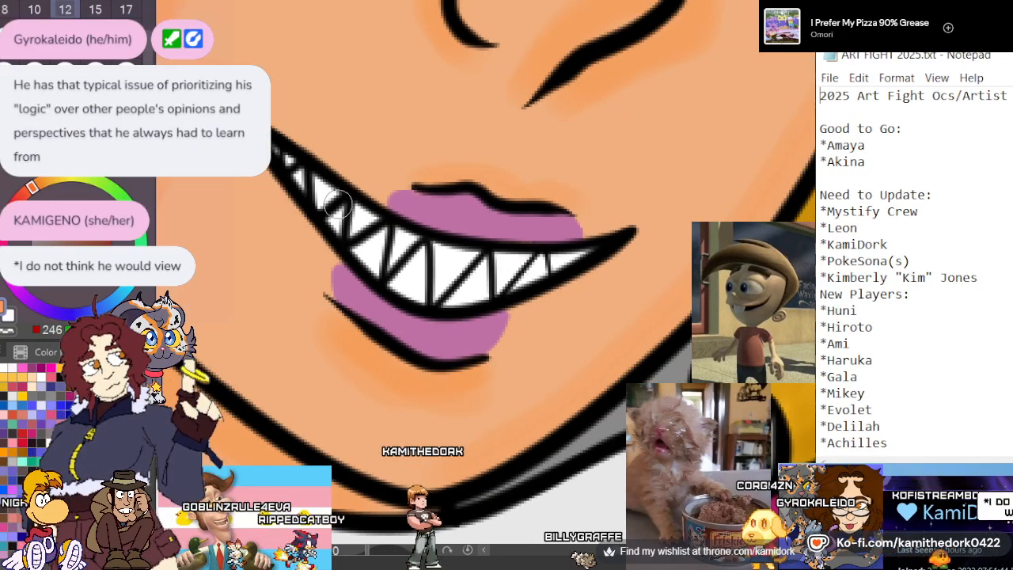
scroll(336, 204, down, 6)
scroll(394, 141, down, 2)
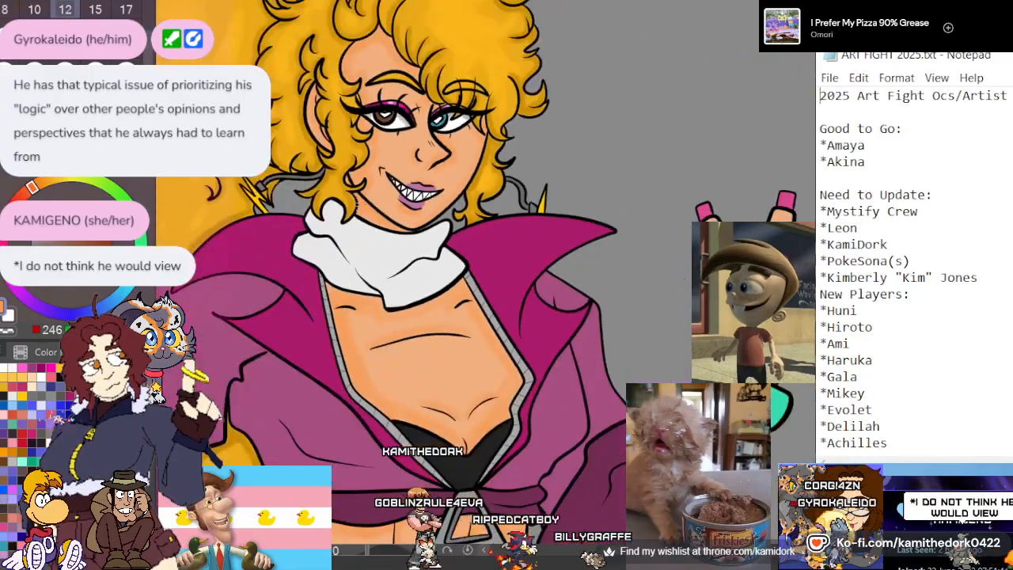
scroll(349, 168, up, 8)
scroll(349, 168, down, 2)
scroll(316, 158, up, 3)
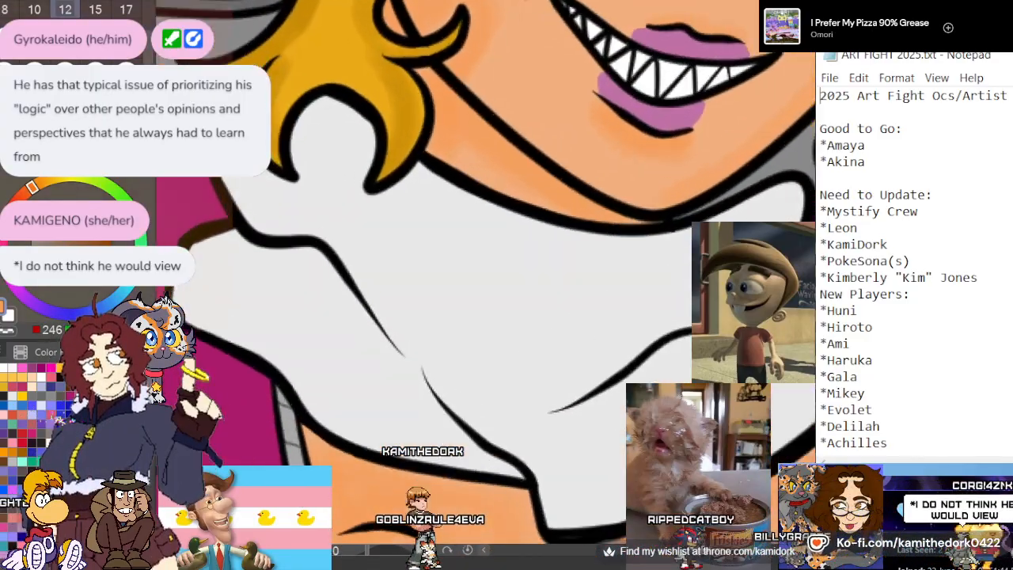
alt+click(353, 255)
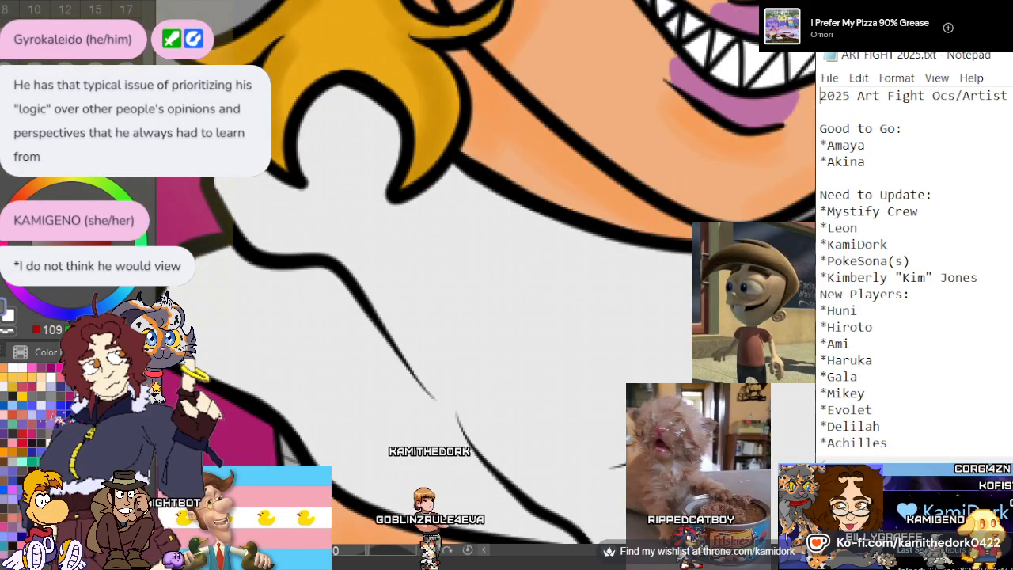
drag(388, 144, 378, 194)
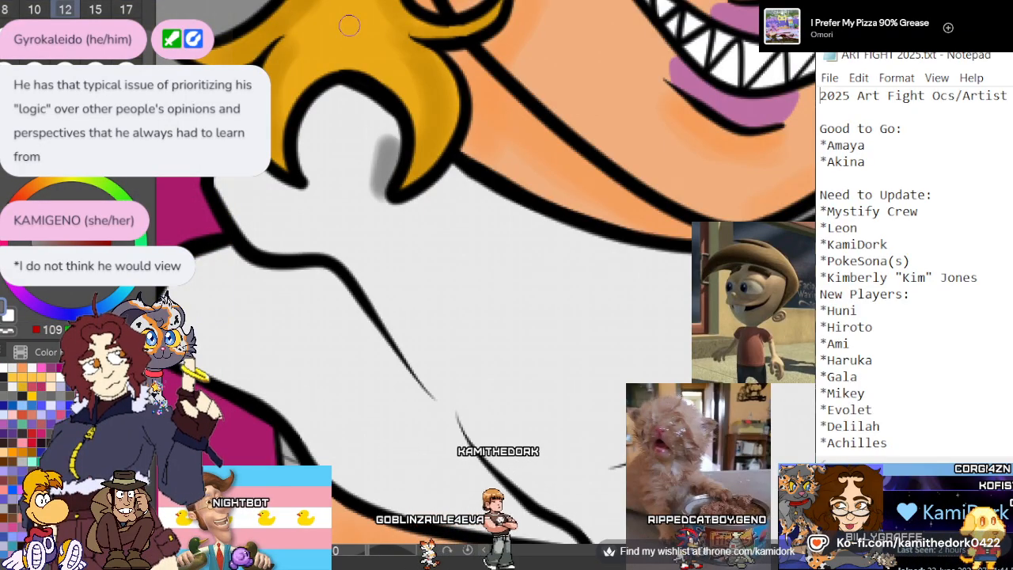
key(ctrl+z)
click(31, 242)
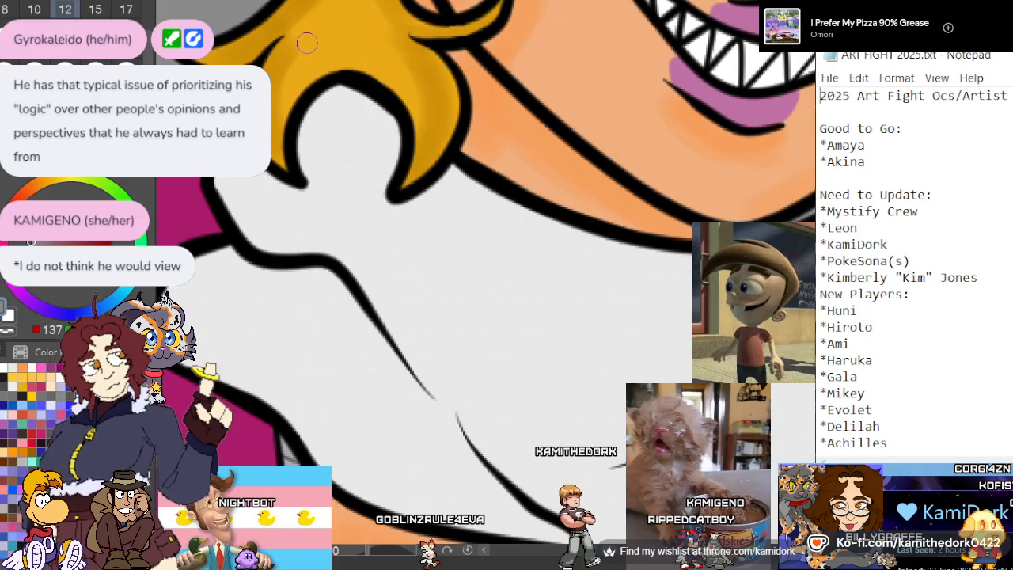
mouse_move(381, 212)
mouse_down()
mouse_move(383, 127)
mouse_move(369, 110)
mouse_move(313, 136)
mouse_move(311, 189)
mouse_up()
key(ctrl+z)
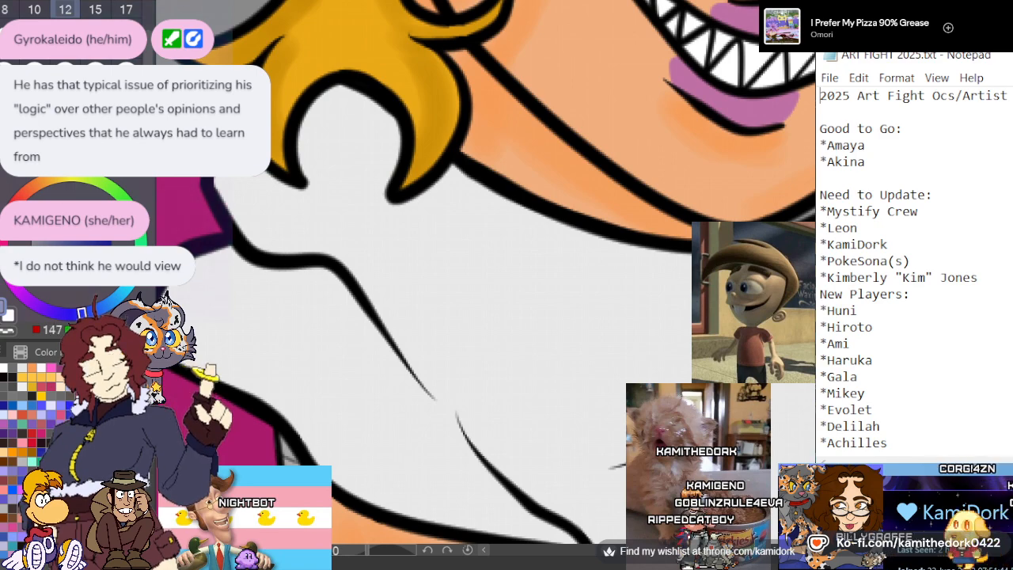
Paint pale lavender-blue shading on the white scarf's bunched end around the tips of the hair curl
mouse_move(388, 197)
mouse_down()
mouse_move(372, 110)
mouse_move(322, 93)
mouse_move(314, 169)
mouse_up()
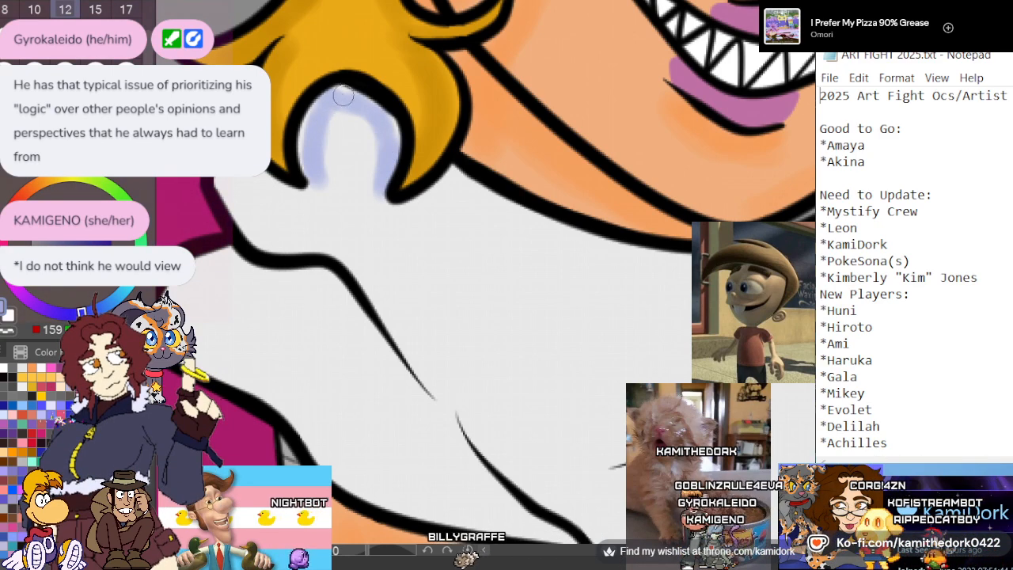
drag(343, 97, 313, 184)
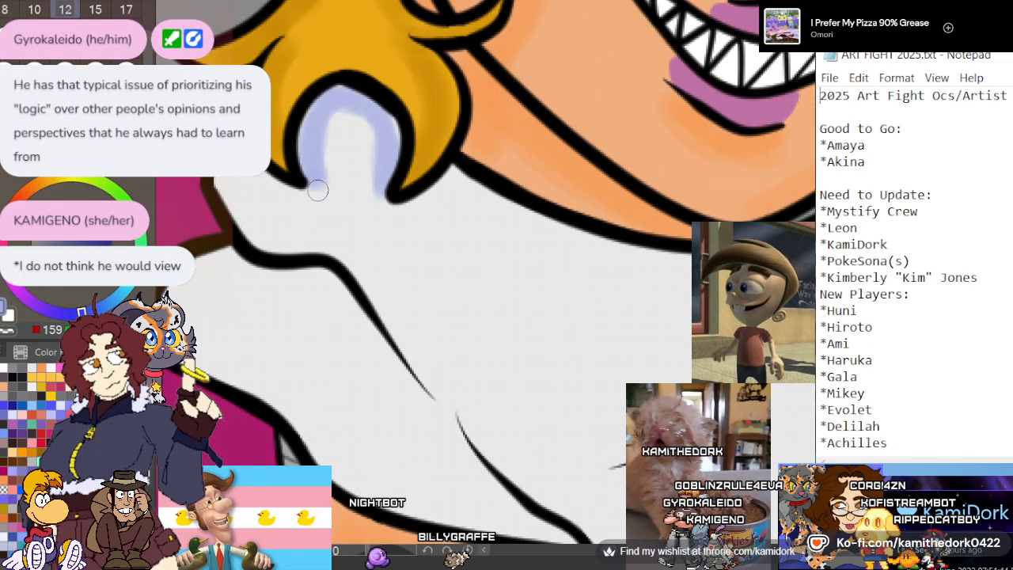
drag(250, 181, 267, 235)
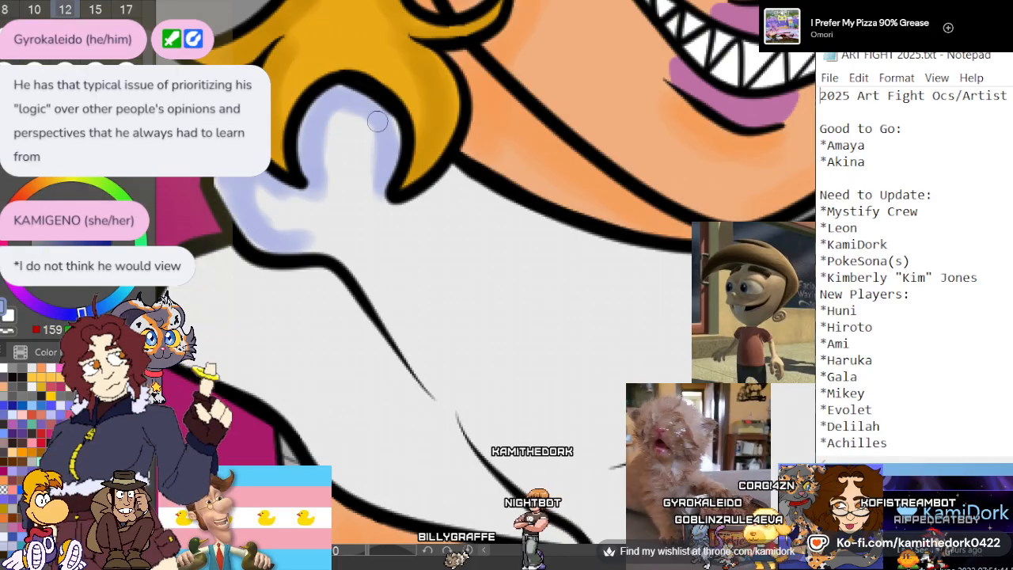
scroll(357, 130, down, 1)
scroll(357, 129, down, 5)
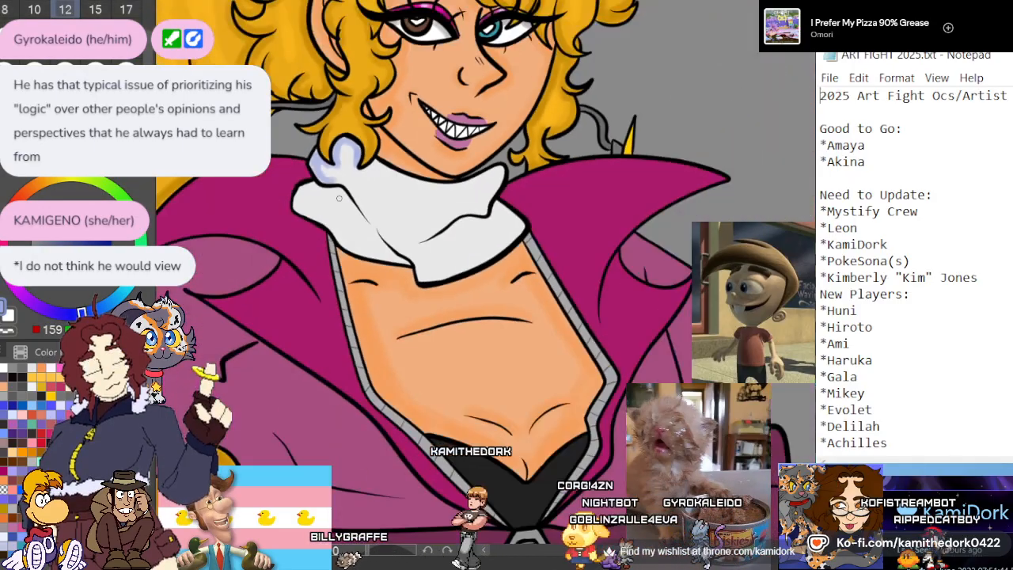
Set the brush size to 17 and shade the scarf's upper edge below the chin and along its curved fold in lavender
scroll(336, 148, up, 5)
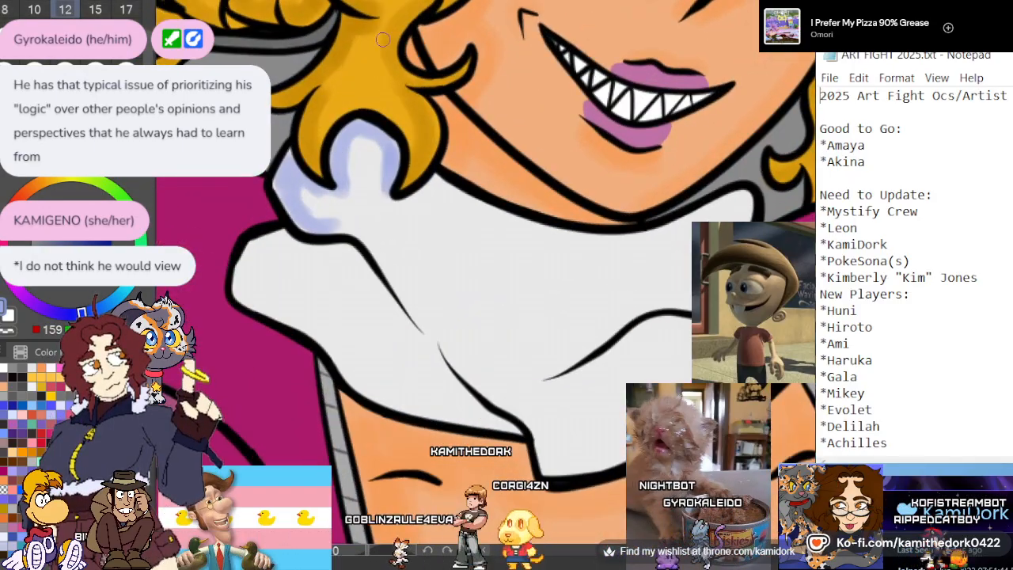
click(126, 9)
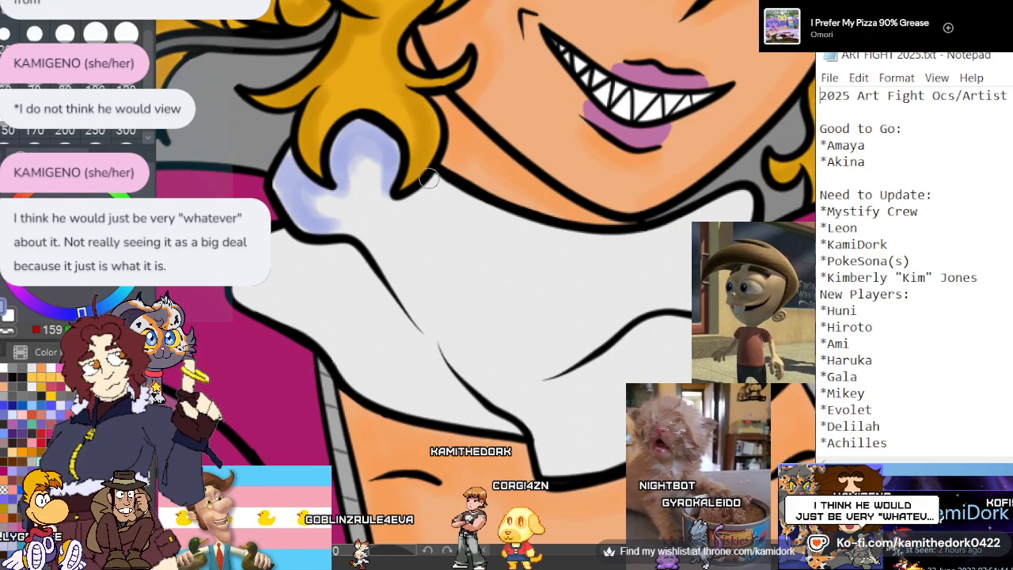
drag(435, 182, 488, 211)
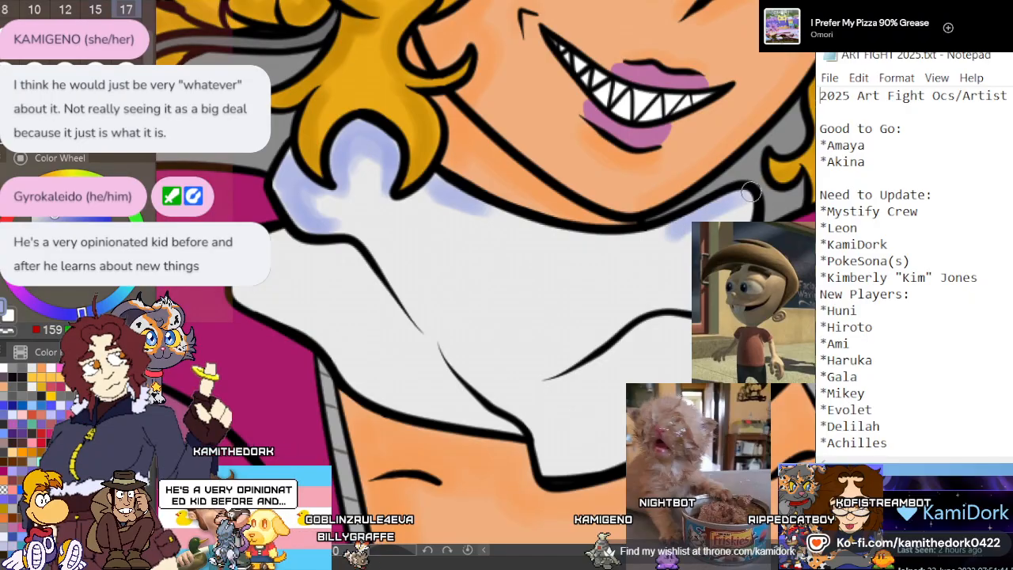
mouse_move(602, 239)
mouse_down()
mouse_move(560, 242)
mouse_move(515, 225)
mouse_up()
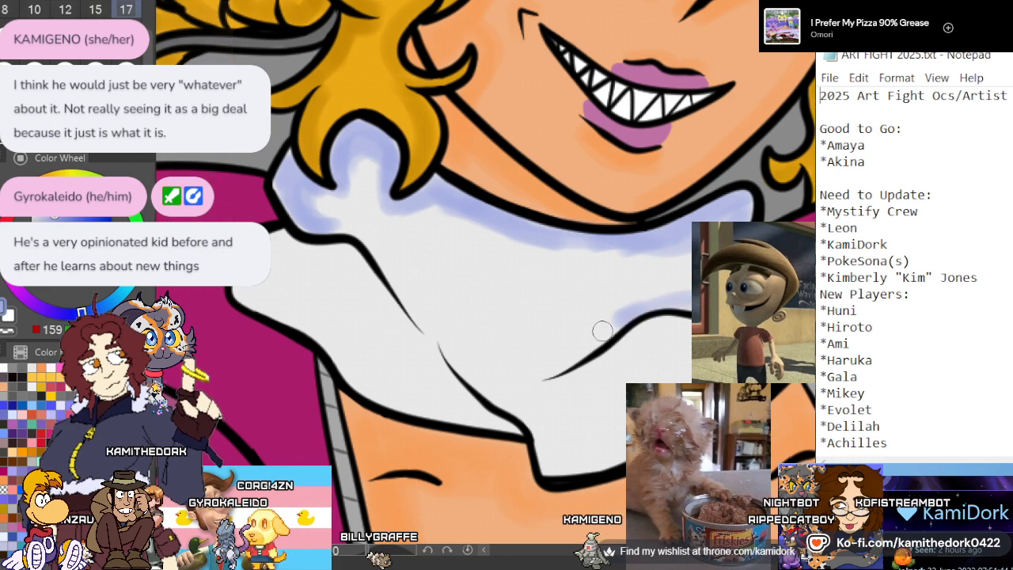
drag(547, 383, 661, 337)
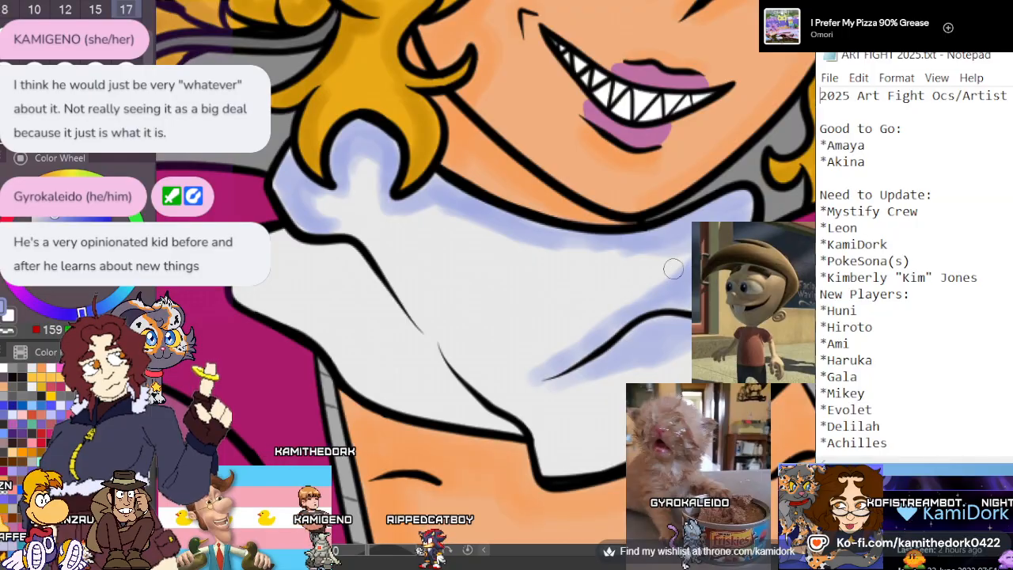
Shade the scarf's lower folds and outer edges in lavender and add soft crease strokes across the middle of the cloth
mouse_move(431, 350)
mouse_down()
mouse_move(484, 416)
mouse_move(518, 422)
mouse_up()
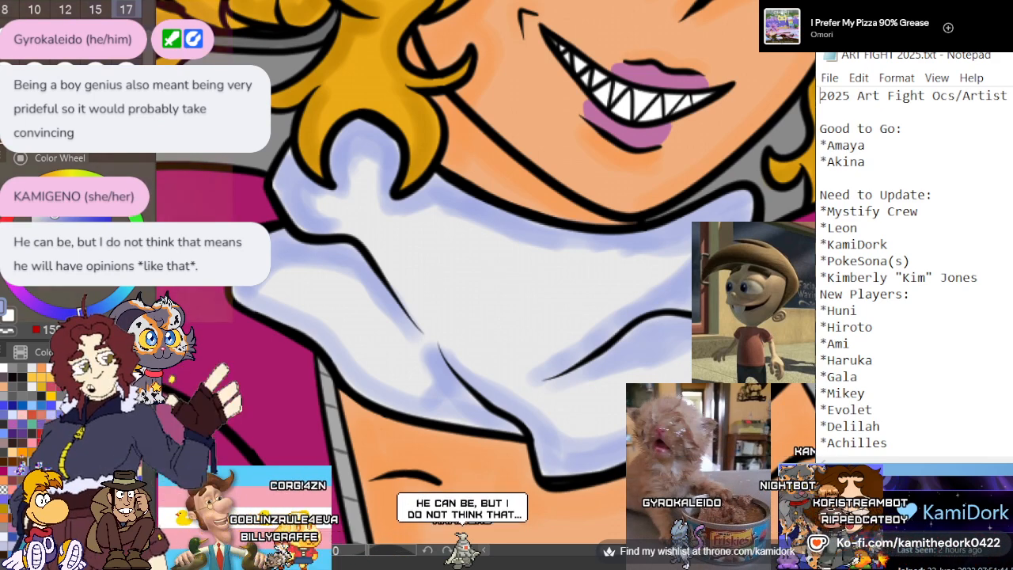
mouse_move(456, 258)
mouse_down()
mouse_move(495, 278)
mouse_move(576, 280)
mouse_move(492, 292)
mouse_move(412, 255)
mouse_move(516, 295)
mouse_move(582, 284)
mouse_up()
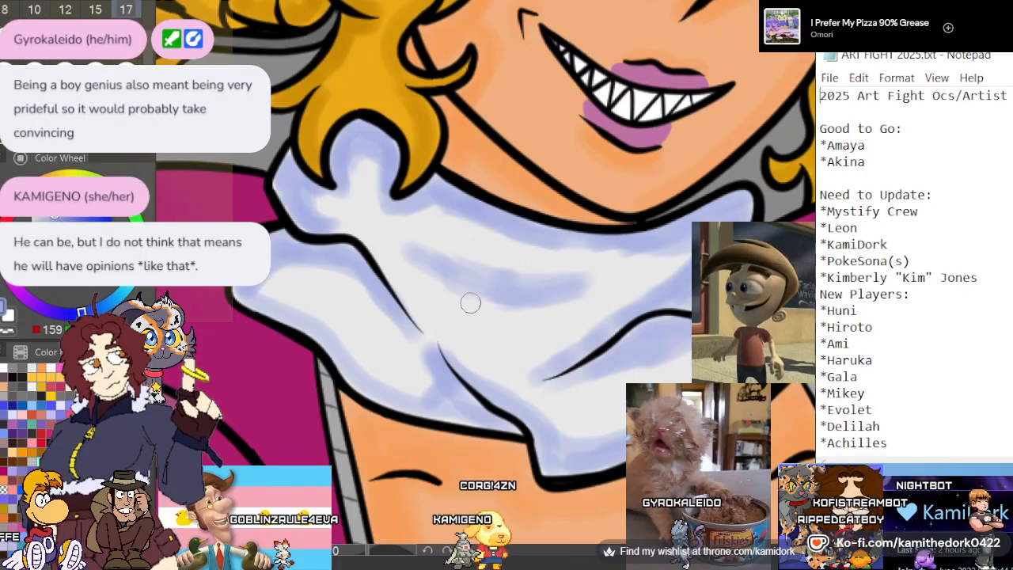
drag(470, 303, 439, 292)
drag(369, 330, 322, 294)
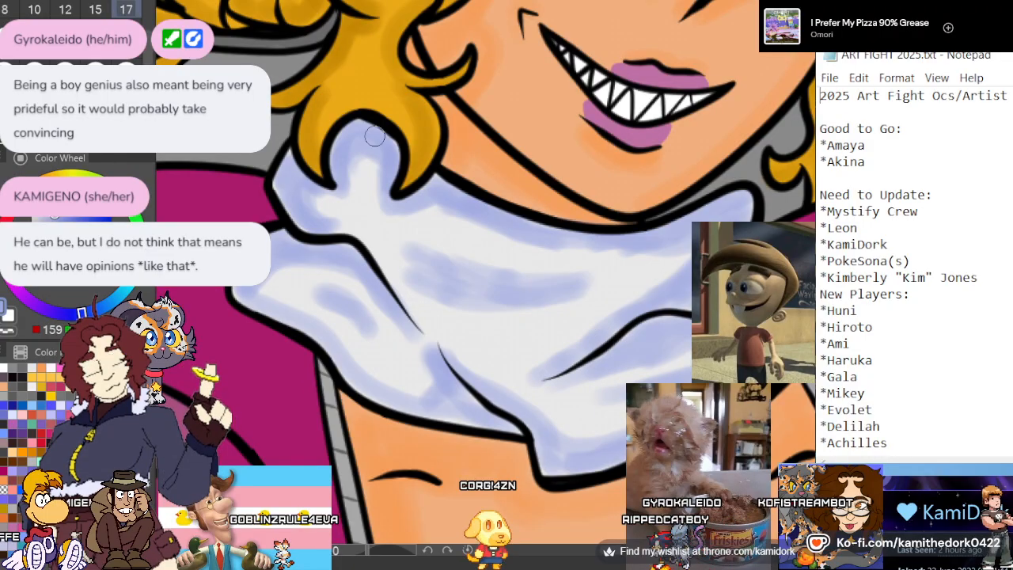
Shade the white headband between the hair curls with the pale lavender-blue
scroll(374, 136, down, 10)
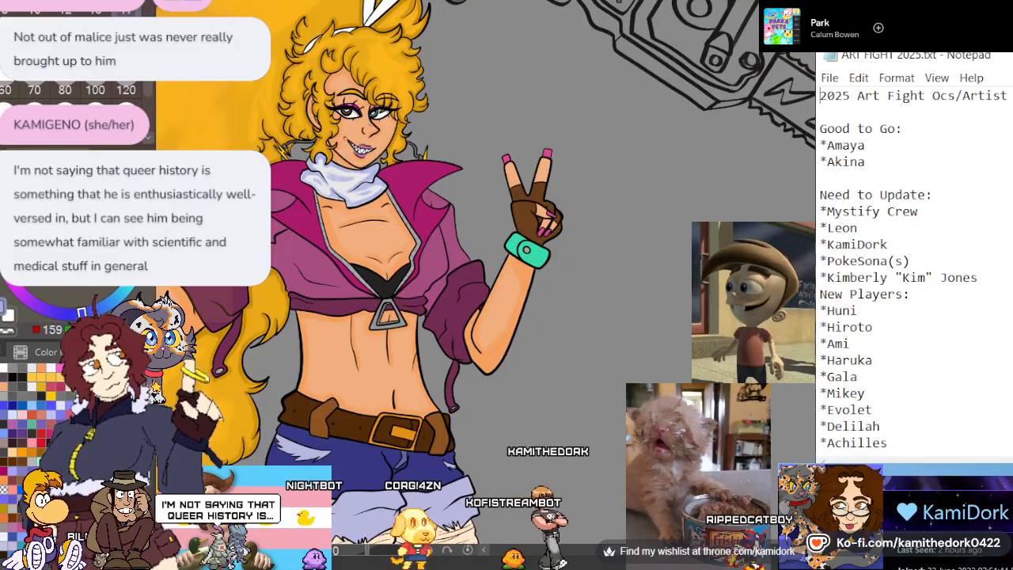
scroll(517, 158, down, 1)
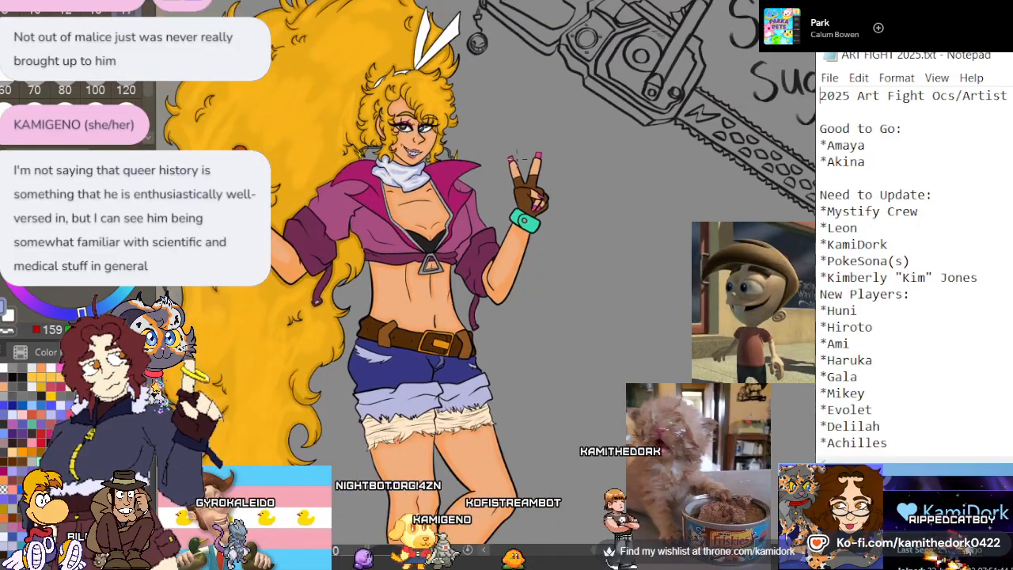
scroll(517, 157, up, 1)
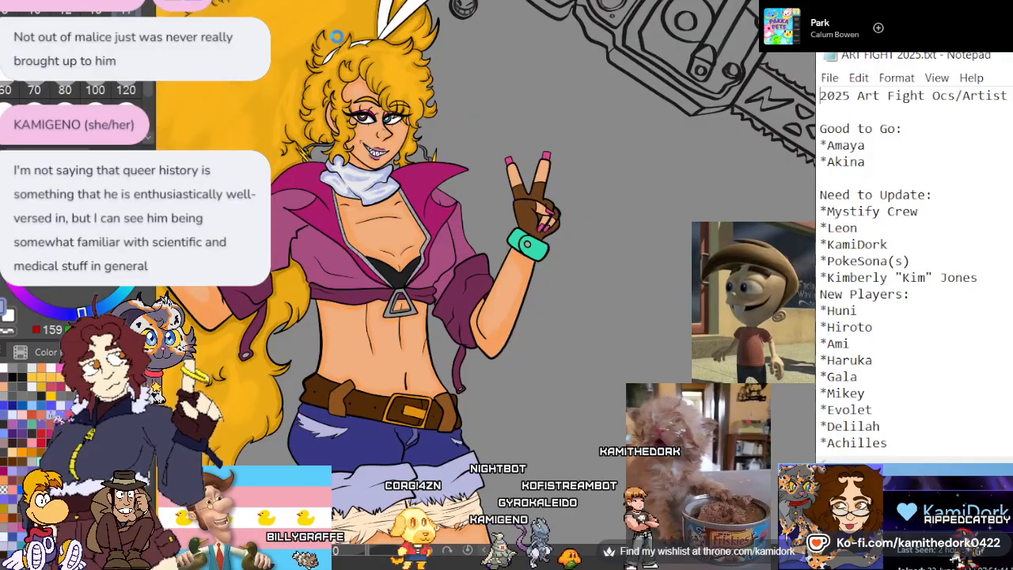
scroll(336, 35, up, 3)
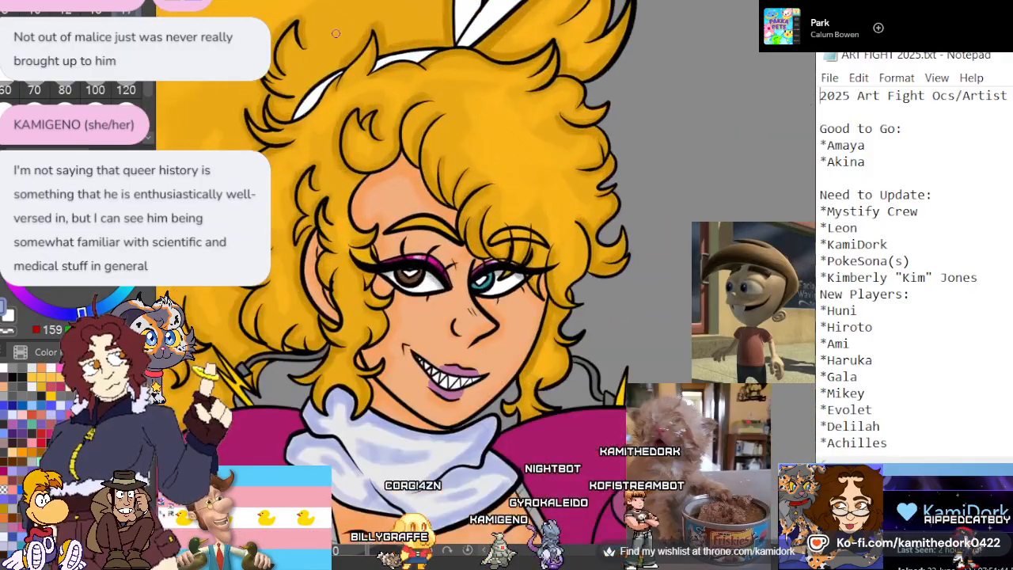
scroll(335, 33, up, 3)
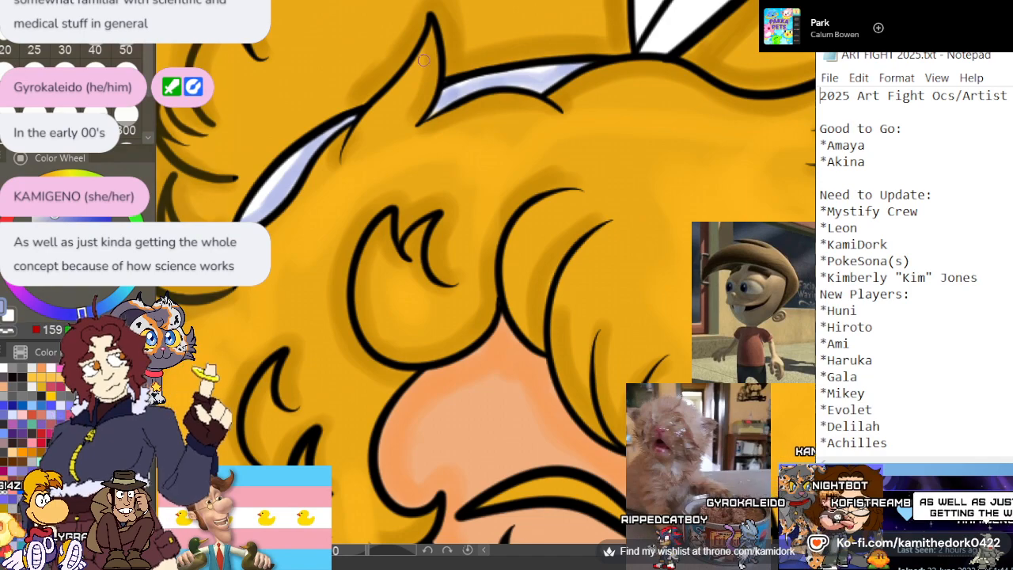
Paint lavender shading along the edges of both pointed white ribbon ends above the headband
scroll(400, 100, down, 5)
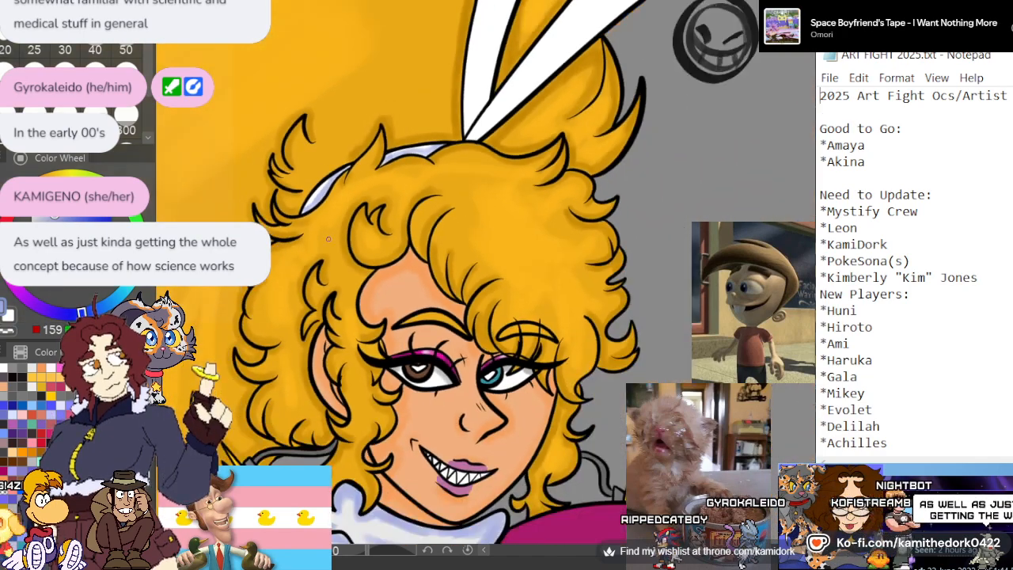
scroll(587, 102, up, 6)
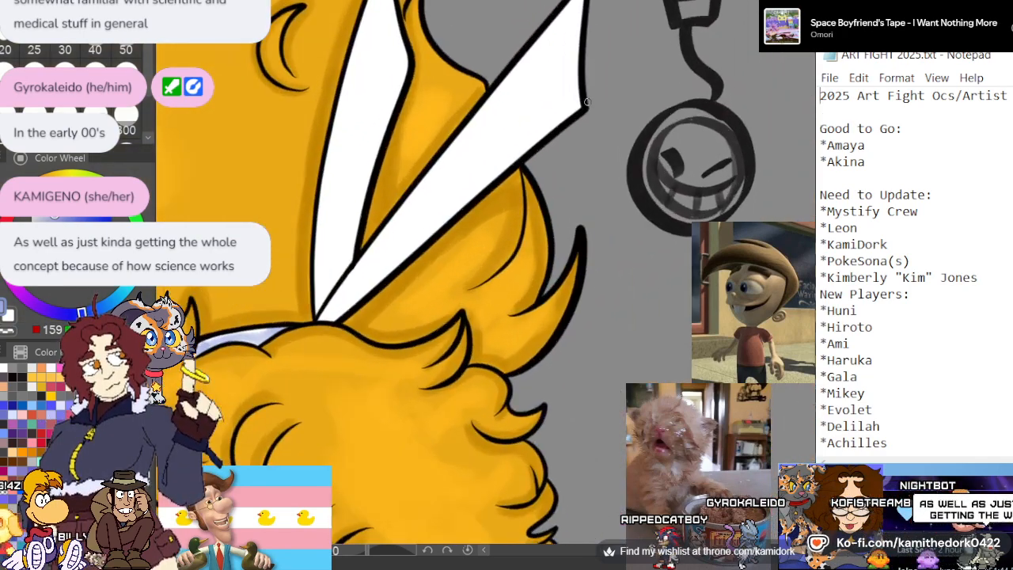
scroll(439, 269, down, 4)
scroll(575, 54, up, 3)
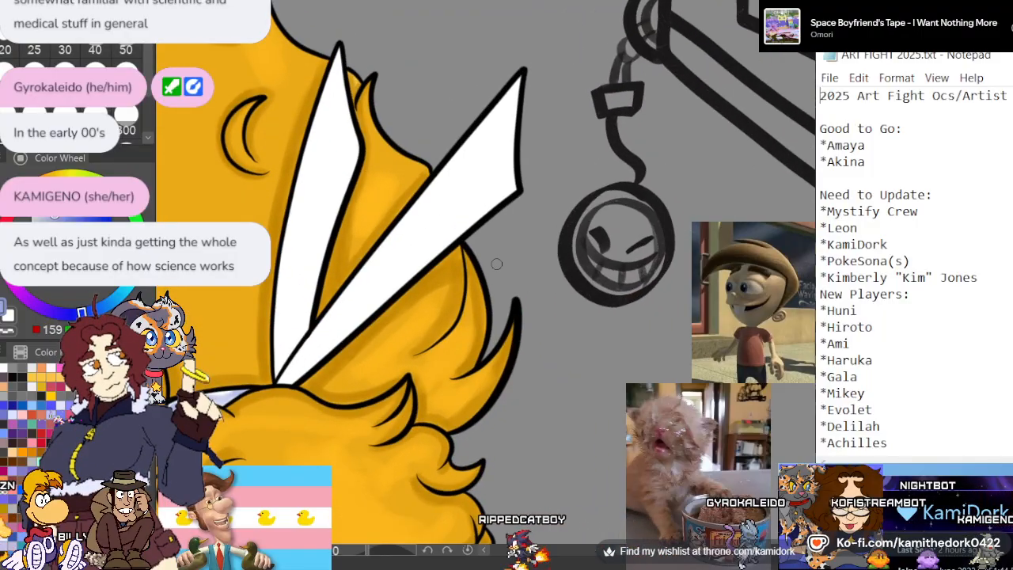
mouse_move(508, 189)
mouse_down()
mouse_move(484, 205)
mouse_move(512, 186)
mouse_move(295, 361)
mouse_up()
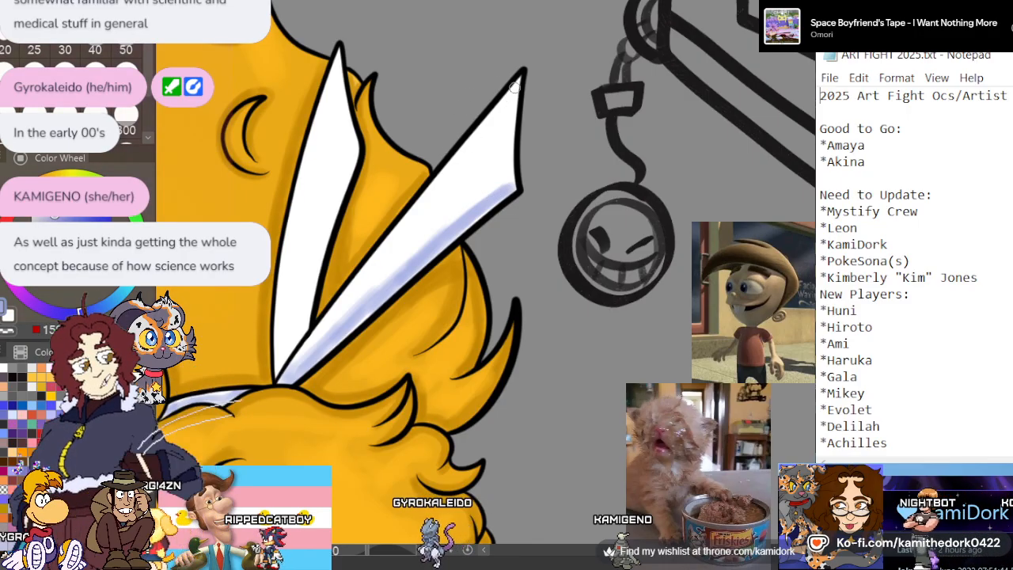
mouse_move(507, 177)
mouse_down()
mouse_move(512, 97)
mouse_move(433, 182)
mouse_move(328, 323)
mouse_move(380, 260)
mouse_up()
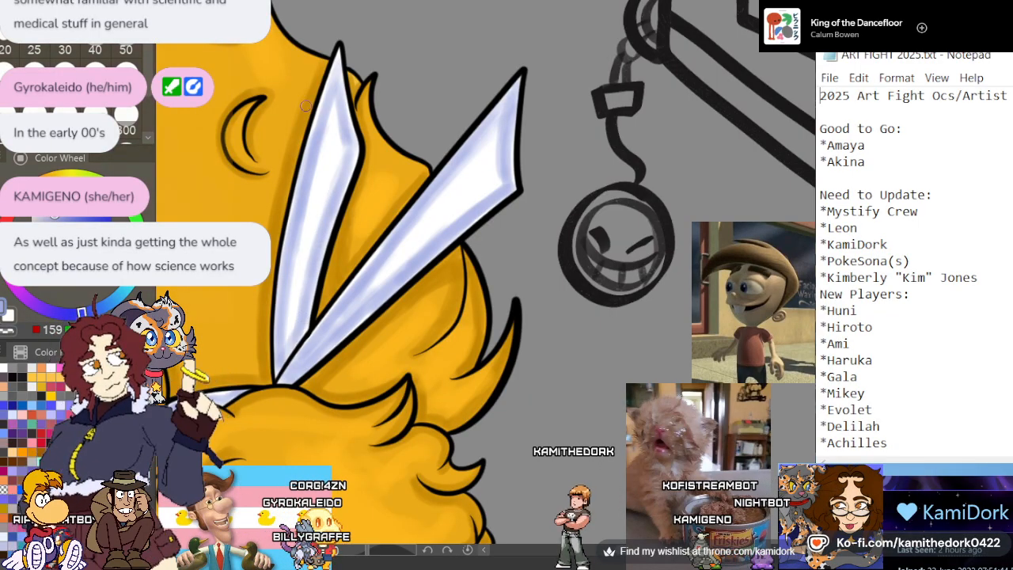
Recolour the brown iris in deep orange and add a brighter orange glow below the heart-shaped highlight
scroll(304, 105, down, 5)
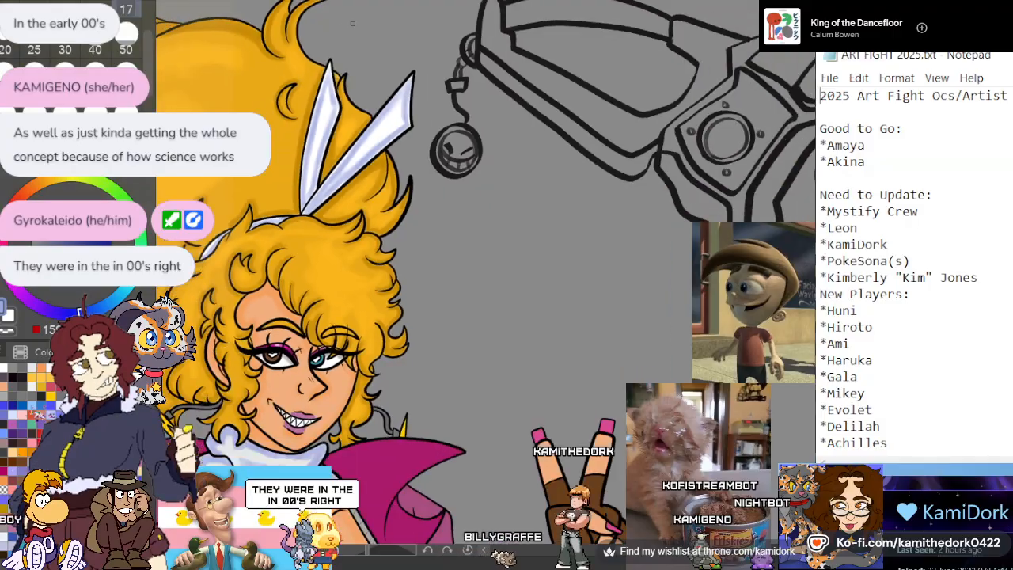
scroll(371, 9, down, 3)
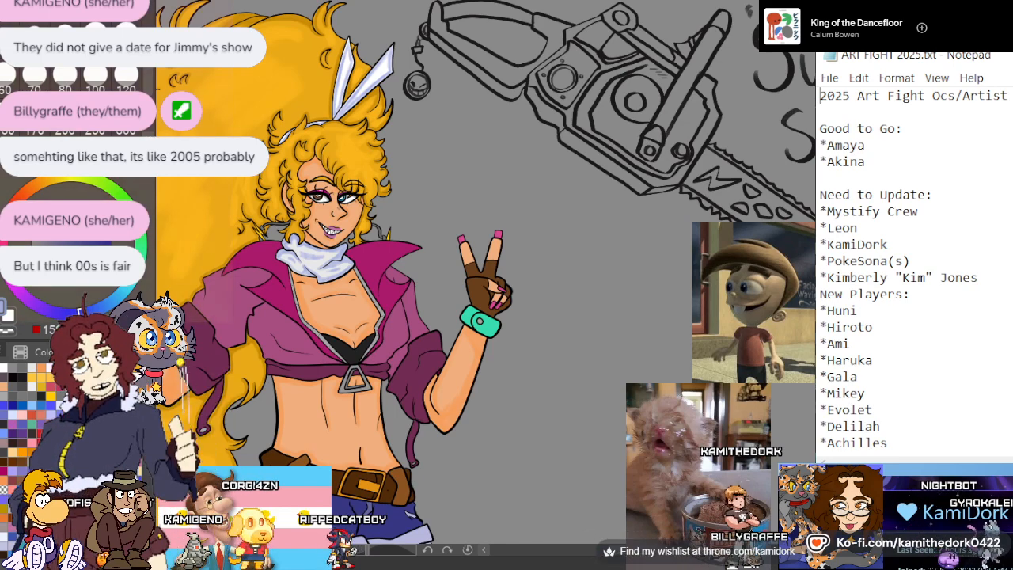
scroll(420, 186, down, 2)
scroll(356, 206, up, 4)
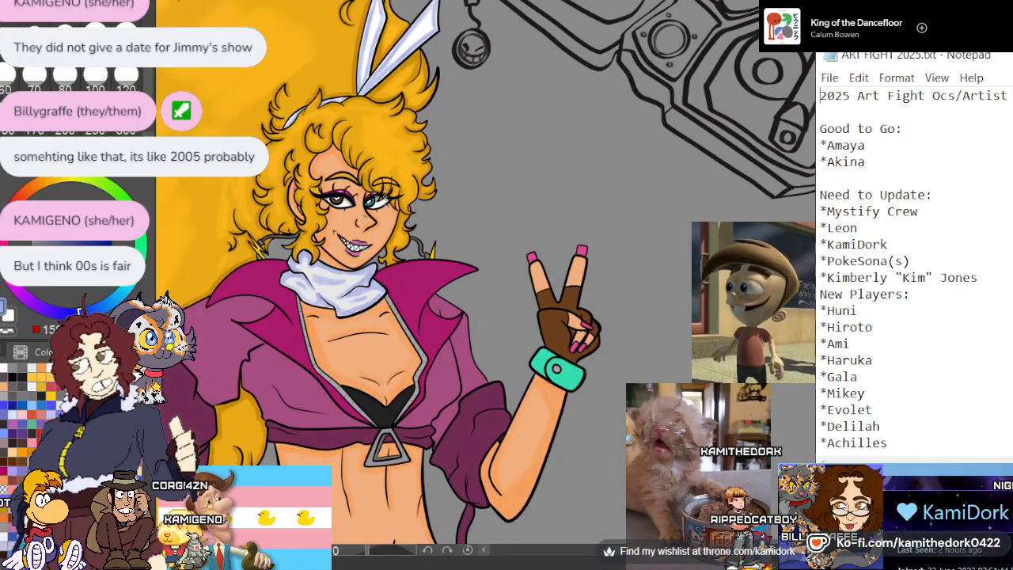
scroll(412, 205, down, 2)
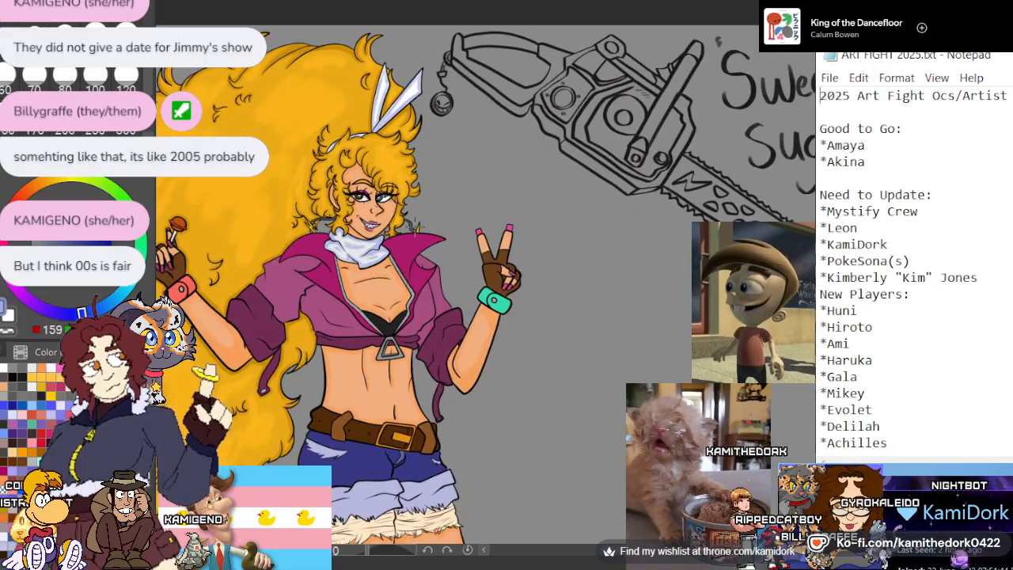
scroll(412, 205, up, 3)
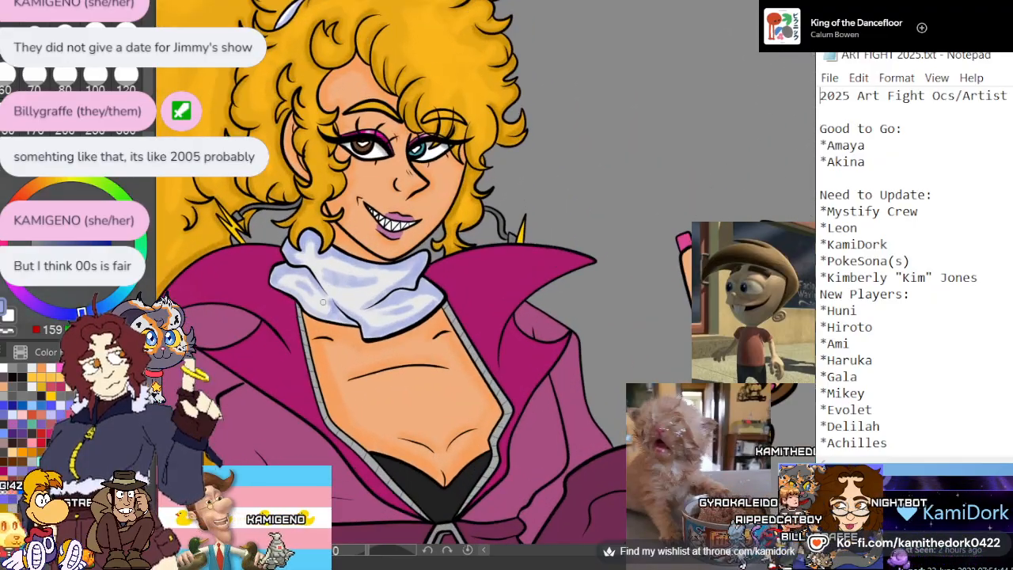
scroll(358, 163, up, 5)
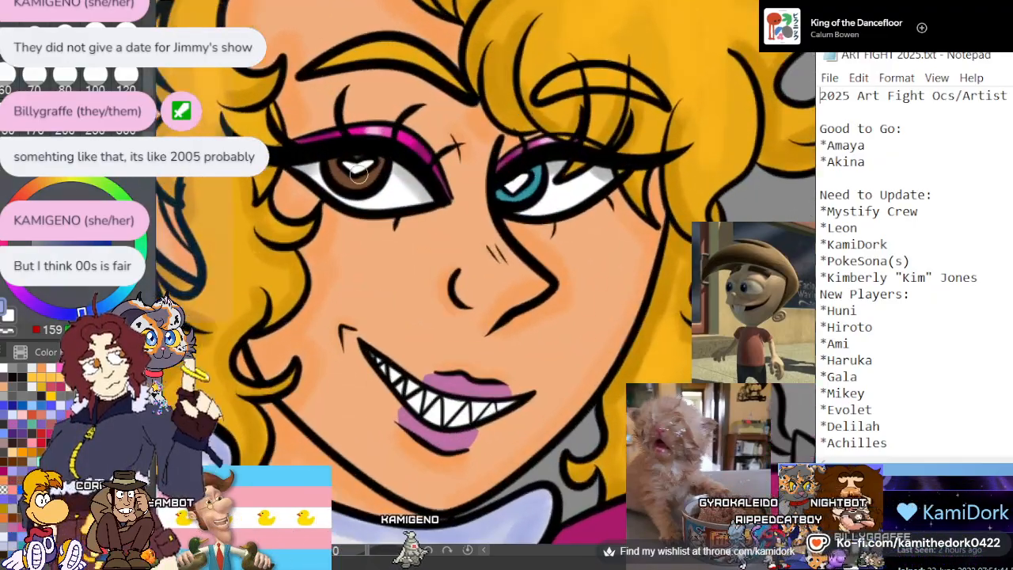
scroll(359, 164, up, 4)
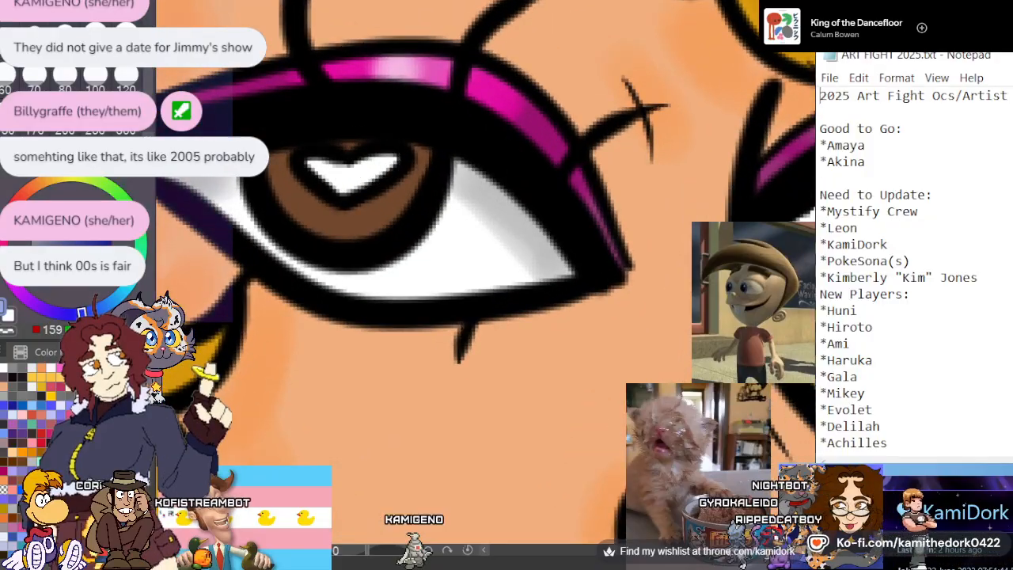
alt+click(333, 219)
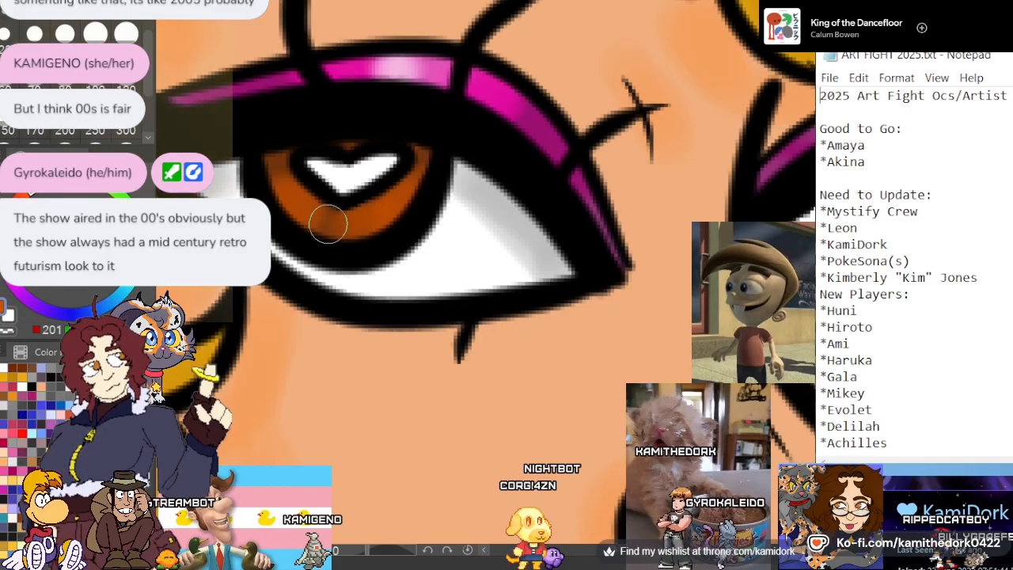
mouse_move(388, 210)
mouse_down()
mouse_move(285, 209)
mouse_move(309, 175)
mouse_move(346, 228)
mouse_move(375, 216)
mouse_up()
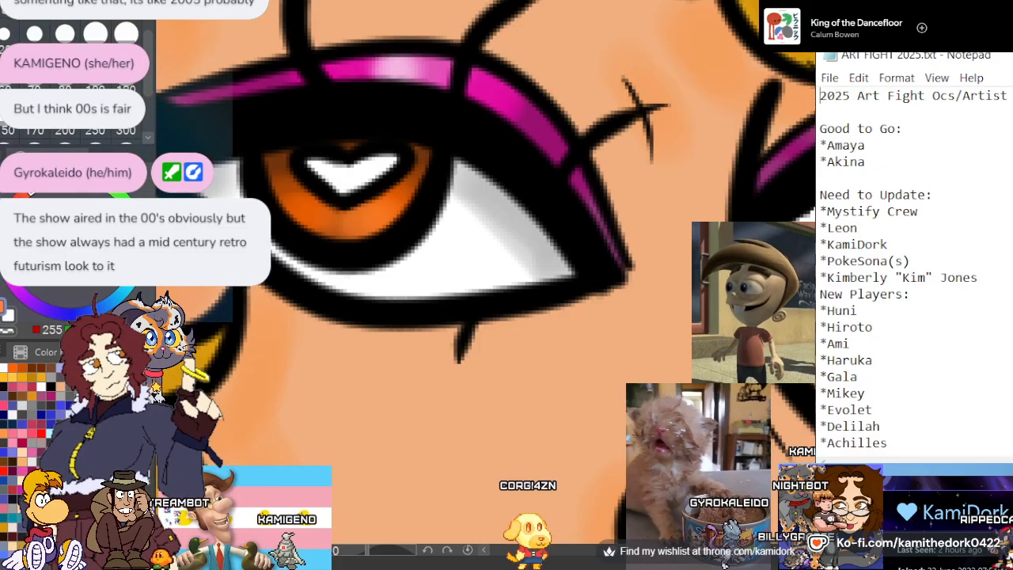
Sample the other iris's teal, set the brush size to 12, and paint that iris in richer teal with bright cyan highlights
scroll(295, 106, down, 2)
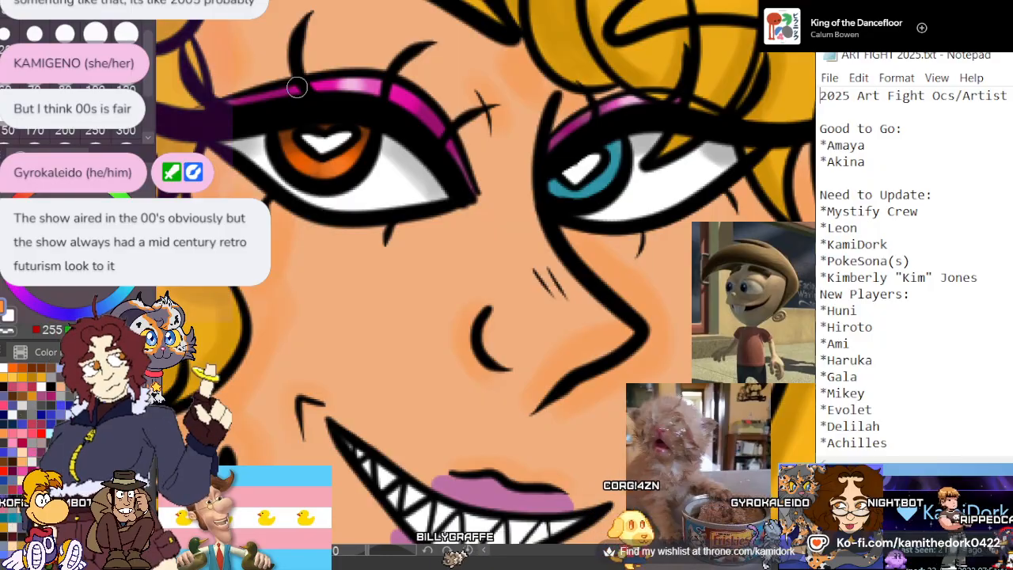
scroll(296, 87, down, 1)
scroll(296, 87, down, 3)
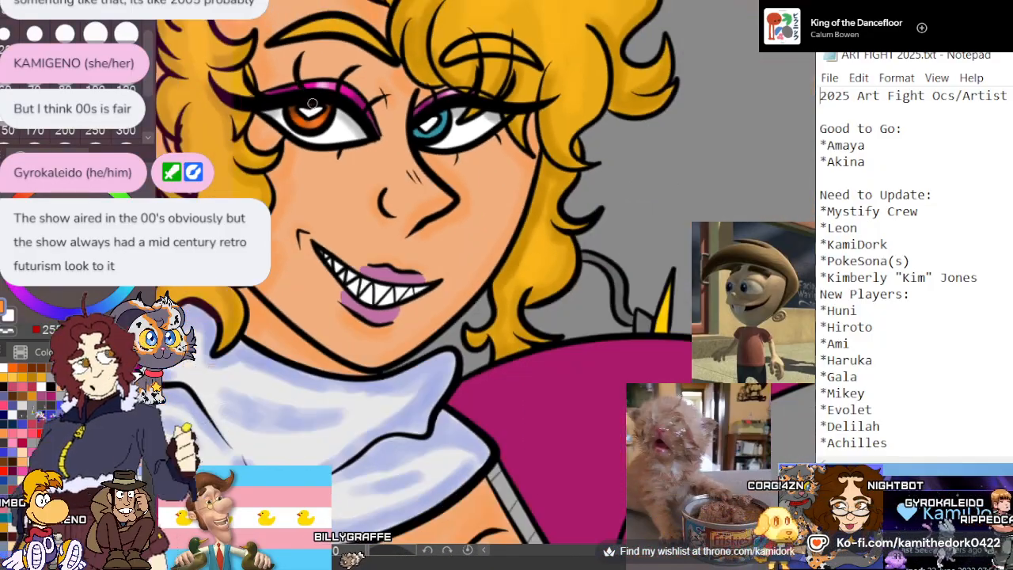
scroll(418, 131, up, 5)
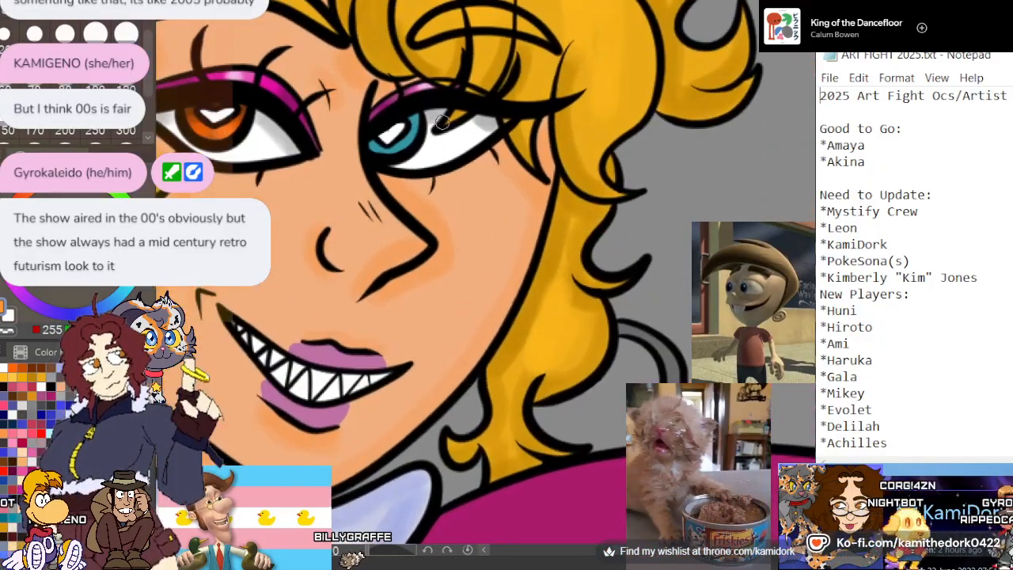
scroll(418, 130, up, 2)
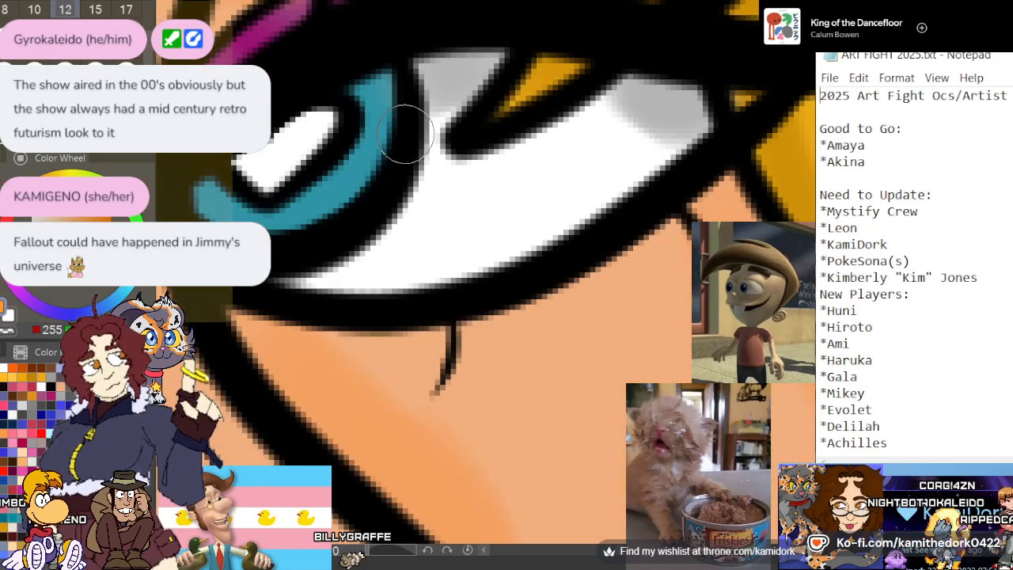
scroll(404, 130, down, 3)
scroll(407, 189, up, 4)
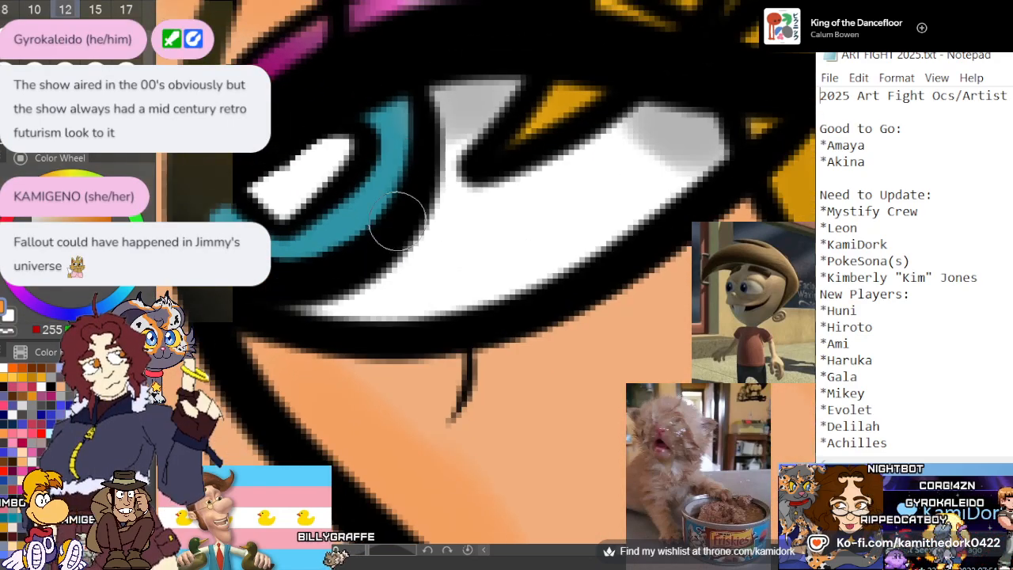
scroll(400, 113, down, 2)
scroll(306, 131, up, 3)
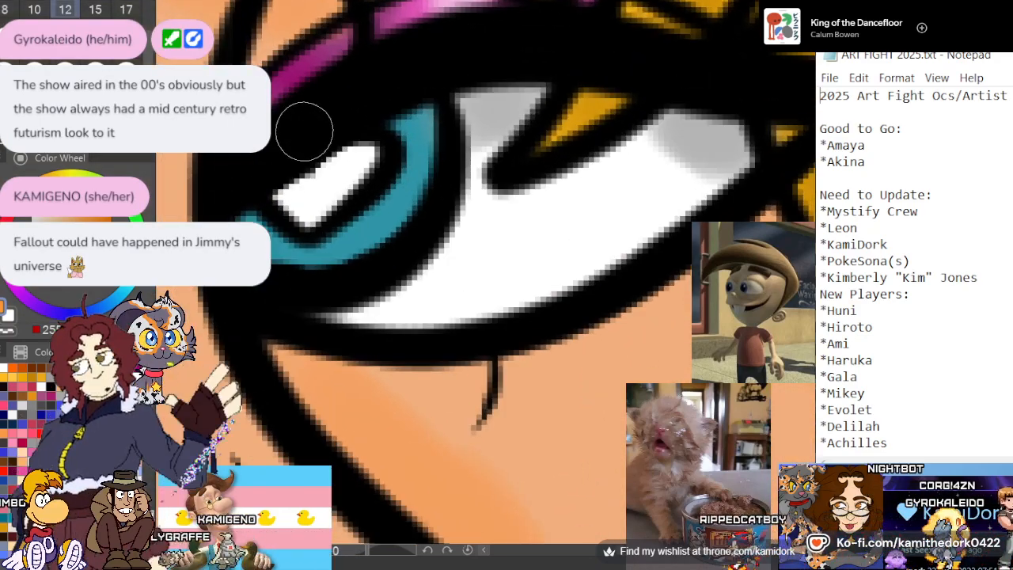
alt+click(418, 184)
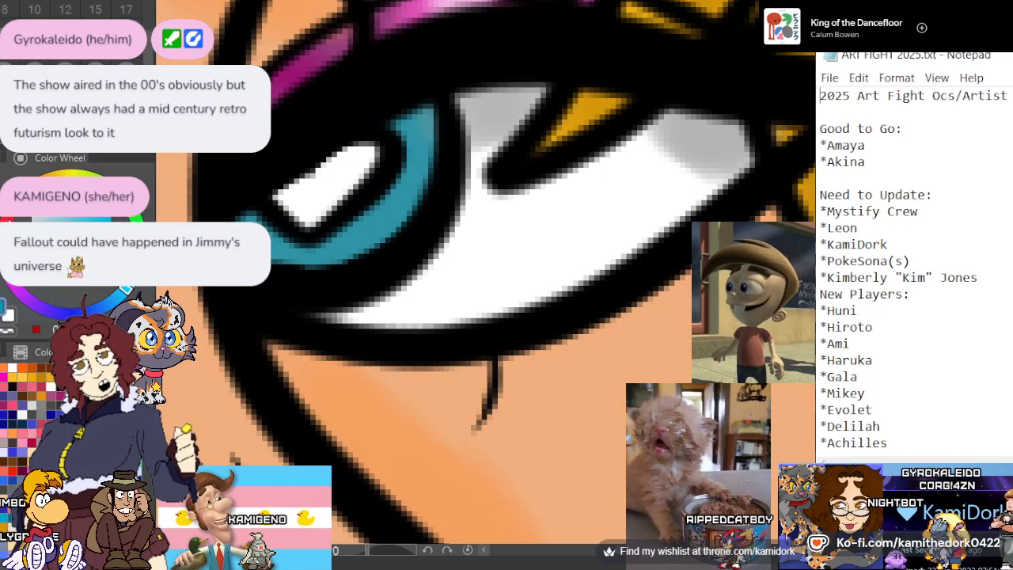
click(65, 10)
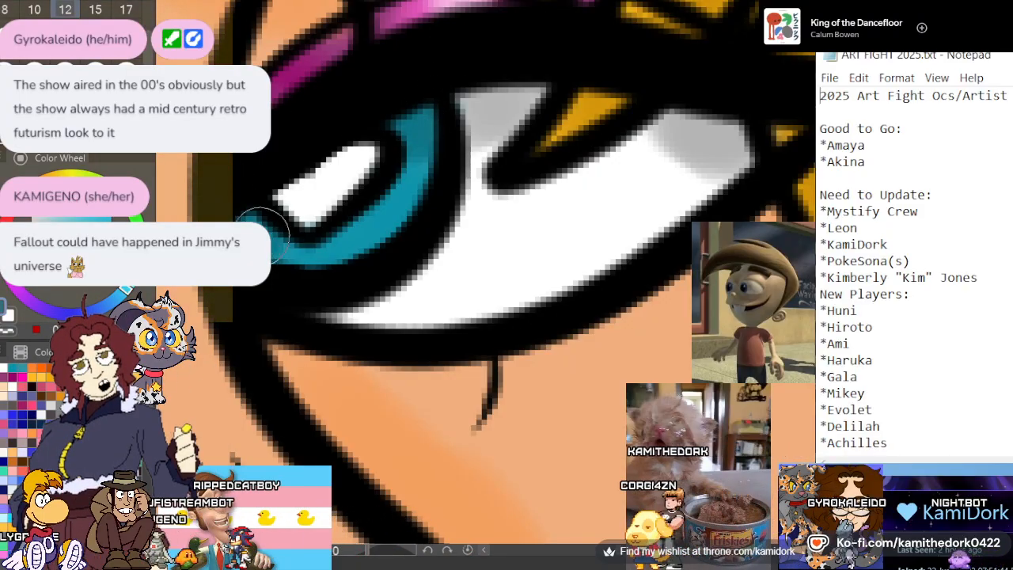
click(112, 217)
drag(409, 185, 396, 213)
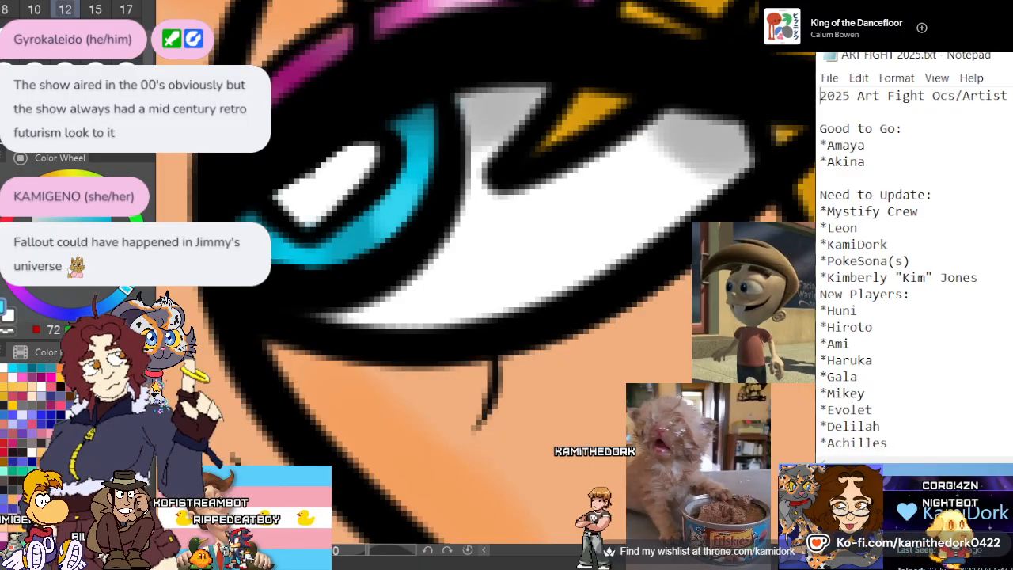
Shade the grey cable and connector beside the hair in purple, adding lighter lavender highlights along them
scroll(381, 131, down, 1)
scroll(381, 131, down, 6)
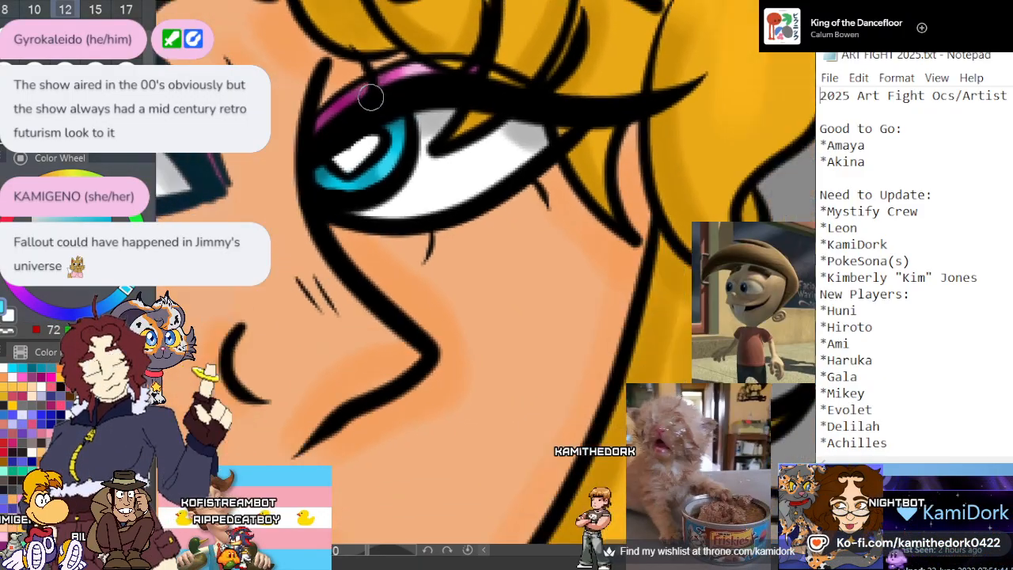
scroll(369, 117, down, 2)
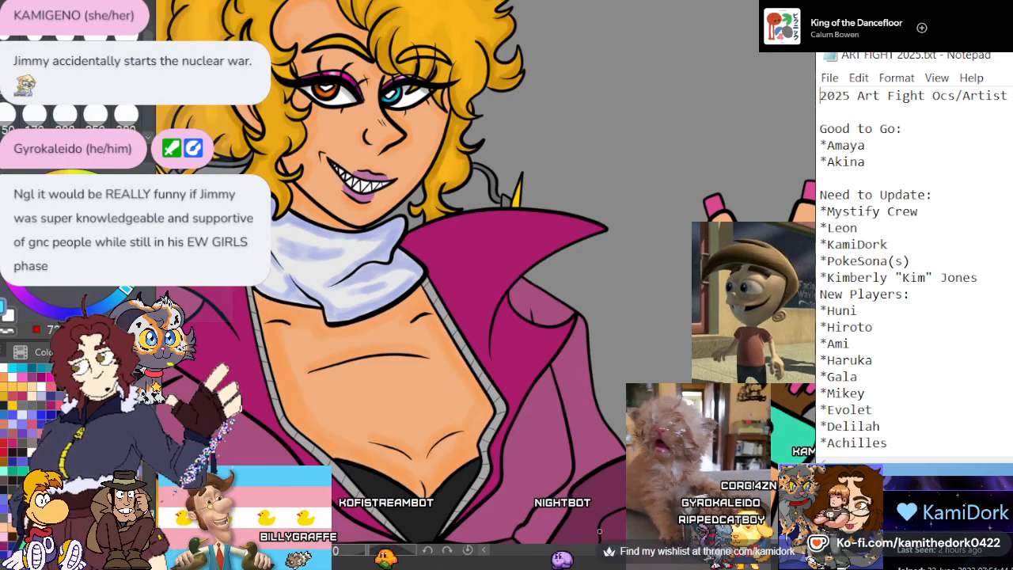
scroll(519, 260, down, 3)
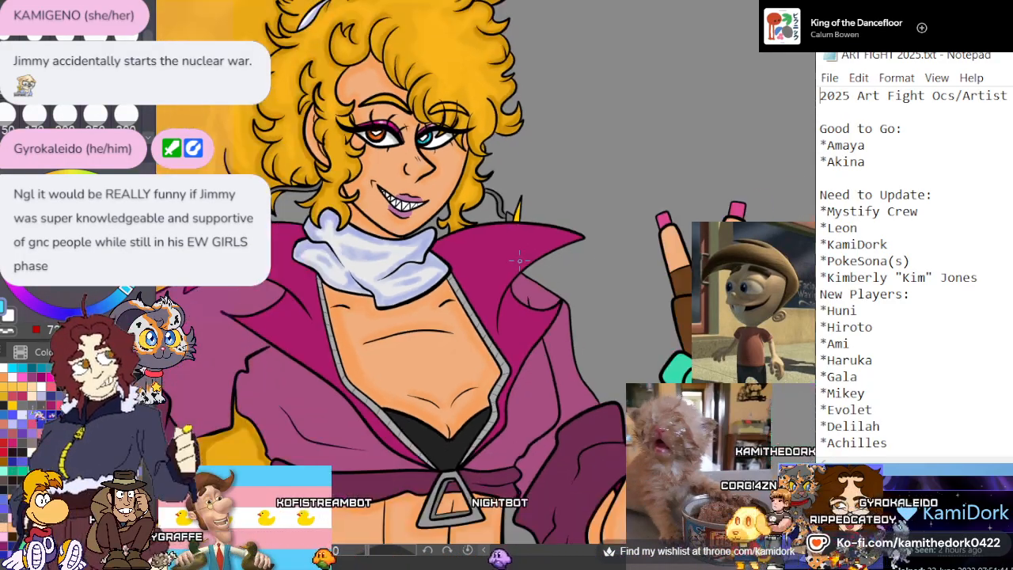
scroll(348, 194, down, 1)
scroll(344, 193, up, 3)
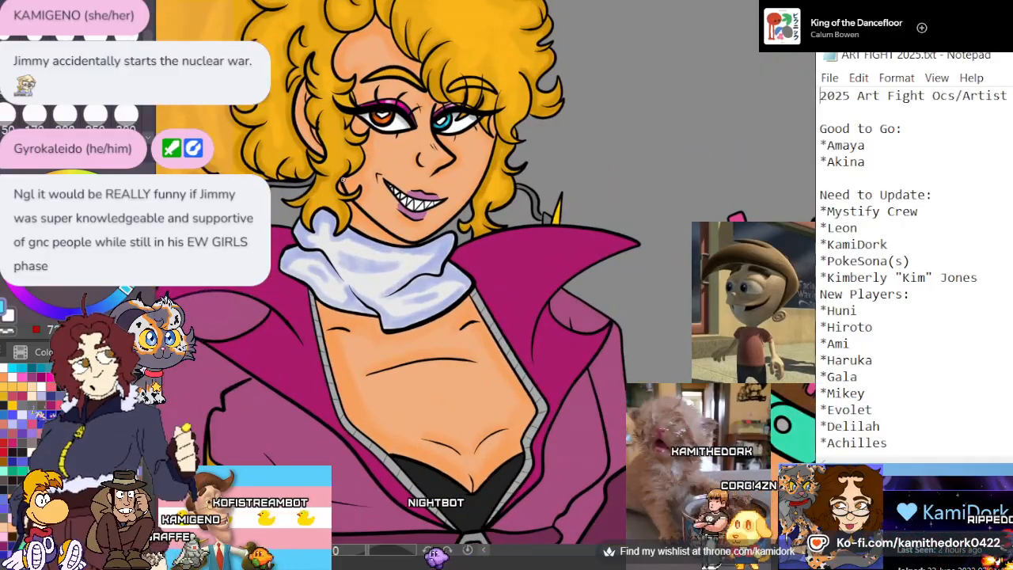
scroll(342, 179, up, 4)
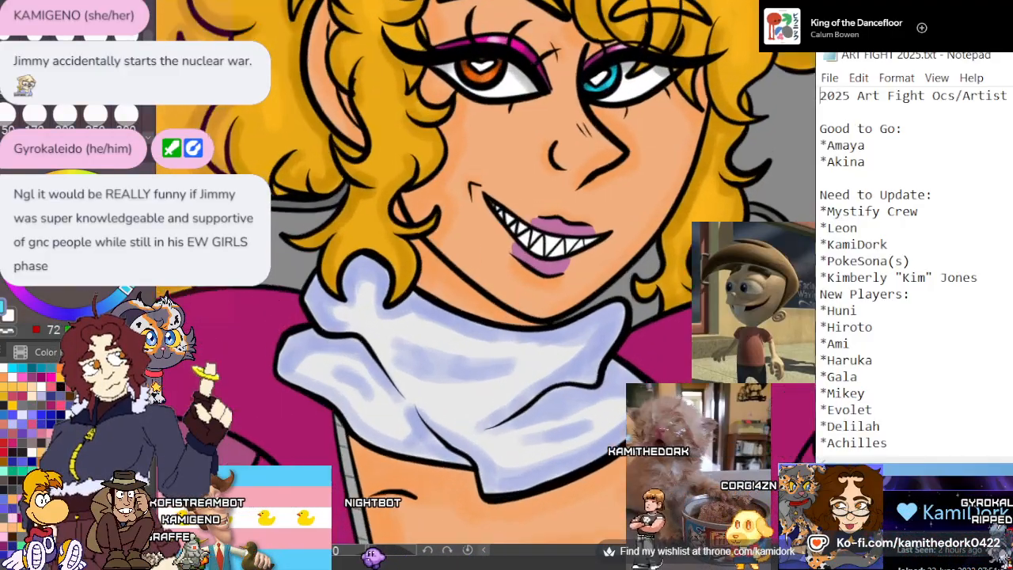
scroll(289, 235, up, 5)
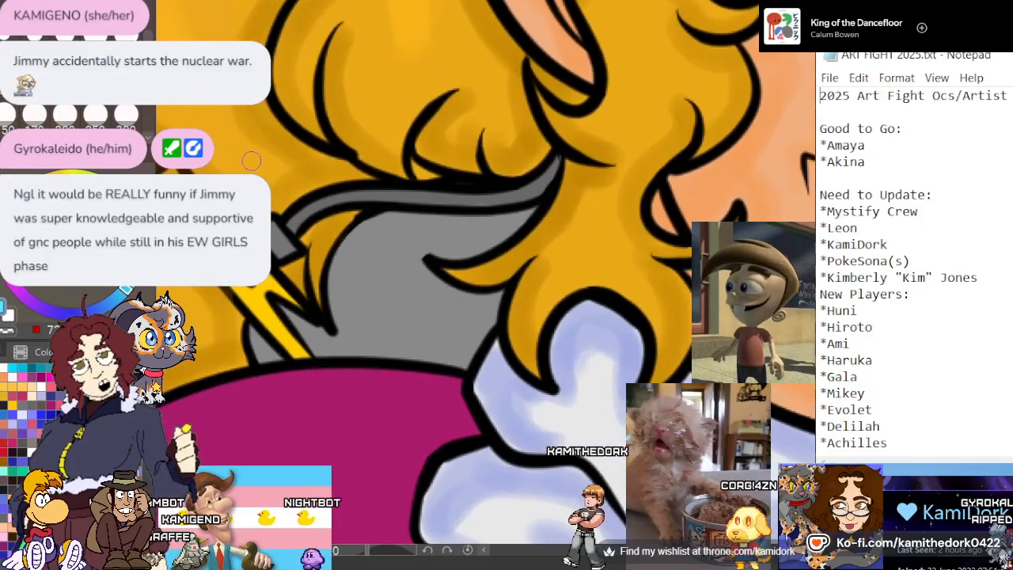
scroll(329, 124, down, 3)
scroll(316, 158, up, 3)
scroll(301, 206, down, 2)
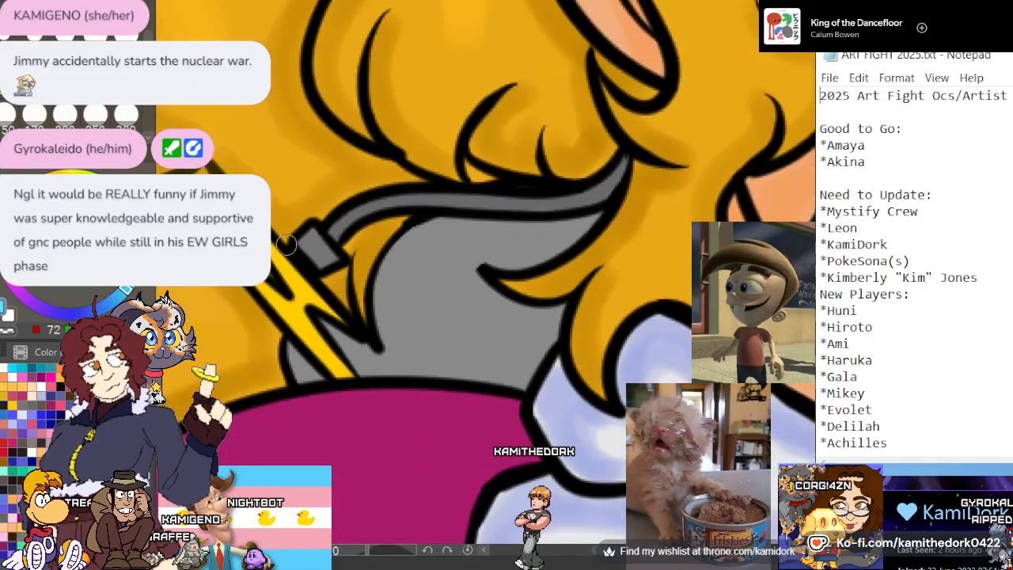
scroll(287, 243, up, 2)
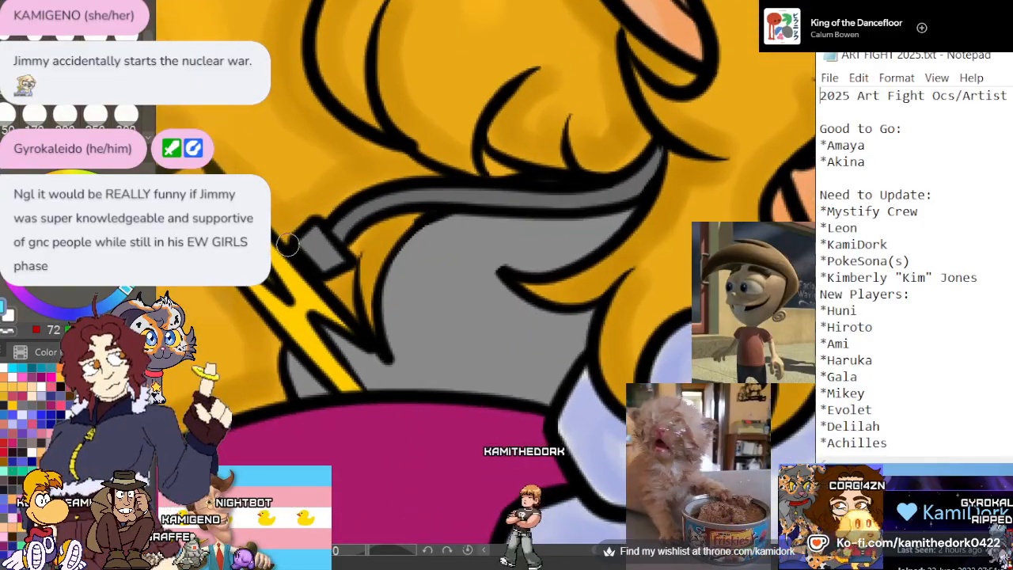
alt+click(462, 191)
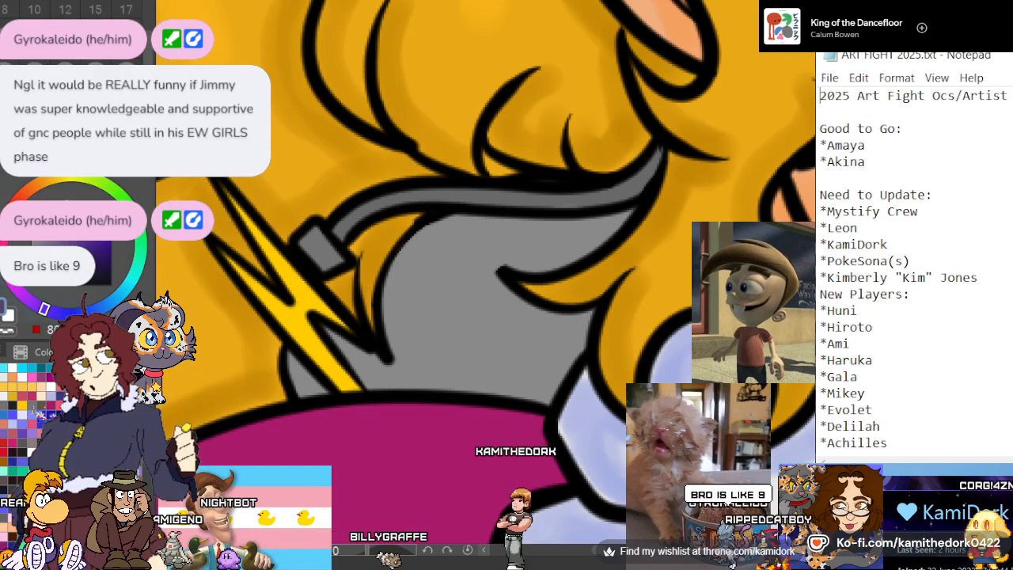
scroll(115, 18, up, 2)
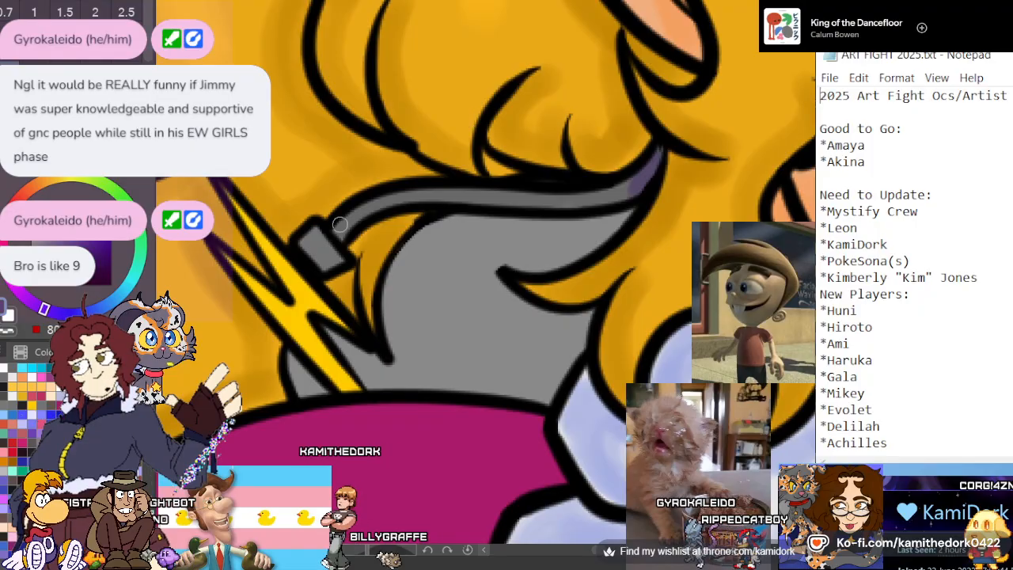
mouse_move(339, 224)
mouse_down()
mouse_move(393, 197)
mouse_move(622, 193)
mouse_up()
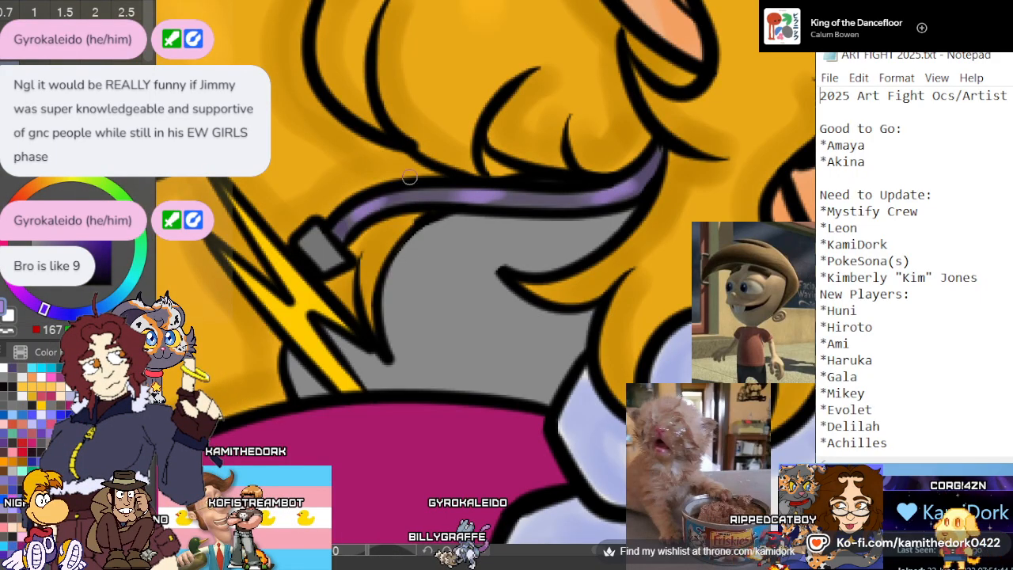
click(49, 215)
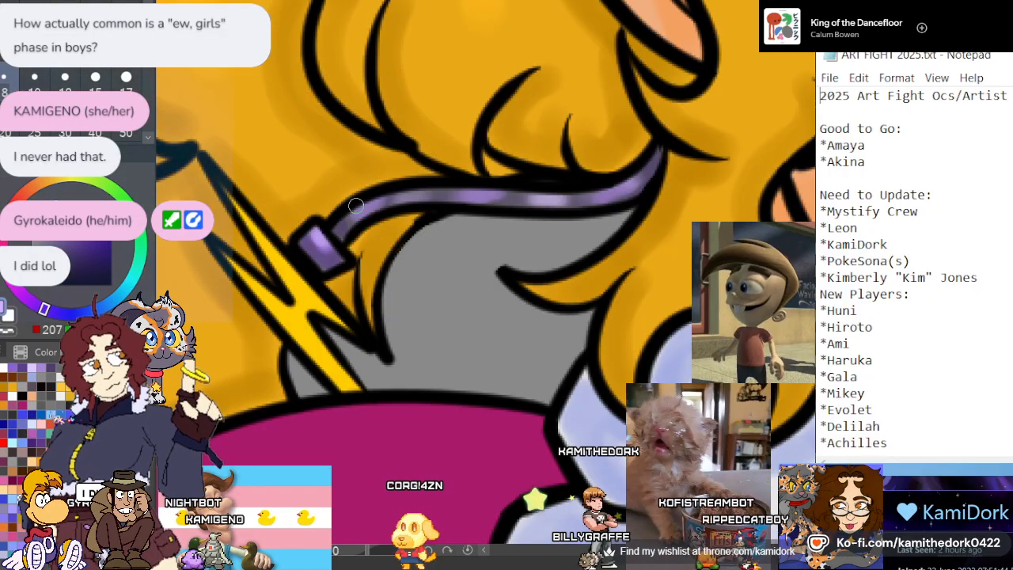
Shade the yellow lightning bolt below the cable connector in orange and add soft pale highlights at its centre
scroll(368, 158, down, 1)
scroll(294, 287, up, 3)
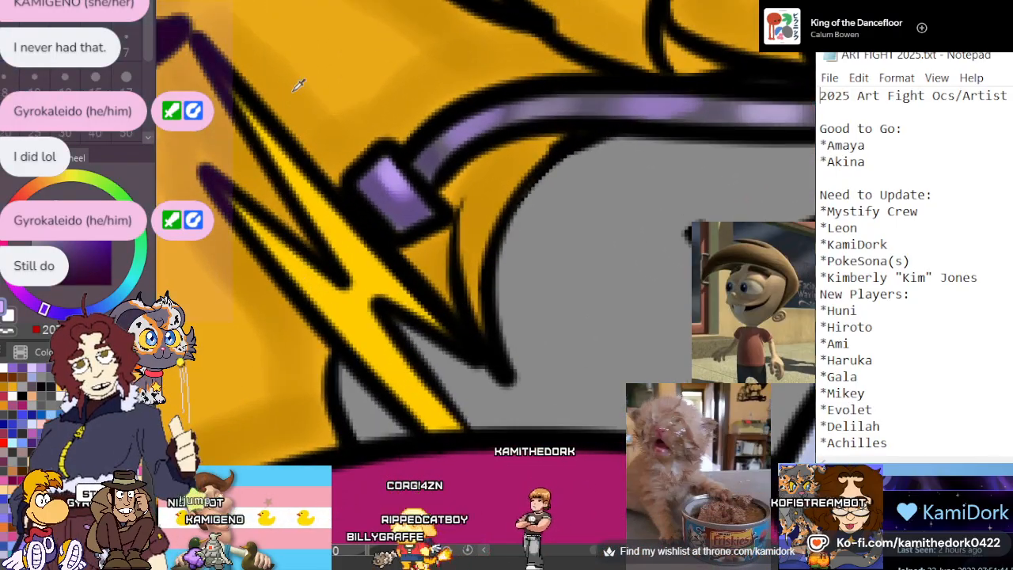
alt+click(349, 308)
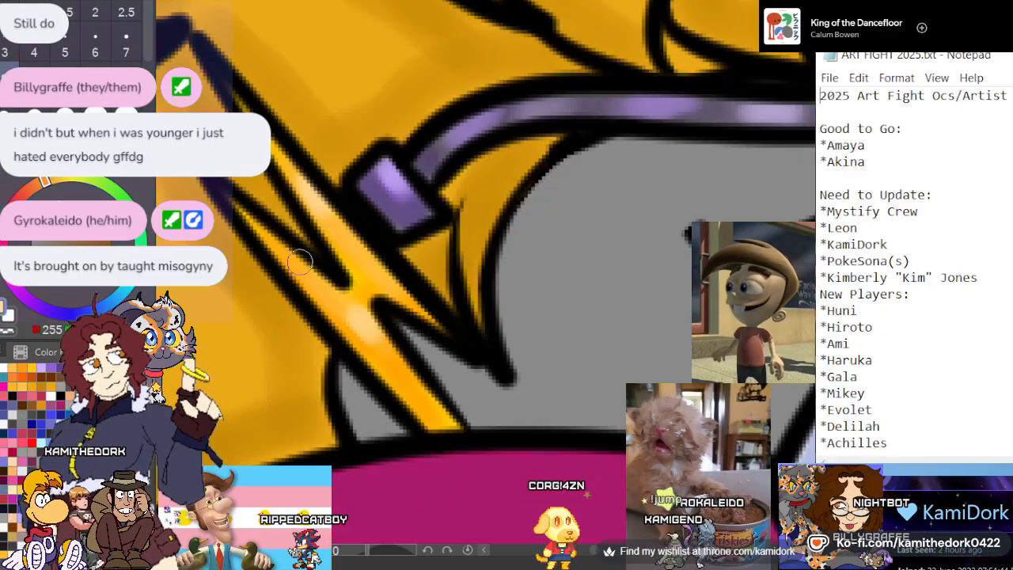
scroll(300, 261, down, 5)
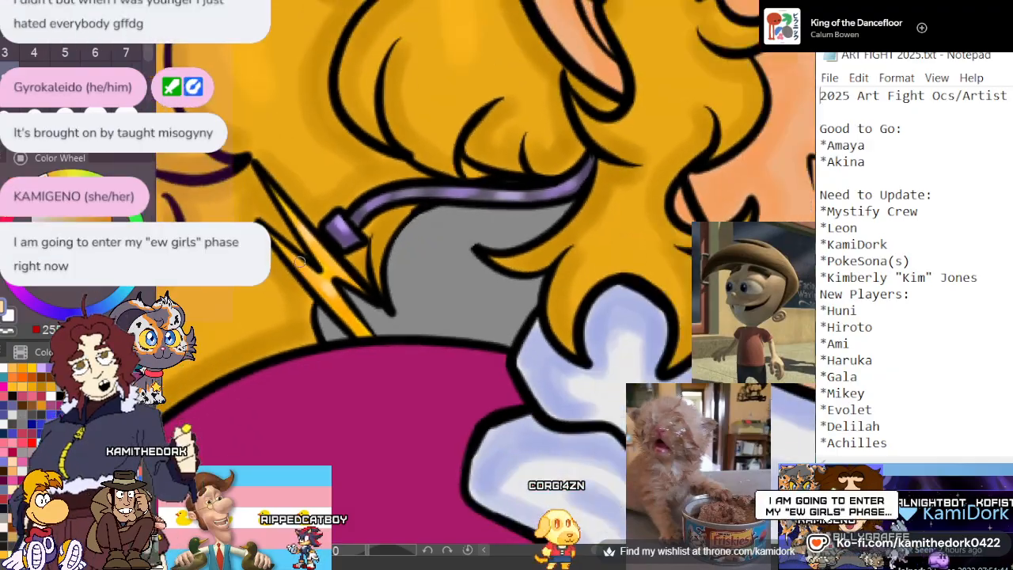
scroll(300, 262, down, 3)
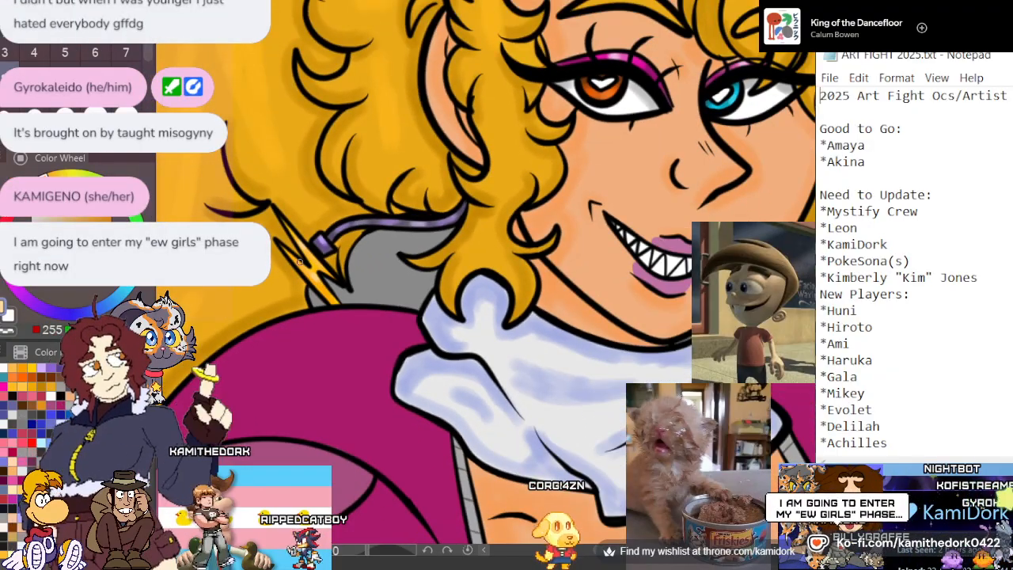
scroll(300, 261, up, 1)
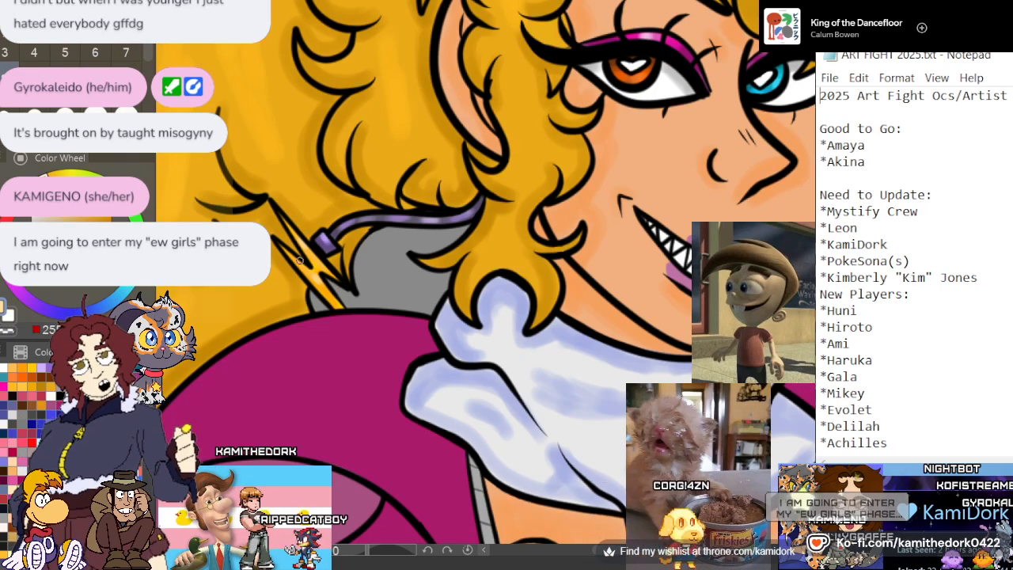
Shade the grey cable on the other side of the neck in purple and add lighter lavender highlights along its curve
scroll(300, 261, down, 1)
scroll(300, 261, down, 3)
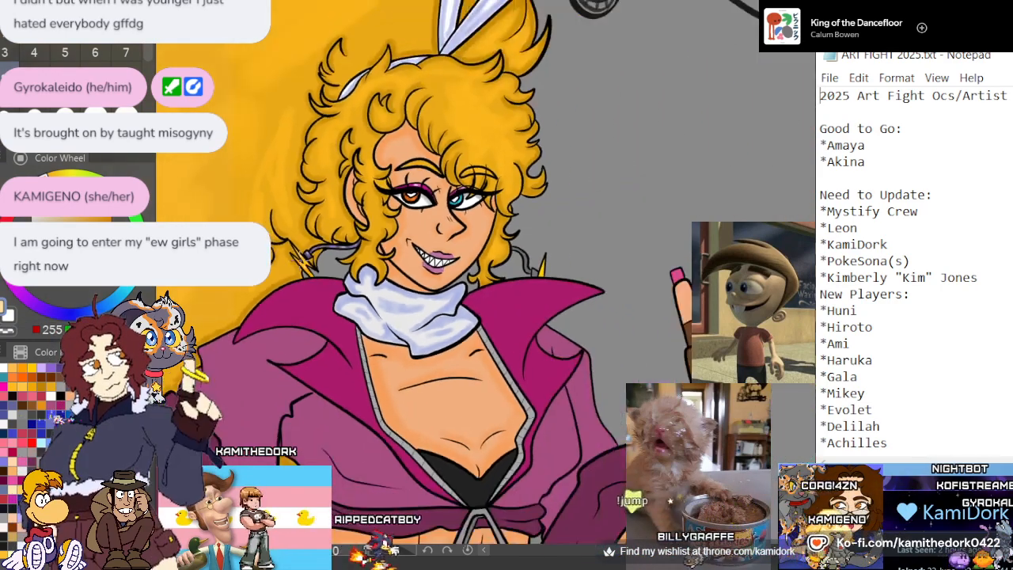
scroll(514, 261, up, 7)
scroll(554, 259, up, 6)
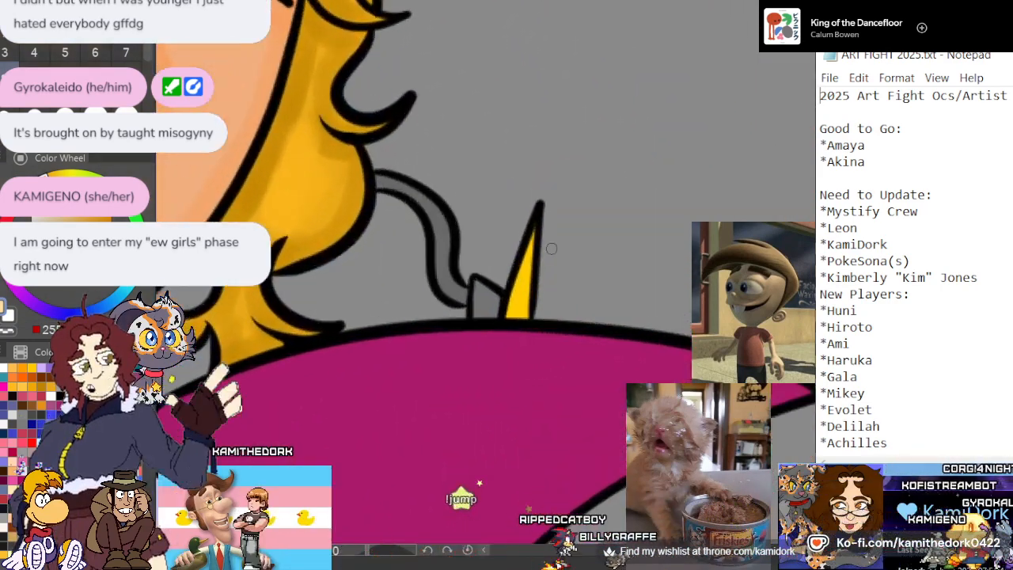
scroll(373, 242, down, 3)
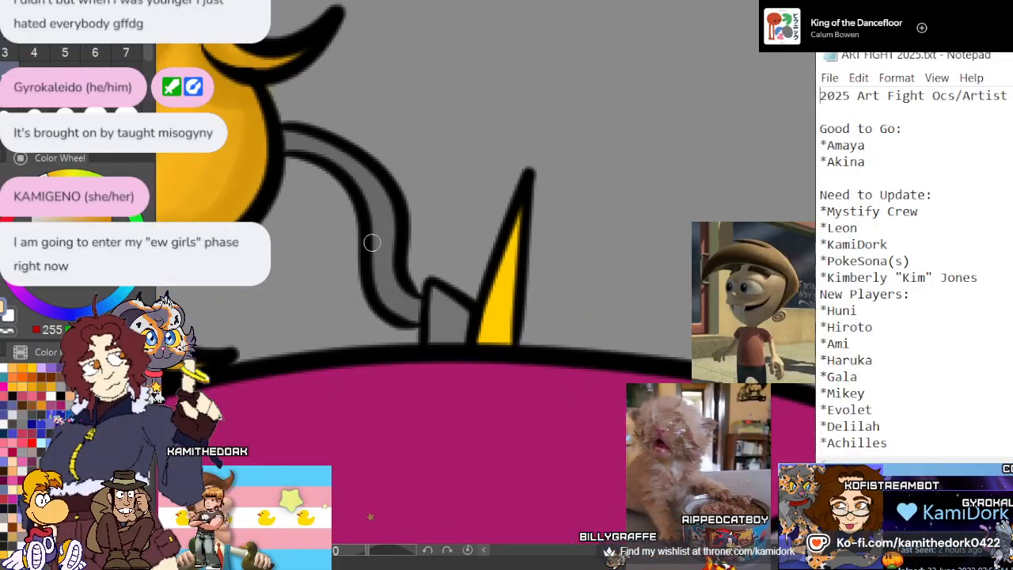
scroll(370, 248, up, 2)
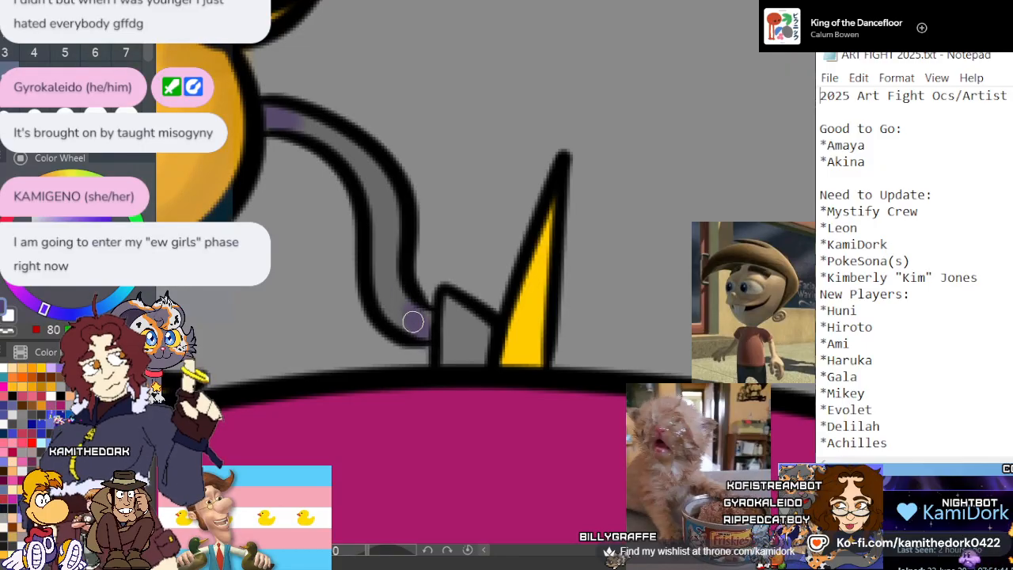
drag(412, 321, 390, 278)
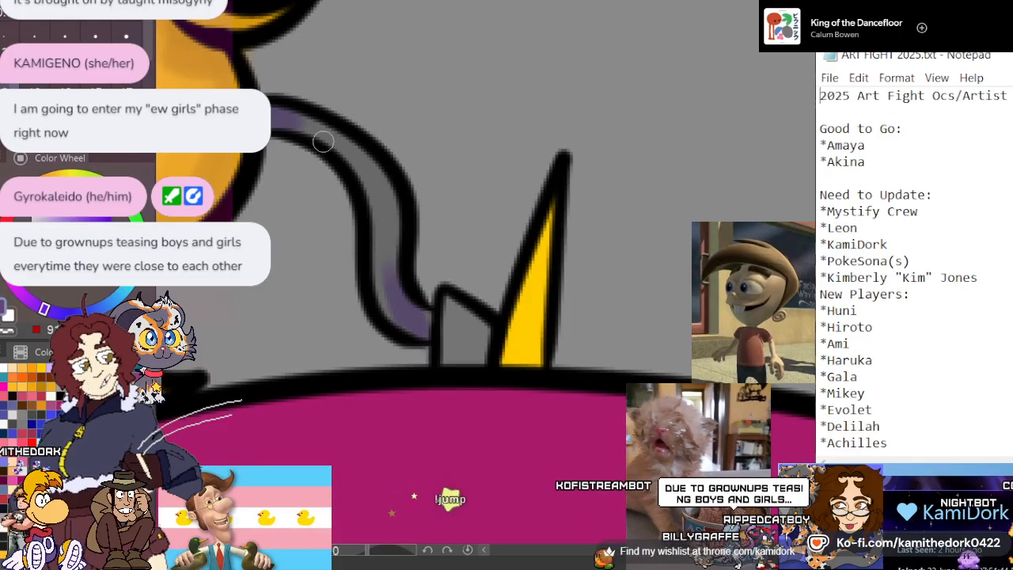
drag(289, 119, 321, 129)
drag(383, 258, 380, 302)
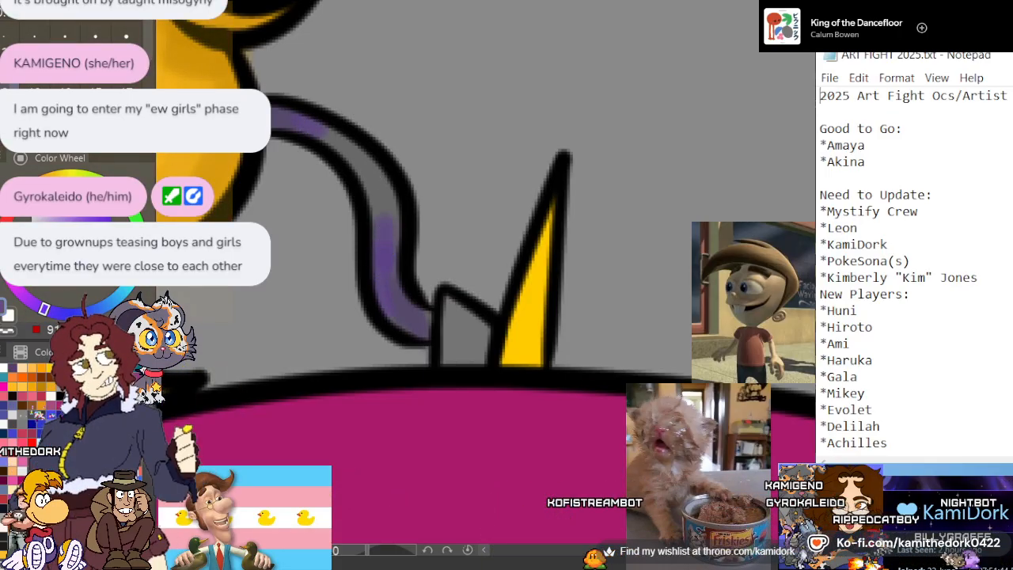
mouse_move(344, 147)
mouse_down()
mouse_move(363, 163)
mouse_move(385, 221)
mouse_up()
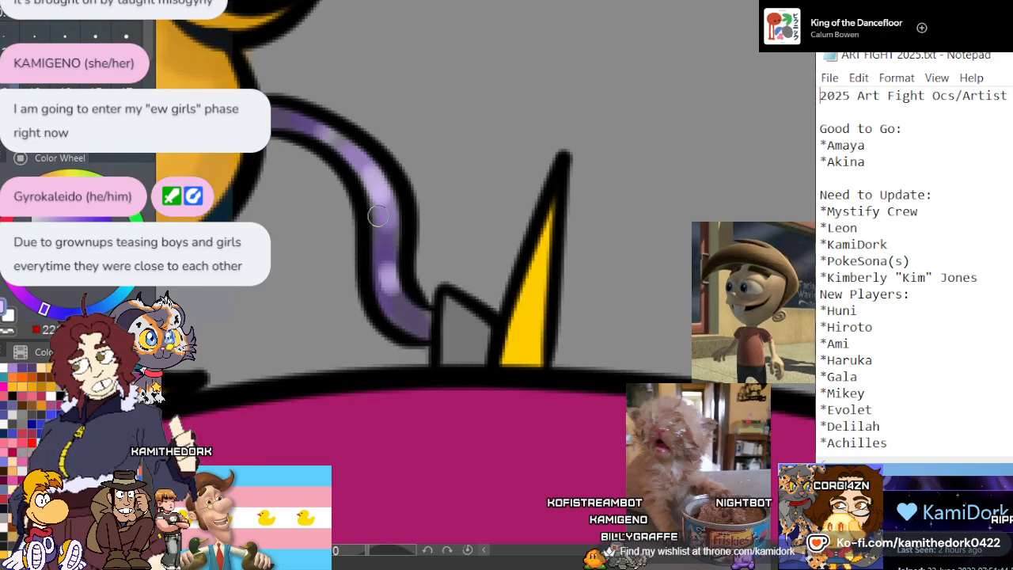
Shade the grey connector at the end of that cable in purple, with soft lavender highlights toward its upper corner
scroll(504, 176, down, 2)
scroll(519, 302, up, 5)
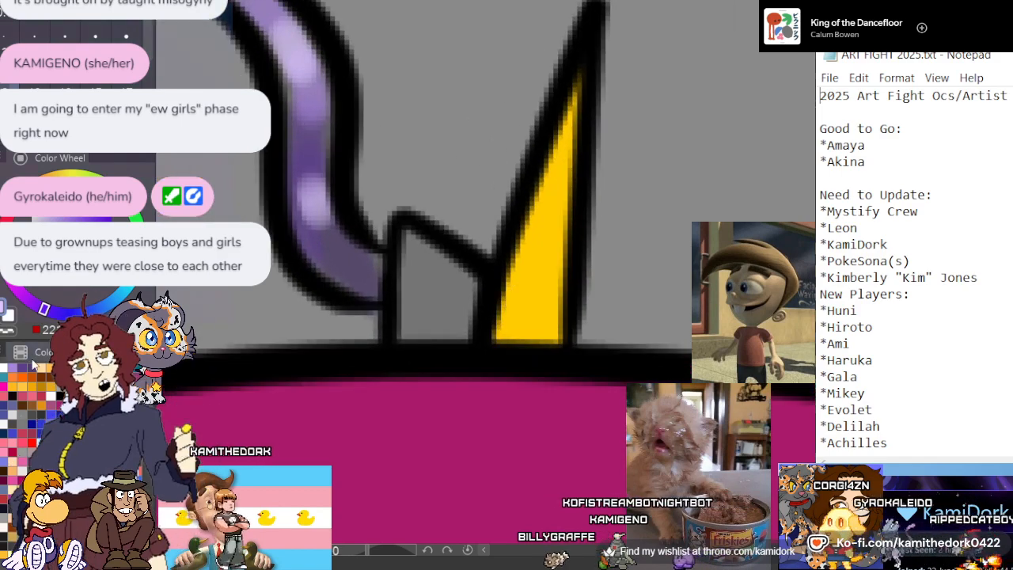
drag(464, 301, 430, 330)
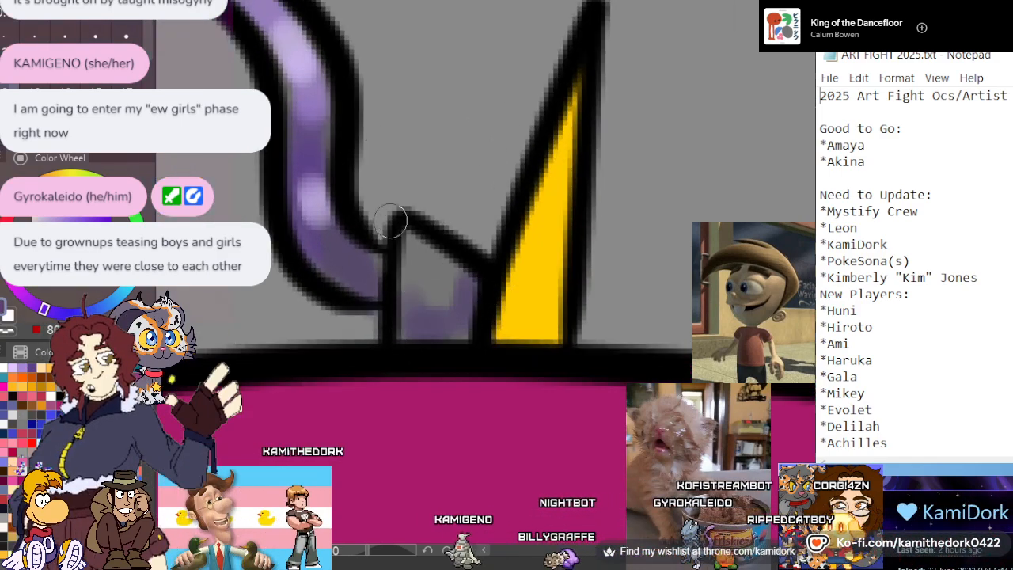
drag(459, 284, 443, 312)
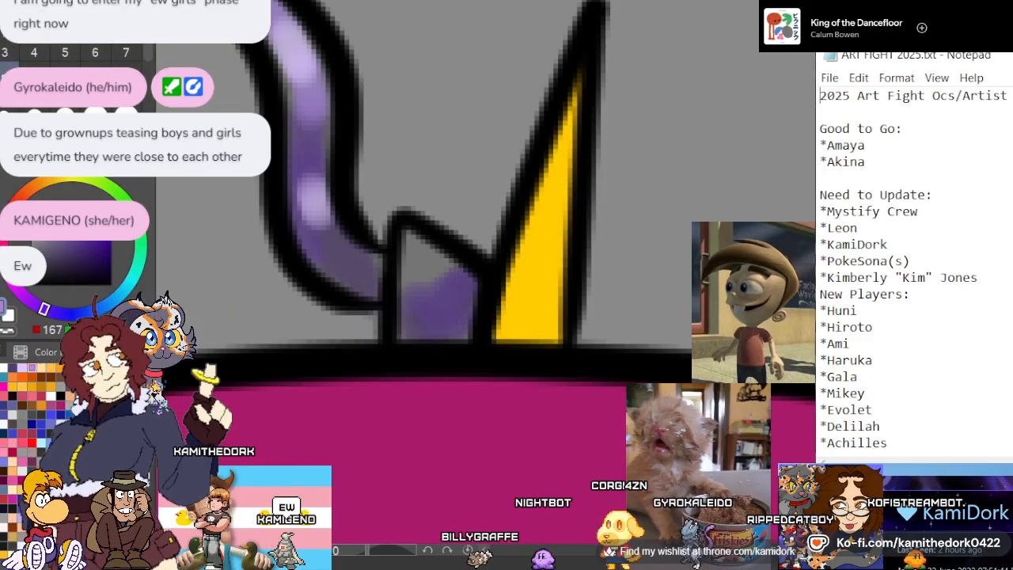
mouse_move(435, 268)
mouse_down()
mouse_move(419, 282)
mouse_move(430, 271)
mouse_up()
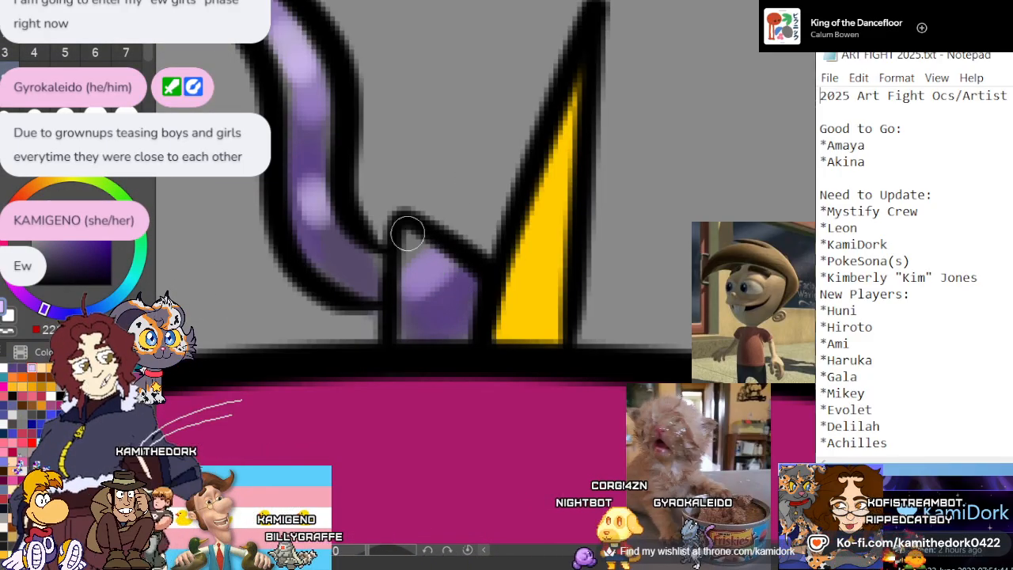
drag(408, 233, 432, 265)
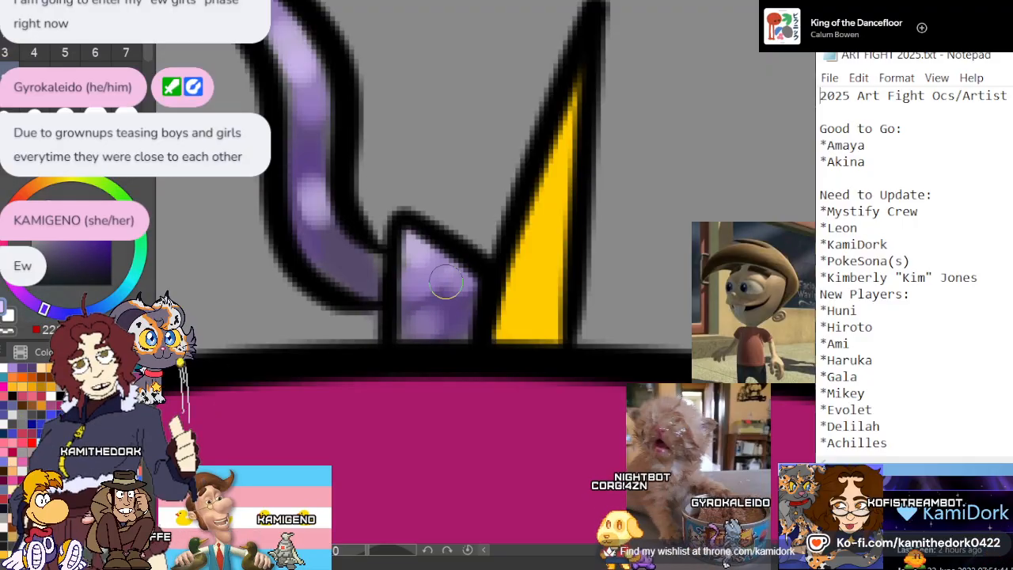
scroll(445, 283, down, 3)
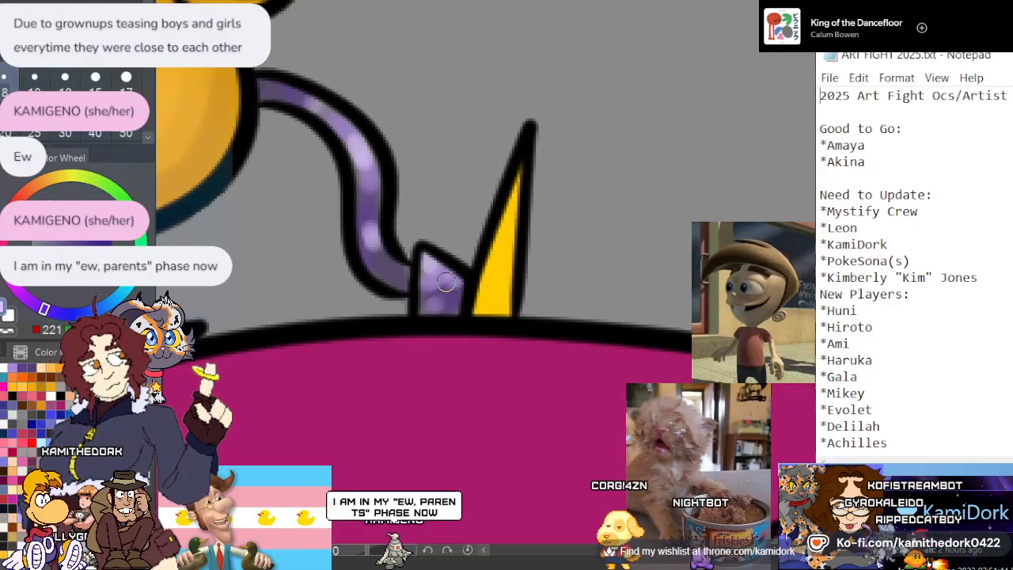
Shade the lower part of the yellow spike beside the connector in orange and add a pale highlight near its tip
scroll(556, 252, up, 3)
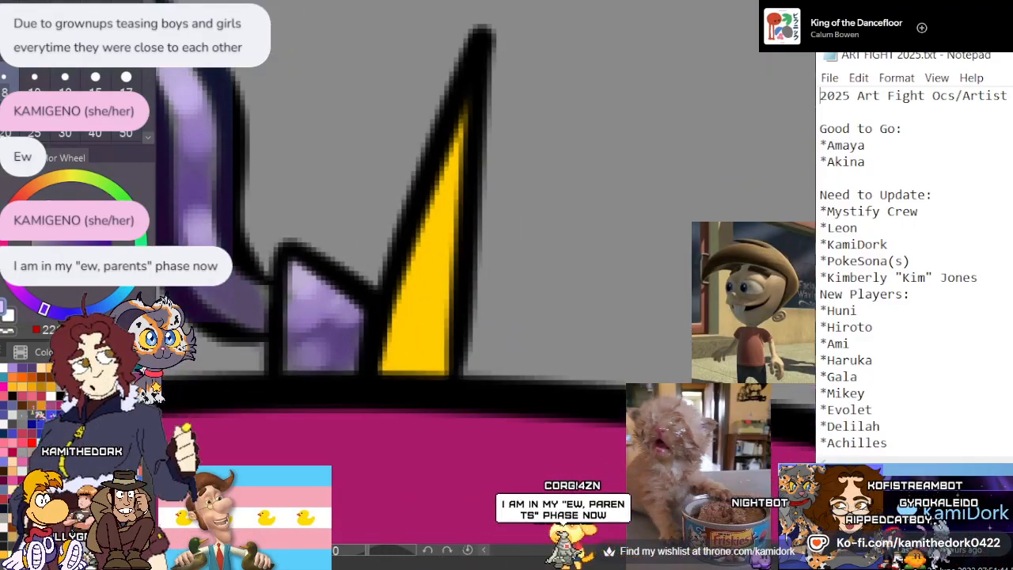
mouse_move(393, 322)
mouse_down()
mouse_move(434, 338)
mouse_move(399, 368)
mouse_move(384, 352)
mouse_move(425, 318)
mouse_move(433, 348)
mouse_up()
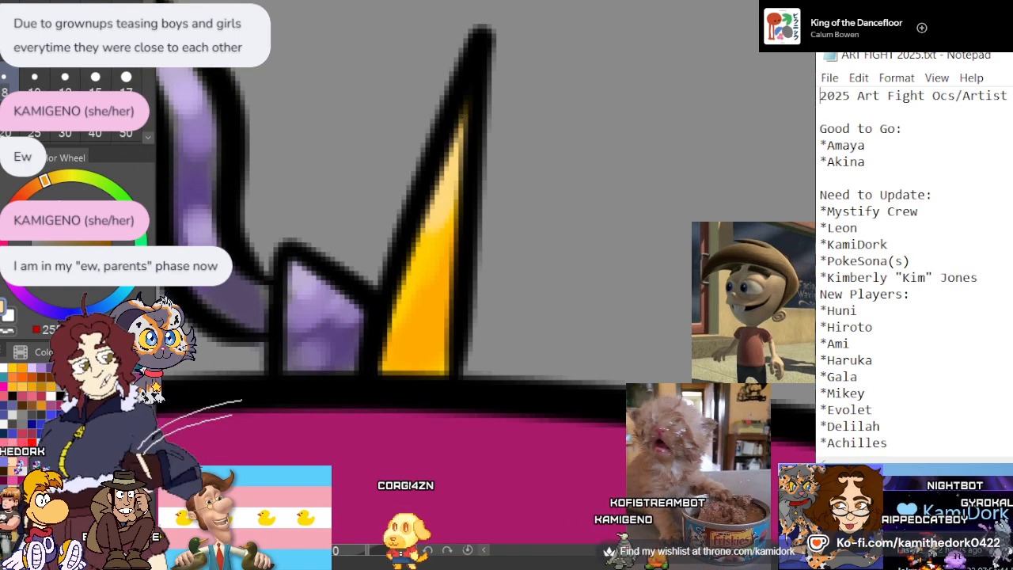
scroll(574, 194, down, 5)
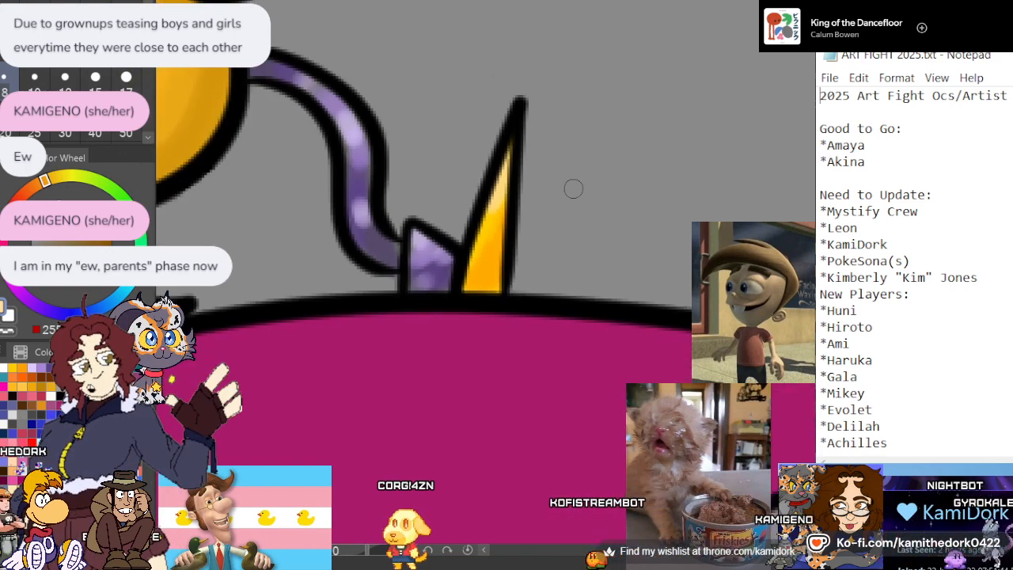
Sample the coat collar's magenta and set the brush size to 12, undoing the trial stroke beside the scarf
scroll(578, 205, down, 3)
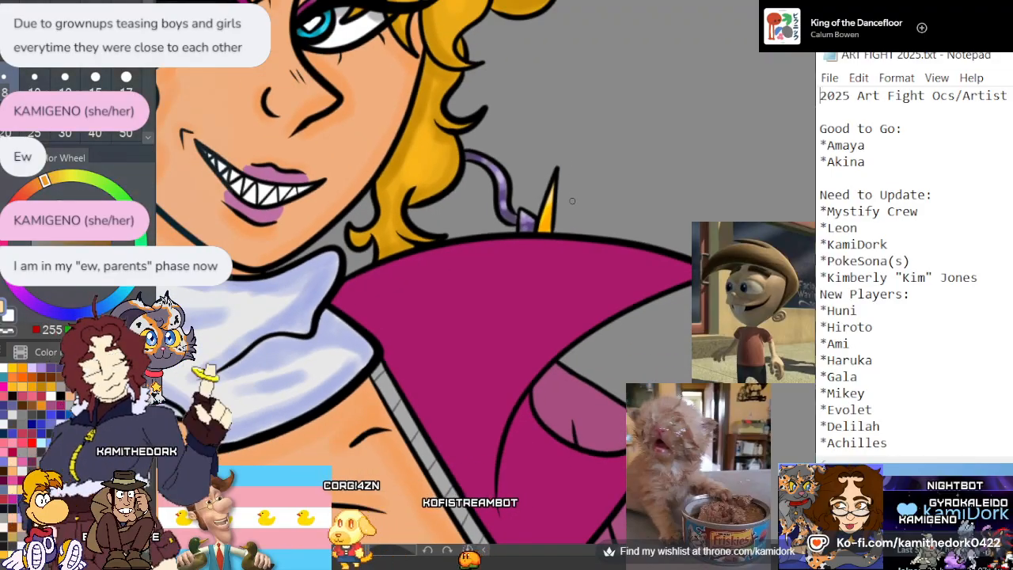
scroll(578, 199, down, 2)
scroll(467, 253, up, 2)
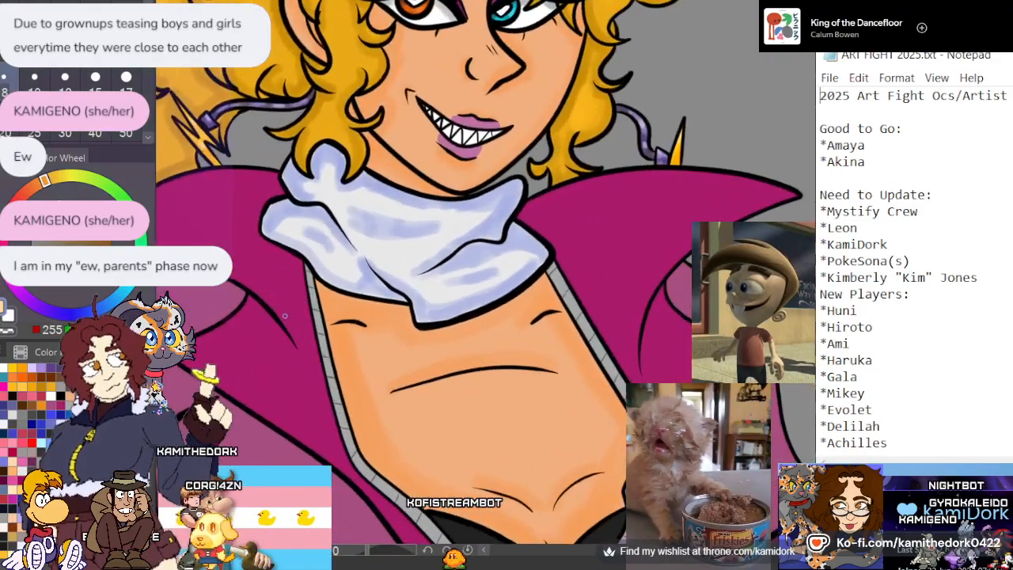
scroll(476, 248, down, 1)
scroll(475, 248, up, 5)
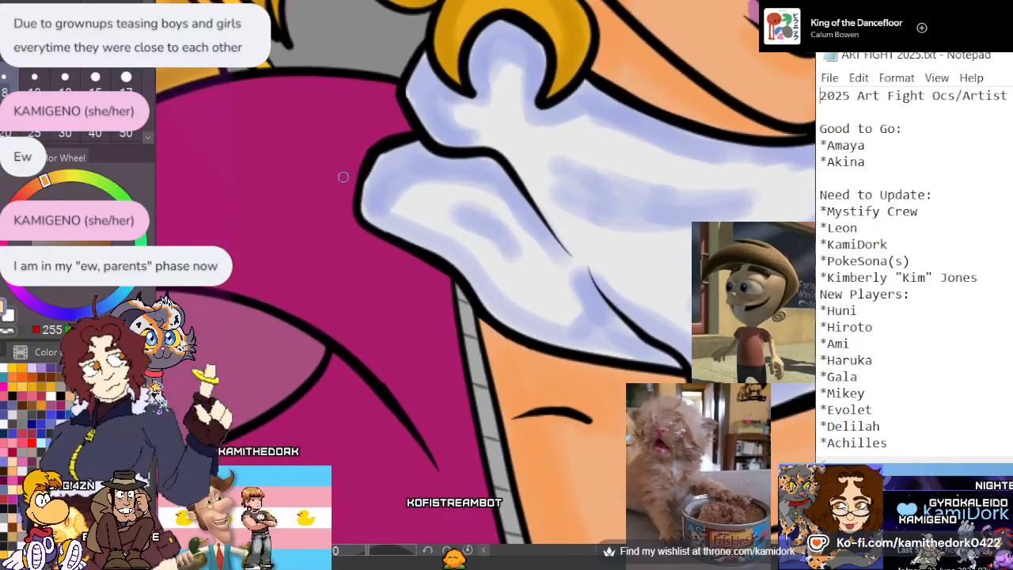
scroll(360, 159, up, 4)
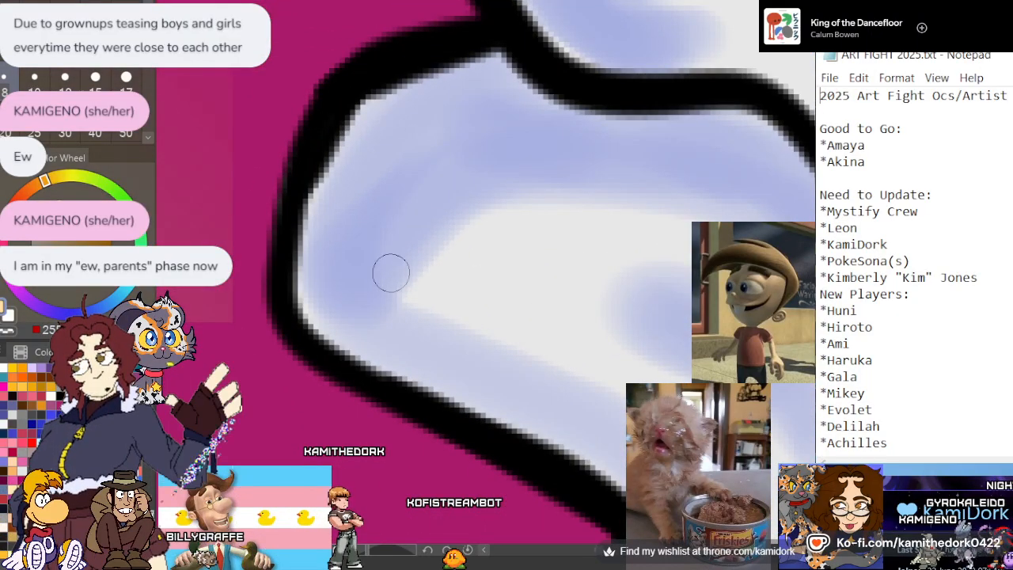
click(126, 78)
alt+click(258, 148)
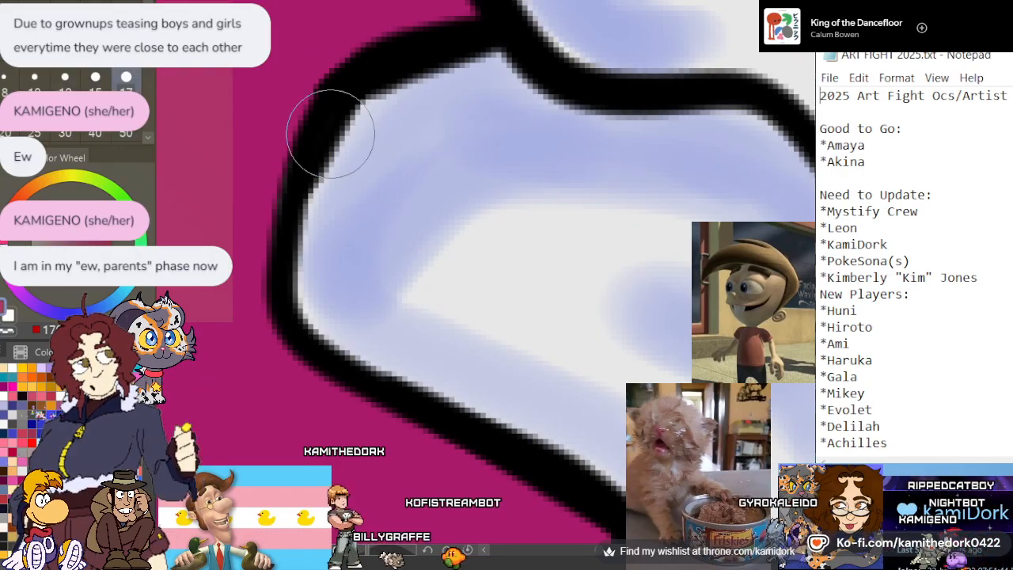
drag(307, 129, 241, 309)
key(ctrl+z)
key([)
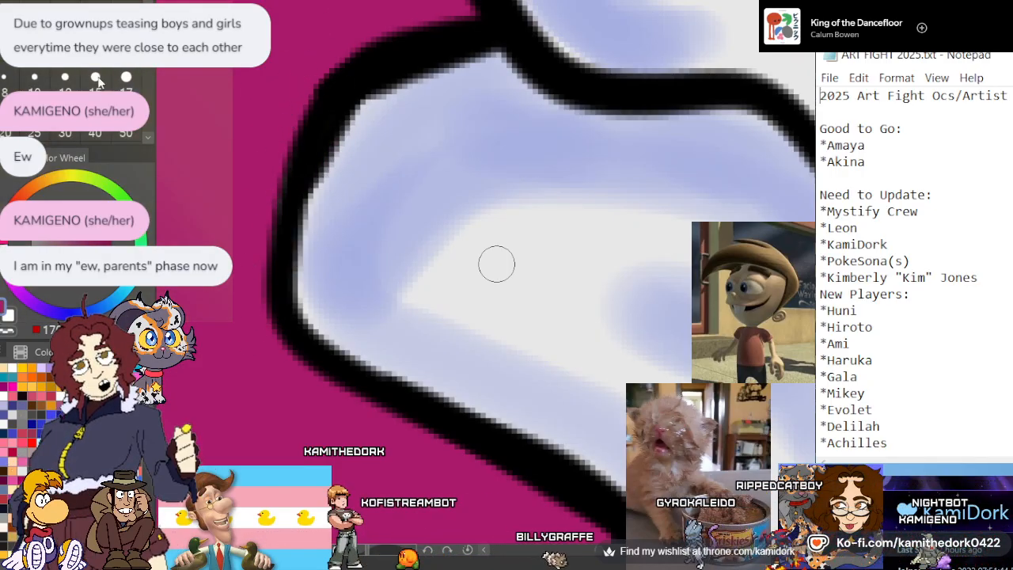
key([)
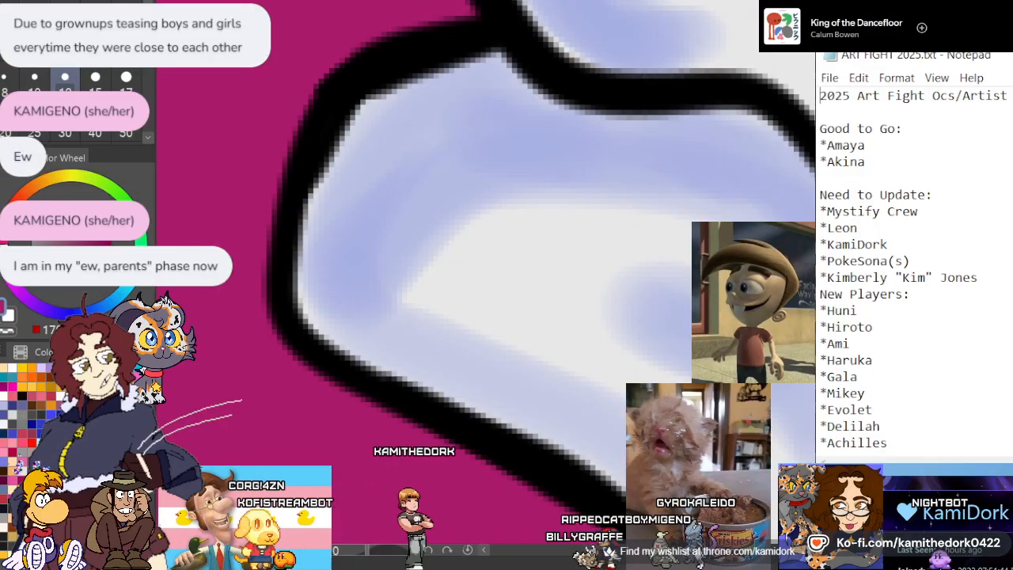
Set the brush size to 17 and paint a crimson shadow on the magenta collar around the scarf's outer fold
scroll(554, 292, down, 3)
scroll(506, 273, down, 1)
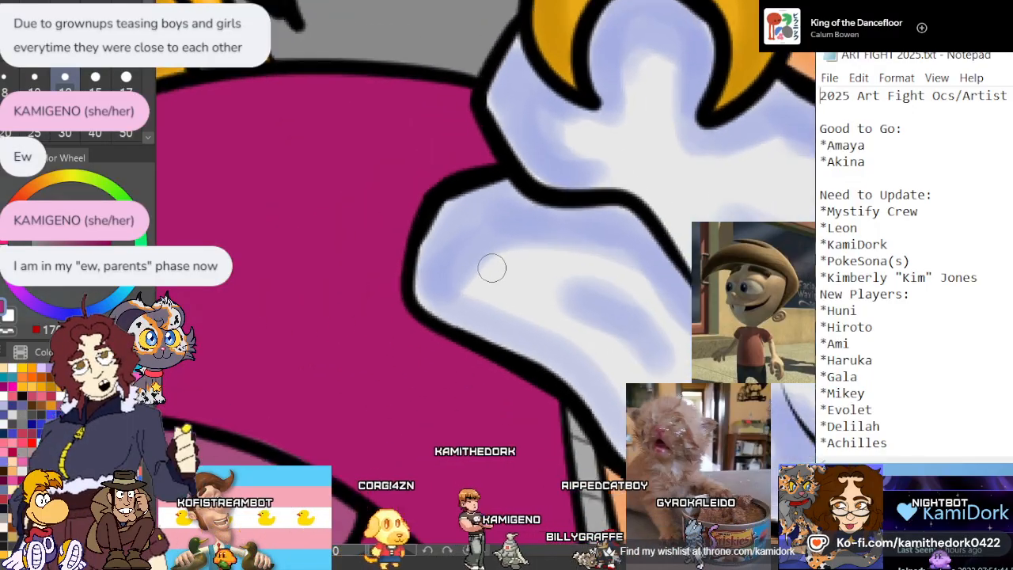
scroll(467, 186, up, 4)
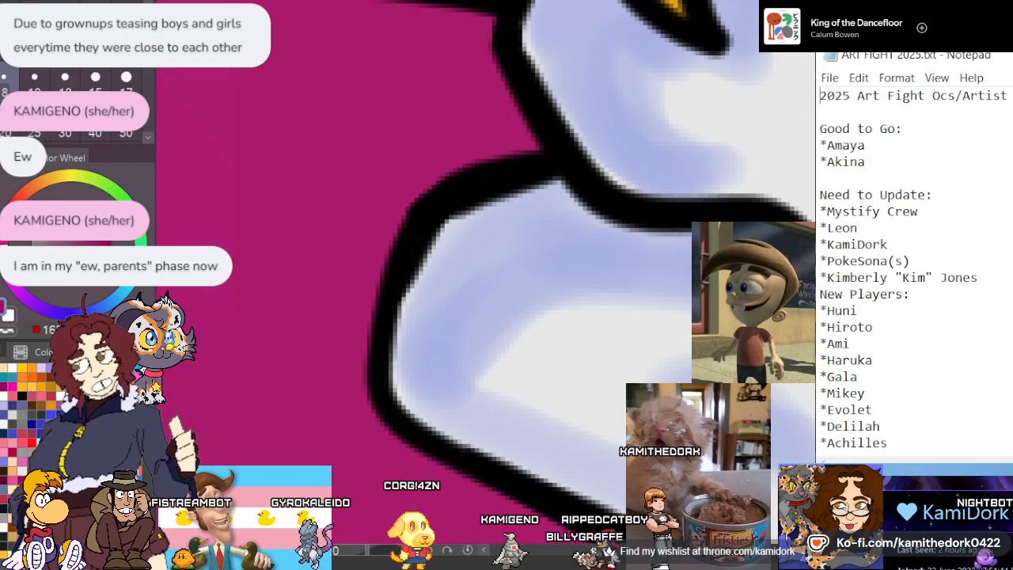
scroll(481, 186, down, 1)
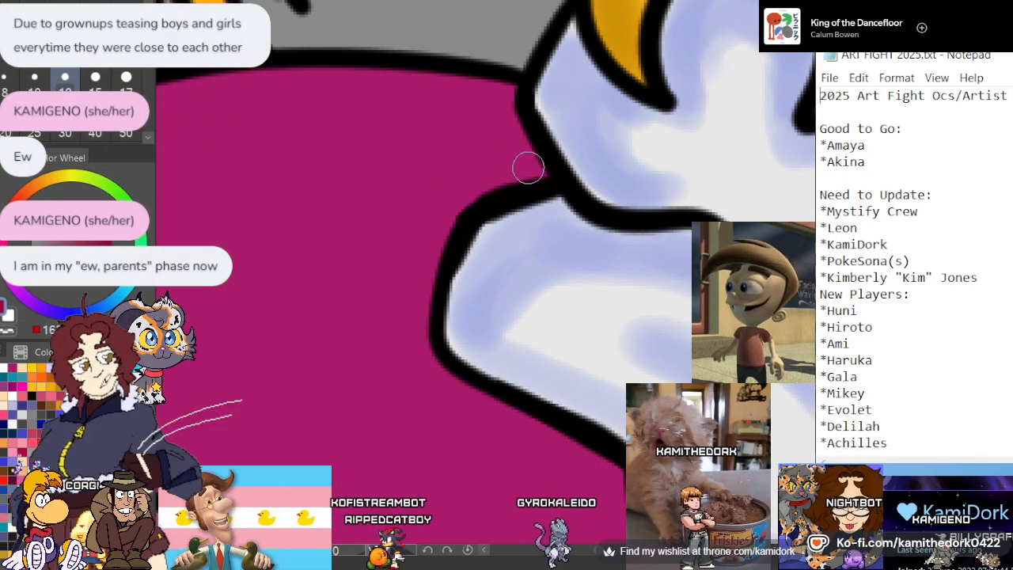
drag(528, 165, 504, 175)
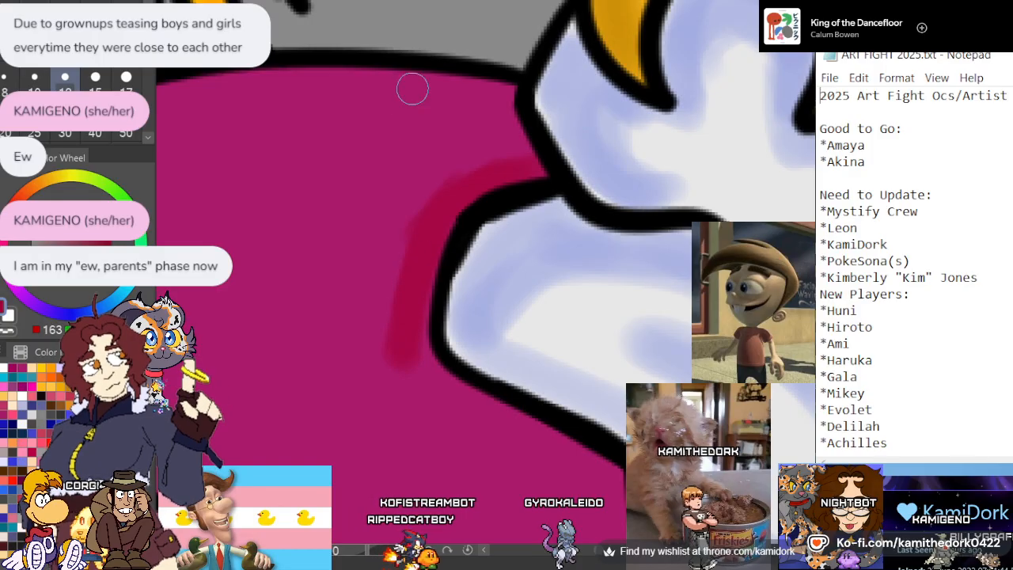
click(126, 78)
key(ctrl+z)
mouse_move(433, 240)
mouse_down()
mouse_move(409, 325)
mouse_move(430, 210)
mouse_move(466, 188)
mouse_up()
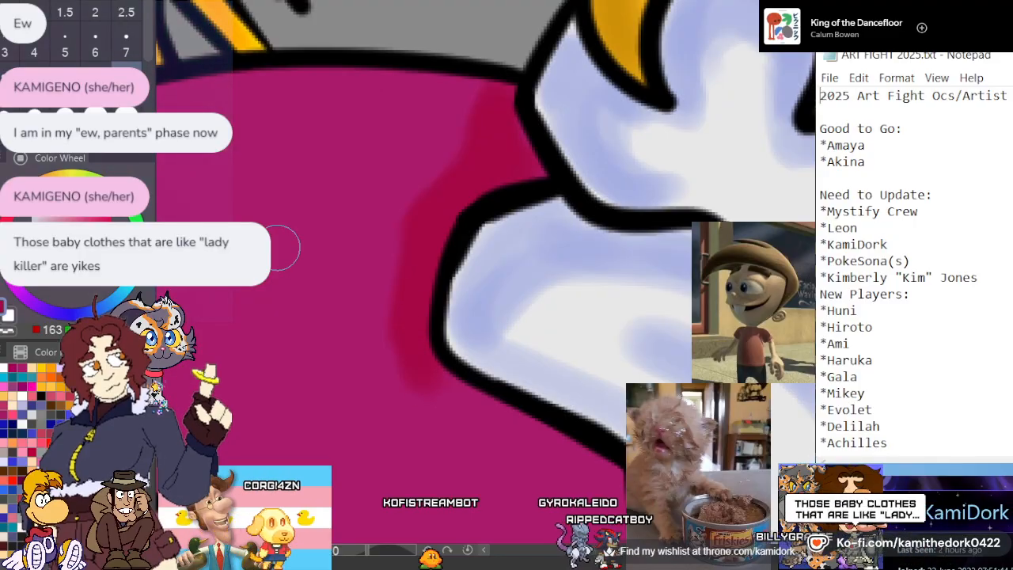
Extend the crimson shadow along the scarf's lower edge to the grey trim of the coat opening
scroll(306, 113, down, 4)
scroll(442, 328, up, 2)
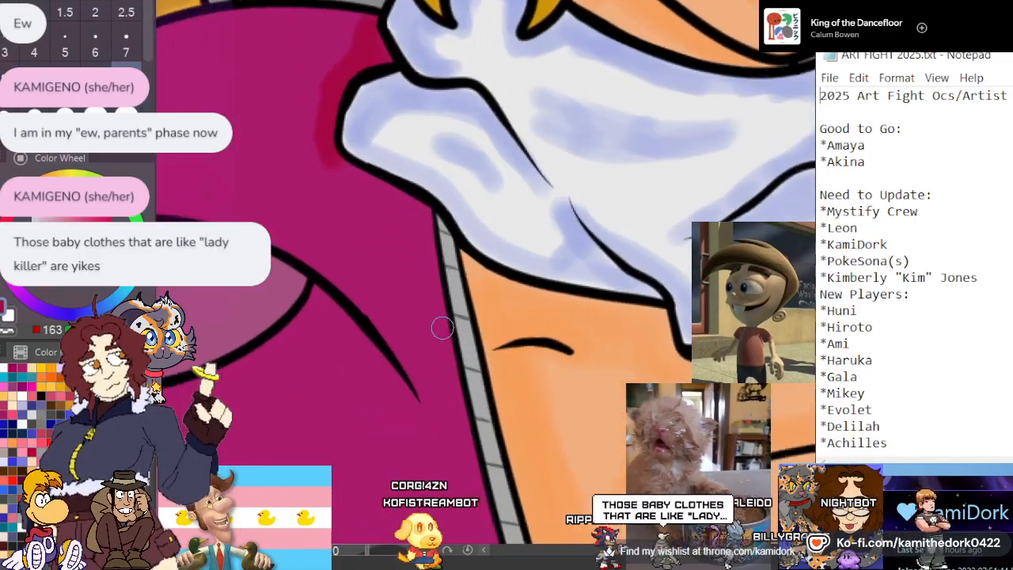
scroll(442, 327, up, 1)
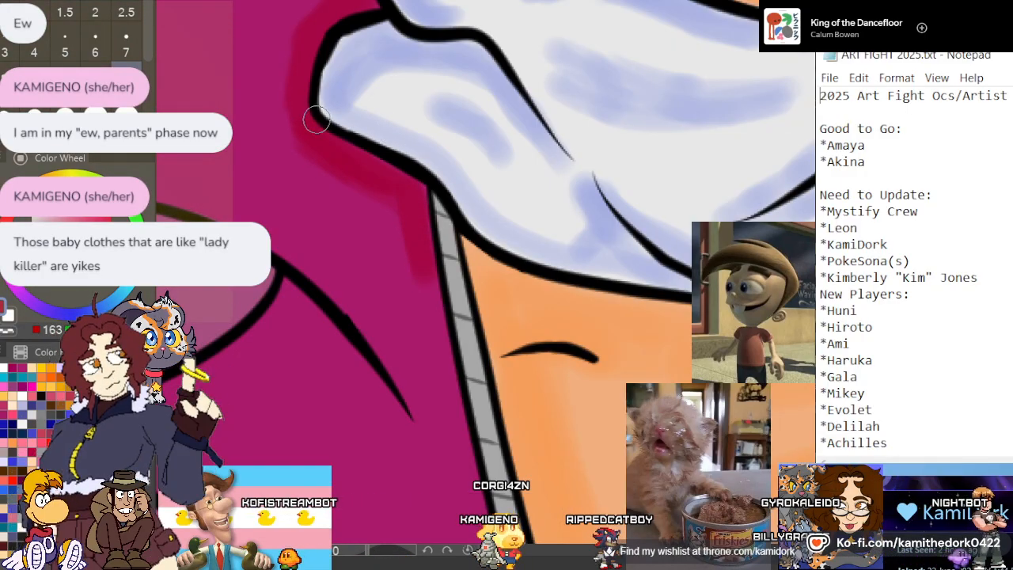
scroll(316, 119, down, 3)
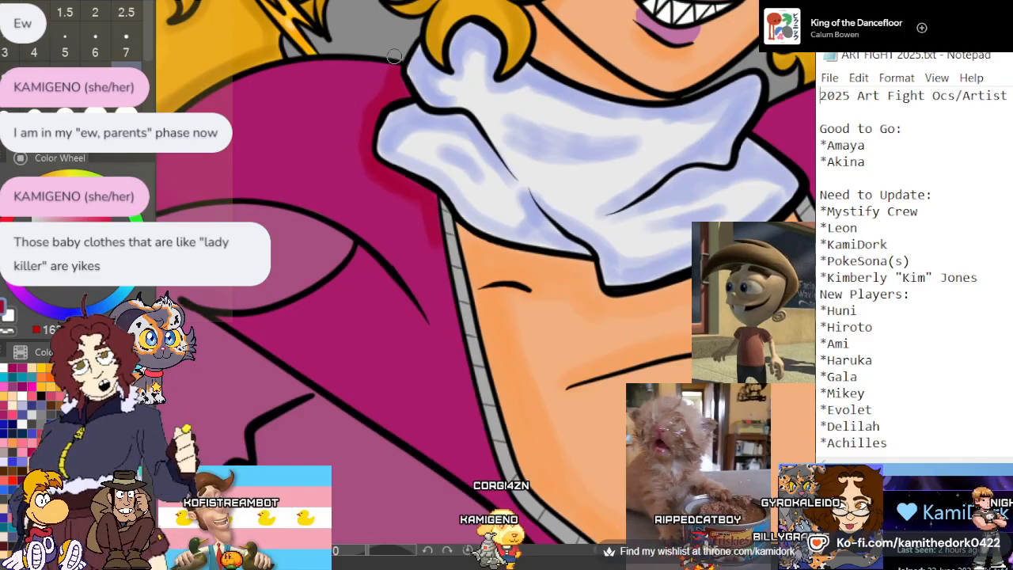
Paint a crimson shadow along the collar's upper edge, from the scarf to the collar's pointed tip
scroll(394, 71, down, 2)
scroll(300, 158, up, 3)
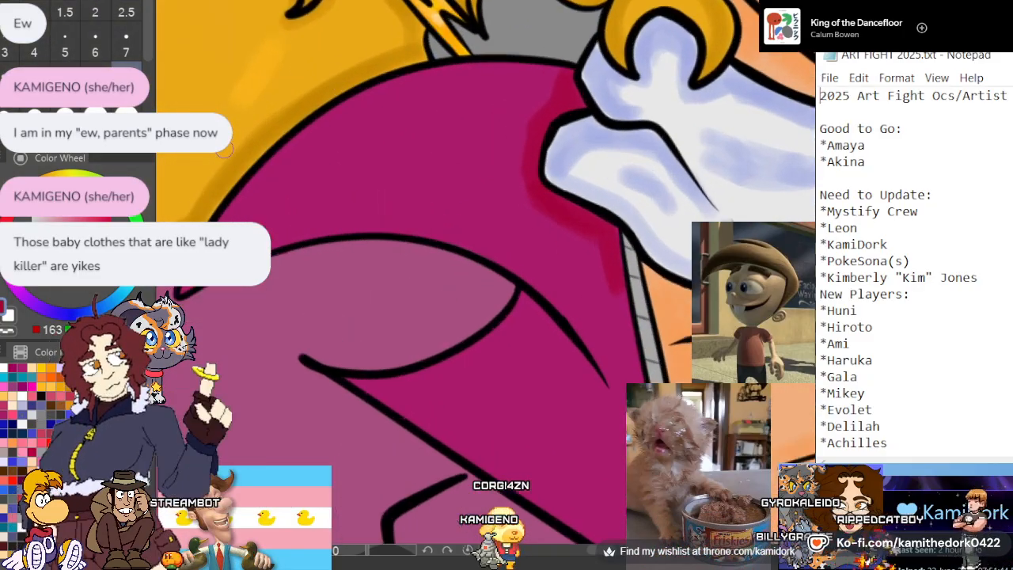
scroll(223, 149, up, 3)
scroll(318, 410, down, 3)
scroll(313, 330, up, 1)
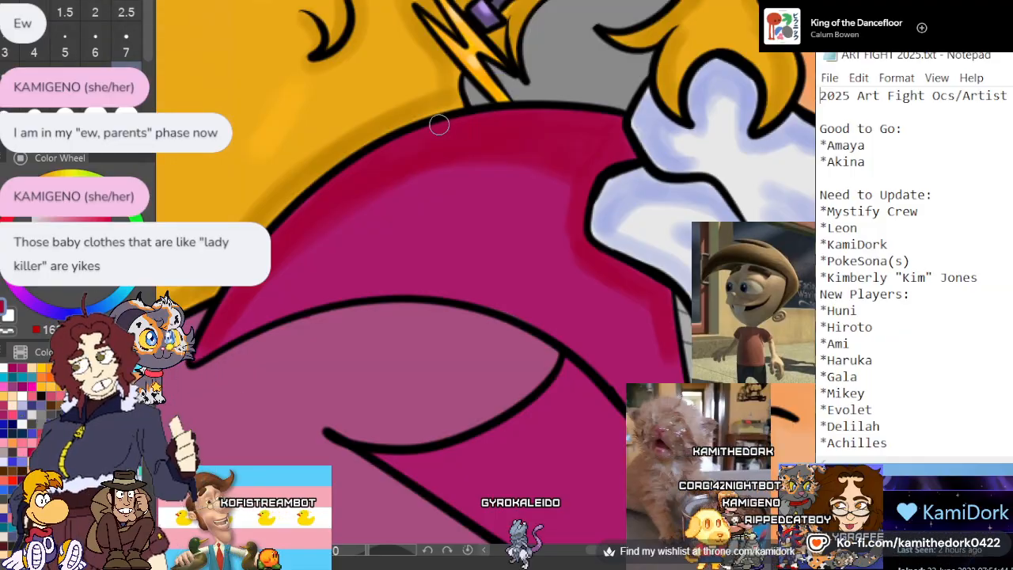
scroll(477, 208, down, 2)
mouse_move(471, 340)
mouse_down()
mouse_move(461, 308)
mouse_move(469, 287)
mouse_up()
scroll(468, 286, down, 4)
scroll(333, 255, up, 4)
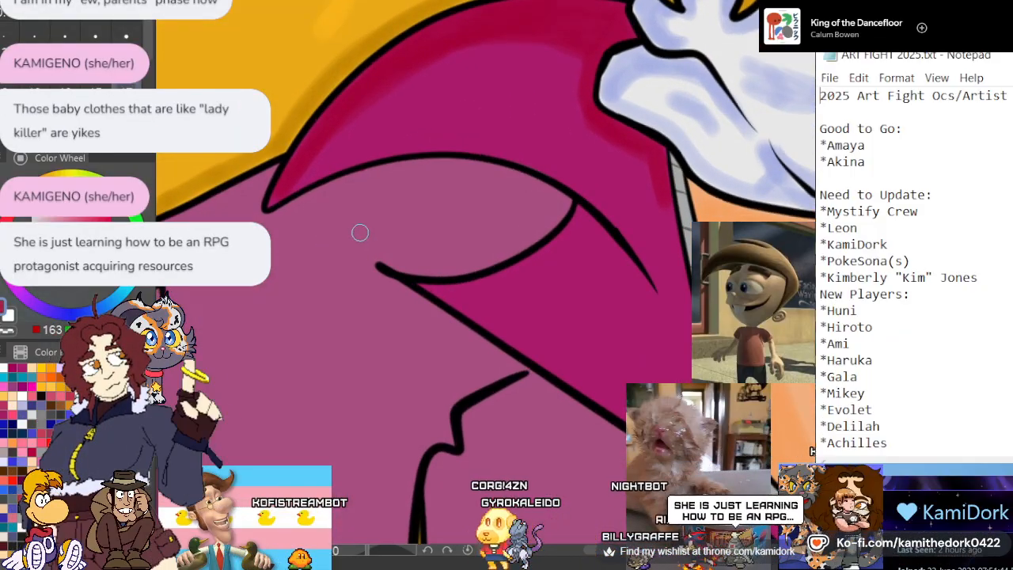
scroll(384, 192, down, 1)
scroll(385, 190, up, 2)
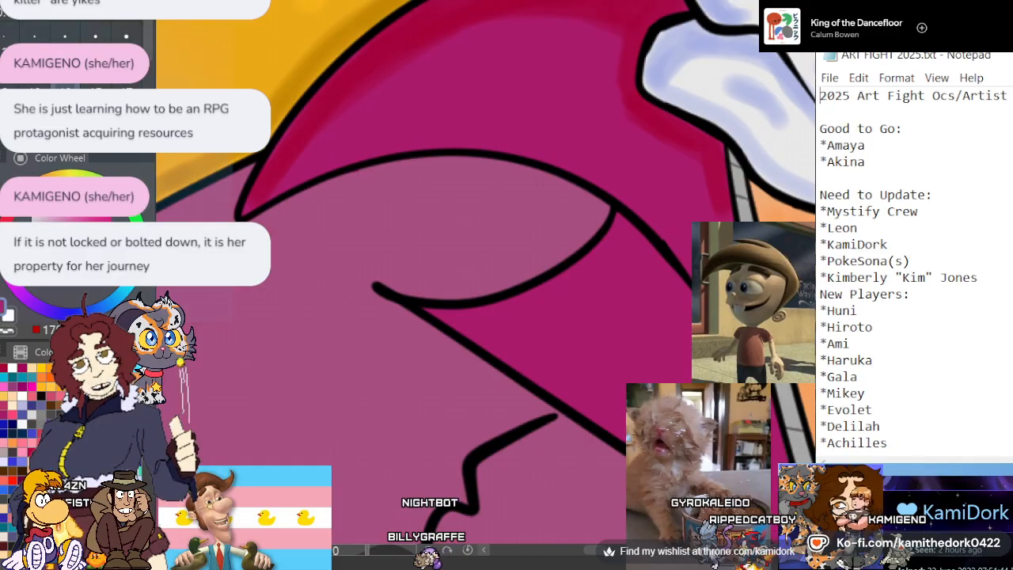
Undo the last stroke and paint crimson shadows along the collar's lower edge and on the lapel beneath the folded flap
key(ctrl+z)
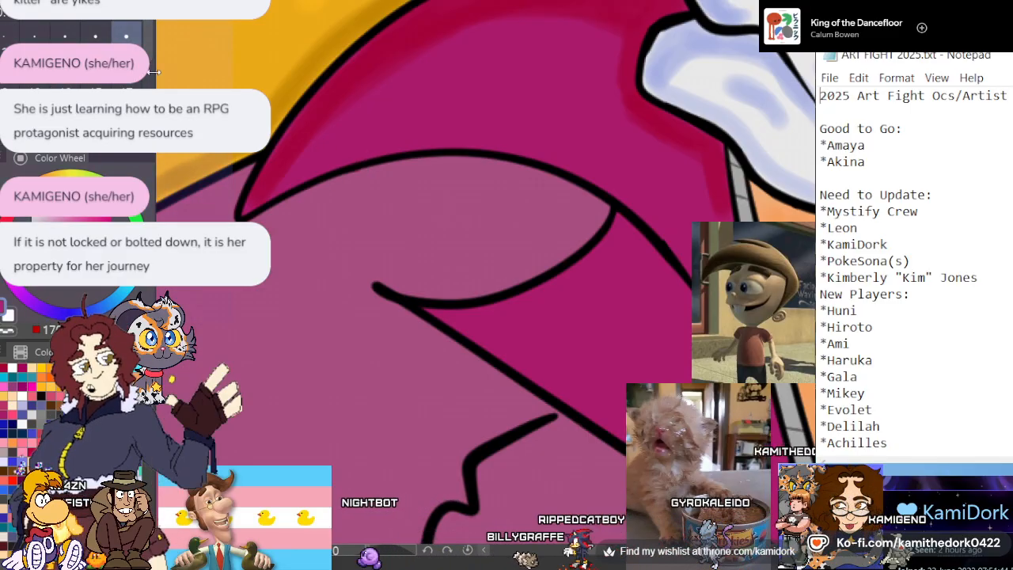
alt+click(264, 306)
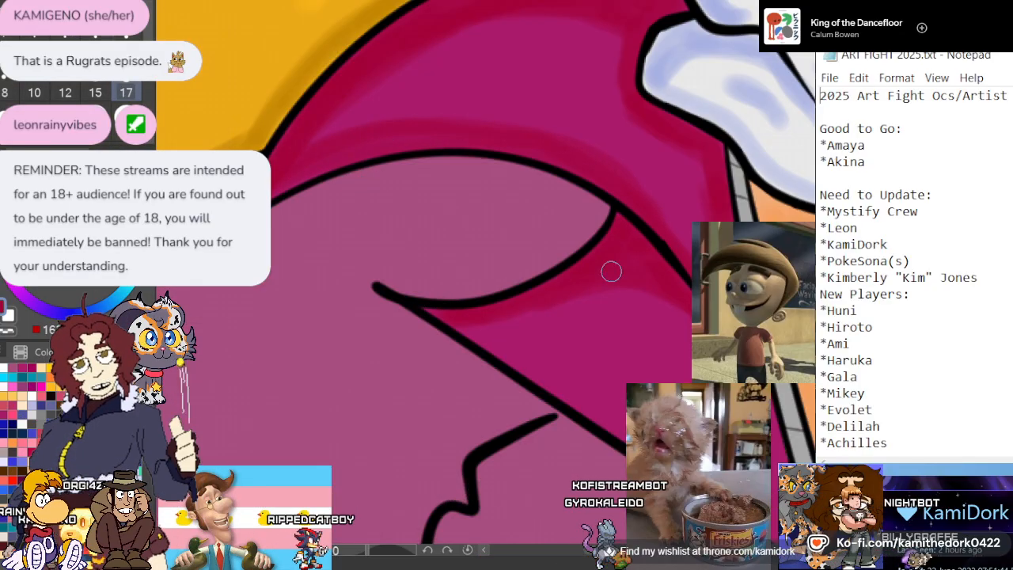
scroll(440, 166, down, 3)
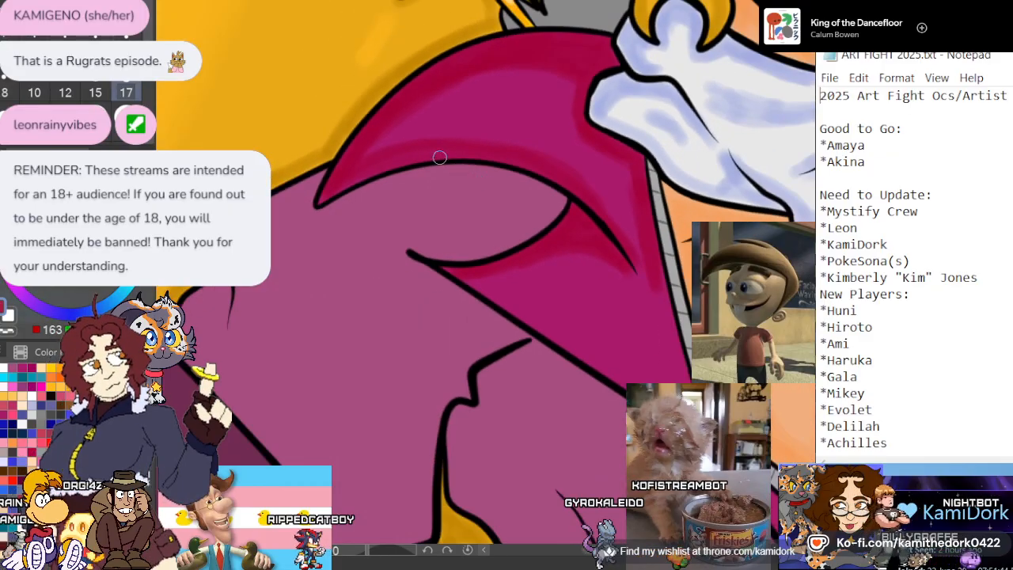
scroll(535, 202, up, 3)
Extend the crimson shadow down the lower lapel, along the grey trim and the outer edge towards the waist knot
scroll(534, 186, down, 3)
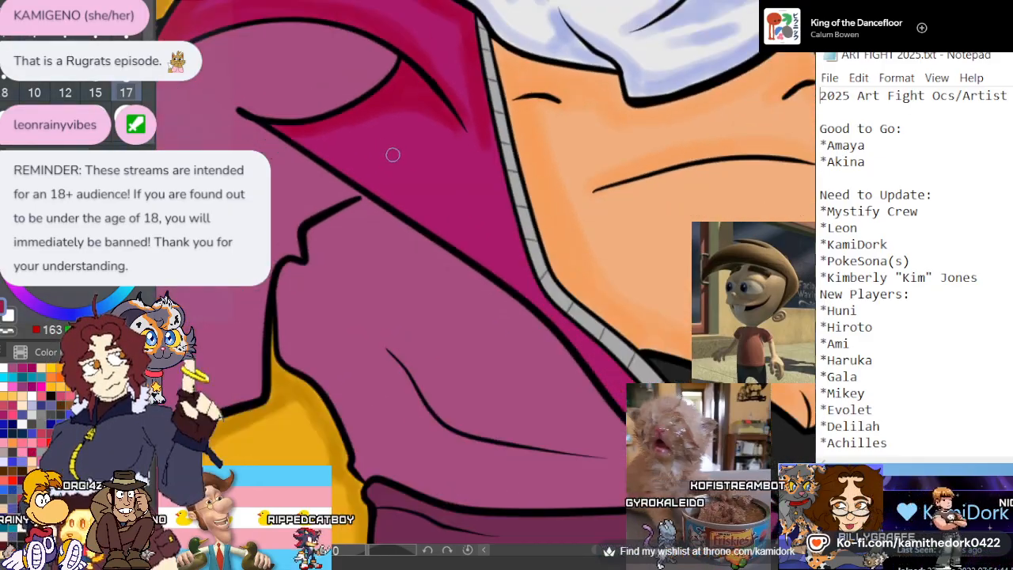
scroll(390, 154, up, 3)
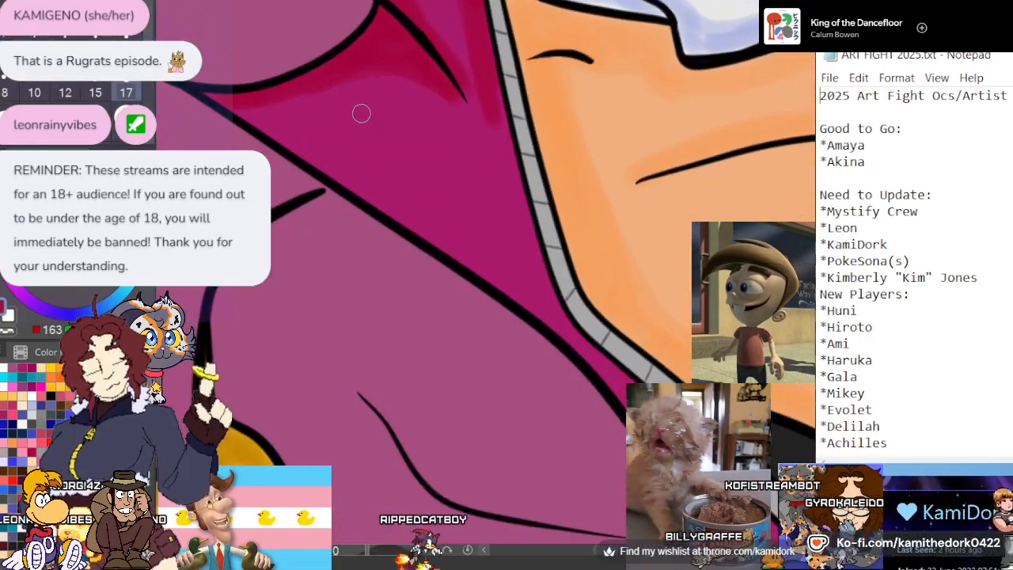
scroll(360, 111, down, 3)
scroll(333, 123, up, 3)
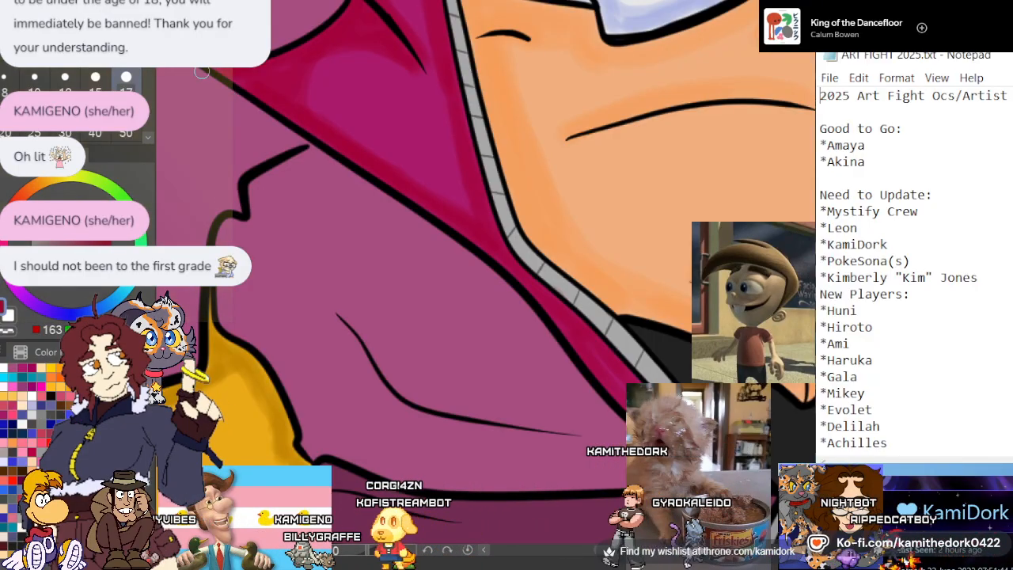
Paint crimson shadows on the opposite collar half, beside the scarf, down along the grey trim and inside the fold crease
scroll(195, 112, down, 1)
scroll(193, 111, down, 3)
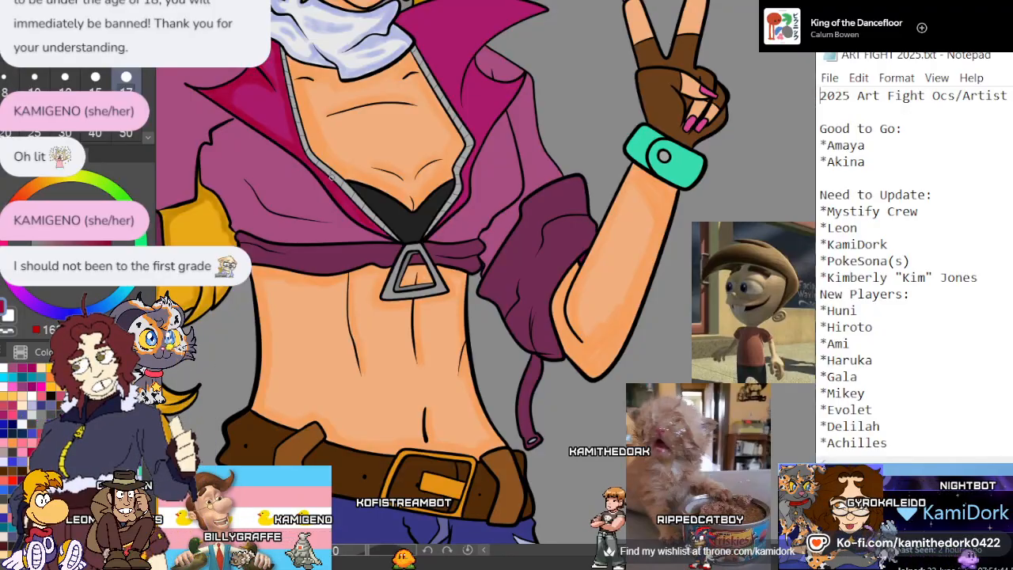
scroll(433, 235, down, 1)
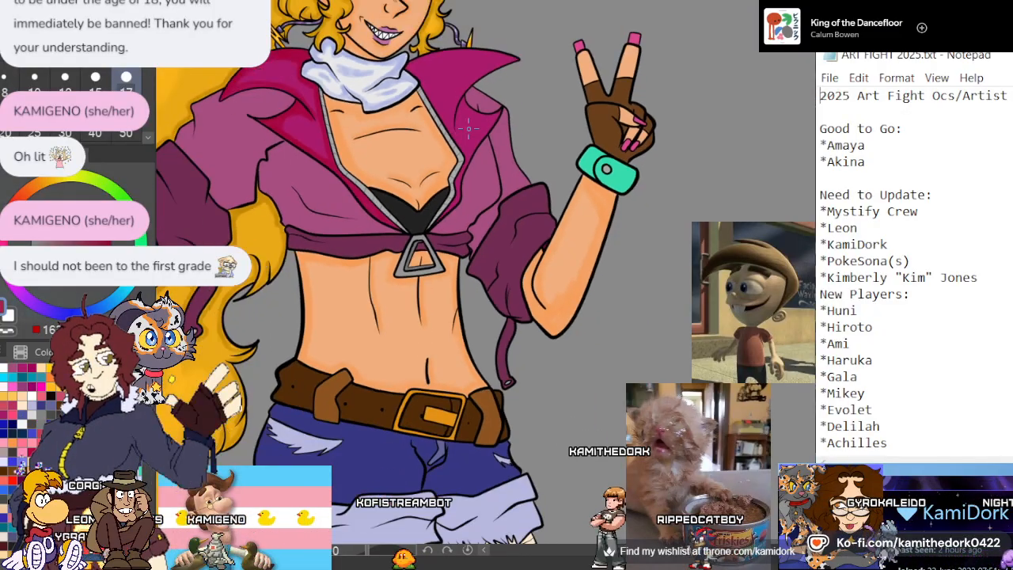
scroll(419, 149, up, 3)
scroll(419, 149, up, 2)
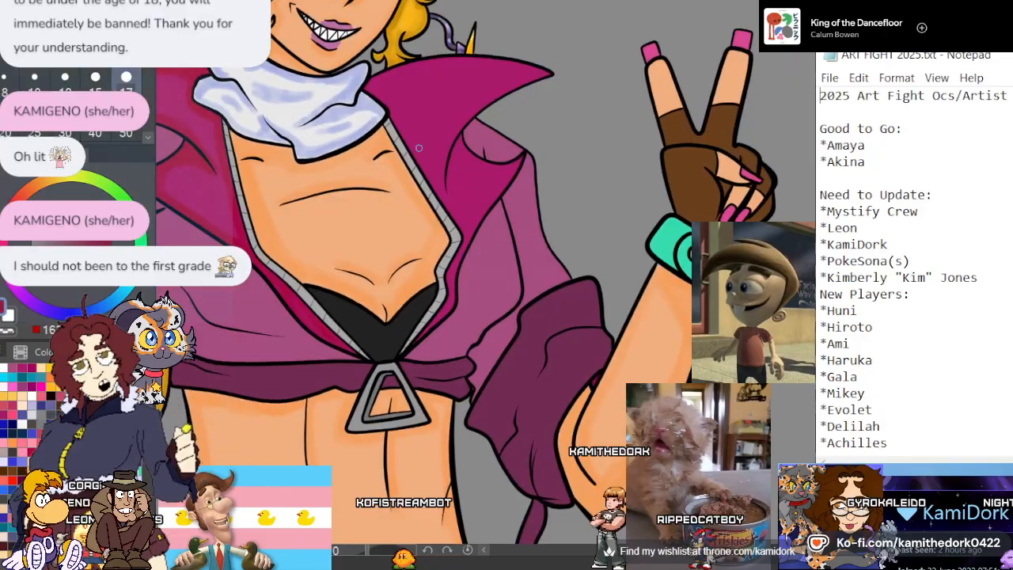
scroll(419, 148, down, 2)
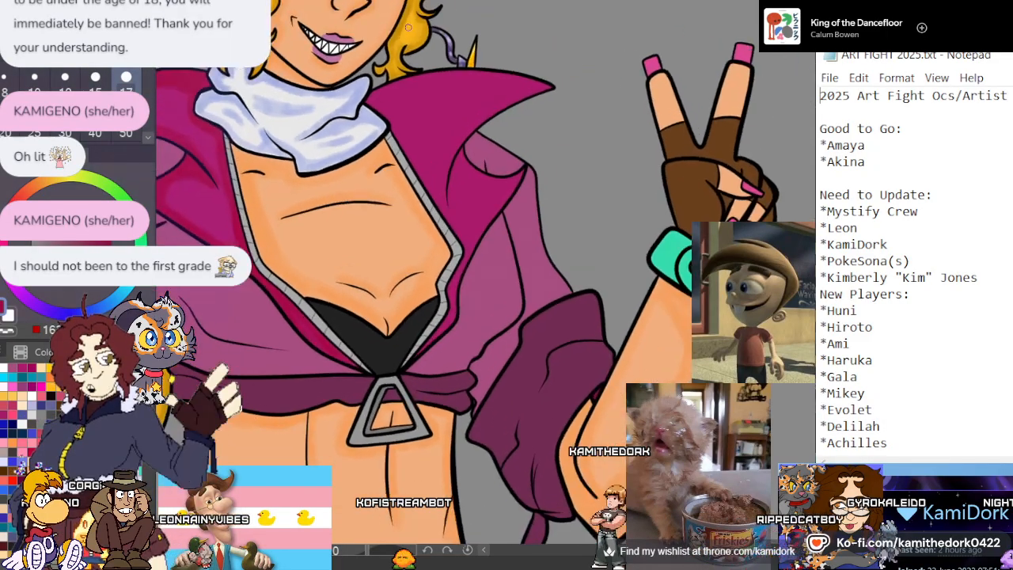
scroll(409, 163, up, 4)
scroll(409, 163, up, 2)
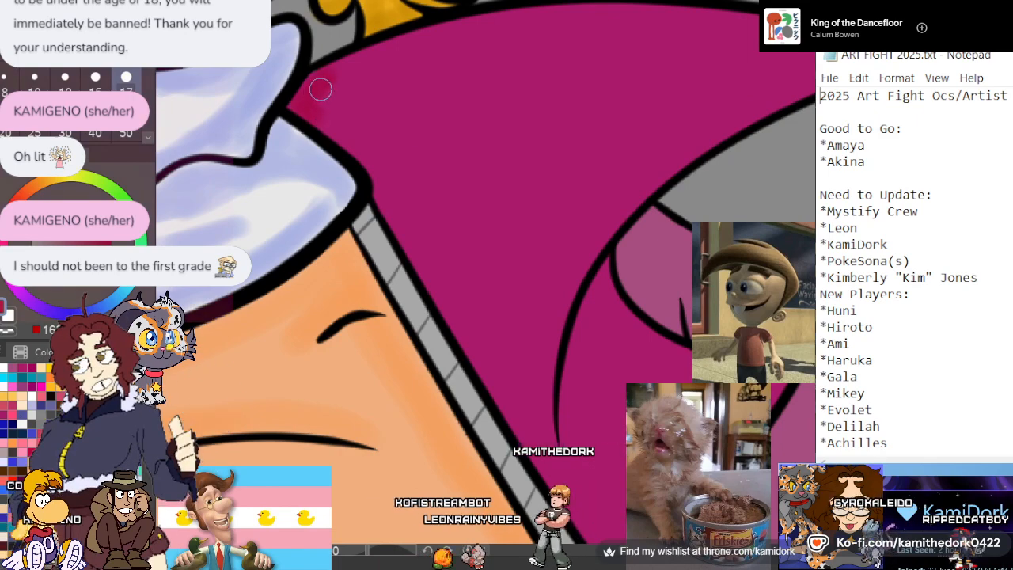
mouse_move(316, 86)
mouse_down()
mouse_move(380, 173)
mouse_move(359, 116)
mouse_move(361, 161)
mouse_move(364, 140)
mouse_move(397, 214)
mouse_move(423, 253)
mouse_up()
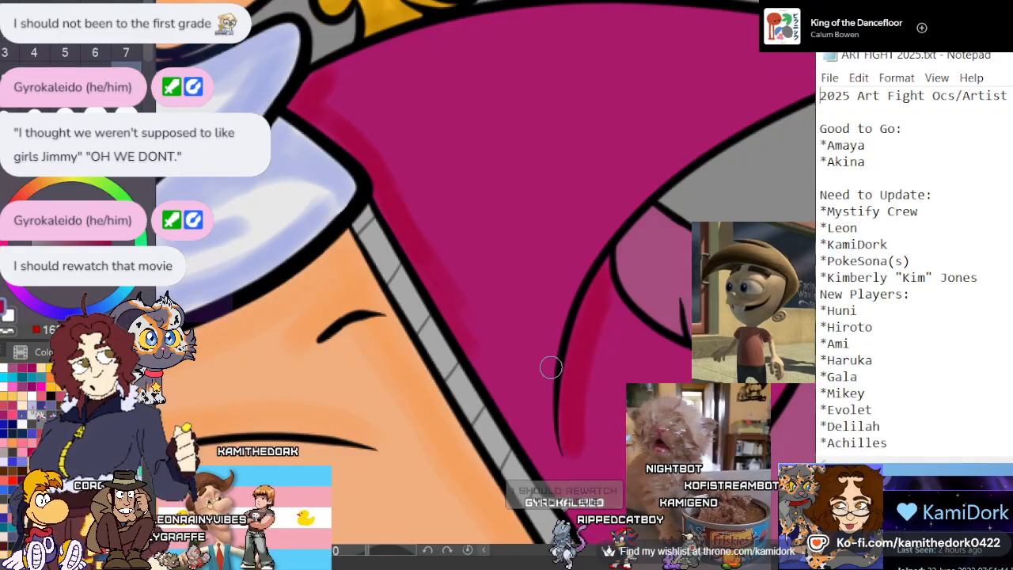
Shade the opposite lapel in crimson beneath the turned-over flap and down its outer edge, extending the shadow along the grey trim
scroll(552, 366, down, 5)
scroll(602, 316, up, 3)
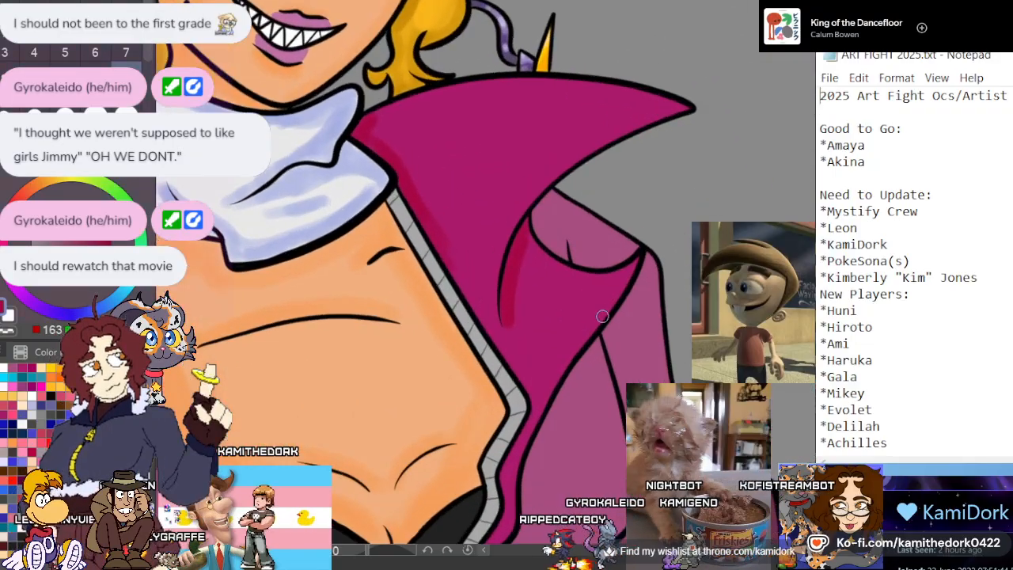
scroll(602, 316, up, 2)
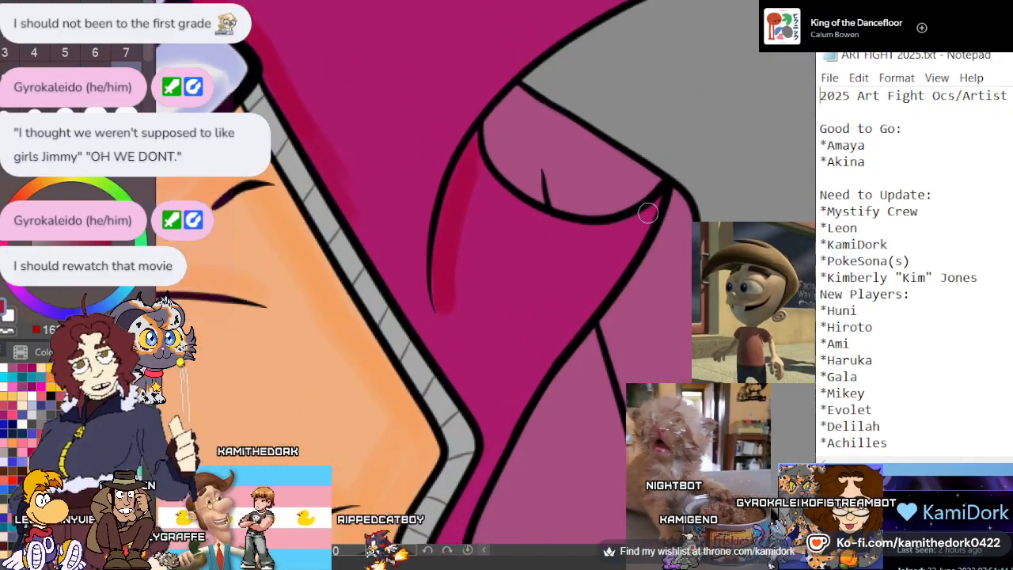
mouse_move(648, 213)
mouse_down()
mouse_move(602, 239)
mouse_move(499, 216)
mouse_move(475, 170)
mouse_move(573, 231)
mouse_up()
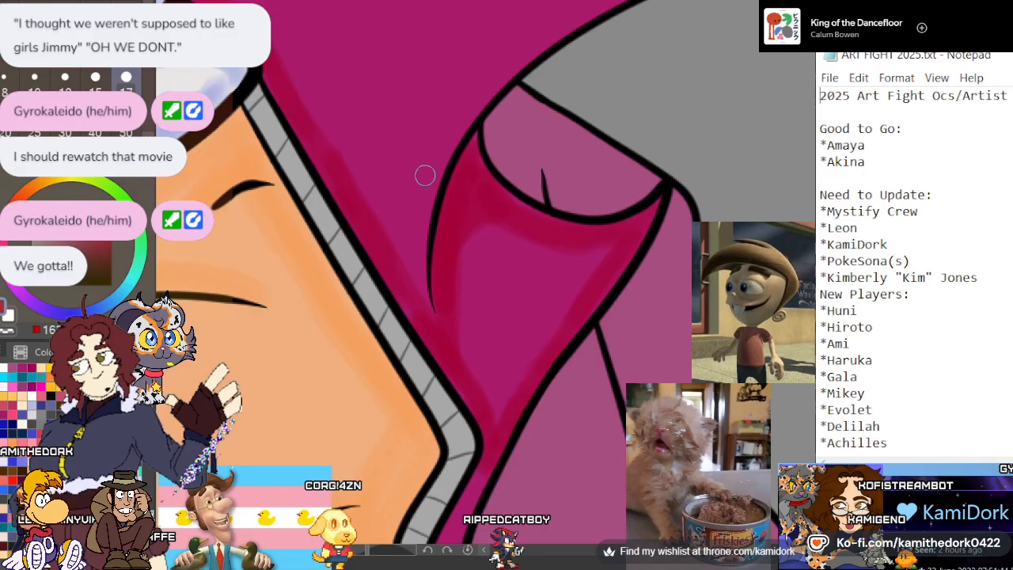
scroll(424, 166, down, 2)
scroll(424, 165, down, 3)
scroll(414, 127, up, 5)
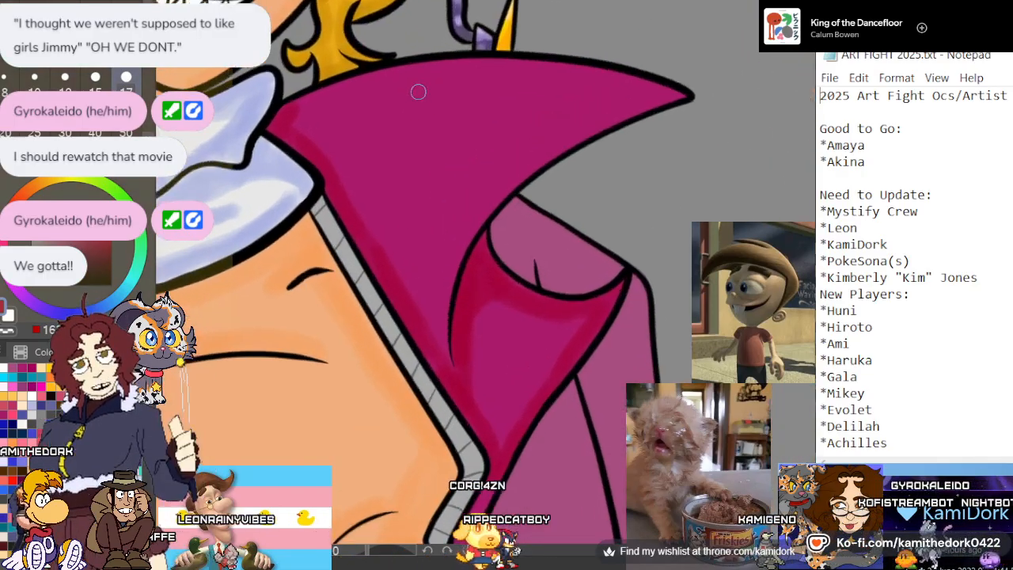
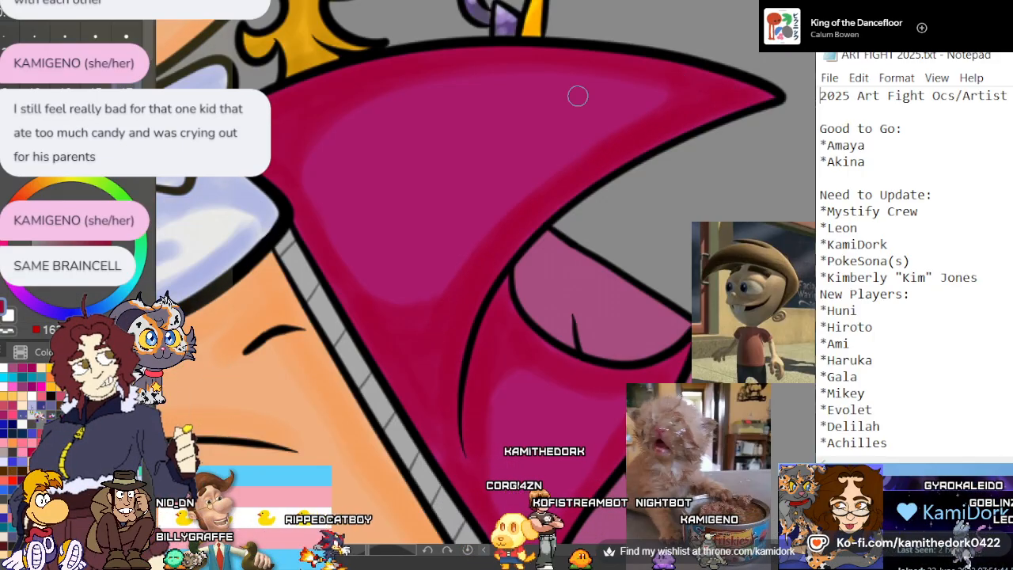
Extend the crimson shadow down the narrow lapel strip beside the grey zipper trim towards the waist knot
scroll(586, 102, down, 1)
scroll(586, 102, down, 2)
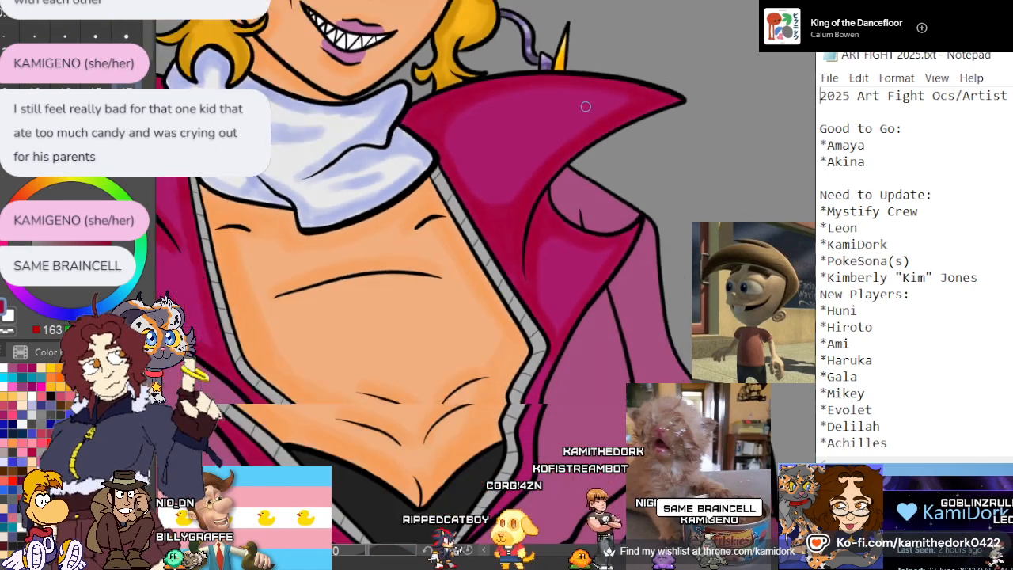
scroll(625, 350, up, 3)
scroll(630, 218, up, 2)
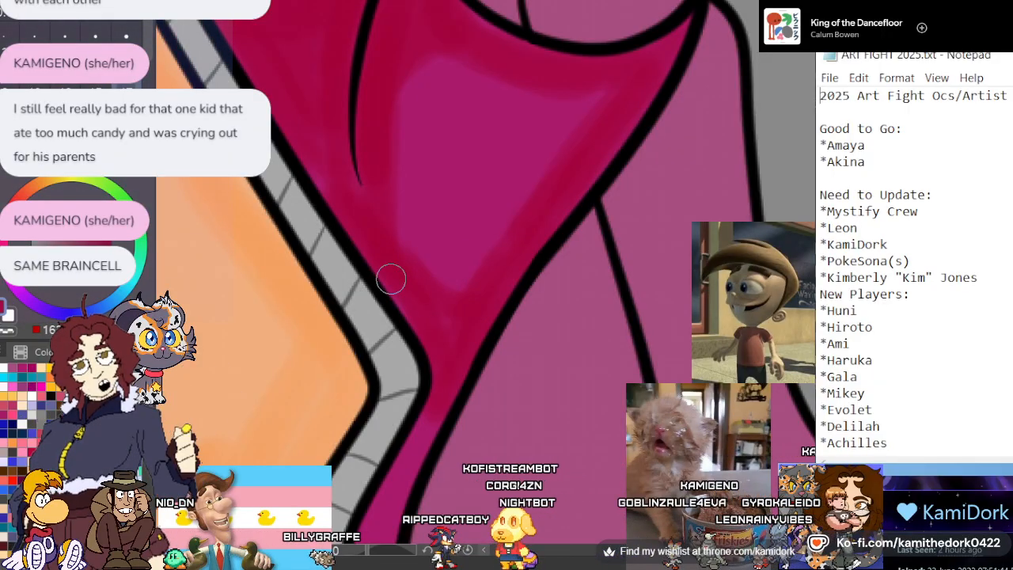
scroll(390, 279, down, 2)
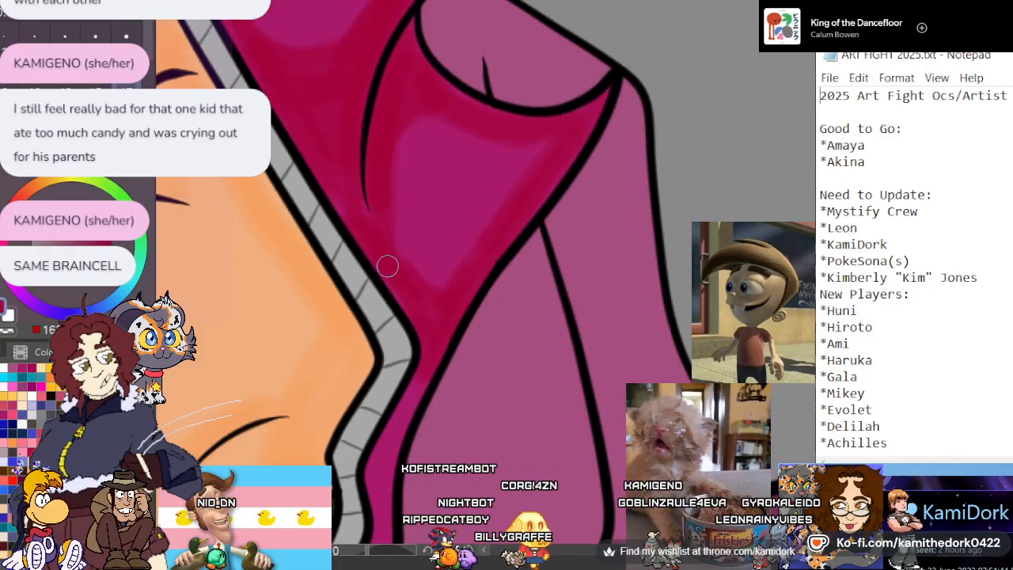
scroll(443, 230, down, 1)
scroll(447, 225, down, 4)
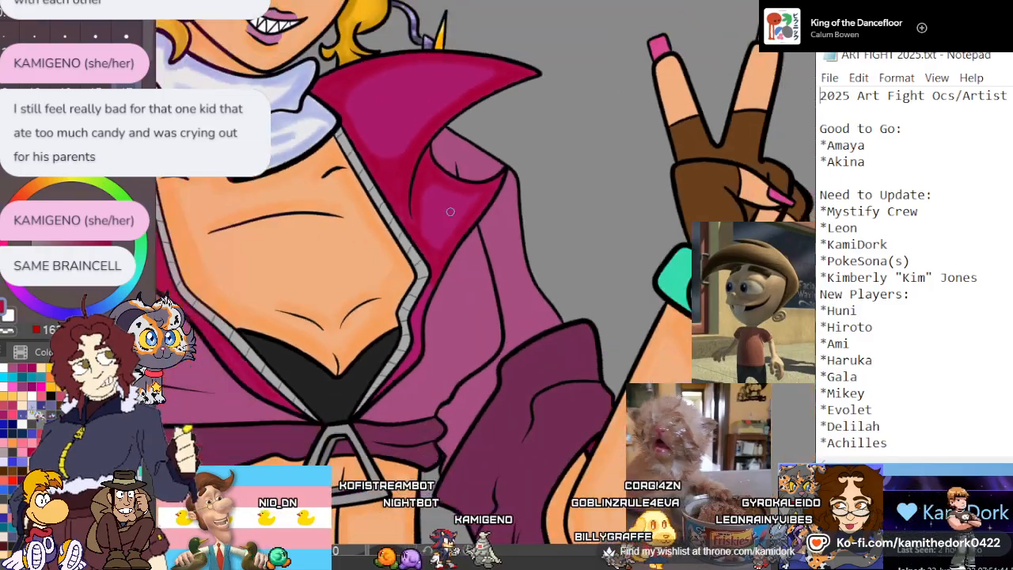
scroll(419, 276, up, 4)
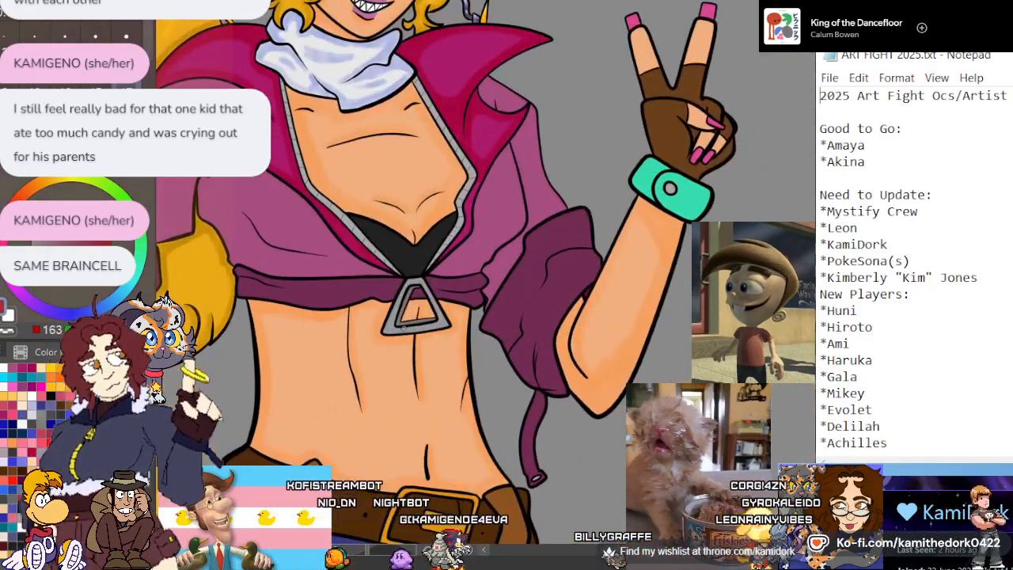
scroll(515, 180, up, 3)
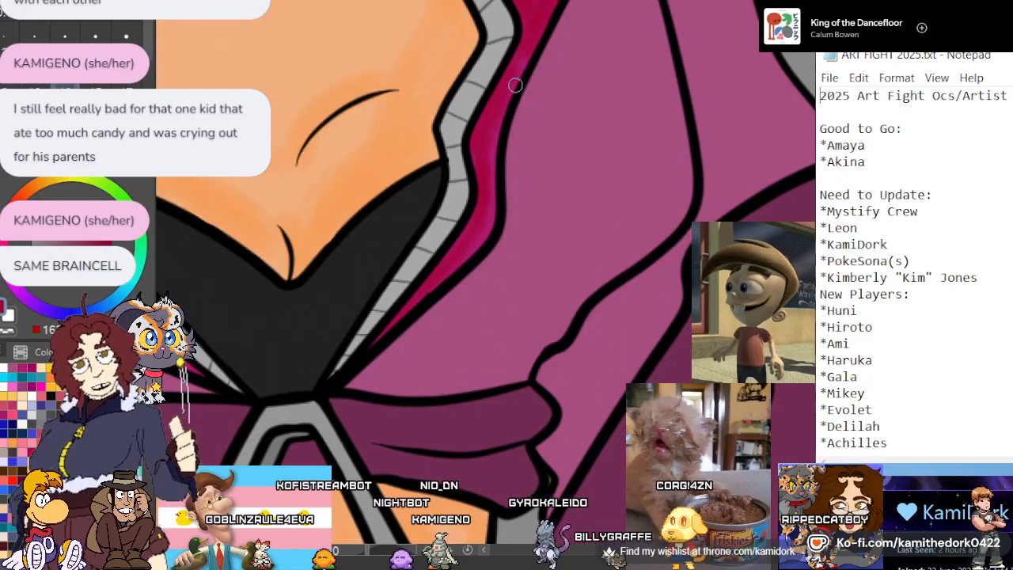
scroll(536, 86, down, 3)
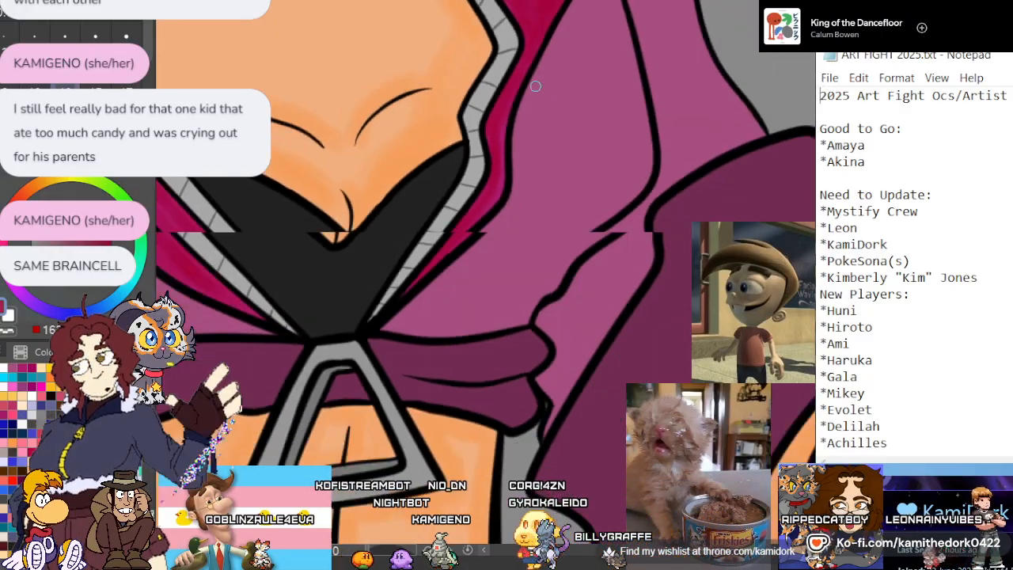
Pick a magenta shadow colour, enlarge the brush to 17 and shade the pink turned-over flap's lower edge and around its tip
scroll(415, 184, down, 1)
scroll(411, 184, up, 5)
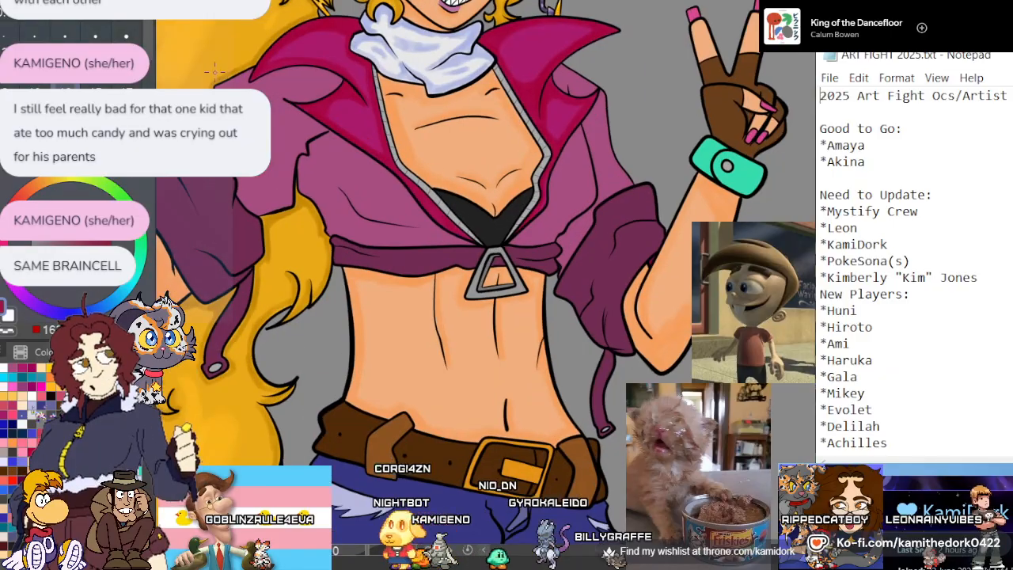
scroll(416, 11, up, 2)
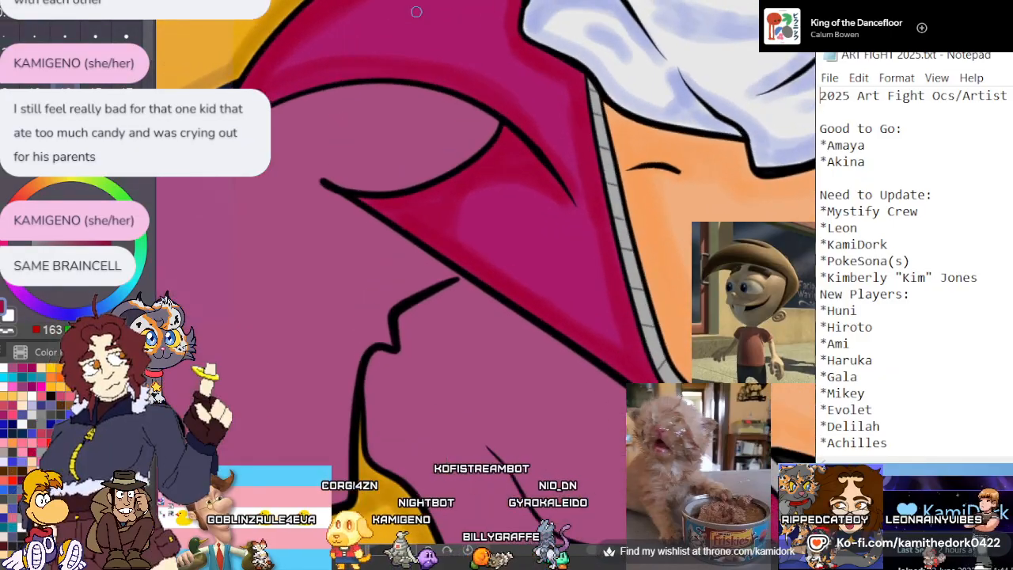
scroll(273, 111, up, 2)
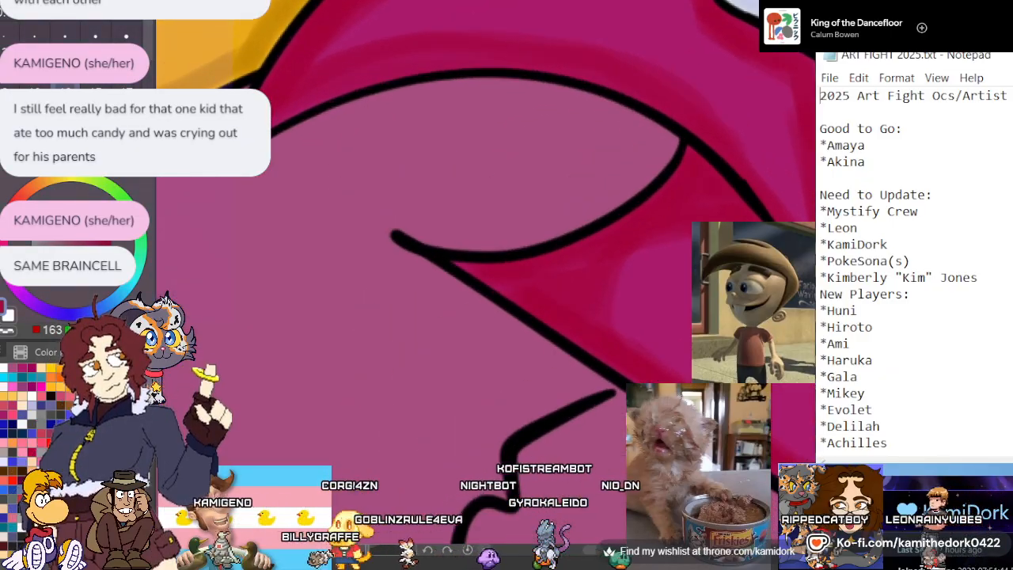
alt+click(332, 234)
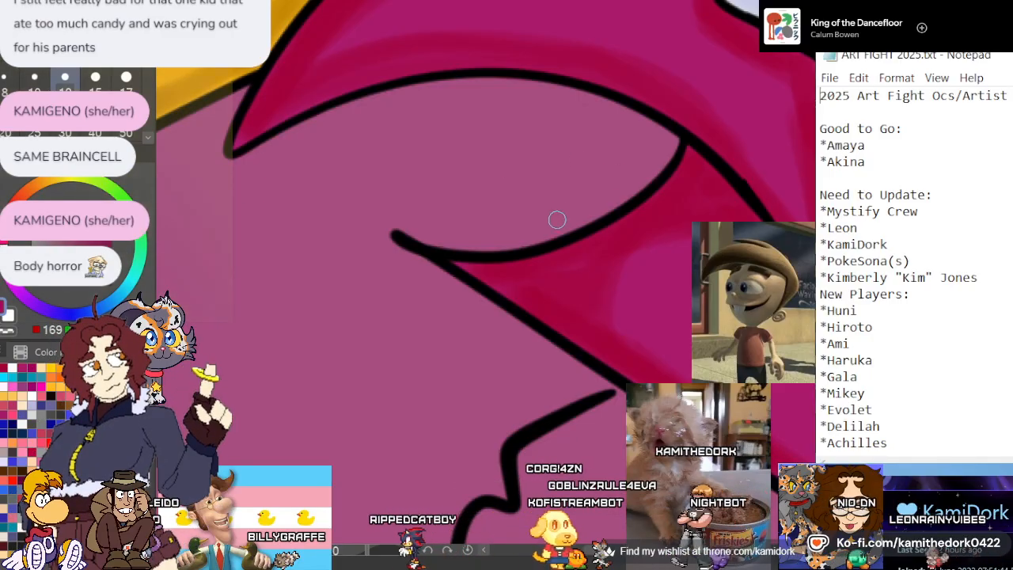
mouse_move(557, 219)
mouse_down()
mouse_move(670, 146)
mouse_move(600, 205)
mouse_up()
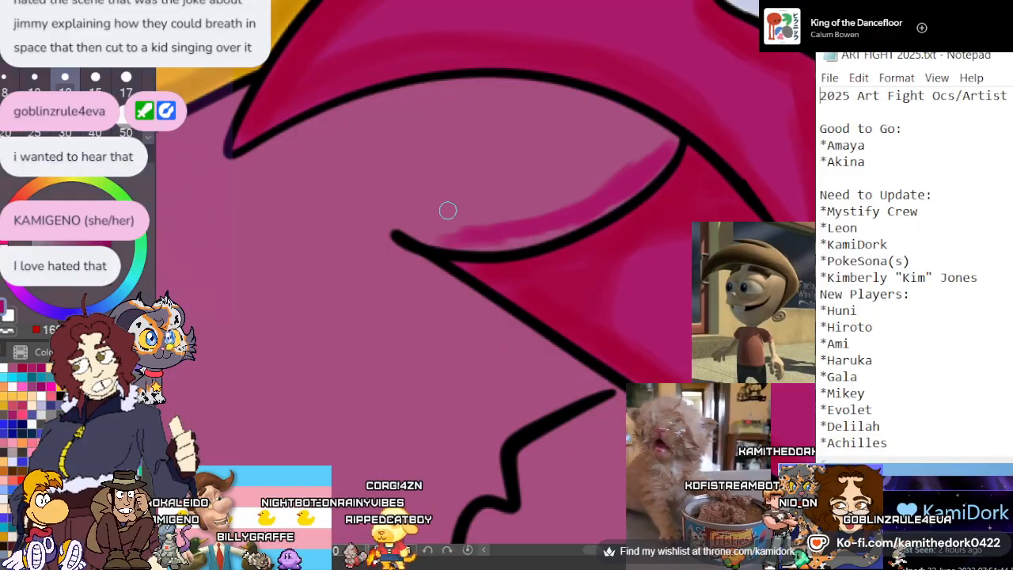
key(bracketright)
key(bracketright)
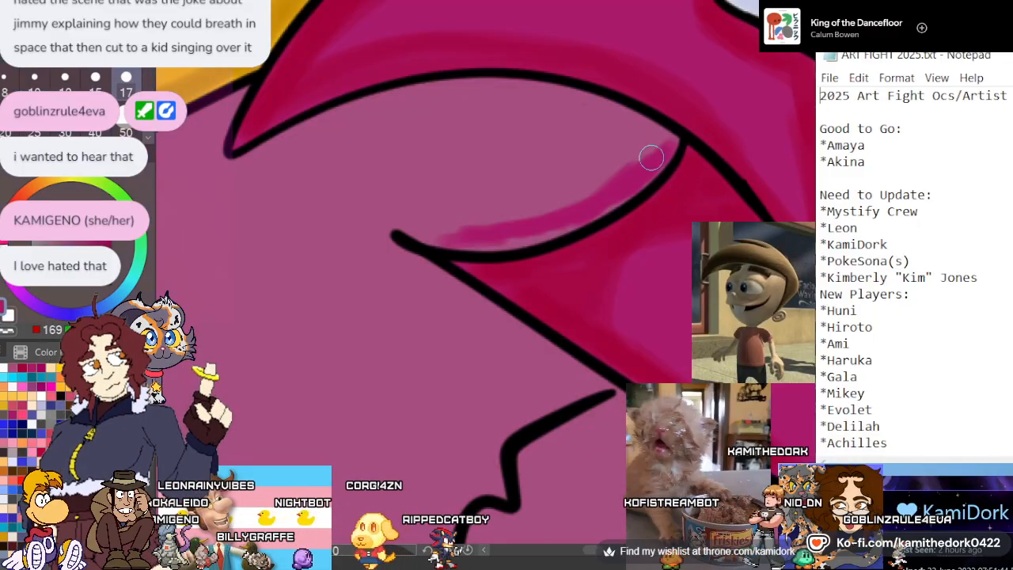
mouse_move(648, 159)
mouse_down()
mouse_move(673, 131)
mouse_move(608, 202)
mouse_up()
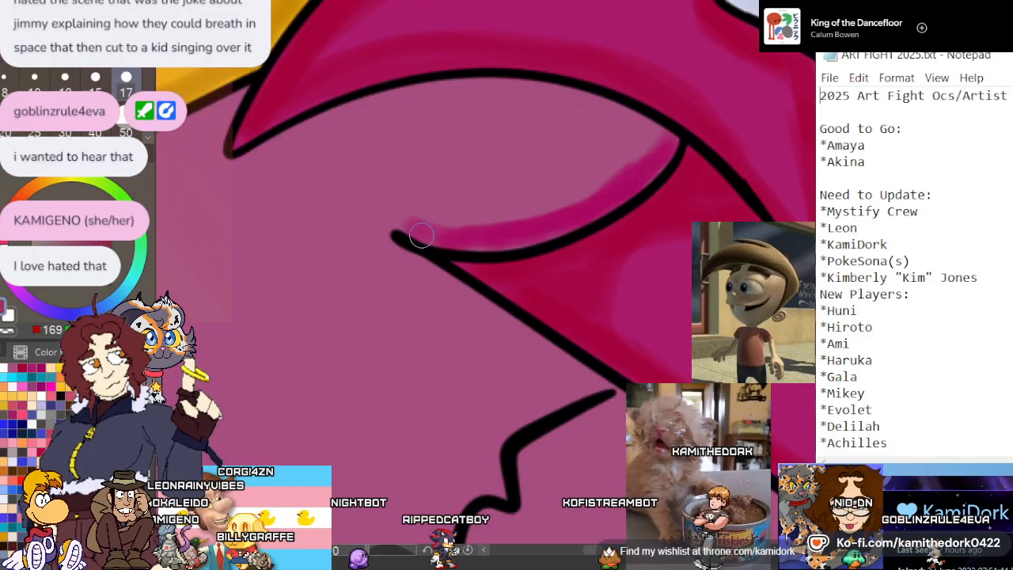
mouse_move(416, 235)
mouse_down()
mouse_move(445, 269)
mouse_move(440, 278)
mouse_up()
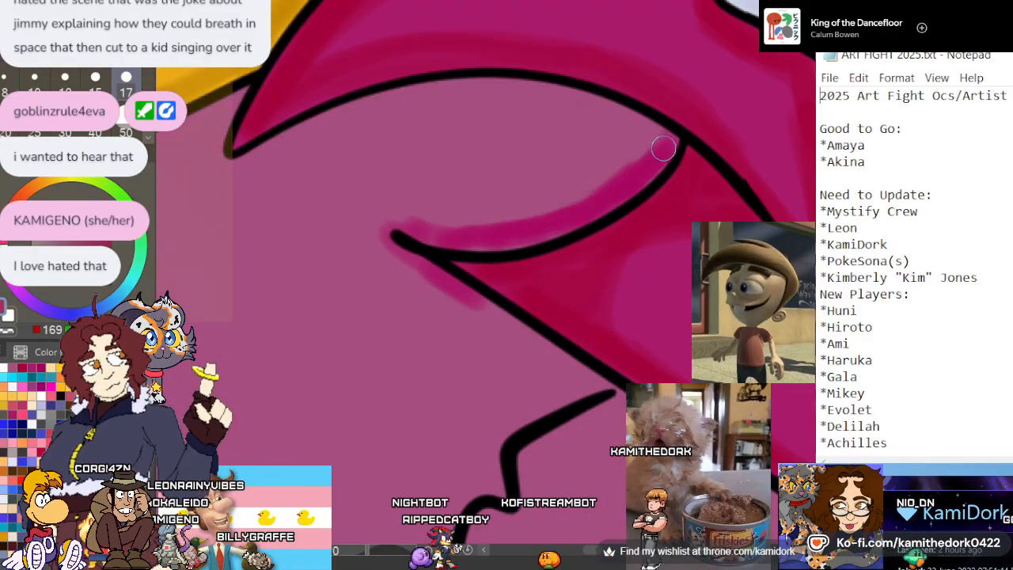
Paint a magenta cast shadow on the pink flap and shoulder beneath the collar's edge, wrapping around the collar point
mouse_move(662, 149)
mouse_down()
mouse_move(575, 104)
mouse_move(476, 95)
mouse_move(361, 112)
mouse_move(435, 92)
mouse_move(612, 113)
mouse_move(503, 106)
mouse_move(284, 154)
mouse_move(356, 112)
mouse_move(245, 174)
mouse_move(211, 159)
mouse_move(233, 96)
mouse_move(214, 185)
mouse_up()
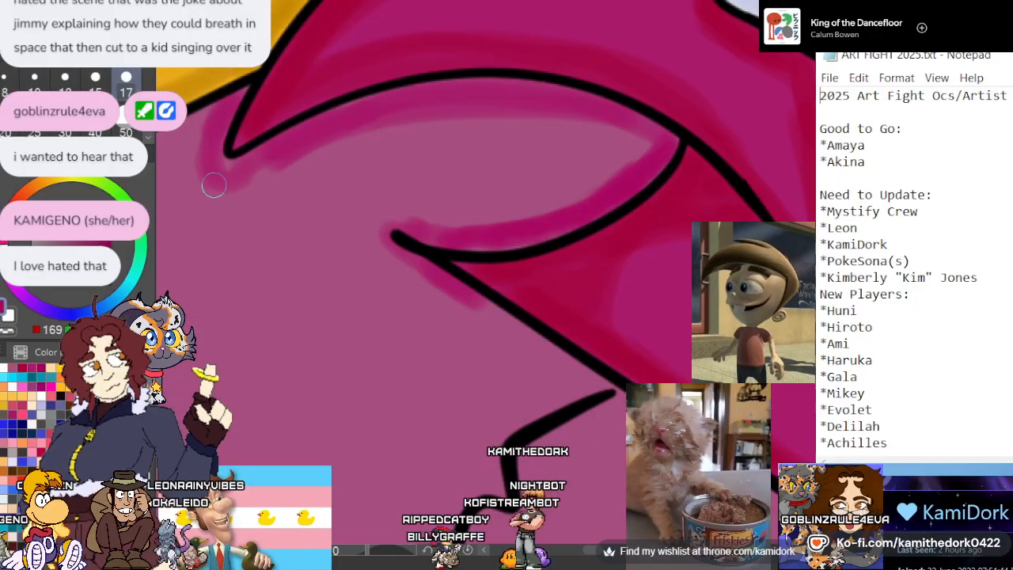
mouse_move(314, 150)
mouse_down()
mouse_move(445, 123)
mouse_move(631, 139)
mouse_move(321, 136)
mouse_move(534, 125)
mouse_move(553, 207)
mouse_move(562, 114)
mouse_move(576, 180)
mouse_up()
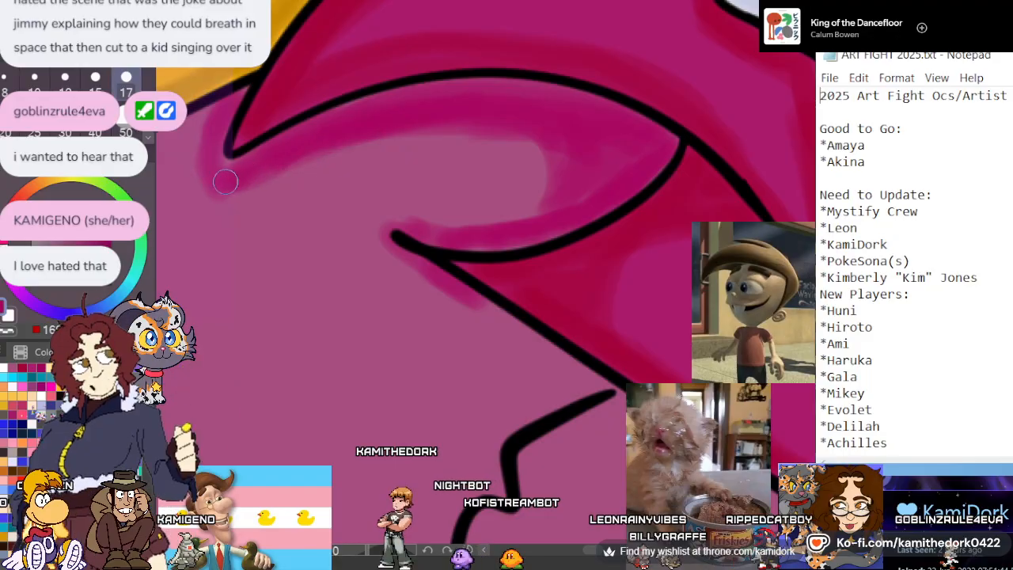
scroll(375, 148, down, 6)
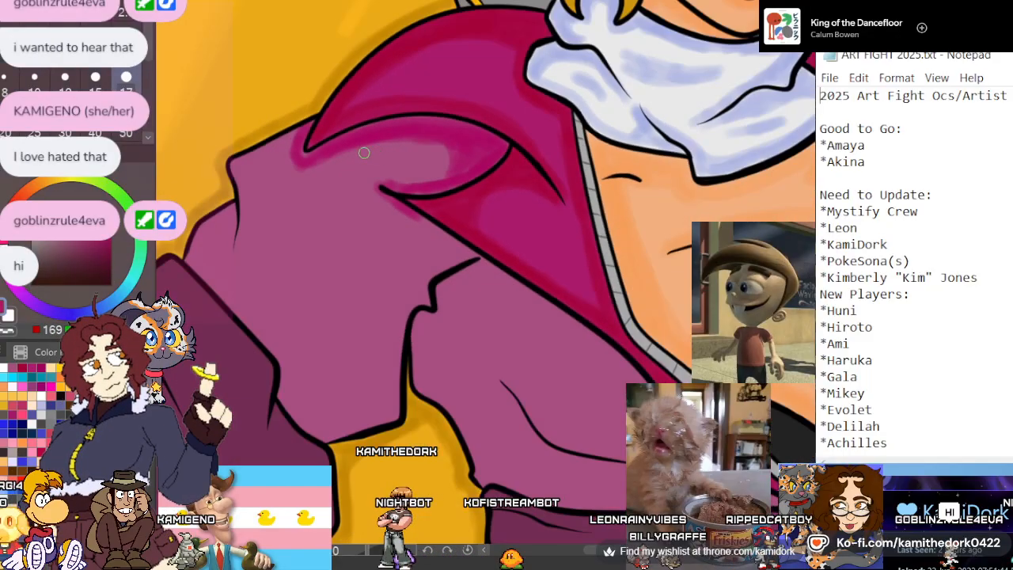
Shade the shoulder's outer edge and the sleeve crease in magenta, continuing along the upper sleeve outline to the dark cuff
scroll(246, 156, up, 6)
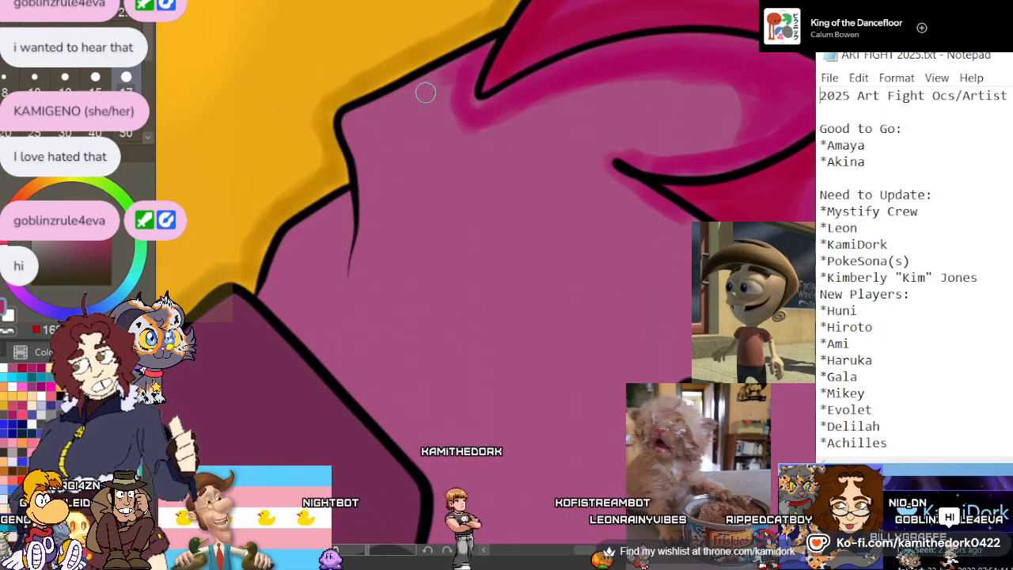
mouse_move(422, 92)
mouse_down()
mouse_move(353, 129)
mouse_move(360, 222)
mouse_move(361, 193)
mouse_move(350, 260)
mouse_move(363, 140)
mouse_move(461, 79)
mouse_move(409, 99)
mouse_up()
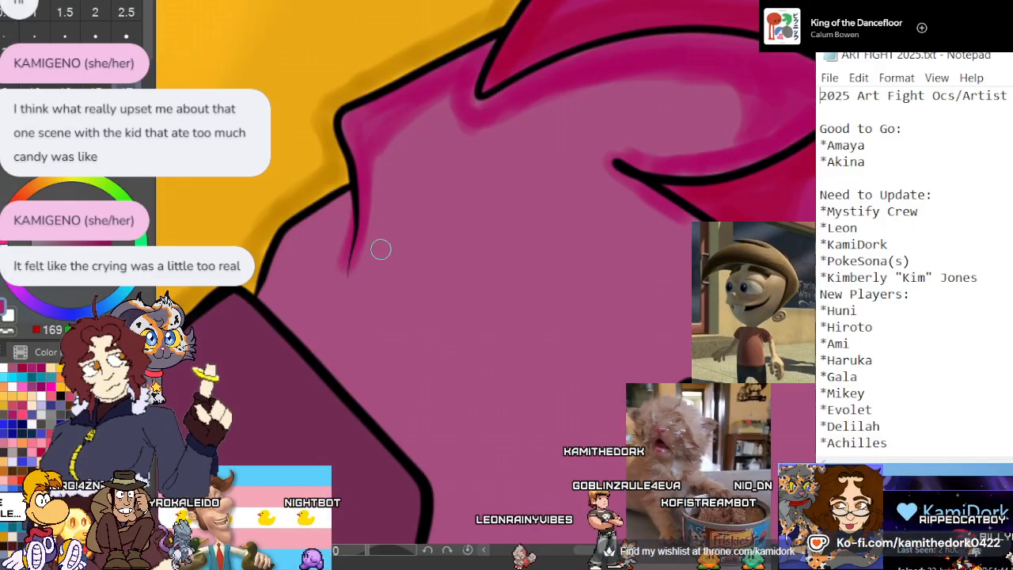
mouse_move(346, 265)
mouse_down()
mouse_move(350, 200)
mouse_move(292, 252)
mouse_move(318, 224)
mouse_move(301, 228)
mouse_move(275, 296)
mouse_up()
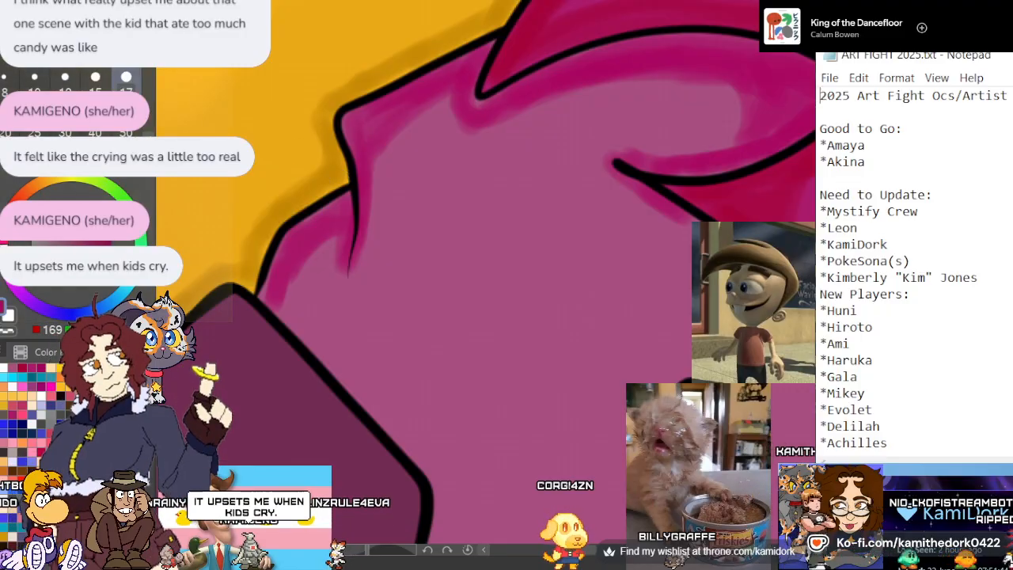
Paint a magenta shadow on the sleeve along the jagged armpit fold, starting near the lapel
scroll(339, 195, down, 3)
scroll(391, 165, up, 2)
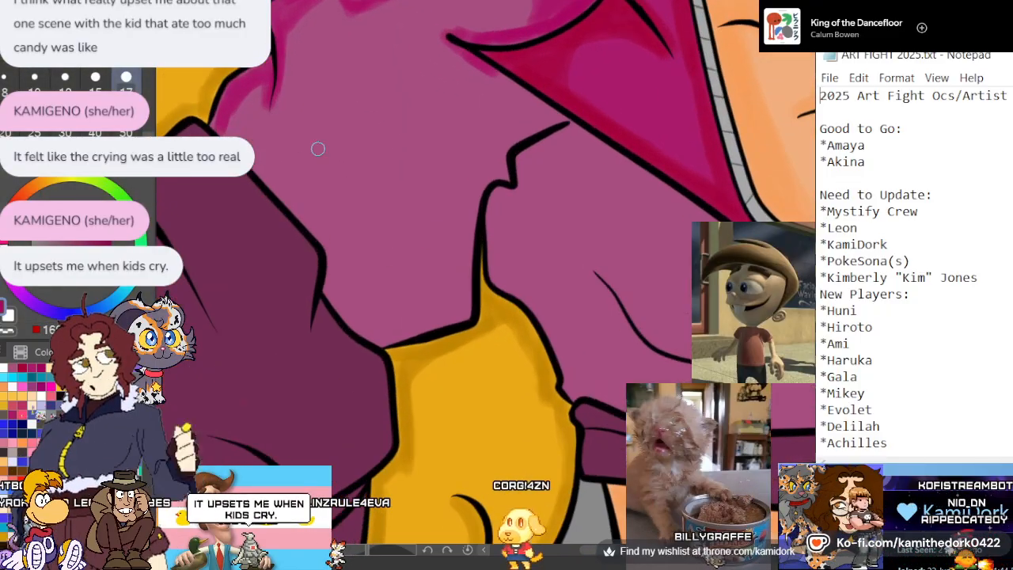
scroll(290, 171, up, 2)
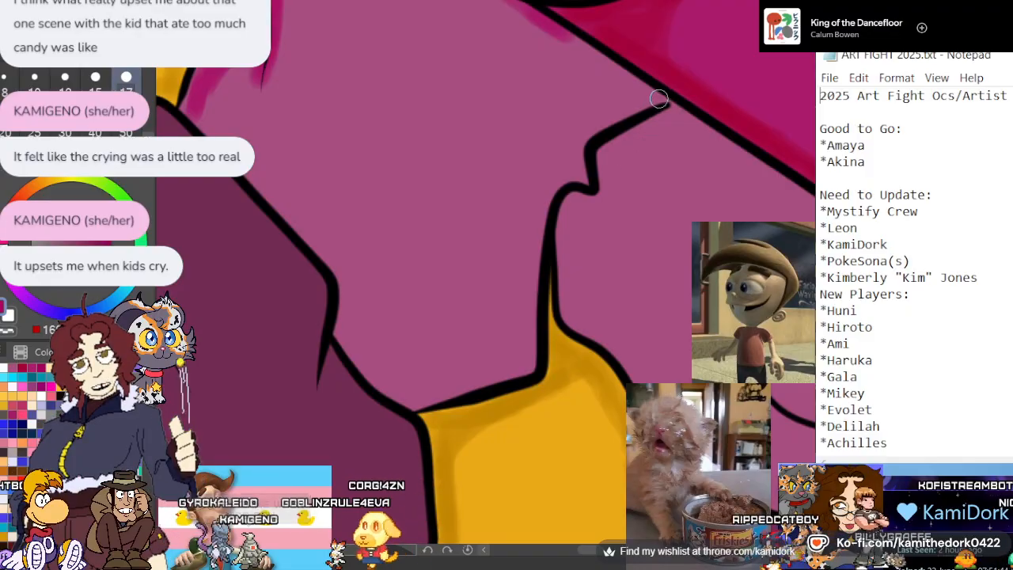
mouse_move(593, 119)
mouse_down()
mouse_move(522, 241)
mouse_move(522, 291)
mouse_up()
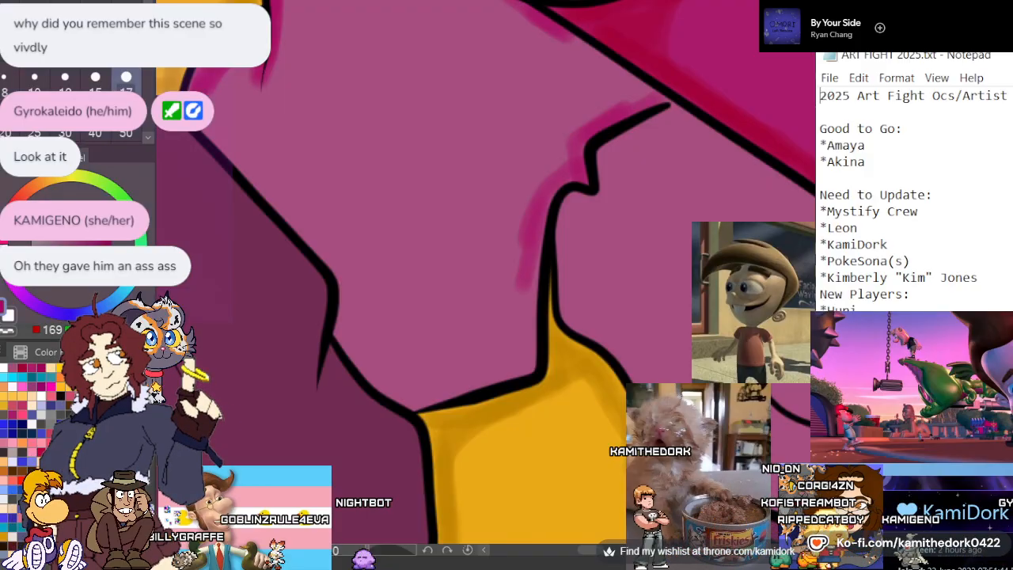
scroll(574, 215, down, 2)
scroll(508, 253, up, 3)
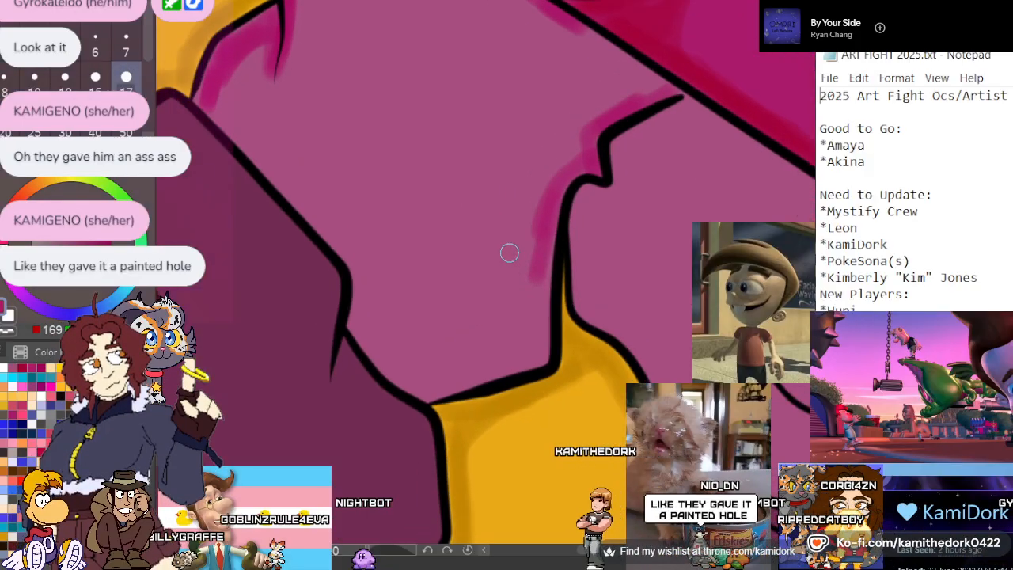
Widen the magenta shadow below the armpit fold and carry it along the sleeve's lower hem and up beside the dark cuff
scroll(509, 253, down, 1)
scroll(463, 190, up, 1)
scroll(465, 199, down, 3)
scroll(481, 285, up, 2)
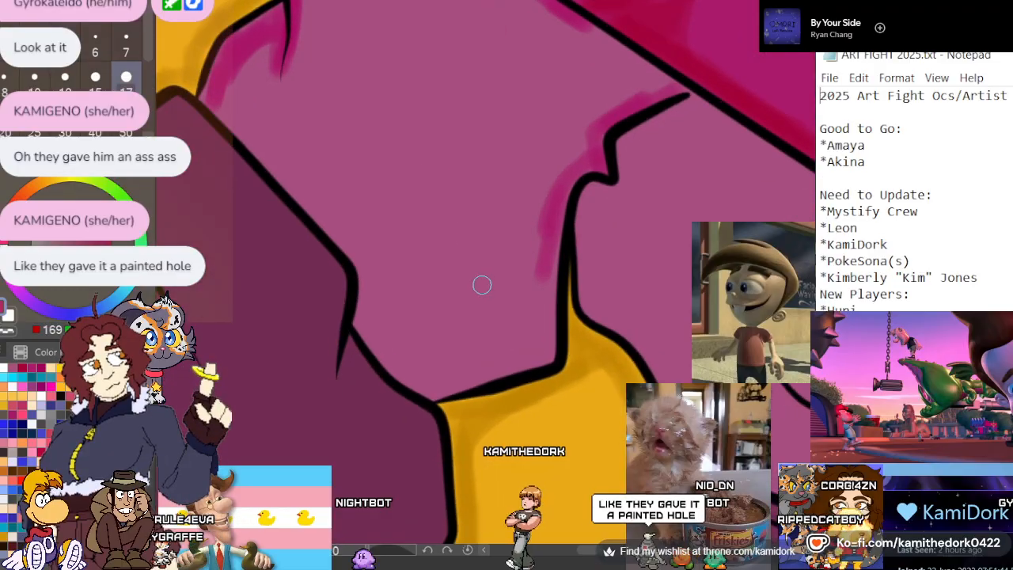
scroll(494, 257, up, 1)
scroll(497, 256, down, 2)
scroll(498, 256, up, 2)
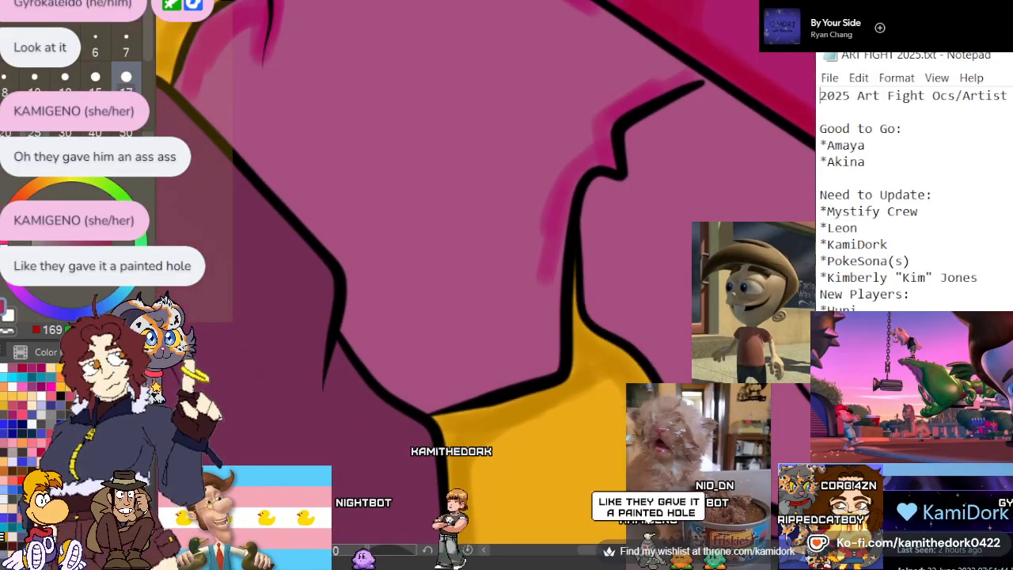
mouse_move(526, 273)
mouse_down()
mouse_move(546, 224)
mouse_move(527, 271)
mouse_up()
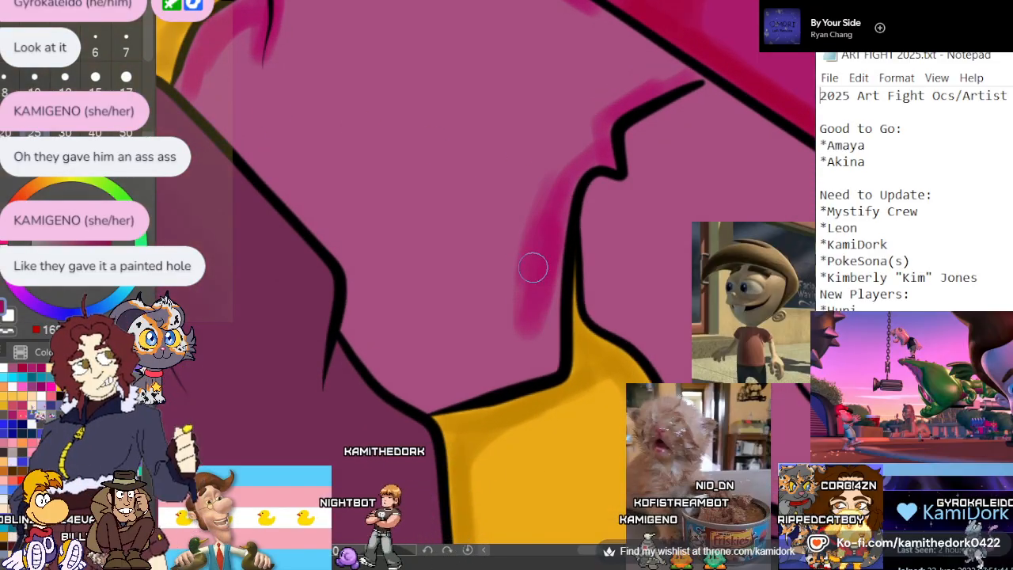
mouse_move(517, 305)
mouse_down()
mouse_move(553, 273)
mouse_move(552, 348)
mouse_move(443, 394)
mouse_move(394, 377)
mouse_move(361, 350)
mouse_up()
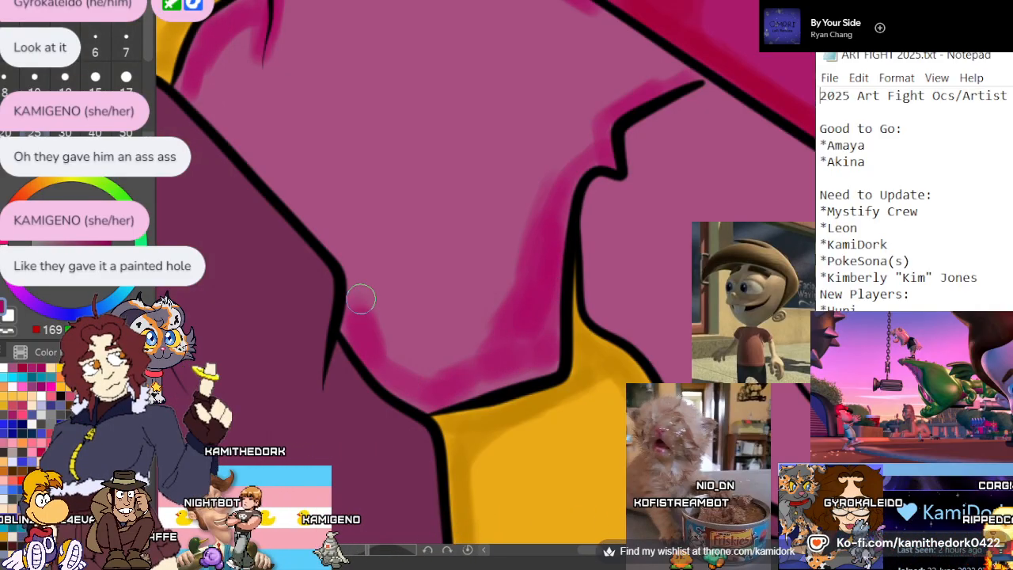
mouse_move(357, 293)
mouse_down()
mouse_move(196, 85)
mouse_move(307, 213)
mouse_move(216, 93)
mouse_move(349, 281)
mouse_move(303, 187)
mouse_move(221, 73)
mouse_up()
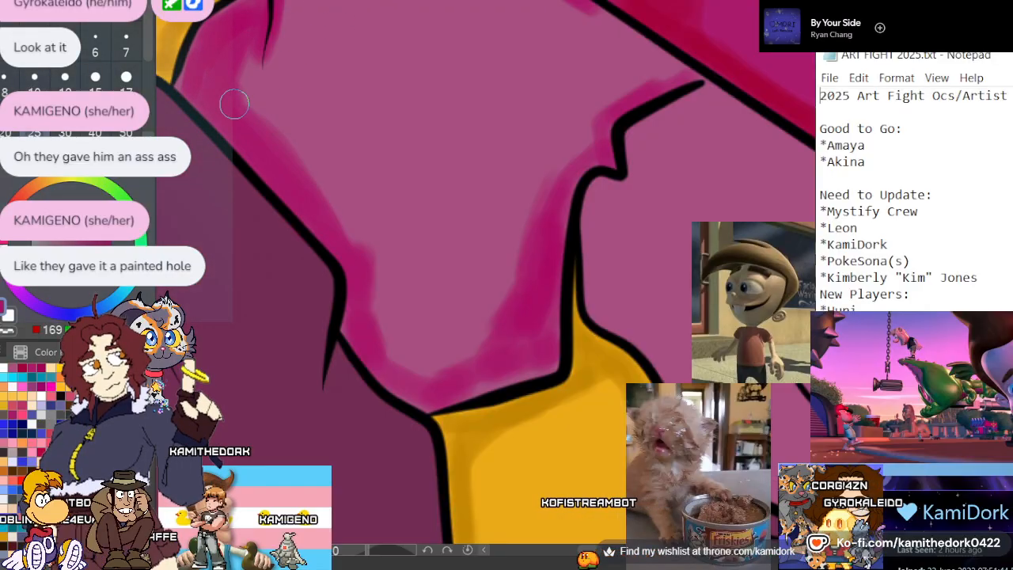
Shade the sleeve in magenta along the lapel's outer edge from the armpit fold and around the turned-over flap's tip
mouse_move(674, 72)
mouse_down()
mouse_move(581, 4)
mouse_move(671, 72)
mouse_move(615, 39)
mouse_up()
scroll(531, 88, down, 4)
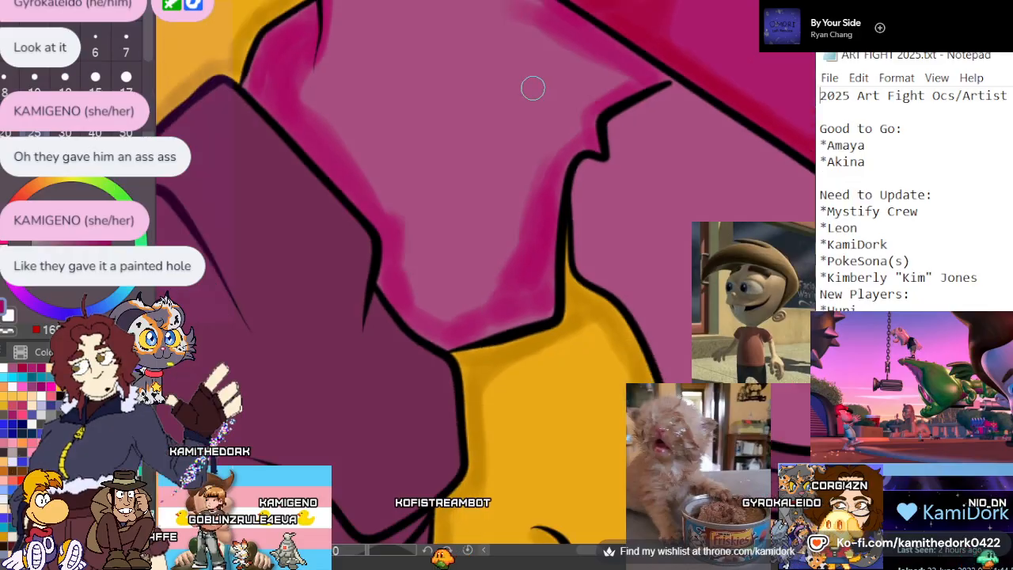
scroll(586, 43, up, 2)
scroll(586, 43, up, 4)
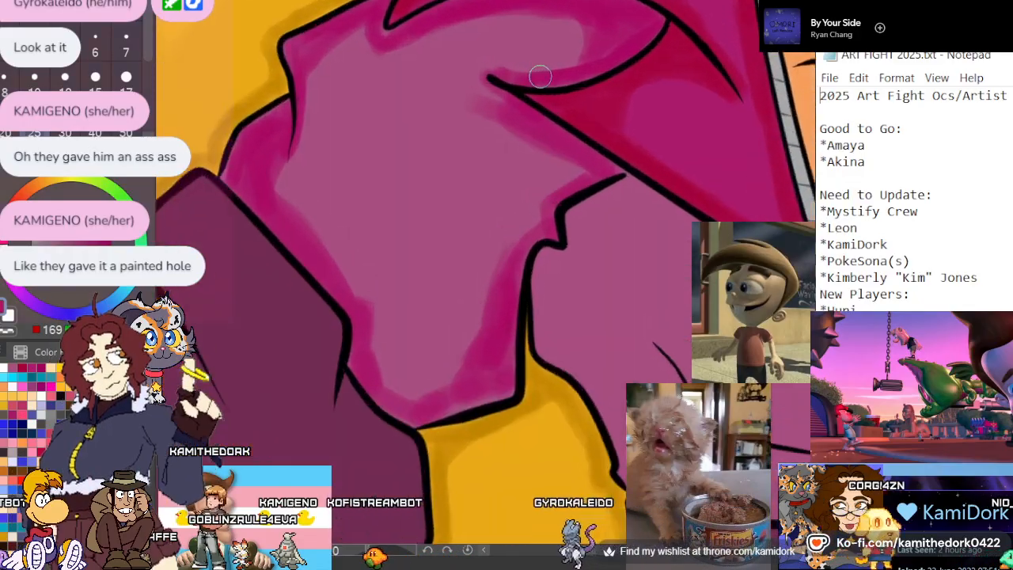
drag(438, 79, 473, 50)
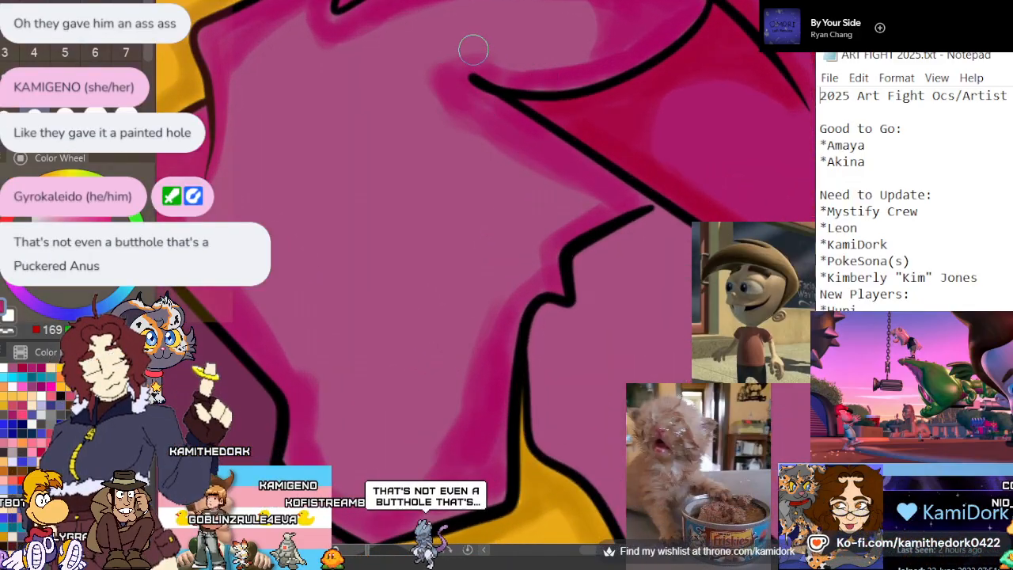
scroll(472, 50, down, 3)
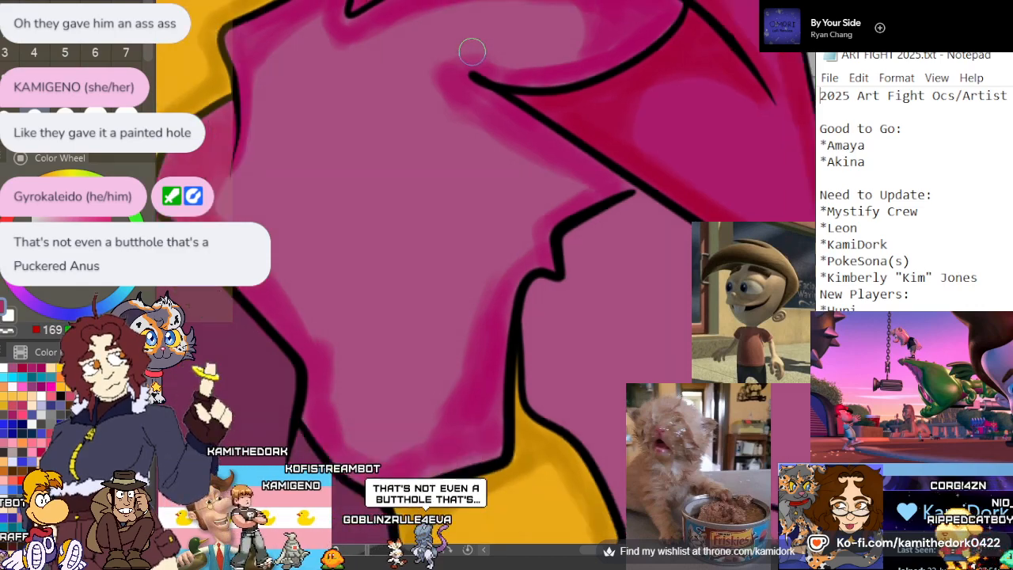
scroll(471, 51, down, 4)
scroll(584, 202, up, 4)
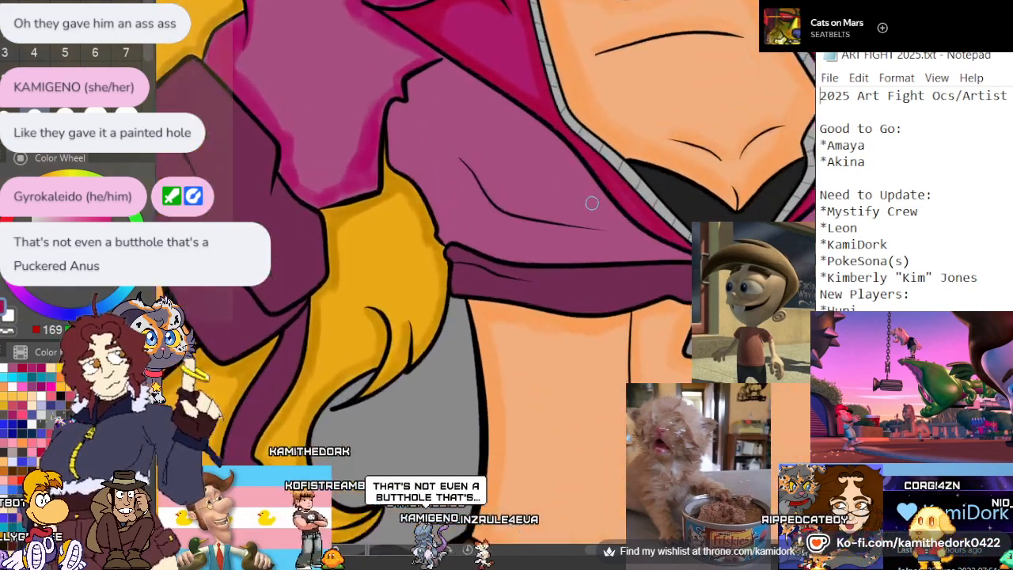
Shade the jacket's front panel in magenta from the armpit fold along the edge beside the hair, and along the lapel line
scroll(500, 79, up, 3)
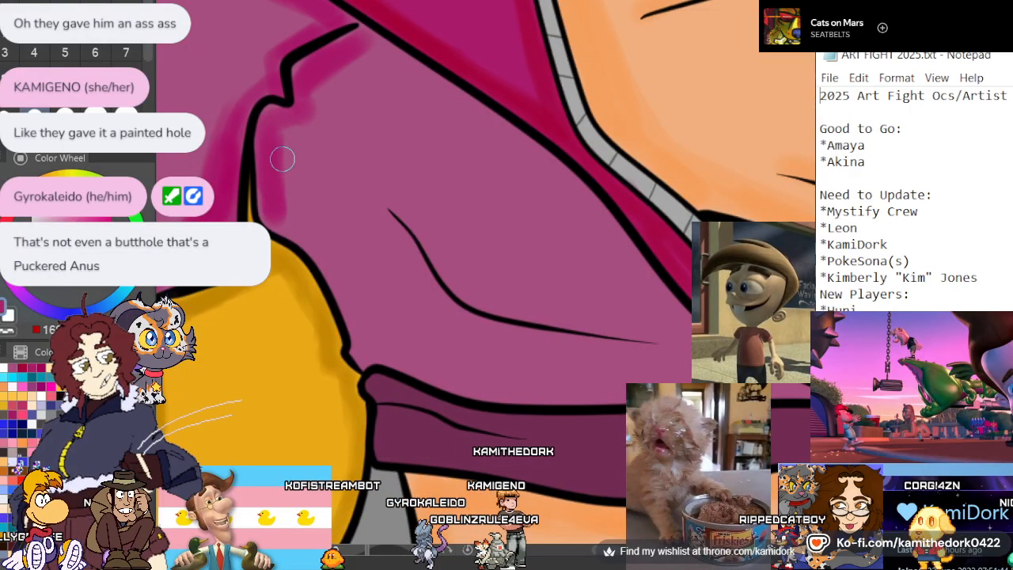
mouse_move(299, 224)
mouse_down()
mouse_move(364, 285)
mouse_move(333, 227)
mouse_move(370, 340)
mouse_up()
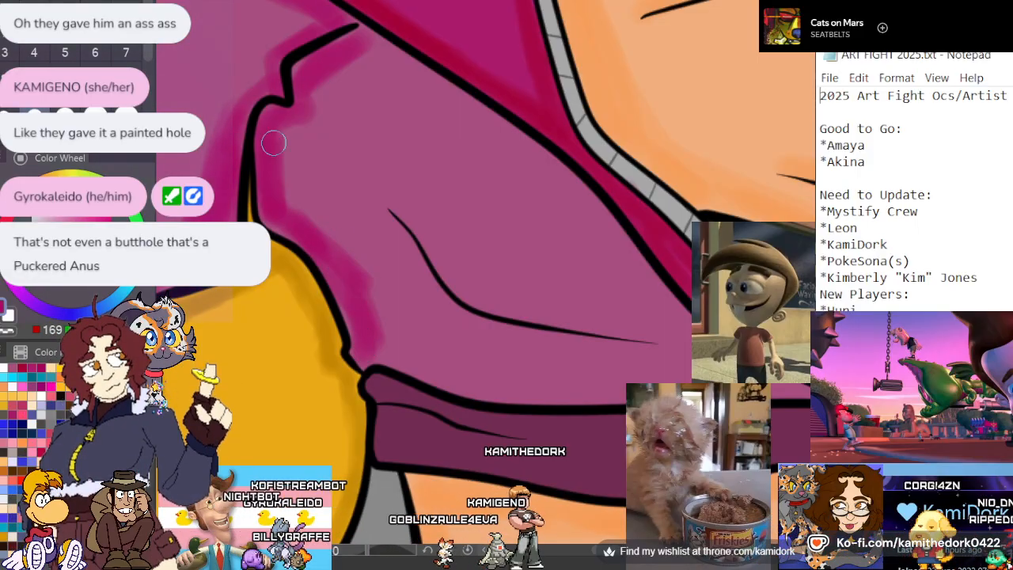
mouse_move(380, 47)
mouse_down()
mouse_move(477, 116)
mouse_move(538, 136)
mouse_move(589, 201)
mouse_move(641, 311)
mouse_up()
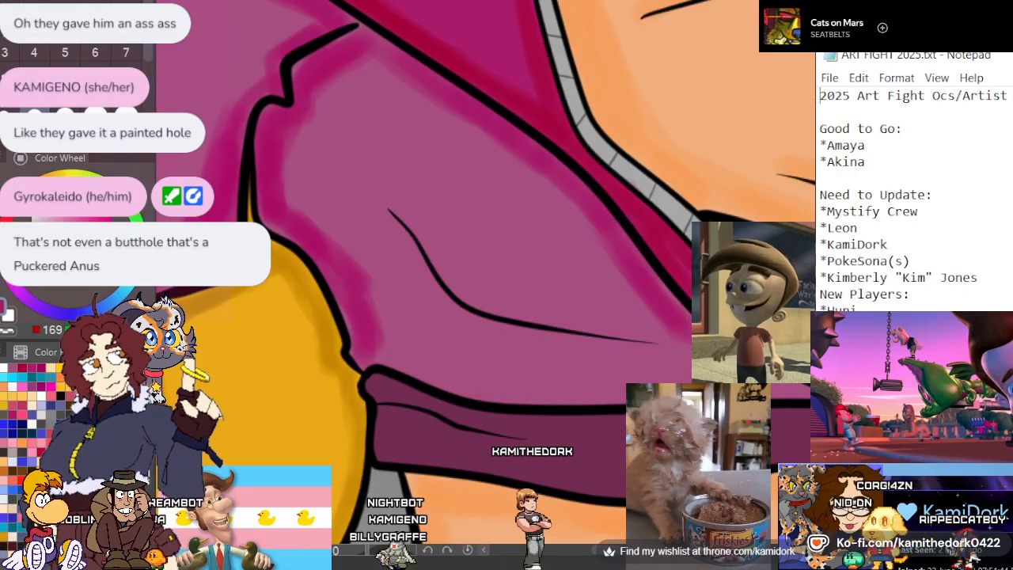
key(ctrl+minus)
key(ctrl+minus)
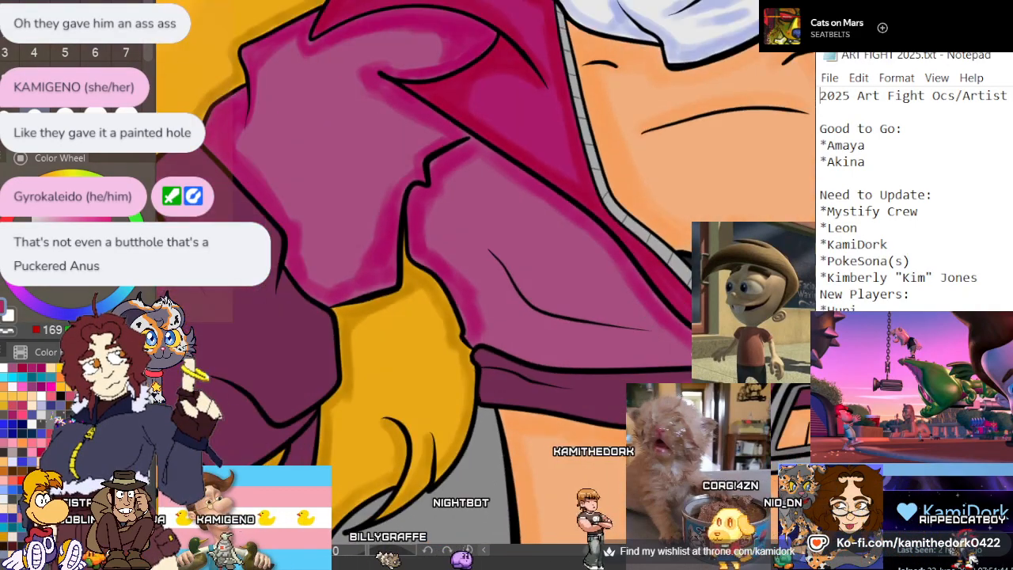
Shade beneath the front panel's curved crease in magenta and fill the shadow along the hem above the dark waistband
key(ctrl+plus)
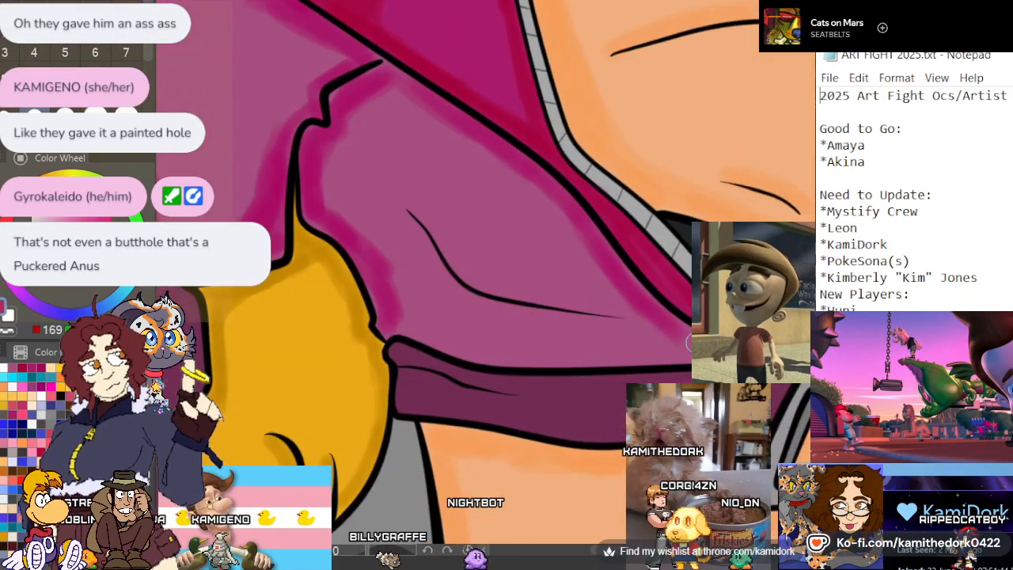
drag(600, 251, 509, 165)
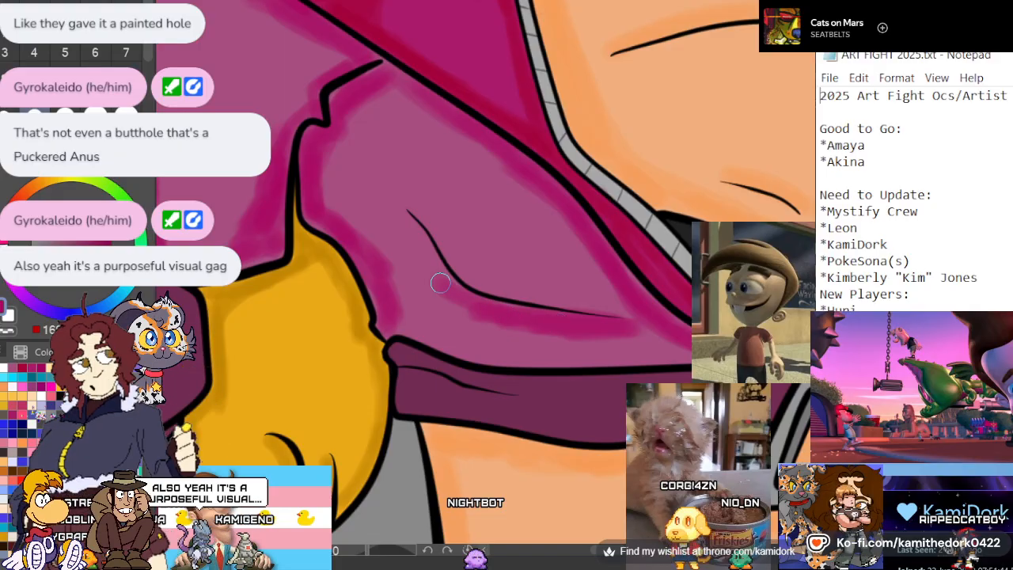
mouse_move(440, 282)
mouse_down()
mouse_move(412, 224)
mouse_move(440, 279)
mouse_move(508, 313)
mouse_up()
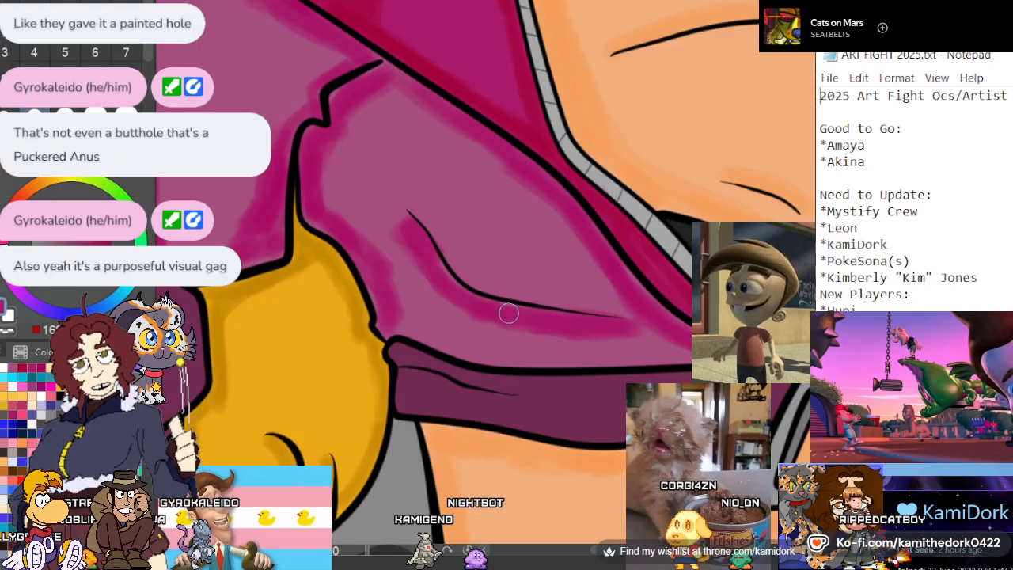
drag(570, 310, 450, 276)
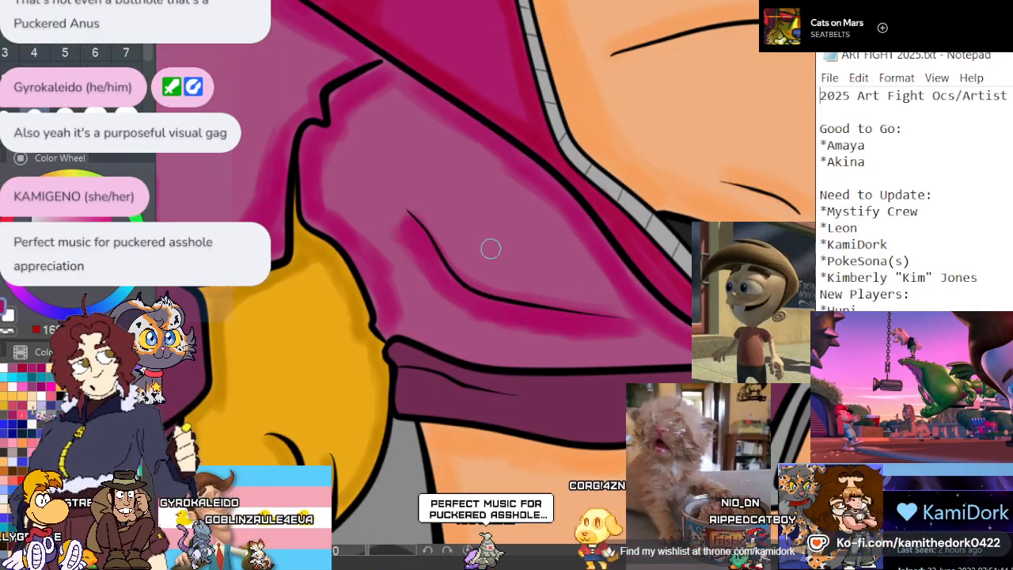
drag(621, 362, 428, 339)
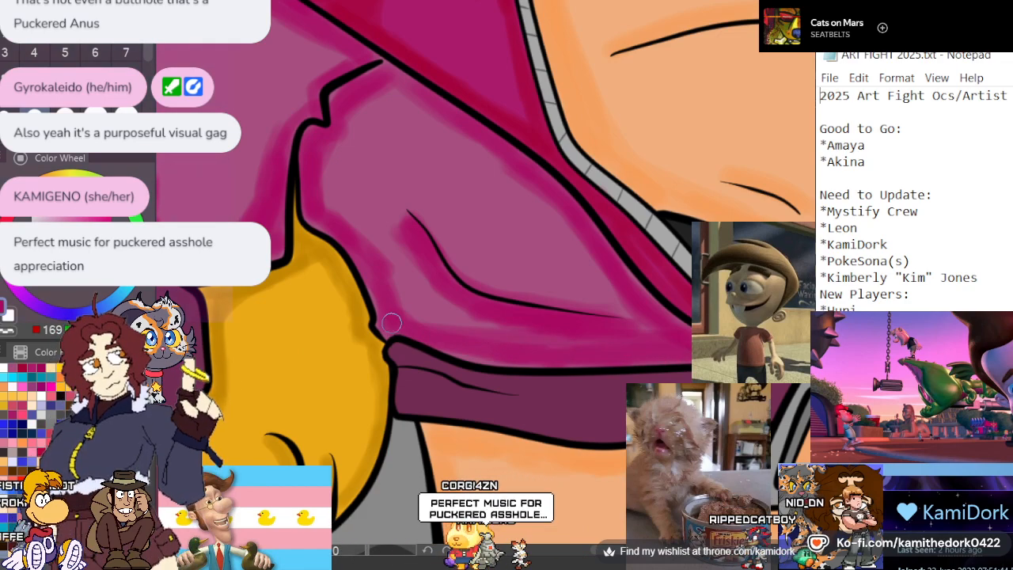
scroll(511, 313, down, 5)
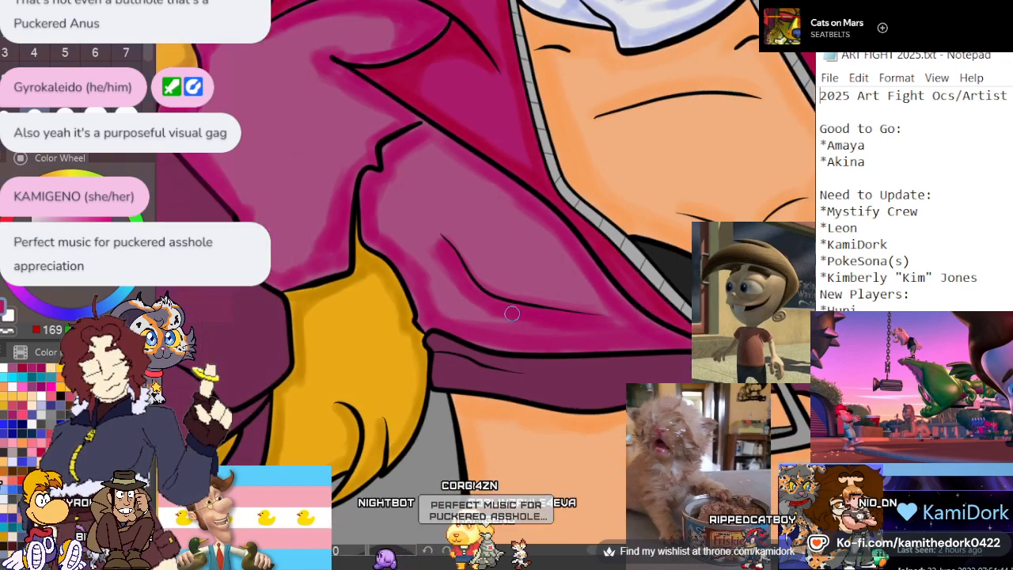
Shade the opposite jacket front in magenta along the lapel edge and lower folds, and the sleeve just above its dark cuff
scroll(570, 313, up, 2)
scroll(643, 268, up, 4)
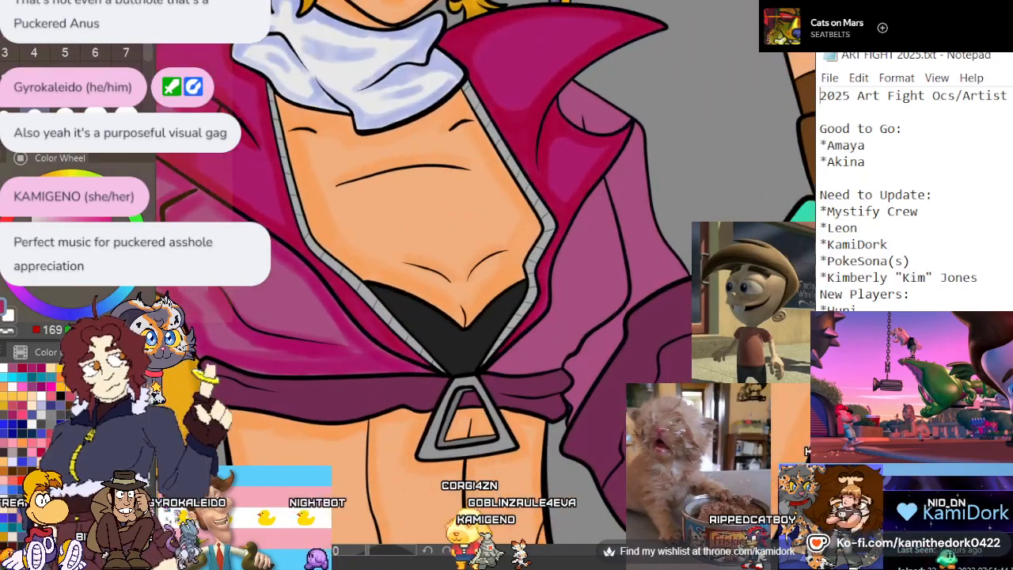
scroll(525, 228, down, 3)
scroll(583, 217, up, 3)
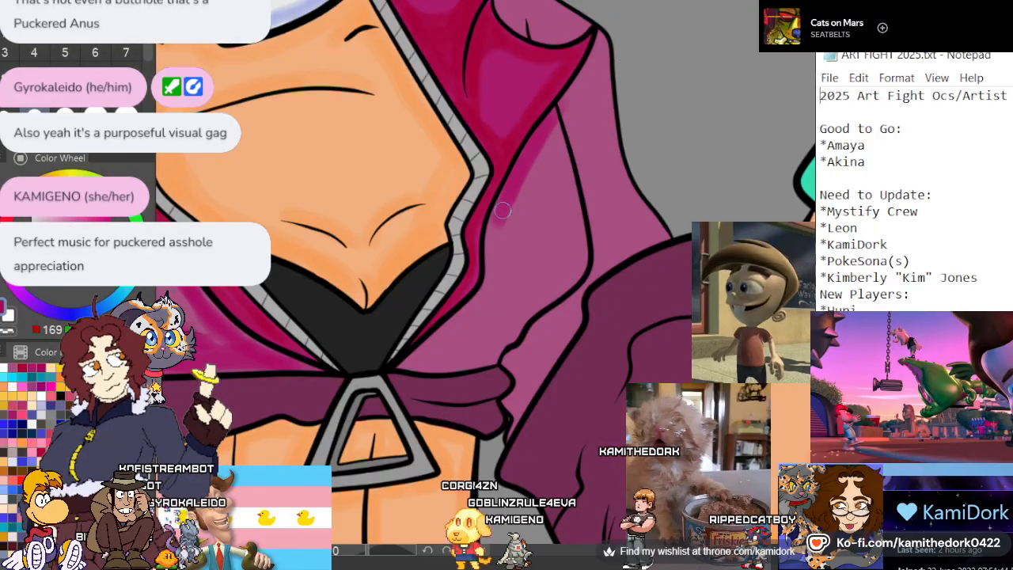
mouse_move(493, 233)
mouse_down()
mouse_move(413, 362)
mouse_move(491, 358)
mouse_move(542, 326)
mouse_up()
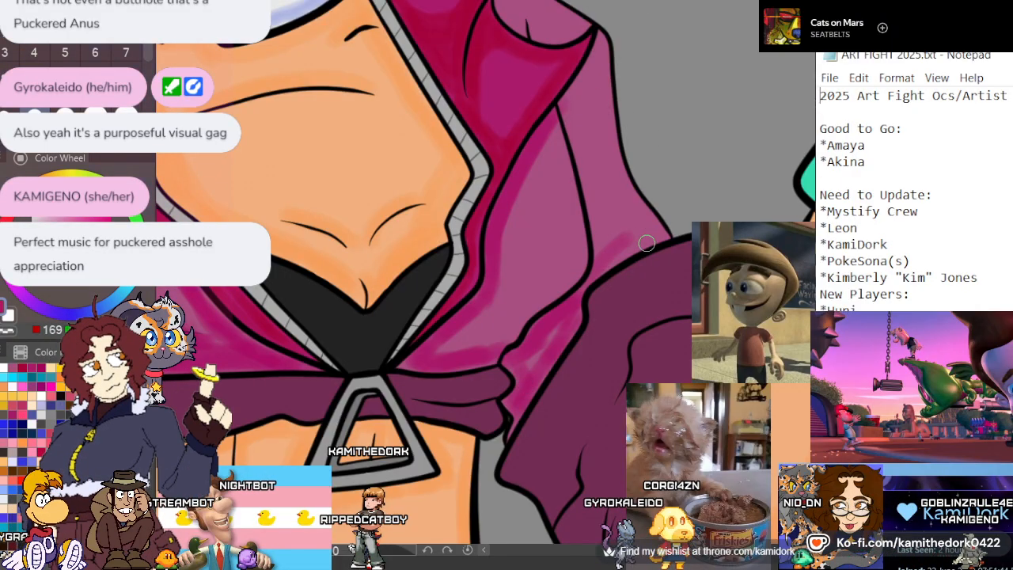
drag(614, 257, 675, 230)
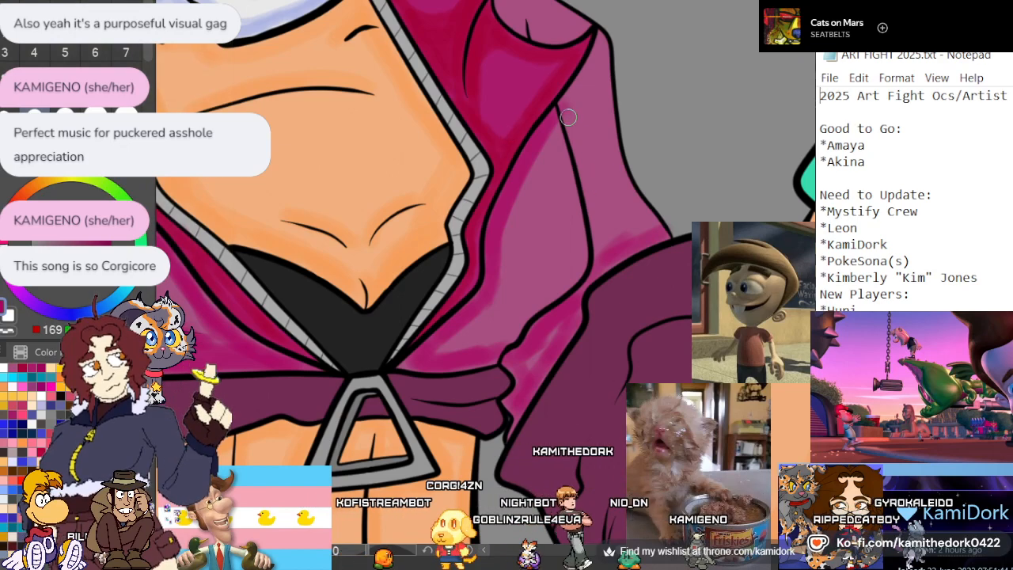
Paint magenta shadows on that sleeve along the long crease up to the shoulder, and around the turned-over flap below the collar
drag(560, 110, 603, 253)
drag(572, 110, 587, 76)
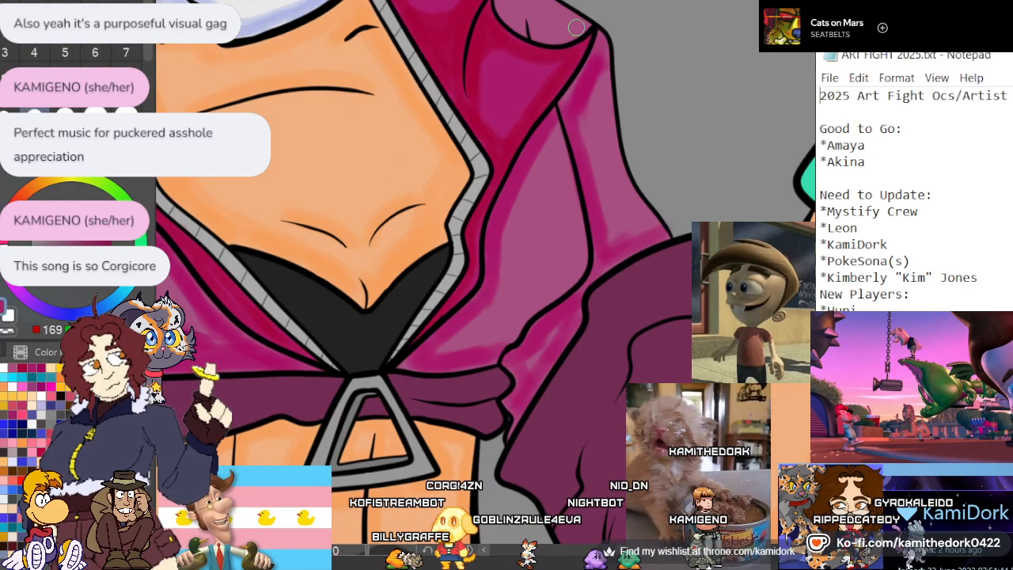
scroll(600, 232, up, 4)
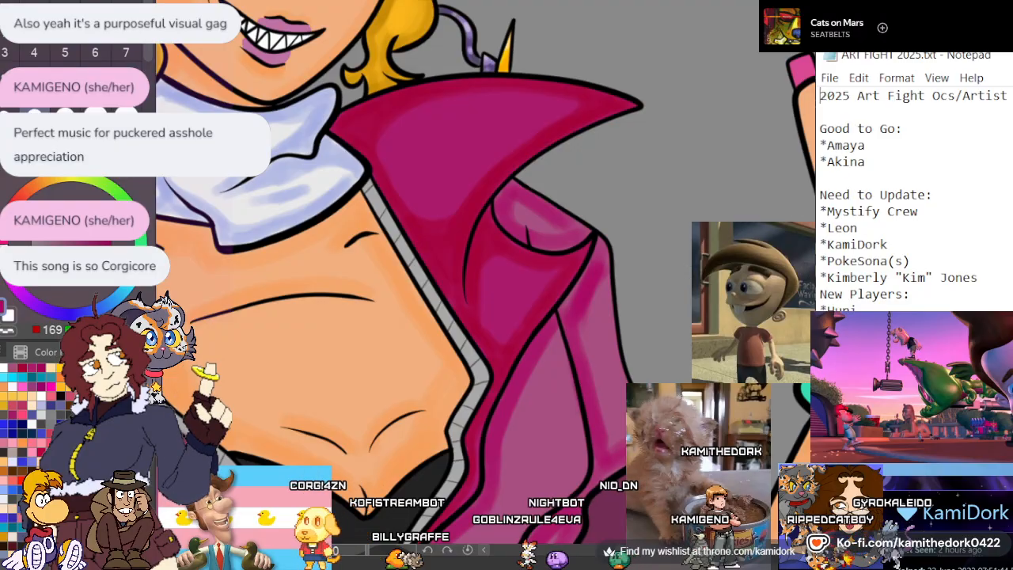
scroll(567, 217, down, 5)
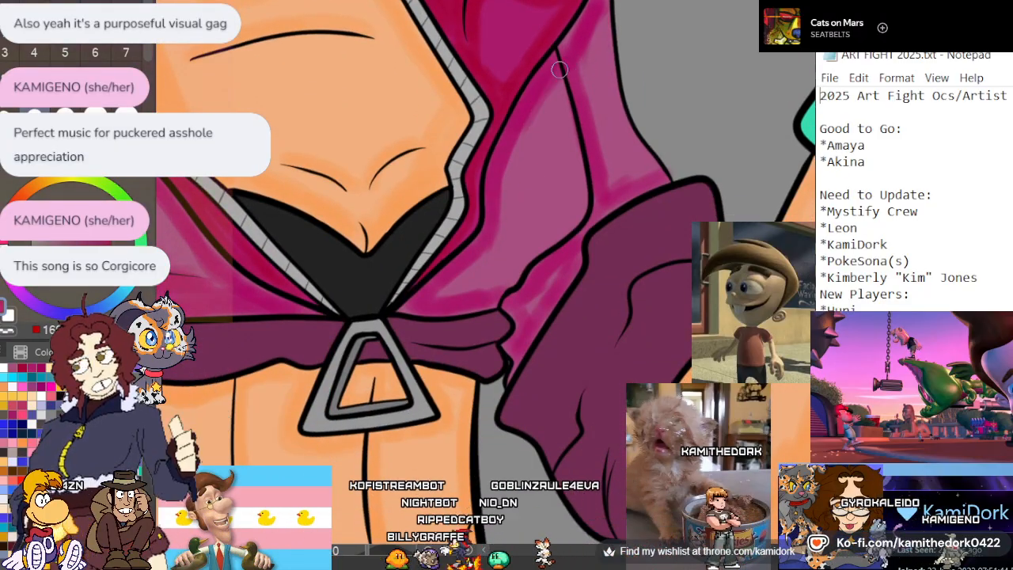
Widen the magenta shadow on the jacket front along the lapel edge down towards the waist knot
drag(549, 88, 496, 194)
drag(521, 135, 503, 215)
drag(481, 248, 457, 277)
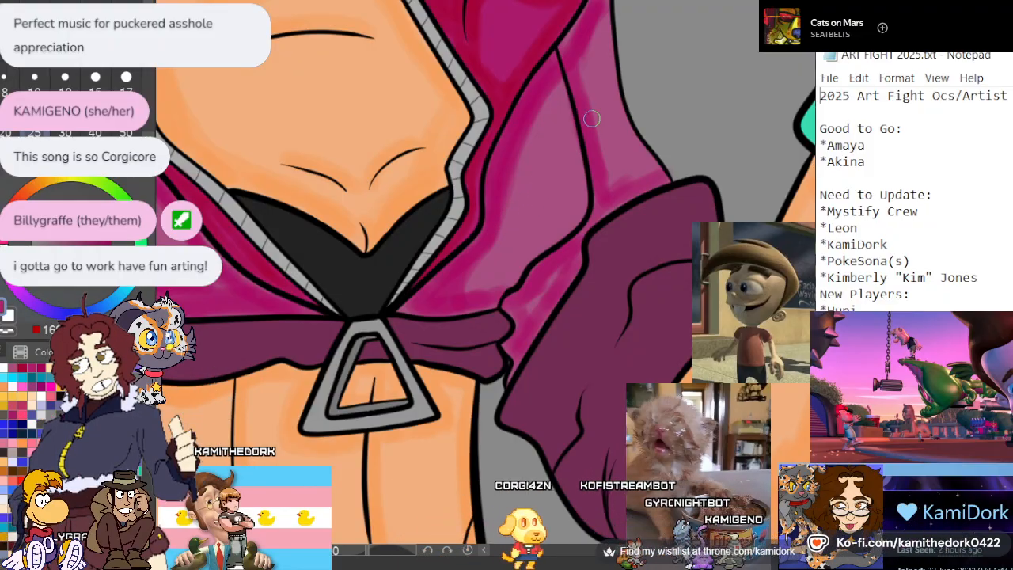
scroll(529, 206, down, 4)
scroll(490, 198, down, 2)
Shade the outer edge of the sleeve on the raised arm in magenta from the shoulder to the dark cuff
scroll(567, 157, up, 6)
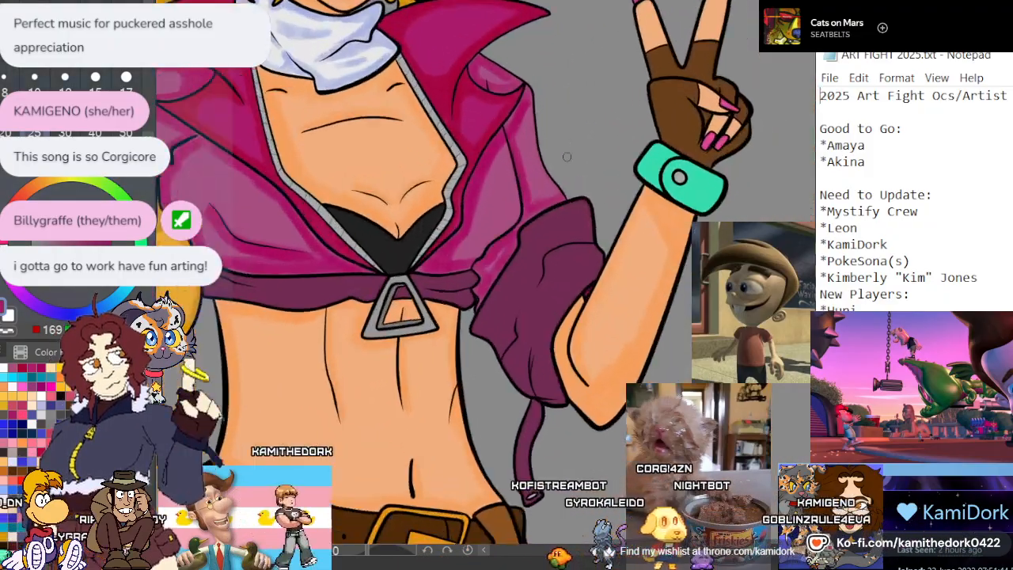
scroll(567, 156, up, 1)
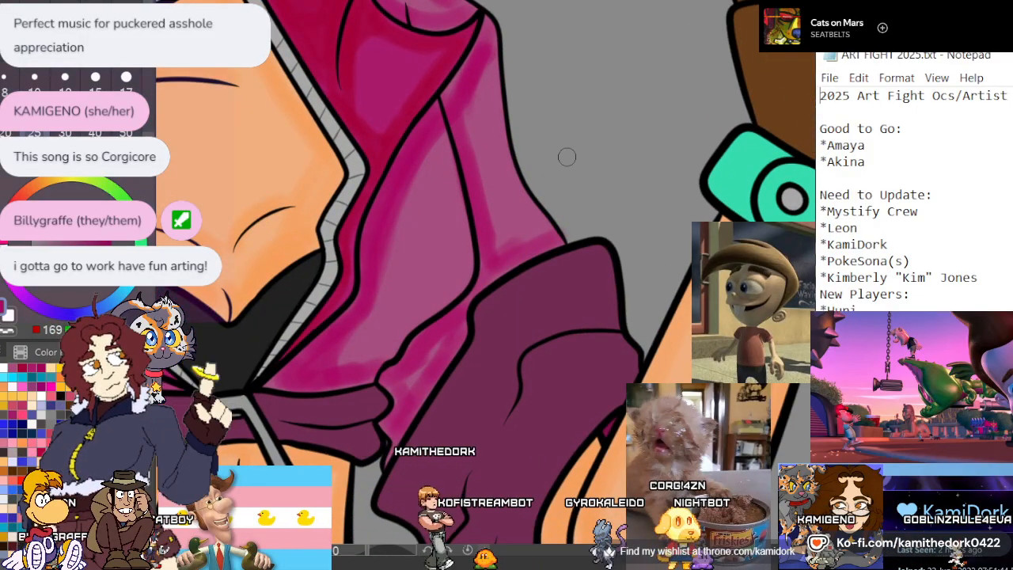
scroll(568, 156, up, 3)
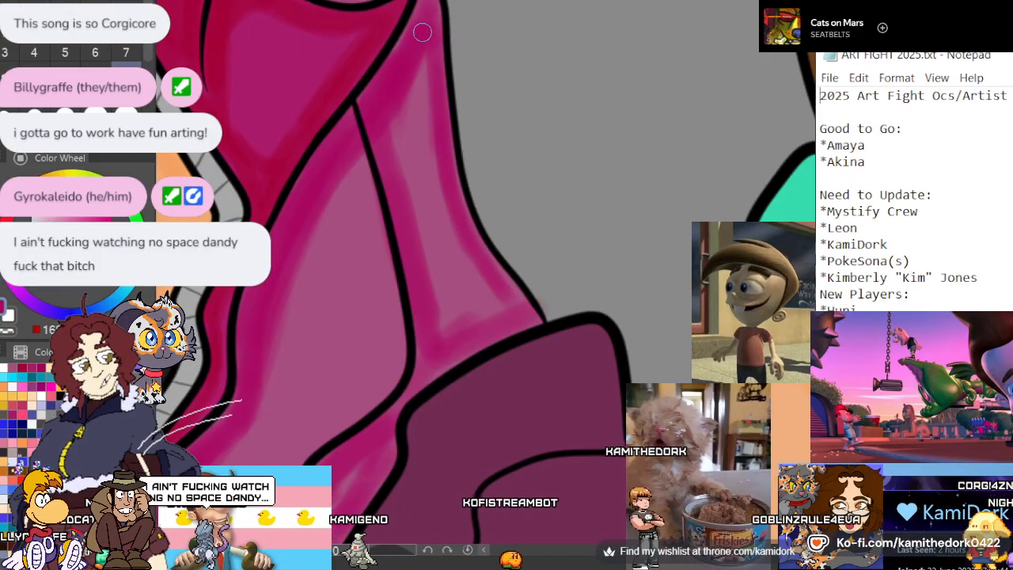
scroll(458, 133, down, 4)
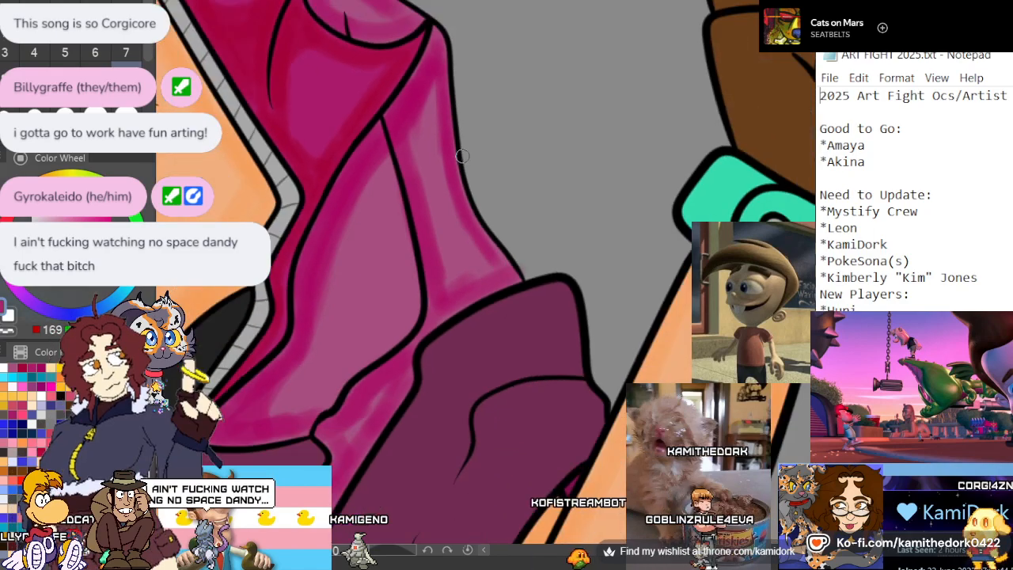
scroll(459, 132, up, 4)
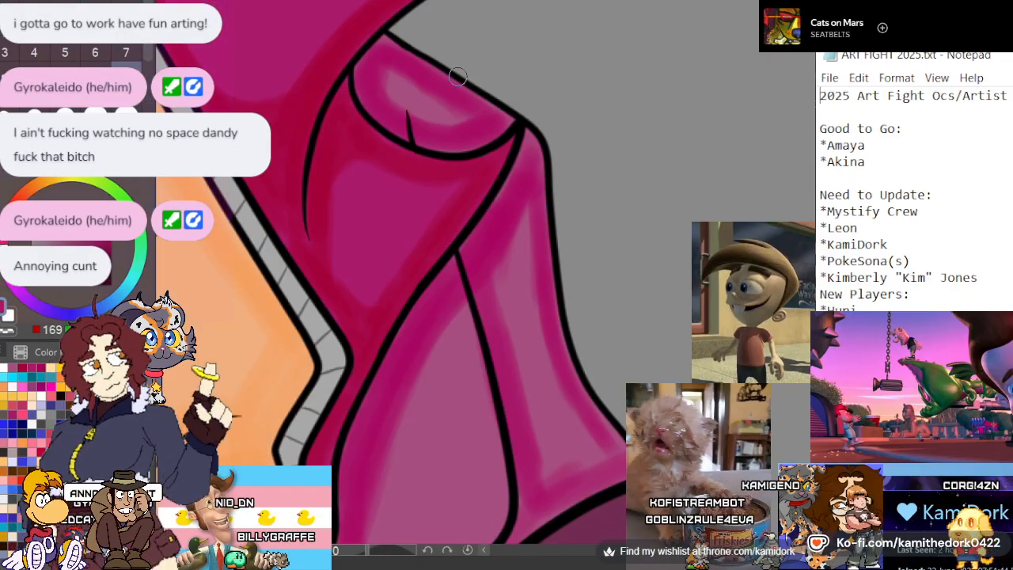
scroll(457, 76, down, 5)
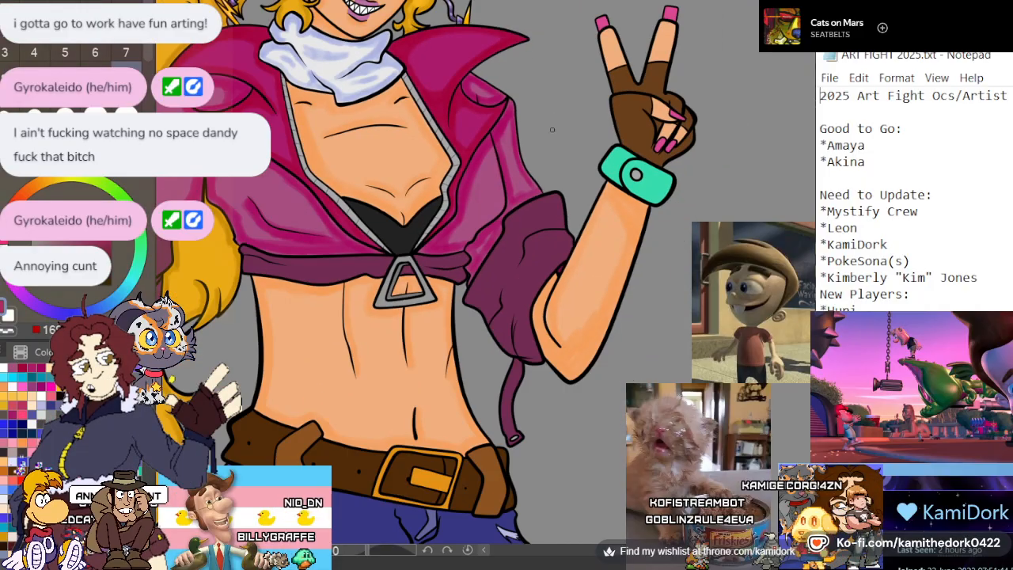
Shade the front panel beside the raised arm in magenta along the inside of the long crease and down to the waistband
scroll(547, 240, up, 5)
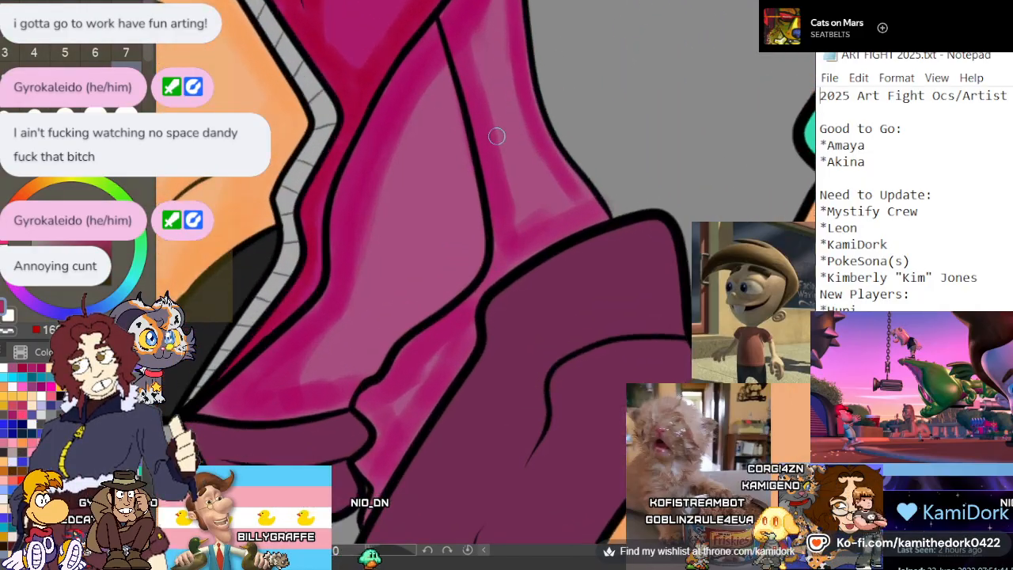
mouse_move(457, 106)
mouse_down()
mouse_move(470, 261)
mouse_move(479, 223)
mouse_move(473, 272)
mouse_move(374, 366)
mouse_move(211, 406)
mouse_up()
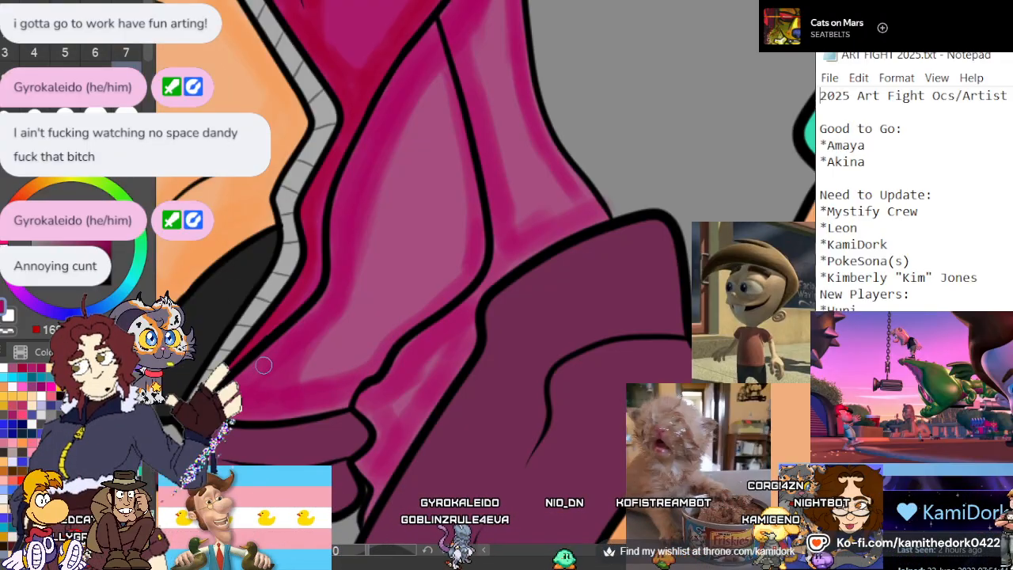
scroll(264, 365, down, 6)
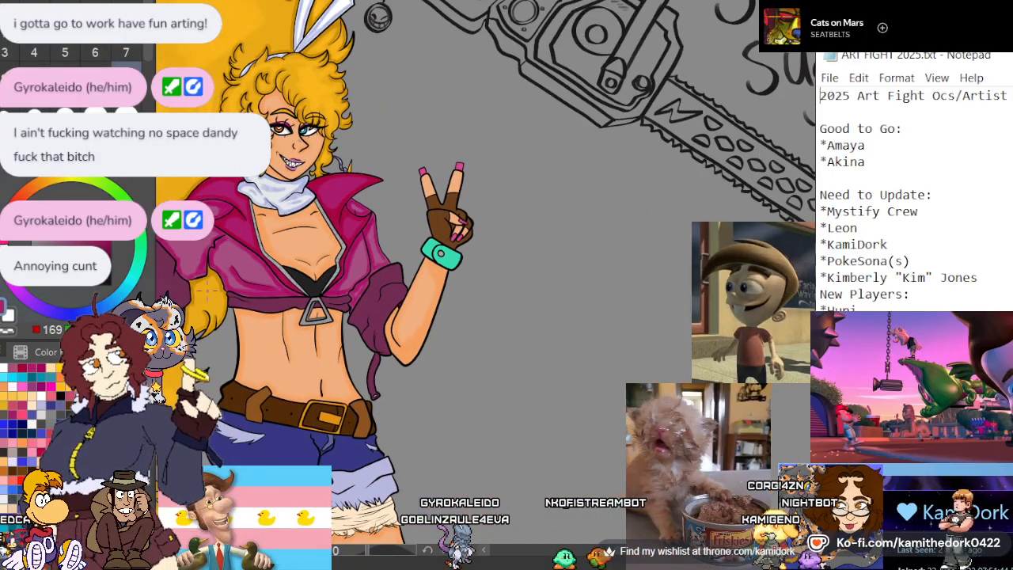
Paint soft bright pink highlights with a larger brush on the collar's upper fold and on the lapel below it
scroll(150, 230, up, 4)
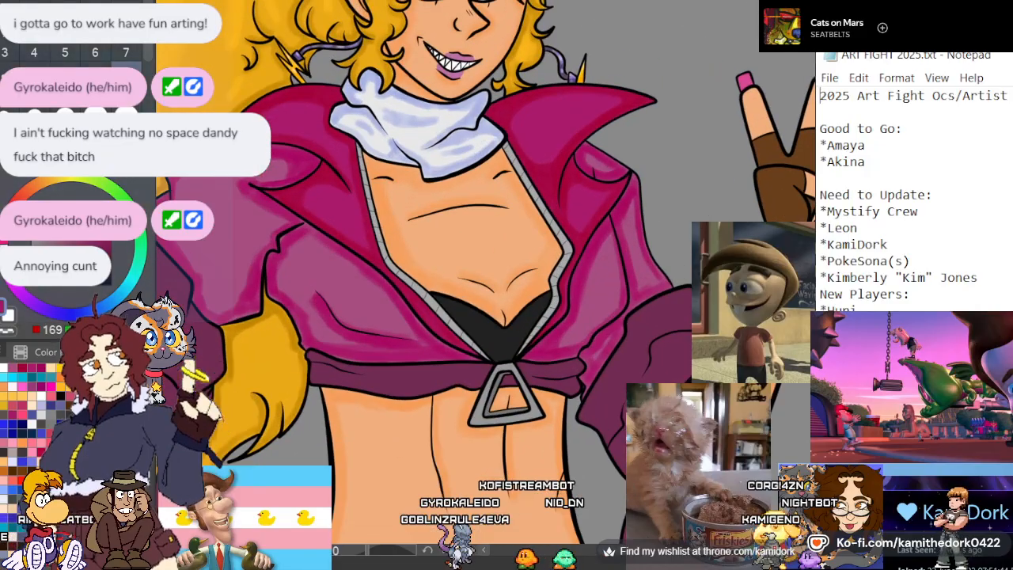
scroll(367, 157, up, 1)
scroll(367, 156, down, 2)
scroll(366, 156, up, 4)
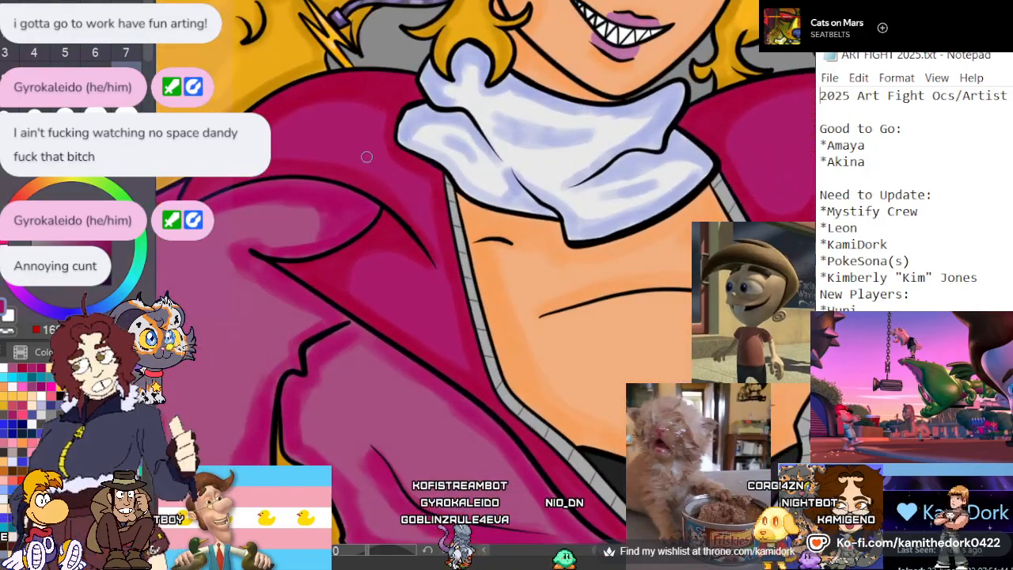
scroll(366, 156, up, 1)
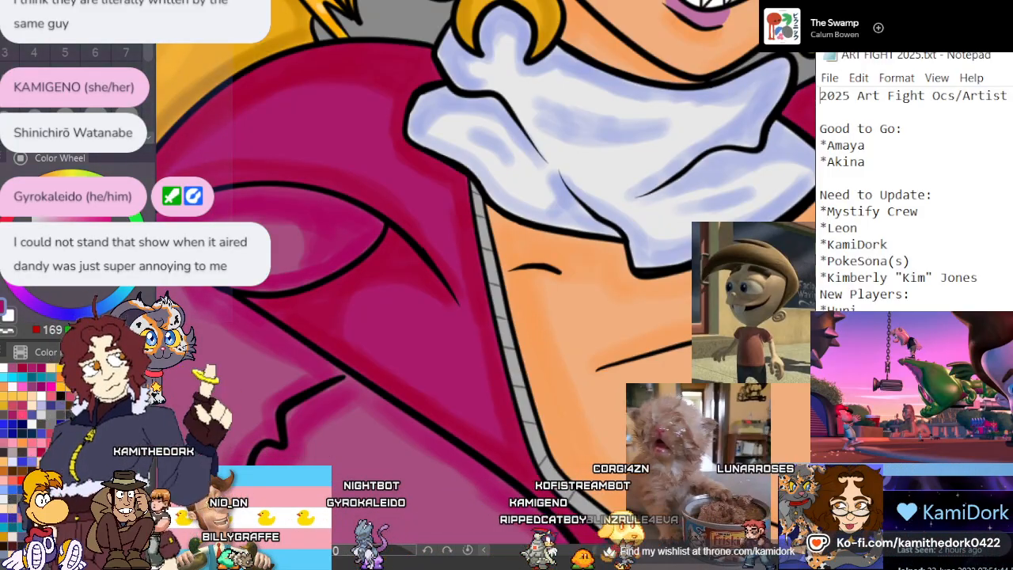
scroll(506, 238, down, 3)
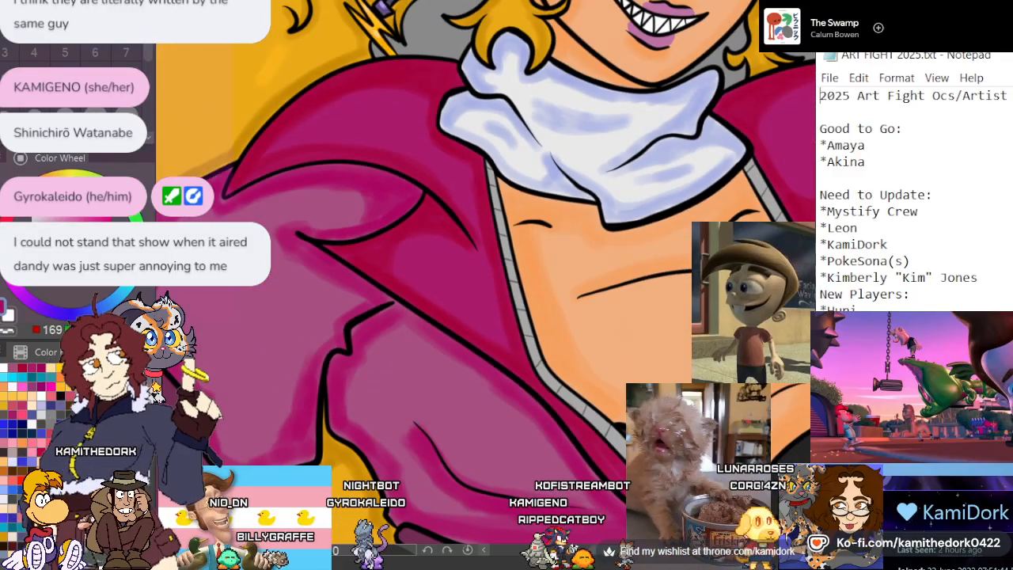
scroll(507, 237, up, 3)
alt+click(362, 99)
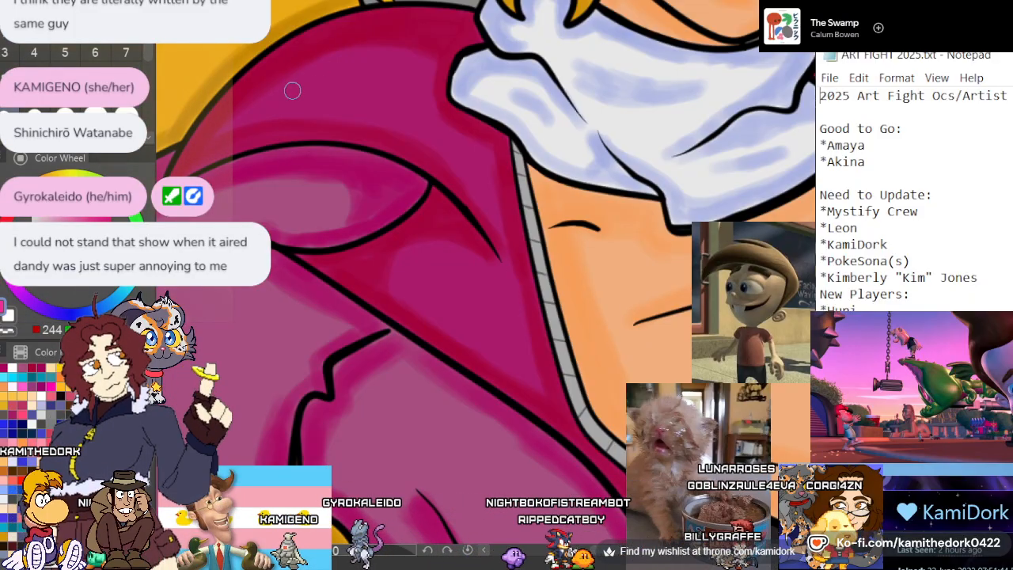
key(ctrl+z)
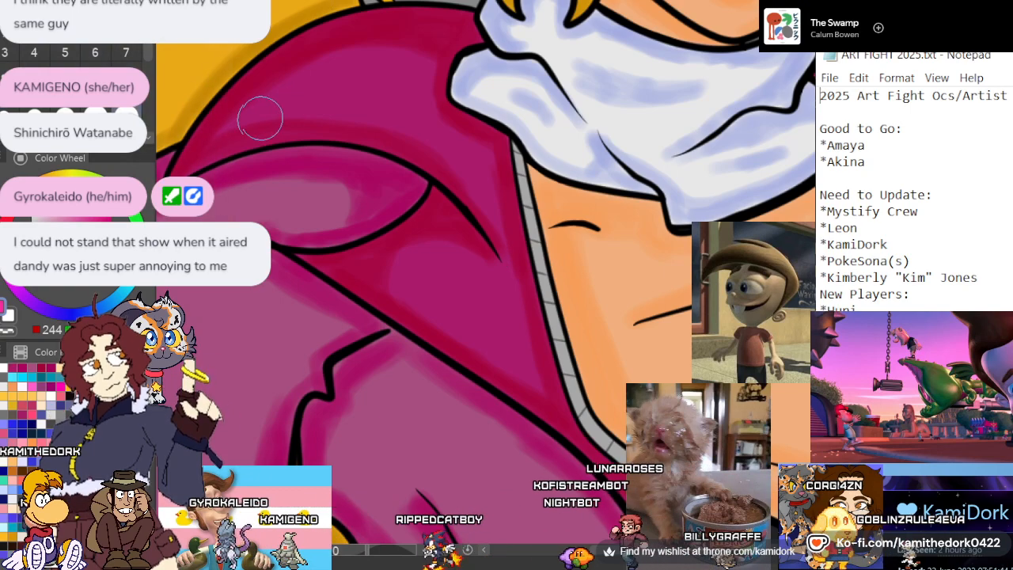
drag(263, 117, 329, 88)
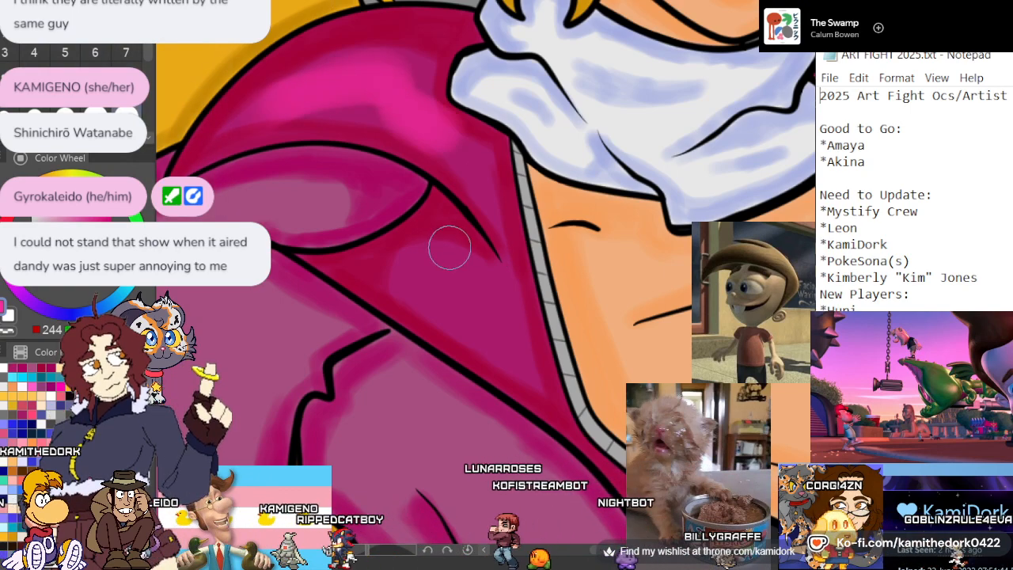
drag(448, 247, 494, 317)
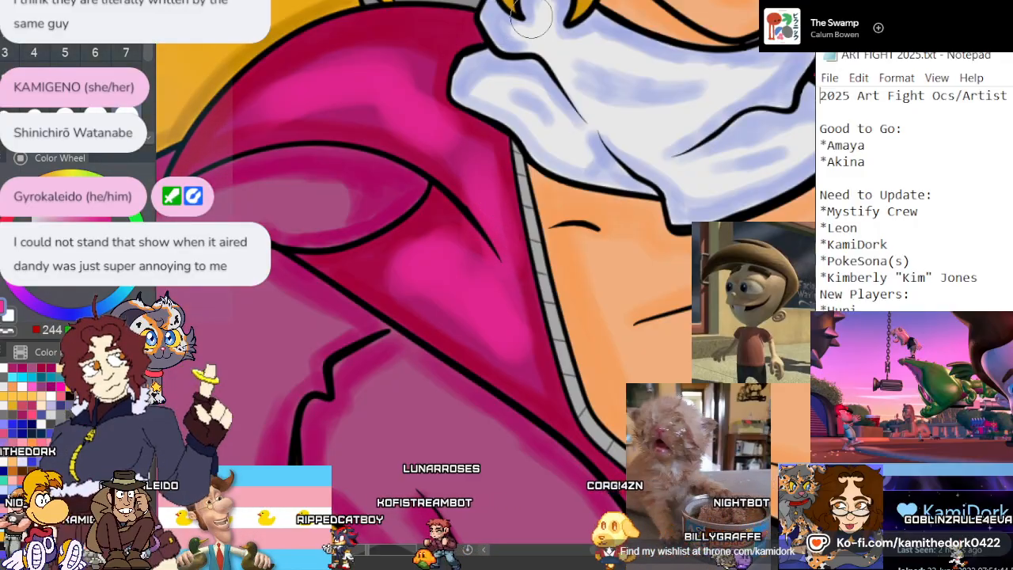
Paint soft bright pink highlights on the jacket collar beside the peace-sign arm and on the lapel fold below it
scroll(526, 194, down, 6)
scroll(532, 204, down, 1)
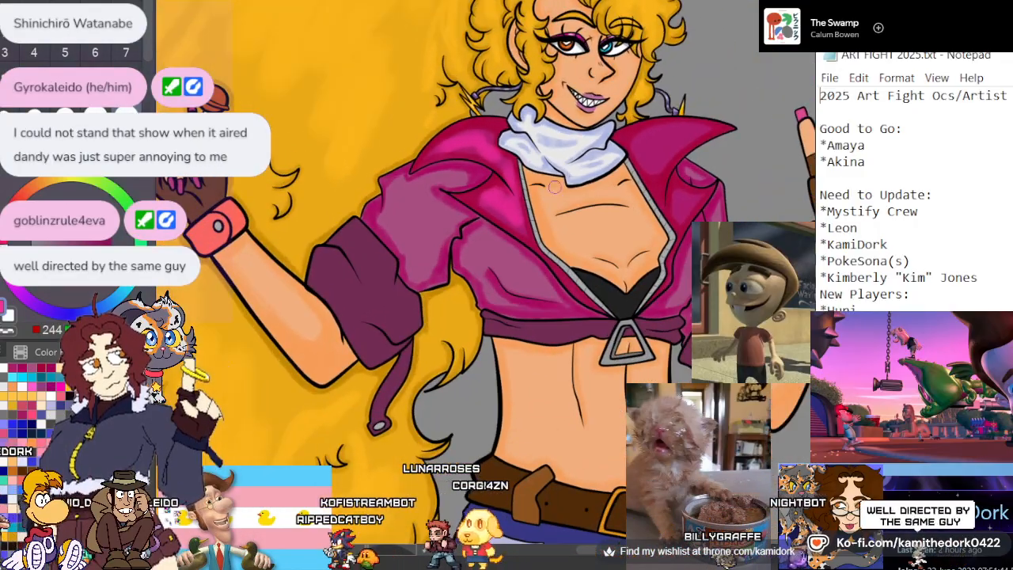
scroll(579, 172, up, 1)
scroll(579, 172, up, 6)
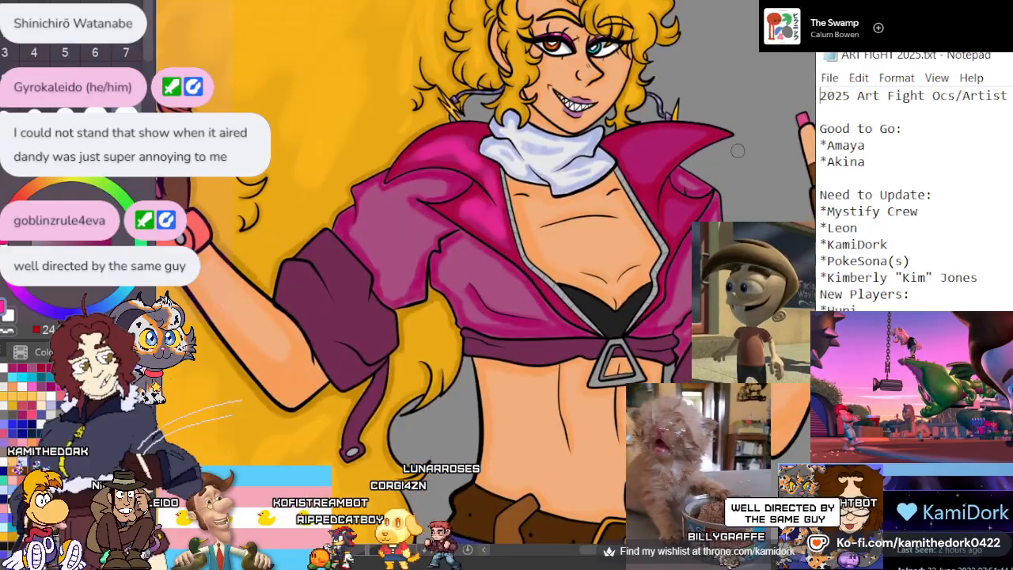
scroll(761, 98, up, 1)
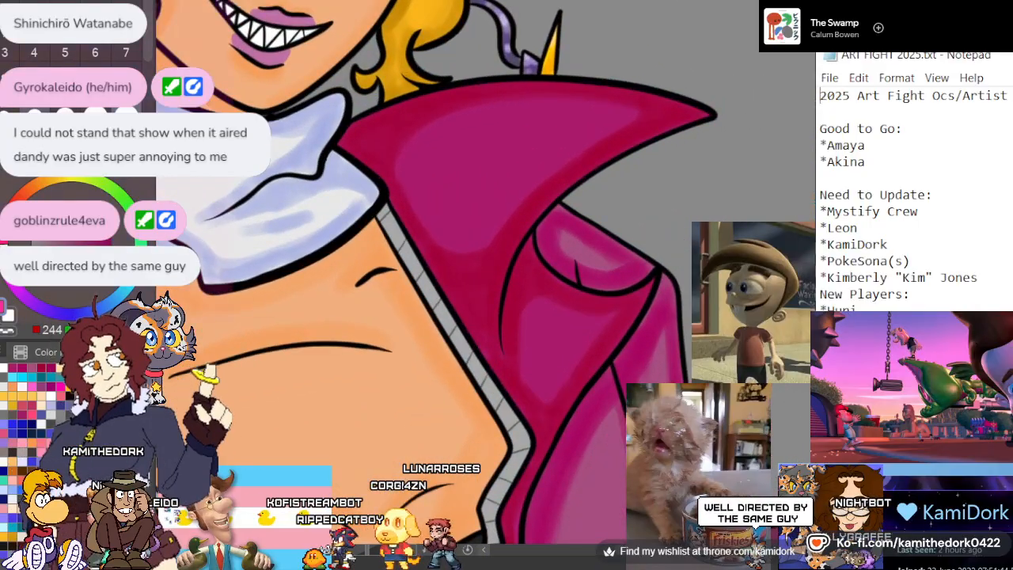
mouse_move(424, 128)
mouse_down()
mouse_move(577, 102)
mouse_move(632, 111)
mouse_up()
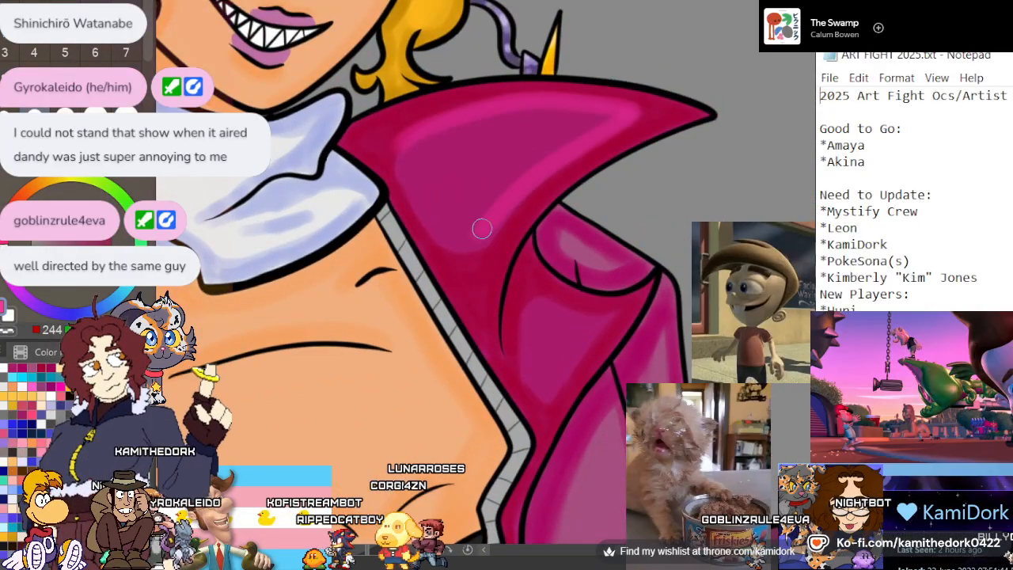
key(ctrl+z)
mouse_move(428, 160)
mouse_down()
mouse_move(635, 116)
mouse_move(592, 132)
mouse_move(461, 230)
mouse_up()
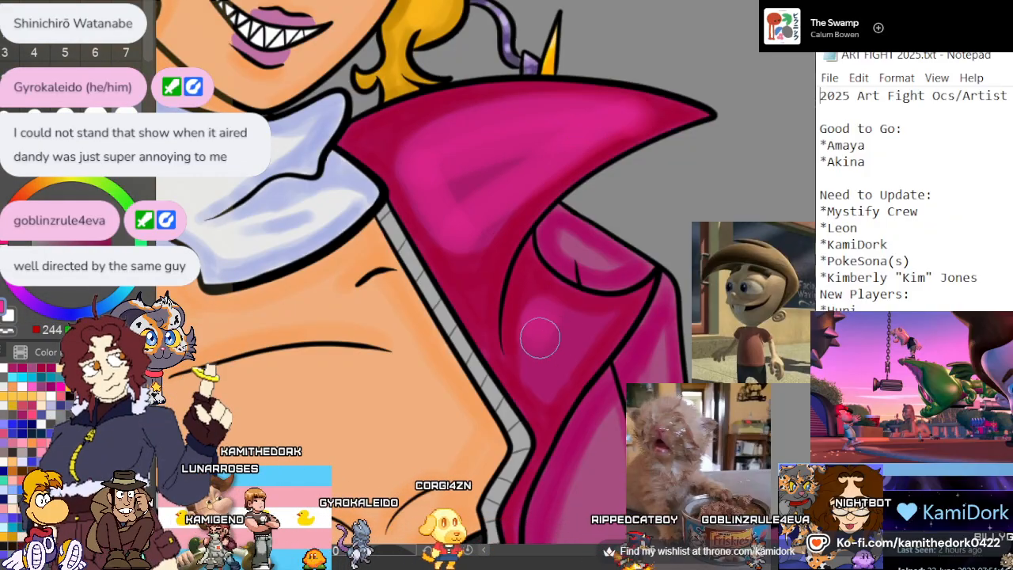
drag(539, 337, 540, 362)
scroll(548, 291, down, 5)
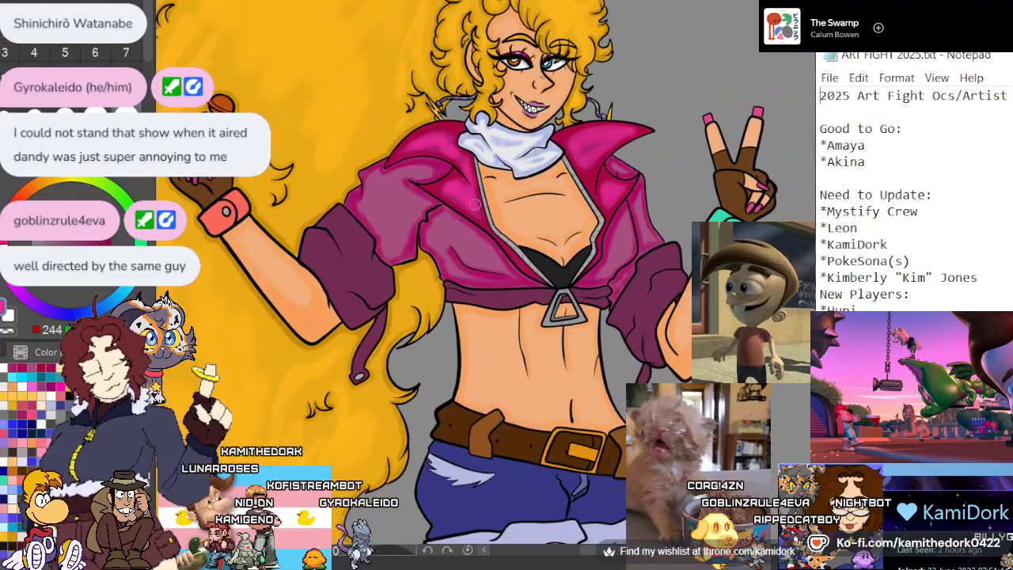
Add a thin bright pink highlight with a smaller brush to the narrow lapel strip along the zipper above the waist knot
scroll(475, 204, down, 2)
scroll(441, 139, down, 1)
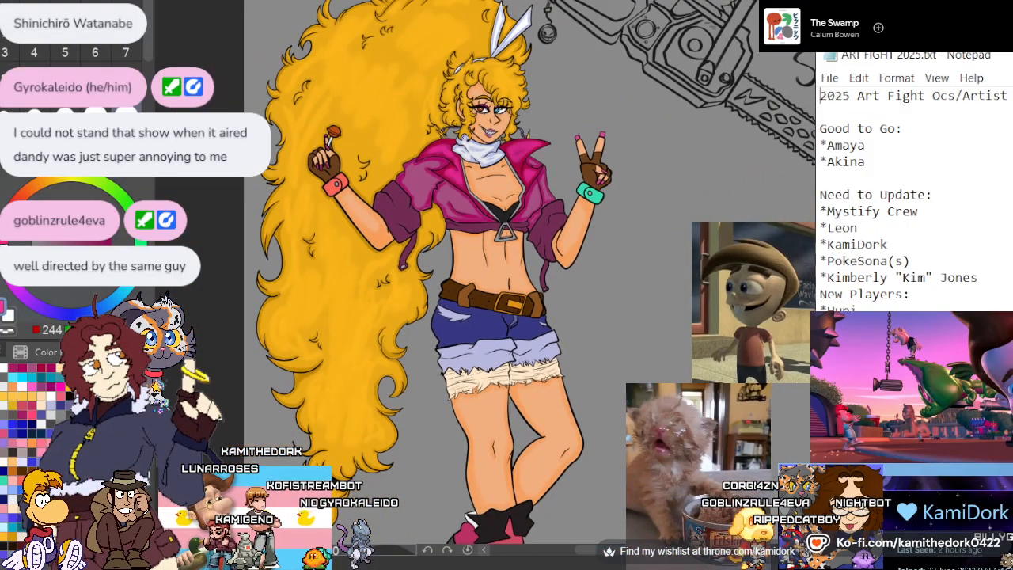
scroll(443, 197, up, 1)
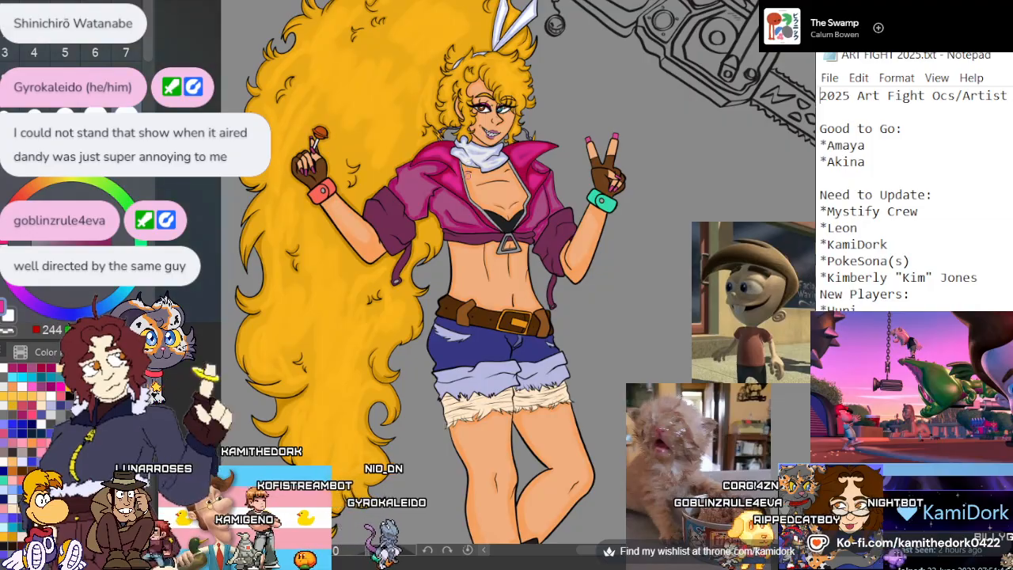
scroll(443, 197, up, 3)
scroll(442, 197, up, 5)
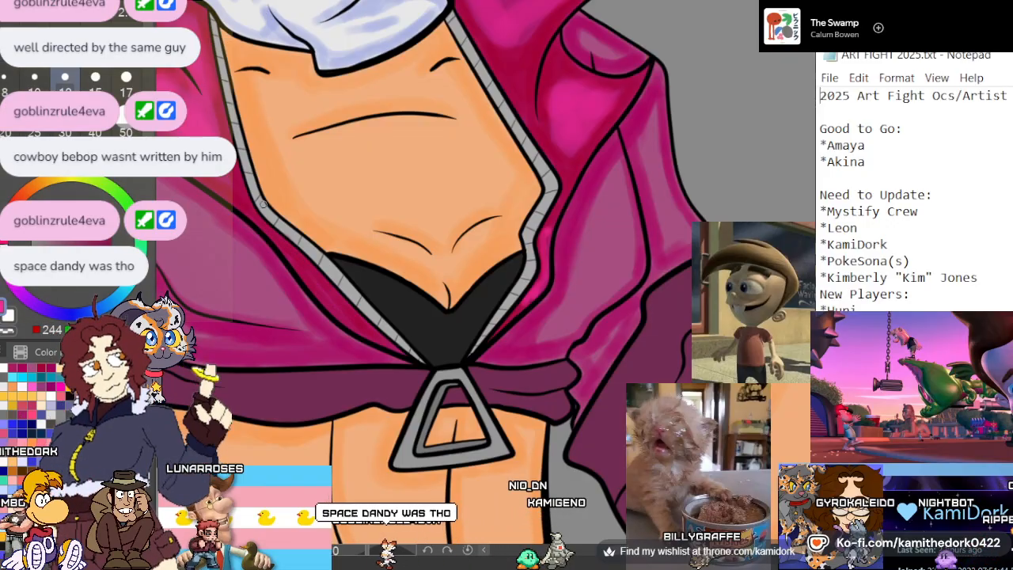
drag(293, 252, 350, 316)
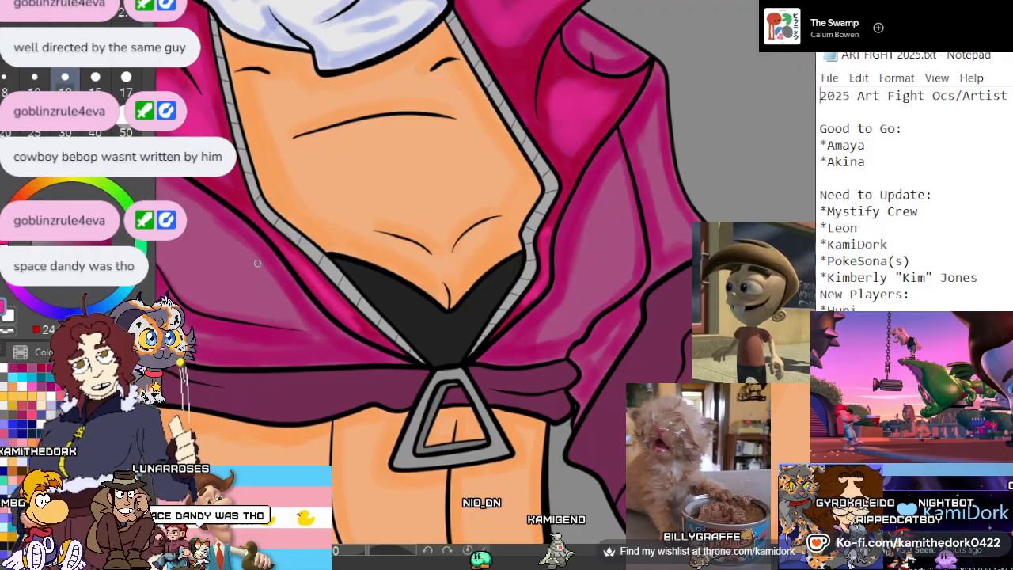
scroll(316, 260, down, 5)
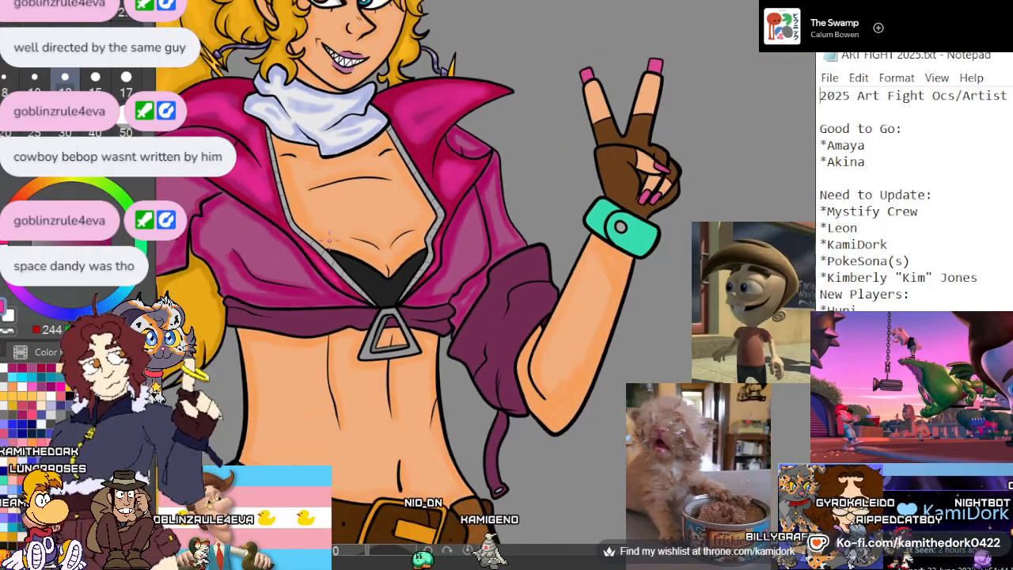
Brush a brighter pink over the lollipop arm's upper sleeve and the adjoining jacket front, keeping the magenta edges
scroll(224, 230, up, 6)
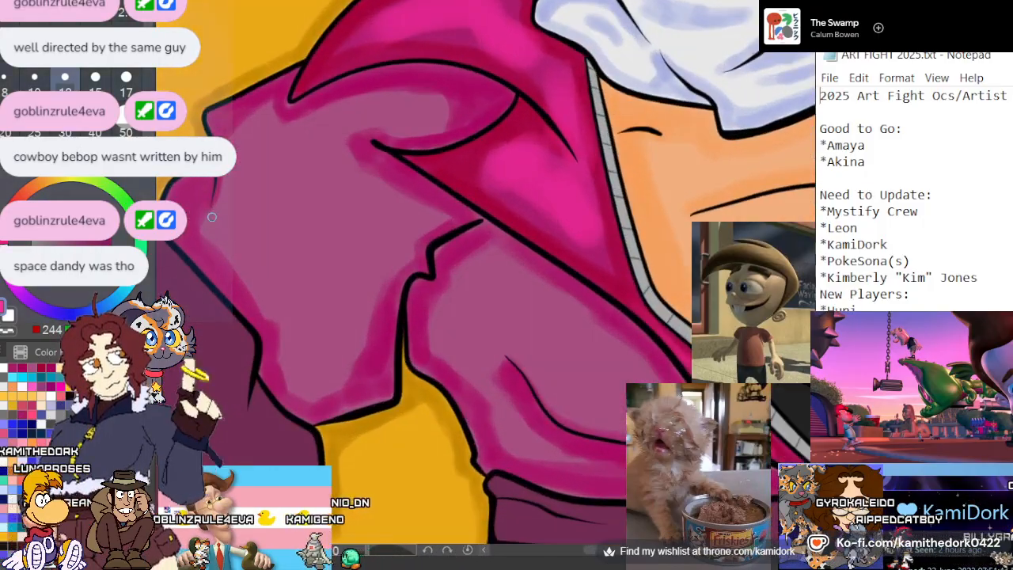
alt+click(320, 197)
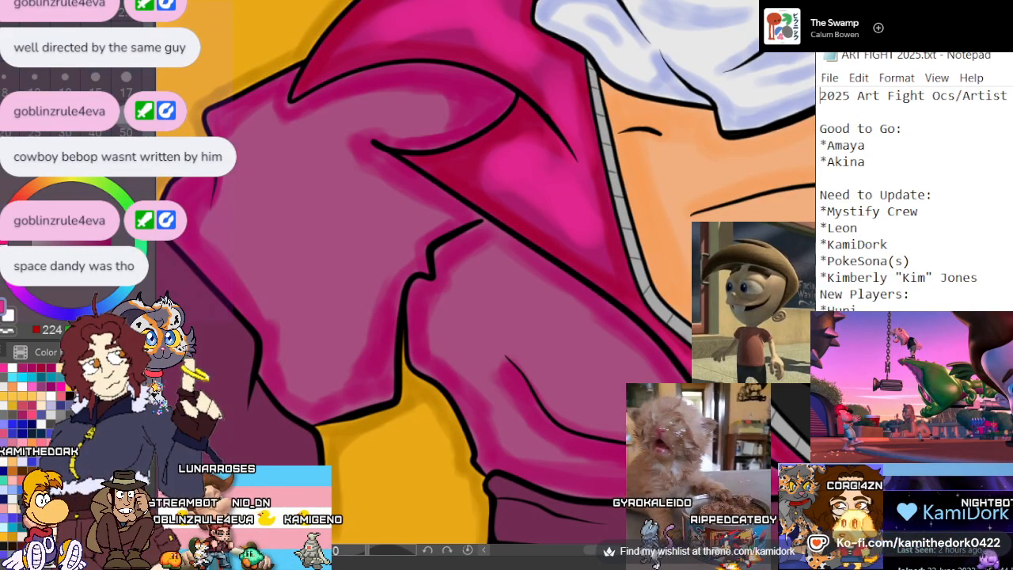
alt+click(528, 179)
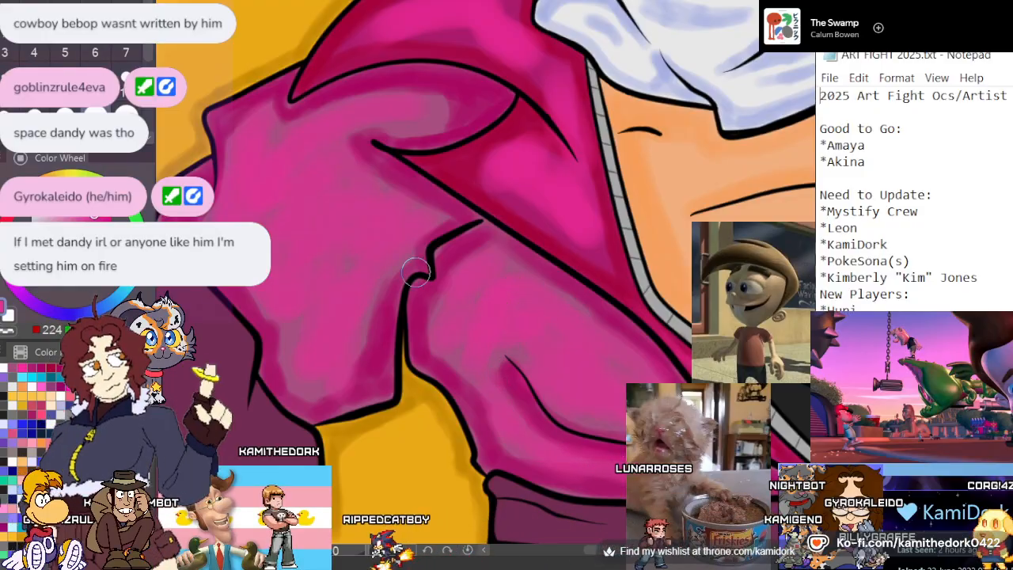
scroll(438, 298, down, 3)
scroll(438, 298, down, 3)
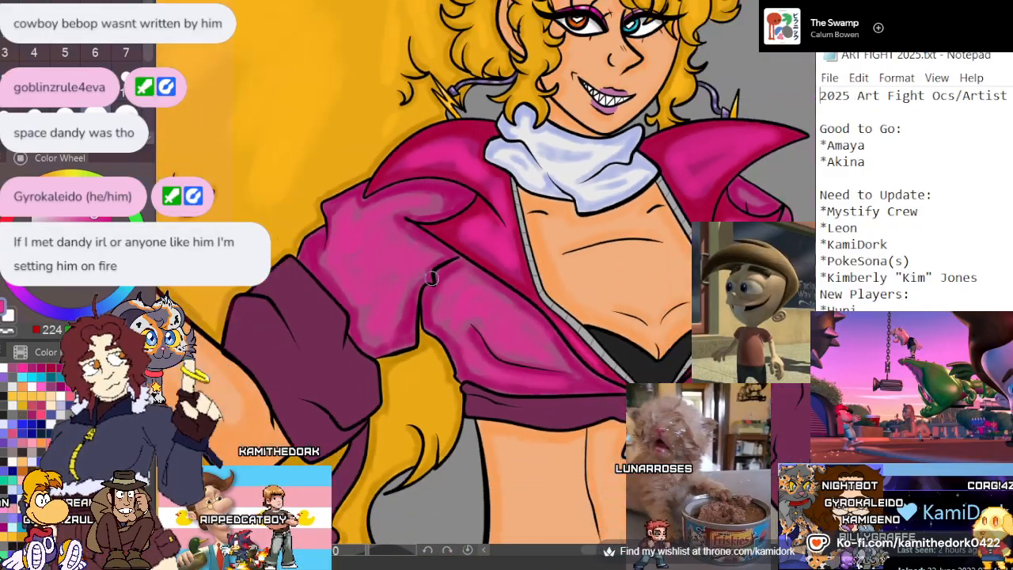
Brush the same brighter pink over the jacket front and upper sleeve on the peace-sign arm's side
scroll(439, 298, up, 5)
scroll(438, 298, down, 3)
scroll(617, 332, up, 5)
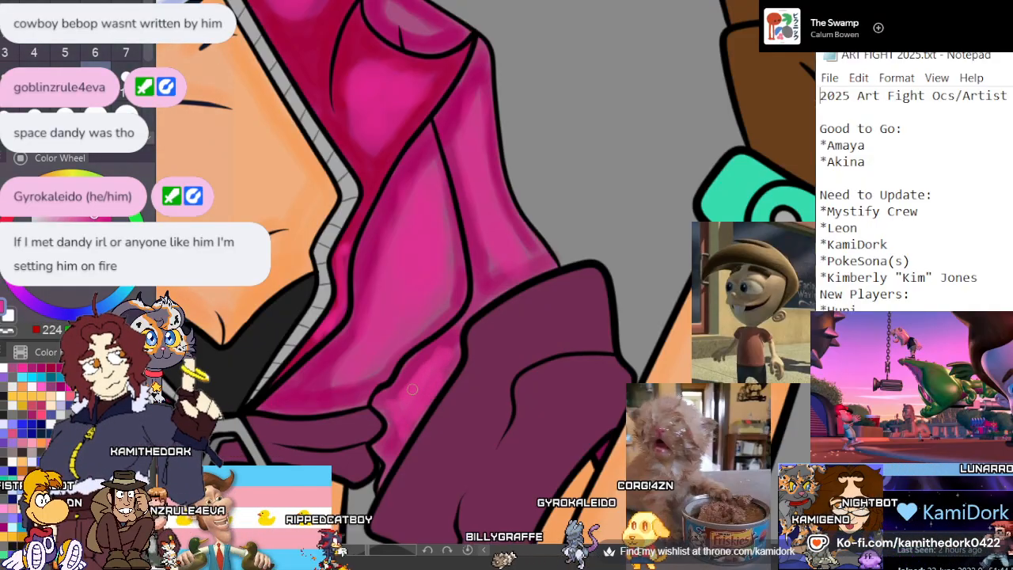
scroll(477, 239, down, 3)
scroll(499, 252, down, 5)
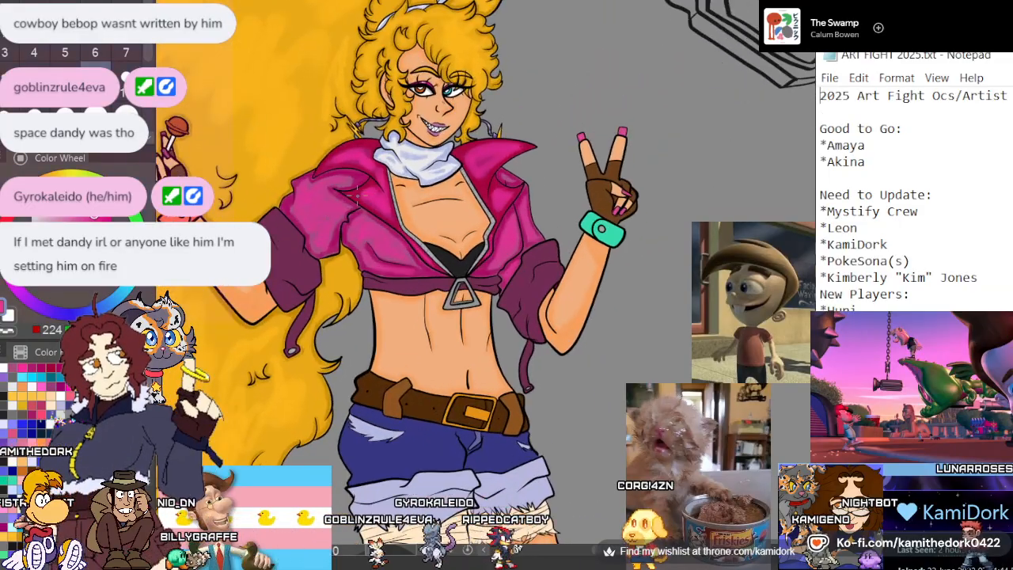
scroll(309, 190, down, 4)
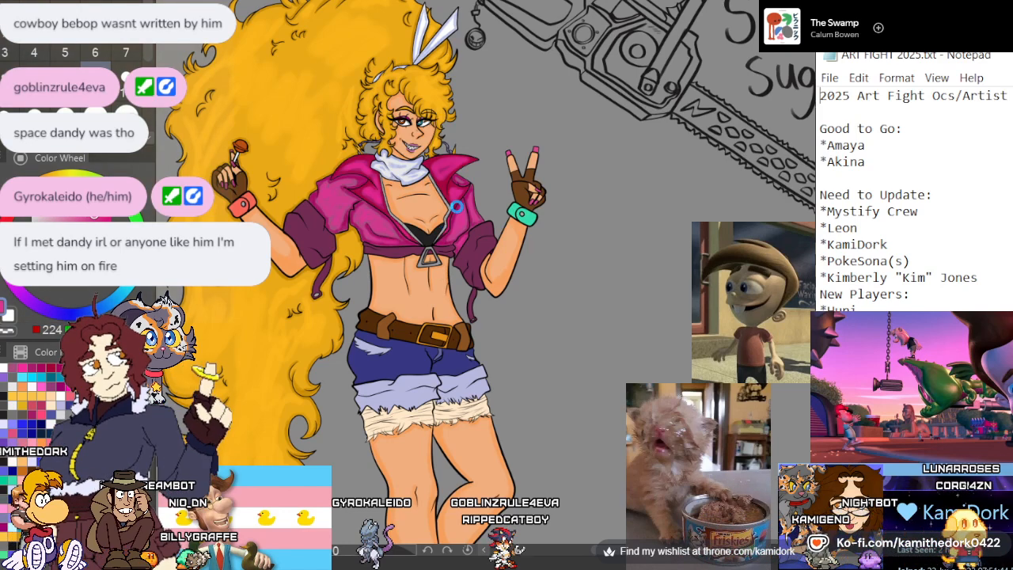
scroll(443, 232, down, 1)
scroll(478, 150, down, 3)
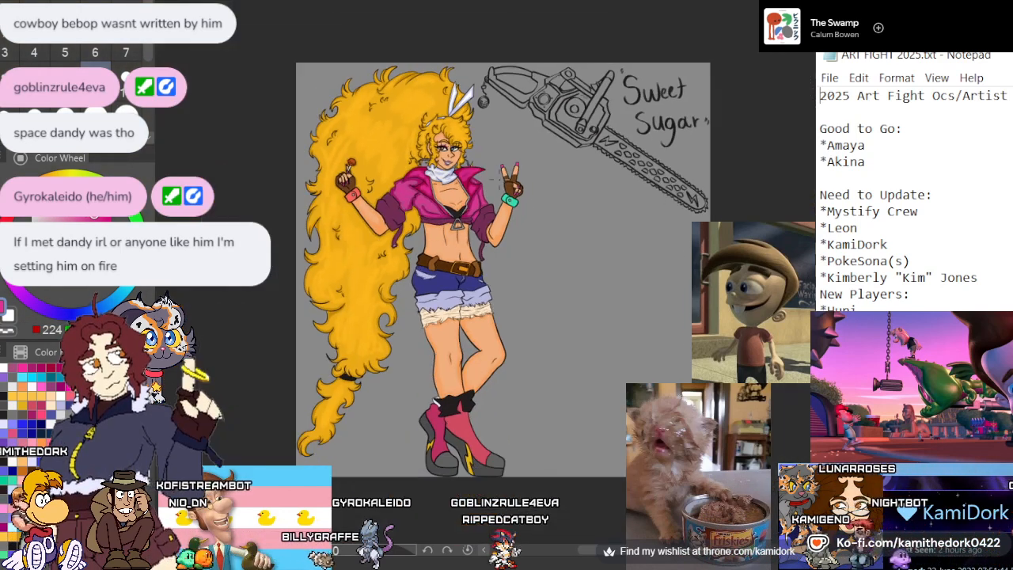
Shade the lollipop arm's purple cuff in deep magenta around its upper crease and along the outer fold
scroll(404, 205, up, 2)
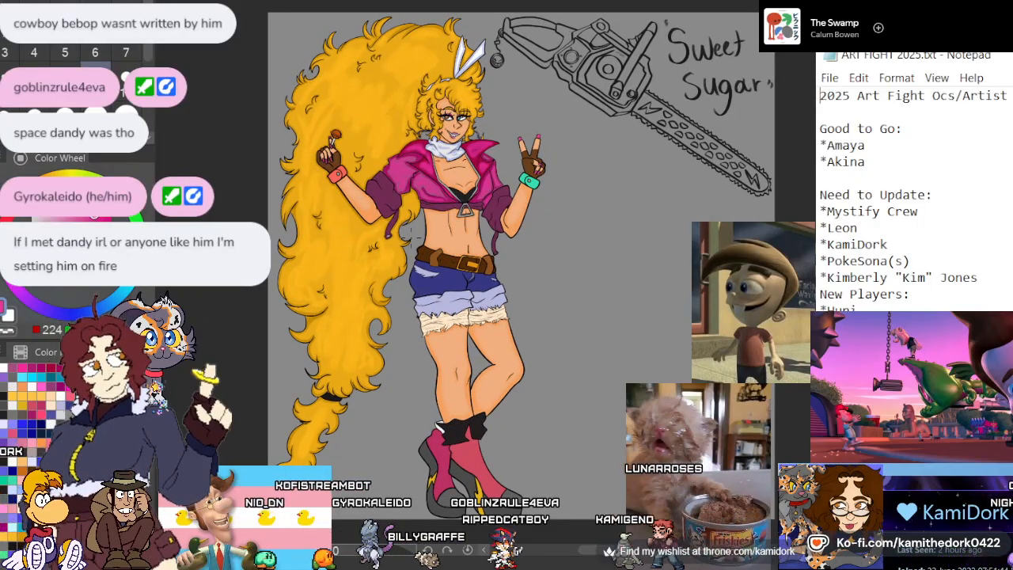
scroll(369, 152, up, 1)
scroll(369, 152, up, 5)
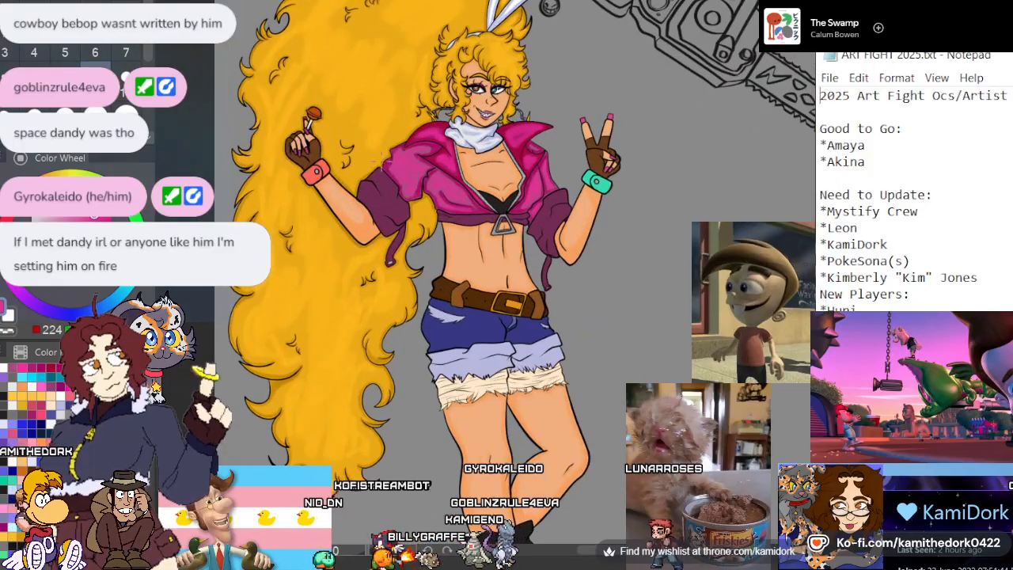
scroll(354, 201, up, 5)
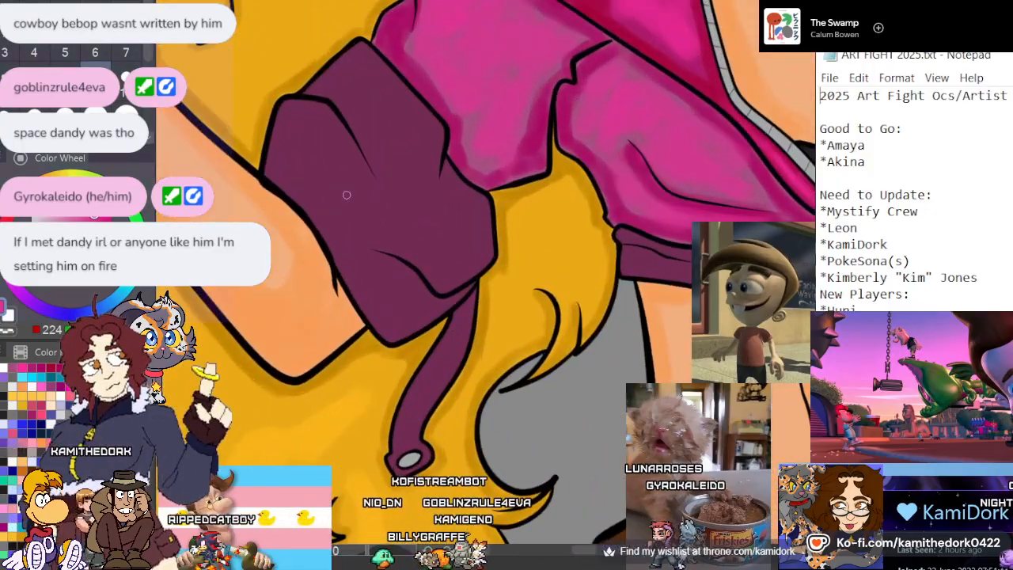
scroll(282, 145, up, 3)
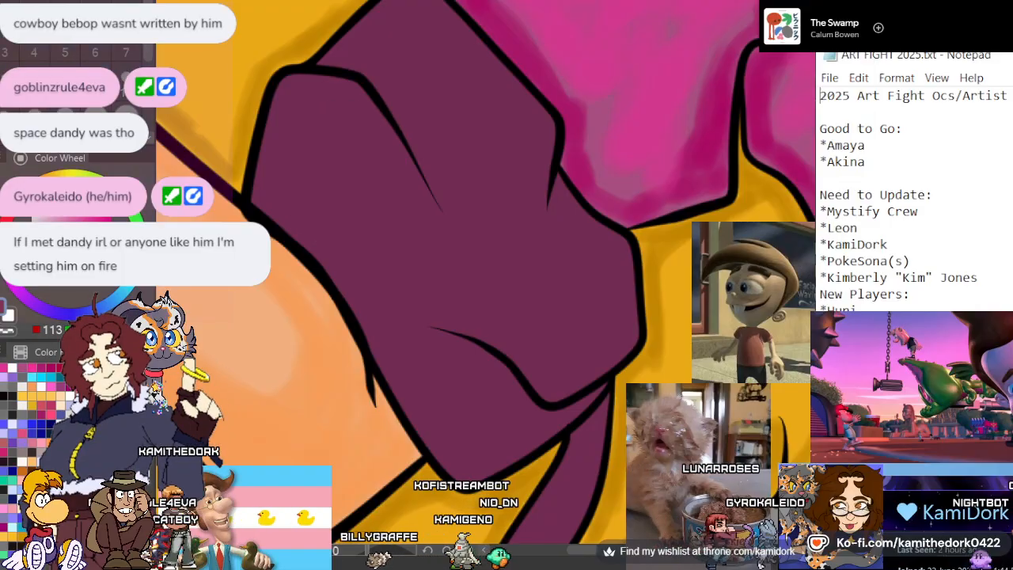
click(82, 240)
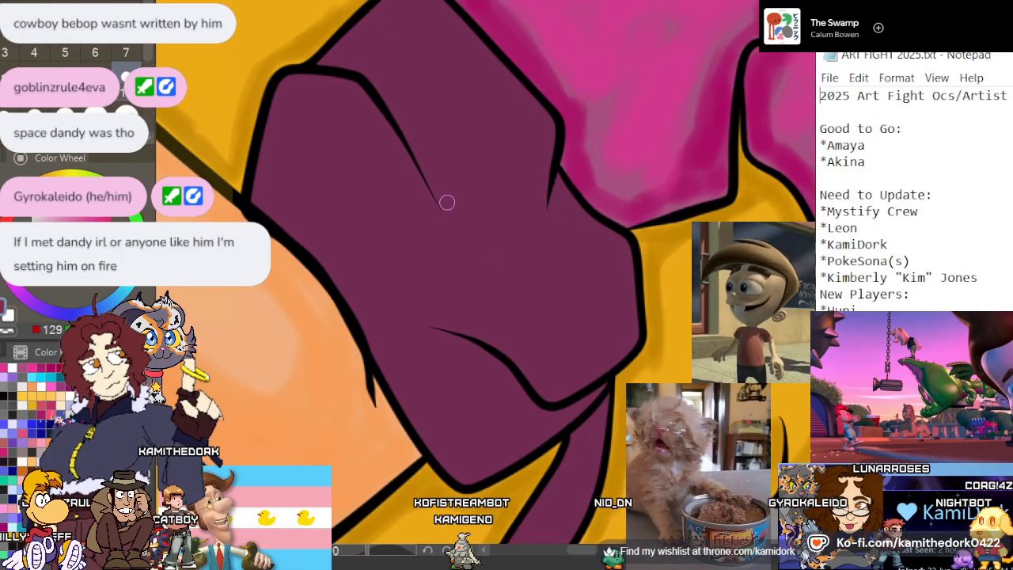
mouse_move(432, 151)
mouse_down()
mouse_move(442, 201)
mouse_move(439, 158)
mouse_move(434, 197)
mouse_up()
key(ctrl+z)
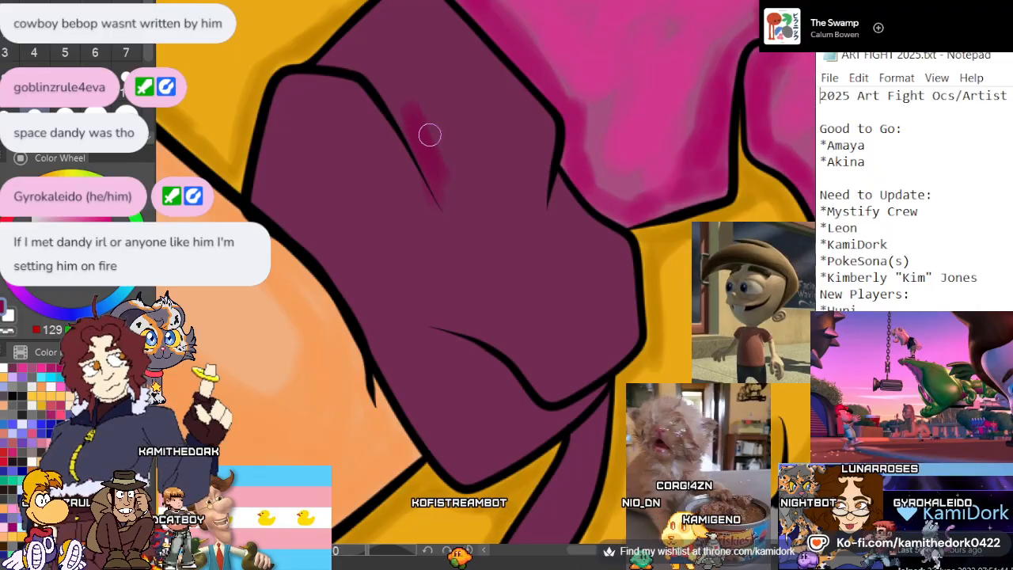
mouse_move(411, 97)
mouse_down()
mouse_move(334, 58)
mouse_move(409, 0)
mouse_move(375, 12)
mouse_move(423, 0)
mouse_move(411, 0)
mouse_move(411, 18)
mouse_move(372, 56)
mouse_move(445, 11)
mouse_move(397, 104)
mouse_move(392, 36)
mouse_move(396, 109)
mouse_move(450, 24)
mouse_move(415, 82)
mouse_move(425, 18)
mouse_up()
mouse_move(436, 214)
mouse_down()
mouse_move(366, 89)
mouse_move(347, 82)
mouse_move(287, 87)
mouse_move(267, 203)
mouse_move(305, 99)
mouse_move(360, 89)
mouse_move(266, 171)
mouse_up()
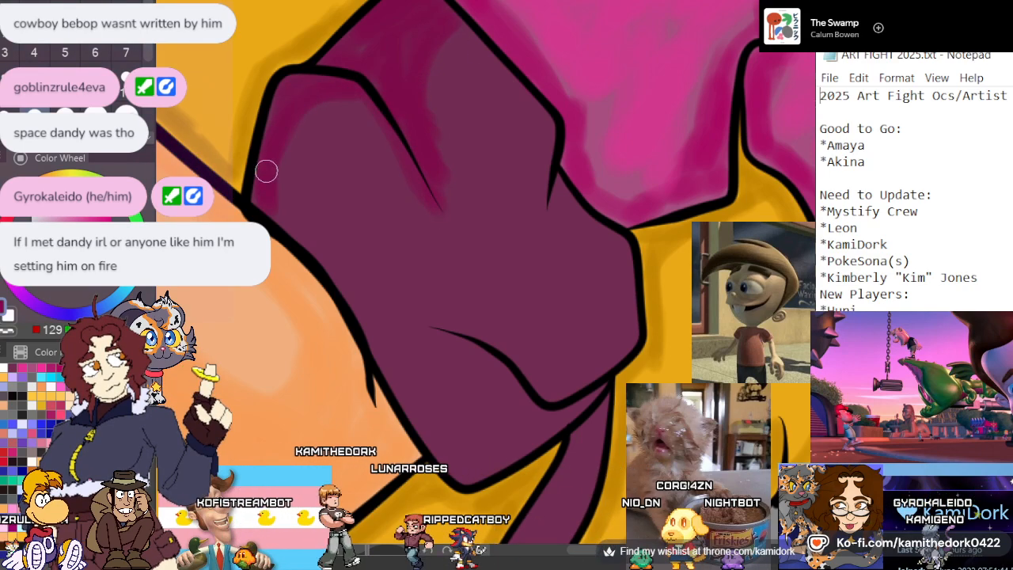
Extend the deep magenta shading around the same cuff's remaining edges and lower crease, adding loose patches across its middle
mouse_move(617, 293)
mouse_down()
mouse_move(603, 409)
mouse_move(562, 380)
mouse_up()
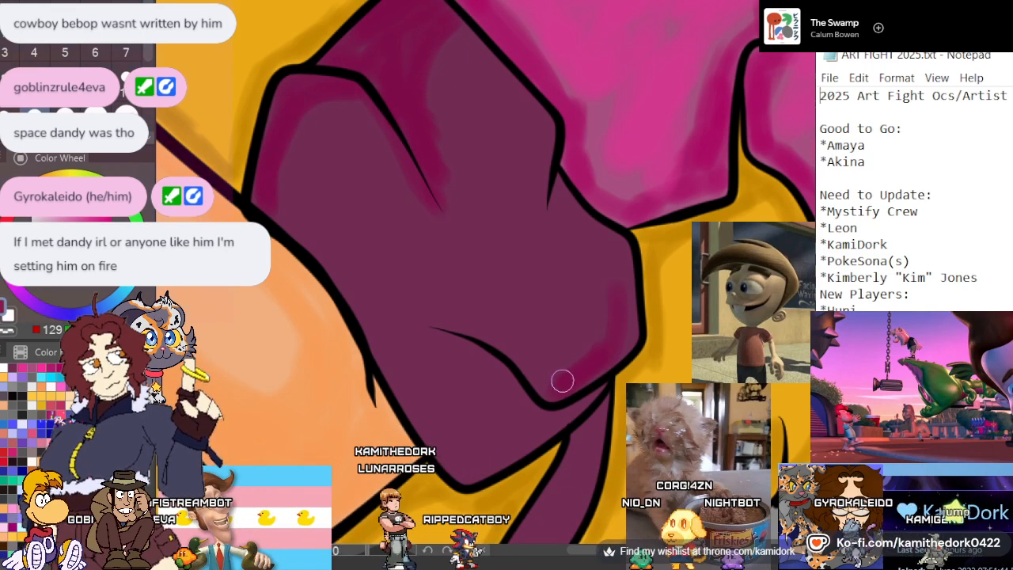
mouse_move(617, 276)
mouse_down()
mouse_move(598, 233)
mouse_move(558, 197)
mouse_move(562, 211)
mouse_move(554, 209)
mouse_move(581, 177)
mouse_move(589, 222)
mouse_move(620, 262)
mouse_move(615, 237)
mouse_move(606, 353)
mouse_move(550, 387)
mouse_move(436, 326)
mouse_up()
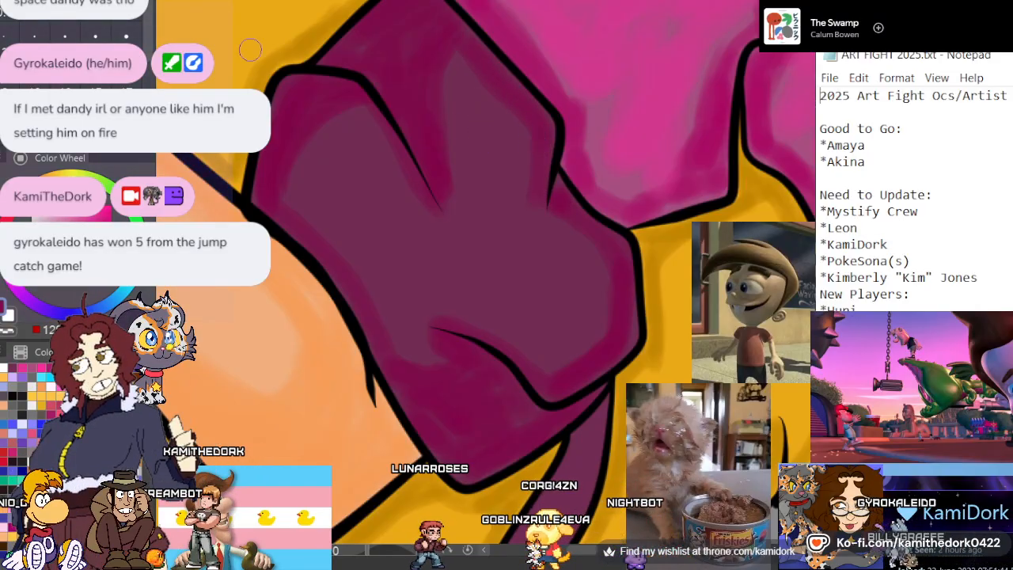
drag(334, 163, 414, 261)
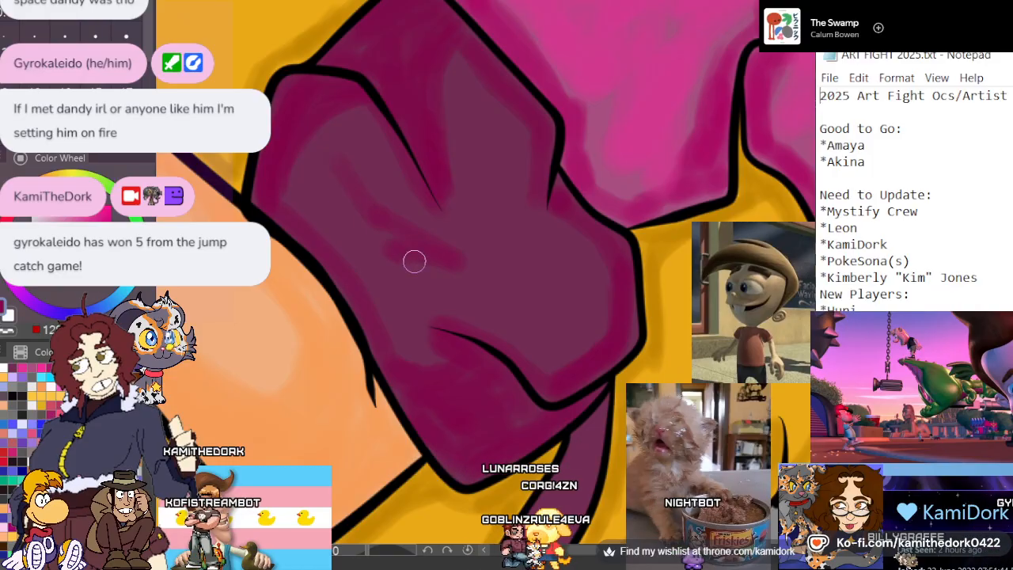
drag(314, 181, 350, 230)
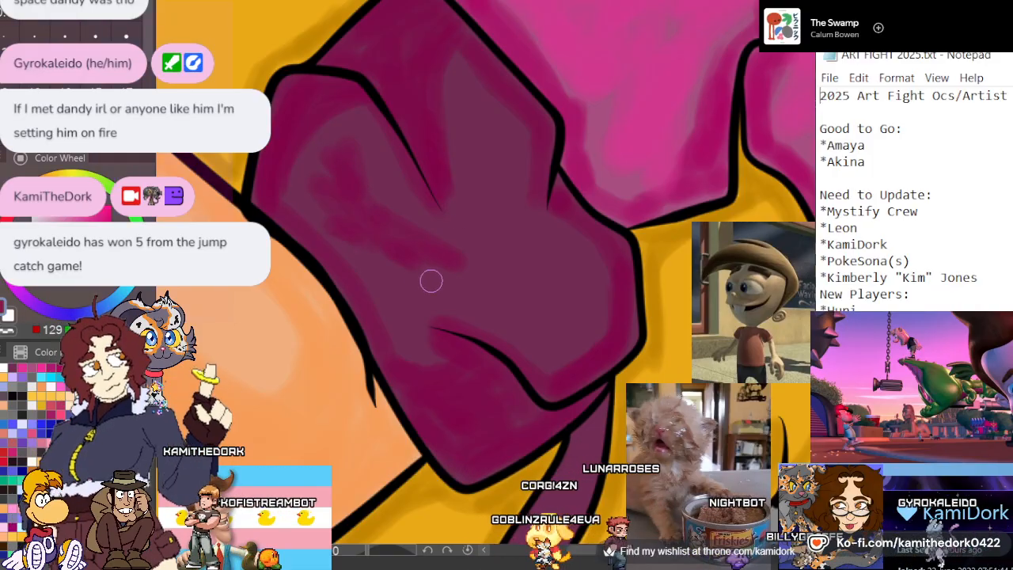
drag(435, 277, 424, 277)
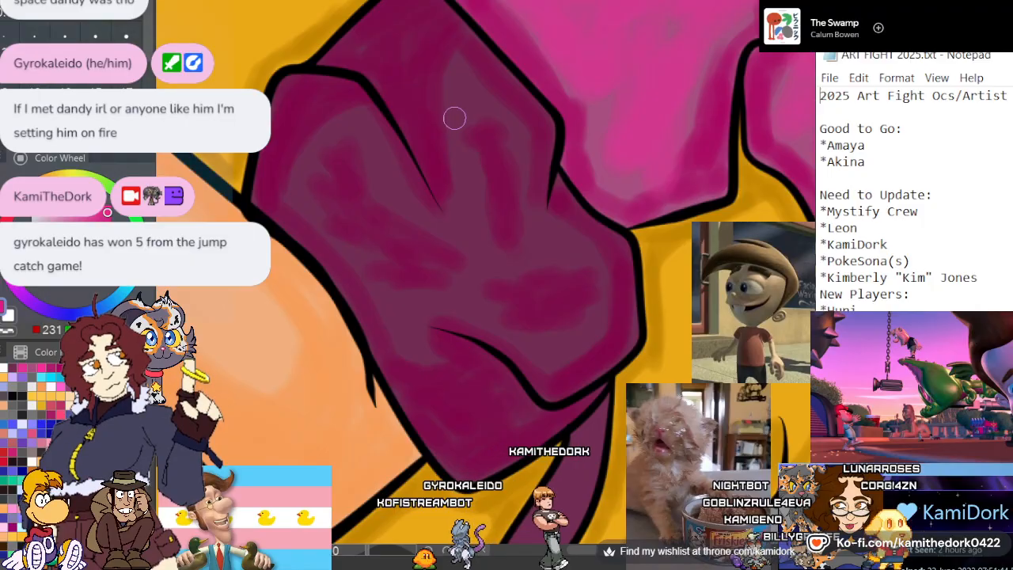
Paint bright pink highlight strokes along the folds of the lollipop arm's cuff, from its upper panel to the lower edge
mouse_move(457, 165)
mouse_down()
mouse_move(418, 76)
mouse_move(408, 91)
mouse_move(409, 52)
mouse_up()
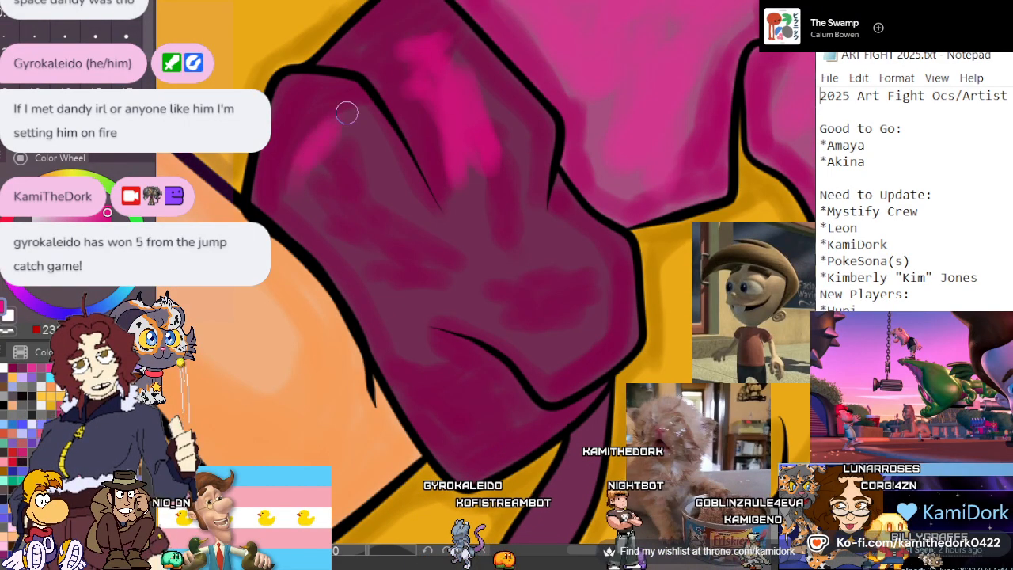
drag(346, 112, 326, 106)
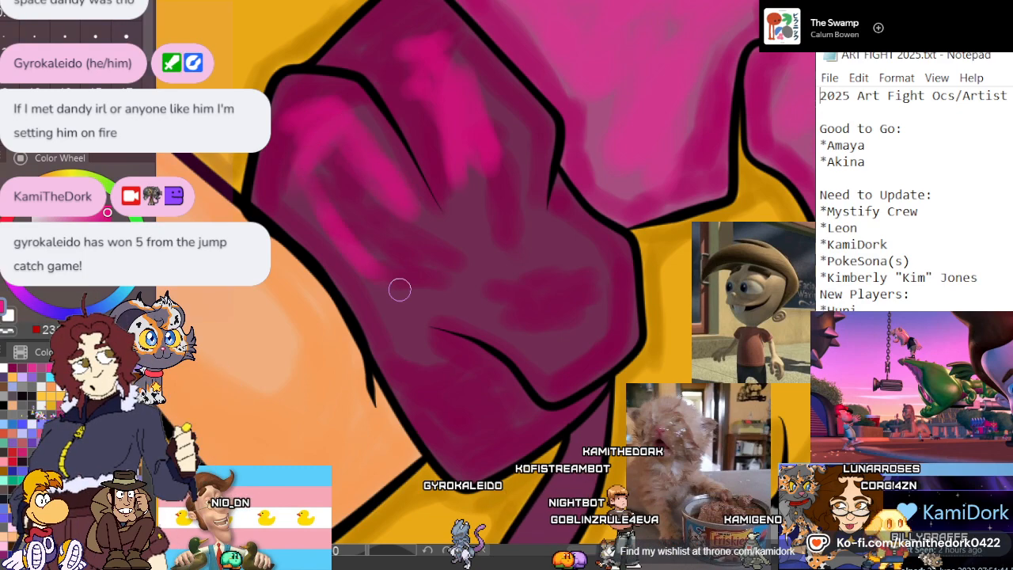
mouse_move(399, 290)
mouse_down()
mouse_move(441, 279)
mouse_move(404, 215)
mouse_up()
mouse_move(470, 173)
mouse_down()
mouse_move(480, 221)
mouse_move(569, 254)
mouse_up()
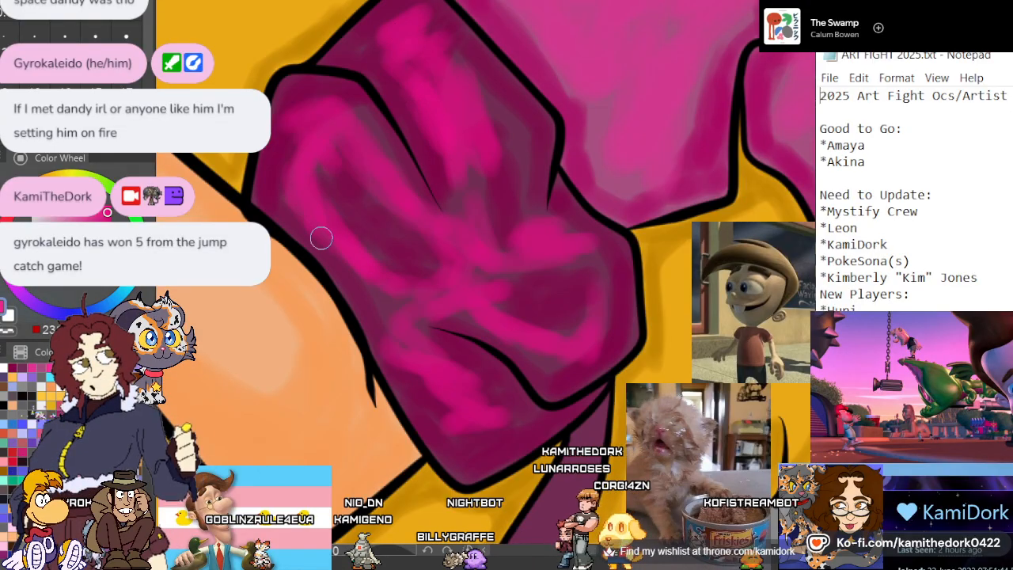
scroll(322, 248, down, 6)
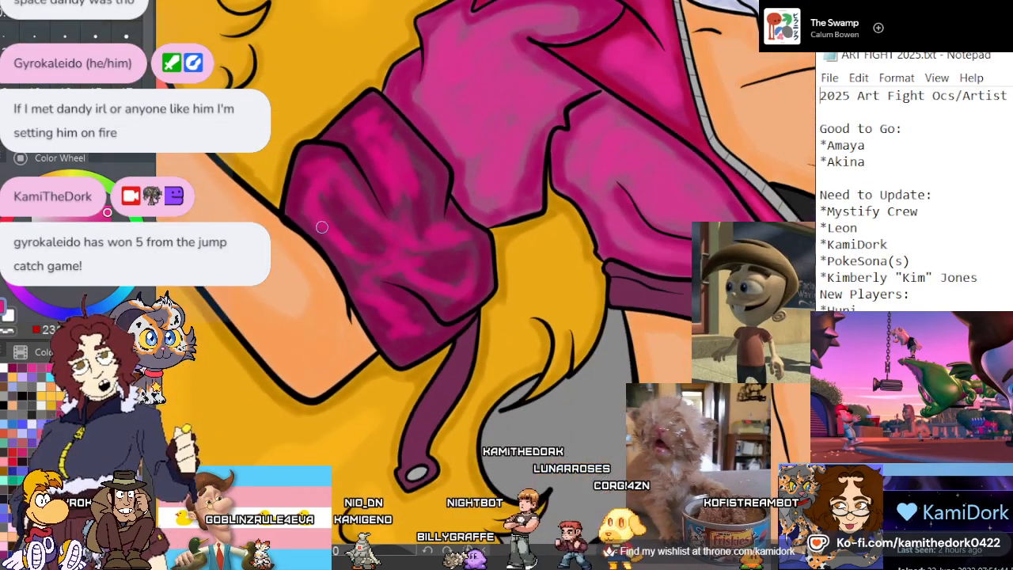
Shade the peace-sign arm's purple cuff in deep magenta around its crease lines, outer edges and lower folds
scroll(322, 227, down, 4)
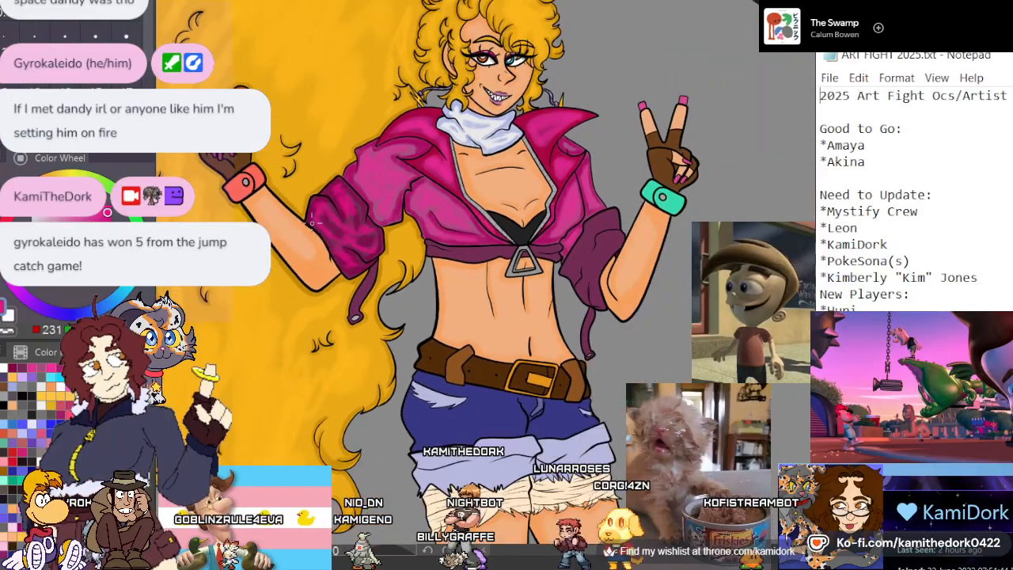
scroll(446, 295, up, 5)
scroll(445, 295, up, 8)
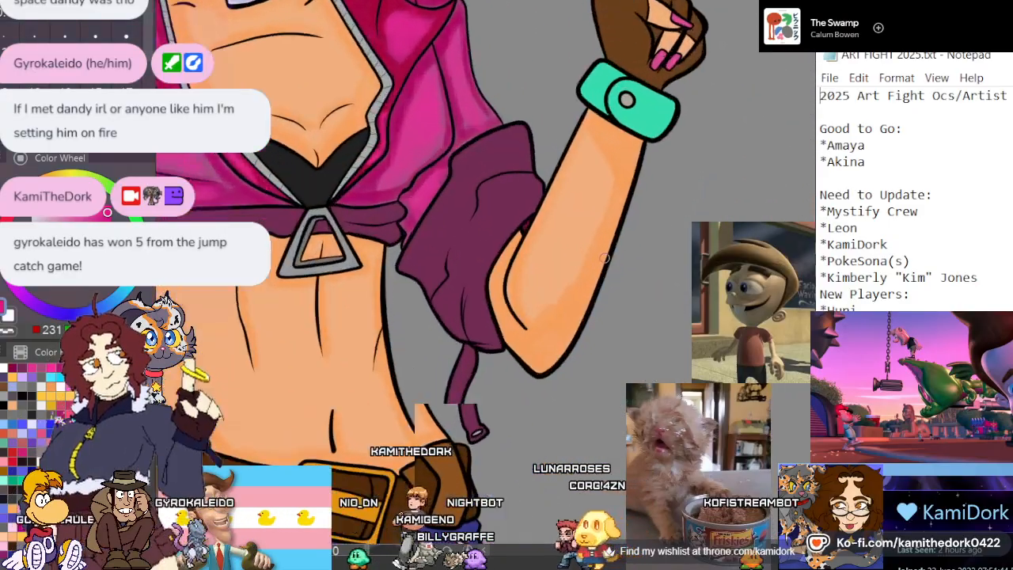
scroll(505, 247, down, 3)
scroll(504, 239, up, 4)
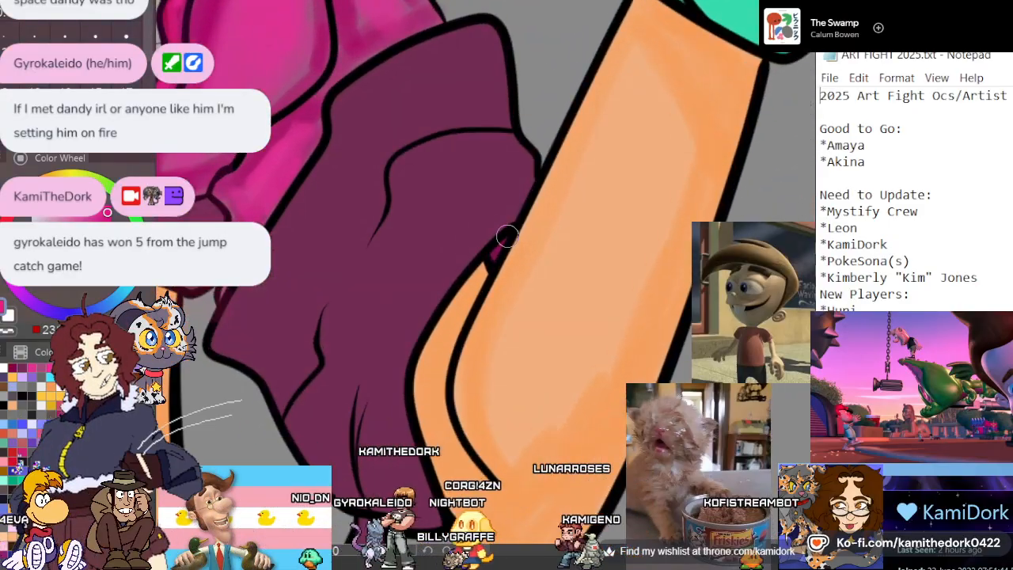
scroll(497, 222, down, 3)
scroll(497, 221, up, 1)
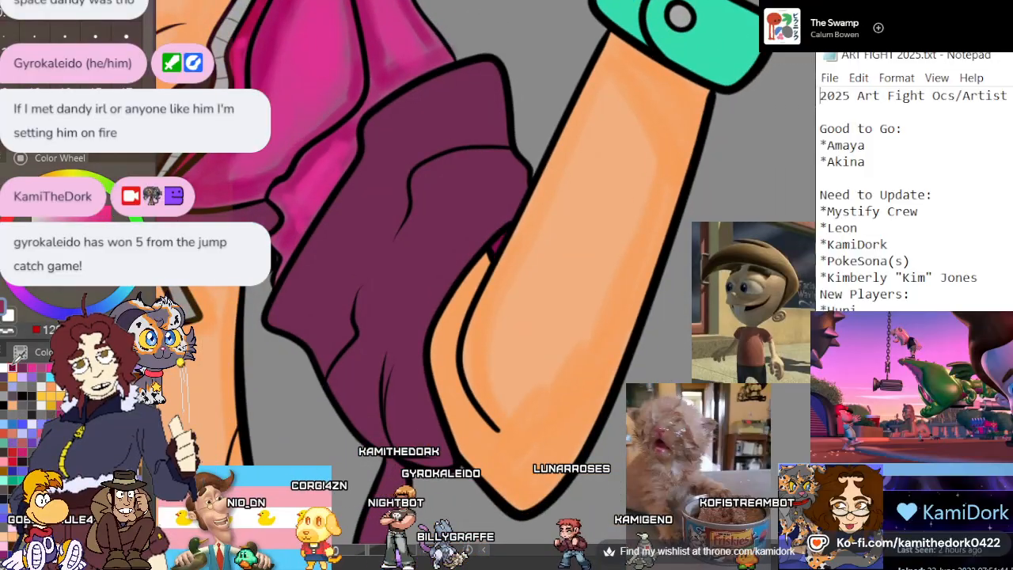
drag(412, 170, 401, 197)
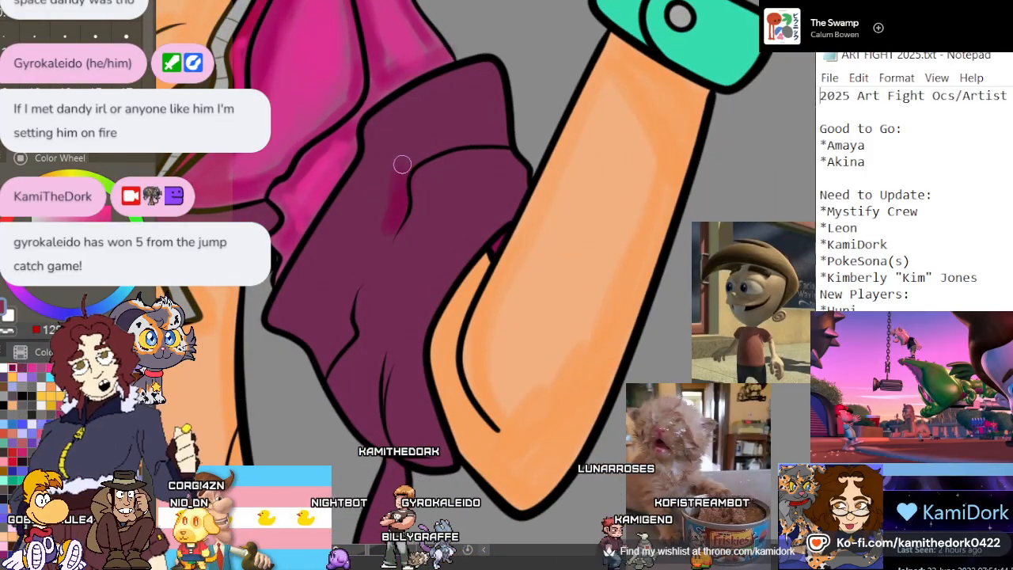
mouse_move(469, 138)
mouse_down()
mouse_move(493, 133)
mouse_move(487, 72)
mouse_move(494, 117)
mouse_move(457, 138)
mouse_up()
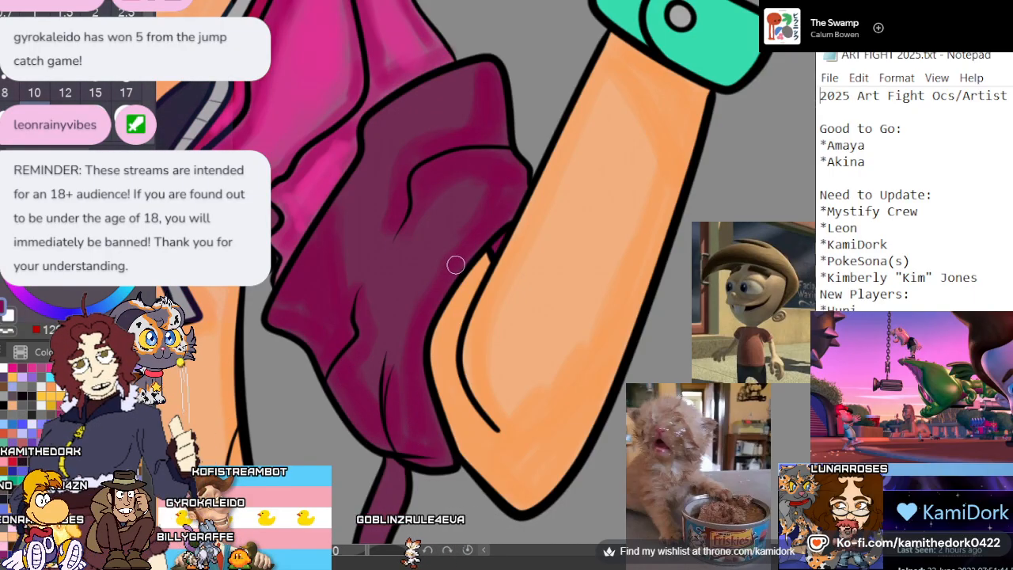
Shade the strap hanging from the peace-sign arm's cuff in the same deep magenta along its length
scroll(411, 229, down, 4)
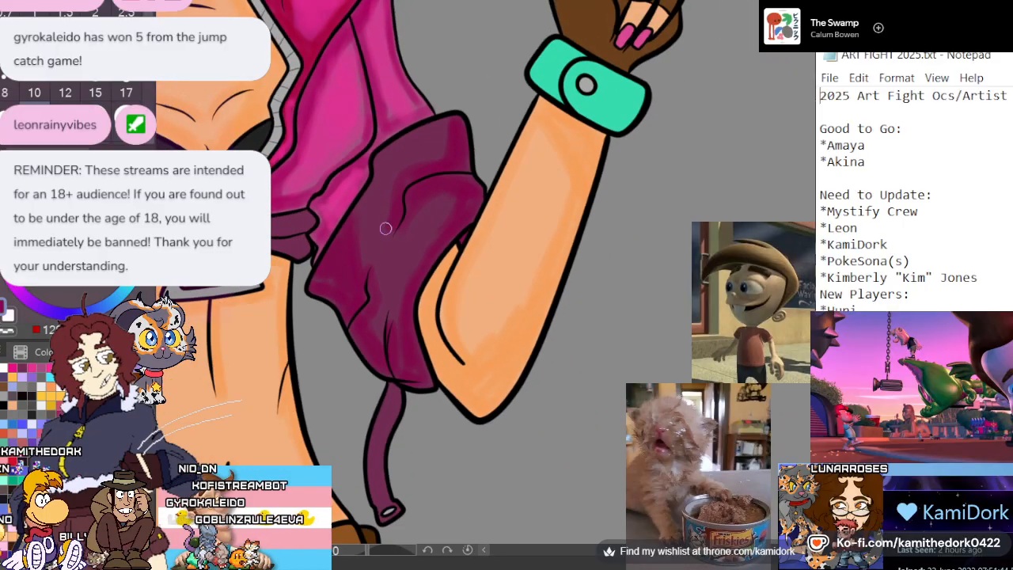
scroll(350, 481, up, 3)
scroll(370, 469, up, 2)
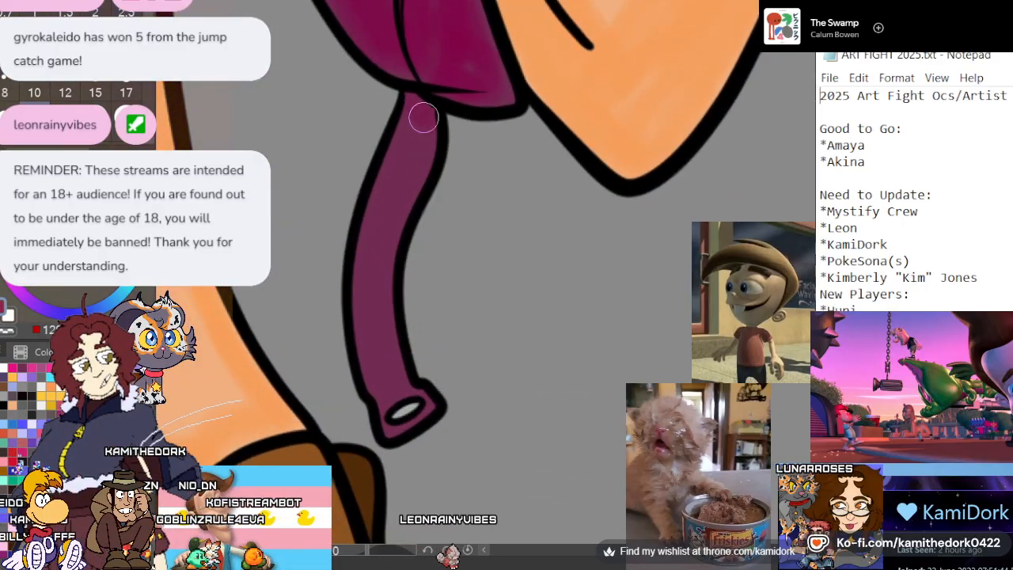
mouse_move(428, 142)
mouse_down()
mouse_move(375, 302)
mouse_move(384, 273)
mouse_move(395, 378)
mouse_move(373, 389)
mouse_move(414, 142)
mouse_up()
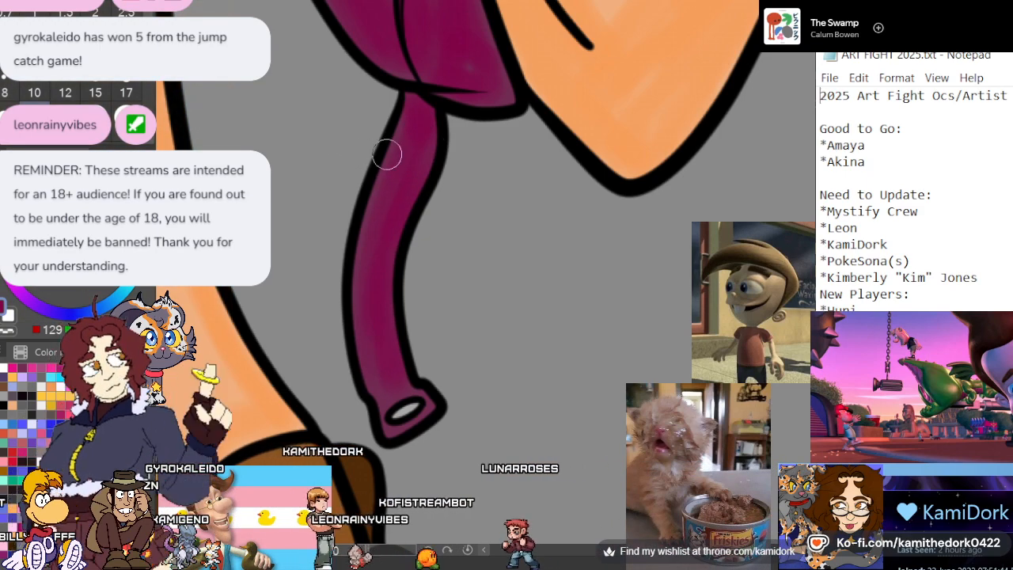
Shade the lollipop arm's hanging cuff strap in deep magenta and paint a bright pink highlight down its middle at brush size 15
scroll(498, 237, down, 2)
scroll(514, 278, down, 4)
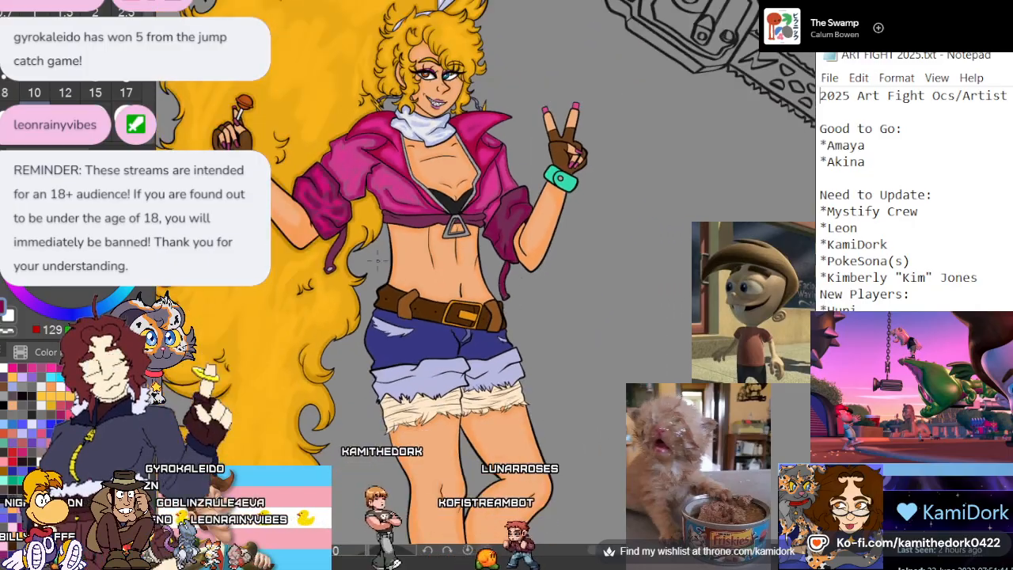
scroll(514, 278, up, 2)
scroll(422, 186, up, 4)
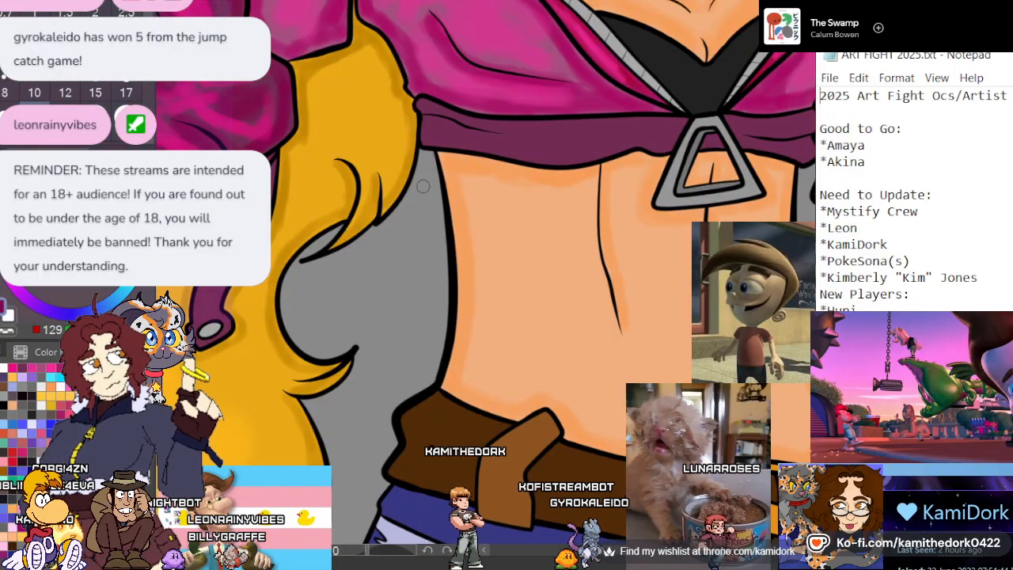
scroll(423, 186, down, 1)
scroll(280, 177, up, 2)
scroll(265, 293, up, 3)
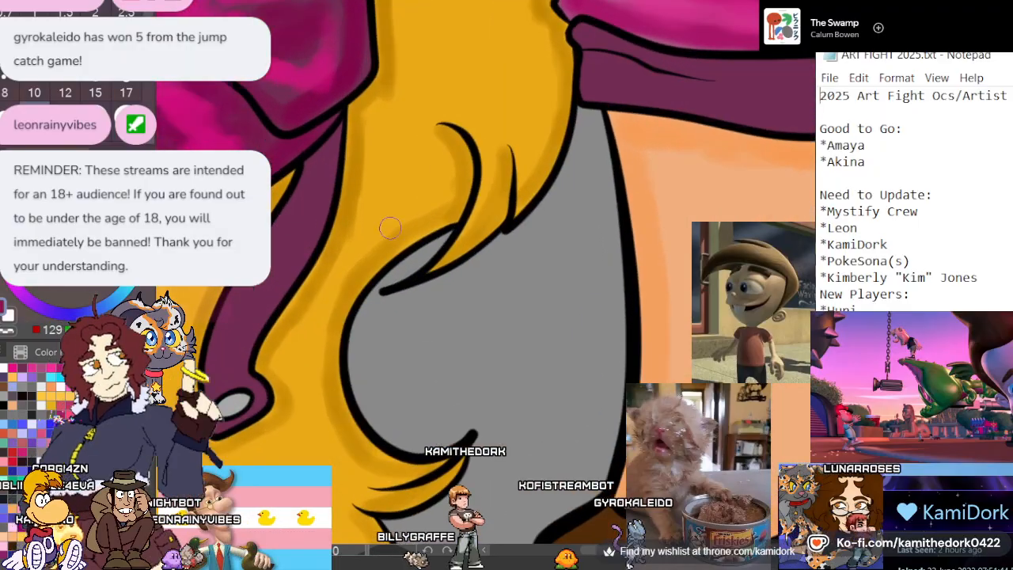
scroll(265, 293, up, 2)
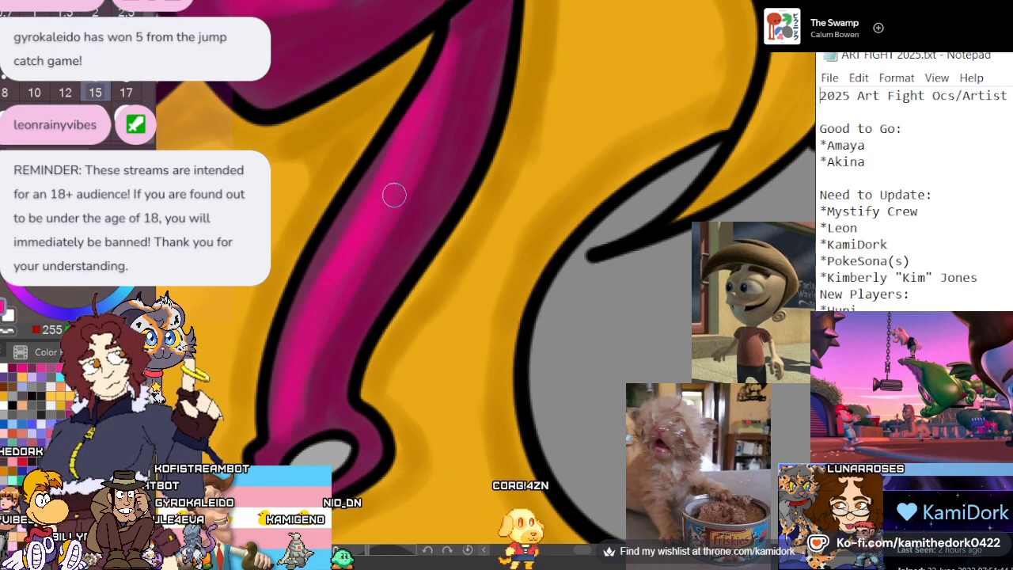
scroll(286, 407, down, 5)
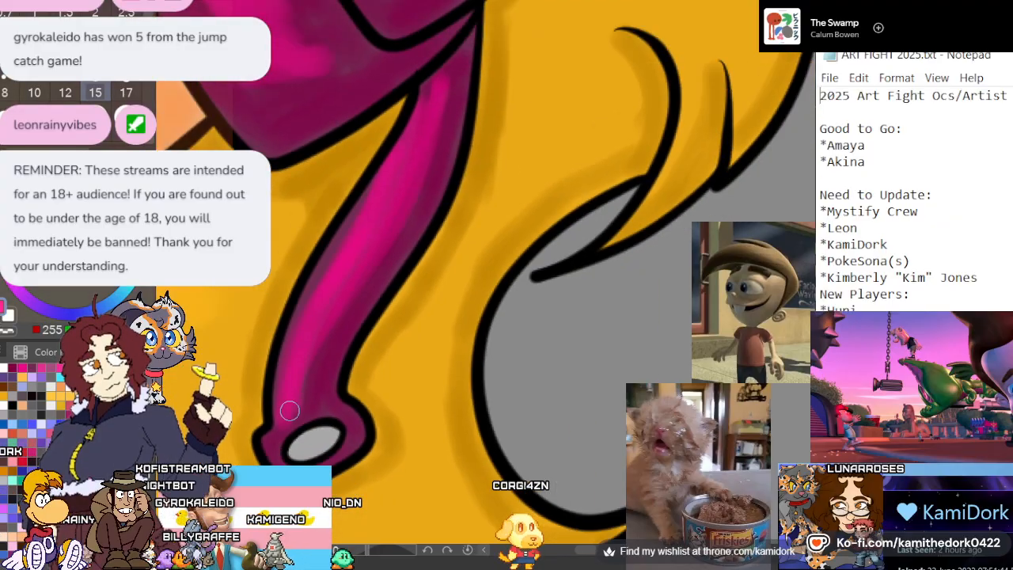
Paint a matching bright pink highlight down the peace-sign arm's hanging cuff strap
scroll(395, 195, down, 4)
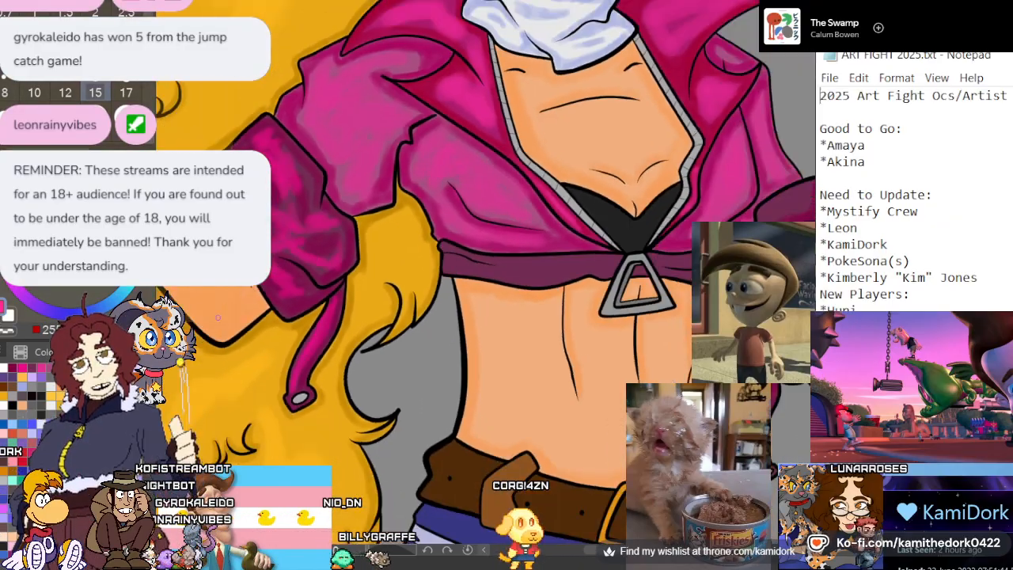
scroll(522, 395, up, 4)
scroll(523, 395, up, 3)
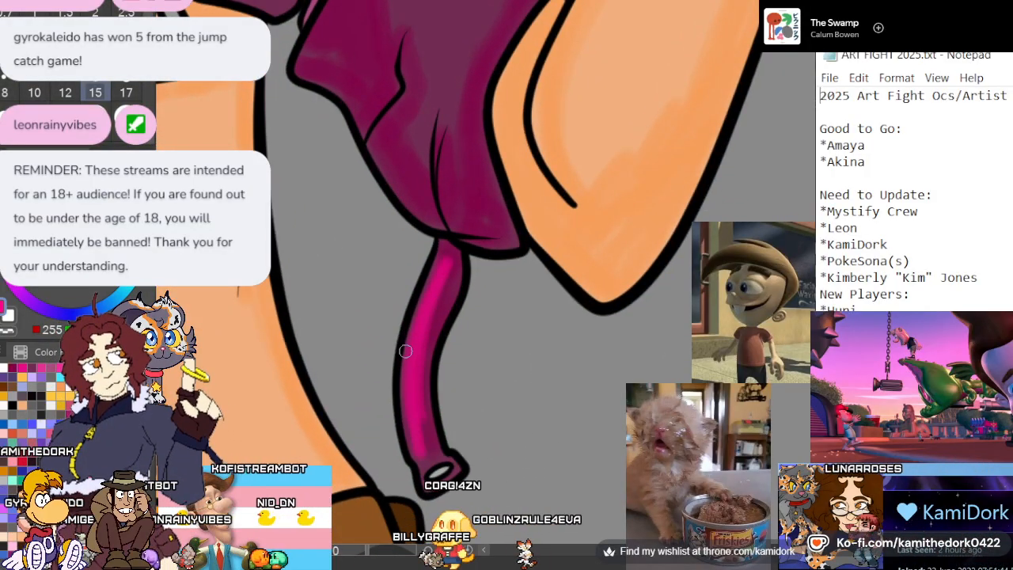
Brush bright pink highlights at size 12 over the peace-sign arm's cuff, from its upper panel through the middle to the lower folds
scroll(405, 356, down, 1)
scroll(403, 371, down, 3)
scroll(404, 131, up, 4)
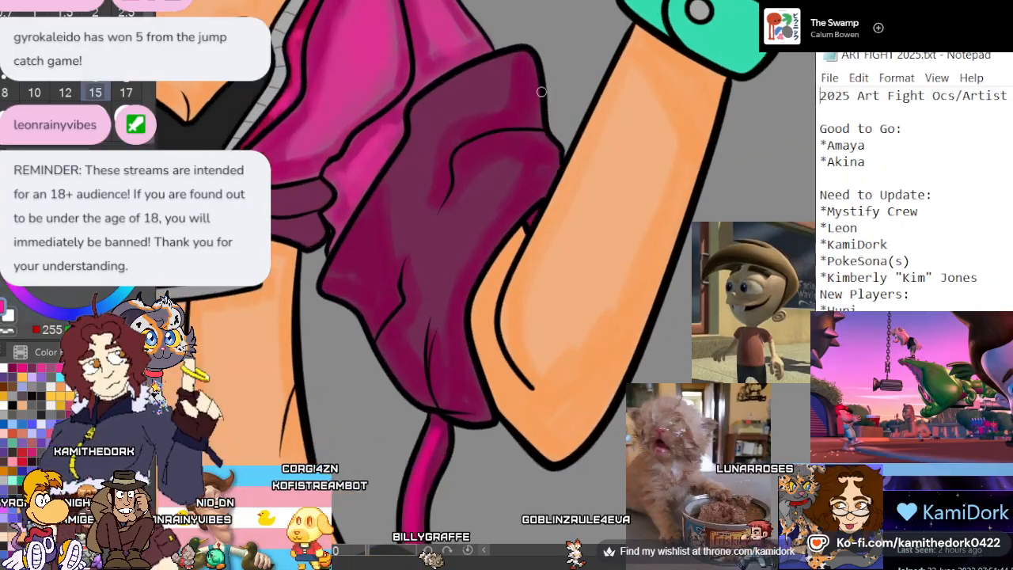
scroll(370, 168, down, 1)
scroll(521, 175, up, 2)
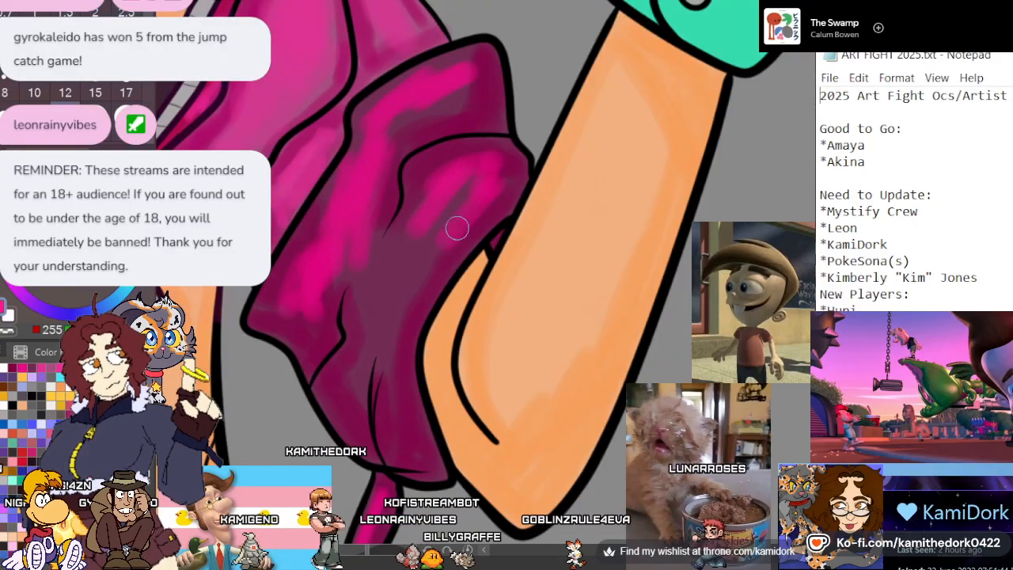
mouse_move(457, 228)
mouse_down()
mouse_move(393, 326)
mouse_move(400, 405)
mouse_move(389, 332)
mouse_up()
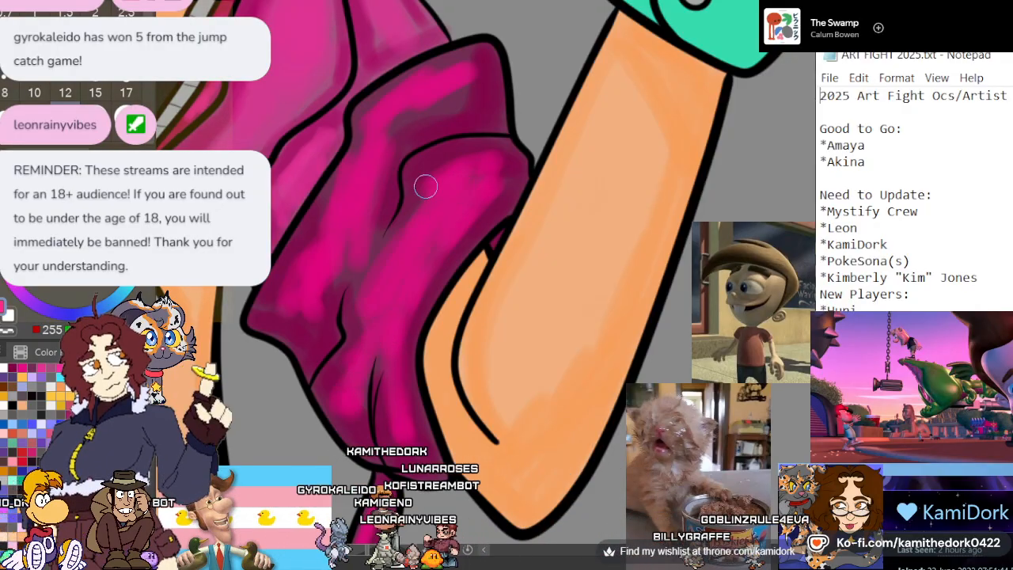
drag(425, 186, 494, 157)
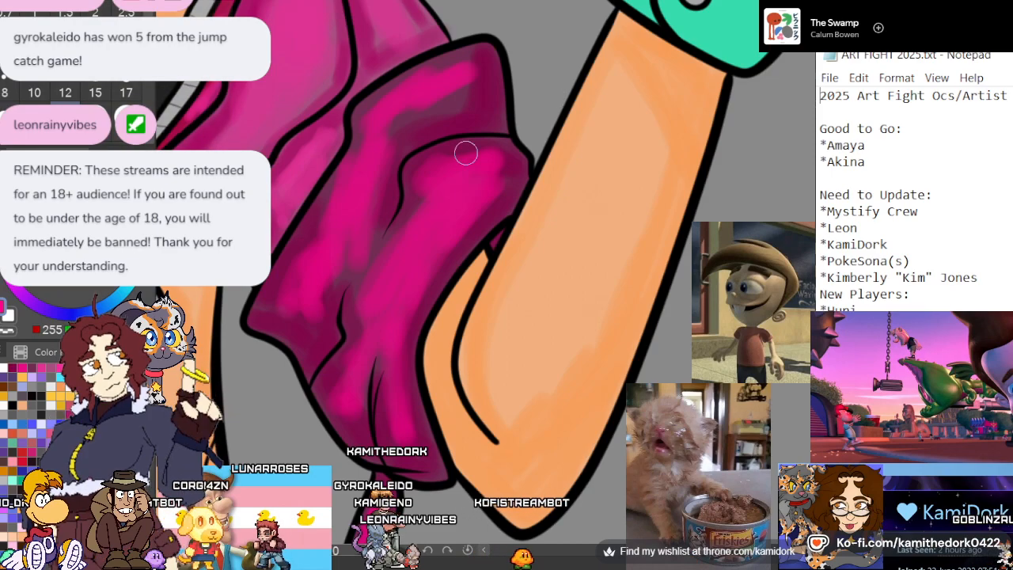
Mix a muted violet from the zipper's grey and start shading the zipper just below the scarf at brush size 8
scroll(465, 153, down, 6)
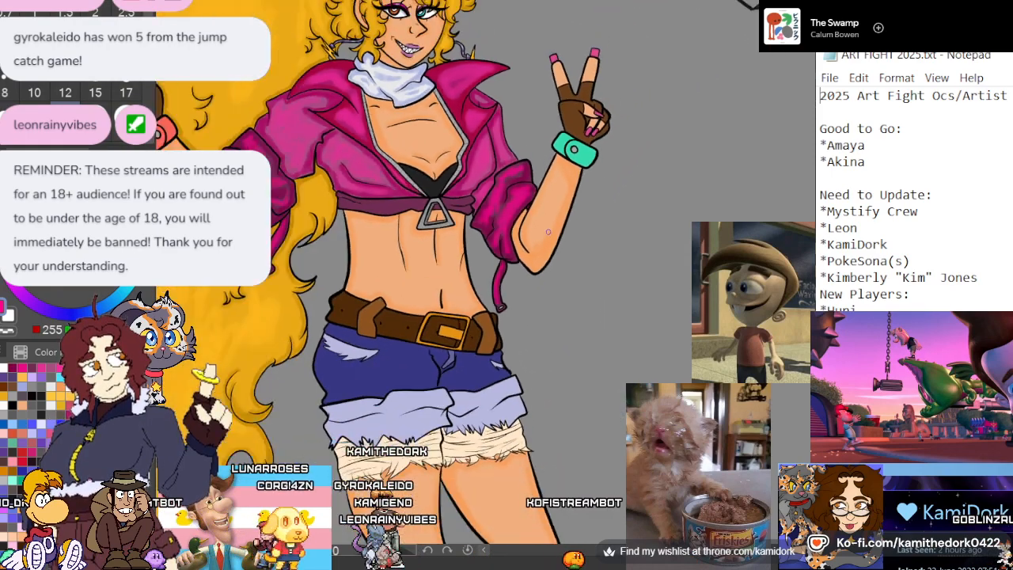
scroll(548, 232, up, 5)
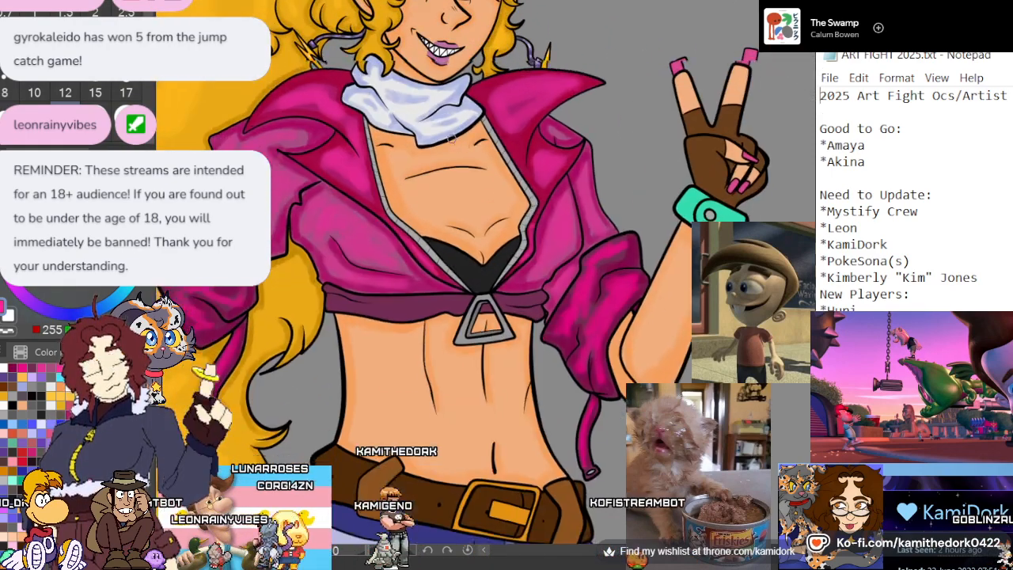
scroll(450, 136, up, 5)
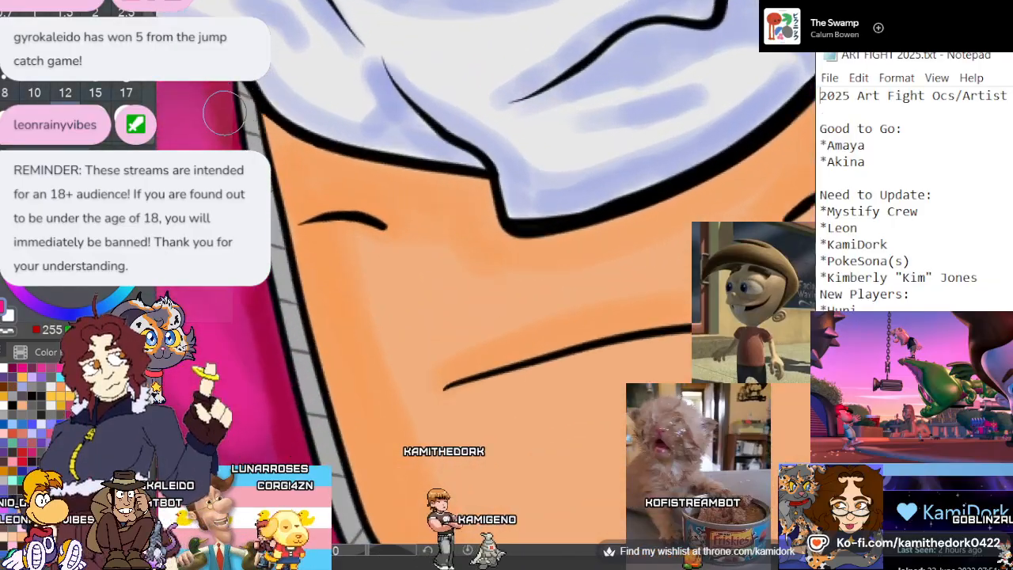
scroll(224, 113, up, 2)
ctrl+click(285, 176)
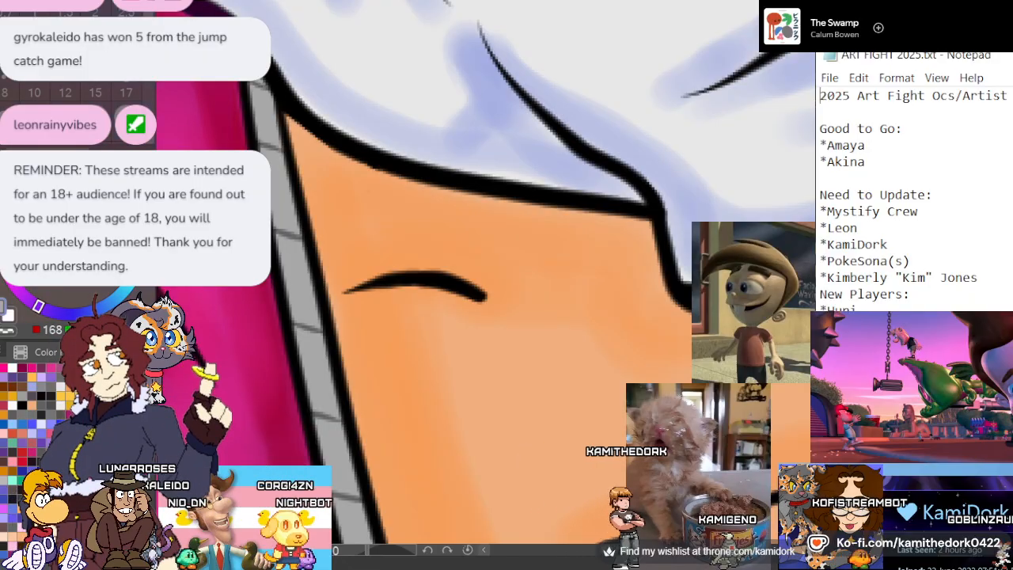
click(62, 244)
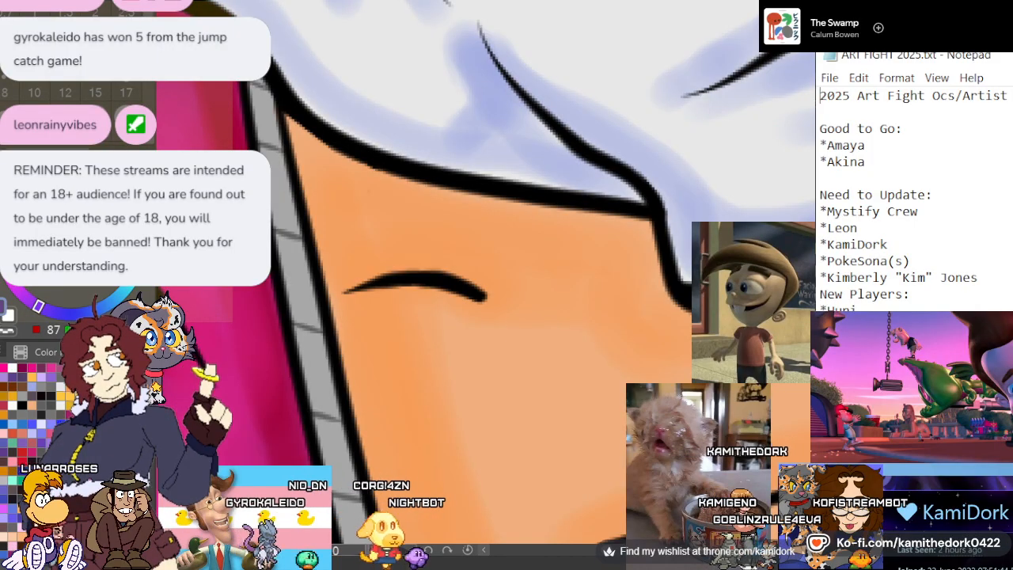
drag(63, 243, 63, 246)
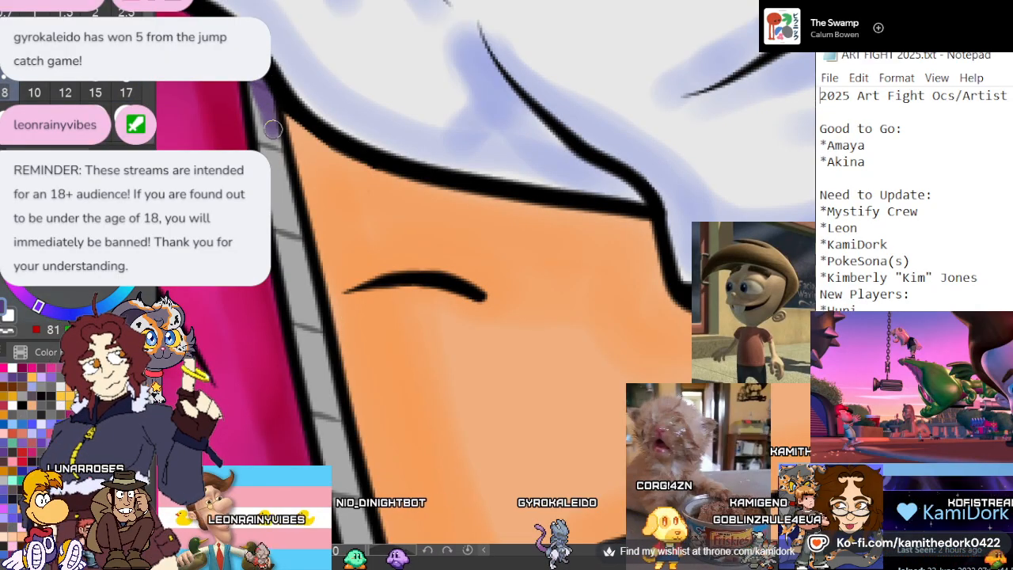
Extend the muted violet shading down the zipper edge on the lollipop arm's side, past the bend beside the chest
scroll(282, 80, down, 3)
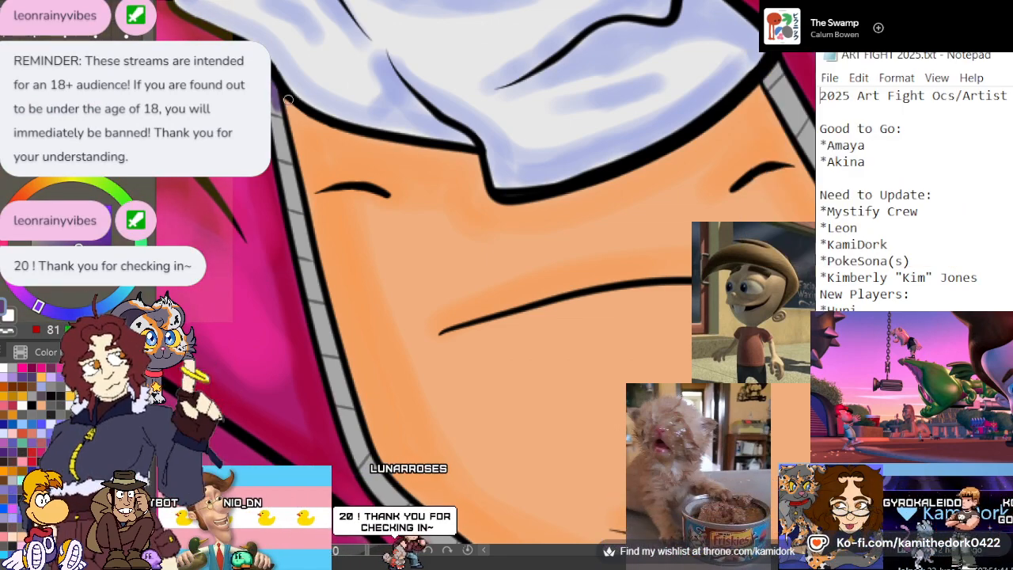
scroll(280, 102, down, 5)
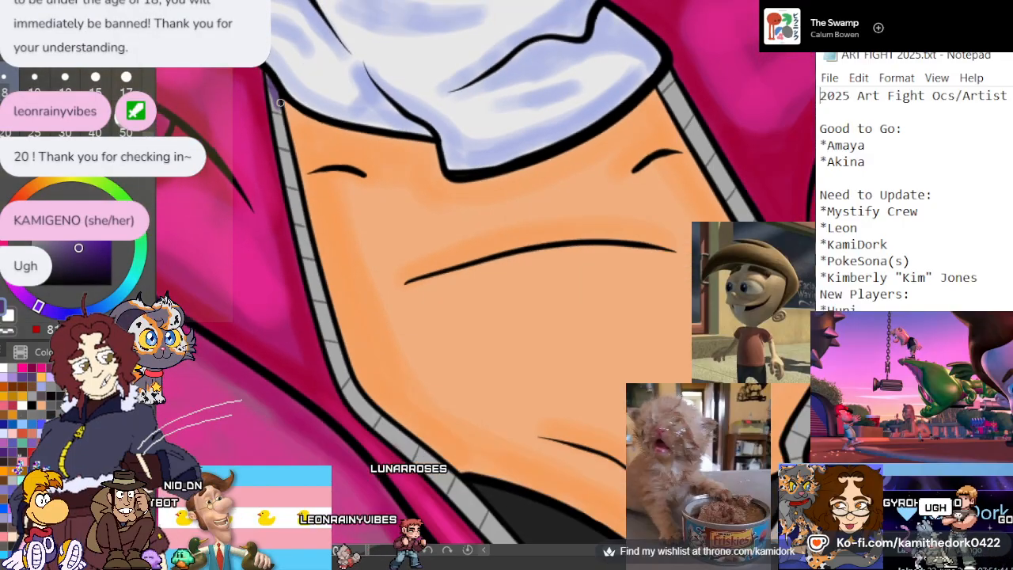
scroll(351, 218, up, 2)
scroll(350, 218, up, 2)
scroll(306, 127, down, 3)
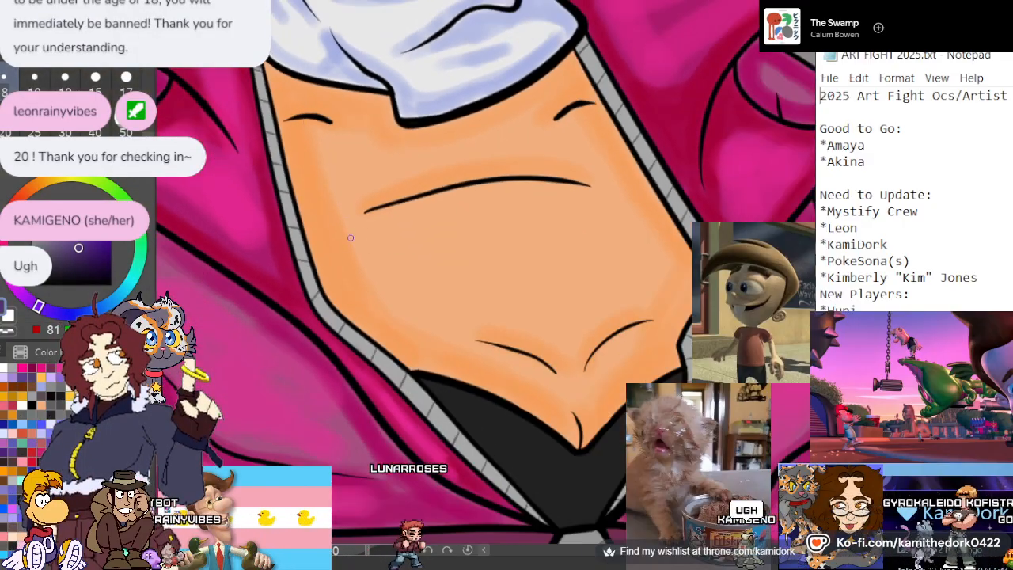
scroll(351, 237, up, 2)
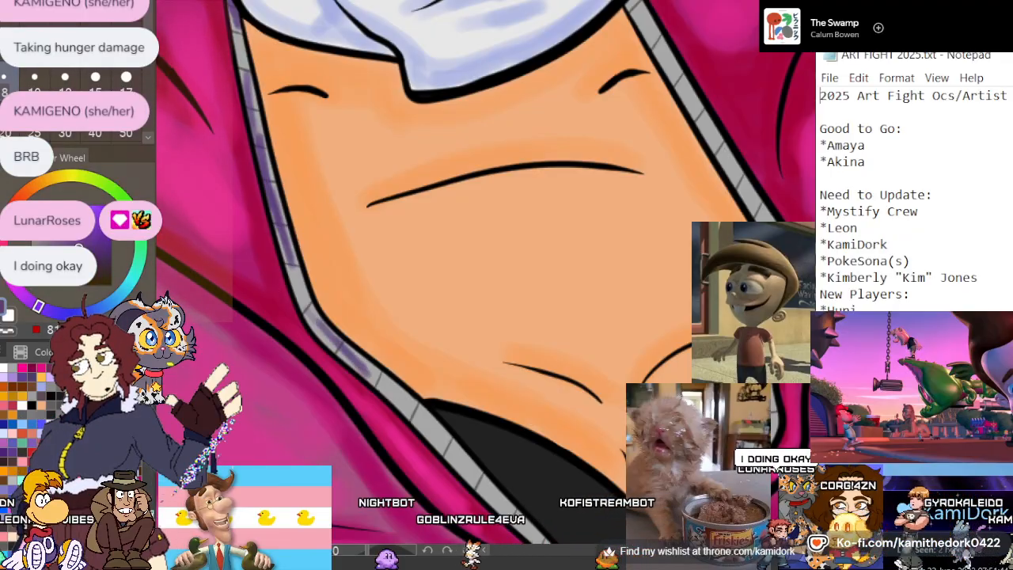
Shade the lower zipper down to the triangular pull and the zipper edge on the peace-sign arm's side in muted violet
scroll(302, 200, down, 4)
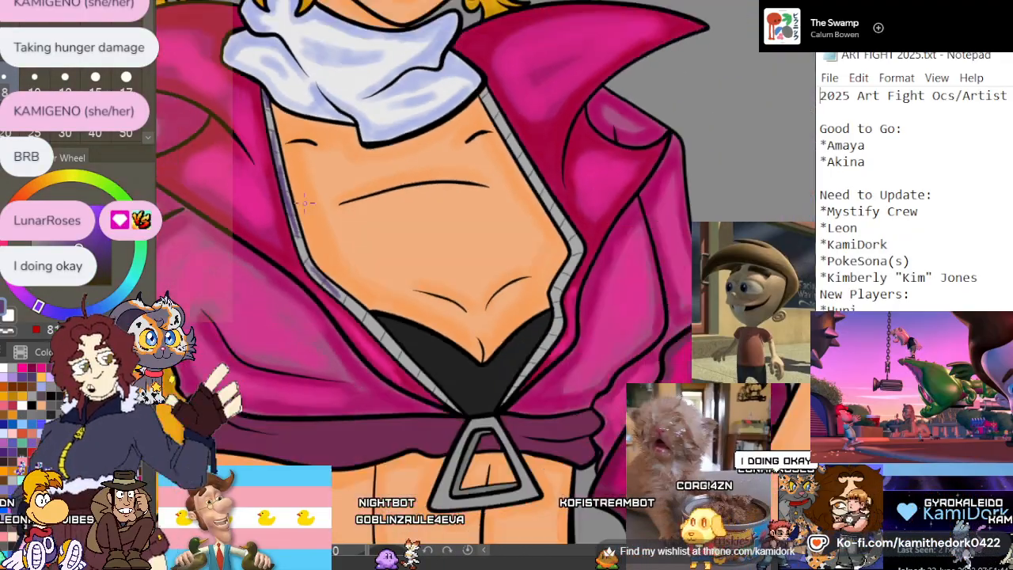
scroll(436, 419, up, 4)
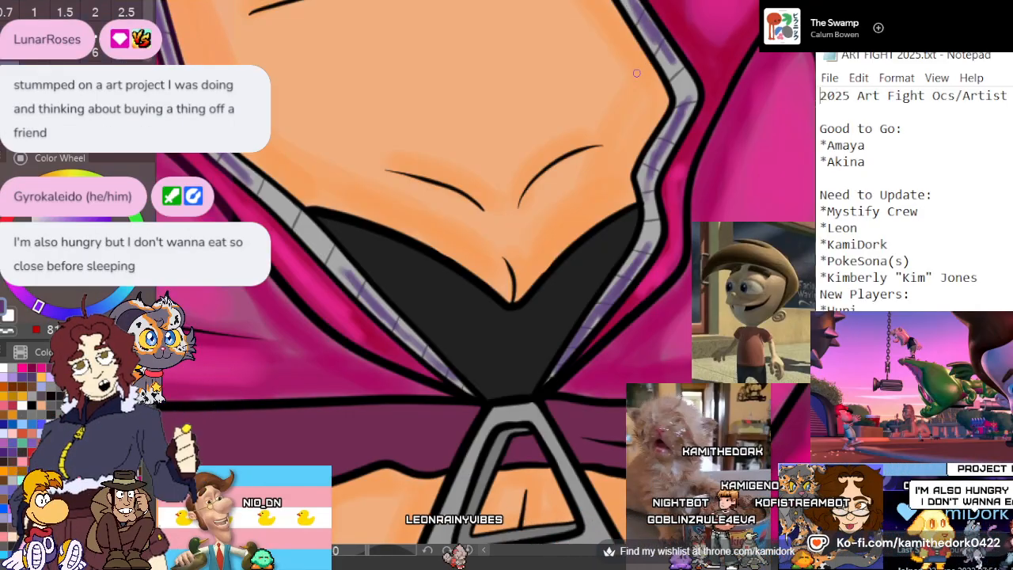
scroll(617, 107, down, 5)
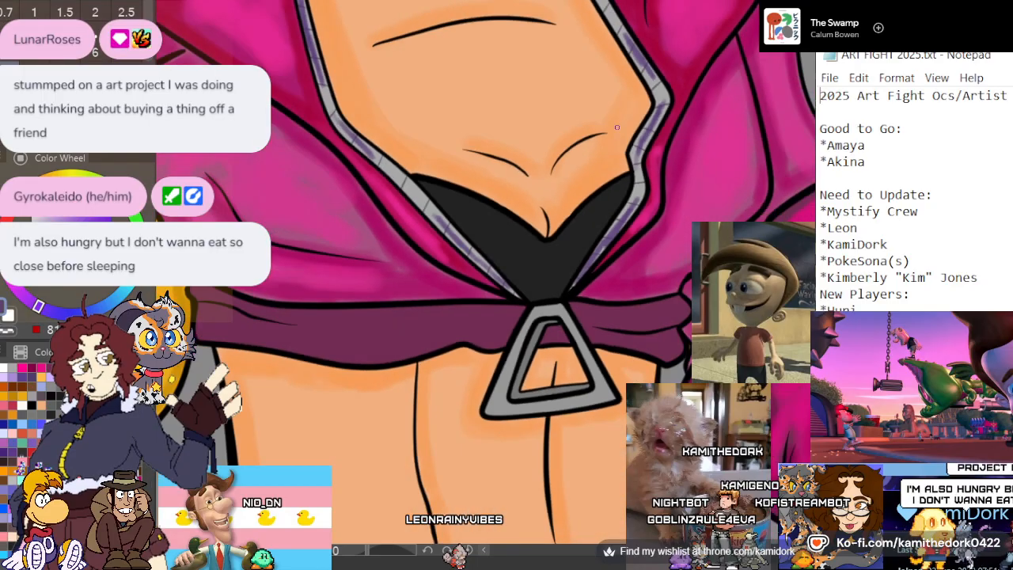
scroll(587, 64, up, 6)
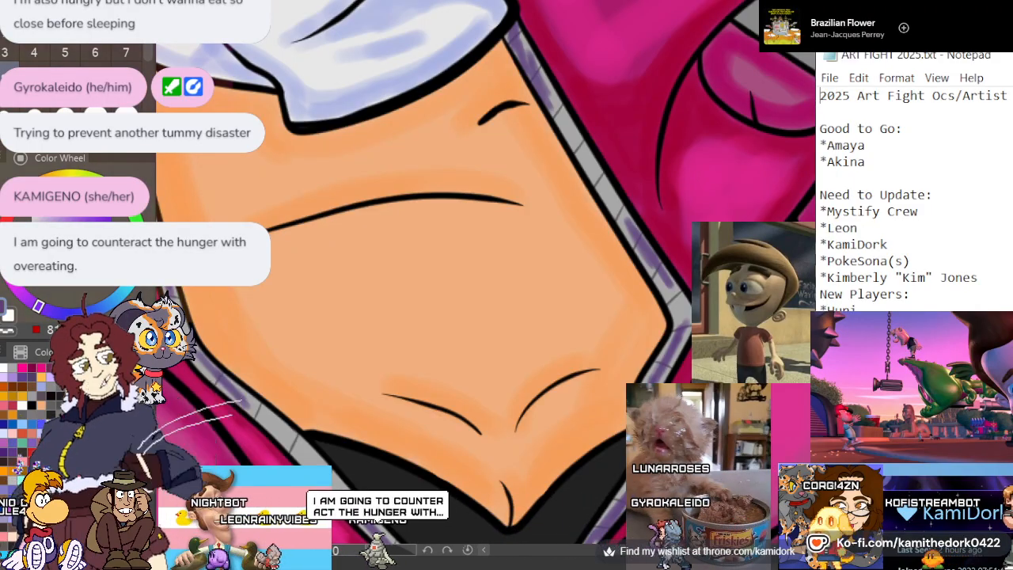
scroll(643, 132, down, 4)
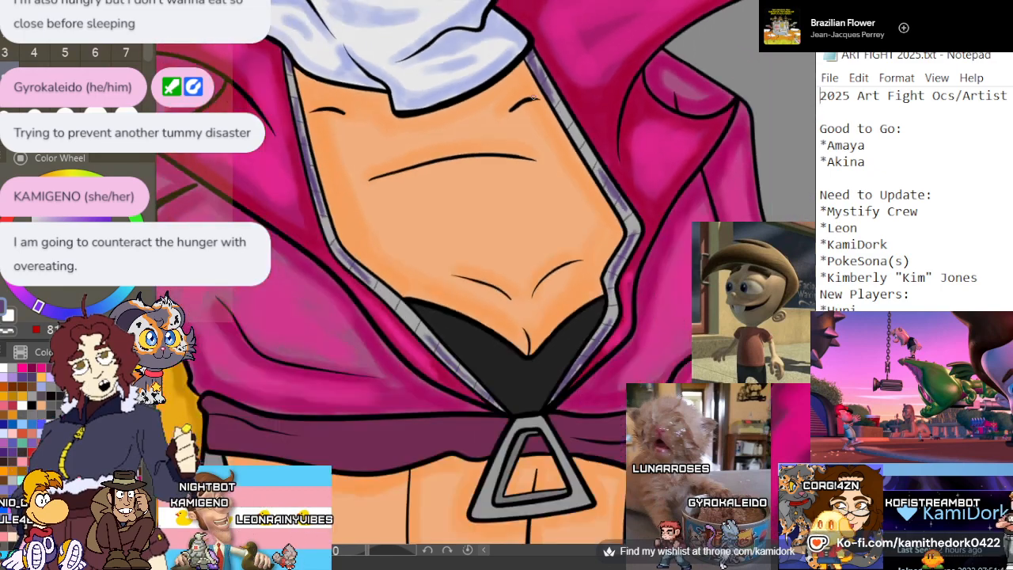
Finish the muted violet shading on the zipper edge on the peace-sign arm's side, and brush pale lavender highlights along both zipper edges
scroll(629, 208, up, 2)
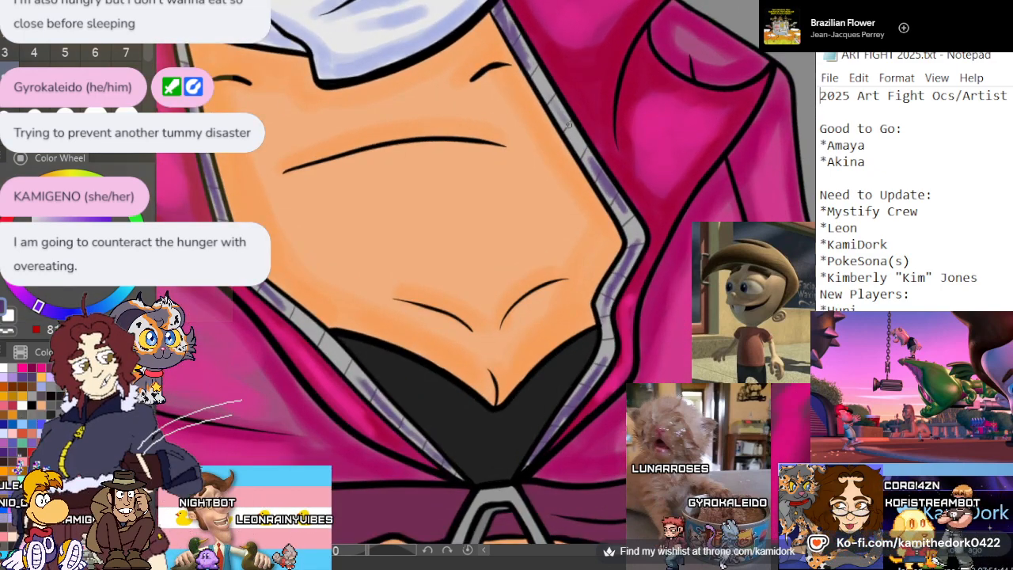
drag(553, 102, 579, 142)
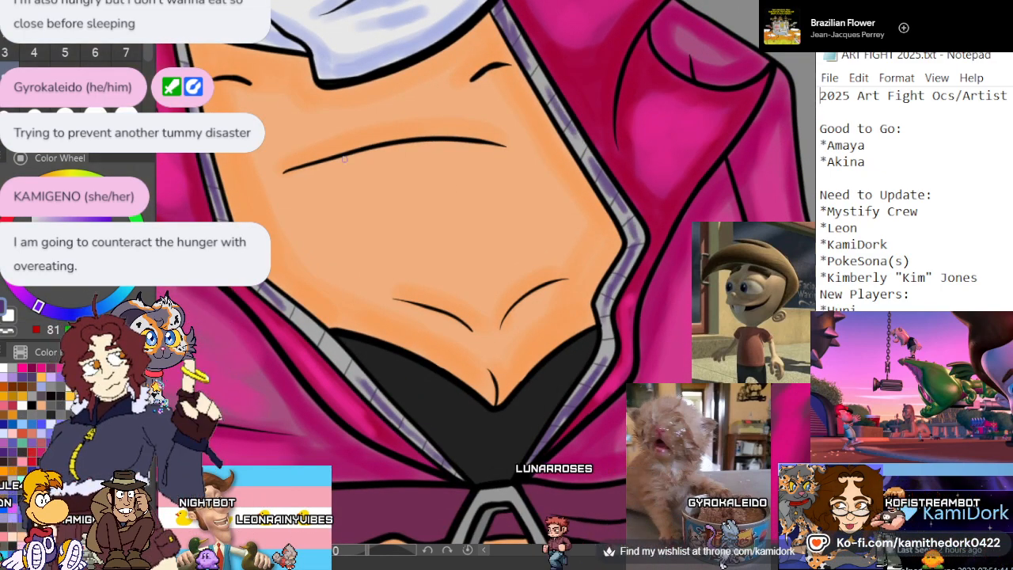
click(79, 212)
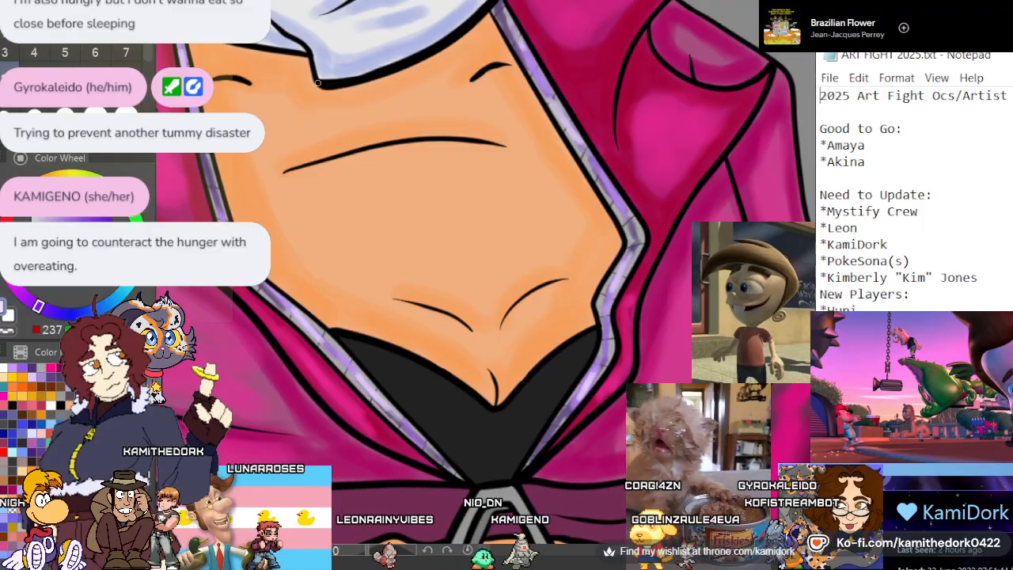
Shade the inner bevel of the triangular zipper pull in muted violet, along its lower bar and its slanted side
scroll(318, 83, down, 6)
scroll(334, 128, down, 1)
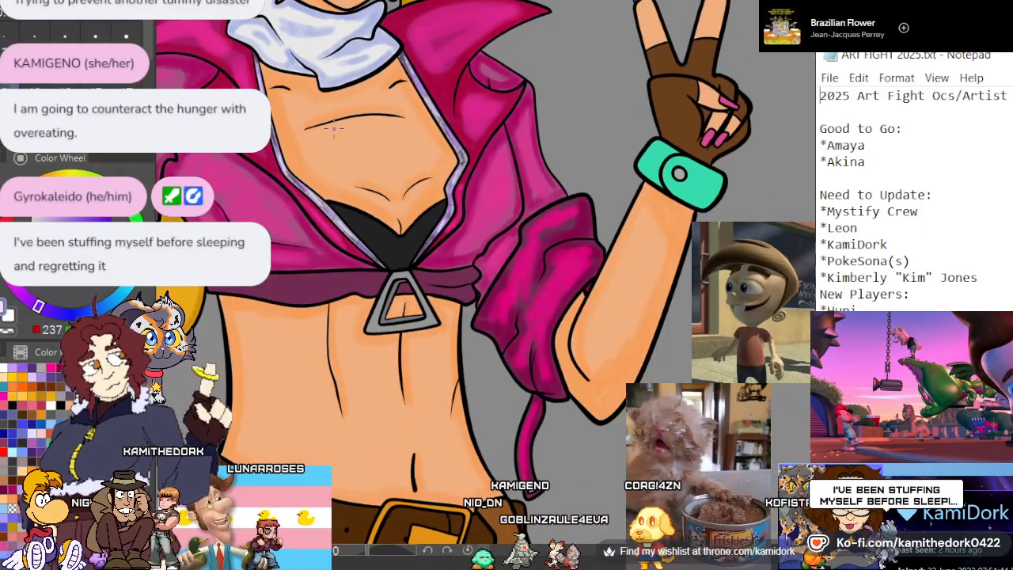
scroll(333, 128, down, 2)
scroll(338, 200, up, 3)
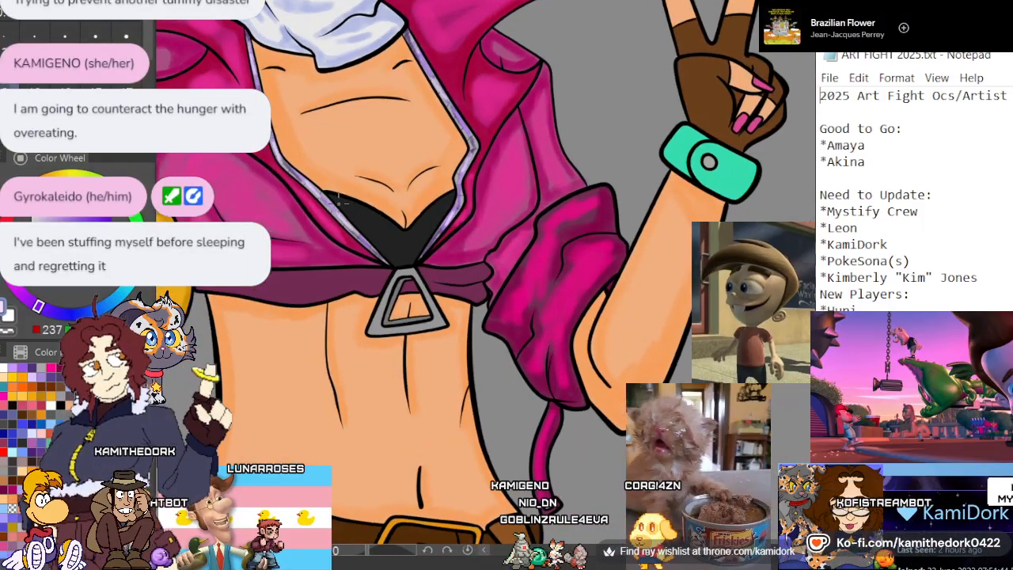
scroll(339, 203, up, 5)
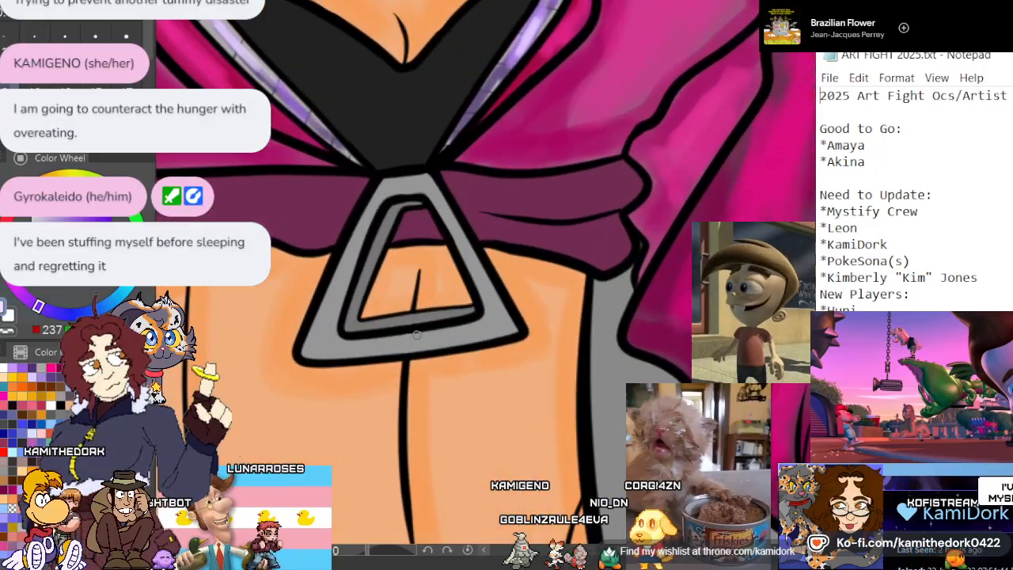
scroll(416, 334, up, 5)
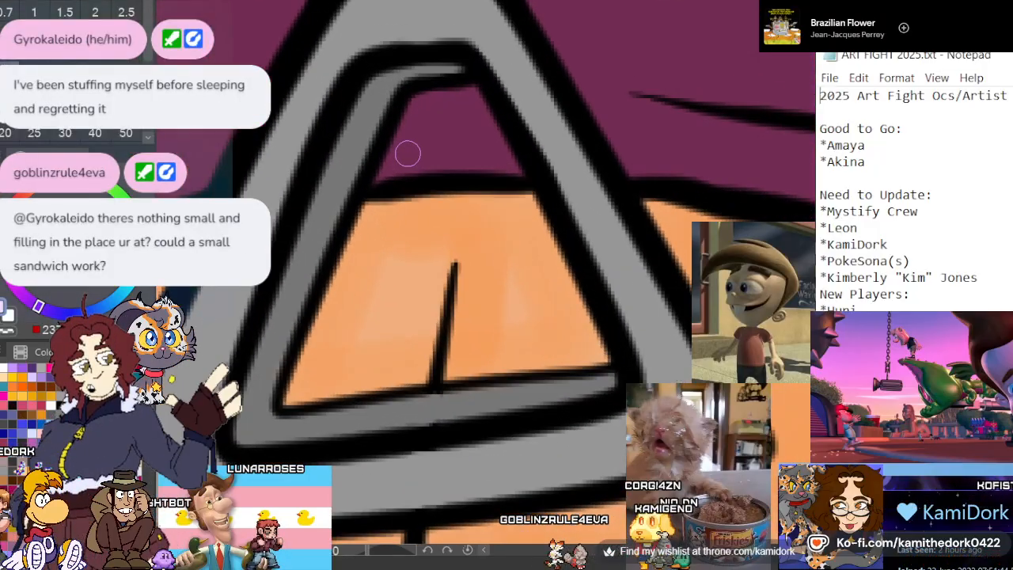
scroll(420, 162, down, 2)
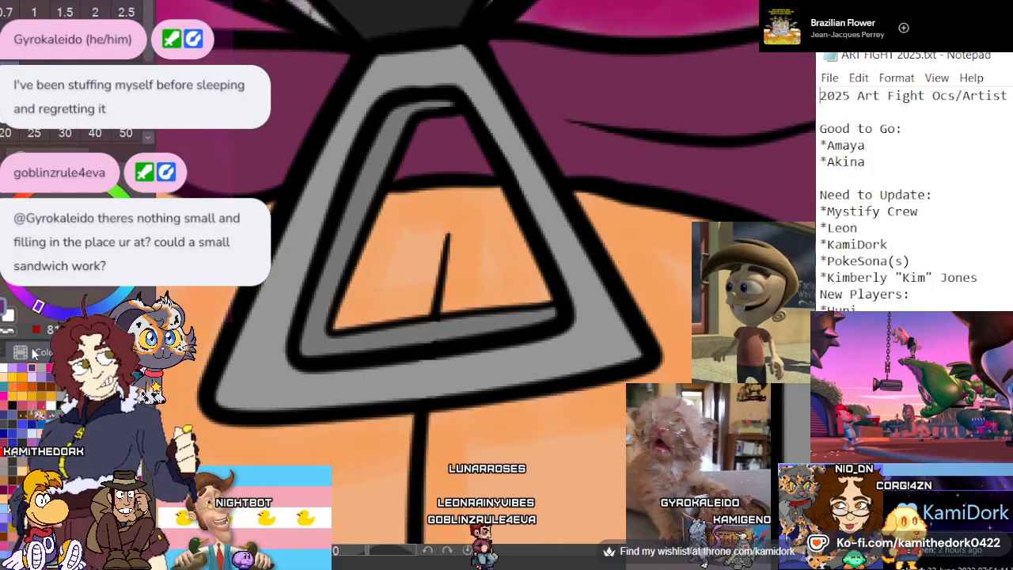
drag(496, 321, 510, 318)
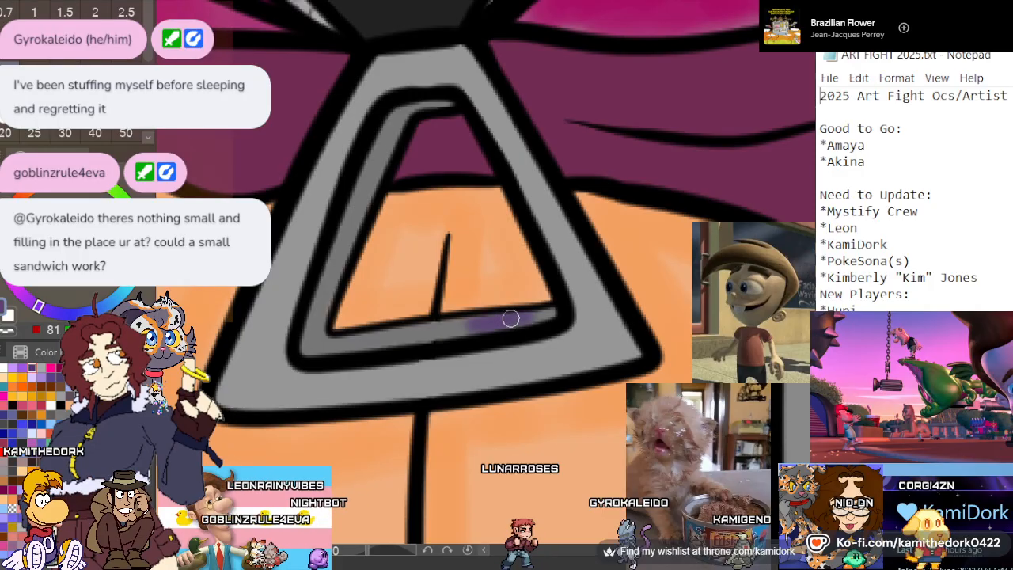
drag(392, 124, 321, 263)
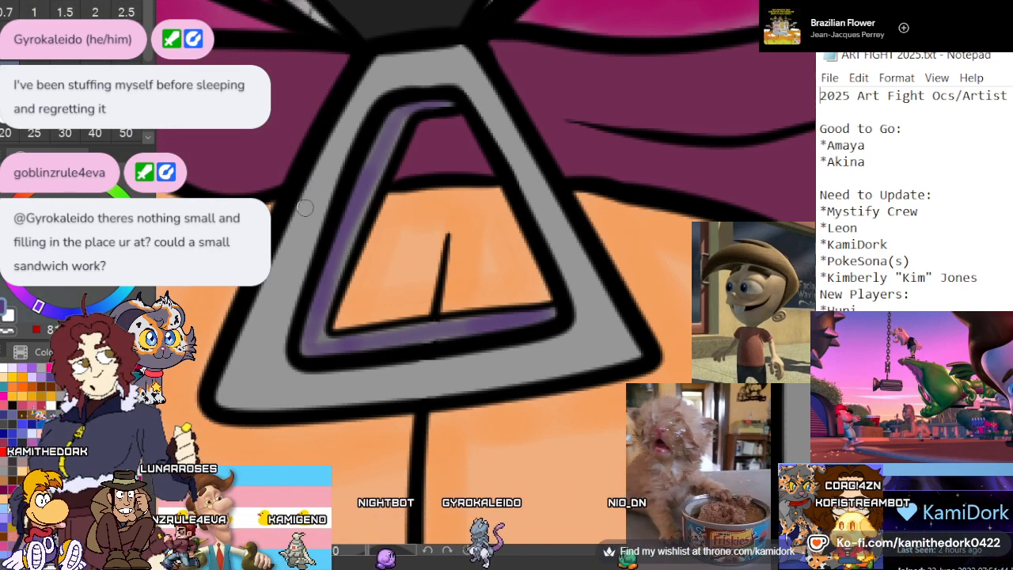
Shade the outer slanted side and lower edge of the triangular pull's frame in muted violet, undoing and repainting uneven strokes
drag(296, 230, 345, 119)
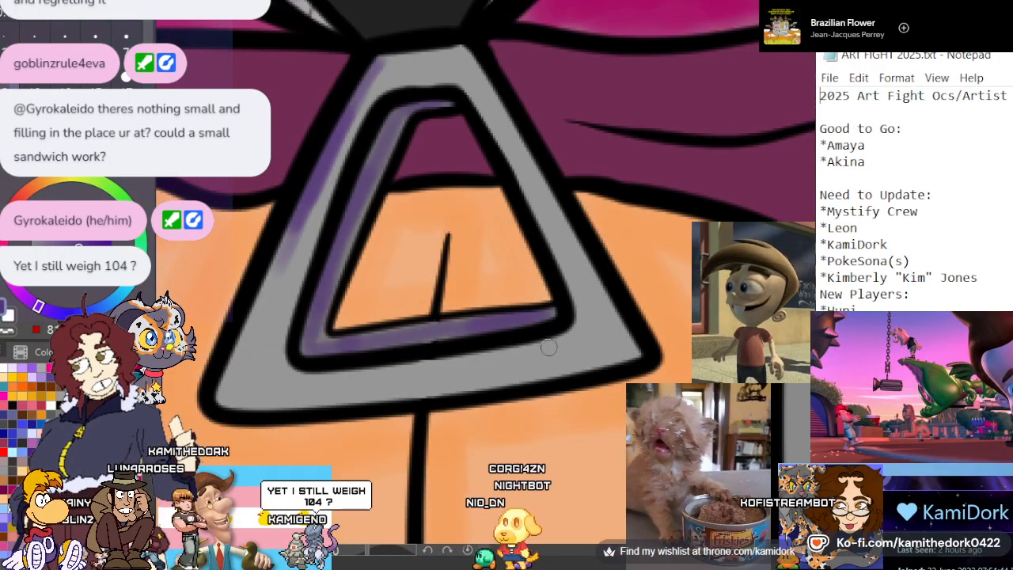
mouse_move(526, 369)
mouse_down()
mouse_move(635, 353)
mouse_move(472, 367)
mouse_up()
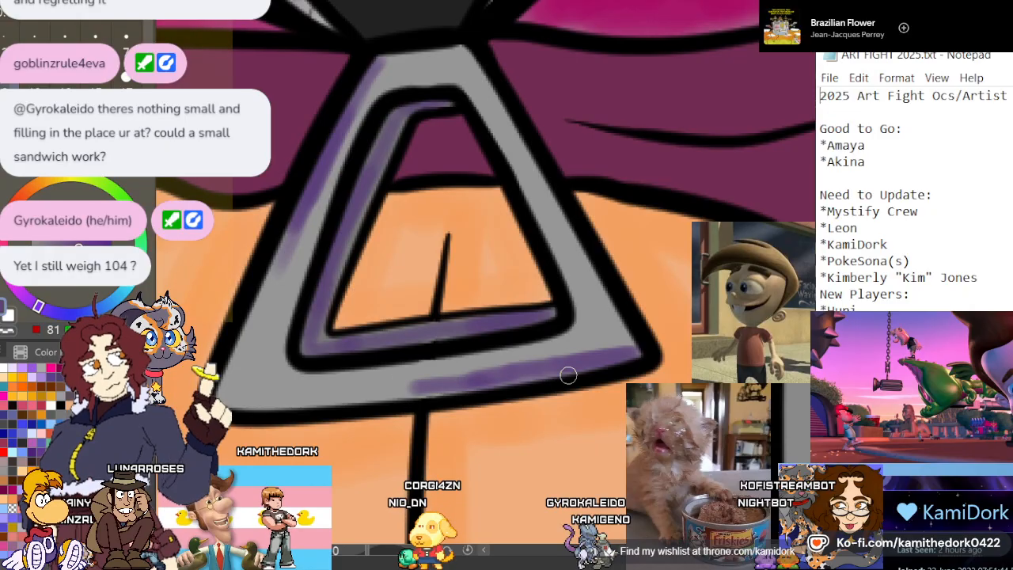
mouse_move(472, 384)
mouse_down()
mouse_move(284, 395)
mouse_move(229, 379)
mouse_move(272, 318)
mouse_up()
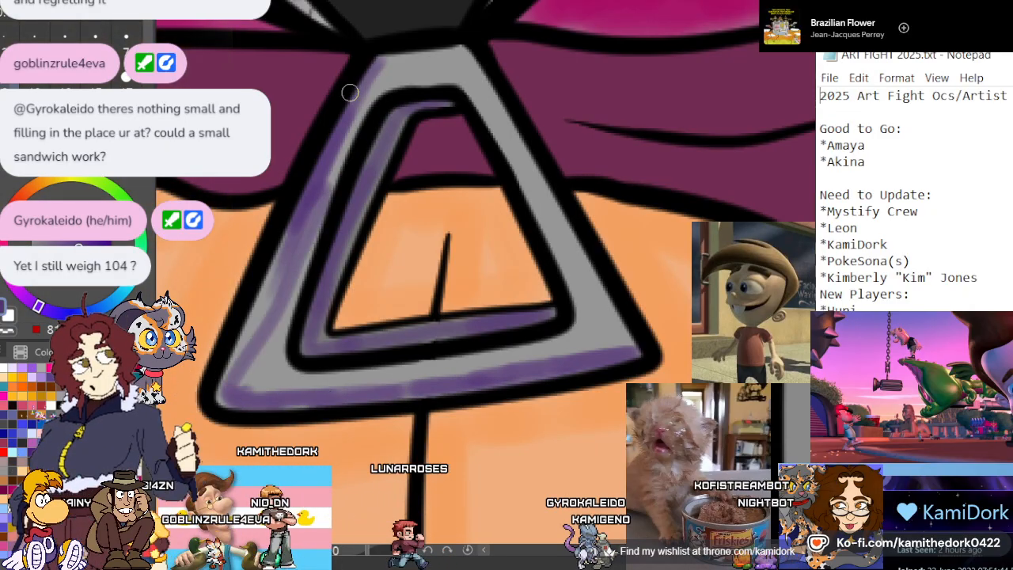
key(ctrl+z)
mouse_move(317, 192)
mouse_down()
mouse_move(230, 395)
mouse_move(229, 384)
mouse_move(503, 370)
mouse_up()
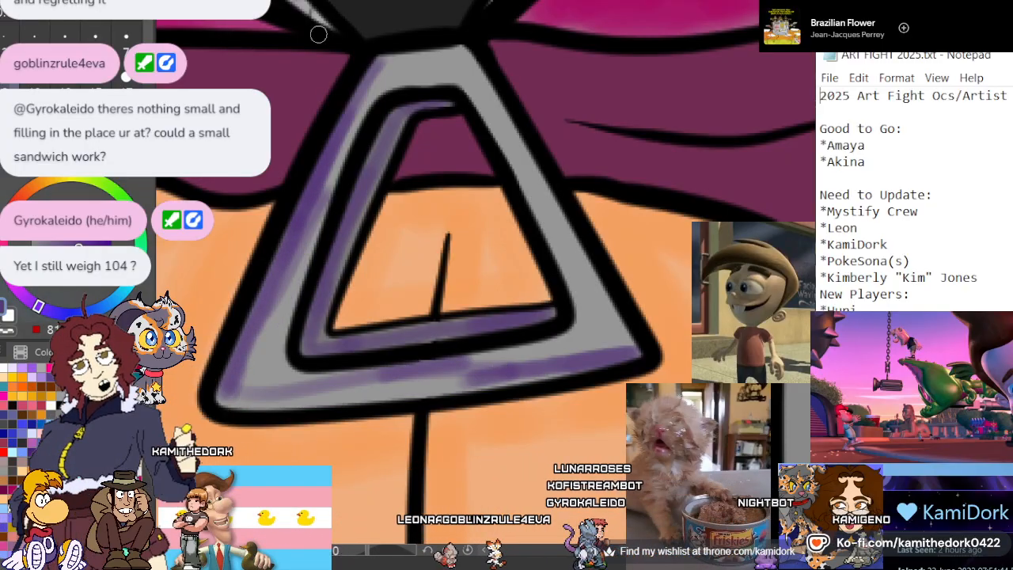
key(ctrl+z)
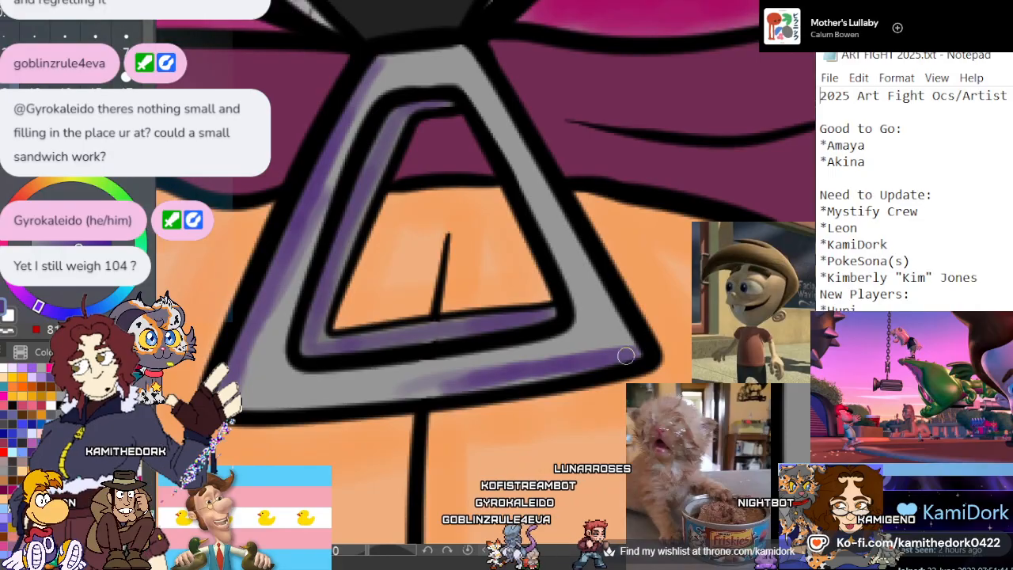
mouse_move(624, 356)
mouse_down()
mouse_move(404, 396)
mouse_move(357, 384)
mouse_move(392, 404)
mouse_move(258, 405)
mouse_move(237, 389)
mouse_up()
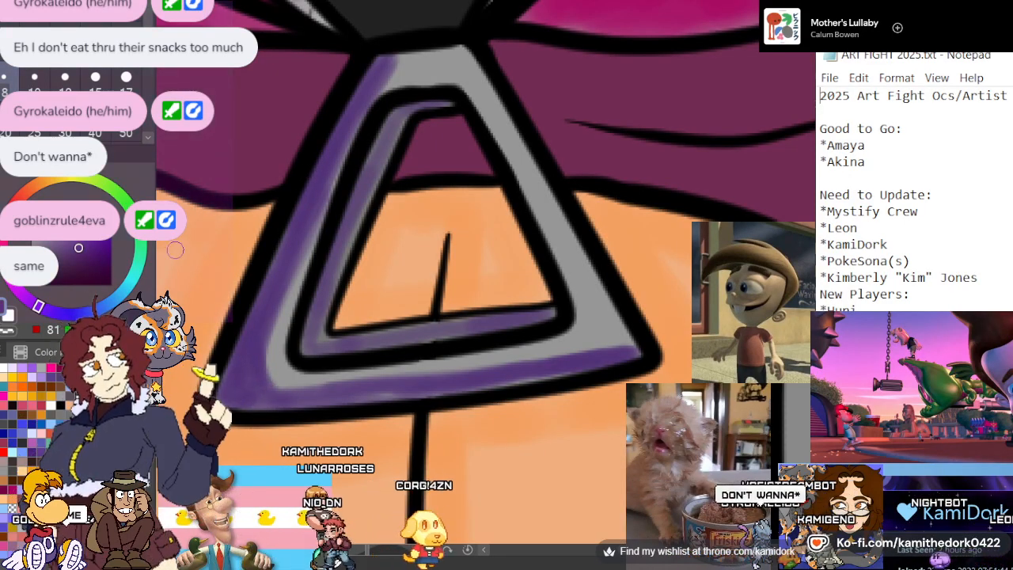
Brush a brighter violet over the triangular pull's outer frame and add pale lavender highlights on its sides and near its corners
click(28, 369)
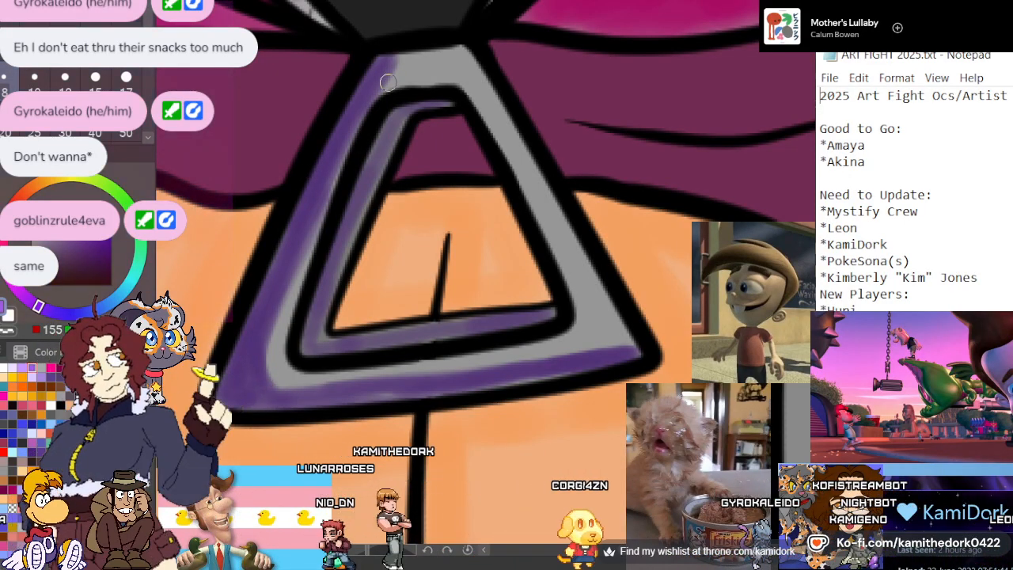
mouse_move(477, 70)
mouse_down()
mouse_move(542, 182)
mouse_move(511, 100)
mouse_move(589, 285)
mouse_up()
mouse_move(543, 170)
mouse_down()
mouse_move(567, 249)
mouse_move(620, 323)
mouse_up()
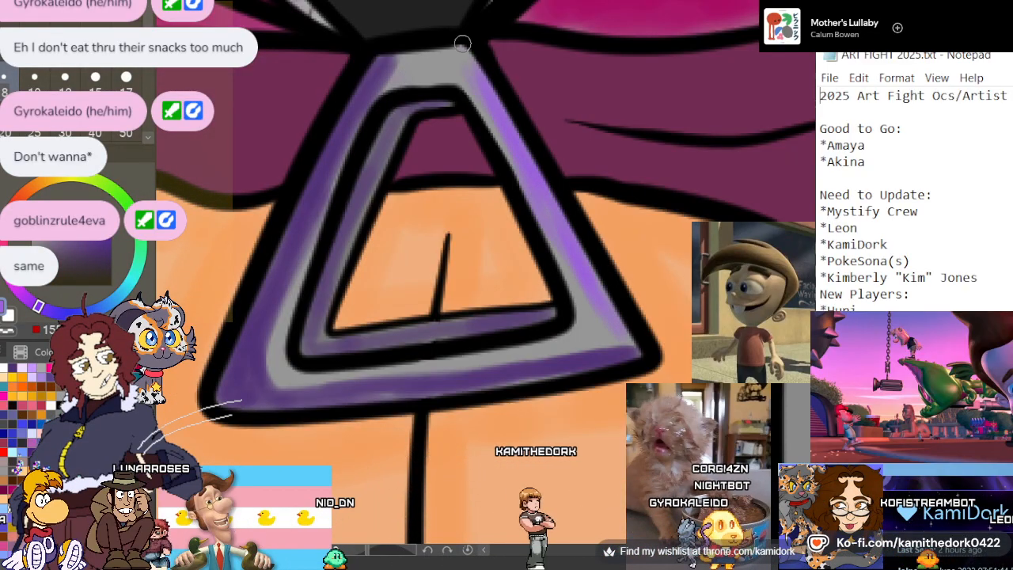
drag(463, 44, 611, 310)
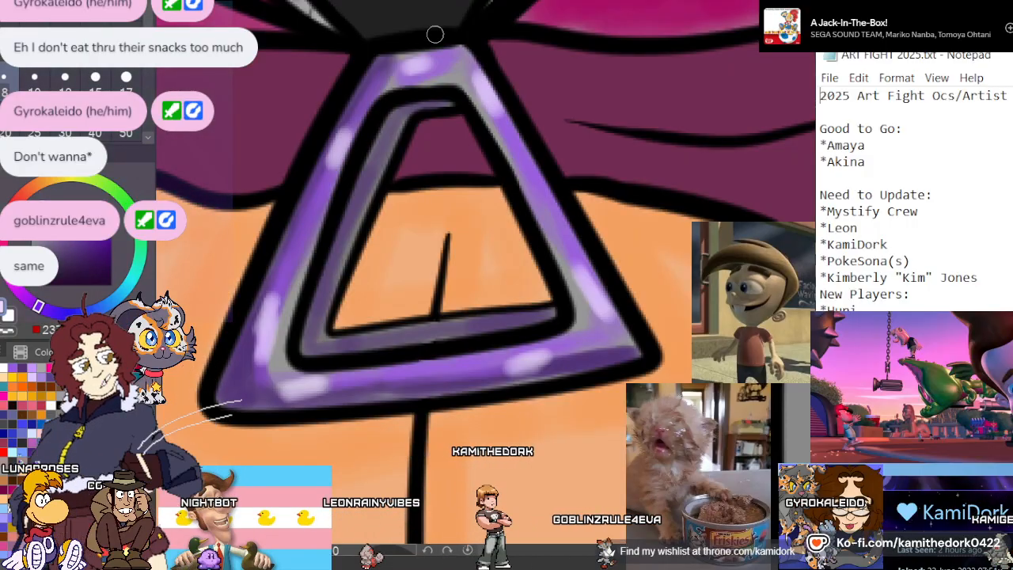
Mix a deep magenta from the jacket waistband's purple and shade the band's outer end, fold and lower edge at brush size 17
scroll(471, 137, down, 10)
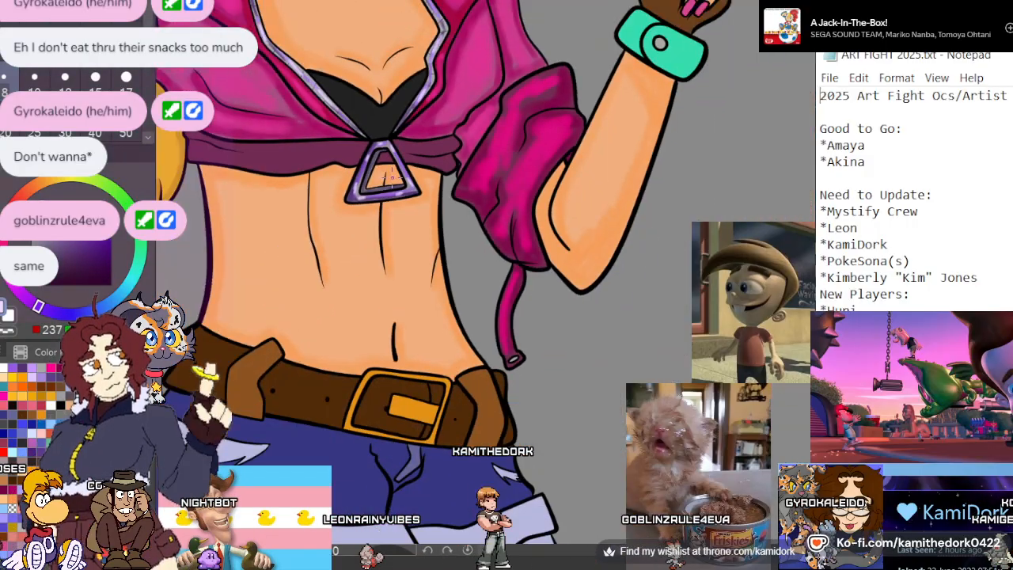
scroll(358, 159, up, 5)
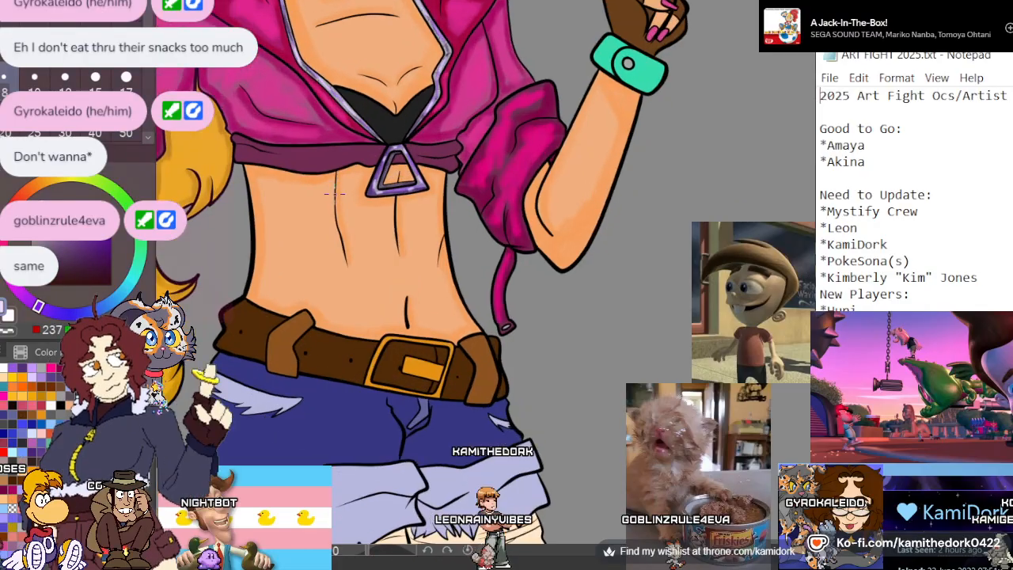
scroll(236, 121, up, 6)
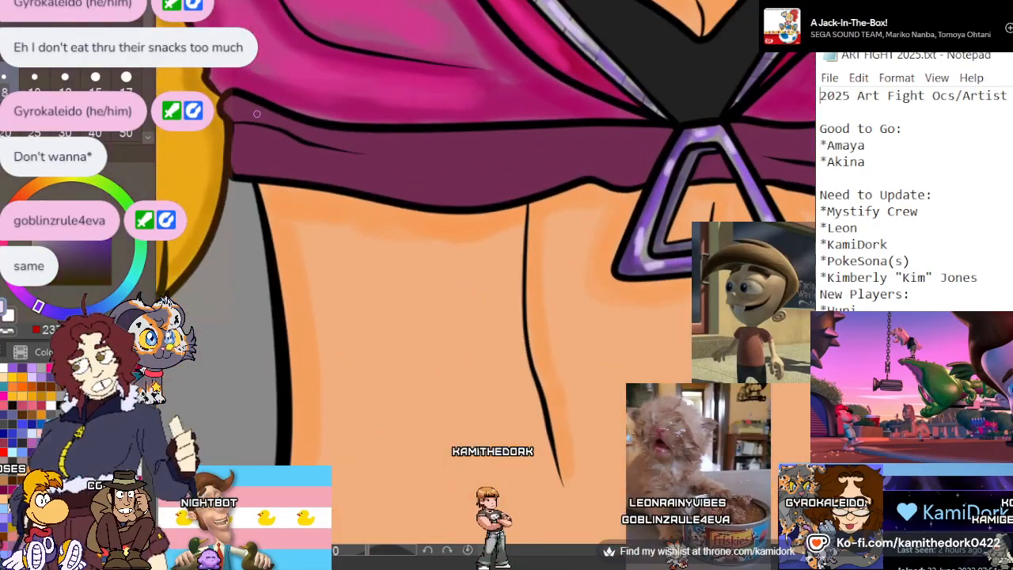
click(380, 196)
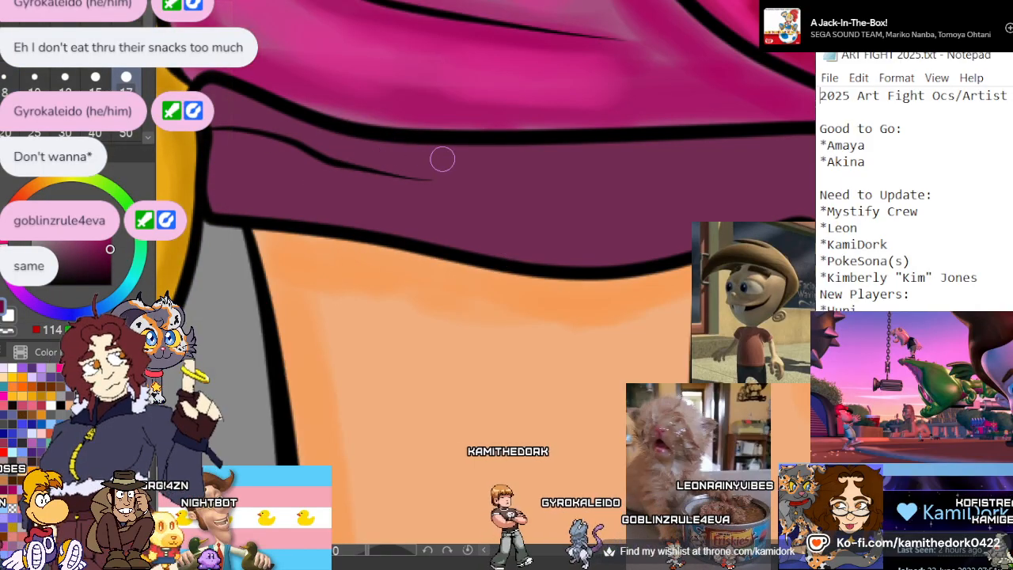
mouse_move(436, 153)
mouse_down()
mouse_move(341, 151)
mouse_move(212, 94)
mouse_move(203, 97)
mouse_move(218, 118)
mouse_move(222, 211)
mouse_up()
drag(433, 172, 229, 117)
mouse_move(253, 200)
mouse_down()
mouse_move(335, 192)
mouse_move(246, 201)
mouse_move(542, 249)
mouse_move(600, 251)
mouse_move(688, 224)
mouse_up()
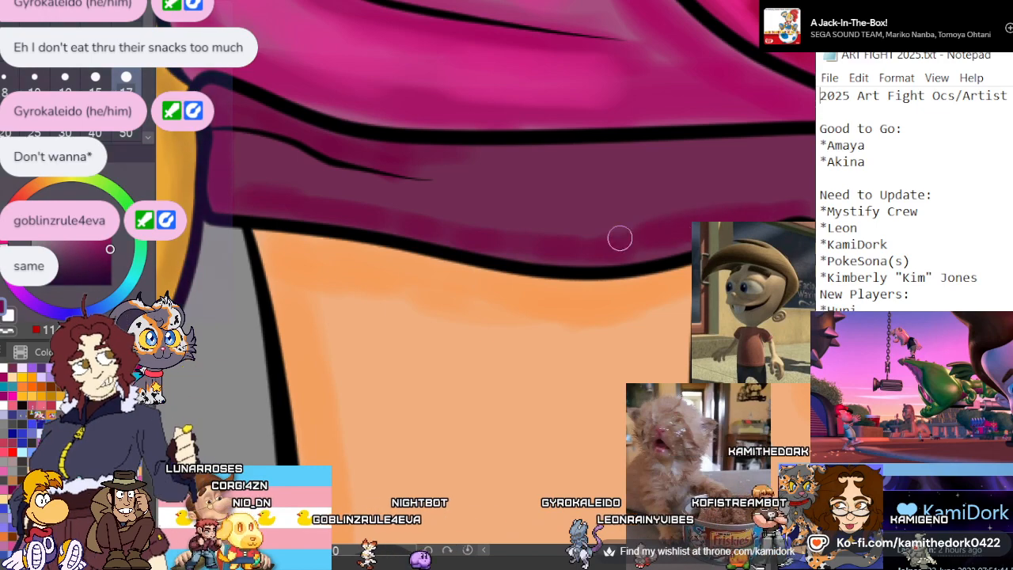
drag(617, 235, 512, 221)
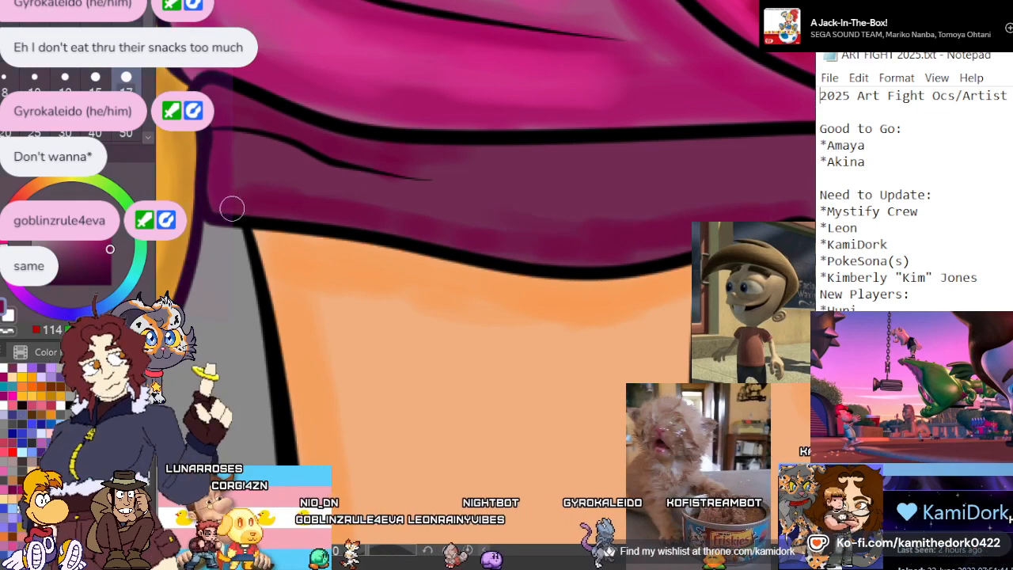
mouse_move(304, 157)
mouse_down()
mouse_move(422, 185)
mouse_move(261, 183)
mouse_up()
Continue the deep magenta shading along the waistband's edges up to the triangular pull
scroll(169, 147, down, 5)
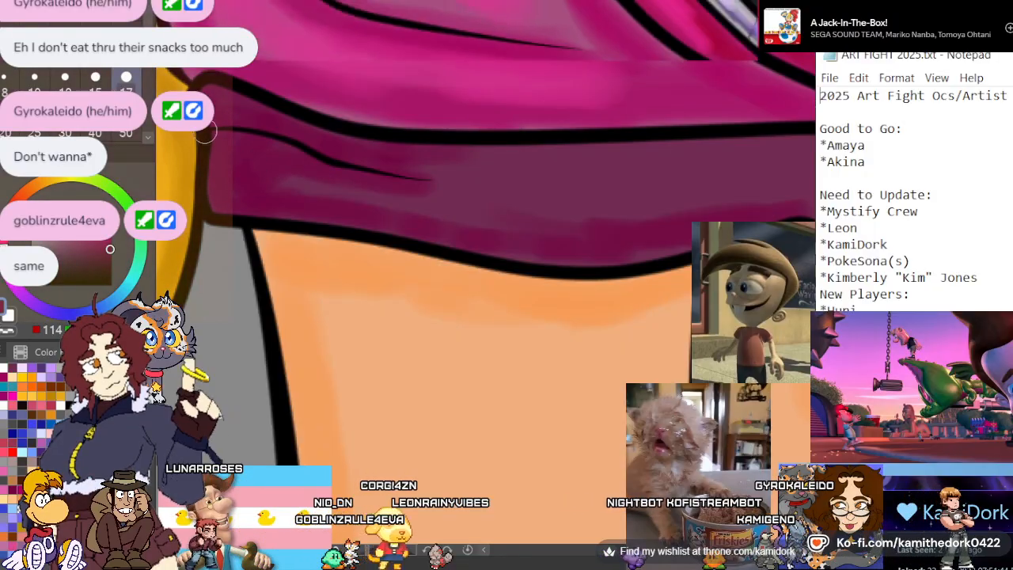
scroll(169, 146, down, 1)
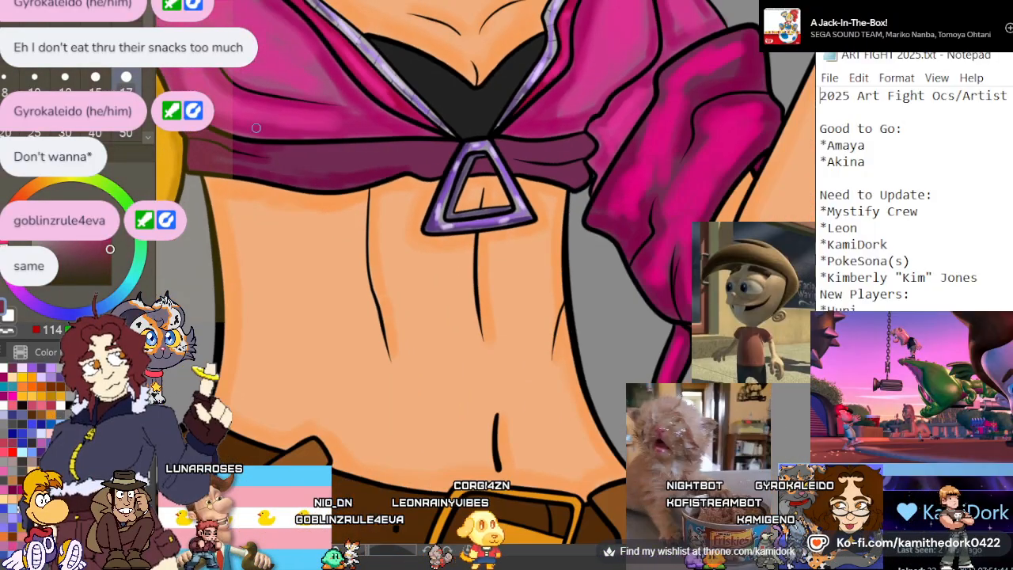
scroll(330, 123, up, 2)
scroll(356, 110, up, 5)
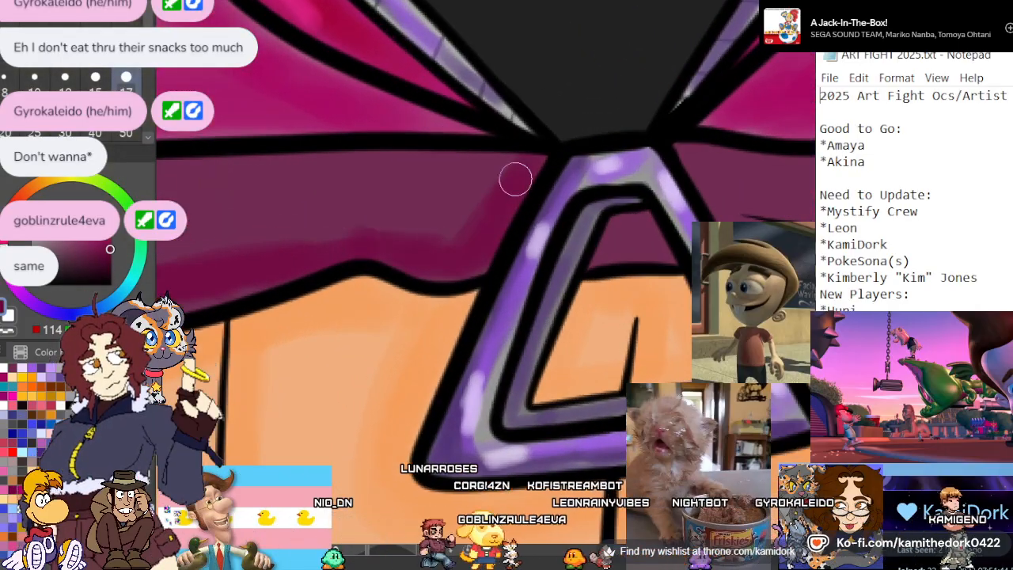
scroll(435, 153, down, 4)
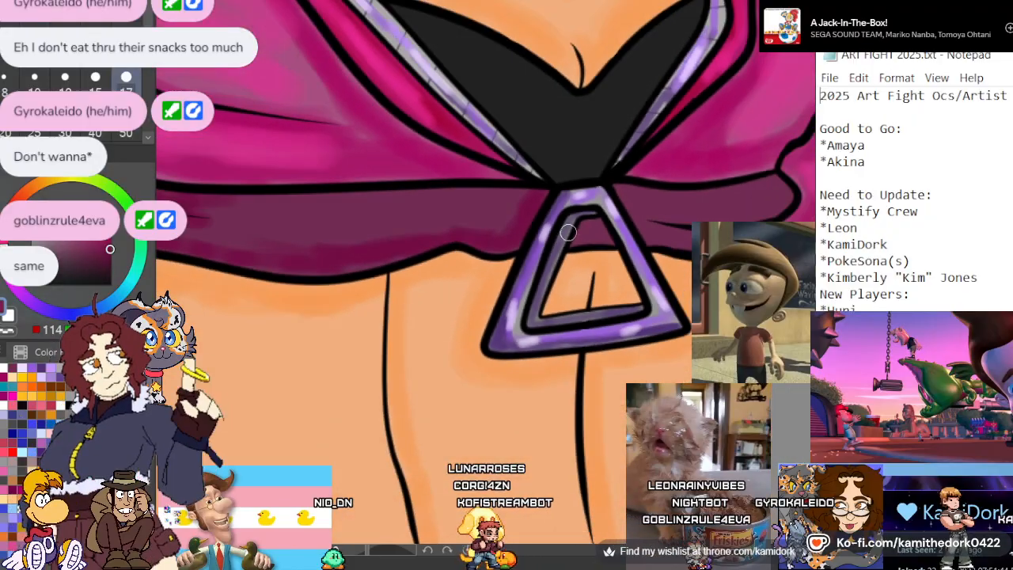
scroll(393, 239, up, 3)
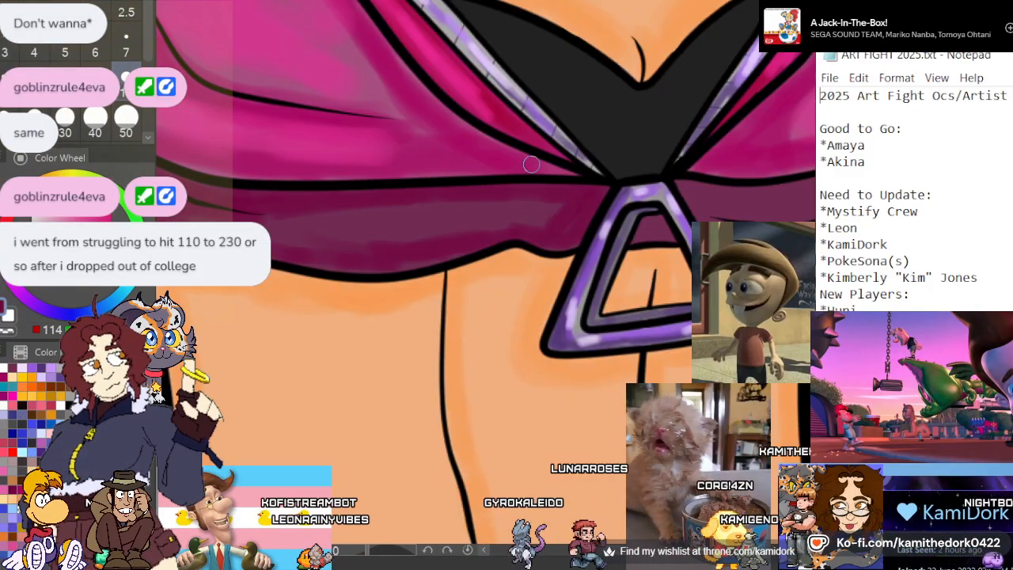
scroll(348, 227, down, 5)
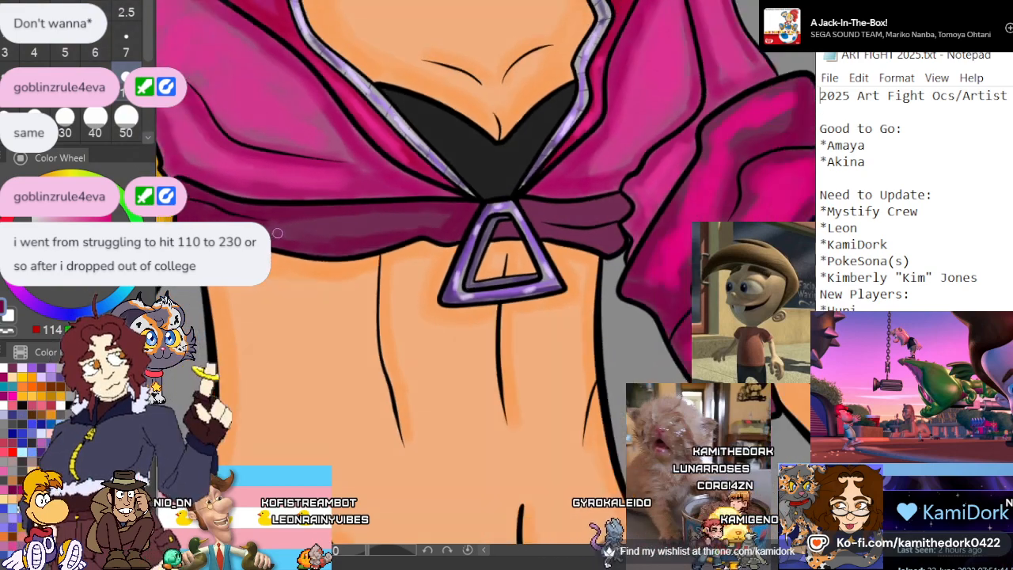
Shade the waistband's two folds on the peace-sign arm's side in deep magenta, along their rounded ends, crease and upper edge
scroll(451, 207, up, 6)
scroll(678, 242, up, 3)
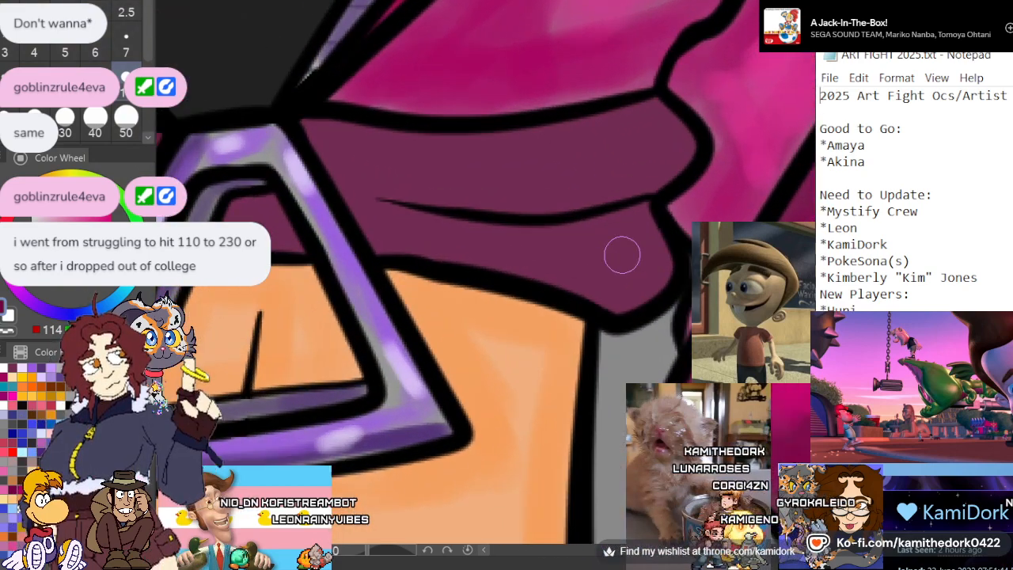
drag(650, 168, 668, 117)
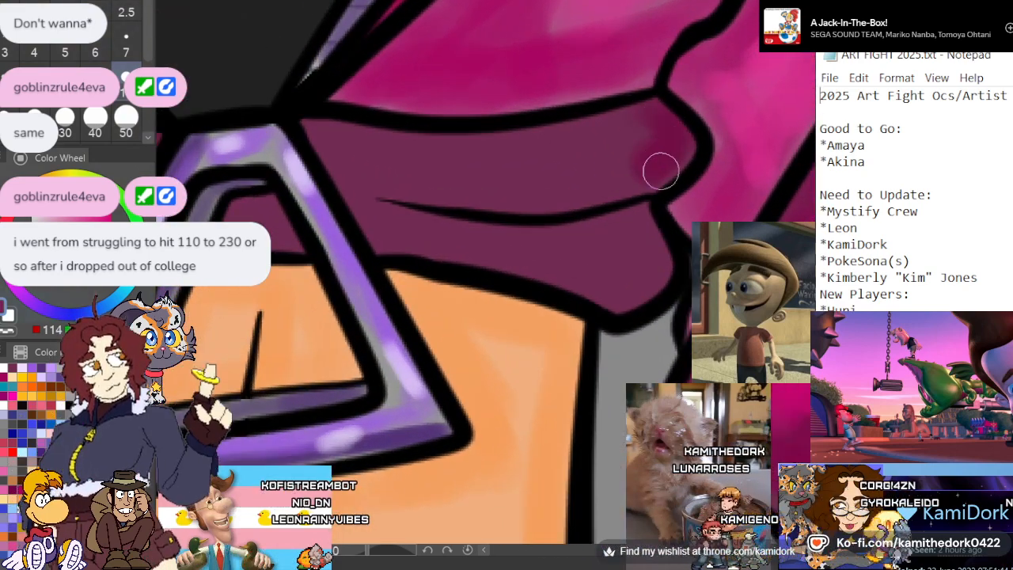
drag(642, 212, 433, 230)
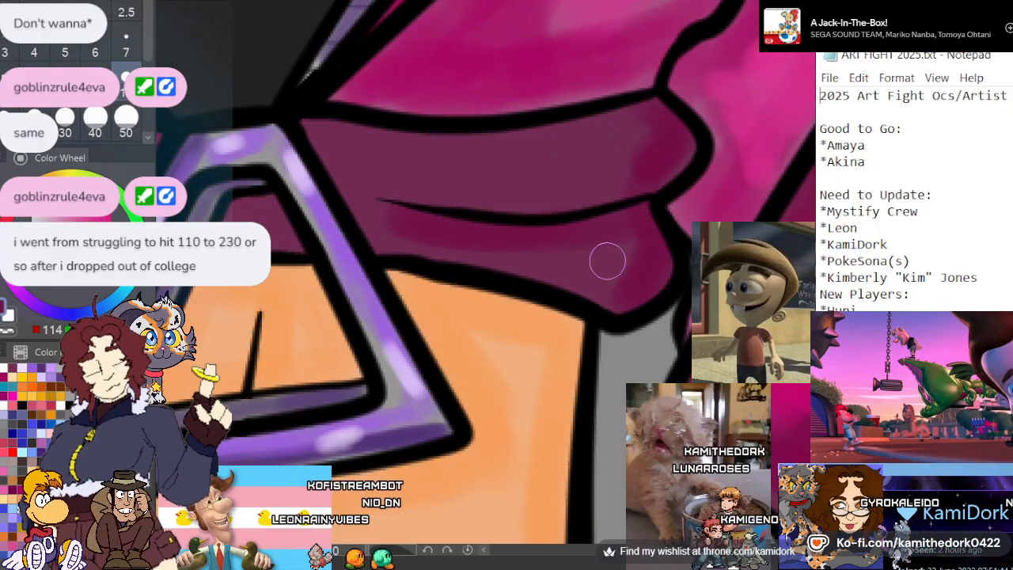
mouse_move(607, 261)
mouse_down()
mouse_move(378, 249)
mouse_move(319, 129)
mouse_move(525, 149)
mouse_move(663, 118)
mouse_move(545, 138)
mouse_up()
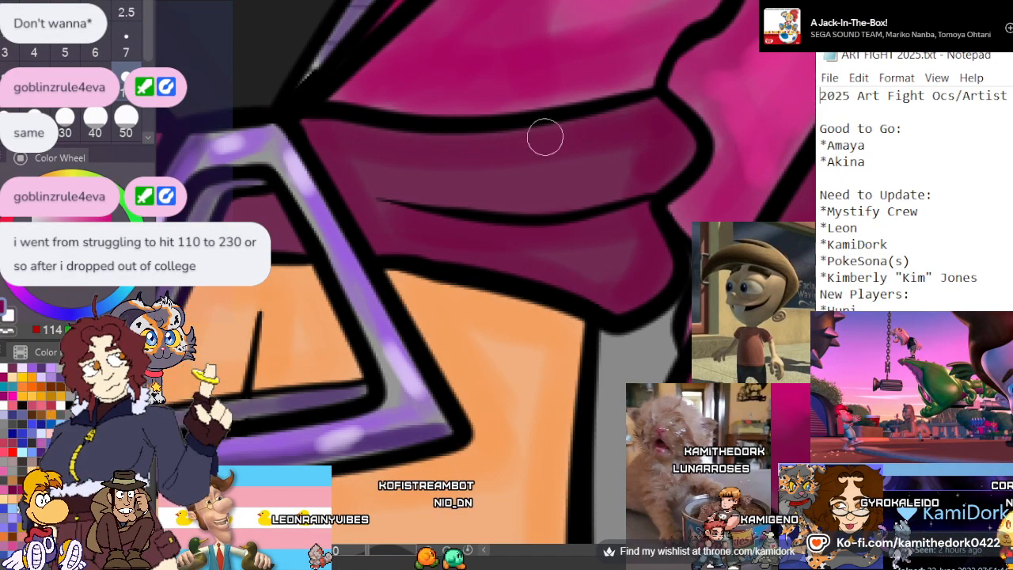
Brush deep magenta shading along the crease between the waistband's two folds beside the triangular pull
drag(625, 186, 399, 193)
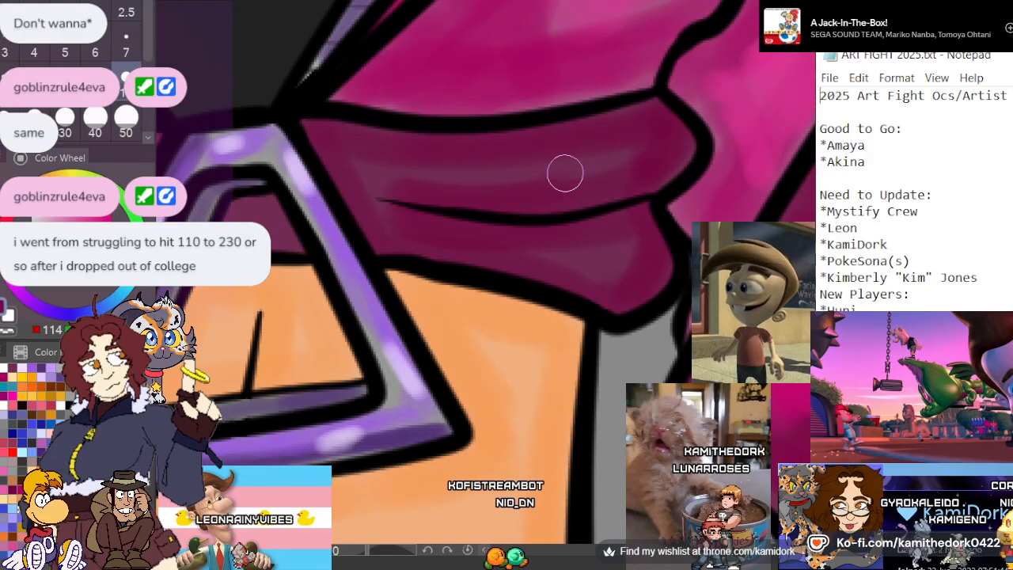
scroll(565, 171, down, 10)
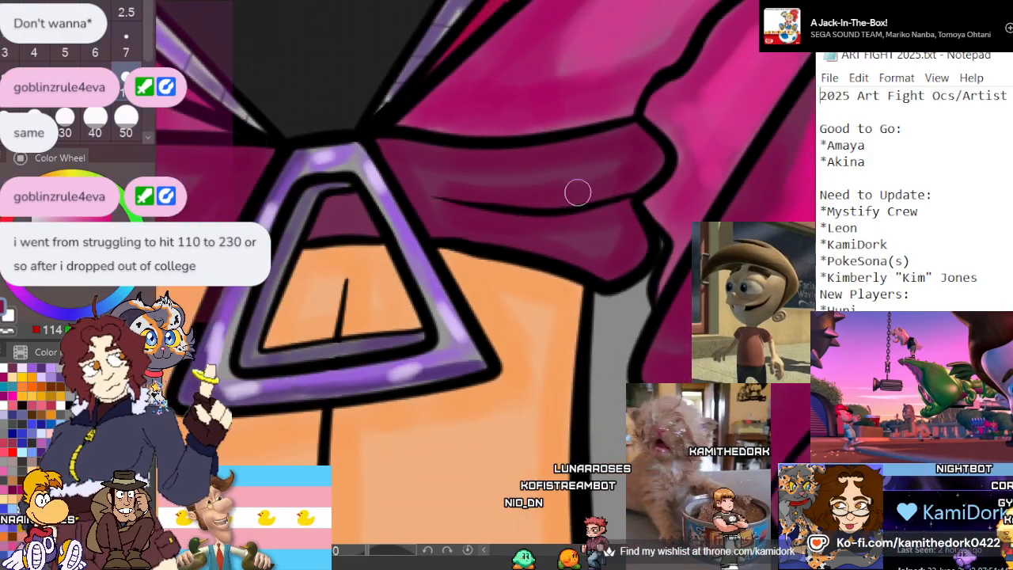
scroll(552, 221, down, 5)
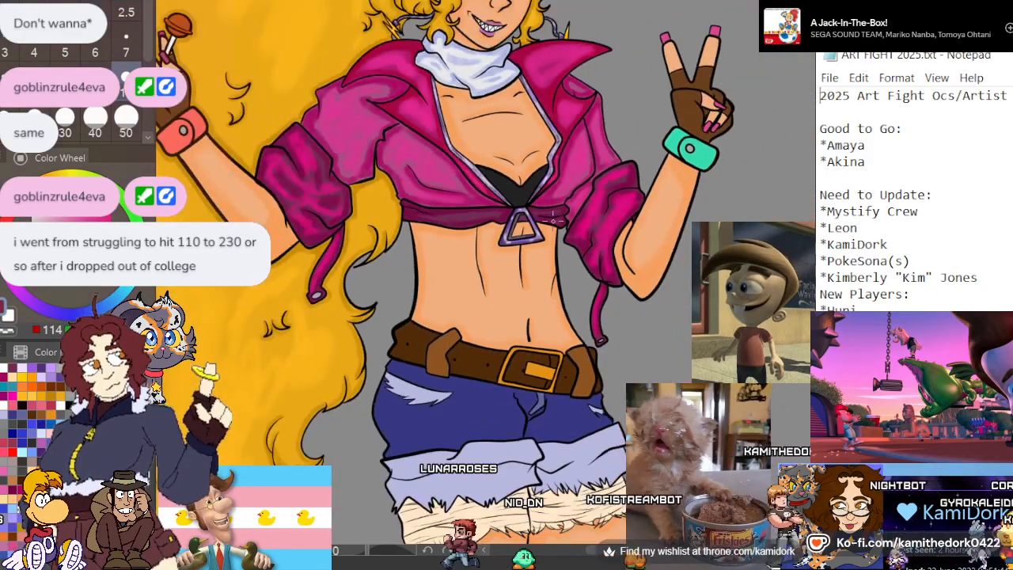
Mix a bright red from the coral wristband on the lollipop arm and shade its rear section along the curved seam, lower corner and outer edge
scroll(263, 116, up, 8)
scroll(264, 116, up, 10)
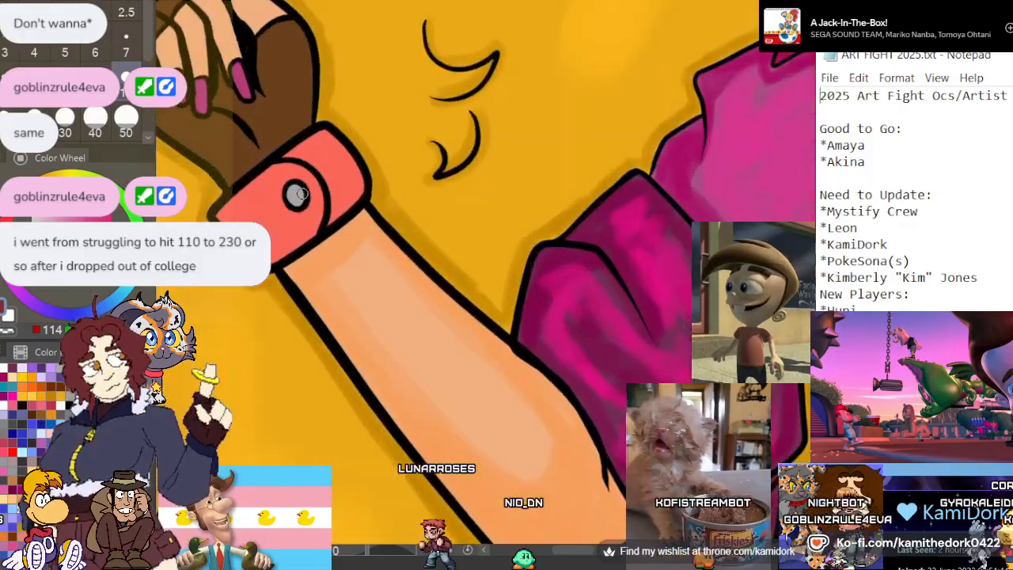
scroll(400, 184, up, 2)
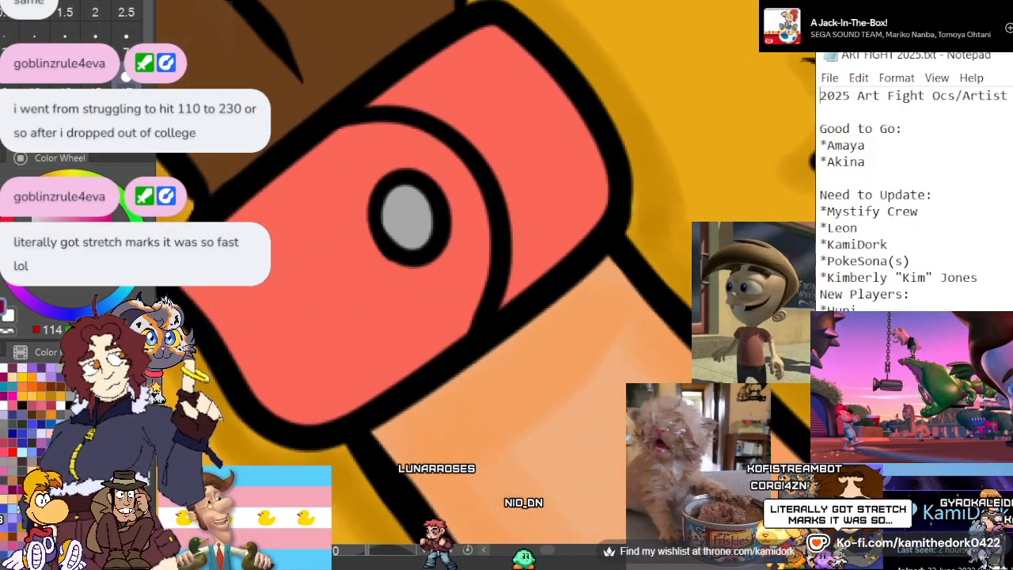
click(259, 228)
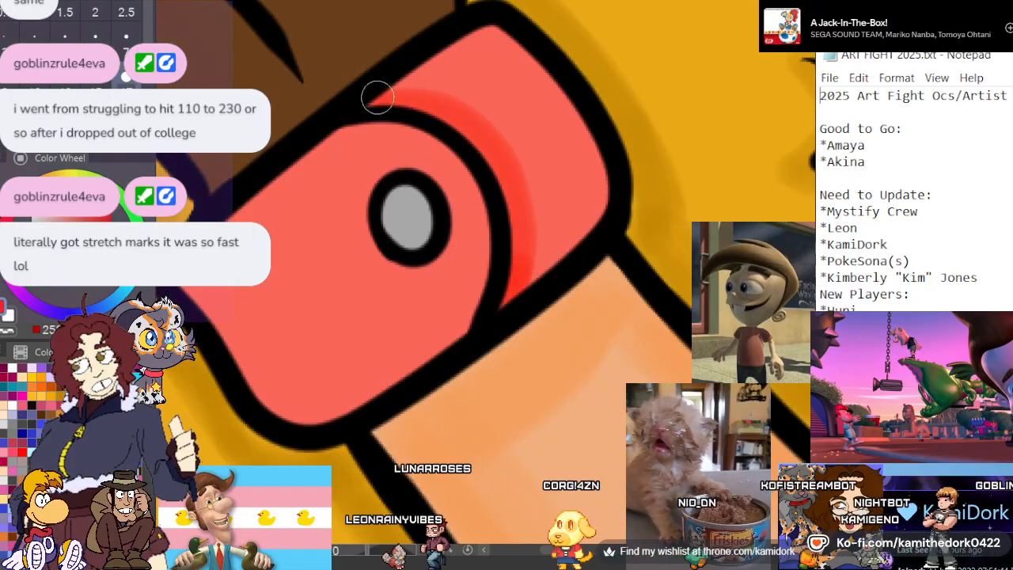
mouse_move(378, 96)
mouse_down()
mouse_move(464, 117)
mouse_move(525, 230)
mouse_up()
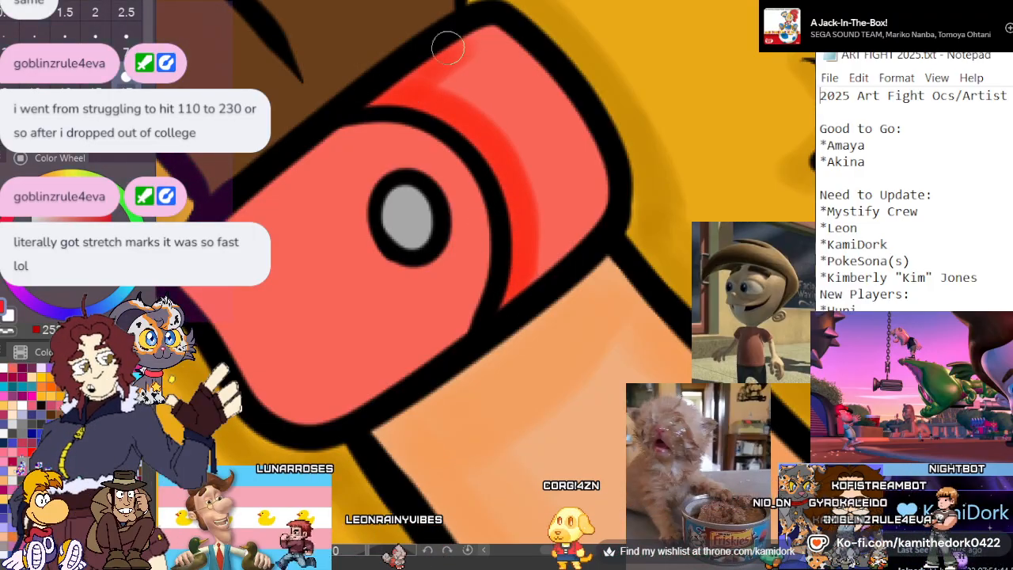
key(ctrl+z)
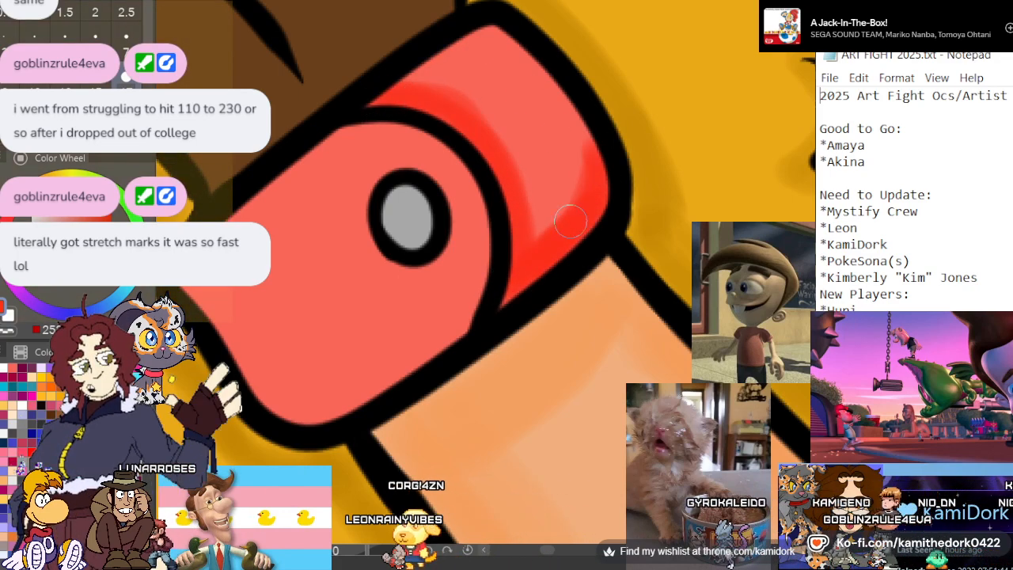
drag(543, 223, 577, 108)
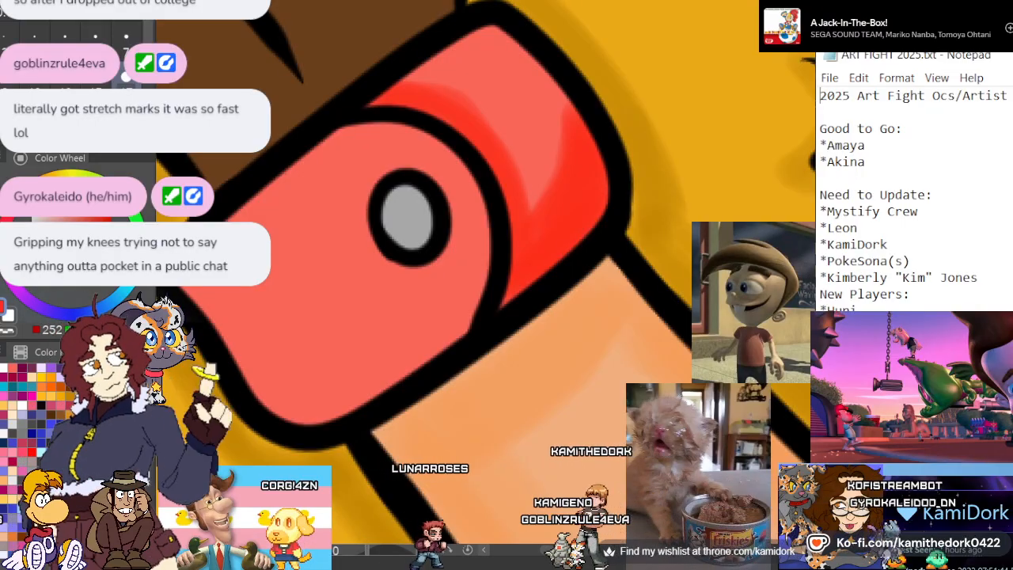
Shade the wristband's rounded front flap in bright red along its lower, curved and upper edges, leaving the area around the snap lighter
mouse_move(479, 275)
mouse_down()
mouse_move(384, 375)
mouse_move(293, 388)
mouse_up()
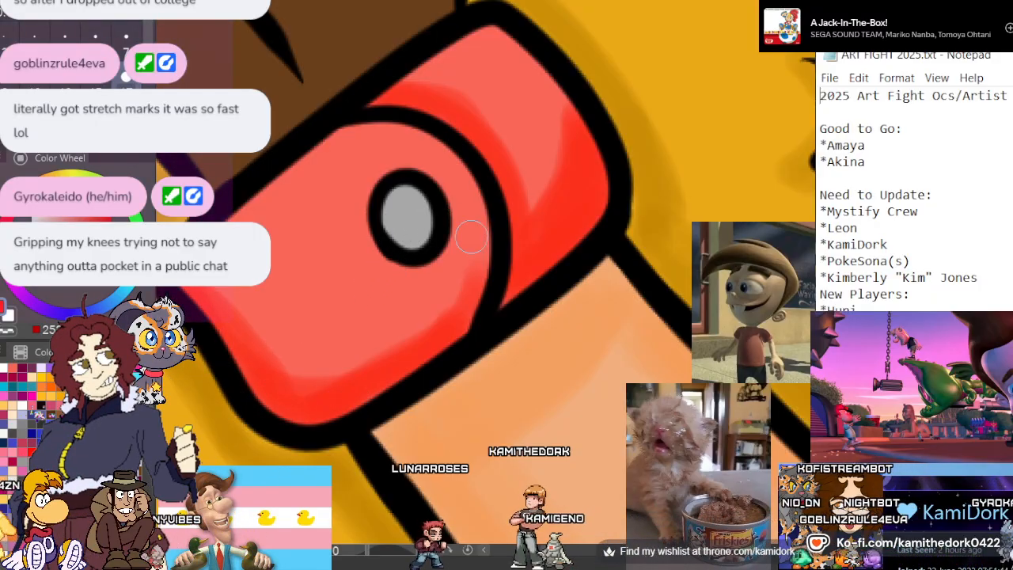
mouse_move(481, 222)
mouse_down()
mouse_move(468, 302)
mouse_move(436, 334)
mouse_move(470, 293)
mouse_move(347, 352)
mouse_move(274, 355)
mouse_up()
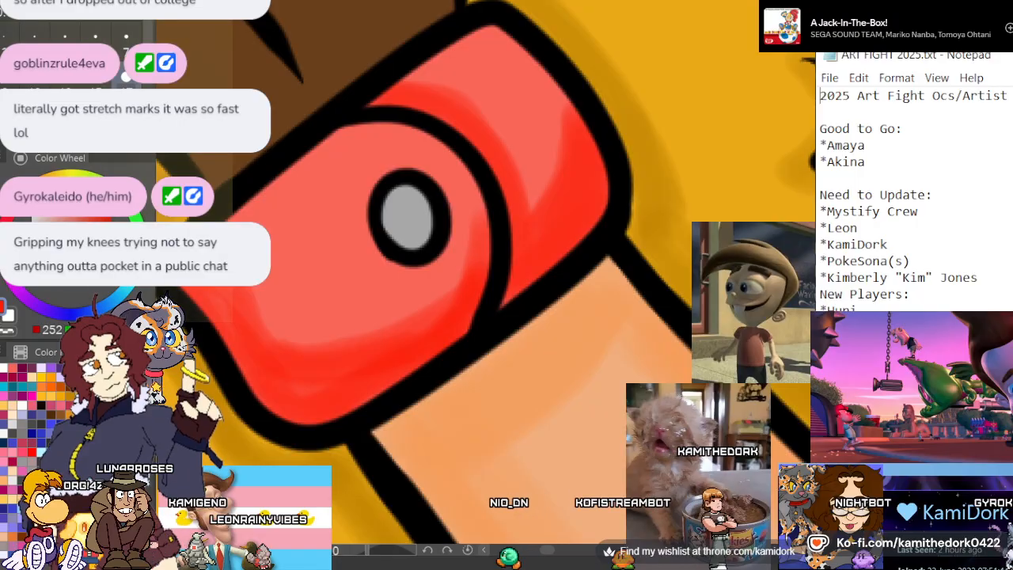
mouse_move(481, 230)
mouse_down()
mouse_move(425, 312)
mouse_move(328, 363)
mouse_up()
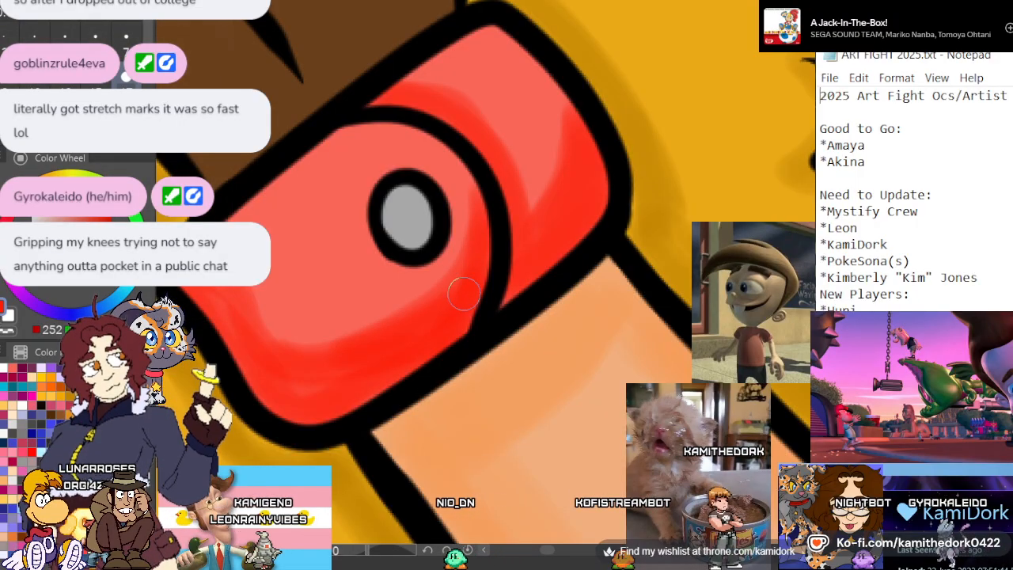
drag(373, 119, 243, 205)
mouse_move(290, 175)
mouse_down()
mouse_move(420, 136)
mouse_move(475, 185)
mouse_move(559, 167)
mouse_up()
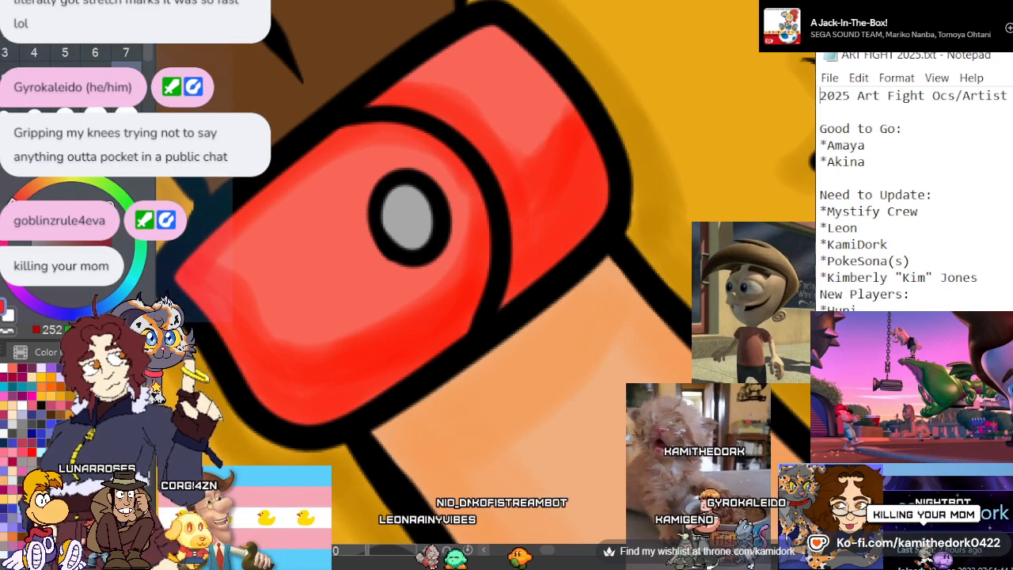
Mix a pink-violet and a lighter pink and brush soft highlights onto the wristband's front flap and rear section at brush size 17
ctrl+click(325, 242)
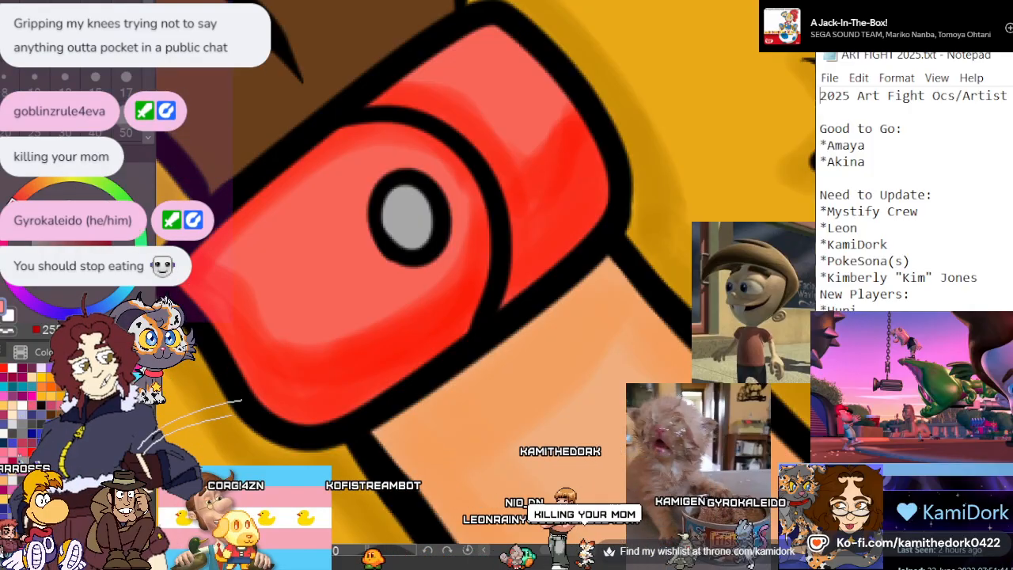
ctrl+click(325, 244)
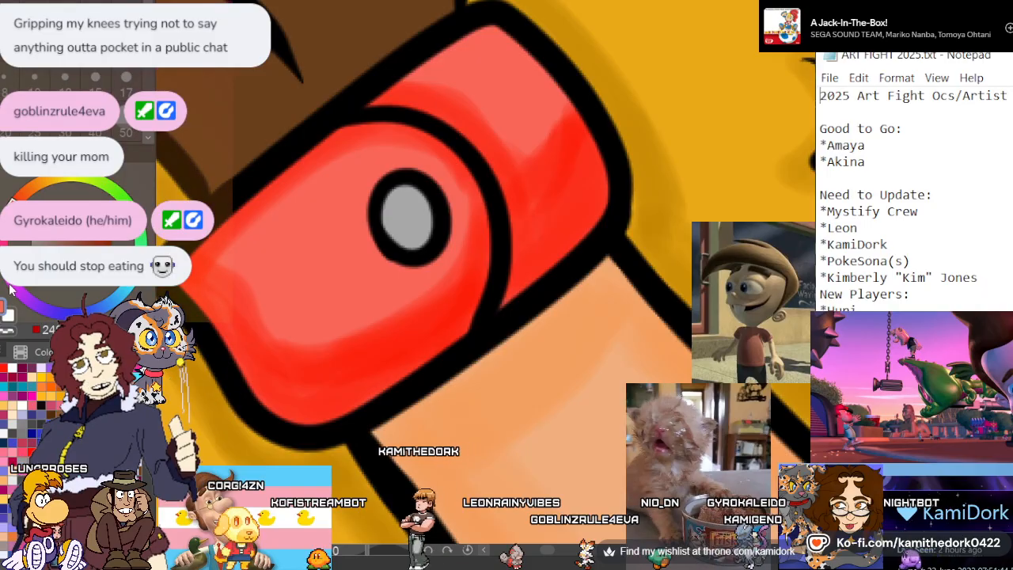
click(63, 308)
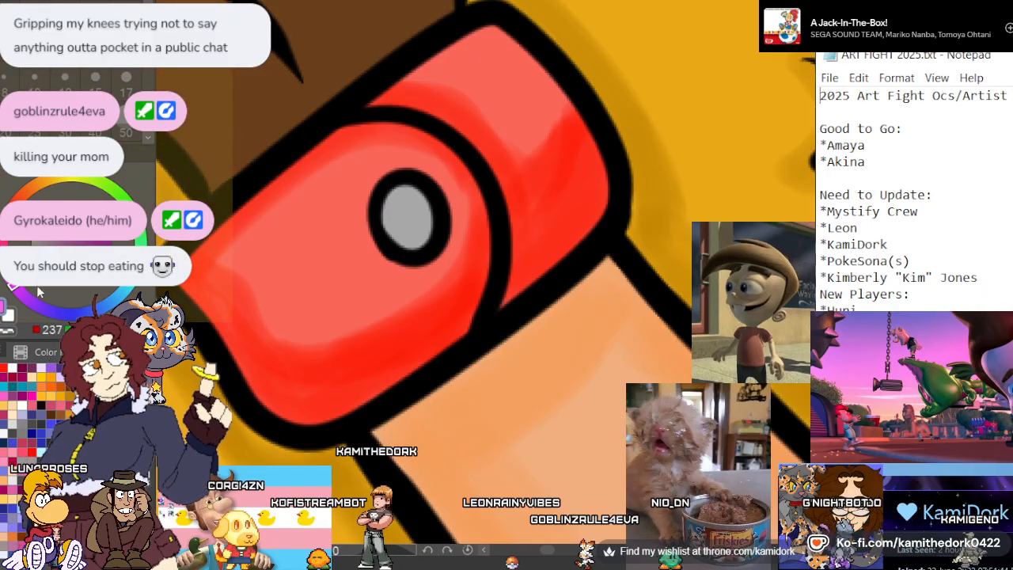
key(b)
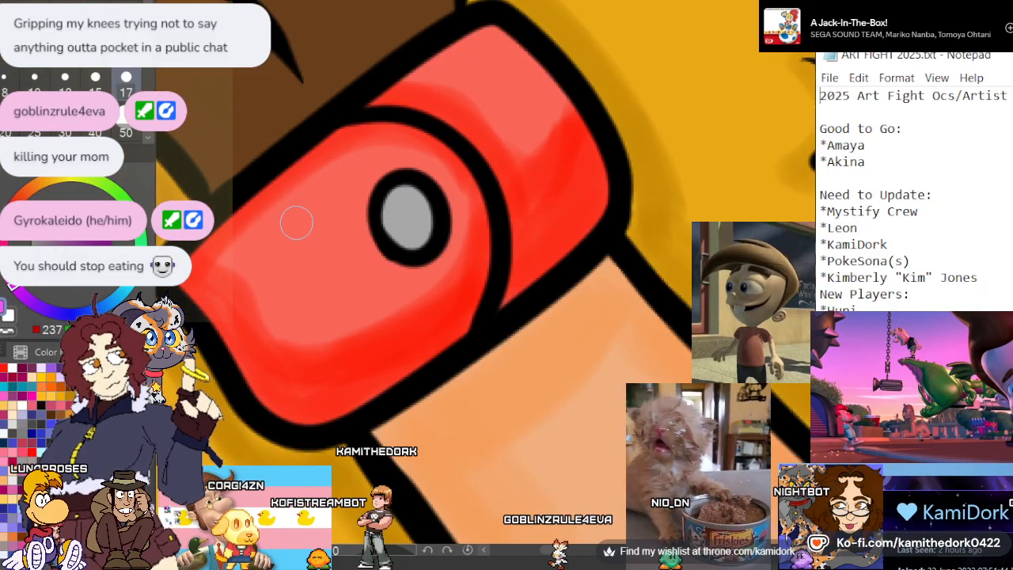
mouse_move(283, 224)
mouse_down()
mouse_move(322, 205)
mouse_move(292, 242)
mouse_up()
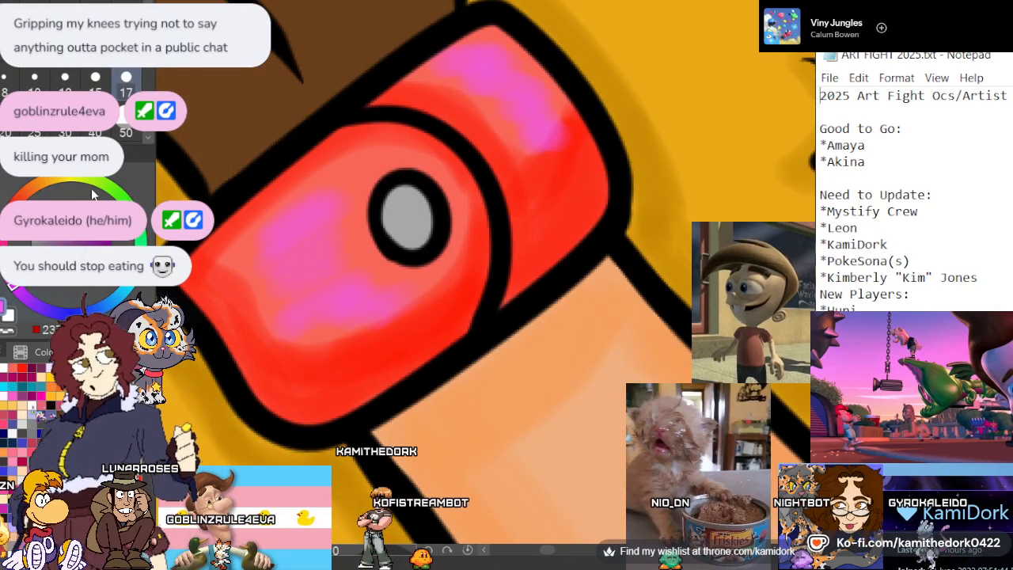
mouse_move(303, 231)
mouse_down()
mouse_move(263, 252)
mouse_move(338, 277)
mouse_up()
mouse_move(428, 72)
mouse_down()
mouse_move(495, 85)
mouse_move(495, 155)
mouse_move(567, 164)
mouse_up()
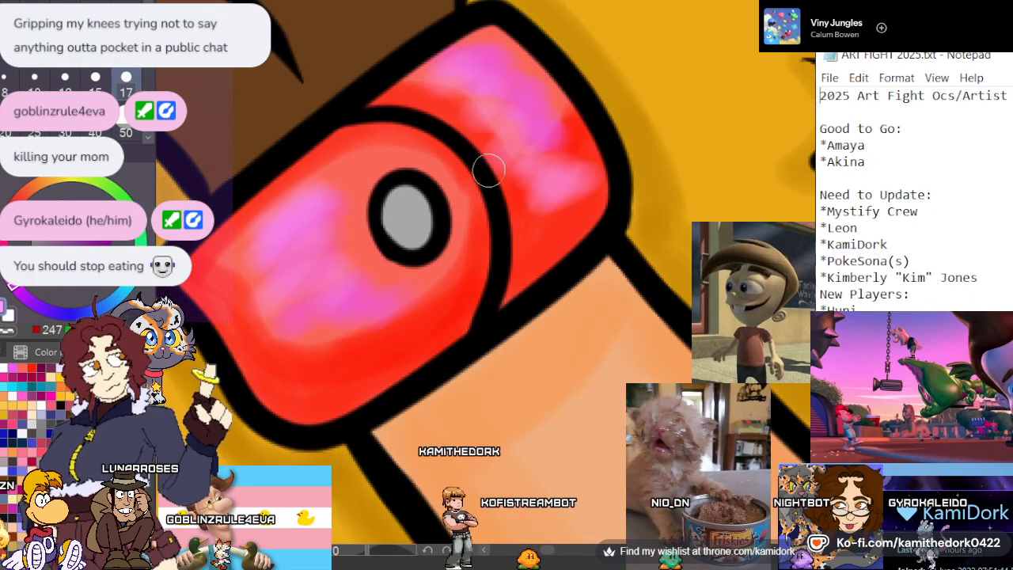
scroll(382, 170, down, 5)
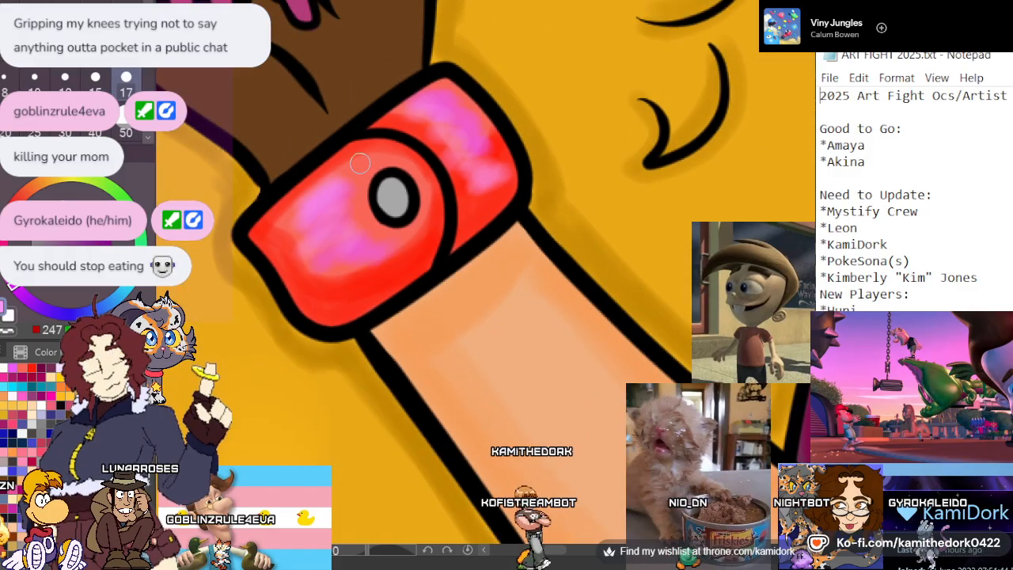
Shade the wristband's grey snap with dark violet along its lower inner rim and a mid violet band beside it
scroll(452, 146, up, 4)
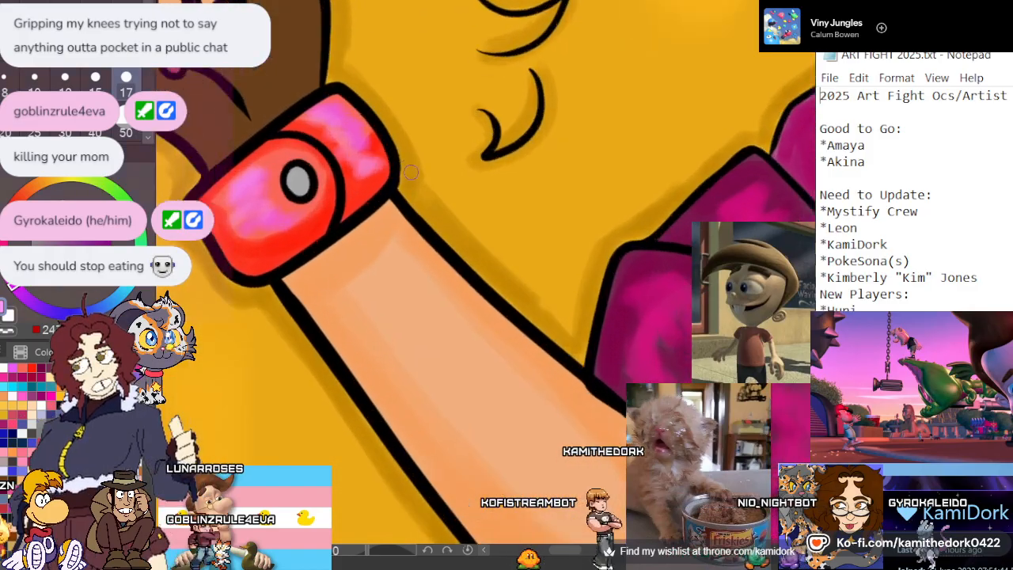
scroll(452, 146, up, 5)
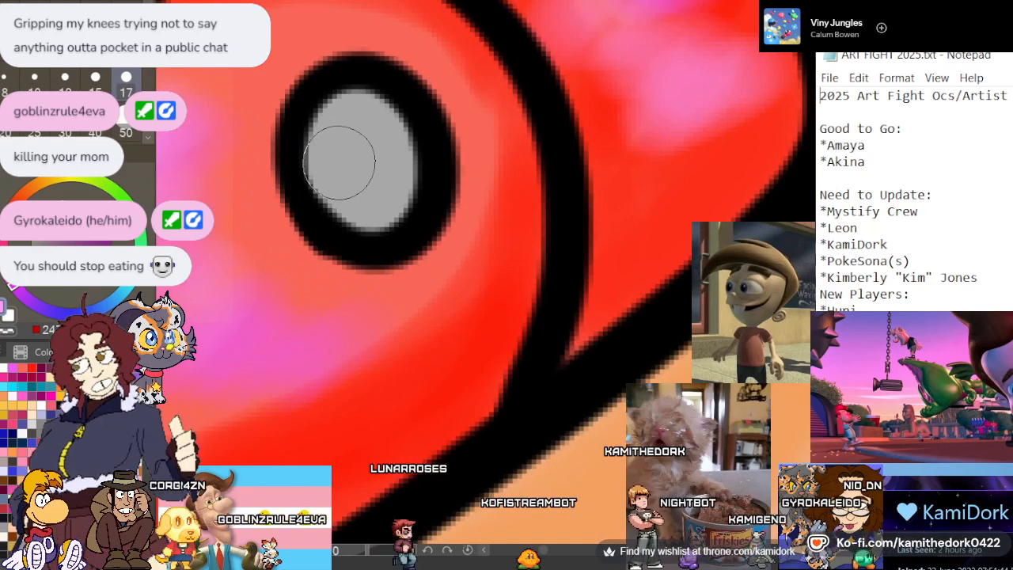
alt+click(390, 159)
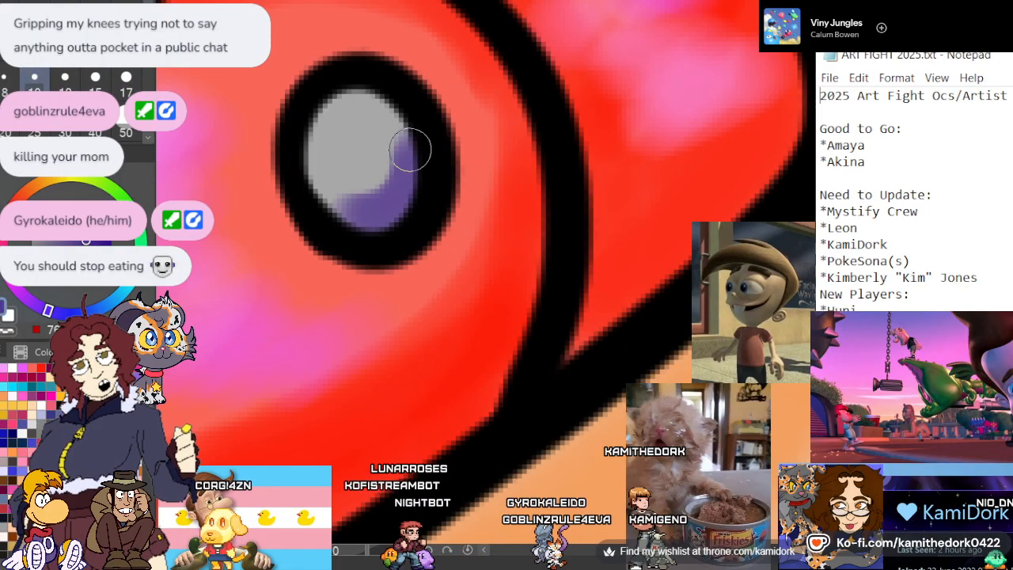
drag(342, 210, 408, 135)
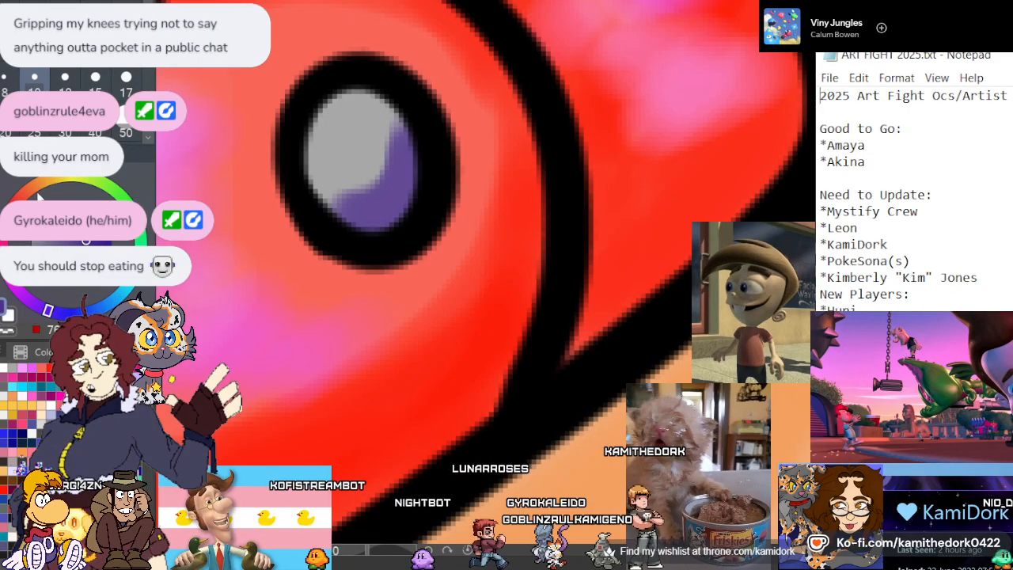
click(90, 201)
mouse_move(330, 174)
mouse_down()
mouse_move(381, 125)
mouse_move(328, 191)
mouse_move(384, 126)
mouse_move(335, 183)
mouse_move(354, 166)
mouse_up()
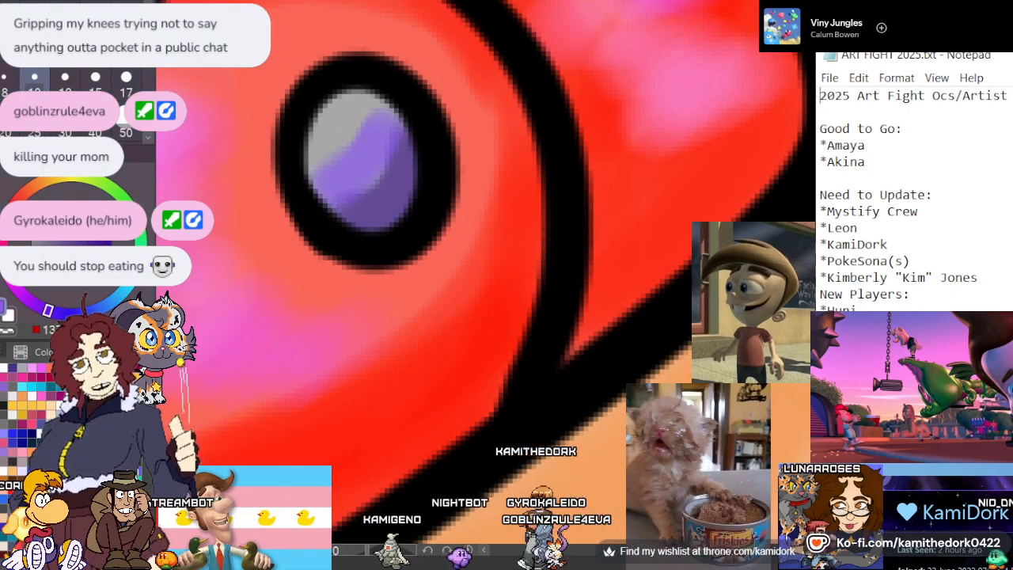
click(70, 200)
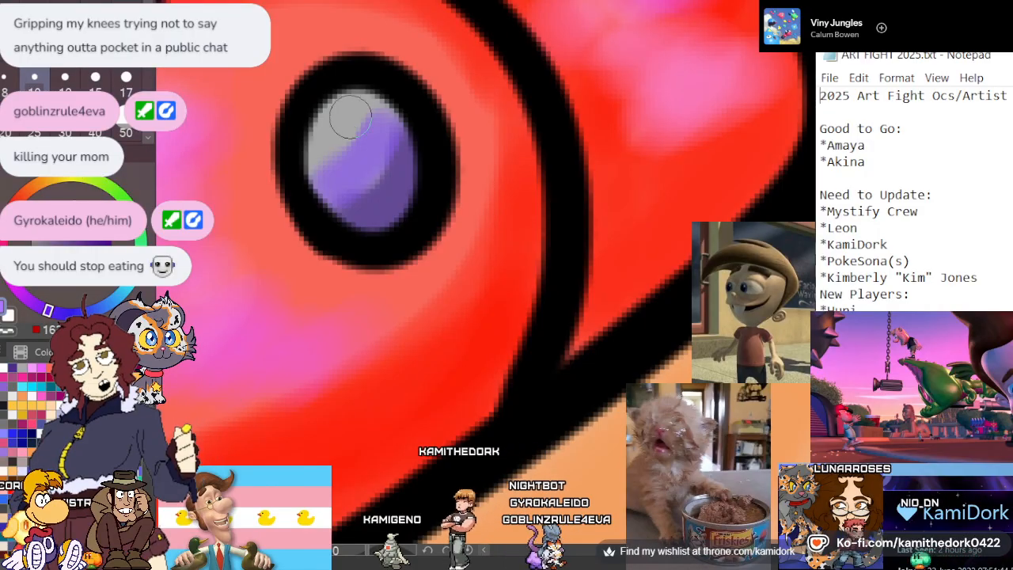
mouse_move(347, 126)
mouse_down()
mouse_move(329, 147)
mouse_move(348, 90)
mouse_up()
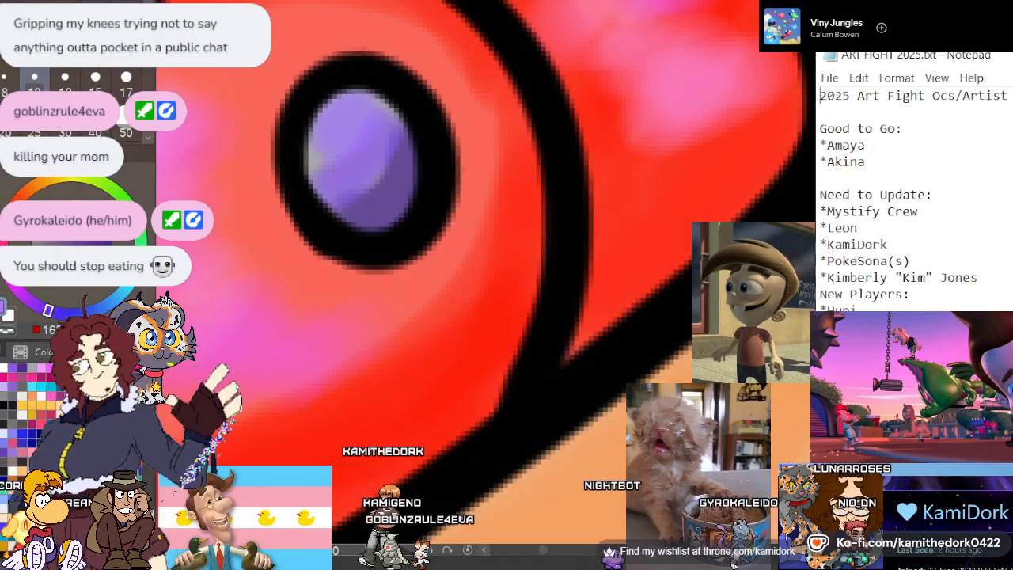
key(ctrl+z)
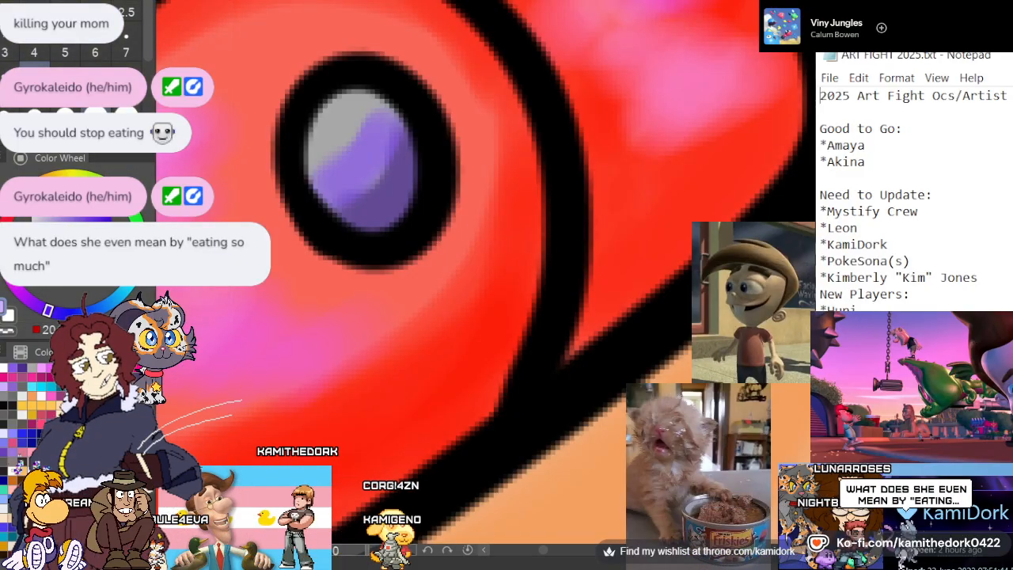
Paint a pale lavender highlight on the snap's upper outer part at brush size 7
click(125, 41)
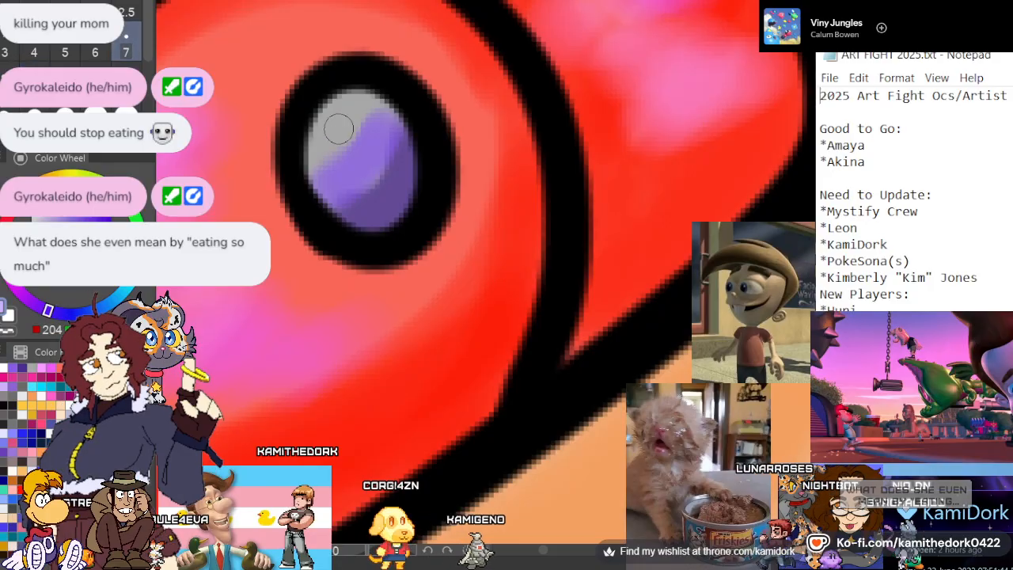
mouse_move(339, 129)
mouse_down()
mouse_move(346, 104)
mouse_move(329, 134)
mouse_move(353, 85)
mouse_up()
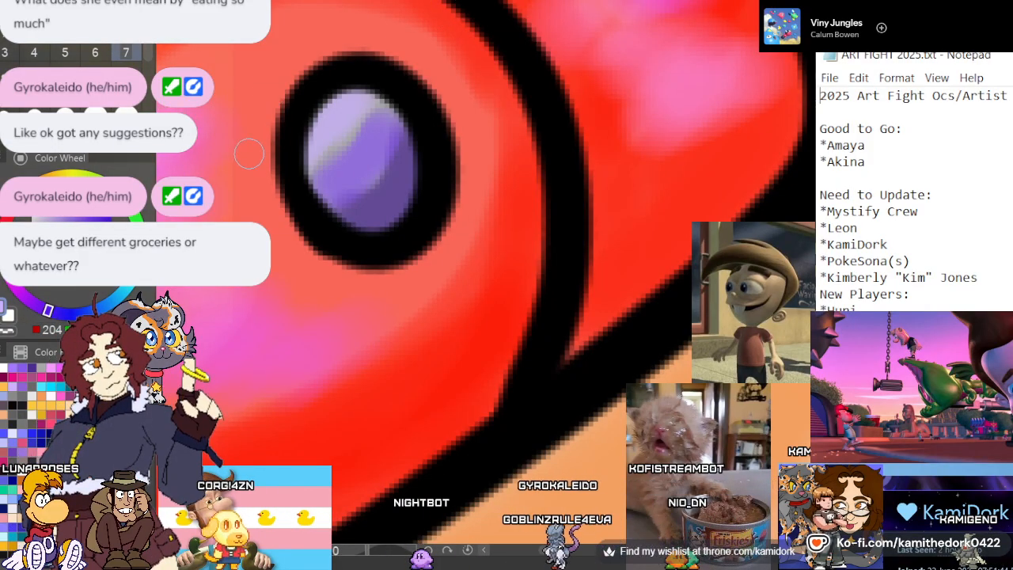
scroll(249, 154, down, 2)
scroll(315, 105, down, 8)
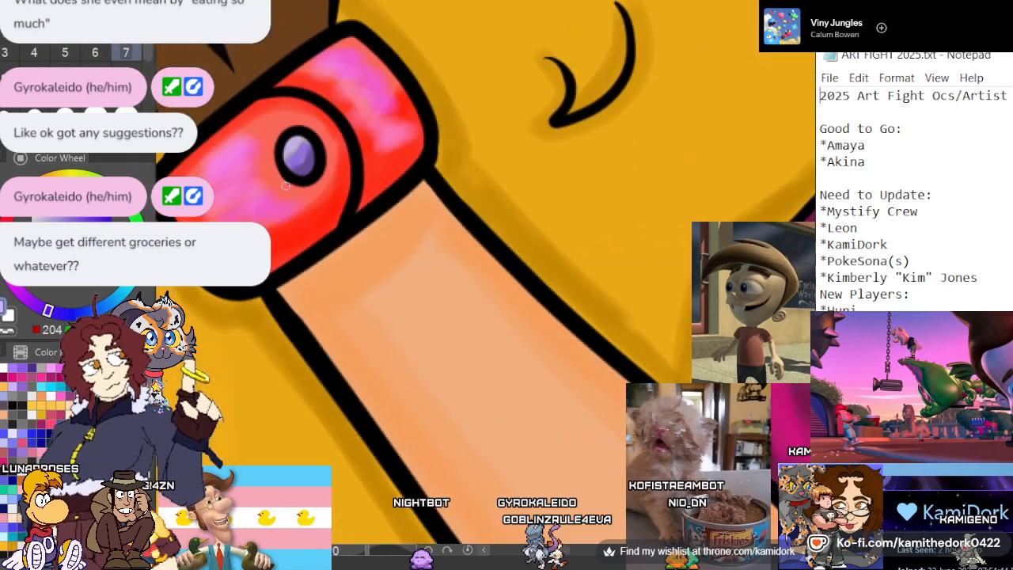
Shade the lollipop hand's brown glove with a dark reddish brown across the palm, wrist edge and outer side, leaving some lighter patches
scroll(245, 184, down, 6)
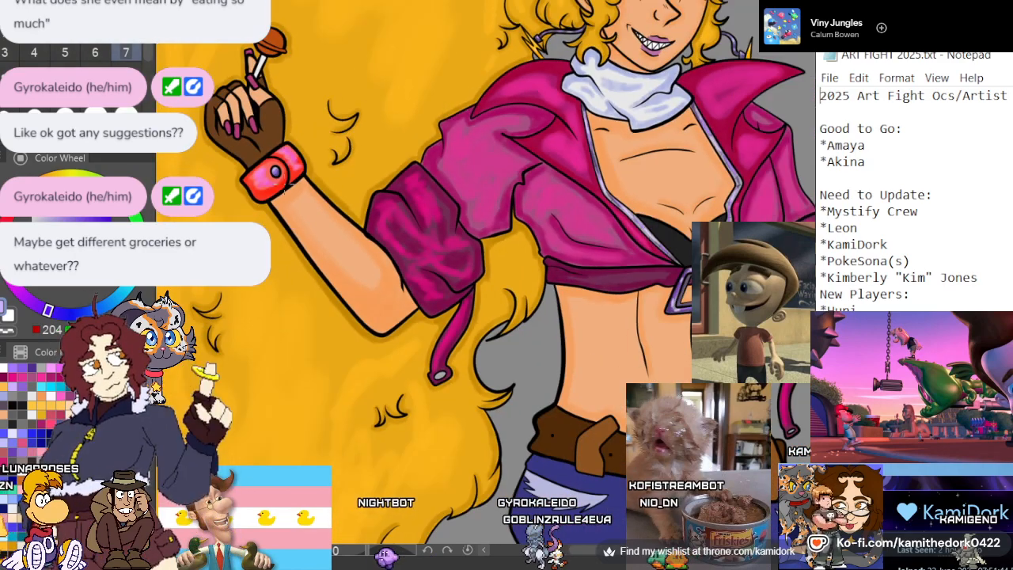
scroll(360, 139, up, 10)
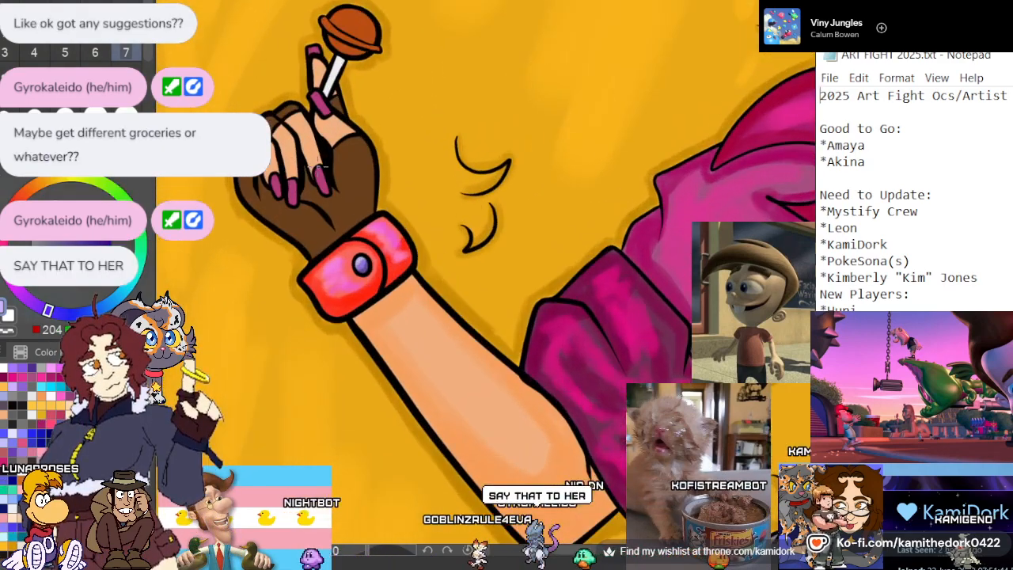
scroll(360, 139, up, 1)
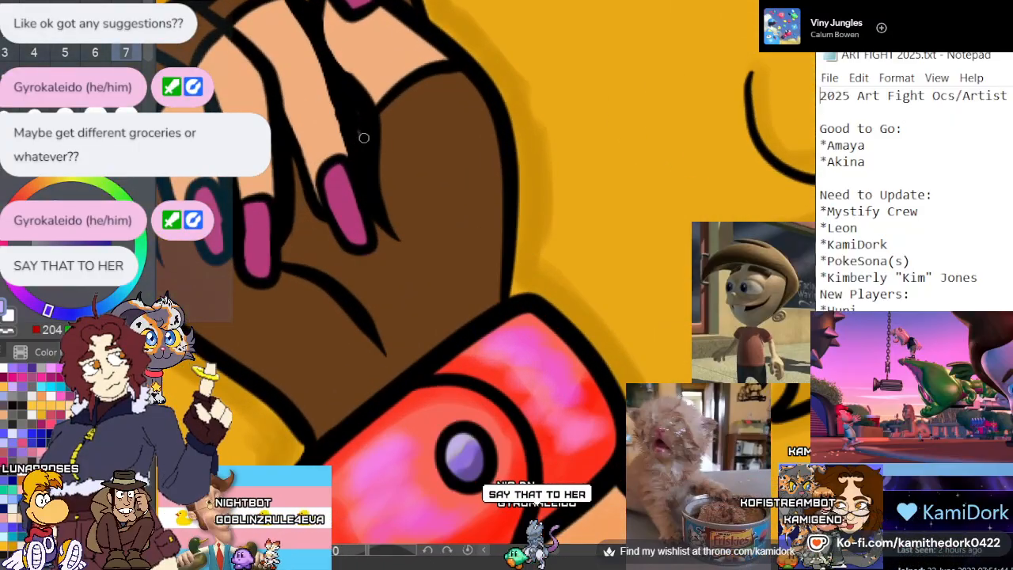
click(419, 171)
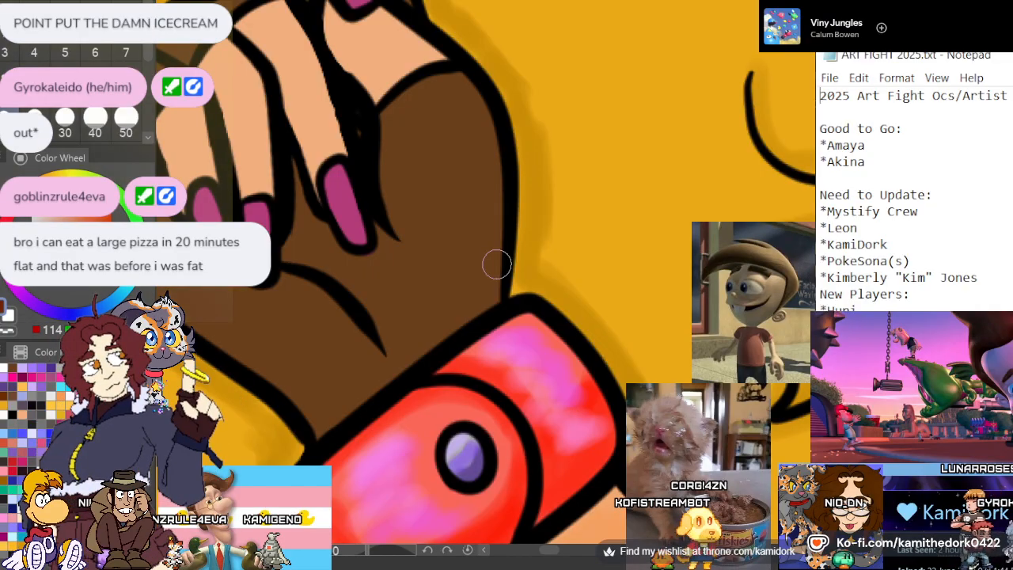
mouse_move(497, 264)
mouse_down()
mouse_move(496, 224)
mouse_move(486, 281)
mouse_up()
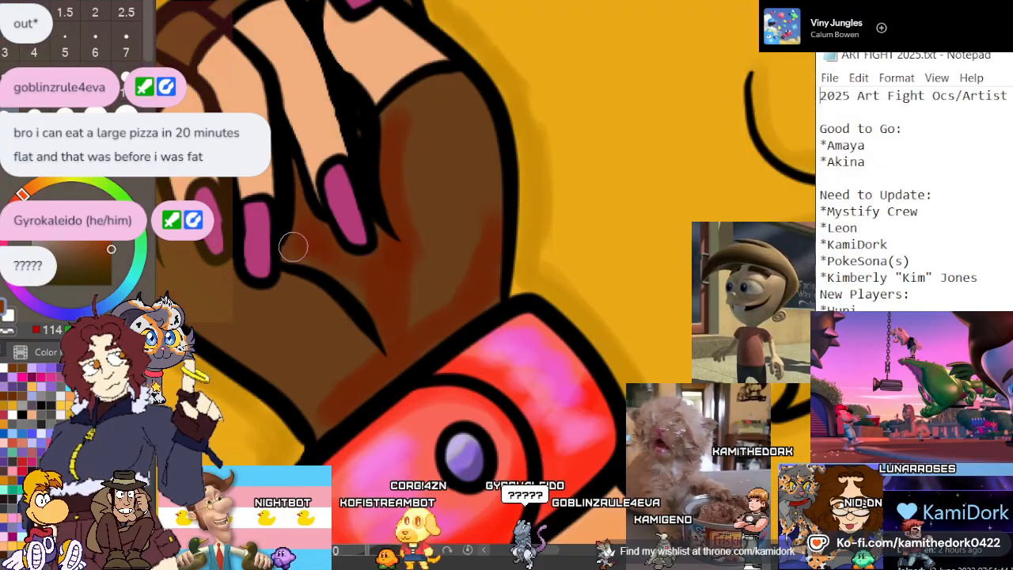
mouse_move(551, 553)
mouse_down()
mouse_move(507, 553)
mouse_move(535, 553)
mouse_up()
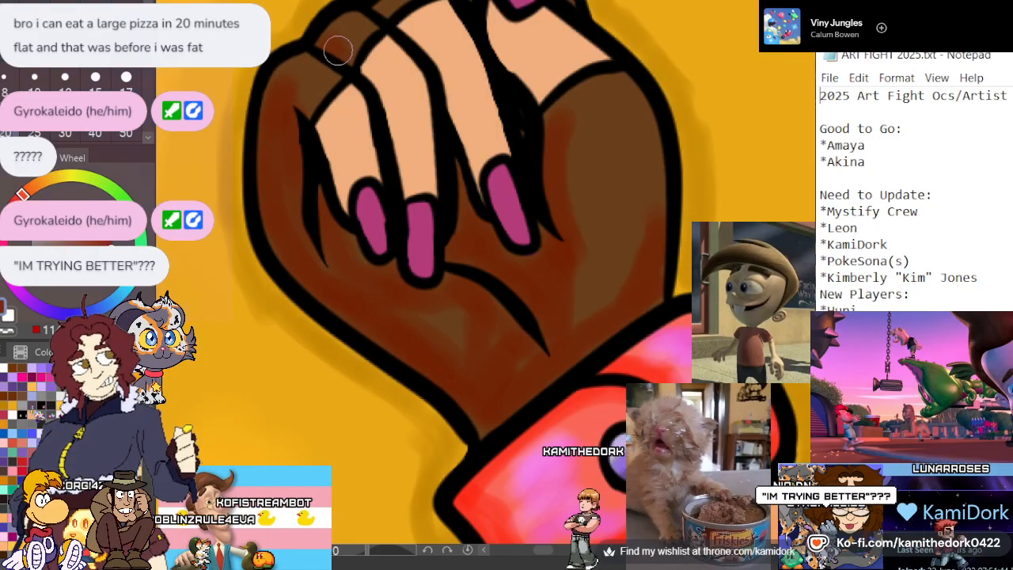
Extend the reddish-brown shading over the lollipop glove's finger sections and around the base of the thumb
scroll(606, 171, up, 4)
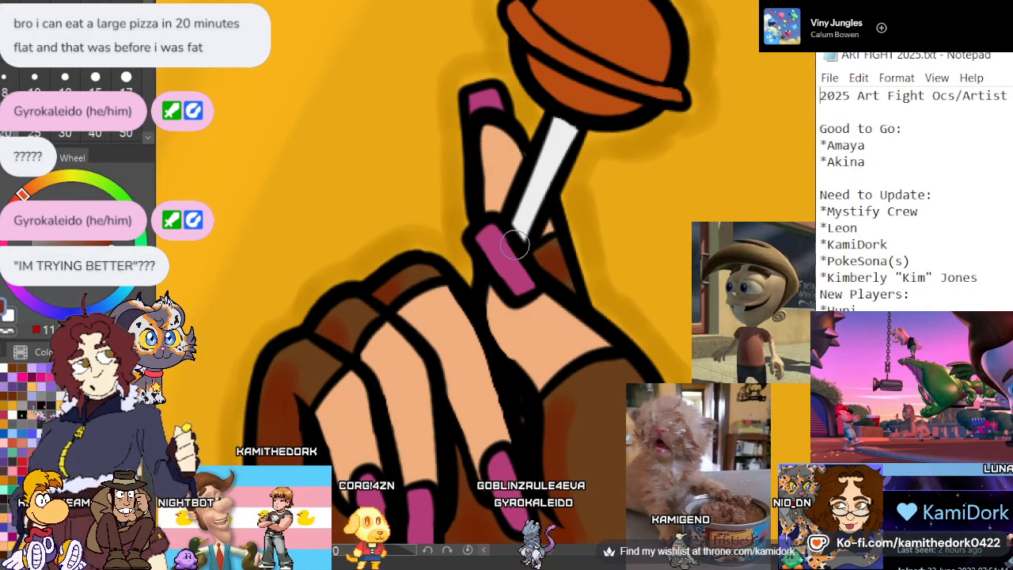
scroll(393, 151, down, 2)
scroll(465, 297, up, 1)
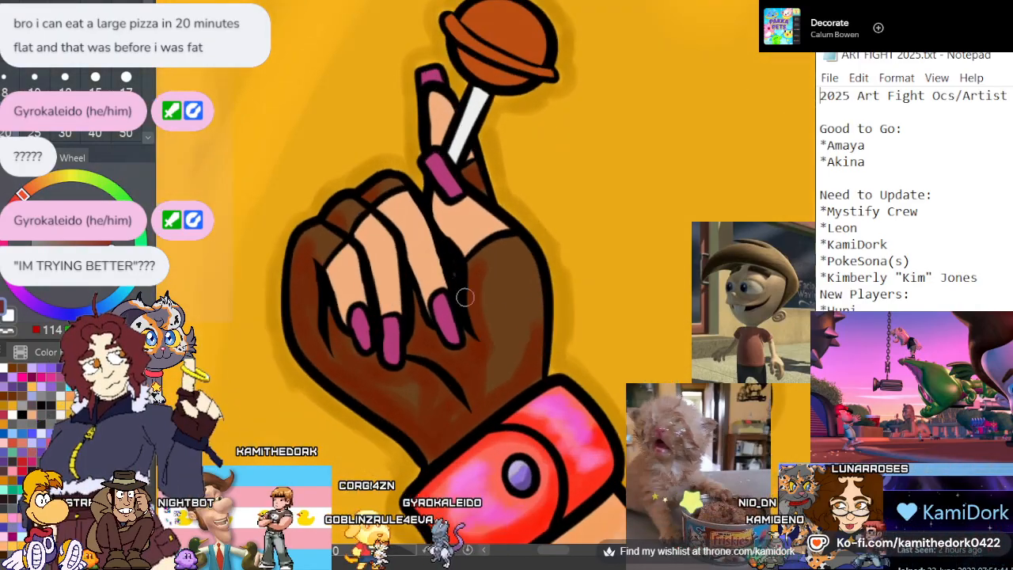
scroll(465, 298, up, 2)
mouse_move(443, 316)
mouse_down()
mouse_move(451, 344)
mouse_move(526, 351)
mouse_move(547, 320)
mouse_move(424, 431)
mouse_up()
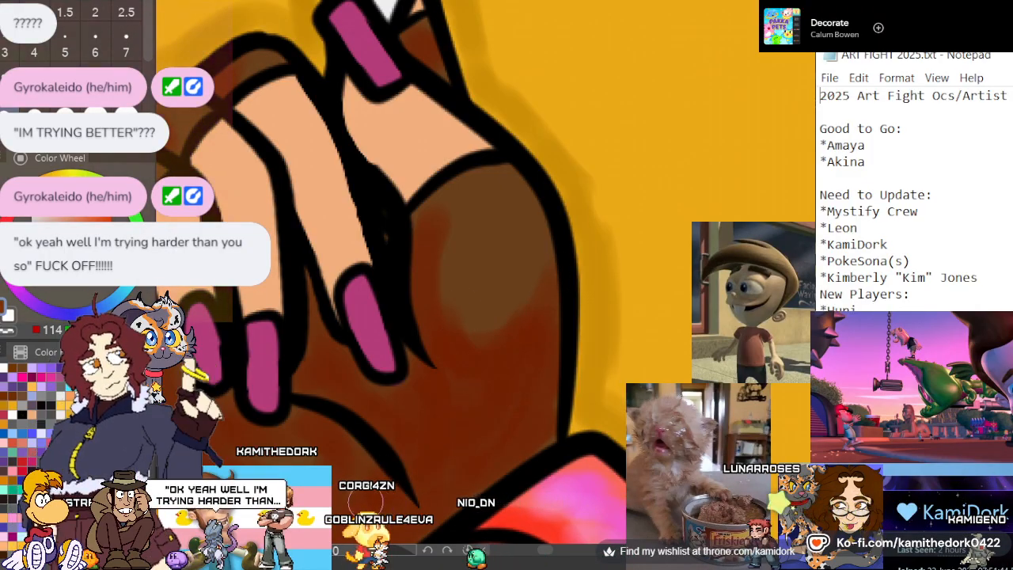
scroll(324, 163, down, 3)
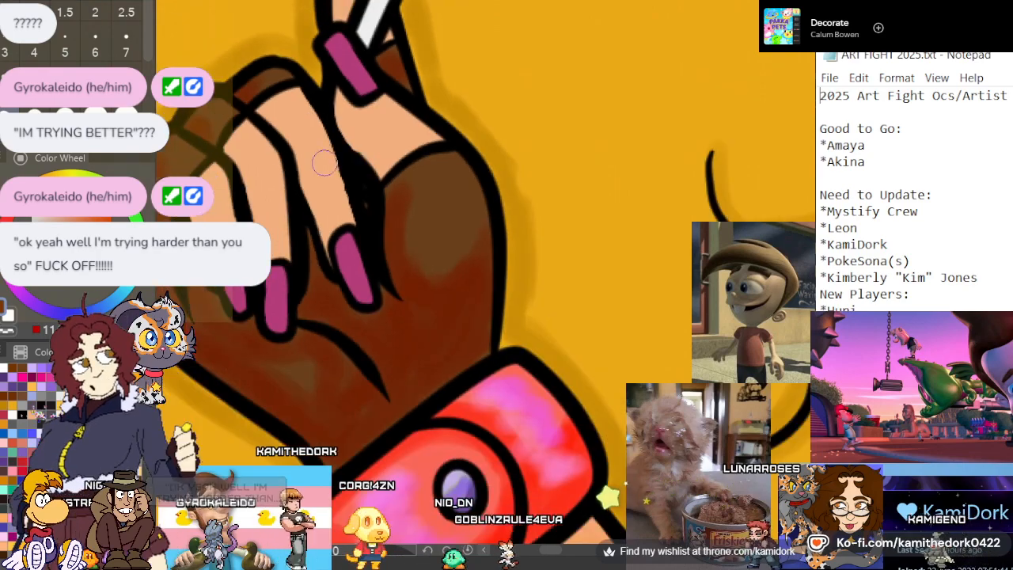
scroll(316, 282, up, 2)
scroll(344, 255, down, 3)
scroll(288, 249, down, 5)
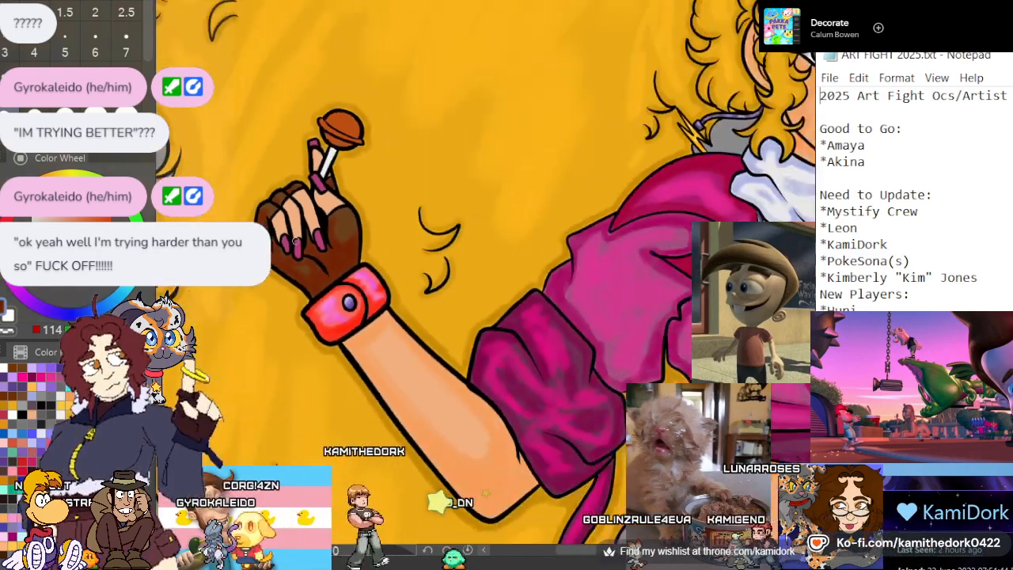
Shade the peace-sign hand's glove in reddish brown over the palm, wrist edge, folded fingers and the base of the raised fingers
scroll(688, 190, up, 6)
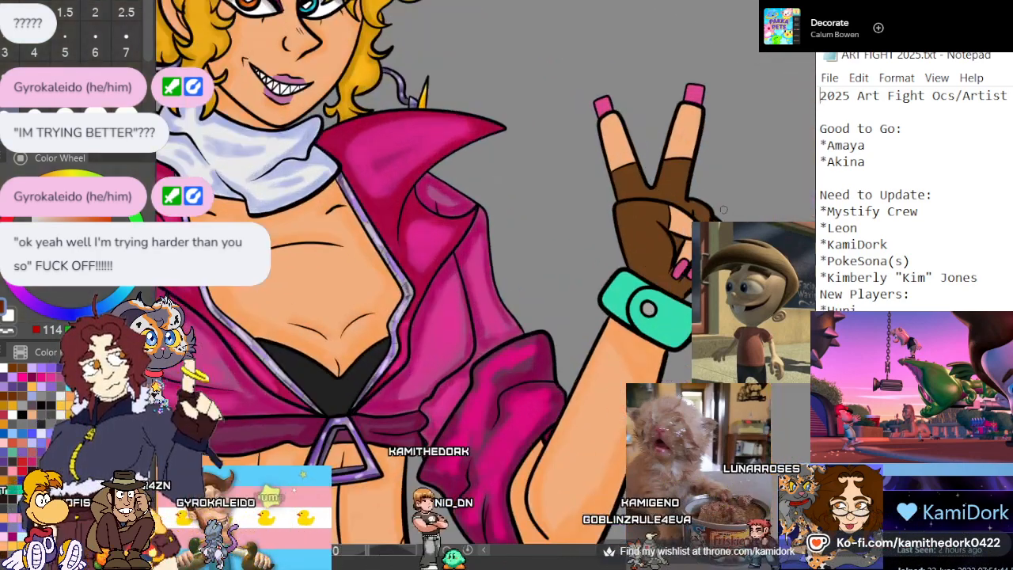
scroll(599, 263, down, 3)
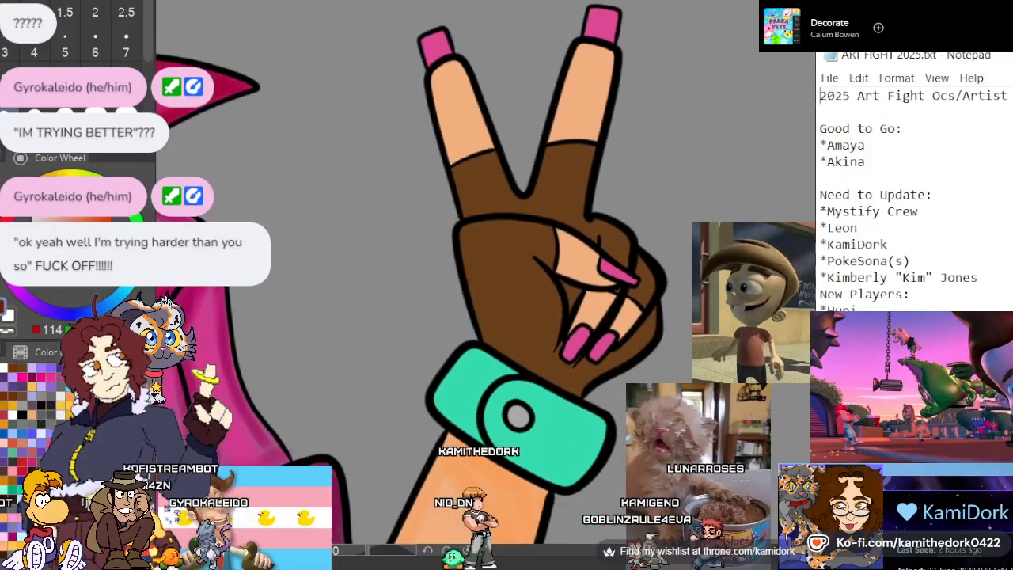
scroll(682, 280, up, 2)
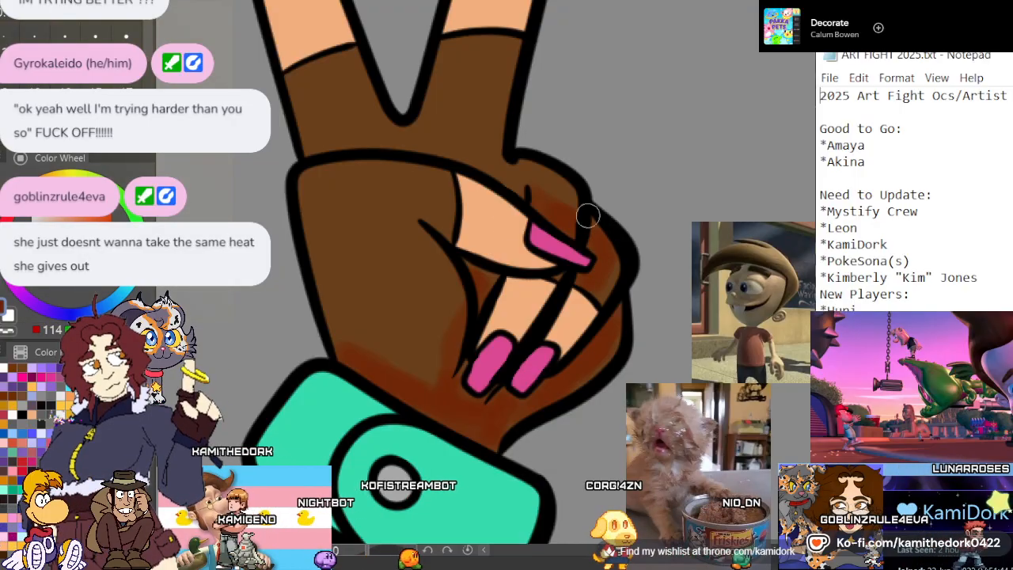
drag(419, 238, 451, 324)
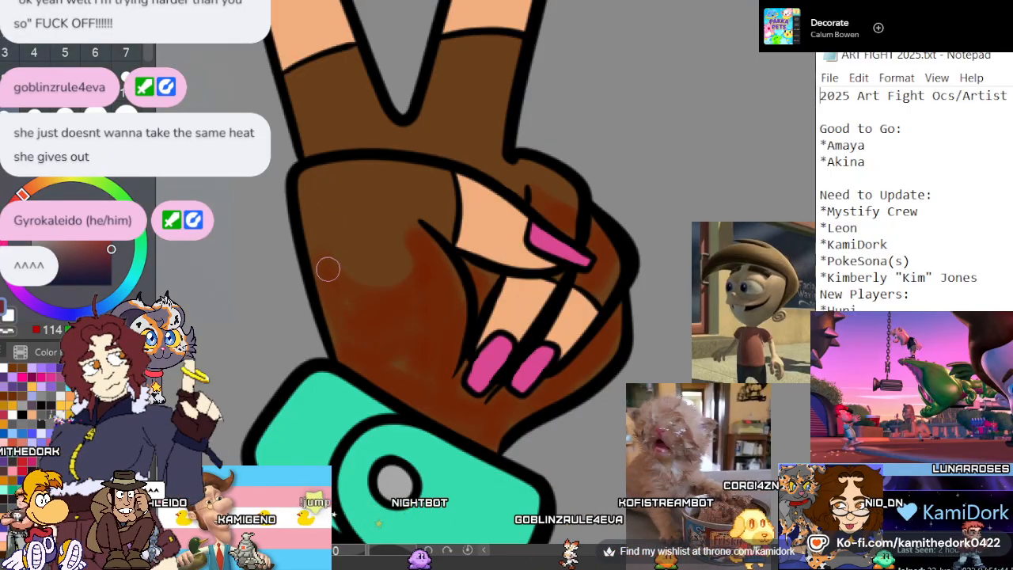
mouse_move(327, 269)
mouse_down()
mouse_move(421, 214)
mouse_move(329, 273)
mouse_move(420, 236)
mouse_move(407, 255)
mouse_move(439, 215)
mouse_move(436, 225)
mouse_move(448, 174)
mouse_up()
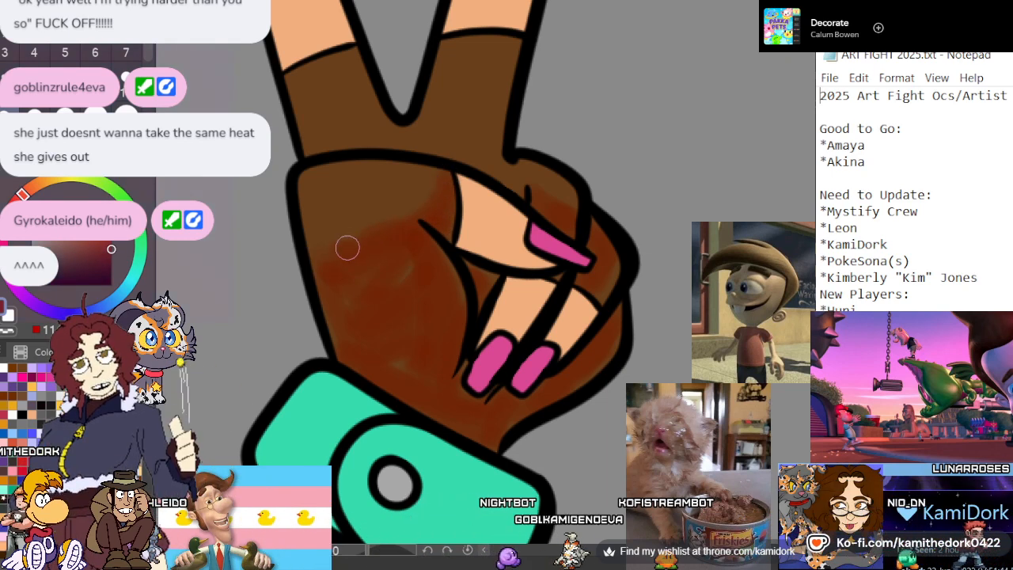
mouse_move(313, 146)
mouse_down()
mouse_move(356, 143)
mouse_move(518, 173)
mouse_up()
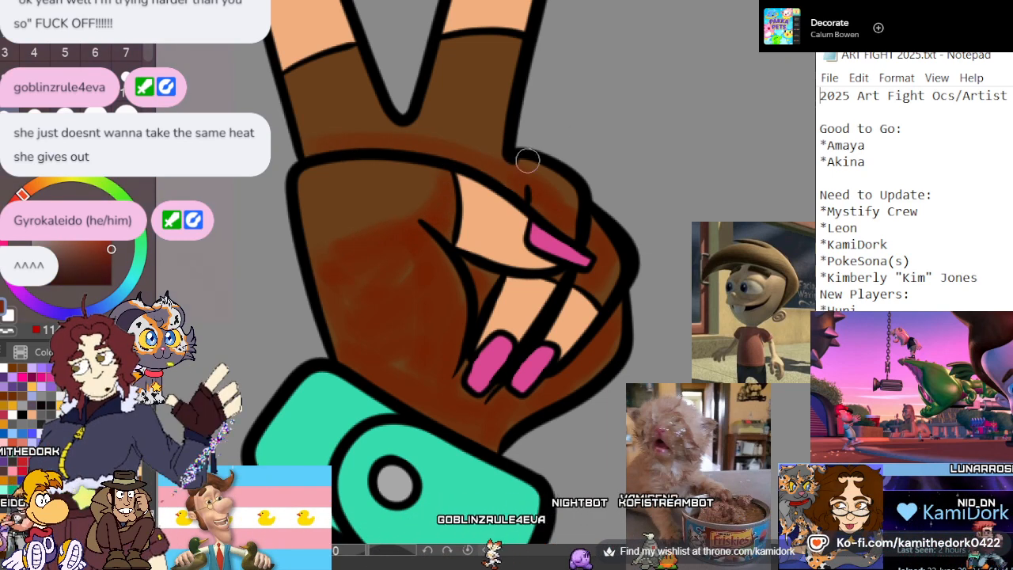
Brush reddish-brown shadows onto the glove sections of the two raised fingers, leaving lighter areas below the cuffs
scroll(580, 224, up, 5)
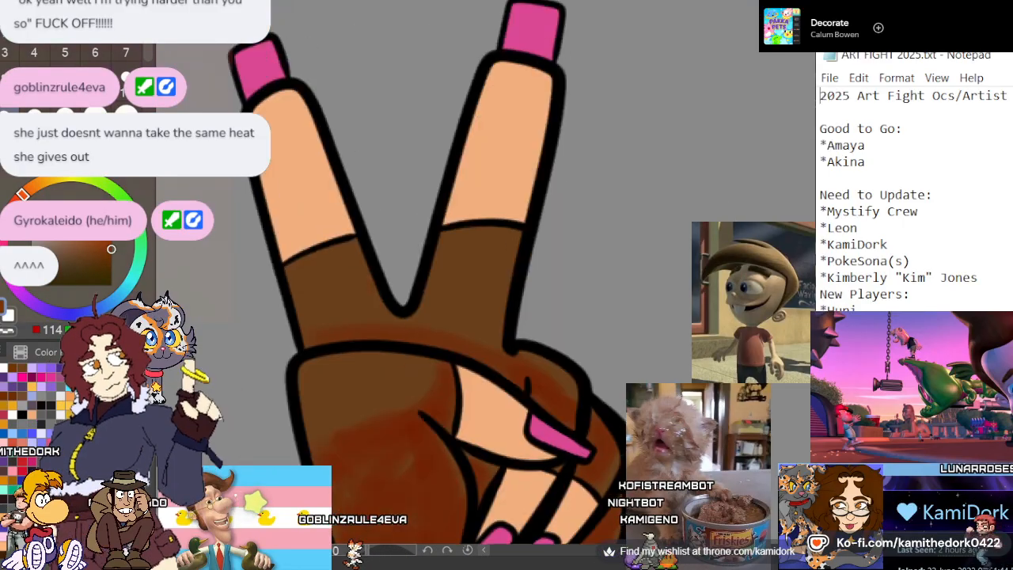
drag(492, 352, 505, 271)
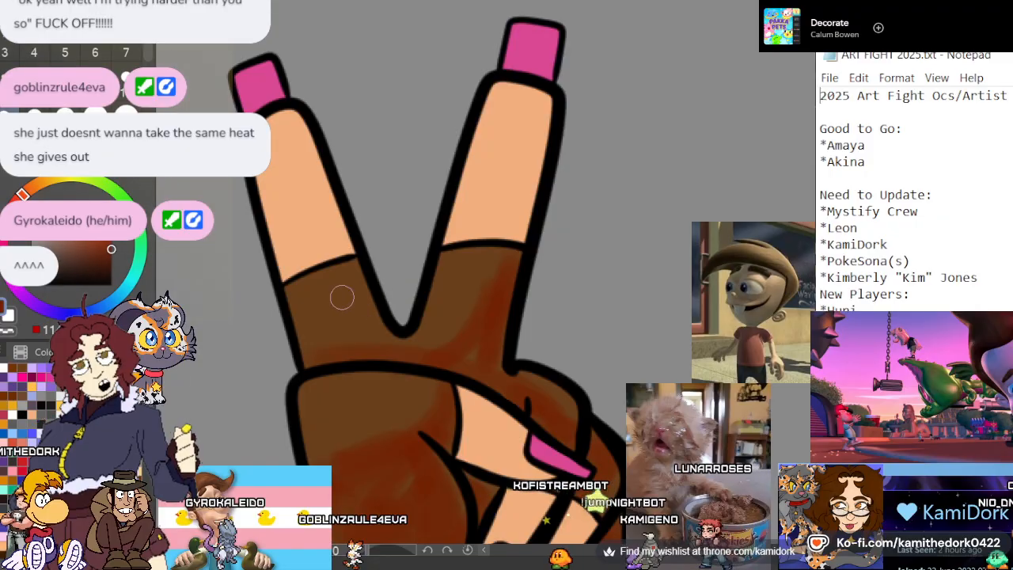
mouse_move(351, 283)
mouse_down()
mouse_move(378, 346)
mouse_move(364, 307)
mouse_move(328, 352)
mouse_move(351, 292)
mouse_move(331, 354)
mouse_move(396, 331)
mouse_up()
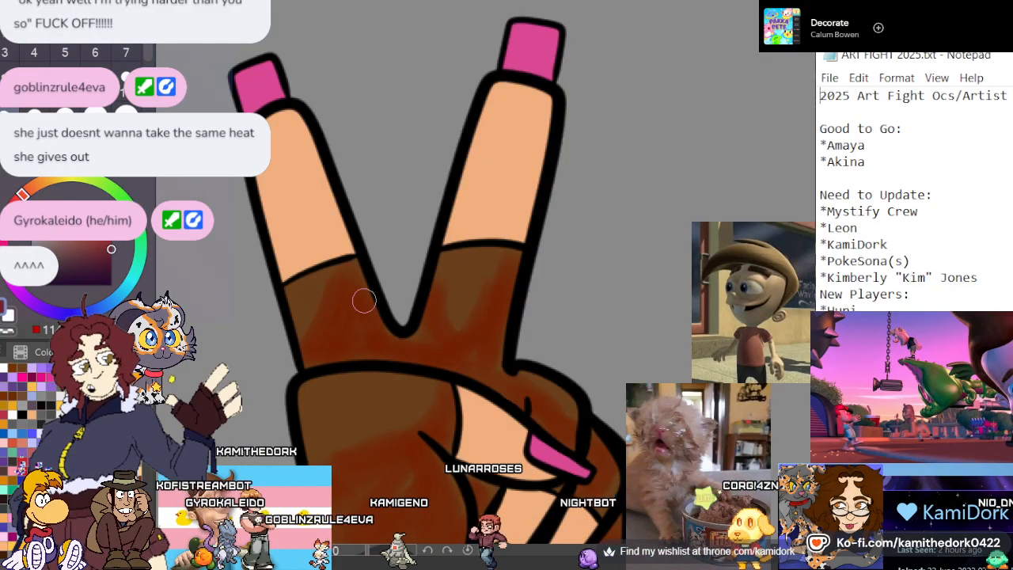
Mix a lighter orange-brown and brush soft highlights onto the peace-sign glove's palm, thumb base and raised finger sections
scroll(362, 300, down, 5)
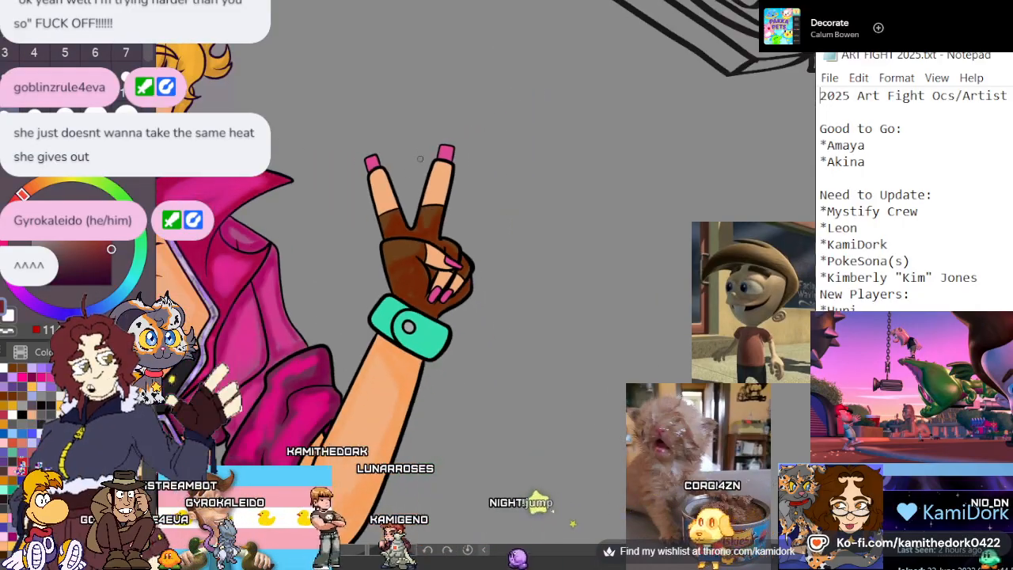
scroll(407, 294, up, 2)
scroll(408, 294, up, 5)
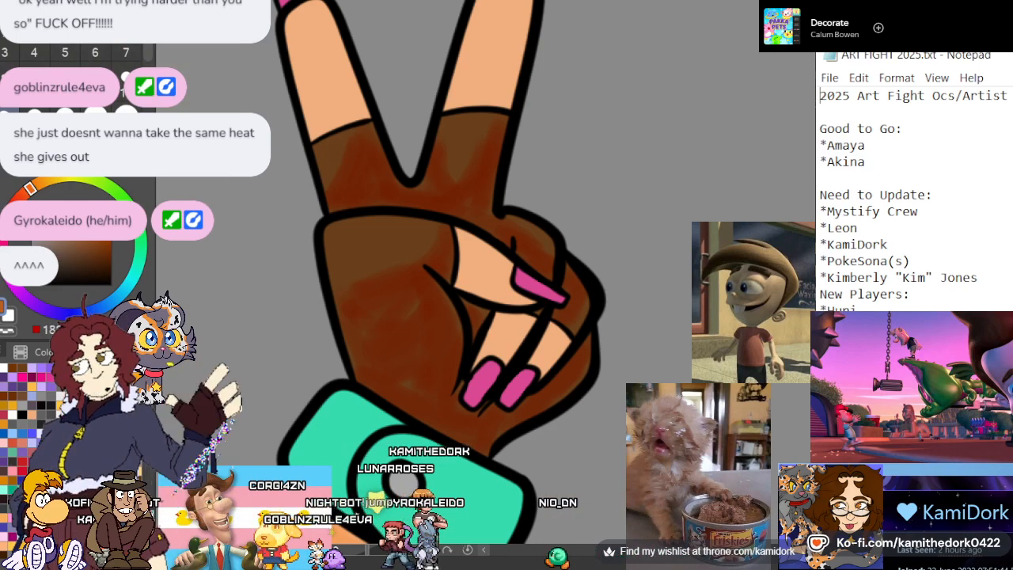
mouse_move(339, 237)
mouse_down()
mouse_move(421, 229)
mouse_move(360, 277)
mouse_move(409, 250)
mouse_up()
mouse_move(409, 295)
mouse_down()
mouse_move(422, 377)
mouse_move(426, 307)
mouse_up()
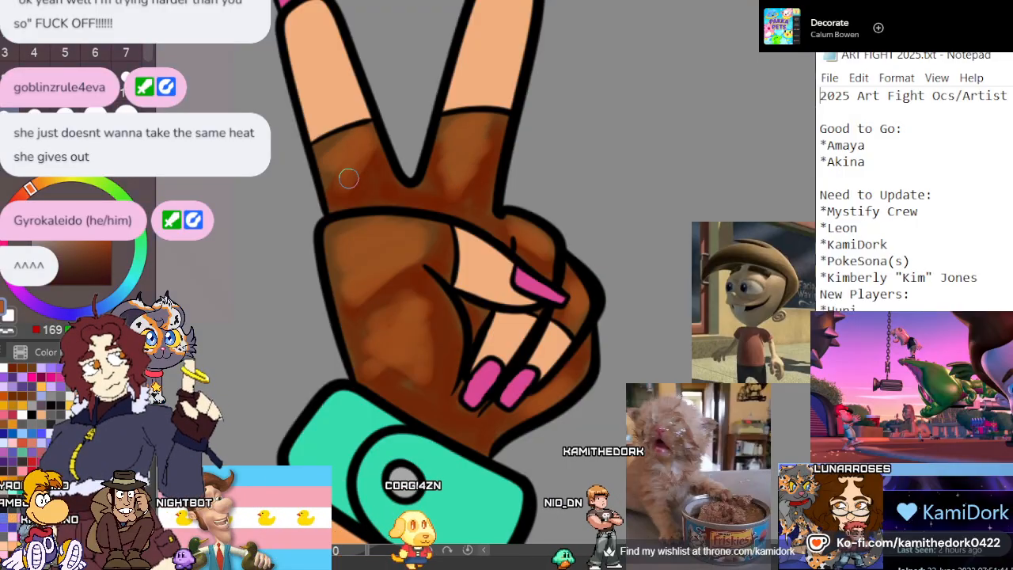
scroll(466, 182, down, 3)
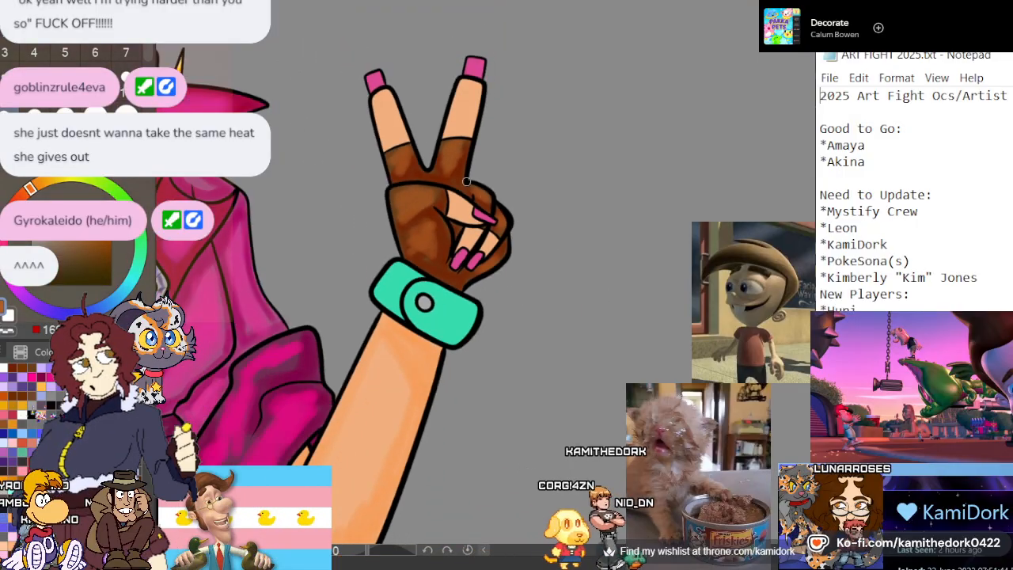
Paint matching orange-brown highlights on the lollipop glove's thumb base, palm, outer edge and knuckles
scroll(466, 182, down, 5)
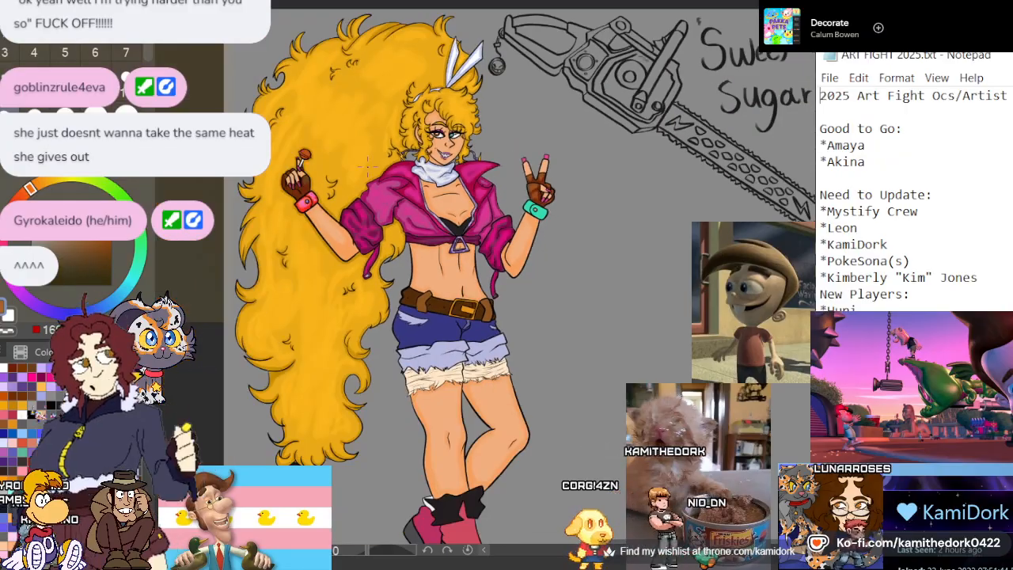
scroll(366, 164, up, 6)
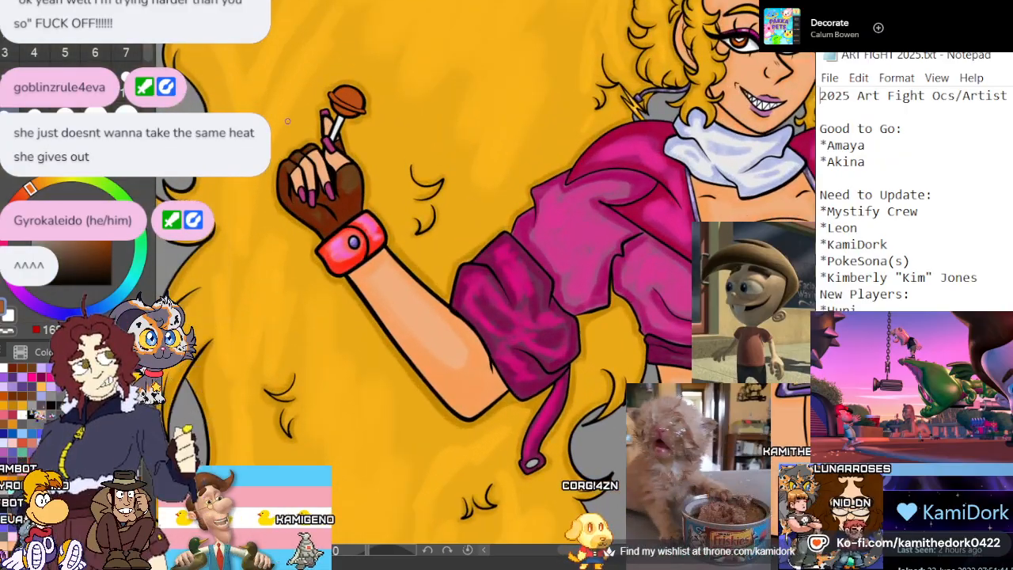
scroll(287, 121, up, 5)
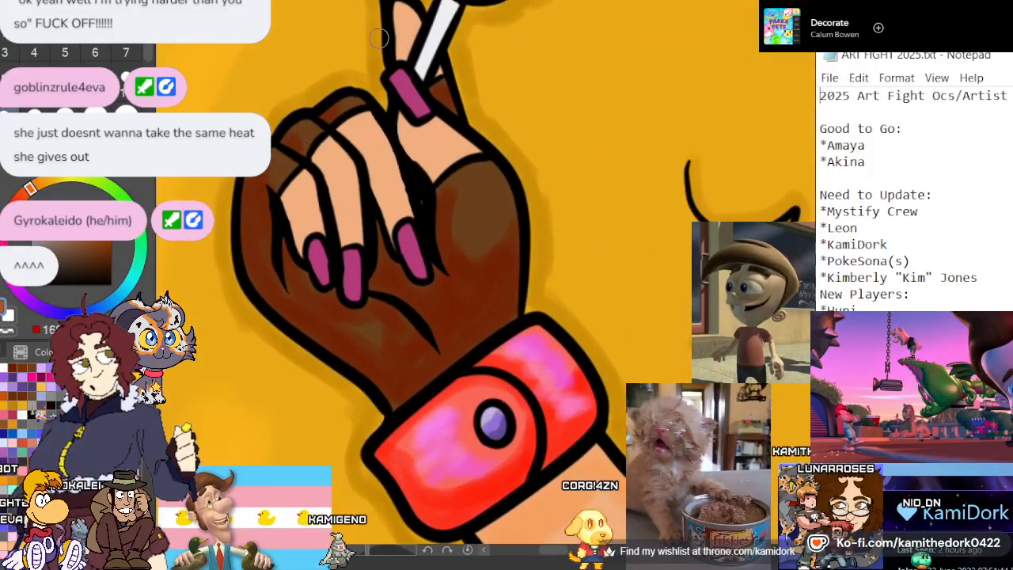
scroll(378, 37, up, 2)
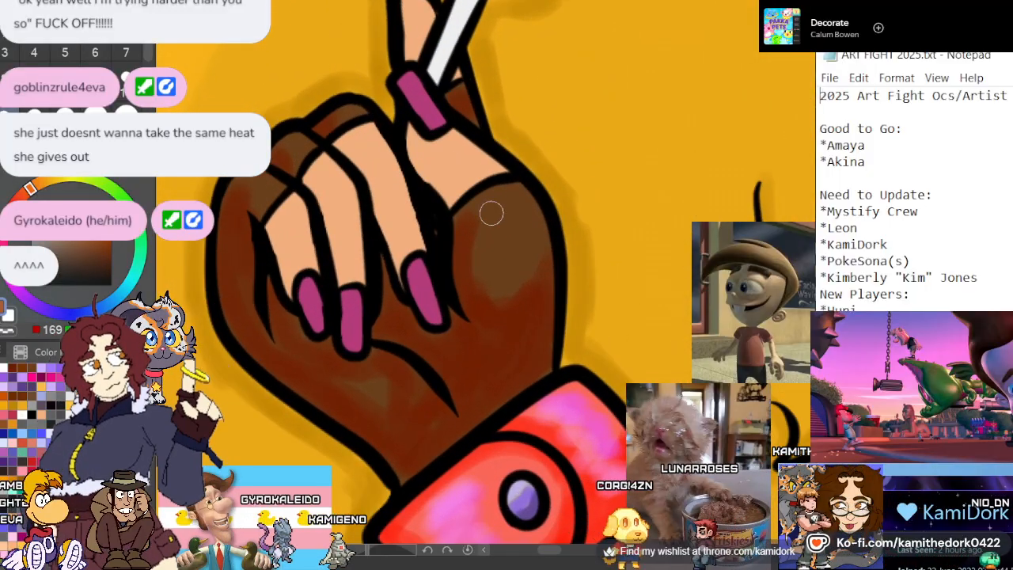
mouse_move(490, 212)
mouse_down()
mouse_move(508, 208)
mouse_move(488, 282)
mouse_move(525, 284)
mouse_up()
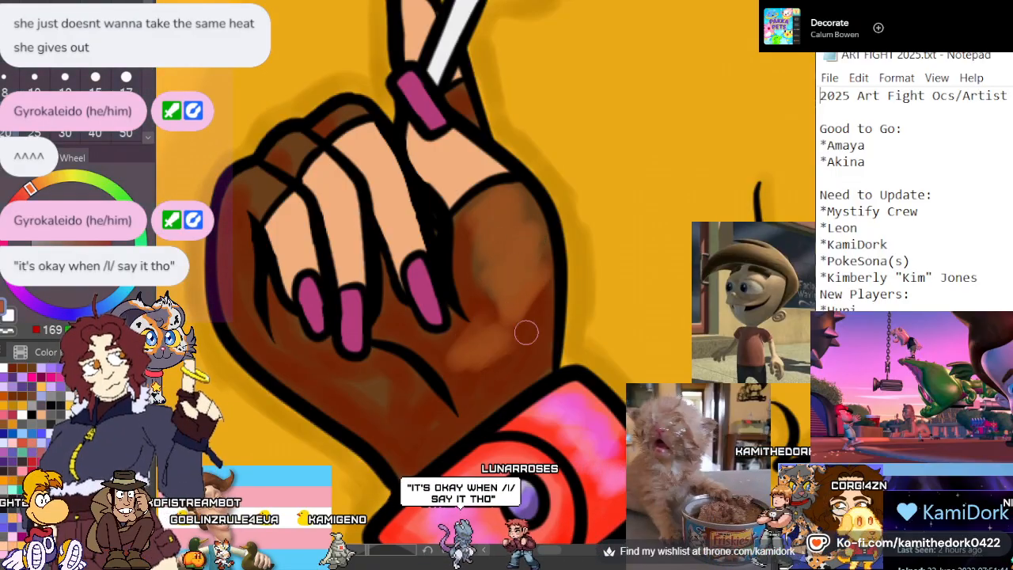
mouse_move(396, 416)
mouse_down()
mouse_move(330, 392)
mouse_move(300, 373)
mouse_up()
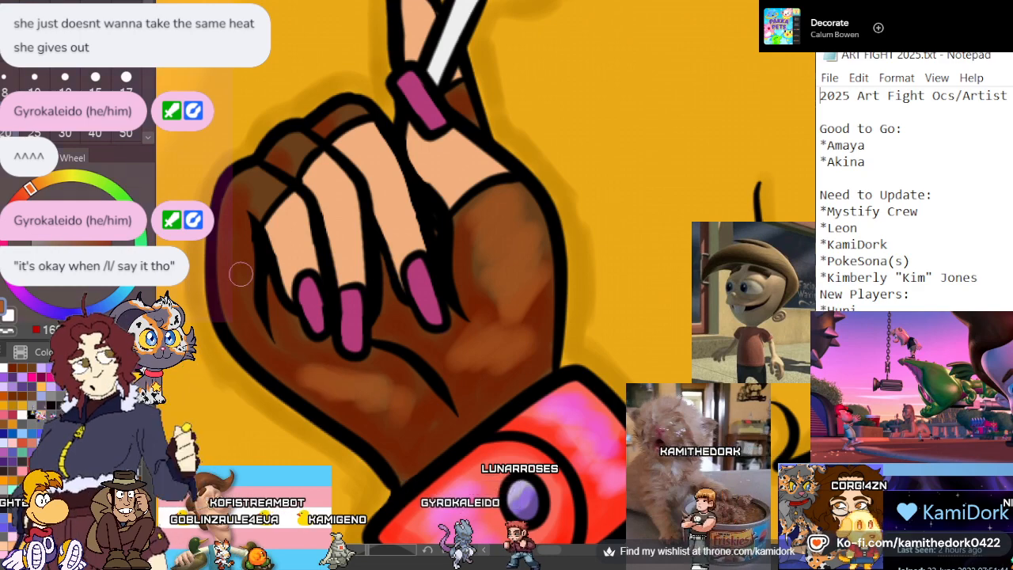
drag(237, 271, 240, 210)
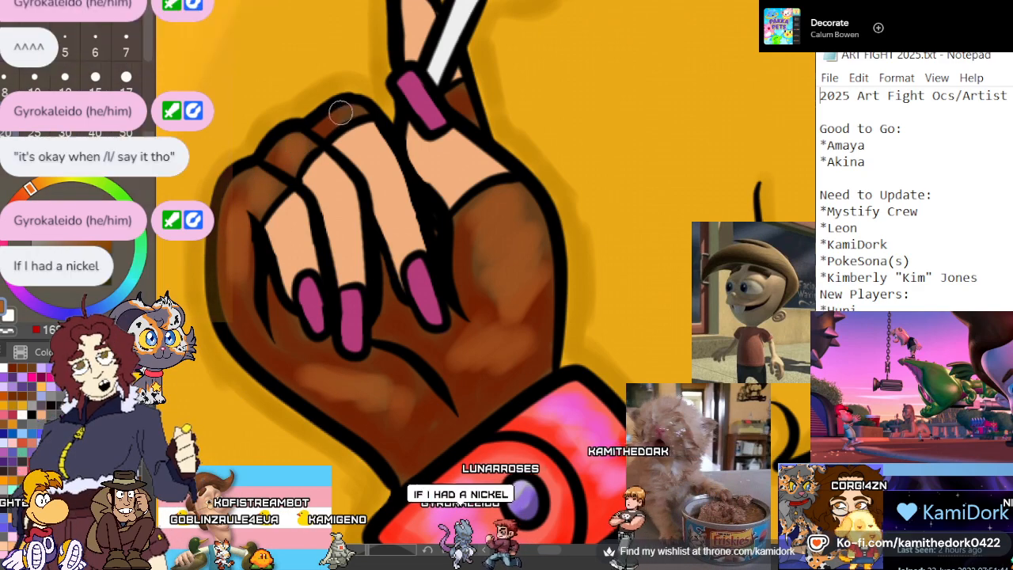
scroll(567, 79, up, 1)
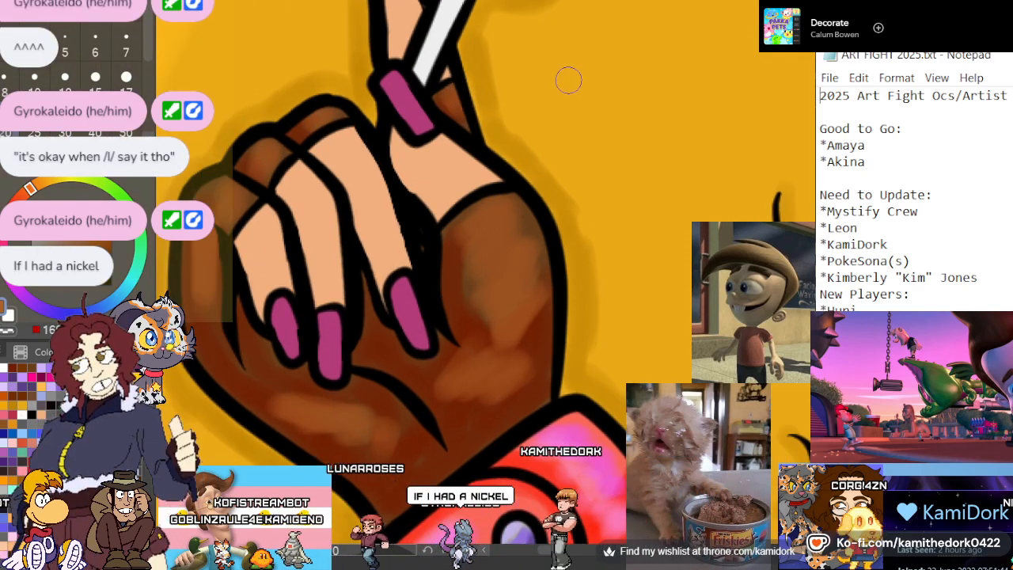
Shade the bare skin of the lollipop hand's fingers and thumb with soft peach-orange along the outlines, keeping the centres lighter
scroll(567, 79, down, 5)
scroll(430, 178, down, 4)
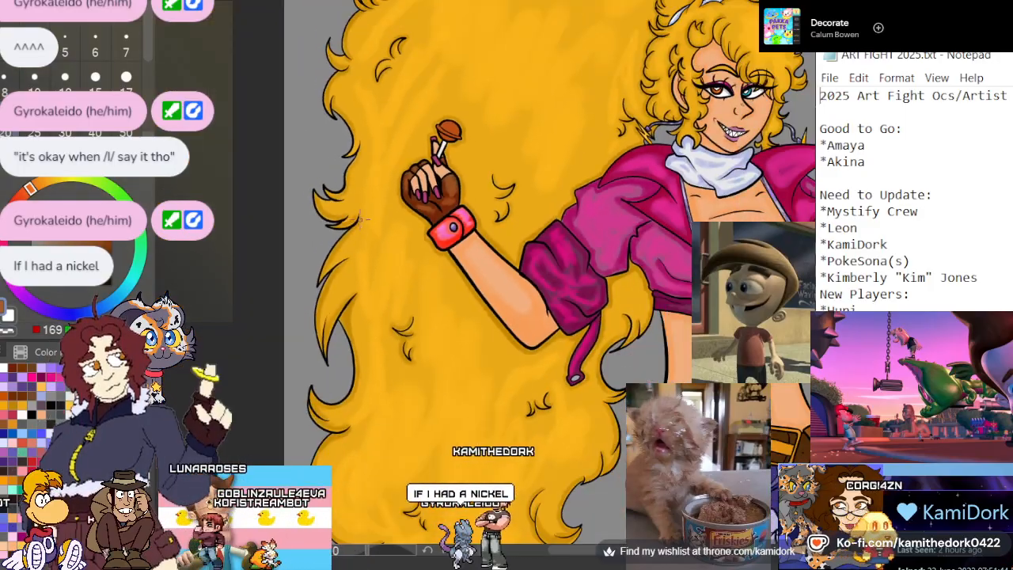
scroll(428, 170, up, 5)
scroll(427, 163, up, 4)
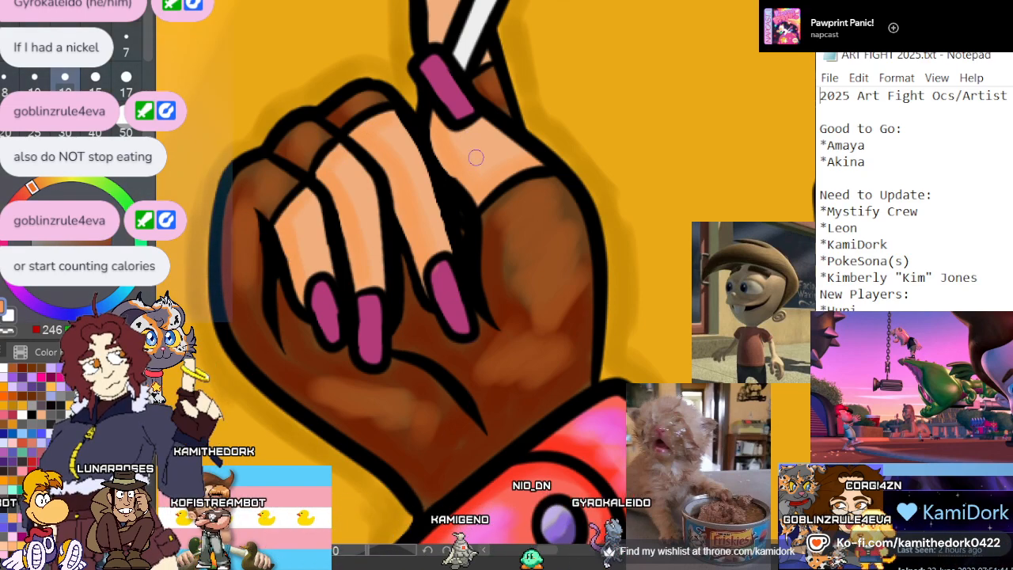
scroll(286, 162, down, 3)
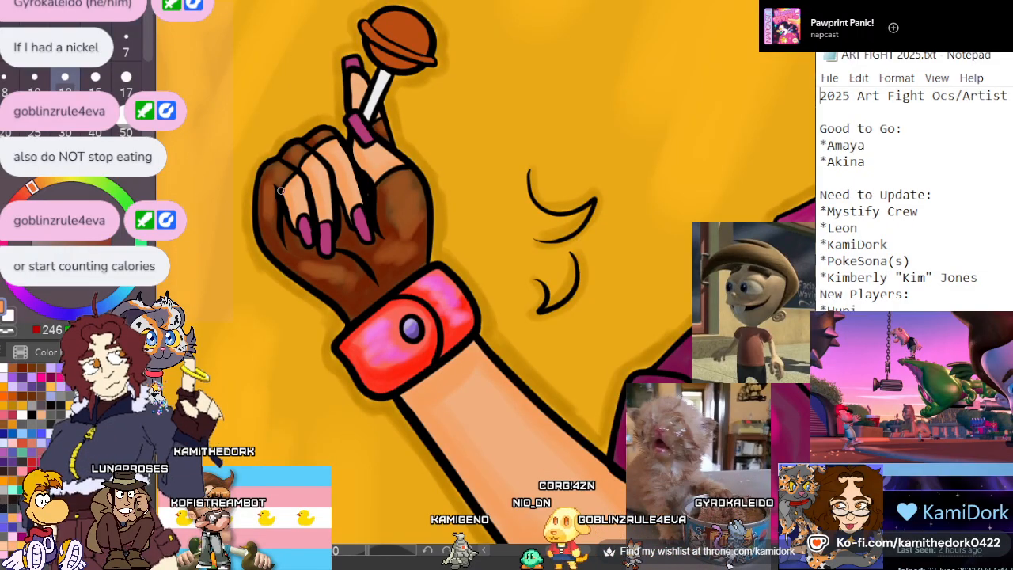
Shade the bare skin of the peace-sign hand's curled fingers with soft peach-orange, leaving lighter areas in the middle
scroll(279, 190, down, 2)
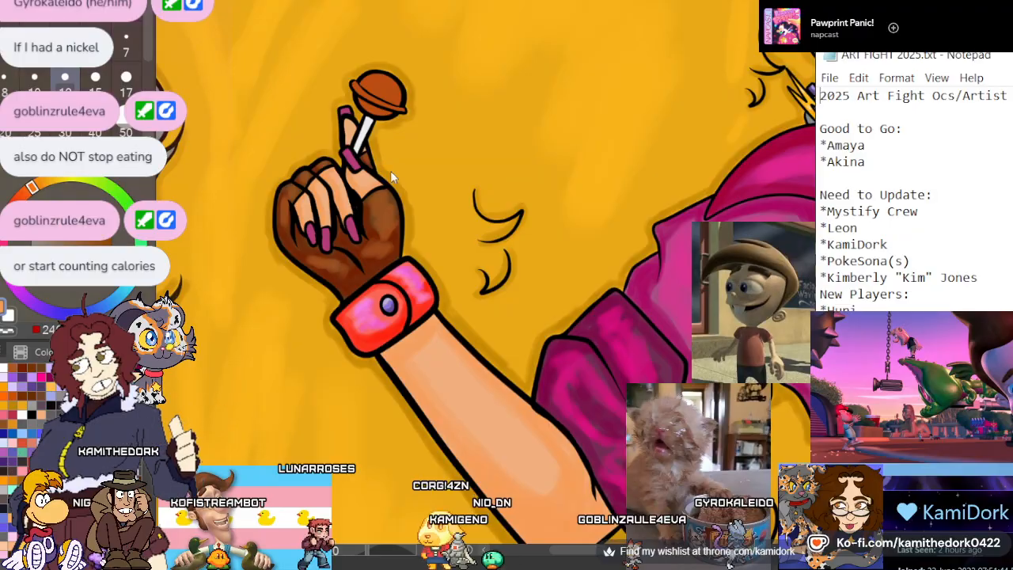
scroll(410, 191, down, 5)
scroll(742, 178, up, 4)
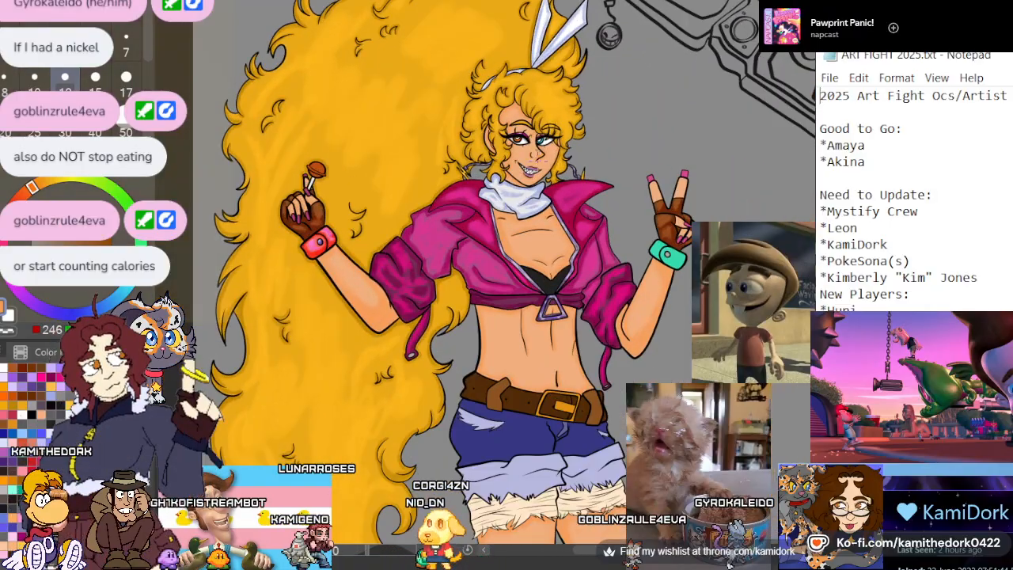
scroll(742, 178, up, 6)
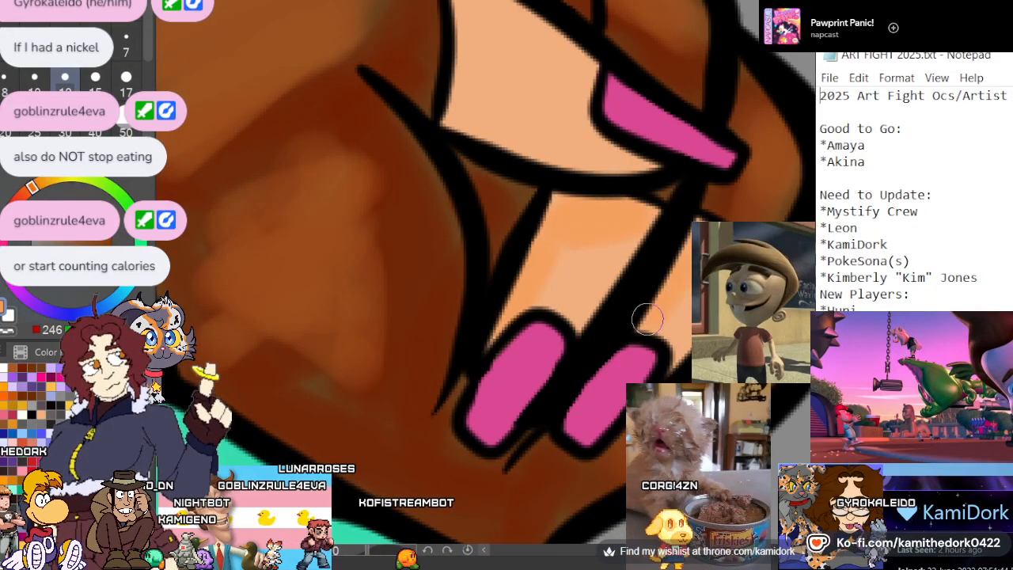
drag(644, 317, 687, 245)
scroll(704, 267, up, 1)
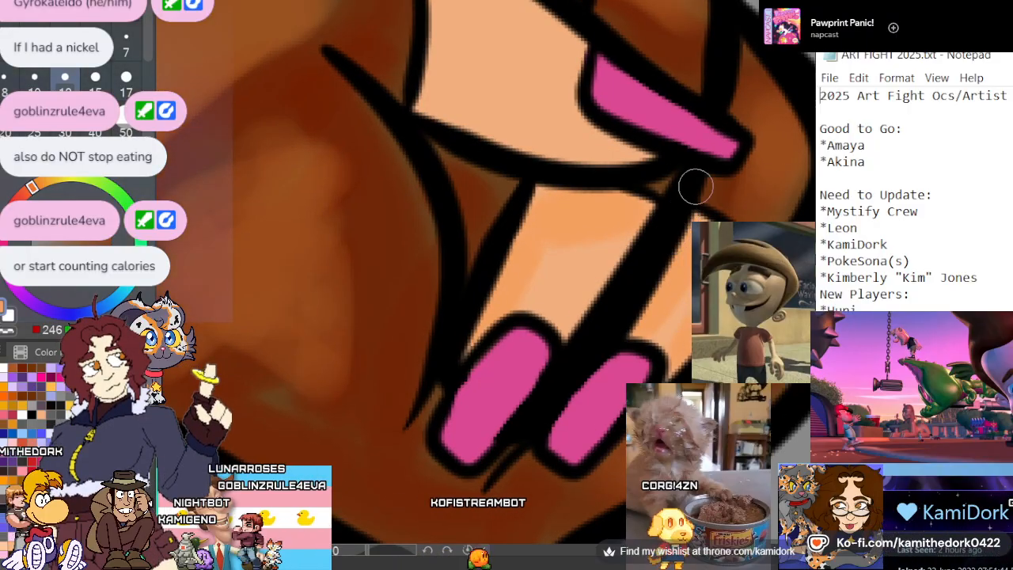
scroll(665, 238, down, 3)
scroll(651, 102, up, 4)
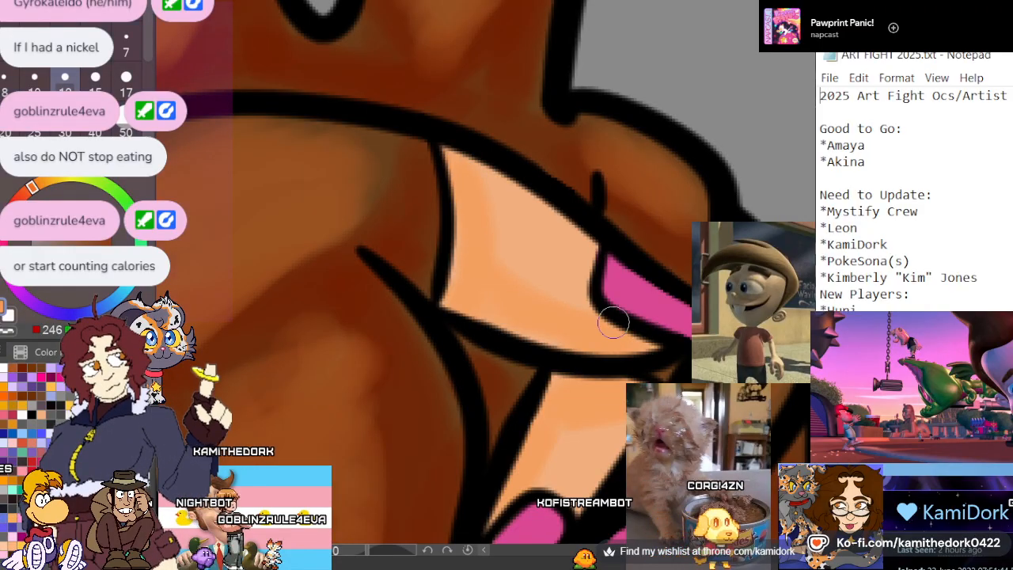
Brush peach-orange shading onto the bare skin of the two raised fingers, keeping one side of each finger lighter
scroll(613, 322, down, 5)
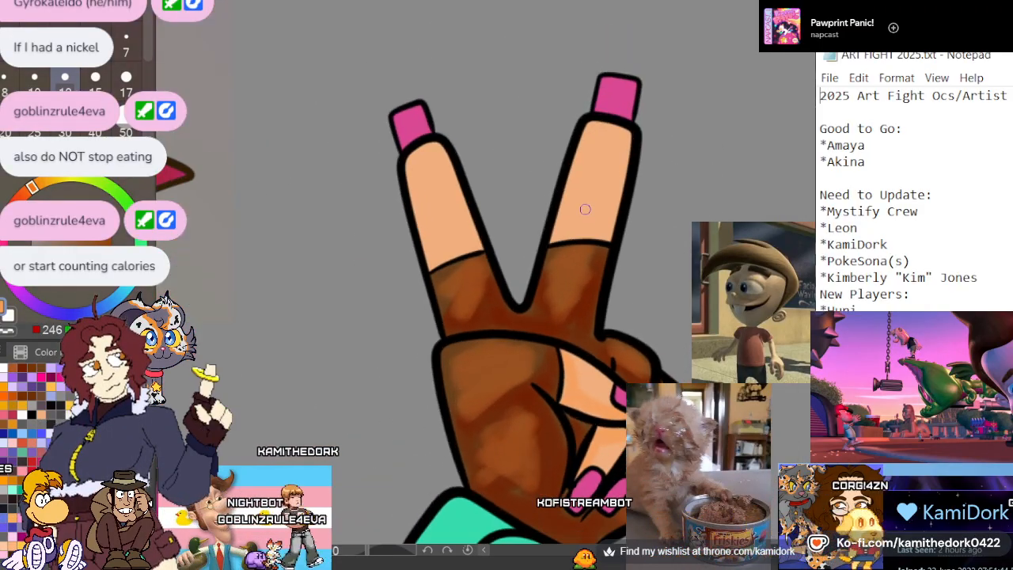
scroll(591, 163, up, 4)
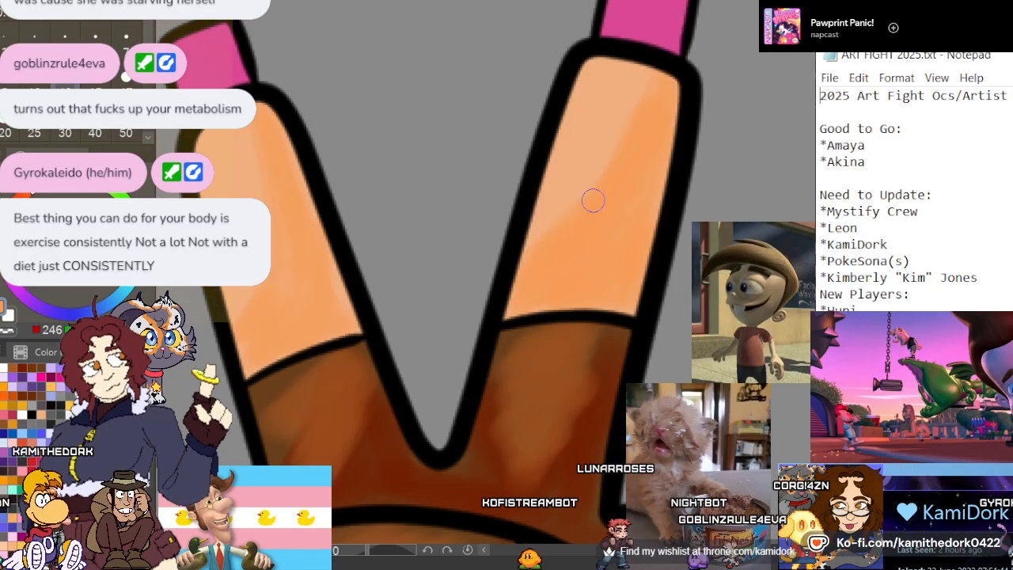
scroll(464, 118, down, 5)
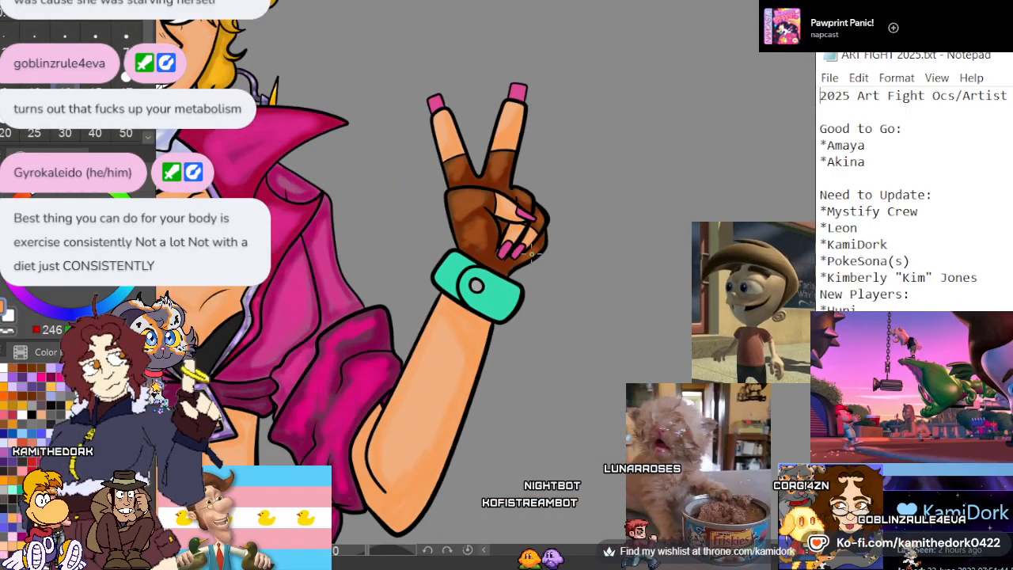
Mix a darker teal and brush shadows beside the teal cuff's overlap and along the lower and side edges of its front flap
scroll(492, 336, up, 6)
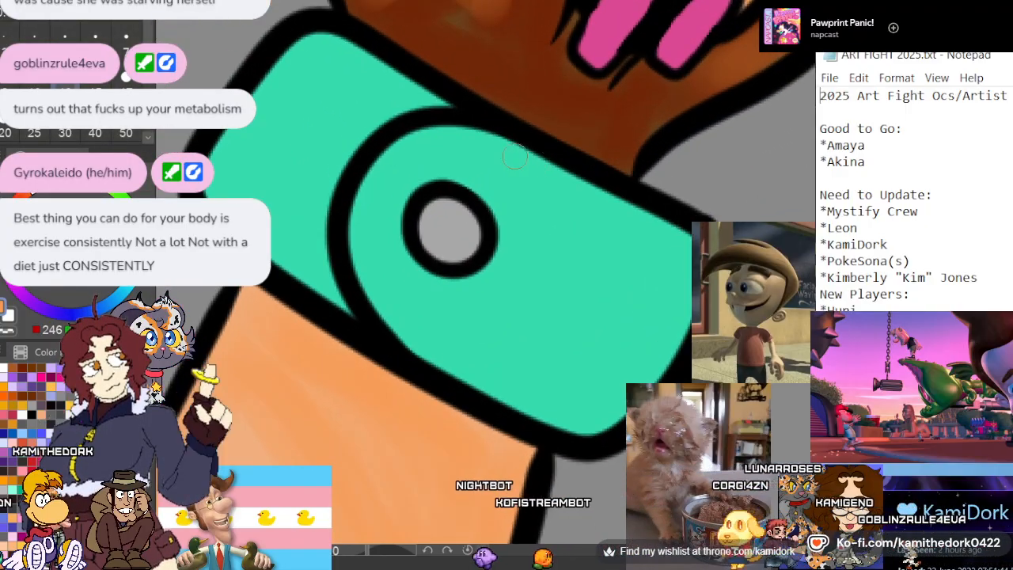
scroll(442, 163, up, 1)
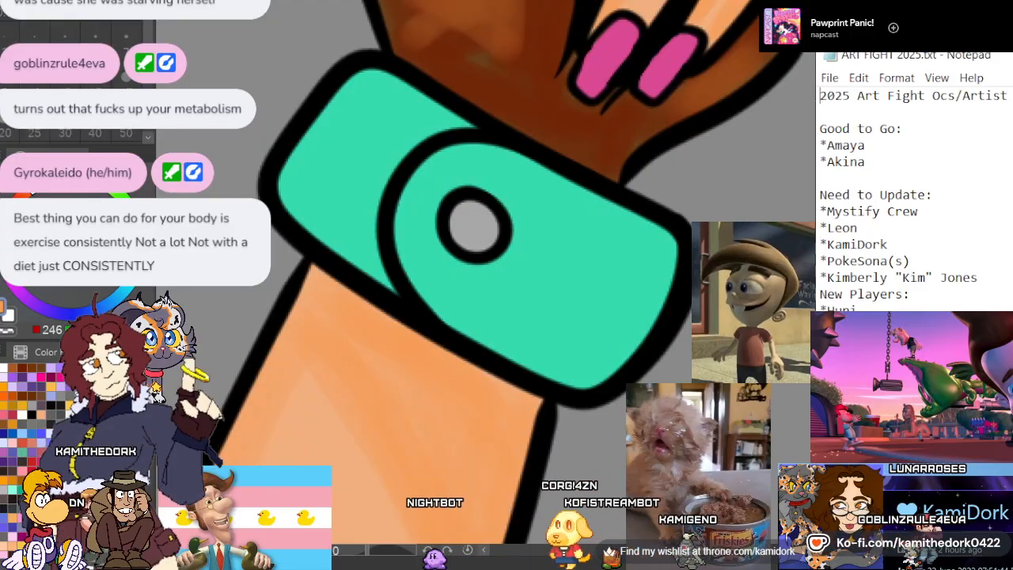
alt+click(354, 142)
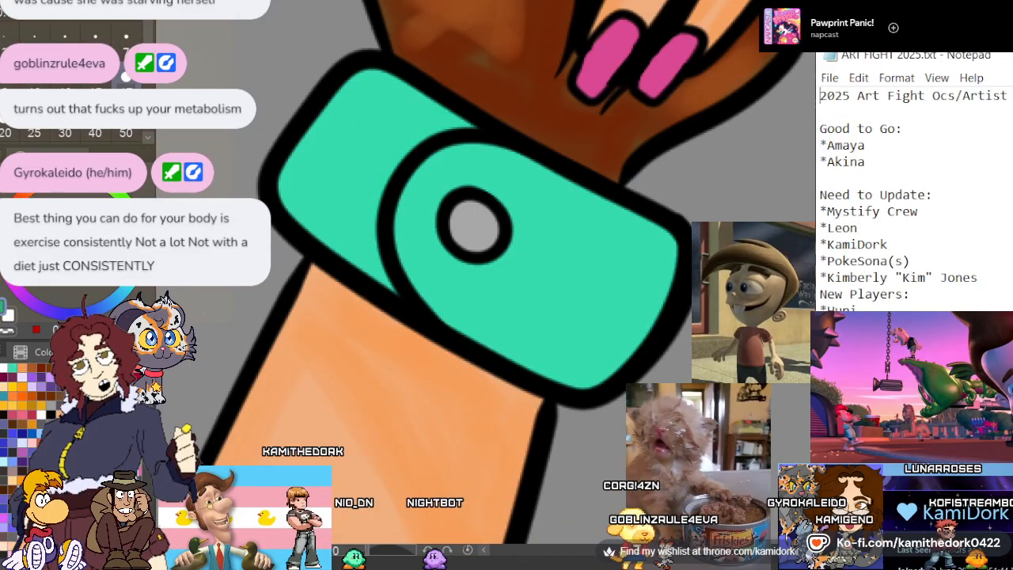
mouse_move(383, 274)
mouse_down()
mouse_move(377, 190)
mouse_move(460, 120)
mouse_move(426, 123)
mouse_move(375, 264)
mouse_up()
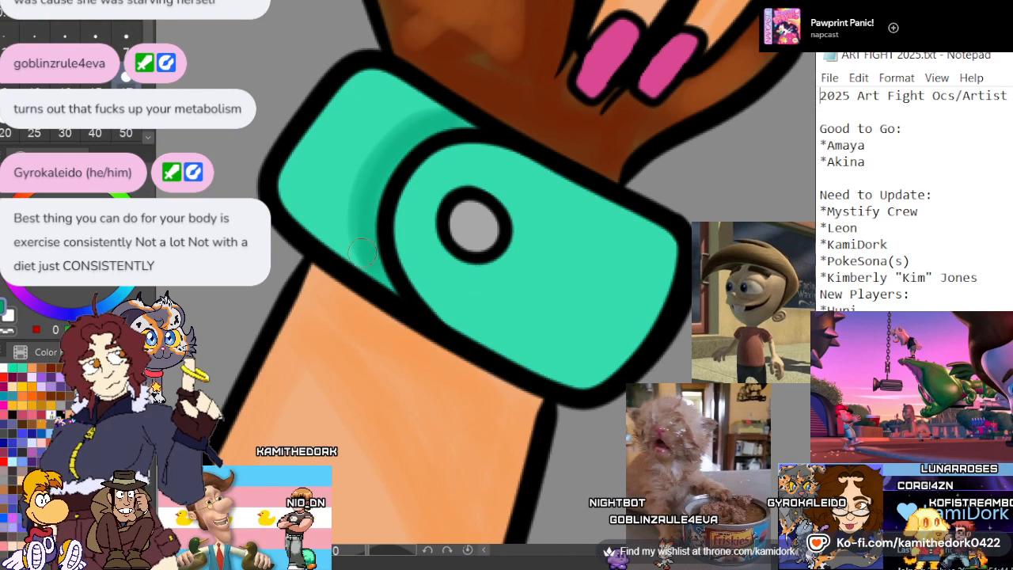
mouse_move(361, 252)
mouse_down()
mouse_move(370, 171)
mouse_move(434, 103)
mouse_up()
mouse_move(414, 255)
mouse_down()
mouse_move(494, 336)
mouse_move(600, 362)
mouse_up()
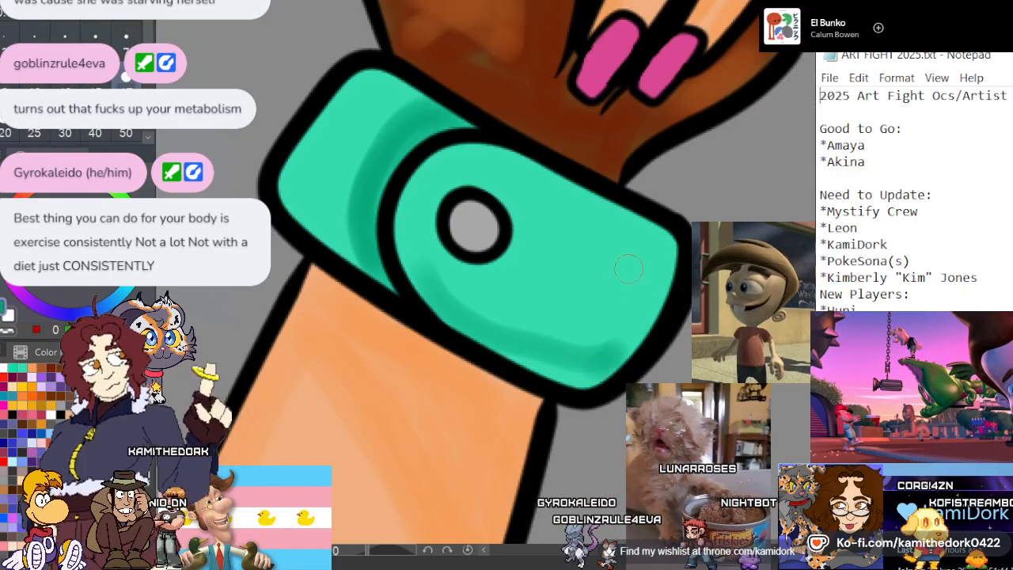
mouse_move(669, 273)
mouse_down()
mouse_move(667, 245)
mouse_move(605, 347)
mouse_move(653, 289)
mouse_move(628, 341)
mouse_move(551, 369)
mouse_move(447, 301)
mouse_move(468, 310)
mouse_move(482, 268)
mouse_move(424, 219)
mouse_move(403, 176)
mouse_move(421, 284)
mouse_move(401, 196)
mouse_up()
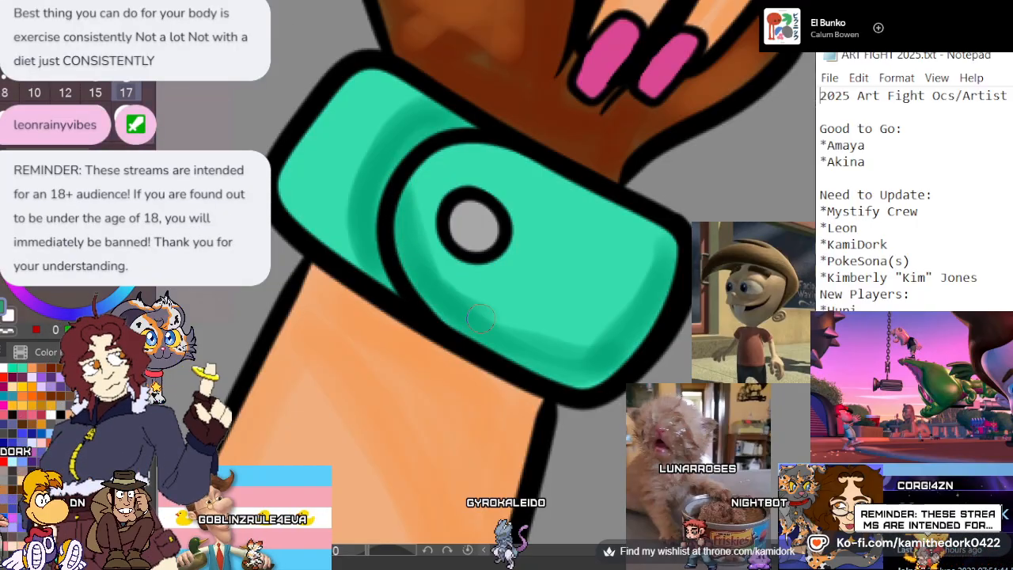
mouse_move(480, 319)
mouse_down()
mouse_move(602, 321)
mouse_move(659, 249)
mouse_move(552, 340)
mouse_up()
mouse_move(655, 248)
mouse_down()
mouse_move(527, 318)
mouse_move(465, 299)
mouse_up()
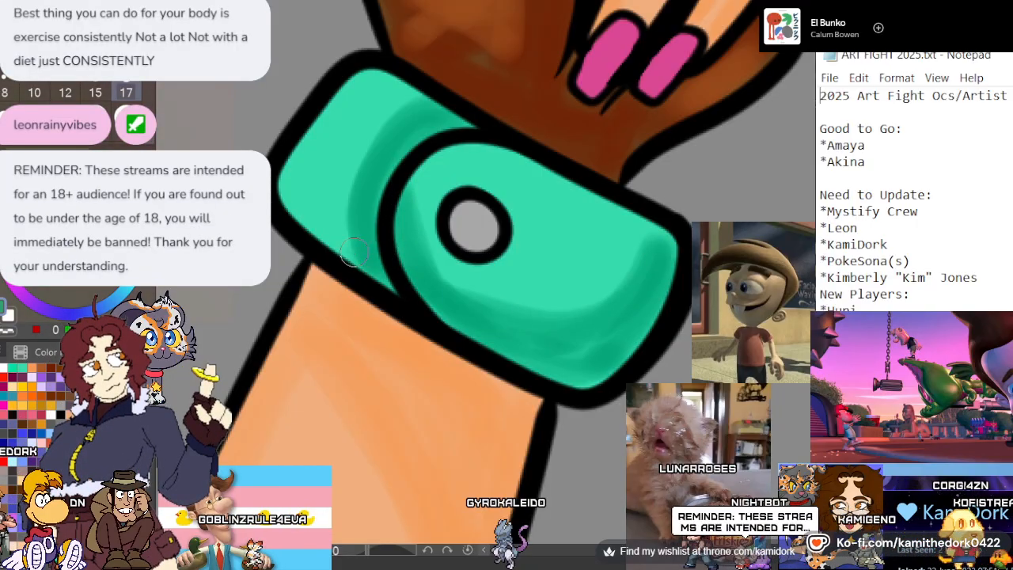
Spread the dark teal over the cuff's back section, keeping a lighter streak near its upper edge, and blend the flap's rounded edge
mouse_move(353, 252)
mouse_down()
mouse_move(302, 205)
mouse_move(322, 122)
mouse_move(320, 207)
mouse_move(360, 122)
mouse_move(366, 43)
mouse_move(346, 128)
mouse_move(352, 217)
mouse_up()
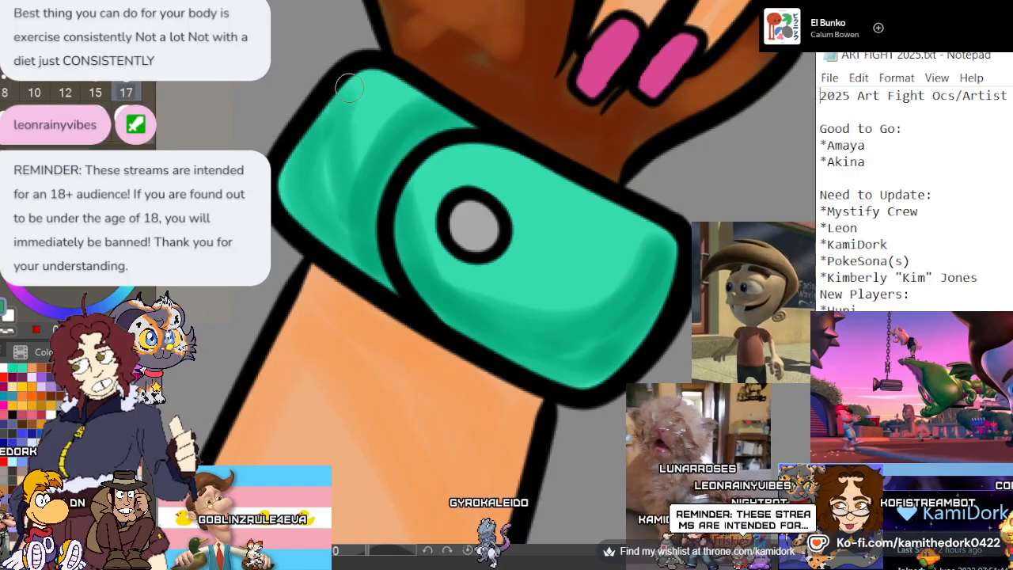
drag(289, 151, 344, 245)
drag(315, 127, 348, 89)
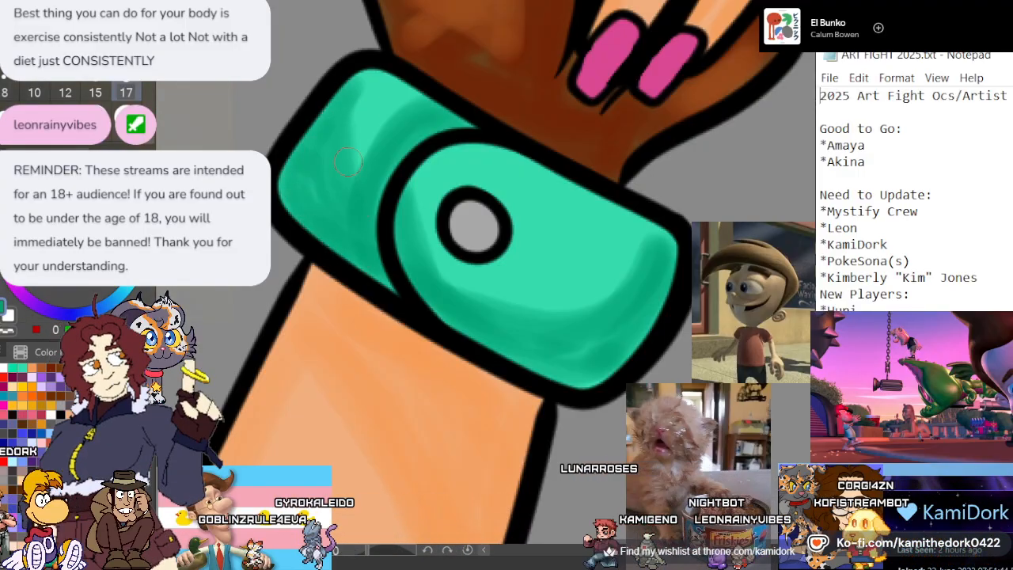
drag(437, 154, 417, 251)
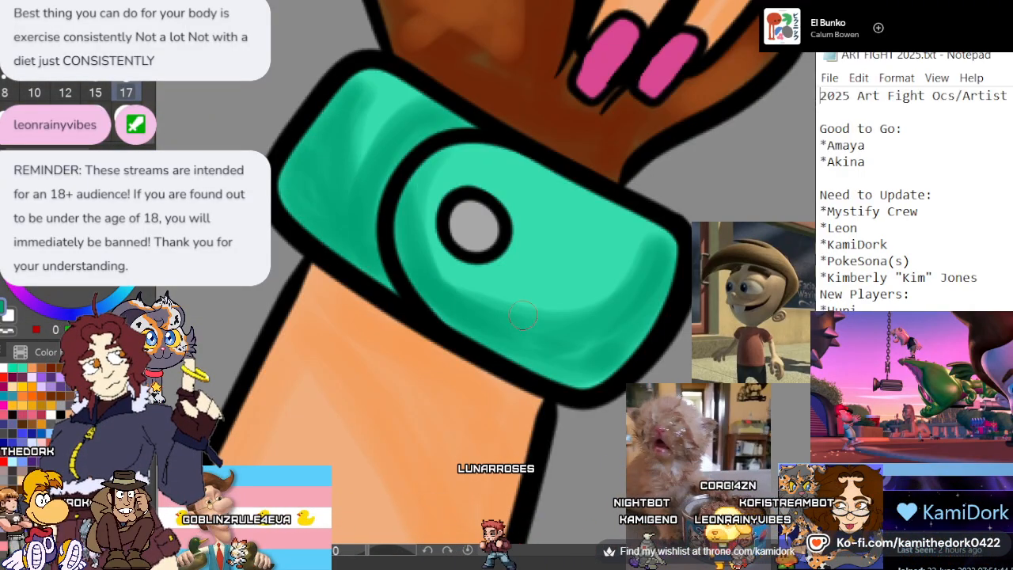
Paint bright mint highlights with a paler mint on top across the cuff's front flap, around its grey stud
drag(613, 297, 649, 253)
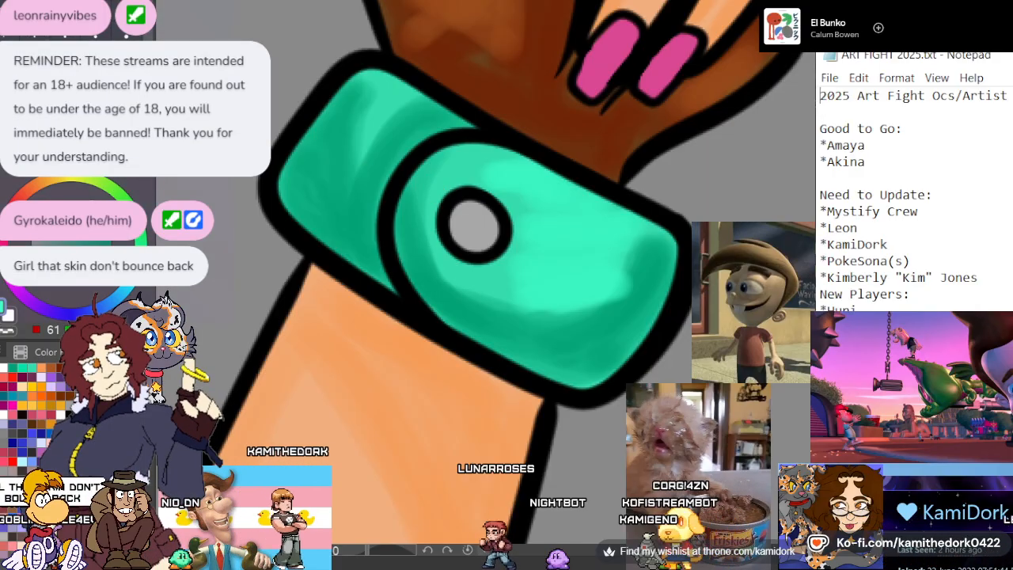
click(77, 215)
drag(526, 218, 572, 236)
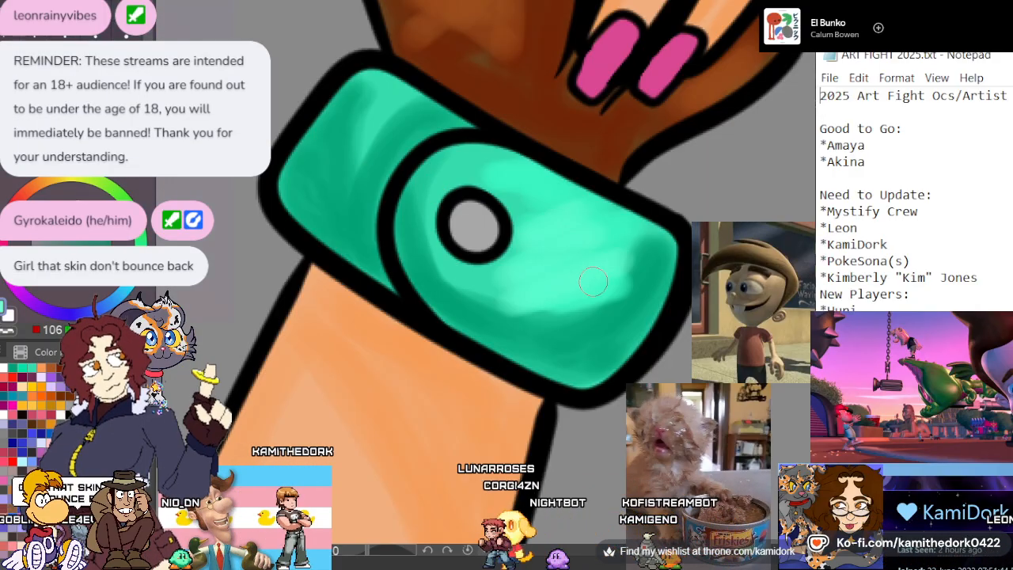
mouse_move(592, 281)
mouse_down()
mouse_move(564, 326)
mouse_move(423, 261)
mouse_move(490, 303)
mouse_up()
drag(431, 186, 475, 158)
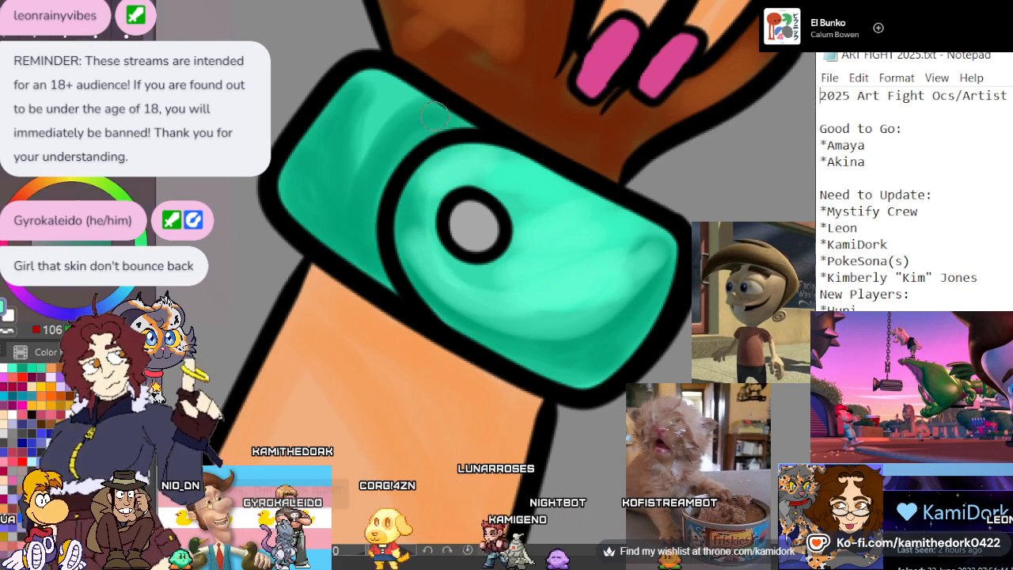
Brush matching pale mint highlights down the centre of the teal cuff's back section
mouse_move(389, 112)
mouse_down()
mouse_move(337, 146)
mouse_move(370, 89)
mouse_up()
drag(353, 180, 405, 114)
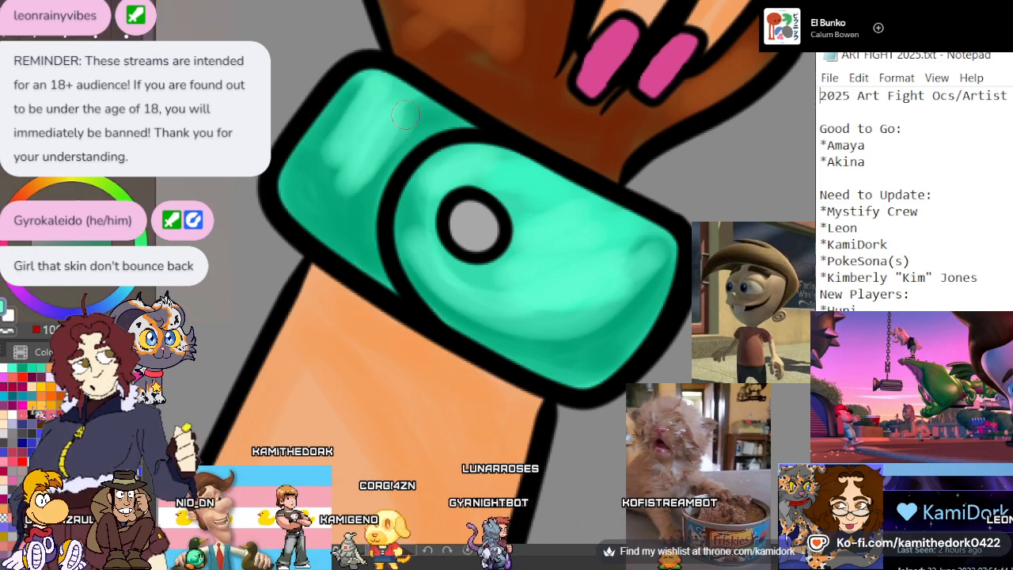
mouse_move(345, 176)
mouse_down()
mouse_move(354, 223)
mouse_move(337, 136)
mouse_up()
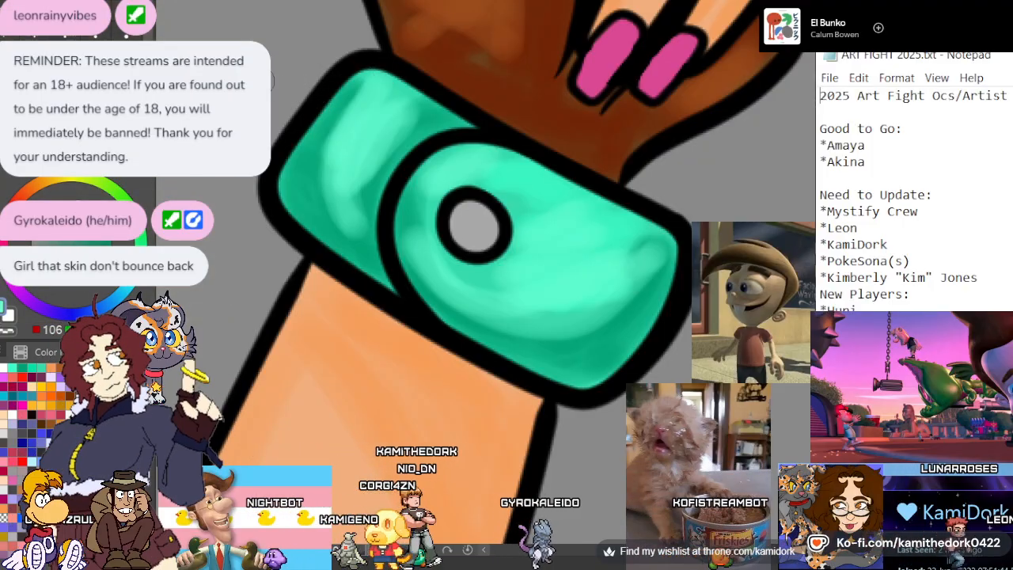
Examine the whole character illustration to review the shading on the hands, cuffs and outfit
scroll(435, 109, down, 2)
scroll(439, 109, down, 3)
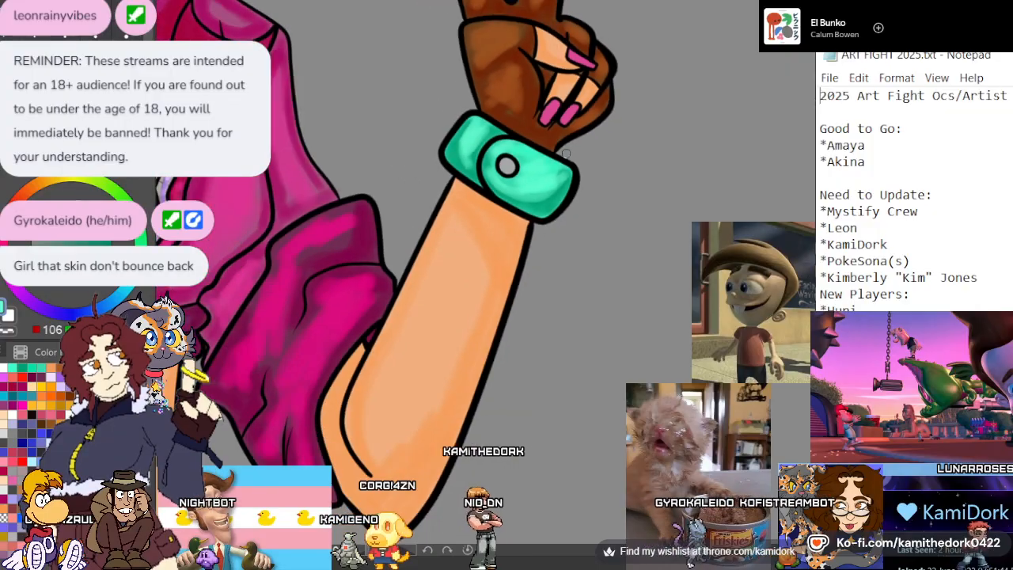
scroll(558, 157, down, 5)
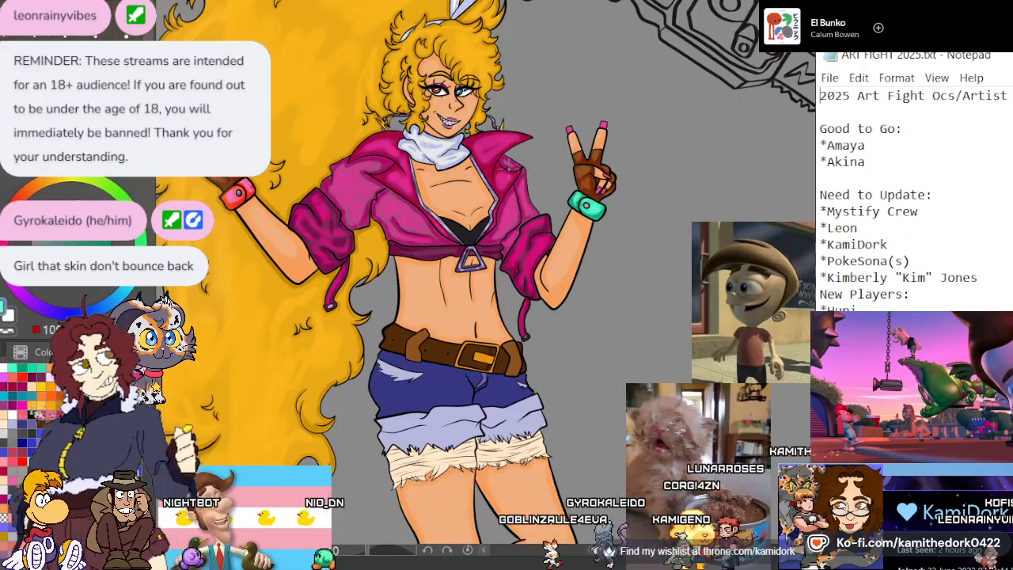
scroll(480, 159, down, 3)
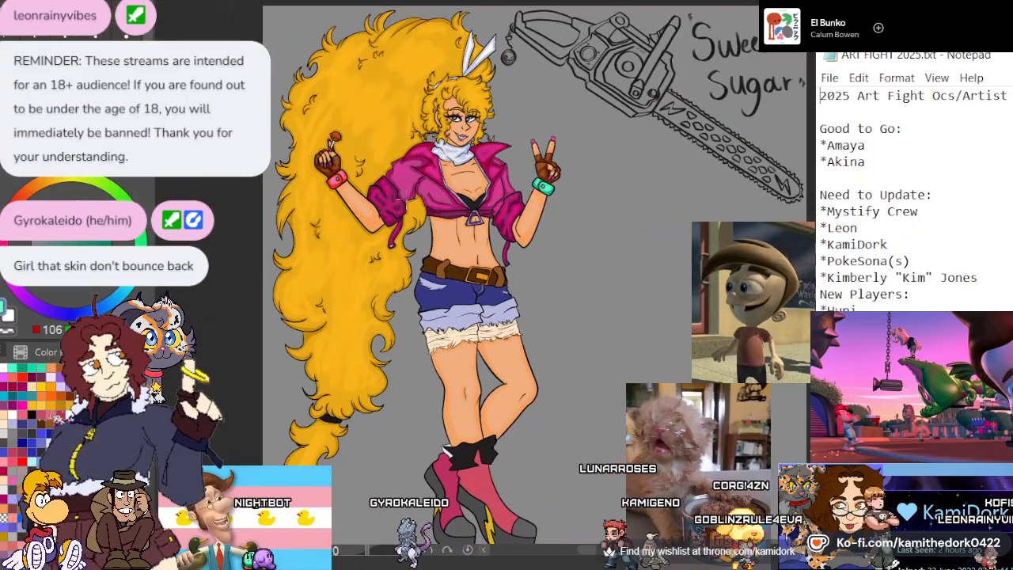
scroll(432, 249, up, 3)
scroll(421, 168, down, 3)
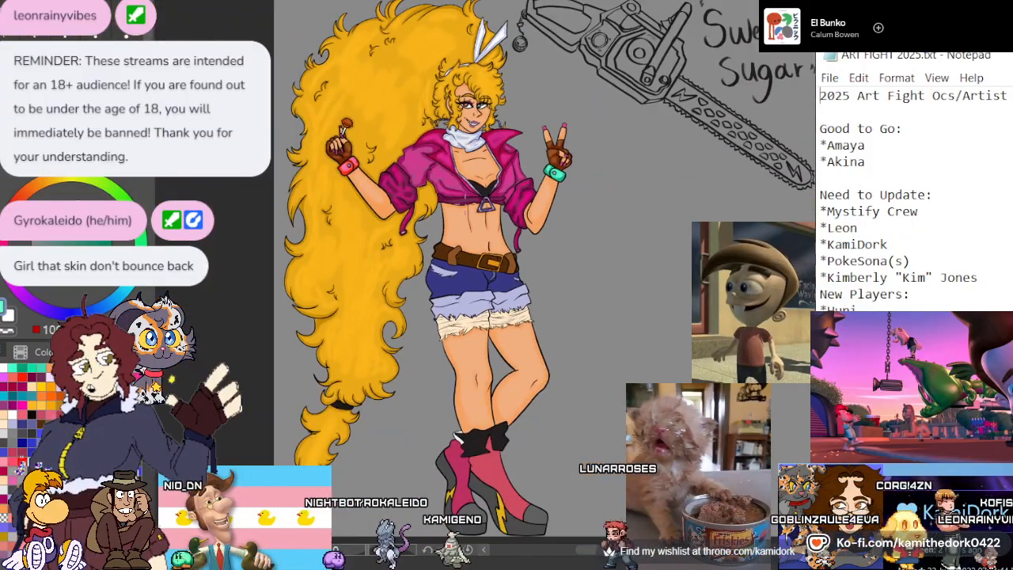
scroll(420, 114, up, 3)
scroll(428, 95, up, 2)
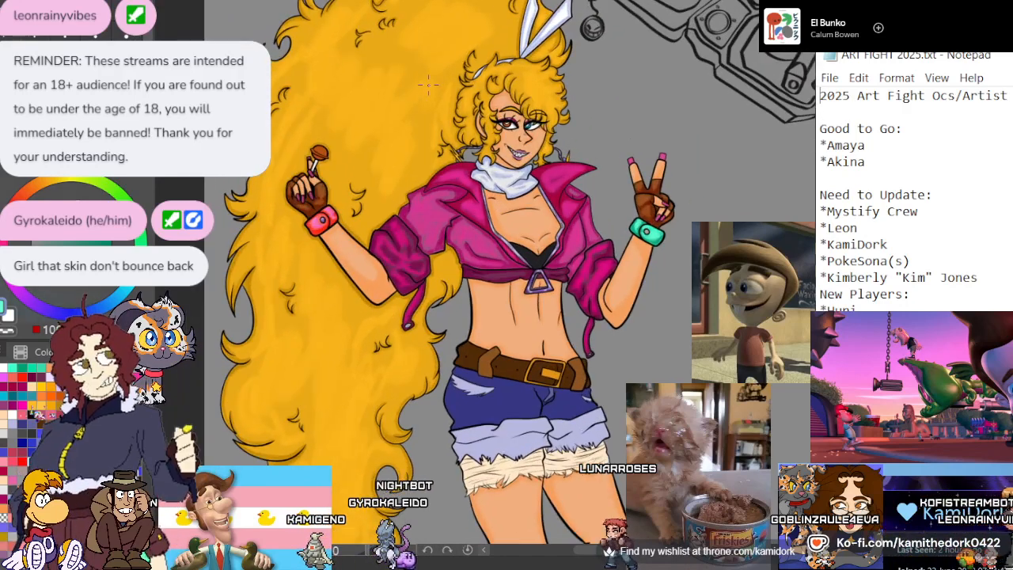
scroll(436, 162, down, 1)
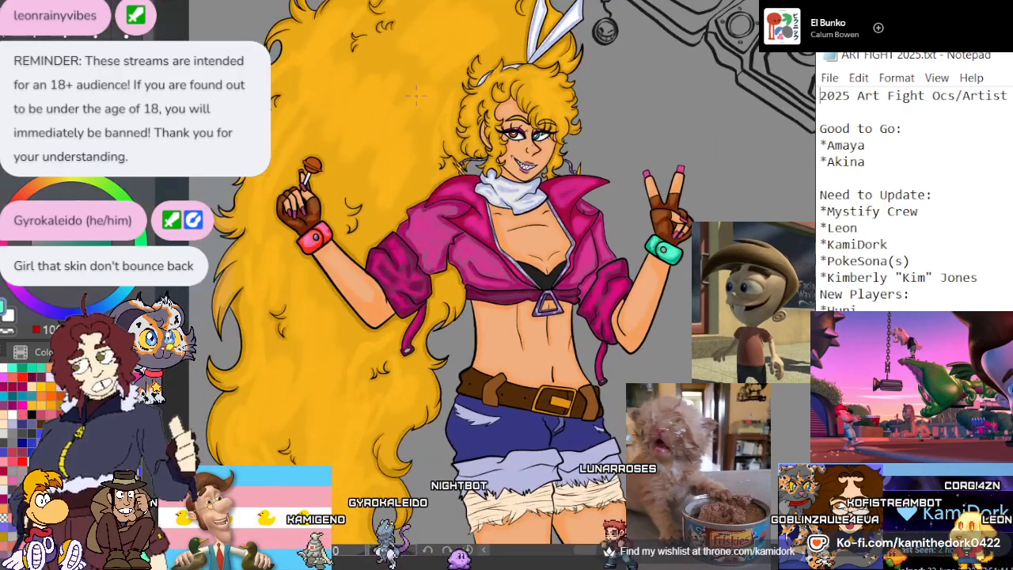
scroll(416, 96, down, 4)
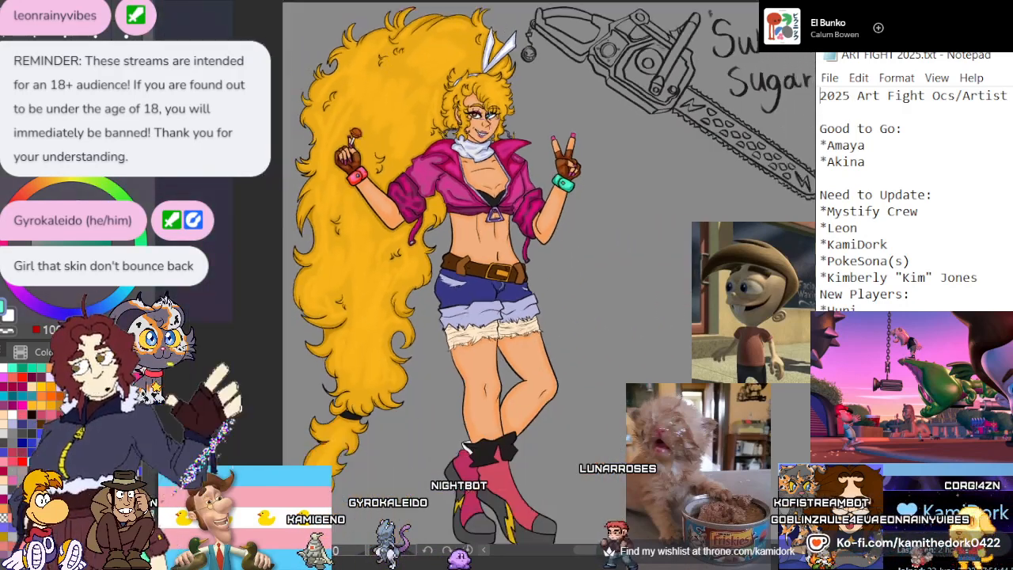
scroll(475, 127, down, 1)
scroll(554, 237, up, 1)
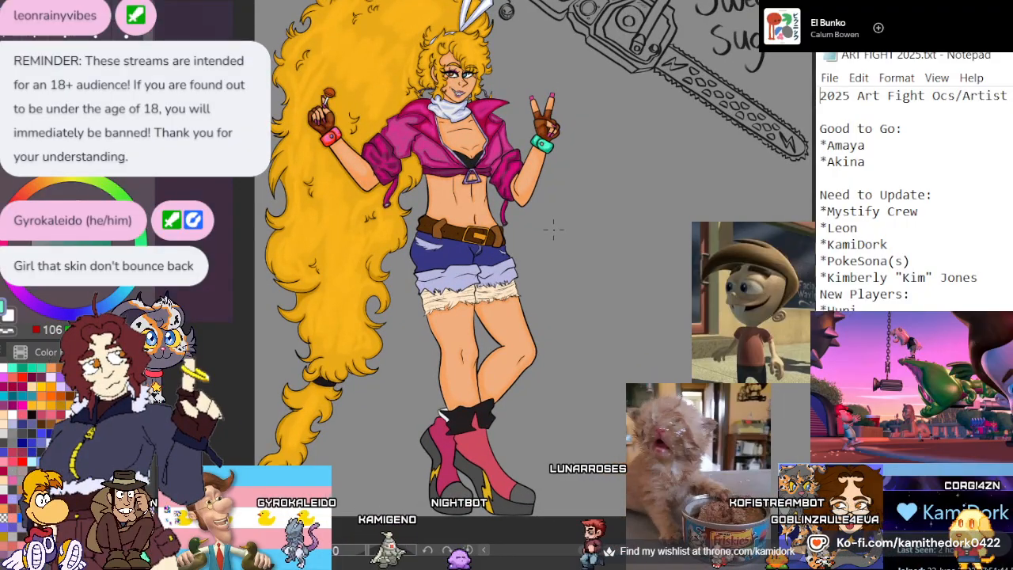
scroll(553, 231, down, 1)
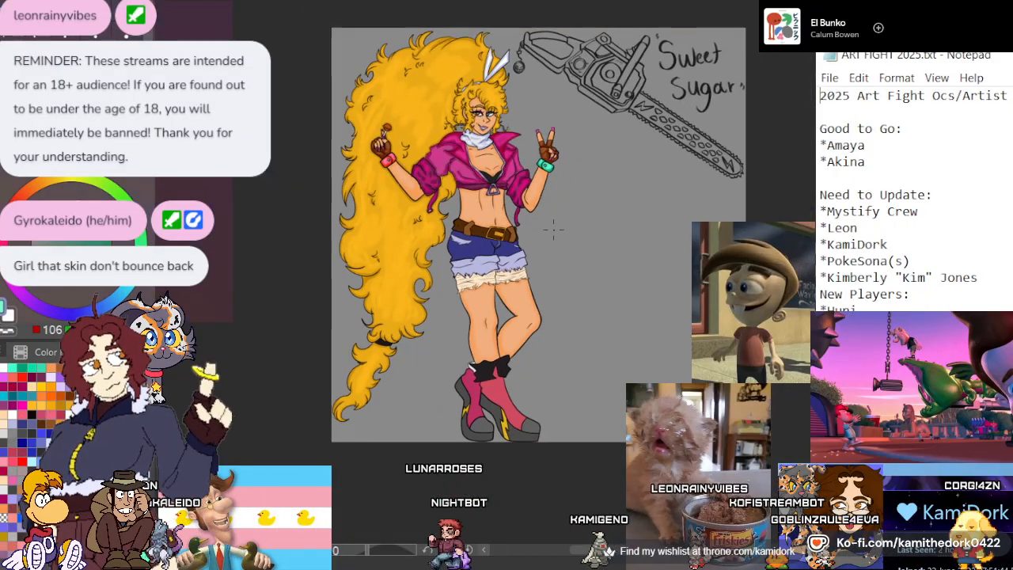
scroll(570, 126, up, 2)
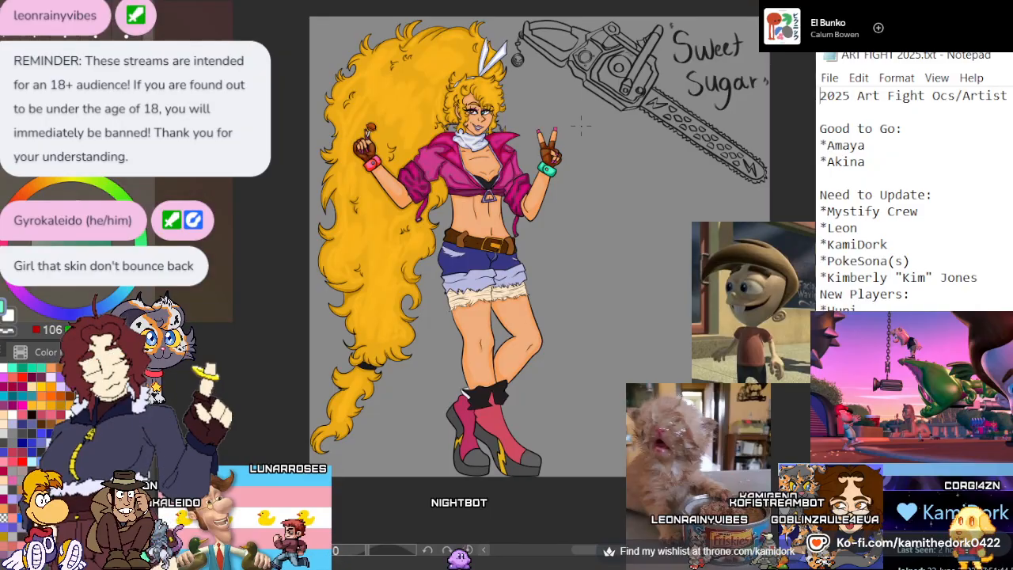
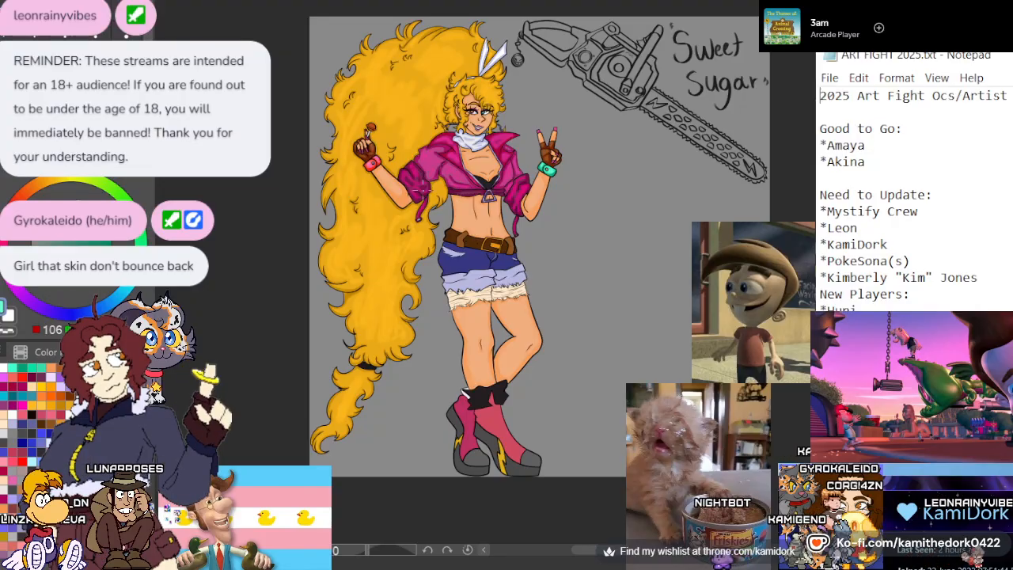
Repaint the orange lollipop candy in the character's raised hand solid crimson, covering the dome, rim and underside
scroll(420, 188, up, 5)
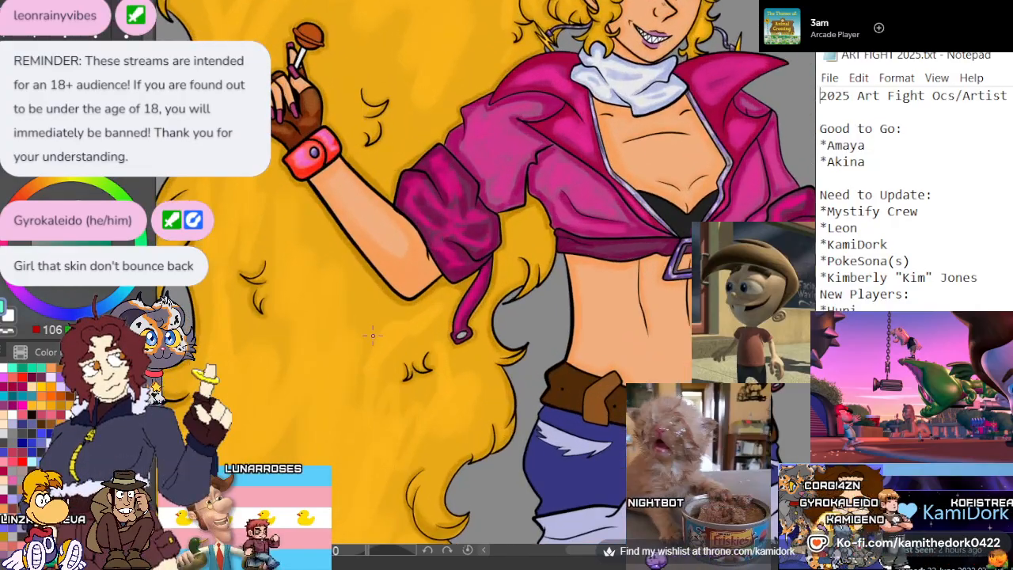
scroll(373, 336, down, 3)
scroll(337, 126, up, 7)
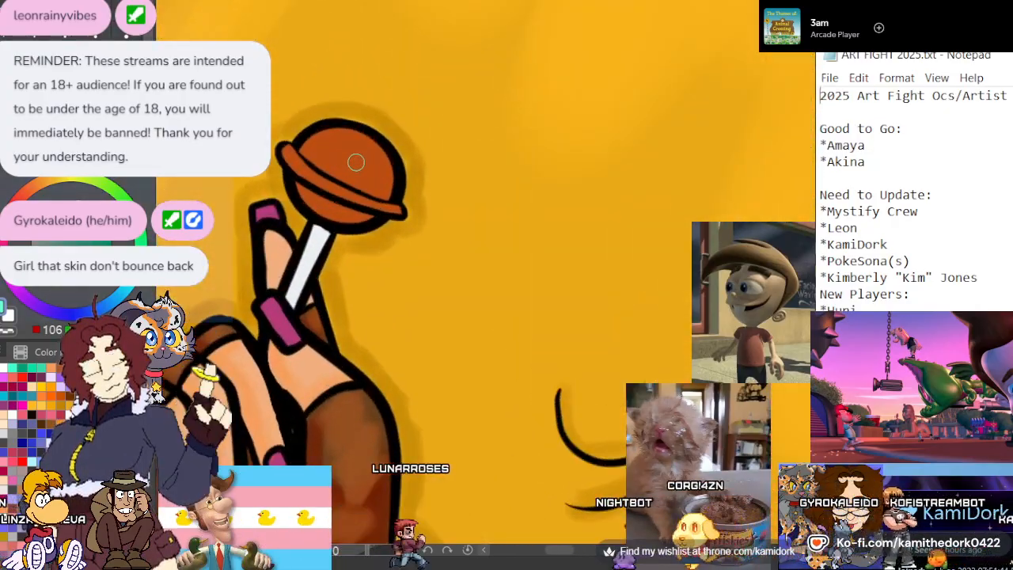
scroll(355, 161, up, 4)
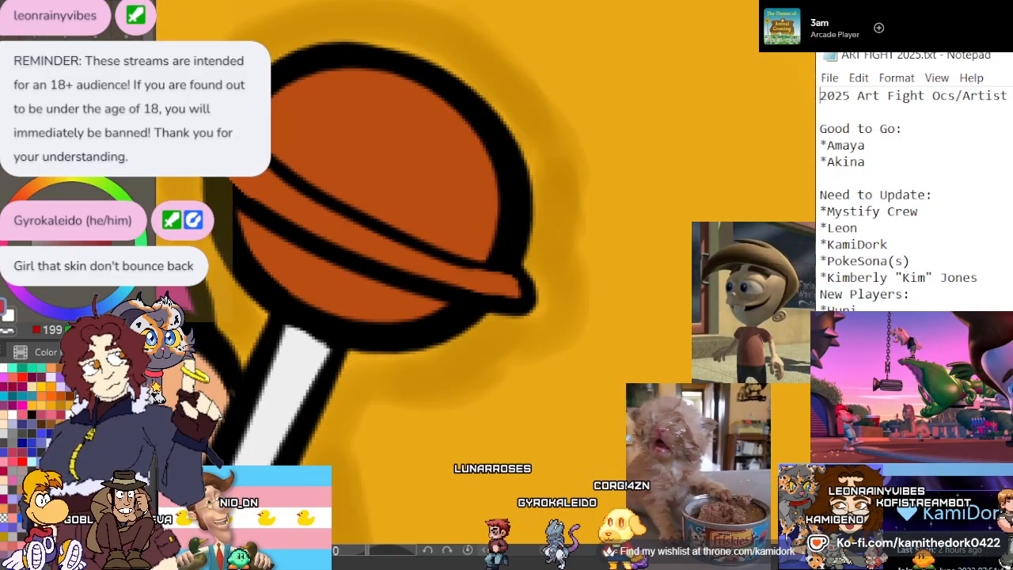
mouse_move(281, 198)
mouse_down()
mouse_move(292, 126)
mouse_move(278, 186)
mouse_move(271, 140)
mouse_move(269, 175)
mouse_move(281, 120)
mouse_move(307, 93)
mouse_move(268, 133)
mouse_move(316, 81)
mouse_move(403, 92)
mouse_move(461, 132)
mouse_move(481, 208)
mouse_move(477, 267)
mouse_move(503, 284)
mouse_move(475, 280)
mouse_move(502, 286)
mouse_move(401, 260)
mouse_move(282, 194)
mouse_move(333, 139)
mouse_move(391, 127)
mouse_move(421, 141)
mouse_move(387, 111)
mouse_move(441, 146)
mouse_move(466, 229)
mouse_move(428, 247)
mouse_move(330, 168)
mouse_up()
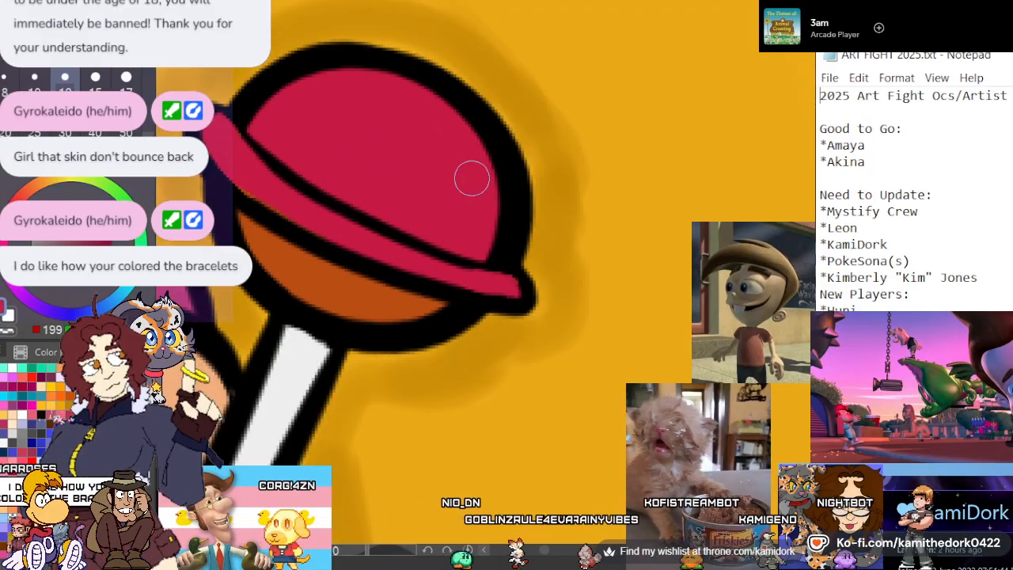
mouse_move(452, 287)
mouse_down()
mouse_move(405, 302)
mouse_move(360, 295)
mouse_up()
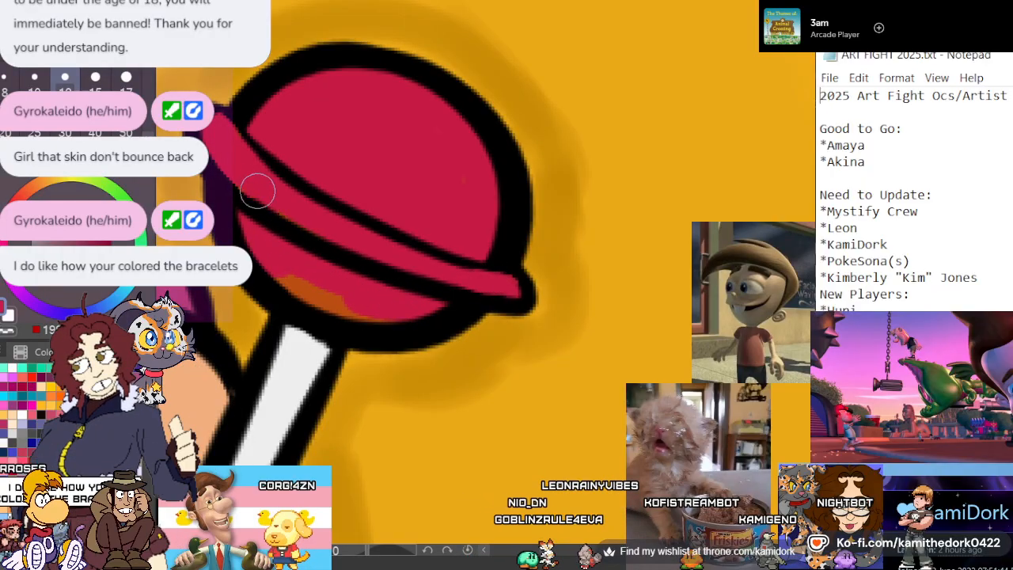
drag(276, 268, 350, 309)
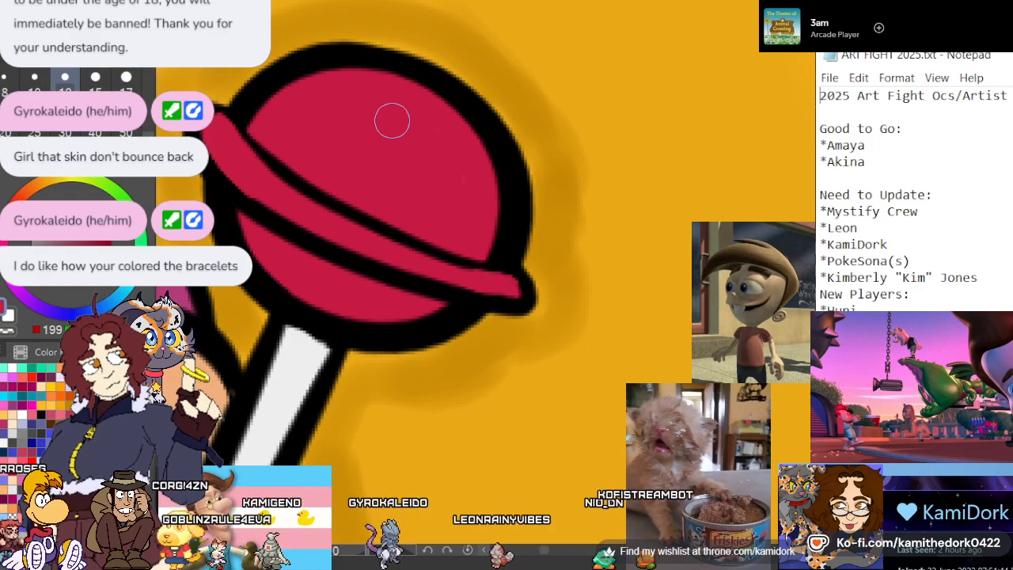
scroll(392, 120, down, 3)
scroll(411, 79, down, 8)
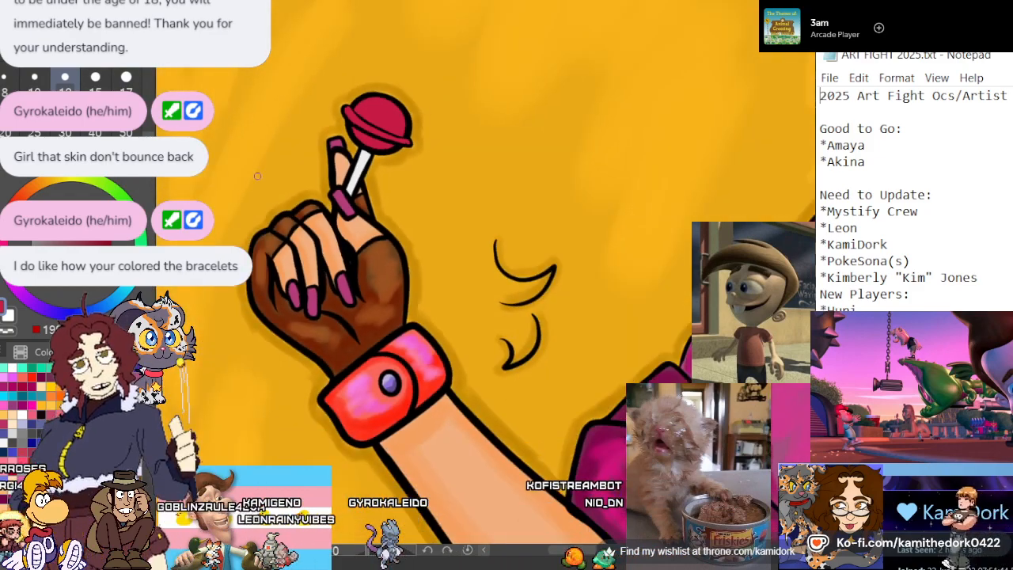
Shade the lower part of the lollipop's dome, rim and underside with a deeper, more saturated red
scroll(279, 184, up, 1)
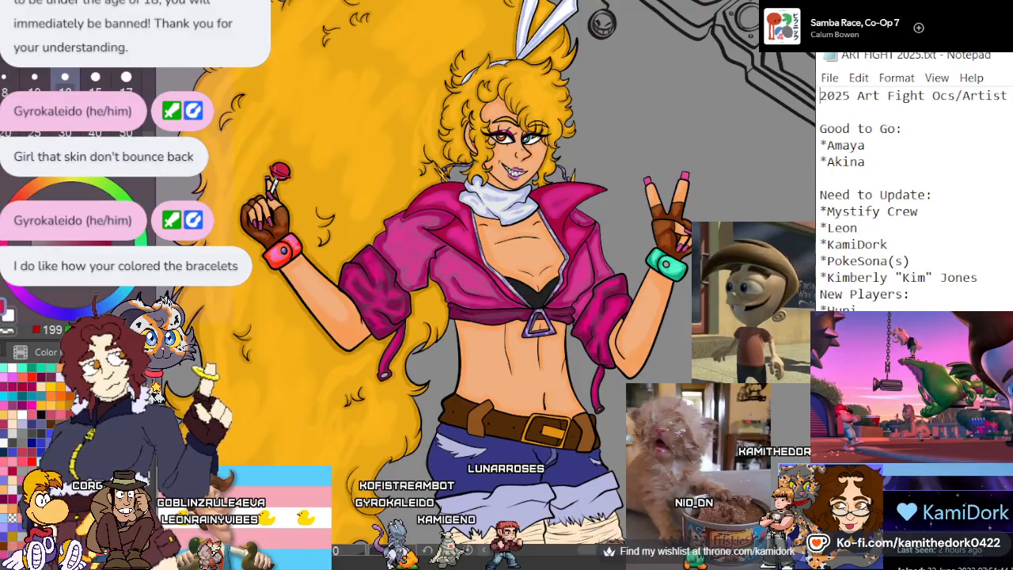
scroll(293, 198, up, 6)
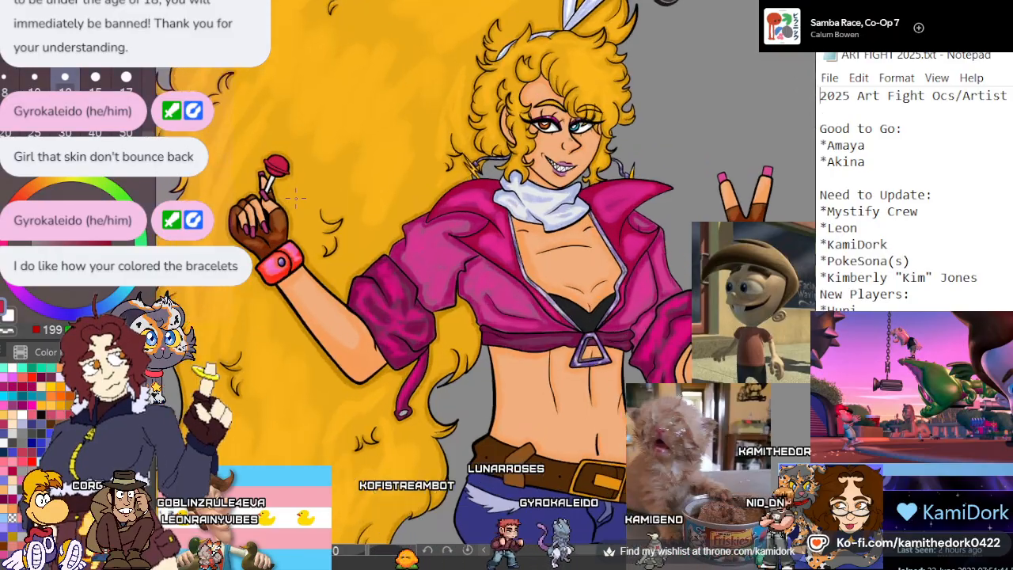
scroll(221, 235, up, 5)
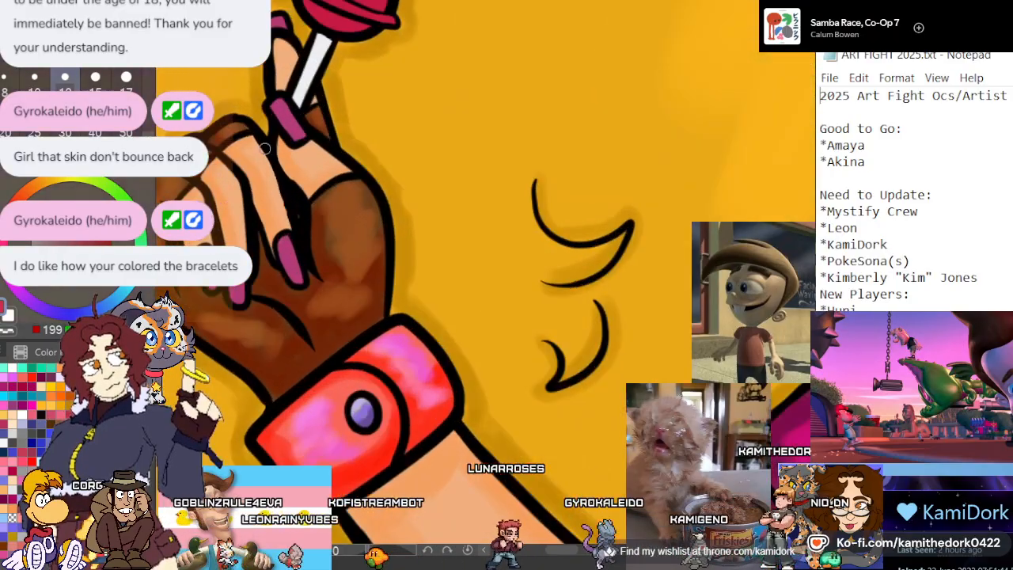
scroll(287, 218, up, 5)
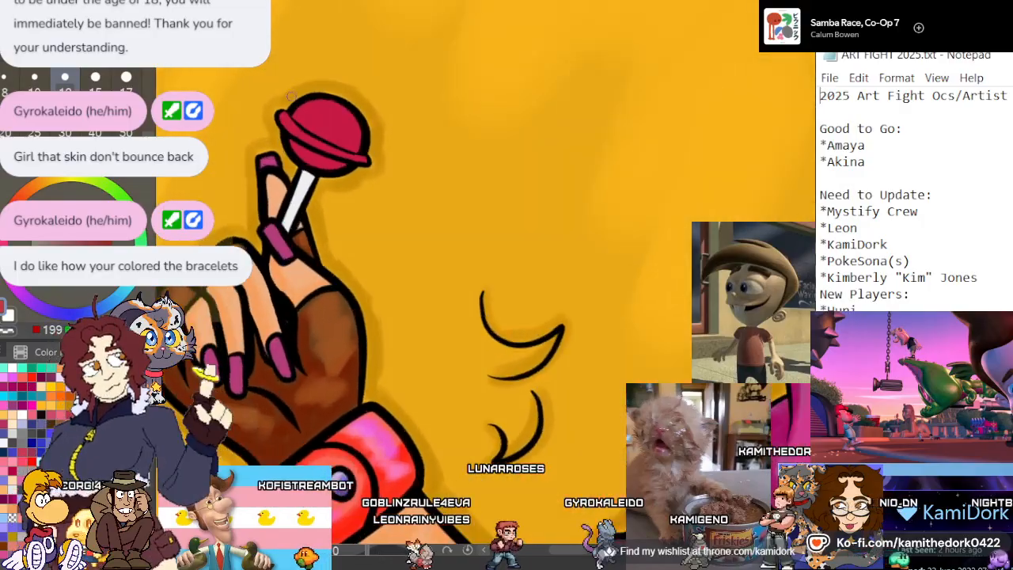
scroll(324, 238, up, 4)
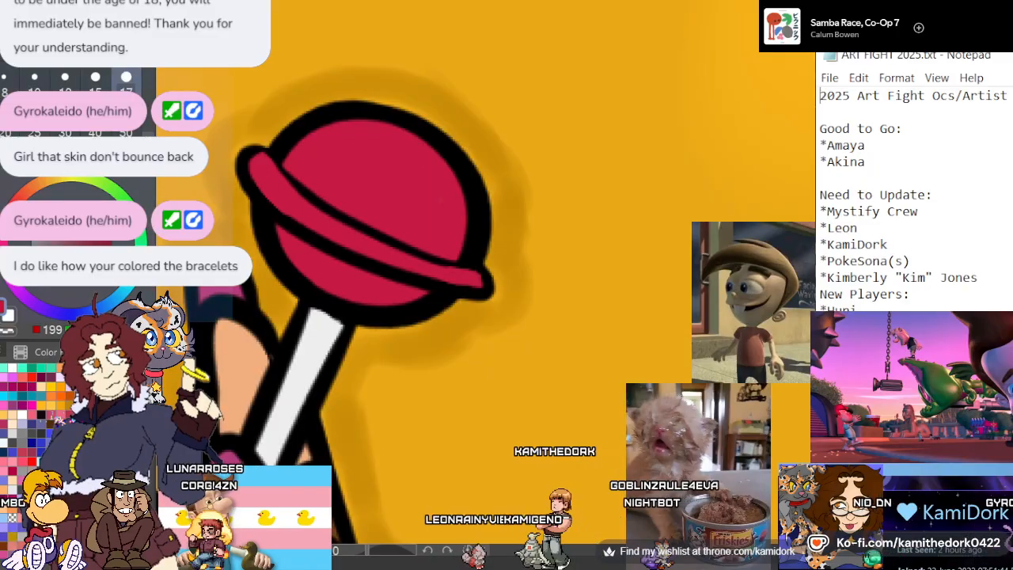
mouse_move(428, 242)
mouse_down()
mouse_move(290, 164)
mouse_move(427, 232)
mouse_move(447, 231)
mouse_move(419, 233)
mouse_move(448, 212)
mouse_move(462, 277)
mouse_up()
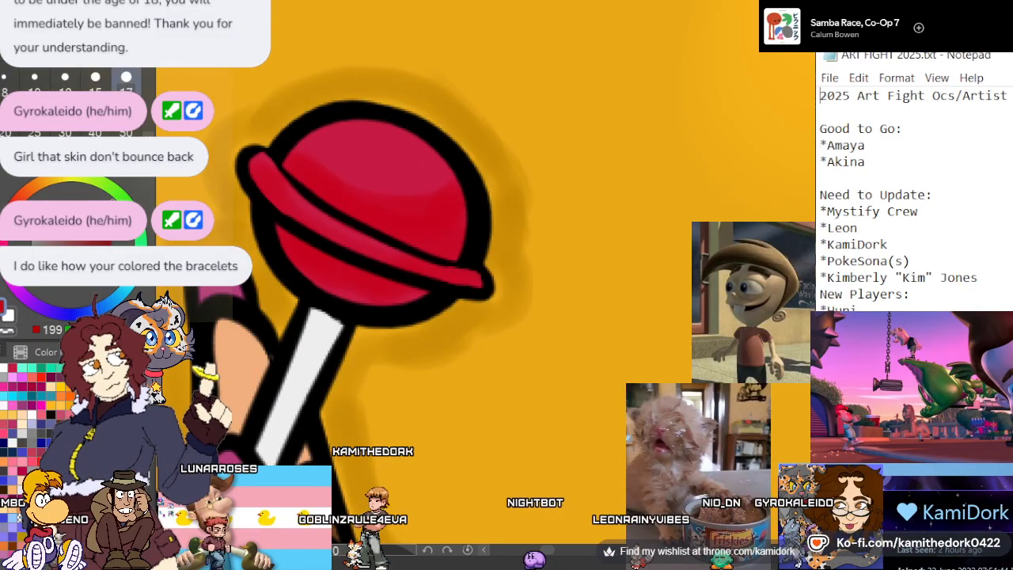
Blend lighter pink highlights across the lollipop's dome and rim, and undo the last two strokes
click(97, 204)
drag(360, 162, 393, 169)
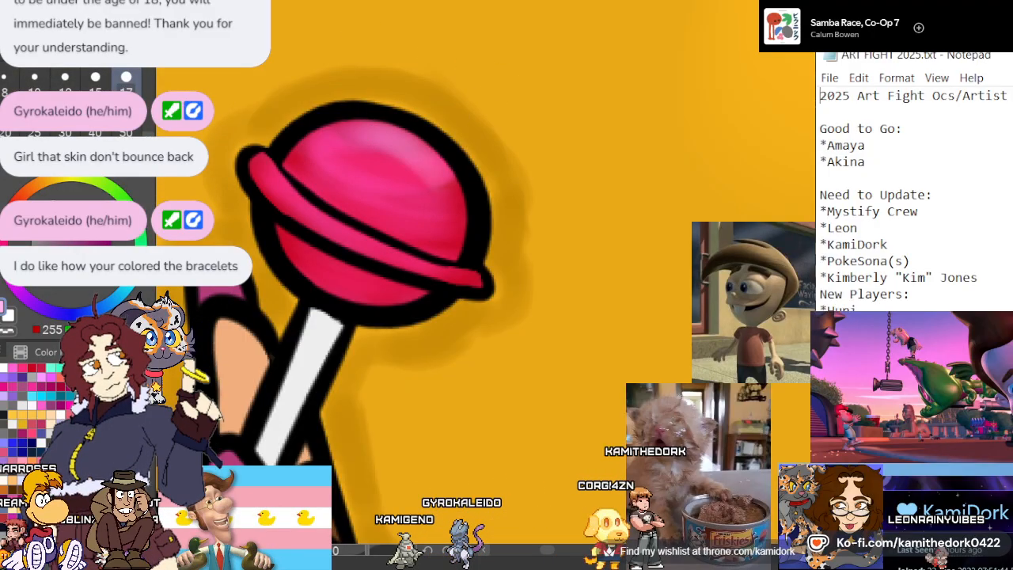
key(ctrl+z)
key(ctrl+z)
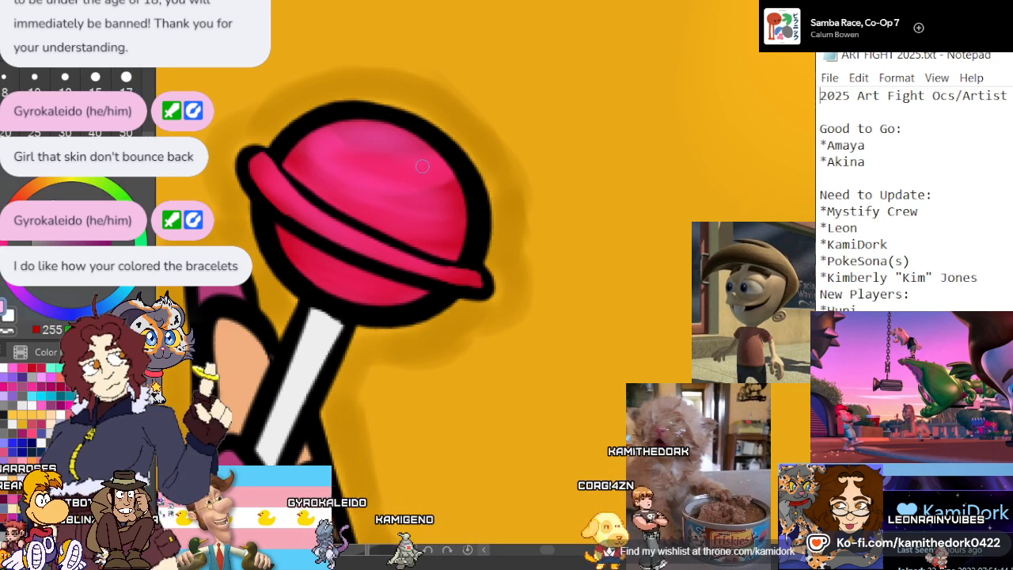
Paint small pale pink glints on the upper dome and along the rim of the lollipop
drag(425, 162, 428, 168)
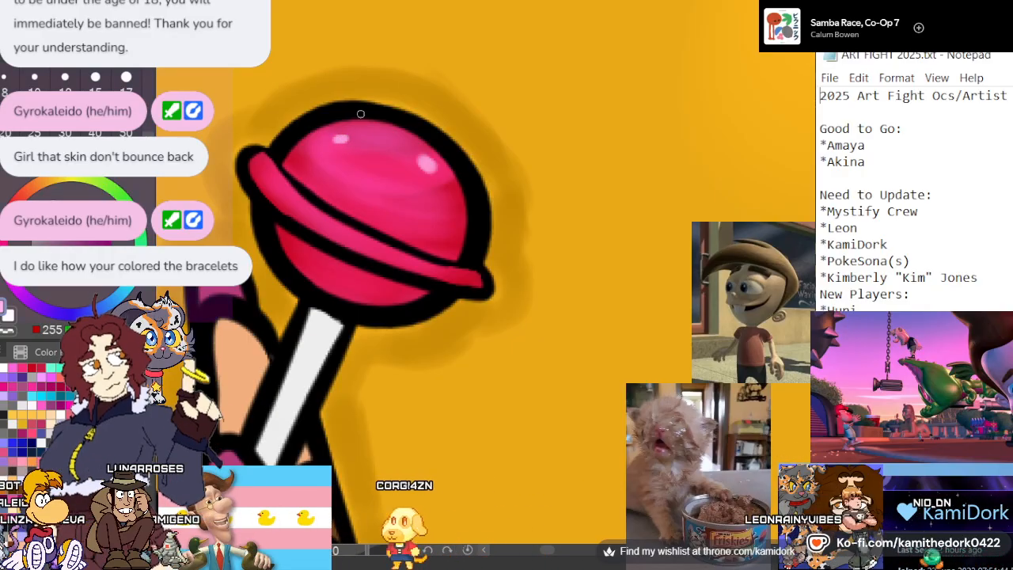
scroll(340, 138, down, 3)
scroll(362, 129, down, 5)
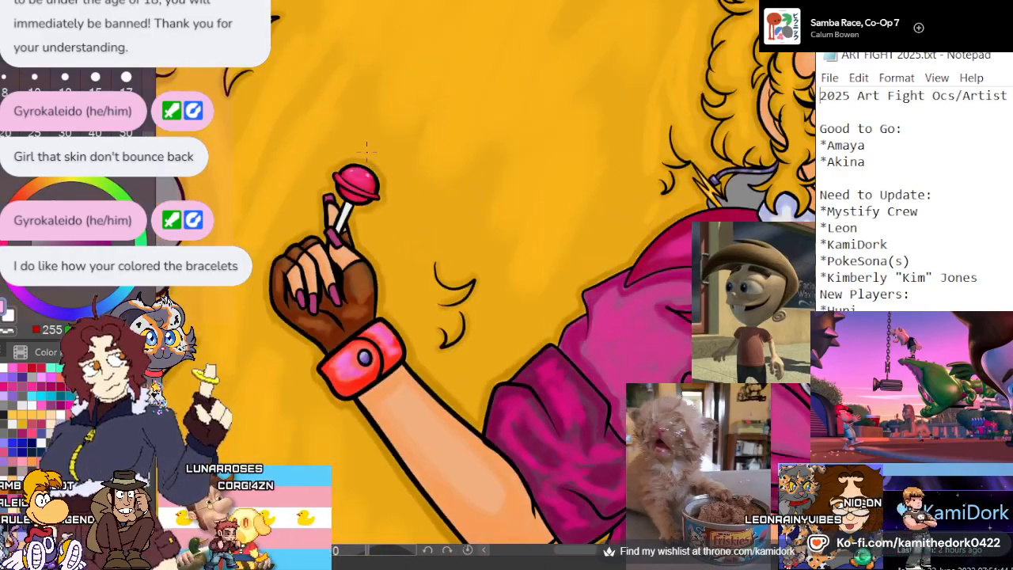
scroll(354, 129, up, 8)
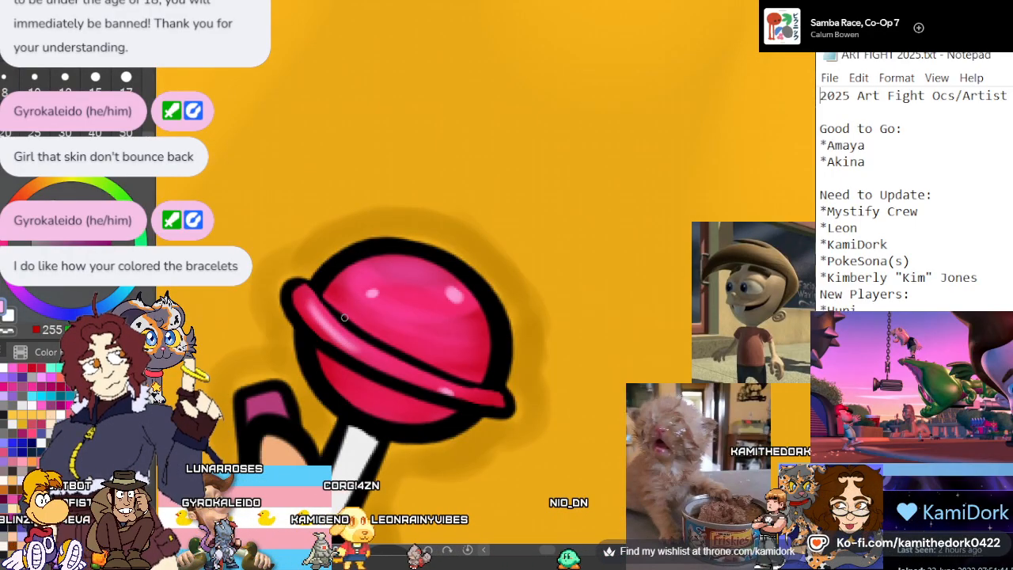
scroll(403, 303, down, 2)
scroll(403, 302, down, 6)
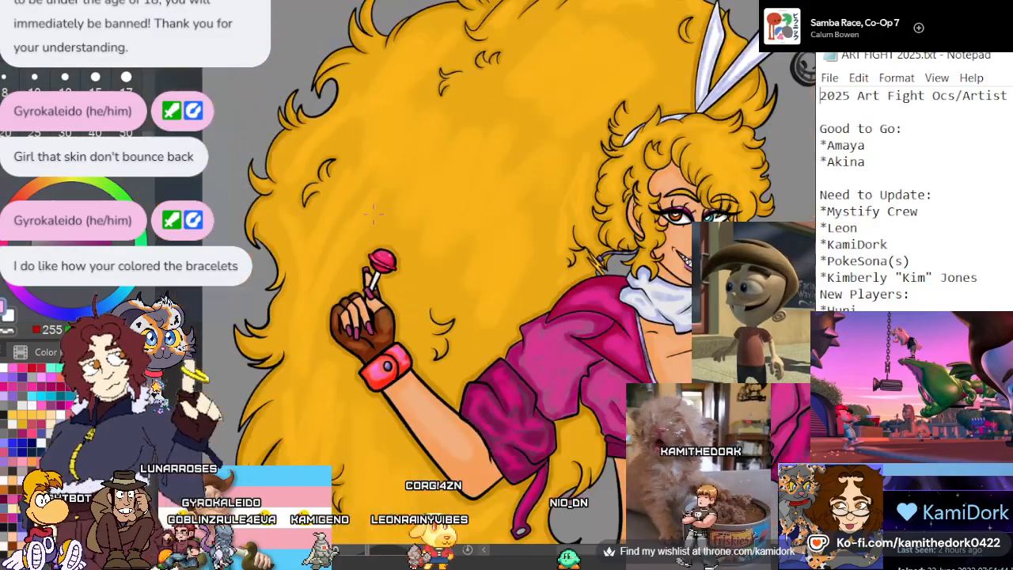
Shade the white lollipop stick with light periwinkle blue, leaving a thin white streak along its middle
scroll(345, 223, up, 8)
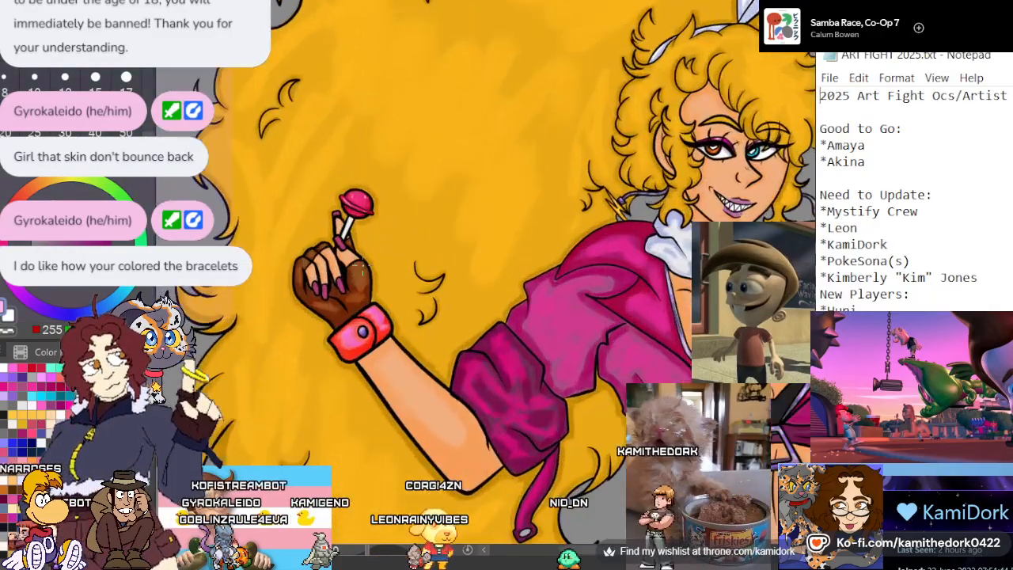
scroll(353, 218, up, 5)
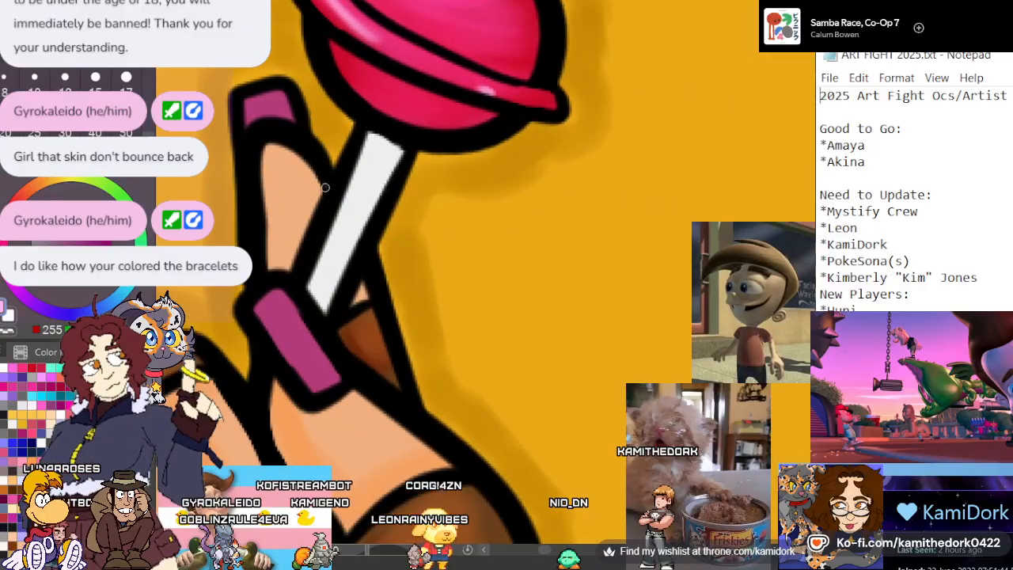
alt+click(364, 204)
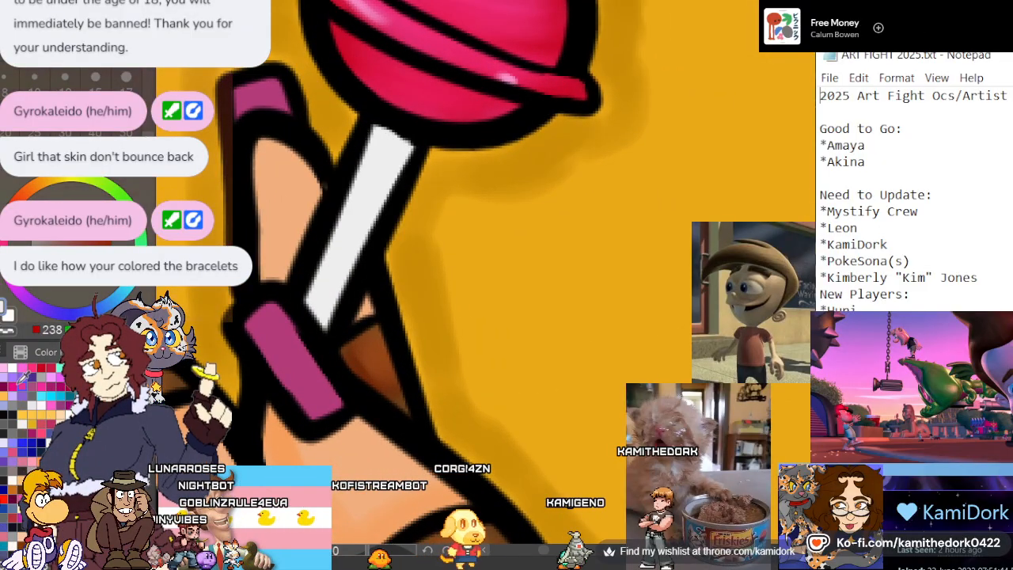
click(13, 443)
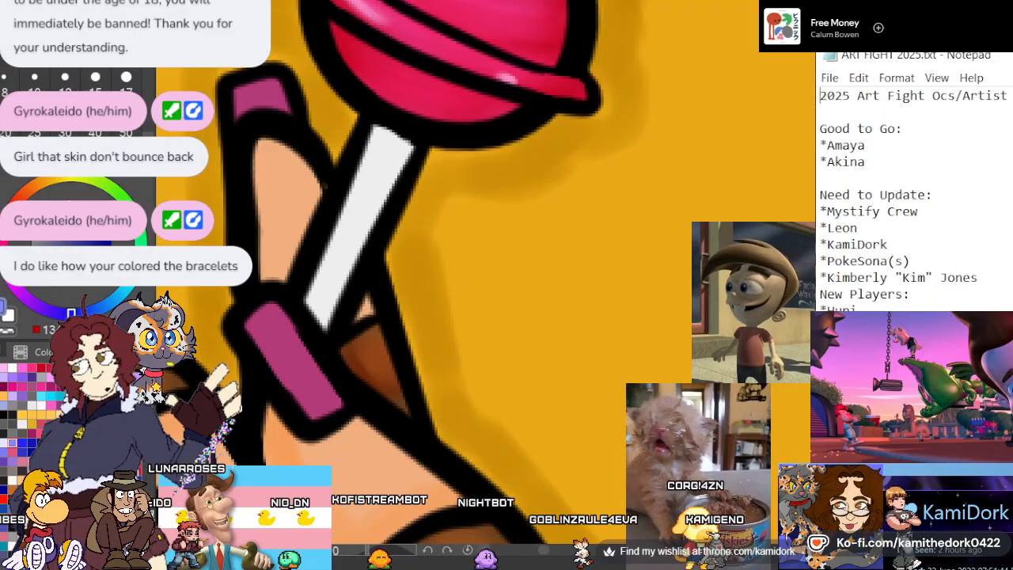
mouse_move(372, 146)
mouse_down()
mouse_move(377, 193)
mouse_move(382, 150)
mouse_move(387, 181)
mouse_move(398, 164)
mouse_move(396, 173)
mouse_move(362, 152)
mouse_move(363, 234)
mouse_move(392, 157)
mouse_up()
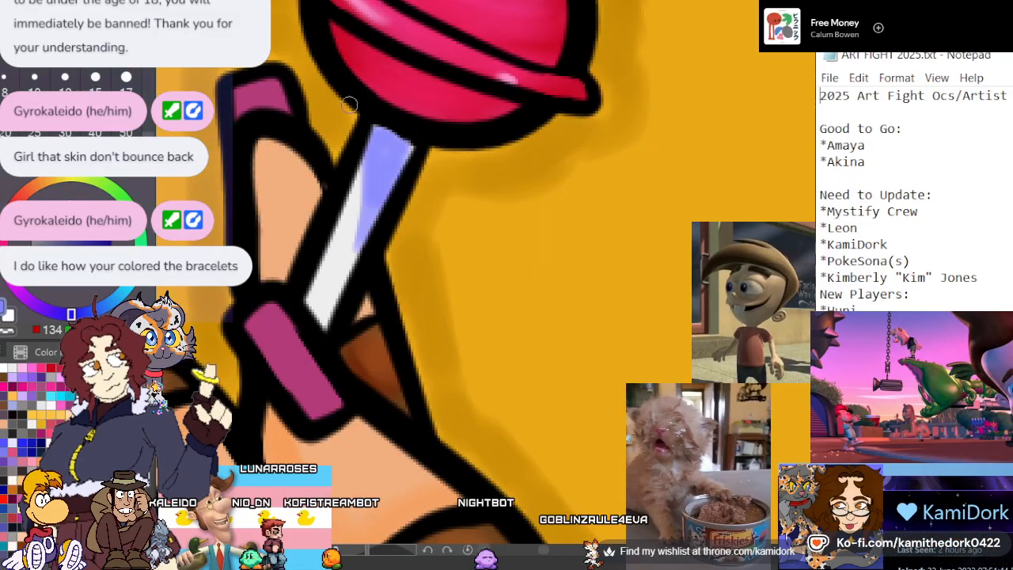
mouse_move(358, 168)
mouse_down()
mouse_move(357, 245)
mouse_move(368, 201)
mouse_move(390, 175)
mouse_move(326, 333)
mouse_up()
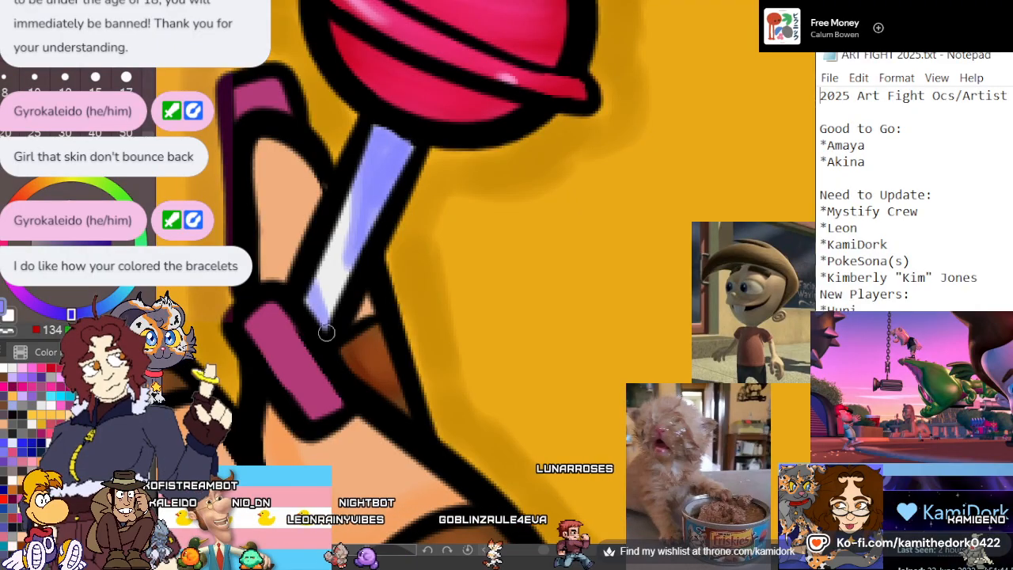
mouse_move(340, 219)
mouse_down()
mouse_move(325, 324)
mouse_move(319, 248)
mouse_move(316, 295)
mouse_up()
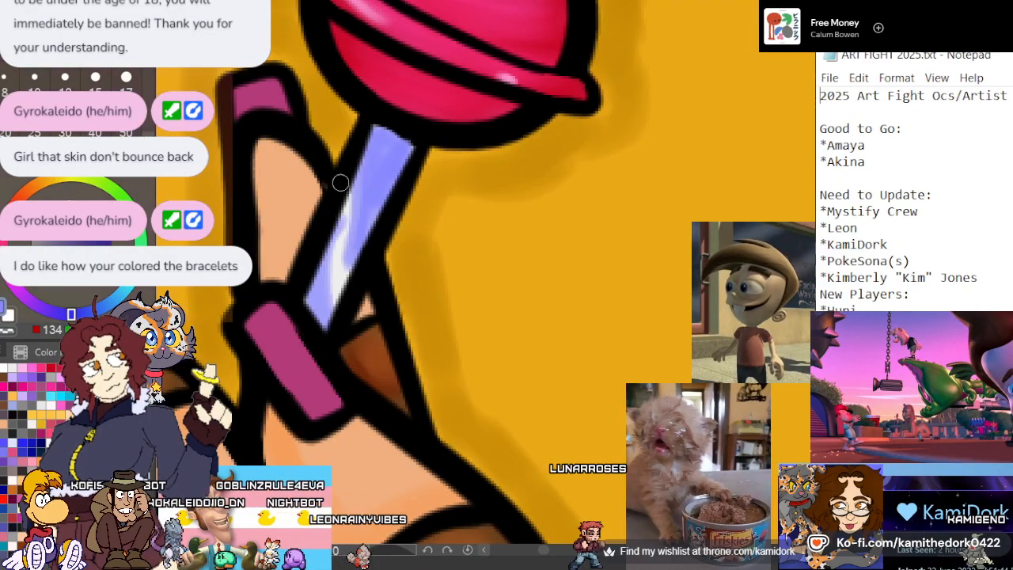
scroll(349, 195, down, 10)
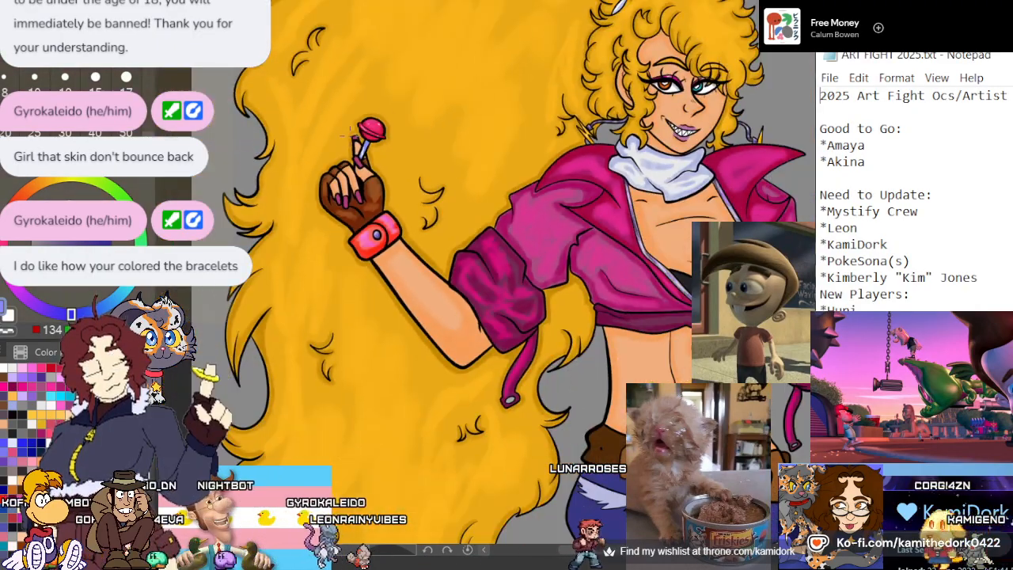
Shade the finger behind the lollipop stick with a deeper orange skin tone along its edge and base
scroll(349, 134, up, 4)
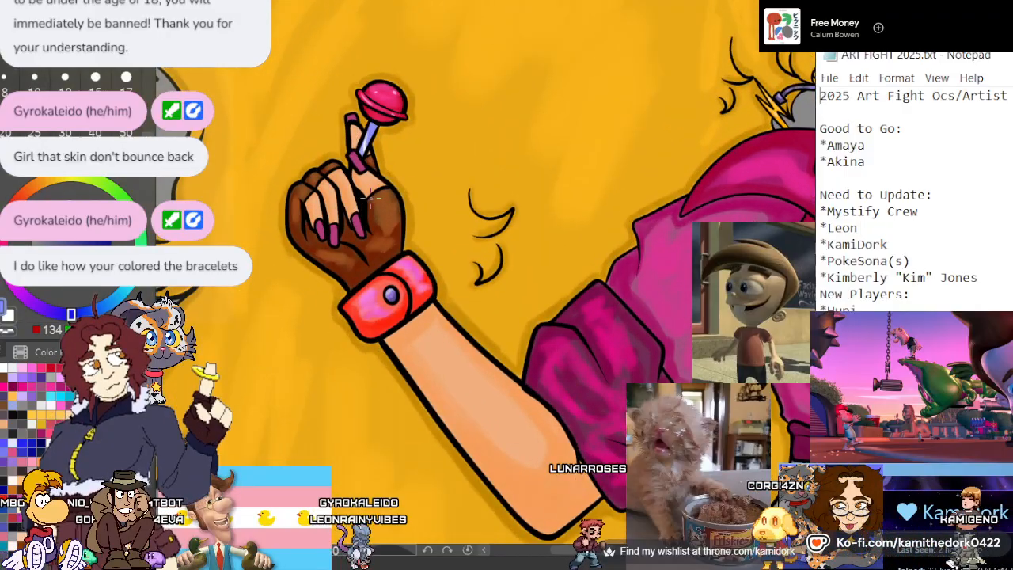
scroll(352, 118, up, 3)
scroll(355, 109, up, 2)
scroll(356, 110, up, 1)
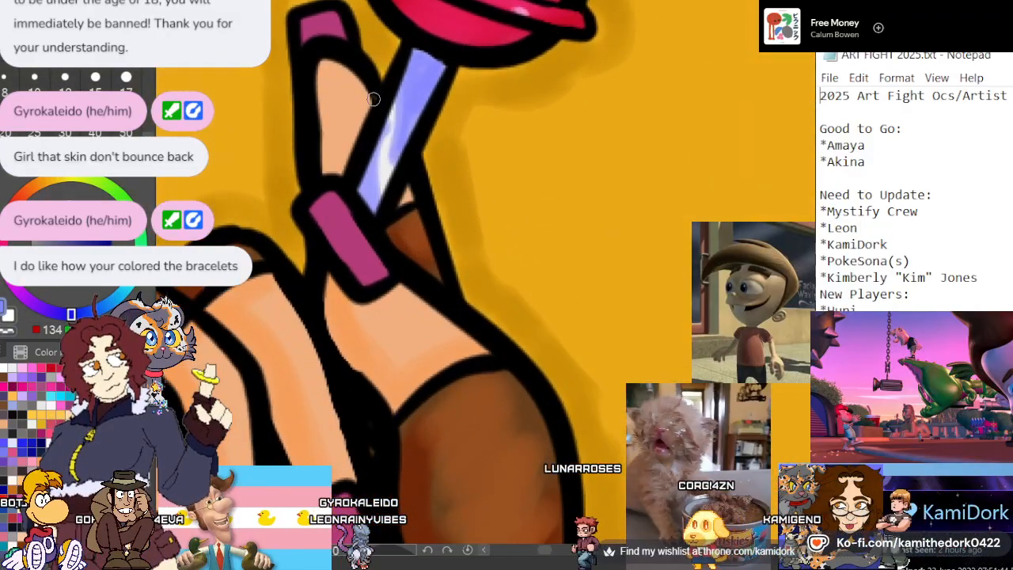
alt+click(350, 336)
drag(353, 76, 345, 154)
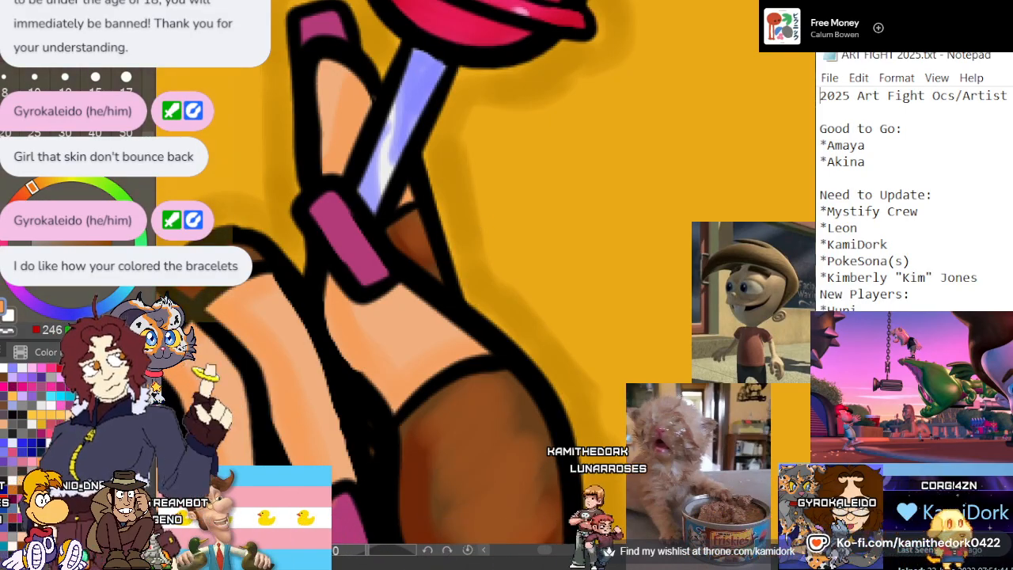
drag(522, 514, 546, 63)
scroll(549, 372, down, 3)
scroll(502, 256, down, 2)
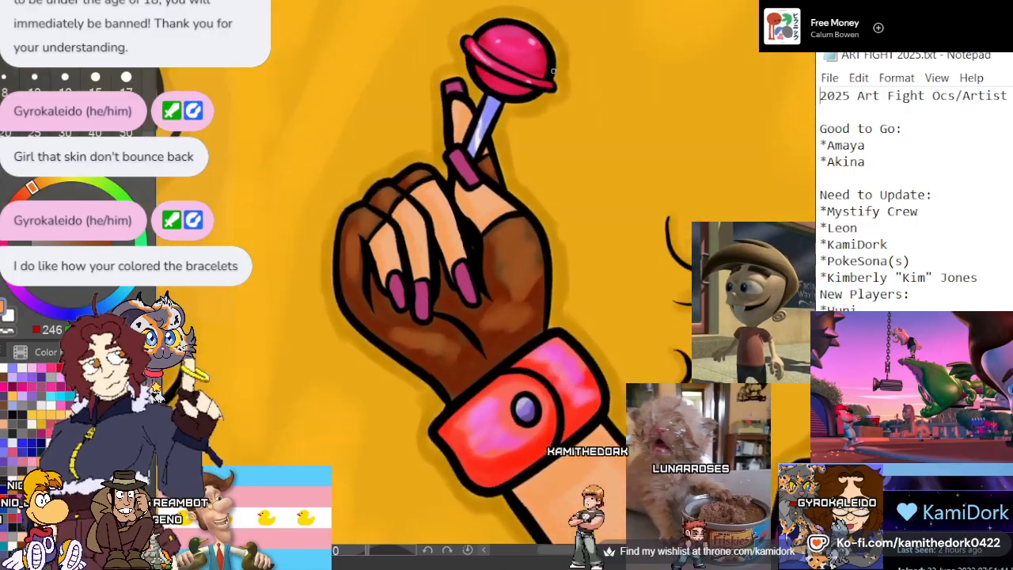
Shade the nails beside the lollipop stick and on the three curled fingers with deep magenta, blending in a brighter pink
scroll(379, 134, up, 6)
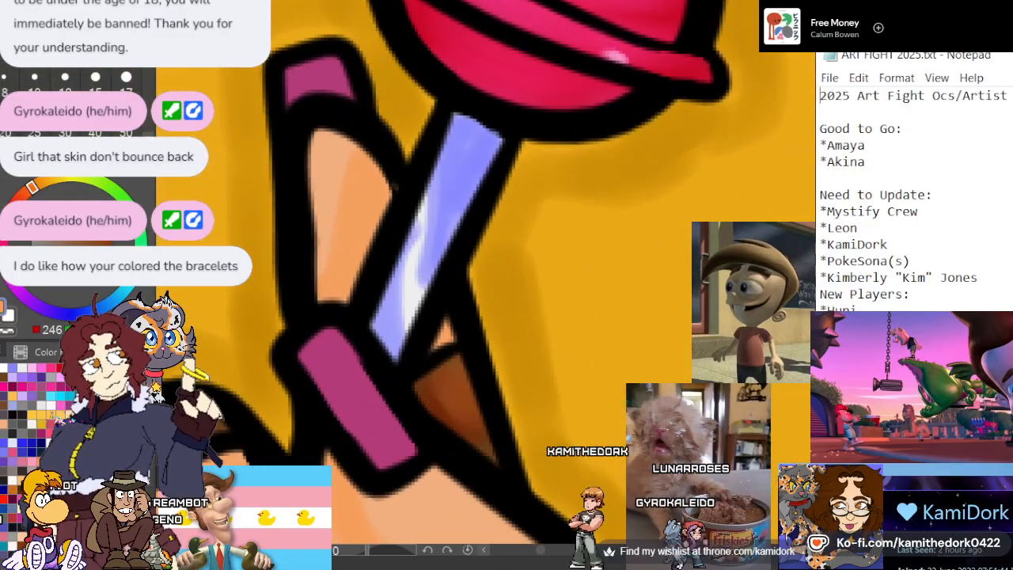
click(318, 77)
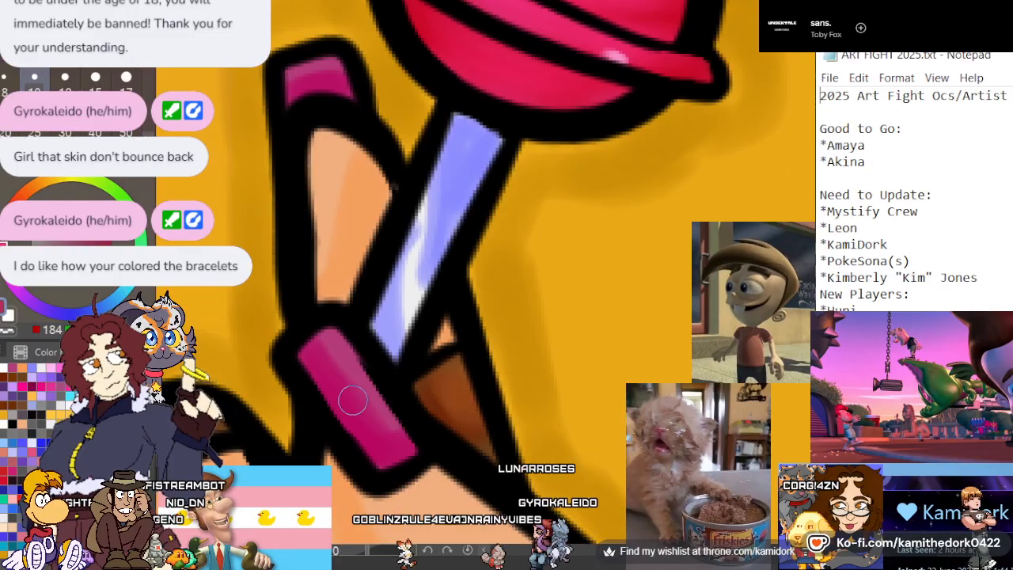
scroll(415, 340, down, 6)
scroll(348, 424, up, 4)
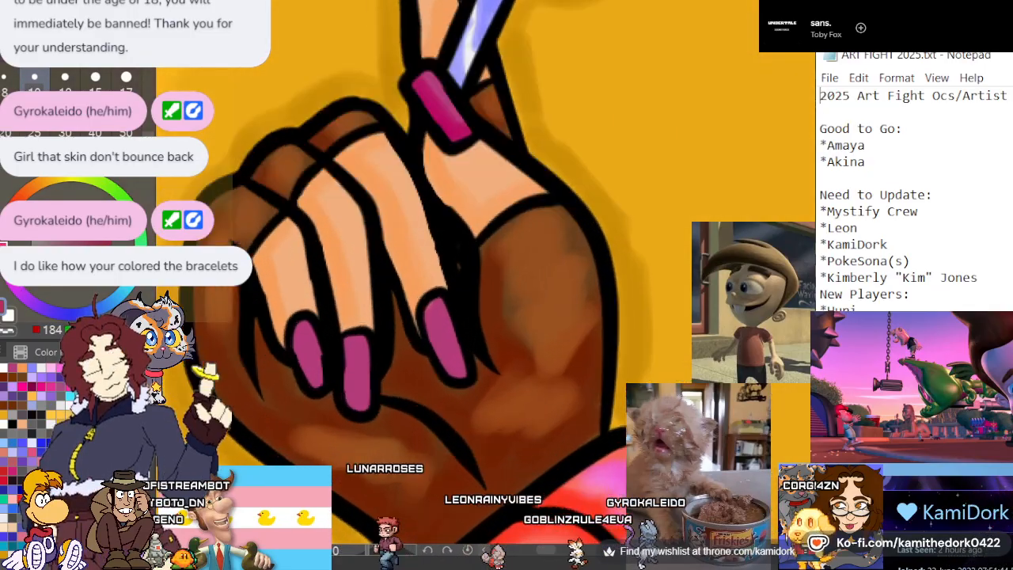
scroll(342, 422, up, 2)
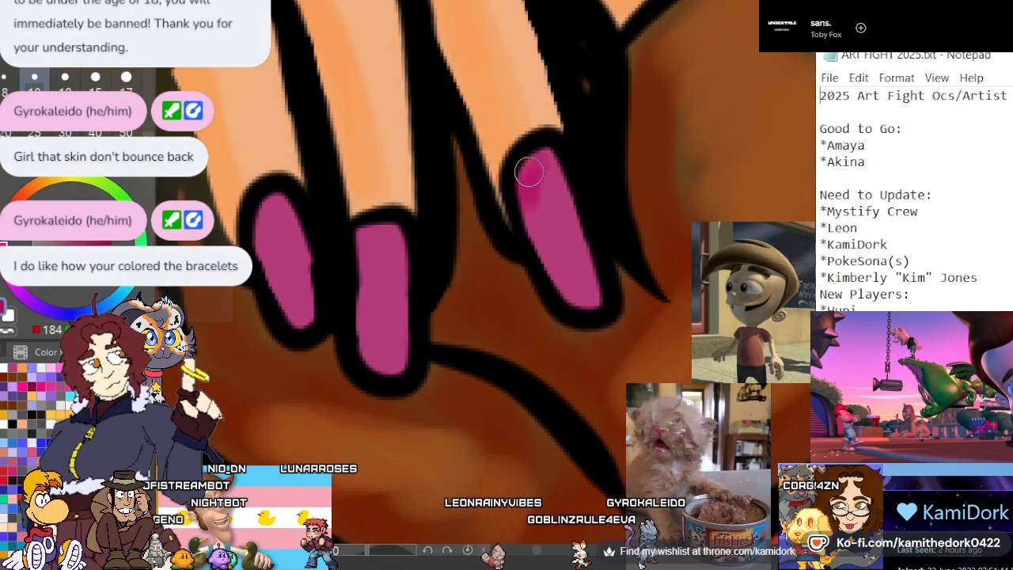
drag(529, 171, 545, 241)
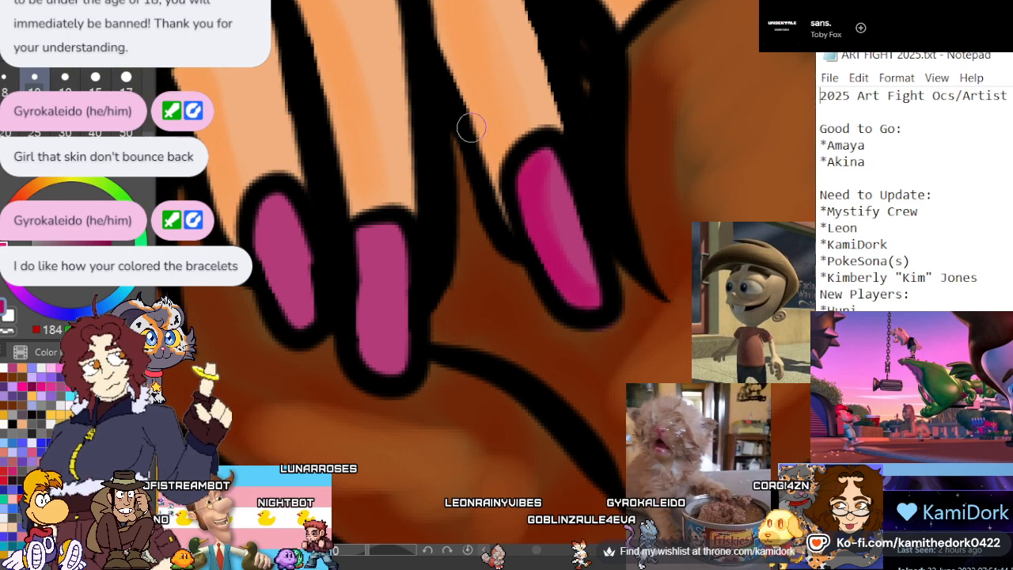
mouse_move(378, 230)
mouse_down()
mouse_move(359, 281)
mouse_move(372, 359)
mouse_move(402, 368)
mouse_move(361, 326)
mouse_move(363, 242)
mouse_move(375, 337)
mouse_up()
mouse_move(291, 319)
mouse_down()
mouse_move(307, 253)
mouse_move(293, 221)
mouse_up()
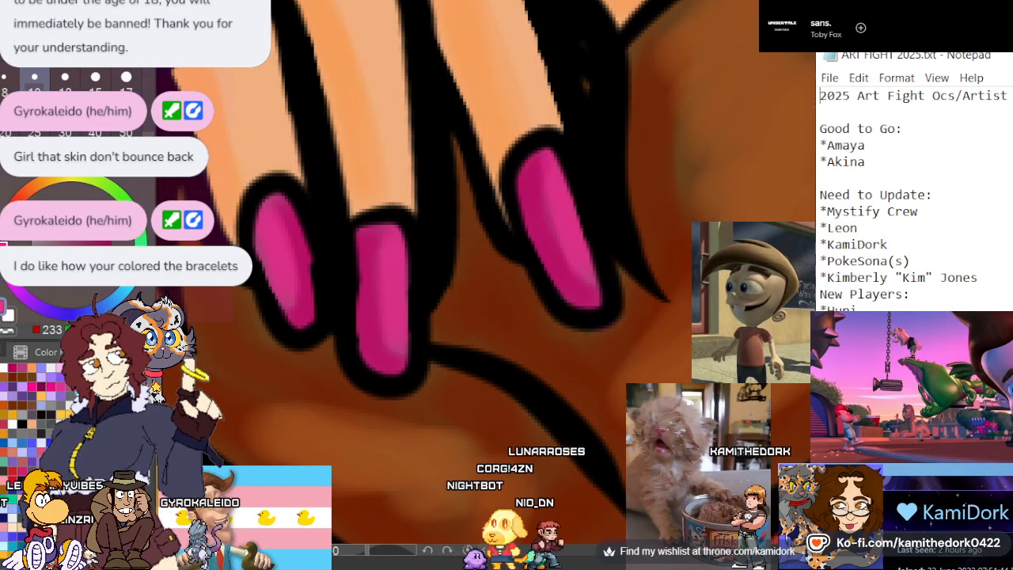
Blend hot pink highlights along the nails of the hand holding the lollipop
scroll(423, 196, down, 5)
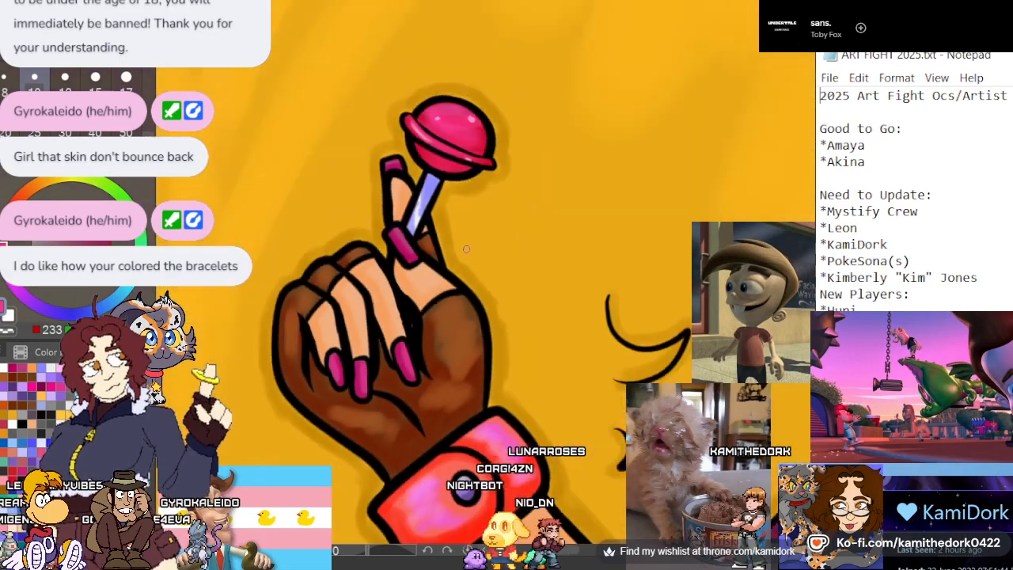
scroll(391, 207, up, 4)
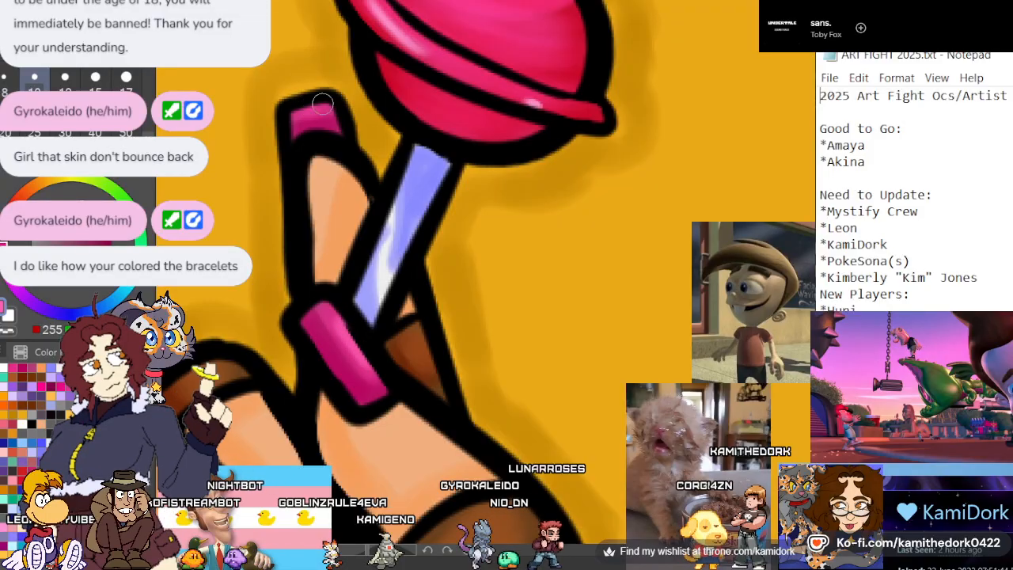
scroll(373, 60, down, 4)
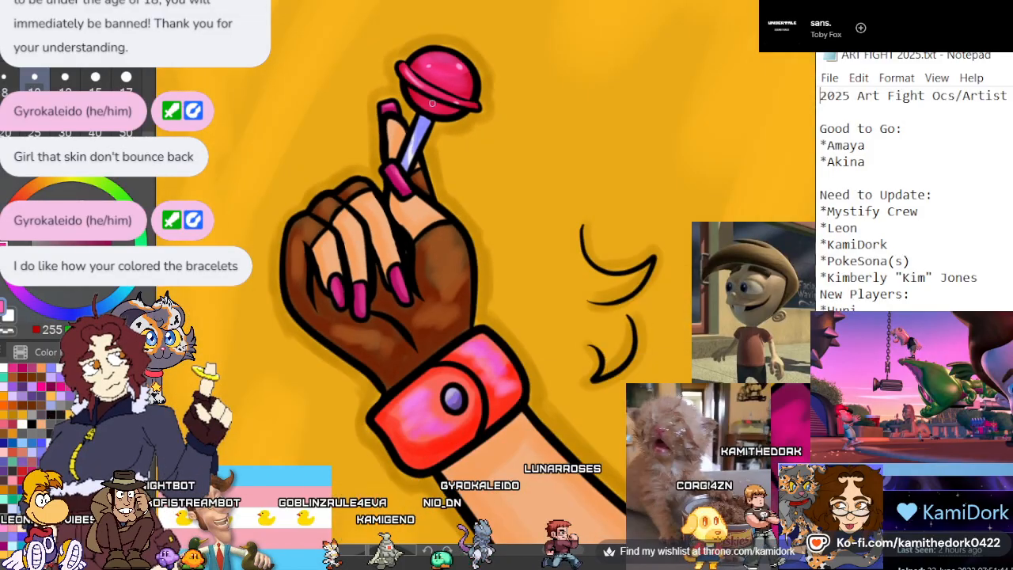
scroll(362, 311, up, 4)
scroll(361, 311, up, 4)
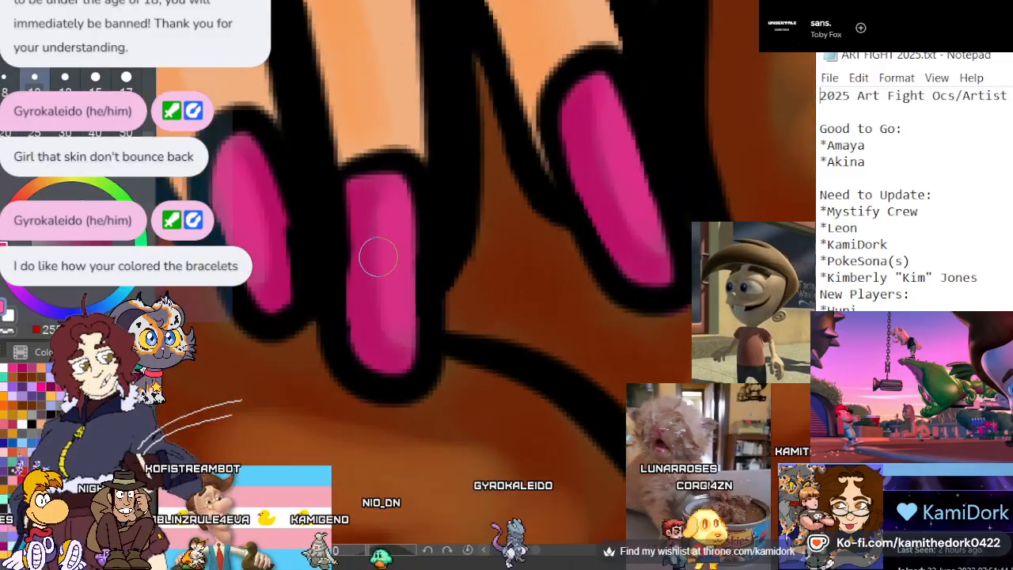
drag(238, 239, 238, 233)
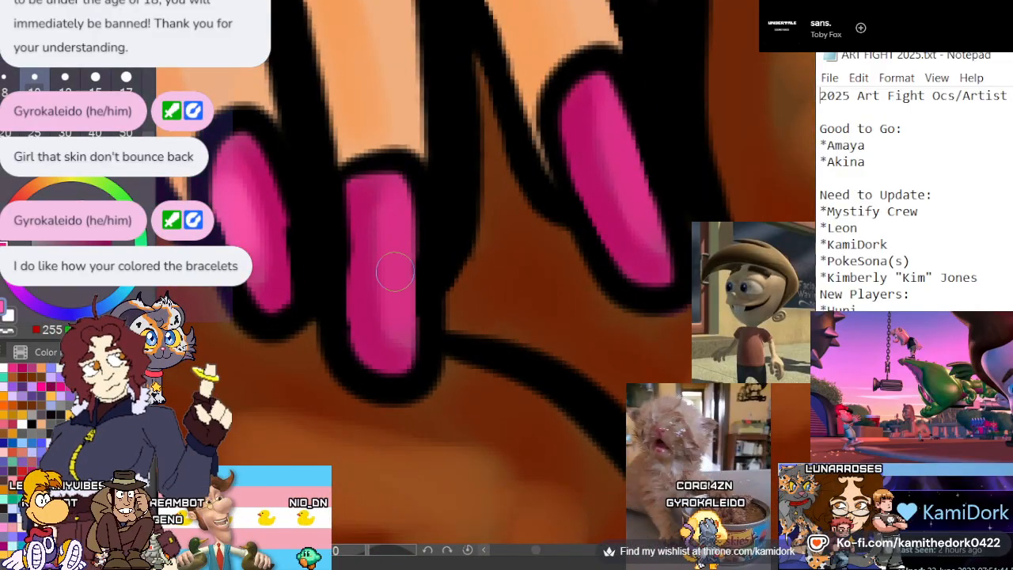
drag(394, 270, 398, 254)
mouse_move(625, 154)
mouse_down()
mouse_move(595, 101)
mouse_move(614, 133)
mouse_move(603, 142)
mouse_move(597, 121)
mouse_move(608, 152)
mouse_move(616, 115)
mouse_up()
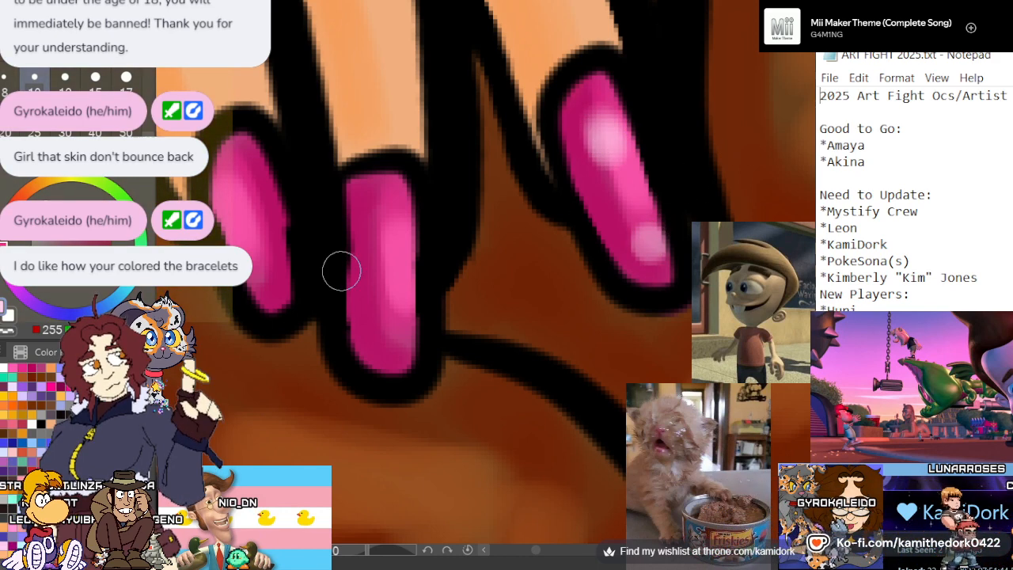
Paint soft pale pink glints near both ends of the nails on the lollipop hand
drag(387, 226, 384, 226)
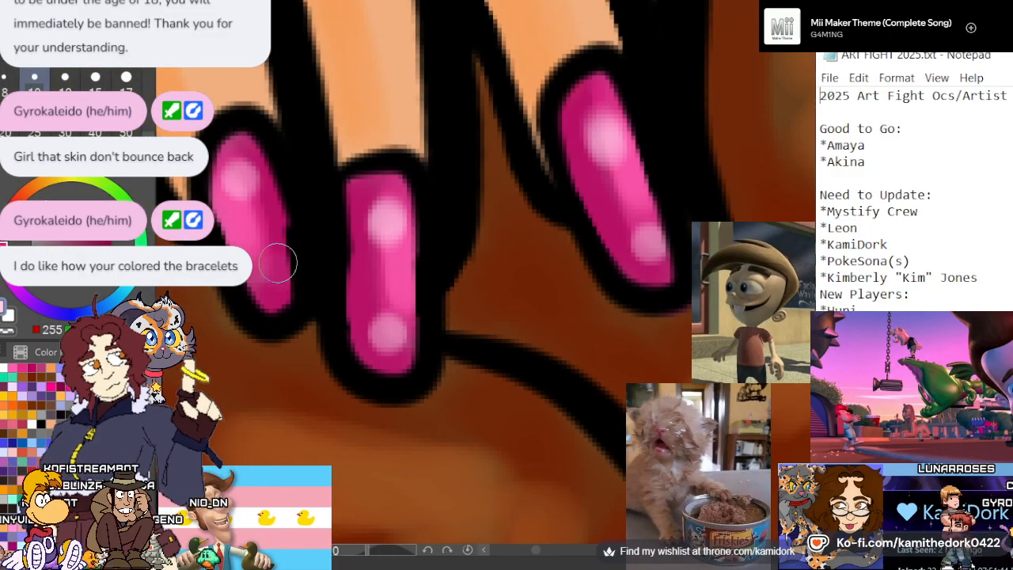
scroll(250, 241, down, 7)
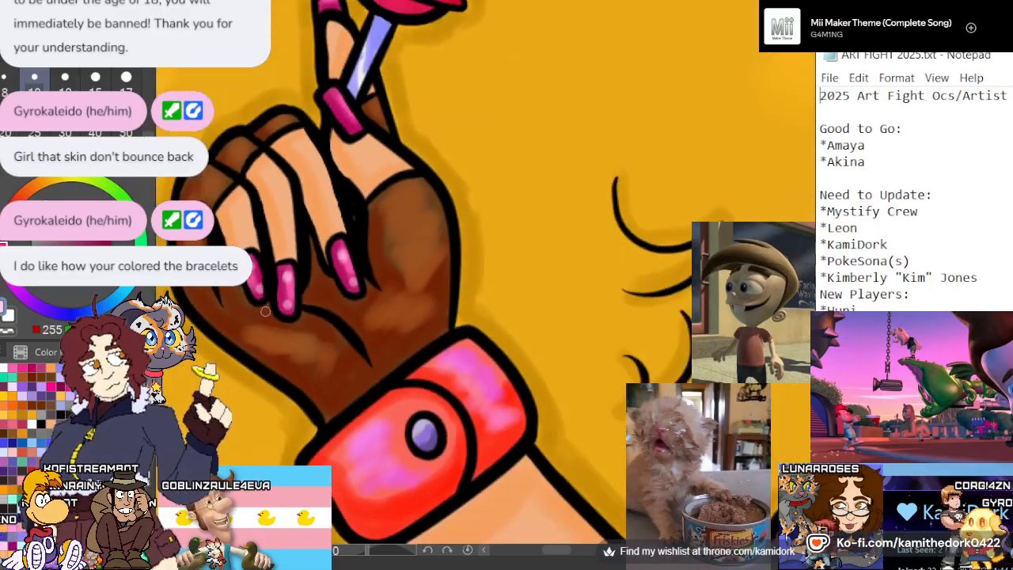
scroll(289, 103, up, 2)
scroll(295, 106, up, 3)
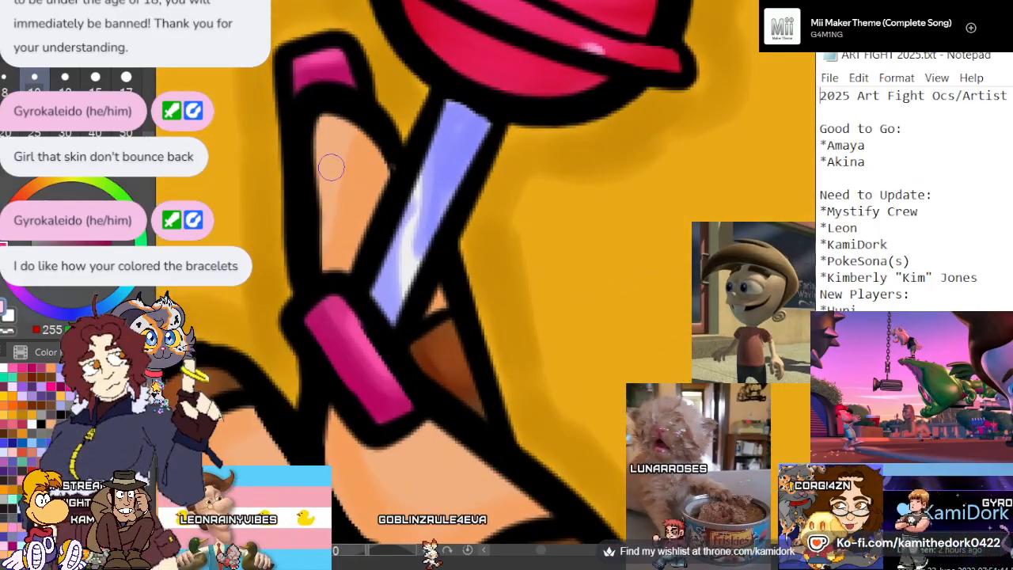
click(335, 324)
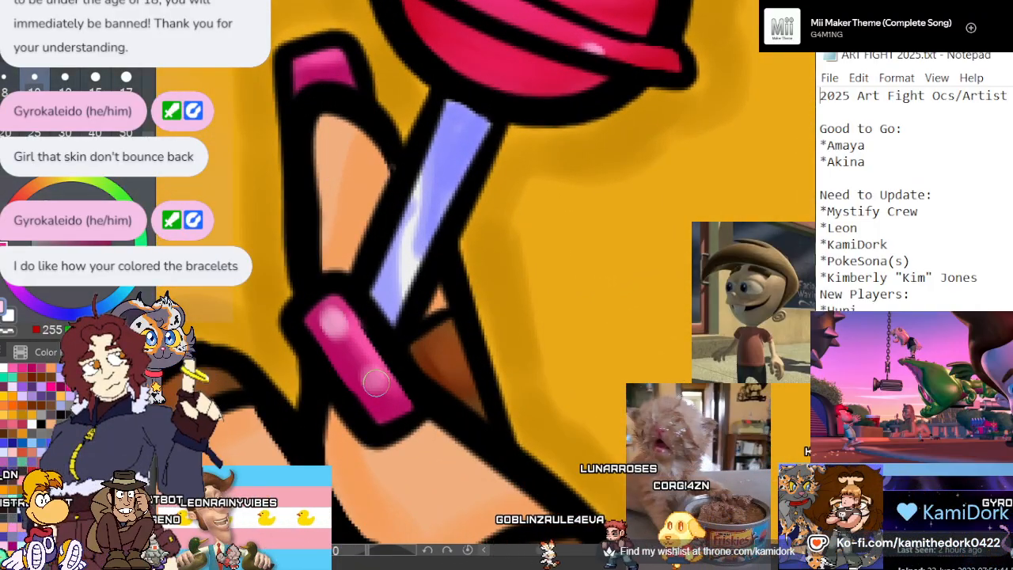
scroll(322, 126, down, 5)
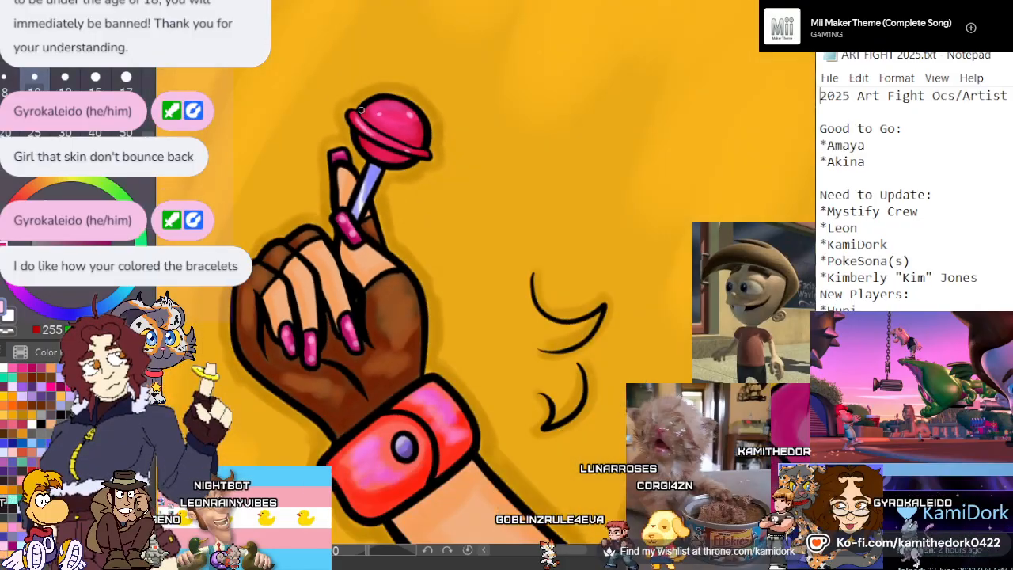
Shade the thumb nail and the two curled-finger nails of the peace-sign hand with deep magenta along their edges
scroll(321, 126, down, 8)
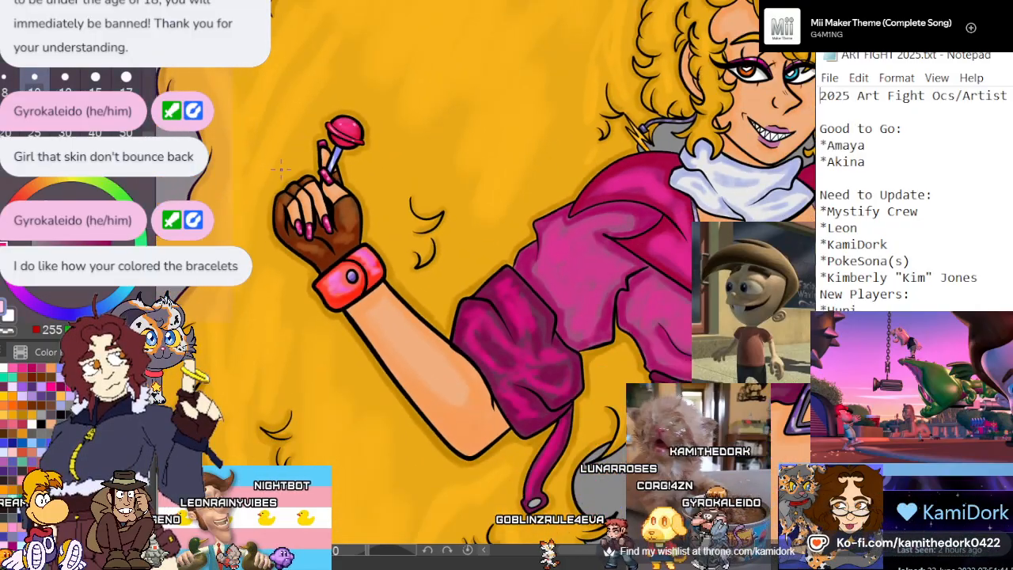
scroll(283, 145, down, 2)
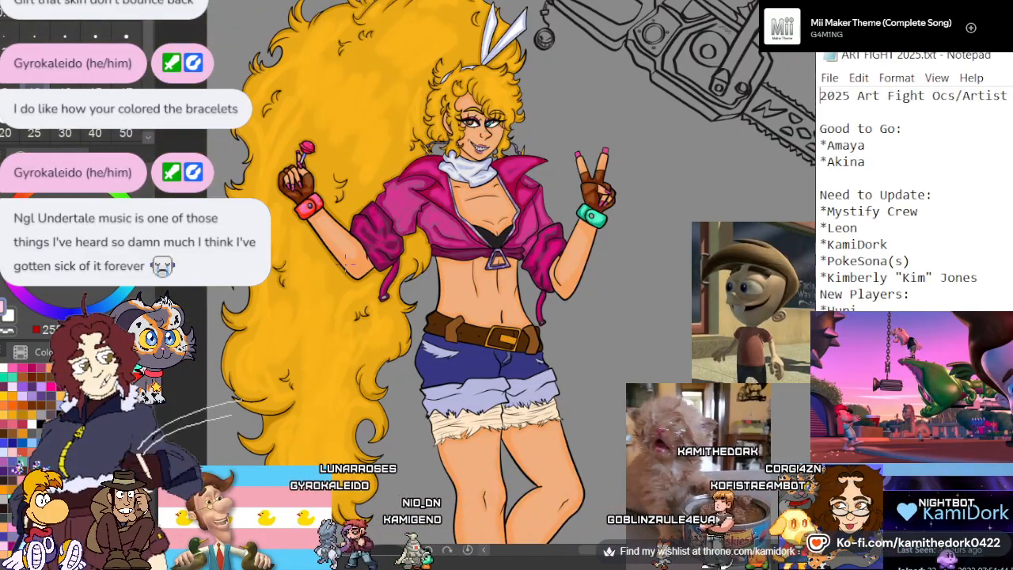
scroll(644, 180, up, 7)
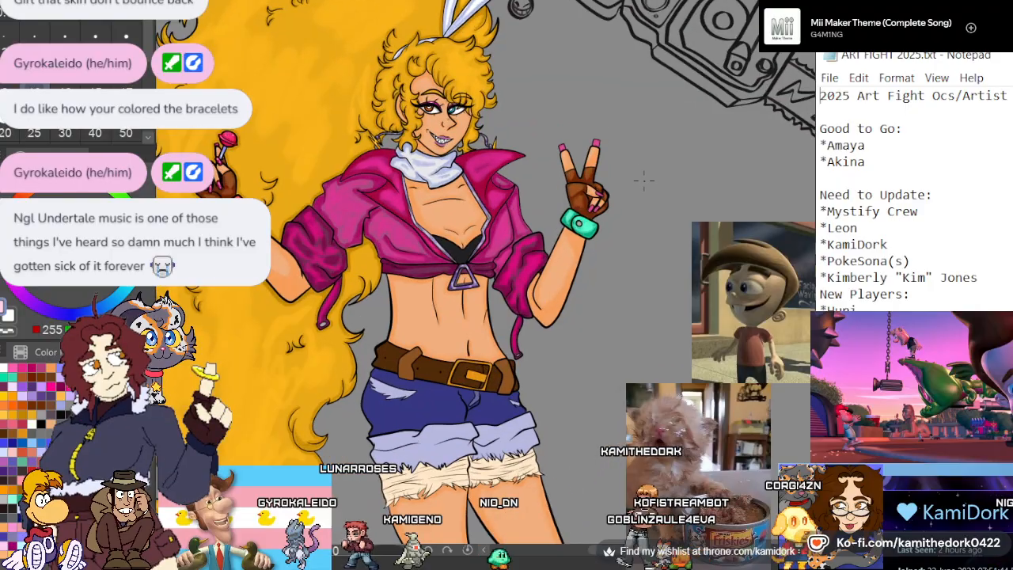
scroll(525, 264, up, 6)
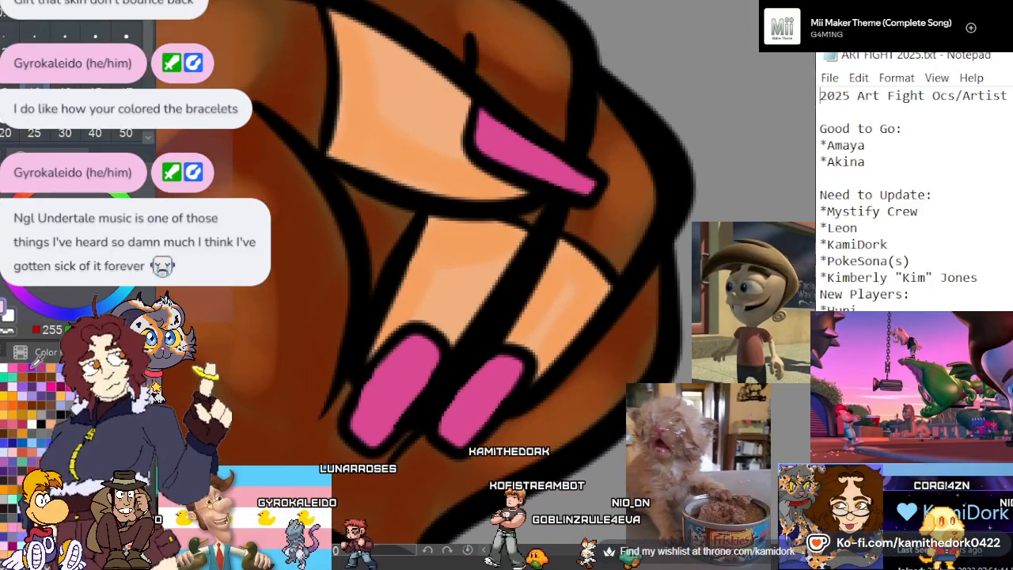
click(31, 377)
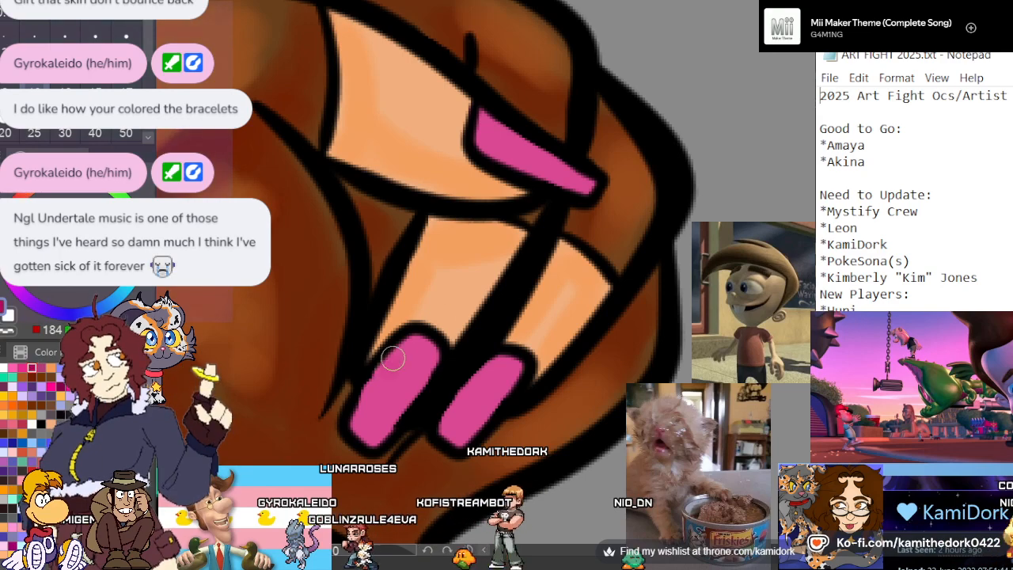
mouse_move(393, 359)
mouse_down()
mouse_move(361, 426)
mouse_move(391, 364)
mouse_up()
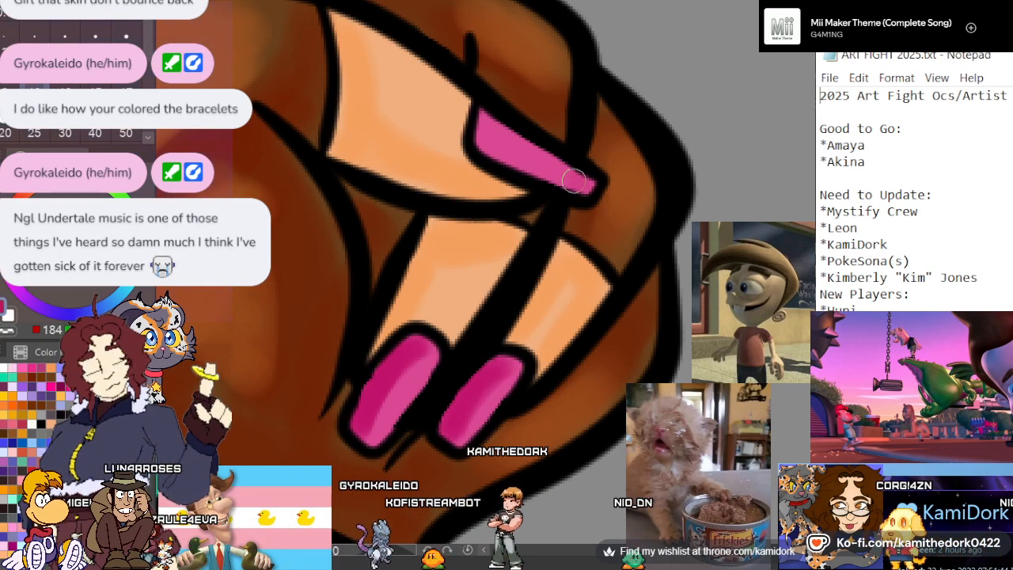
mouse_move(575, 181)
mouse_down()
mouse_move(485, 138)
mouse_move(571, 184)
mouse_up()
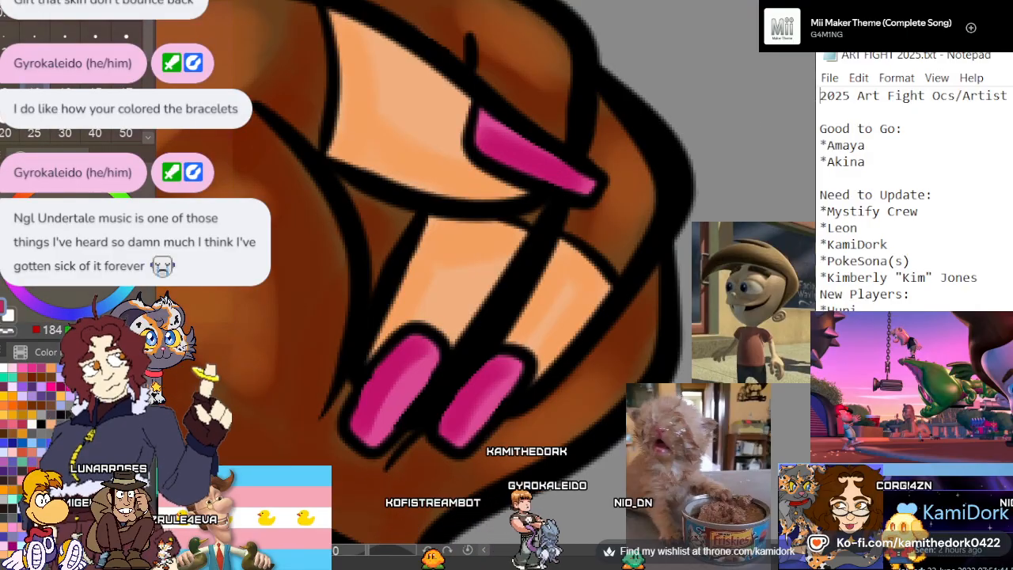
drag(482, 127, 451, 506)
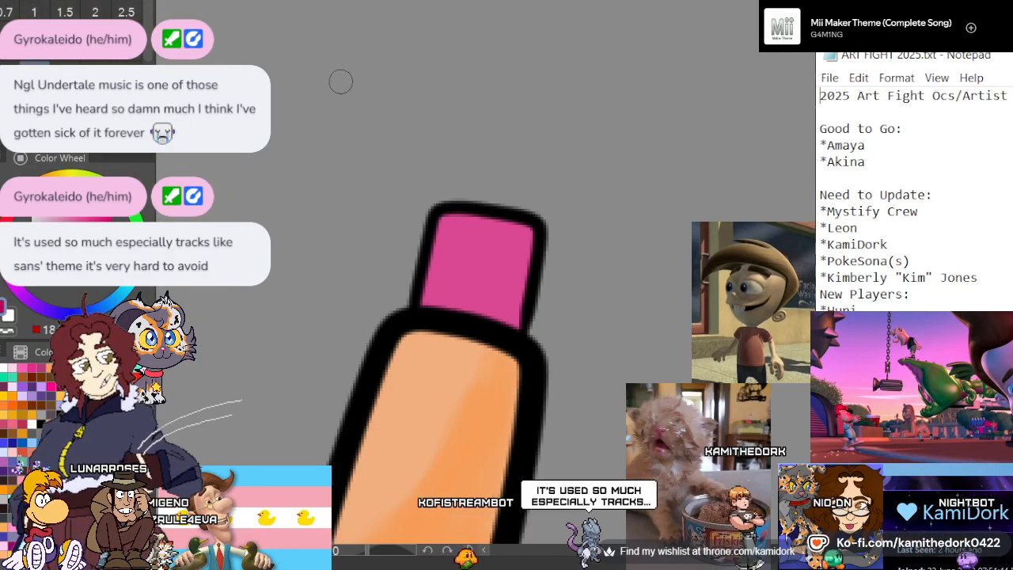
Shade the base of the peace-sign hand's two raised nails with magenta and blend brighter pink over all its nails
scroll(328, 28, down, 1)
scroll(327, 27, down, 4)
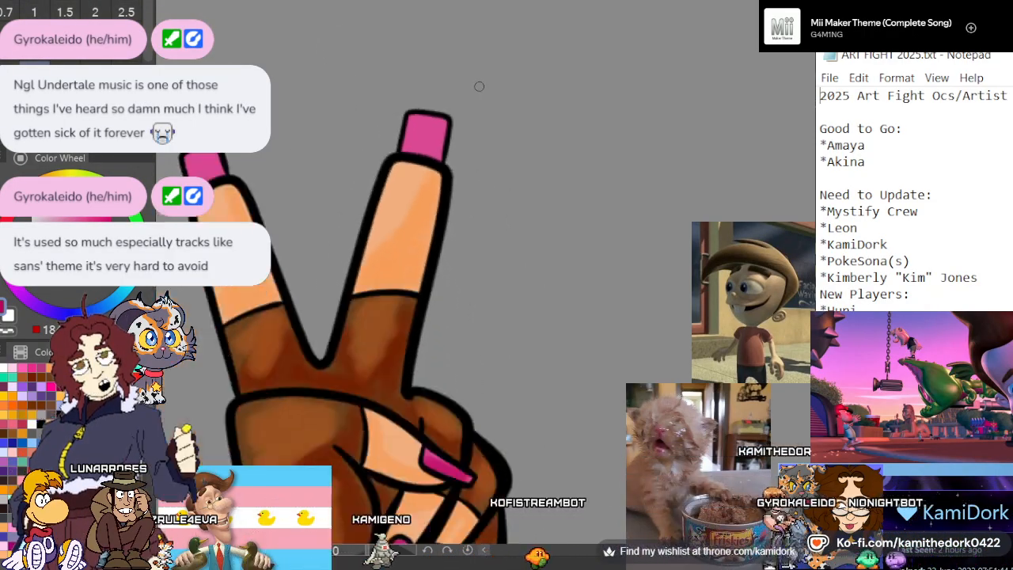
scroll(362, 201, up, 2)
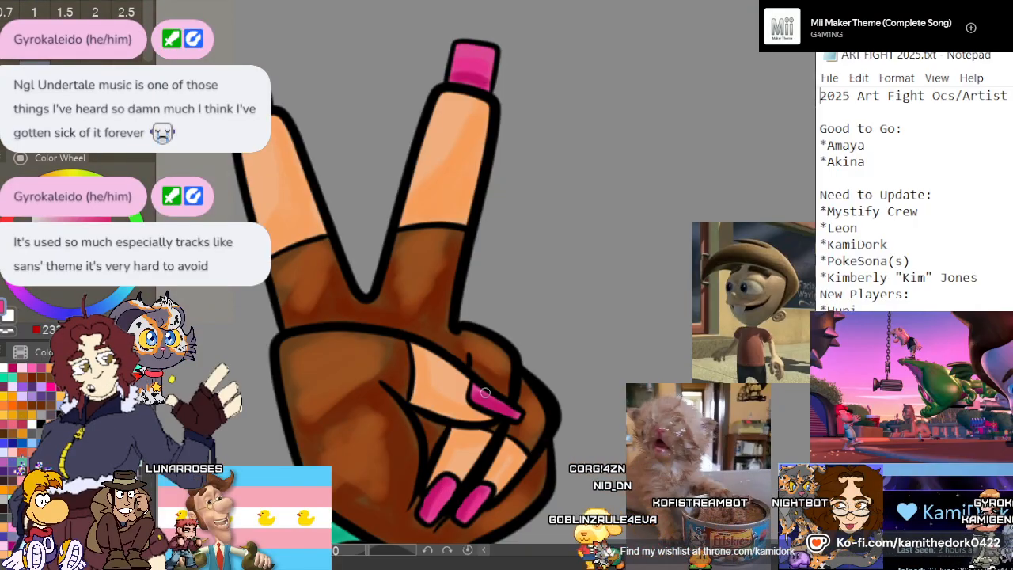
click(32, 367)
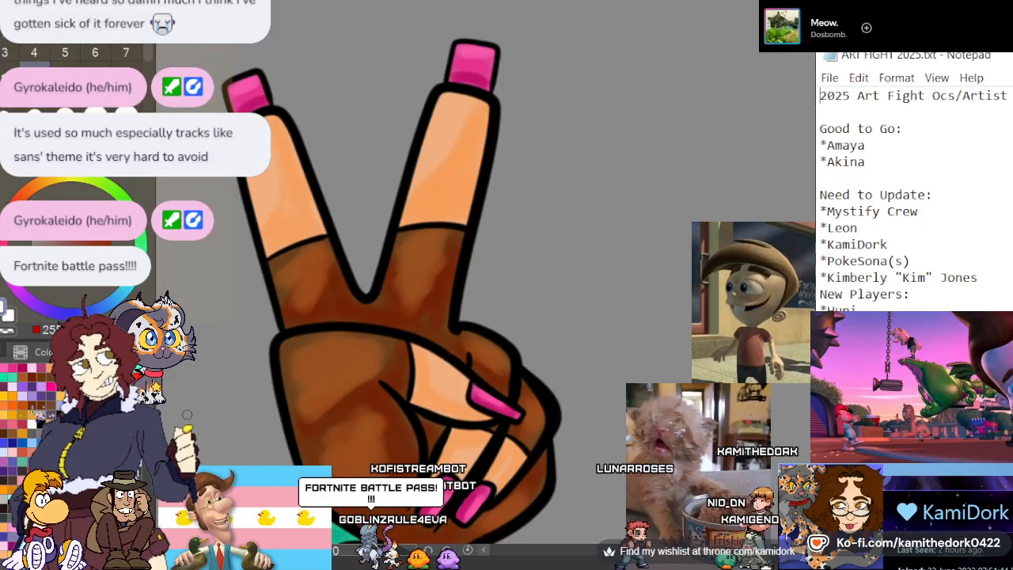
Paint small pale glints on the thumb and curled-finger nails of the peace-sign hand
scroll(312, 229, down, 3)
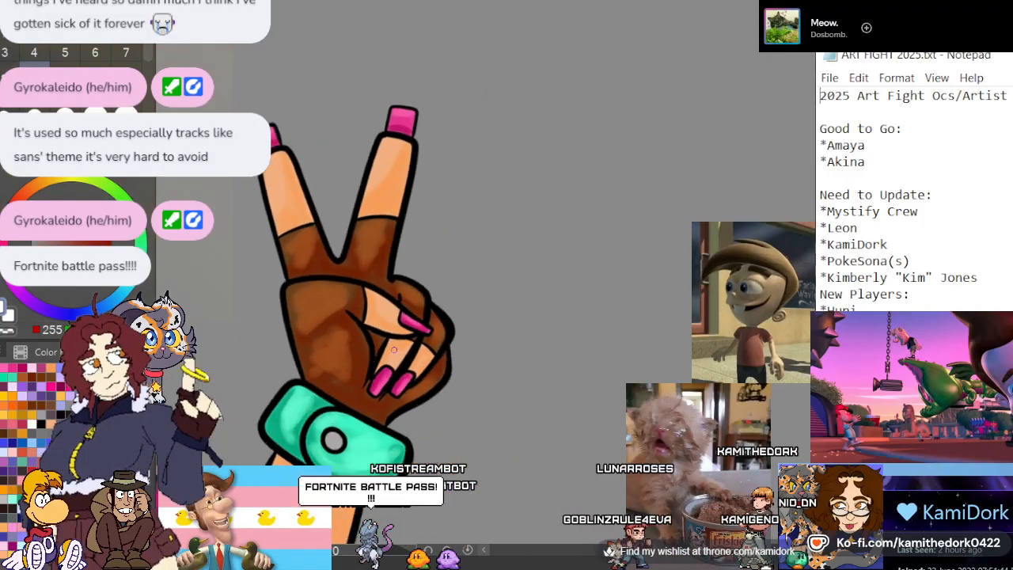
scroll(401, 389, up, 4)
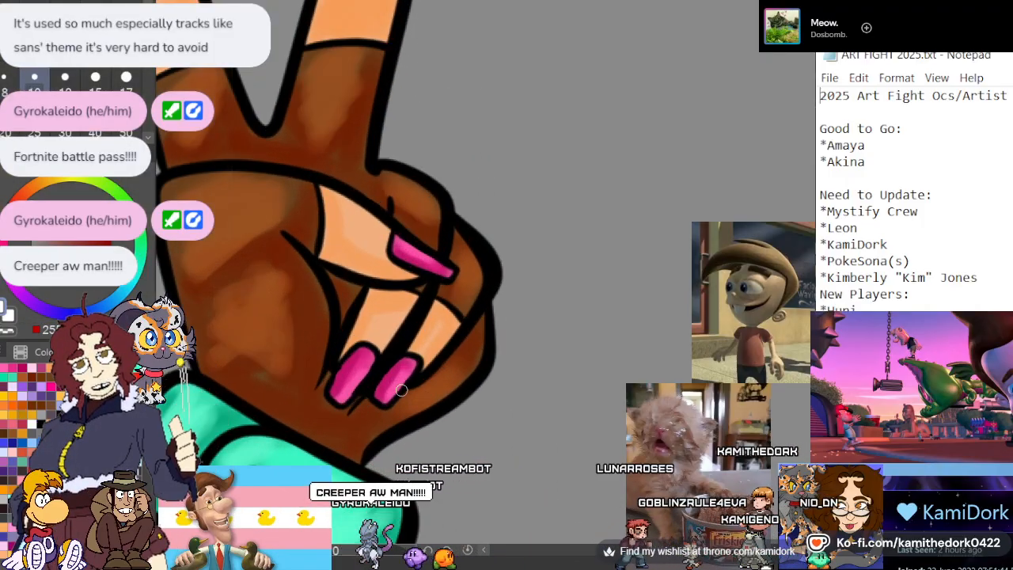
click(361, 367)
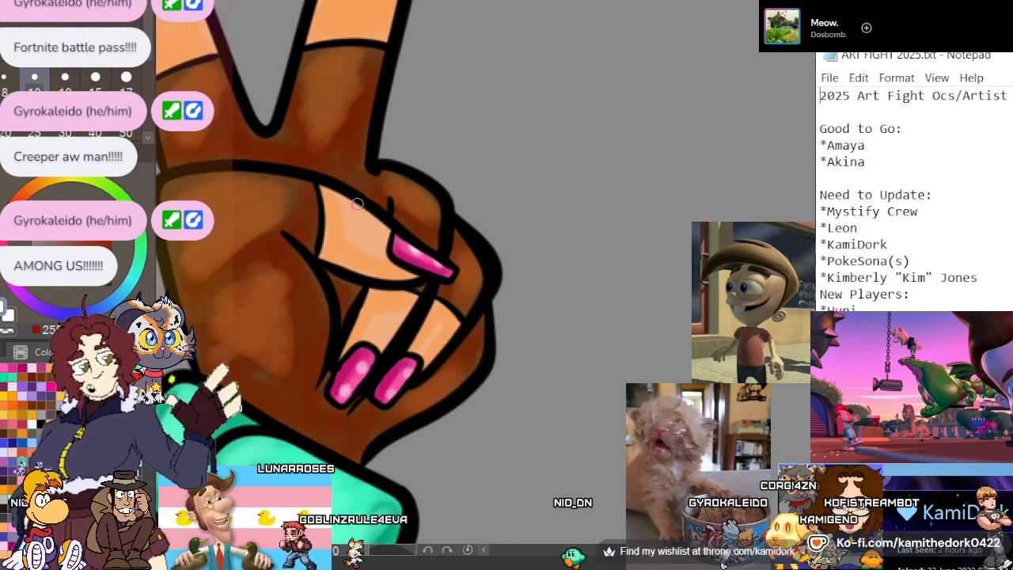
scroll(447, 160, down, 5)
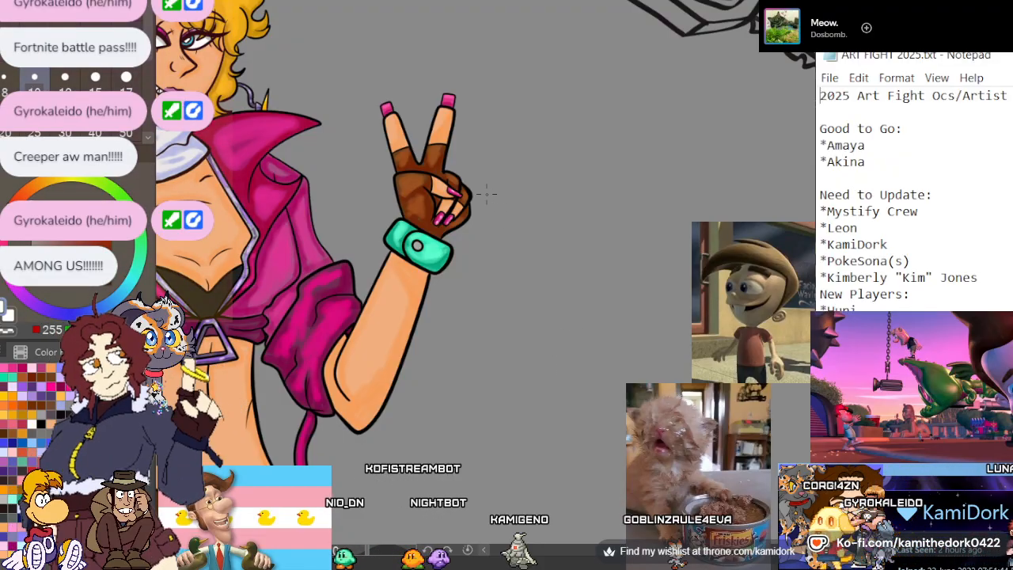
scroll(487, 193, down, 5)
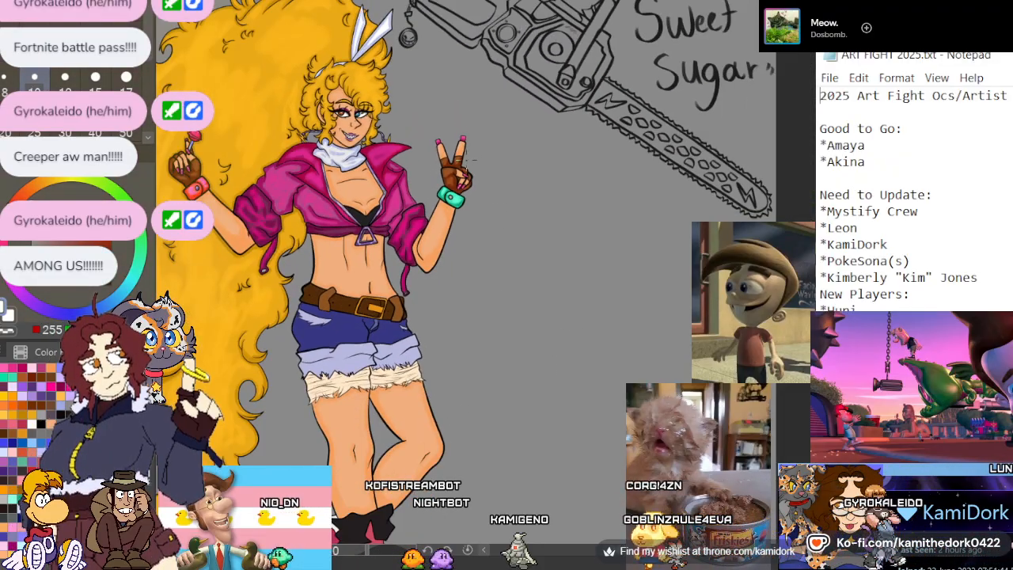
scroll(463, 172, down, 2)
scroll(386, 345, up, 3)
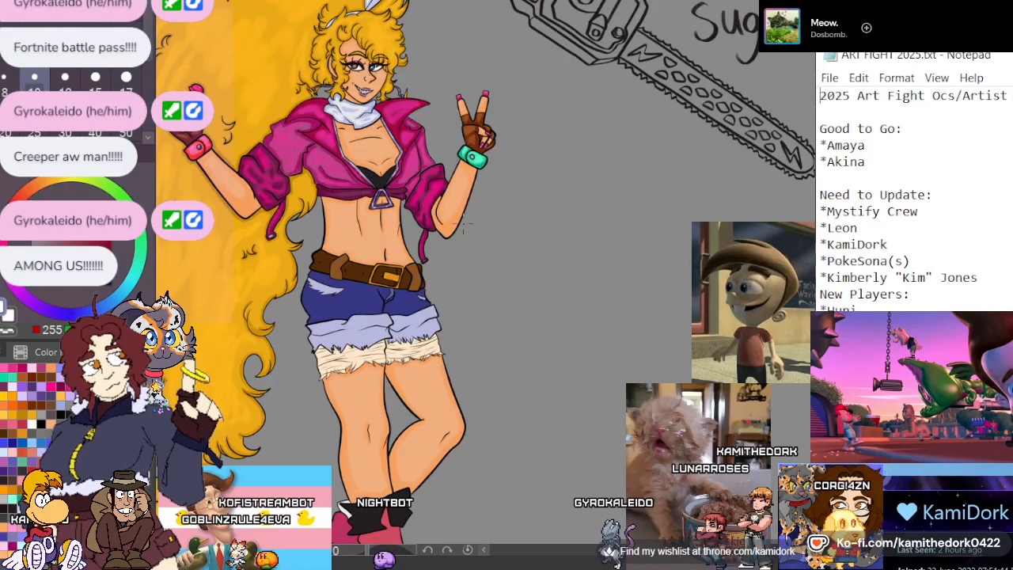
scroll(464, 222, down, 2)
scroll(421, 229, up, 2)
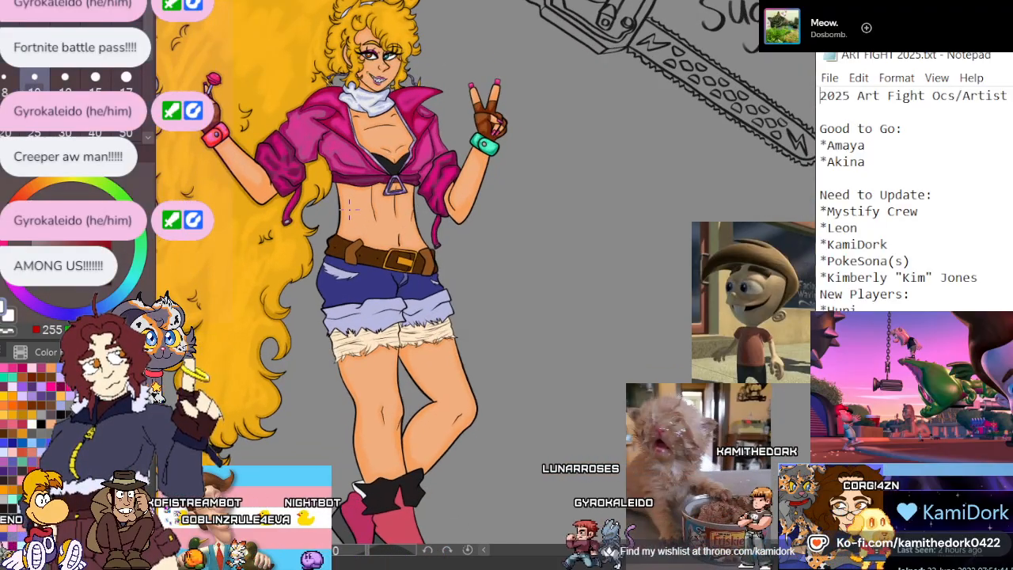
Sample the belt's dark brown, shift it to a redder hue, and shade the lower and inner edges of the belt's lollipop-hand end
scroll(348, 208, down, 3)
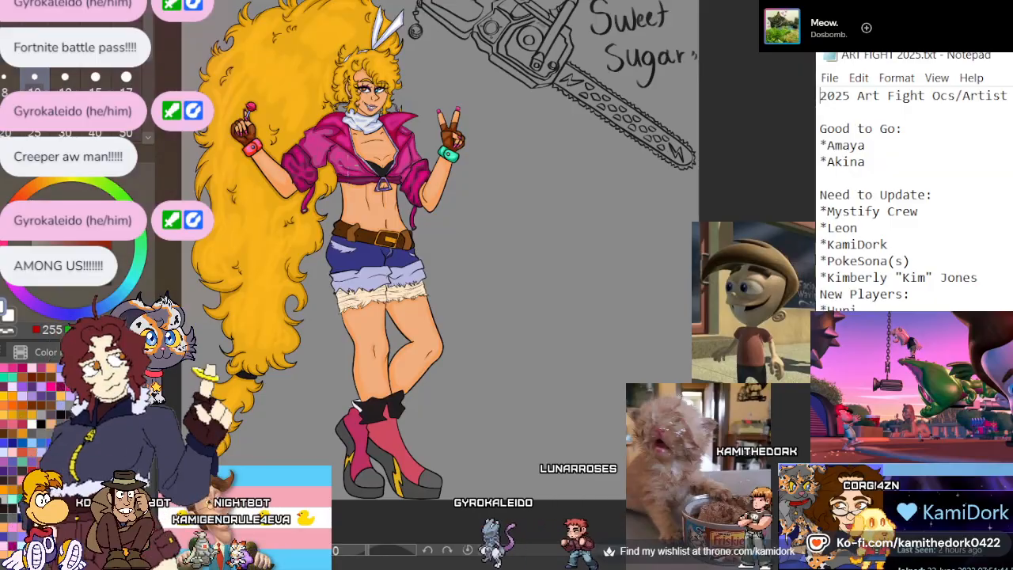
scroll(335, 193, up, 2)
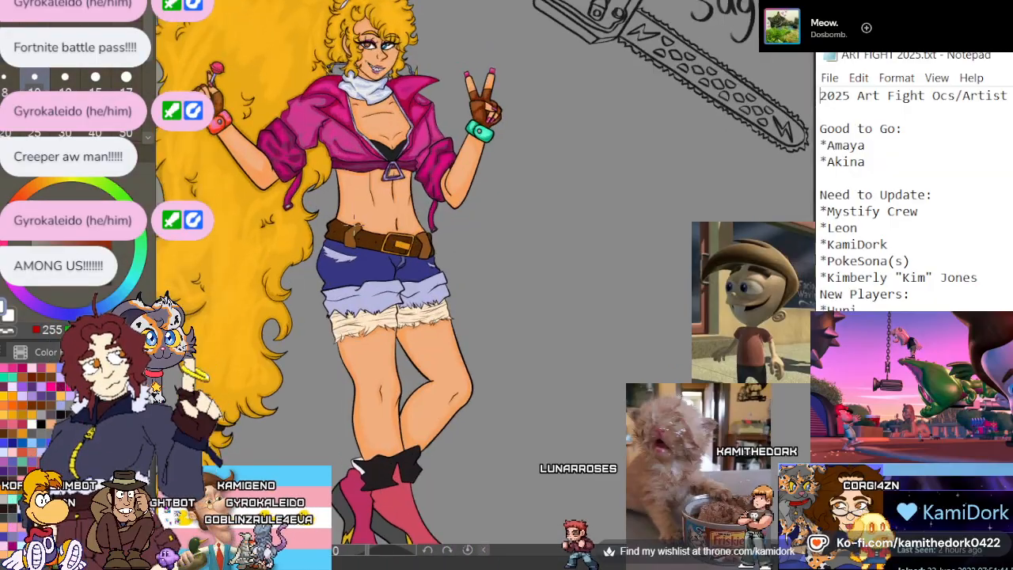
scroll(334, 214, up, 6)
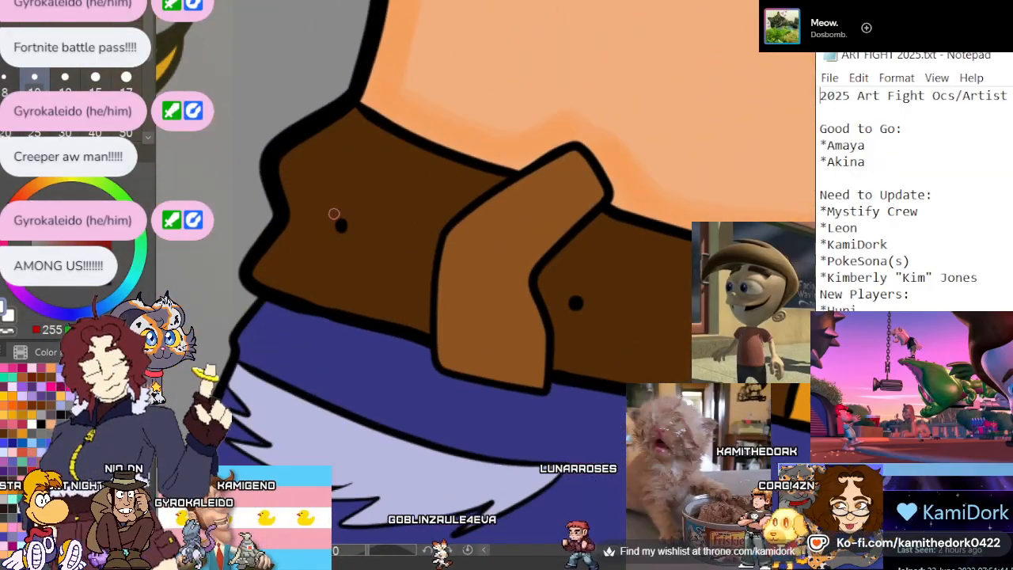
scroll(334, 213, up, 3)
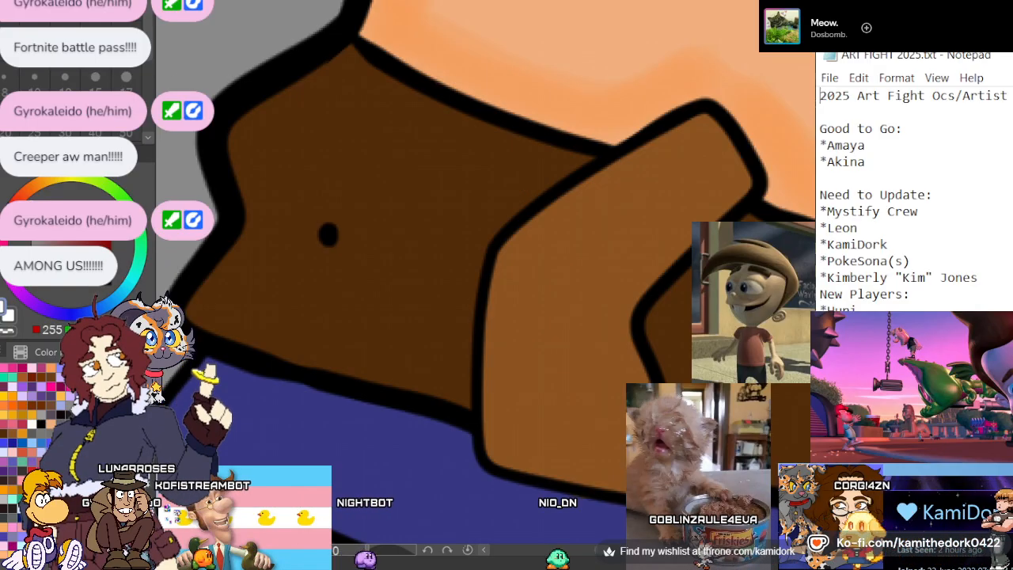
alt+click(387, 177)
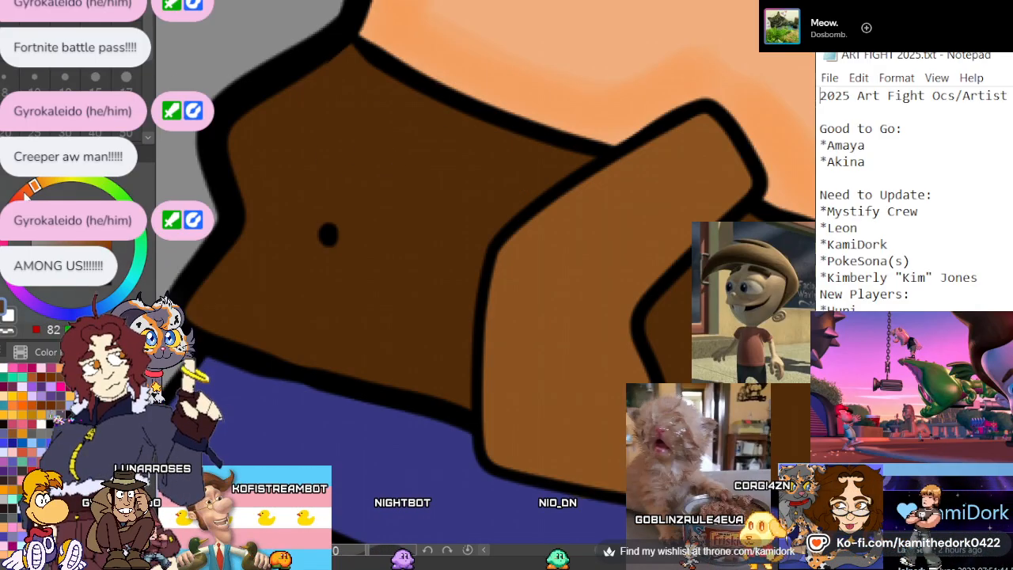
click(22, 197)
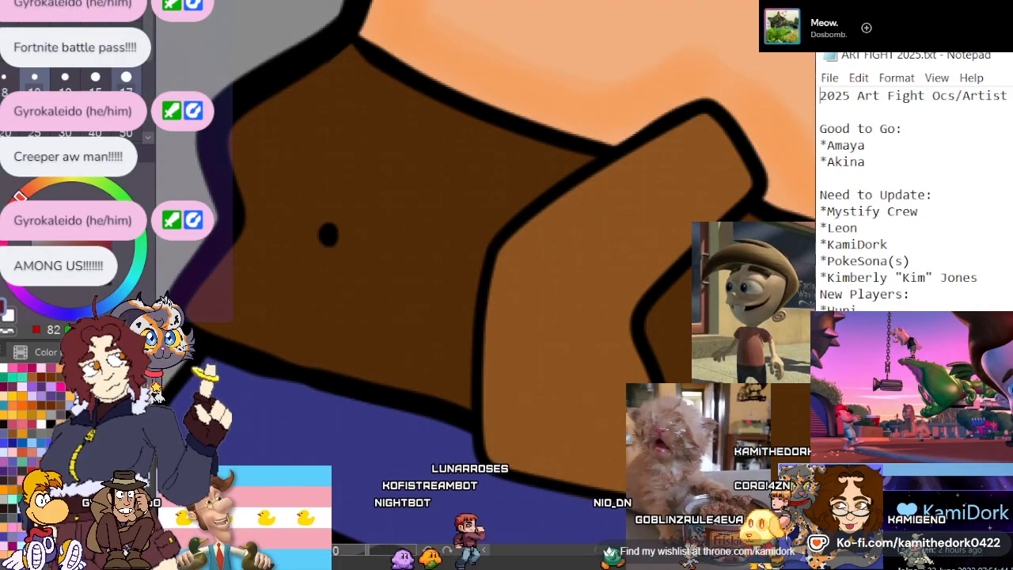
drag(577, 155, 532, 179)
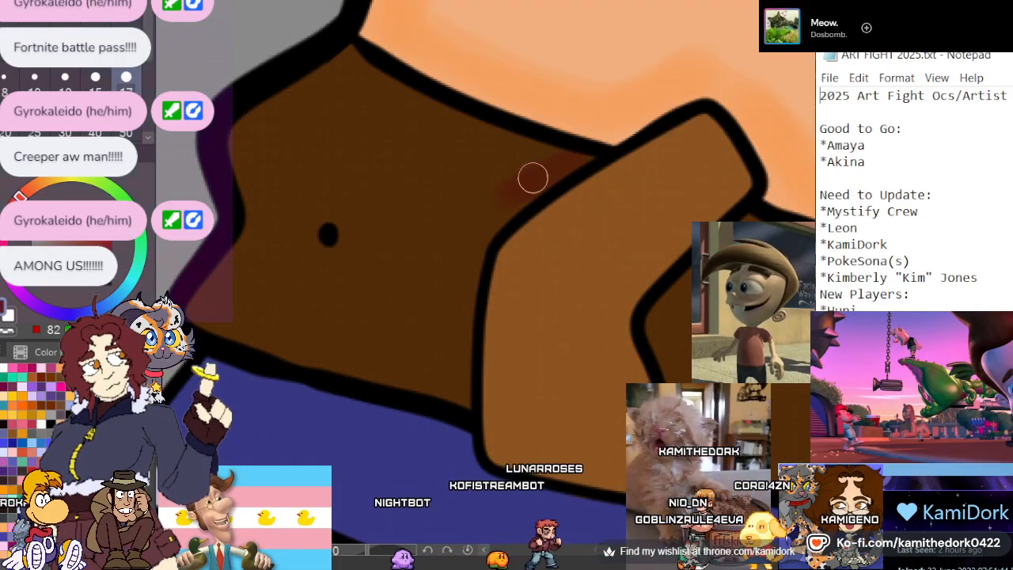
drag(461, 261, 454, 350)
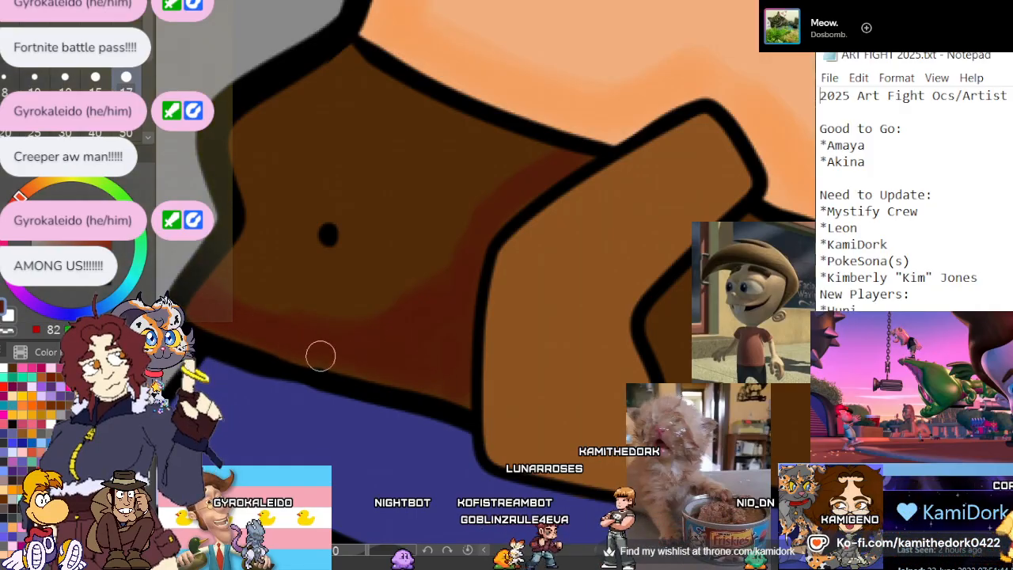
mouse_move(206, 292)
mouse_down()
mouse_move(358, 301)
mouse_move(438, 280)
mouse_up()
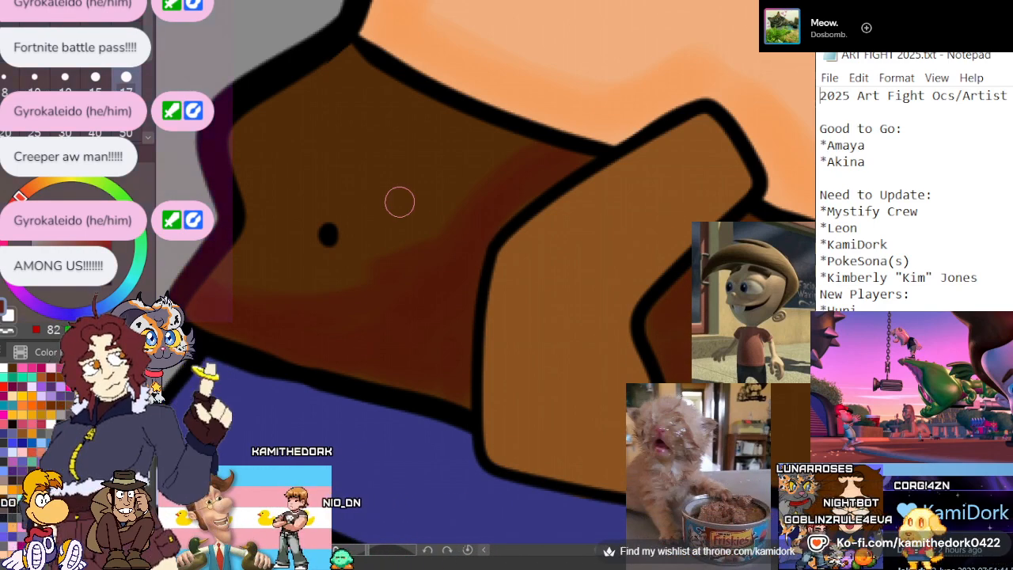
Shade the belt between the lollipop-side loop and the buckle, and the leather inside the buckle, with dark reddish brown
scroll(399, 202, down, 8)
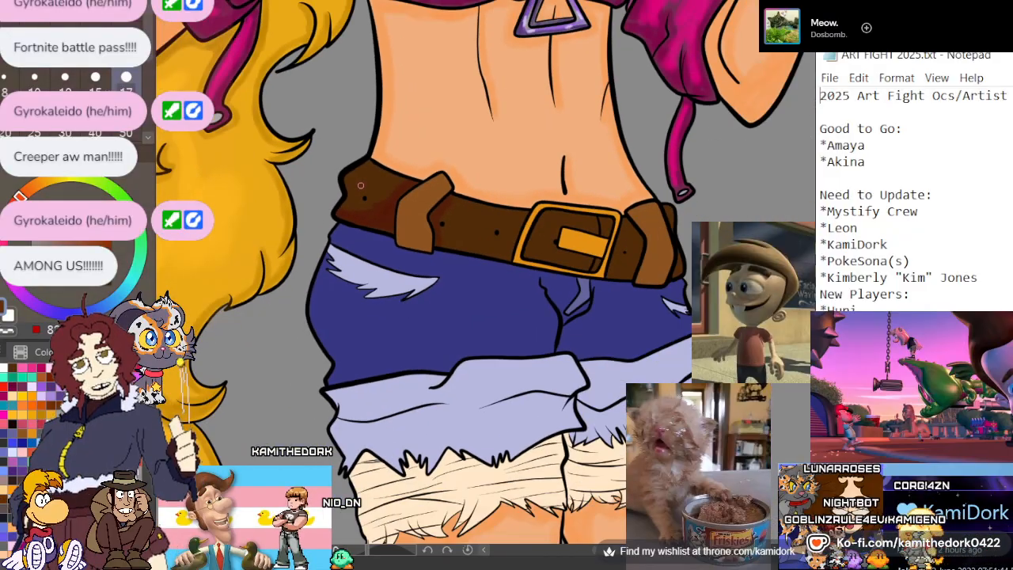
scroll(360, 185, up, 8)
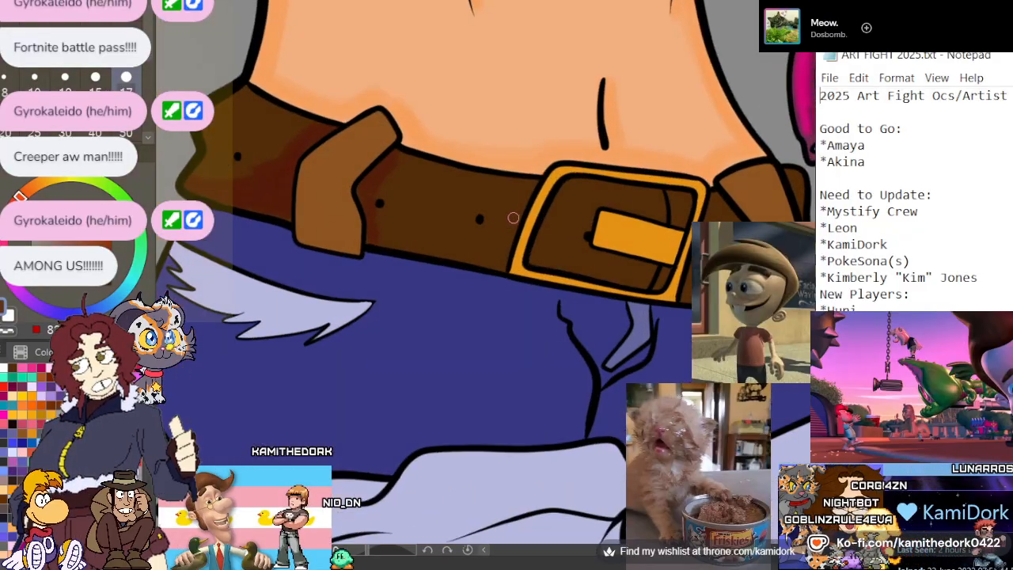
scroll(527, 213, up, 2)
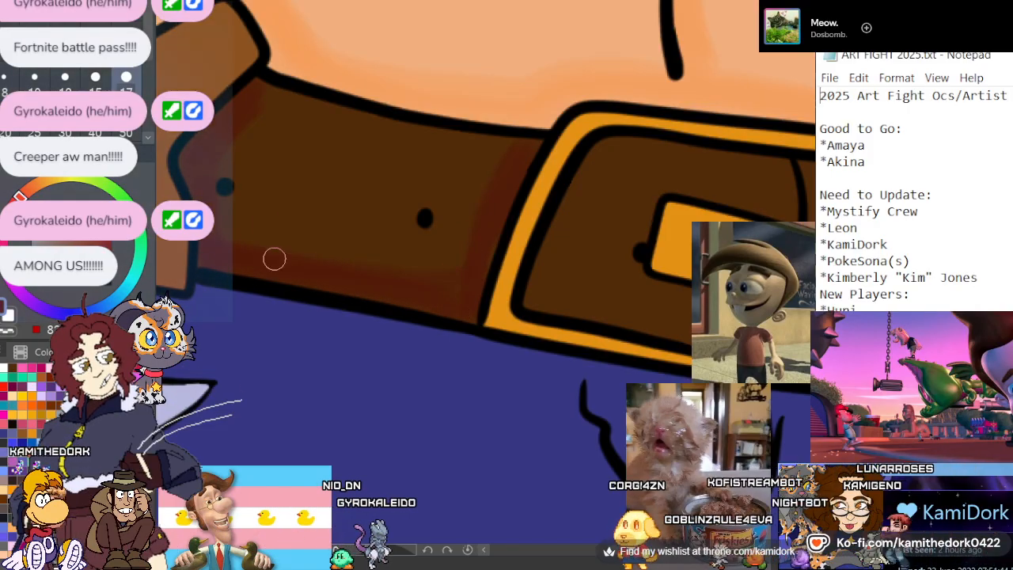
scroll(239, 199, down, 3)
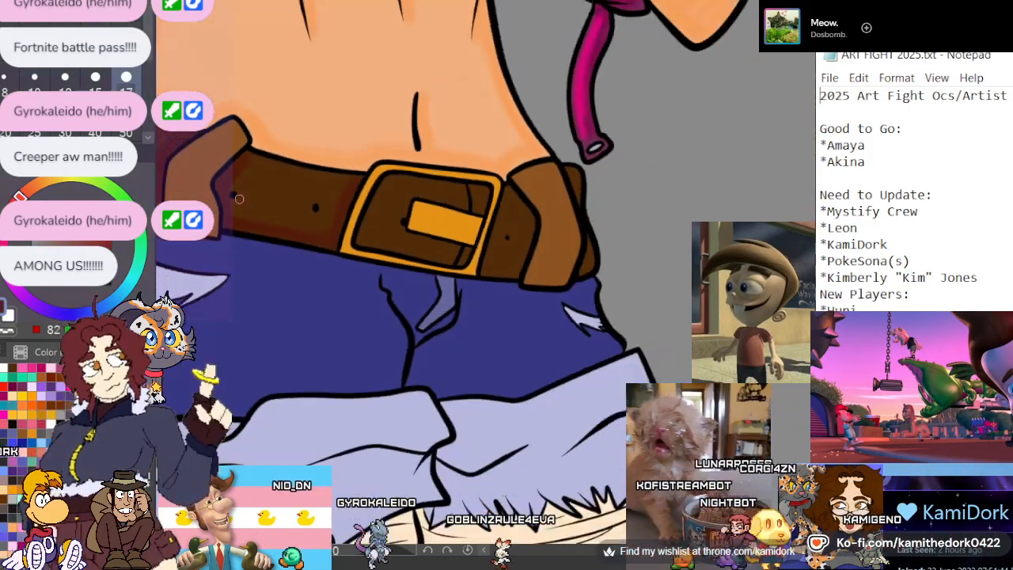
scroll(443, 209, up, 5)
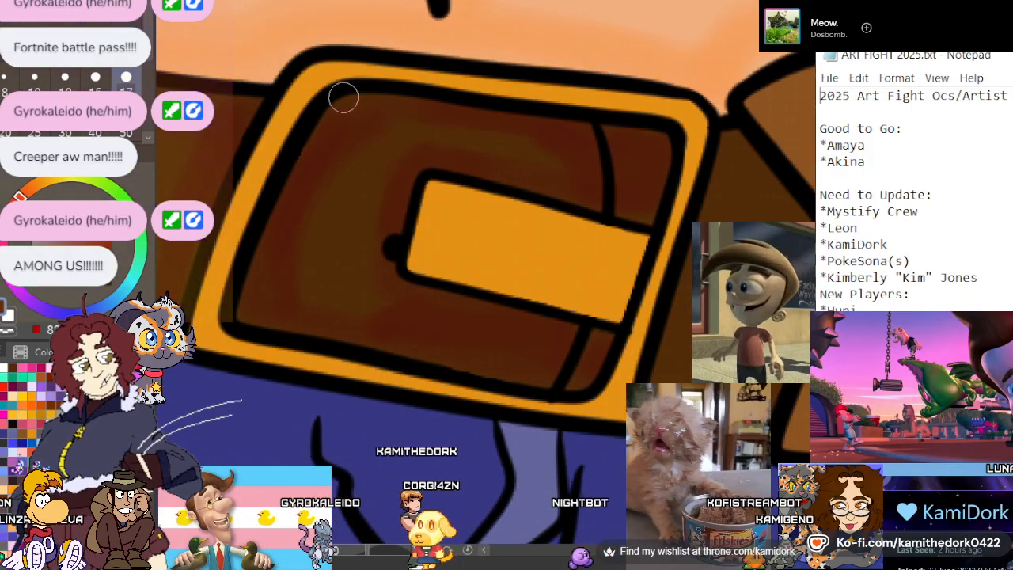
Shade the edges of the belt section beside the peace-sign-side loop and the belt end beyond that loop with dark reddish brown
scroll(346, 124, down, 3)
scroll(478, 136, up, 2)
scroll(546, 124, up, 4)
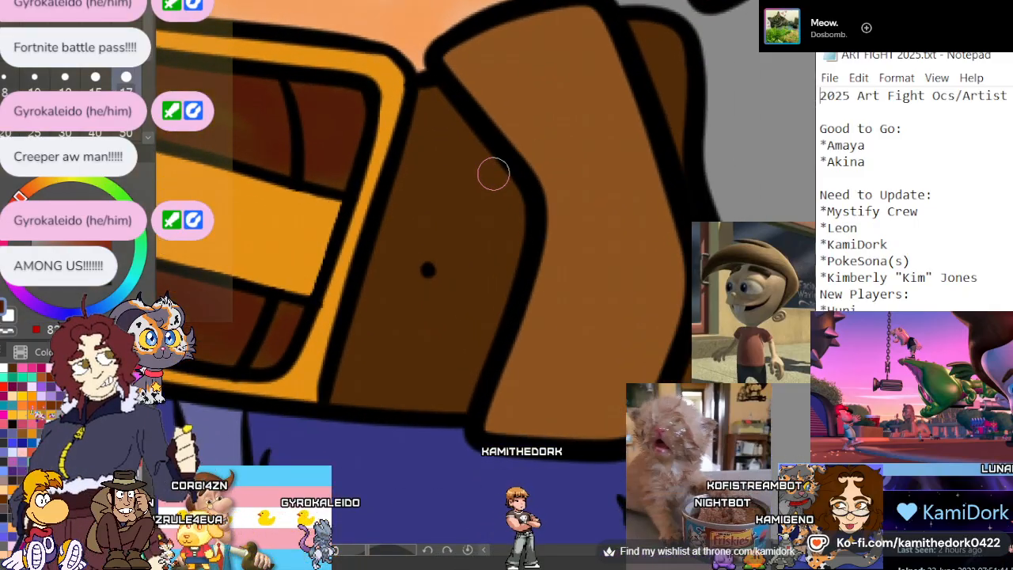
drag(420, 97, 357, 372)
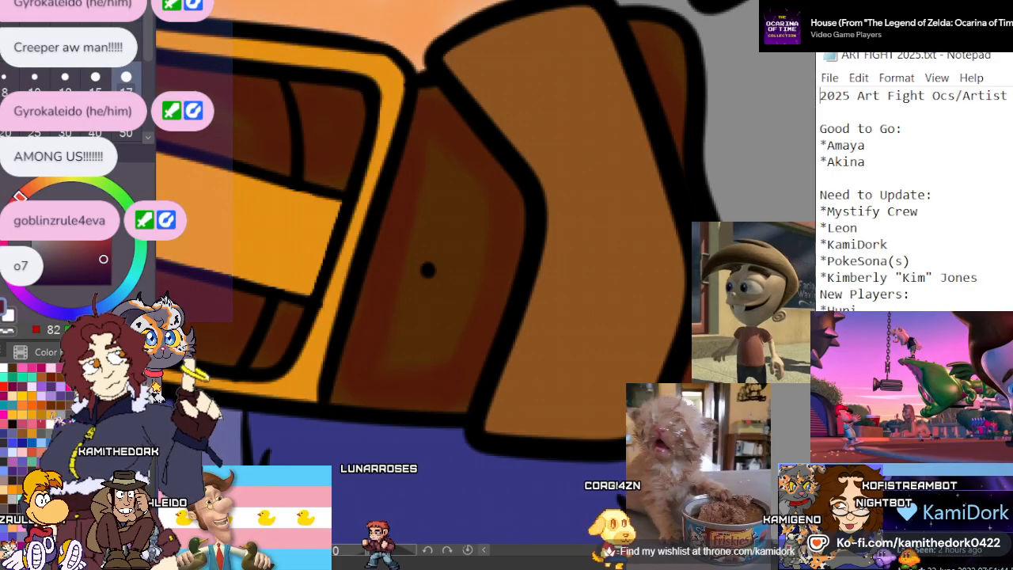
Sample the lollipop-side loop's brown, shift it to a redder tone, and shade the loop's lower half and inner edge with a size 17 brush
scroll(547, 223, down, 5)
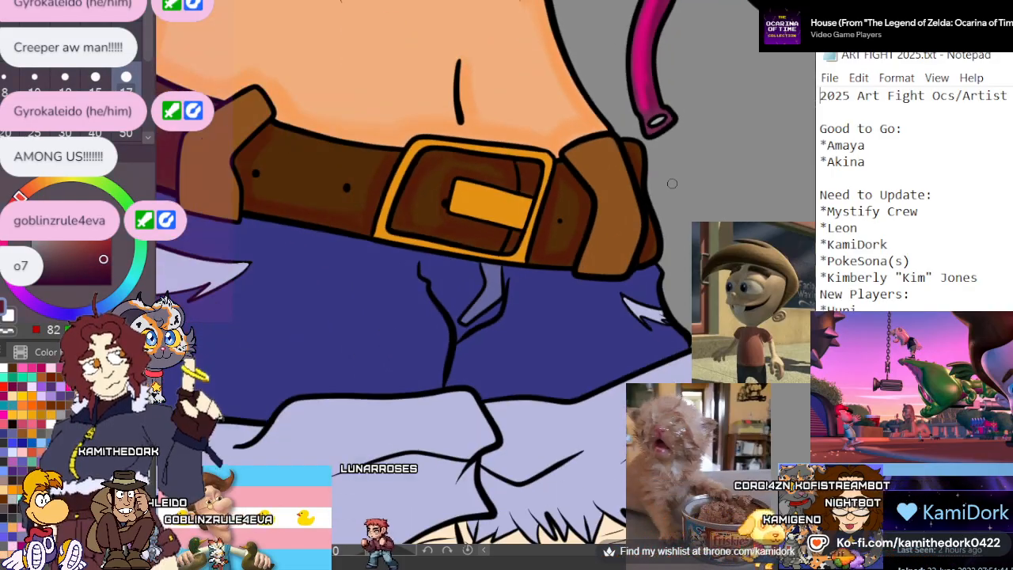
scroll(543, 188, up, 1)
scroll(349, 140, down, 3)
scroll(300, 152, up, 6)
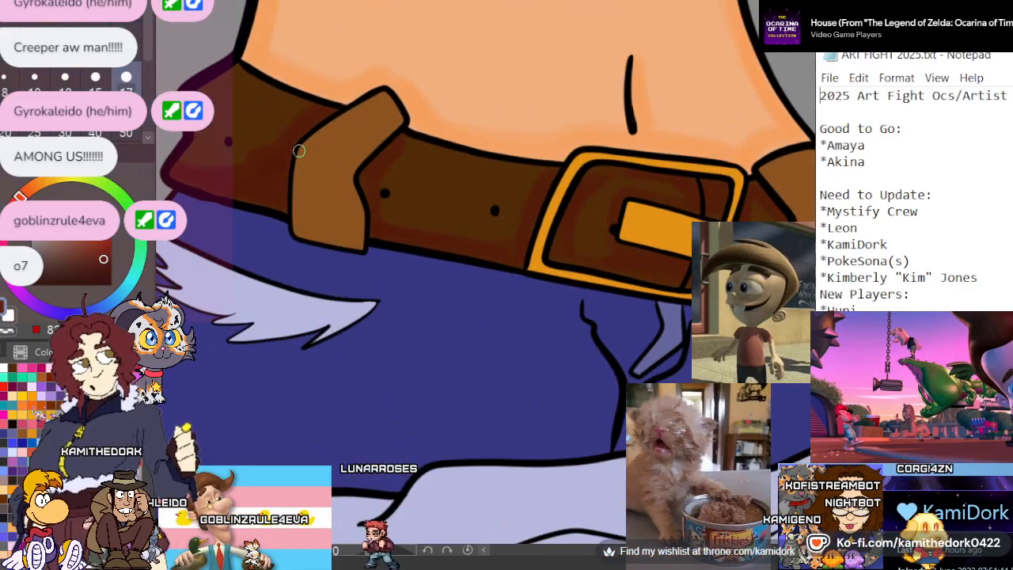
scroll(312, 161, up, 2)
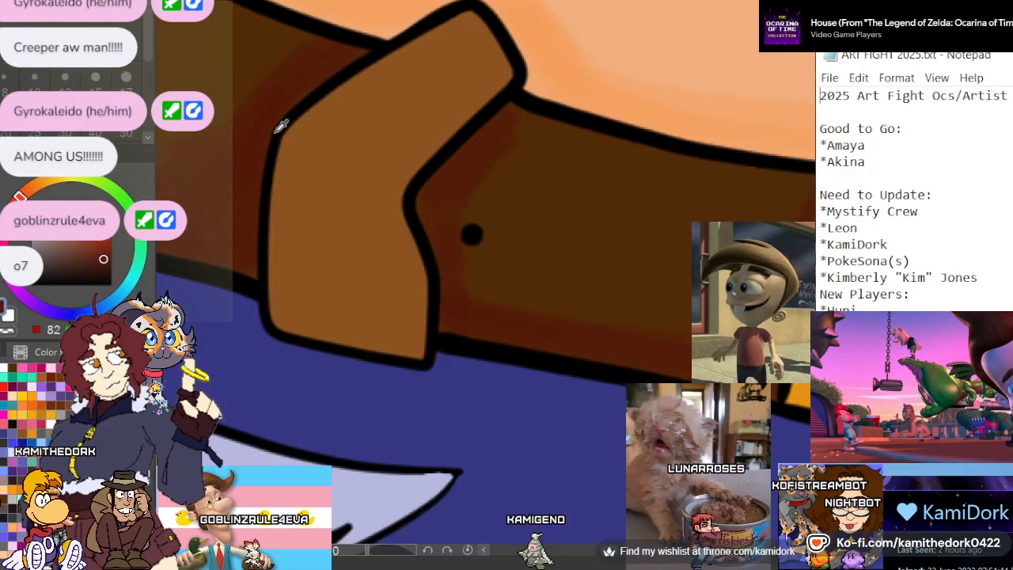
click(324, 164)
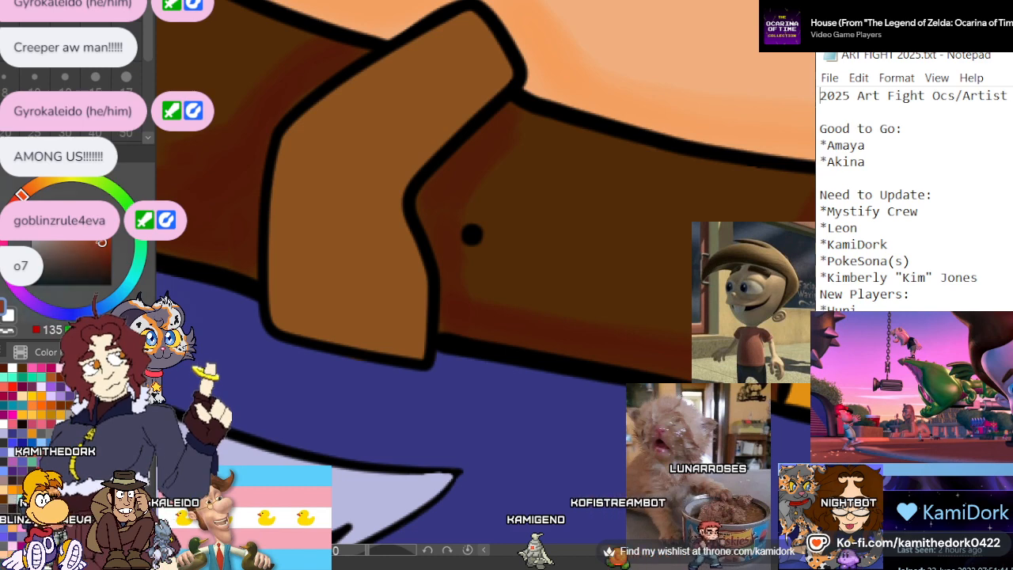
click(126, 78)
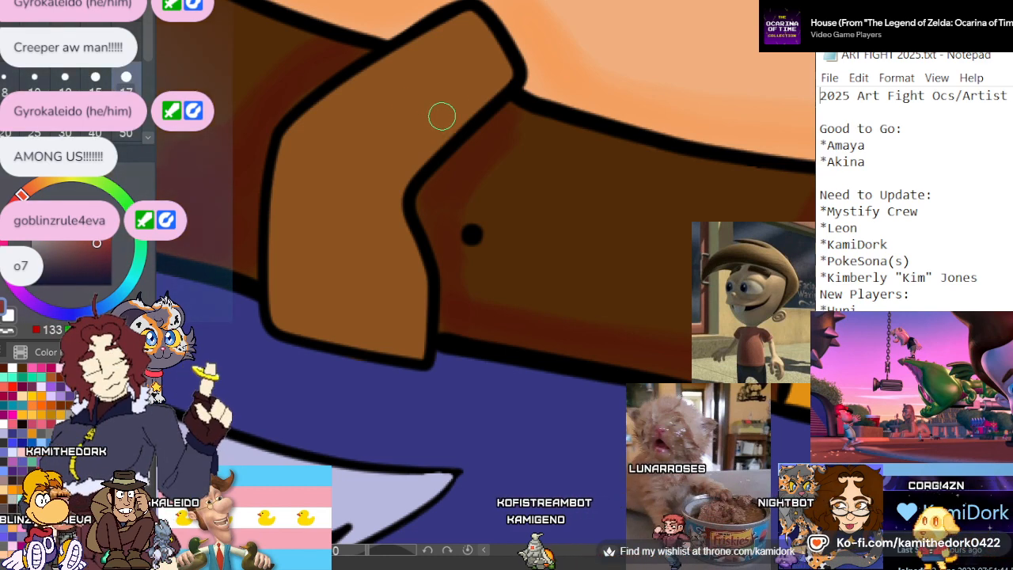
mouse_move(417, 142)
mouse_down()
mouse_move(488, 81)
mouse_move(411, 140)
mouse_move(389, 222)
mouse_move(393, 199)
mouse_move(280, 270)
mouse_move(406, 255)
mouse_move(416, 334)
mouse_move(294, 308)
mouse_move(389, 331)
mouse_move(403, 297)
mouse_up()
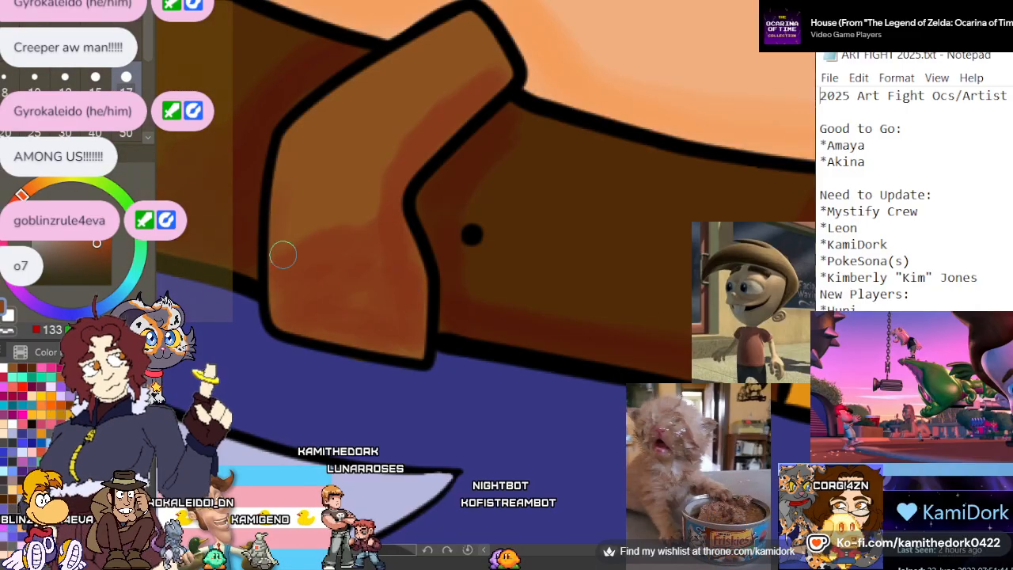
mouse_move(405, 140)
mouse_down()
mouse_move(471, 83)
mouse_move(343, 177)
mouse_up()
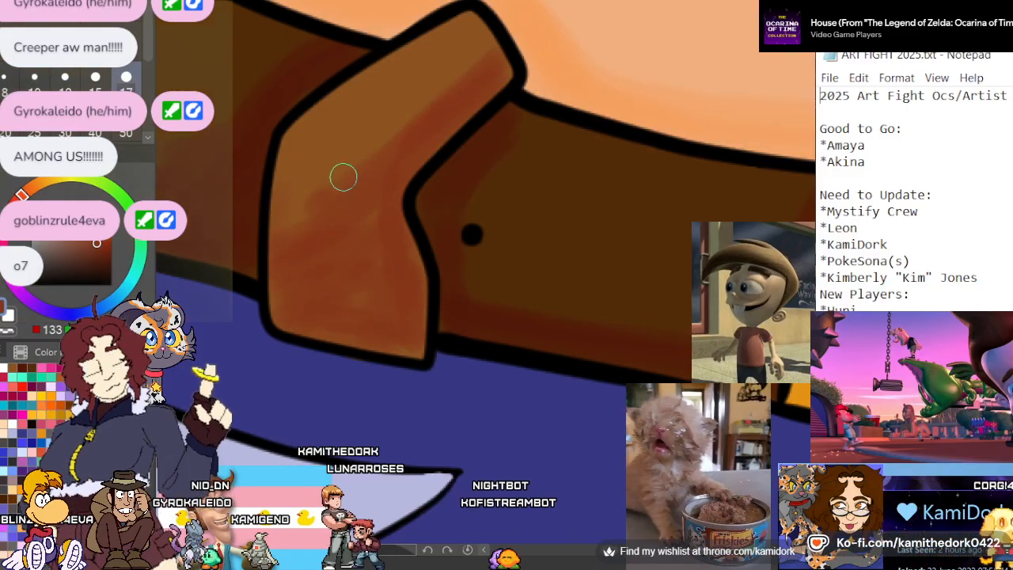
Shade the inner edge and lower half of the peace-sign-side belt loop with the reddish brown
scroll(288, 220, down, 5)
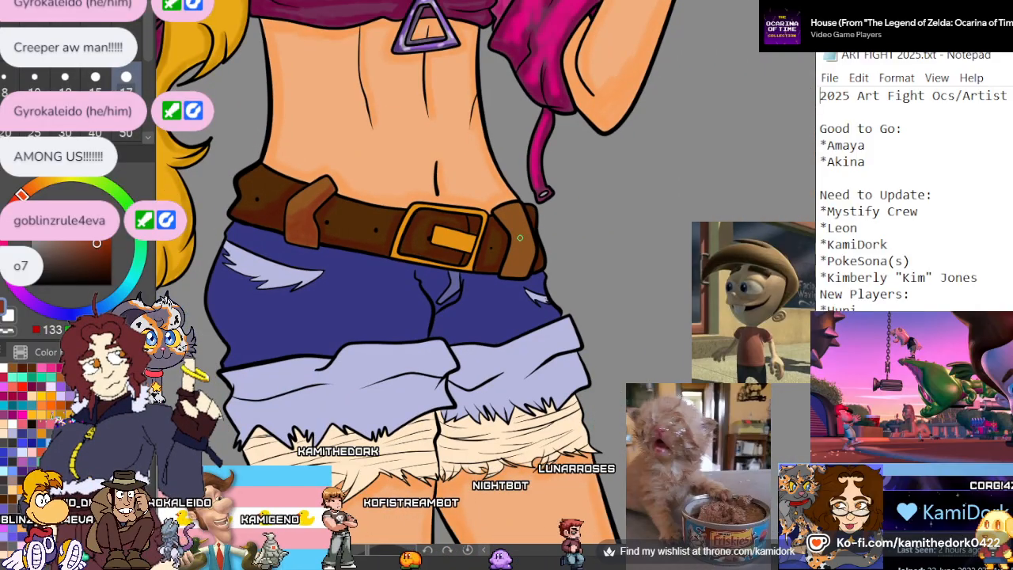
scroll(520, 238, up, 8)
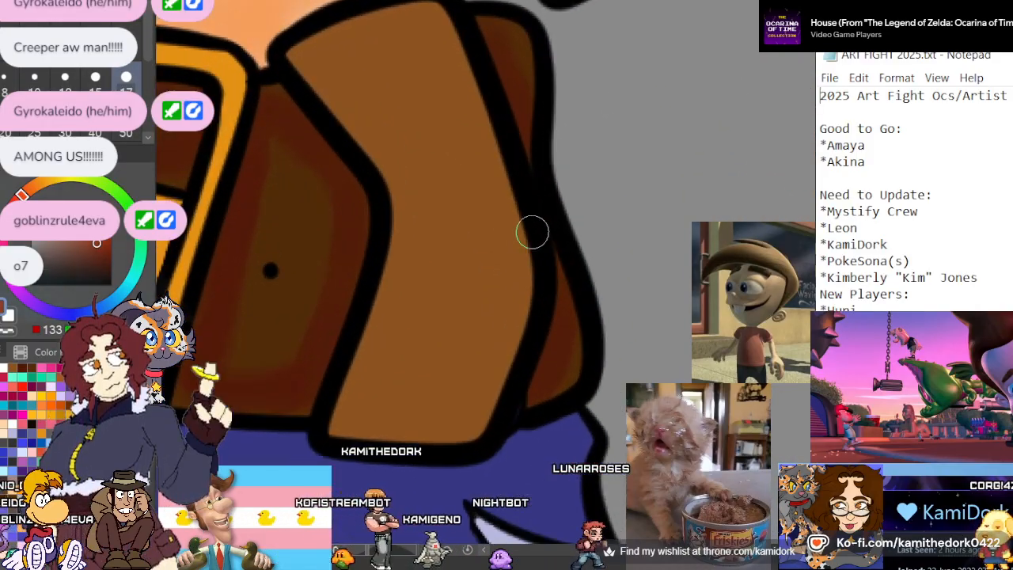
mouse_move(316, 75)
mouse_down()
mouse_move(388, 184)
mouse_move(404, 228)
mouse_move(409, 334)
mouse_move(399, 305)
mouse_move(468, 378)
mouse_up()
mouse_move(448, 338)
mouse_down()
mouse_move(481, 361)
mouse_move(512, 256)
mouse_move(518, 303)
mouse_move(508, 287)
mouse_move(468, 421)
mouse_move(377, 414)
mouse_move(400, 307)
mouse_up()
mouse_move(425, 350)
mouse_down()
mouse_move(372, 392)
mouse_move(489, 220)
mouse_move(434, 247)
mouse_move(415, 239)
mouse_move(494, 243)
mouse_move(494, 264)
mouse_move(507, 250)
mouse_move(440, 281)
mouse_up()
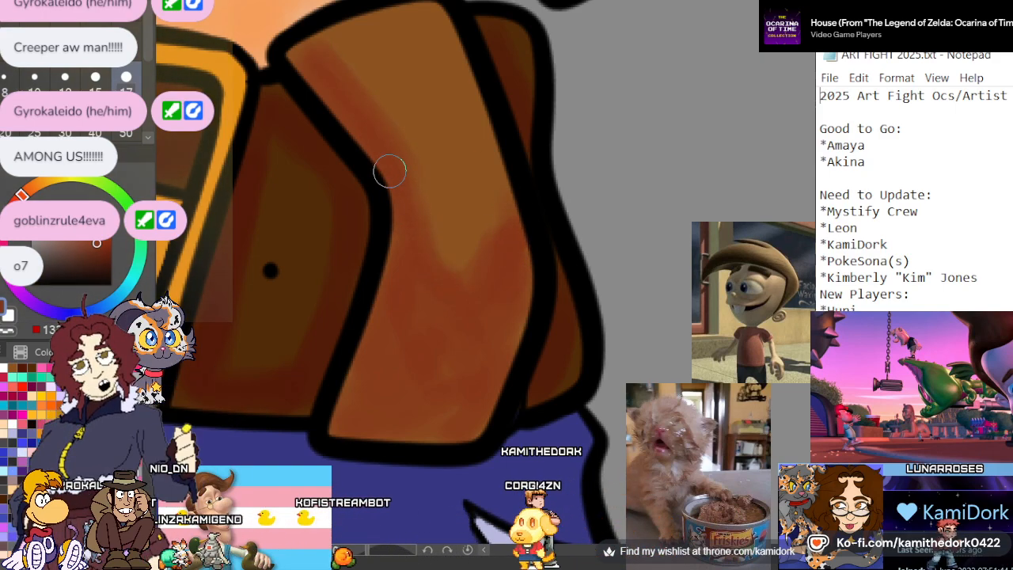
Pick a brighter orange-brown and brush a soft highlight along the upper part of the lollipop-side belt loop
scroll(430, 204, down, 6)
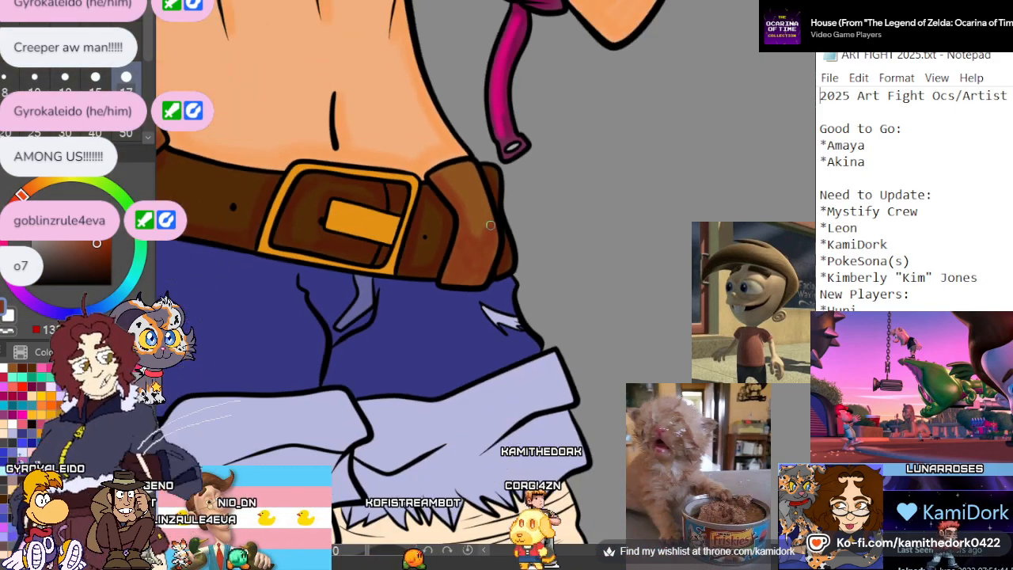
scroll(460, 225, up, 8)
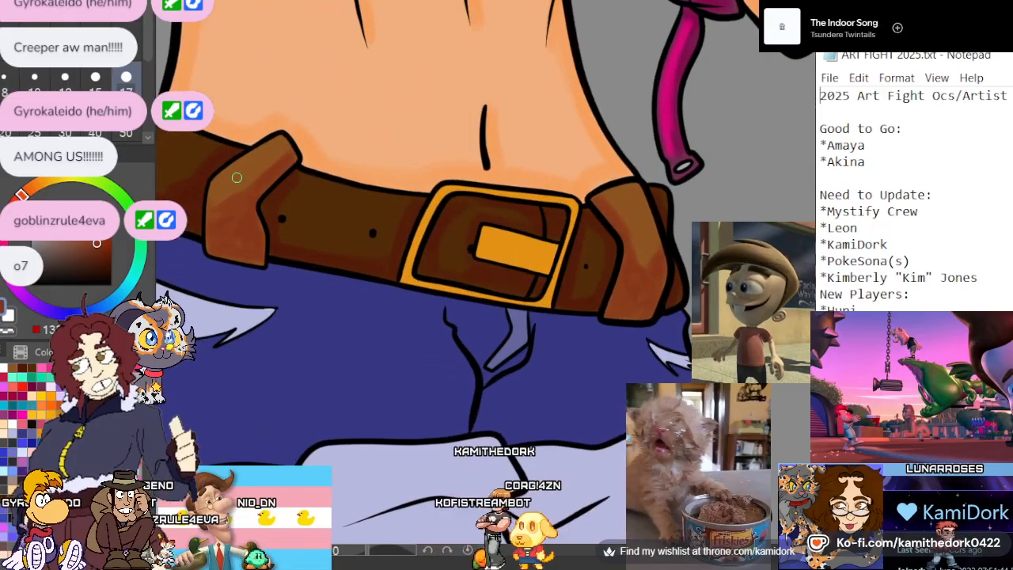
scroll(230, 171, up, 1)
scroll(230, 162, down, 3)
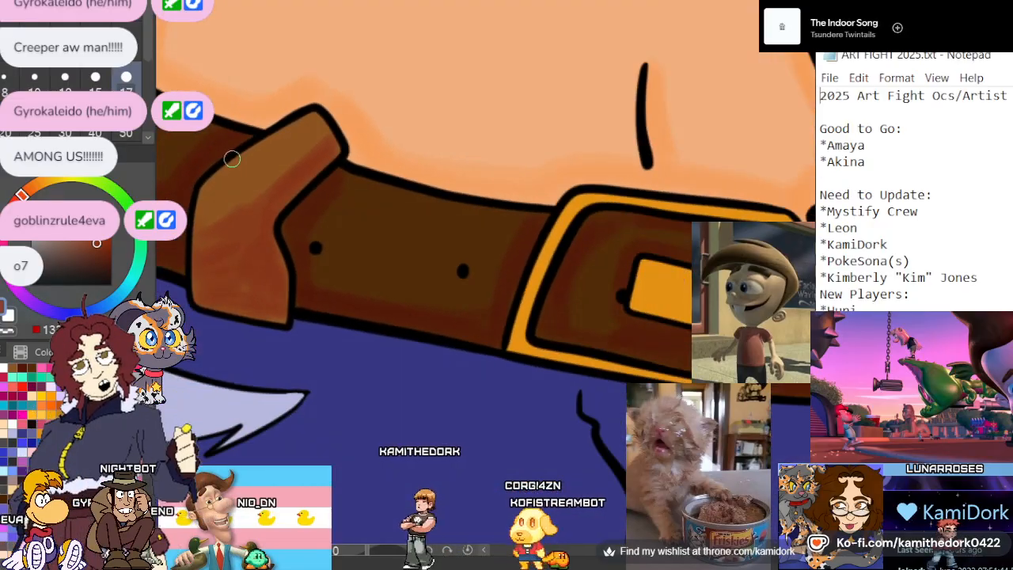
scroll(231, 158, up, 2)
click(95, 218)
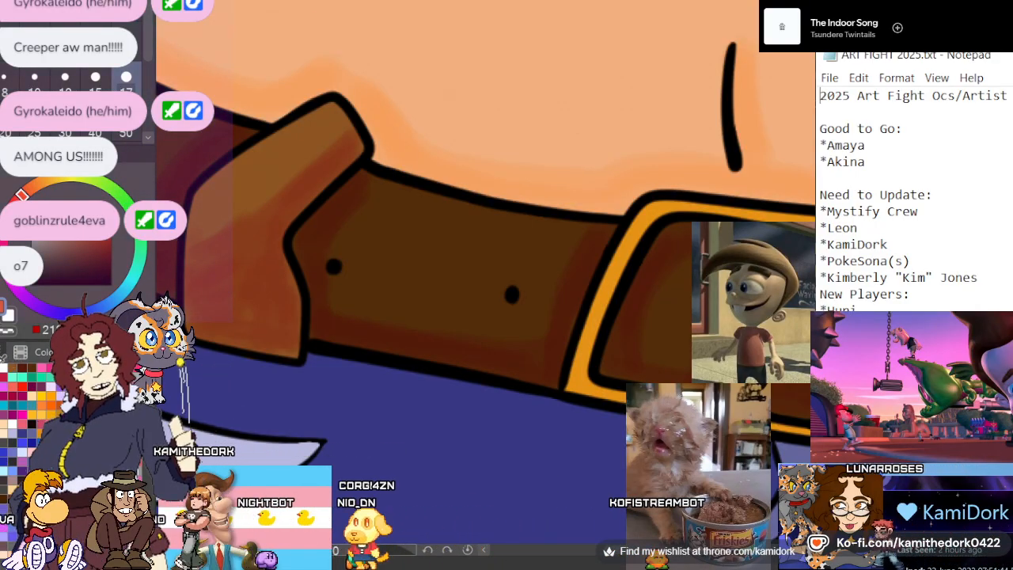
click(96, 243)
click(36, 186)
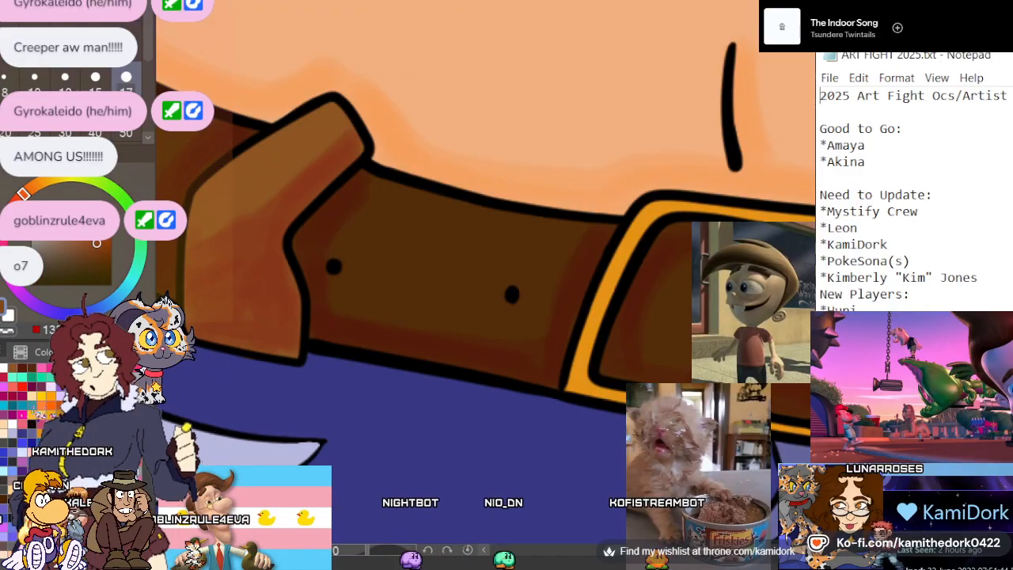
click(42, 188)
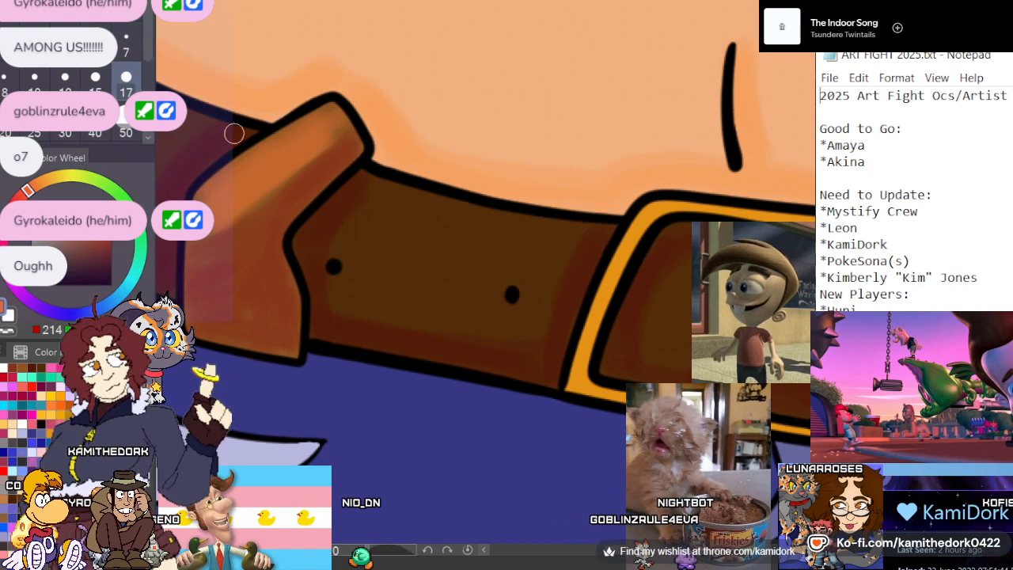
Brush a soft orange-brown highlight down the middle of the peace-sign-side belt loop, from its upper edge into the lower half
scroll(244, 84, down, 5)
scroll(477, 183, up, 4)
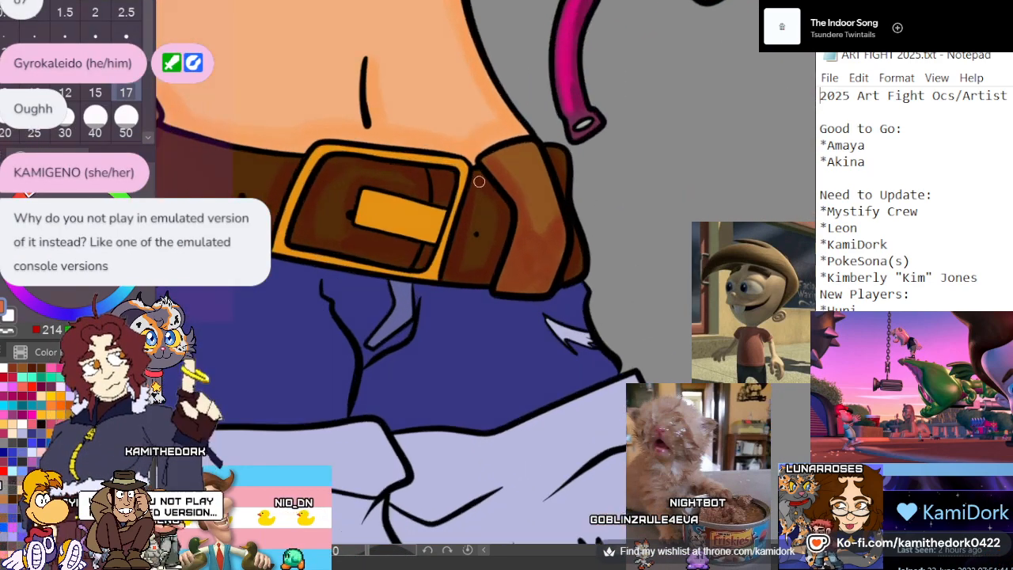
scroll(478, 181, up, 4)
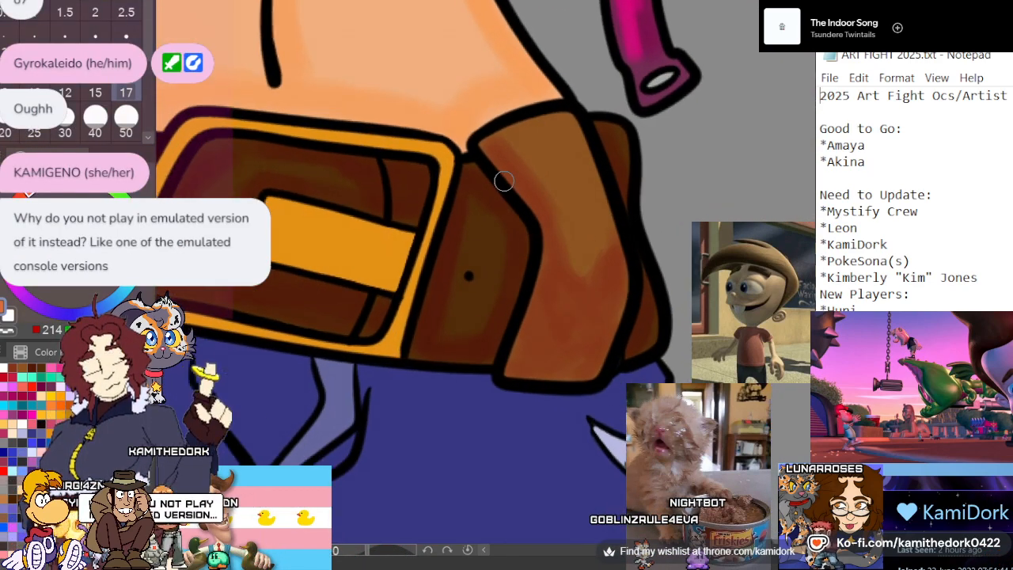
scroll(509, 181, up, 2)
scroll(454, 213, down, 3)
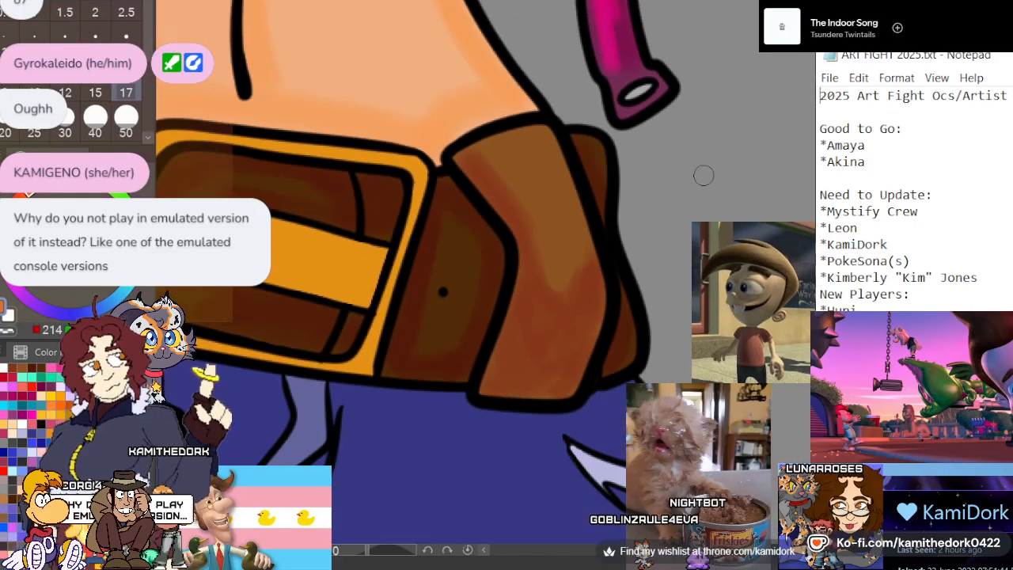
scroll(685, 186, up, 3)
scroll(649, 186, down, 3)
scroll(662, 190, up, 3)
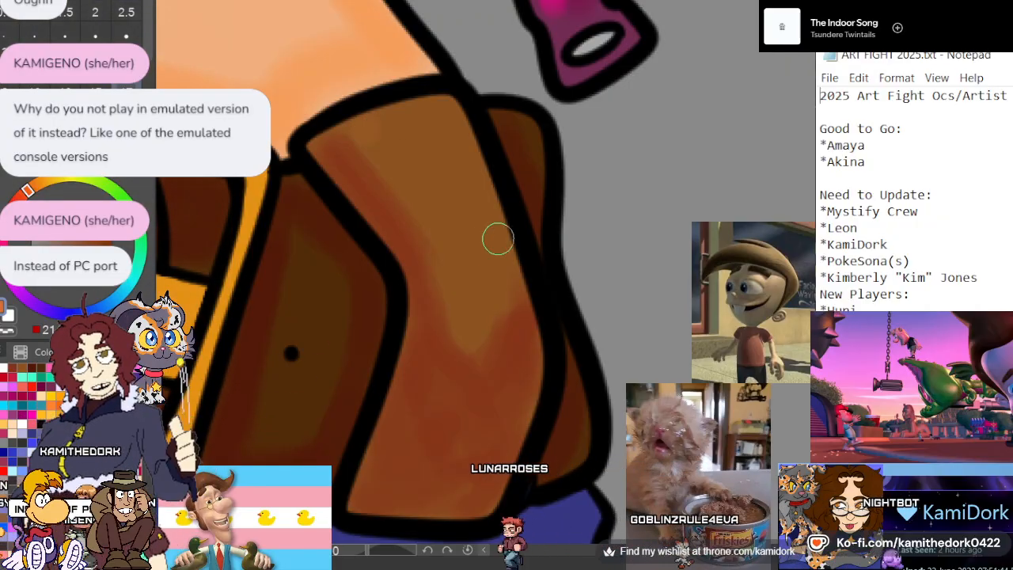
mouse_move(467, 232)
mouse_down()
mouse_move(496, 259)
mouse_move(462, 296)
mouse_move(395, 147)
mouse_up()
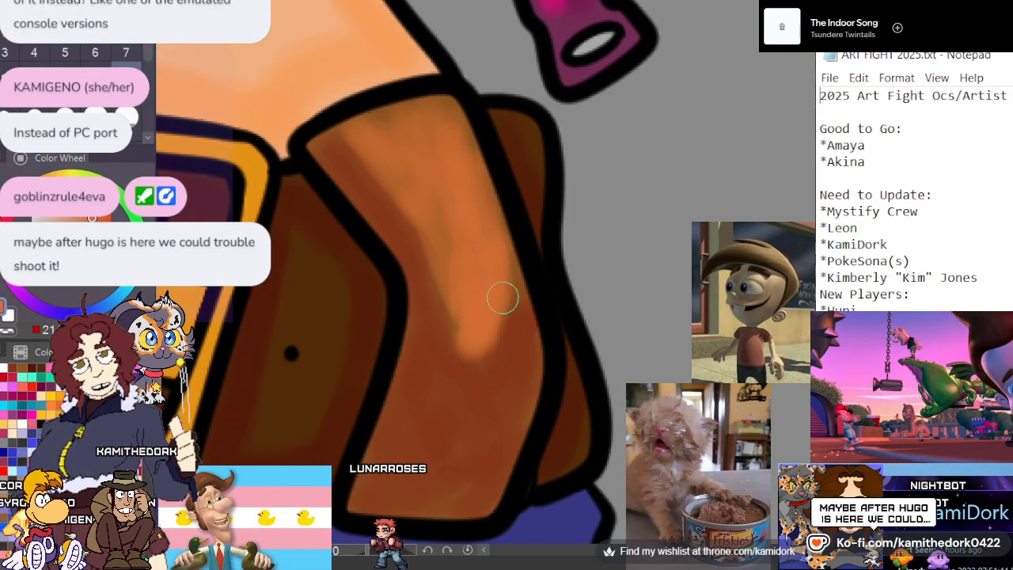
mouse_move(471, 325)
mouse_down()
mouse_move(468, 363)
mouse_move(474, 329)
mouse_up()
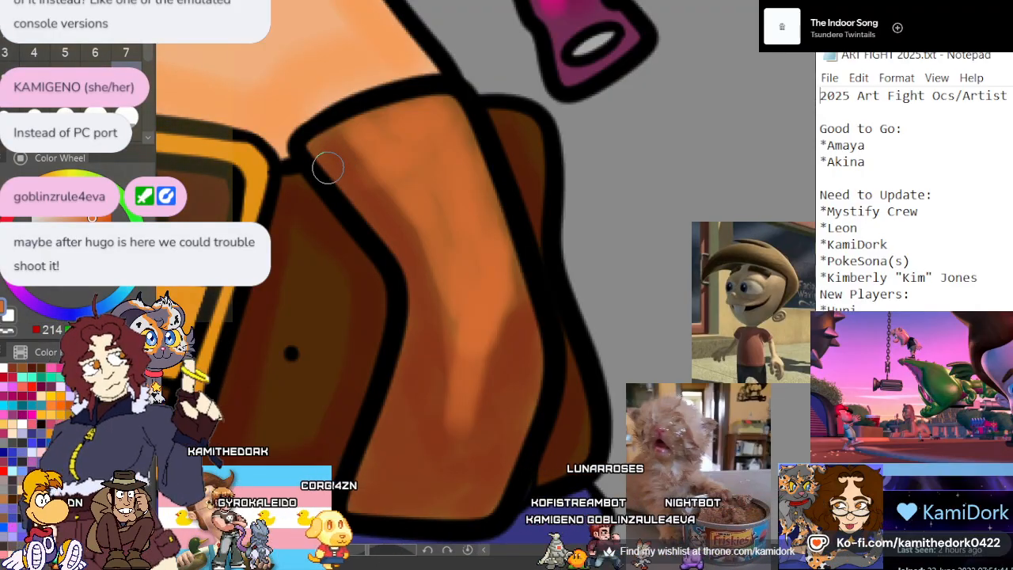
scroll(333, 170, down, 2)
scroll(419, 182, down, 4)
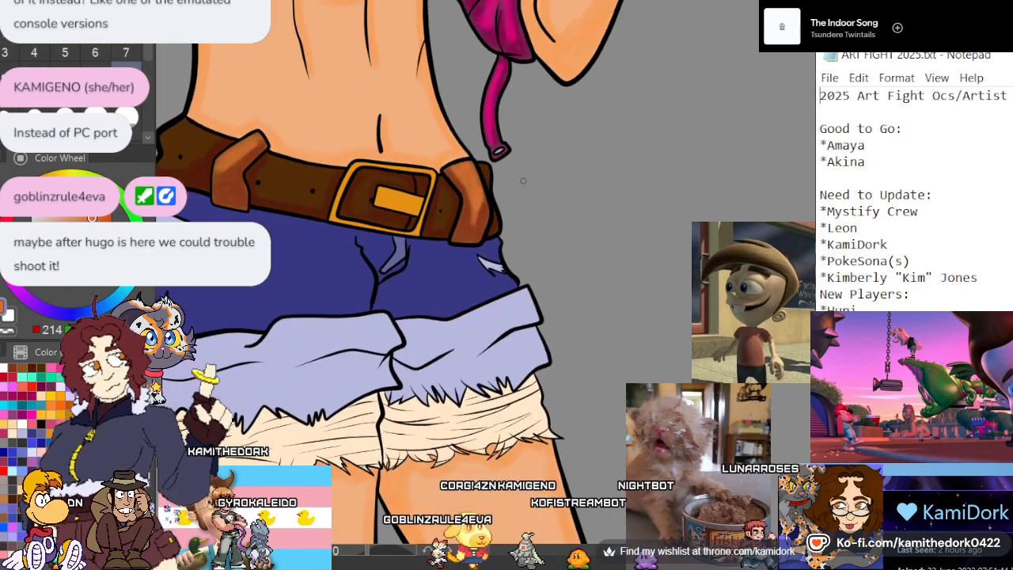
Sample the dark brown of the belt, shift it to a brighter orange-brown, and brush textured highlights over the belt end beyond the lollipop-side loop
scroll(265, 138, up, 3)
scroll(265, 139, up, 3)
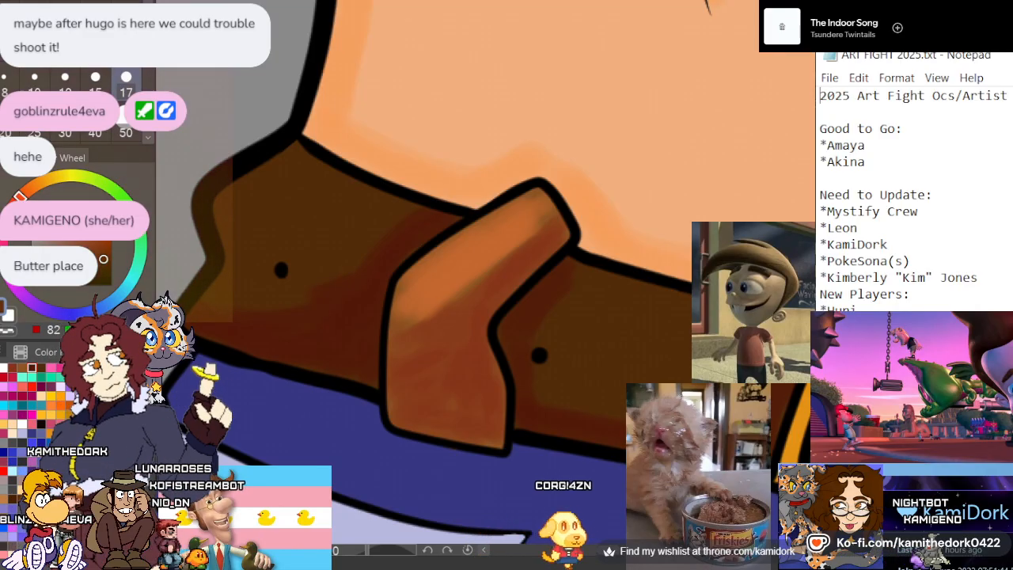
alt+click(350, 218)
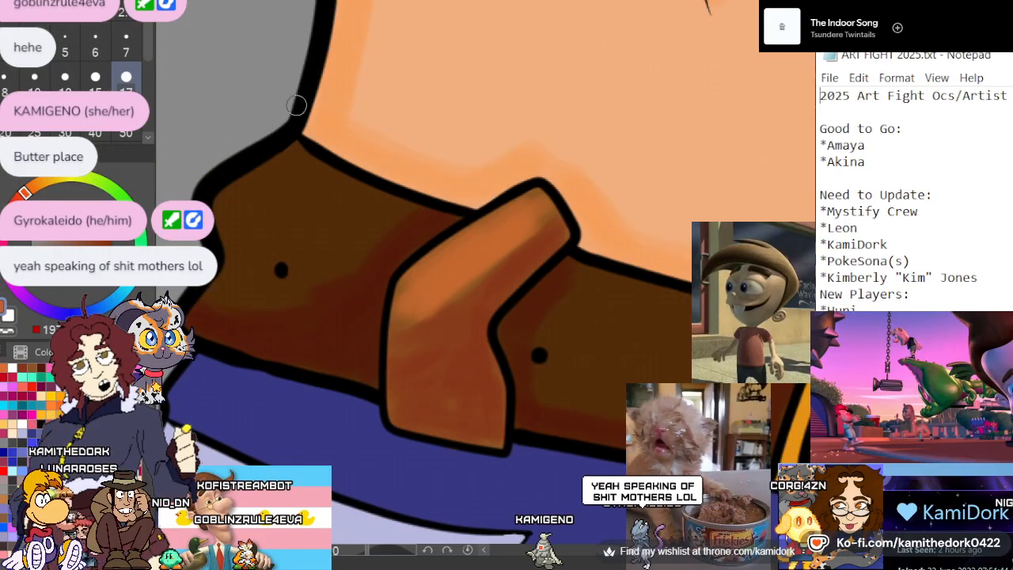
mouse_move(274, 208)
mouse_down()
mouse_move(286, 157)
mouse_move(242, 220)
mouse_move(250, 233)
mouse_move(282, 216)
mouse_move(367, 207)
mouse_move(394, 220)
mouse_move(267, 305)
mouse_move(205, 304)
mouse_up()
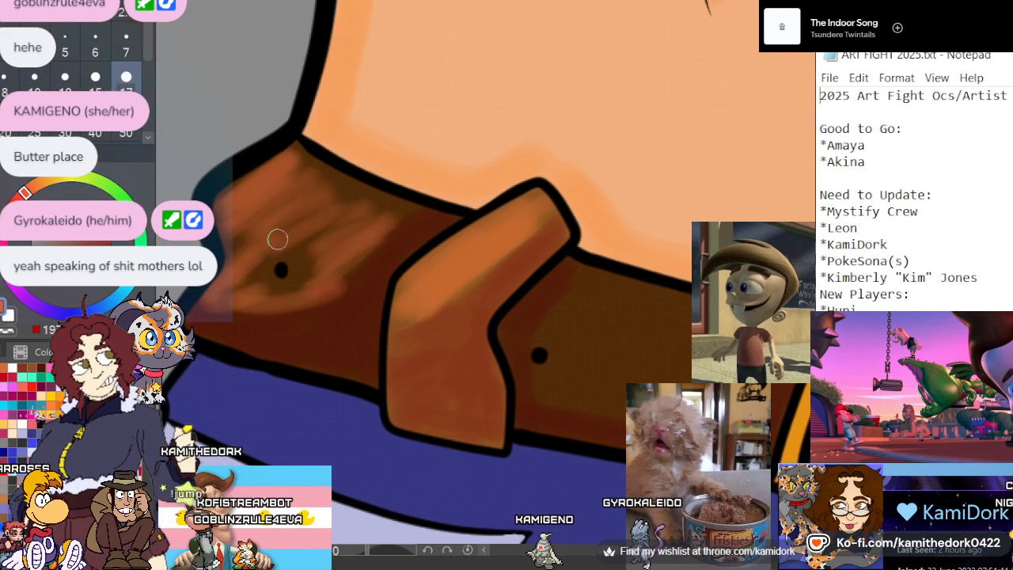
mouse_move(385, 235)
mouse_down()
mouse_move(352, 245)
mouse_move(290, 292)
mouse_move(262, 281)
mouse_move(334, 187)
mouse_move(236, 286)
mouse_move(307, 263)
mouse_move(349, 233)
mouse_move(328, 195)
mouse_move(408, 213)
mouse_move(405, 235)
mouse_move(349, 299)
mouse_move(280, 308)
mouse_move(239, 273)
mouse_move(251, 228)
mouse_move(236, 219)
mouse_move(259, 171)
mouse_move(295, 167)
mouse_move(346, 188)
mouse_move(356, 228)
mouse_up()
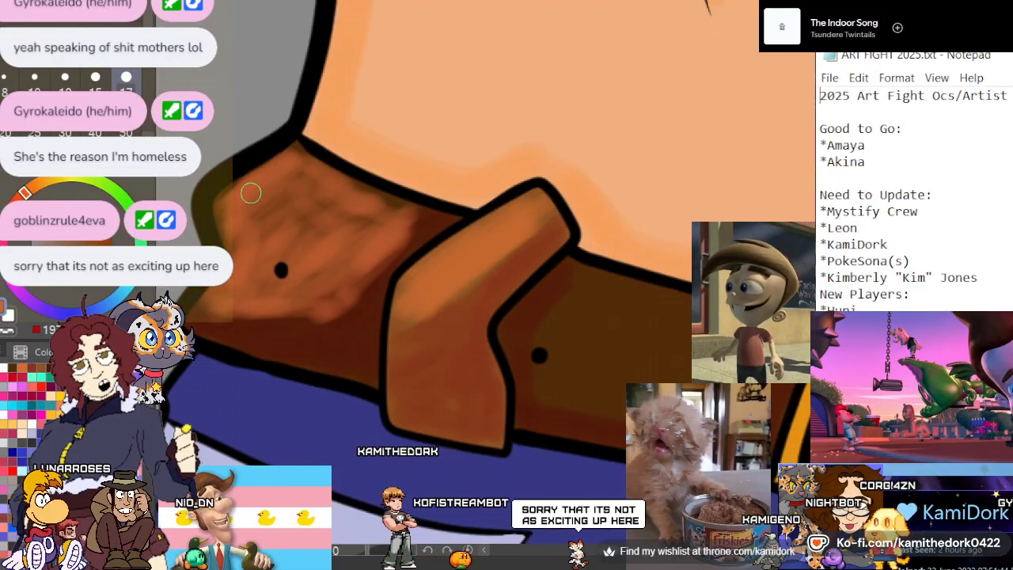
scroll(232, 182, down, 5)
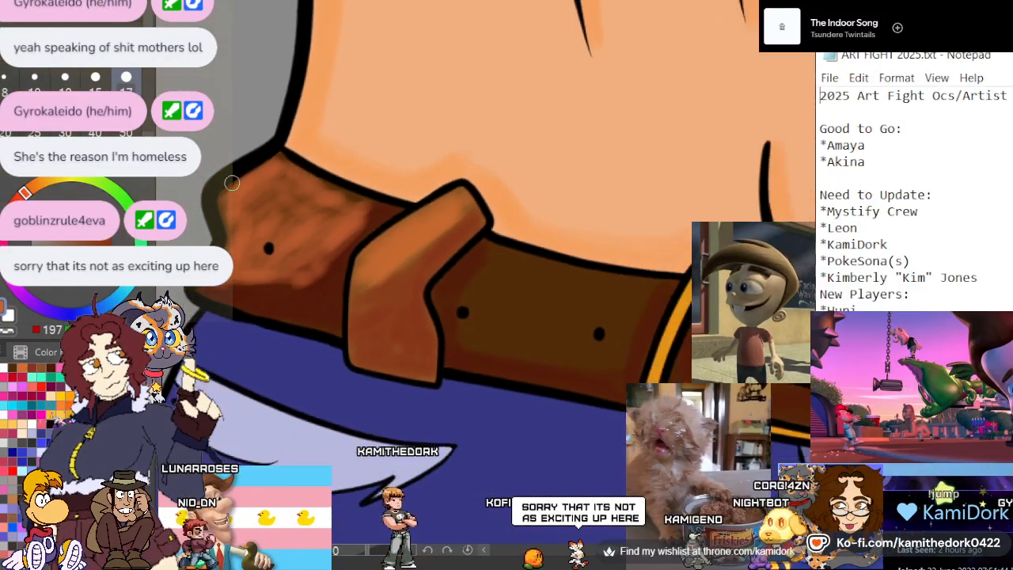
Fill the middle of the belt section between the lollipop-side loop and the buckle with textured orange-brown strokes, keeping the edges dark
scroll(556, 285, up, 1)
scroll(457, 285, up, 5)
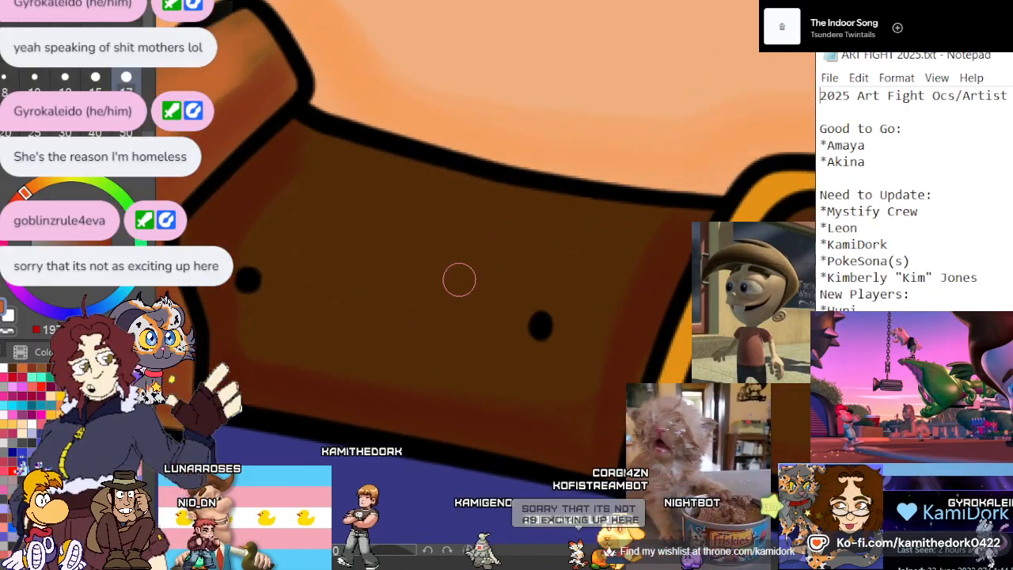
mouse_move(626, 238)
mouse_down()
mouse_move(581, 332)
mouse_move(579, 374)
mouse_move(370, 362)
mouse_move(299, 341)
mouse_move(255, 314)
mouse_move(315, 161)
mouse_move(509, 207)
mouse_move(542, 241)
mouse_move(529, 317)
mouse_move(572, 340)
mouse_move(379, 301)
mouse_move(371, 232)
mouse_move(297, 200)
mouse_move(294, 269)
mouse_move(393, 298)
mouse_move(423, 365)
mouse_up()
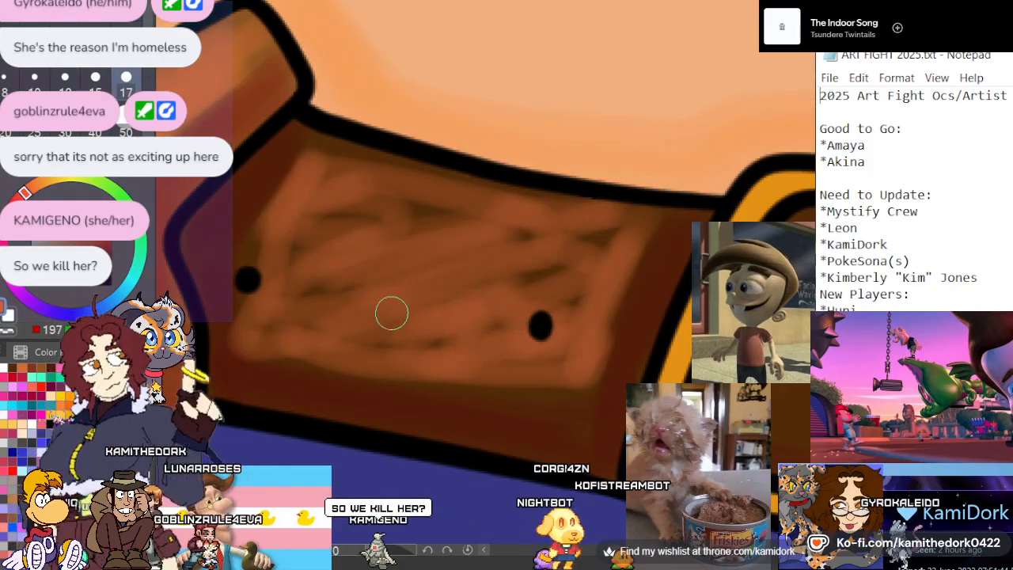
mouse_move(463, 315)
mouse_down()
mouse_move(555, 345)
mouse_move(577, 368)
mouse_move(437, 388)
mouse_move(308, 367)
mouse_move(272, 272)
mouse_move(306, 173)
mouse_move(397, 173)
mouse_move(530, 214)
mouse_up()
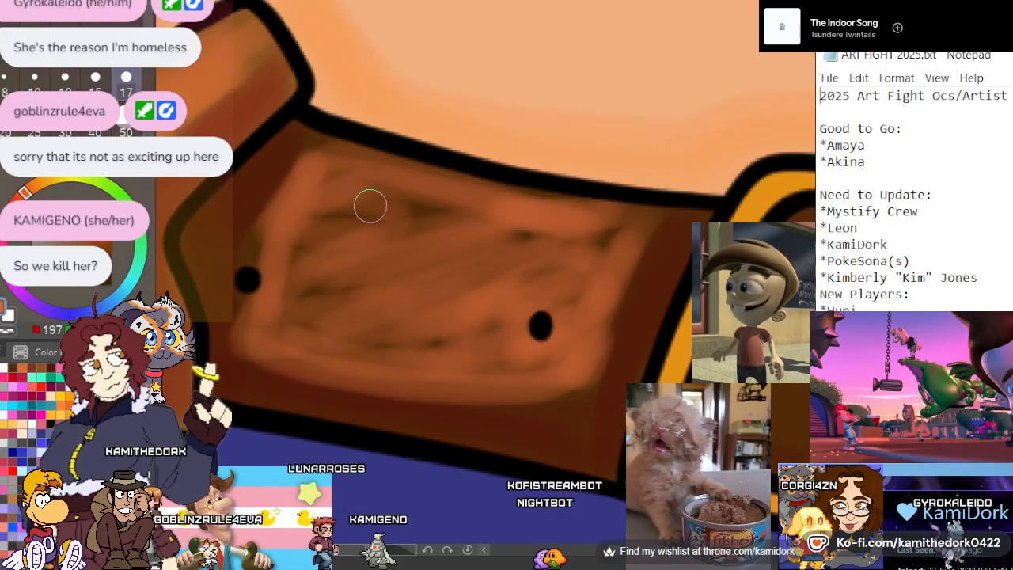
mouse_move(581, 386)
mouse_down()
mouse_move(427, 387)
mouse_move(290, 355)
mouse_move(258, 306)
mouse_move(246, 250)
mouse_move(306, 170)
mouse_move(328, 321)
mouse_move(388, 336)
mouse_move(469, 328)
mouse_move(586, 246)
mouse_move(571, 227)
mouse_move(589, 246)
mouse_move(416, 299)
mouse_up()
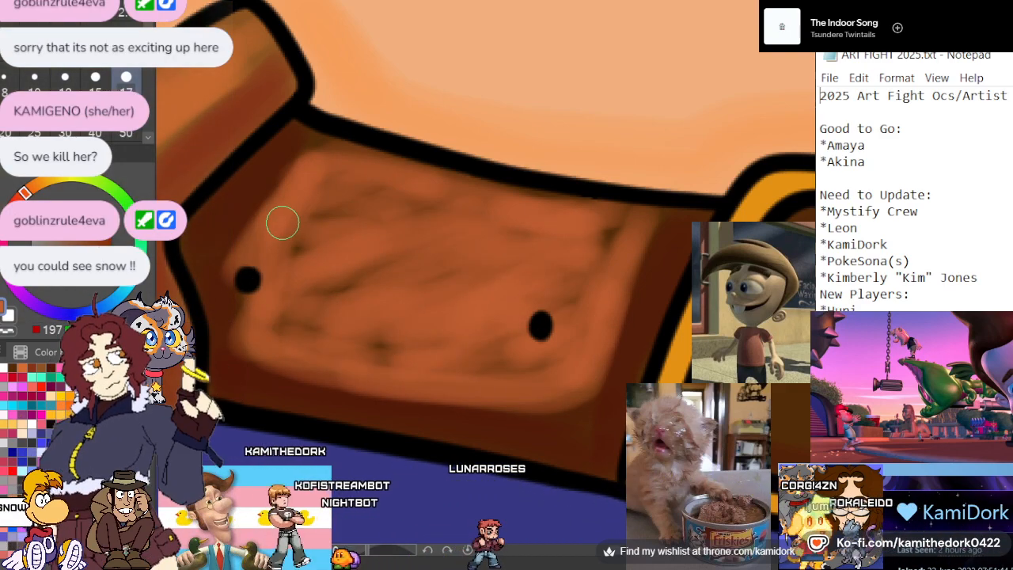
scroll(267, 224, down, 3)
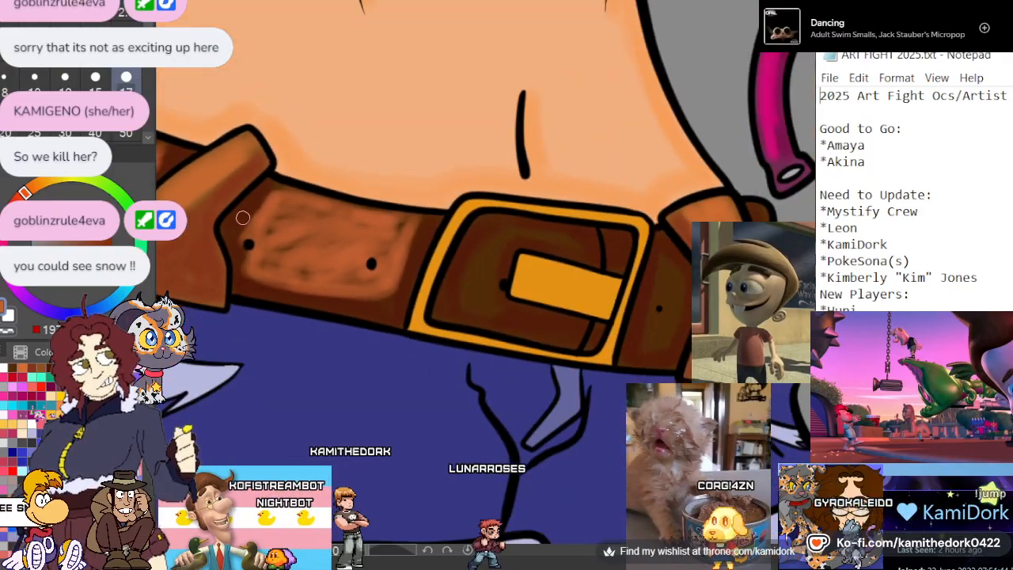
Brush orange-brown highlights onto the leather inside the buckle, curving around the gold prong
scroll(308, 219, up, 4)
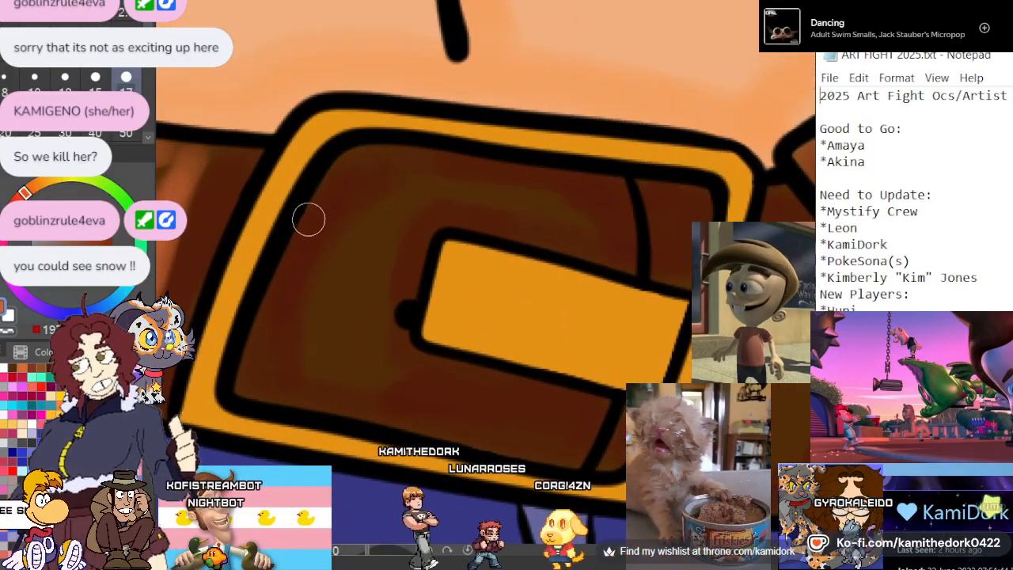
mouse_move(609, 207)
mouse_down()
mouse_move(438, 190)
mouse_move(362, 314)
mouse_move(385, 385)
mouse_move(527, 414)
mouse_move(303, 357)
mouse_move(348, 226)
mouse_move(312, 357)
mouse_move(350, 202)
mouse_move(321, 297)
mouse_up()
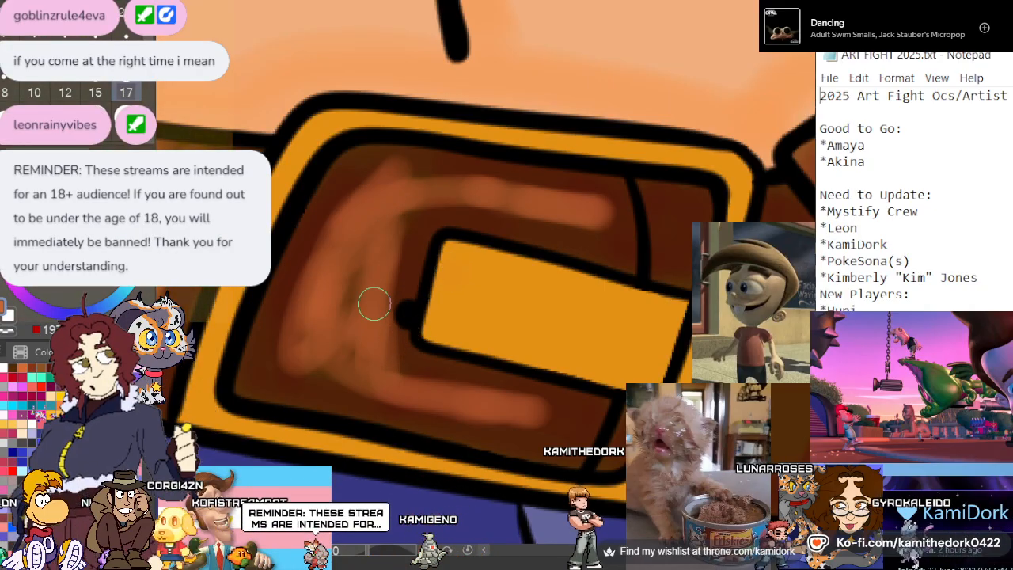
mouse_move(325, 318)
mouse_down()
mouse_move(317, 370)
mouse_move(481, 413)
mouse_up()
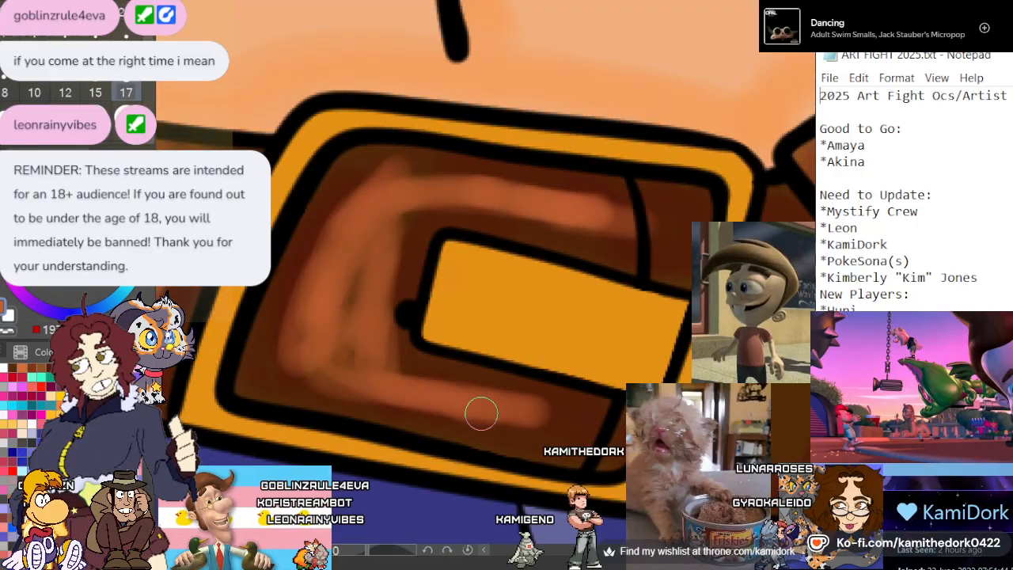
scroll(371, 330, down, 4)
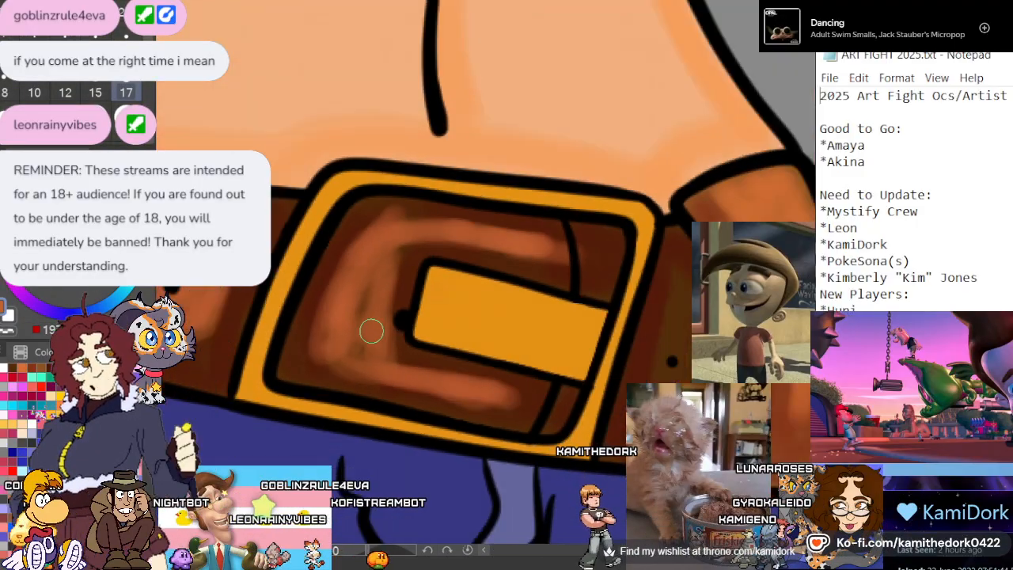
Highlight the belt section between the buckle and the peace-sign-side loop, and the belt end beyond that loop, with orange-brown
scroll(517, 360, up, 4)
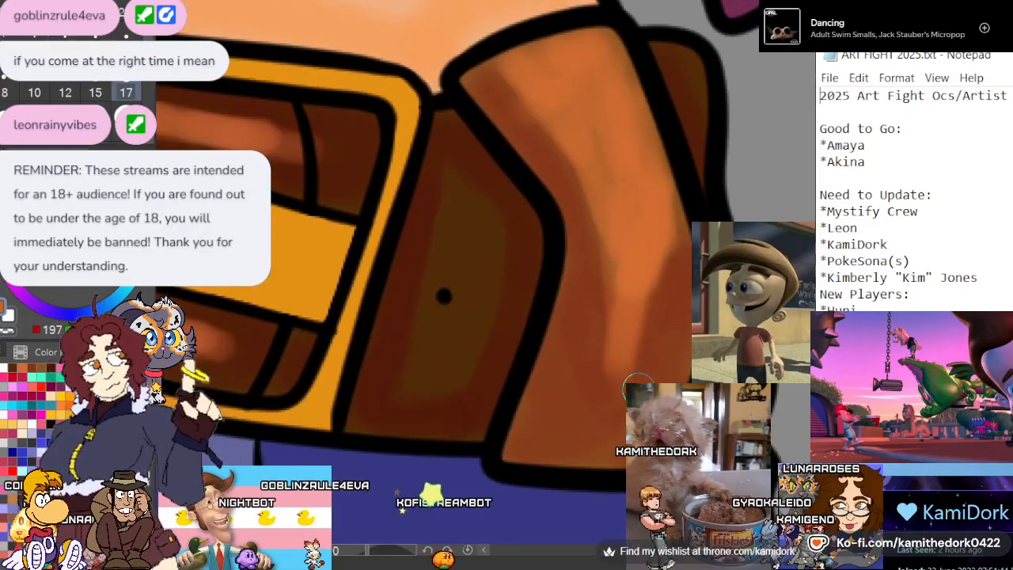
mouse_move(438, 156)
mouse_down()
mouse_move(481, 285)
mouse_move(414, 400)
mouse_move(388, 354)
mouse_move(436, 145)
mouse_move(407, 304)
mouse_move(415, 365)
mouse_move(451, 263)
mouse_move(432, 129)
mouse_move(495, 274)
mouse_move(454, 391)
mouse_move(408, 418)
mouse_move(423, 182)
mouse_up()
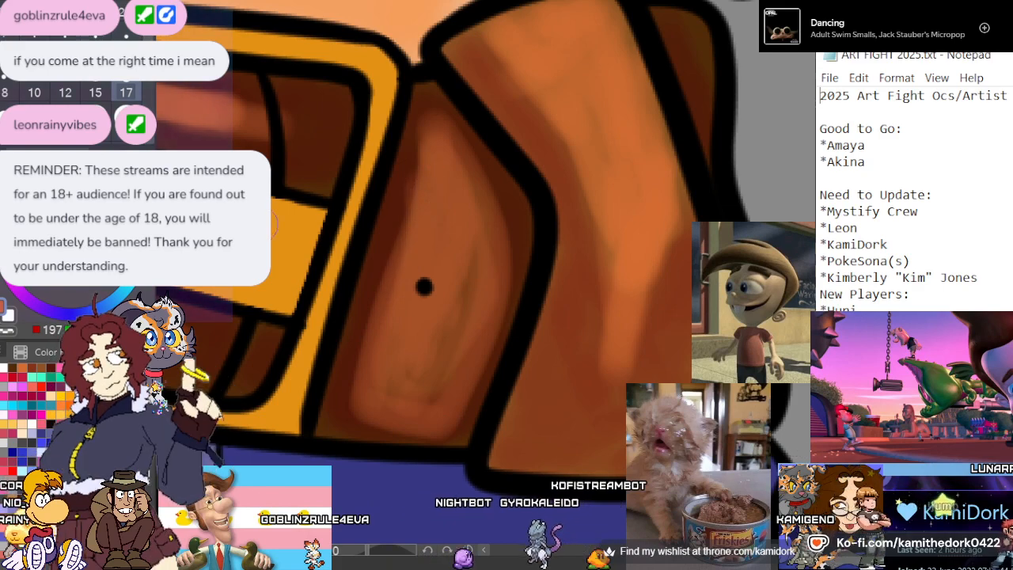
scroll(628, 182, down, 4)
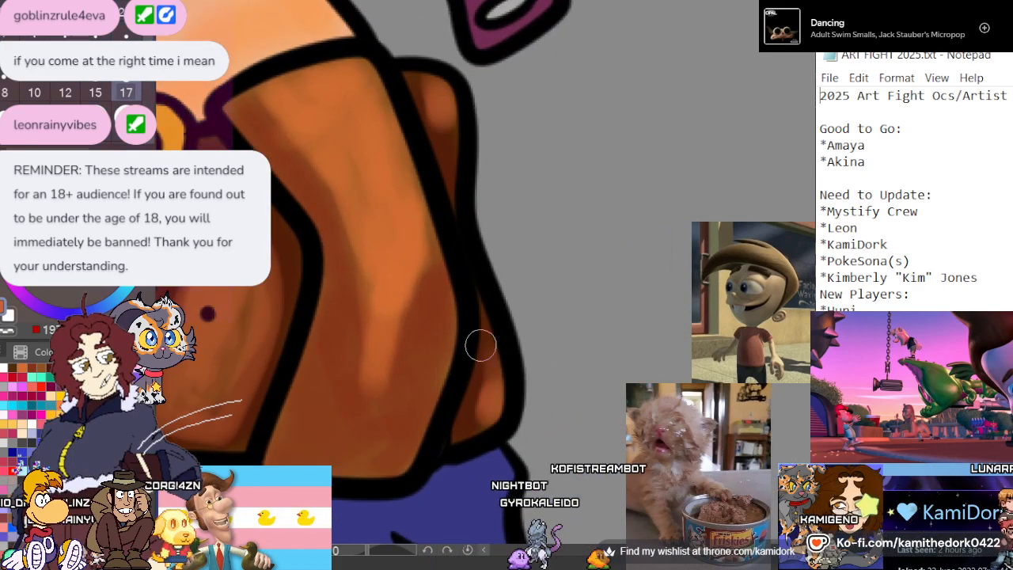
scroll(436, 419, down, 6)
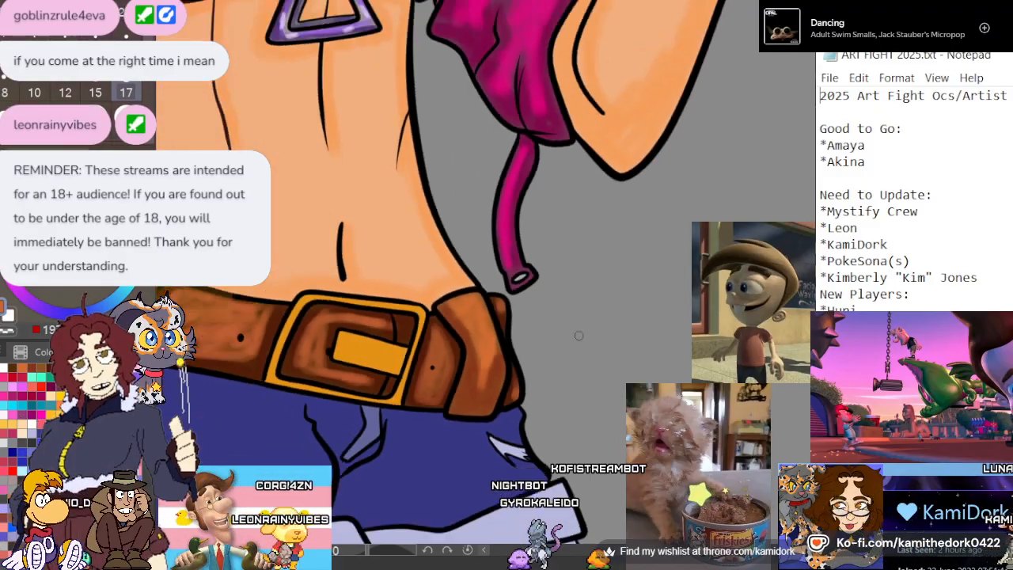
Sample the buckle's gold, shift it to a deeper orange, and shade the lower half of the prong and parts of the buckle frame
scroll(587, 313, up, 8)
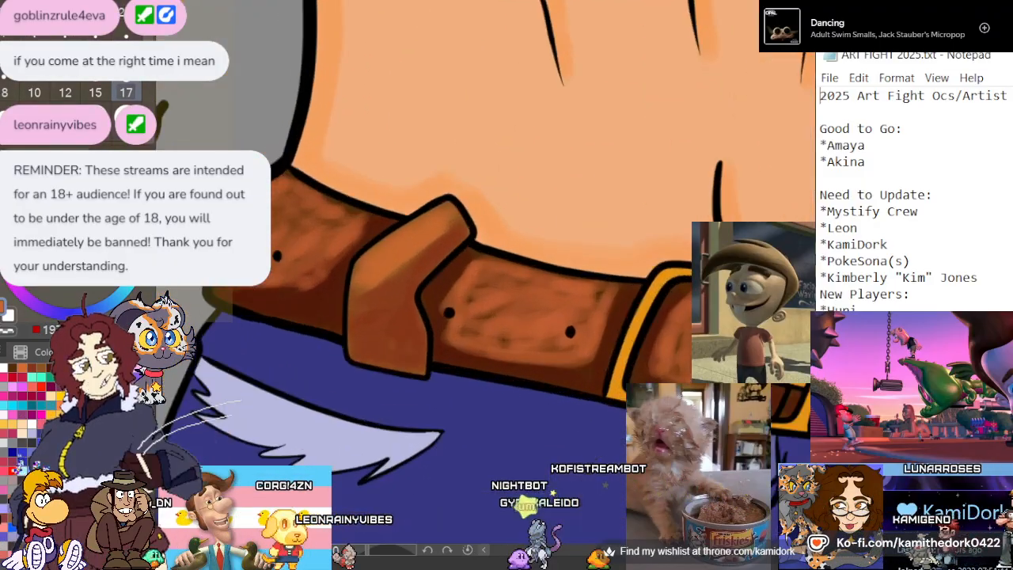
scroll(272, 231, up, 2)
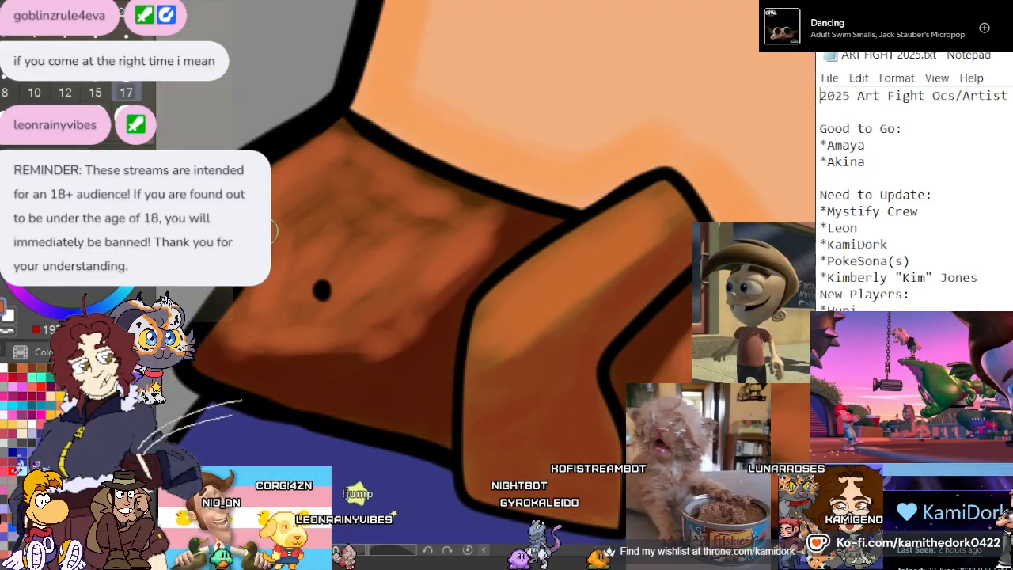
scroll(271, 231, down, 3)
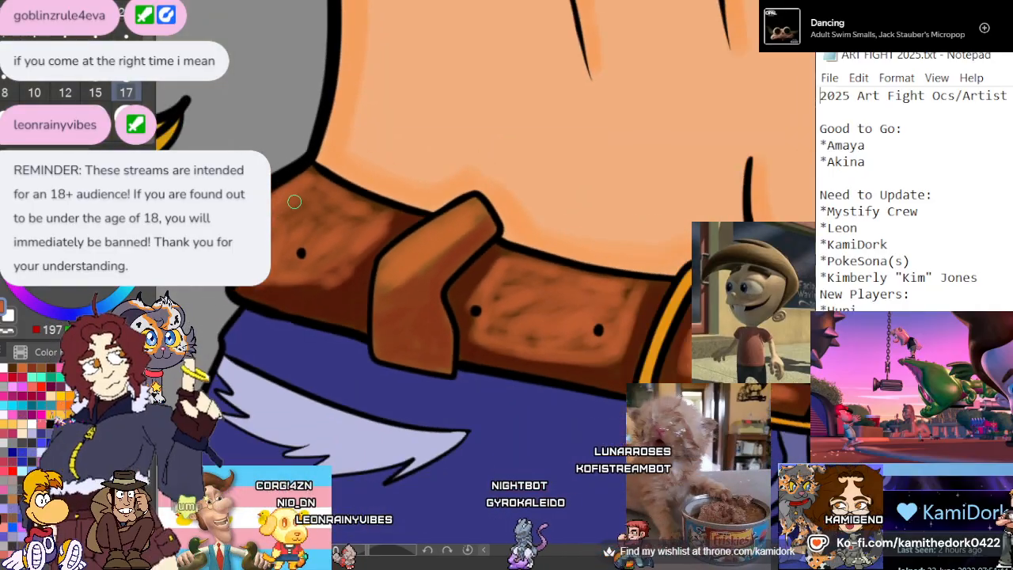
scroll(309, 178, down, 4)
scroll(508, 206, up, 5)
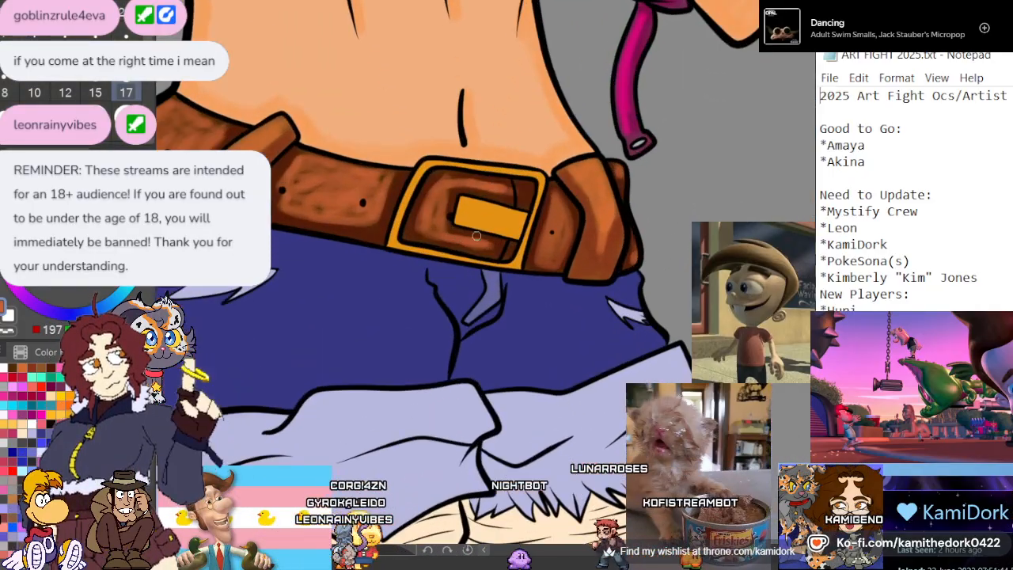
scroll(507, 206, up, 3)
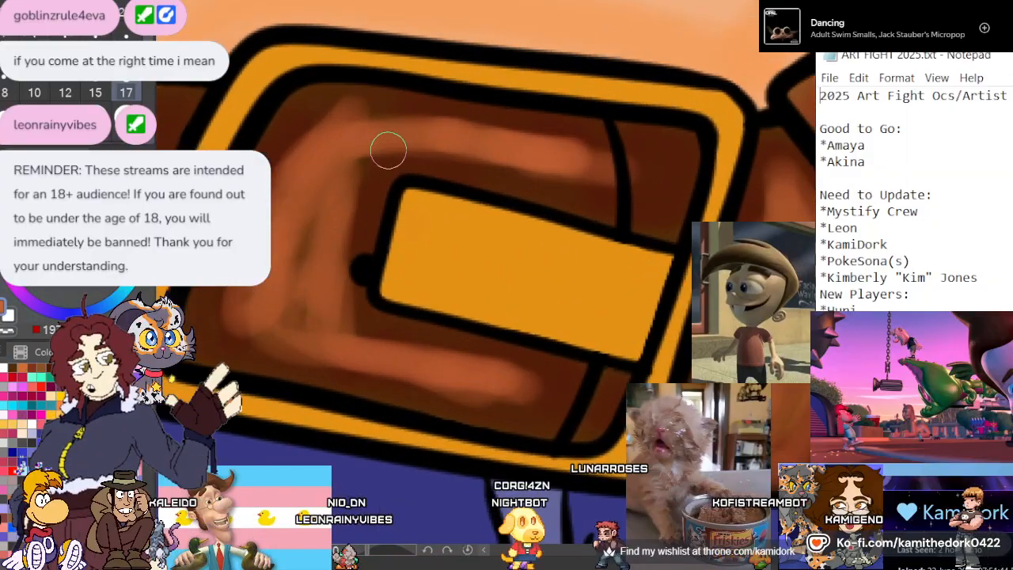
alt+click(421, 196)
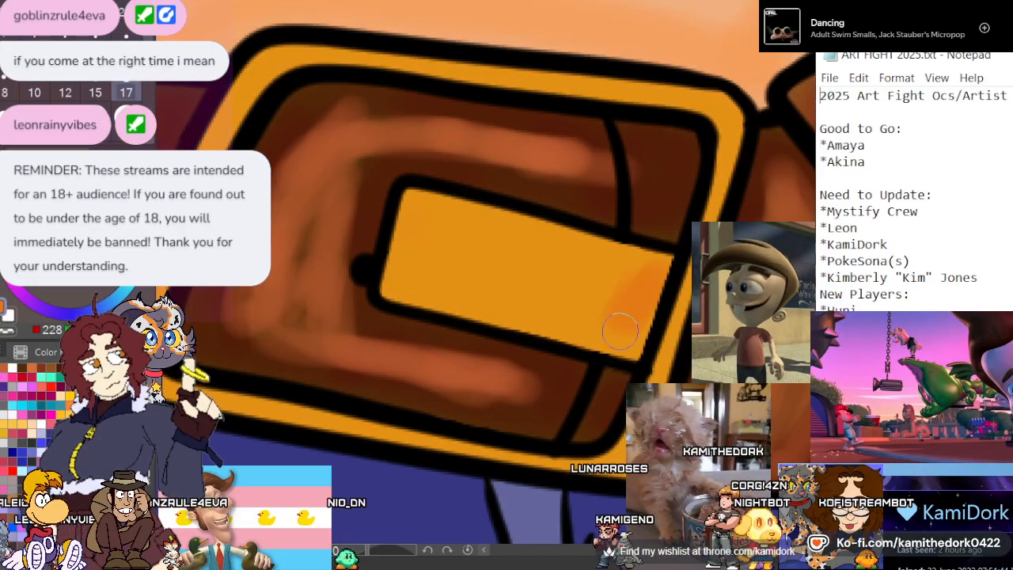
drag(418, 279, 518, 300)
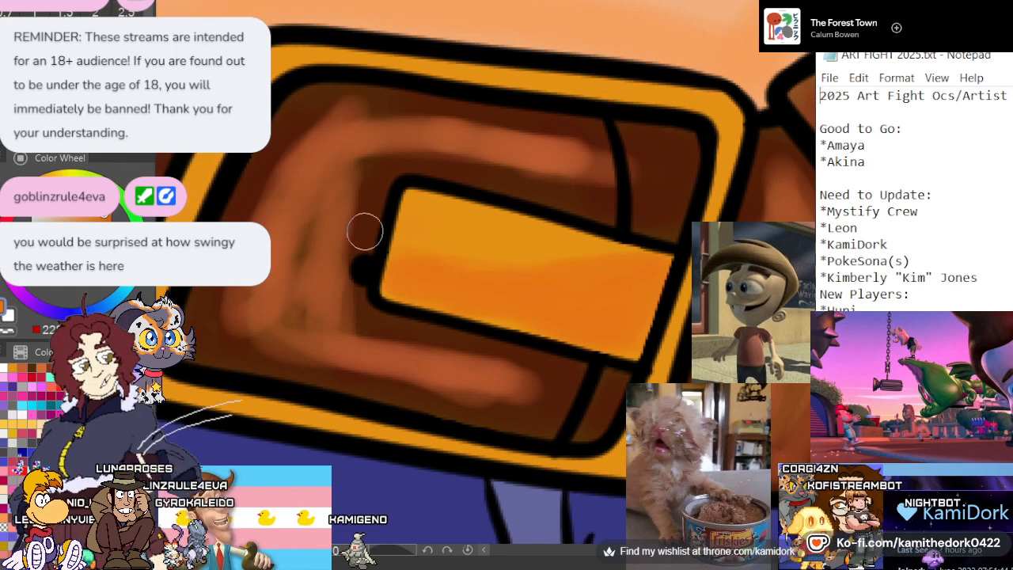
scroll(443, 186, down, 3)
scroll(375, 230, up, 2)
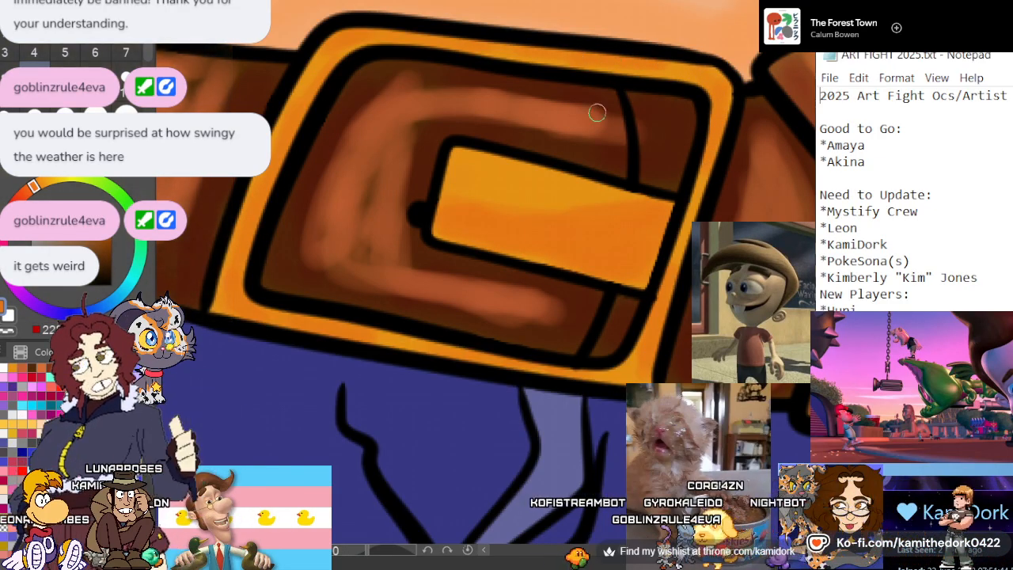
Pick a light yellow and, with a size 10 brush, paint shiny streaks across the buckle prong and around the frame
scroll(597, 112, down, 1)
scroll(571, 142, up, 1)
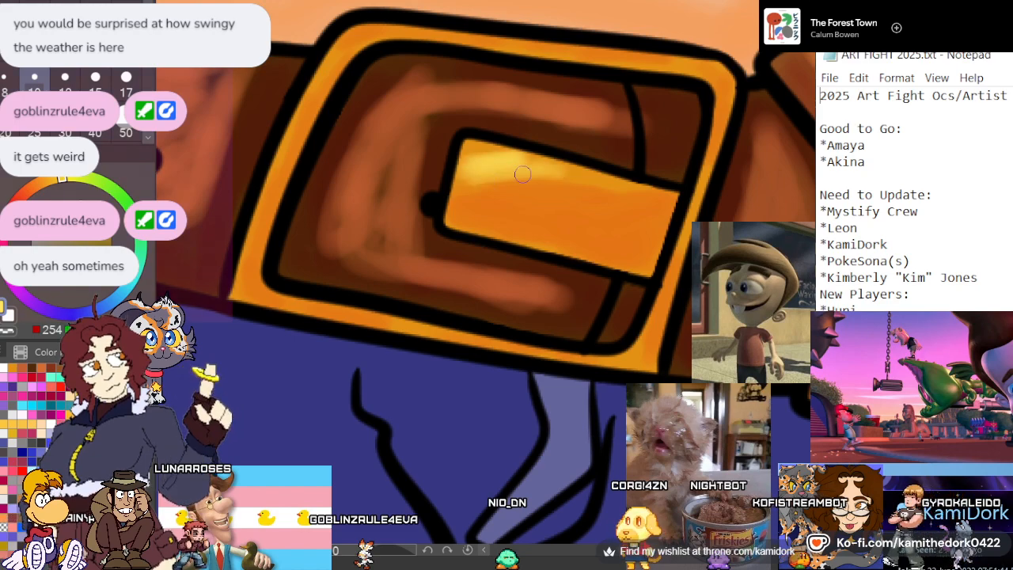
drag(523, 174, 563, 183)
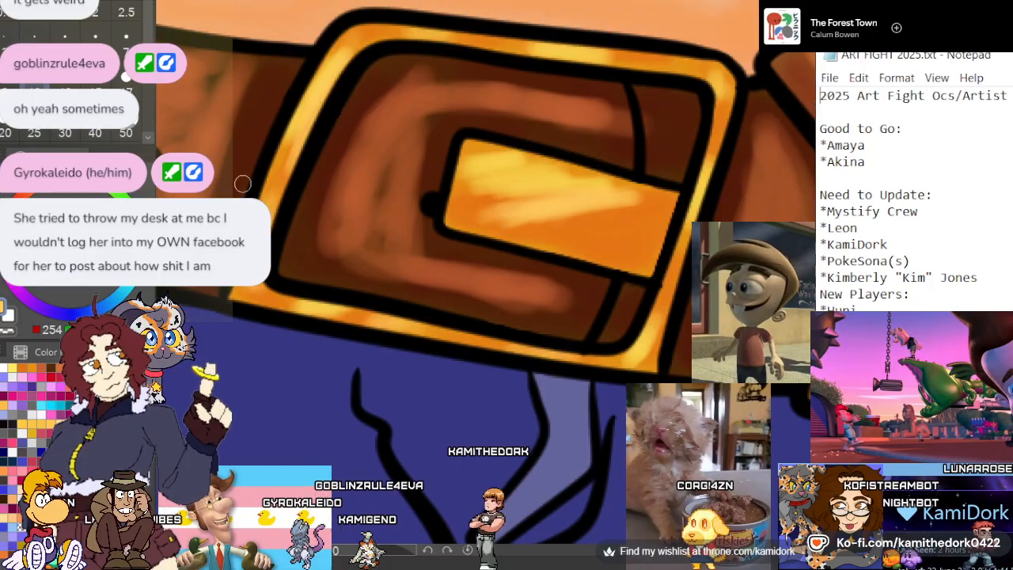
Finish the buckle by blending soft peach-orange streaks into the lower half of the gold prong
mouse_move(606, 238)
mouse_down()
mouse_move(537, 228)
mouse_move(613, 223)
mouse_up()
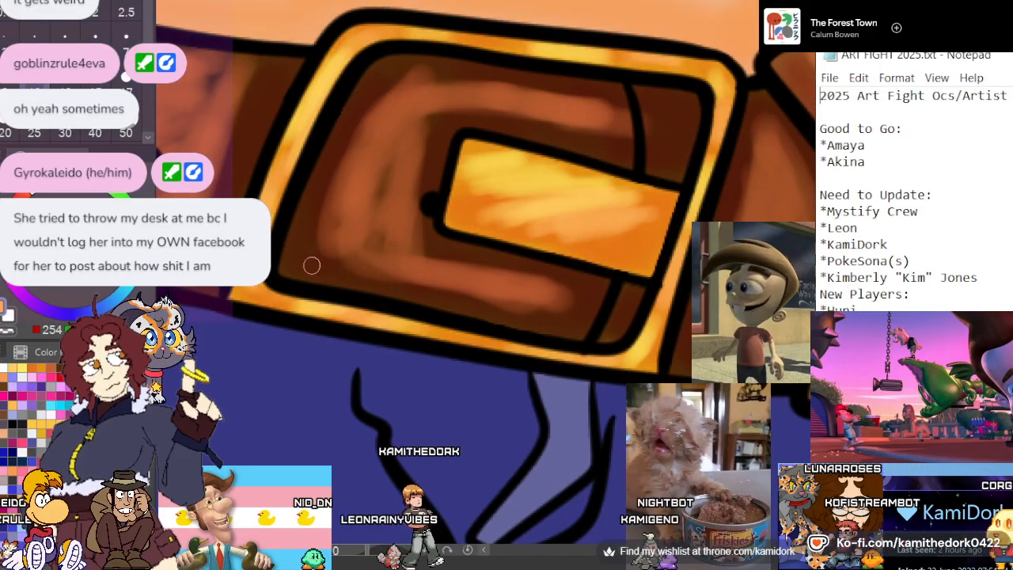
alt+click(284, 201)
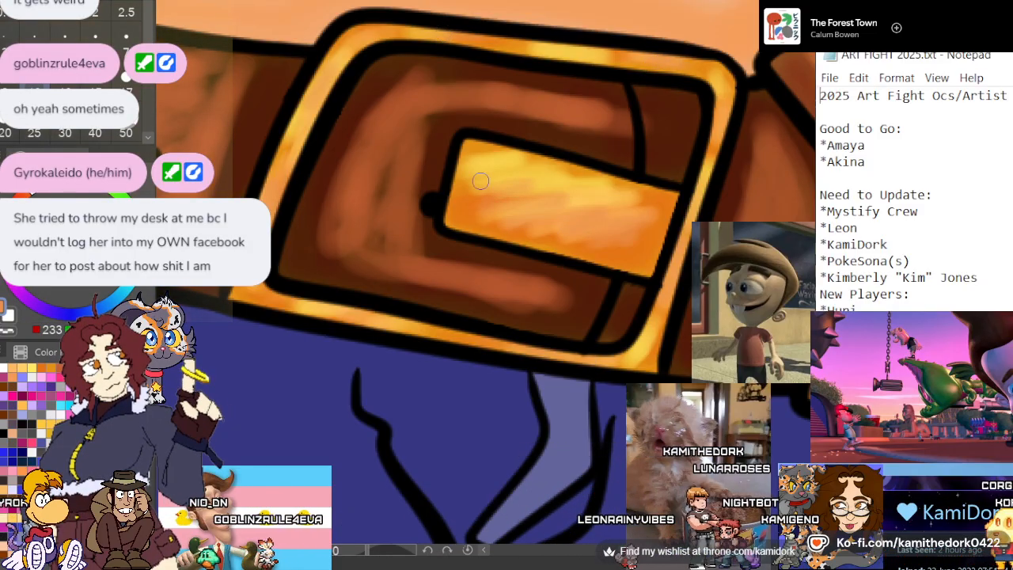
scroll(476, 181, down, 8)
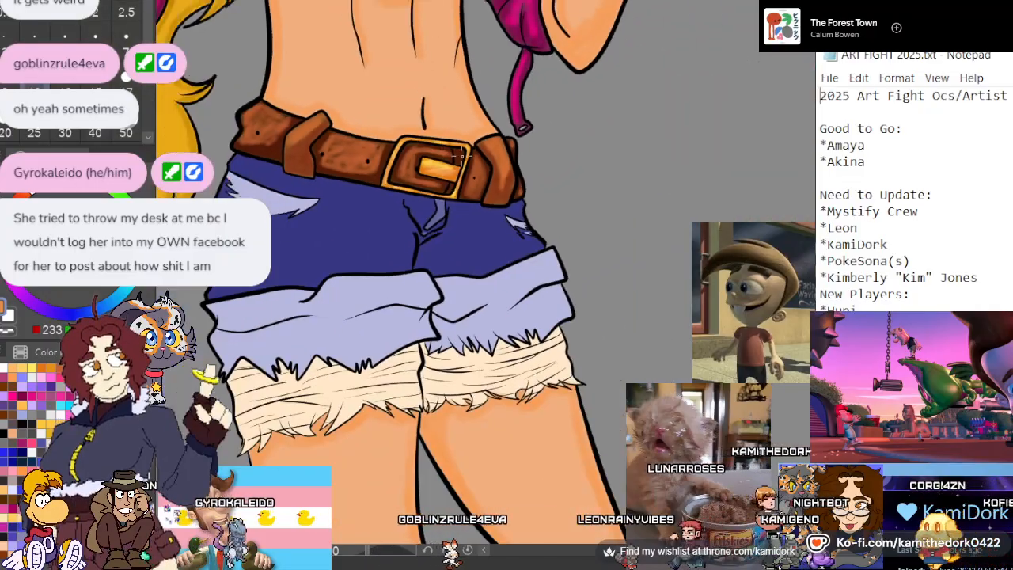
scroll(448, 197, down, 4)
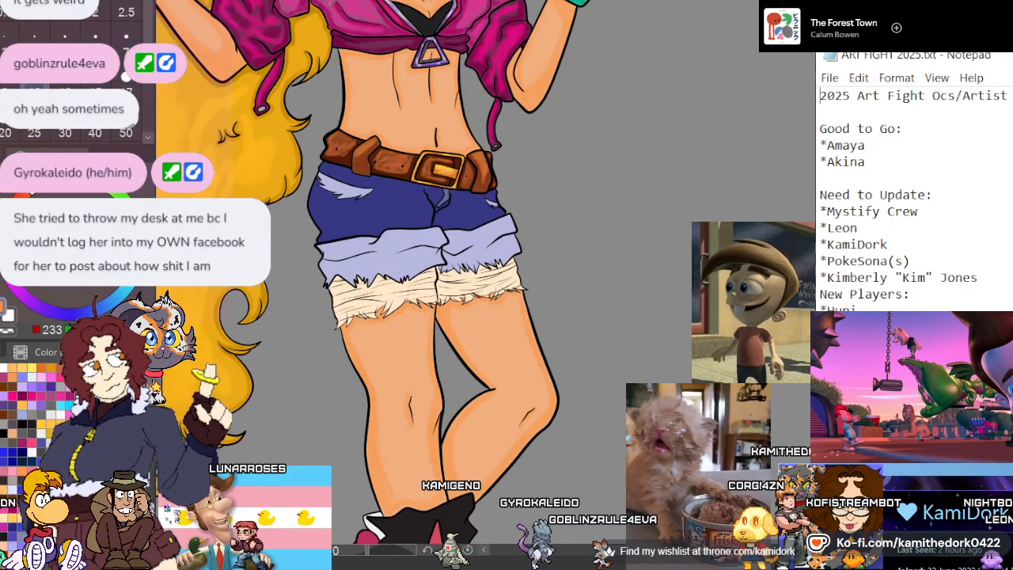
scroll(380, 253, up, 3)
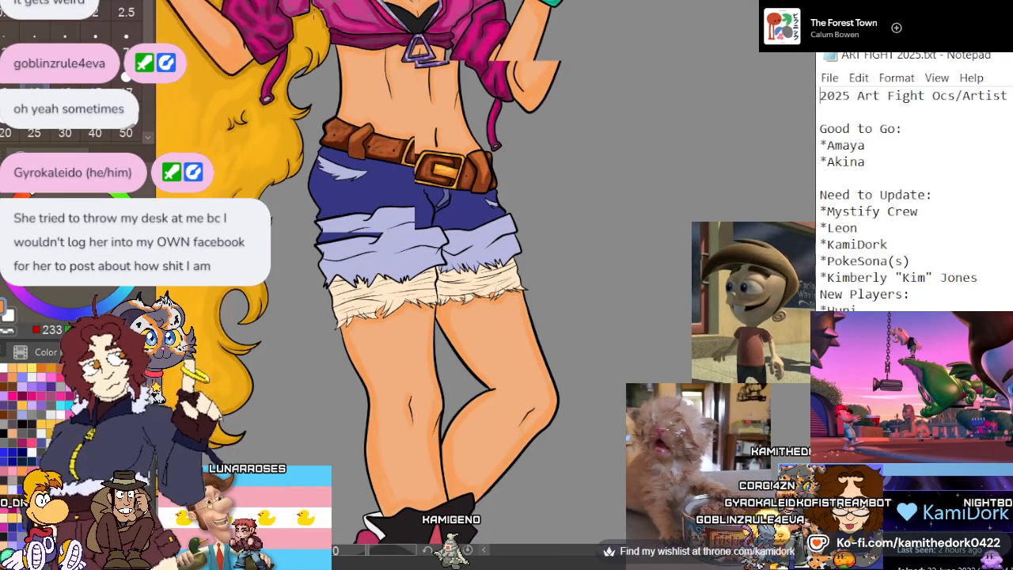
scroll(375, 124, up, 4)
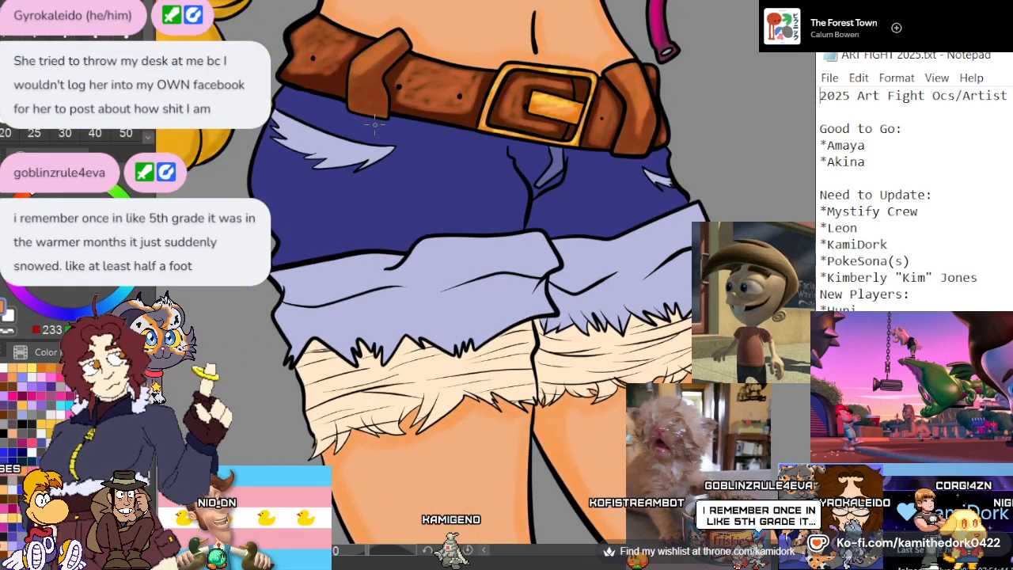
Choose a deeper blue based on the shorts' color and, with a size 30 brush, shade the buckle-side leg below the belt, beside the fly and above the cuff
scroll(375, 124, up, 5)
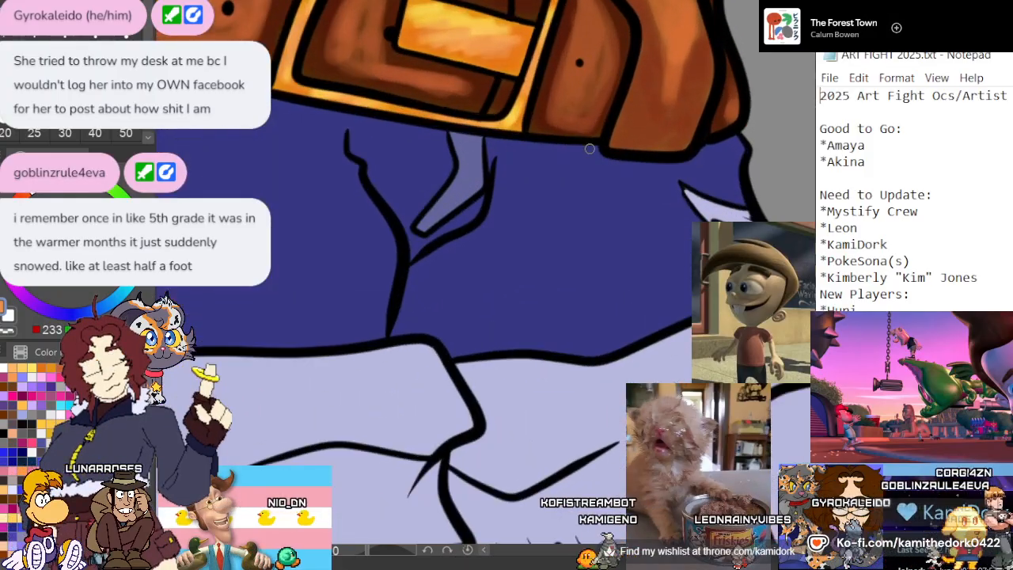
scroll(623, 150, up, 4)
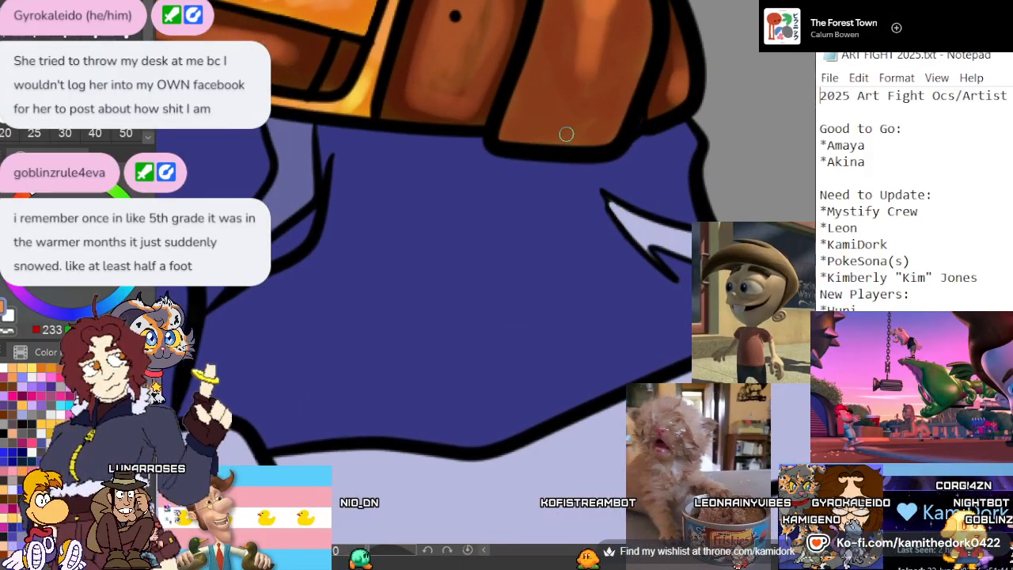
scroll(566, 134, down, 2)
scroll(541, 262, up, 1)
scroll(538, 262, down, 1)
scroll(436, 267, up, 1)
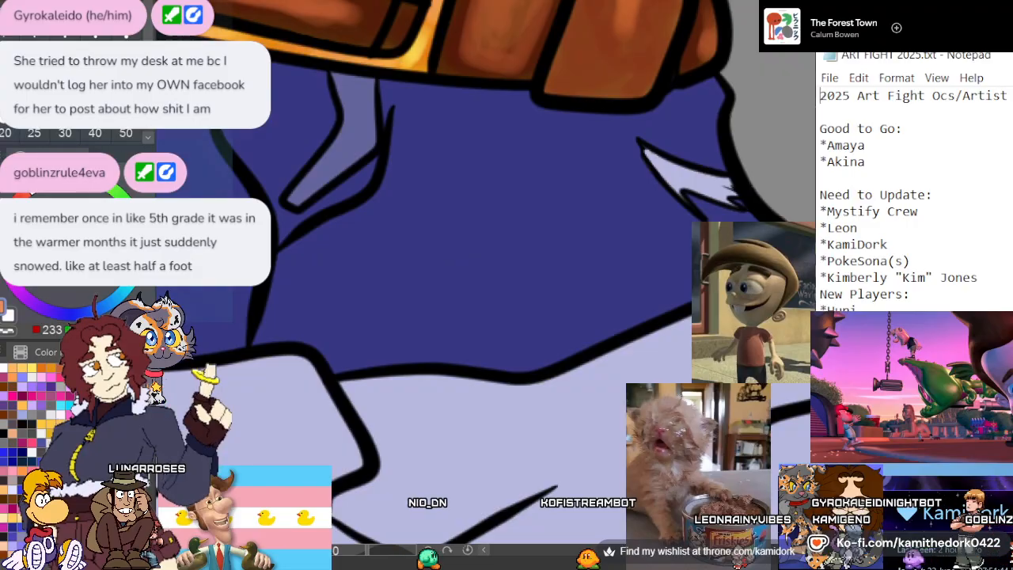
click(431, 226)
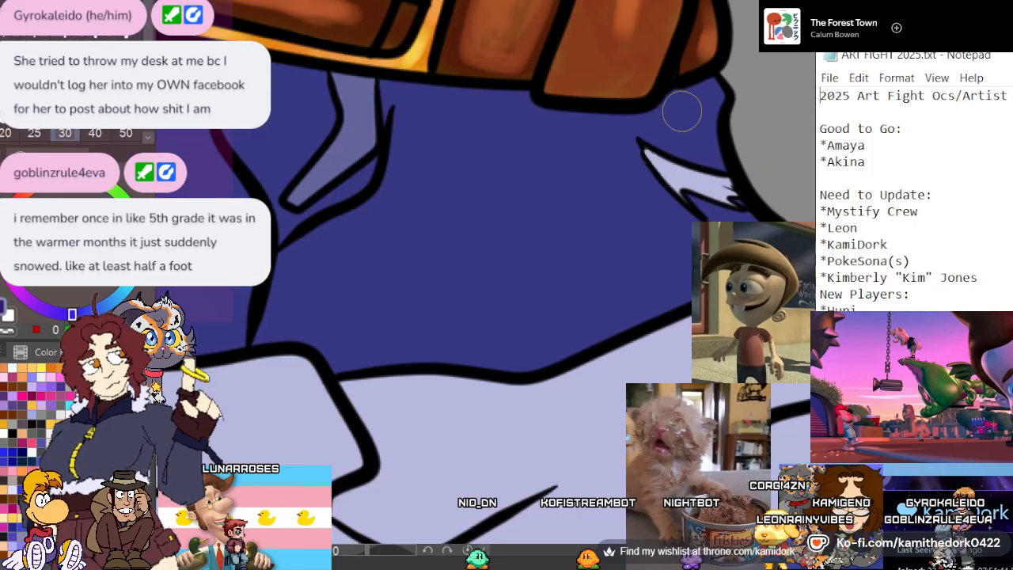
mouse_move(682, 112)
mouse_down()
mouse_move(692, 115)
mouse_move(519, 117)
mouse_move(395, 90)
mouse_move(412, 118)
mouse_move(399, 203)
mouse_up()
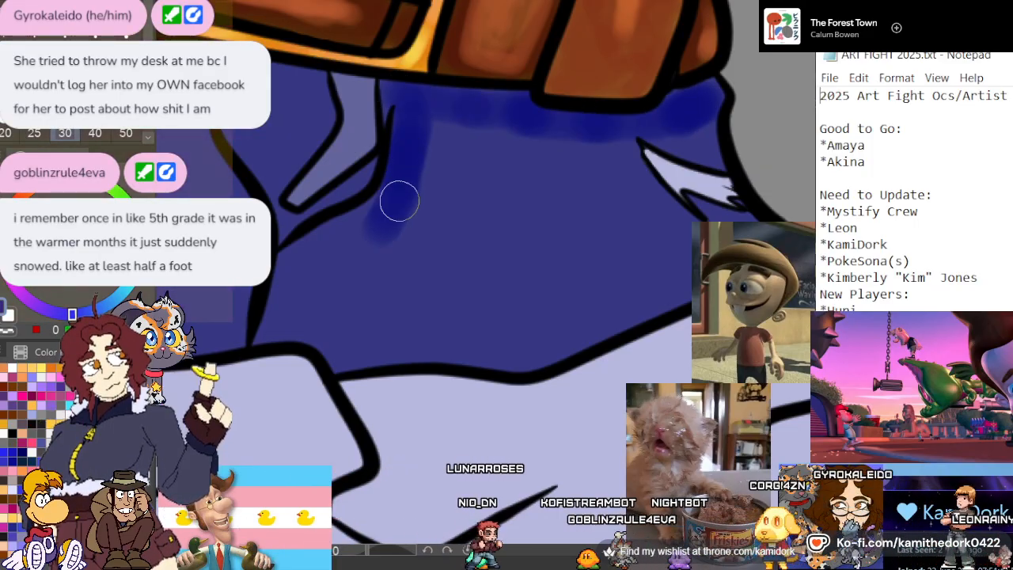
mouse_move(318, 241)
mouse_down()
mouse_move(283, 319)
mouse_move(326, 286)
mouse_move(267, 319)
mouse_up()
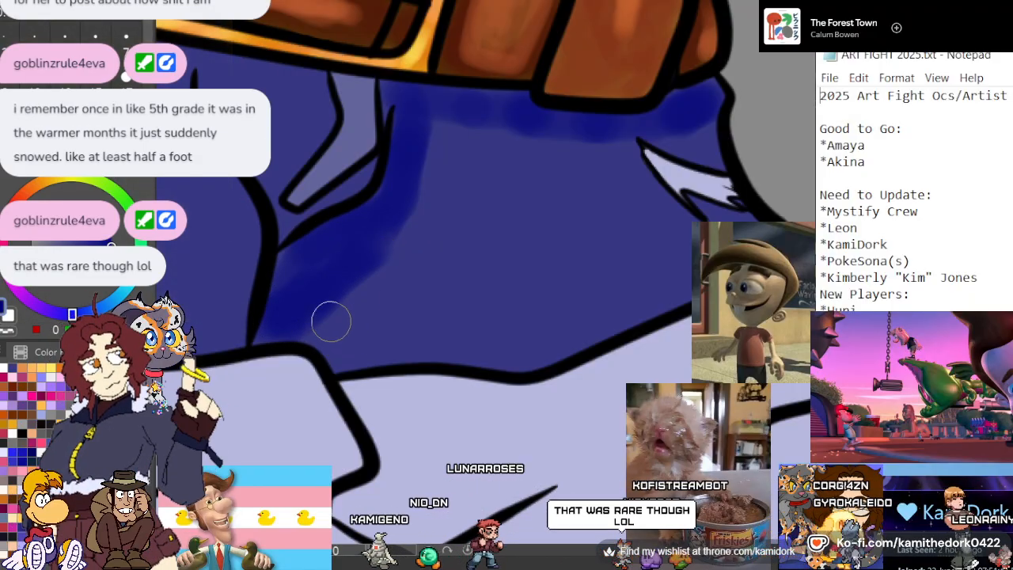
mouse_move(336, 326)
mouse_down()
mouse_move(349, 351)
mouse_move(328, 335)
mouse_move(357, 339)
mouse_move(369, 352)
mouse_move(455, 340)
mouse_move(512, 352)
mouse_move(706, 270)
mouse_up()
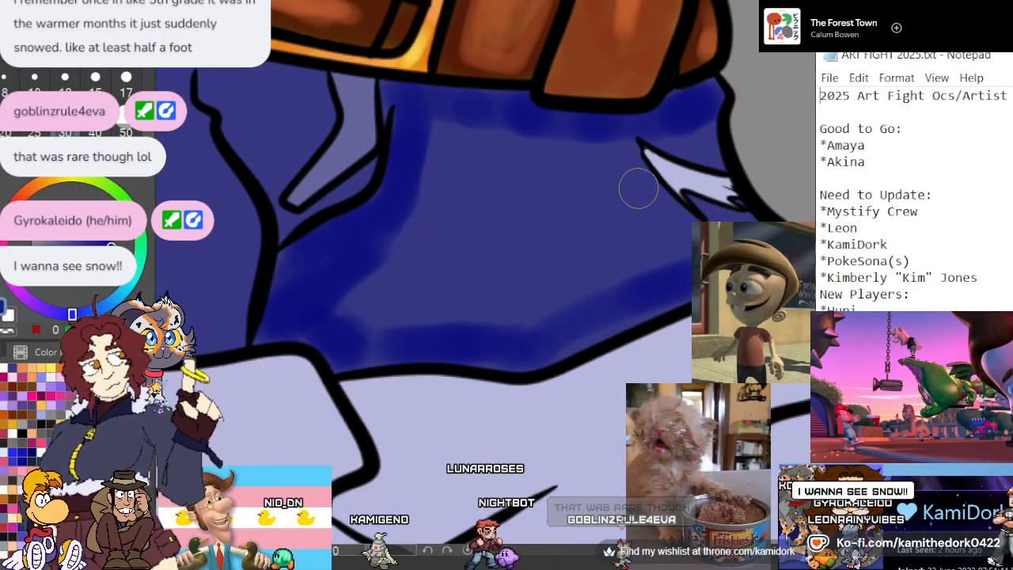
Shade the other leg of the shorts with a dark blue band along the upper edge of its folded cuff
scroll(614, 158, down, 4)
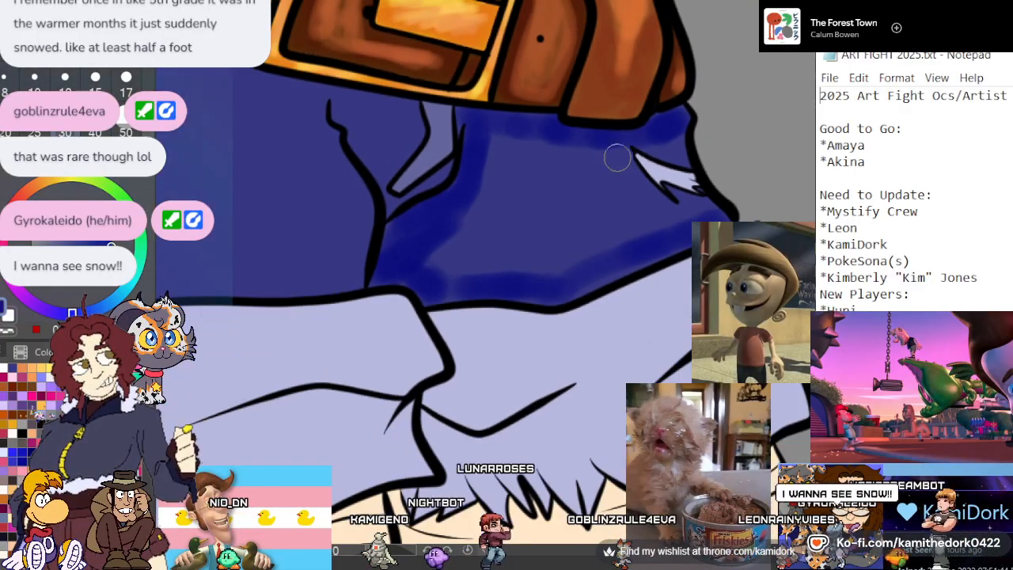
scroll(333, 186, up, 2)
scroll(304, 195, up, 1)
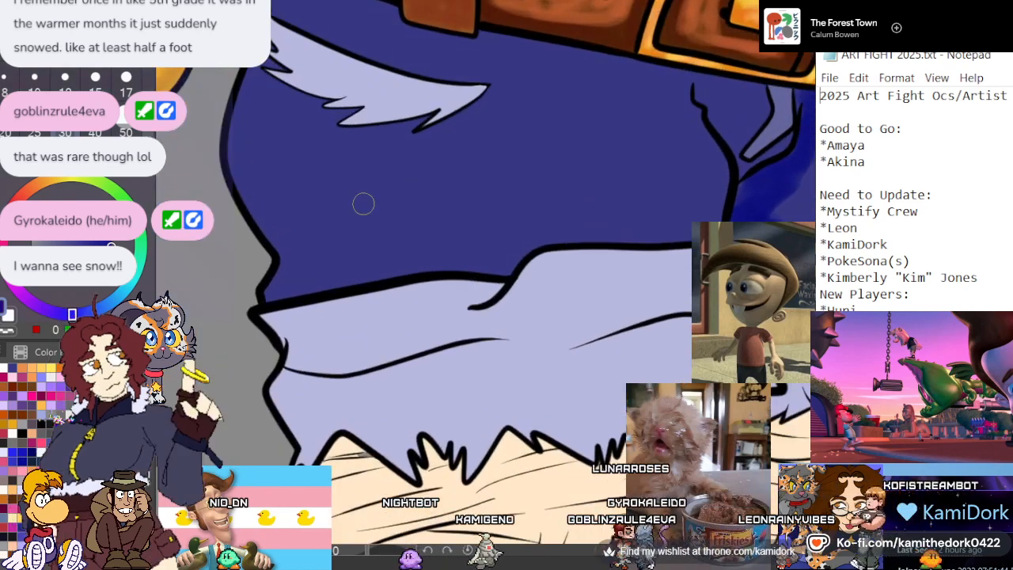
drag(677, 227, 610, 229)
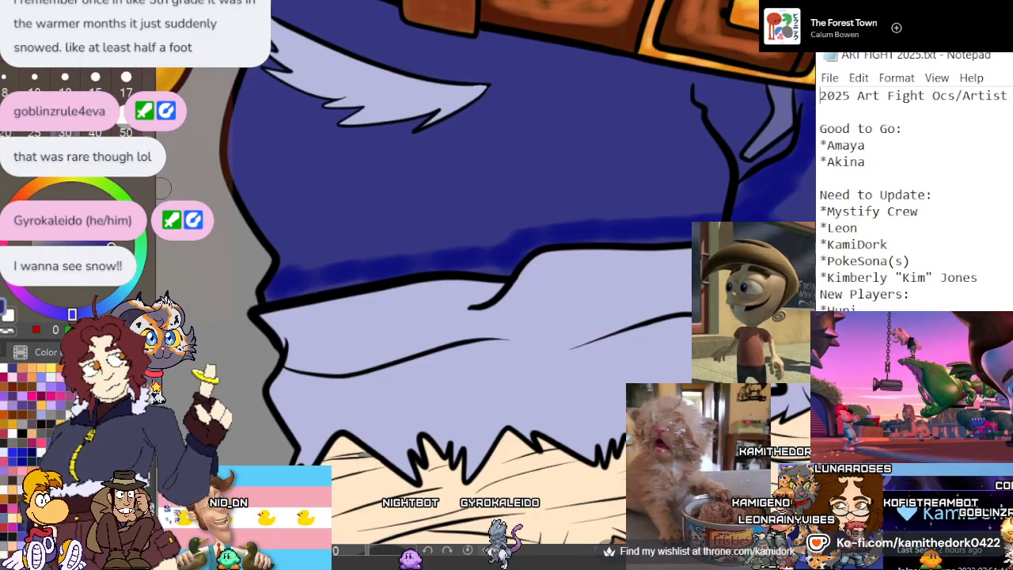
Paint dark blue shadows down the outer hip of the leg with the large torn patch and along the waist beneath the belt
scroll(238, 185, down, 3)
scroll(257, 115, up, 4)
scroll(251, 117, down, 2)
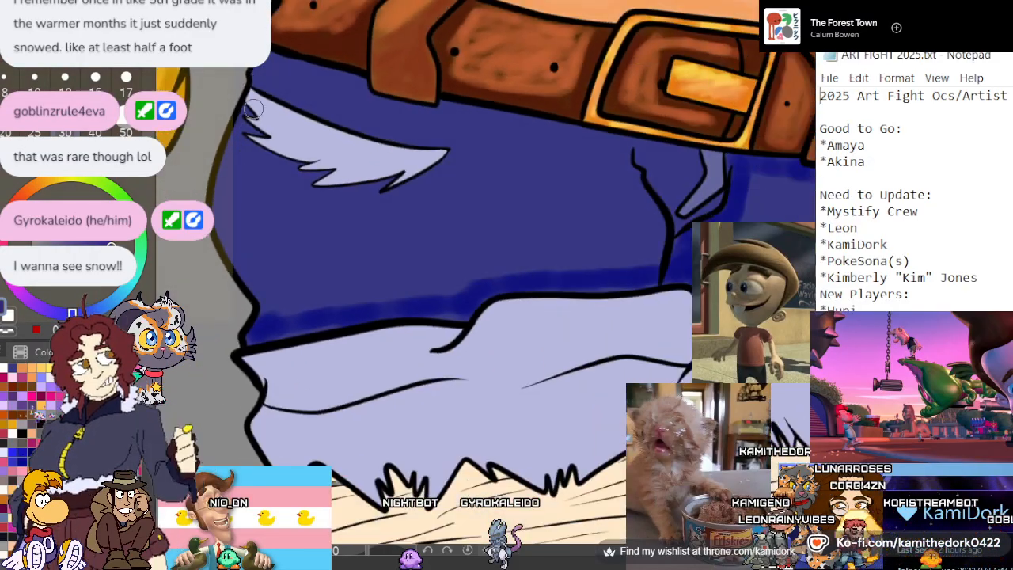
scroll(251, 139, up, 2)
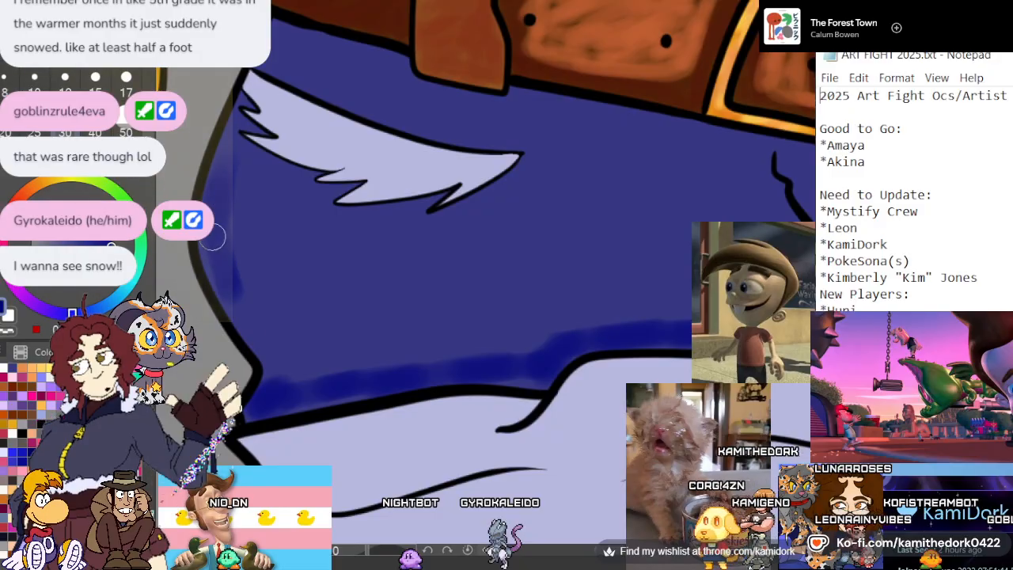
drag(212, 236, 243, 307)
drag(235, 106, 229, 150)
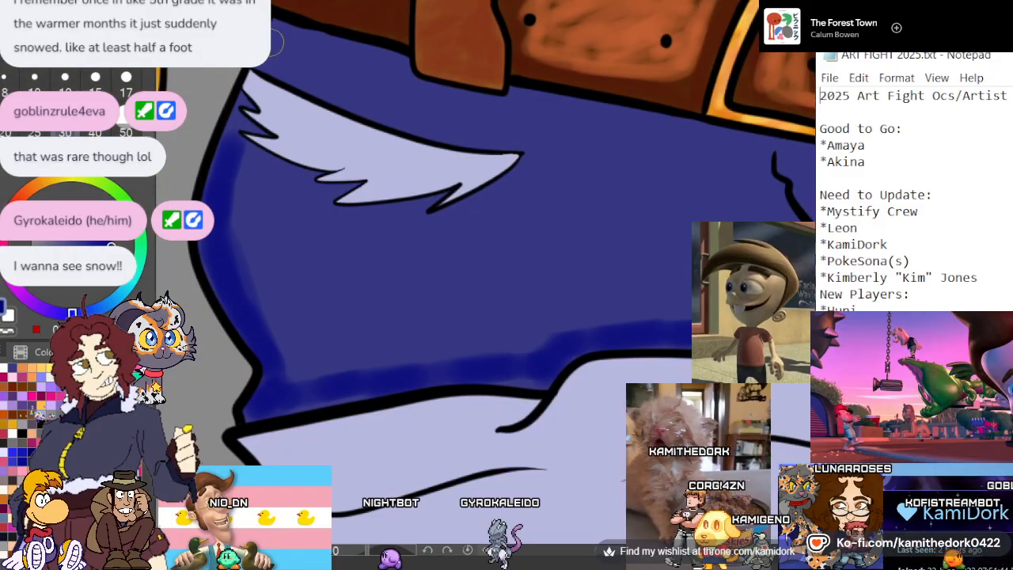
mouse_move(289, 33)
mouse_down()
mouse_move(395, 68)
mouse_move(391, 79)
mouse_move(446, 104)
mouse_move(530, 120)
mouse_move(519, 105)
mouse_move(736, 147)
mouse_up()
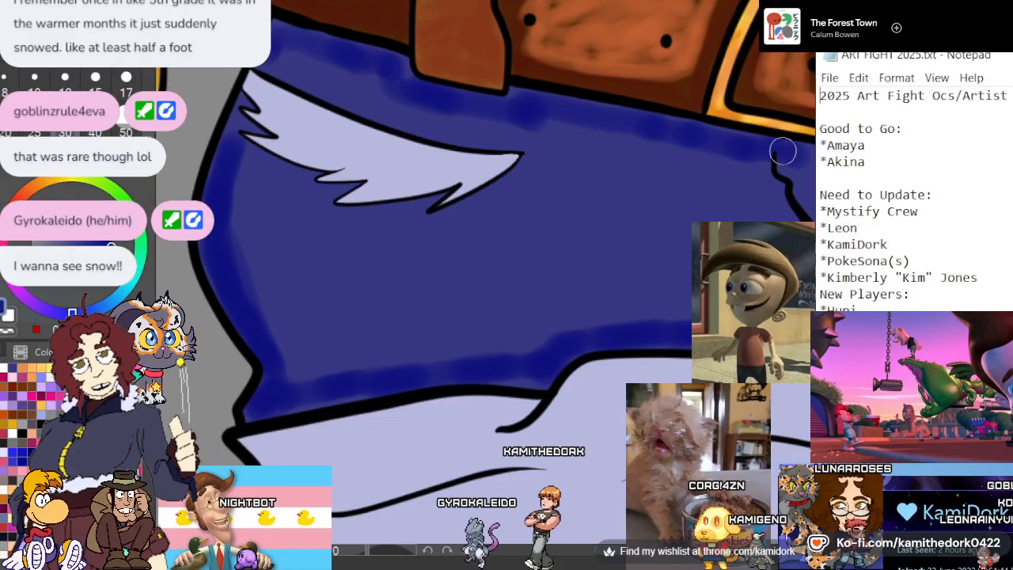
Shade both sides of the fly line below the buckle and the center seam down to the cuff in dark blue
scroll(698, 129, down, 5)
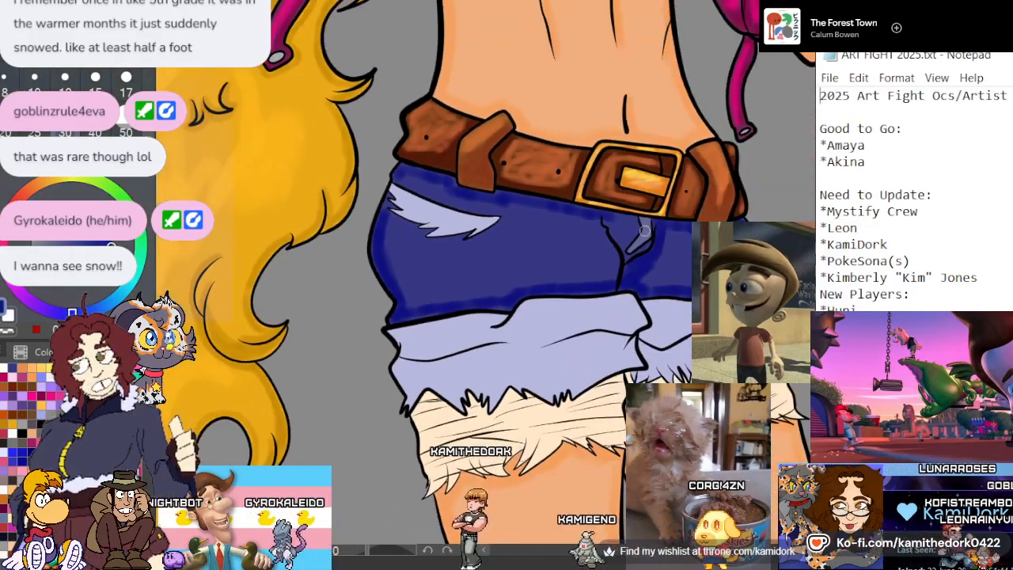
scroll(645, 231, up, 5)
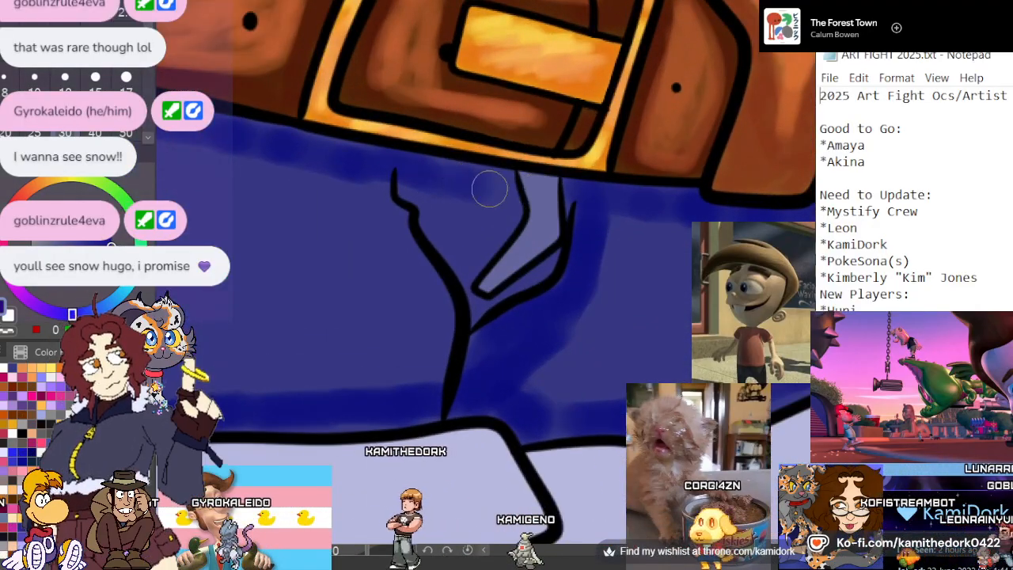
mouse_move(489, 189)
mouse_down()
mouse_move(455, 176)
mouse_move(474, 115)
mouse_move(438, 128)
mouse_move(443, 196)
mouse_move(442, 166)
mouse_move(433, 195)
mouse_move(460, 258)
mouse_move(448, 235)
mouse_up()
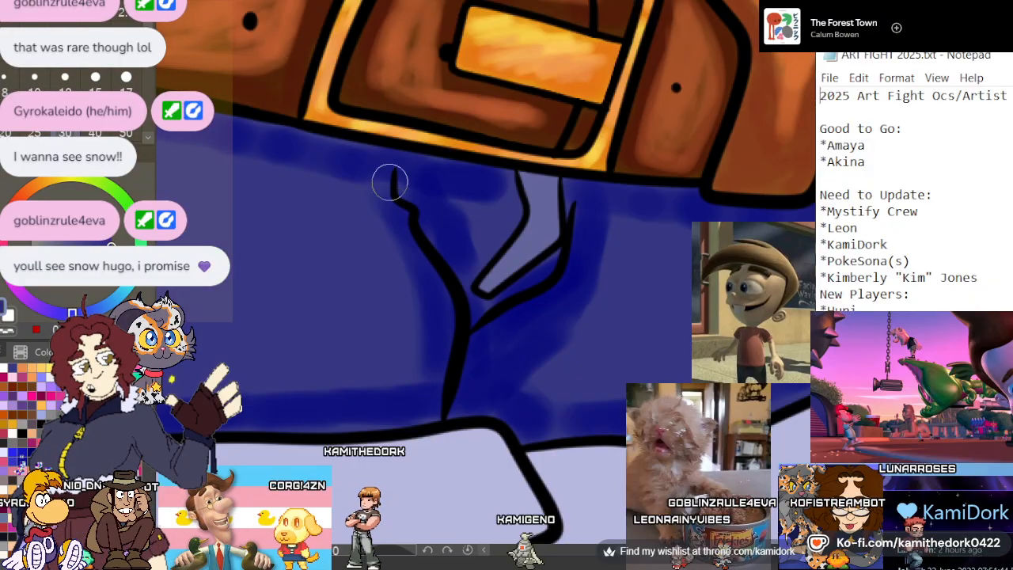
With a size 17 brush, paint dark blue shadow under the large torn patch and widen the shading along the outer hip
scroll(518, 260, down, 4)
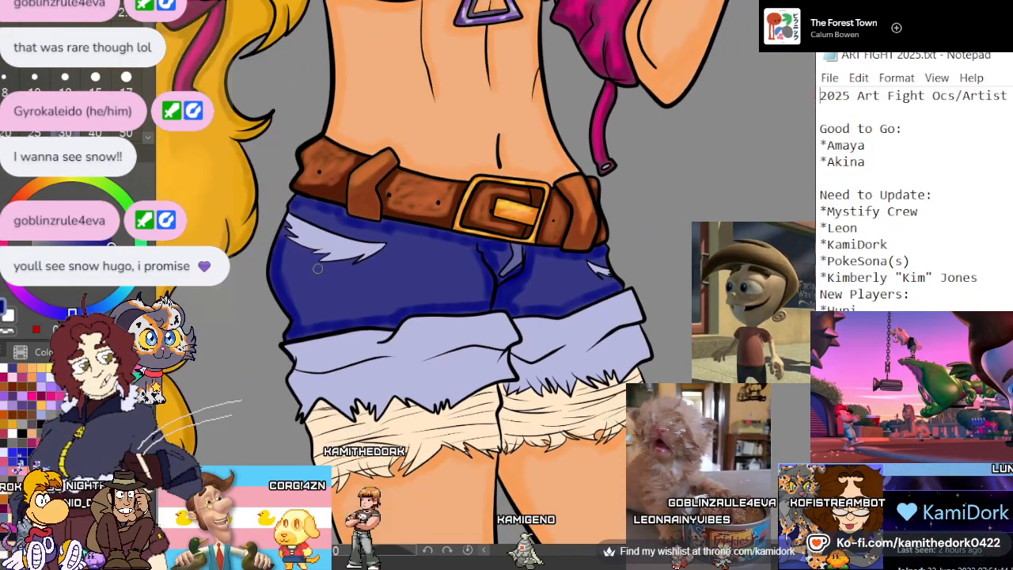
scroll(332, 261, up, 3)
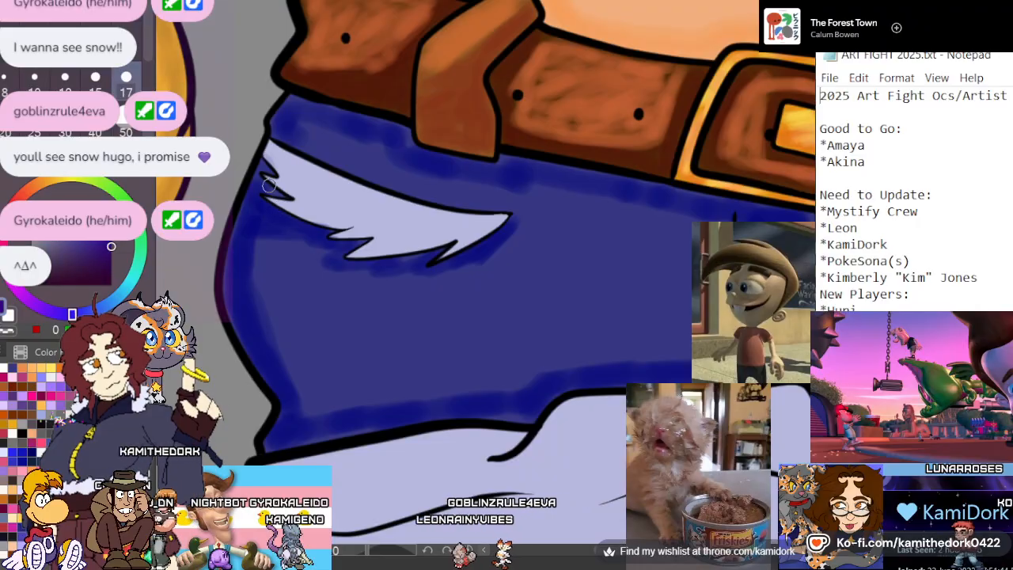
scroll(269, 184, down, 2)
scroll(269, 185, down, 3)
scroll(269, 184, up, 3)
scroll(269, 184, down, 3)
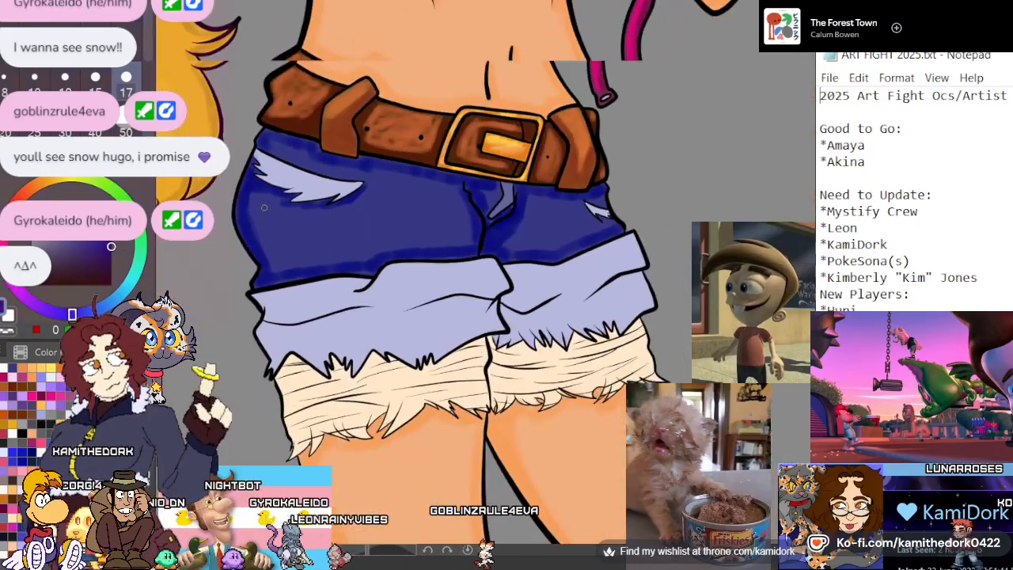
scroll(237, 206, up, 3)
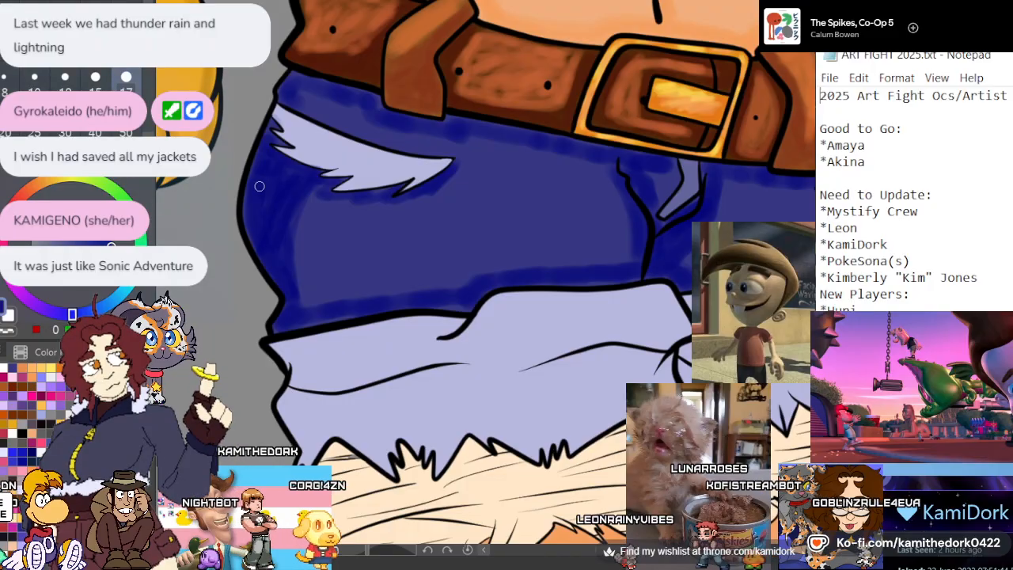
scroll(259, 186, down, 3)
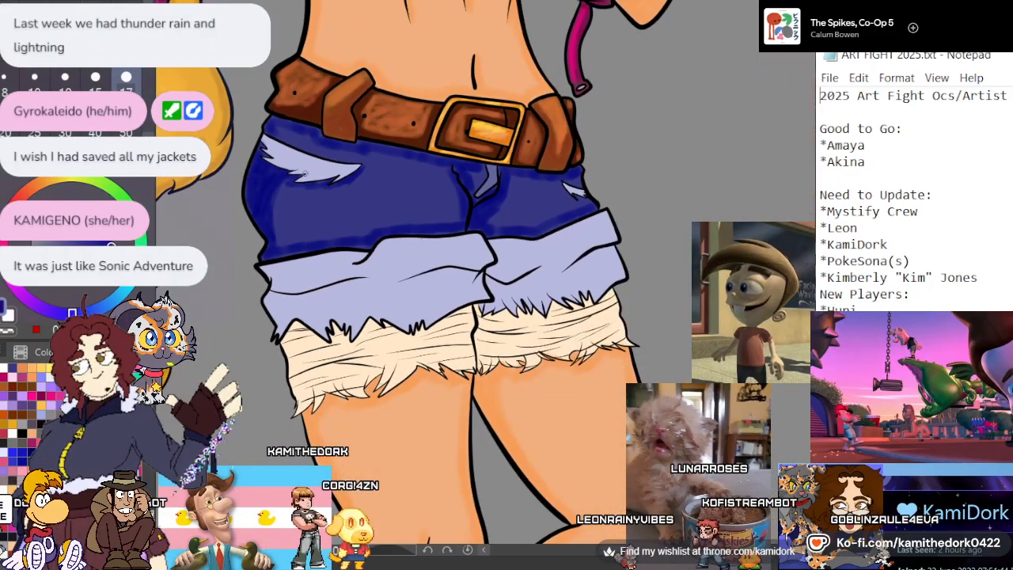
Shade beneath the small torn patch on the other leg and widen the dark blue band above that leg's cuff
scroll(524, 196, up, 6)
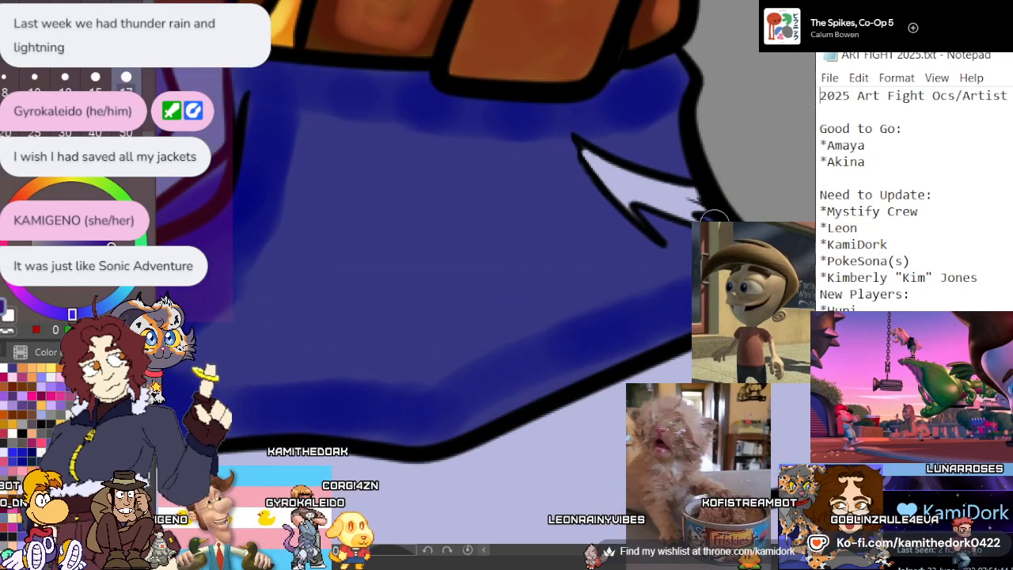
mouse_move(676, 227)
mouse_down()
mouse_move(643, 235)
mouse_move(573, 163)
mouse_up()
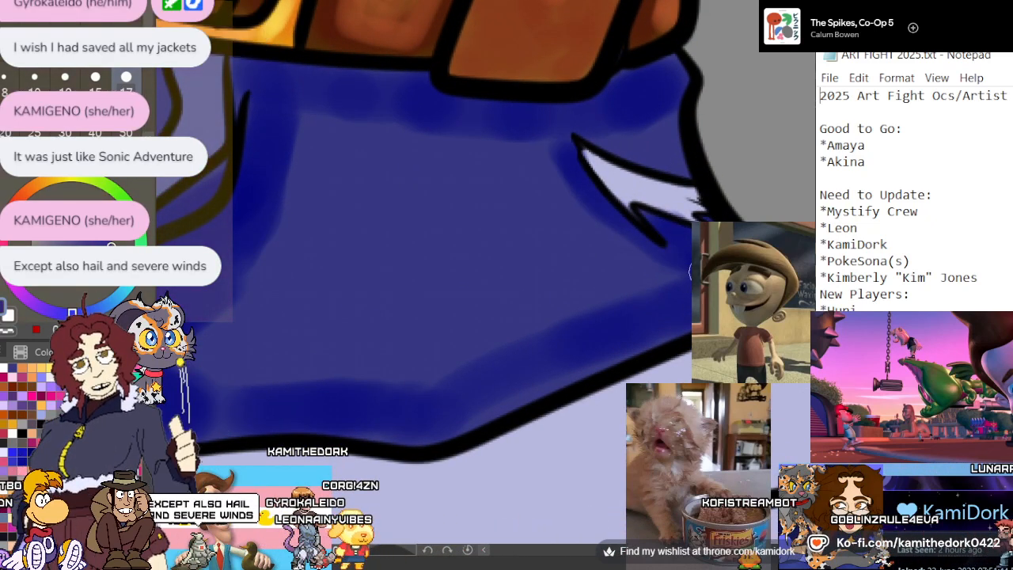
mouse_move(693, 266)
mouse_down()
mouse_move(617, 295)
mouse_move(561, 341)
mouse_move(387, 382)
mouse_move(216, 389)
mouse_up()
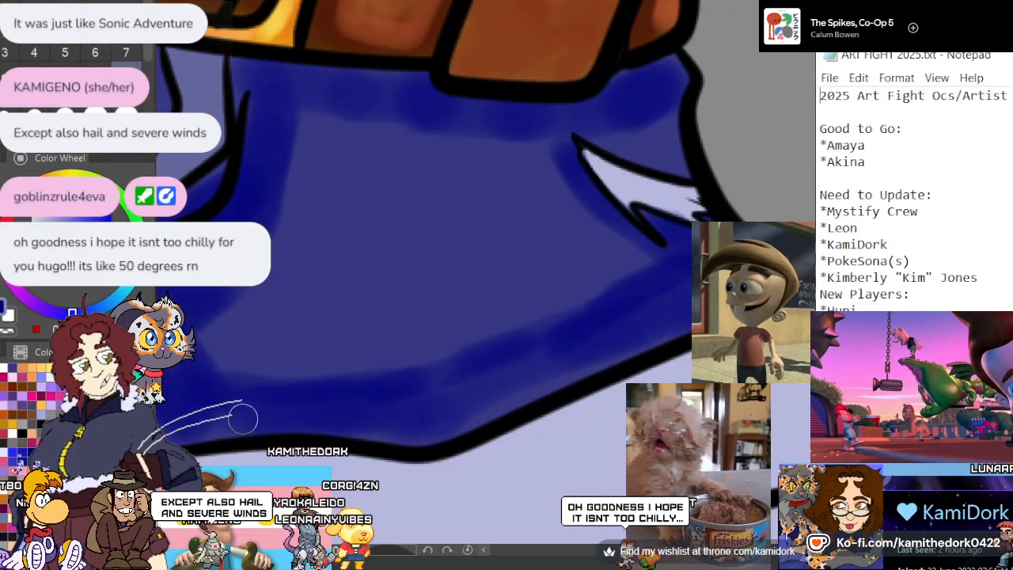
Build up the dark blue in the corner between center seam and cuff, and smooth the shadow's inner edge toward the small torn patch
drag(235, 320, 310, 378)
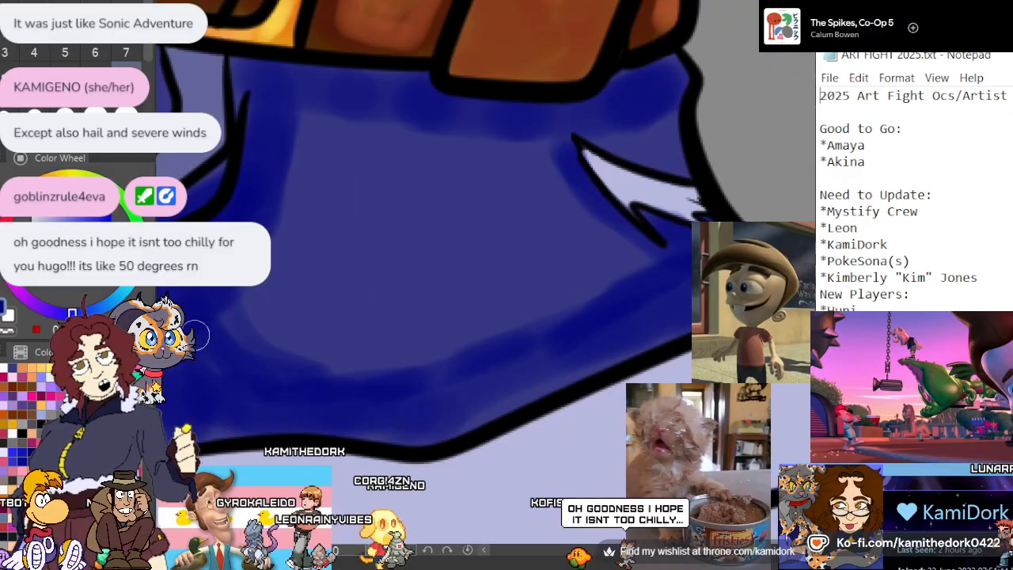
mouse_move(197, 334)
mouse_down()
mouse_move(393, 361)
mouse_move(482, 357)
mouse_up()
mouse_move(419, 374)
mouse_down()
mouse_move(517, 392)
mouse_move(556, 375)
mouse_move(419, 427)
mouse_move(220, 419)
mouse_up()
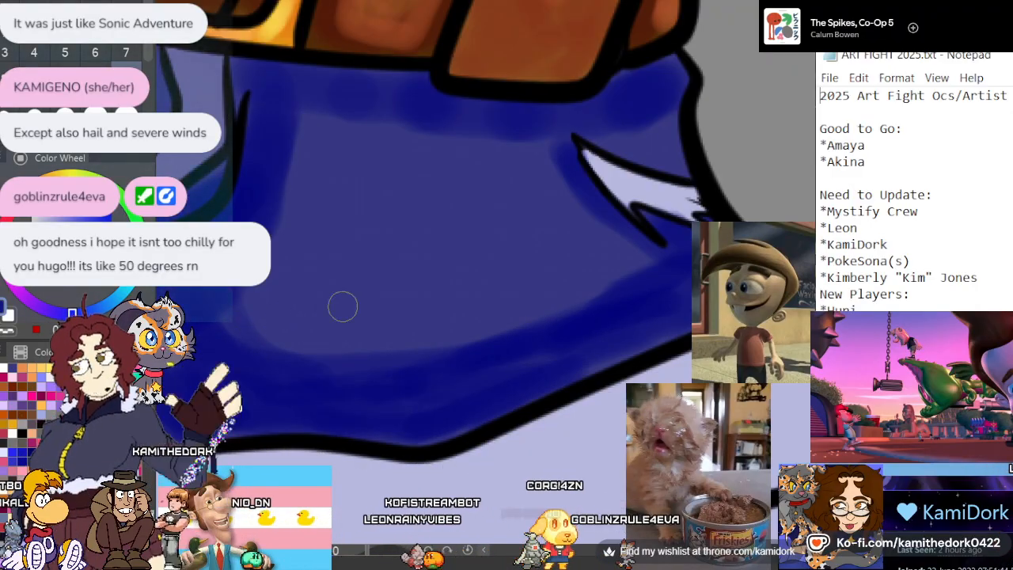
mouse_move(558, 140)
mouse_down()
mouse_move(568, 188)
mouse_move(552, 156)
mouse_move(660, 296)
mouse_move(648, 254)
mouse_move(606, 262)
mouse_move(580, 308)
mouse_move(268, 328)
mouse_move(242, 341)
mouse_up()
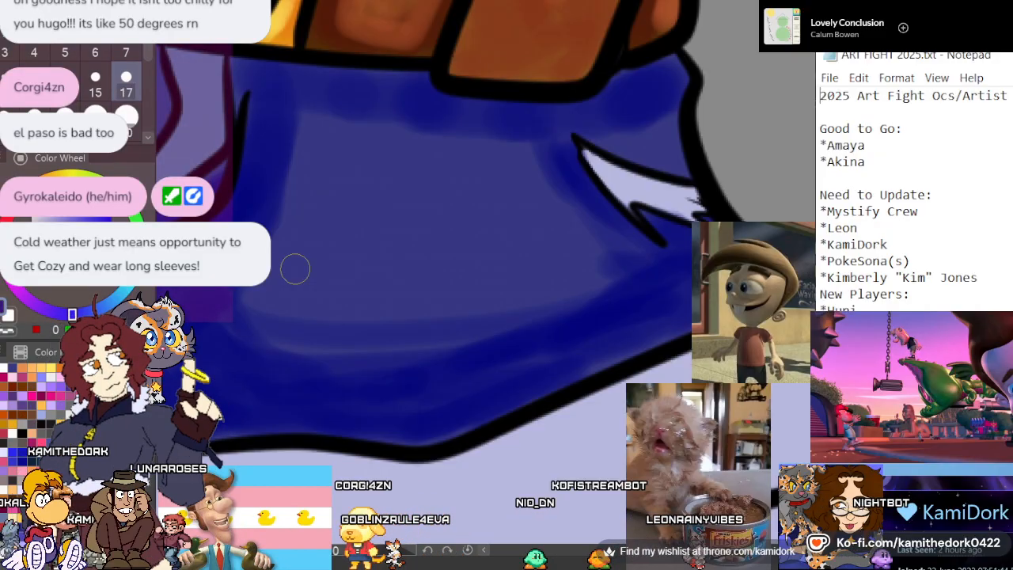
scroll(552, 234, down, 2)
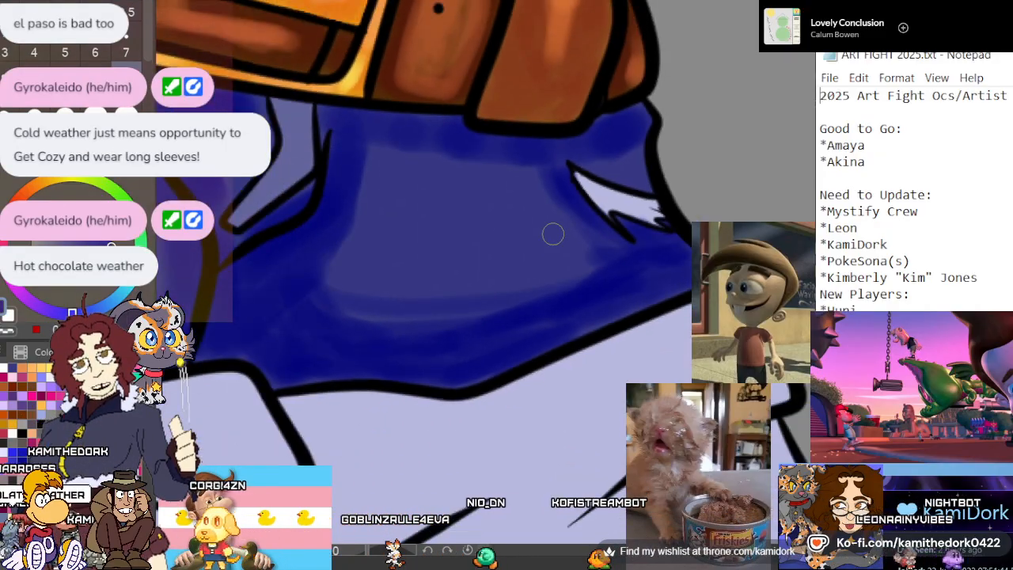
Check the dark blue shading across both legs of the denim shorts, from the belt down to the cuffs
scroll(552, 233, down, 3)
scroll(482, 228, down, 2)
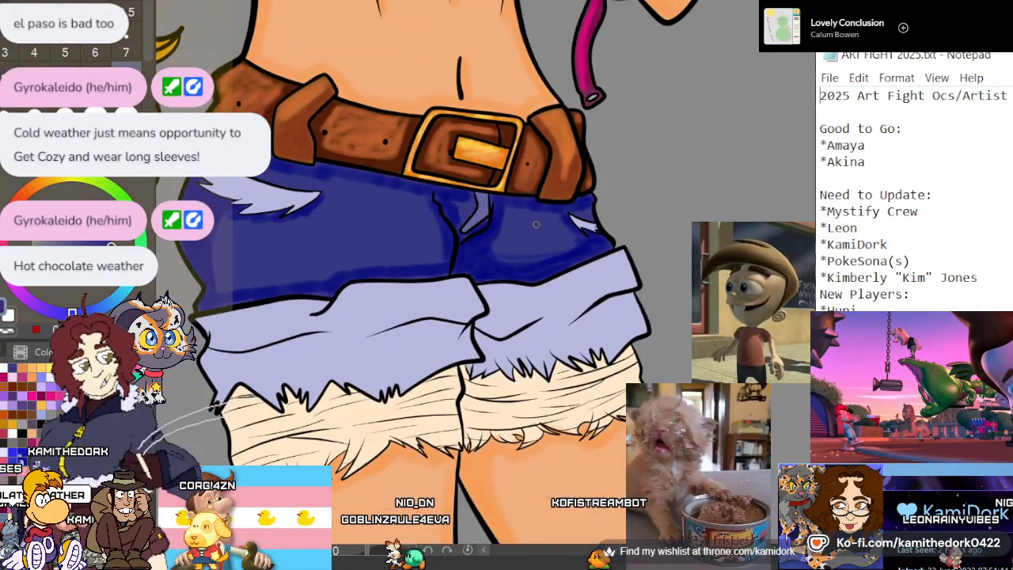
scroll(351, 237, up, 2)
scroll(351, 236, down, 2)
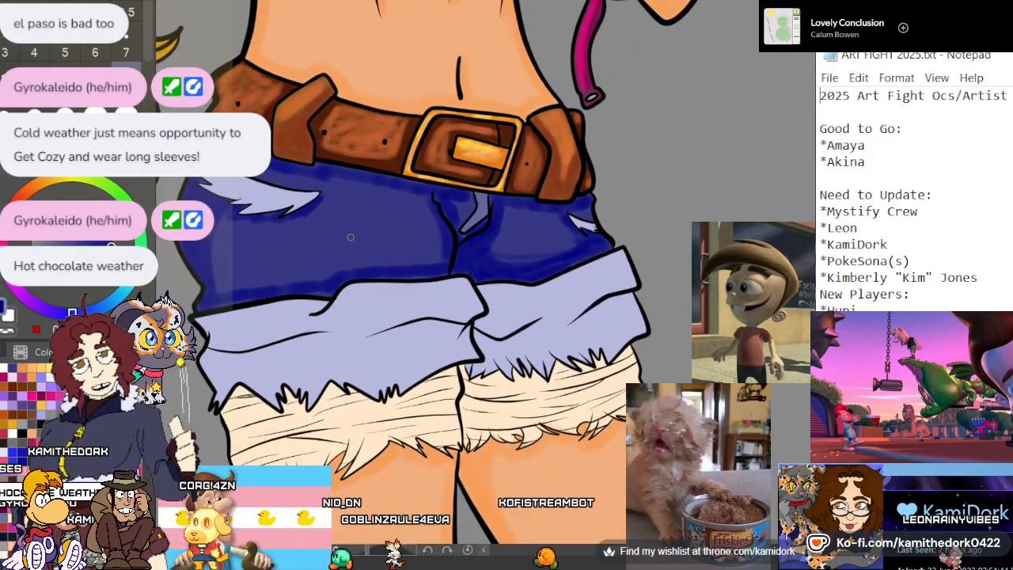
scroll(362, 234, up, 2)
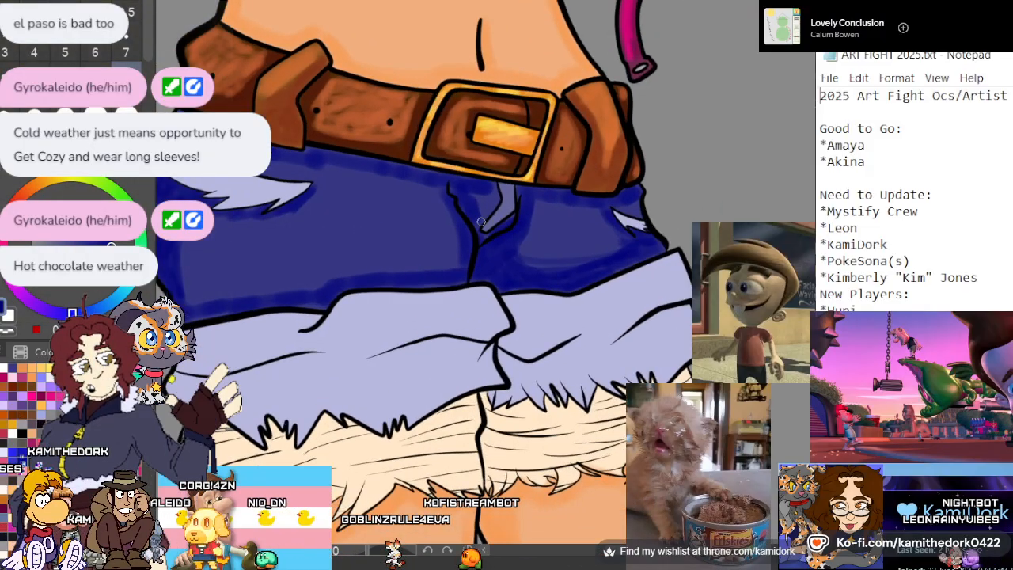
scroll(480, 221, down, 2)
scroll(377, 240, up, 4)
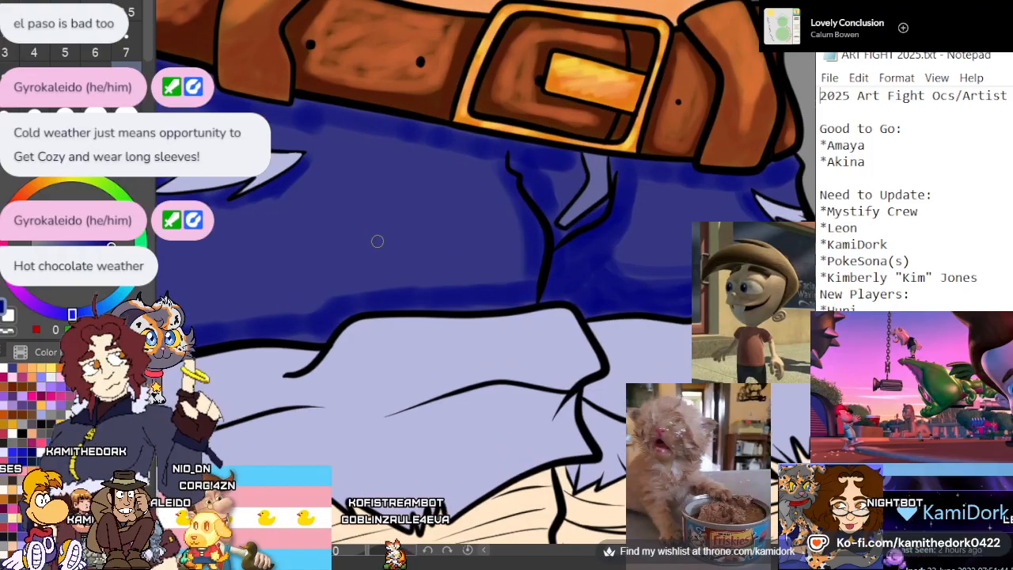
scroll(378, 241, down, 2)
scroll(340, 237, up, 4)
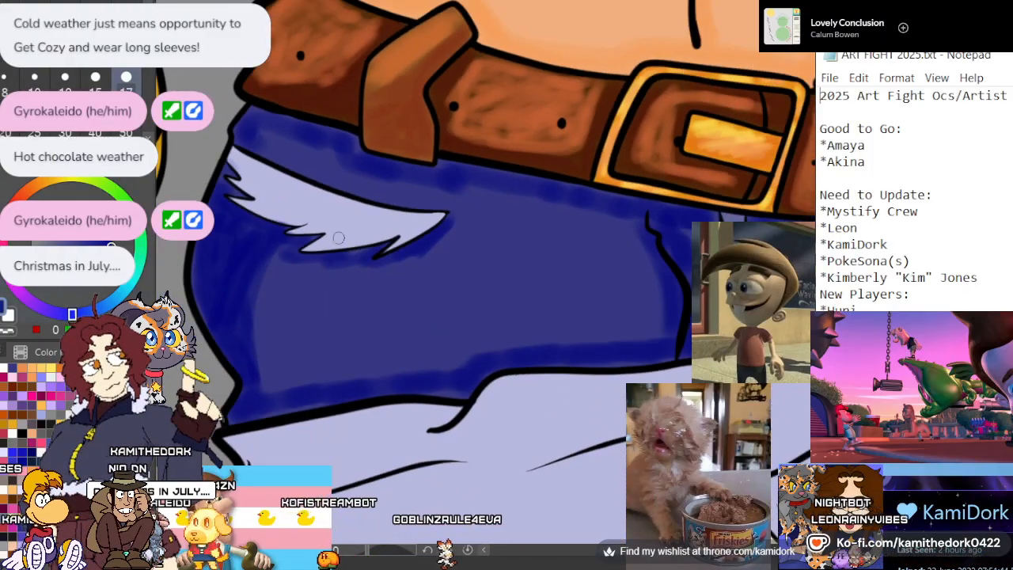
Shade the frayed lower edge and upper corner of the large torn patch in periwinkle blue with a size 17 brush
scroll(338, 238, up, 2)
scroll(246, 208, down, 1)
scroll(235, 208, up, 2)
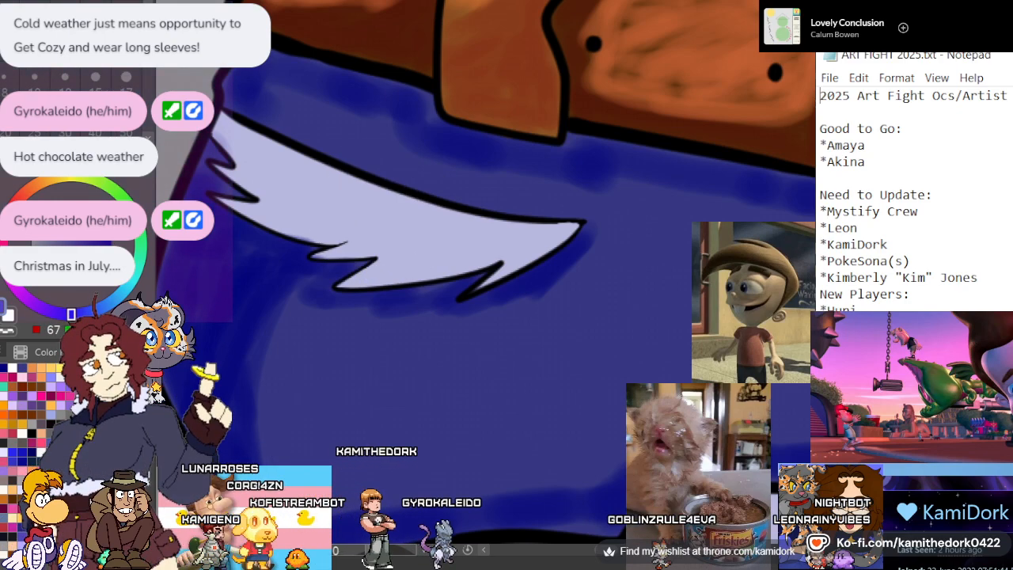
drag(551, 237, 553, 236)
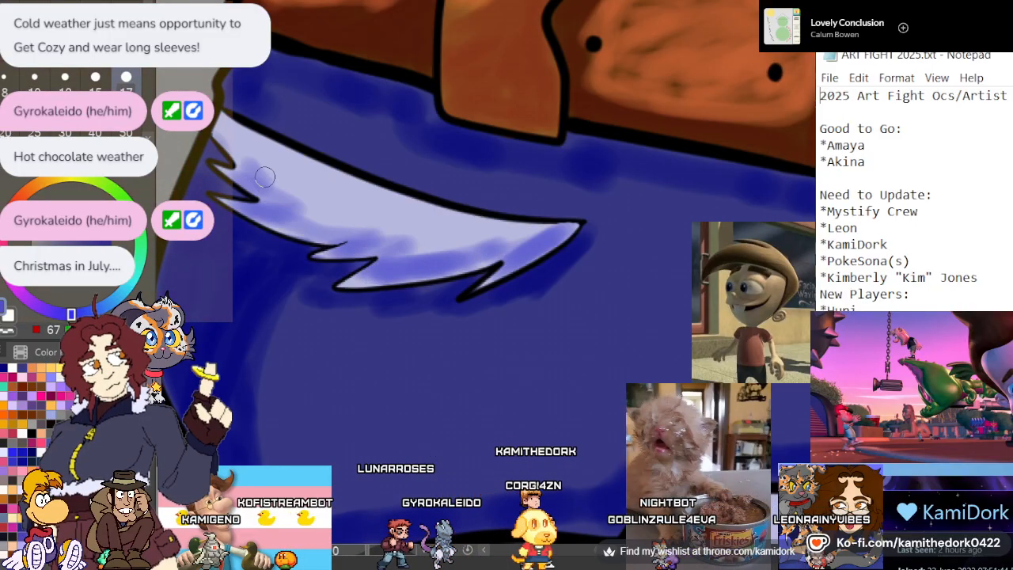
mouse_move(265, 177)
mouse_down()
mouse_move(237, 151)
mouse_move(323, 220)
mouse_up()
drag(496, 253, 330, 219)
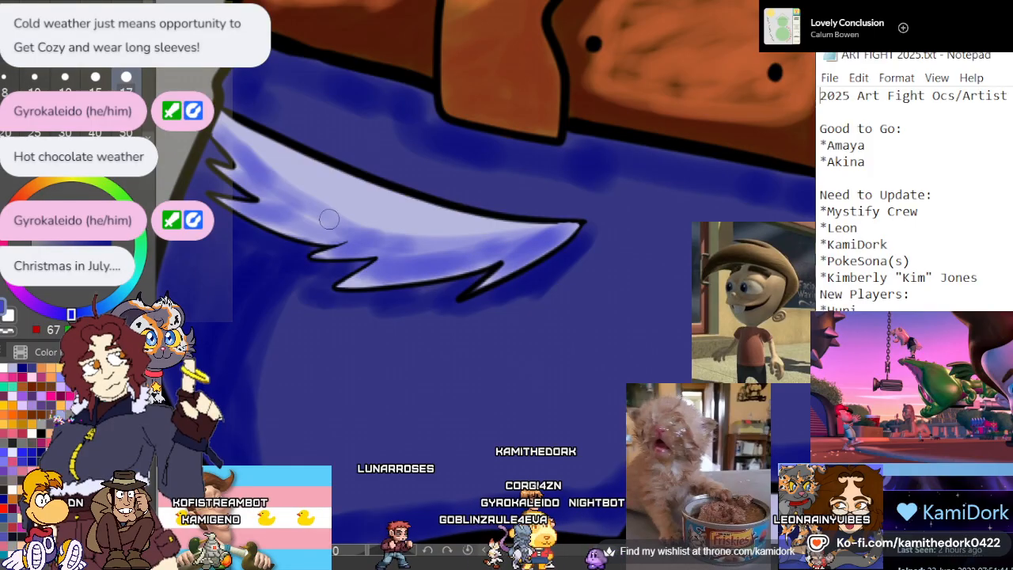
Shade the small torn patch on the other leg in the same periwinkle blue
scroll(310, 177, down, 5)
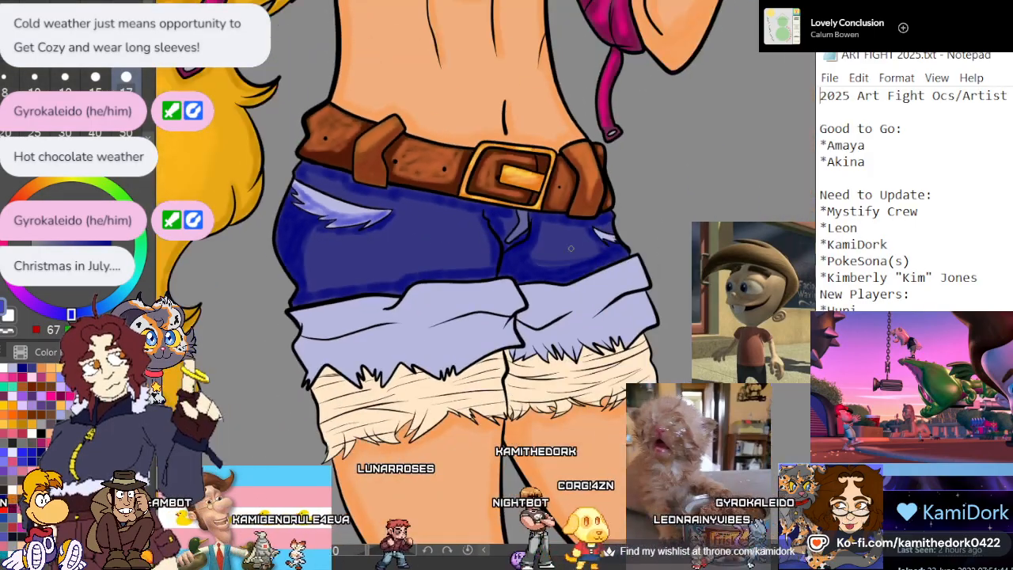
scroll(658, 255, up, 1)
scroll(661, 259, up, 4)
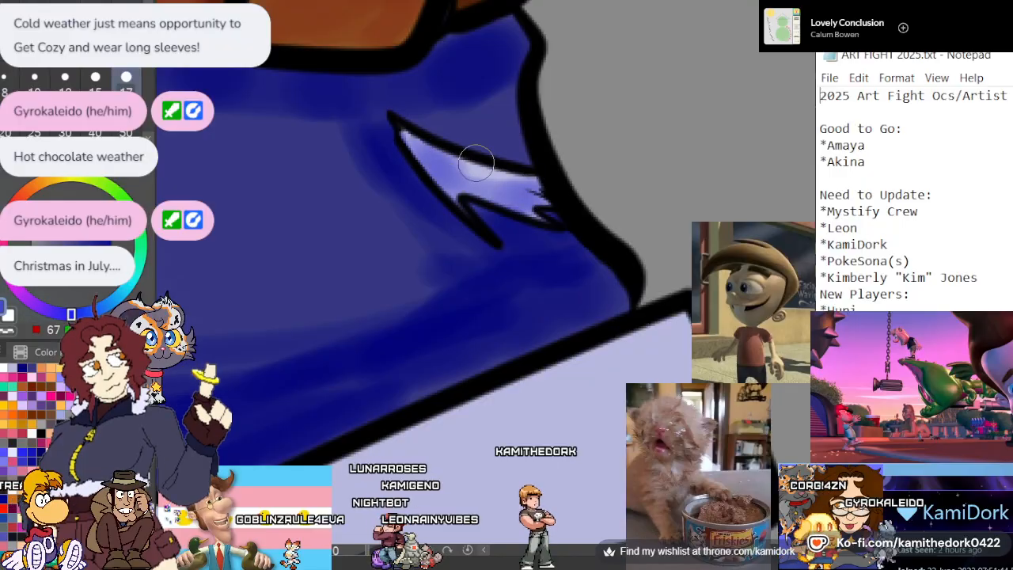
scroll(491, 162, down, 4)
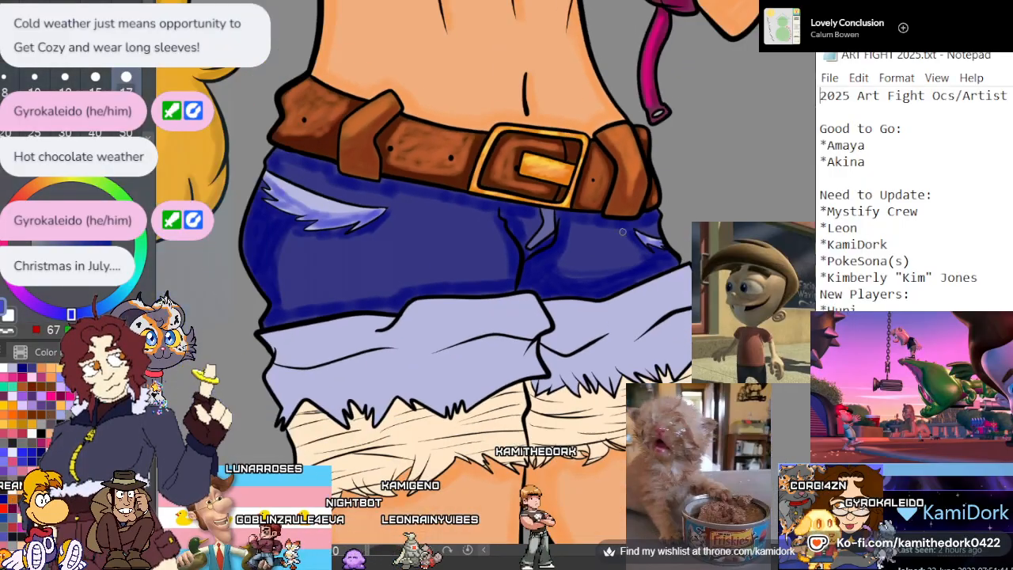
Paint periwinkle shadow down the inner edge of the large folded cuff and along its jagged frayed hem
scroll(356, 452, up, 2)
scroll(395, 447, down, 1)
scroll(459, 408, up, 1)
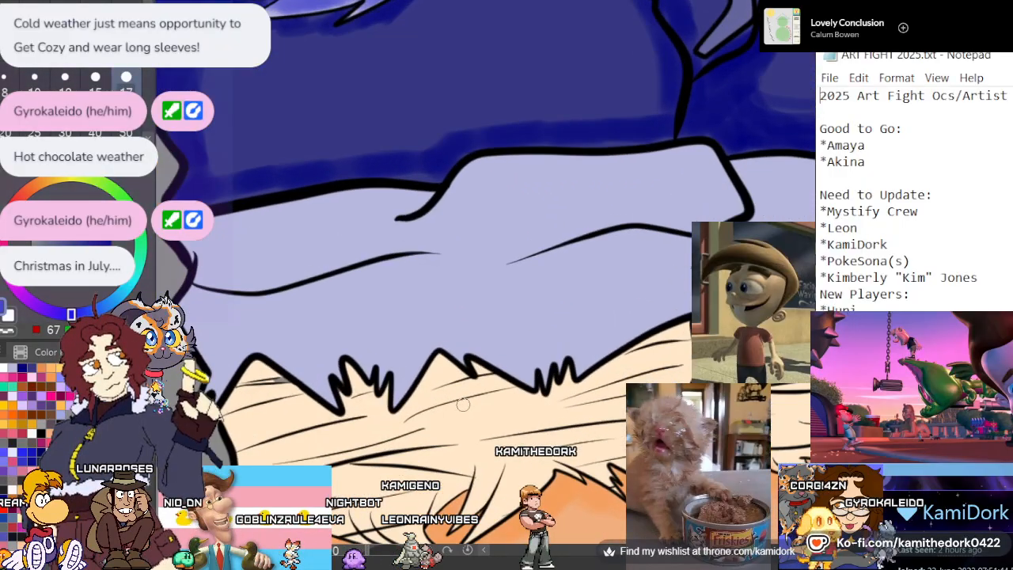
scroll(464, 405, down, 1)
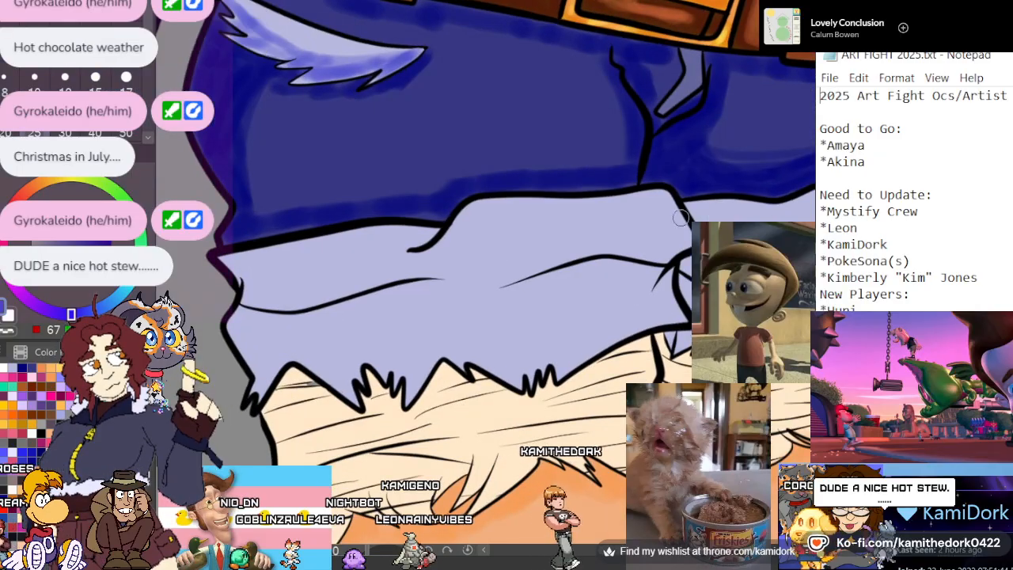
mouse_move(658, 198)
mouse_down()
mouse_move(674, 231)
mouse_move(665, 254)
mouse_up()
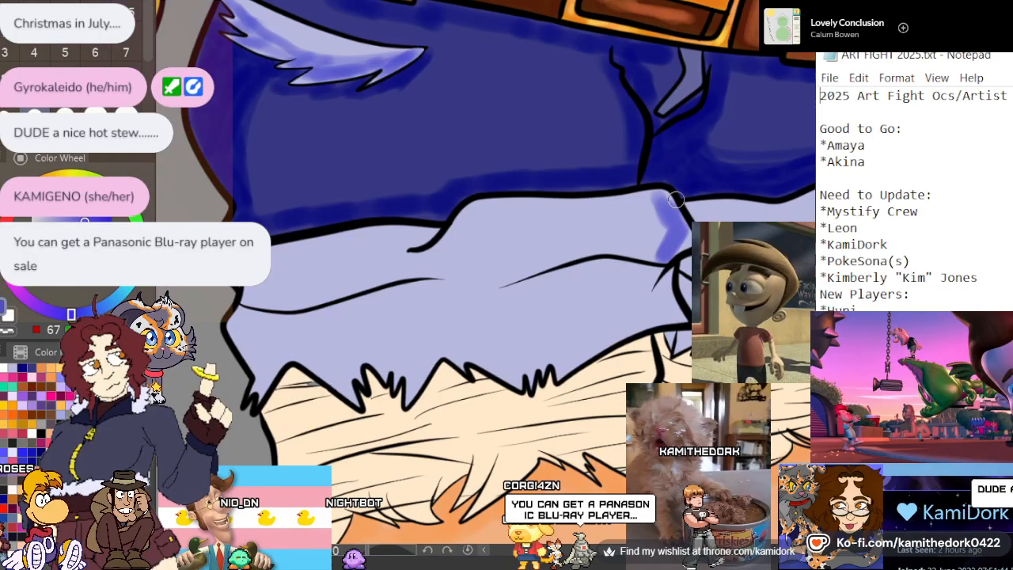
mouse_move(675, 199)
mouse_down()
mouse_move(685, 227)
mouse_move(659, 286)
mouse_move(668, 305)
mouse_move(613, 335)
mouse_move(456, 357)
mouse_up()
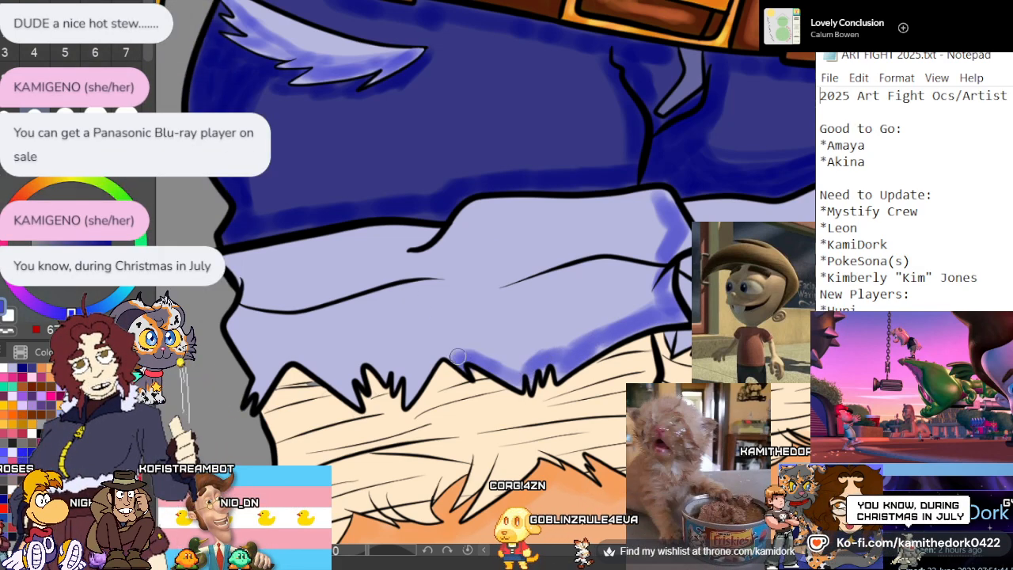
drag(424, 365, 358, 361)
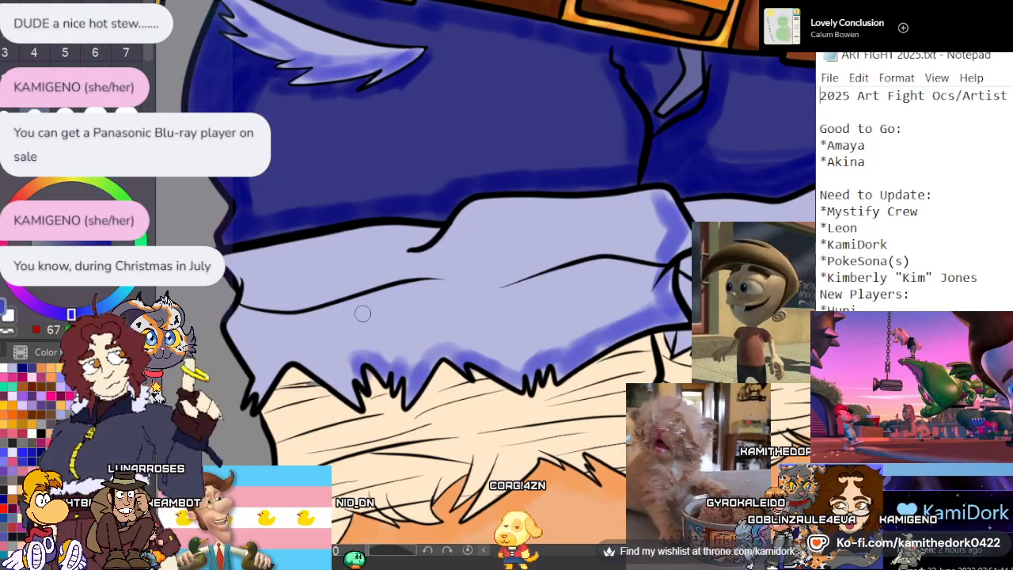
Sample the cream of the leg wrap and fill the unpainted gaps around its thin lines beneath the large cuff
scroll(333, 394, up, 5)
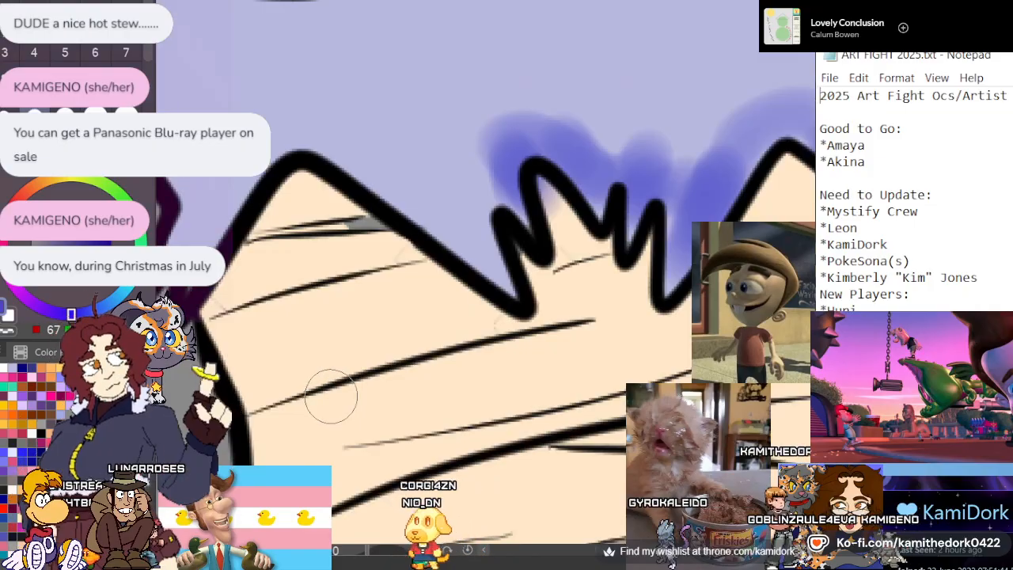
alt+click(326, 301)
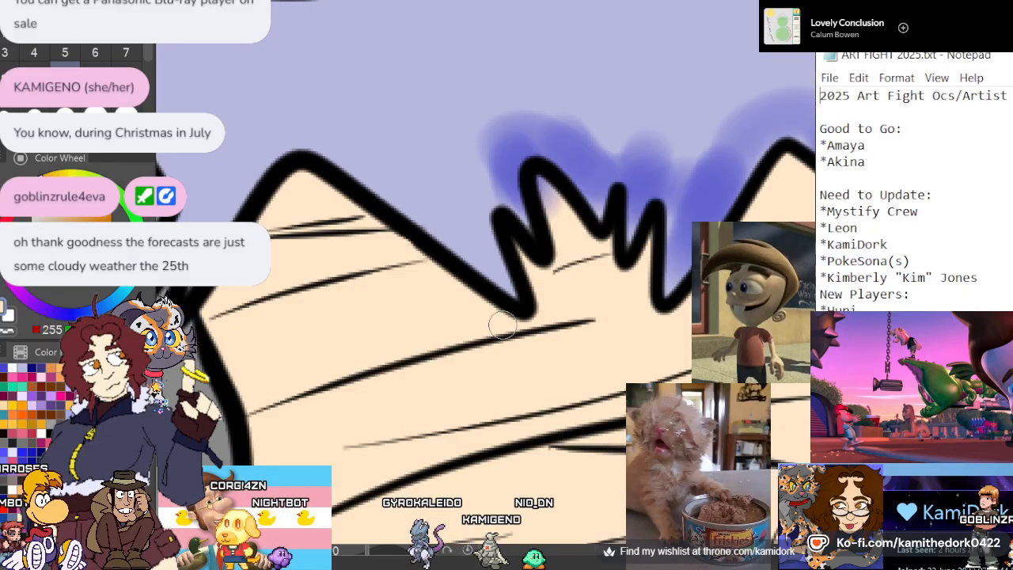
scroll(502, 326, down, 3)
scroll(451, 443, up, 3)
scroll(279, 325, down, 2)
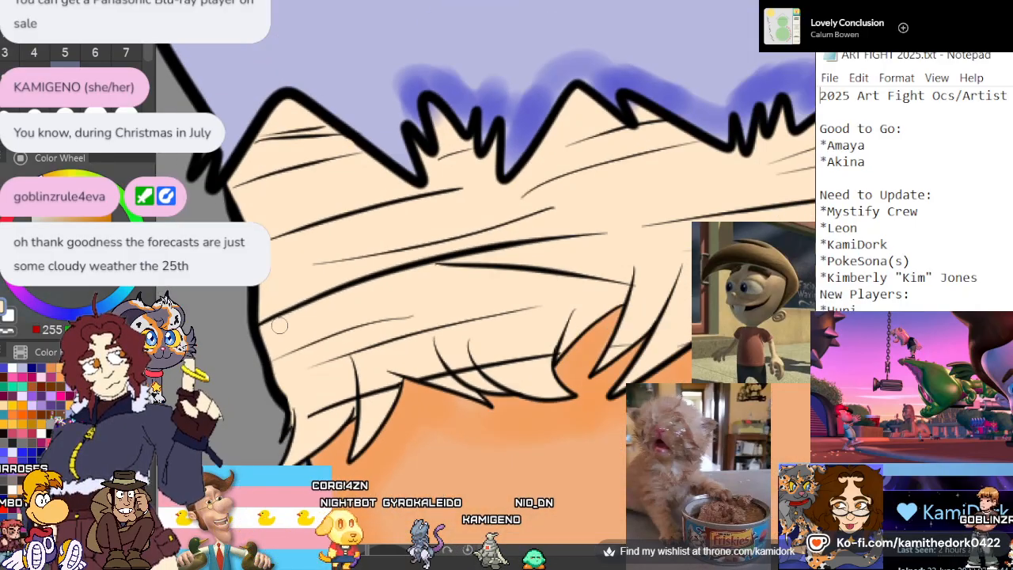
scroll(492, 208, up, 3)
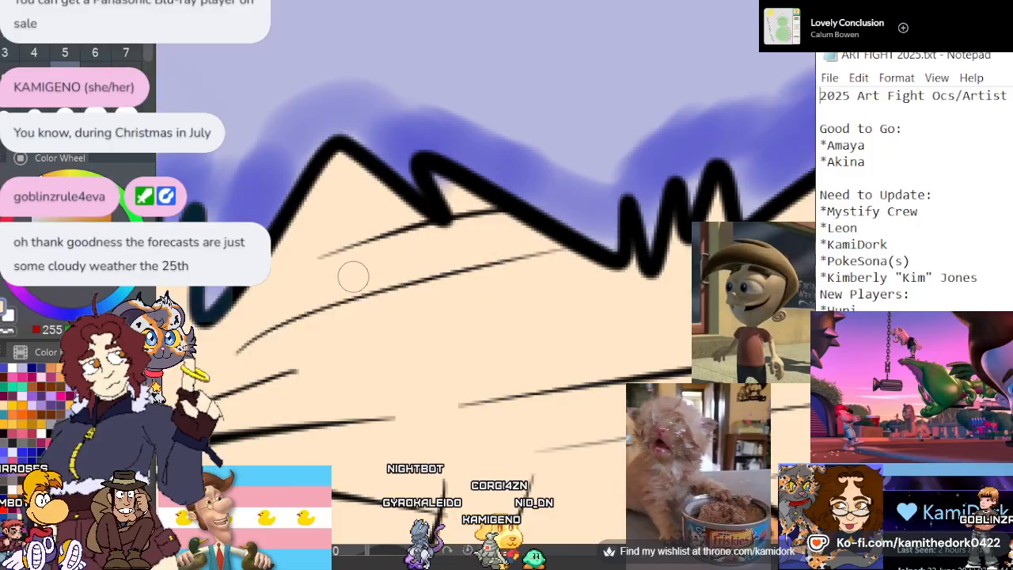
scroll(353, 276, down, 3)
scroll(688, 269, up, 3)
scroll(321, 224, down, 2)
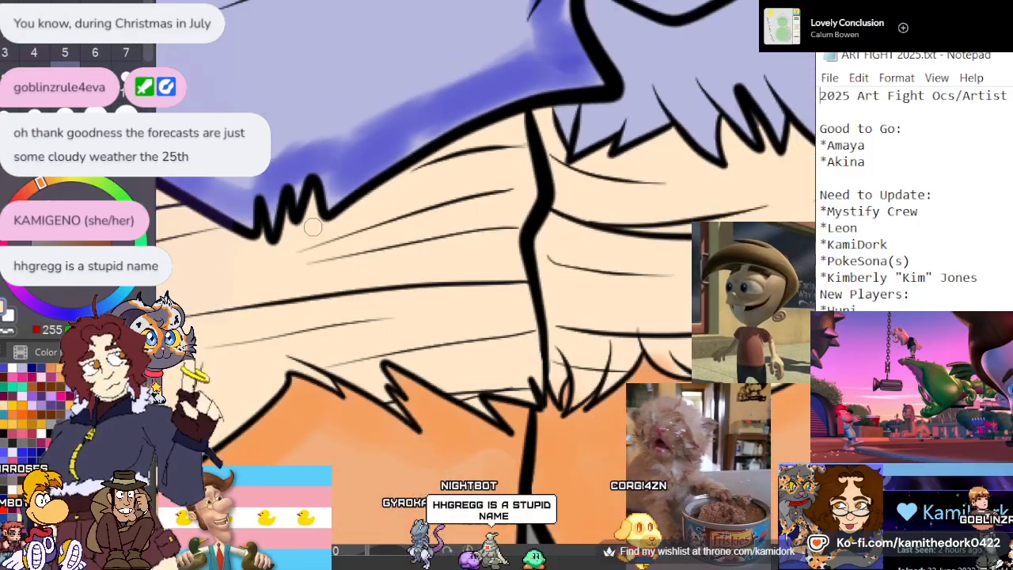
Inspect the cream wrap on the other leg for unfilled gaps along the frayed cuff and the lower fringe
scroll(313, 227, up, 4)
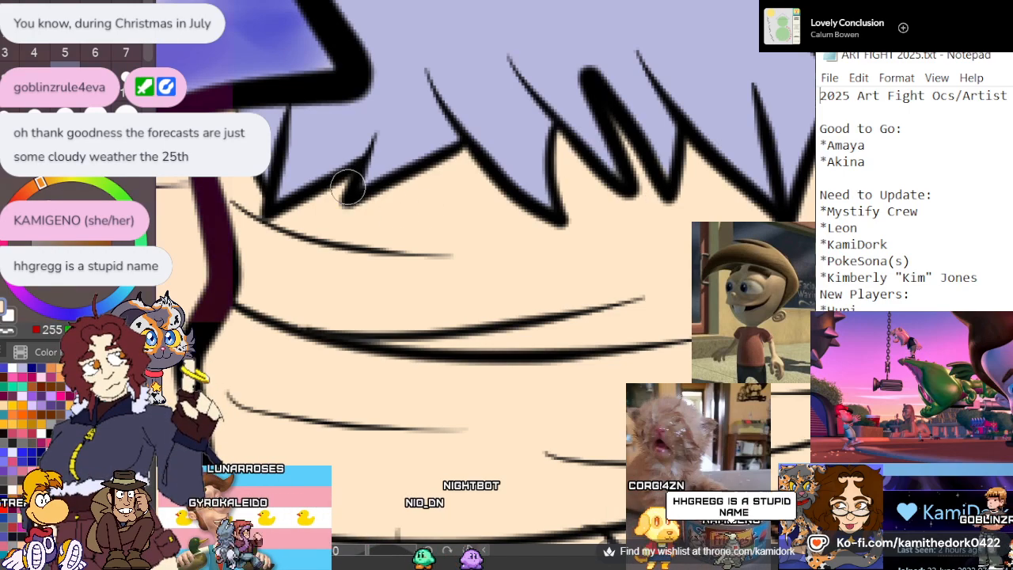
scroll(323, 230, down, 3)
scroll(771, 170, up, 2)
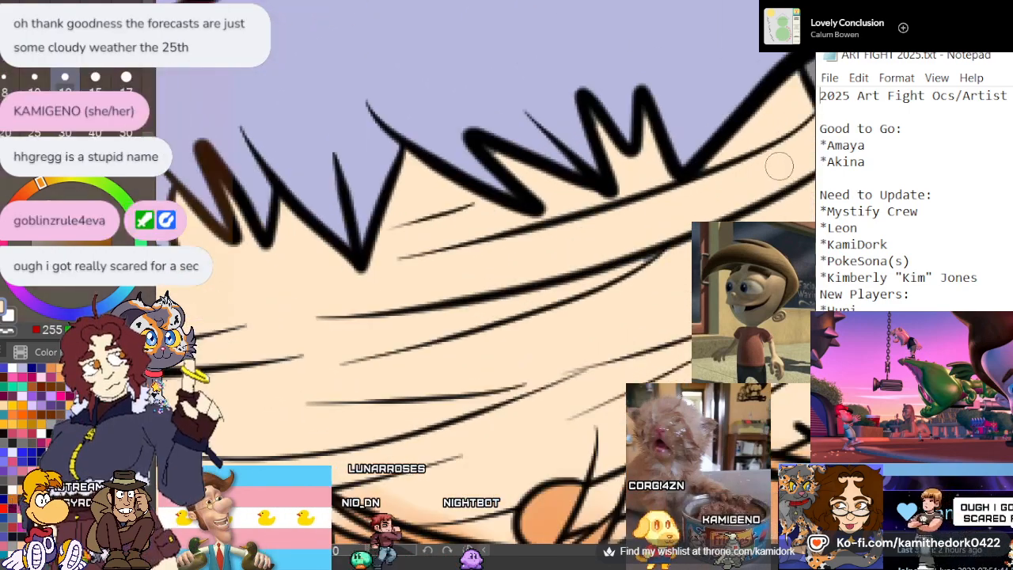
scroll(779, 165, up, 1)
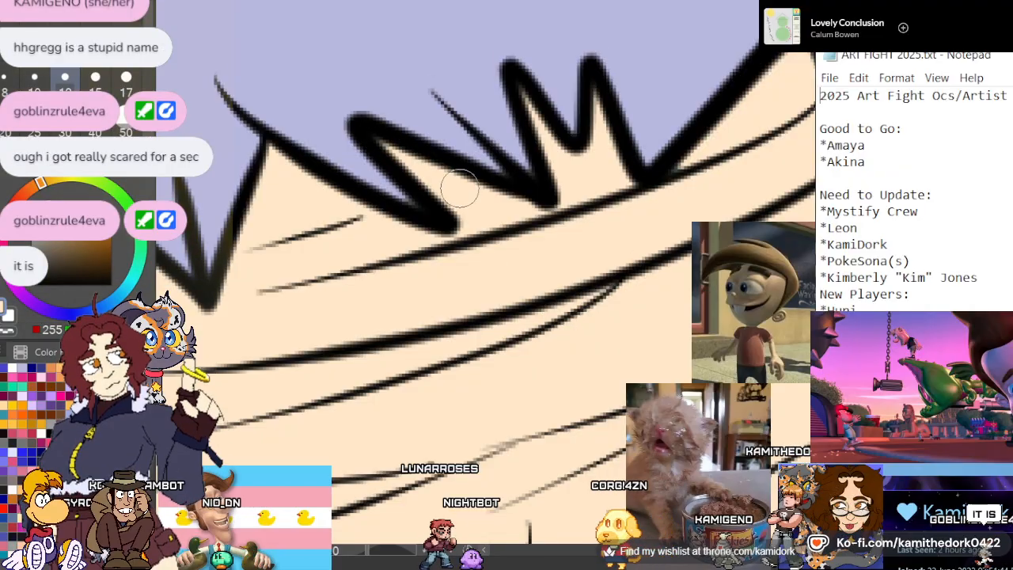
scroll(521, 22, down, 1)
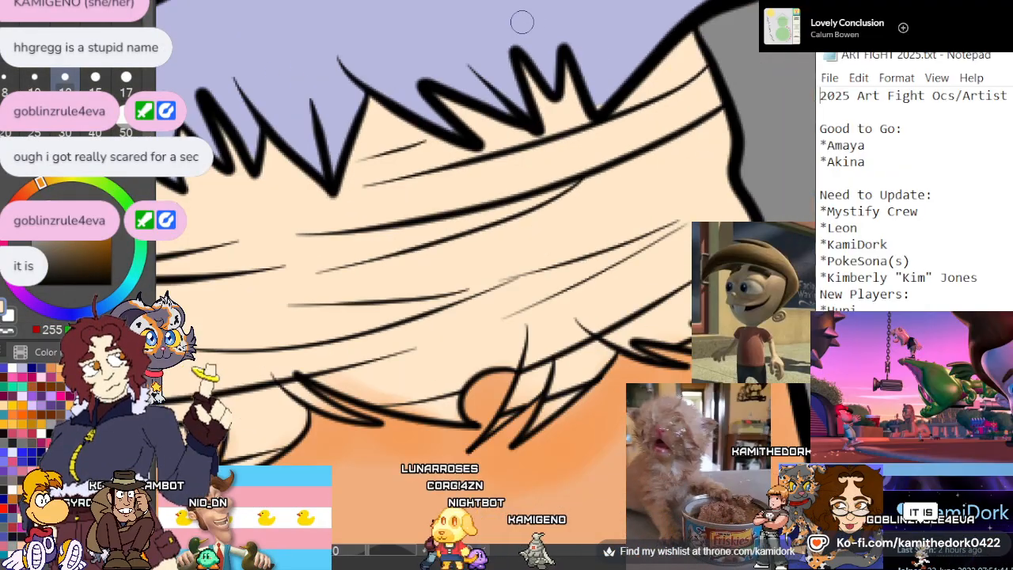
scroll(521, 23, down, 1)
scroll(681, 206, up, 2)
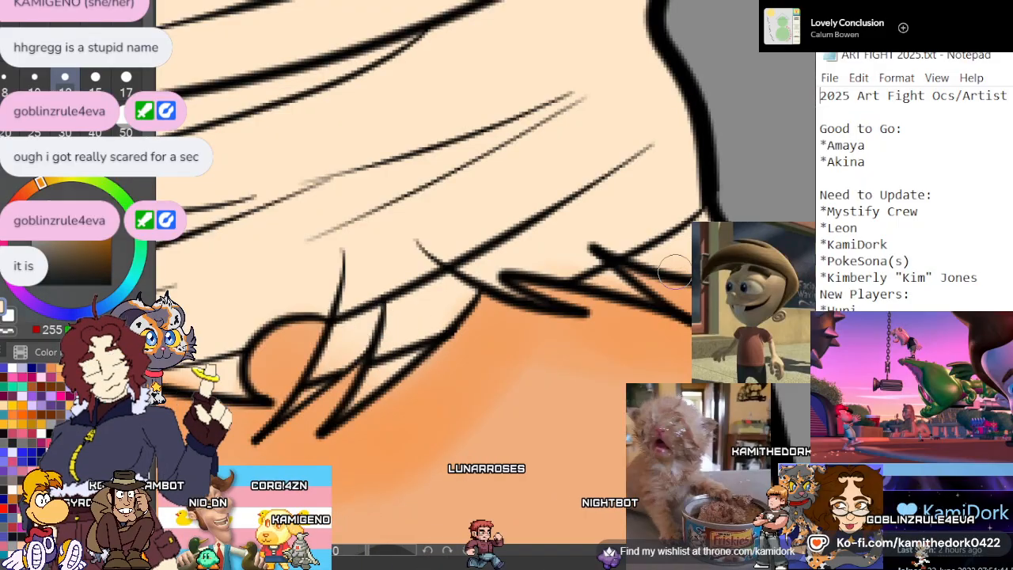
scroll(748, 171, down, 2)
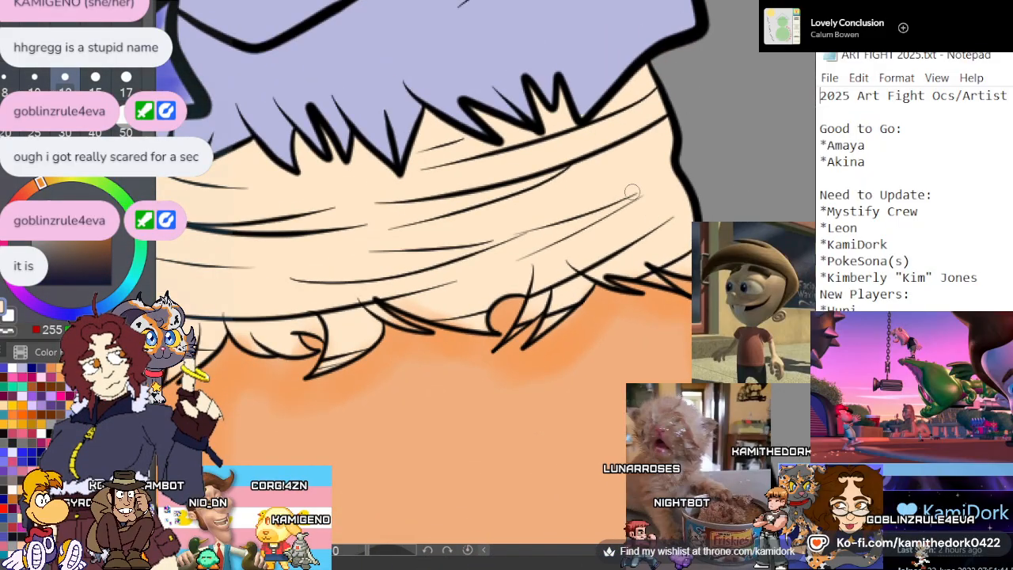
scroll(597, 224, down, 2)
scroll(271, 278, up, 1)
scroll(358, 210, up, 2)
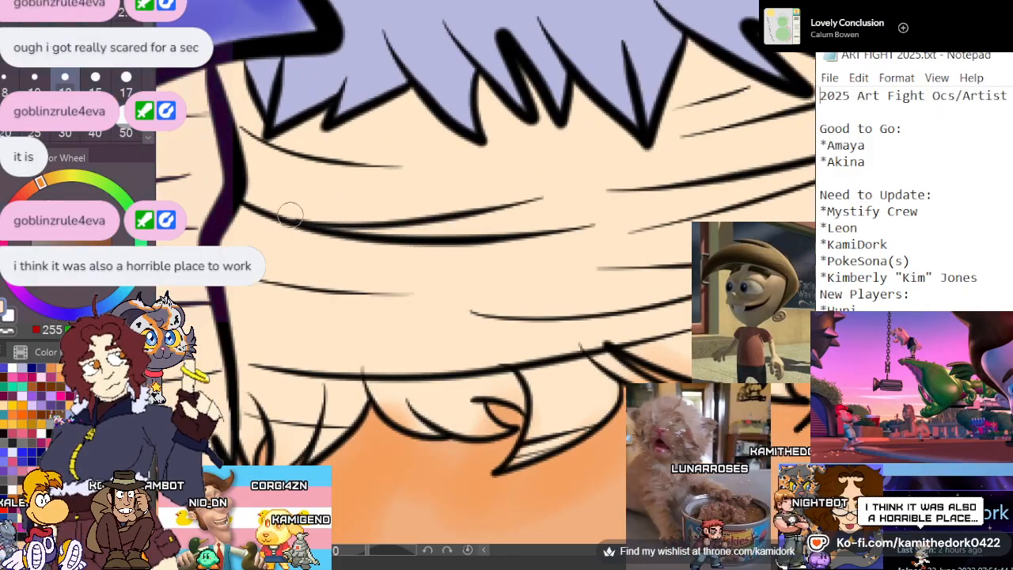
scroll(516, 225, down, 1)
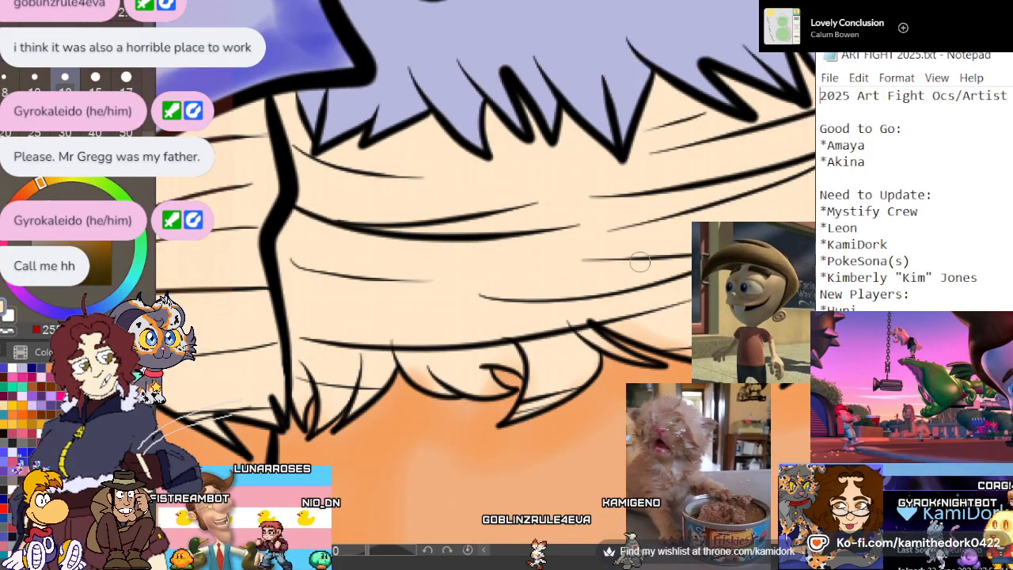
Return to the periwinkle blue with a size 25 brush and shade beneath the large cuff's inner fold line toward its side edge
scroll(640, 253, down, 4)
scroll(342, 165, down, 1)
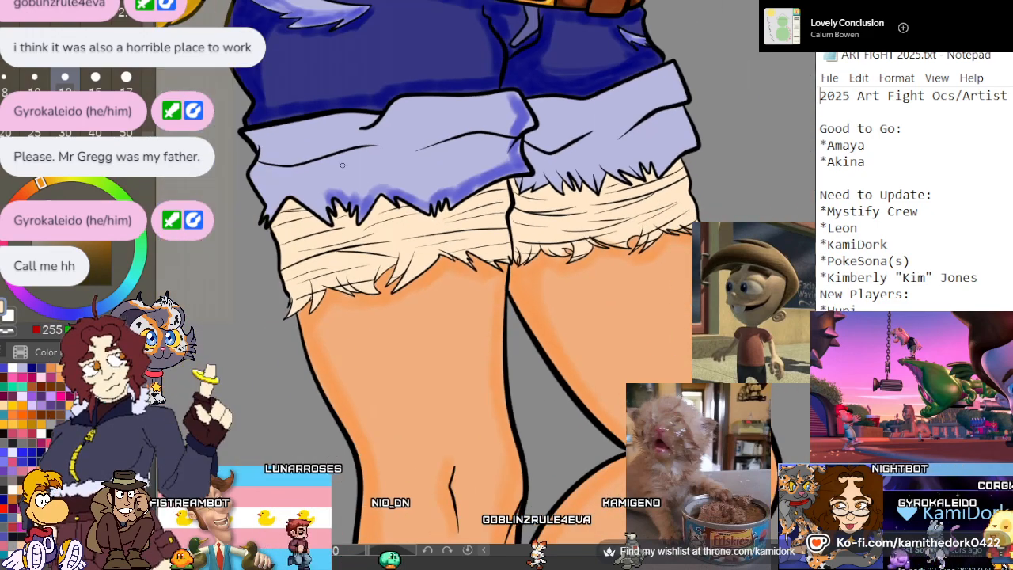
scroll(342, 165, up, 5)
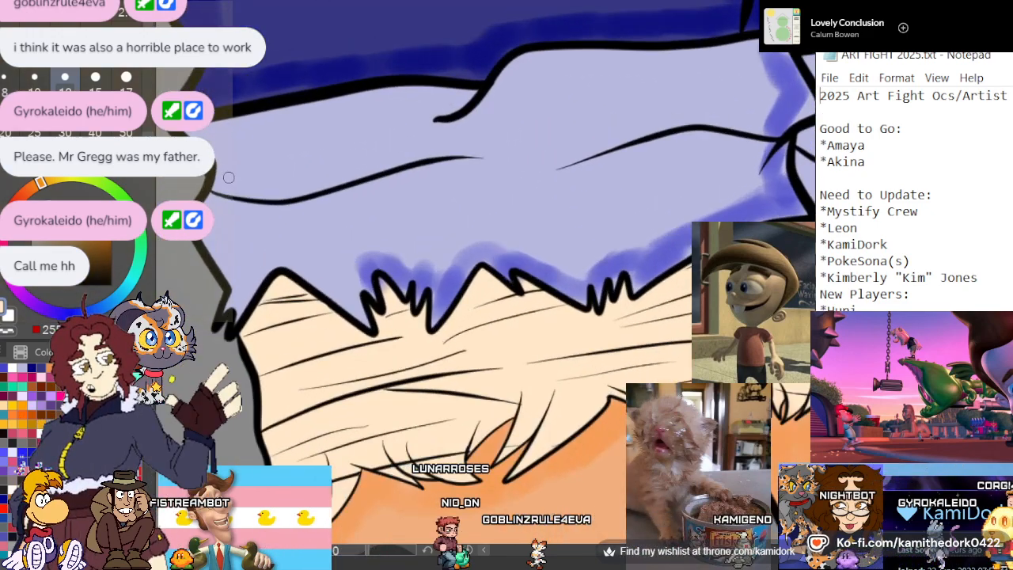
drag(689, 148, 766, 146)
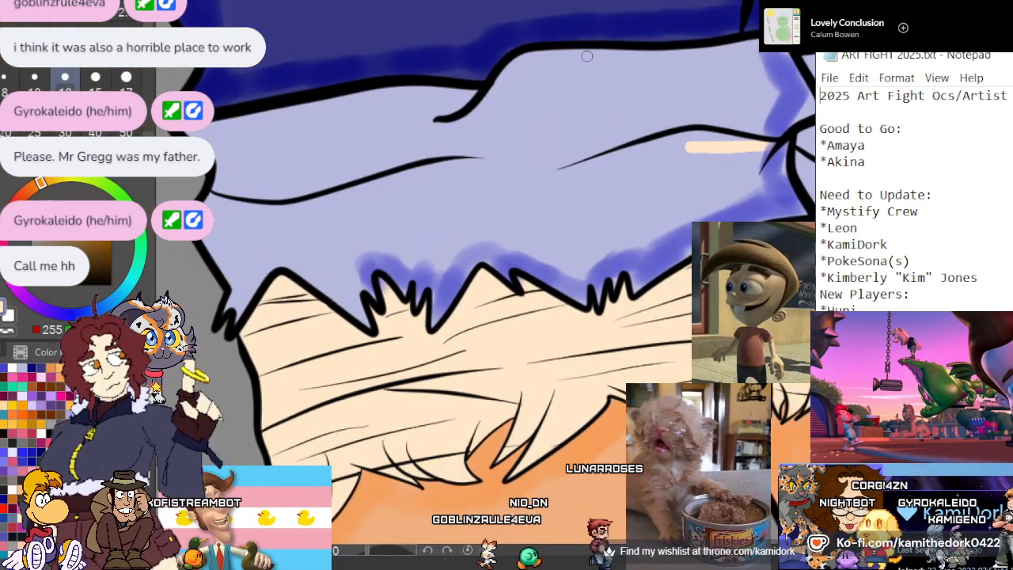
key(ctrl+z)
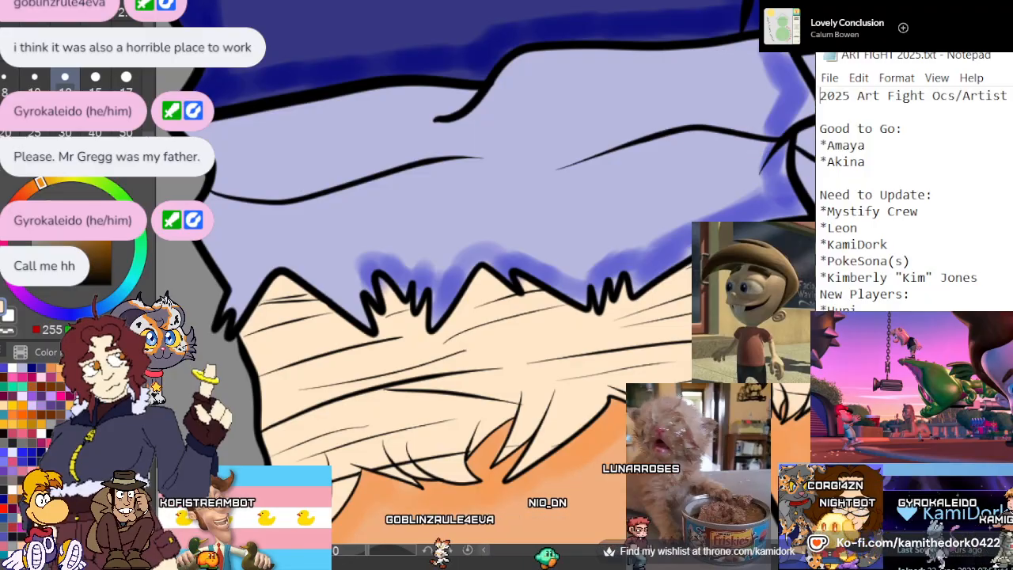
click(4, 369)
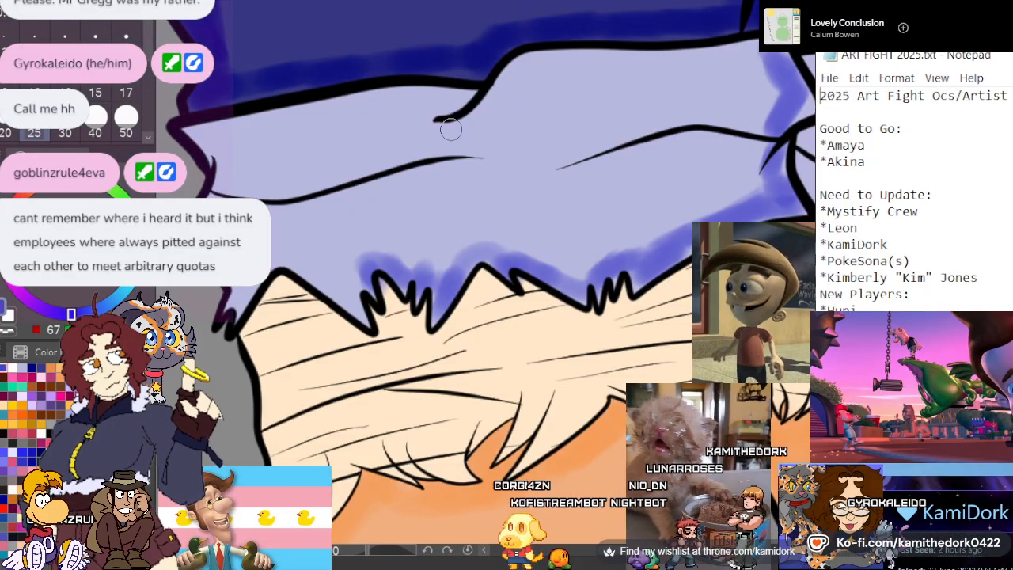
drag(591, 169, 614, 171)
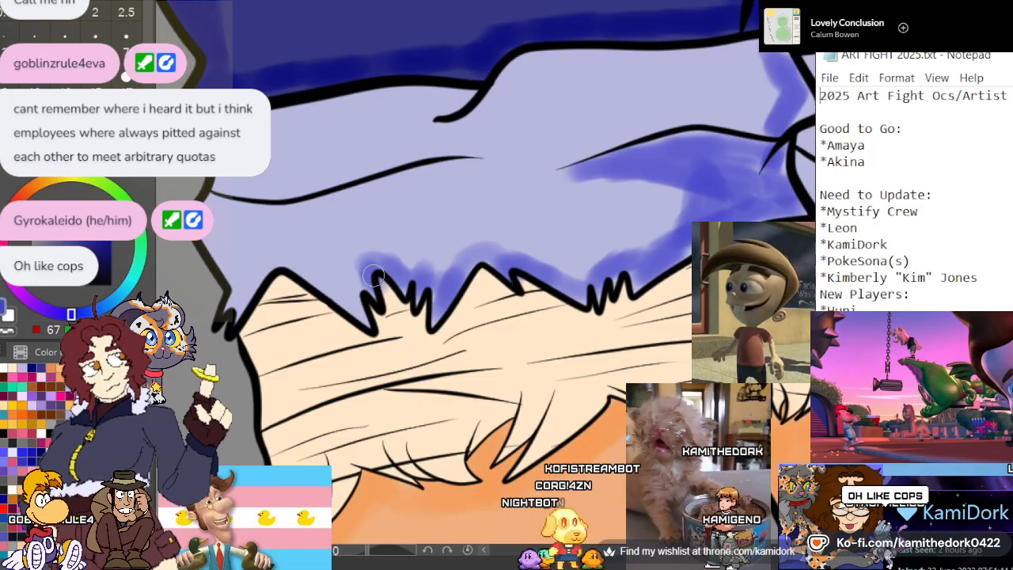
Continue the periwinkle shadow along the large cuff's jagged hem, up its outer side edge and beneath the outer fold line
mouse_move(374, 275)
mouse_down()
mouse_move(357, 297)
mouse_move(362, 316)
mouse_move(340, 284)
mouse_move(352, 283)
mouse_move(325, 278)
mouse_up()
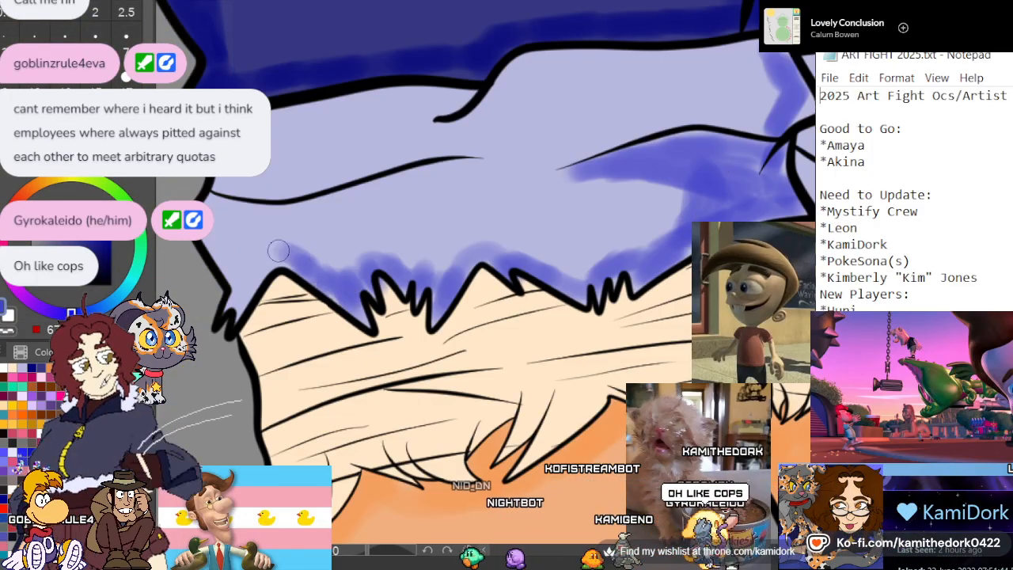
drag(242, 300, 239, 288)
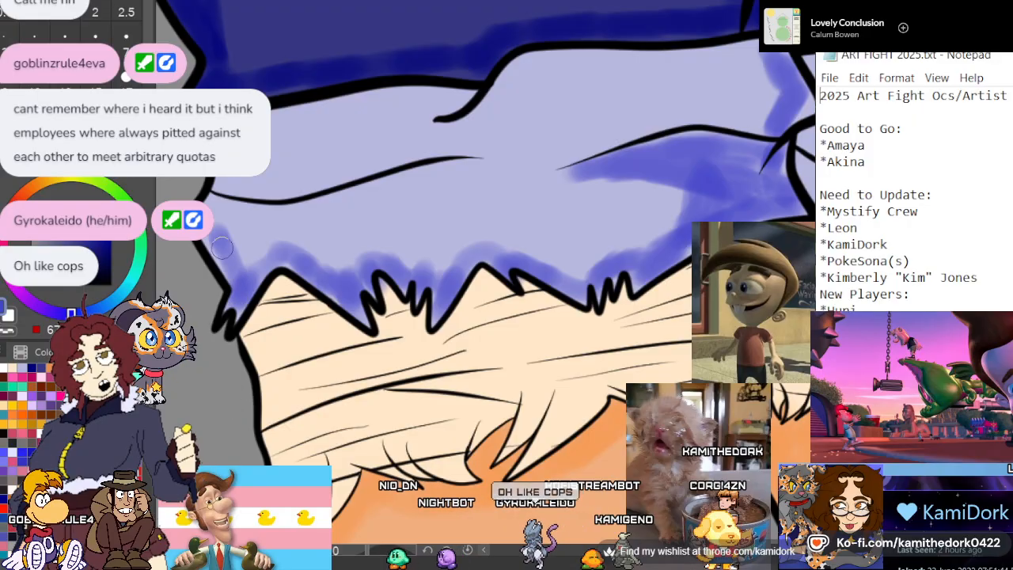
mouse_move(212, 208)
mouse_down()
mouse_move(462, 171)
mouse_move(296, 211)
mouse_move(253, 258)
mouse_move(231, 214)
mouse_move(220, 216)
mouse_move(236, 257)
mouse_move(223, 238)
mouse_move(272, 251)
mouse_up()
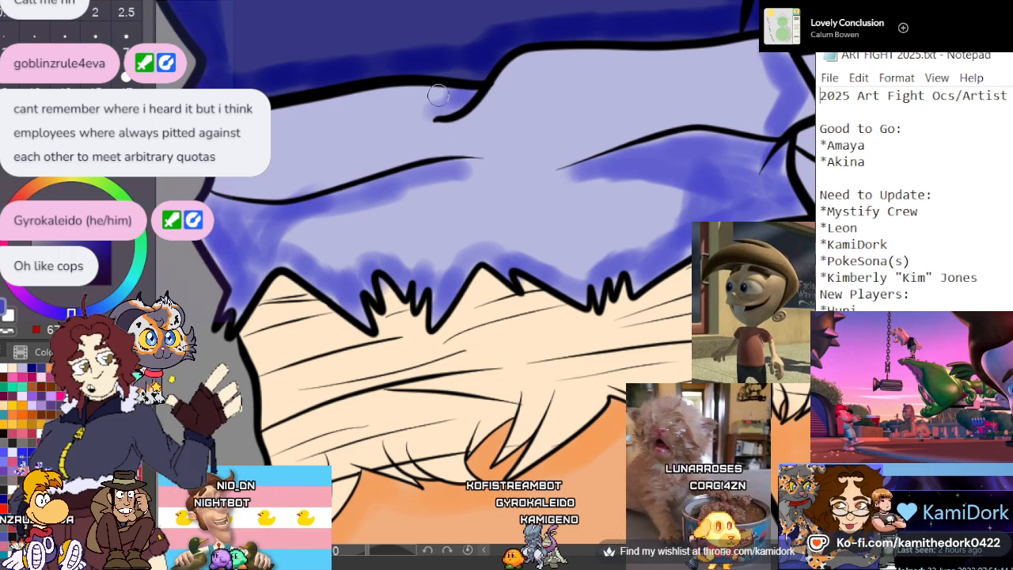
Shade the large cuff's upper edge and the upper sides of both fold lines, softening the shadows into the pale centers
mouse_move(458, 96)
mouse_down()
mouse_move(322, 110)
mouse_move(457, 89)
mouse_move(452, 101)
mouse_up()
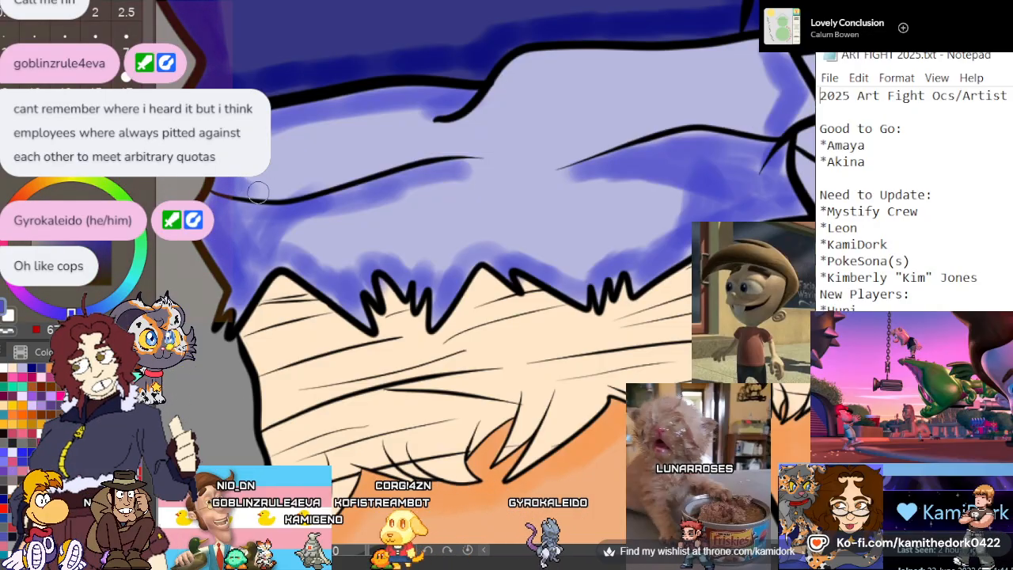
drag(244, 196, 477, 149)
mouse_move(581, 155)
mouse_down()
mouse_move(719, 124)
mouse_move(761, 123)
mouse_up()
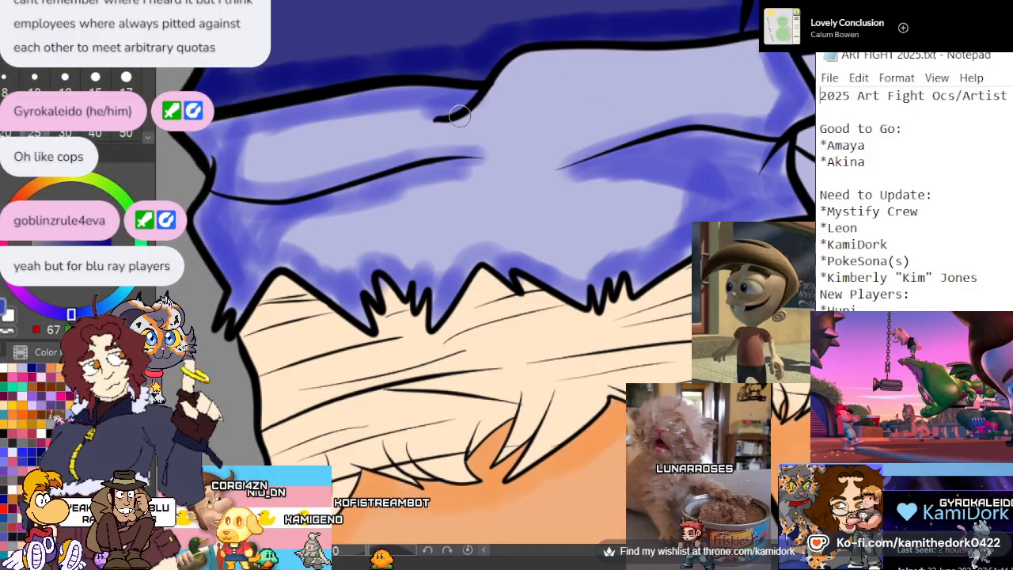
mouse_move(522, 68)
mouse_down()
mouse_move(774, 50)
mouse_move(623, 50)
mouse_move(521, 73)
mouse_up()
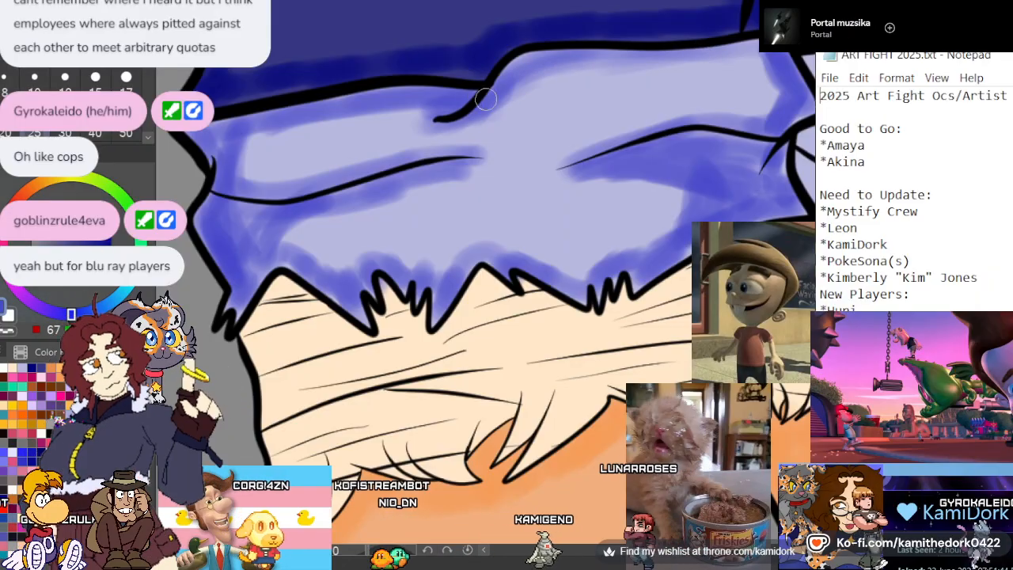
drag(419, 106, 307, 119)
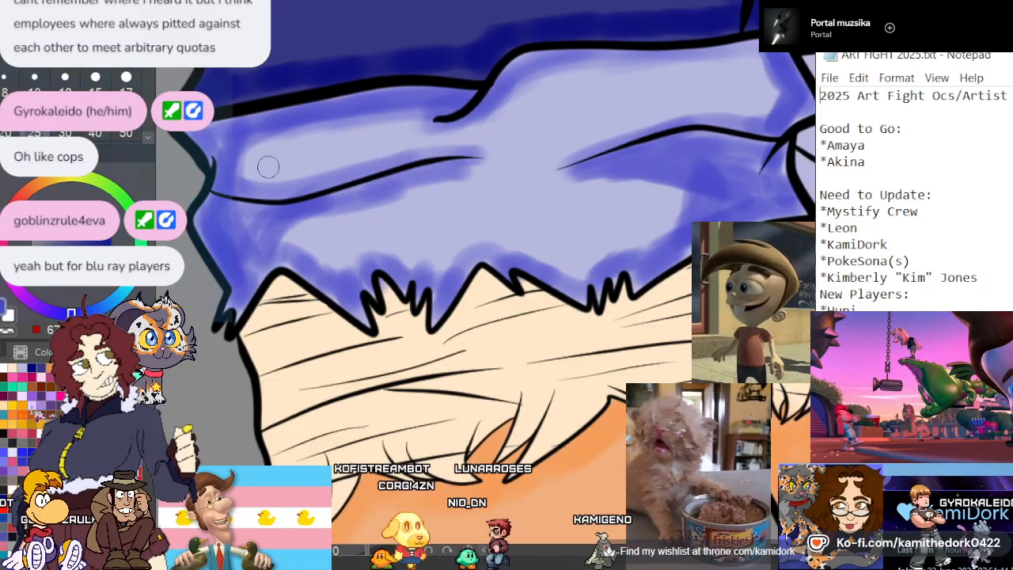
mouse_move(274, 255)
mouse_down()
mouse_move(418, 181)
mouse_move(468, 172)
mouse_up()
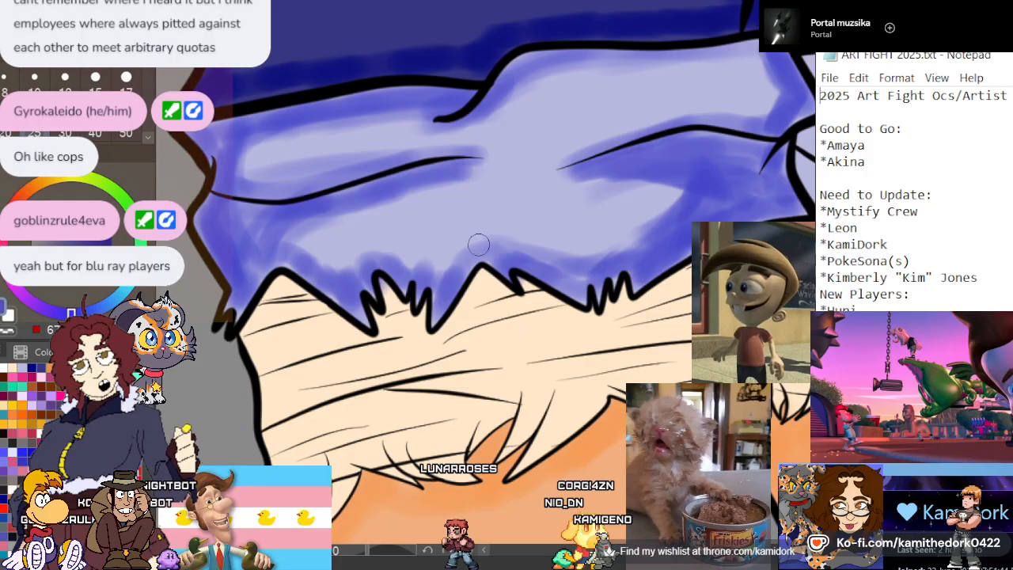
mouse_move(409, 259)
mouse_down()
mouse_move(349, 270)
mouse_move(310, 262)
mouse_move(314, 221)
mouse_up()
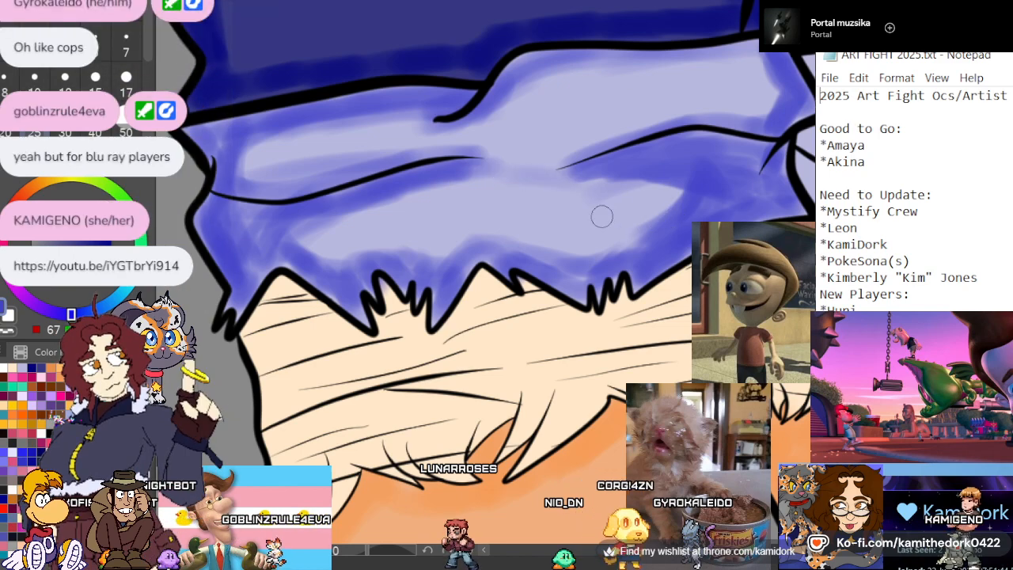
Choose a lighter, brighter periwinkle and paint long streaks across the pale centers of the large cuff's upper and lower folds
click(82, 204)
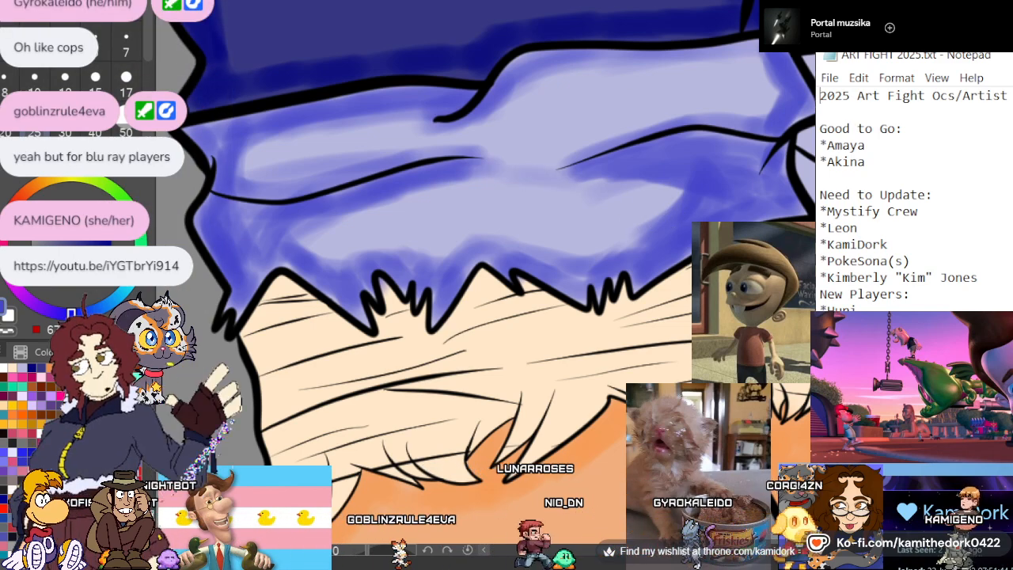
mouse_move(299, 141)
mouse_down()
mouse_move(410, 136)
mouse_move(254, 158)
mouse_up()
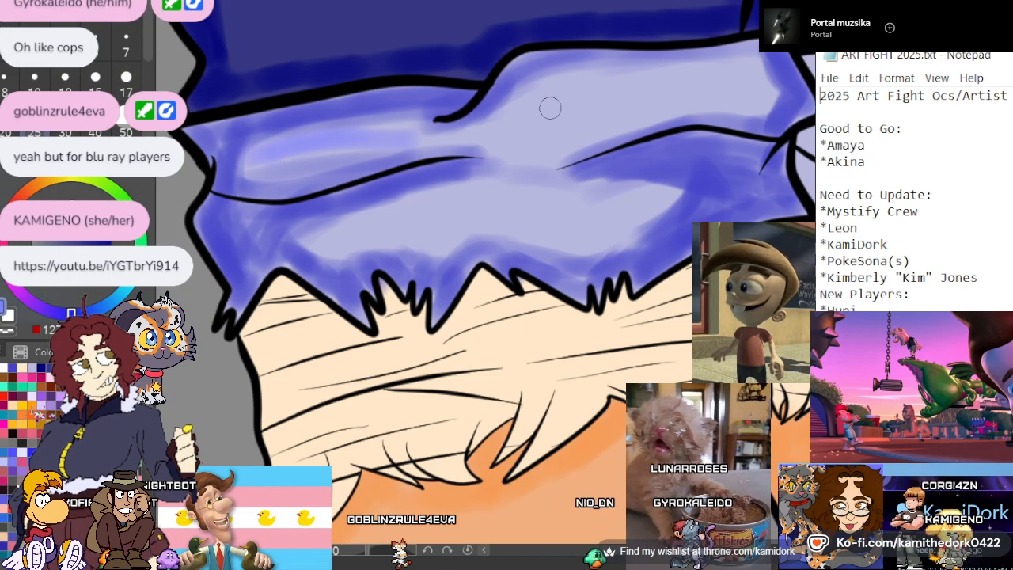
drag(549, 106, 740, 96)
drag(519, 129, 582, 106)
mouse_move(346, 235)
mouse_down()
mouse_move(651, 202)
mouse_move(515, 205)
mouse_up()
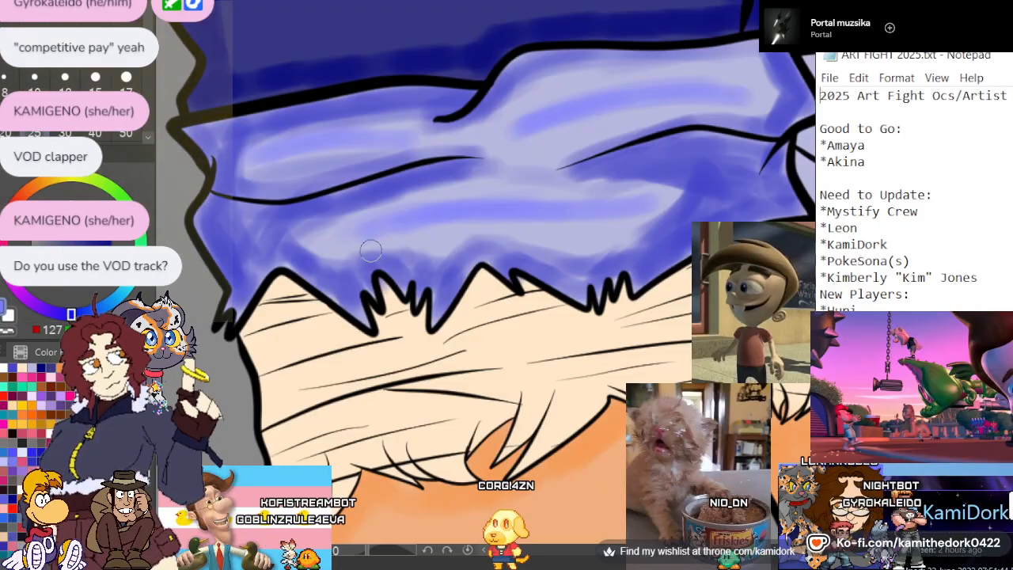
Shade the smaller cuff in the darker periwinkle along its inner edge, beneath both fold lines and around its frayed hem spikes
scroll(462, 221, down, 1)
scroll(461, 221, down, 4)
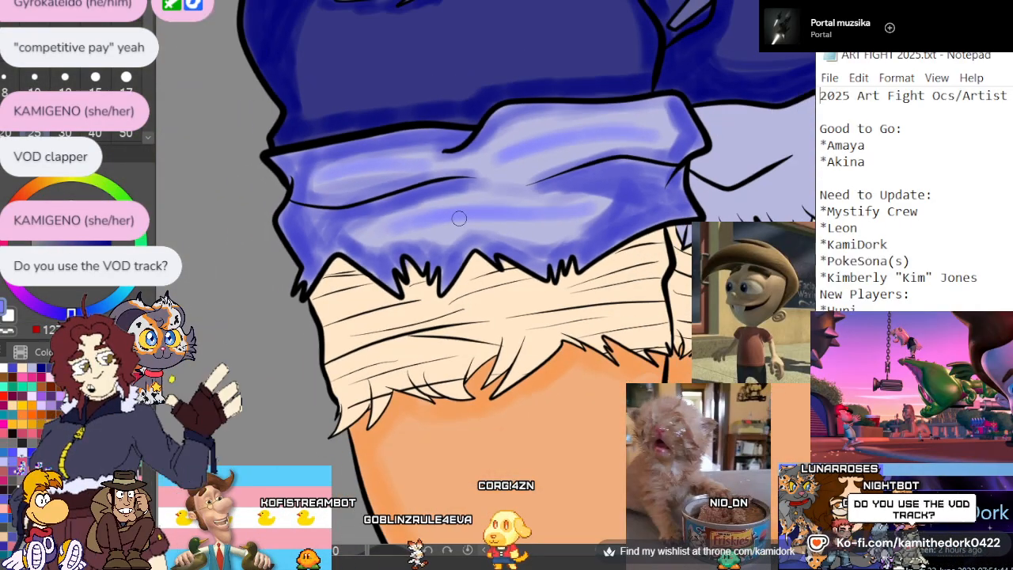
scroll(569, 169, up, 4)
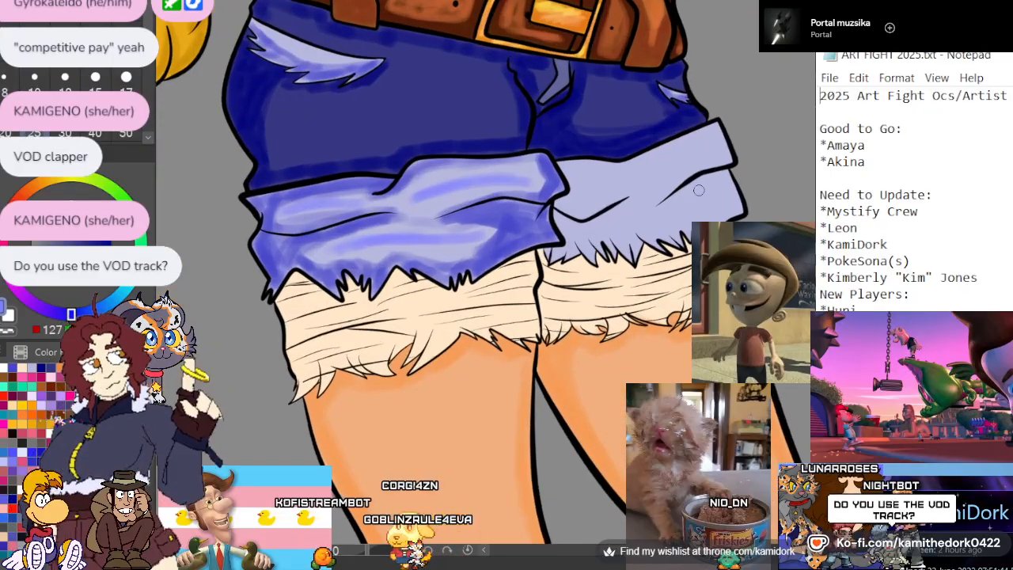
scroll(667, 172, up, 3)
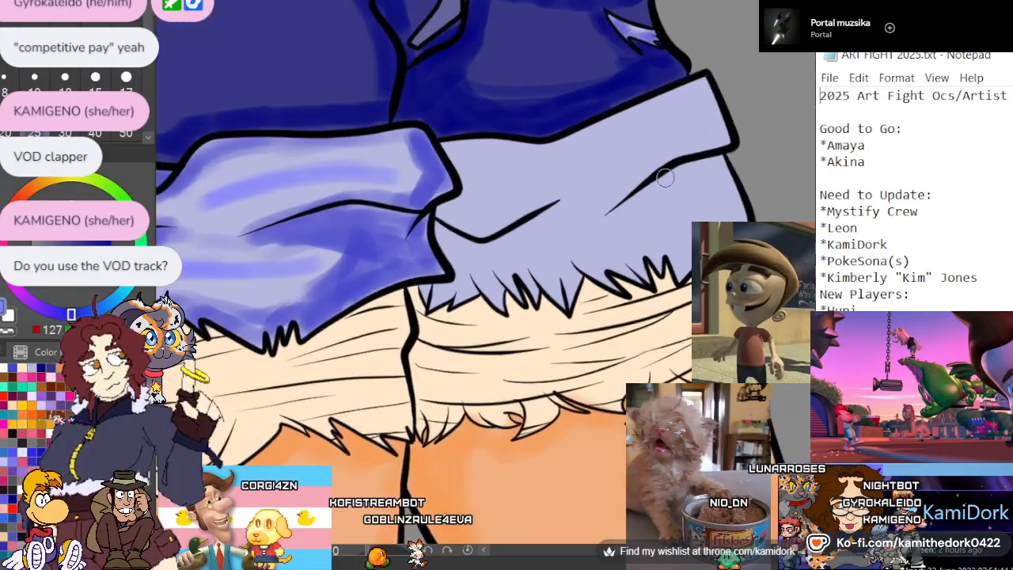
scroll(663, 175, down, 1)
scroll(662, 176, up, 3)
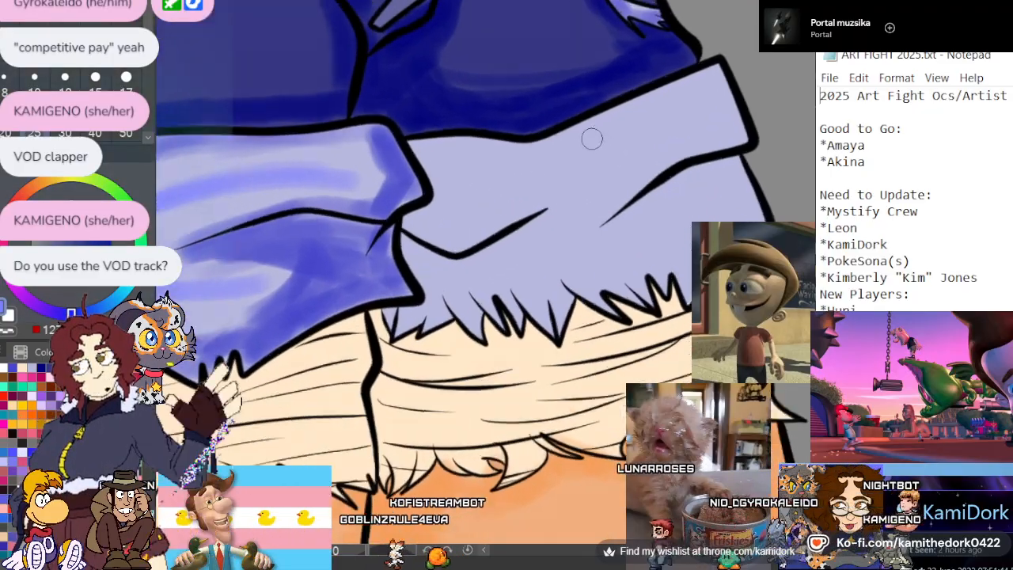
scroll(461, 197, down, 1)
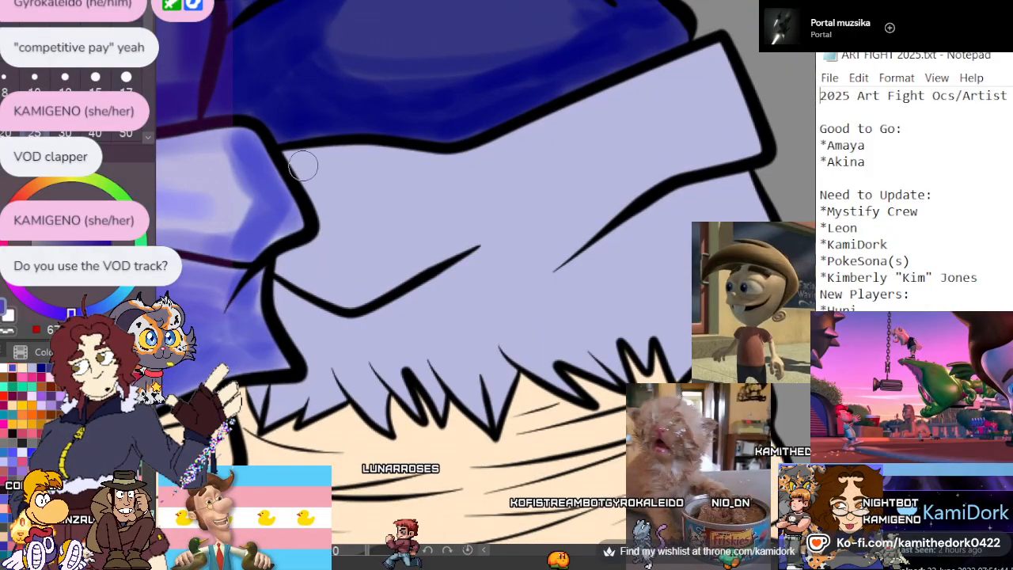
mouse_move(307, 174)
mouse_down()
mouse_move(328, 200)
mouse_move(324, 245)
mouse_move(306, 258)
mouse_move(311, 372)
mouse_move(269, 399)
mouse_up()
mouse_move(316, 339)
mouse_down()
mouse_move(384, 323)
mouse_move(479, 265)
mouse_up()
mouse_move(560, 273)
mouse_down()
mouse_move(719, 193)
mouse_move(742, 193)
mouse_move(755, 223)
mouse_move(694, 204)
mouse_up()
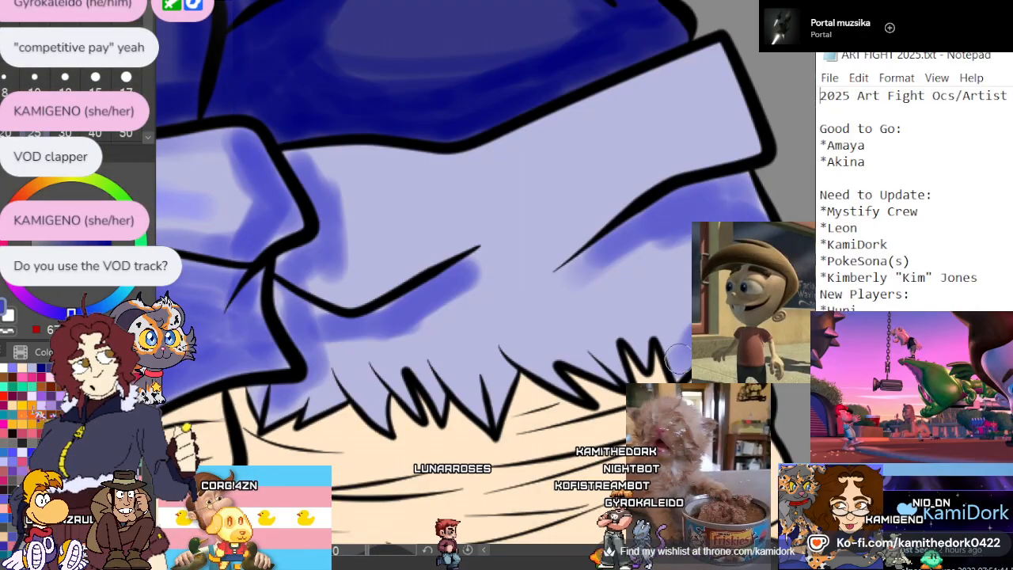
mouse_move(645, 347)
mouse_down()
mouse_move(602, 339)
mouse_move(601, 364)
mouse_move(544, 351)
mouse_move(565, 382)
mouse_move(535, 353)
mouse_up()
mouse_move(497, 382)
mouse_down()
mouse_move(481, 404)
mouse_move(439, 371)
mouse_move(409, 368)
mouse_move(436, 376)
mouse_move(439, 395)
mouse_move(418, 378)
mouse_up()
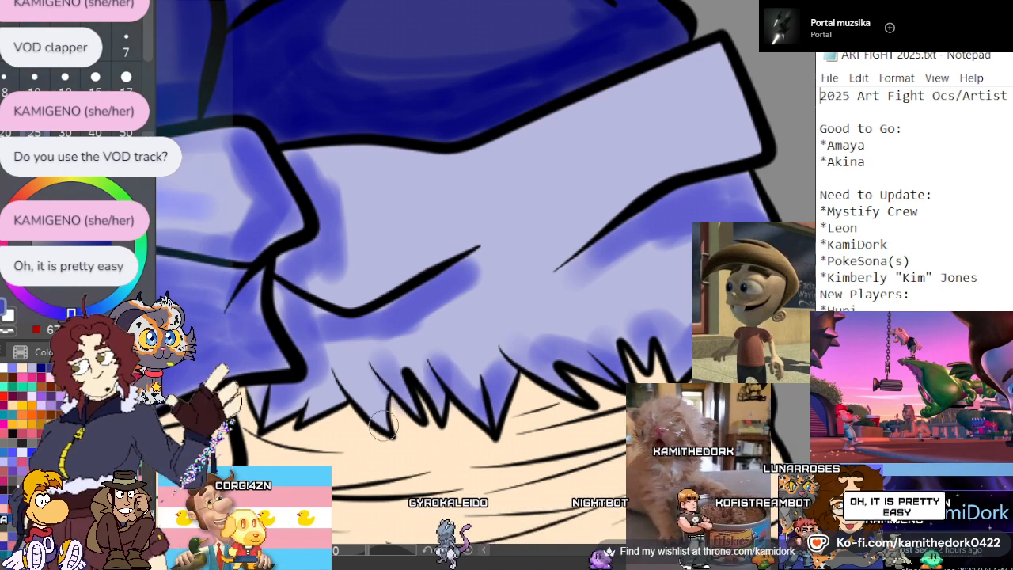
mouse_move(387, 419)
mouse_down()
mouse_move(352, 363)
mouse_move(358, 397)
mouse_move(344, 372)
mouse_up()
mouse_move(311, 405)
mouse_down()
mouse_move(336, 383)
mouse_move(296, 389)
mouse_up()
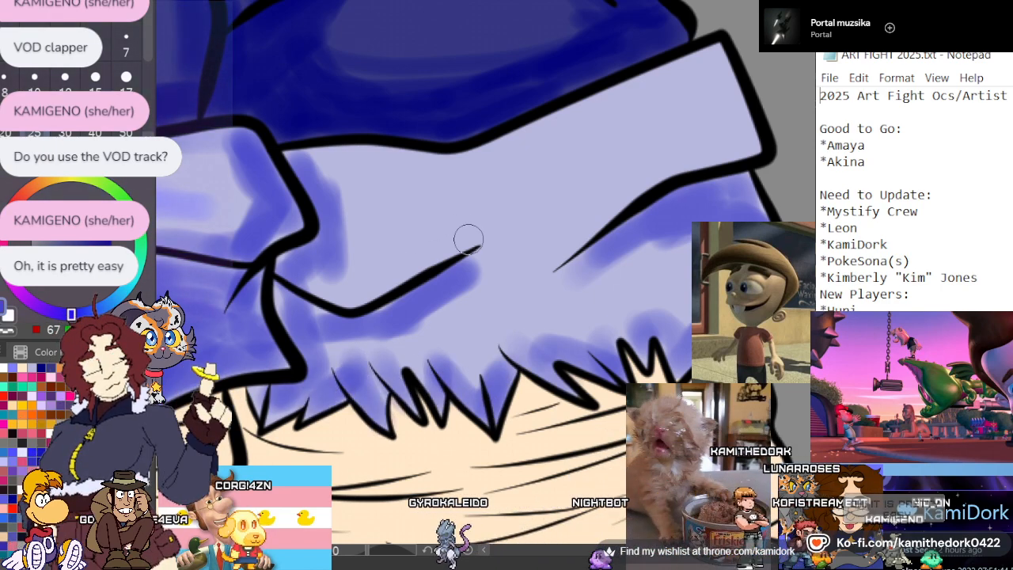
Shade above both fold lines of the smaller cuff and along its outer end, blending the shadows into the pale fabric
mouse_move(468, 239)
mouse_down()
mouse_move(366, 279)
mouse_move(294, 276)
mouse_move(374, 290)
mouse_move(349, 300)
mouse_move(335, 267)
mouse_up()
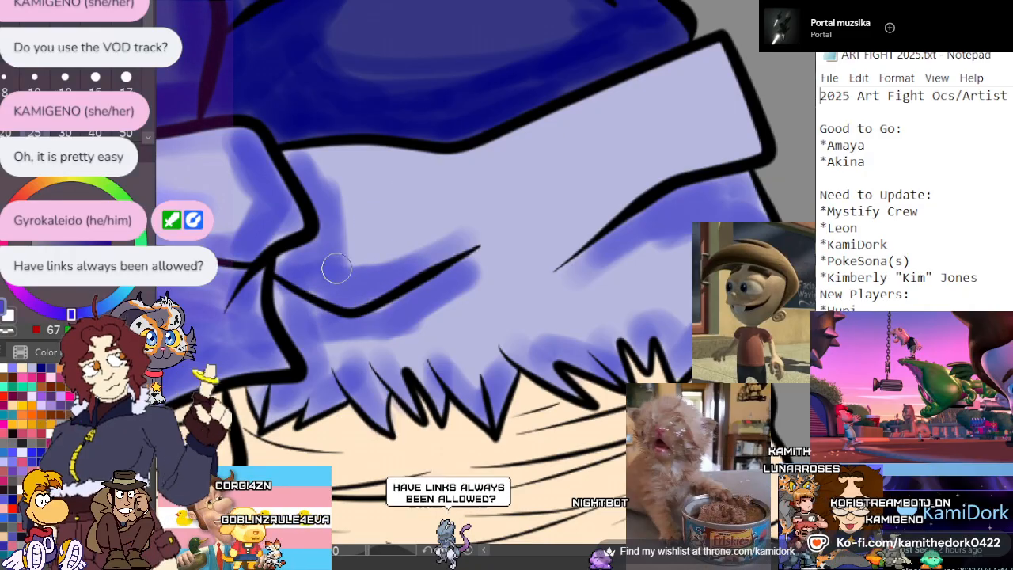
mouse_move(554, 269)
mouse_down()
mouse_move(645, 190)
mouse_move(712, 151)
mouse_move(739, 112)
mouse_move(716, 80)
mouse_move(732, 139)
mouse_up()
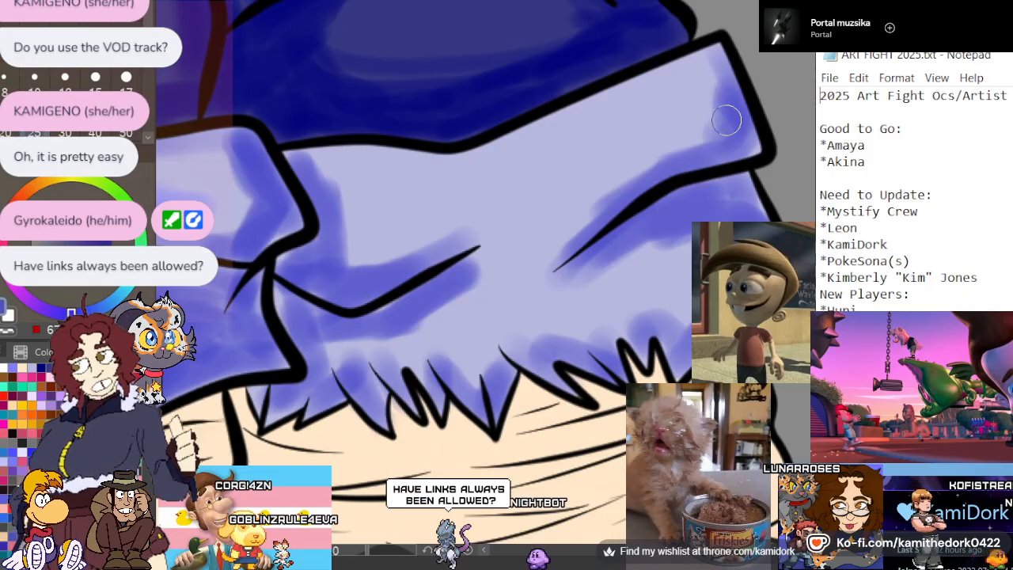
mouse_move(716, 103)
mouse_down()
mouse_move(693, 152)
mouse_move(714, 84)
mouse_move(748, 133)
mouse_up()
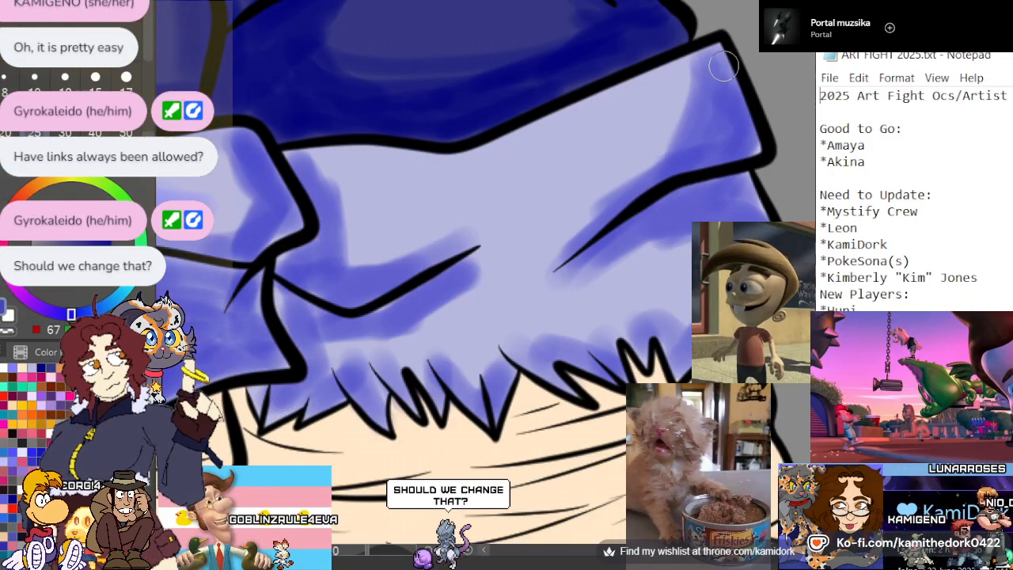
mouse_move(583, 245)
mouse_down()
mouse_move(677, 132)
mouse_move(638, 183)
mouse_up()
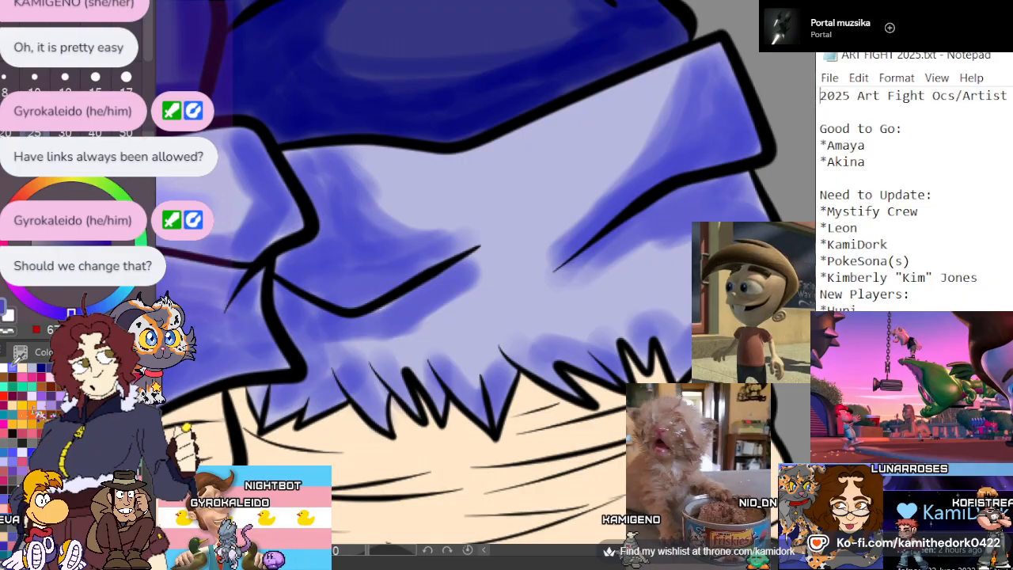
Paint lighter periwinkle midtones across the smaller cuff's pale center and between its fold lines down to the frayed hem
mouse_move(459, 188)
mouse_down()
mouse_move(641, 112)
mouse_move(617, 111)
mouse_move(604, 167)
mouse_move(457, 184)
mouse_move(519, 205)
mouse_move(471, 313)
mouse_move(444, 318)
mouse_move(690, 269)
mouse_move(635, 296)
mouse_up()
mouse_move(507, 280)
mouse_down()
mouse_move(647, 96)
mouse_move(500, 208)
mouse_move(386, 177)
mouse_move(524, 219)
mouse_move(478, 324)
mouse_move(467, 326)
mouse_move(502, 331)
mouse_up()
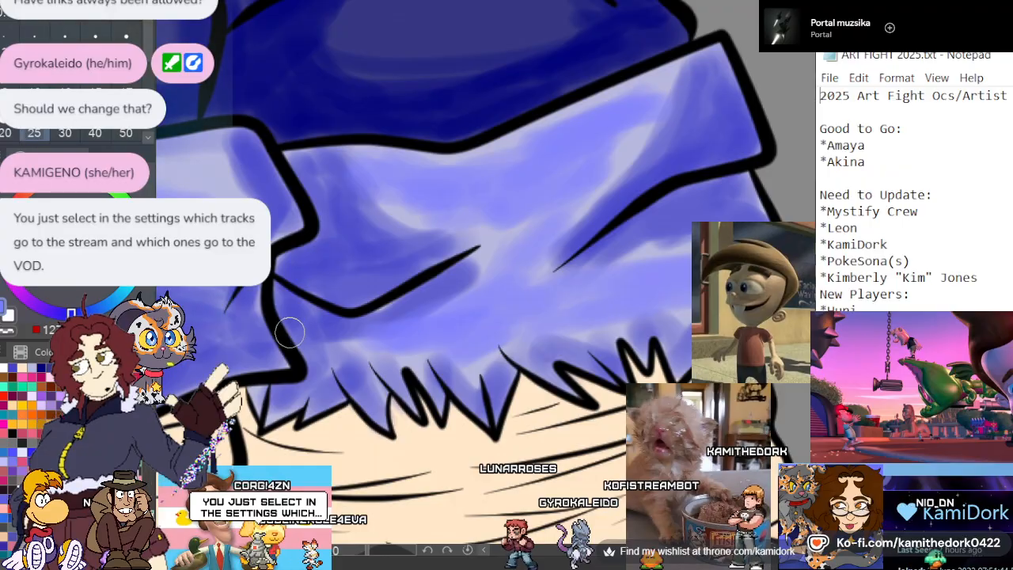
scroll(472, 230, down, 4)
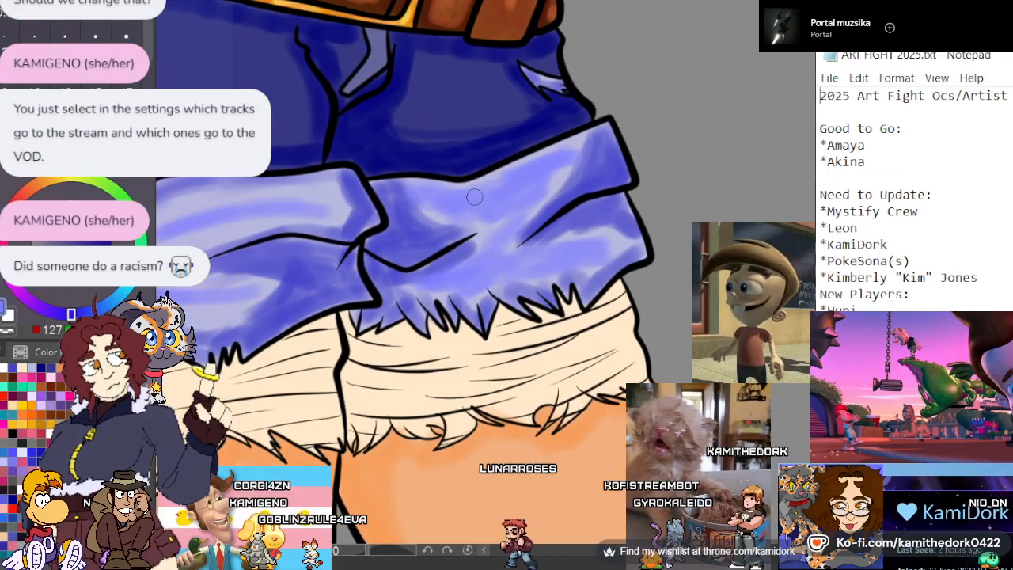
scroll(474, 197, down, 2)
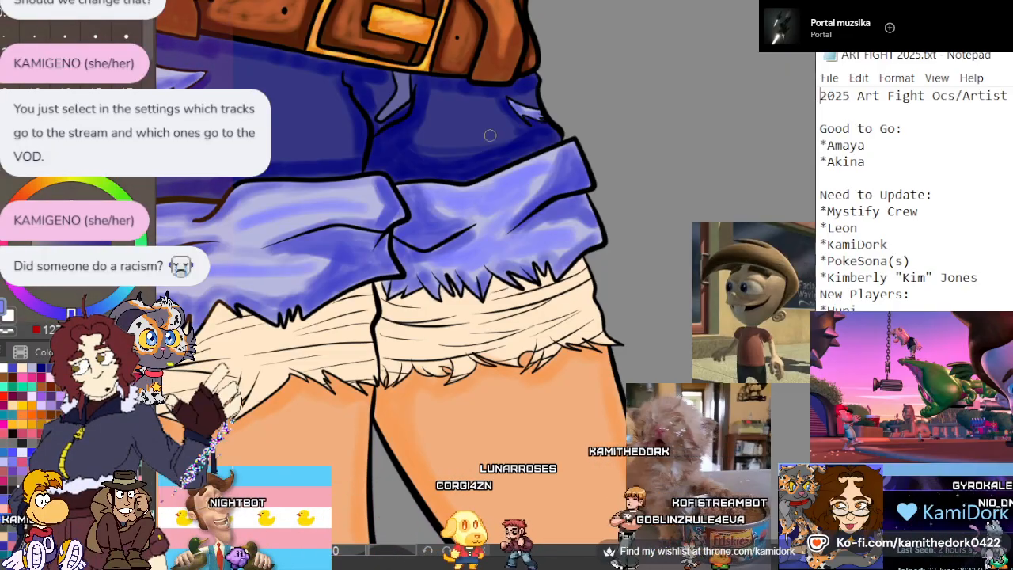
Broaden the lighter periwinkle midtones on the large cuff's upper and lower folds, leaving only thin pale highlights
scroll(316, 210, up, 2)
scroll(315, 210, up, 1)
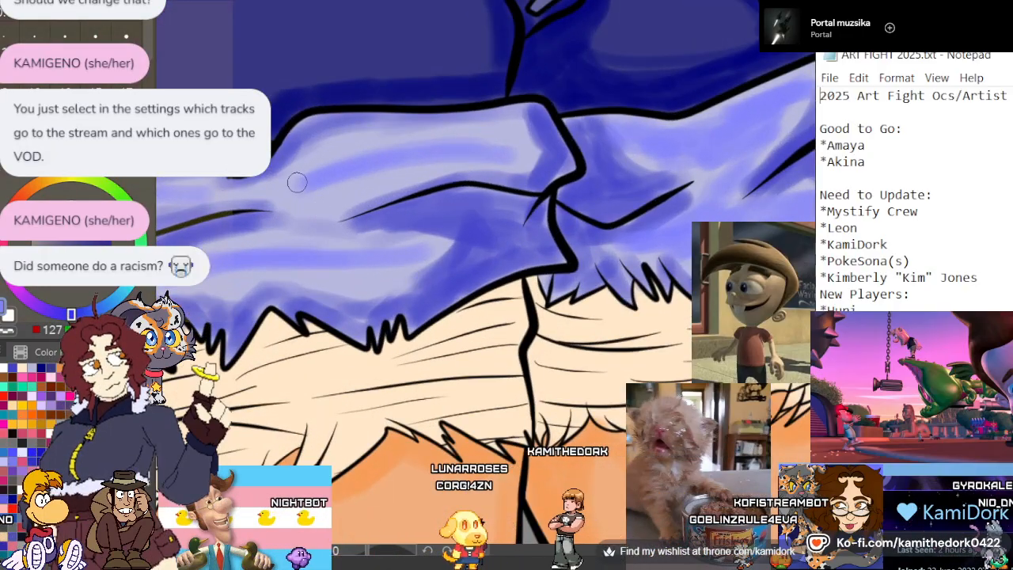
mouse_move(296, 183)
mouse_down()
mouse_move(364, 147)
mouse_move(362, 174)
mouse_move(453, 160)
mouse_move(428, 133)
mouse_move(515, 141)
mouse_up()
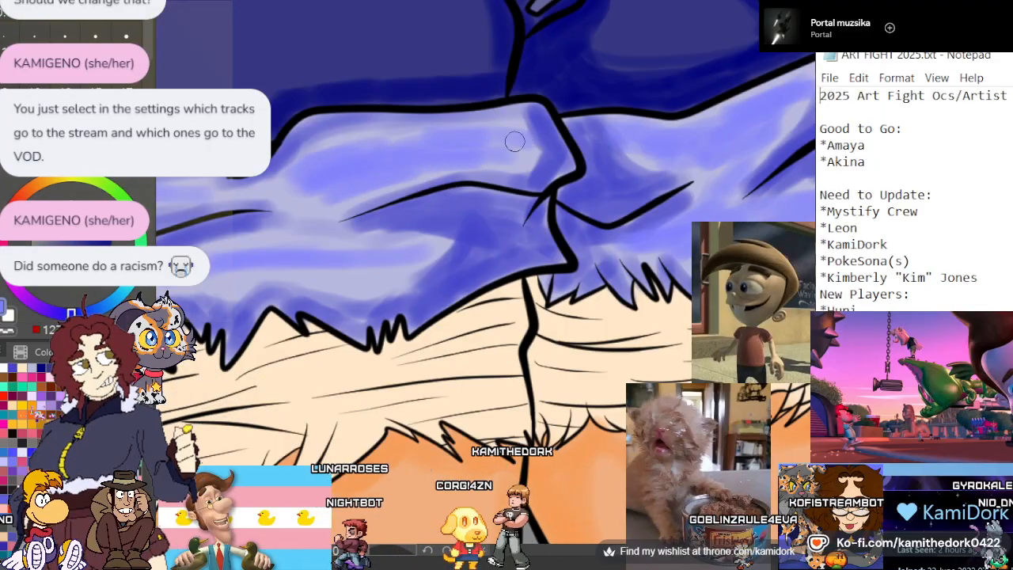
drag(324, 177, 228, 187)
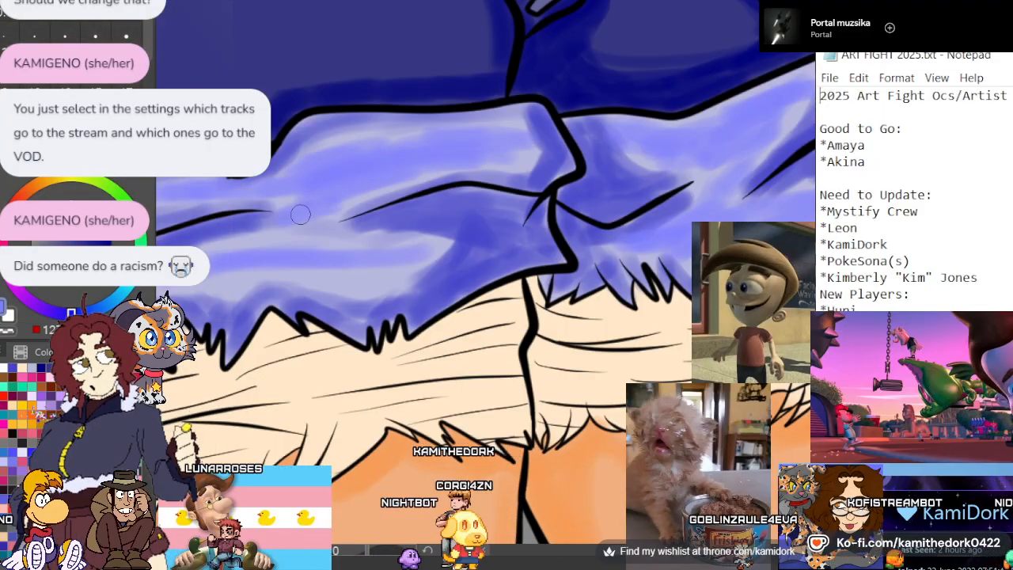
drag(409, 261, 429, 272)
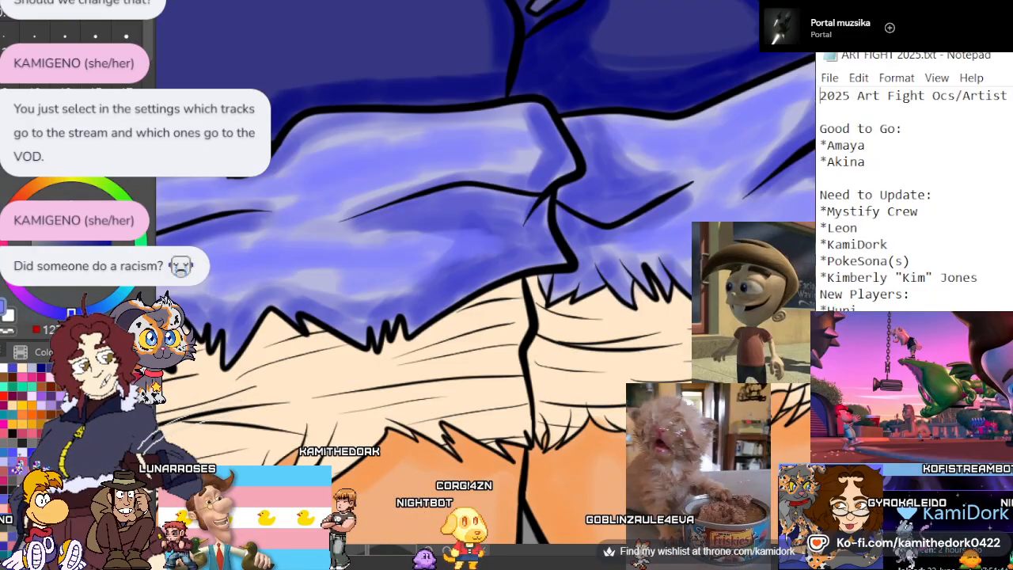
scroll(281, 178, down, 1)
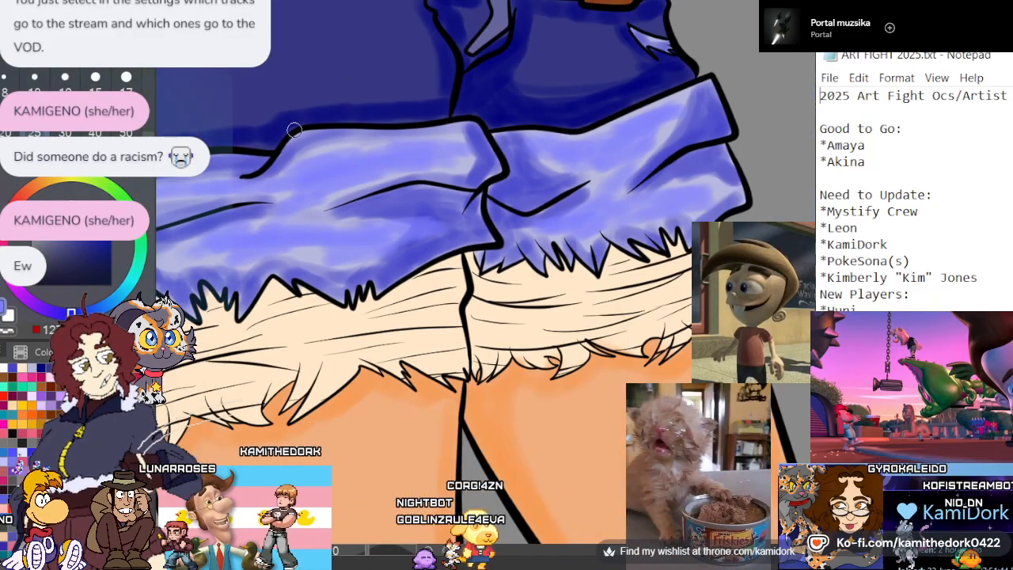
scroll(328, 155, down, 4)
scroll(333, 170, up, 2)
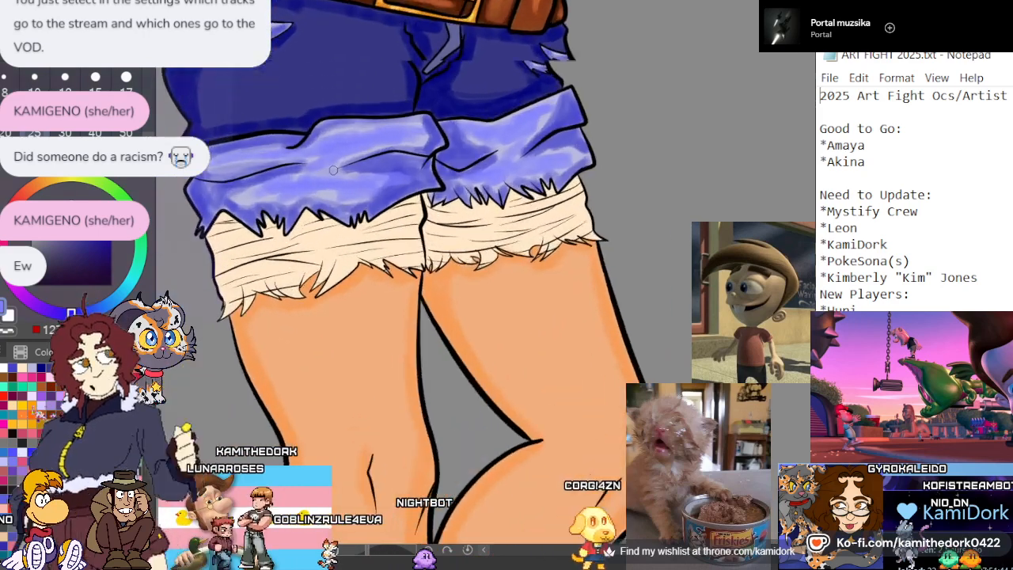
scroll(333, 170, up, 1)
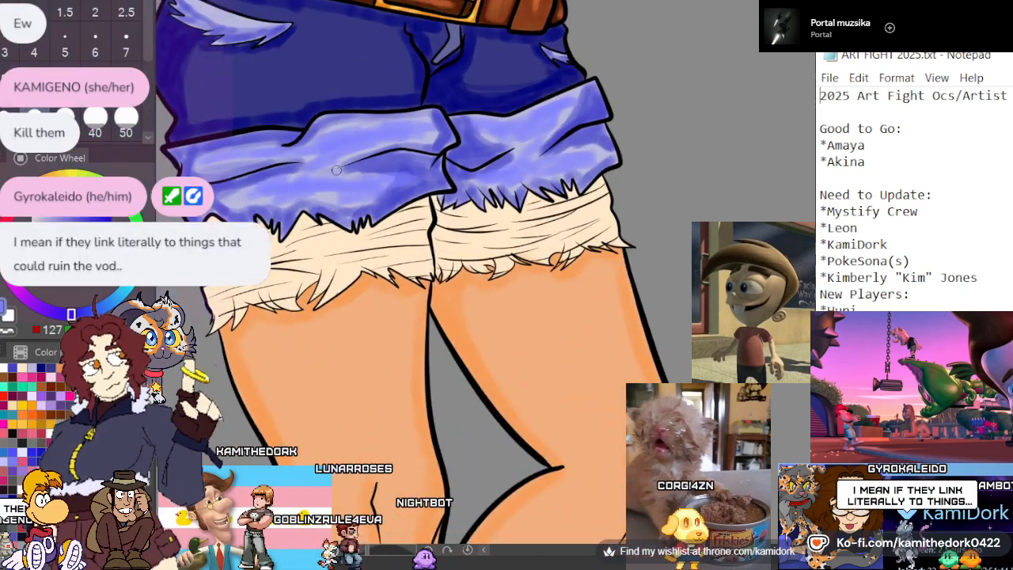
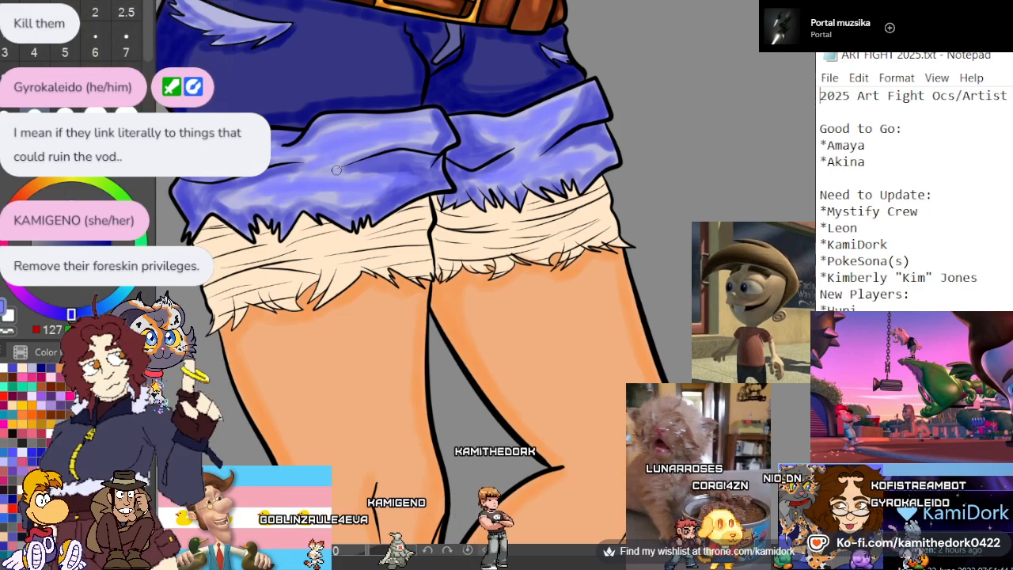
Set the brush size to 7 and examine the cream frayed lining beneath both shorts cuffs
scroll(336, 170, down, 2)
scroll(294, 257, up, 5)
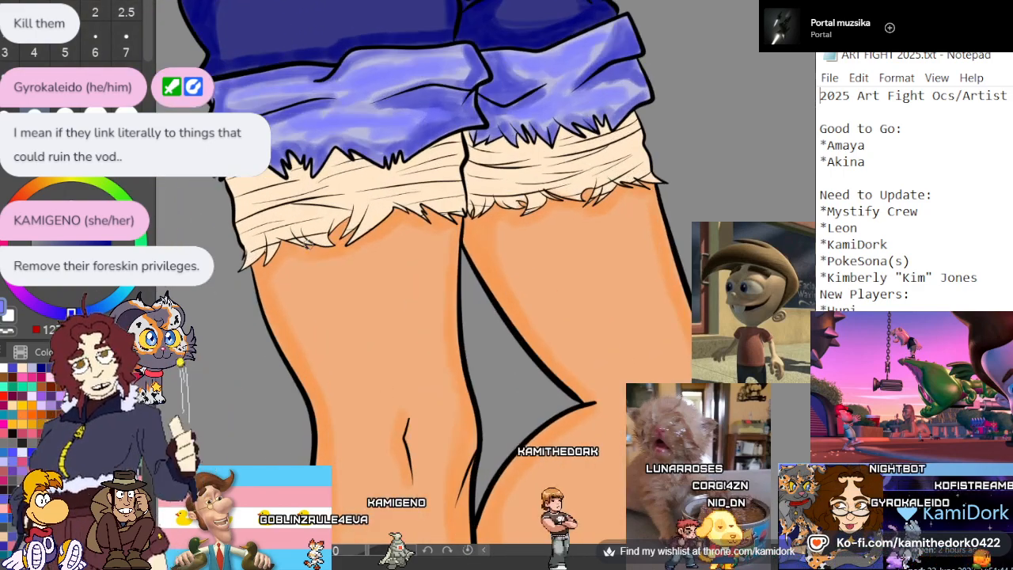
scroll(300, 168, up, 4)
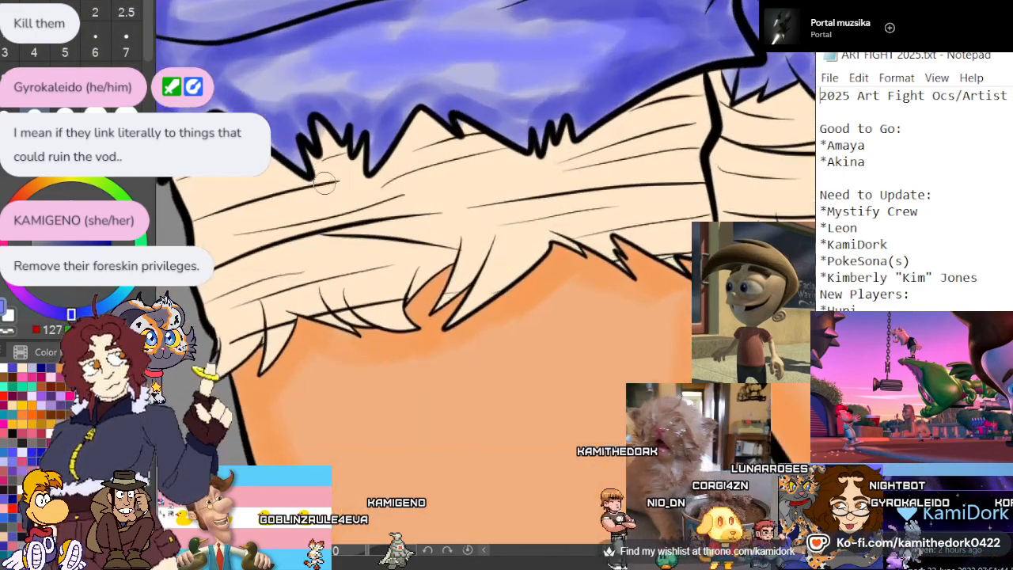
scroll(432, 138, down, 3)
scroll(351, 174, up, 4)
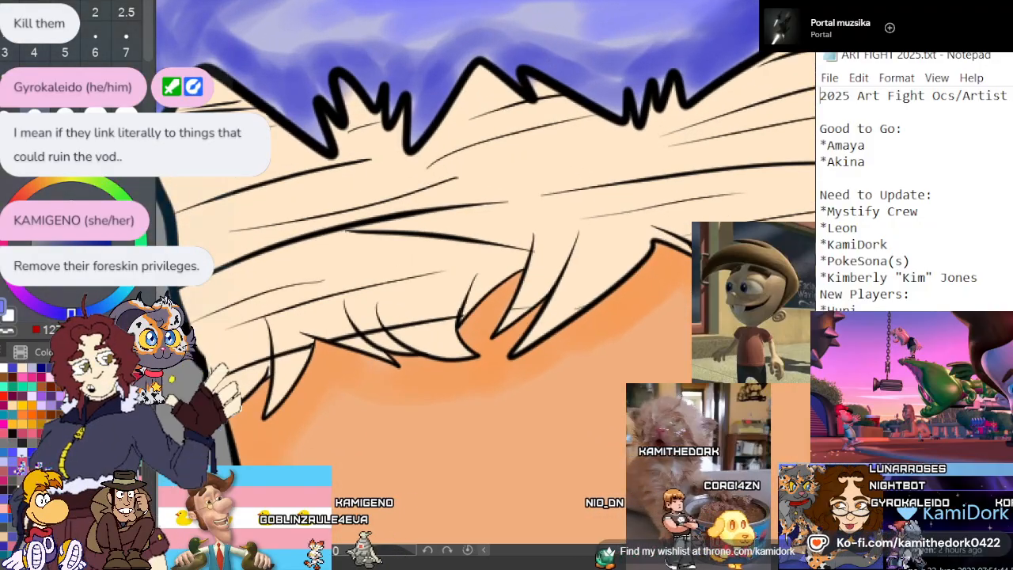
click(126, 41)
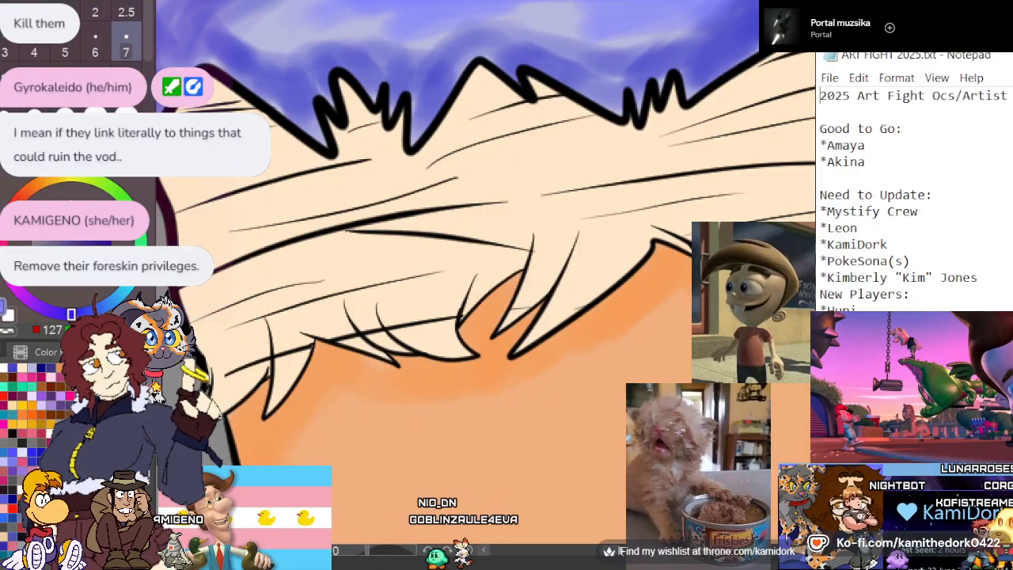
mouse_move(704, 293)
mouse_down()
mouse_move(364, 289)
mouse_move(221, 265)
mouse_up()
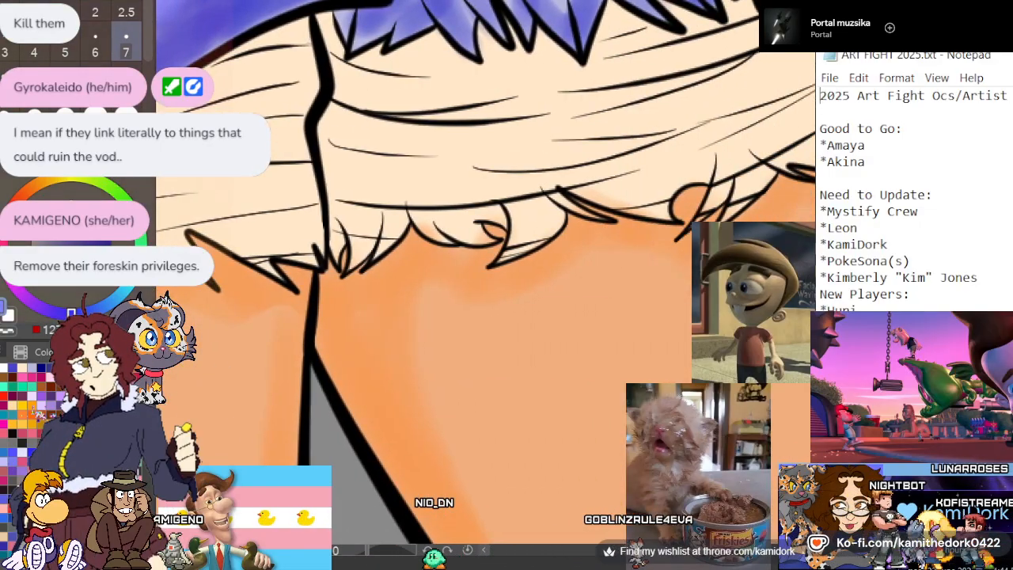
scroll(484, 273, up, 3)
scroll(484, 273, down, 3)
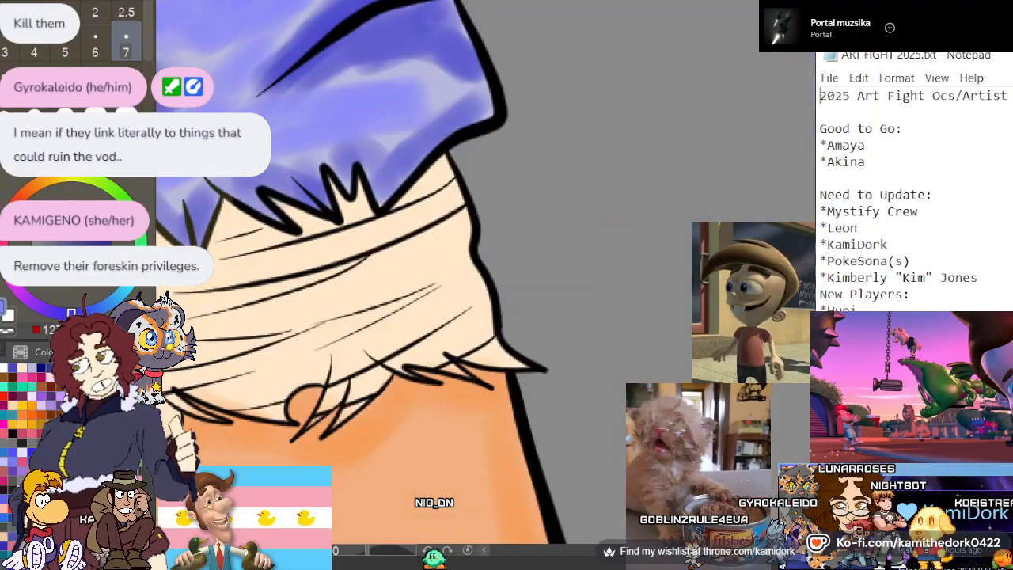
scroll(485, 273, up, 3)
drag(618, 568, 604, 563)
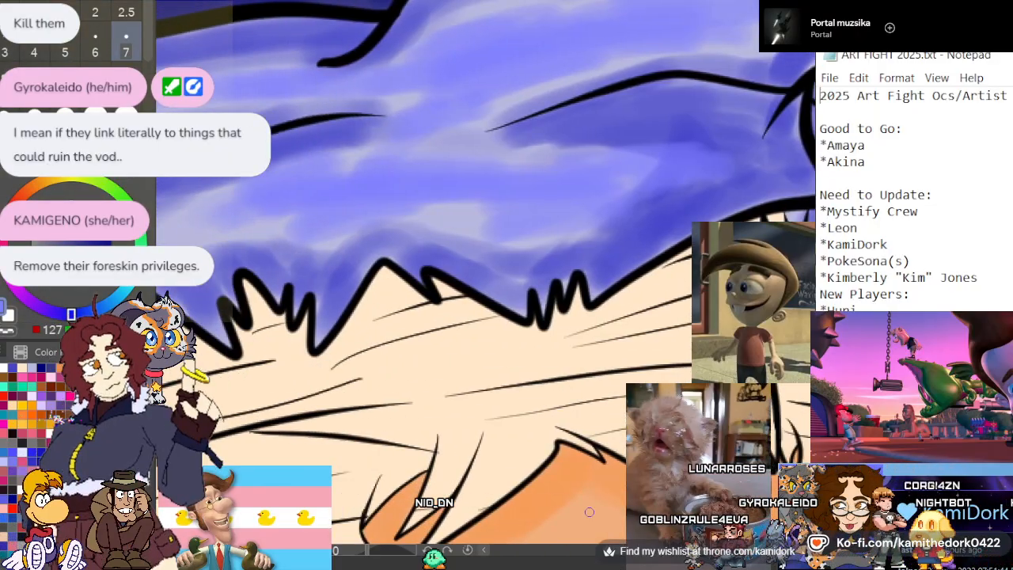
scroll(654, 209, down, 4)
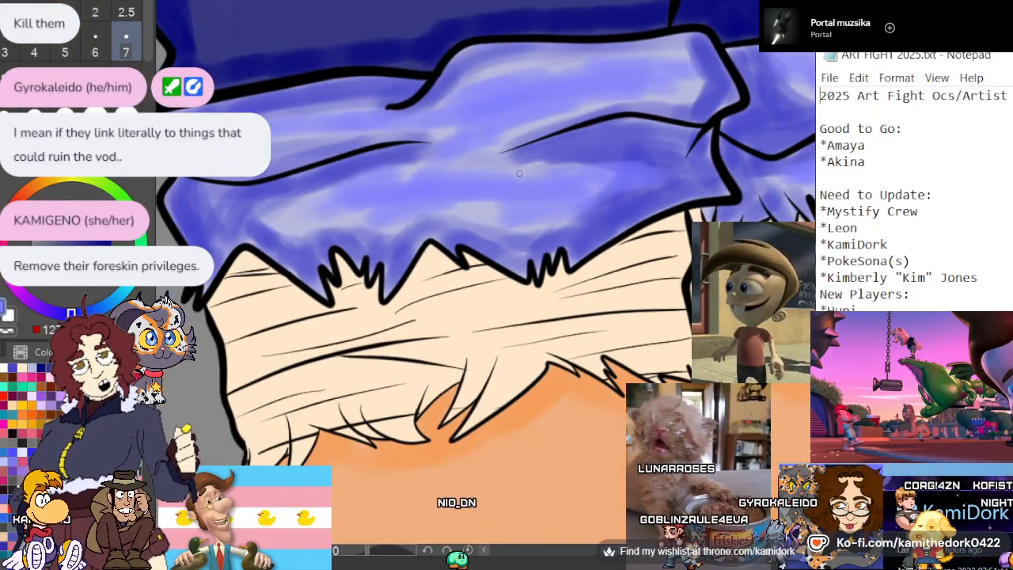
scroll(474, 316, up, 2)
scroll(425, 386, down, 1)
scroll(425, 385, up, 3)
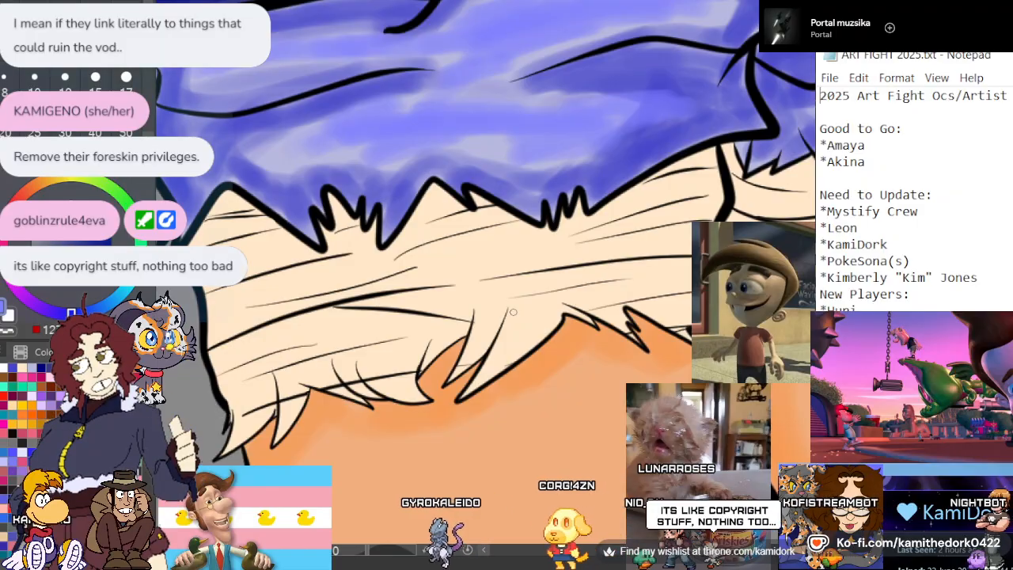
Sample the cream lining color, choose a darker tan, and shade beneath the large cuff's hem from its inner edge to the middle spikes
alt+click(454, 261)
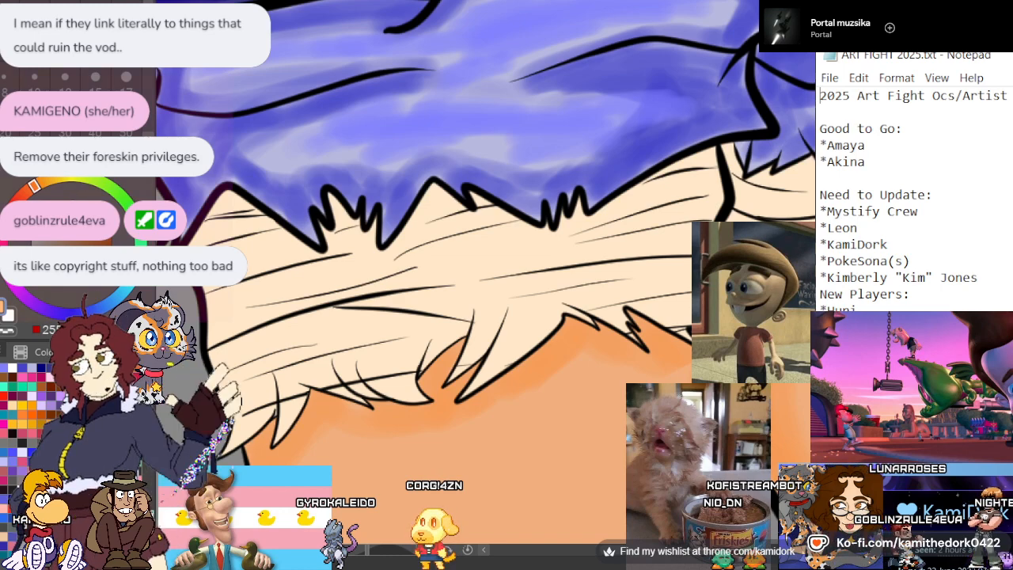
alt+click(311, 277)
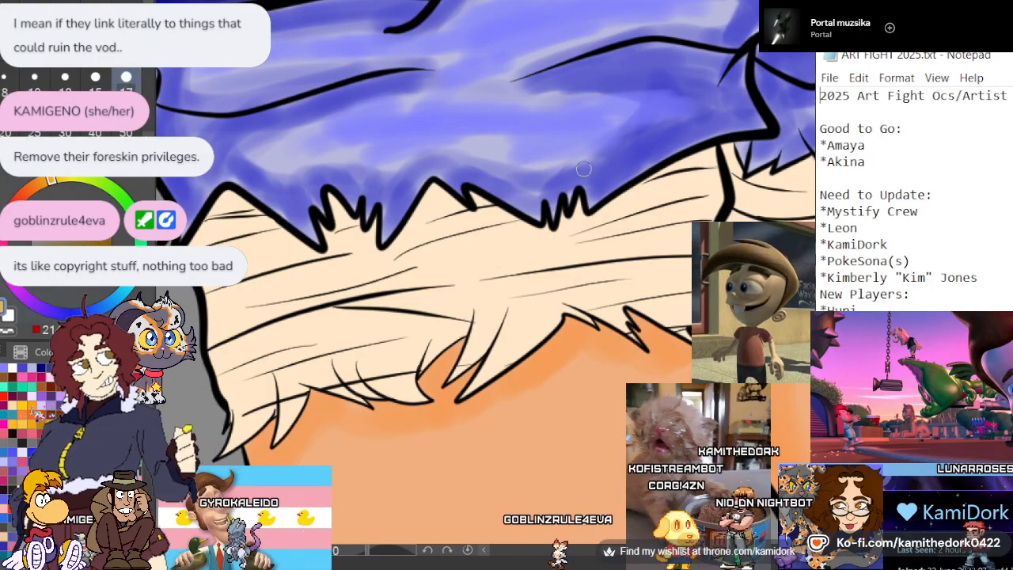
drag(662, 184, 706, 160)
drag(611, 212, 656, 183)
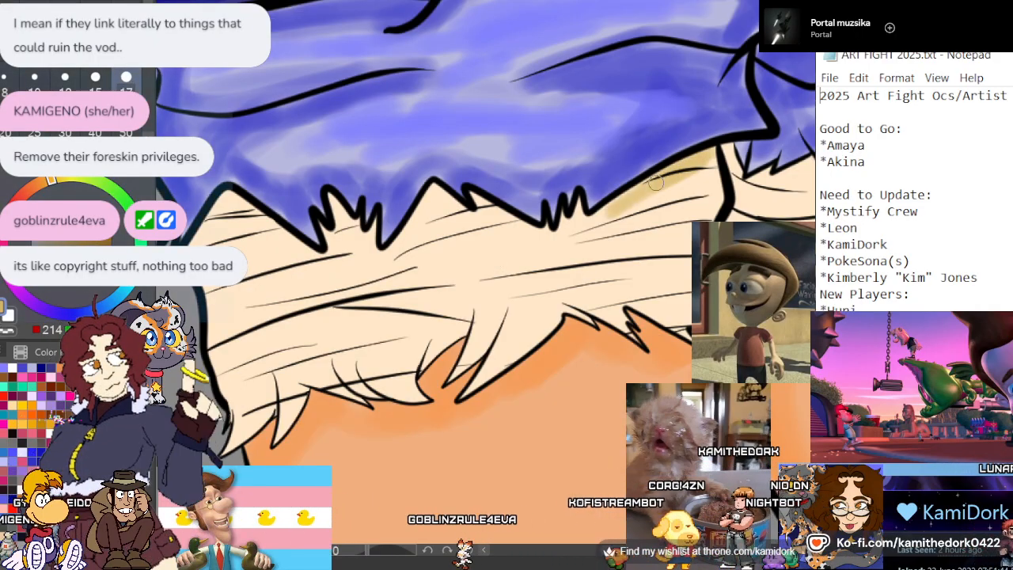
mouse_move(548, 236)
mouse_down()
mouse_move(490, 211)
mouse_move(565, 234)
mouse_up()
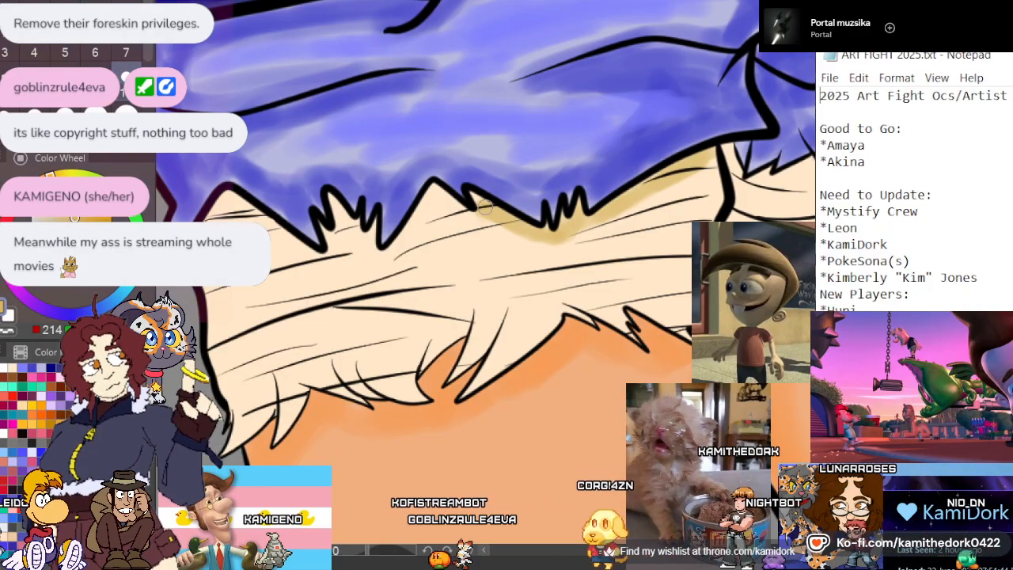
mouse_move(485, 207)
mouse_down()
mouse_move(443, 199)
mouse_move(402, 248)
mouse_move(428, 219)
mouse_move(378, 258)
mouse_move(372, 228)
mouse_move(363, 246)
mouse_move(385, 227)
mouse_up()
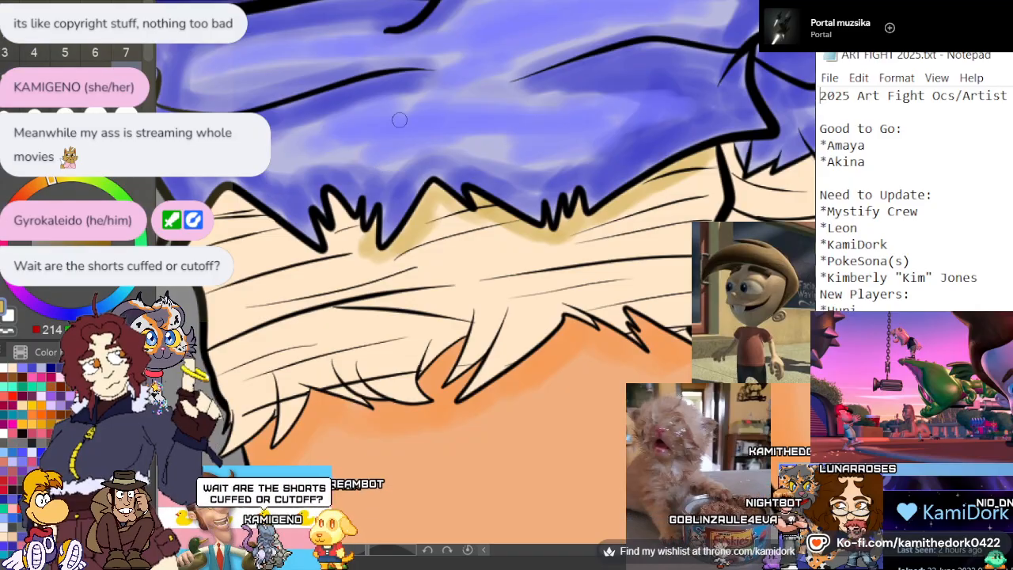
Continue the tan shadow beneath the remaining spikes of the large cuff's hem, out to the lining's outer edge
scroll(404, 120, down, 5)
scroll(430, 127, down, 2)
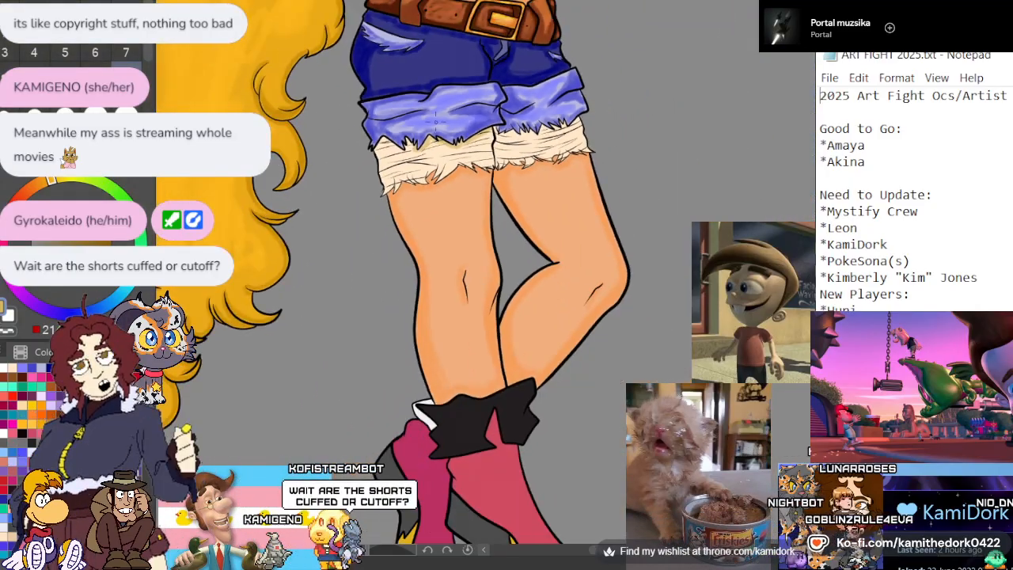
scroll(440, 119, up, 3)
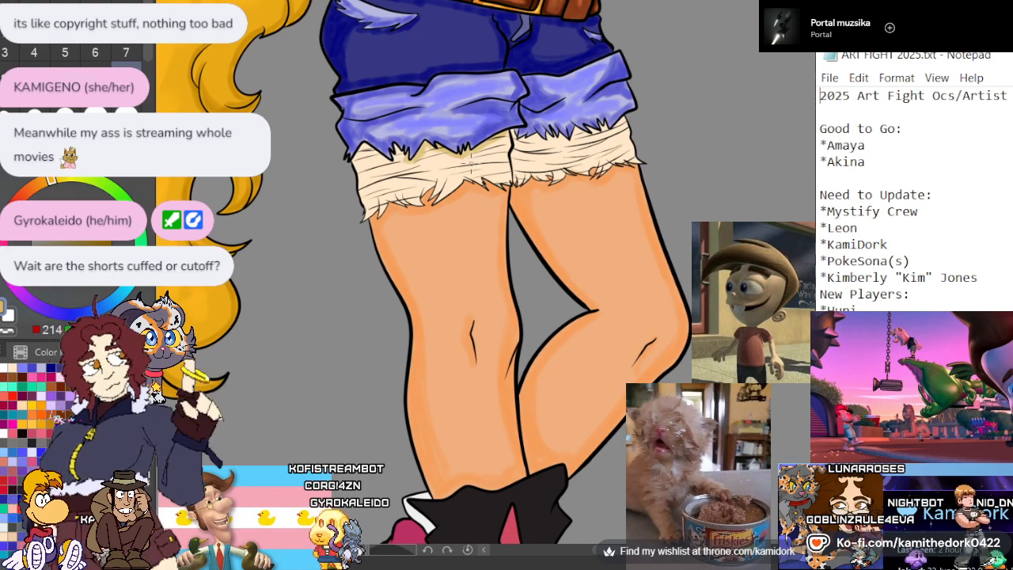
scroll(471, 166, down, 1)
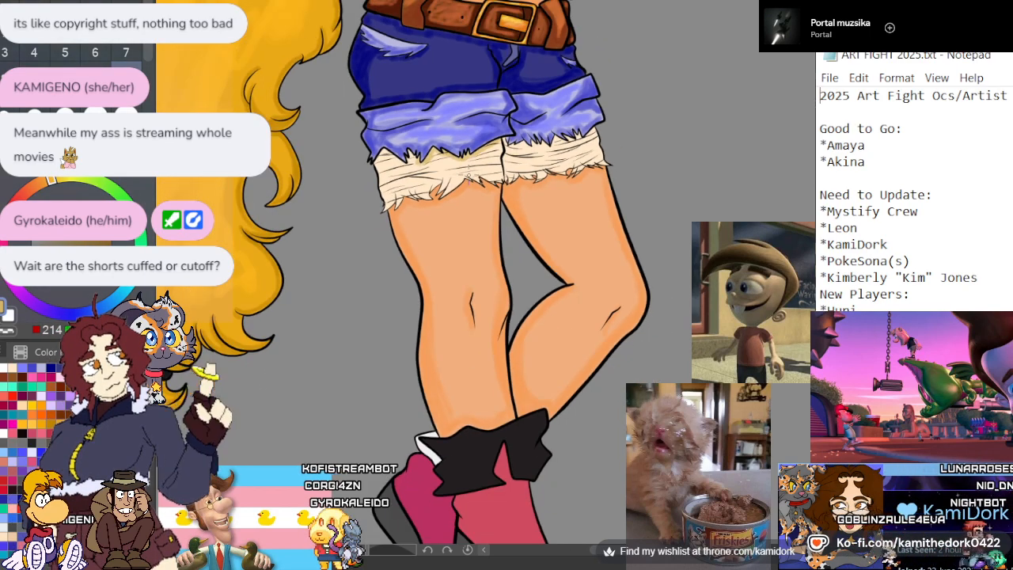
scroll(468, 176, down, 1)
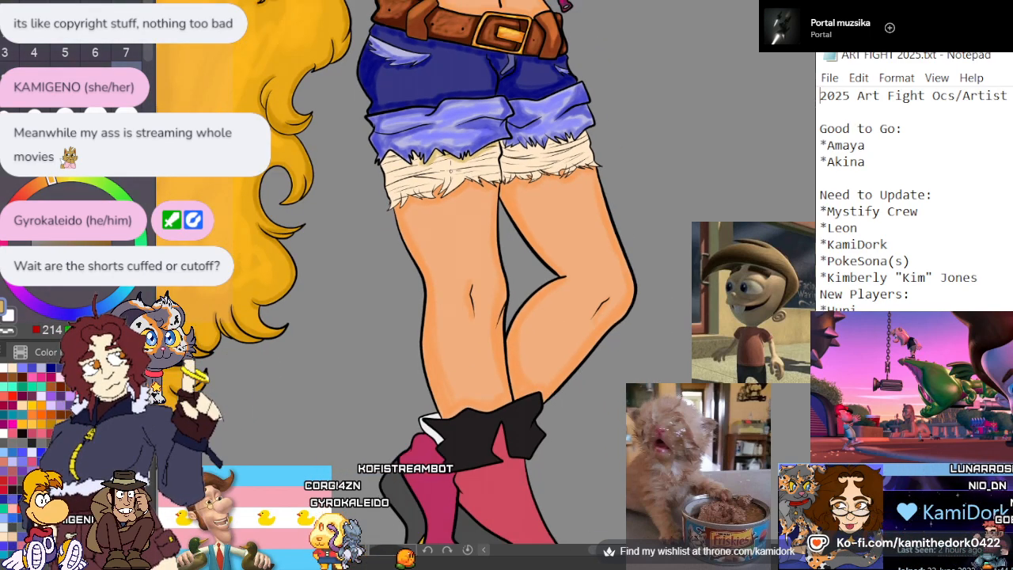
scroll(451, 169, up, 2)
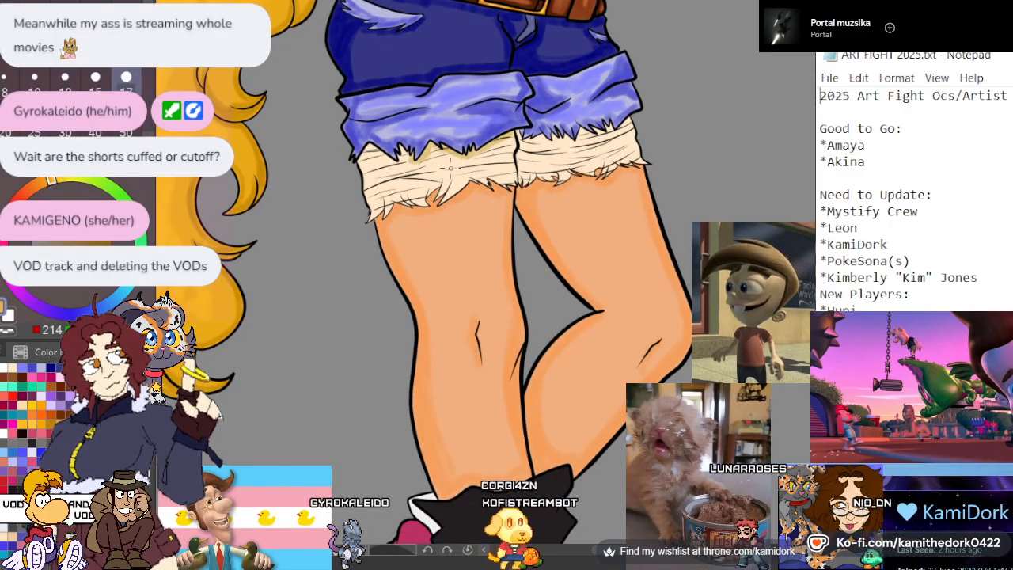
scroll(449, 167, up, 3)
scroll(433, 136, up, 3)
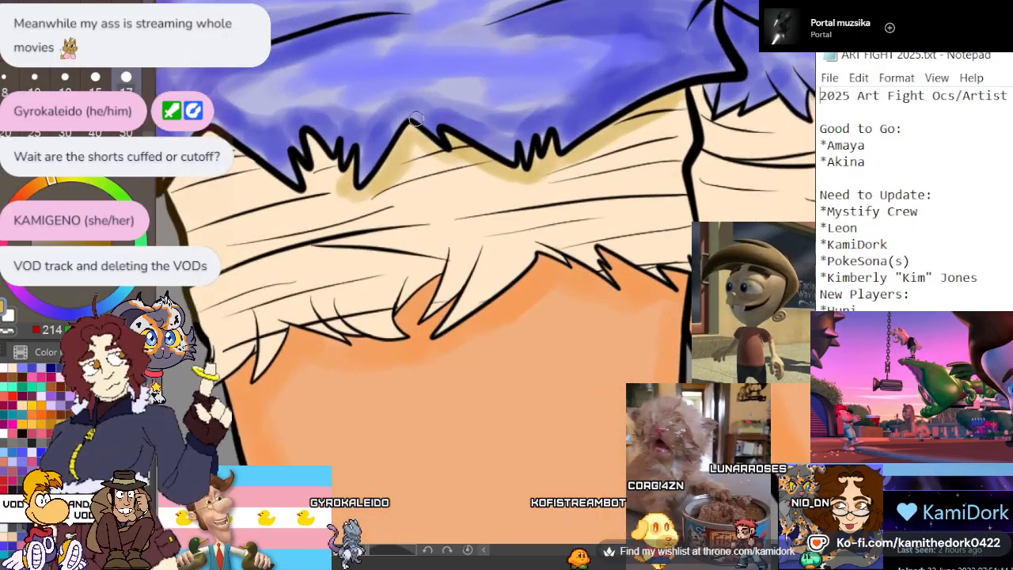
scroll(433, 138, down, 4)
scroll(329, 154, up, 2)
scroll(315, 192, up, 3)
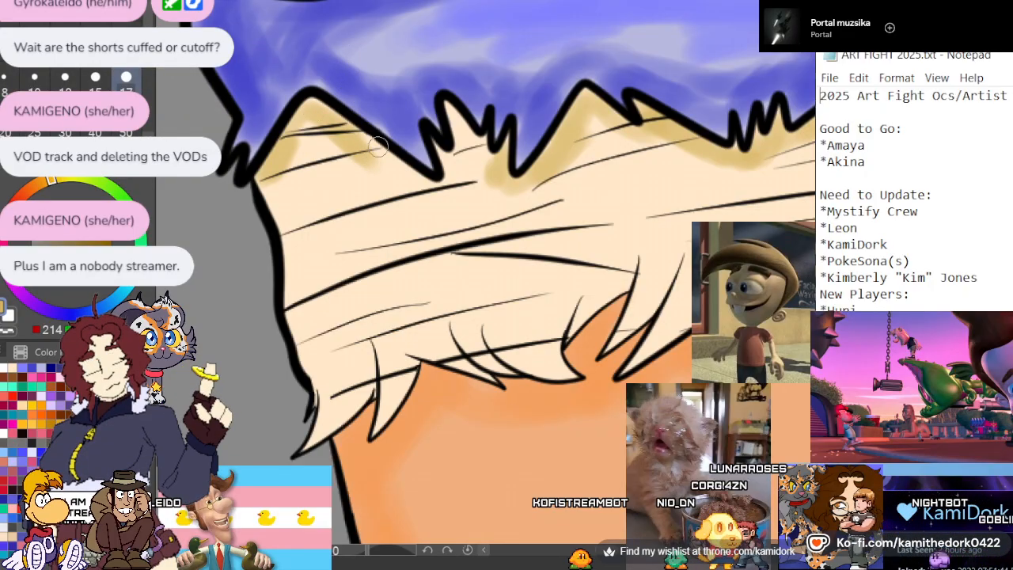
mouse_move(386, 174)
mouse_down()
mouse_move(454, 187)
mouse_move(445, 164)
mouse_move(453, 127)
mouse_up()
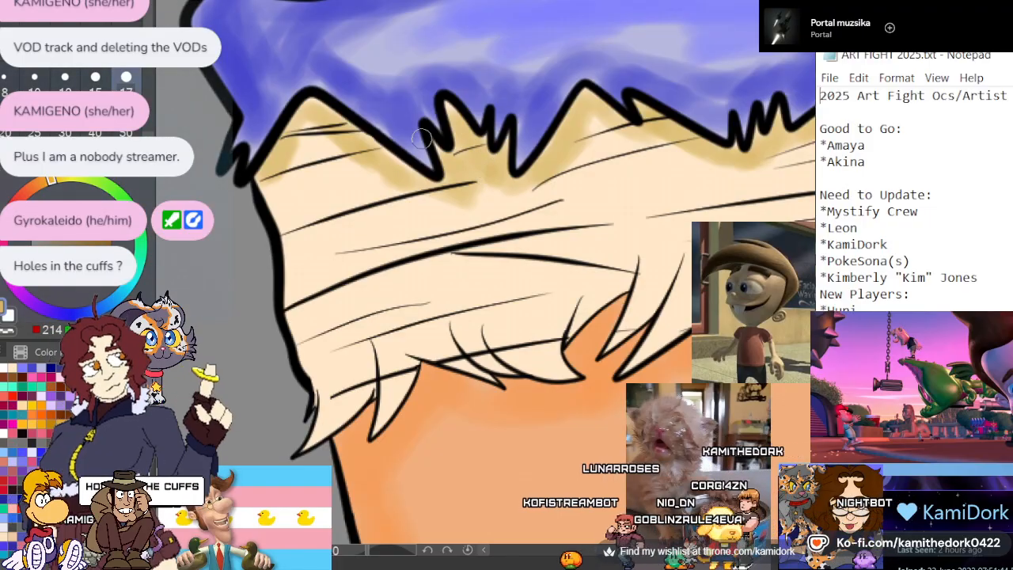
Shade the inner half of the large cream lining in tan, along its crease lines and down into the frayed tips
scroll(421, 140, down, 4)
scroll(345, 169, down, 2)
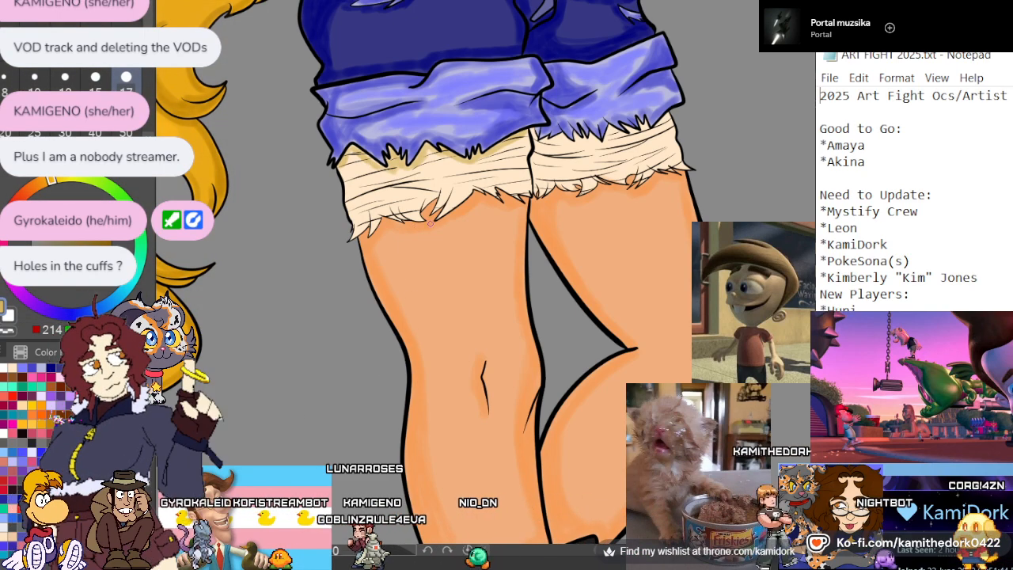
scroll(454, 212, up, 4)
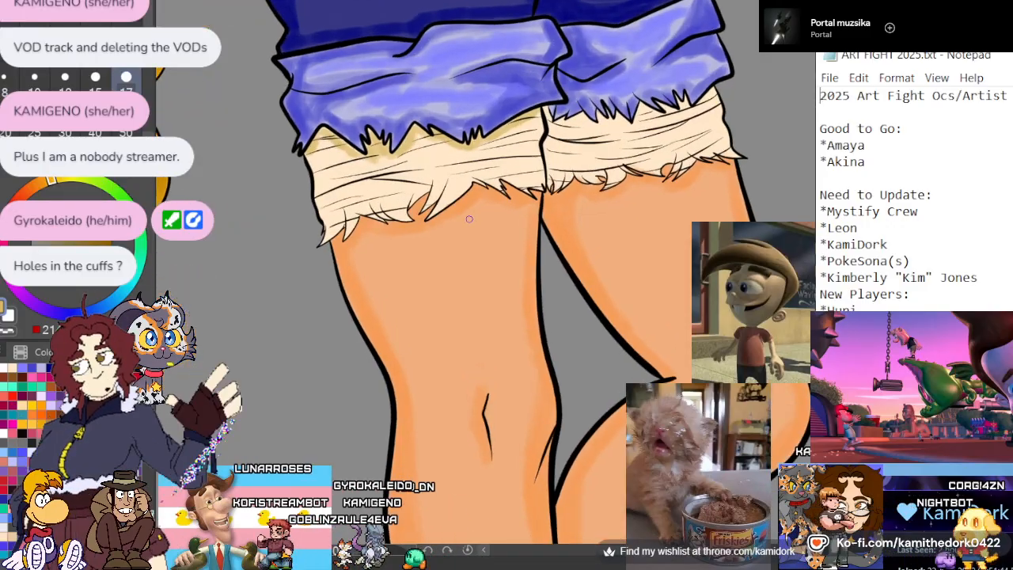
scroll(501, 134, up, 2)
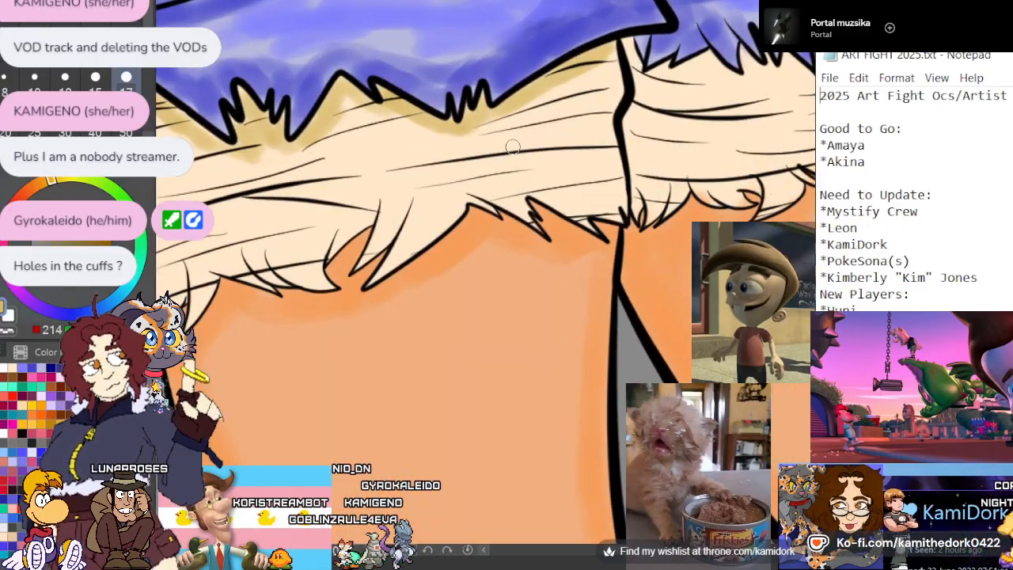
mouse_move(556, 157)
mouse_down()
mouse_move(612, 164)
mouse_move(569, 180)
mouse_move(611, 185)
mouse_move(581, 209)
mouse_up()
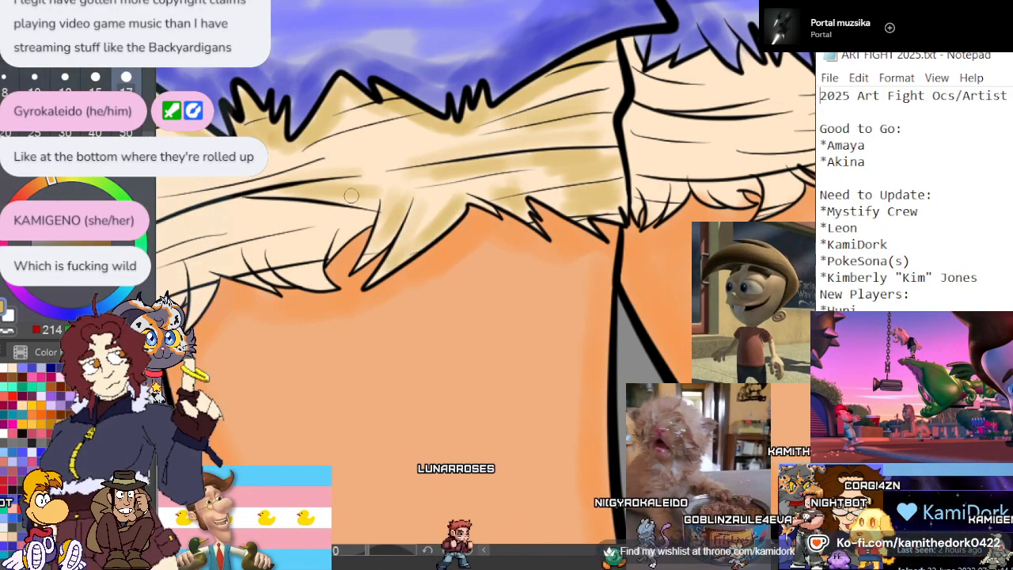
Paint tan shadows on the frayed lower edge of the large cream lining, out to its outermost tips
scroll(356, 197, down, 4)
scroll(377, 171, up, 2)
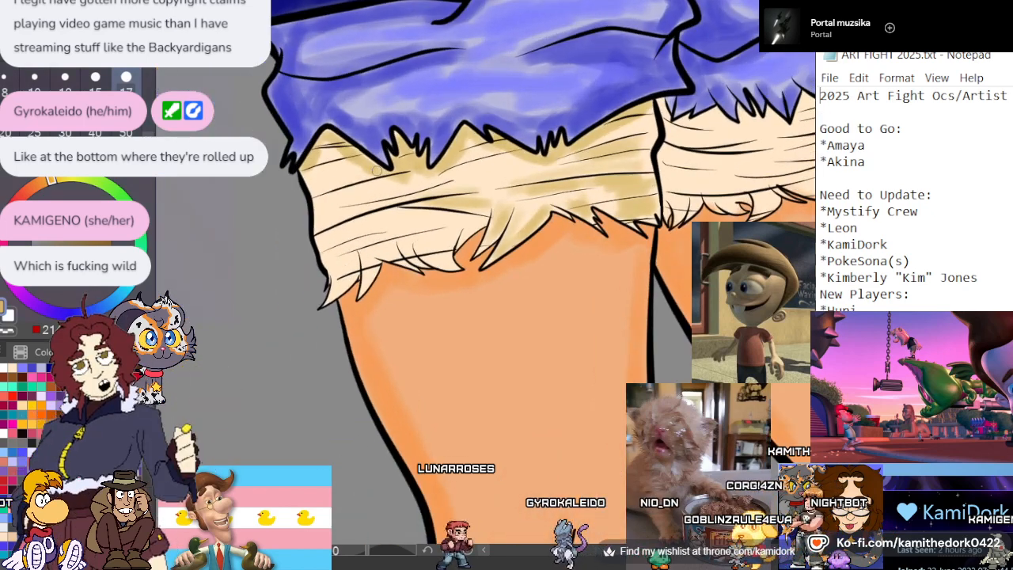
scroll(372, 170, up, 4)
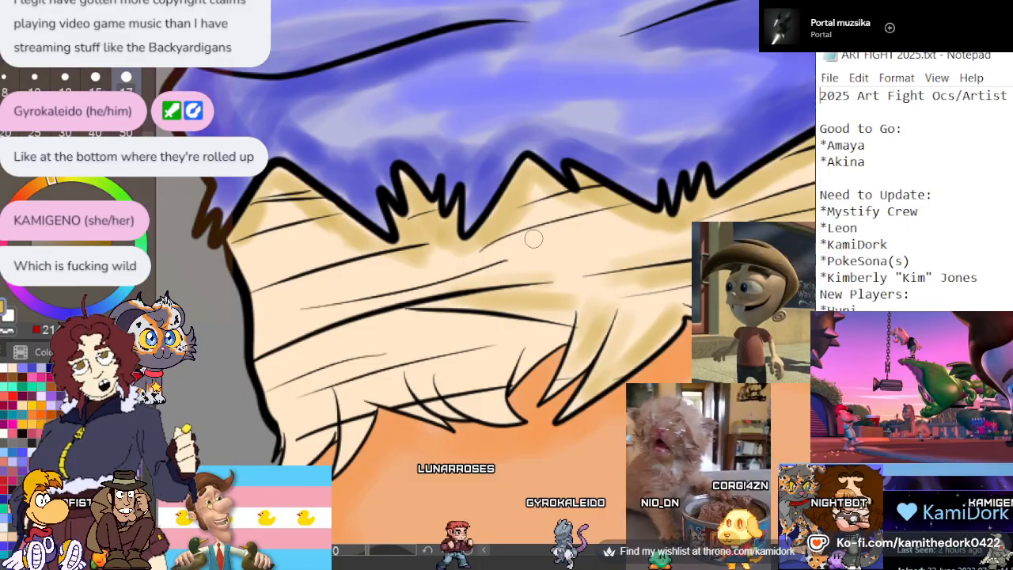
scroll(533, 238, down, 2)
scroll(531, 436, up, 3)
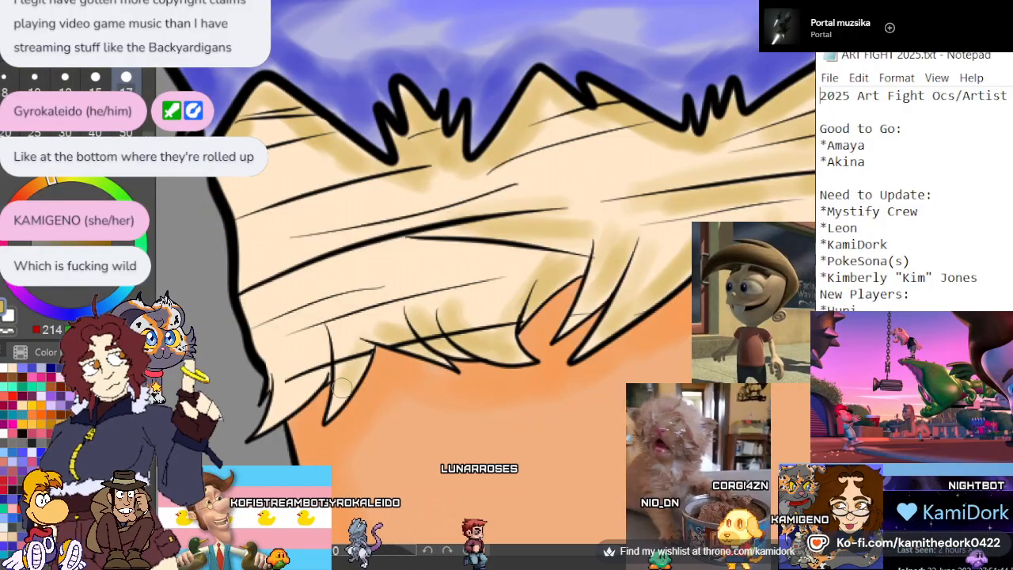
drag(277, 408, 279, 374)
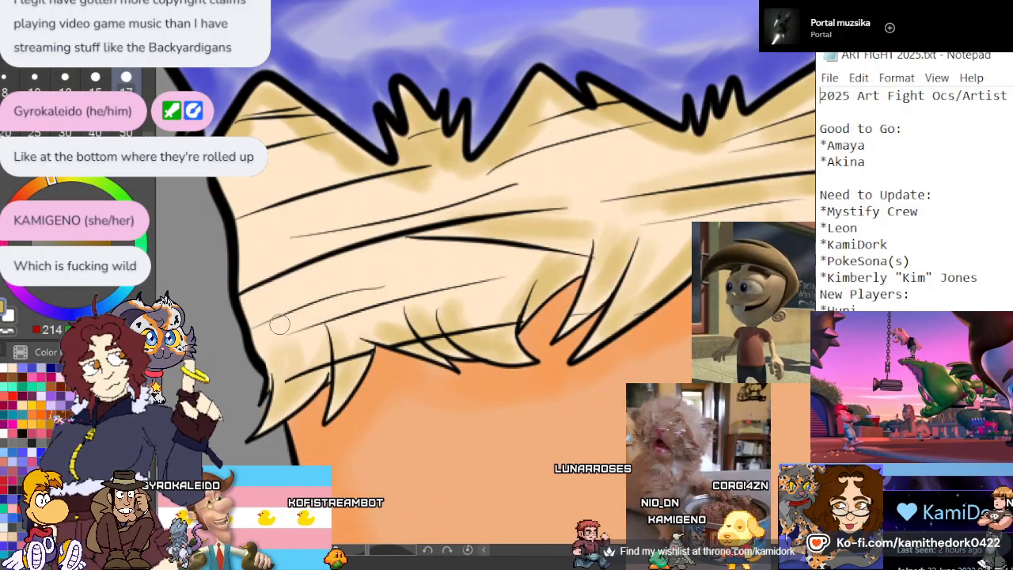
Add soft tan shading along the crease lines across the outer half of the large cream lining
drag(277, 324, 389, 289)
drag(339, 323, 493, 290)
mouse_move(533, 255)
mouse_down()
mouse_move(382, 247)
mouse_move(332, 263)
mouse_up()
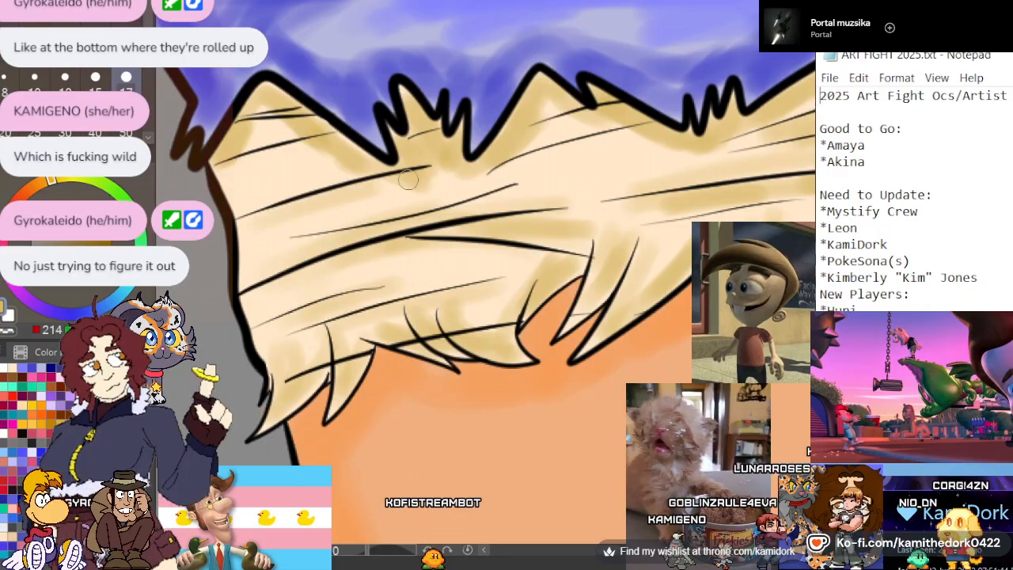
scroll(392, 154, down, 7)
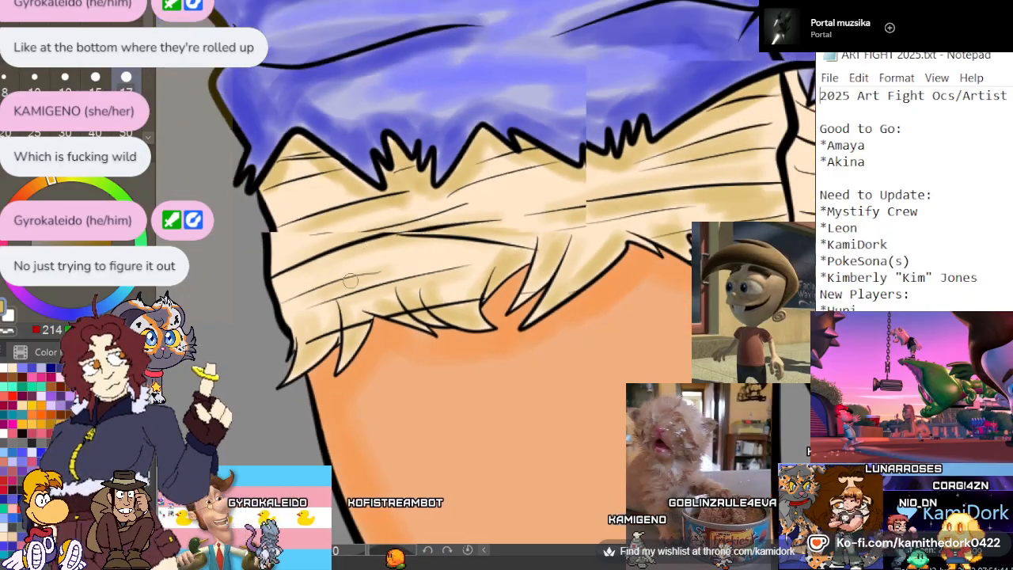
scroll(356, 157, down, 6)
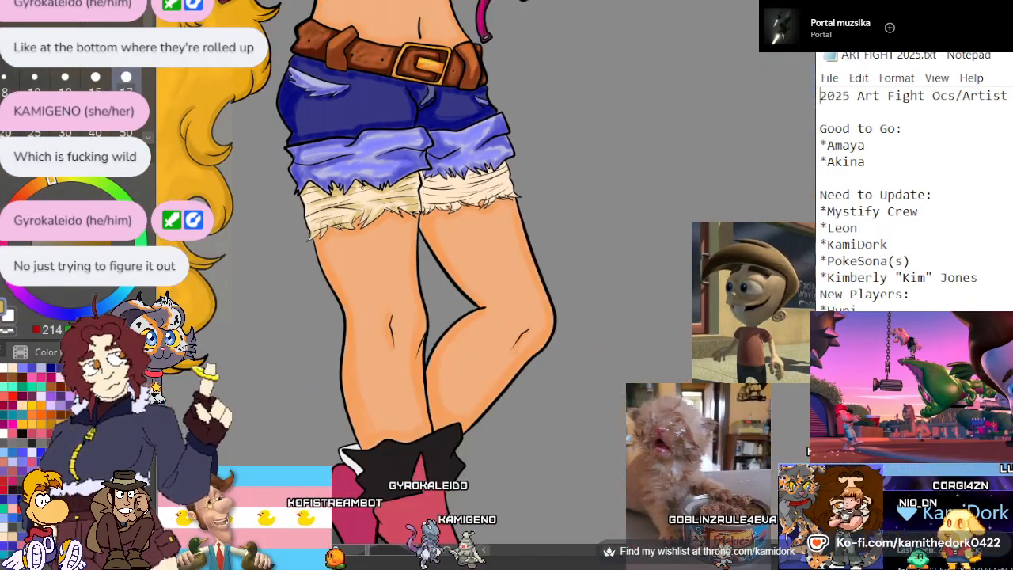
scroll(356, 157, up, 2)
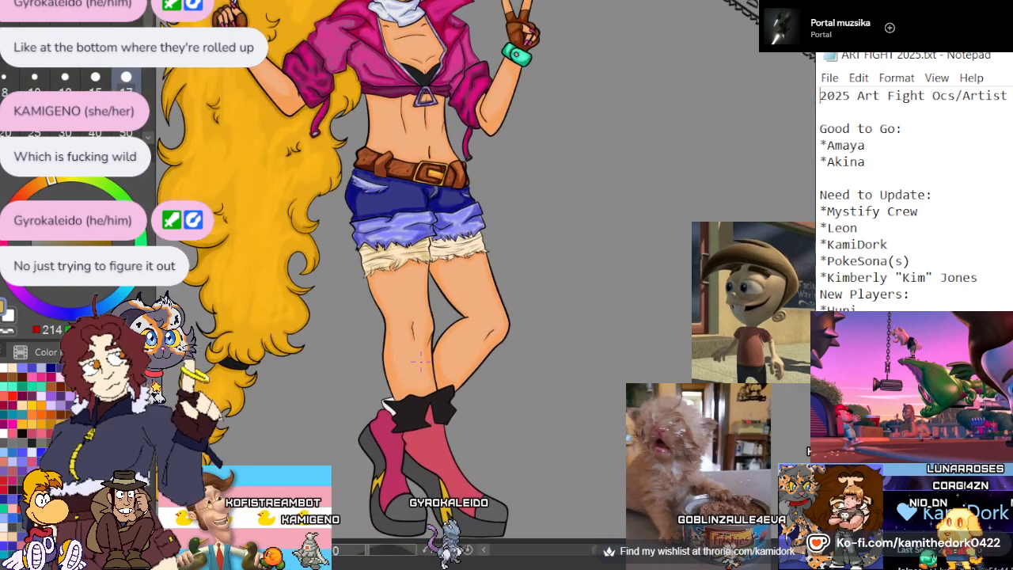
scroll(418, 367, down, 1)
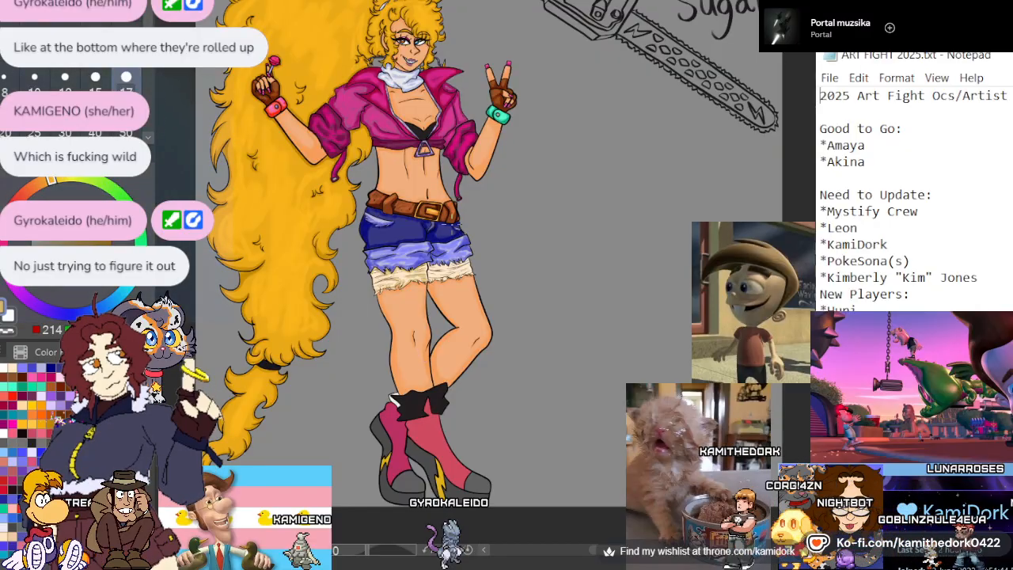
Sketch a rough pair of shorts in the cuffs' blue on the empty canvas beside the character, with frayed cut lines across both legs
scroll(530, 289, up, 5)
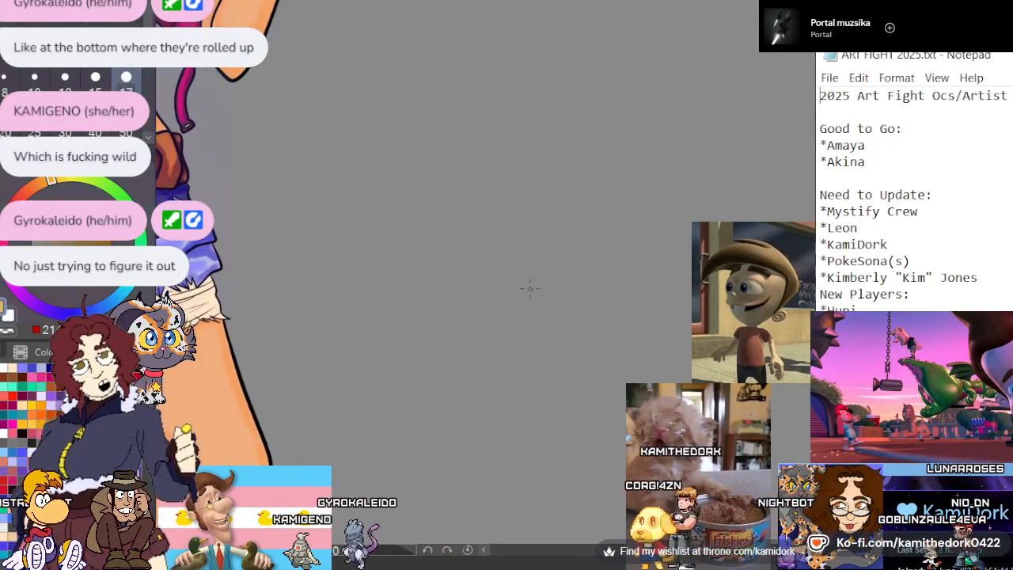
drag(521, 336, 509, 314)
alt+click(184, 226)
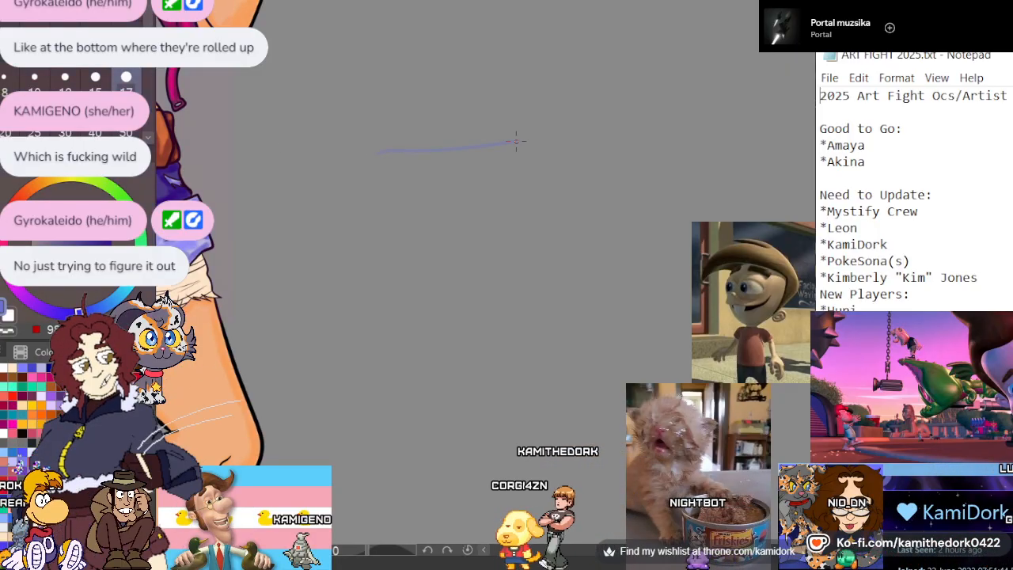
drag(356, 151, 352, 314)
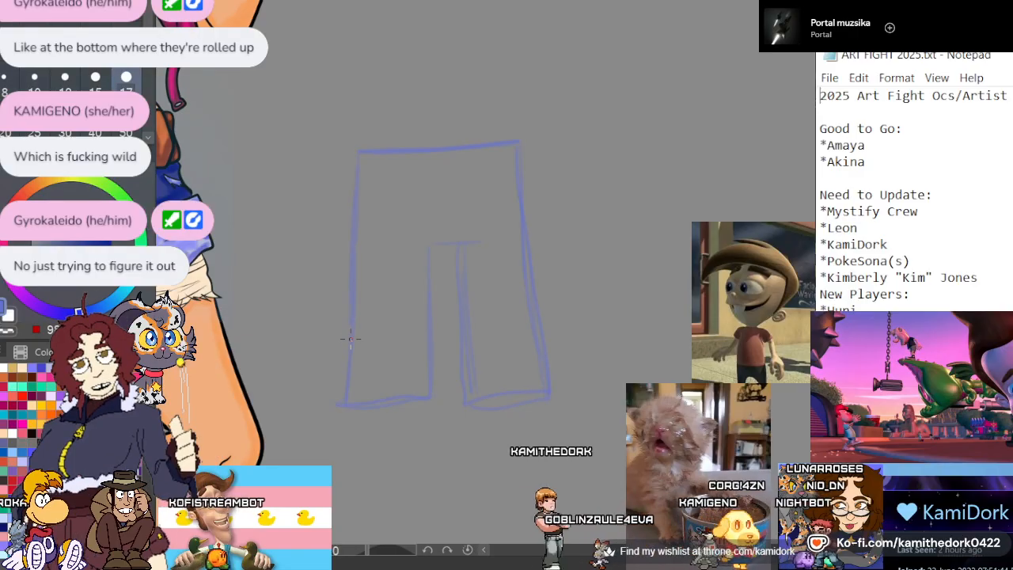
mouse_move(365, 367)
mouse_down()
mouse_move(415, 346)
mouse_move(419, 365)
mouse_move(507, 342)
mouse_move(522, 358)
mouse_move(546, 346)
mouse_up()
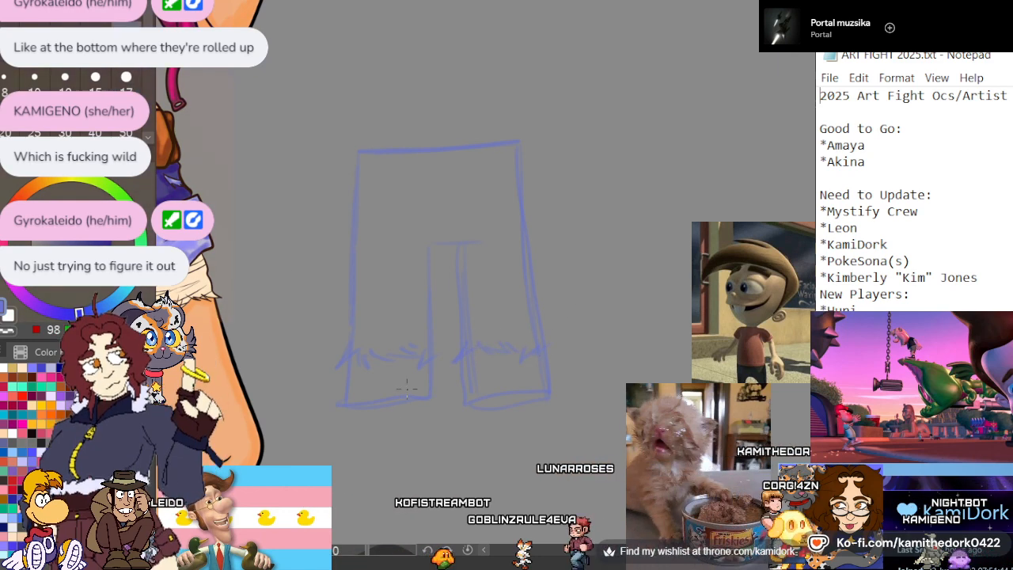
Erase the sketched legs below the frayed lines, then add rolled-up cuffs with jagged hems and clear the leftover leg lines
key(e)
mouse_move(355, 406)
mouse_down()
mouse_move(431, 396)
mouse_move(332, 398)
mouse_move(350, 373)
mouse_move(391, 388)
mouse_move(524, 372)
mouse_move(495, 404)
mouse_move(560, 360)
mouse_up()
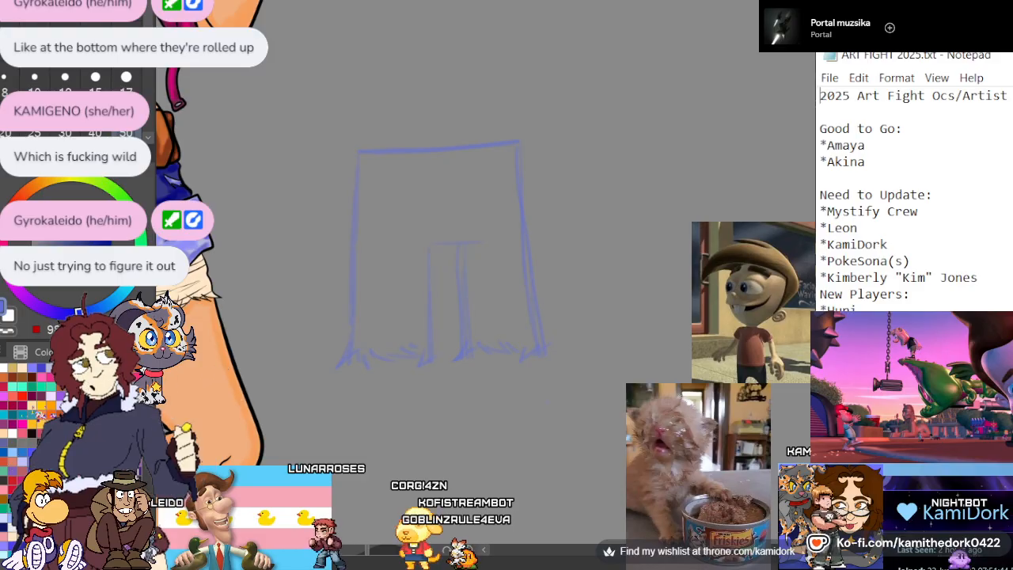
key(p)
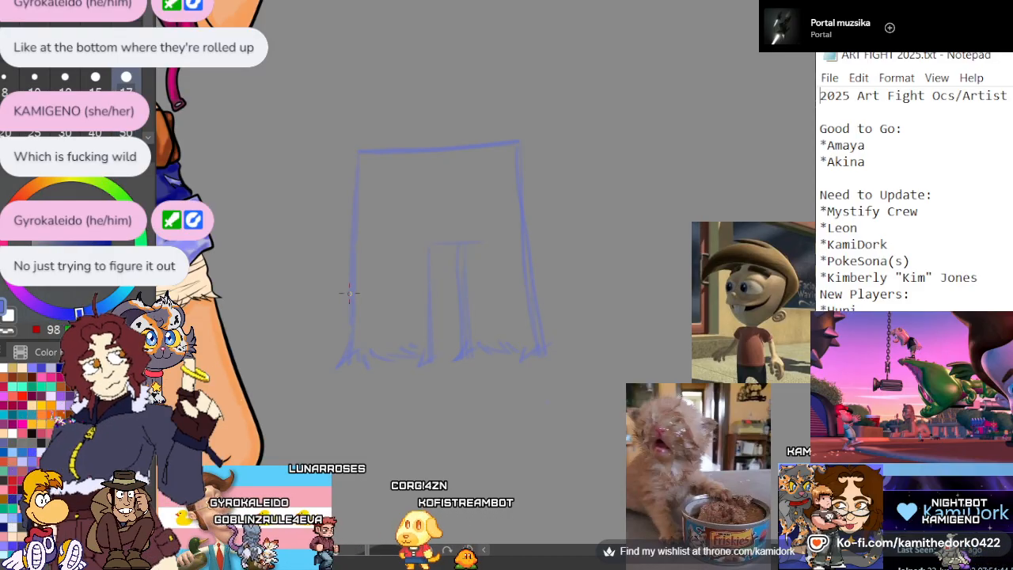
mouse_move(355, 291)
mouse_down()
mouse_move(439, 275)
mouse_move(437, 314)
mouse_move(343, 323)
mouse_move(343, 293)
mouse_up()
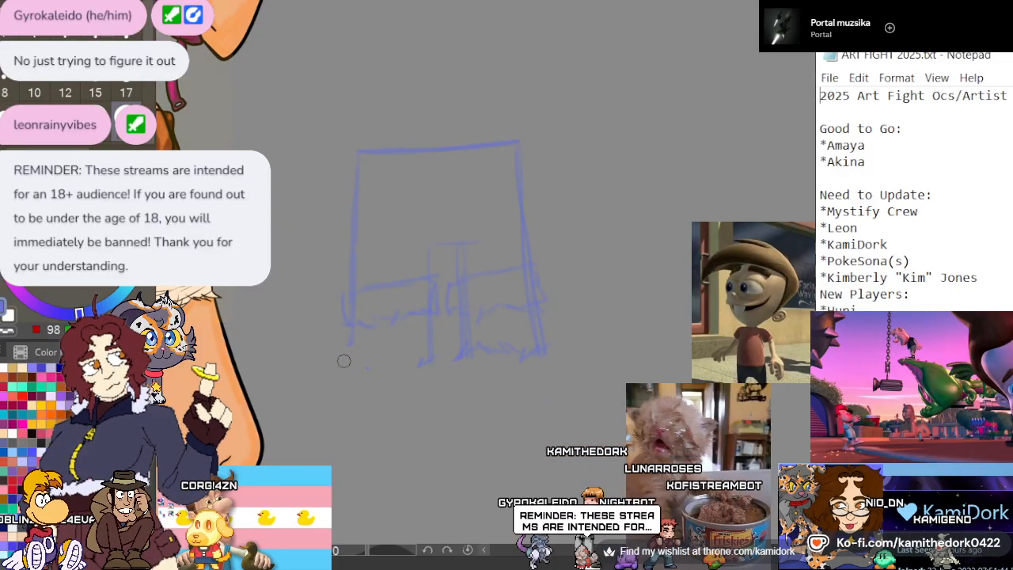
mouse_move(459, 358)
mouse_down()
mouse_move(453, 333)
mouse_move(485, 346)
mouse_move(476, 354)
mouse_move(523, 352)
mouse_move(529, 321)
mouse_up()
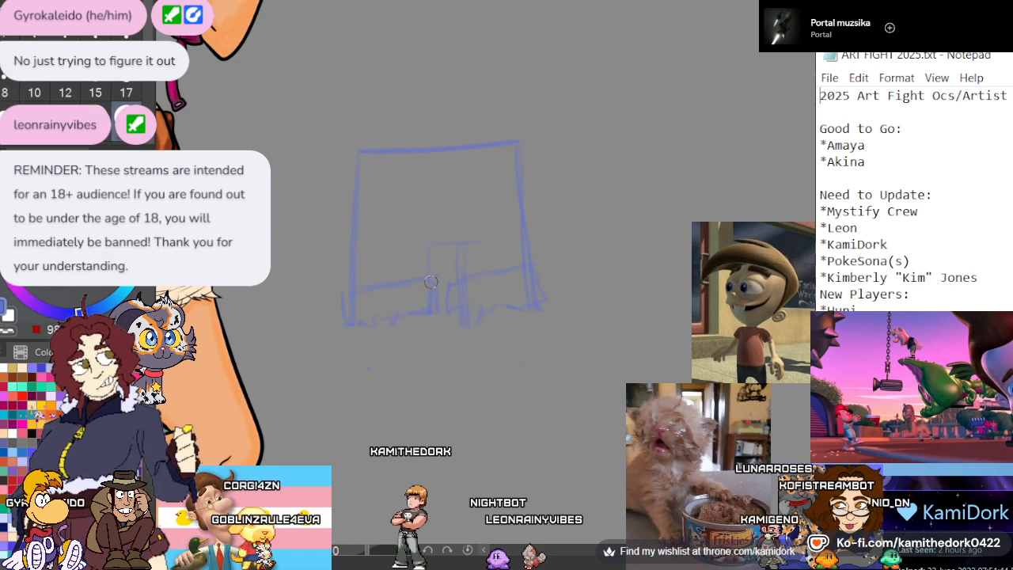
Compare the blue shorts sketch with the character's shorts, then select the sketch and delete it
scroll(465, 273, down, 5)
scroll(444, 252, down, 2)
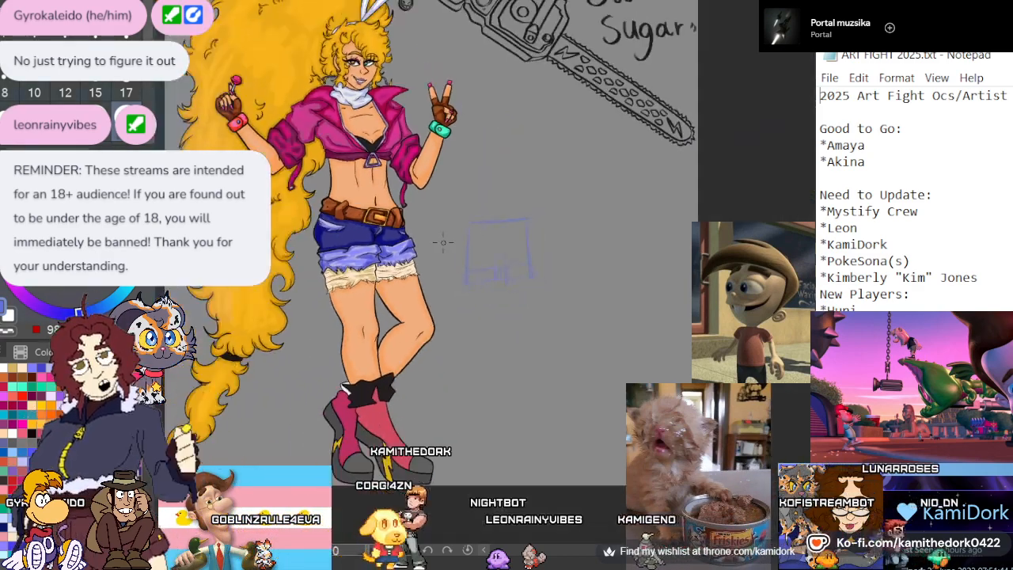
scroll(360, 314, up, 2)
scroll(561, 237, up, 4)
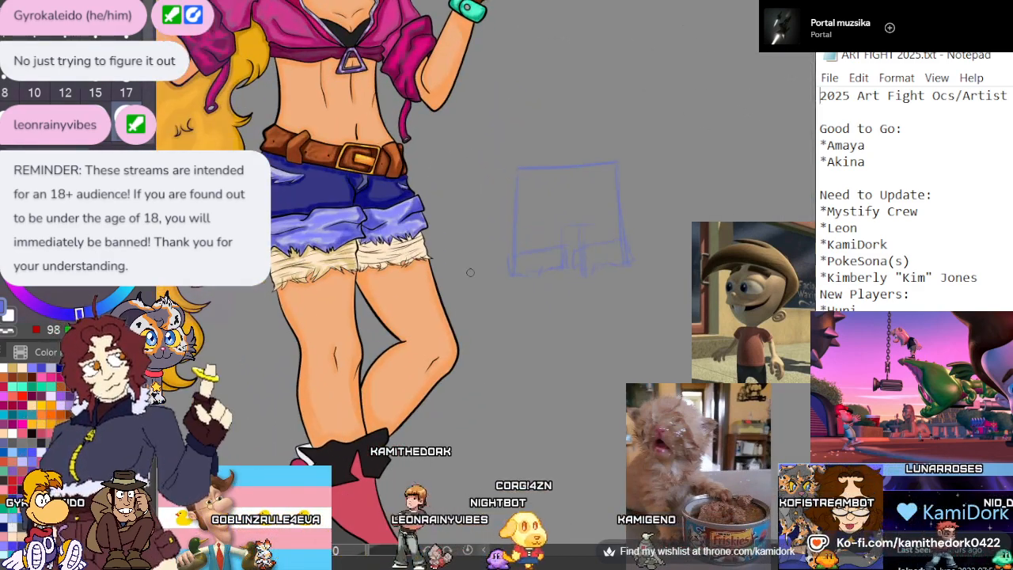
scroll(601, 256, down, 2)
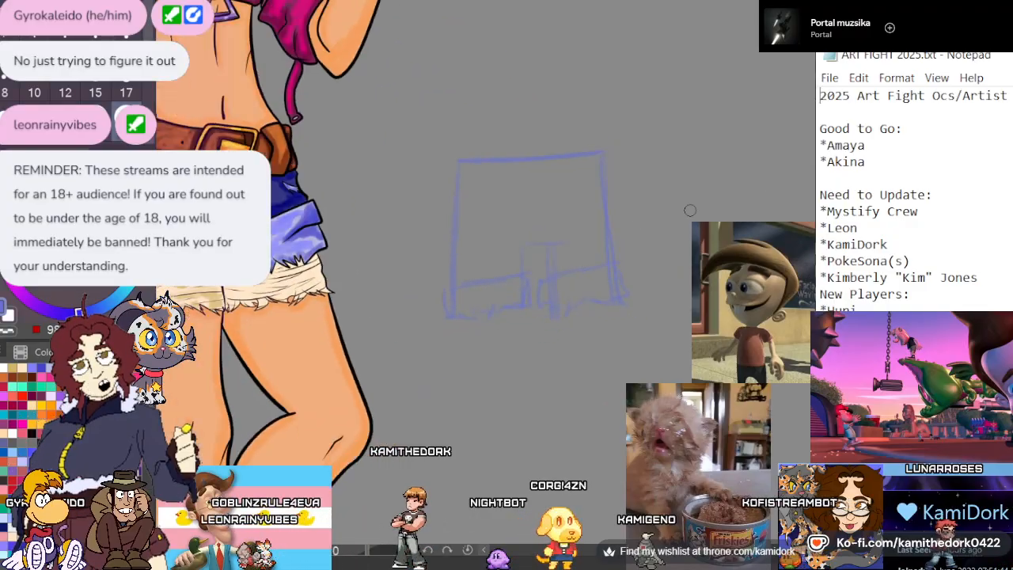
scroll(699, 213, up, 2)
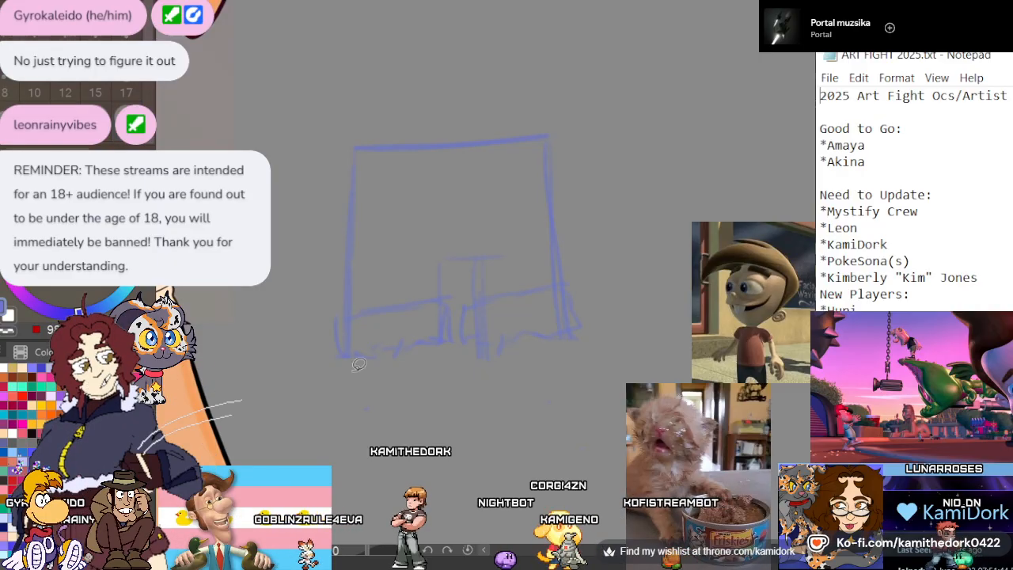
mouse_move(359, 364)
mouse_down()
mouse_move(279, 289)
mouse_move(684, 302)
mouse_move(301, 379)
mouse_up()
click(444, 488)
click(309, 482)
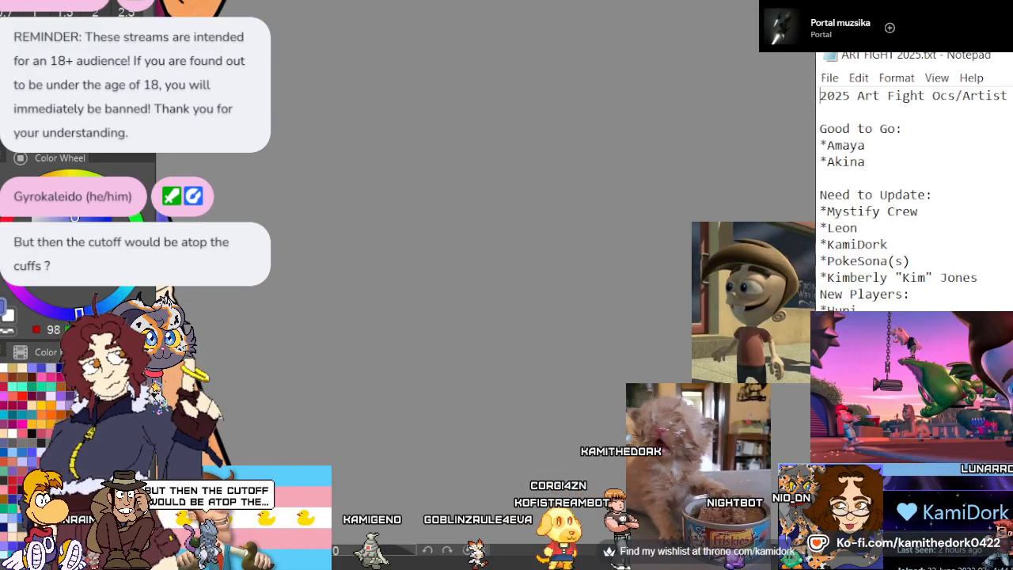
Examine the character's rolled cuffs and the frayed cream lining beneath them
scroll(627, 127, down, 4)
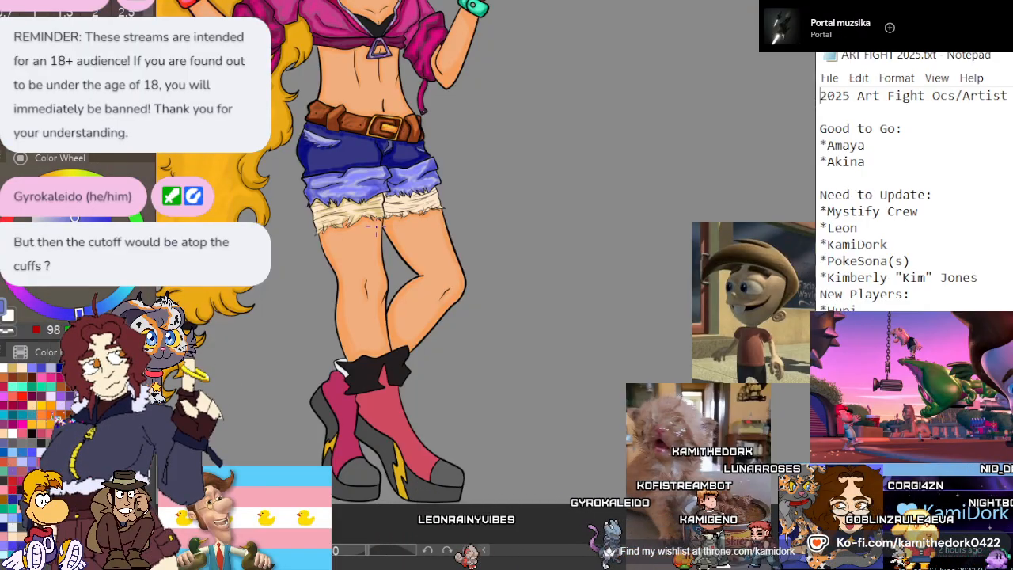
scroll(376, 227, up, 2)
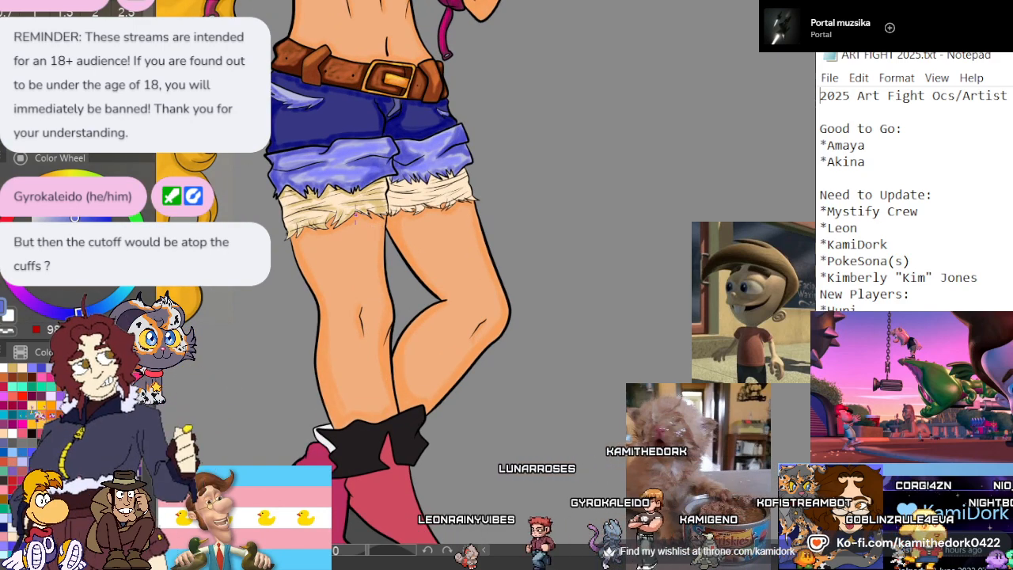
scroll(309, 207, up, 1)
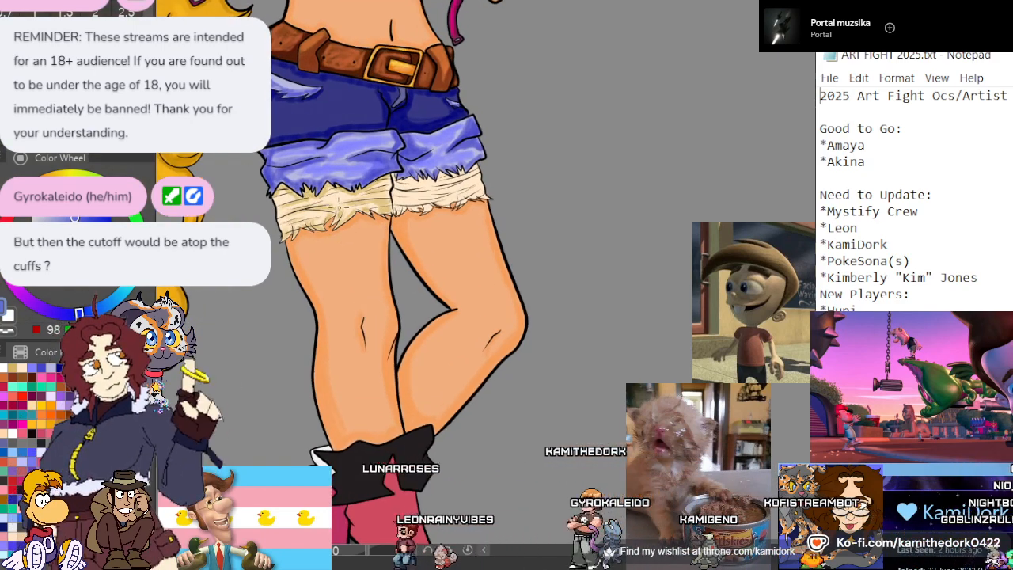
scroll(322, 136, up, 5)
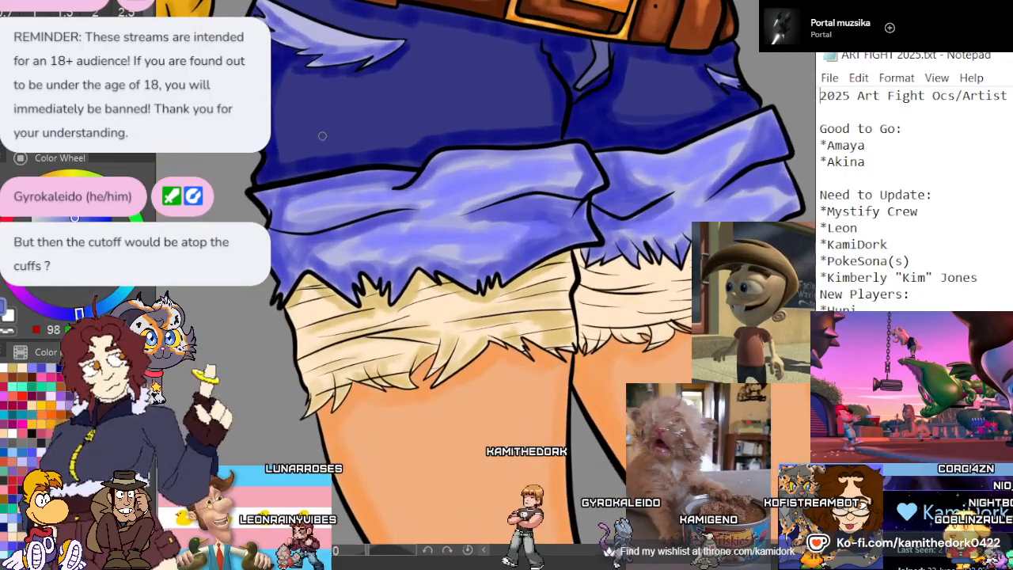
scroll(322, 136, down, 2)
scroll(411, 136, up, 3)
scroll(376, 137, down, 2)
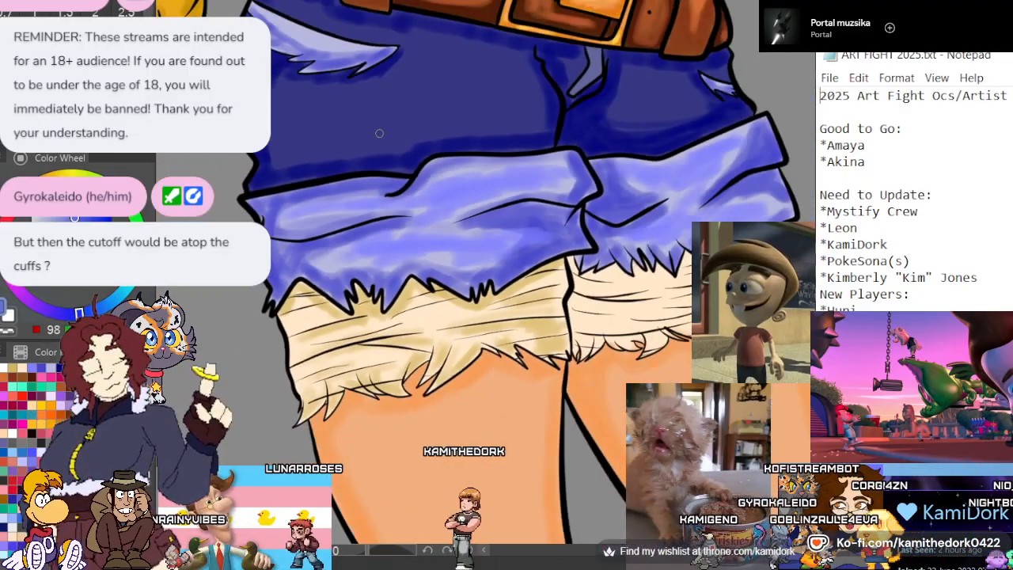
scroll(379, 133, down, 1)
scroll(364, 151, up, 3)
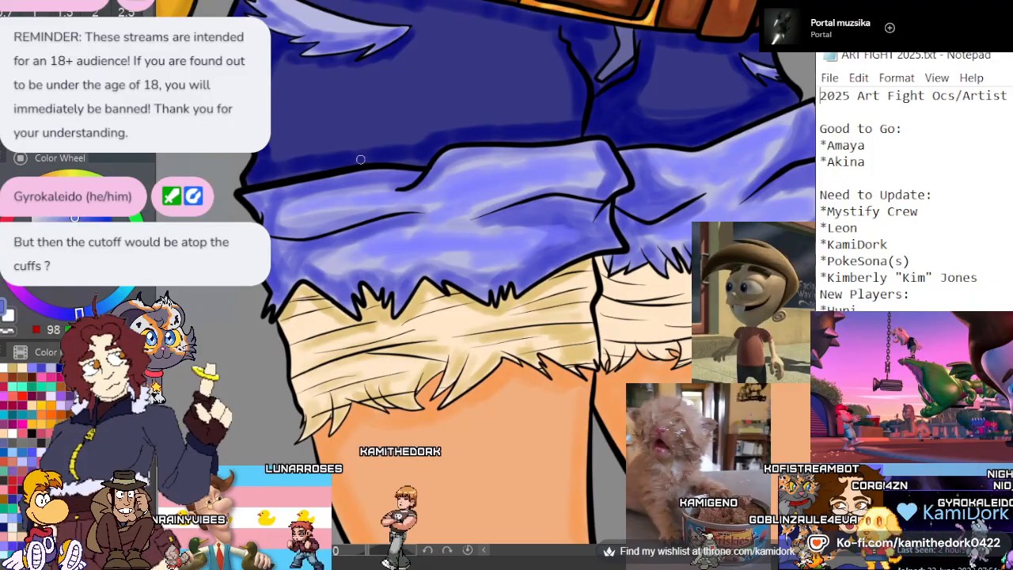
Lasso the large cuff's line art, following its frayed hem, outer side and upper edge
scroll(360, 159, up, 2)
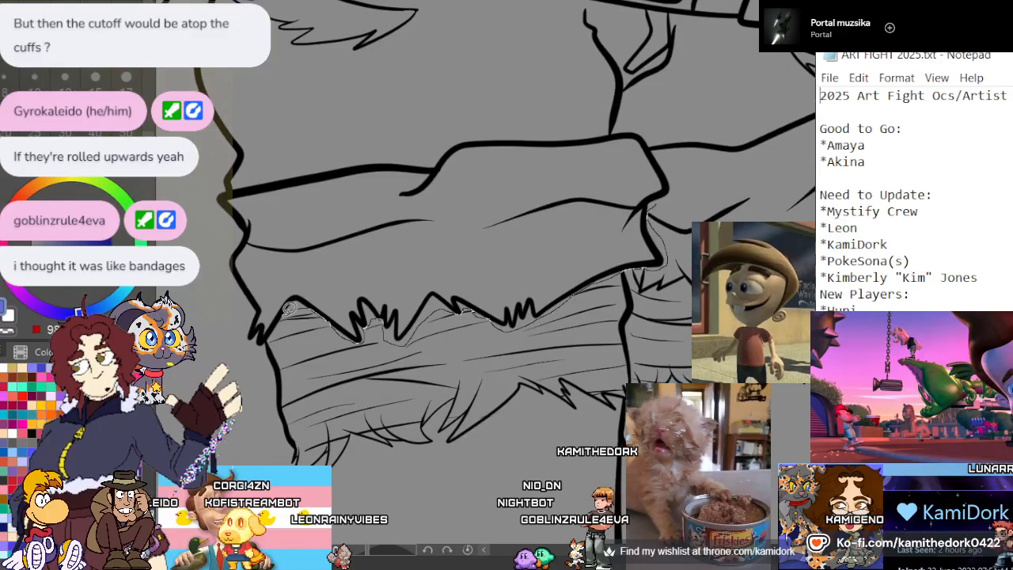
mouse_move(271, 338)
mouse_down()
mouse_move(248, 363)
mouse_move(224, 312)
mouse_up()
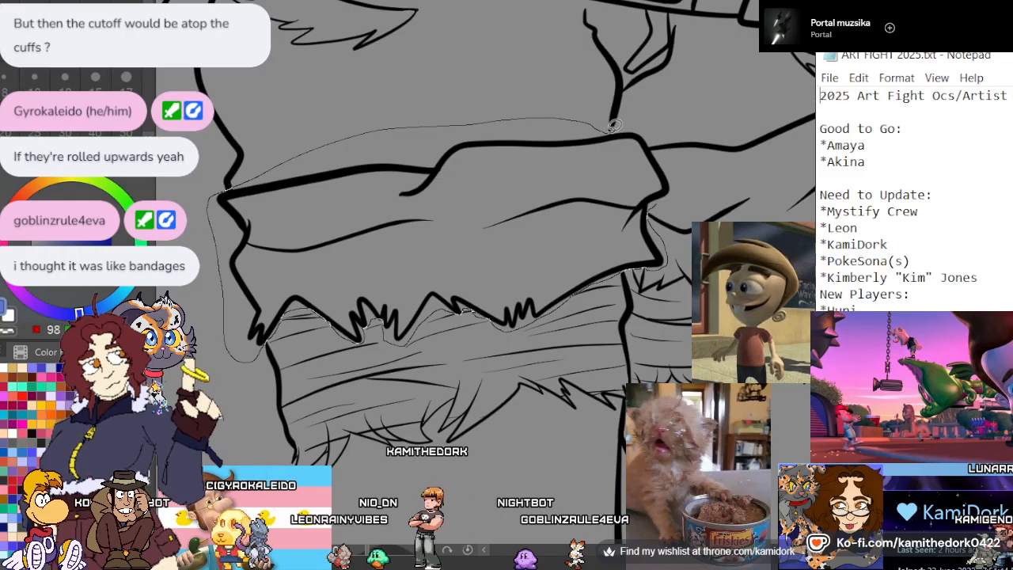
mouse_move(613, 124)
mouse_down()
mouse_move(647, 136)
mouse_move(677, 185)
mouse_move(645, 268)
mouse_up()
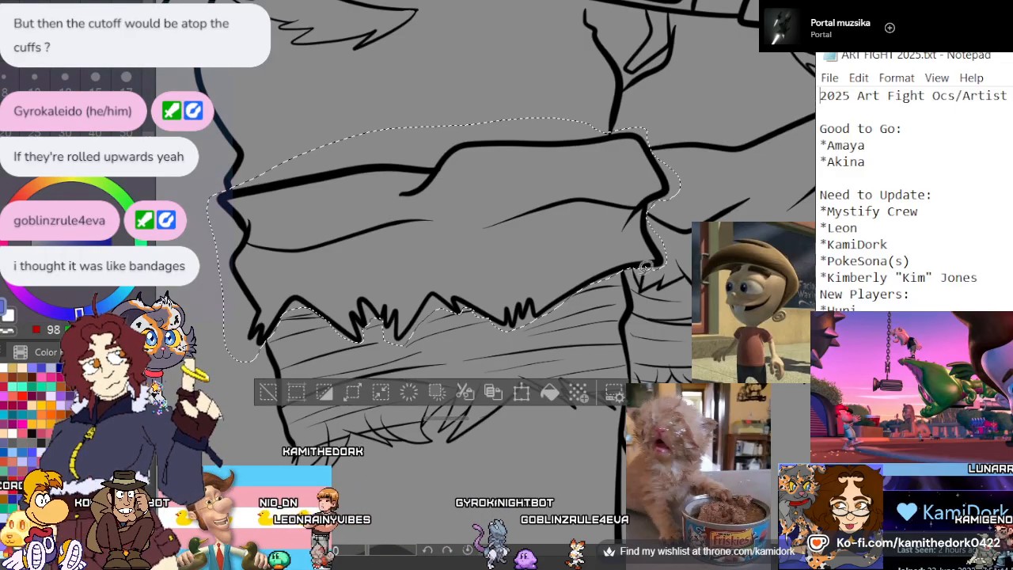
Rotate the selected cuff line art upside down so its frayed edge faces up, and align it between the shorts and the lining
click(521, 391)
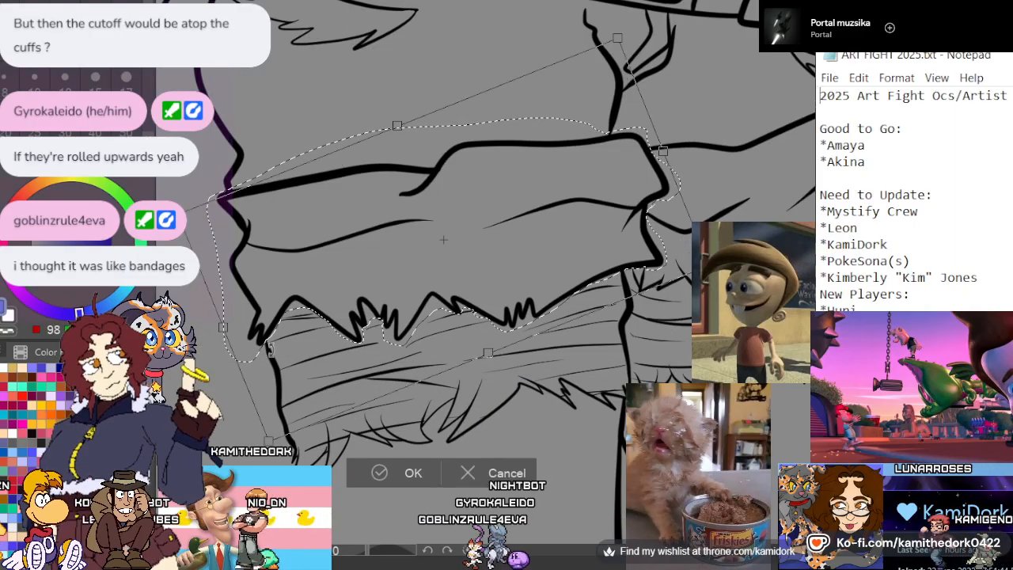
mouse_move(270, 348)
mouse_down()
mouse_move(633, 193)
mouse_move(631, 182)
mouse_move(633, 192)
mouse_up()
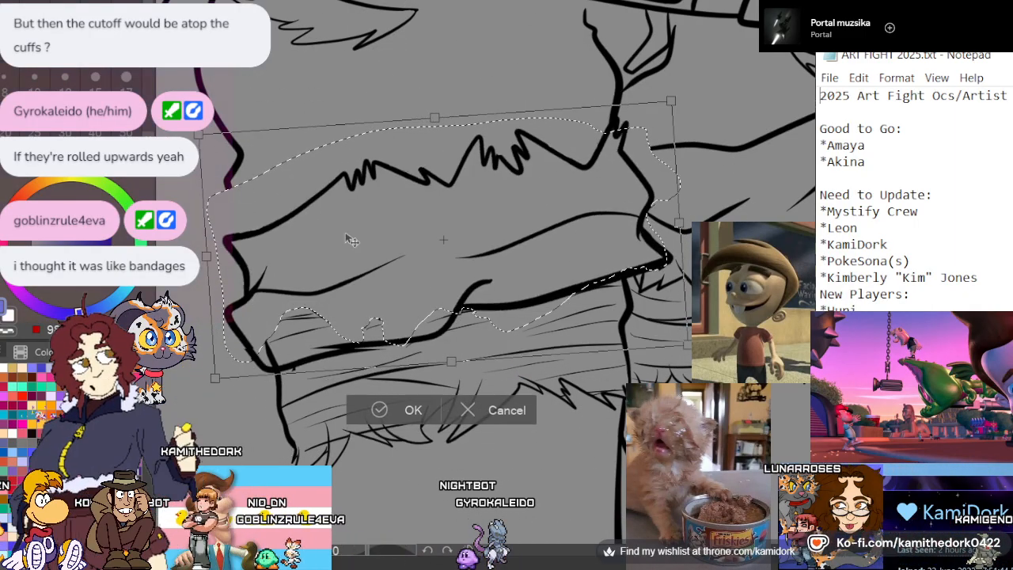
mouse_move(348, 238)
mouse_down()
mouse_move(556, 255)
mouse_move(526, 251)
mouse_move(542, 259)
mouse_up()
mouse_move(740, 193)
mouse_down()
mouse_move(742, 220)
mouse_move(742, 212)
mouse_up()
drag(587, 253, 584, 249)
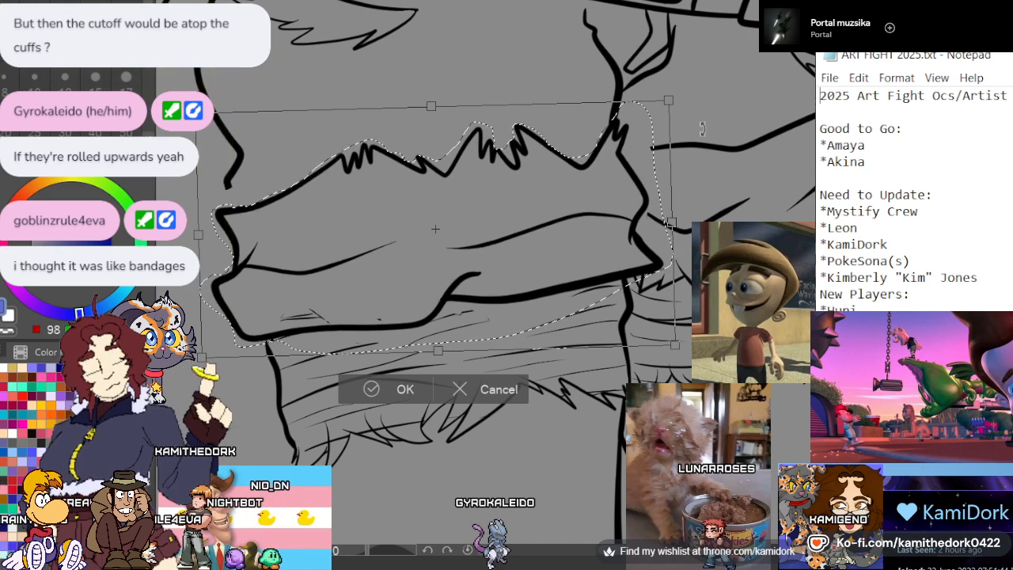
click(384, 388)
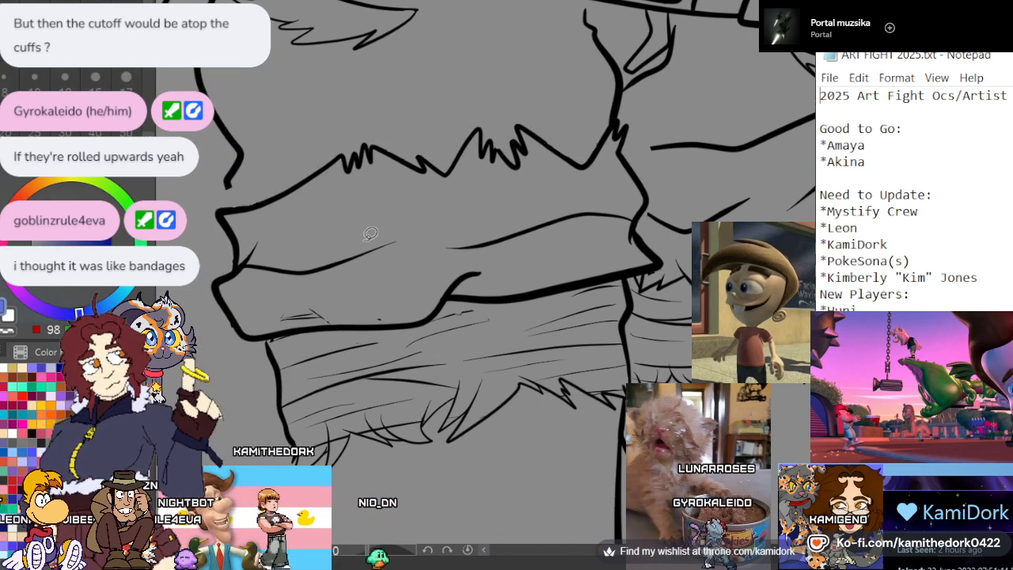
Extend the shorts' outer side line down to the flipped cuff's upper corner and smooth the cuff's line there
scroll(369, 233, down, 5)
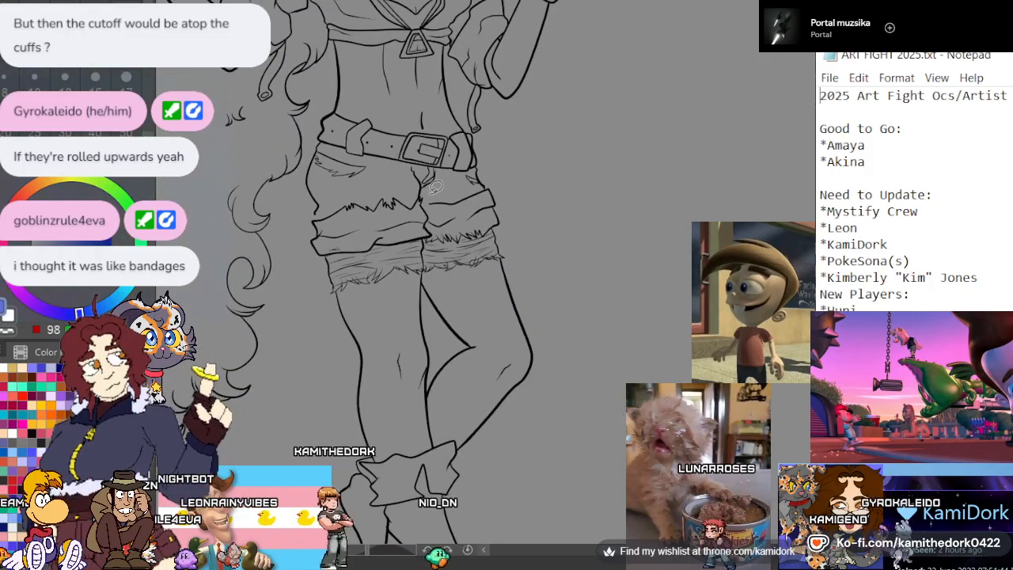
scroll(372, 175, up, 6)
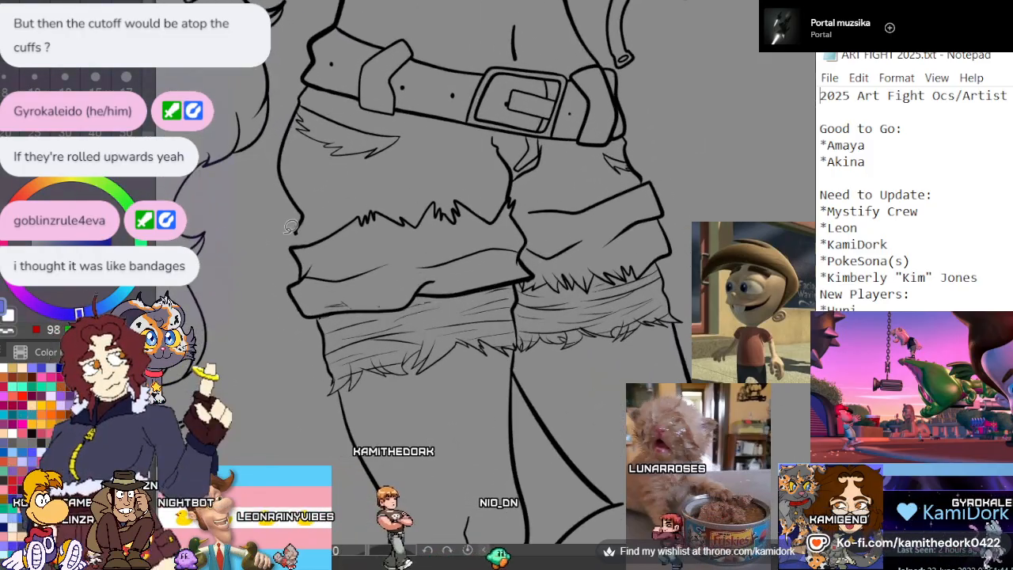
scroll(323, 232, up, 2)
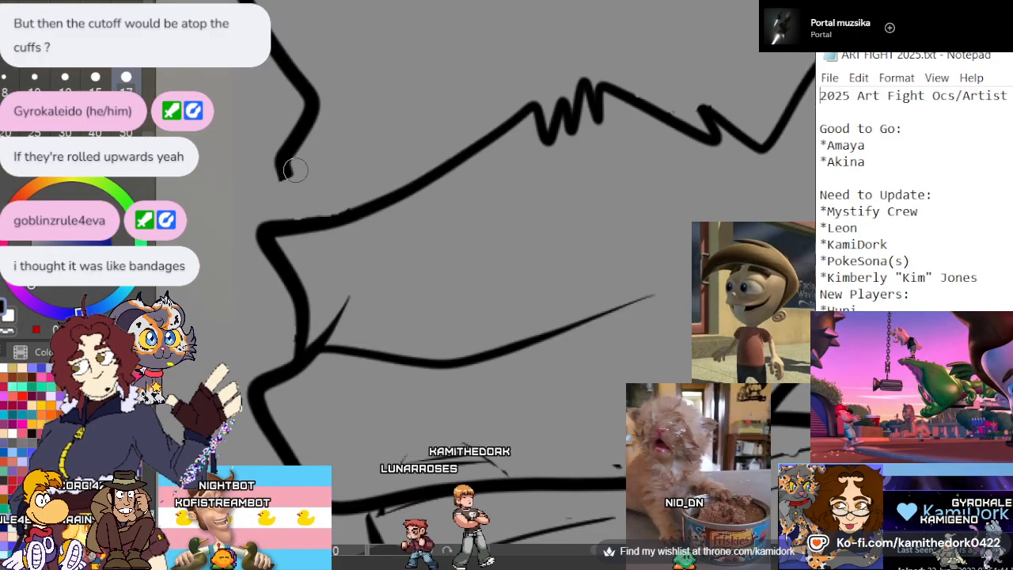
mouse_move(281, 154)
mouse_down()
mouse_move(290, 188)
mouse_move(292, 78)
mouse_move(294, 203)
mouse_move(282, 210)
mouse_move(295, 233)
mouse_move(281, 220)
mouse_move(282, 166)
mouse_up()
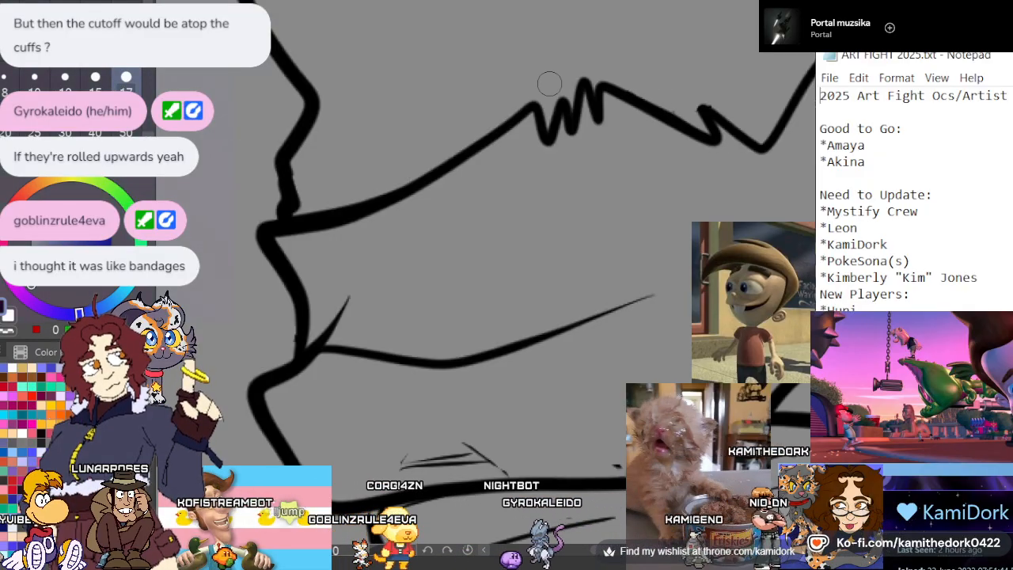
Remove the stray marks inside the flipped cuff's lower band and join the lining's outer edge and top crease to the cuff
scroll(549, 83, down, 6)
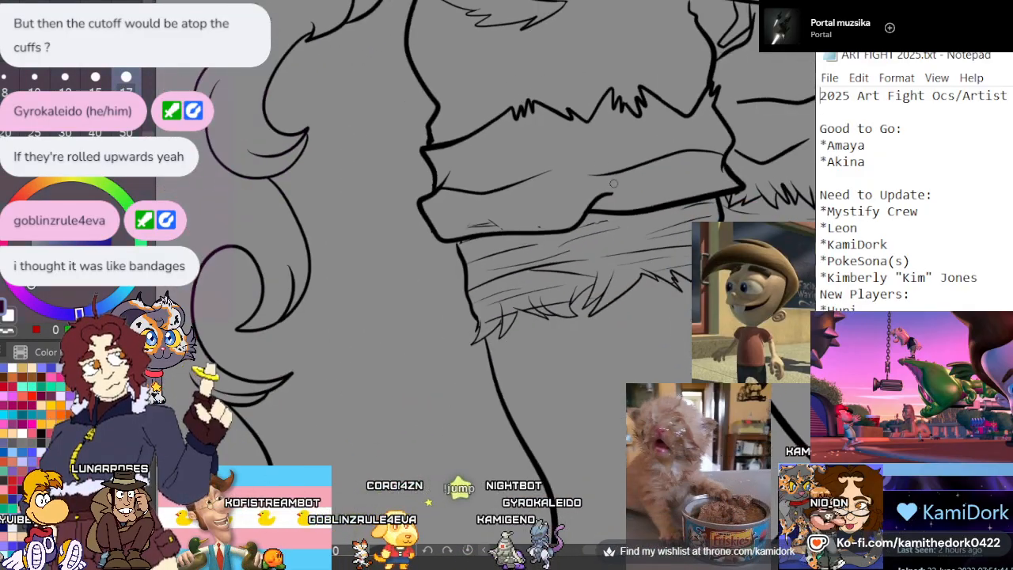
scroll(613, 184, up, 6)
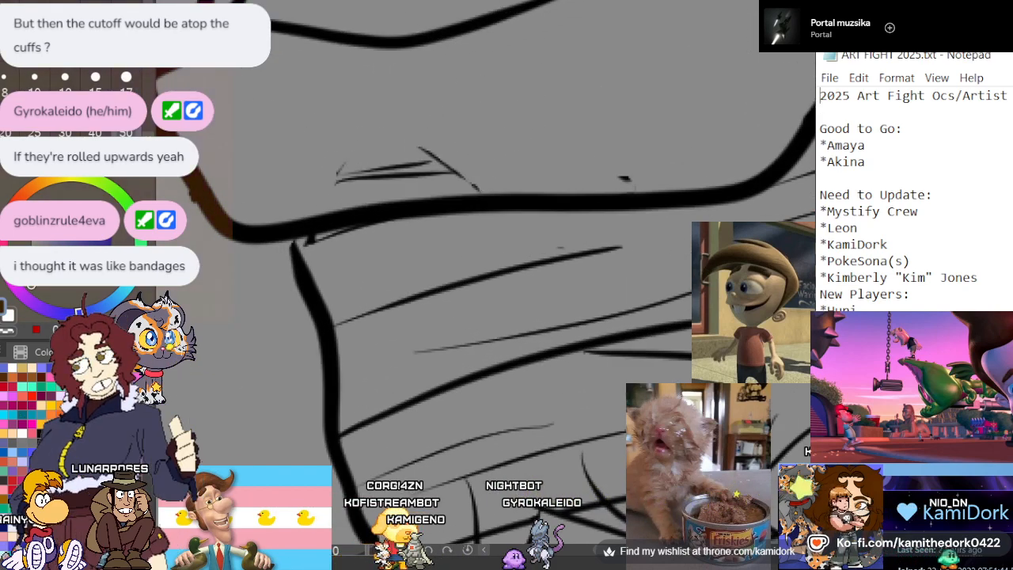
key(ctrl+z)
key(ctrl+z)
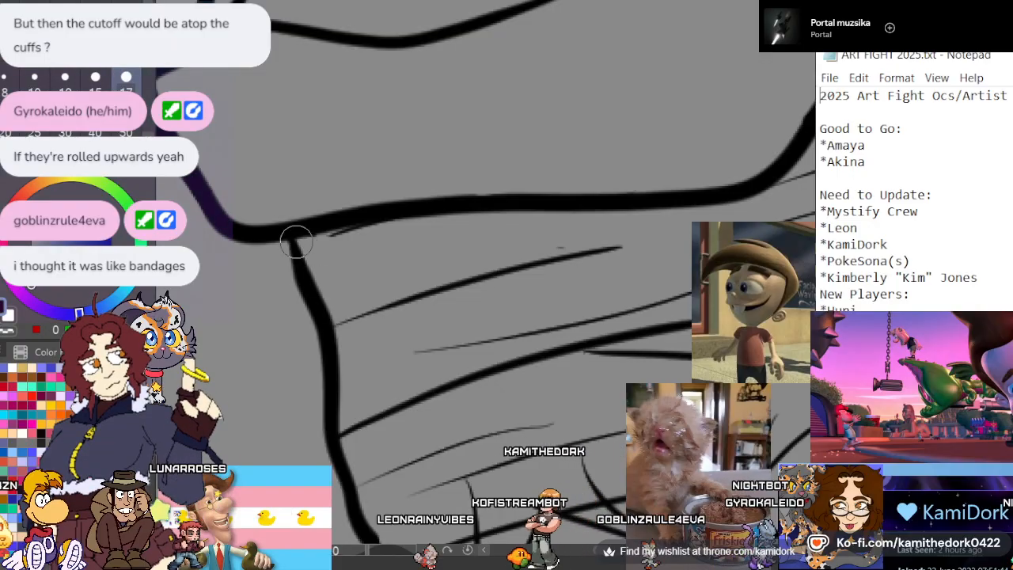
drag(309, 250, 505, 197)
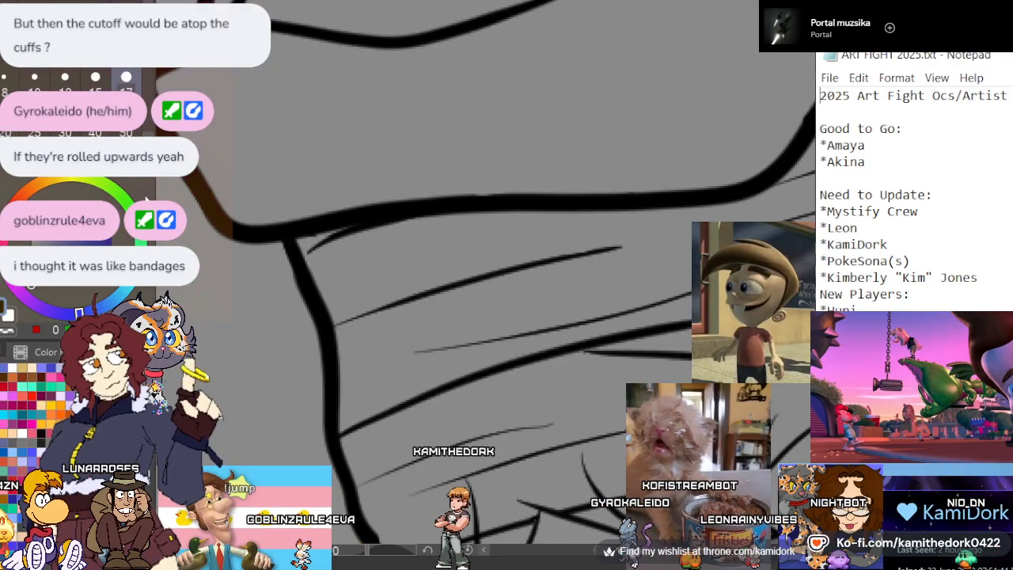
scroll(501, 113, down, 1)
scroll(261, 208, down, 1)
scroll(263, 210, down, 3)
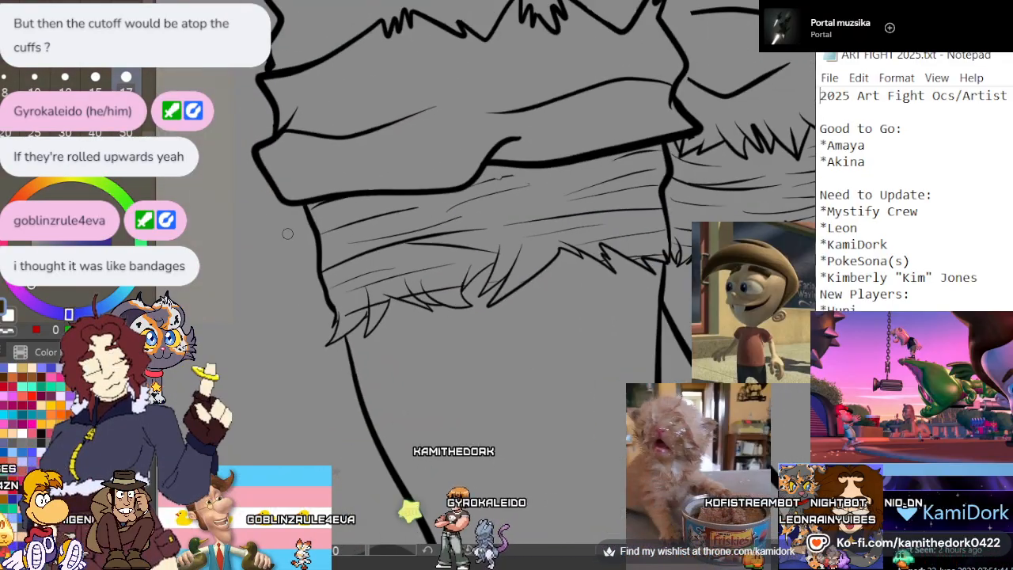
Trim the stray line bits around the large cuff's inner corner, where it overlaps the other leg's cuff and lining
scroll(328, 294, up, 3)
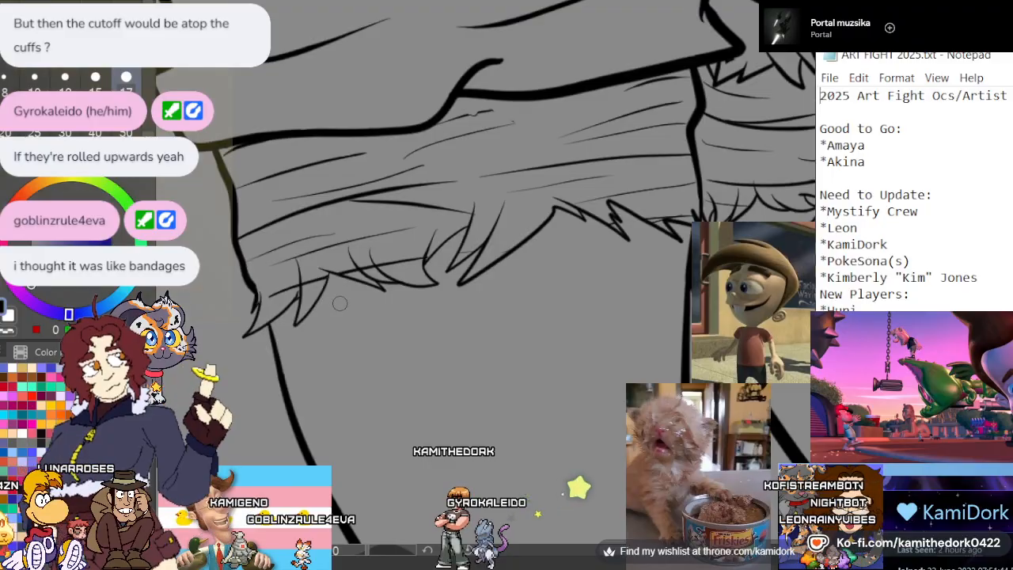
scroll(342, 303, down, 2)
scroll(443, 273, up, 2)
scroll(538, 243, up, 1)
scroll(554, 230, down, 1)
scroll(670, 116, up, 1)
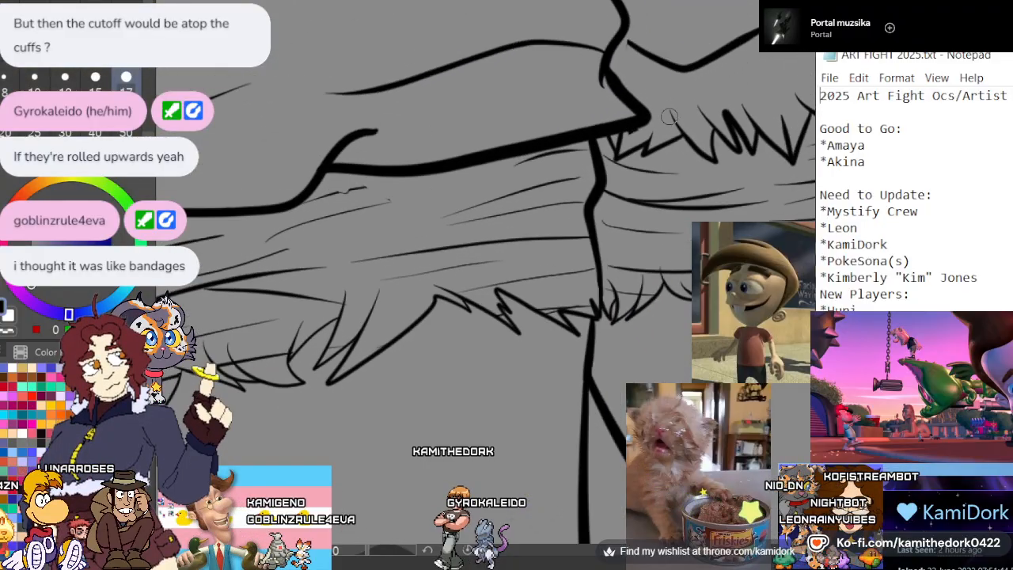
scroll(669, 116, up, 2)
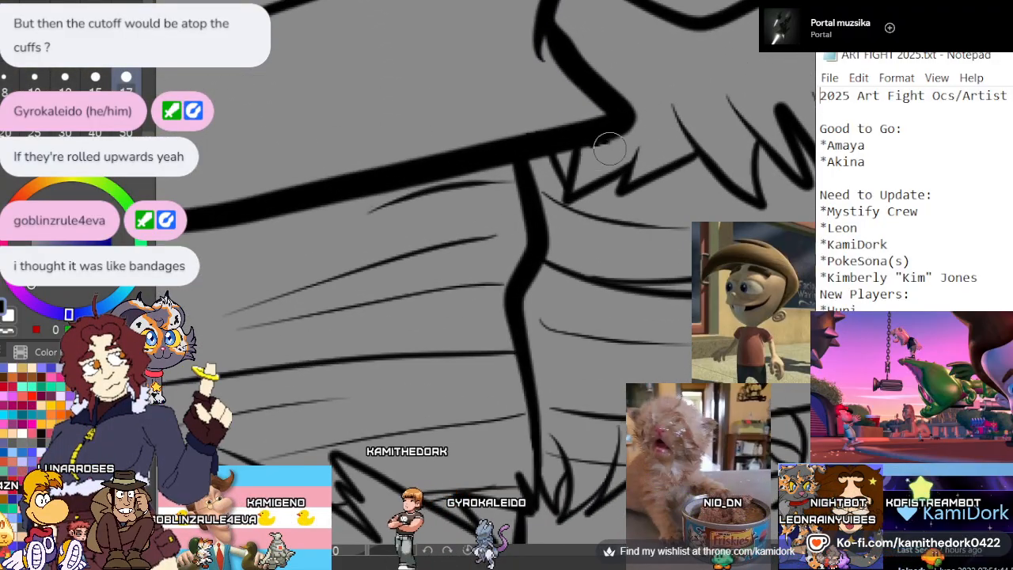
scroll(553, 320, down, 1)
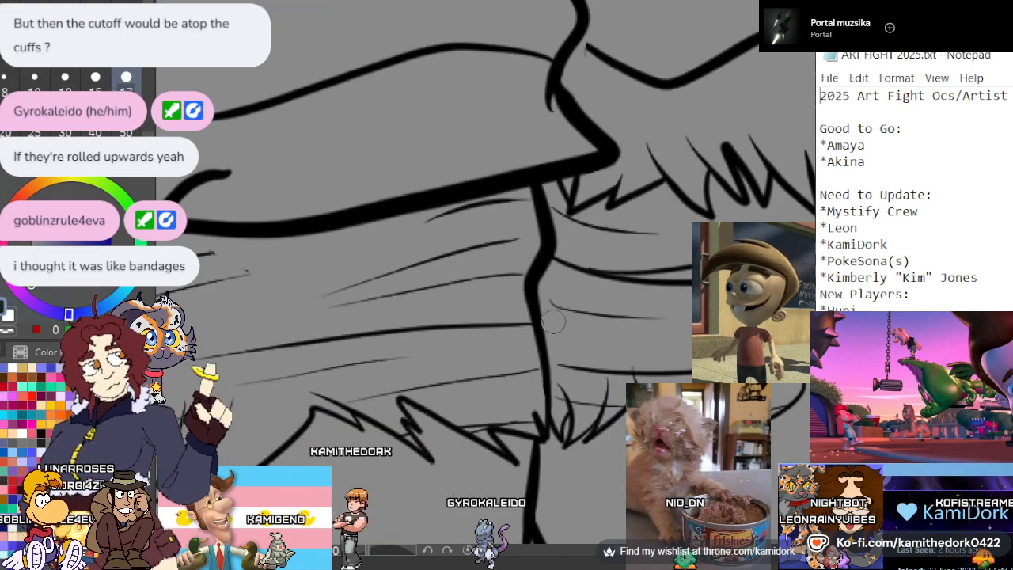
scroll(553, 321, down, 2)
scroll(485, 146, up, 2)
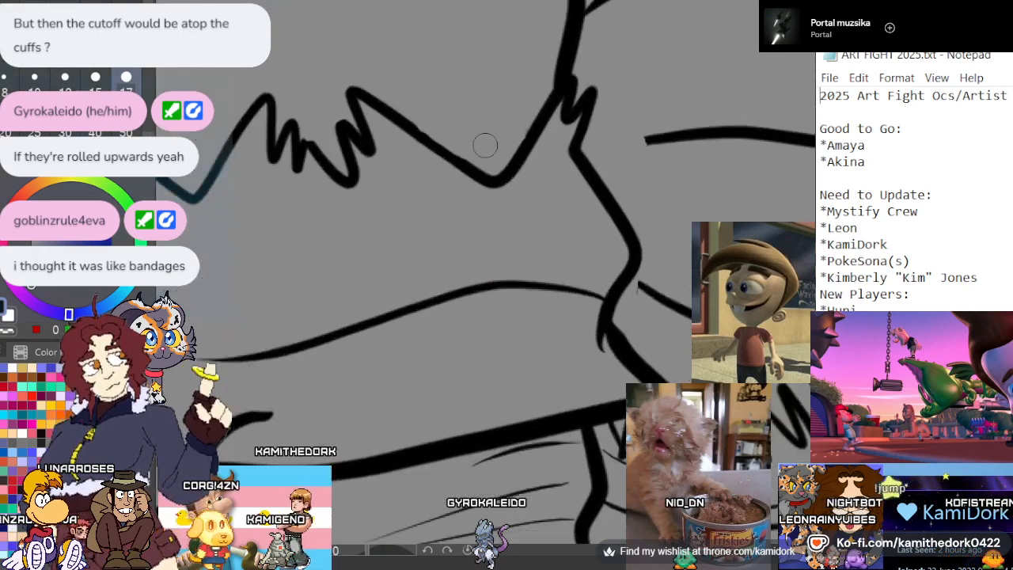
scroll(485, 146, up, 1)
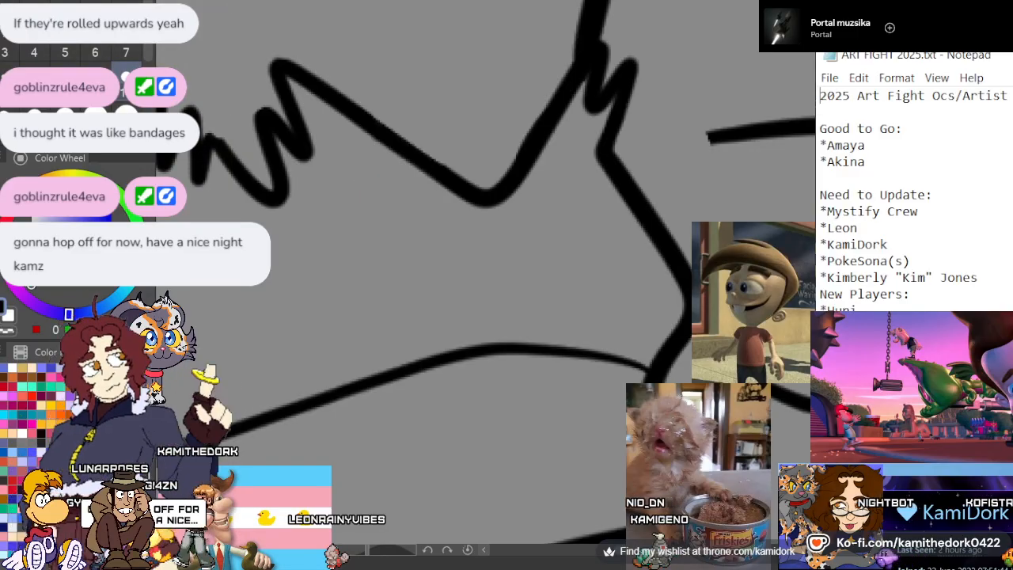
Smooth the outline of the large cuff's frayed upper edge along the slope between its tufts
scroll(515, 190, down, 5)
scroll(431, 149, up, 2)
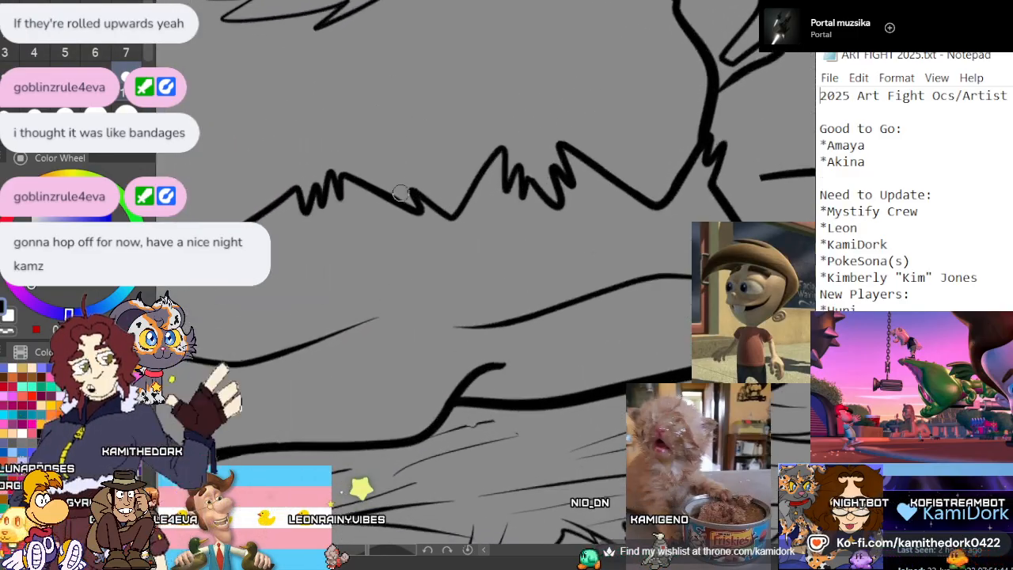
scroll(401, 193, up, 3)
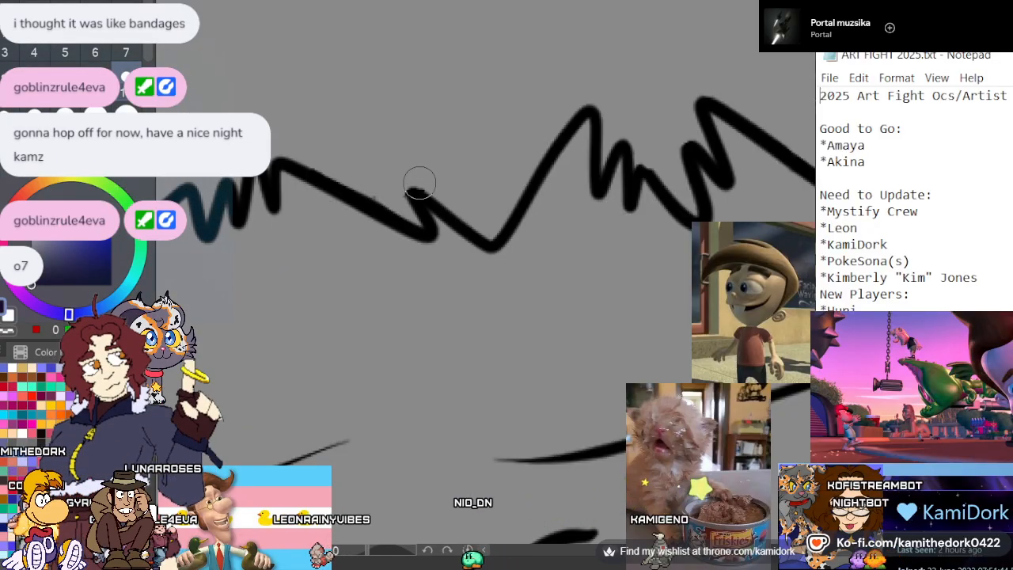
drag(316, 158, 380, 194)
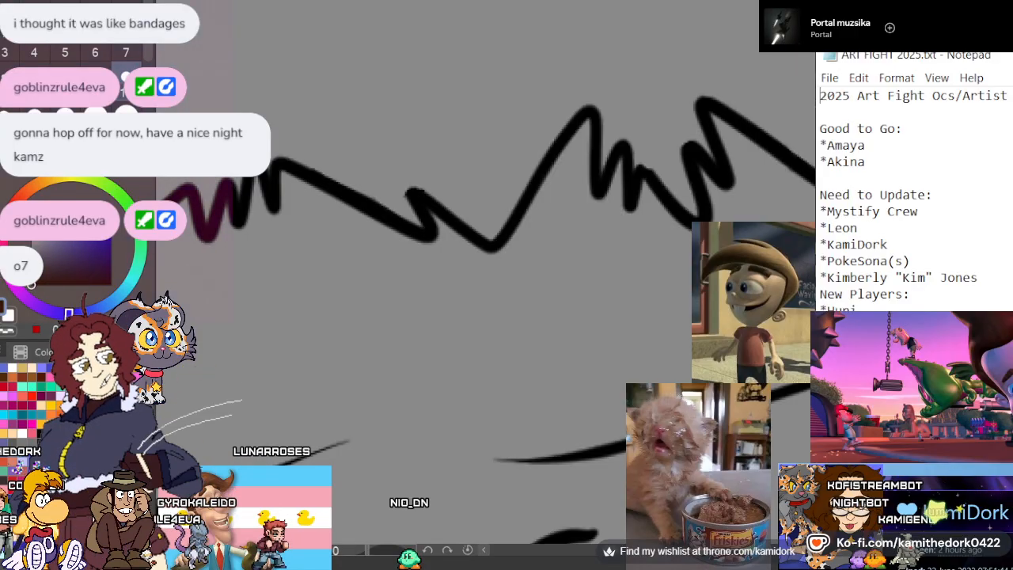
Extend the short fold line on the lining below the large cuff's overlap and erase the blots on the neighbouring strokes
scroll(372, 207, down, 7)
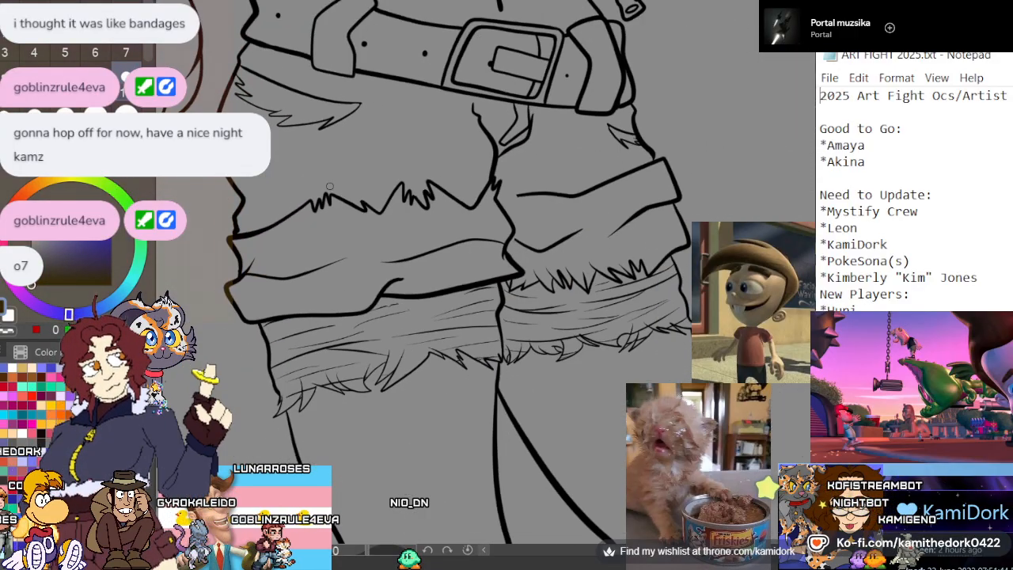
scroll(357, 299, up, 7)
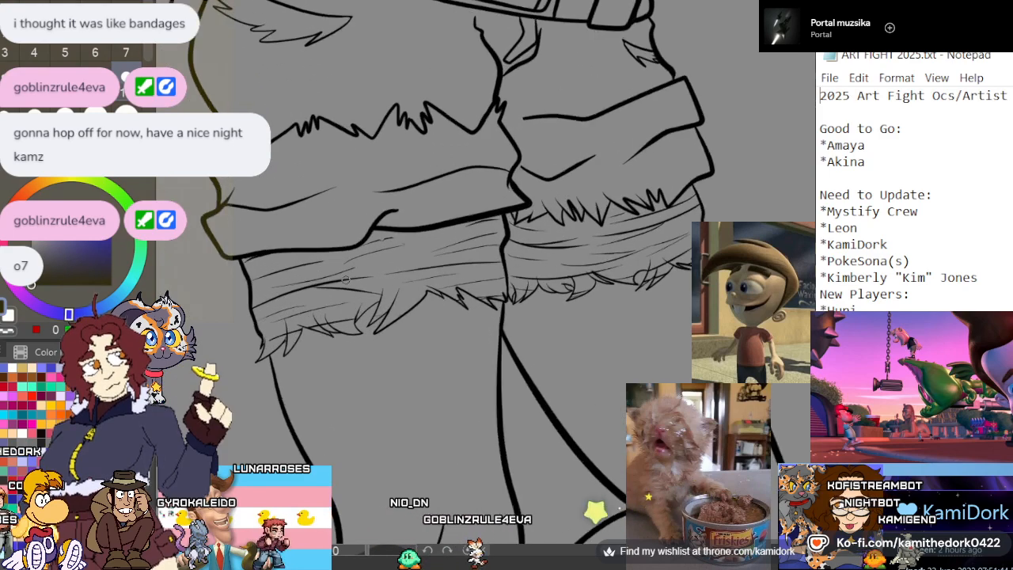
scroll(349, 269, down, 2)
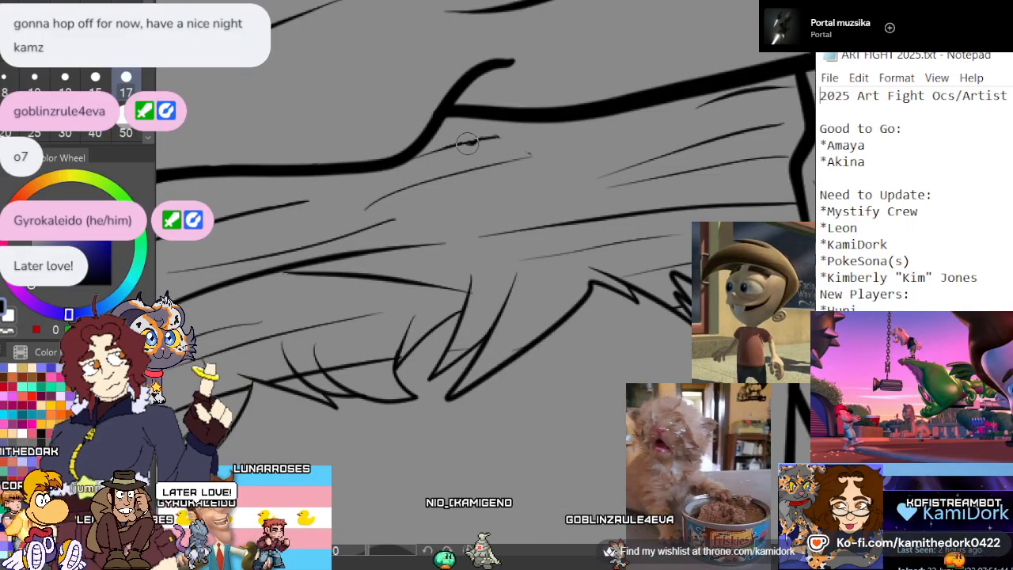
drag(457, 179, 547, 156)
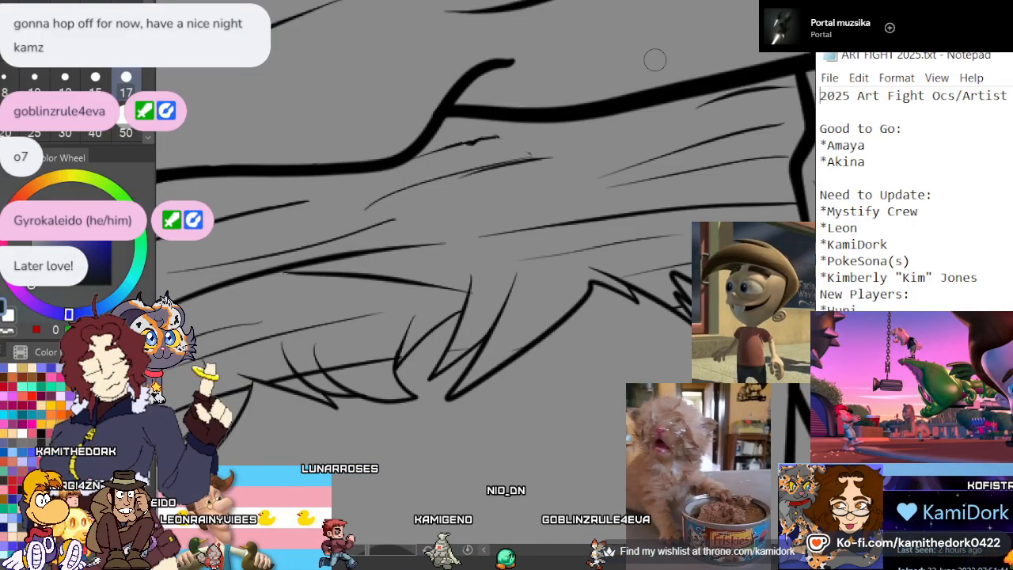
key(e)
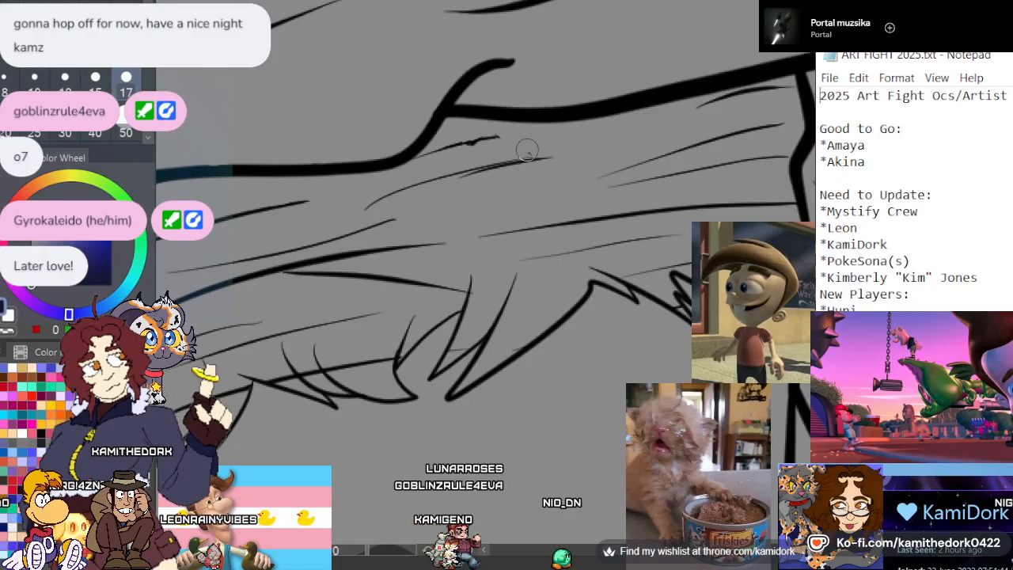
drag(479, 140, 468, 137)
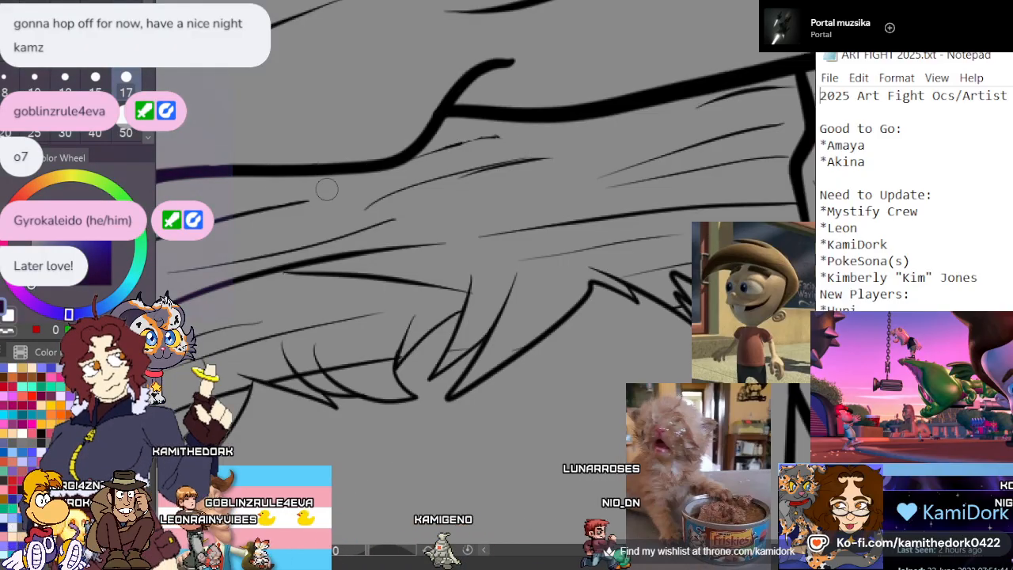
Lasso the smaller cuff's line art on the other leg and rotate it upside down so its frayed edge faces up
scroll(257, 197, down, 4)
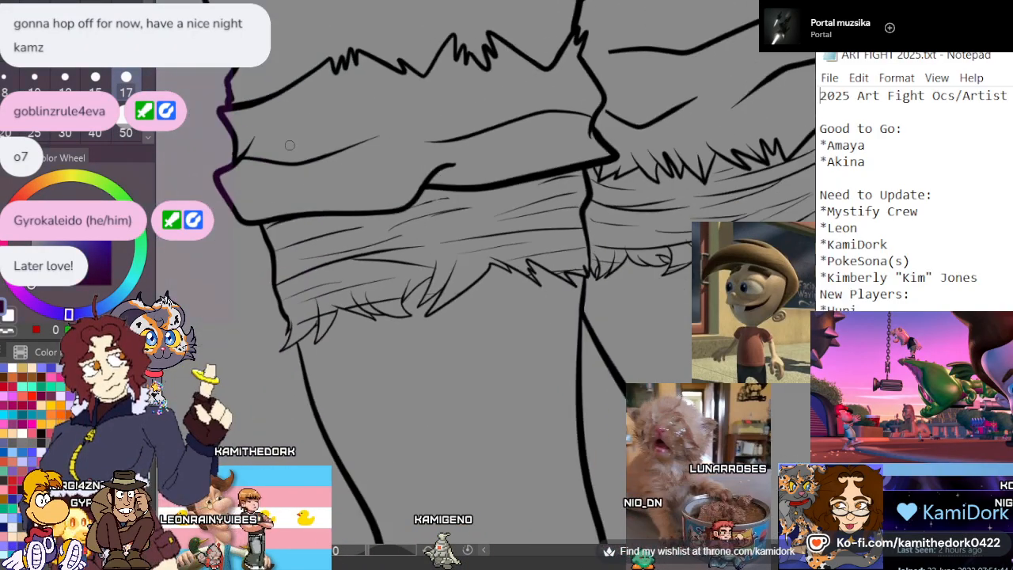
scroll(258, 193, down, 4)
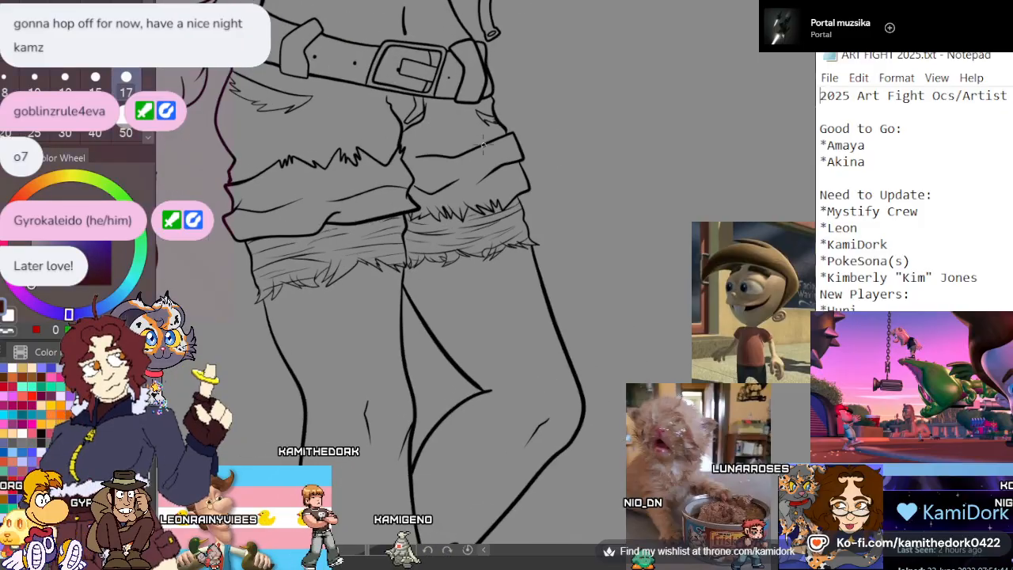
scroll(473, 155, down, 2)
scroll(477, 181, up, 5)
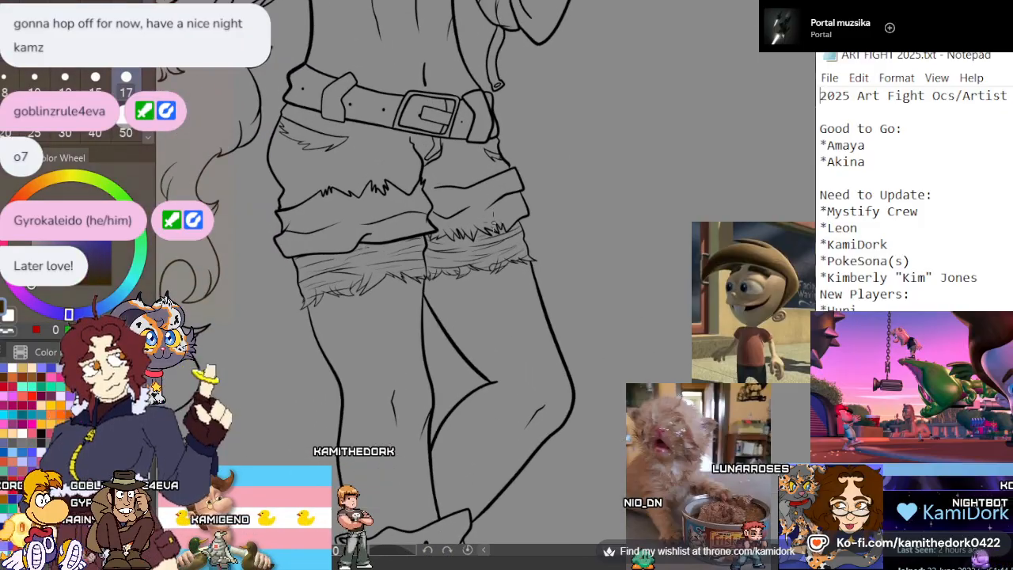
scroll(477, 181, up, 5)
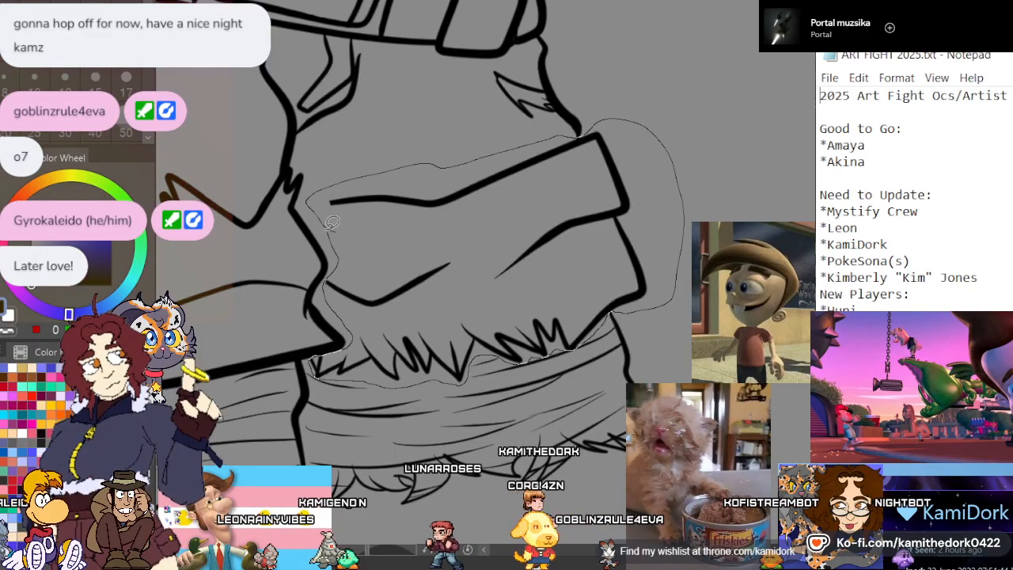
drag(330, 224, 328, 215)
key(ctrl+t)
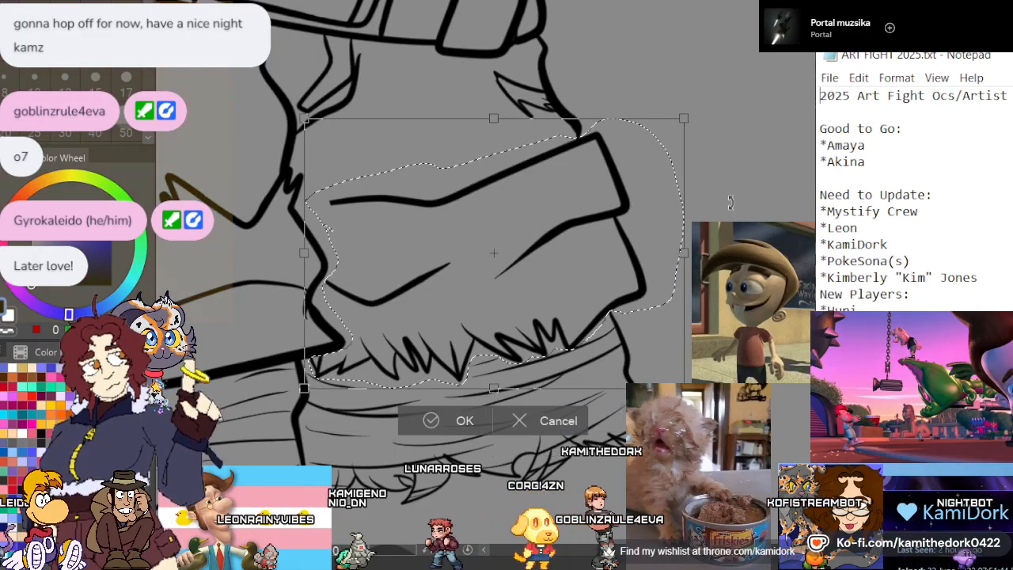
drag(730, 203, 355, 259)
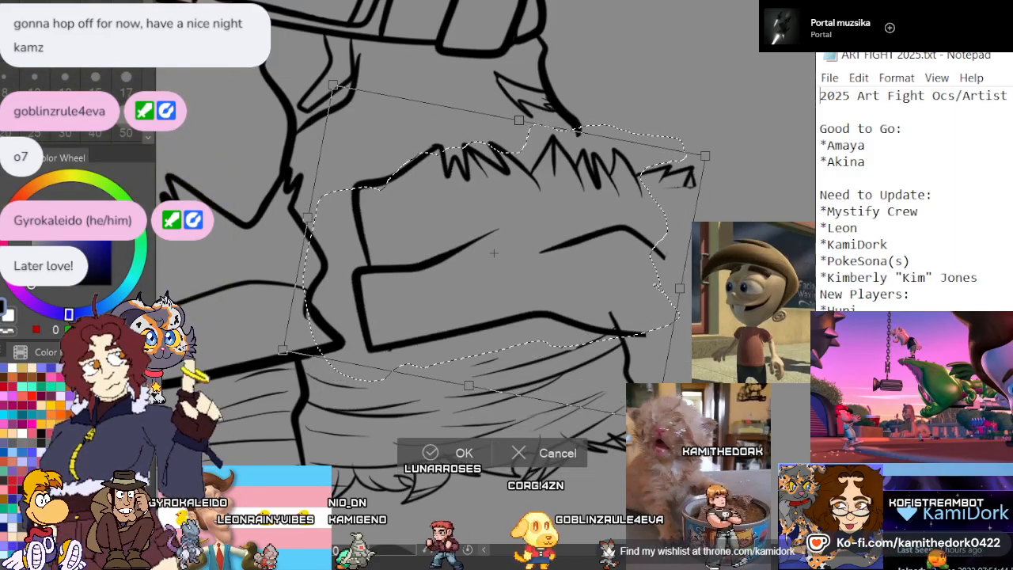
drag(583, 325, 519, 329)
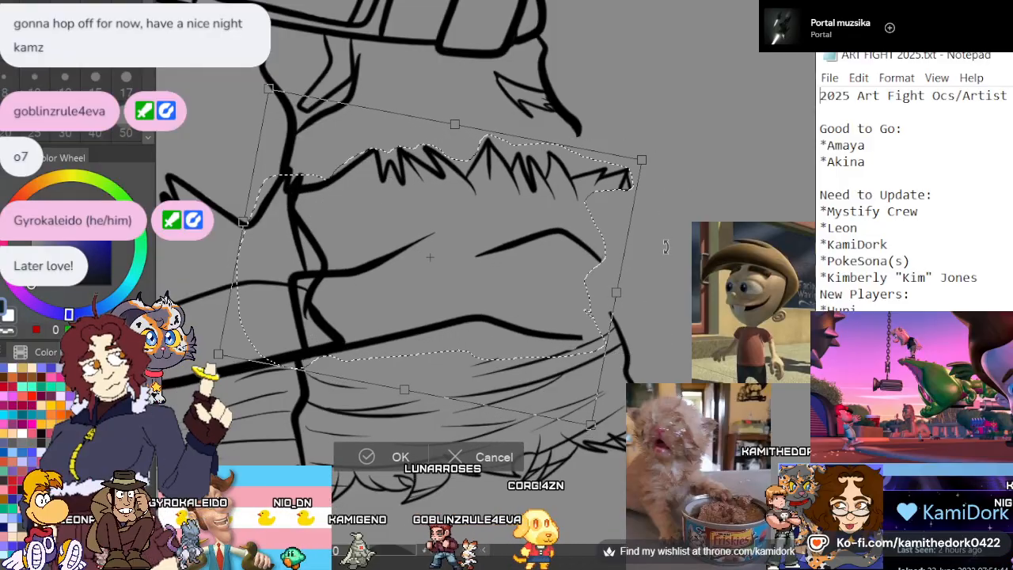
drag(665, 247, 658, 200)
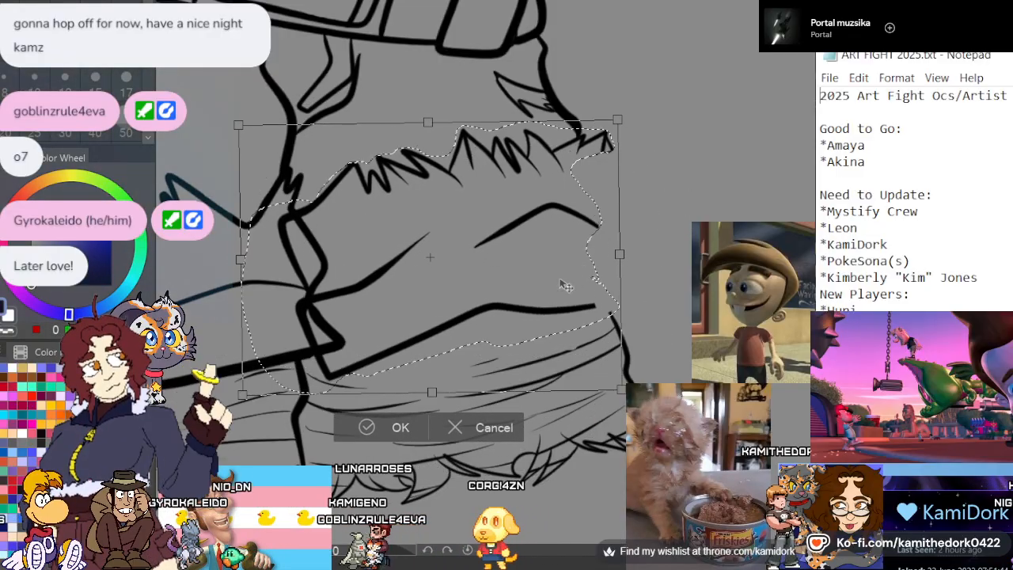
drag(526, 302, 549, 290)
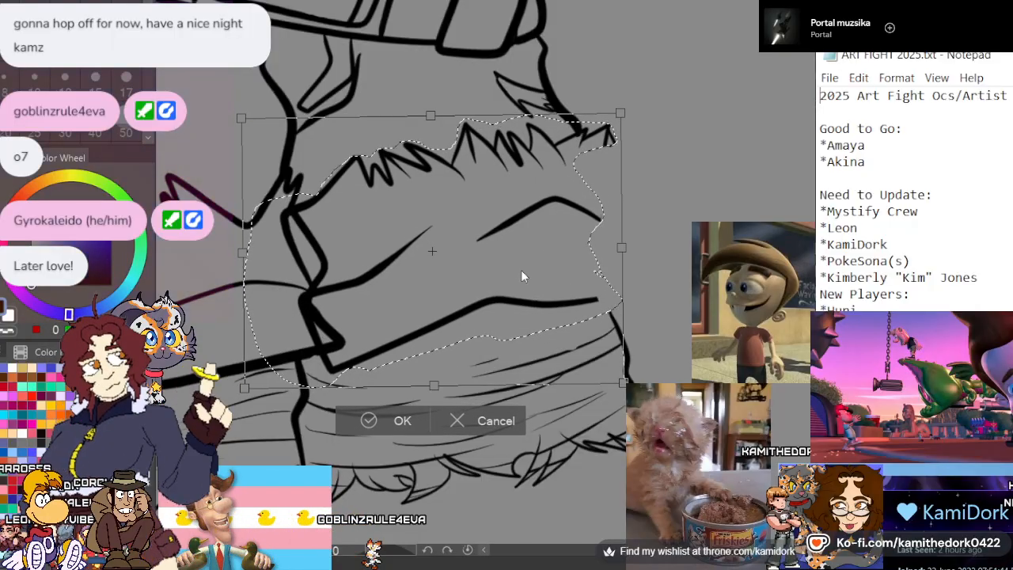
Mirror the upturned smaller cuff so its square corners face the outer side, and align it between the shorts and the lining
drag(631, 193, 567, 286)
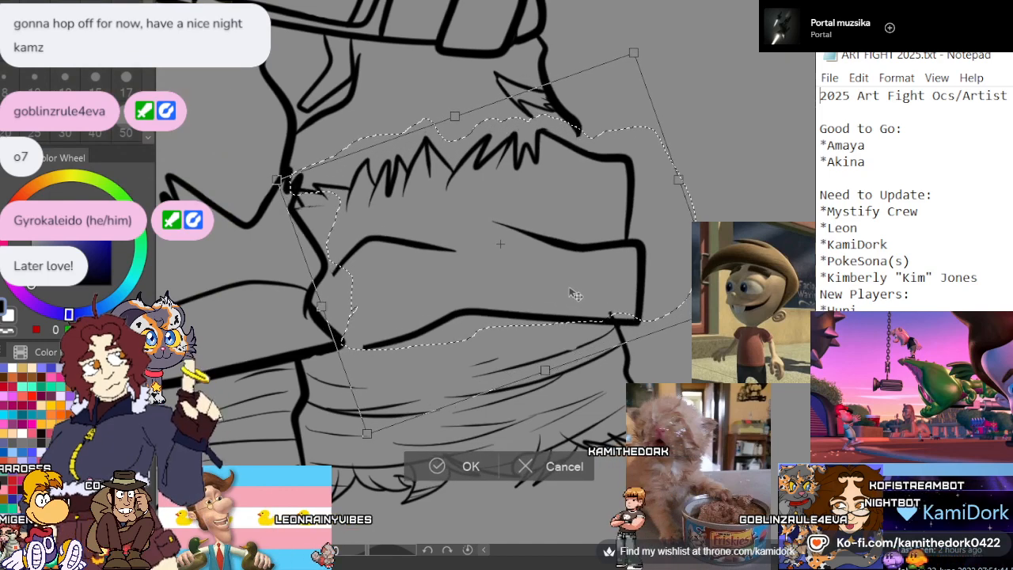
drag(735, 214, 734, 217)
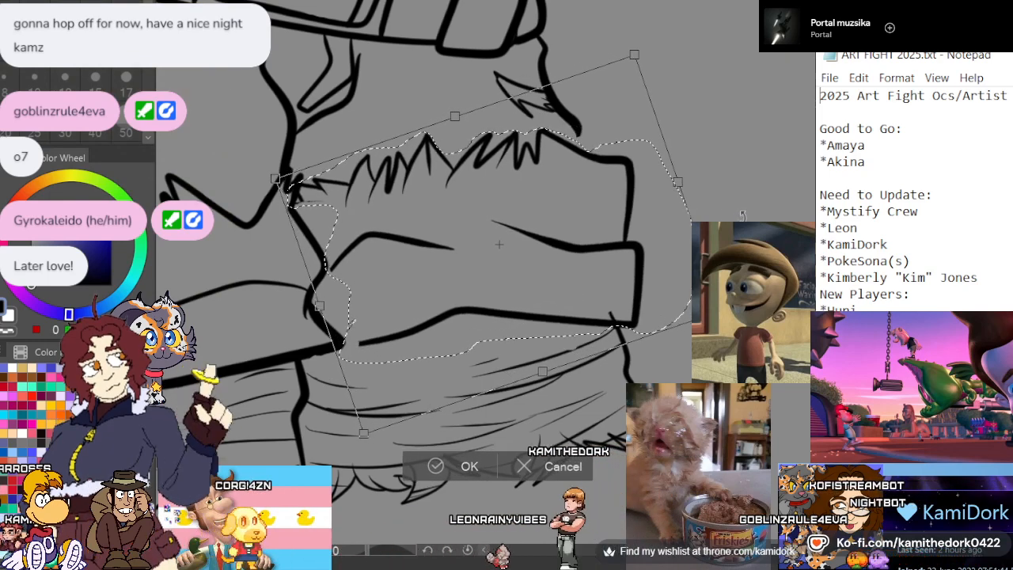
drag(584, 302, 581, 304)
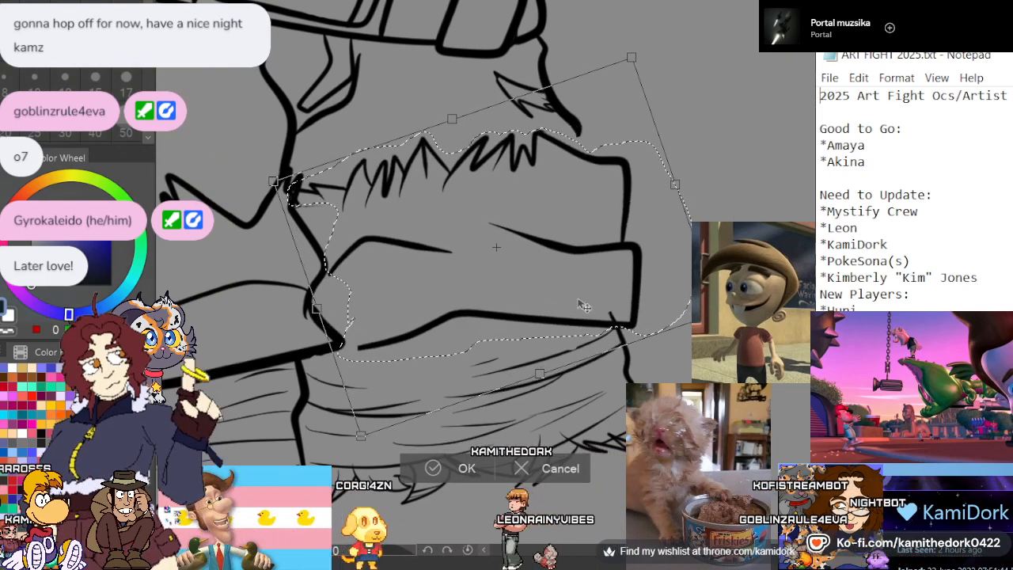
drag(660, 291, 657, 283)
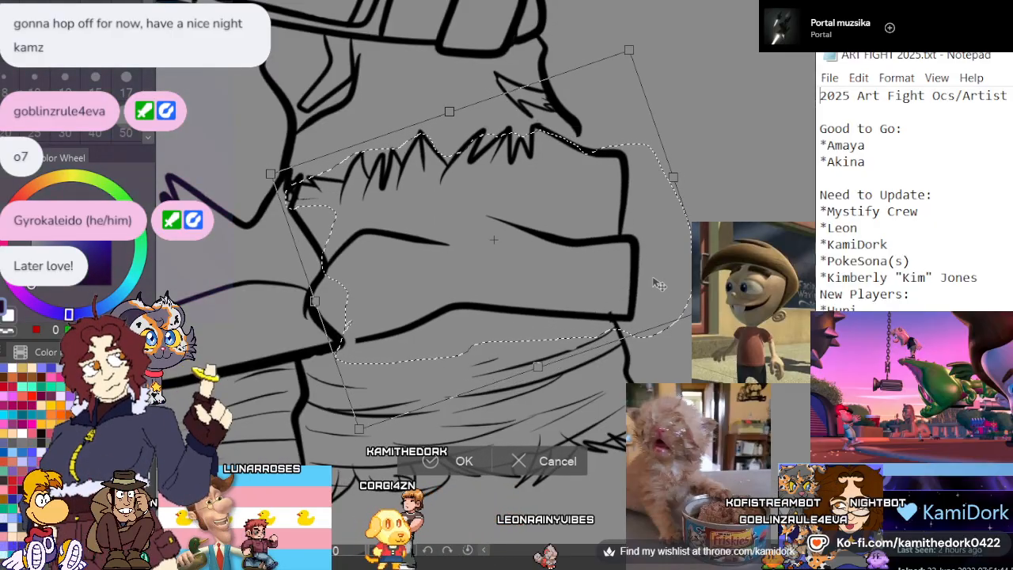
click(432, 461)
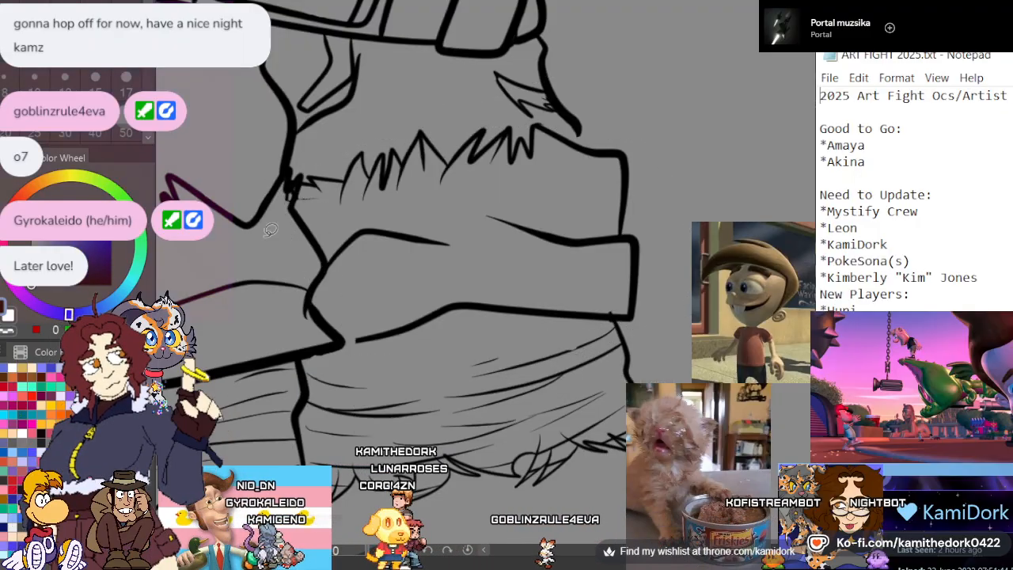
Extend the shorts' outer side line down to the upper edge of the flipped smaller cuff
scroll(540, 145, down, 3)
scroll(541, 146, down, 4)
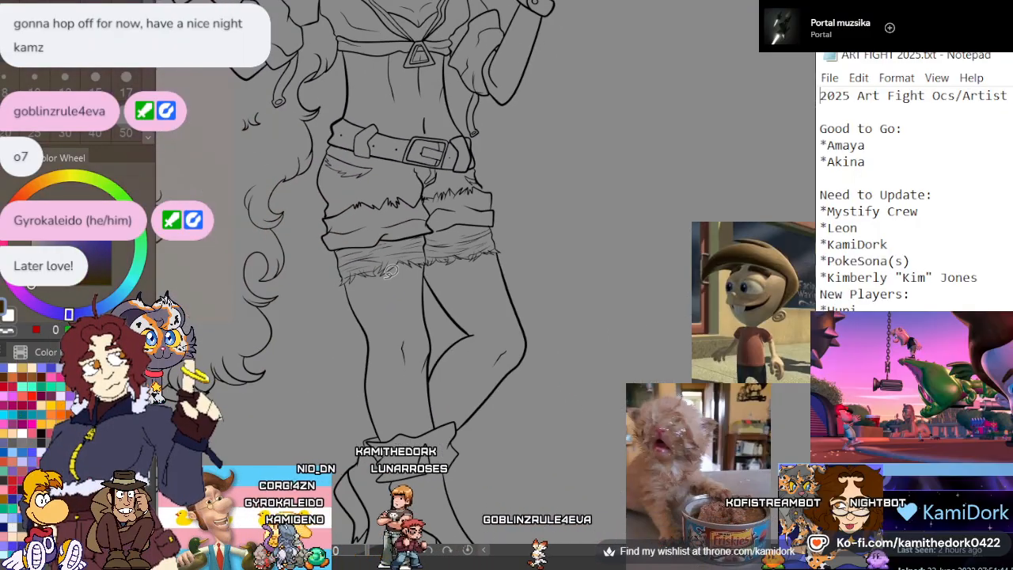
scroll(476, 183, up, 5)
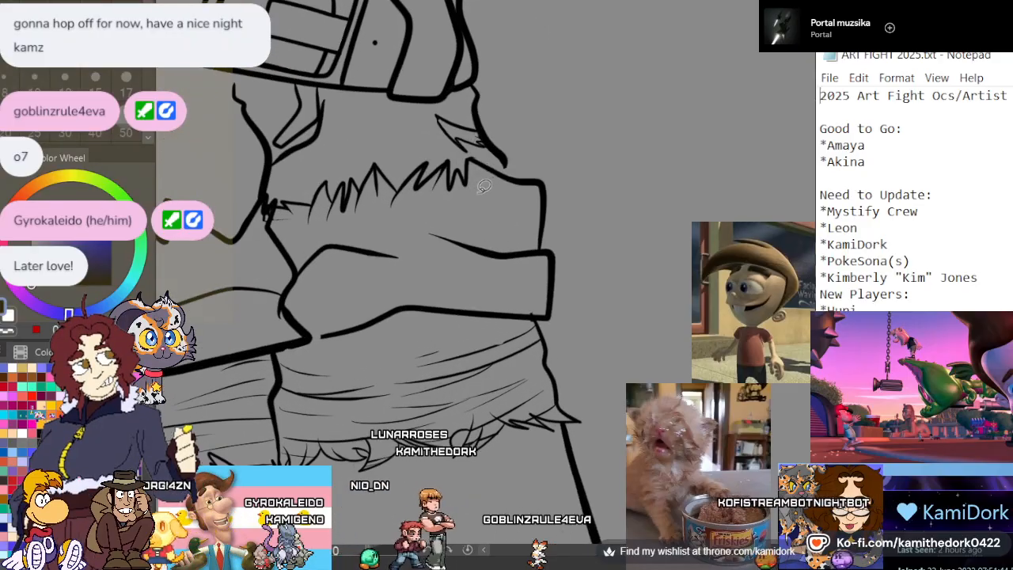
scroll(496, 147, up, 3)
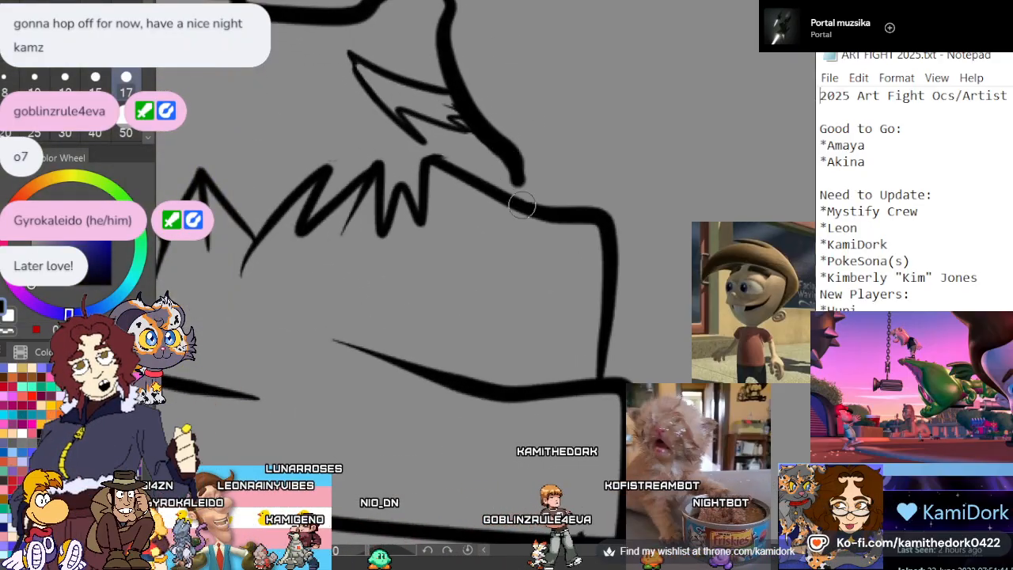
key(ctrl+z)
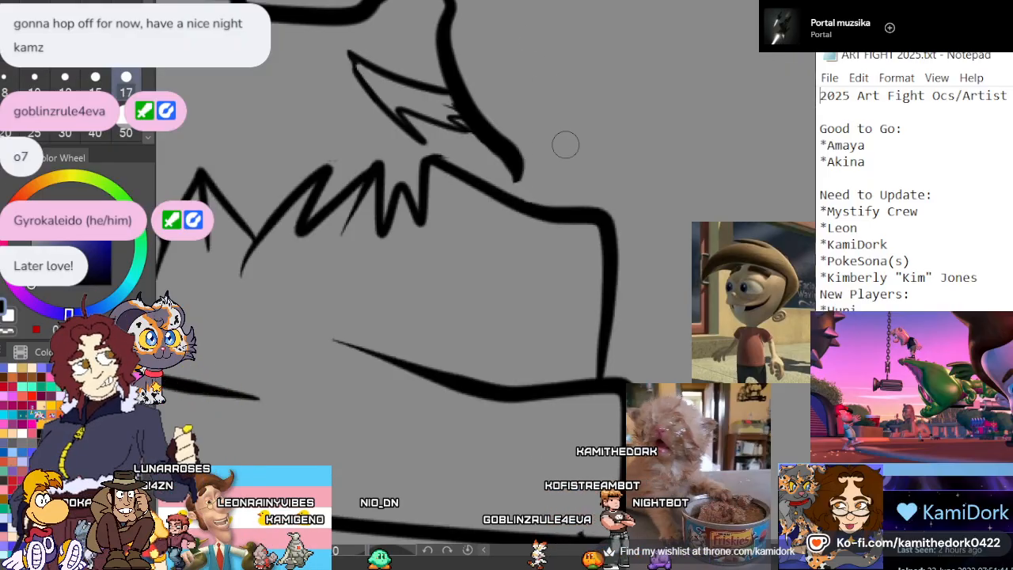
drag(515, 163, 522, 213)
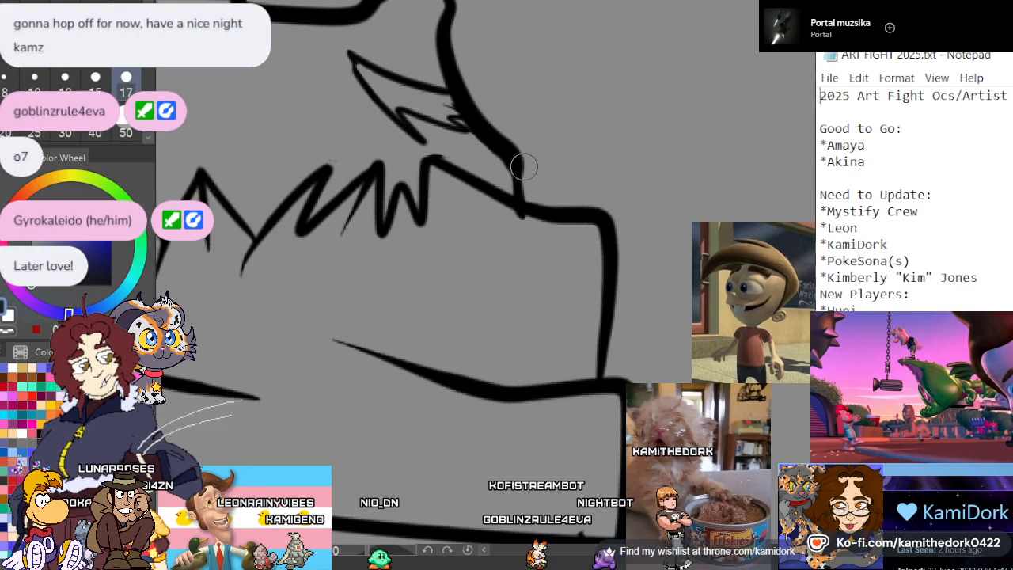
key(ctrl+z)
drag(516, 169, 528, 207)
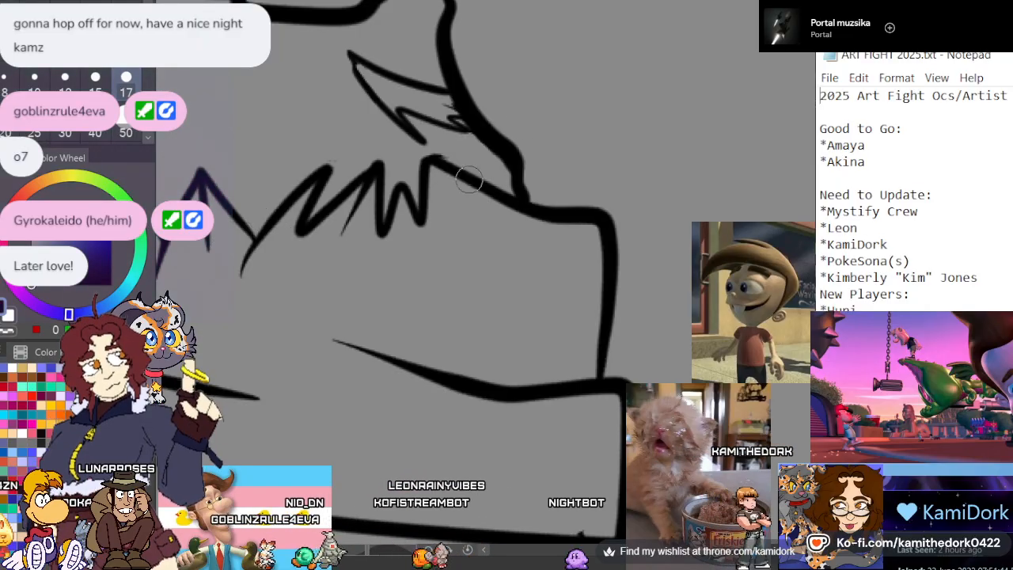
Close the gap where the smaller cuff's lower edge meets the large cuff's inner tip and smooth the joint
scroll(468, 179, down, 2)
scroll(490, 149, down, 3)
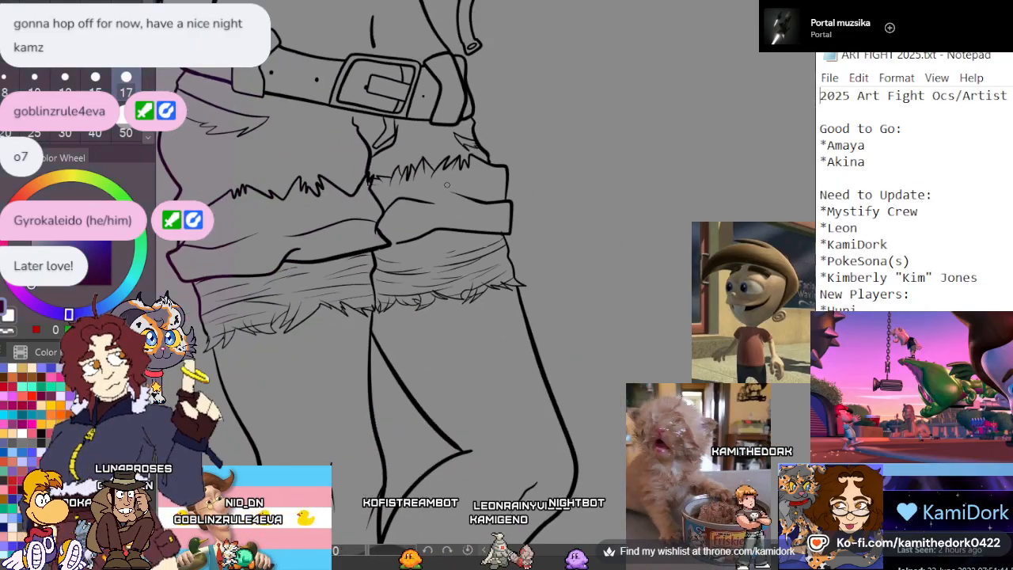
scroll(364, 241, up, 4)
scroll(362, 225, up, 4)
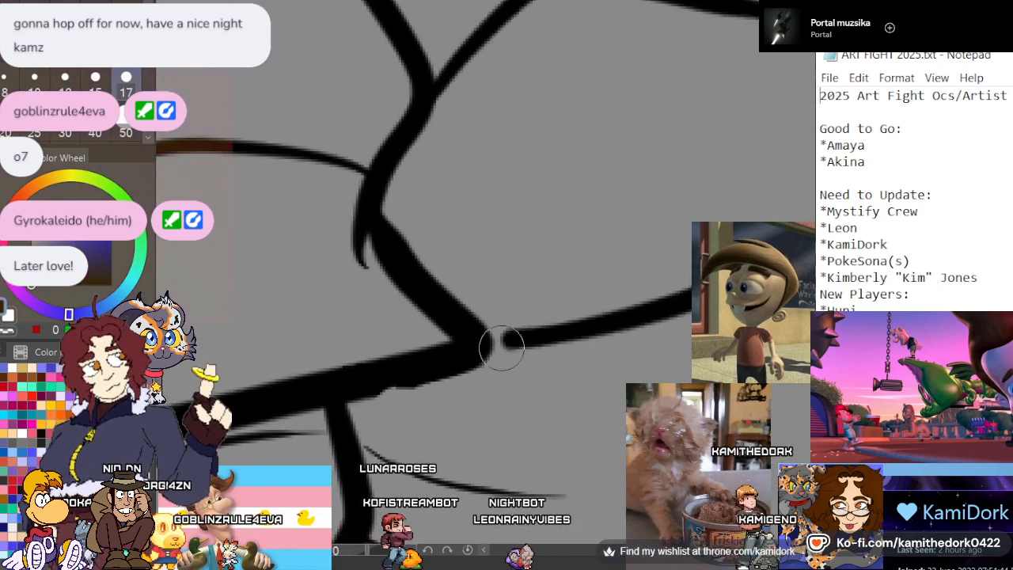
scroll(499, 290, down, 6)
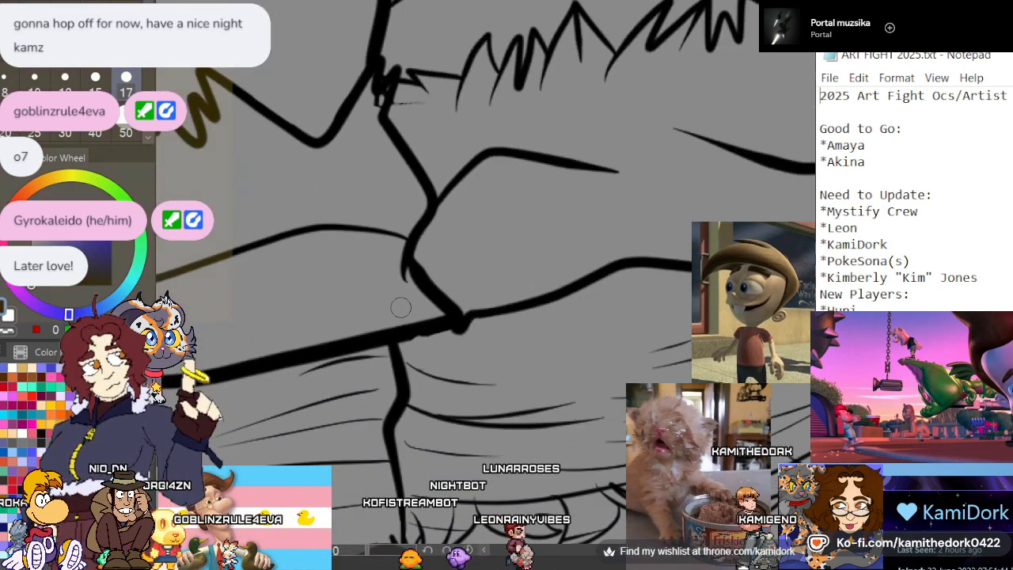
scroll(494, 291, up, 5)
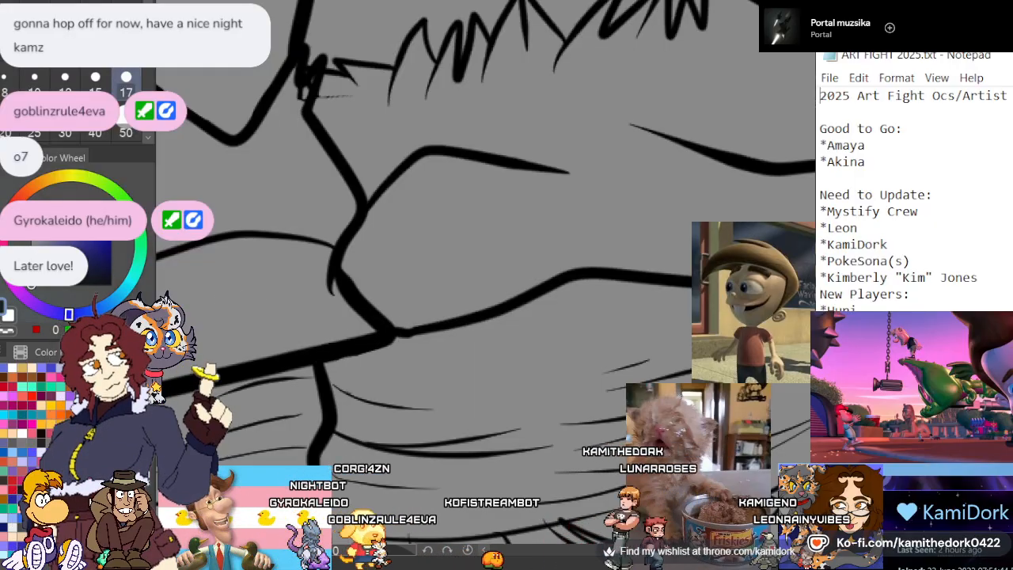
scroll(496, 364, down, 4)
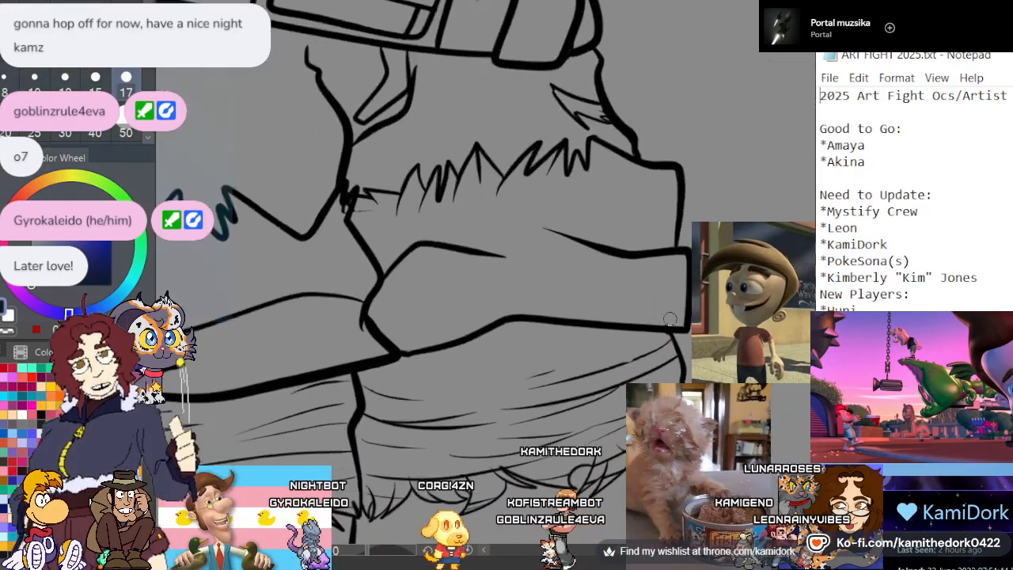
Tidy the lining's side line below the smaller cuff's outer corner, then thicken the line where both cuffs overlap, removing its stray tail
scroll(686, 340, up, 6)
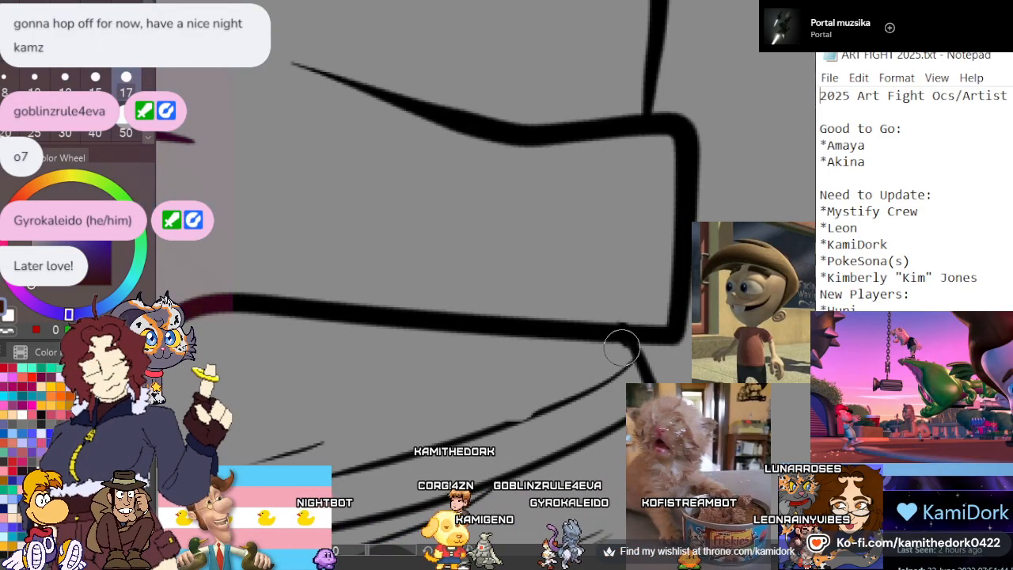
scroll(605, 307, down, 6)
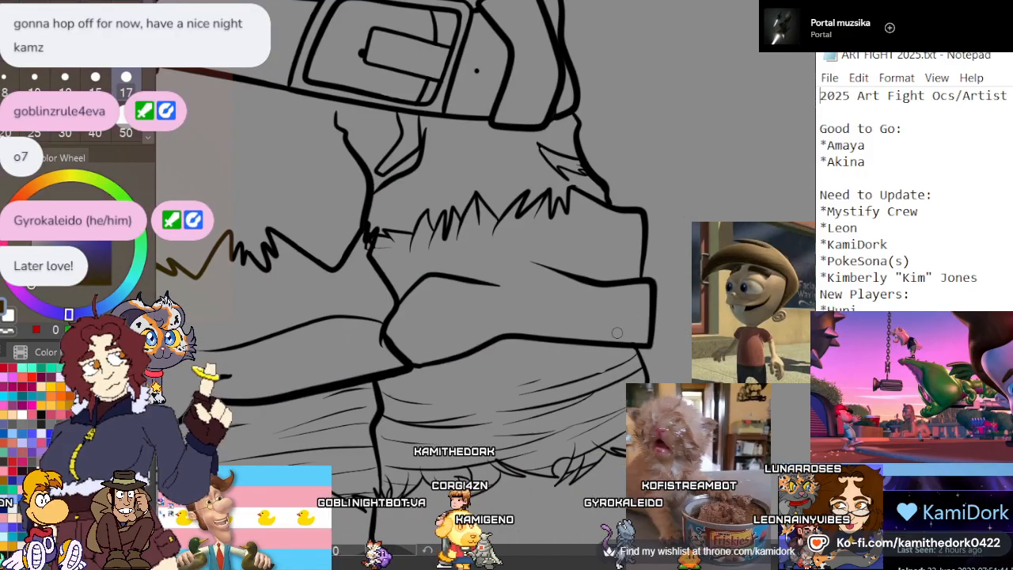
scroll(481, 249, up, 5)
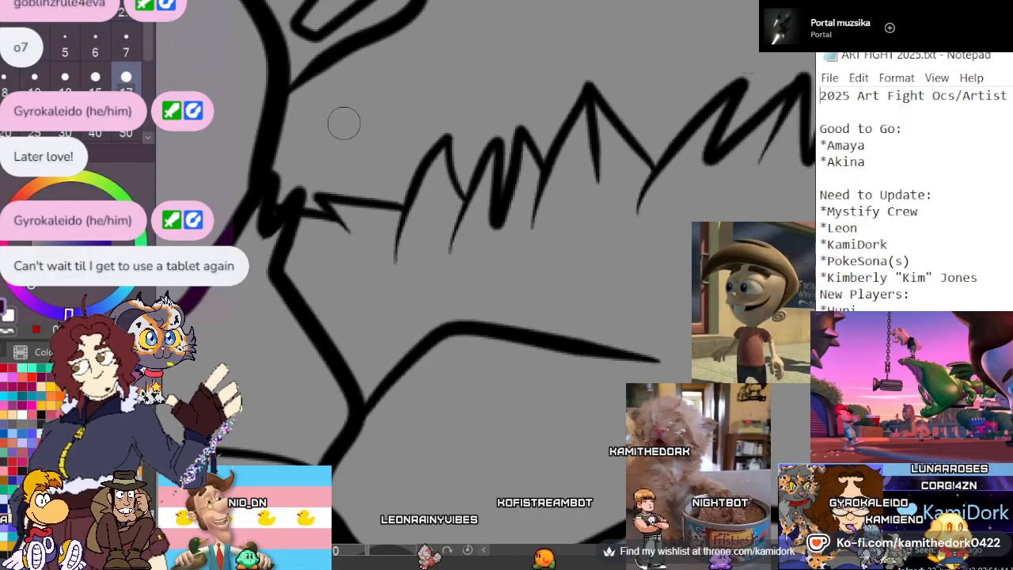
scroll(349, 106, down, 3)
scroll(325, 383, up, 4)
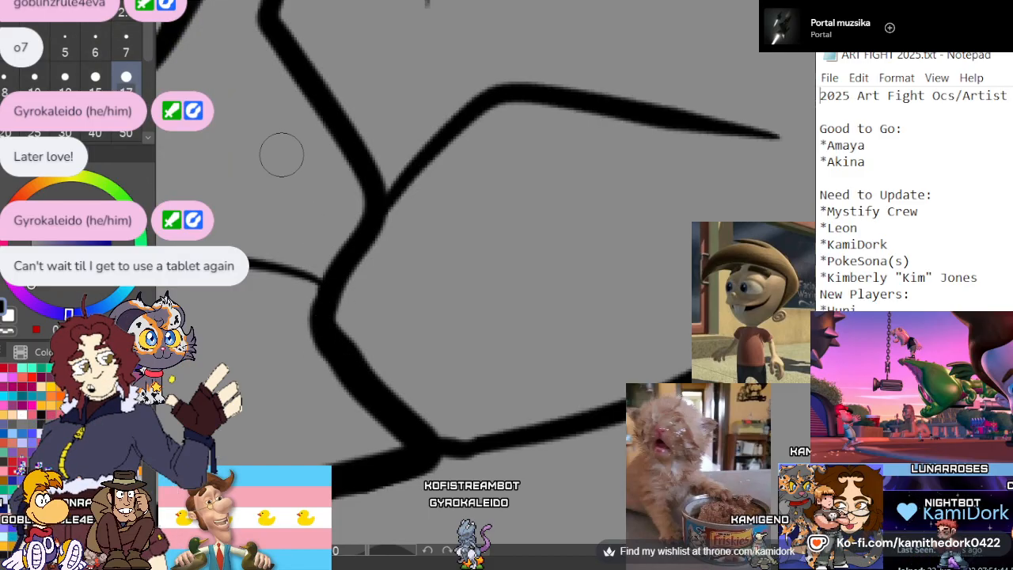
scroll(283, 137, down, 5)
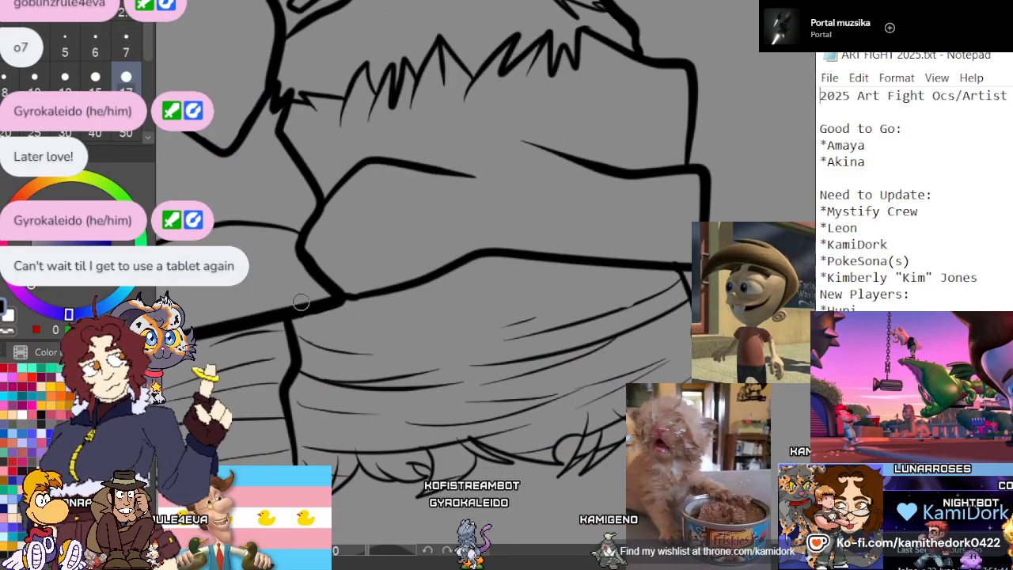
Add thin curved fold lines across the upper part of the lining directly below the smaller cuff
scroll(470, 212, up, 4)
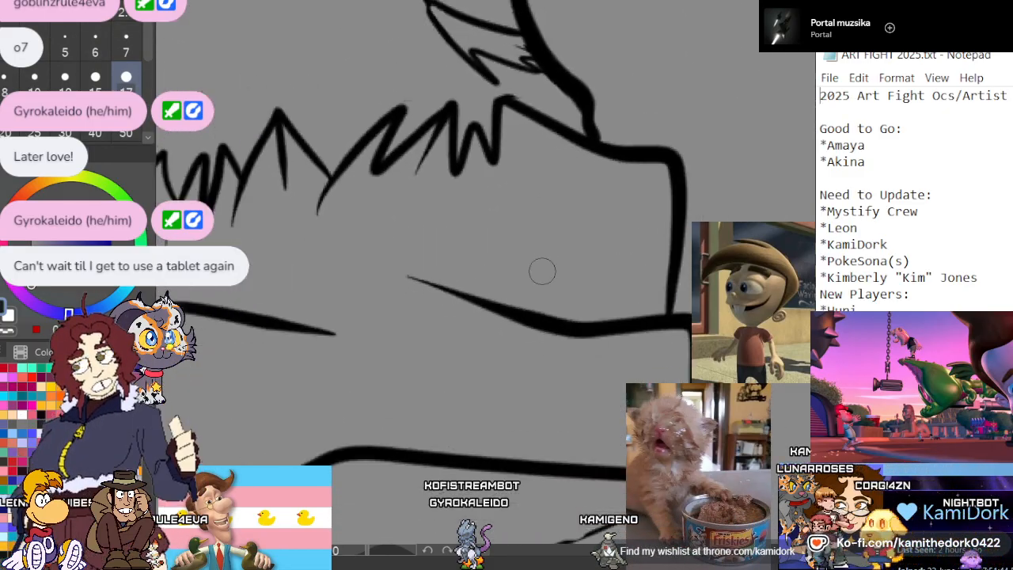
scroll(463, 133, up, 2)
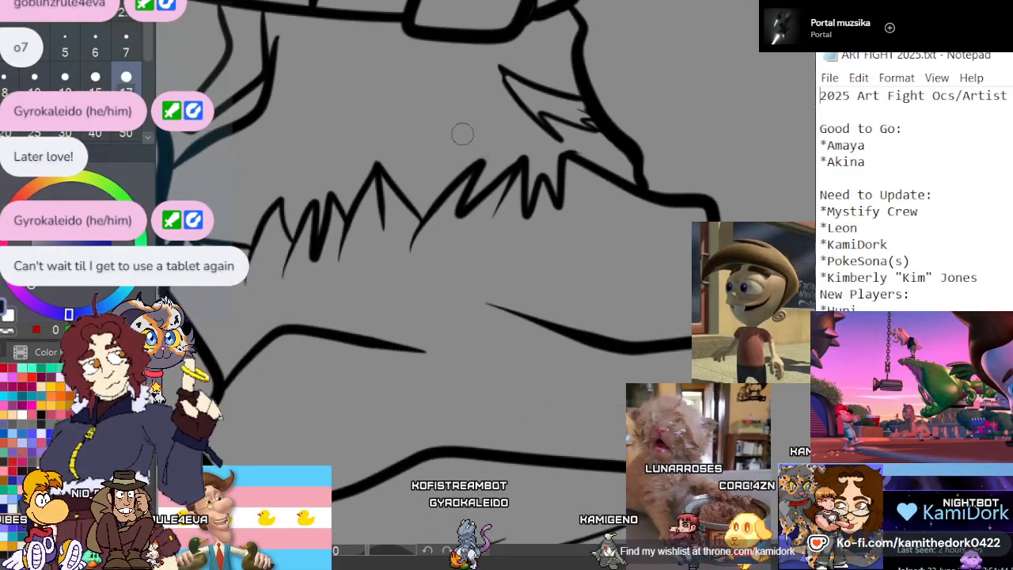
scroll(367, 151, down, 2)
scroll(615, 165, up, 4)
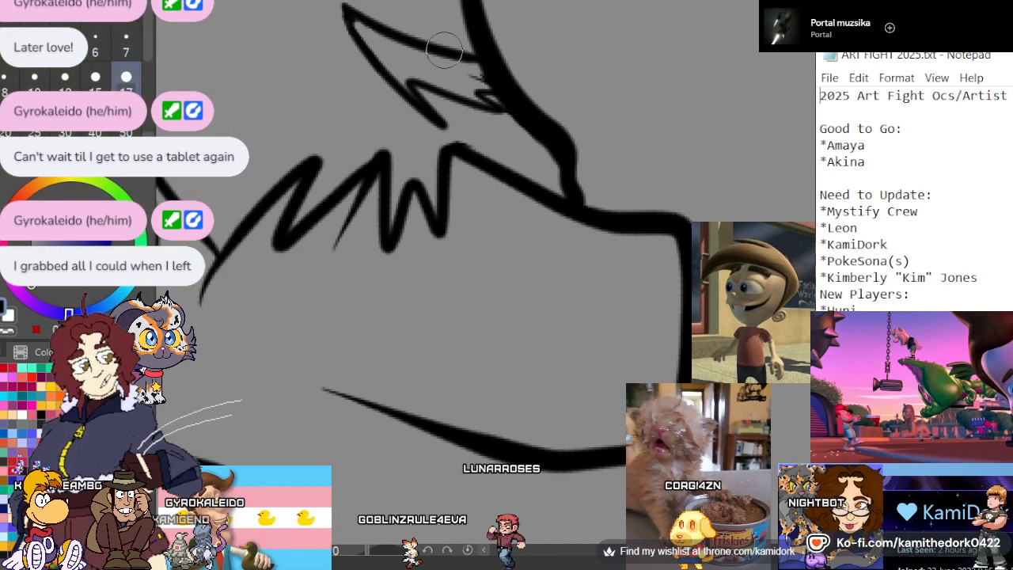
scroll(484, 64, down, 8)
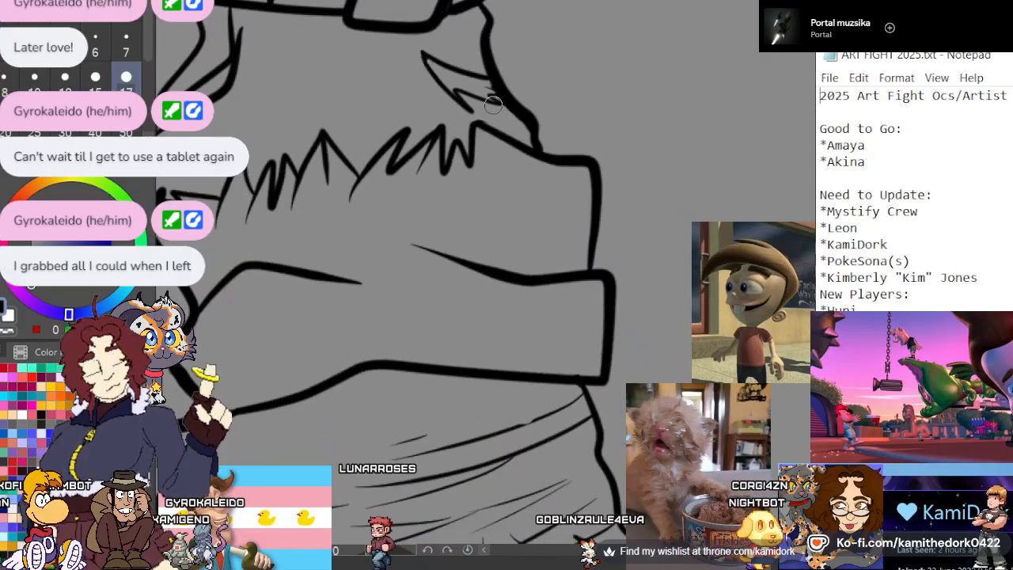
scroll(480, 89, up, 6)
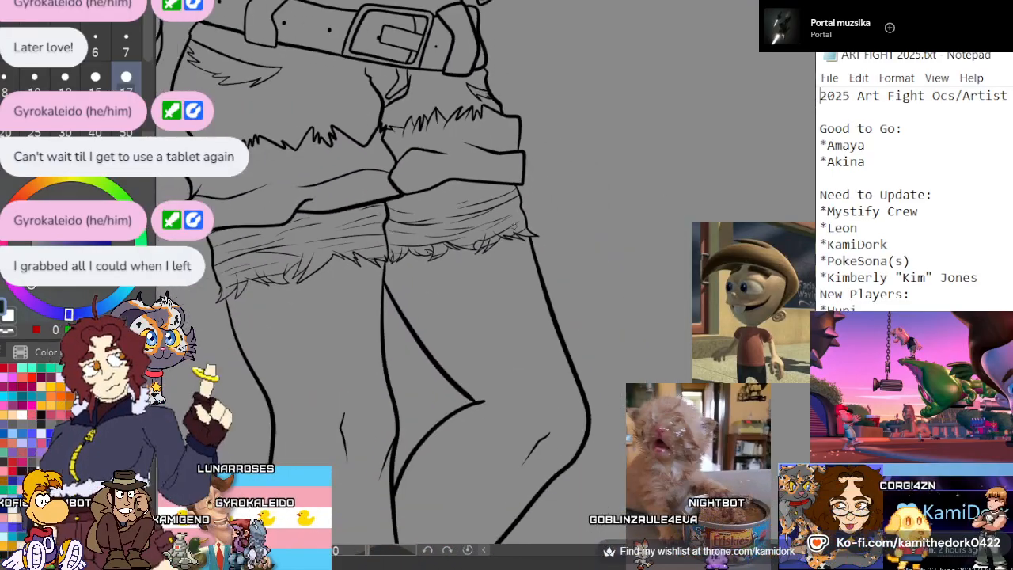
scroll(389, 189, up, 2)
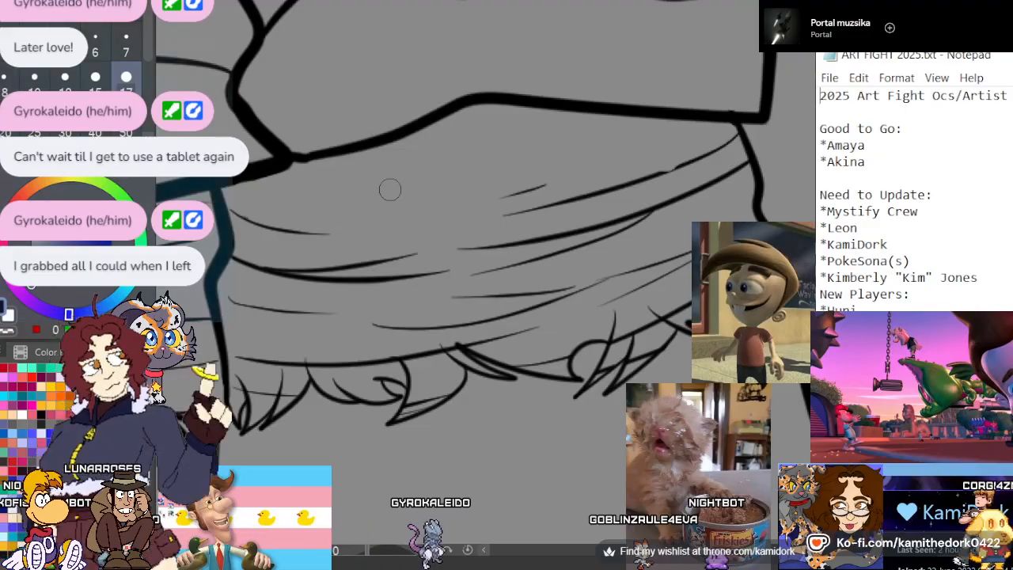
mouse_move(233, 188)
mouse_down()
mouse_move(498, 152)
mouse_move(551, 124)
mouse_up()
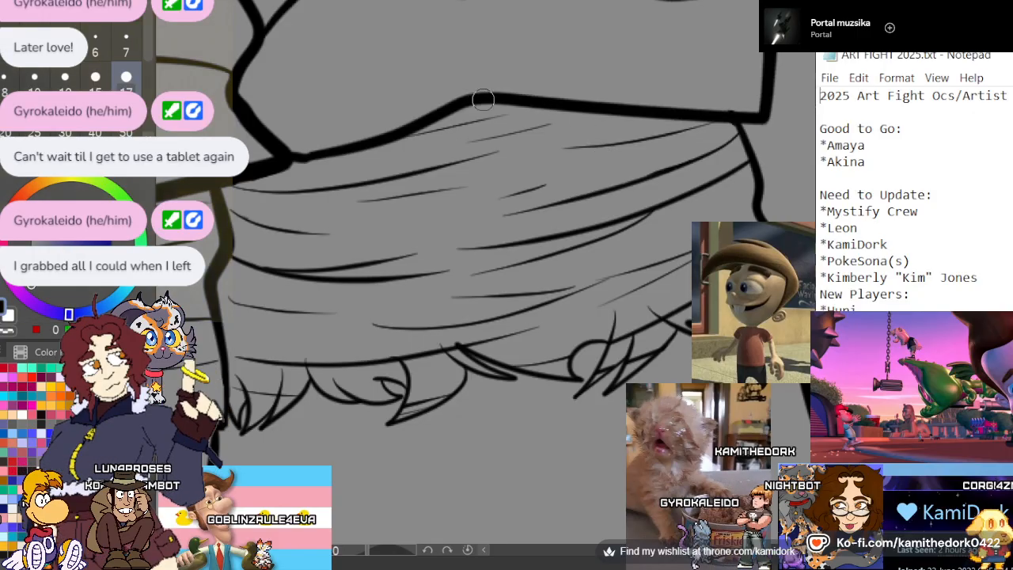
scroll(497, 174, down, 5)
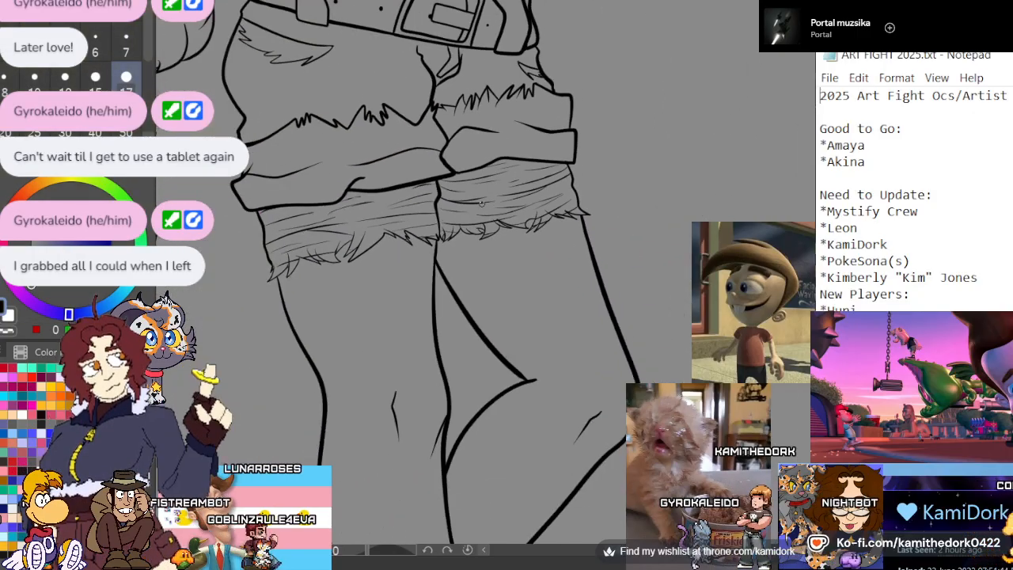
Show the flat colors again and extend the large cuff's upper line outward into a corner beyond the shorts' side
scroll(481, 203, down, 2)
scroll(418, 165, up, 2)
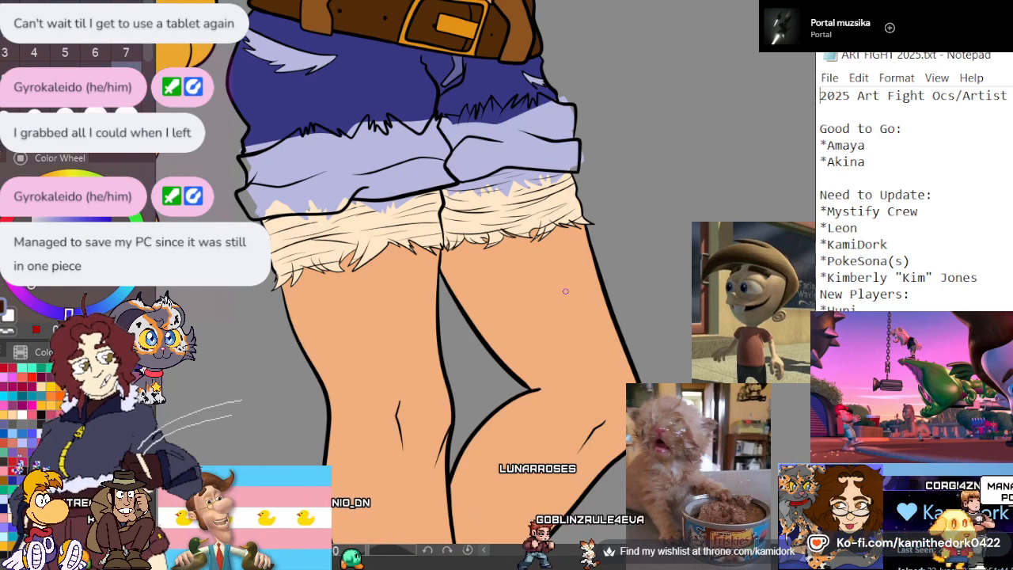
scroll(565, 291, down, 2)
scroll(536, 258, up, 3)
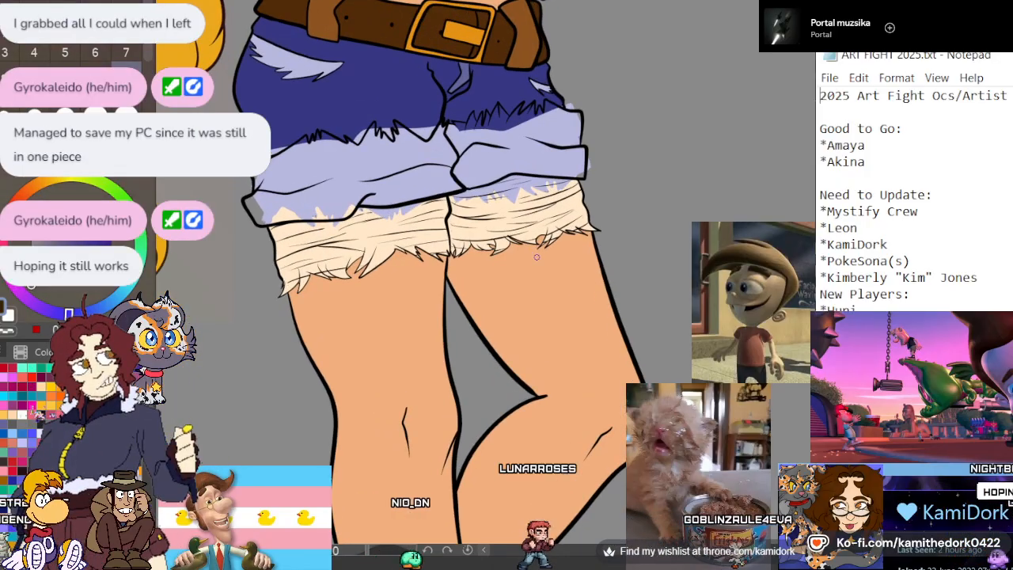
scroll(367, 151, up, 3)
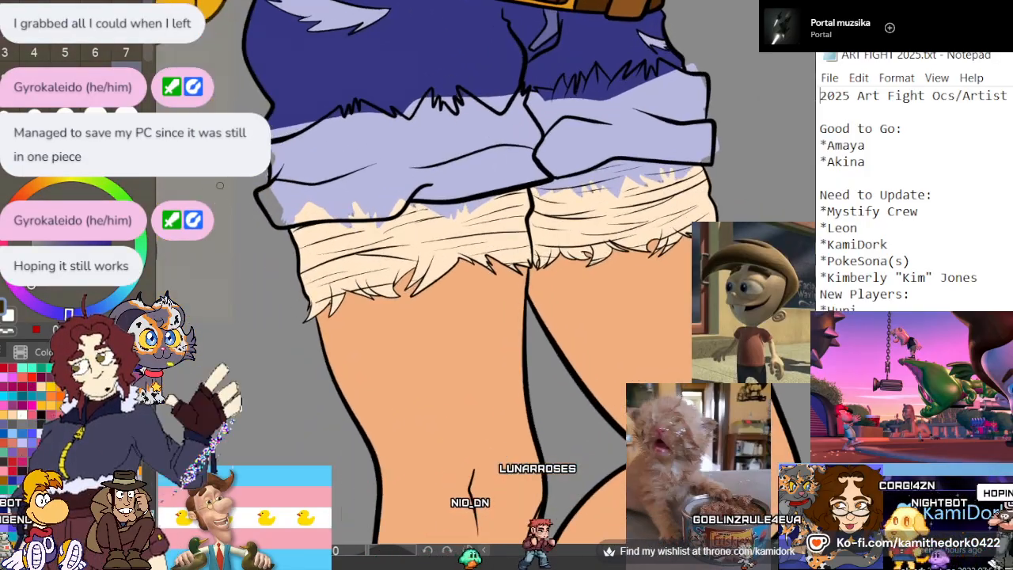
scroll(291, 174, up, 3)
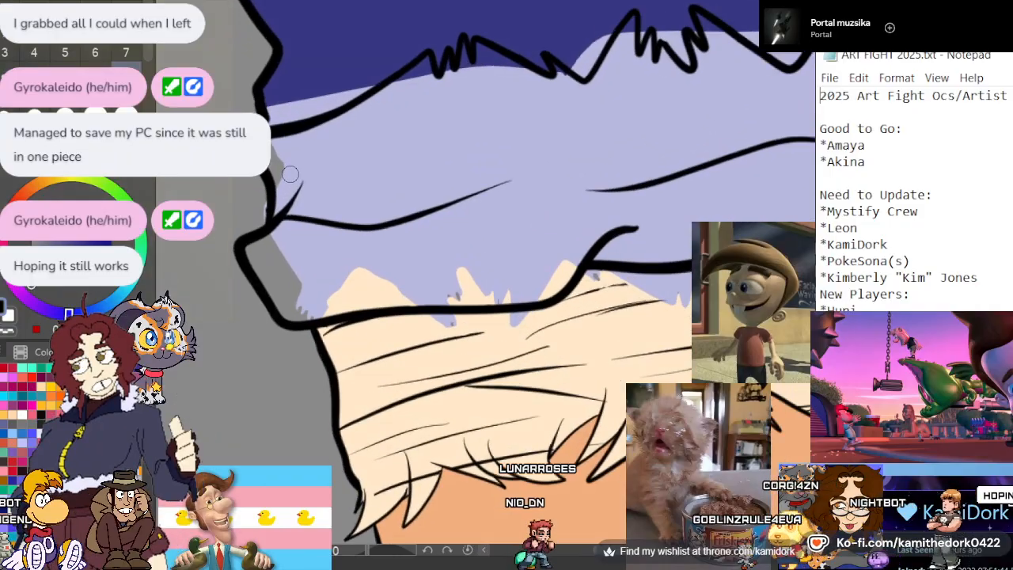
scroll(291, 174, down, 1)
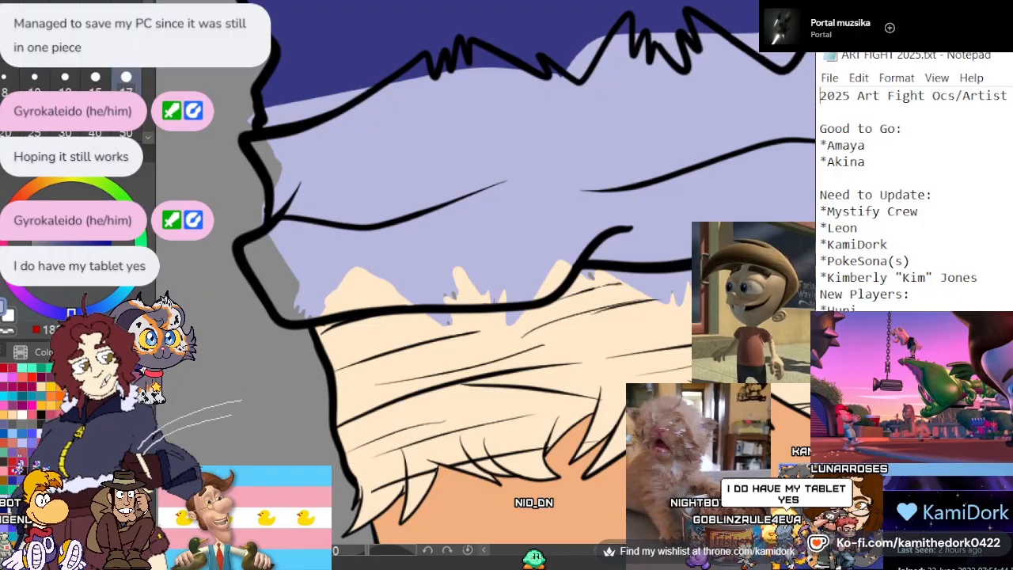
Paint the gray gaps and cream patches inside the large cuff with its light lavender, enlarging the brush to 17 for the bigger areas
click(47, 50)
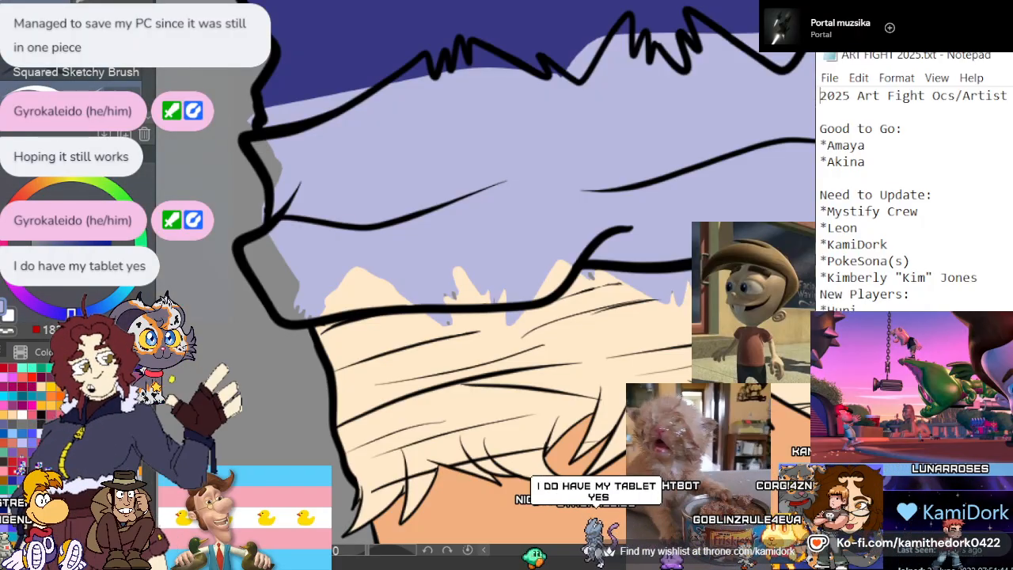
click(48, 49)
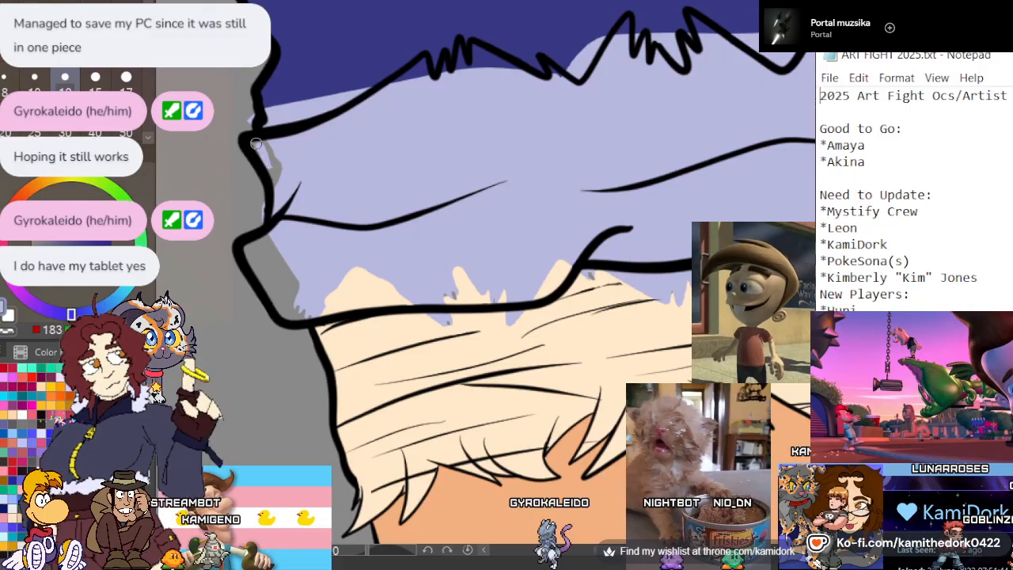
drag(297, 294, 277, 259)
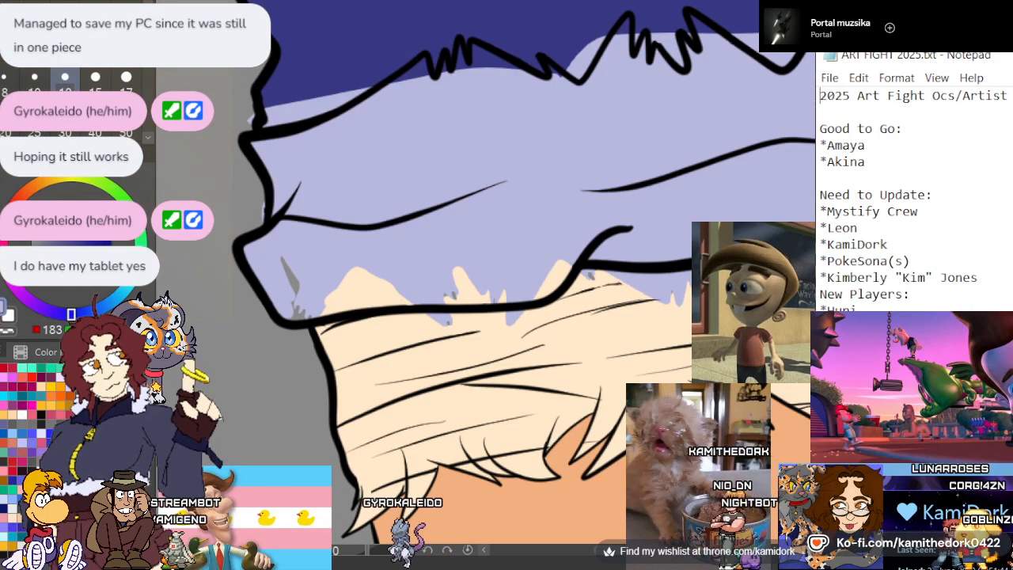
key(bracketright)
key(bracketright)
mouse_move(293, 273)
mouse_down()
mouse_move(288, 248)
mouse_move(319, 277)
mouse_move(292, 317)
mouse_move(502, 296)
mouse_up()
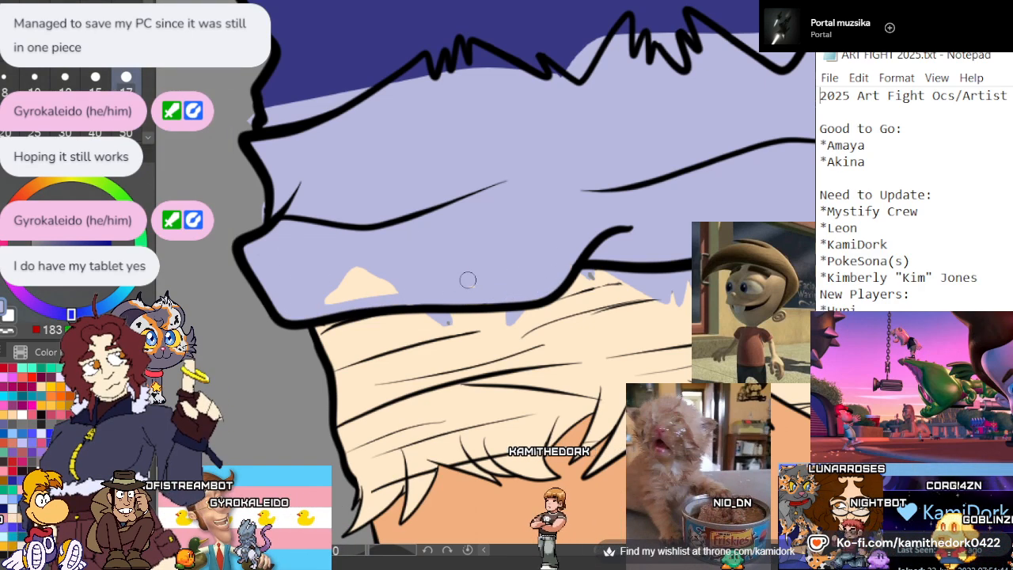
drag(467, 280, 390, 287)
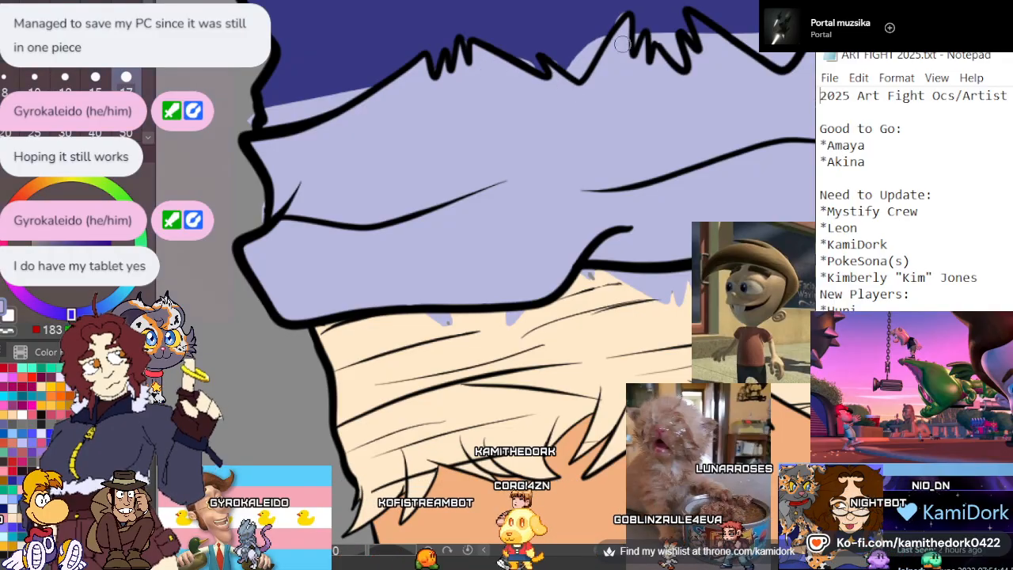
Fill the dark blue area below the smaller cuff's frayed edge with light lavender, up to the jagged line
scroll(347, 190, down, 4)
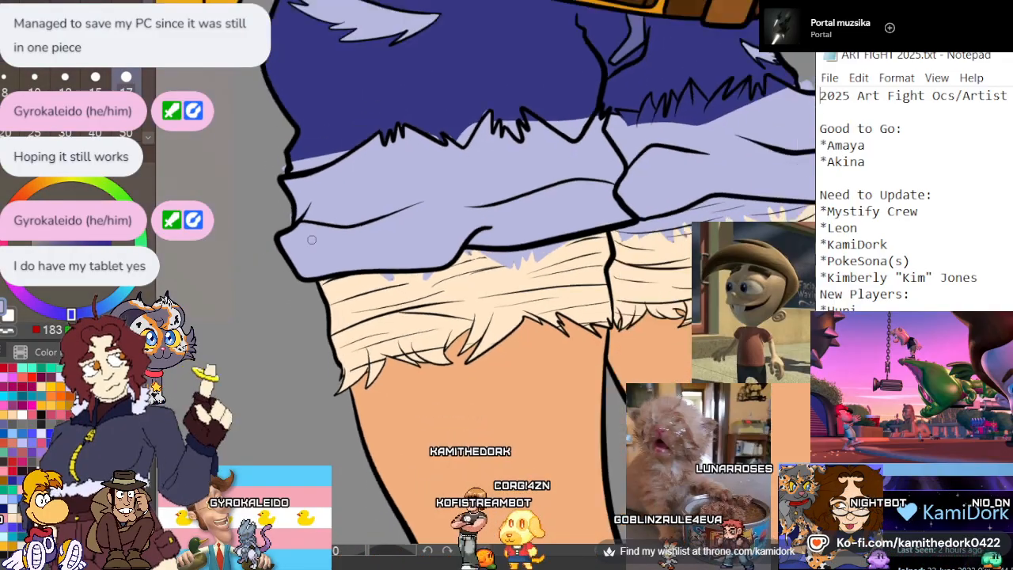
scroll(506, 148, up, 5)
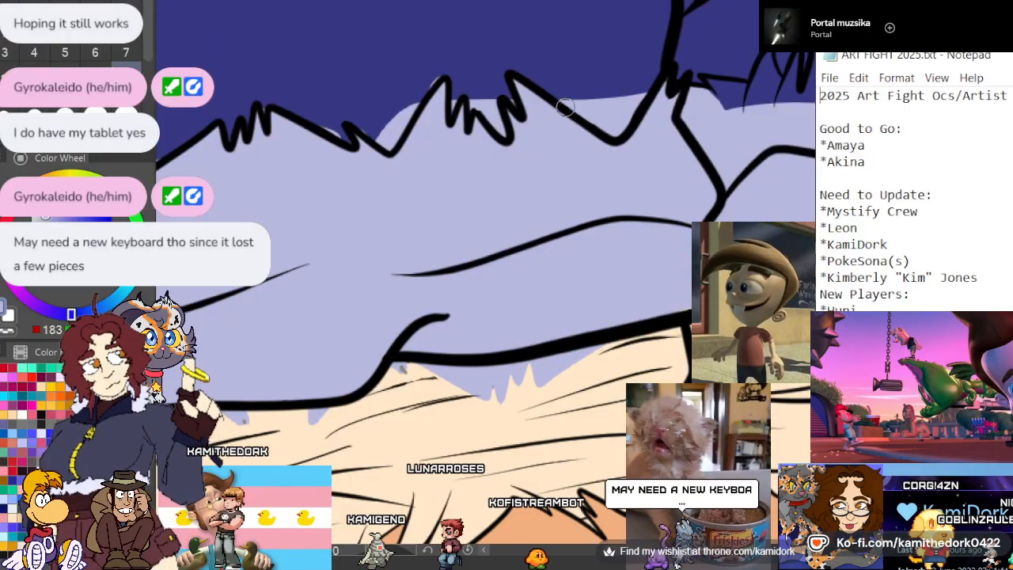
scroll(560, 159, down, 2)
scroll(395, 179, down, 3)
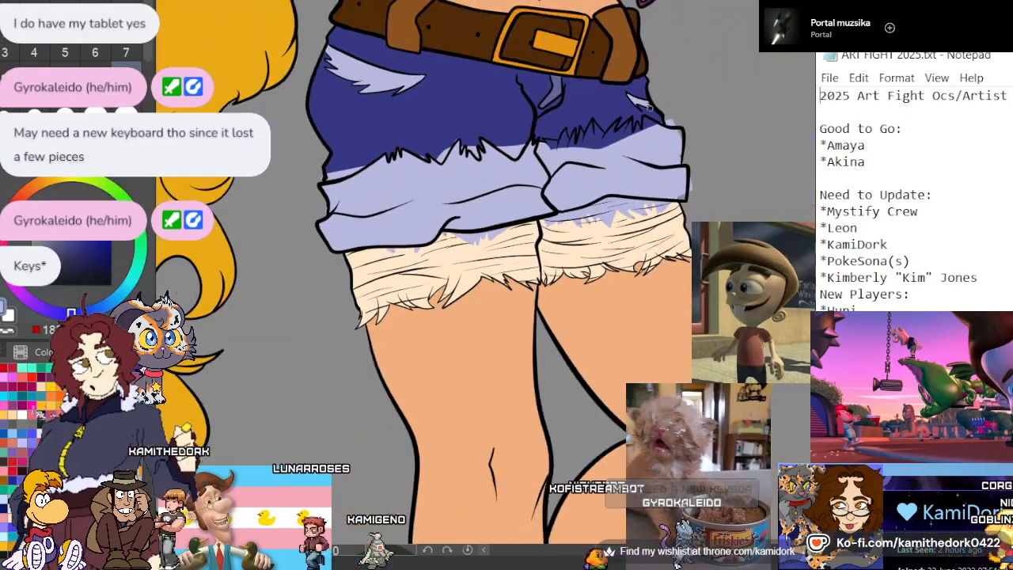
scroll(632, 150, up, 6)
scroll(627, 148, up, 3)
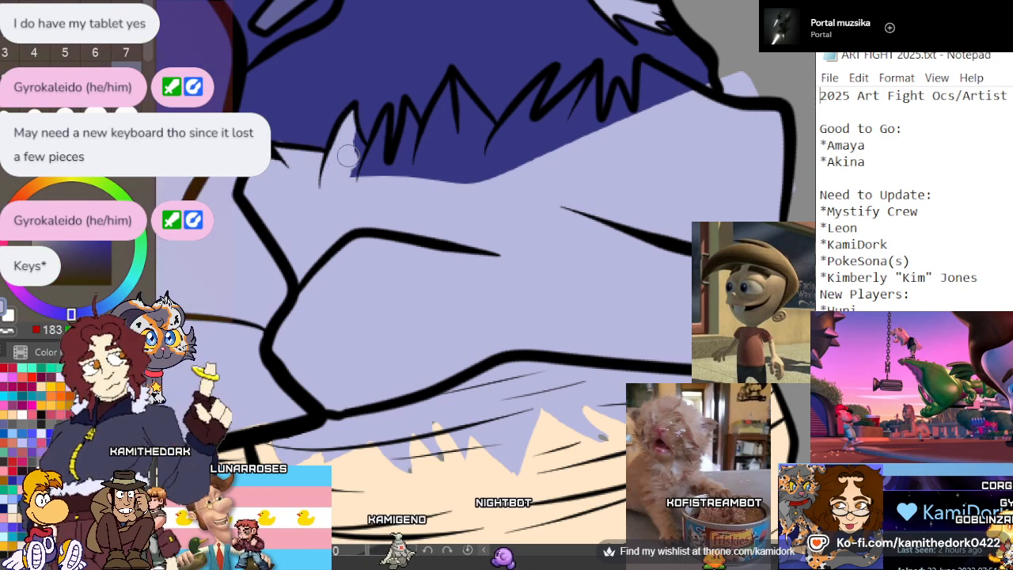
drag(348, 156, 362, 133)
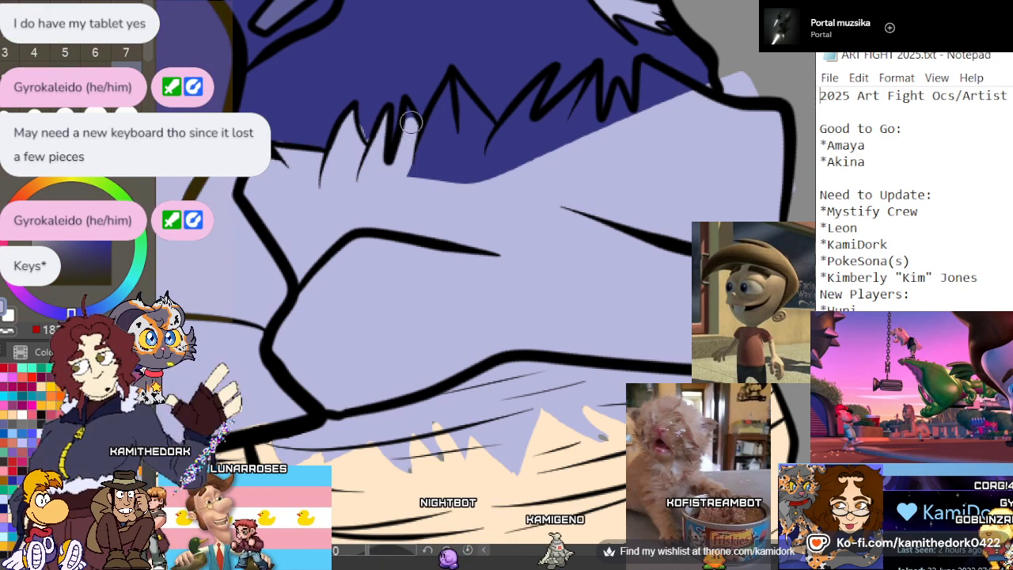
mouse_move(413, 176)
mouse_down()
mouse_move(427, 122)
mouse_move(459, 95)
mouse_up()
mouse_move(443, 182)
mouse_down()
mouse_move(457, 91)
mouse_move(482, 178)
mouse_move(470, 130)
mouse_up()
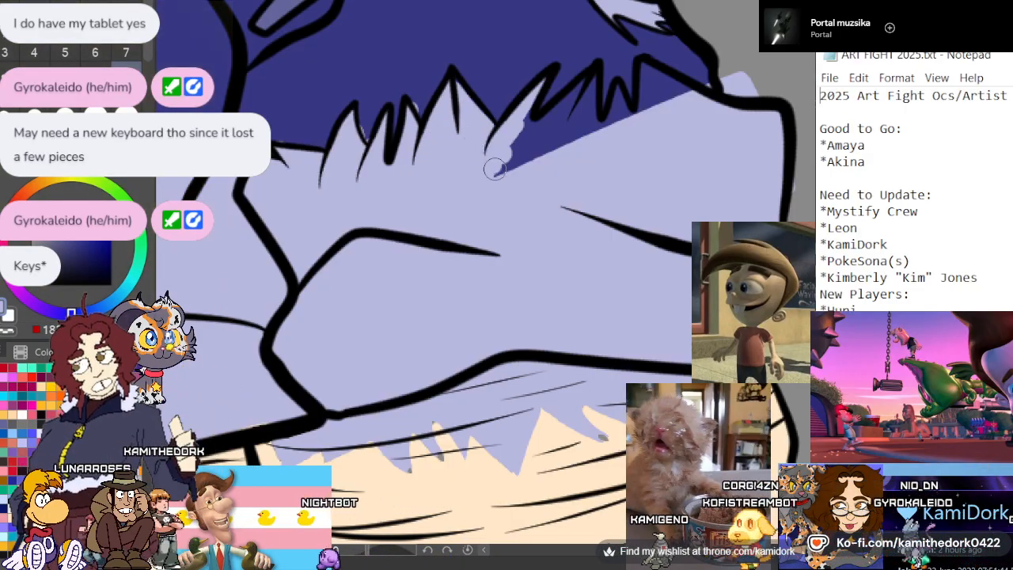
mouse_move(495, 169)
mouse_down()
mouse_move(530, 134)
mouse_move(574, 112)
mouse_move(590, 80)
mouse_move(553, 169)
mouse_move(583, 120)
mouse_move(598, 128)
mouse_move(581, 134)
mouse_move(619, 88)
mouse_move(619, 142)
mouse_move(649, 70)
mouse_move(662, 89)
mouse_move(674, 82)
mouse_move(634, 98)
mouse_up()
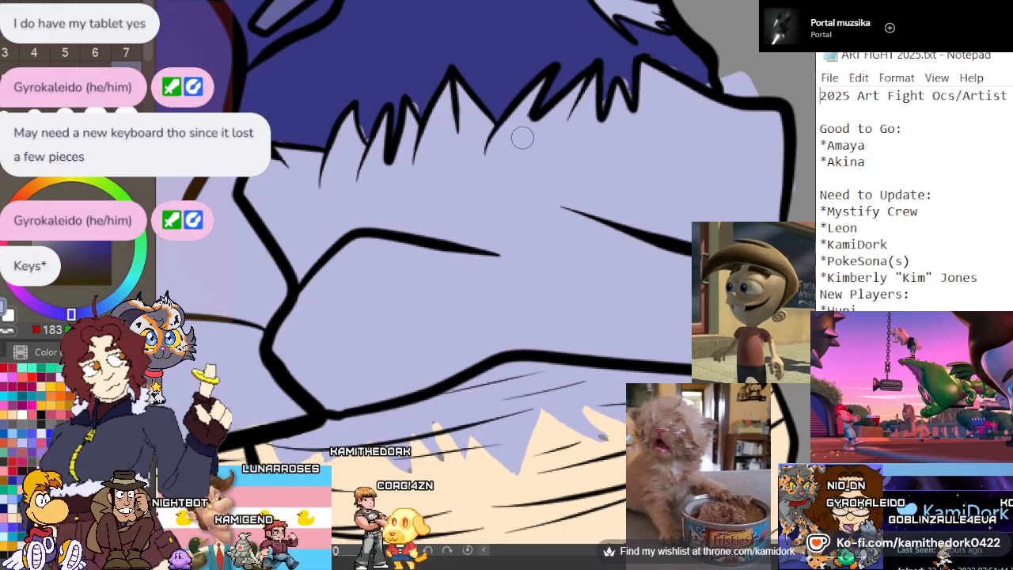
Clean up the lavender spilling past the outline at the large cuff's outer side
scroll(551, 161, down, 1)
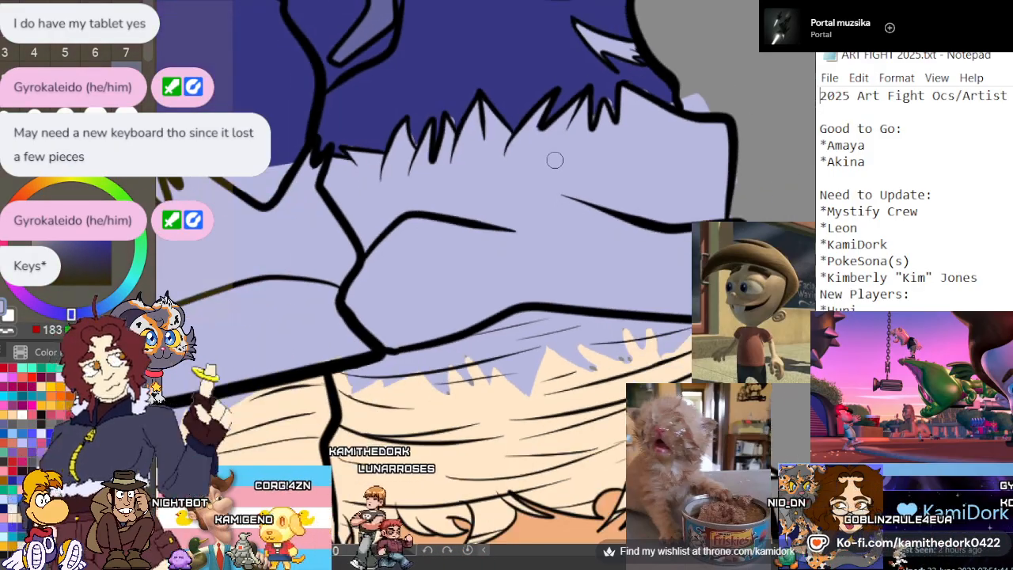
scroll(555, 159, down, 4)
scroll(555, 159, up, 6)
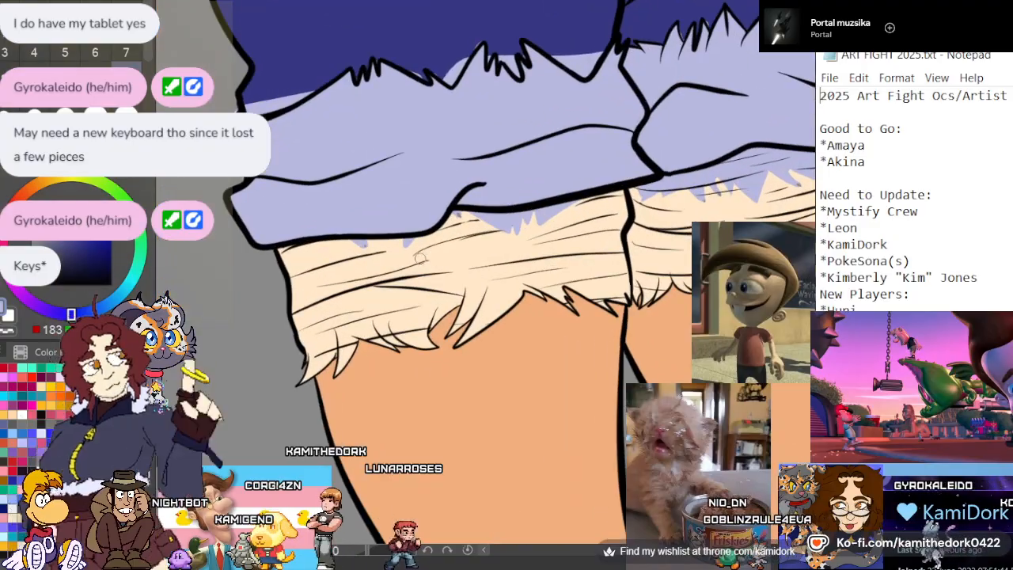
scroll(429, 278, up, 5)
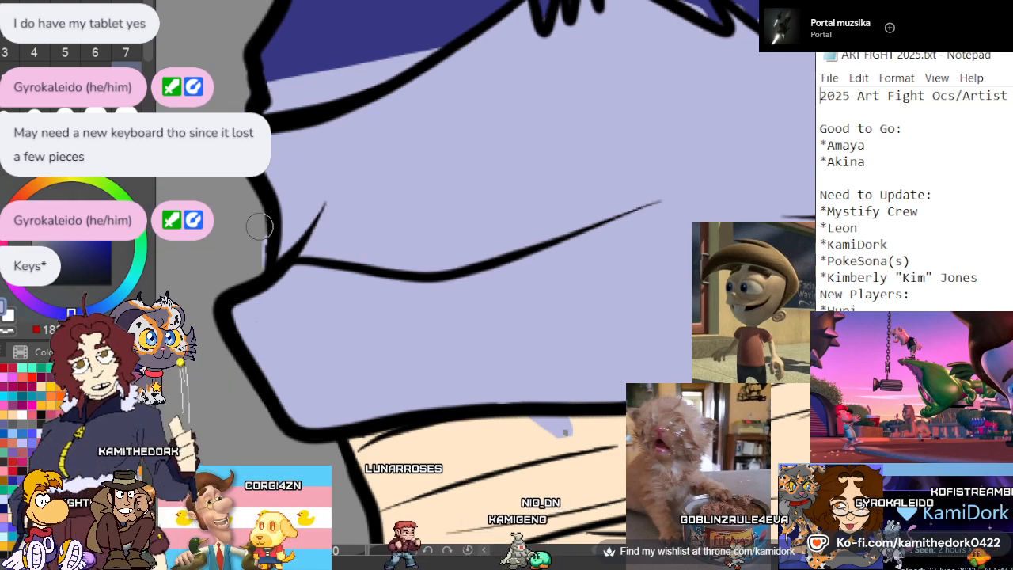
scroll(248, 181, down, 5)
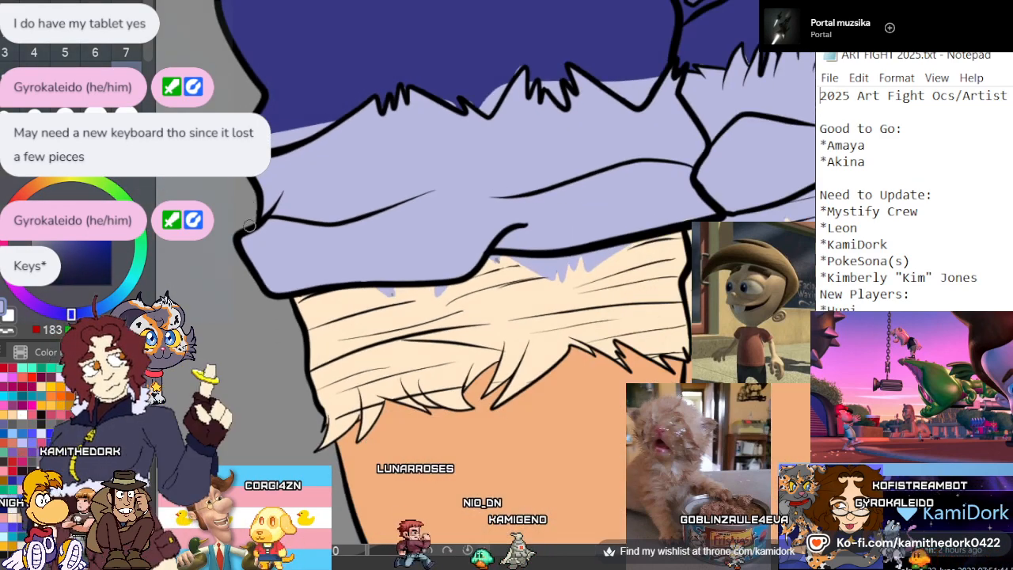
Sample the lining's cream color and paint over the leftover lavender patches directly below the large cuff
scroll(384, 366, up, 5)
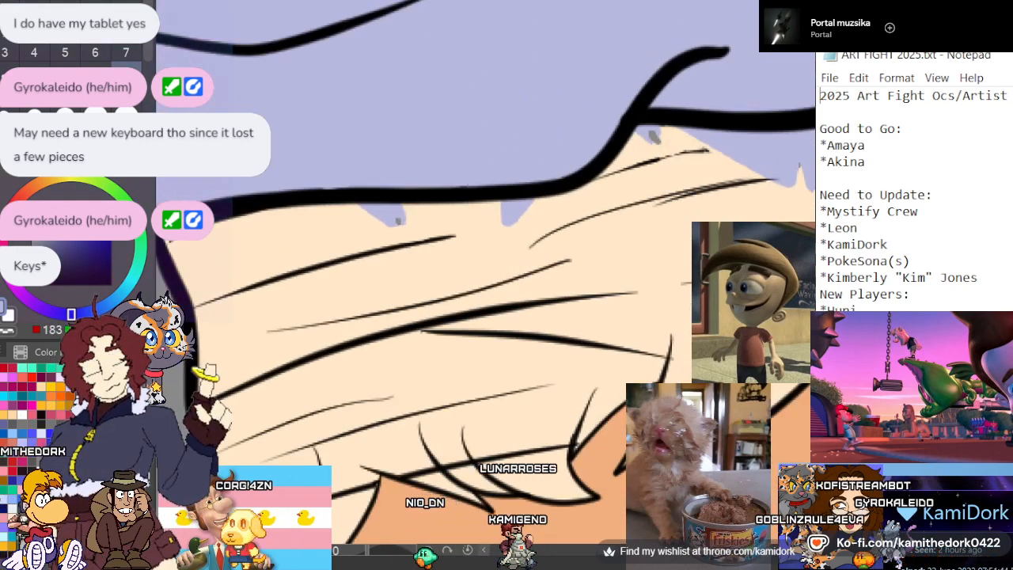
alt+click(318, 231)
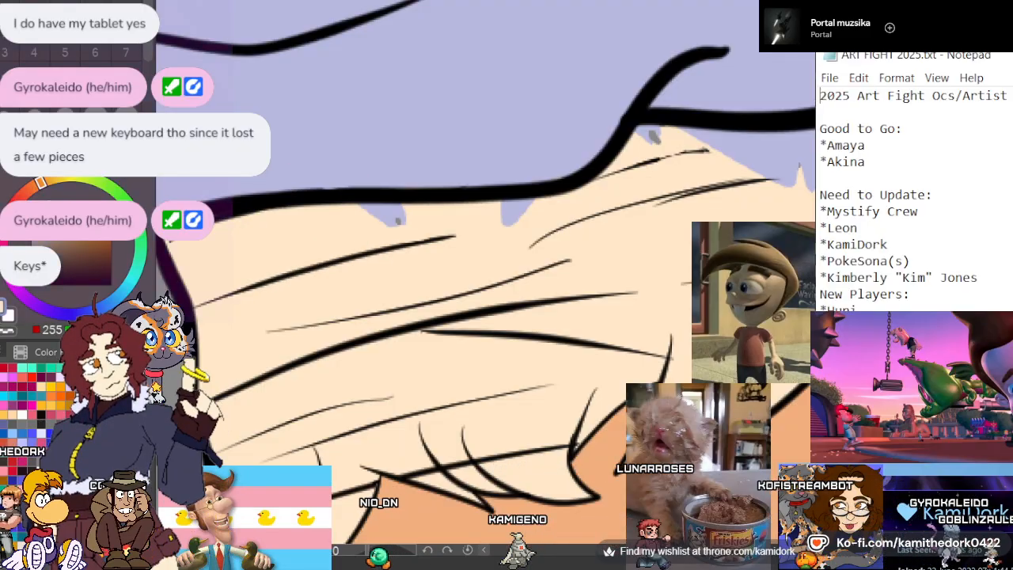
drag(404, 218, 373, 211)
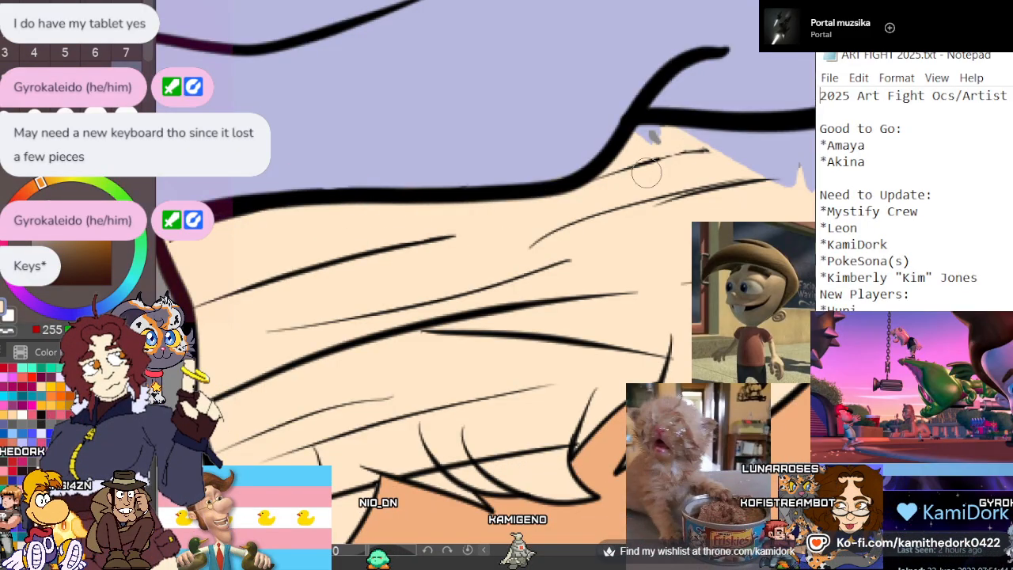
scroll(597, 151, down, 5)
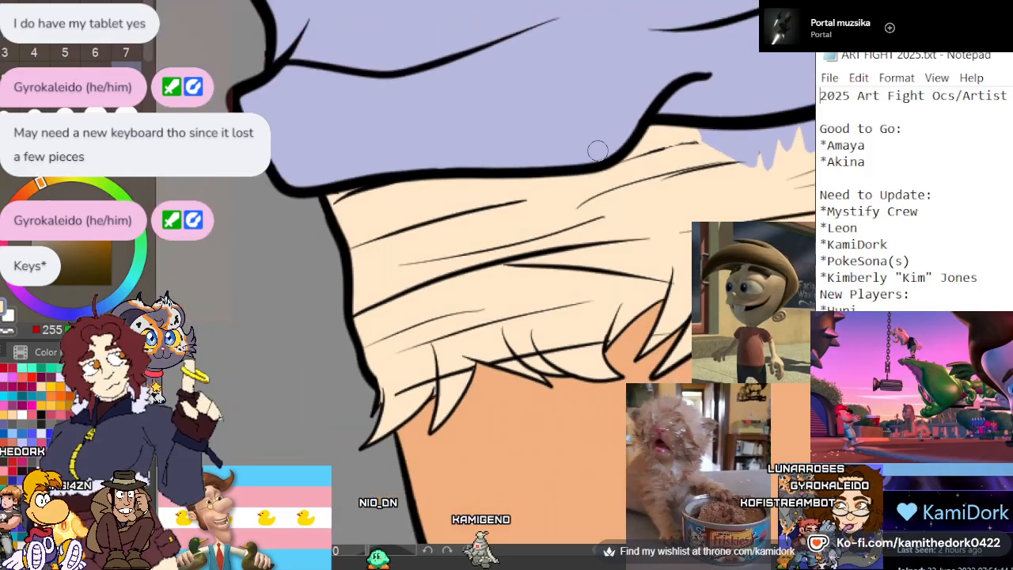
scroll(521, 234, up, 5)
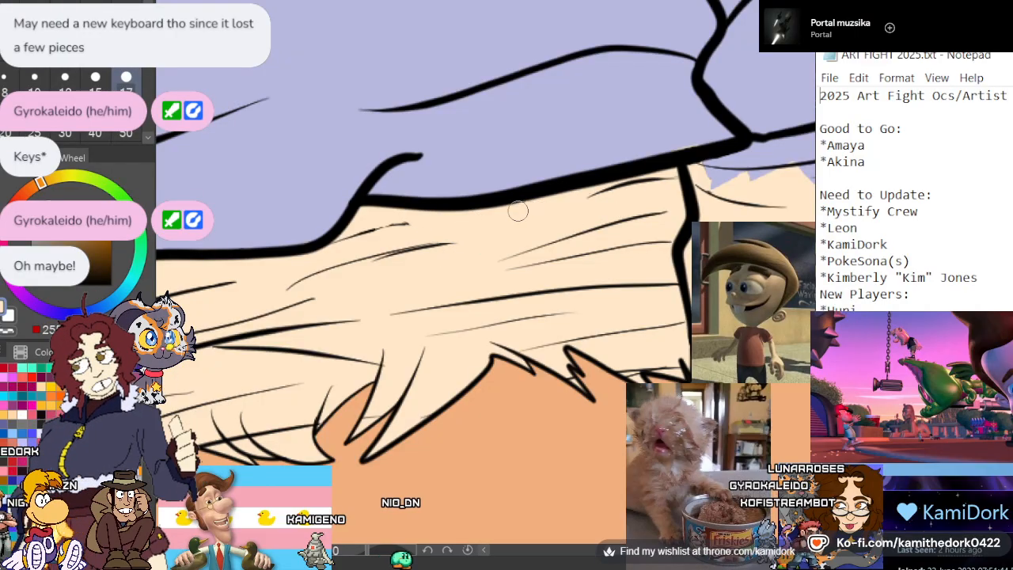
Paint cream over the jagged lavender area on the lining below the smaller cuff, up to the cuff's lower line
scroll(518, 211, down, 5)
scroll(540, 236, up, 5)
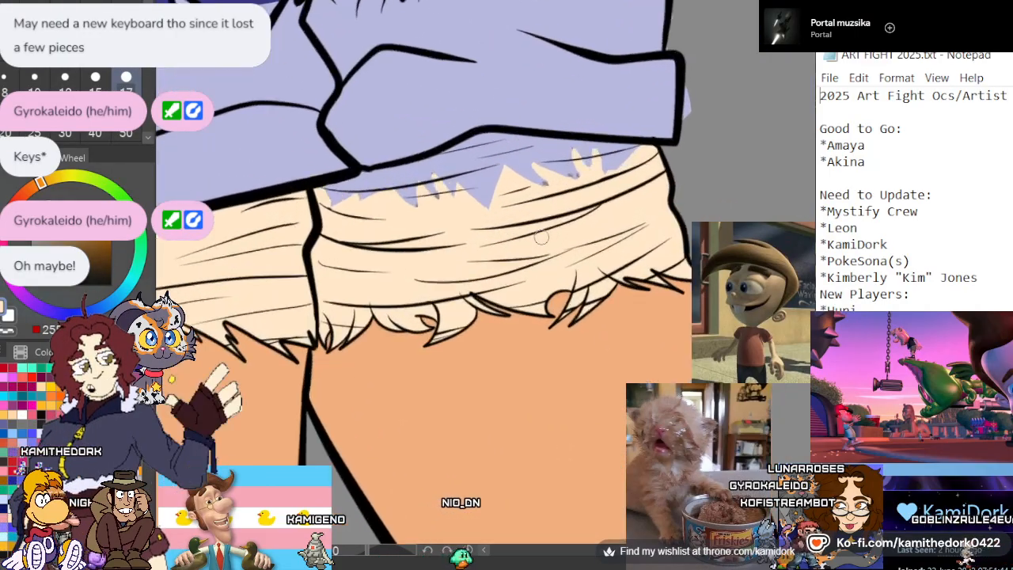
scroll(541, 237, up, 2)
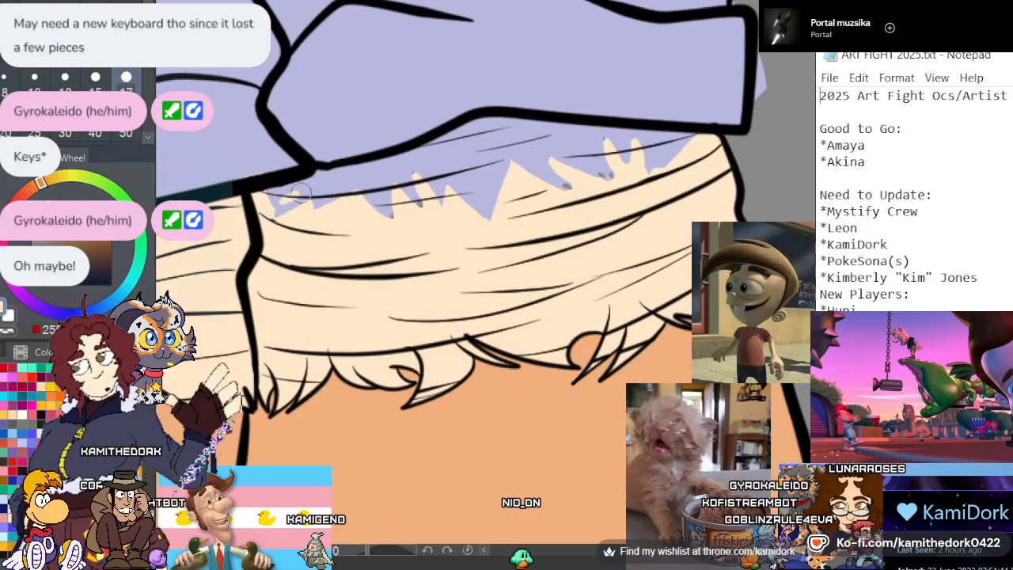
mouse_move(299, 192)
mouse_down()
mouse_move(339, 190)
mouse_move(314, 176)
mouse_move(436, 167)
mouse_move(457, 179)
mouse_move(390, 178)
mouse_move(435, 163)
mouse_move(450, 143)
mouse_move(425, 148)
mouse_move(524, 121)
mouse_move(513, 125)
mouse_move(571, 129)
mouse_move(587, 145)
mouse_move(576, 159)
mouse_move(596, 163)
mouse_move(685, 143)
mouse_move(681, 155)
mouse_move(526, 183)
mouse_move(543, 193)
mouse_move(529, 172)
mouse_move(537, 161)
mouse_move(496, 158)
mouse_move(459, 173)
mouse_move(478, 168)
mouse_move(467, 146)
mouse_up()
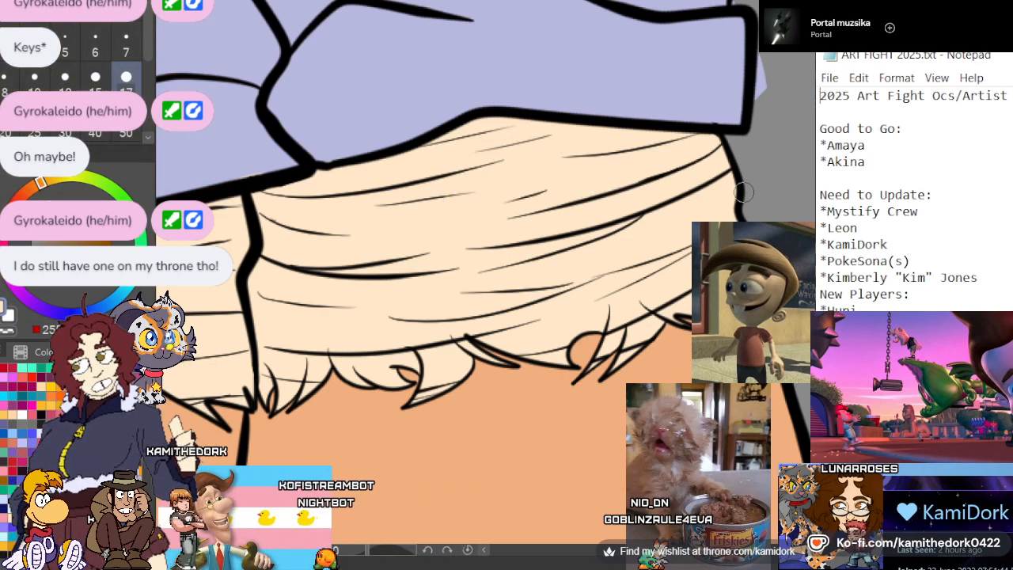
scroll(760, 200, down, 4)
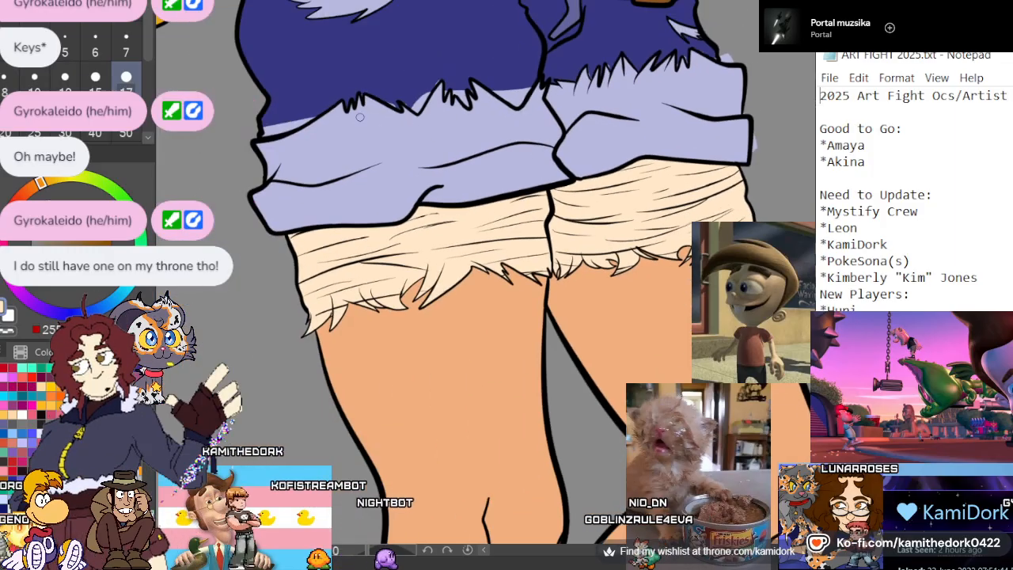
Erase the lavender spilling outside the smaller cuff's outer edge and upper corner
scroll(381, 219, down, 1)
scroll(381, 219, up, 2)
scroll(272, 212, down, 2)
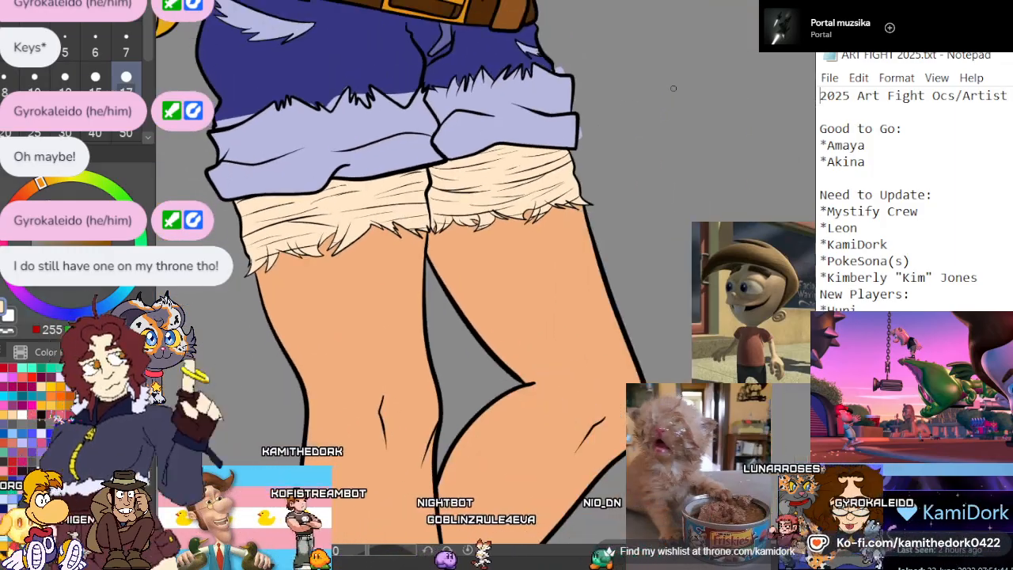
scroll(672, 87, up, 2)
scroll(436, 97, up, 3)
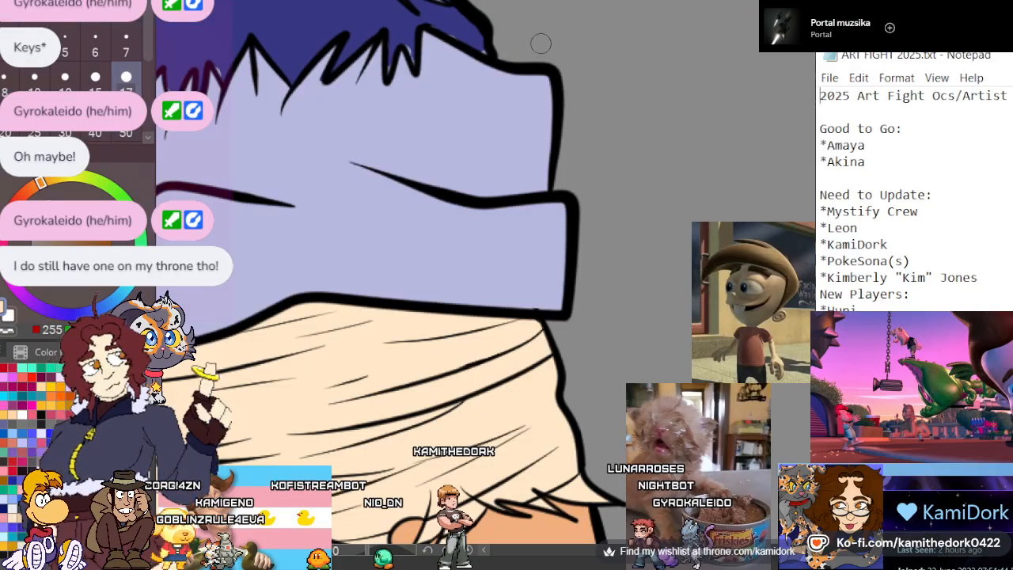
scroll(703, 210, down, 4)
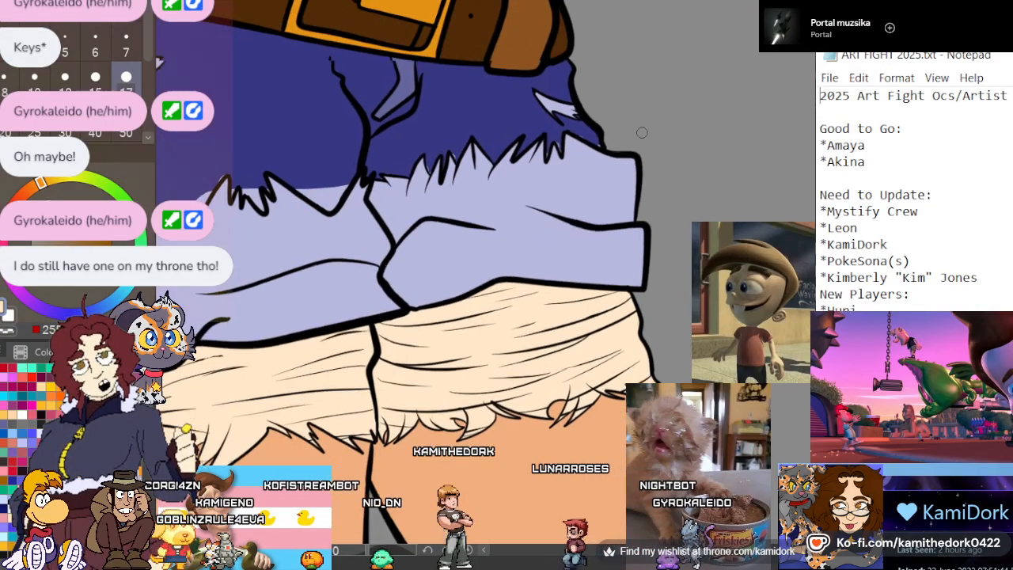
Sample the shorts' dark blue and touch up the small lavender gaps between the spikes of the smaller cuff's frayed edge
scroll(438, 128, up, 4)
scroll(439, 131, up, 1)
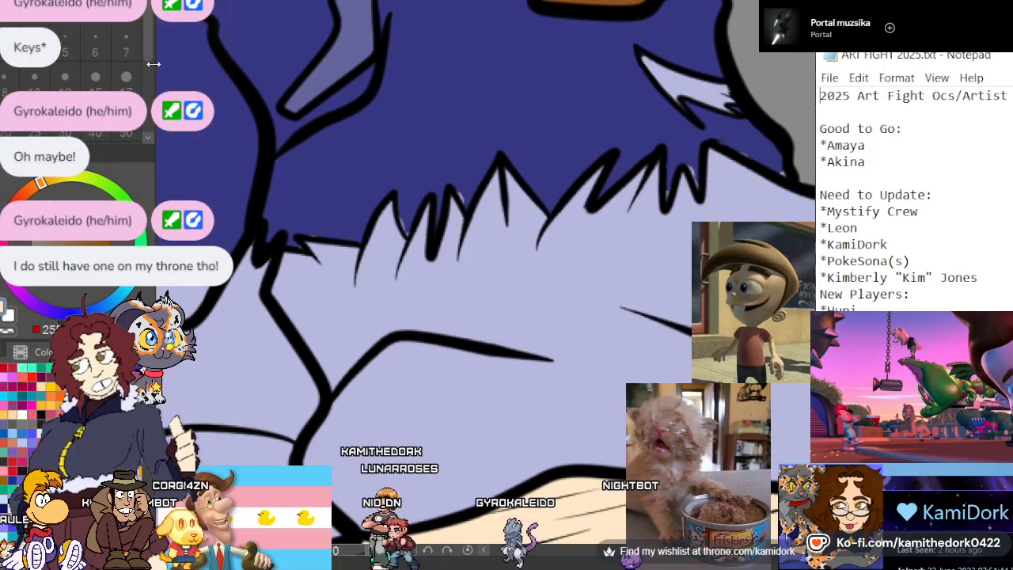
alt+click(396, 127)
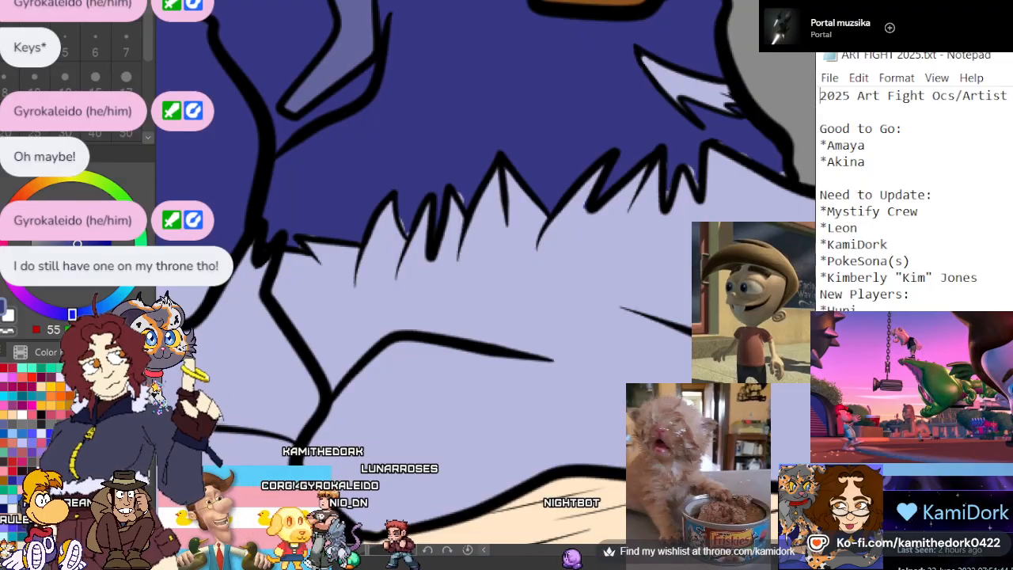
click(126, 78)
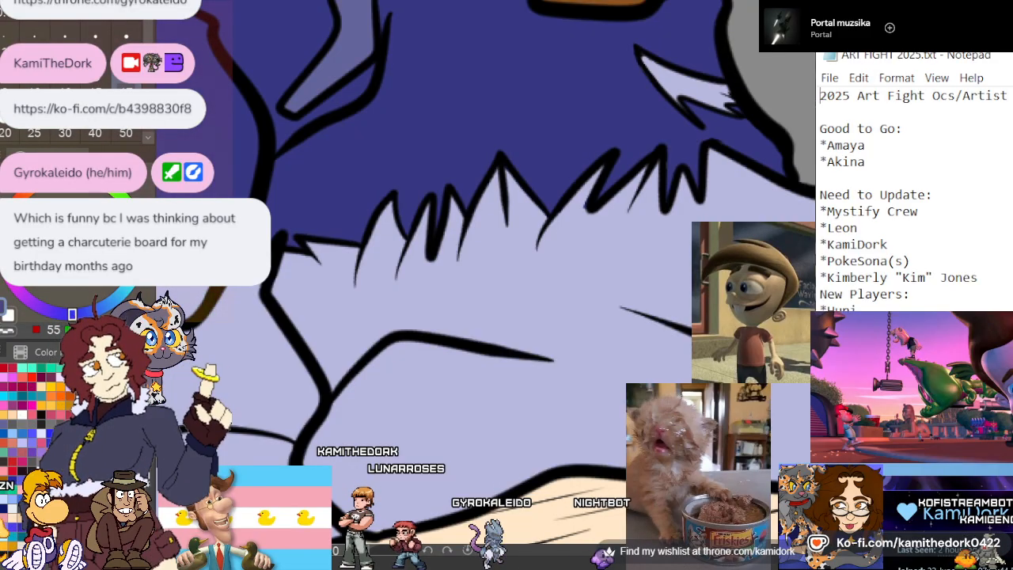
scroll(454, 132, down, 2)
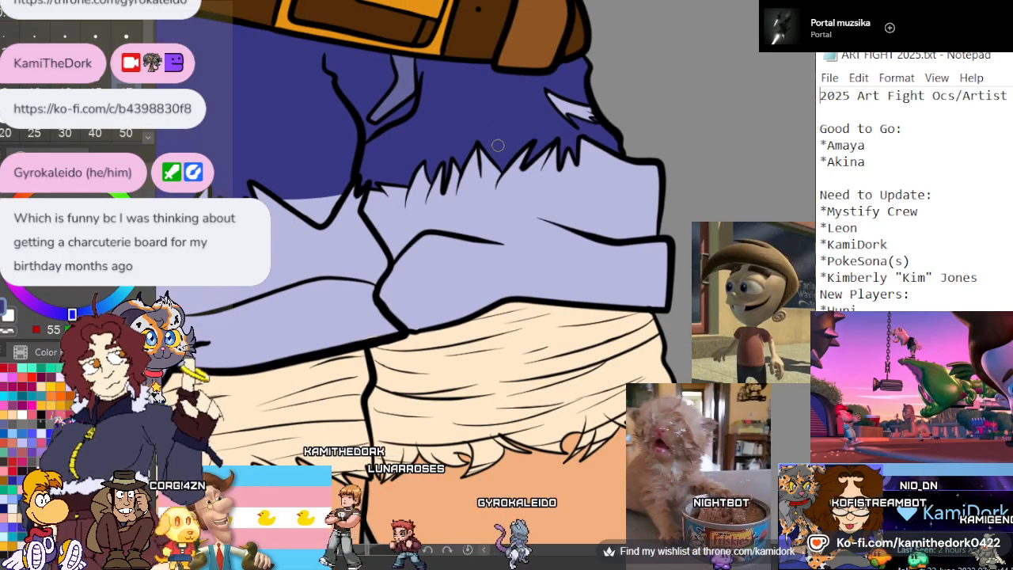
scroll(499, 124, down, 3)
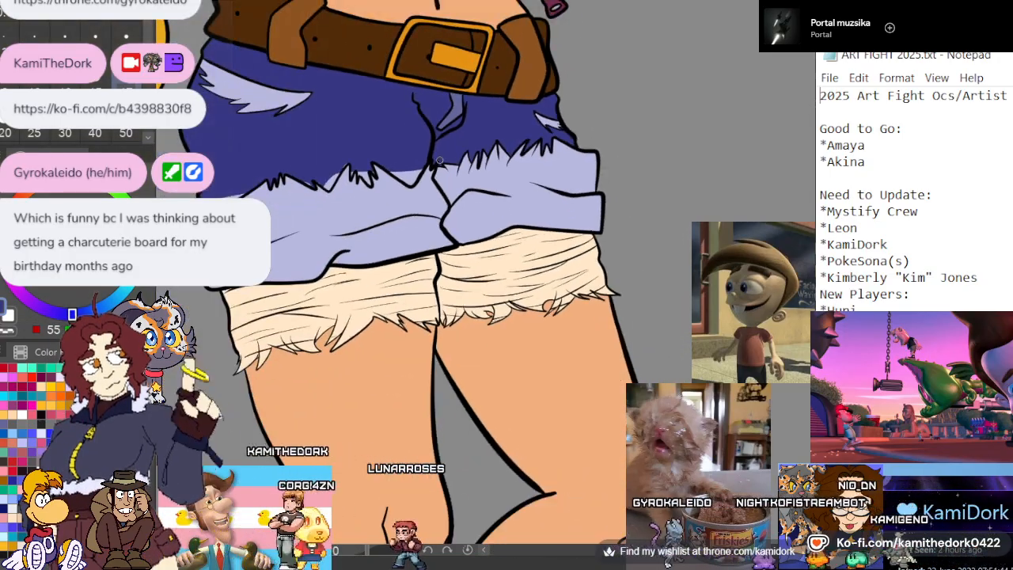
scroll(524, 139, up, 4)
scroll(522, 144, up, 2)
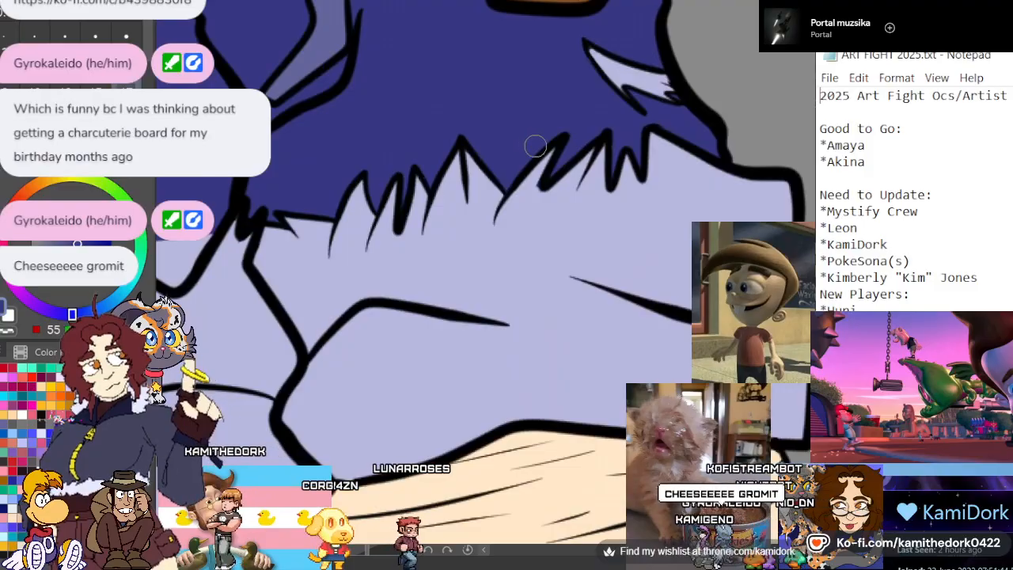
scroll(637, 122, down, 3)
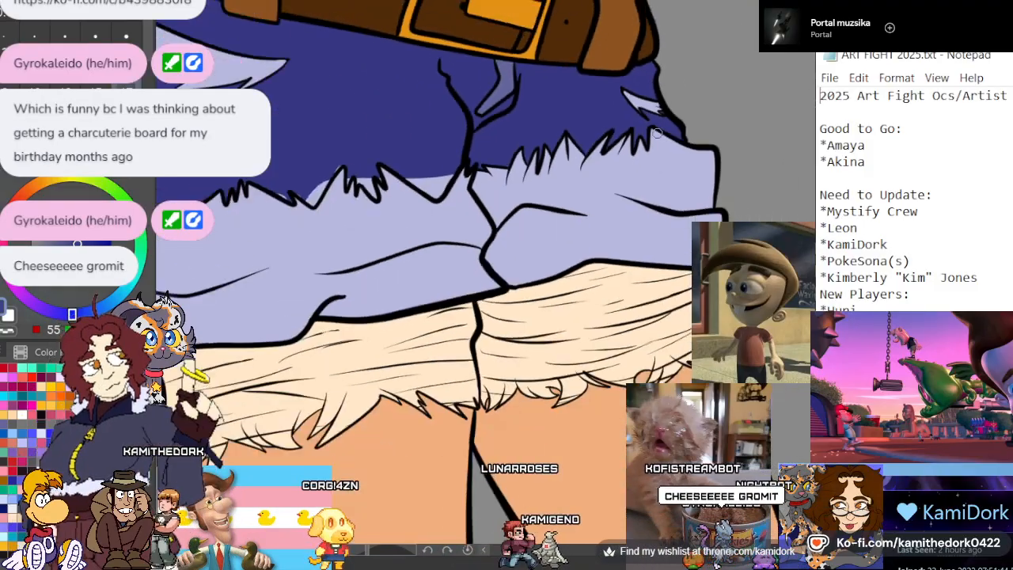
Paint dark blue over the lavender strips above the large cuff's frayed edge, following the jagged line to the outer side
scroll(403, 168, up, 3)
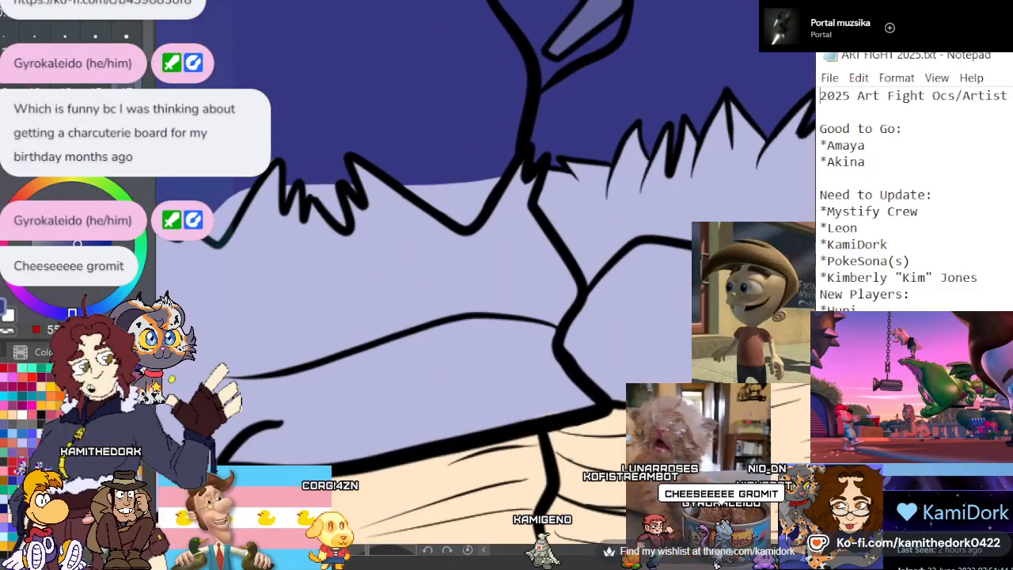
key(e)
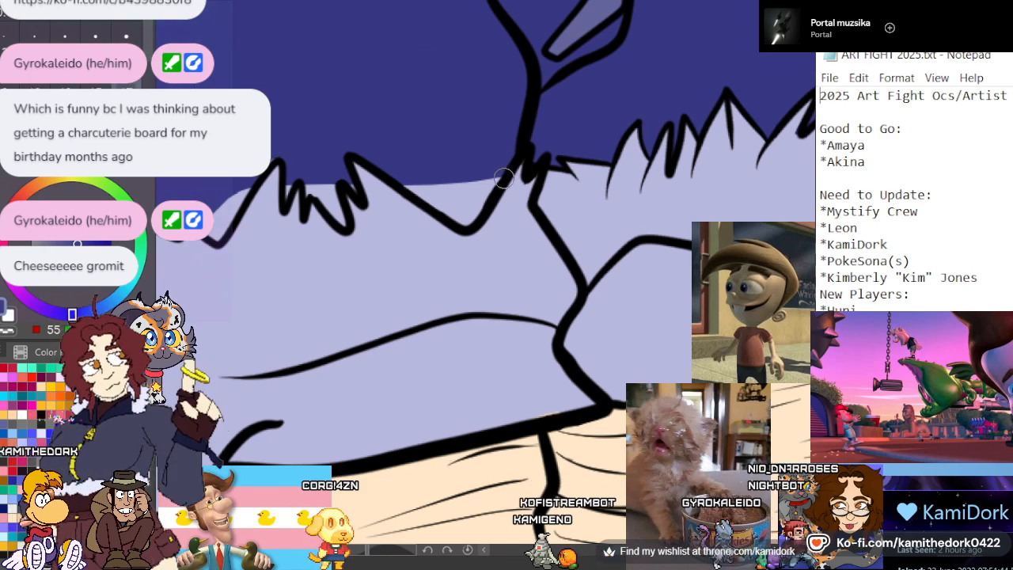
drag(483, 199, 494, 179)
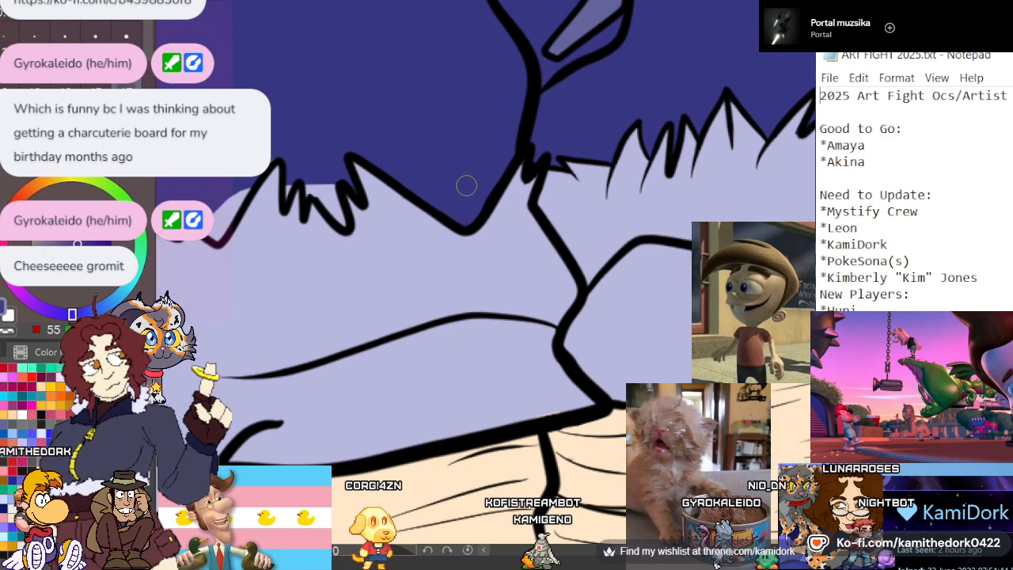
drag(343, 220, 311, 187)
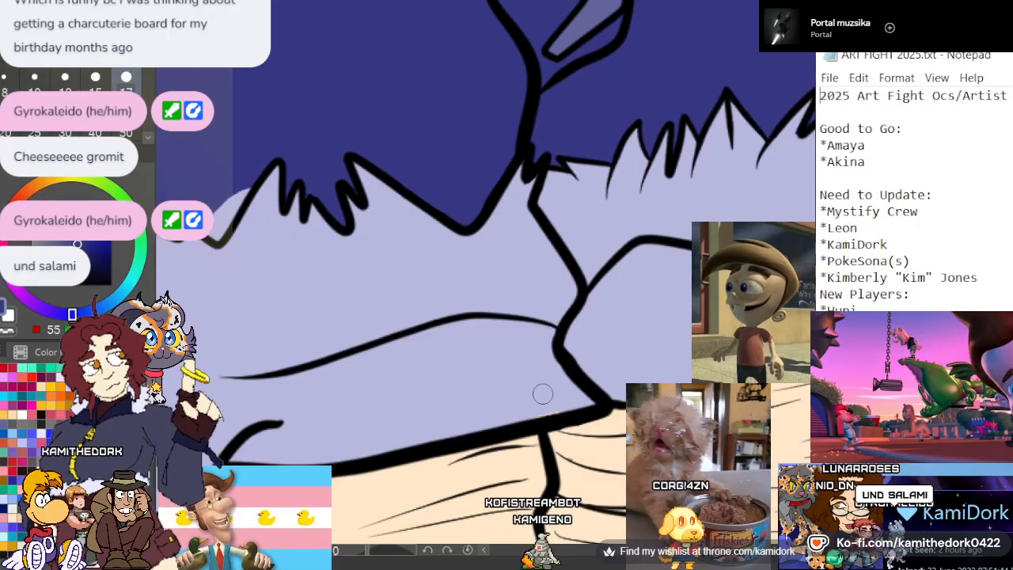
drag(250, 203, 631, 202)
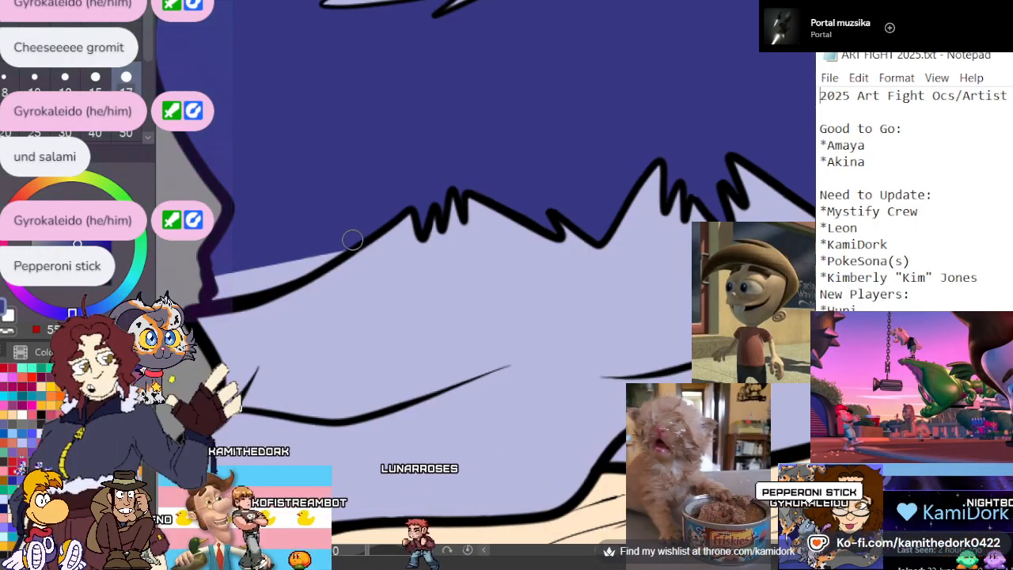
mouse_move(346, 245)
mouse_down()
mouse_move(220, 296)
mouse_move(216, 283)
mouse_move(247, 269)
mouse_move(292, 272)
mouse_up()
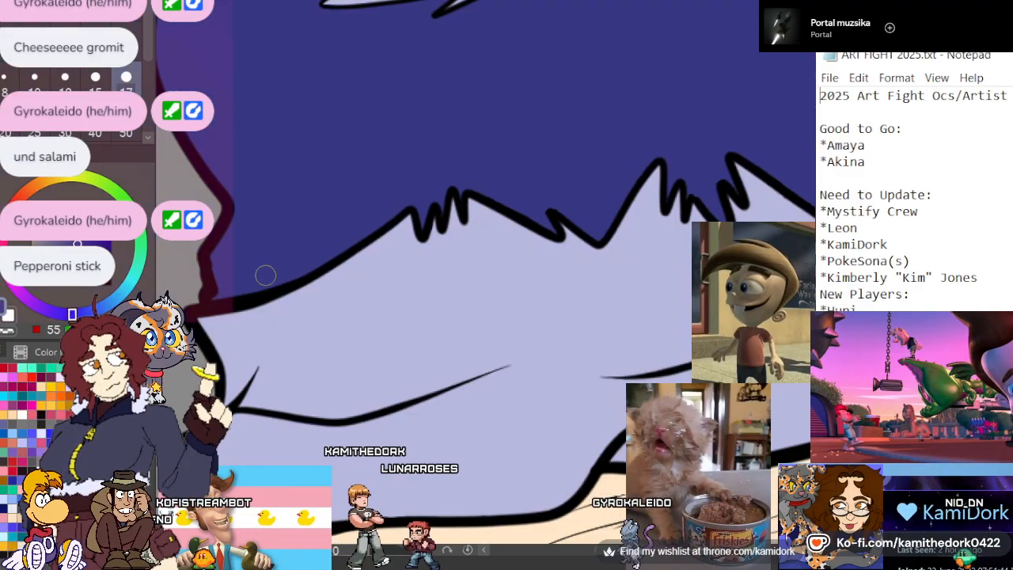
scroll(402, 212, down, 8)
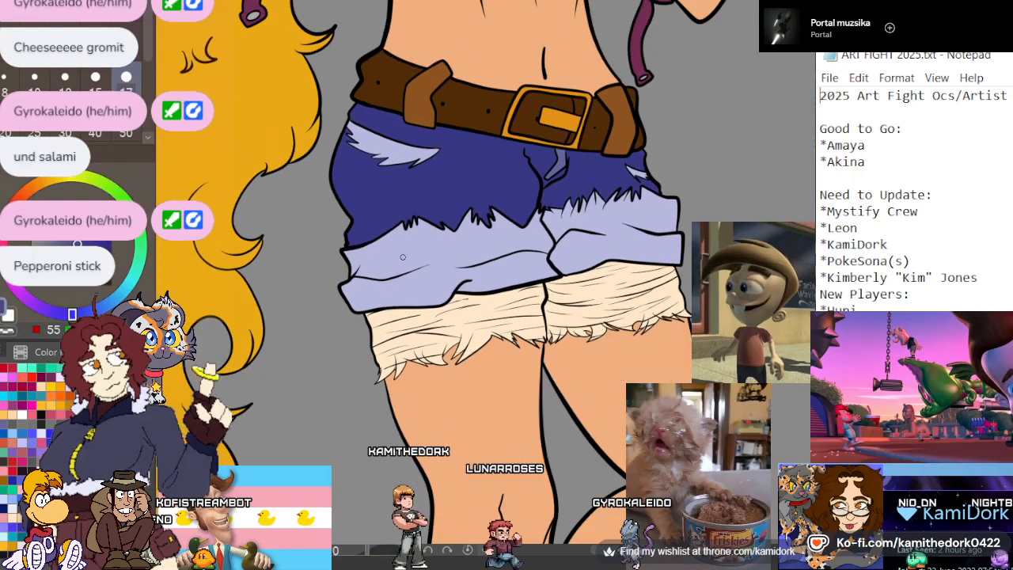
Show the character's shading again over the flat colors and examine it on the large cuff and lining
scroll(402, 212, down, 2)
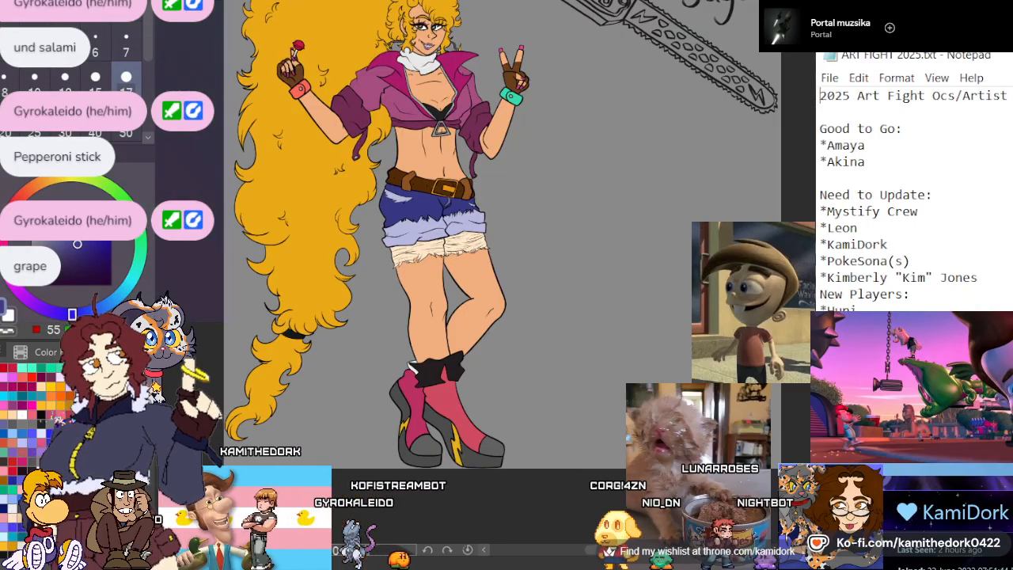
scroll(420, 235, up, 5)
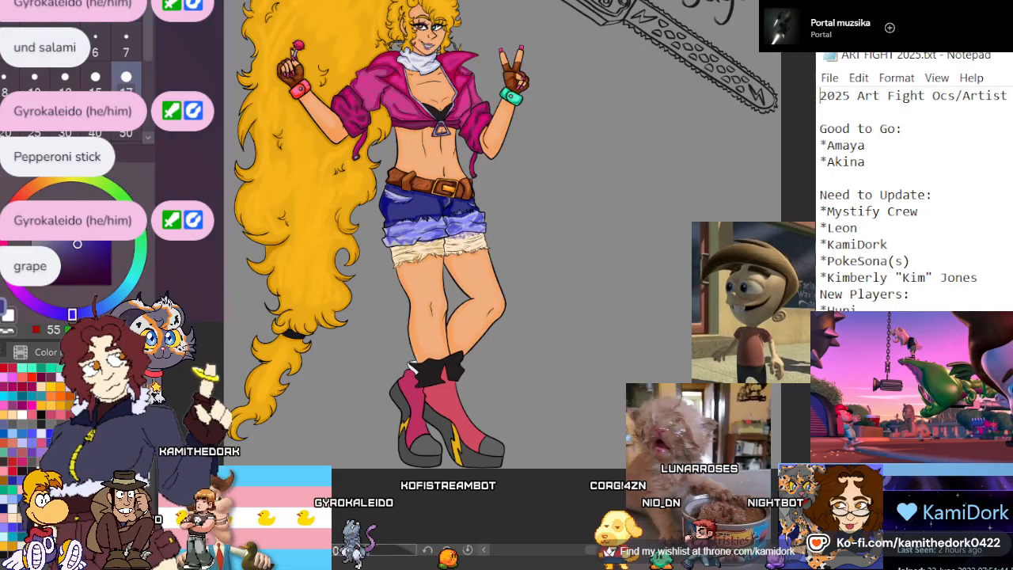
scroll(420, 236, up, 5)
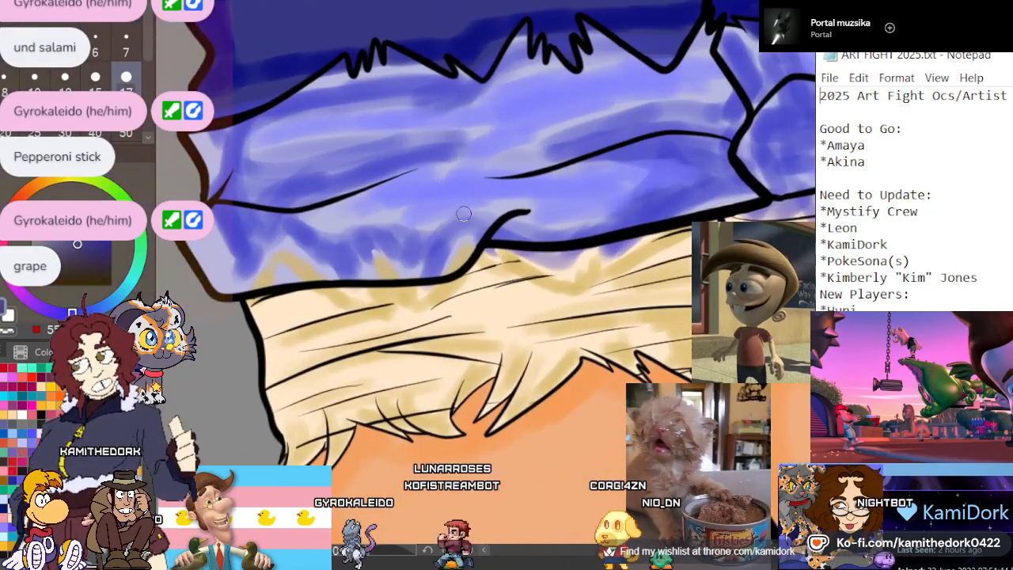
scroll(464, 214, down, 3)
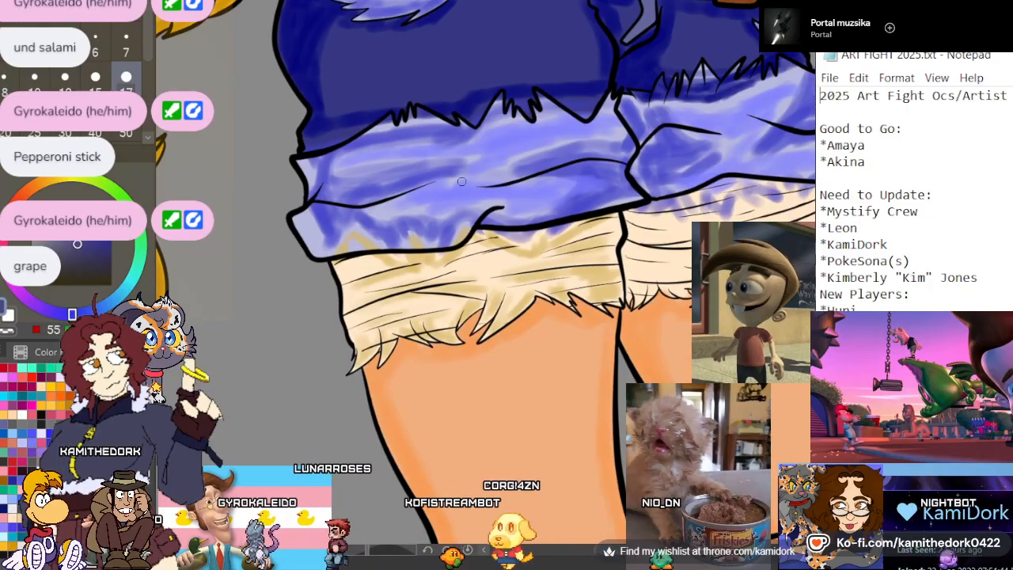
scroll(537, 264, up, 2)
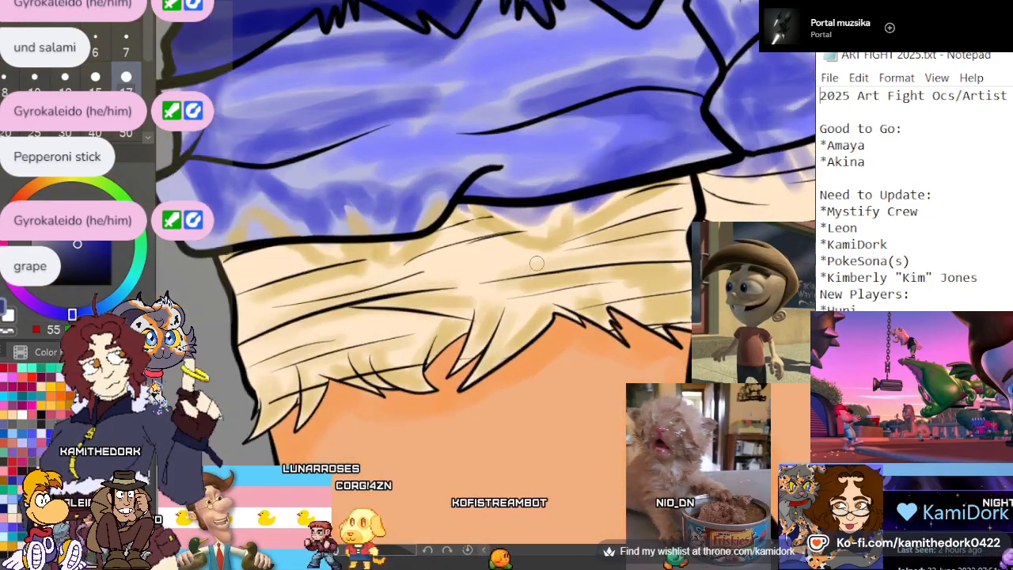
Erase the blue-purple shading spilling onto the cream lining below the smaller cuff
scroll(536, 263, up, 2)
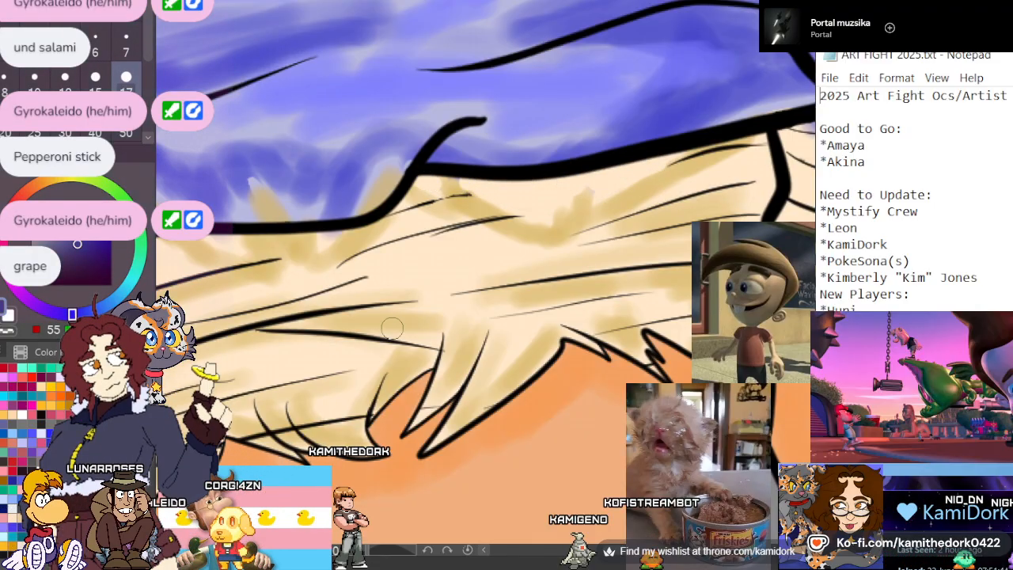
drag(316, 269, 237, 276)
drag(633, 277, 332, 269)
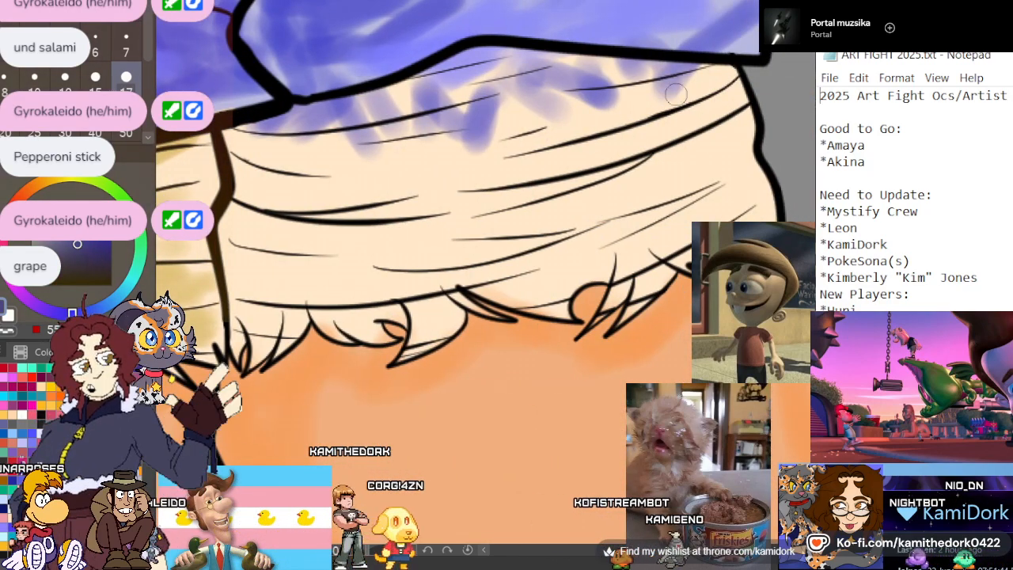
mouse_move(605, 71)
mouse_down()
mouse_move(635, 93)
mouse_move(633, 77)
mouse_move(554, 96)
mouse_move(594, 68)
mouse_move(432, 71)
mouse_move(411, 99)
mouse_move(510, 109)
mouse_move(472, 130)
mouse_move(328, 155)
mouse_up()
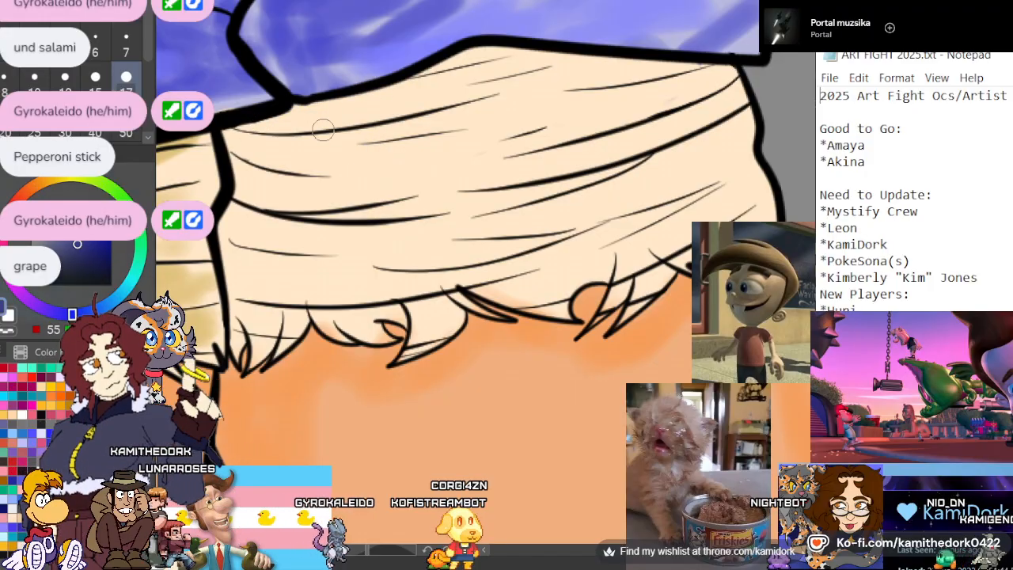
Sample the tan shadow color and shade the smaller leg's cream lining beneath the cuff, between the folds and along the frayed hem
scroll(555, 133, down, 2)
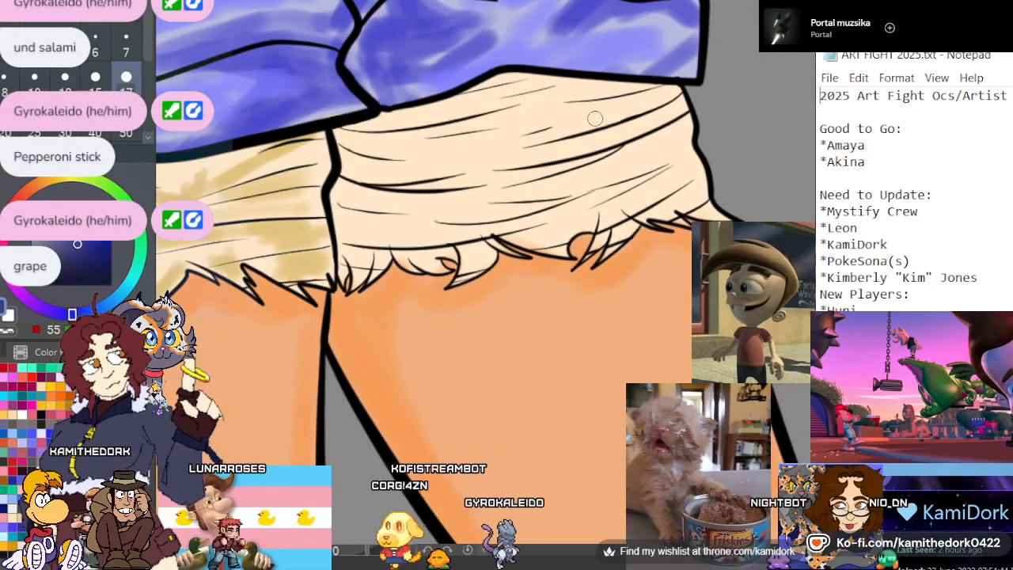
scroll(595, 118, down, 3)
scroll(474, 198, down, 1)
scroll(312, 241, up, 4)
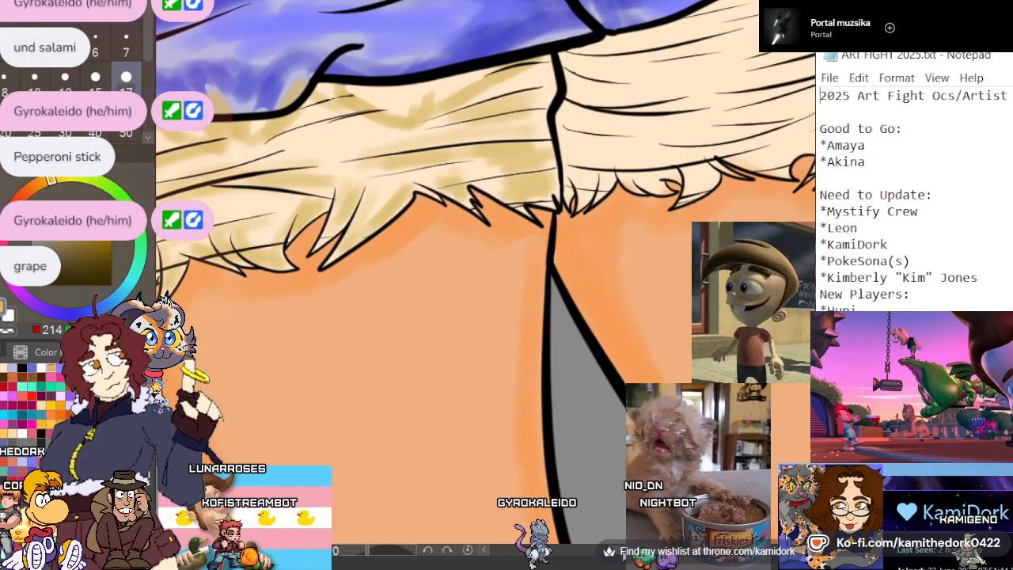
scroll(485, 272, right, 4)
scroll(289, 379, up, 3)
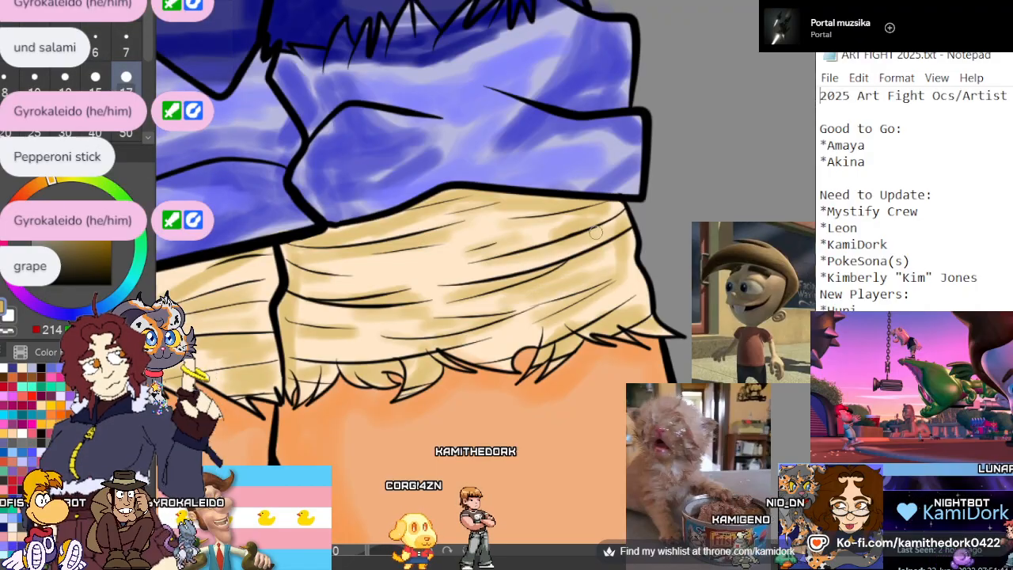
Erase the tan shading overlapping the lower edge of the large blue cuff
scroll(595, 232, down, 4)
drag(443, 237, 499, 209)
scroll(340, 249, up, 3)
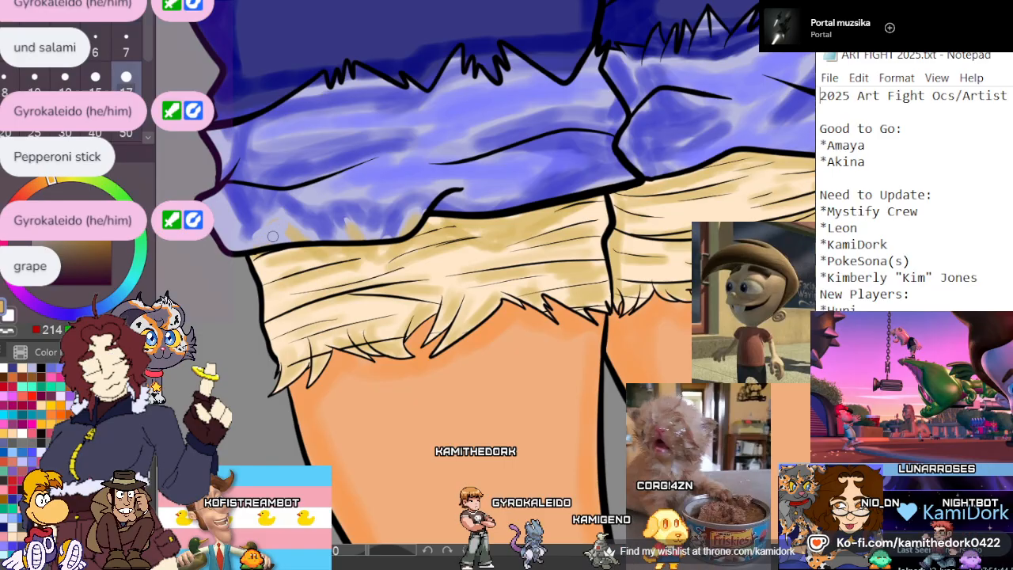
drag(359, 231, 399, 226)
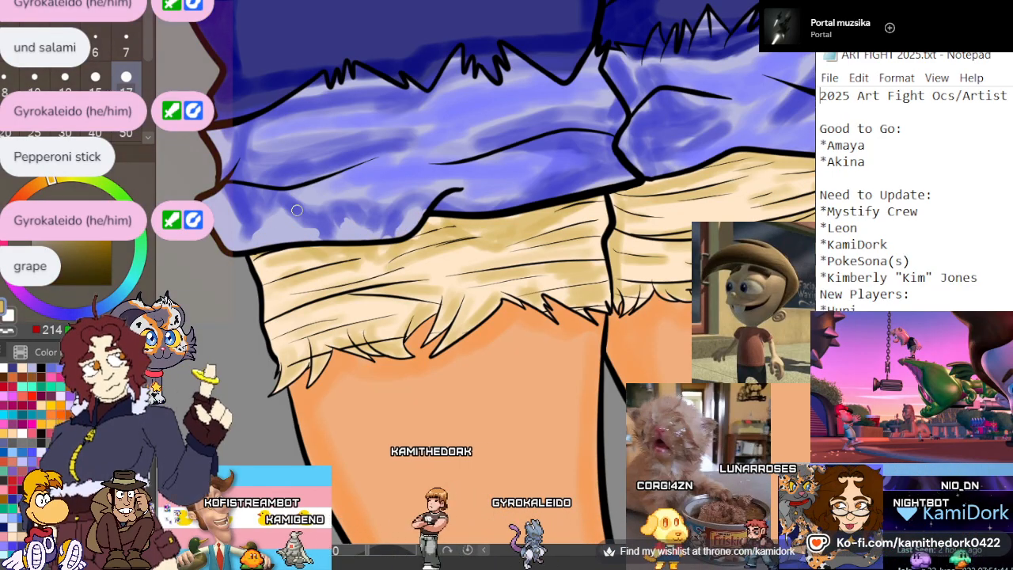
Sample the boot cuff's black, shift it to a dark purple and shade the cuff's outer edges, hem and the sides of its notch
scroll(300, 169, down, 5)
scroll(313, 138, down, 1)
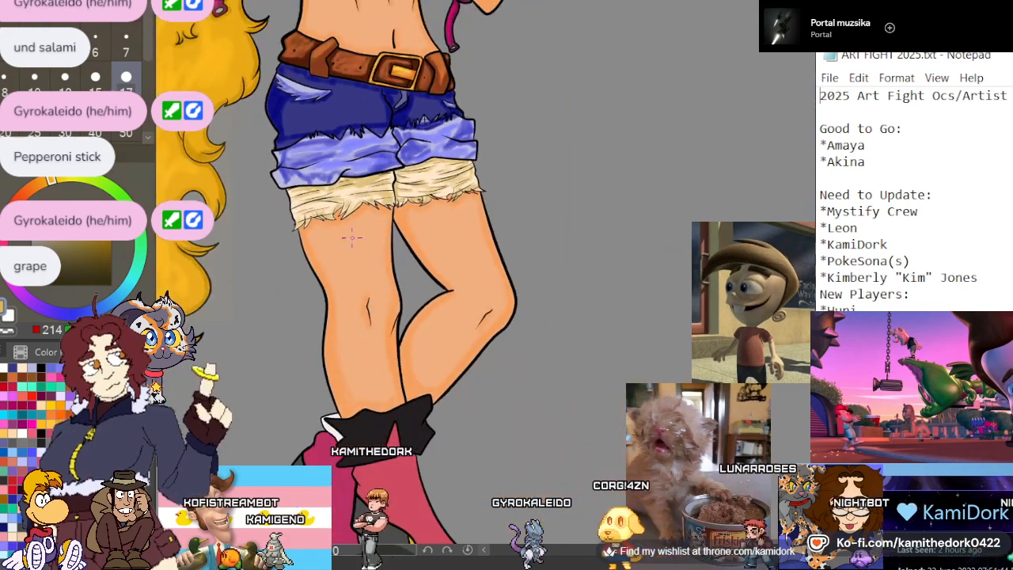
scroll(344, 232, down, 2)
scroll(447, 314, down, 2)
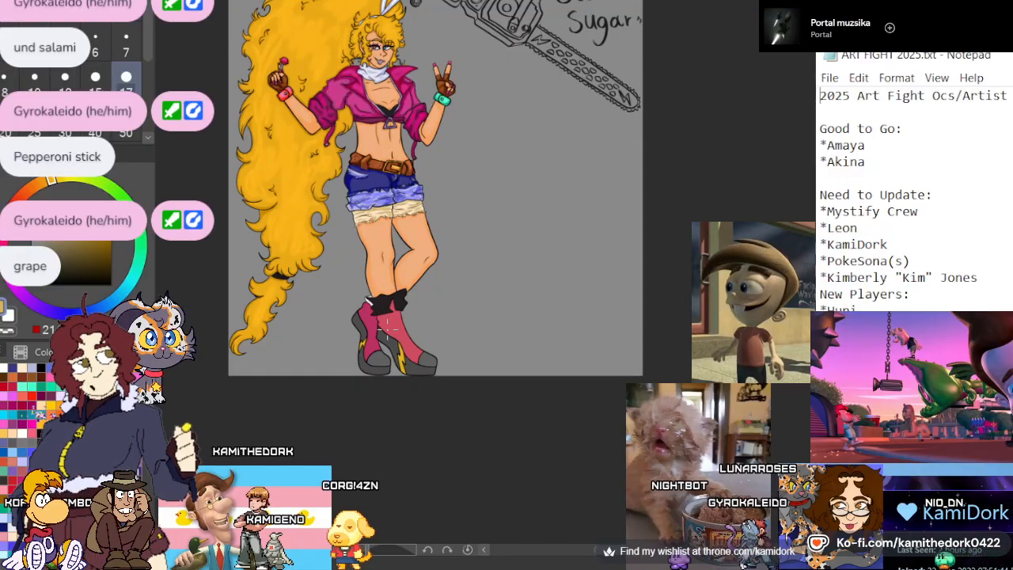
scroll(368, 301, up, 8)
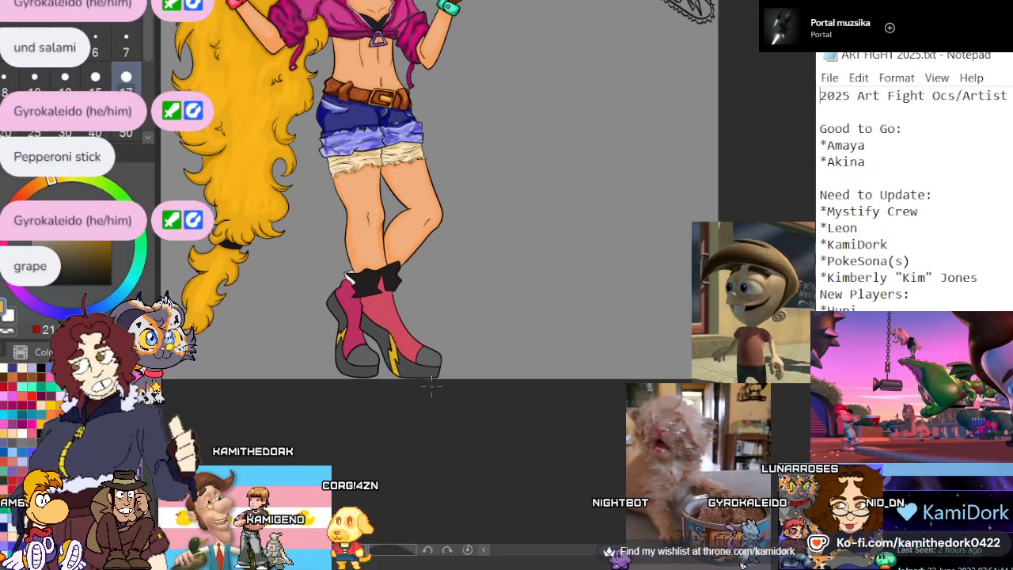
scroll(327, 275, up, 6)
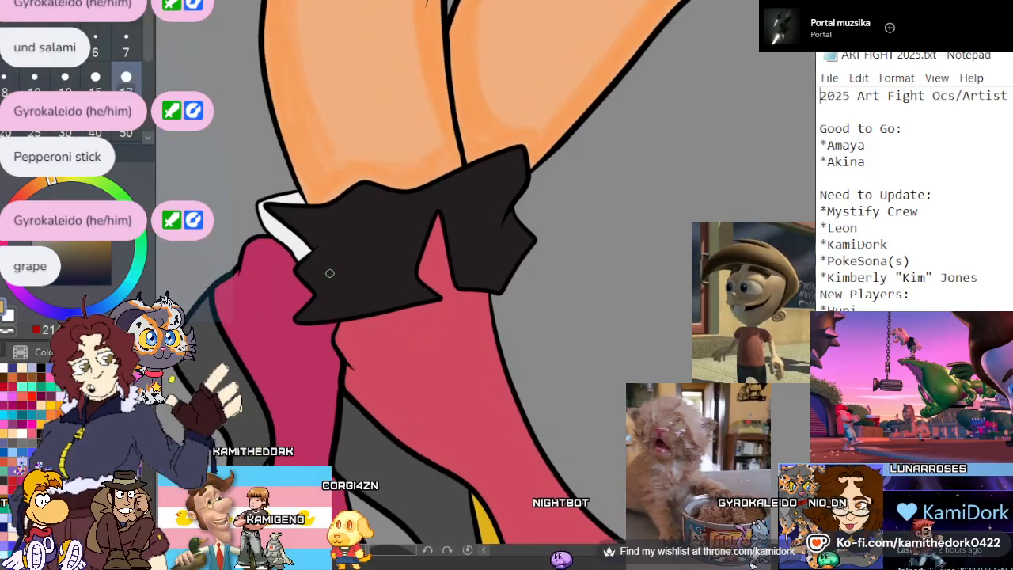
scroll(330, 230, up, 2)
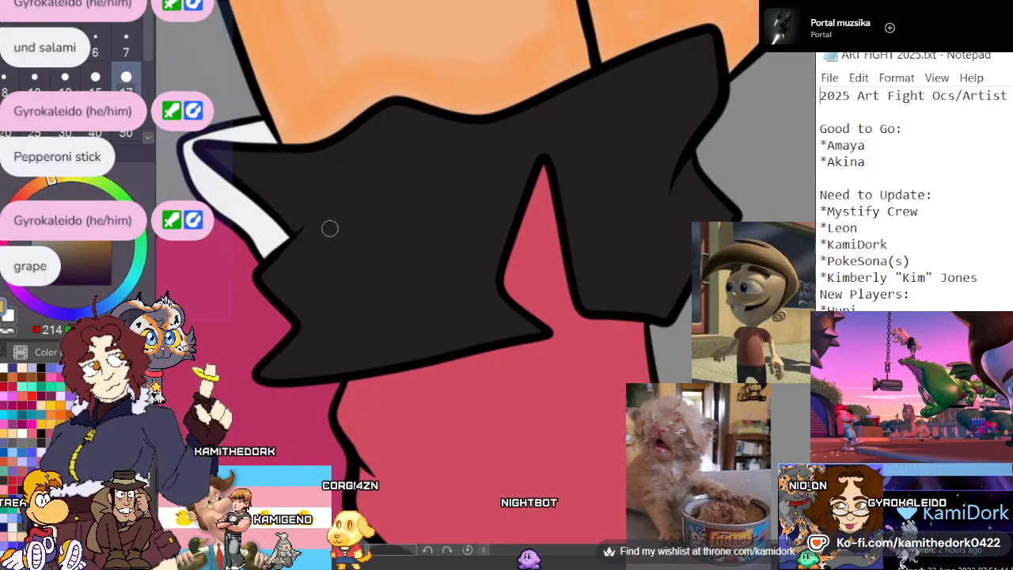
alt+click(364, 180)
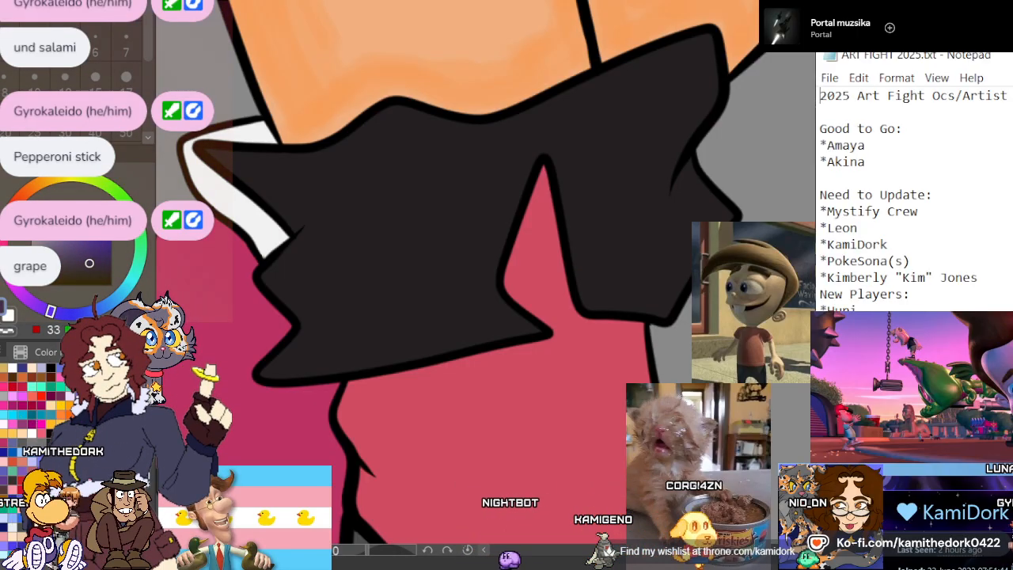
click(126, 78)
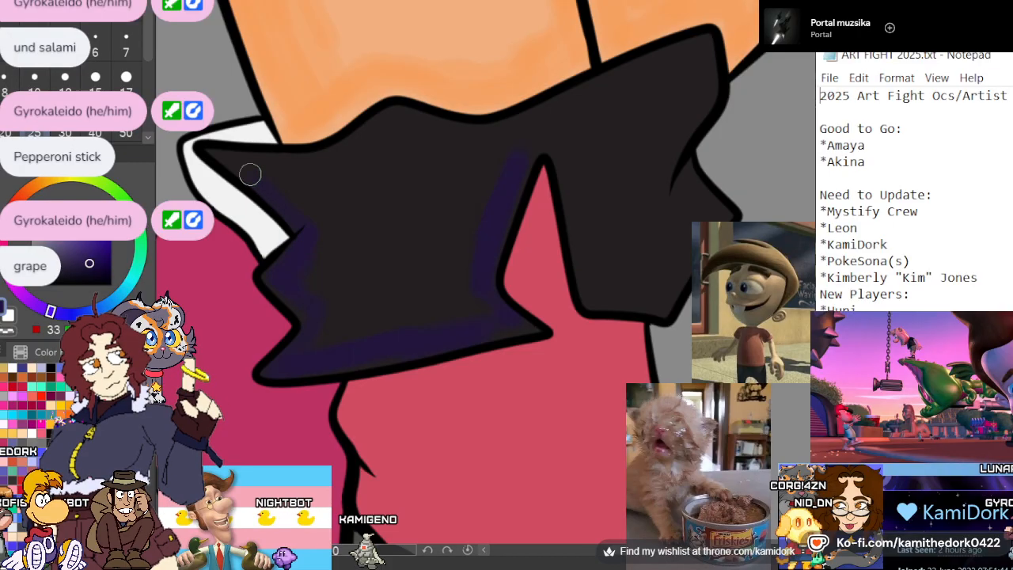
mouse_move(685, 154)
mouse_down()
mouse_move(659, 254)
mouse_move(598, 294)
mouse_move(636, 303)
mouse_move(657, 287)
mouse_move(704, 194)
mouse_move(667, 290)
mouse_up()
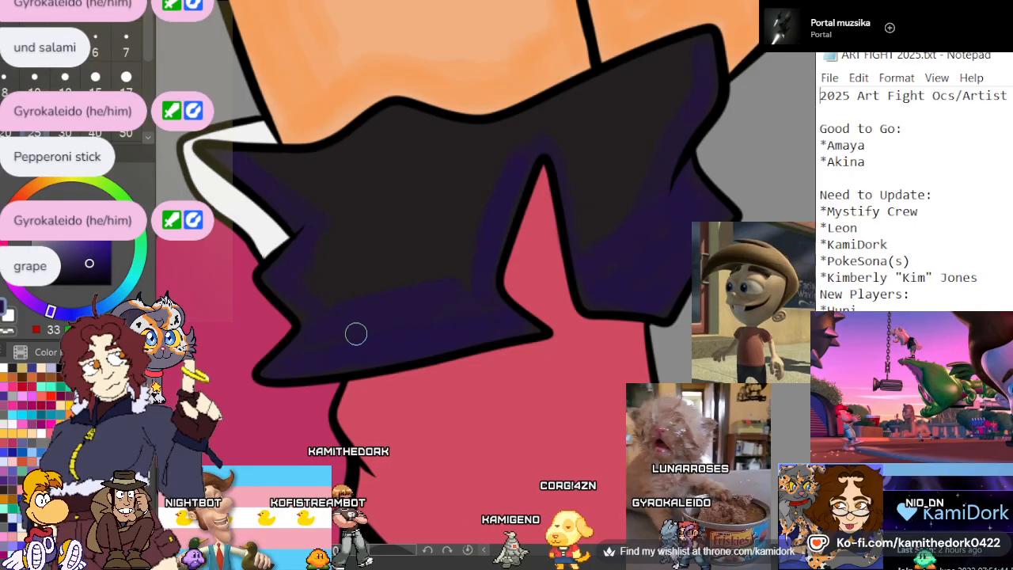
Choose a lighter purple and brush highlight strokes across the middle of the boot cuff on both sides of the notch
click(97, 231)
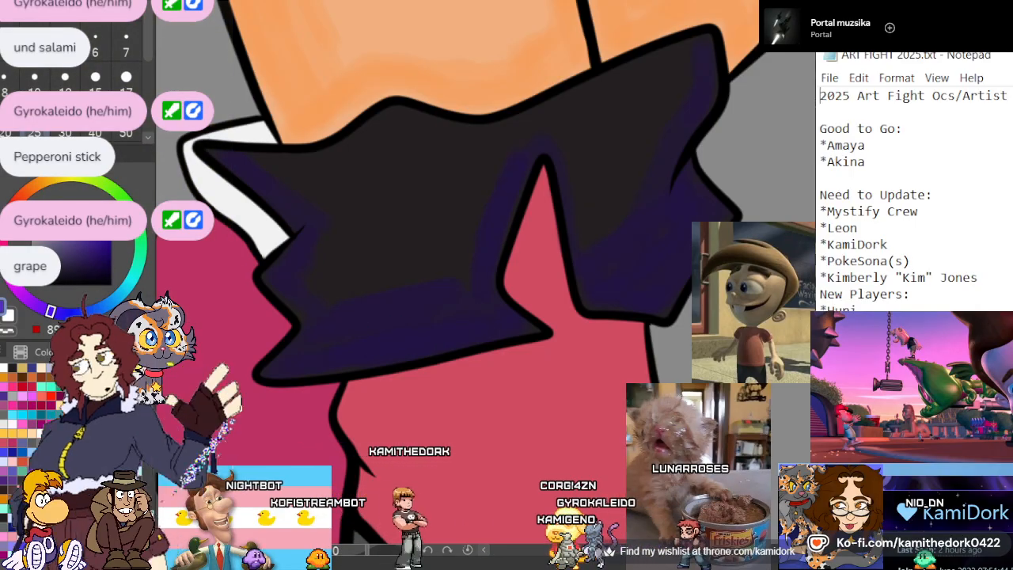
mouse_move(304, 165)
mouse_down()
mouse_move(339, 151)
mouse_move(440, 156)
mouse_move(331, 271)
mouse_move(422, 271)
mouse_move(416, 231)
mouse_move(504, 129)
mouse_move(633, 71)
mouse_move(609, 84)
mouse_move(566, 143)
mouse_move(621, 138)
mouse_move(601, 236)
mouse_up()
click(73, 227)
mouse_move(357, 163)
mouse_down()
mouse_move(297, 190)
mouse_move(322, 199)
mouse_move(424, 185)
mouse_move(470, 205)
mouse_move(396, 264)
mouse_up()
mouse_move(592, 96)
mouse_down()
mouse_move(607, 160)
mouse_move(642, 228)
mouse_move(697, 89)
mouse_move(682, 136)
mouse_up()
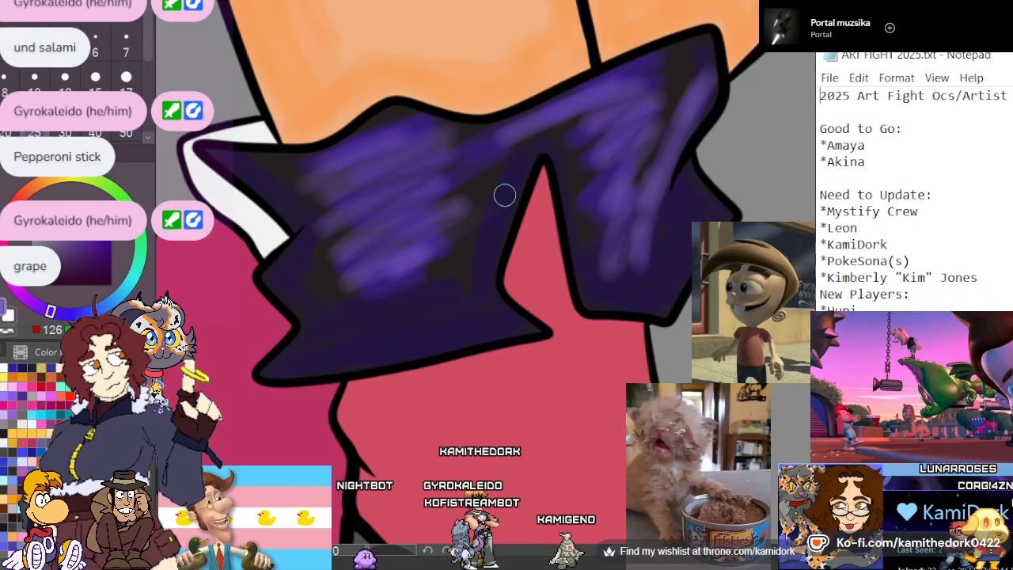
Sample the front boot's pinkish red, pick a more saturated red and shade the boot beneath the cuff and inside its notch
scroll(505, 194, down, 5)
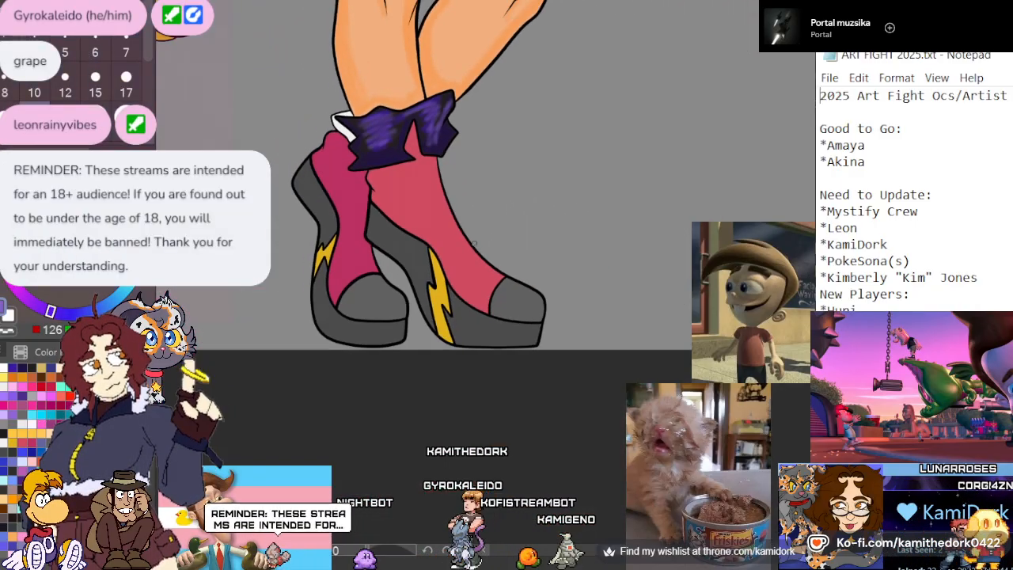
scroll(474, 243, up, 5)
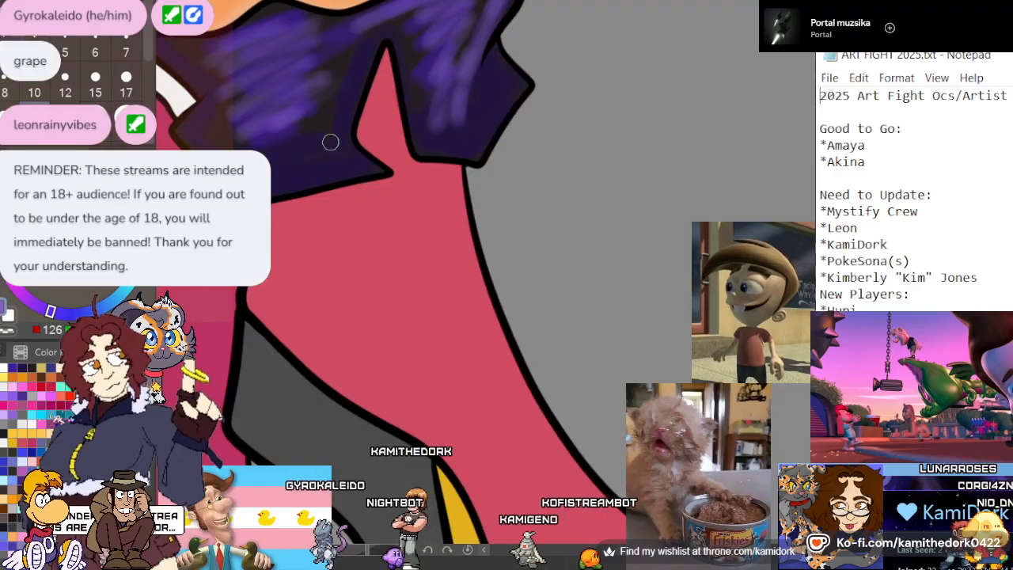
scroll(331, 143, up, 1)
alt+click(392, 194)
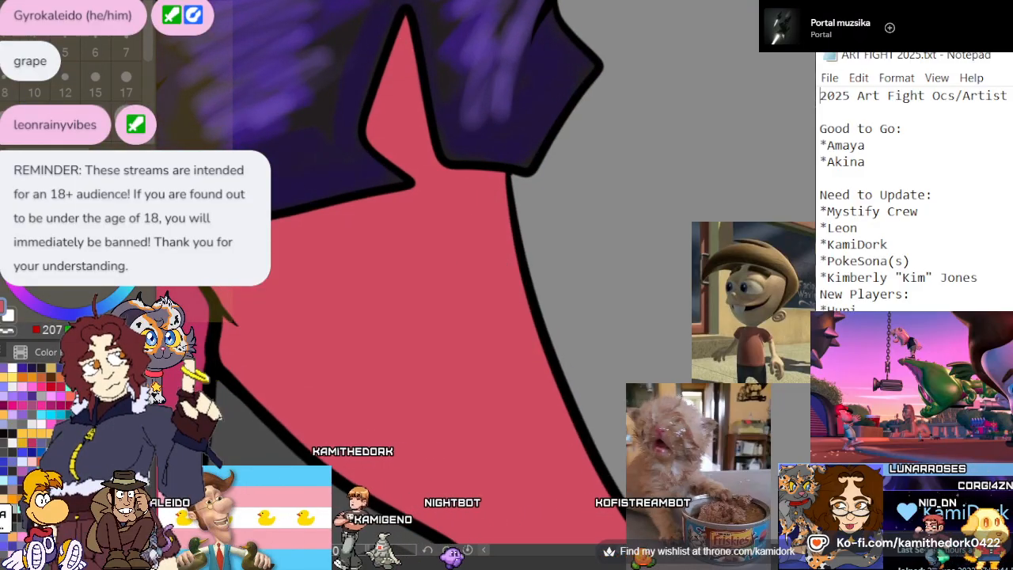
click(105, 223)
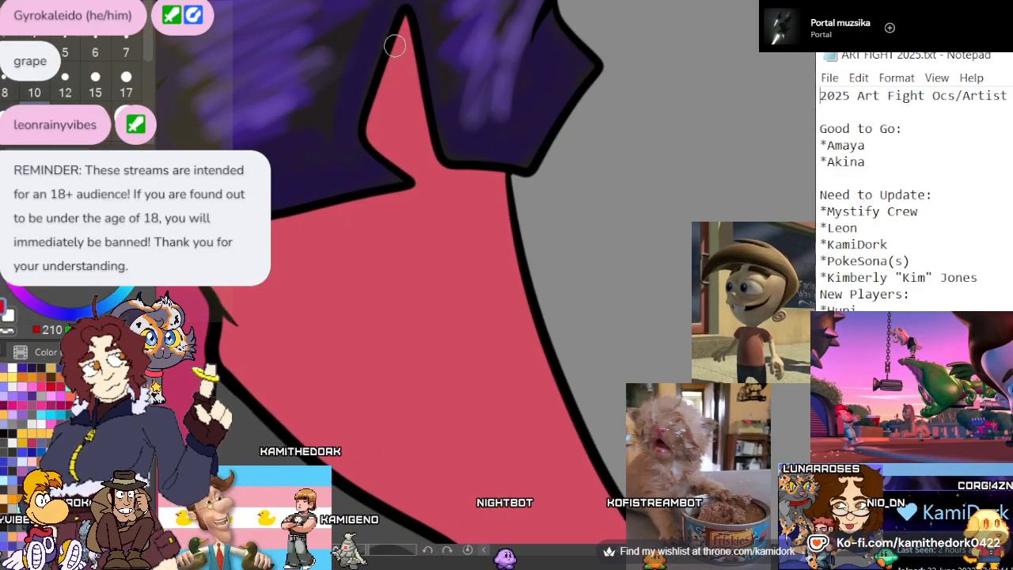
mouse_move(395, 45)
mouse_down()
mouse_move(398, 78)
mouse_move(403, 58)
mouse_move(381, 139)
mouse_move(425, 186)
mouse_move(405, 202)
mouse_move(273, 233)
mouse_up()
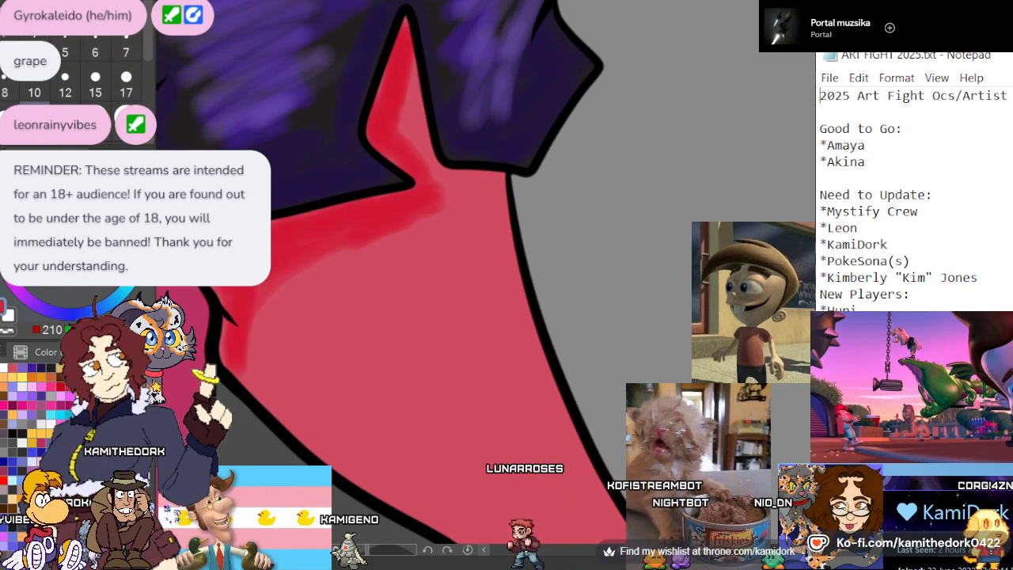
mouse_move(414, 106)
mouse_down()
mouse_move(416, 80)
mouse_move(439, 195)
mouse_move(465, 182)
mouse_up()
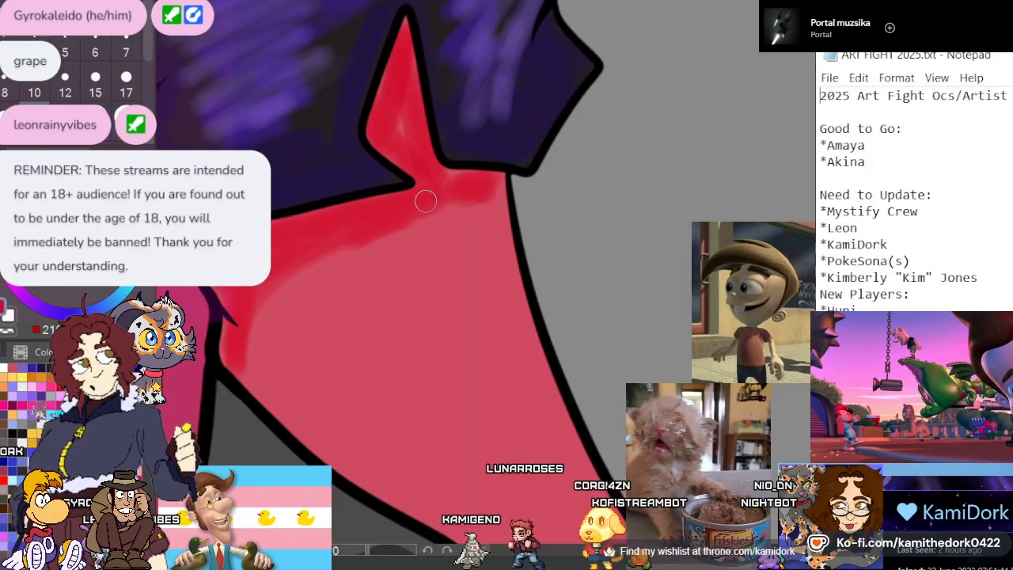
Continue the saturated red shading along both edges of the front boot, from the ankle down to the toe cap
scroll(369, 160, down, 4)
scroll(469, 342, up, 2)
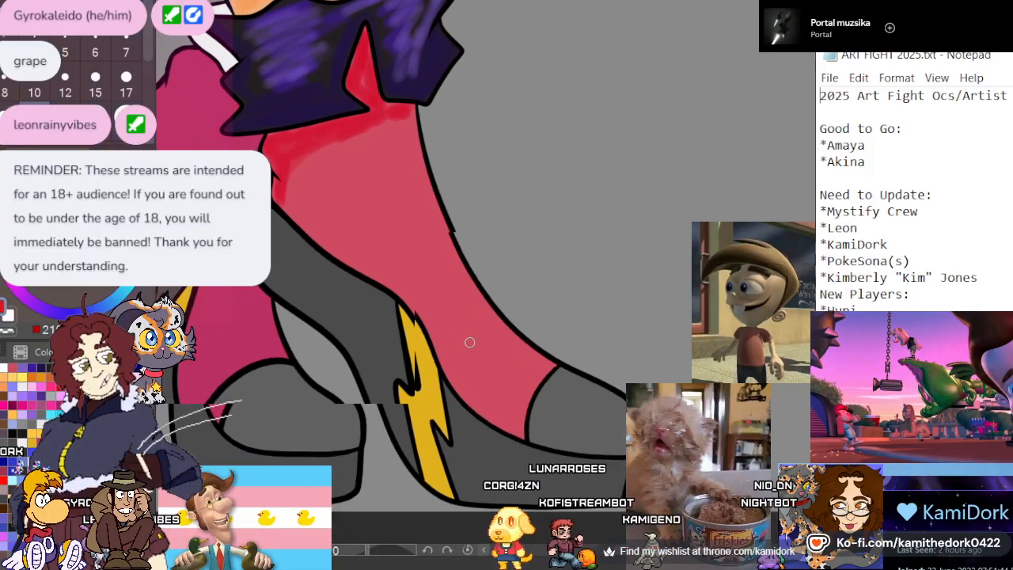
scroll(369, 187, down, 2)
scroll(372, 301, up, 1)
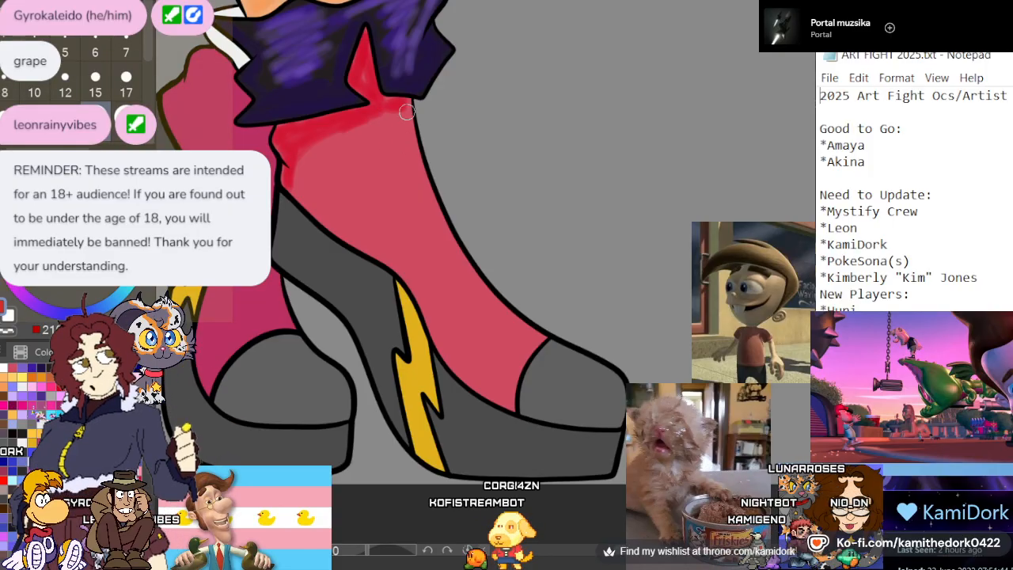
mouse_move(406, 111)
mouse_down()
mouse_move(427, 211)
mouse_move(450, 246)
mouse_move(415, 182)
mouse_move(514, 328)
mouse_move(489, 314)
mouse_up()
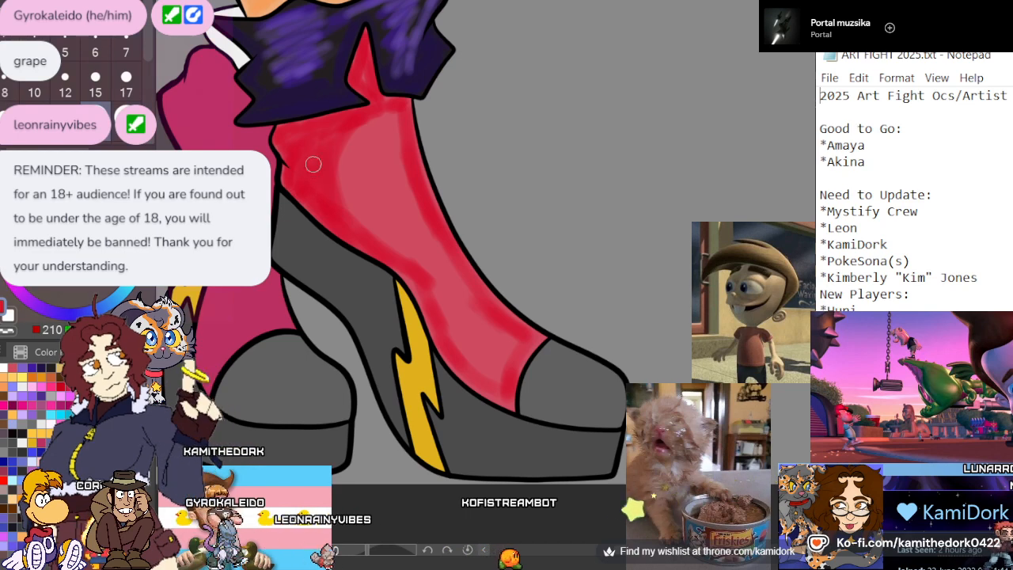
drag(344, 161, 393, 113)
mouse_move(331, 184)
mouse_down()
mouse_move(354, 140)
mouse_move(387, 113)
mouse_up()
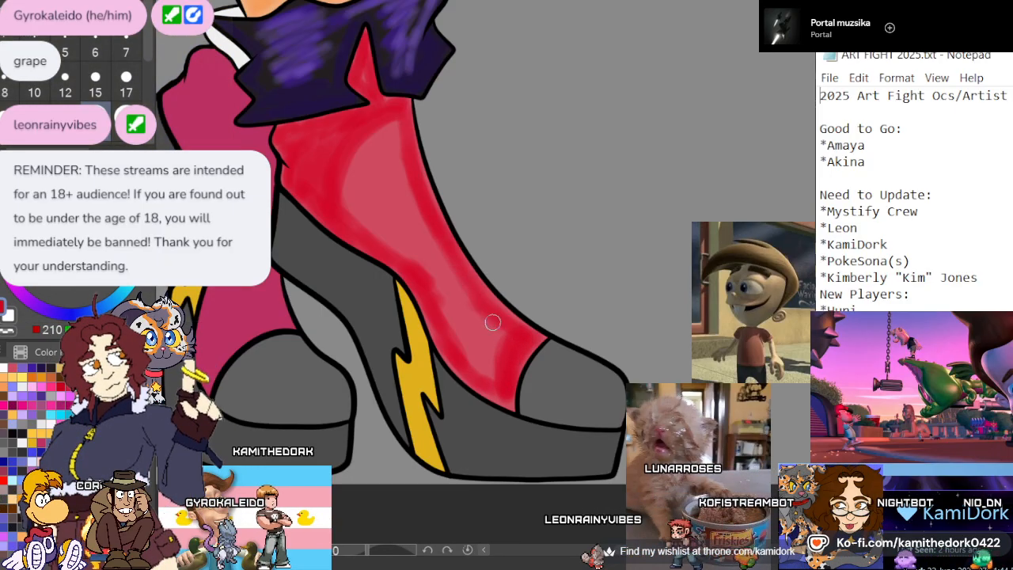
mouse_move(489, 369)
mouse_down()
mouse_move(500, 326)
mouse_move(490, 360)
mouse_up()
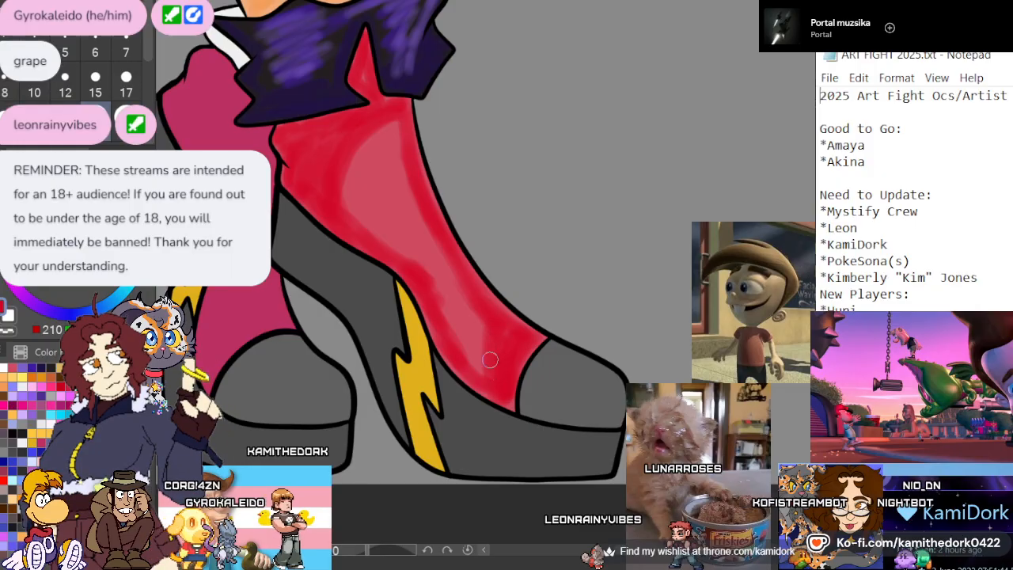
Brush a brighter red over the middle of the front boot and try light pink highlights along its front, undoing the unwanted stroke
alt+click(380, 170)
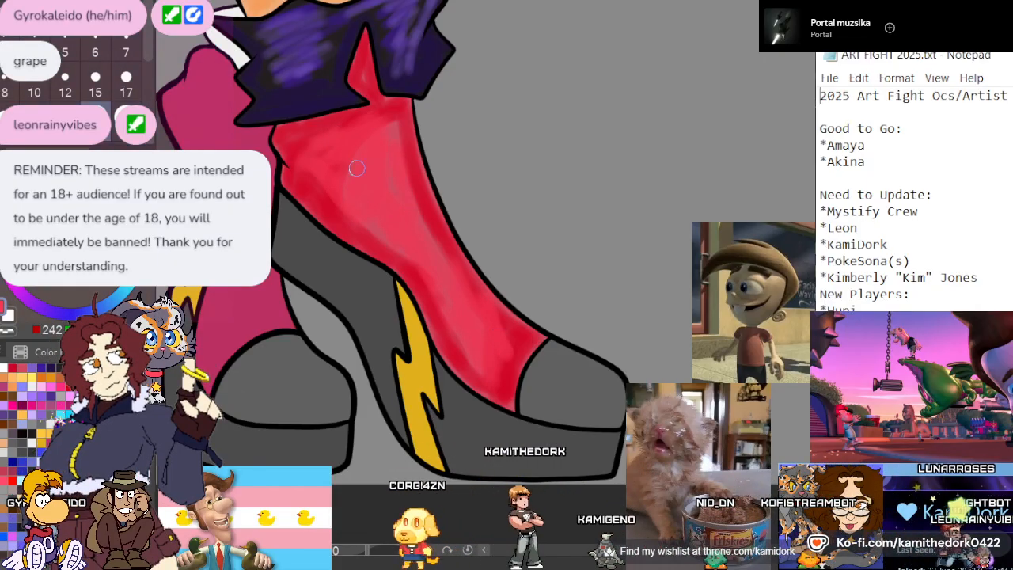
click(78, 209)
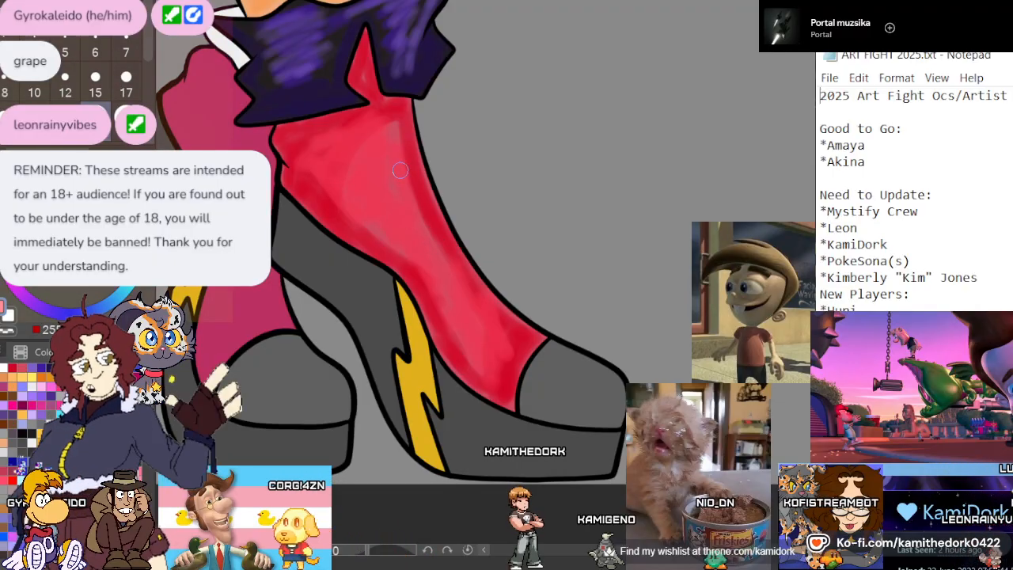
drag(404, 164, 432, 233)
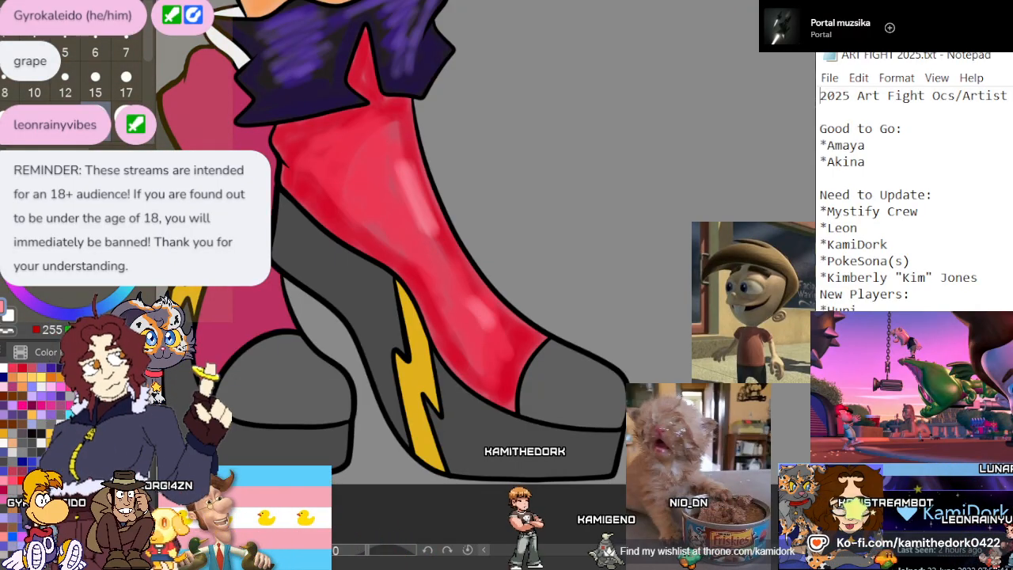
key(ctrl+z)
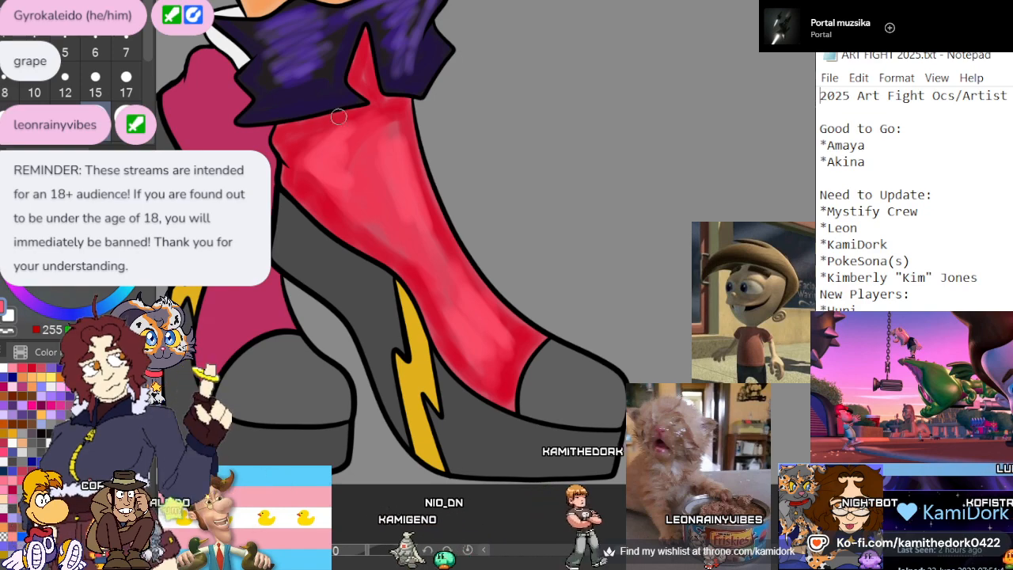
Set the brush size to 17 and shade the white lining behind the boot cuff with translucent purple, along both of its visible sections
scroll(337, 150, down, 3)
scroll(393, 156, up, 5)
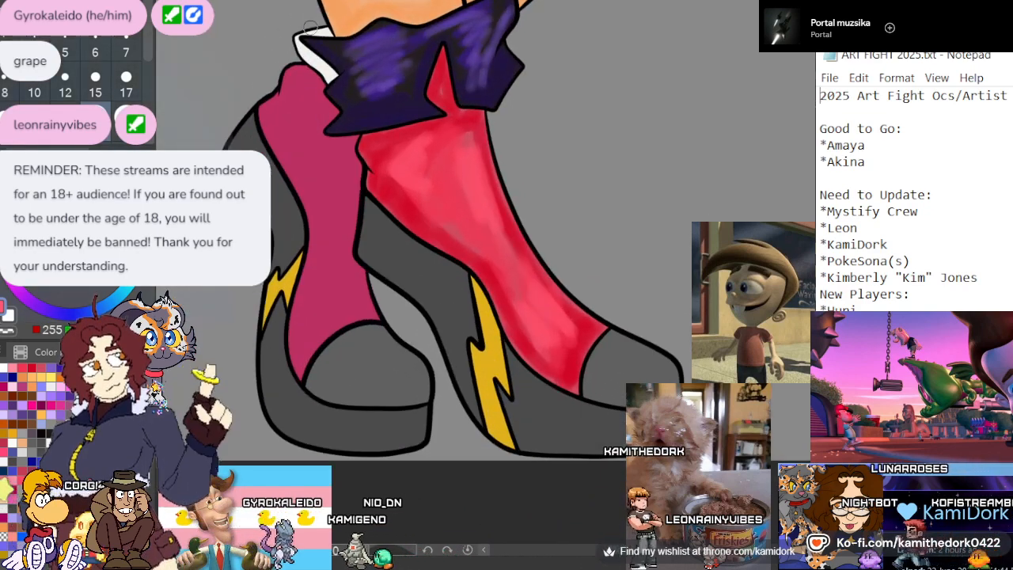
scroll(314, 19, up, 4)
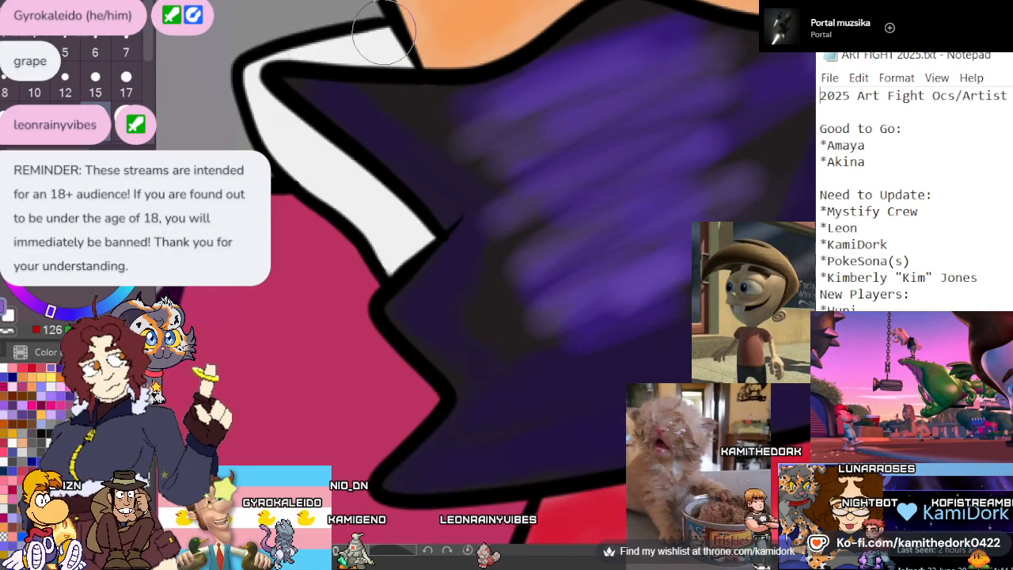
click(125, 83)
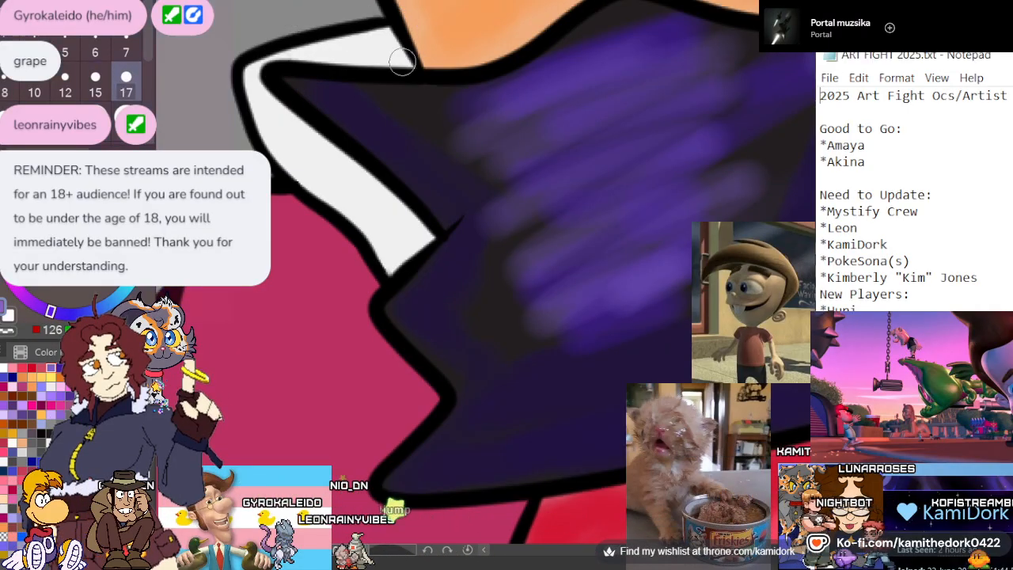
drag(410, 58, 354, 53)
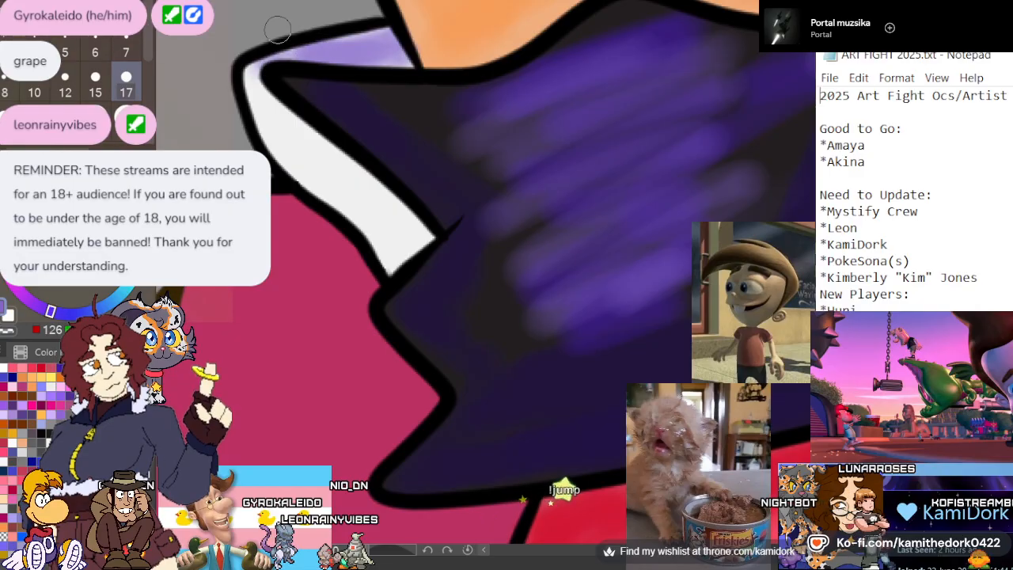
mouse_move(265, 87)
mouse_down()
mouse_move(343, 183)
mouse_move(372, 201)
mouse_up()
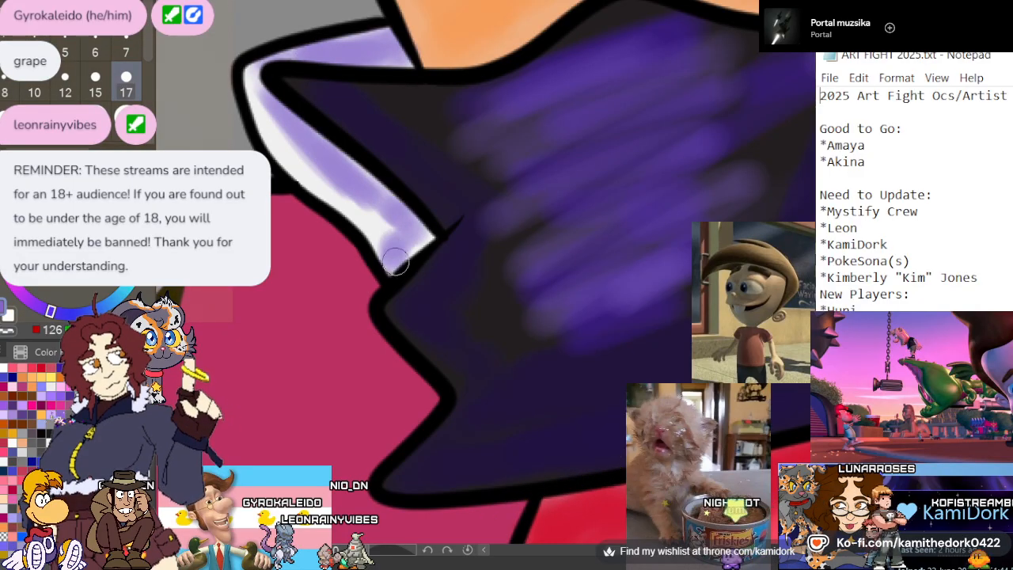
drag(396, 261, 253, 79)
scroll(355, 99, down, 5)
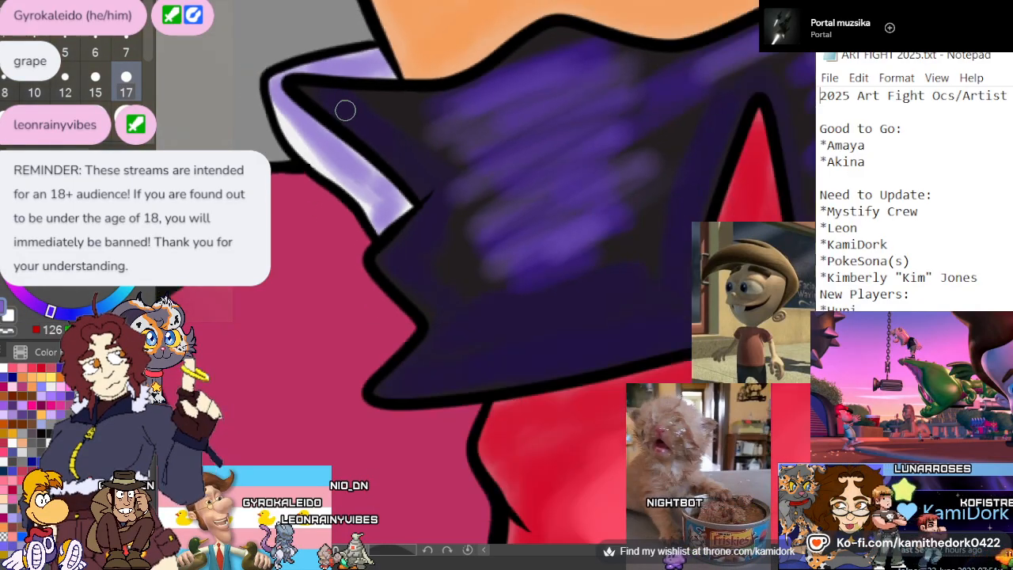
Sample the back boot's crimson, pick a more saturated crimson and shade the upper boot's edges and beneath the cuff with brush size 10
scroll(349, 174, up, 2)
scroll(349, 174, up, 2)
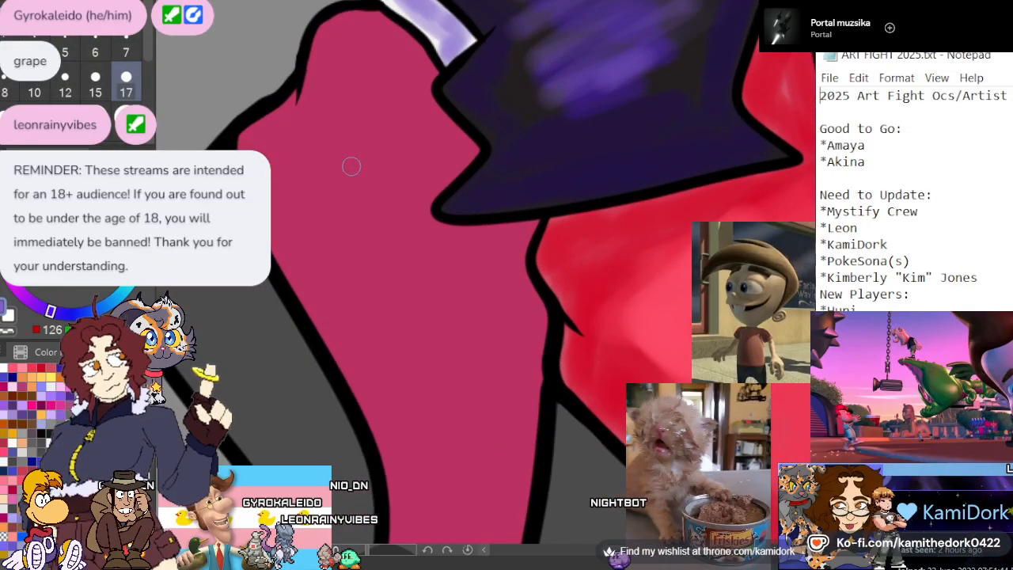
alt+click(351, 158)
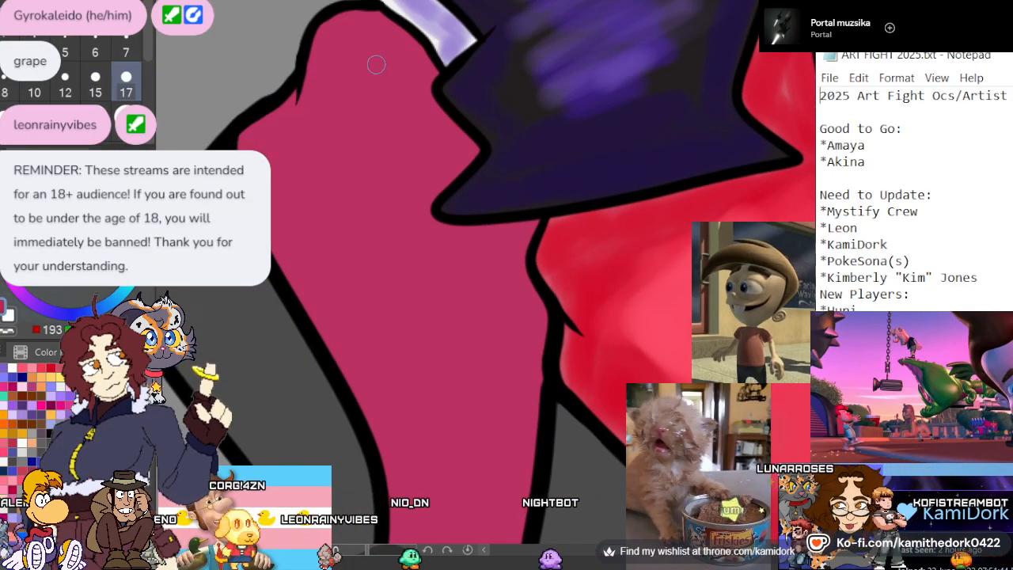
drag(310, 101, 348, 34)
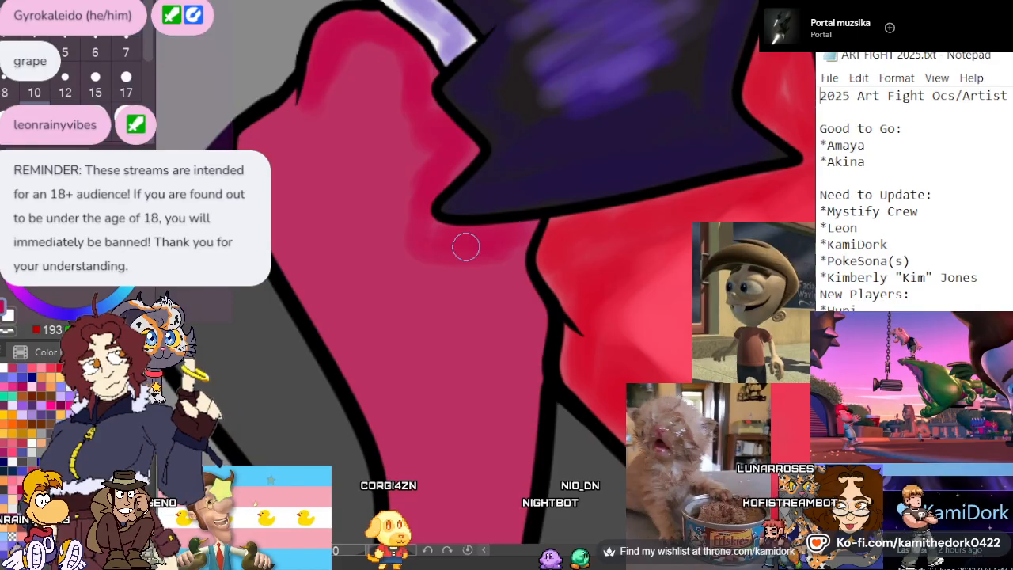
mouse_move(401, 230)
mouse_down()
mouse_move(421, 148)
mouse_move(358, 43)
mouse_up()
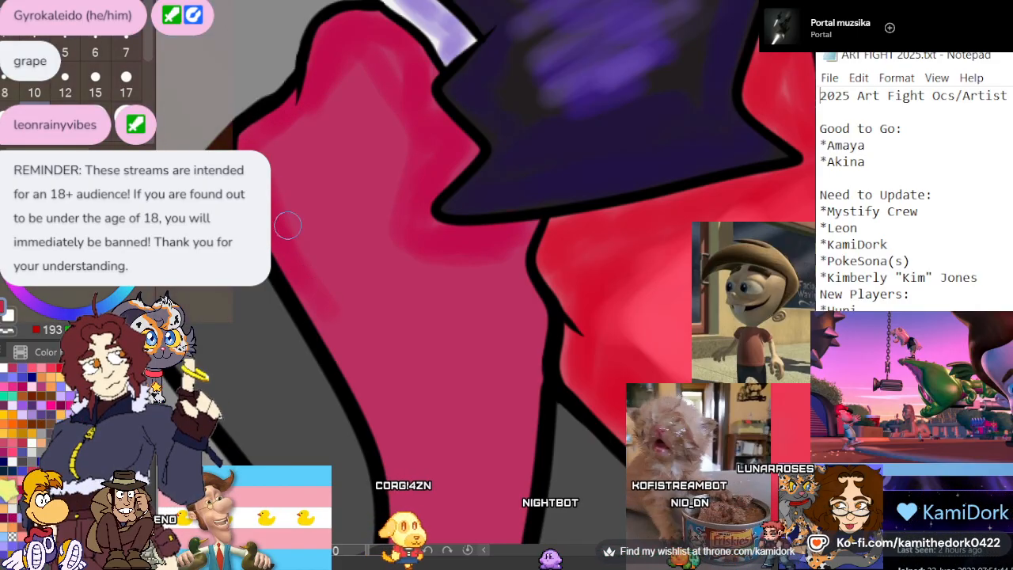
drag(408, 507, 409, 539)
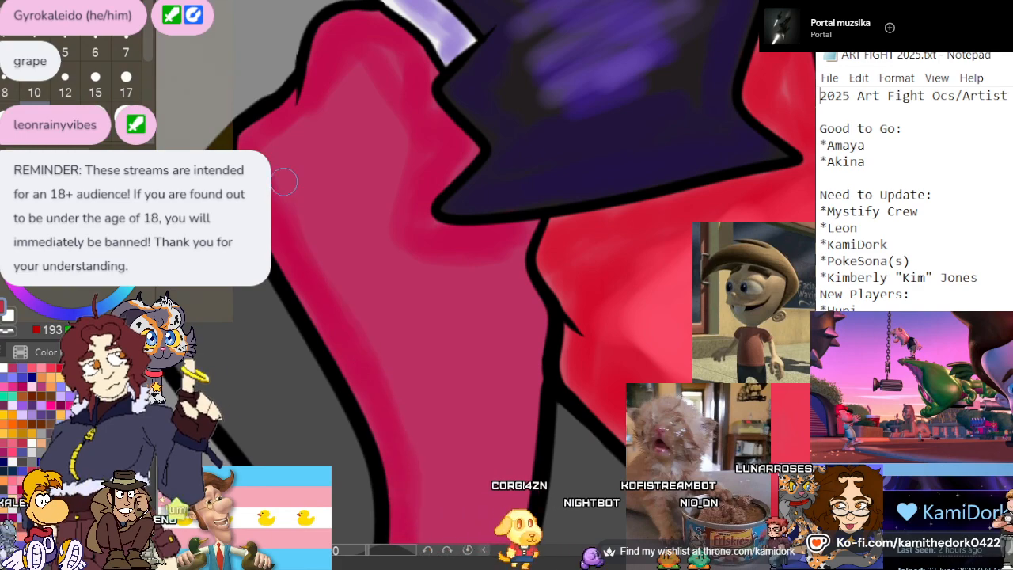
drag(282, 184, 356, 81)
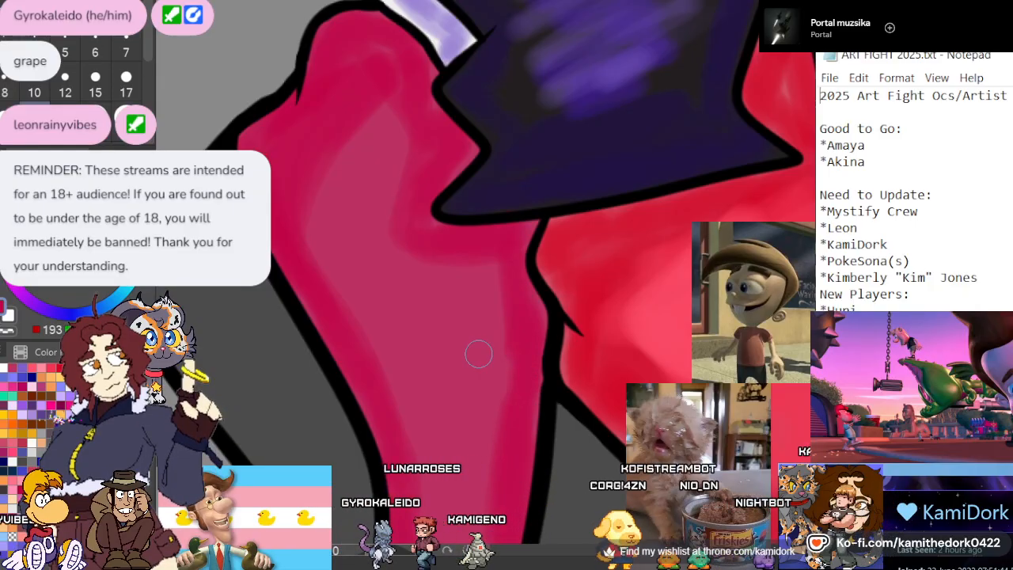
Continue the saturated crimson shading down both sides of the back boot's ankle and along the curve above its toe cap
scroll(437, 150, down, 5)
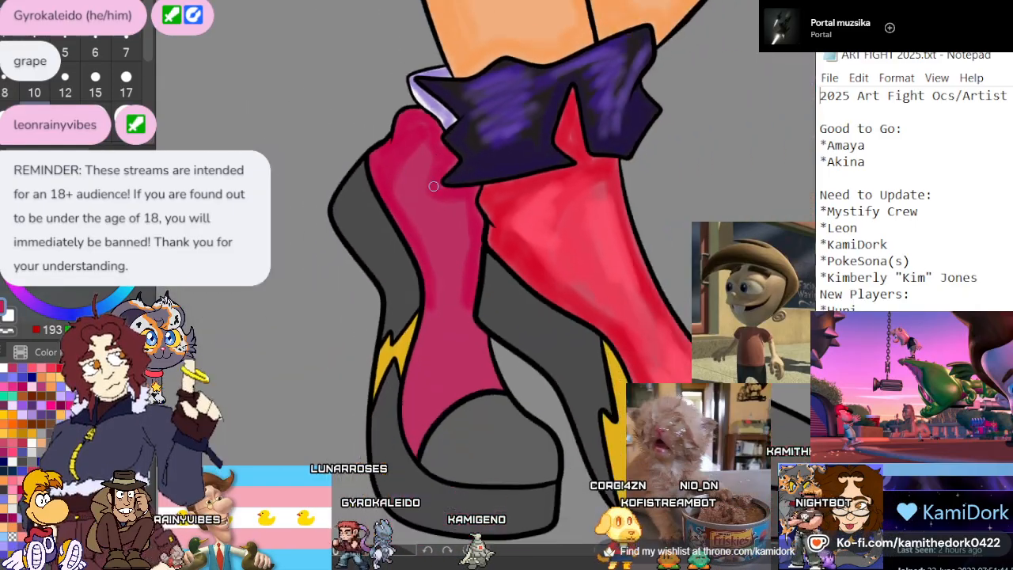
scroll(462, 454, up, 4)
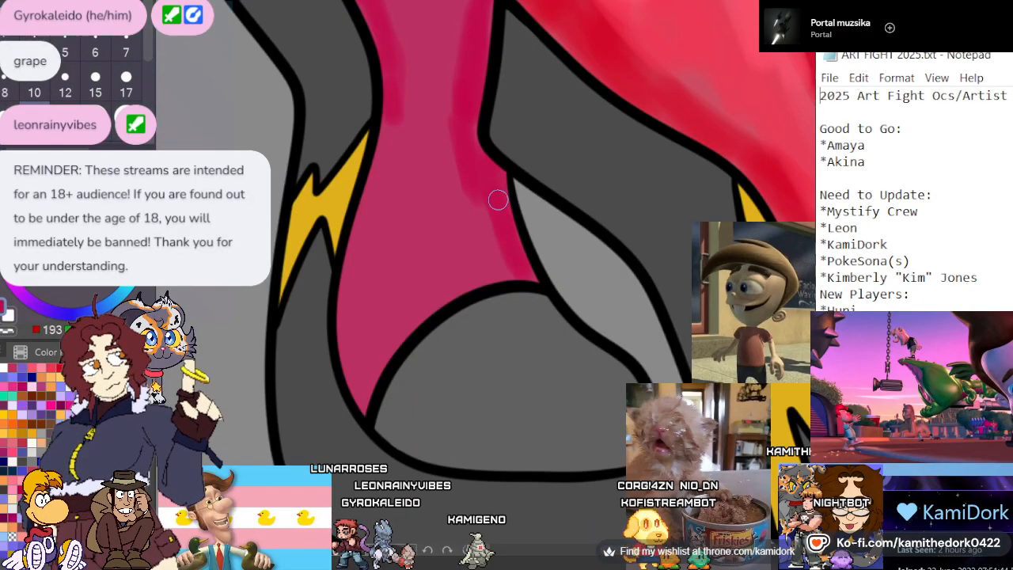
drag(446, 286, 364, 386)
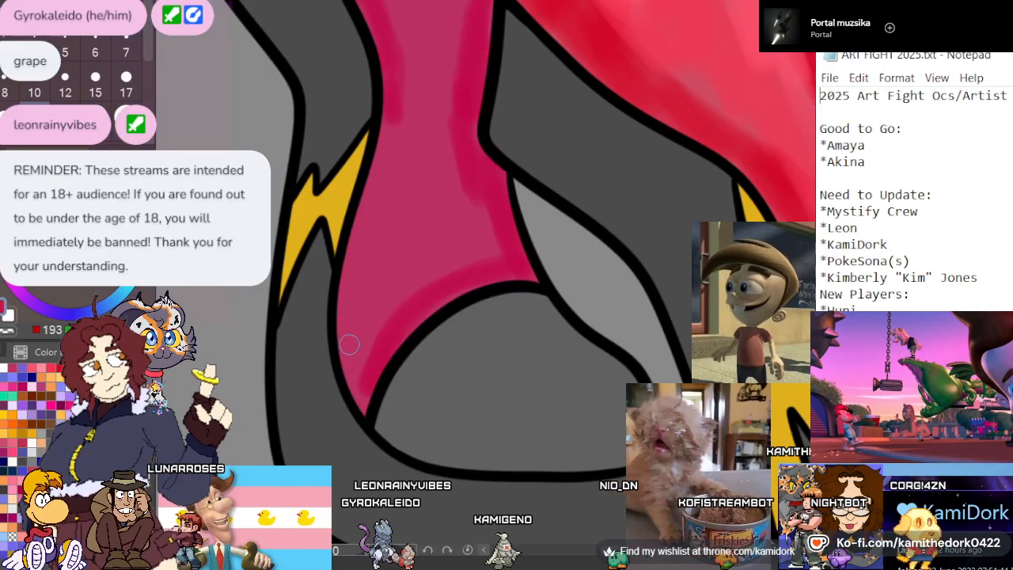
drag(363, 372, 500, 255)
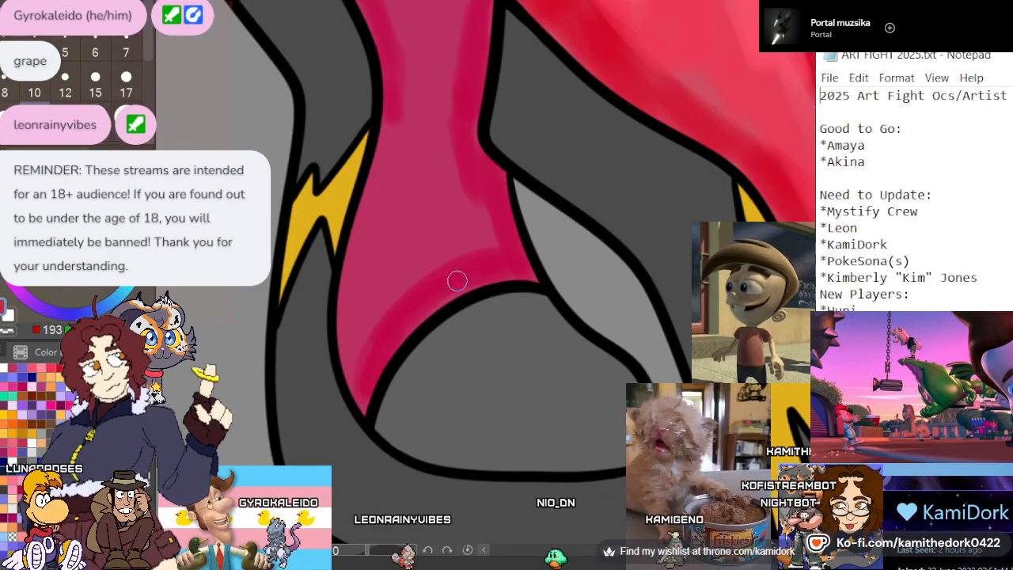
mouse_move(388, 120)
mouse_down()
mouse_move(355, 285)
mouse_move(360, 377)
mouse_up()
drag(346, 295, 360, 393)
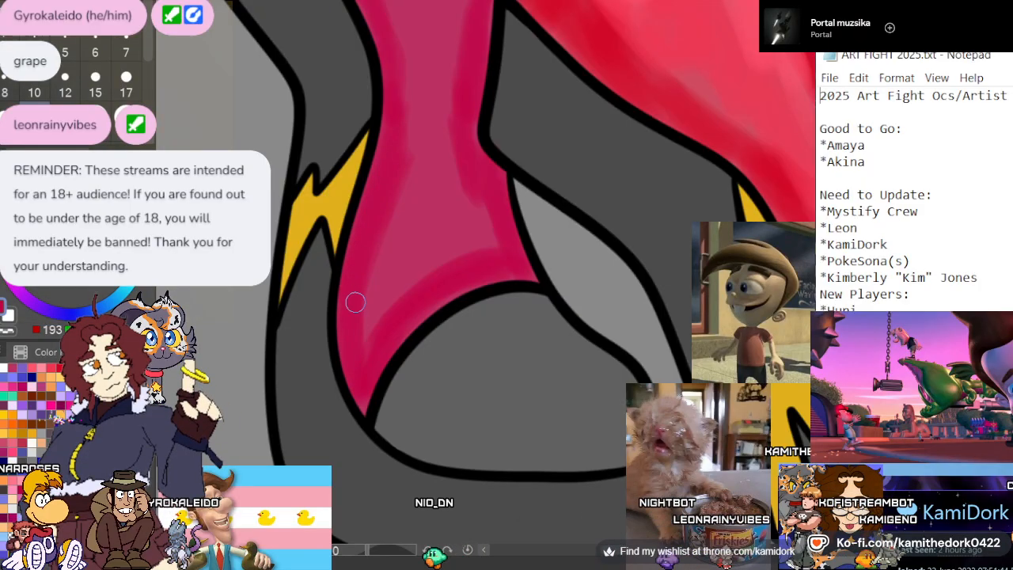
mouse_move(376, 316)
mouse_down()
mouse_move(385, 286)
mouse_move(462, 248)
mouse_up()
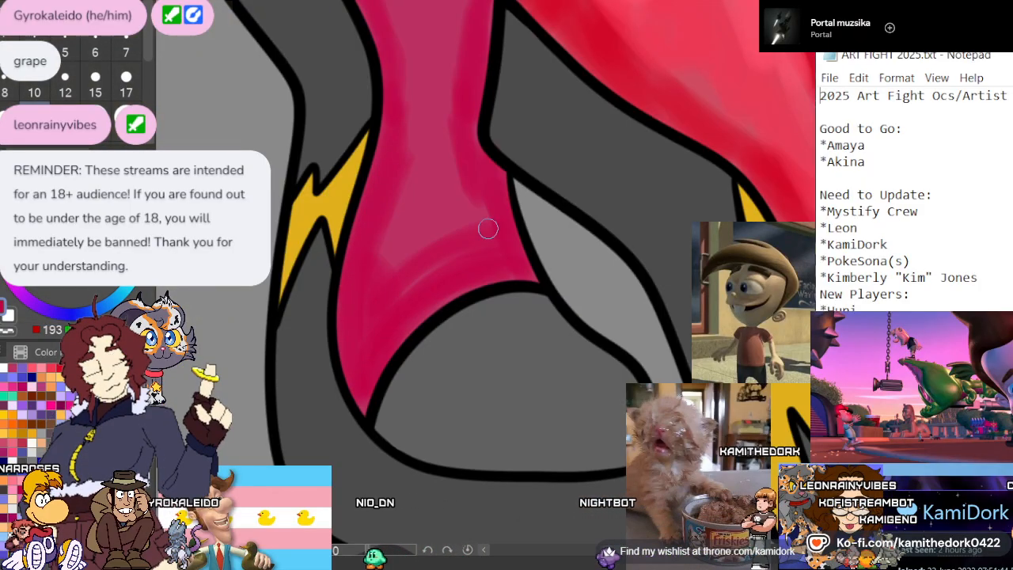
drag(382, 257, 496, 221)
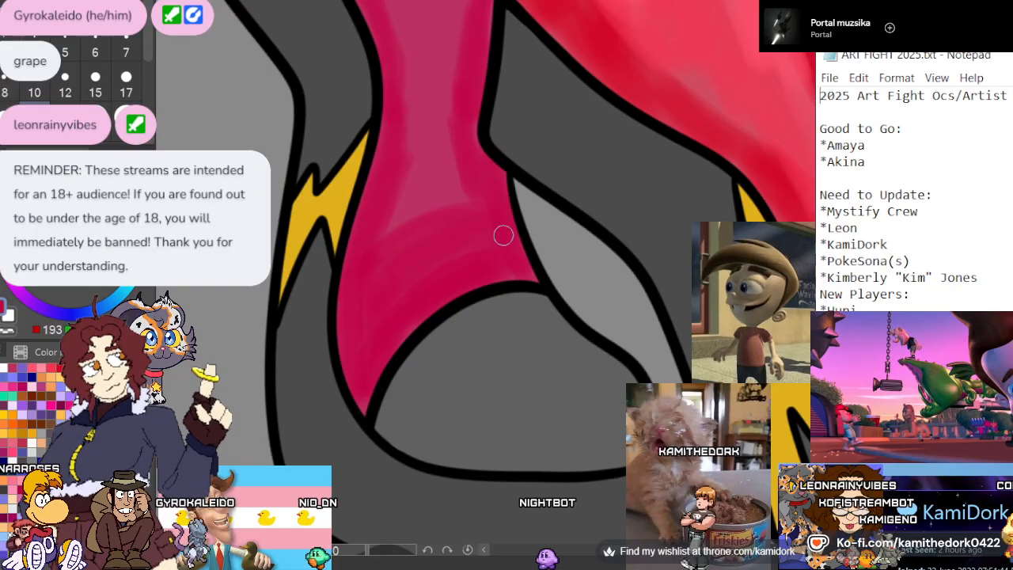
Choose brighter pinkish reds and brush highlights down the middle of the back boot, from the top to above the toe cap
scroll(447, 290, down, 3)
scroll(440, 290, up, 5)
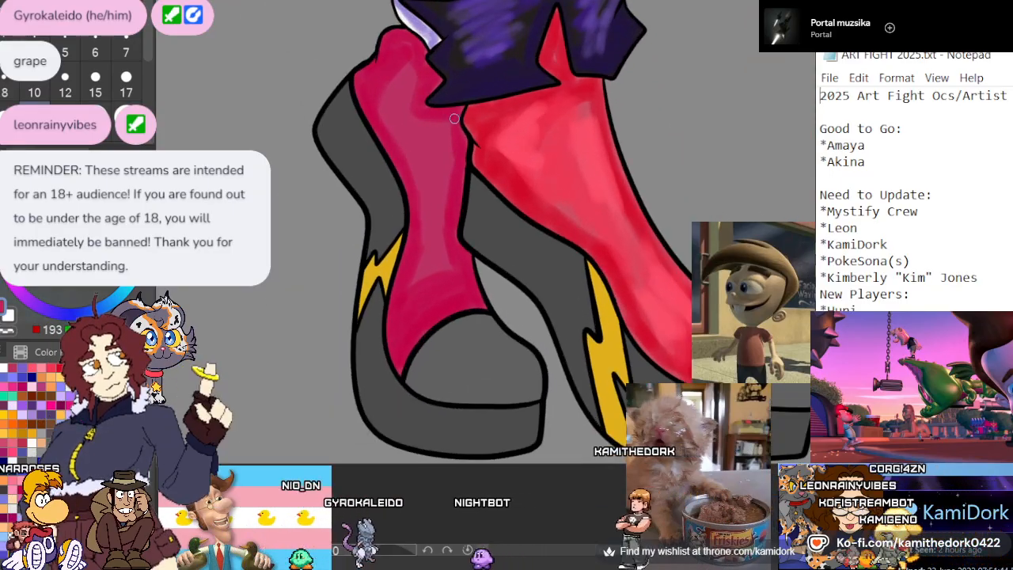
click(53, 368)
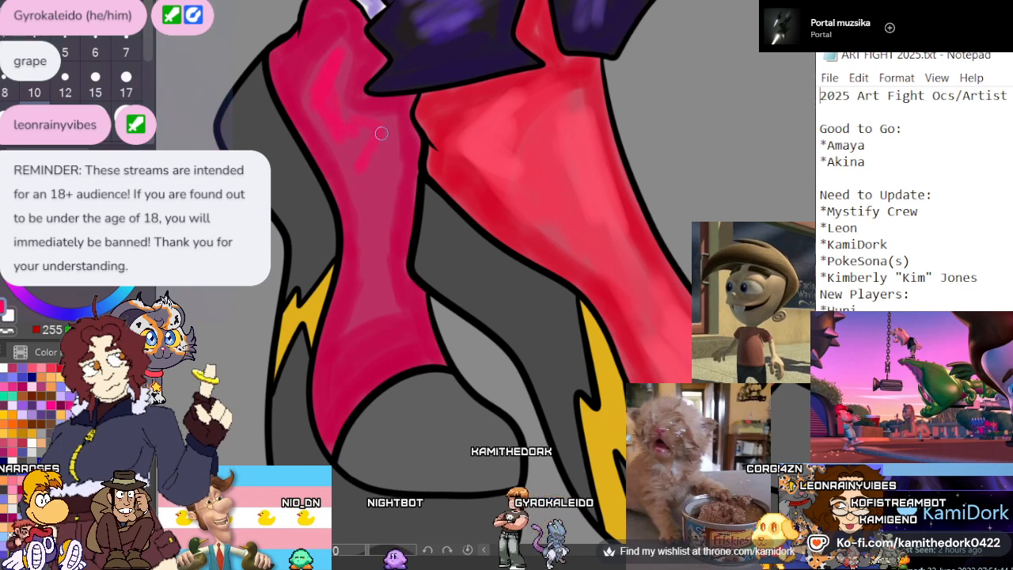
mouse_move(381, 133)
mouse_down()
mouse_move(371, 171)
mouse_move(384, 205)
mouse_move(381, 268)
mouse_move(353, 306)
mouse_move(357, 333)
mouse_move(389, 159)
mouse_move(343, 153)
mouse_up()
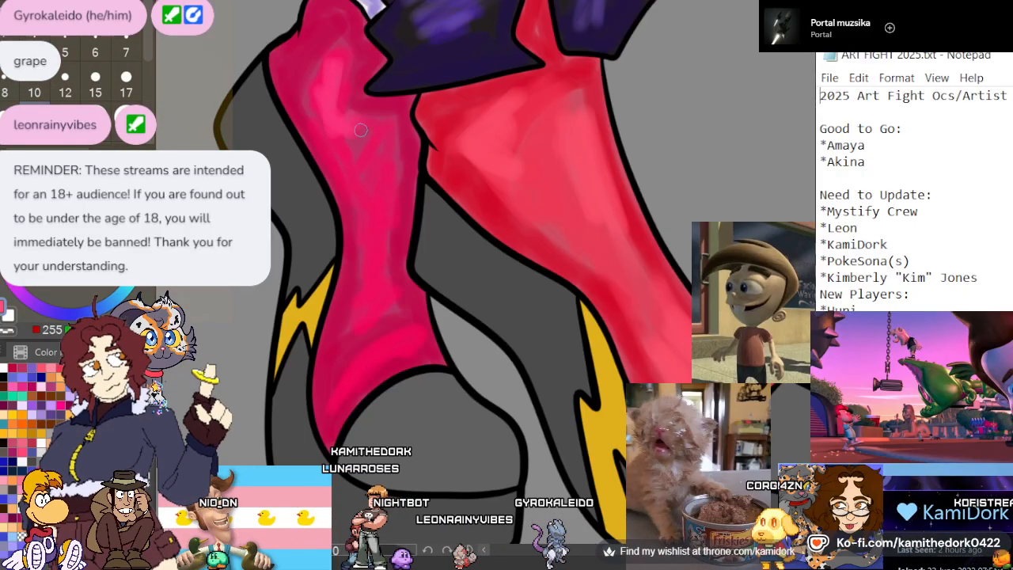
mouse_move(370, 234)
mouse_down()
mouse_move(366, 283)
mouse_move(376, 295)
mouse_move(384, 277)
mouse_move(367, 282)
mouse_move(412, 328)
mouse_move(391, 358)
mouse_up()
drag(310, 78, 340, 60)
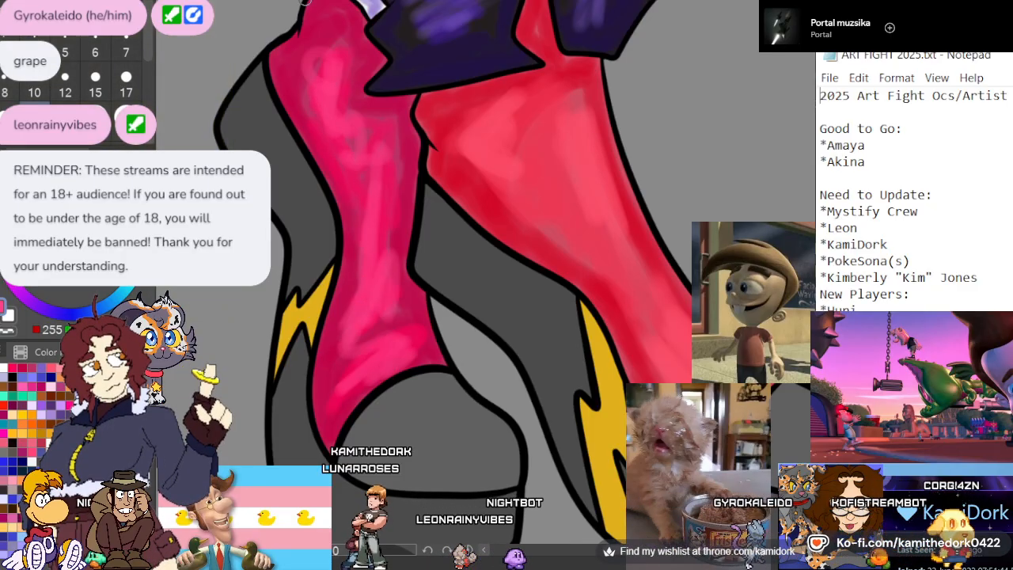
Choose a dark purple and shade the edges of the back boot's grey heel, from its top down to the yellow lightning bolt
scroll(317, 169, down, 2)
scroll(307, 127, up, 3)
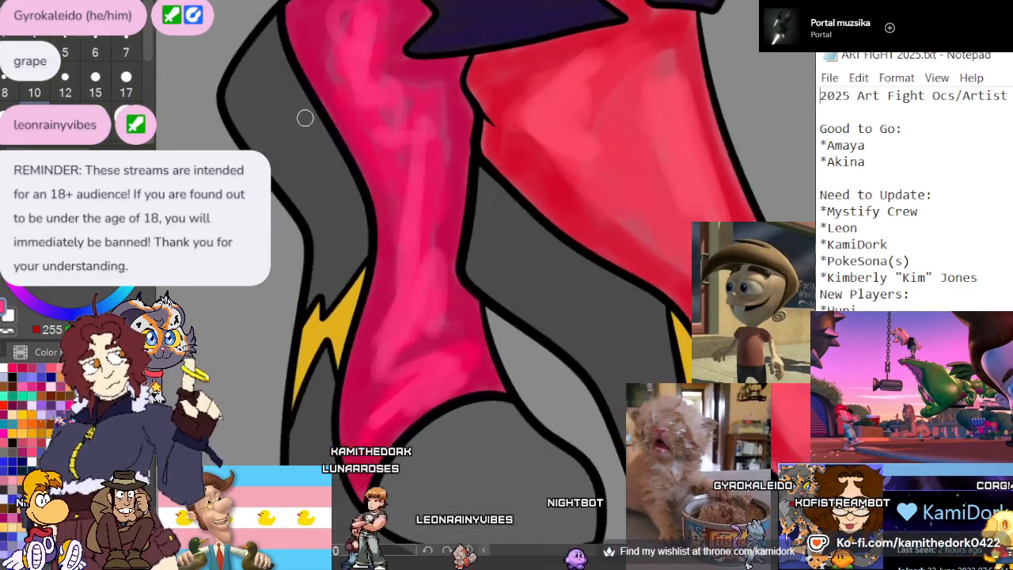
scroll(308, 116, up, 2)
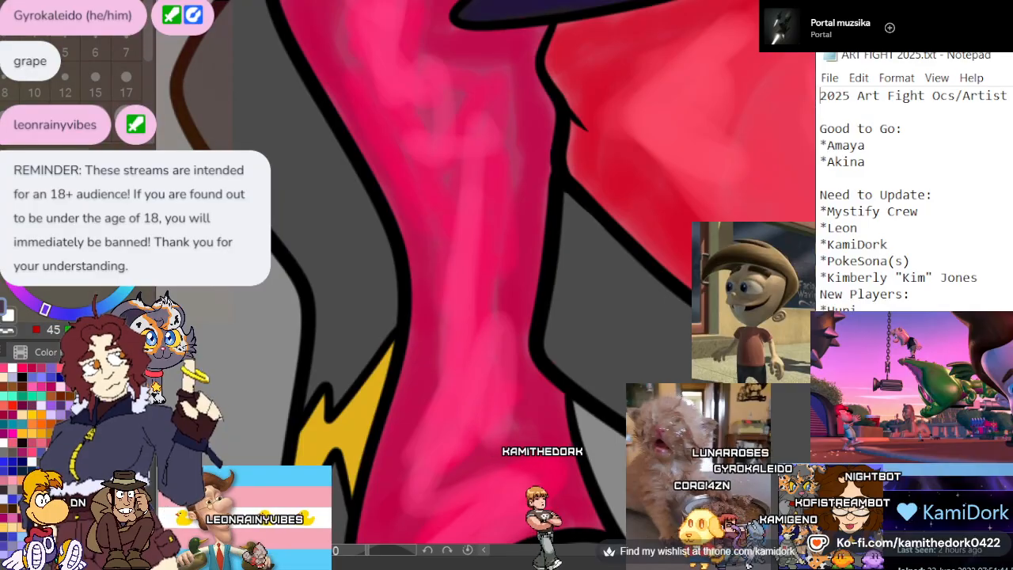
scroll(459, 124, down, 5)
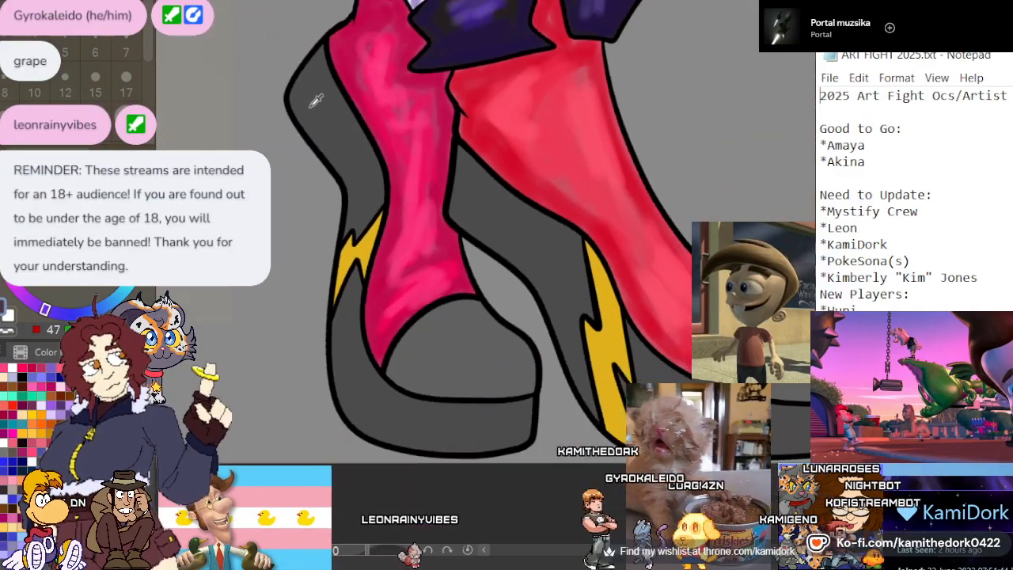
scroll(469, 161, up, 3)
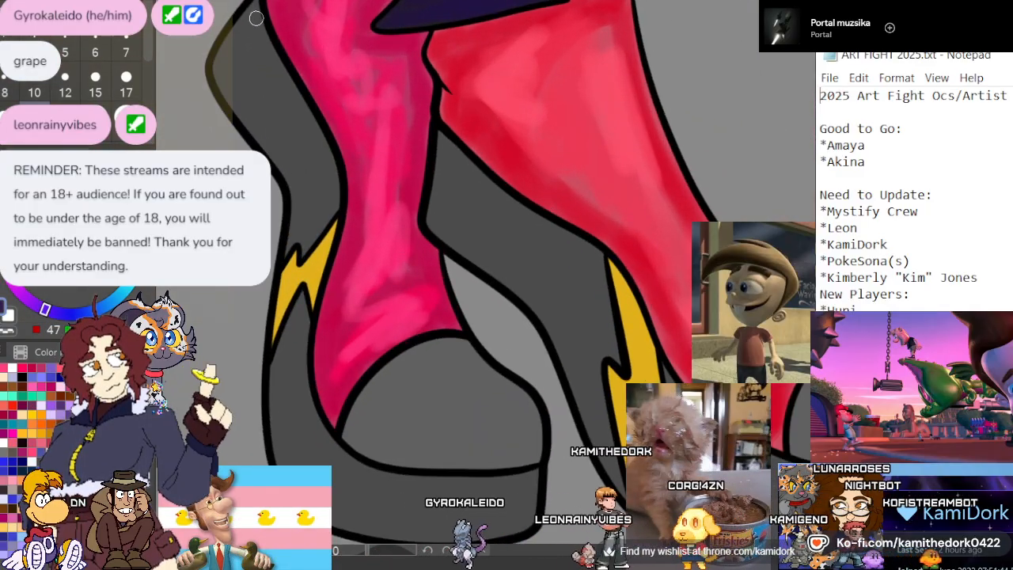
drag(255, 13, 299, 113)
mouse_move(266, 56)
mouse_down()
mouse_move(321, 145)
mouse_move(326, 125)
mouse_move(316, 132)
mouse_move(328, 211)
mouse_up()
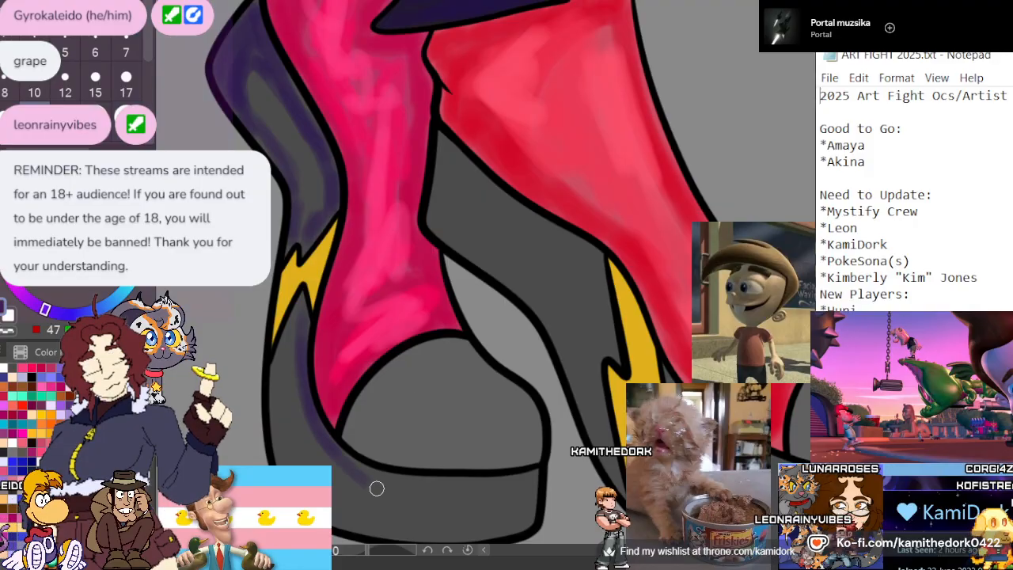
Brush the dark purple over the back boot's platform sole, beneath the toe cap and up to the lightning bolt
scroll(530, 370, down, 3)
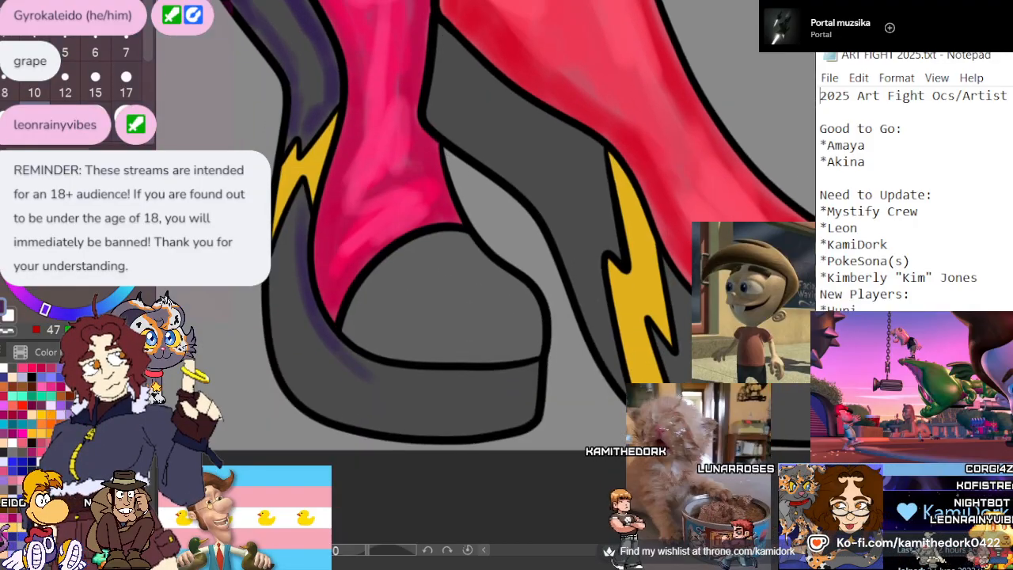
drag(507, 372, 375, 371)
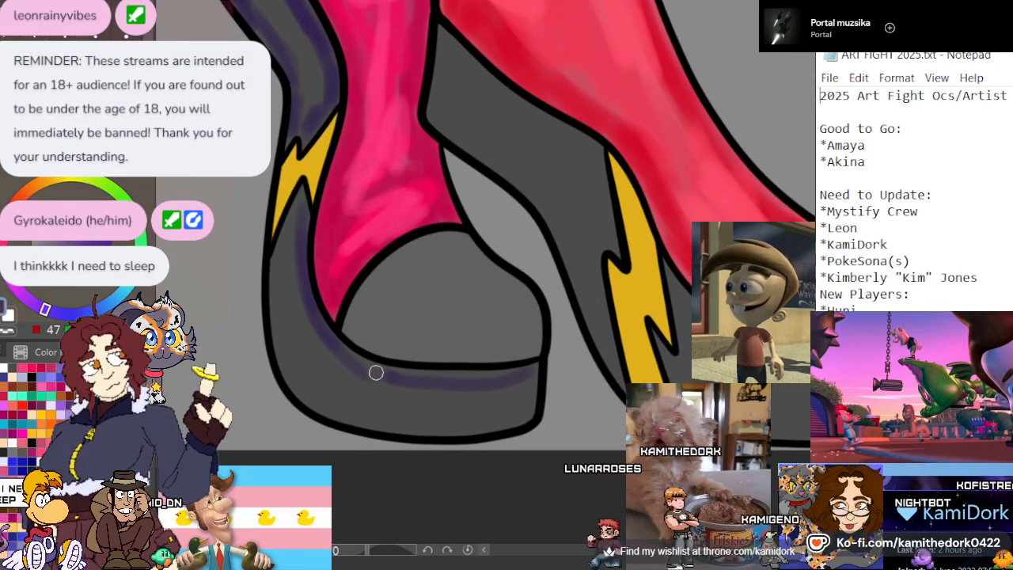
mouse_move(500, 374)
mouse_down()
mouse_move(520, 371)
mouse_move(507, 409)
mouse_move(531, 384)
mouse_up()
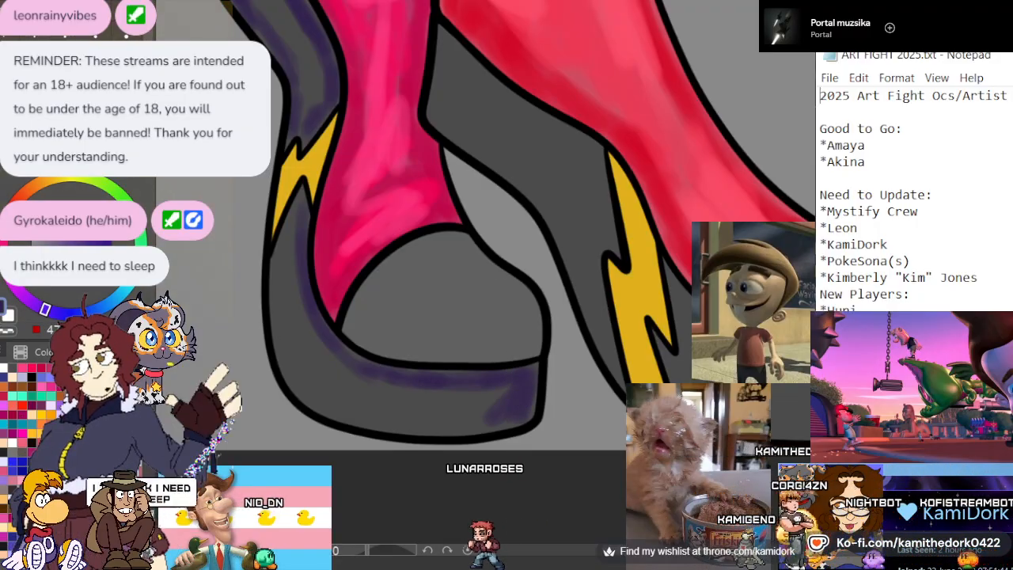
mouse_move(460, 407)
mouse_down()
mouse_move(489, 421)
mouse_move(355, 418)
mouse_move(467, 395)
mouse_move(404, 391)
mouse_up()
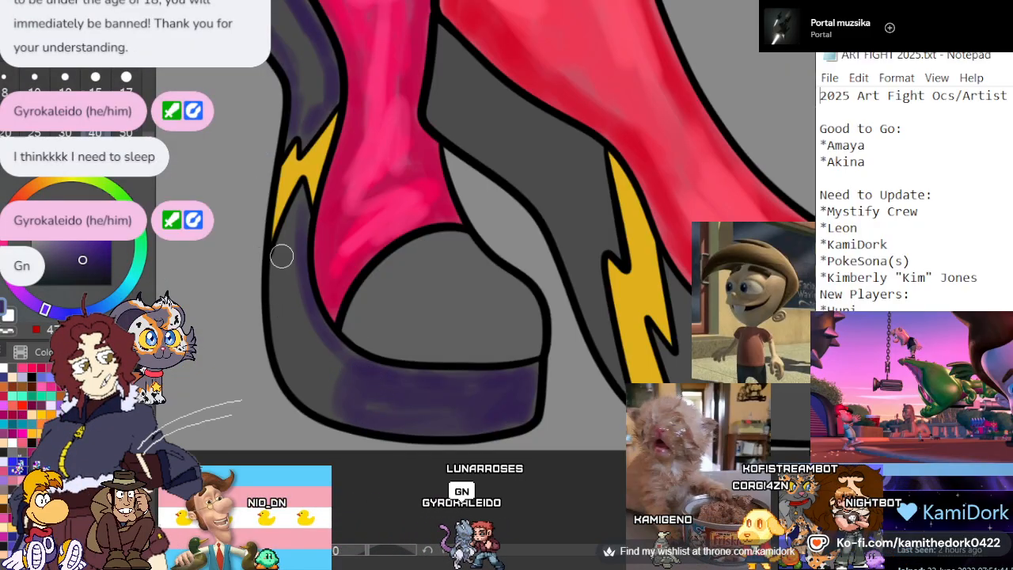
mouse_move(281, 255)
mouse_down()
mouse_move(298, 364)
mouse_move(315, 394)
mouse_up()
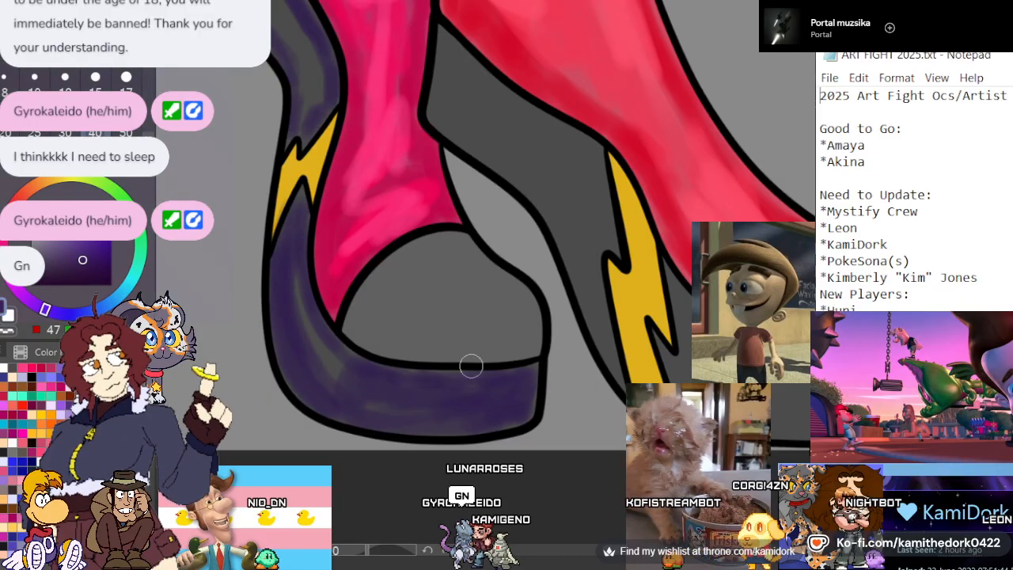
scroll(411, 219, down, 4)
scroll(503, 253, up, 5)
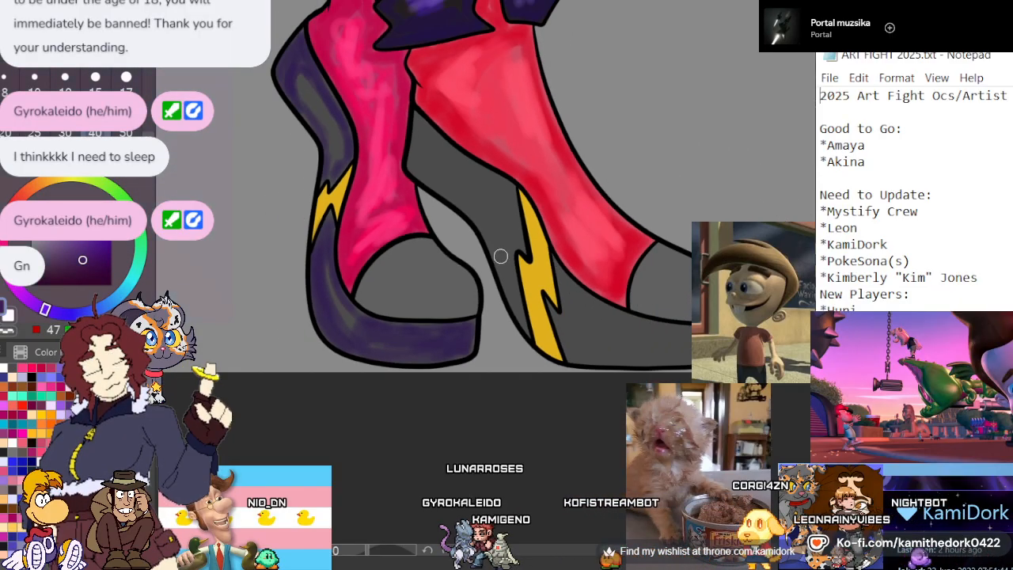
scroll(328, 261, down, 1)
scroll(325, 260, down, 2)
scroll(556, 195, up, 3)
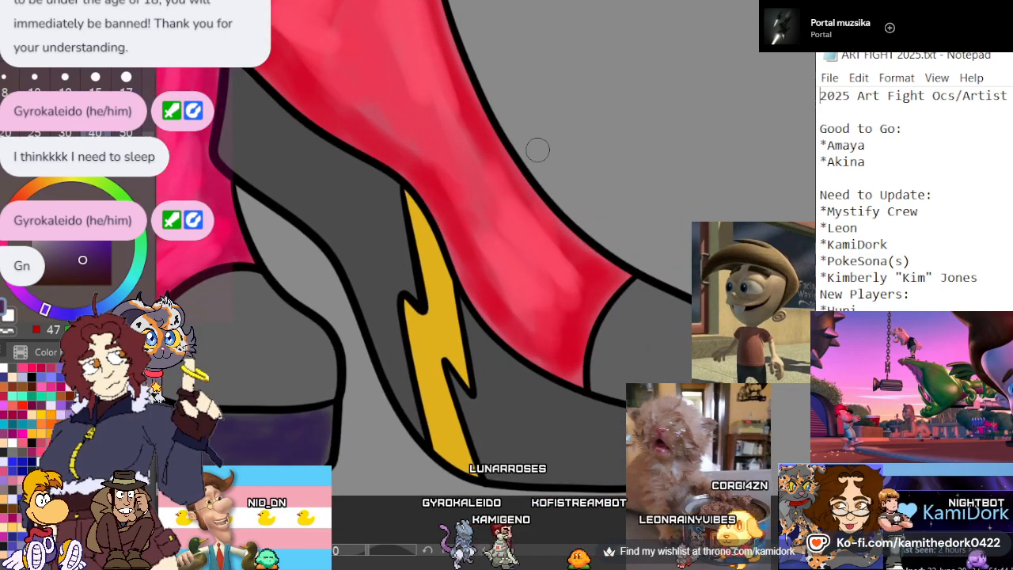
Brush the dark purple over the front boot's sole beside the lightning bolt and along the edges of its grey heel
mouse_move(625, 419)
mouse_down()
mouse_move(585, 411)
mouse_move(474, 333)
mouse_up()
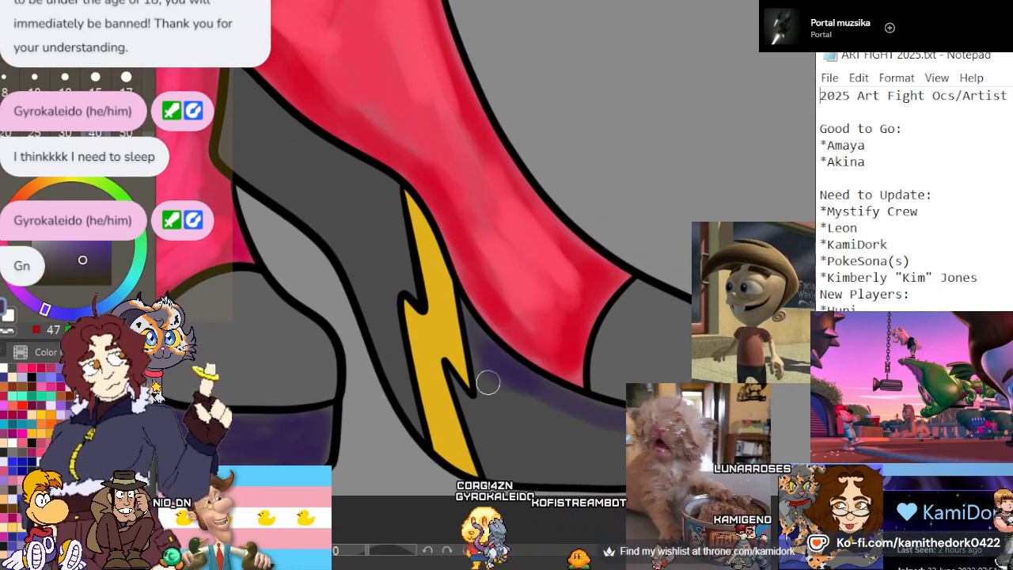
mouse_move(482, 413)
mouse_down()
mouse_move(499, 458)
mouse_move(569, 417)
mouse_move(501, 470)
mouse_move(598, 474)
mouse_move(522, 459)
mouse_up()
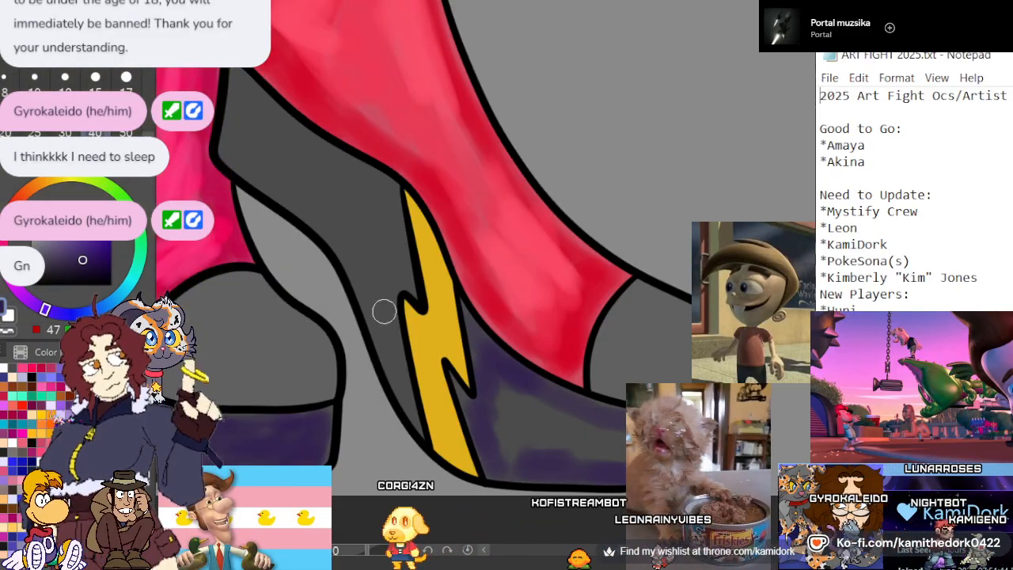
mouse_move(373, 303)
mouse_down()
mouse_move(352, 239)
mouse_move(298, 191)
mouse_up()
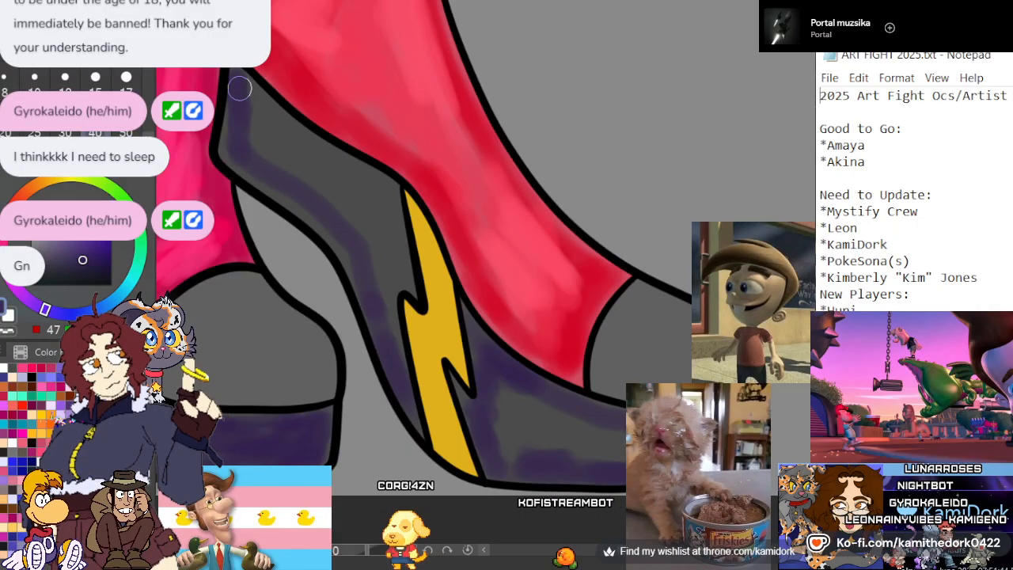
drag(239, 89, 359, 173)
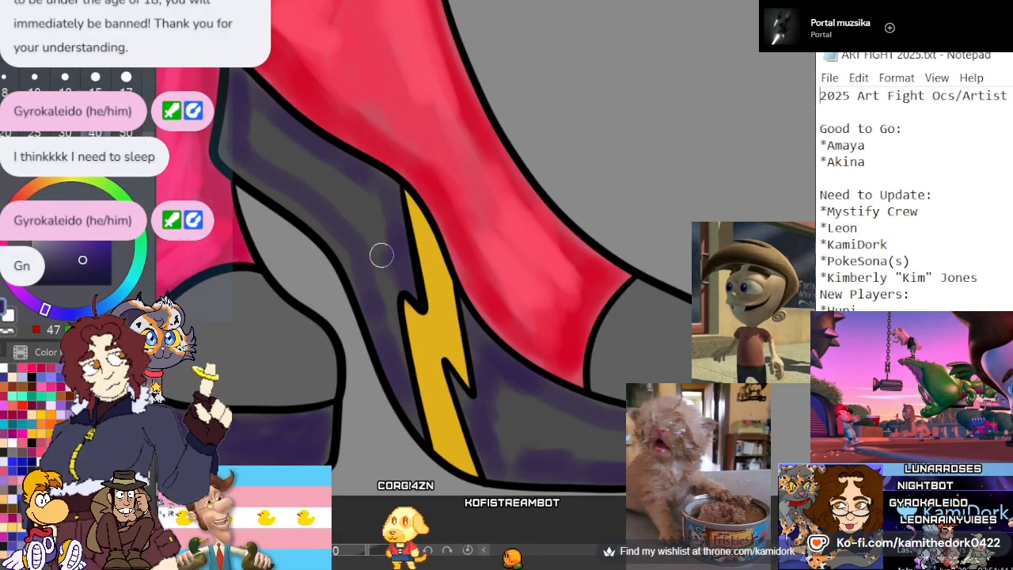
mouse_move(362, 275)
mouse_down()
mouse_move(339, 235)
mouse_move(235, 154)
mouse_move(227, 129)
mouse_up()
Choose a brighter purple and brush it along the middle of both boots' heels and platform soles
click(84, 225)
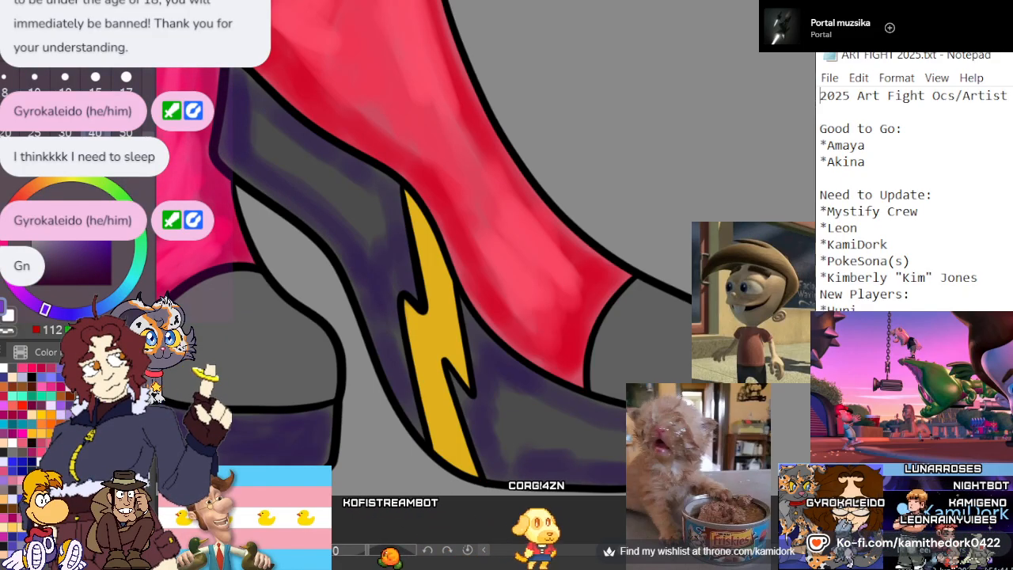
mouse_move(267, 122)
mouse_down()
mouse_move(315, 166)
mouse_move(364, 190)
mouse_move(293, 148)
mouse_move(288, 177)
mouse_move(359, 226)
mouse_up()
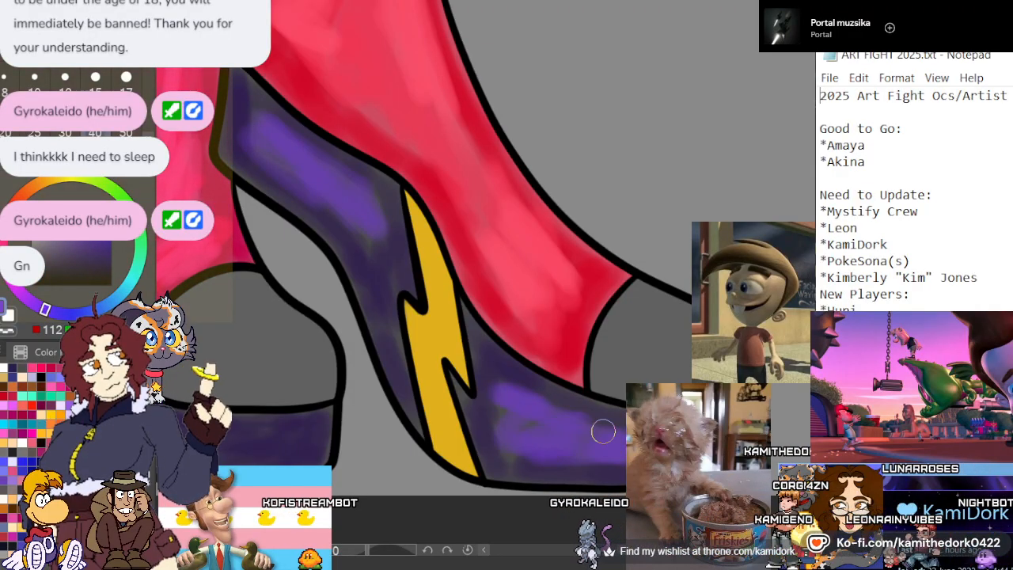
scroll(634, 231, down, 3)
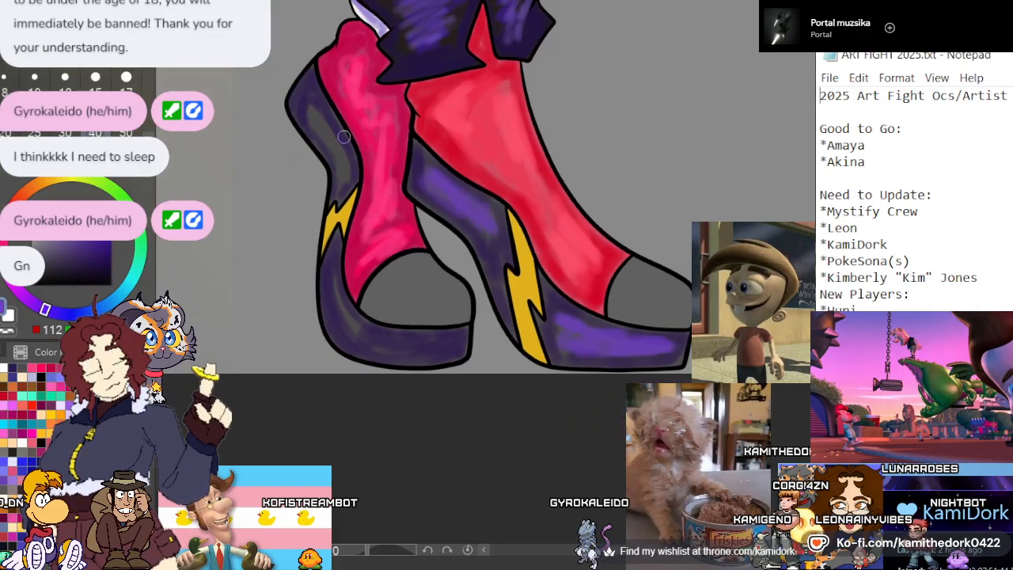
scroll(343, 136, up, 1)
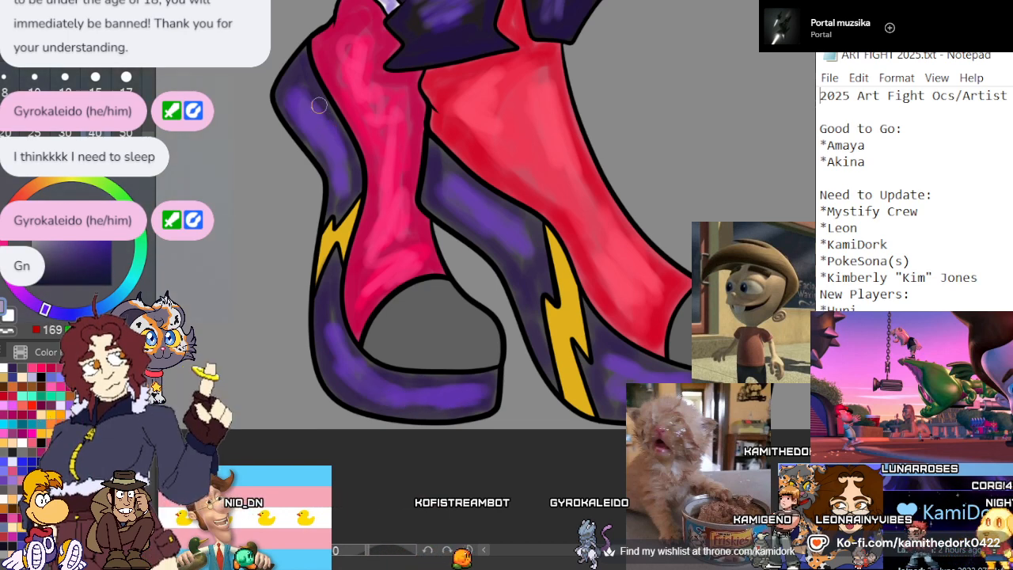
Brush pale lavender highlights along the heels and platform soles of the back and front boots
drag(326, 110, 336, 170)
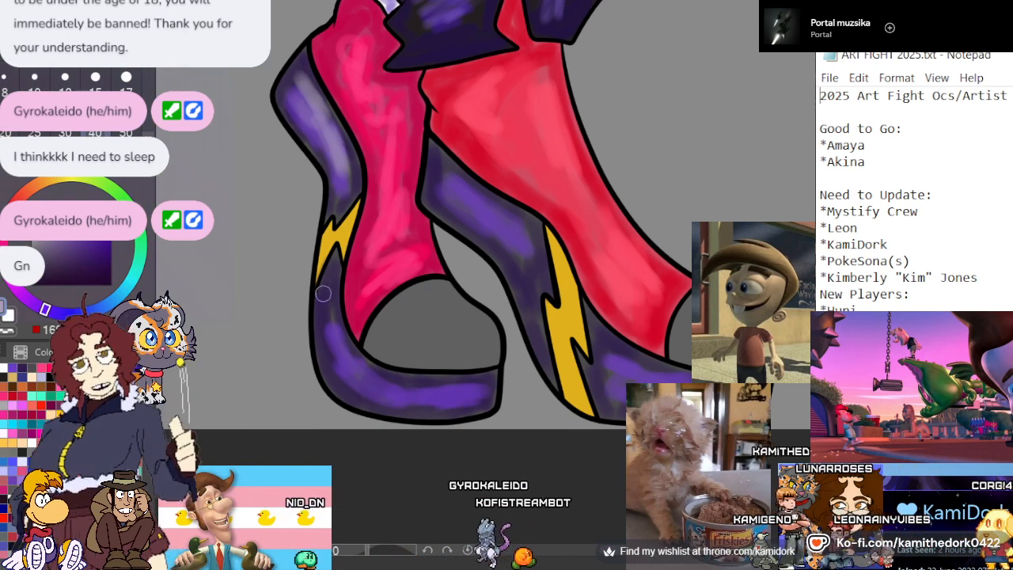
mouse_move(326, 307)
mouse_down()
mouse_move(342, 354)
mouse_move(386, 398)
mouse_move(462, 390)
mouse_up()
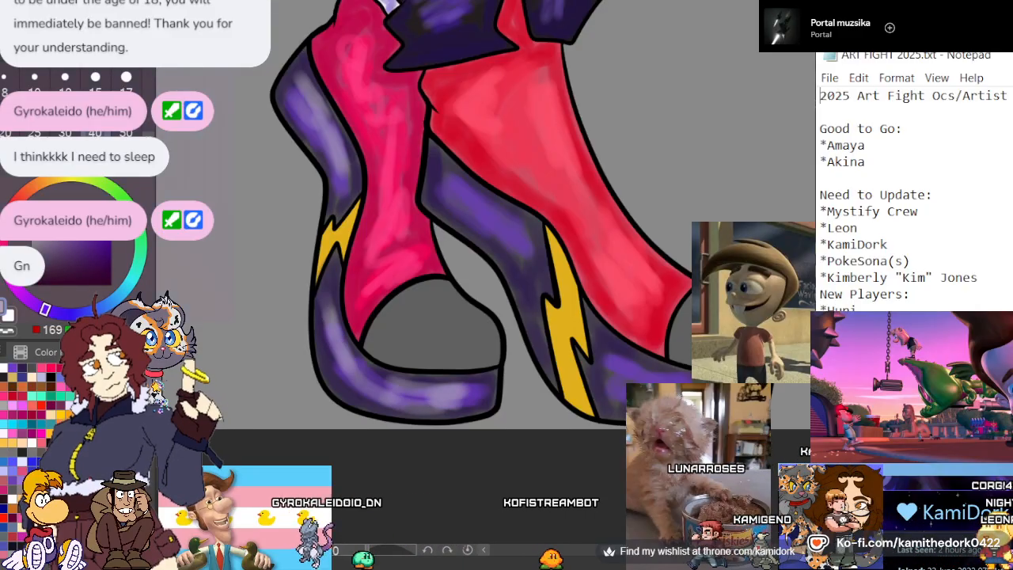
click(43, 243)
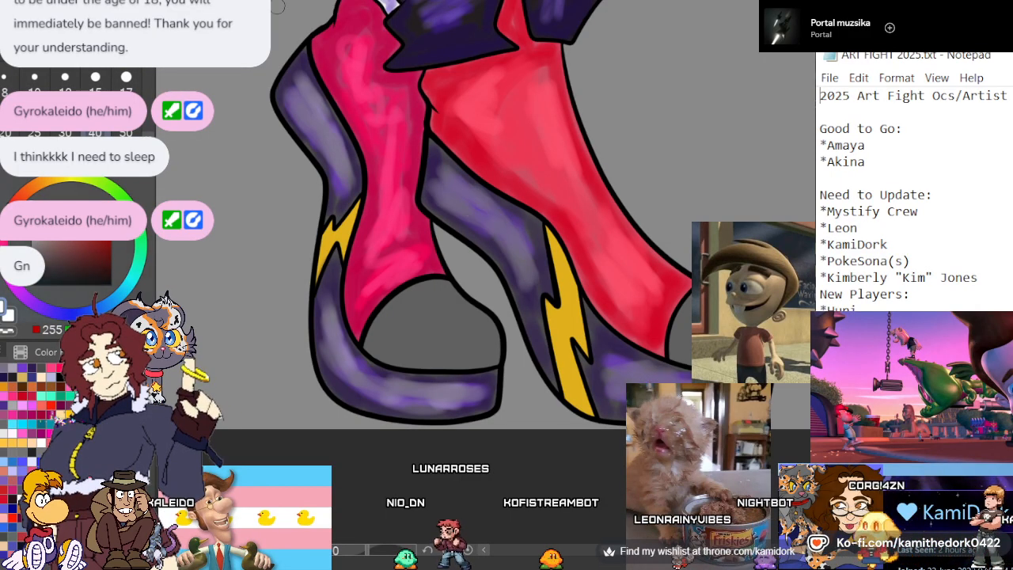
mouse_move(440, 183)
mouse_down()
mouse_move(524, 258)
mouse_move(494, 212)
mouse_up()
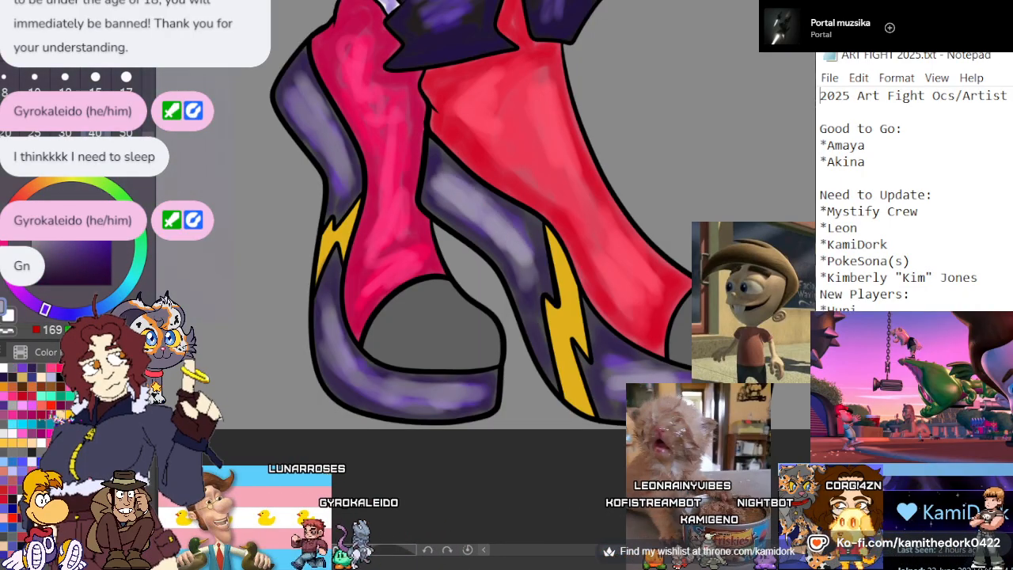
scroll(405, 264, down, 6)
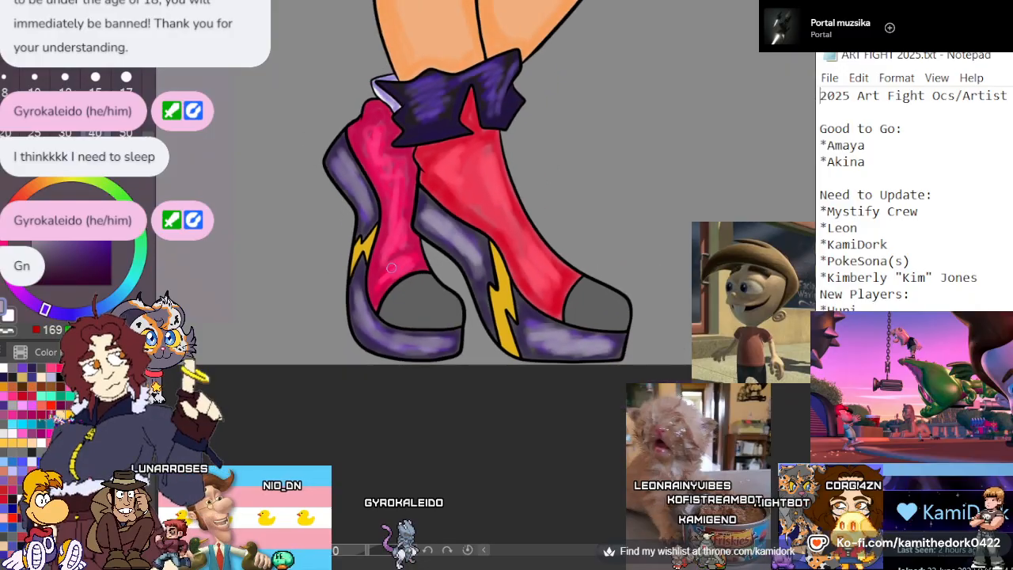
Paint the back boot's grey toe cap with dark and medium purples and add a pale lavender highlight near its upper edge
scroll(424, 263, up, 1)
scroll(424, 263, up, 2)
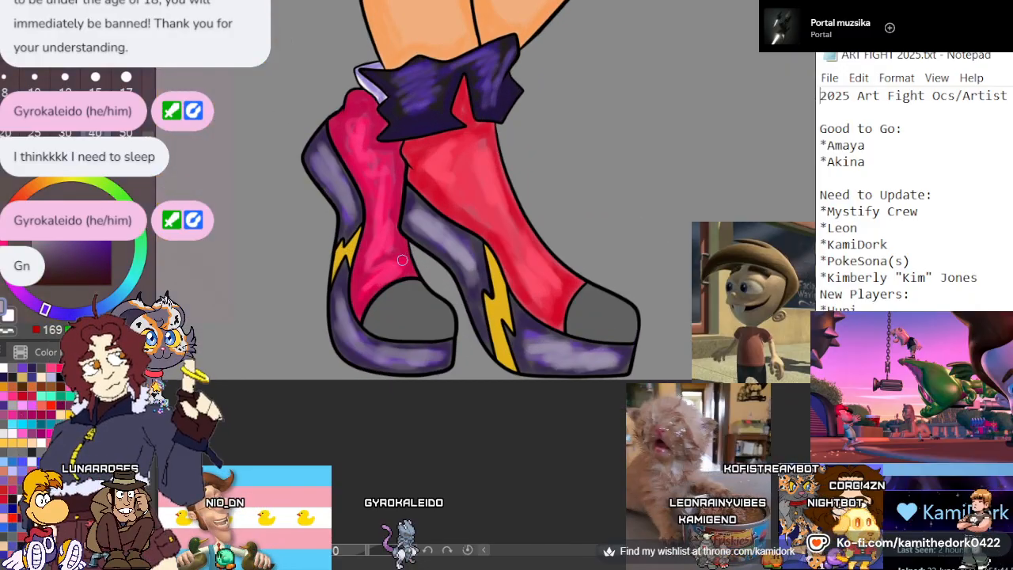
scroll(402, 259, up, 4)
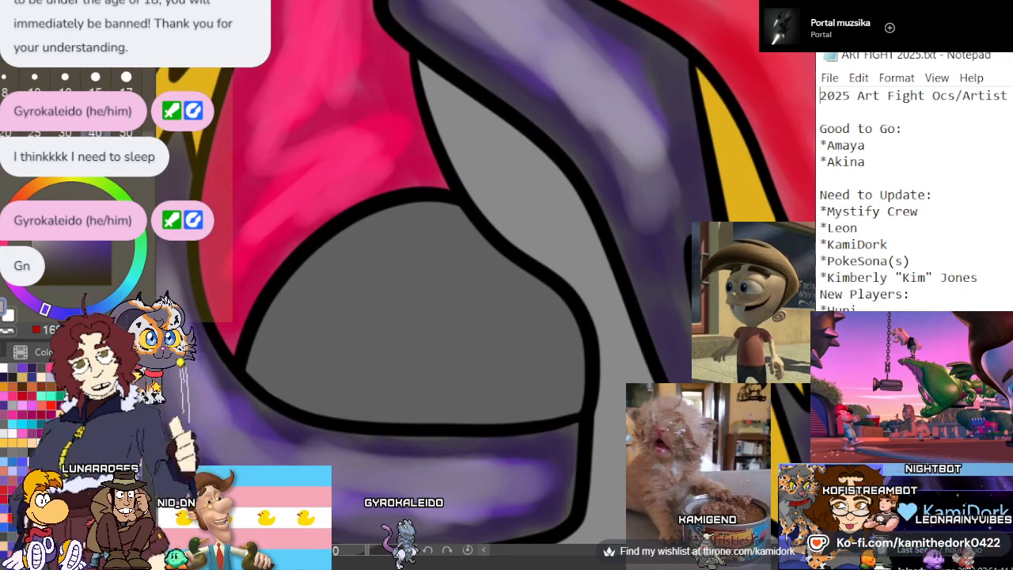
ctrl+click(413, 311)
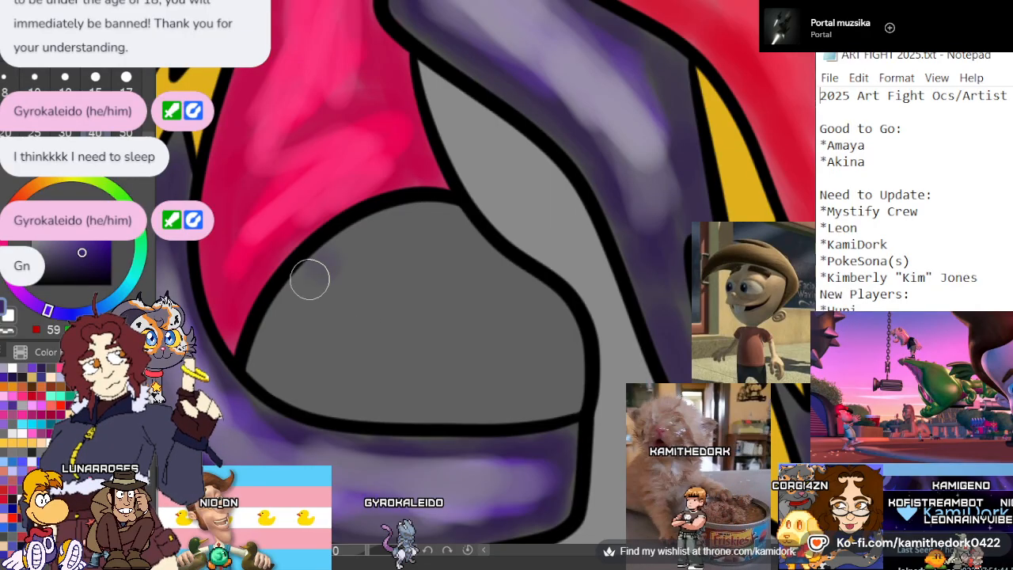
mouse_move(310, 278)
mouse_down()
mouse_move(408, 406)
mouse_move(522, 384)
mouse_move(551, 319)
mouse_move(571, 356)
mouse_move(542, 403)
mouse_move(542, 297)
mouse_move(530, 386)
mouse_move(364, 388)
mouse_move(260, 340)
mouse_move(424, 402)
mouse_move(529, 367)
mouse_move(312, 382)
mouse_move(311, 299)
mouse_move(396, 228)
mouse_move(315, 277)
mouse_move(434, 214)
mouse_up()
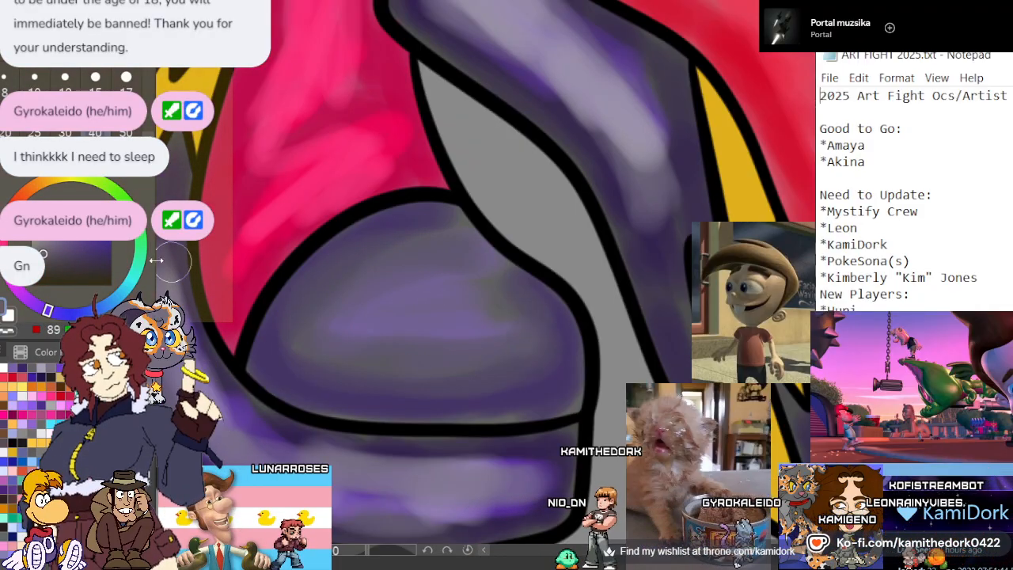
mouse_move(421, 298)
mouse_down()
mouse_move(524, 329)
mouse_move(422, 287)
mouse_move(464, 278)
mouse_up()
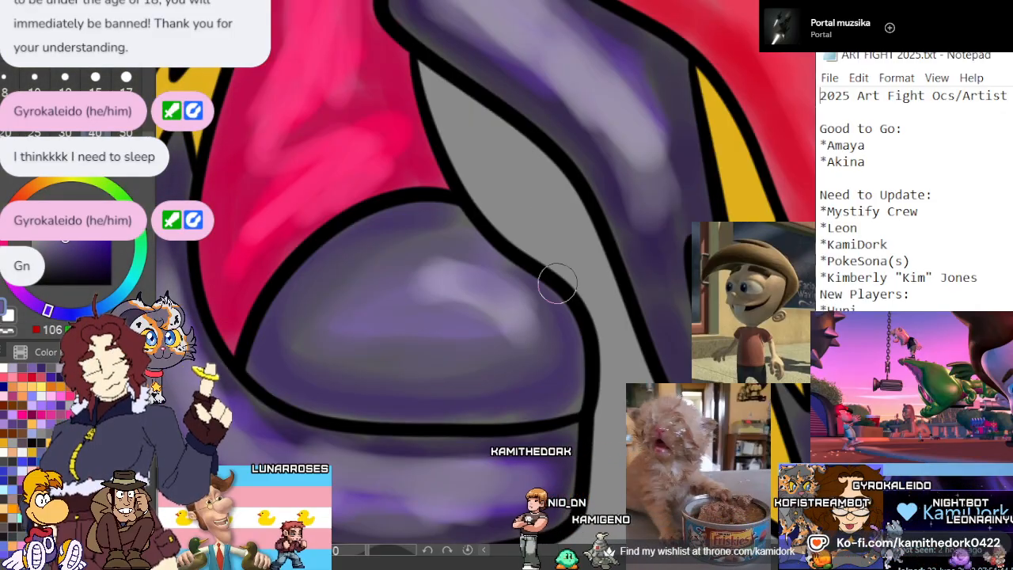
Paint the front boot's grey toe cap dark purple along its lower part and medium purple across its upper part
scroll(562, 306, down, 2)
scroll(562, 306, down, 3)
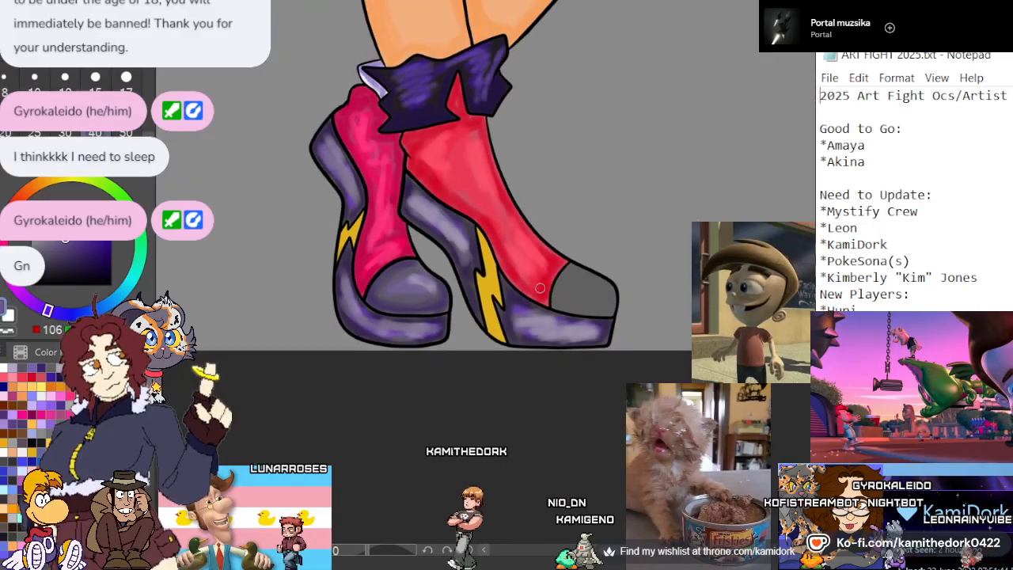
scroll(635, 316, up, 3)
scroll(636, 316, up, 4)
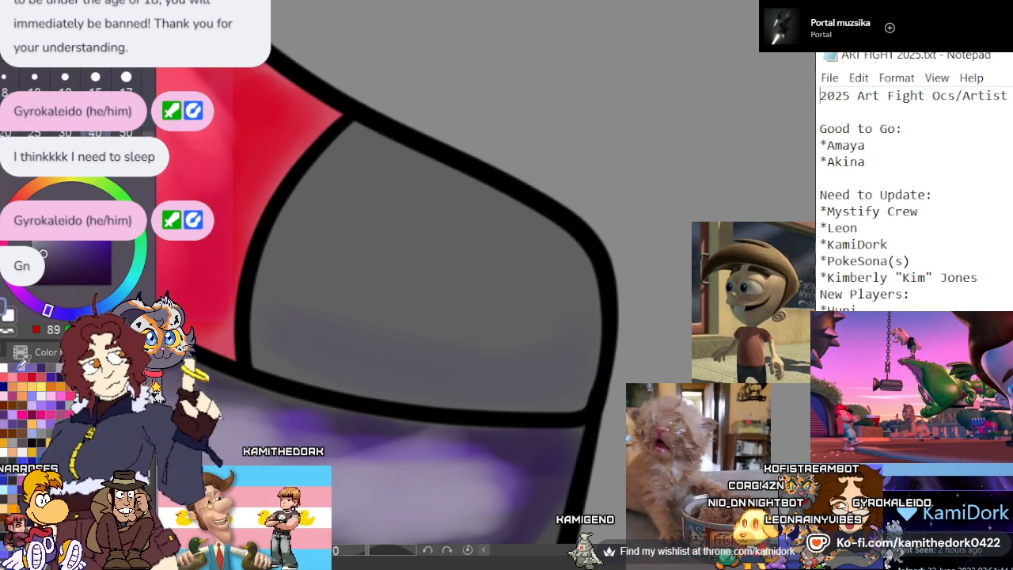
mouse_move(278, 291)
mouse_down()
mouse_move(541, 368)
mouse_move(502, 382)
mouse_move(256, 300)
mouse_move(267, 283)
mouse_move(565, 284)
mouse_move(570, 345)
mouse_move(283, 296)
mouse_up()
mouse_move(320, 257)
mouse_down()
mouse_move(540, 296)
mouse_move(416, 324)
mouse_move(350, 283)
mouse_move(564, 251)
mouse_move(334, 255)
mouse_move(480, 280)
mouse_move(327, 229)
mouse_up()
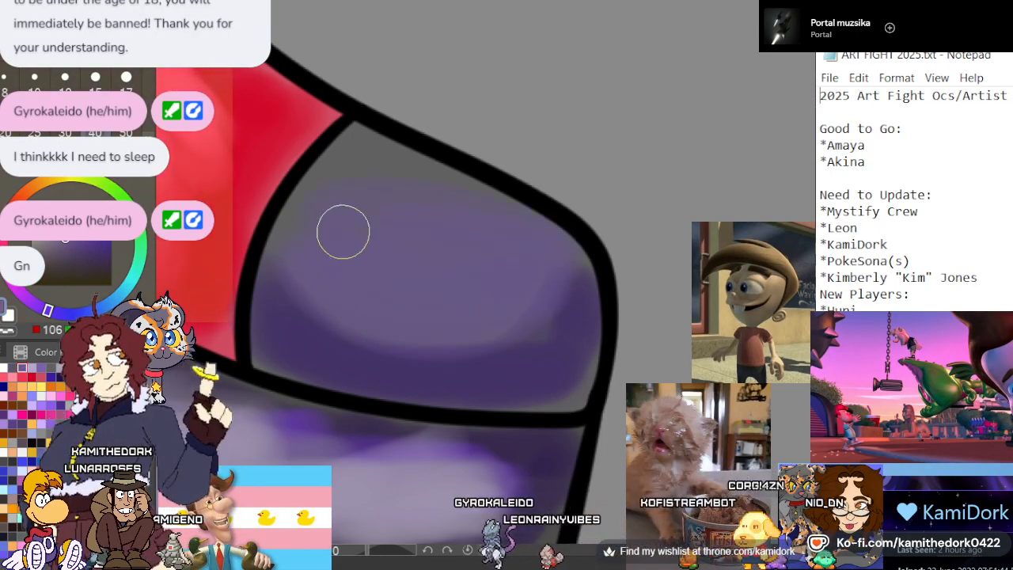
Brush pale lavender highlights across the upper part of the front boot's toe cap and soften them with medium purple
mouse_move(359, 204)
mouse_down()
mouse_move(556, 274)
mouse_move(384, 192)
mouse_move(452, 205)
mouse_move(387, 204)
mouse_up()
click(51, 367)
mouse_move(310, 226)
mouse_down()
mouse_move(429, 322)
mouse_move(534, 306)
mouse_move(296, 283)
mouse_move(535, 341)
mouse_move(560, 325)
mouse_up()
key(ctrl+z)
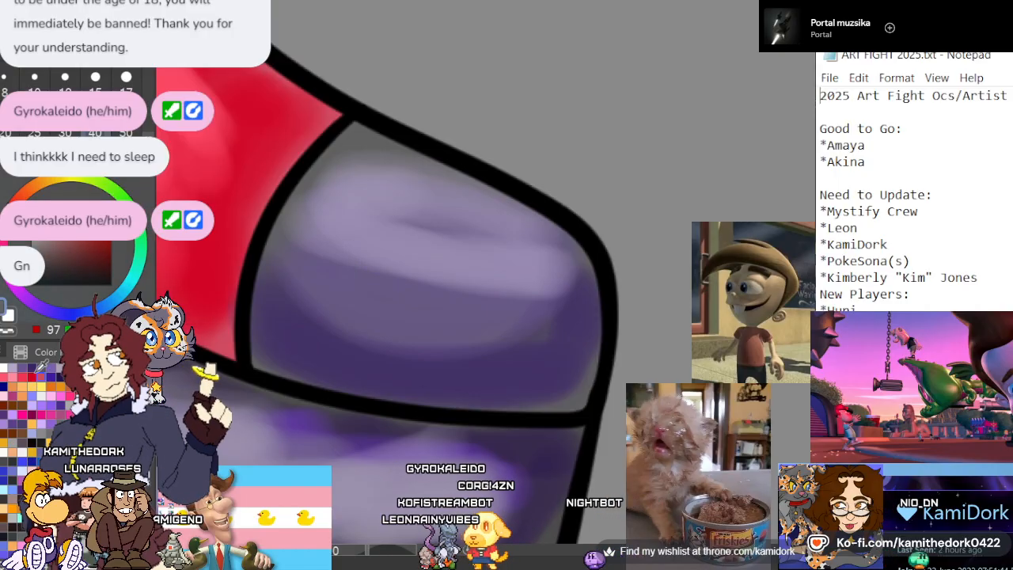
drag(338, 230, 311, 238)
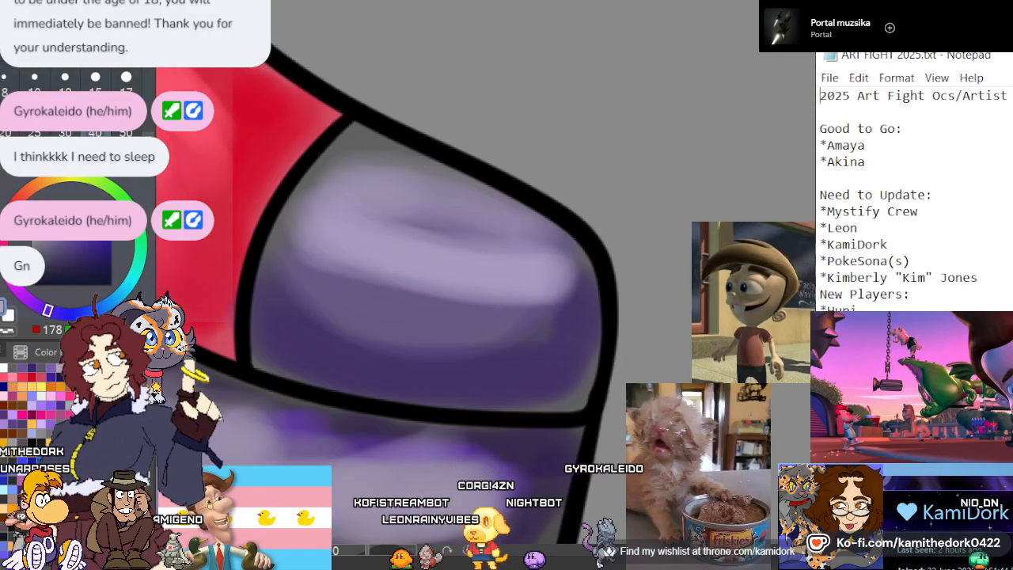
key(ctrl+z)
click(41, 368)
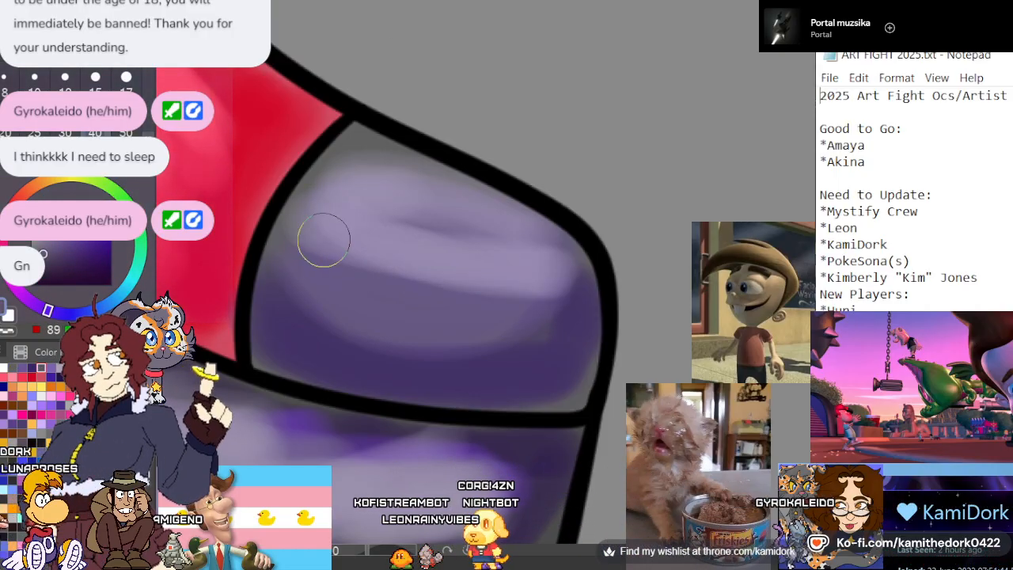
mouse_move(324, 239)
mouse_down()
mouse_move(405, 288)
mouse_move(550, 296)
mouse_move(295, 251)
mouse_move(521, 272)
mouse_move(480, 251)
mouse_move(359, 224)
mouse_move(558, 296)
mouse_move(375, 355)
mouse_up()
Sample the back boot's lightning bolt yellow, shift its hue to orange, set the brush size to 17 and shade the bolt's right side
scroll(409, 274, down, 2)
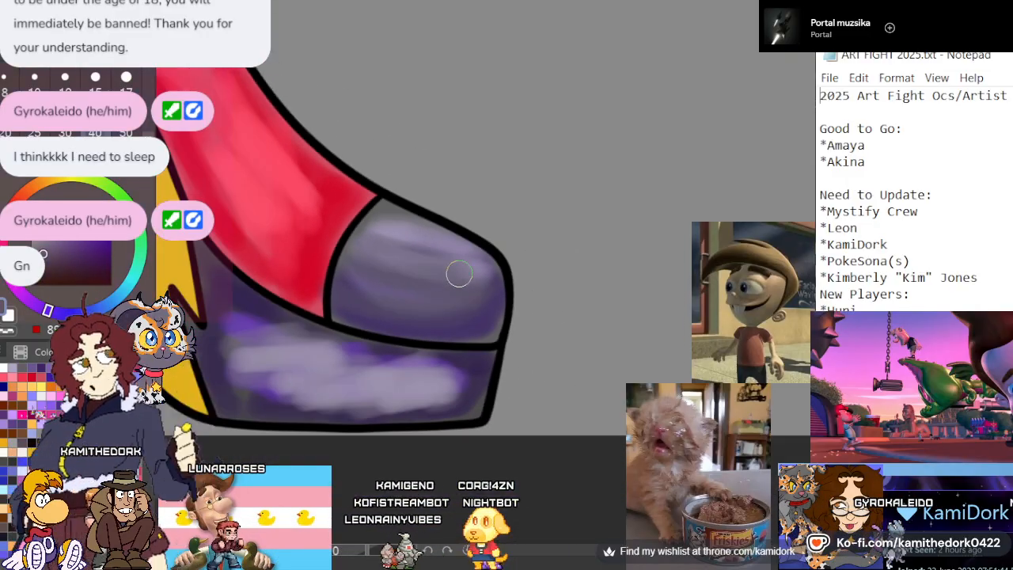
scroll(497, 326, down, 5)
scroll(251, 247, up, 2)
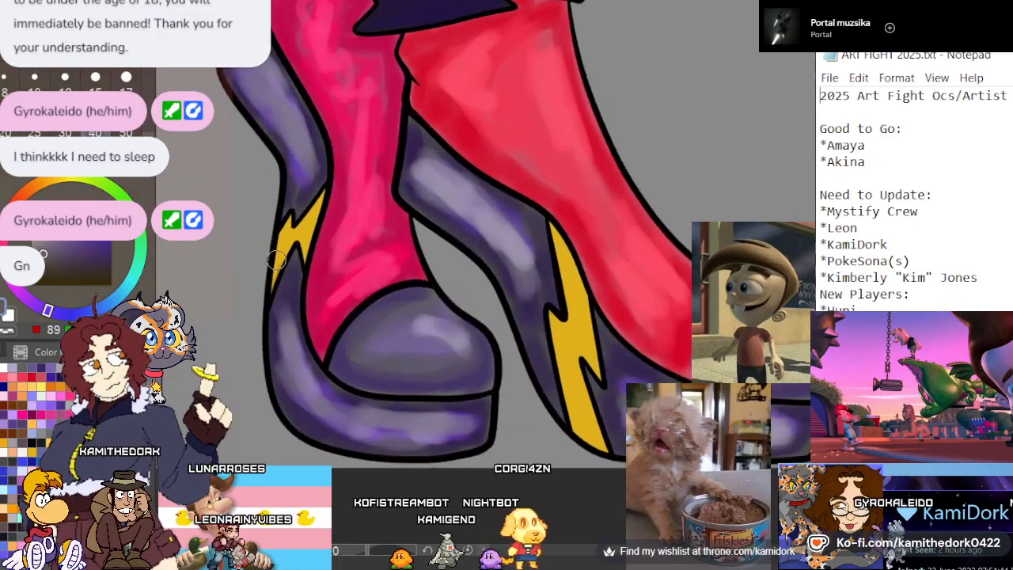
scroll(277, 260, up, 4)
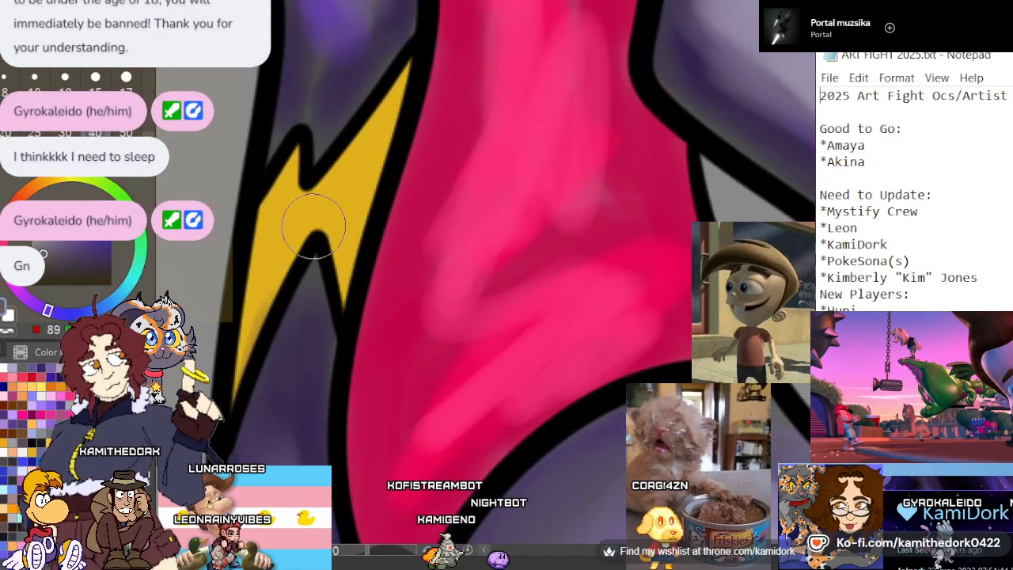
alt+click(355, 206)
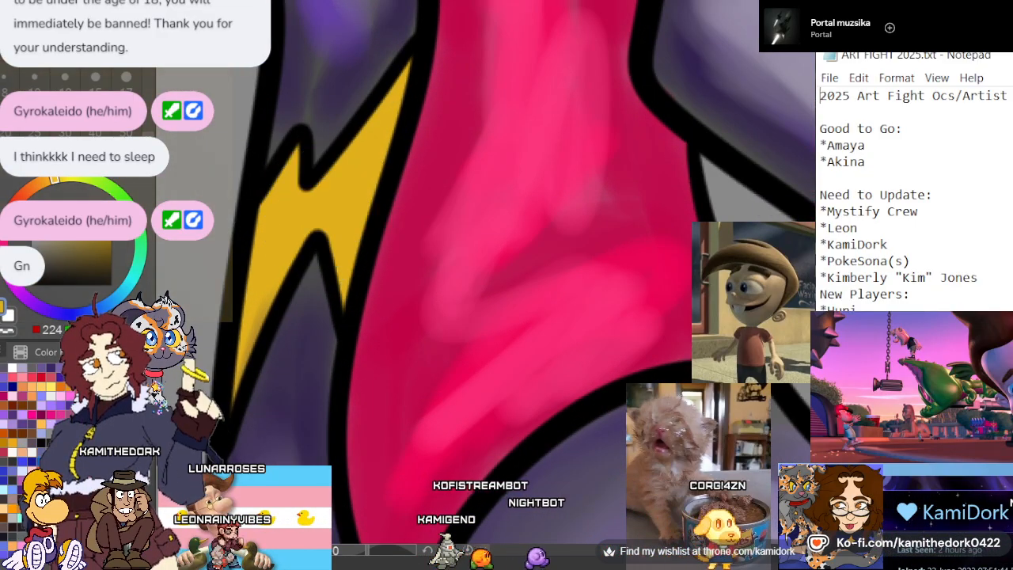
click(38, 187)
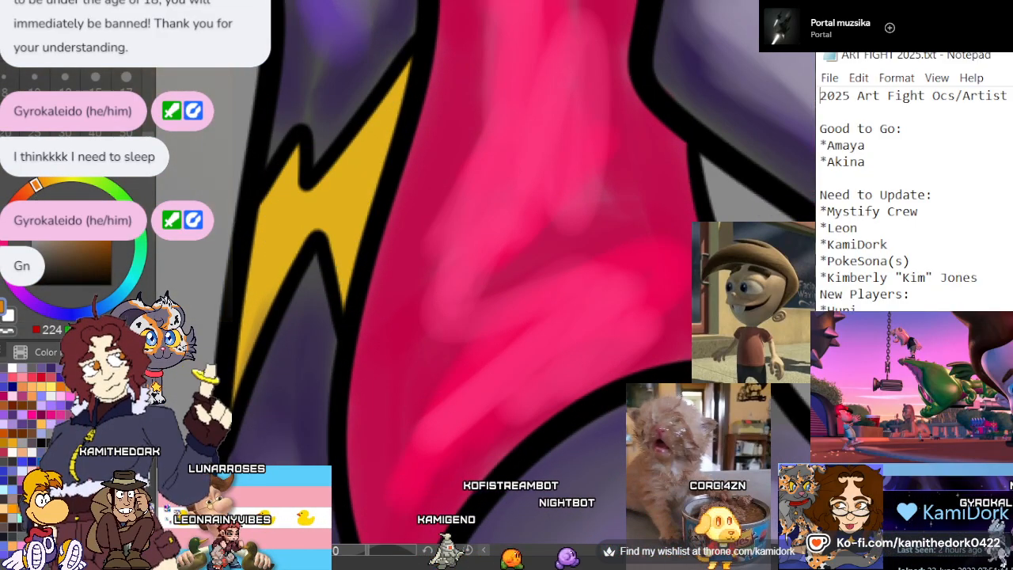
click(125, 75)
drag(405, 76, 348, 273)
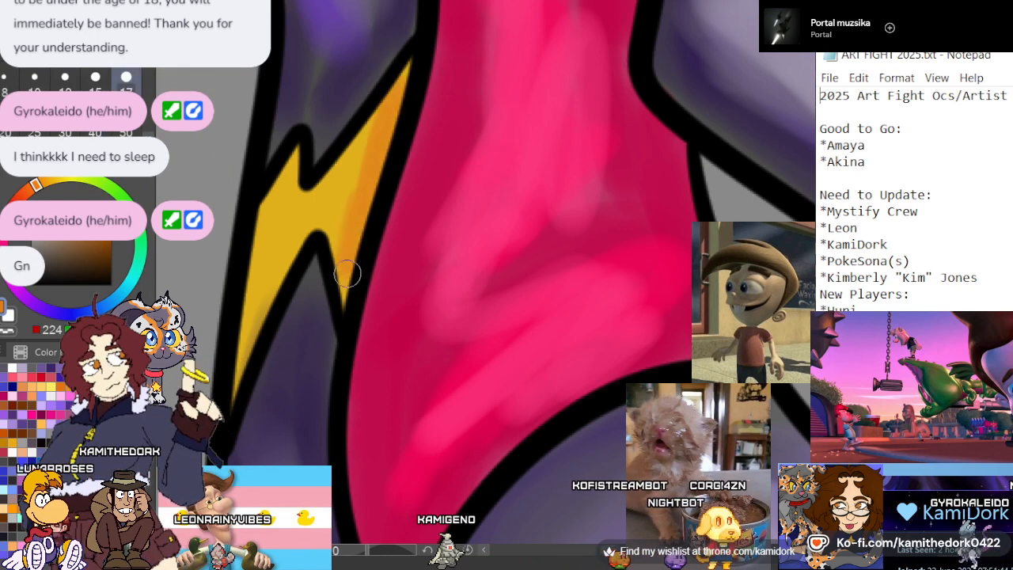
drag(369, 118, 344, 220)
drag(357, 154, 335, 221)
Shade the left side of the back boot's lightning bolt with orange, from its upper point down to the lower tip
drag(272, 225, 243, 353)
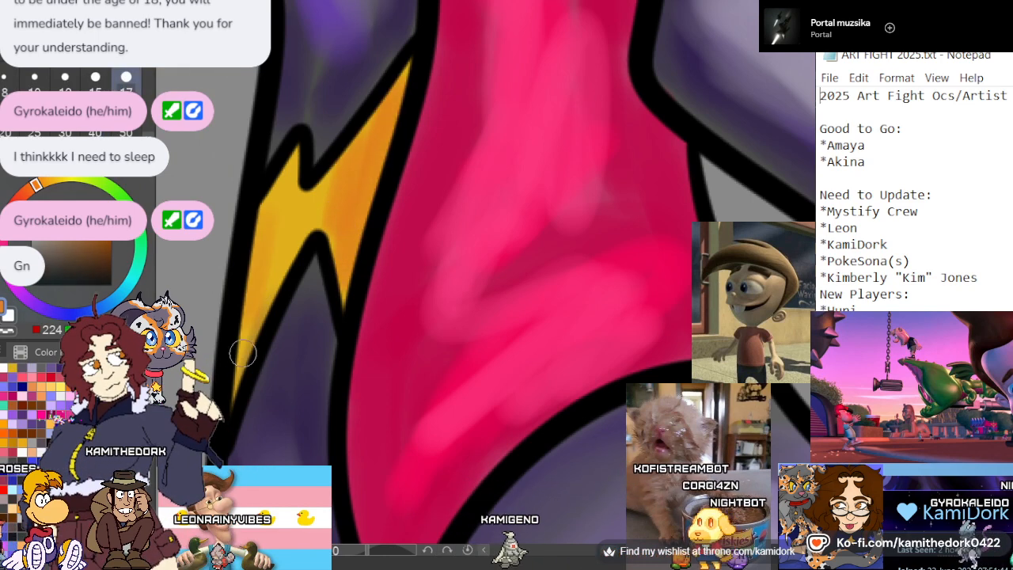
drag(263, 207, 236, 342)
drag(285, 174, 275, 296)
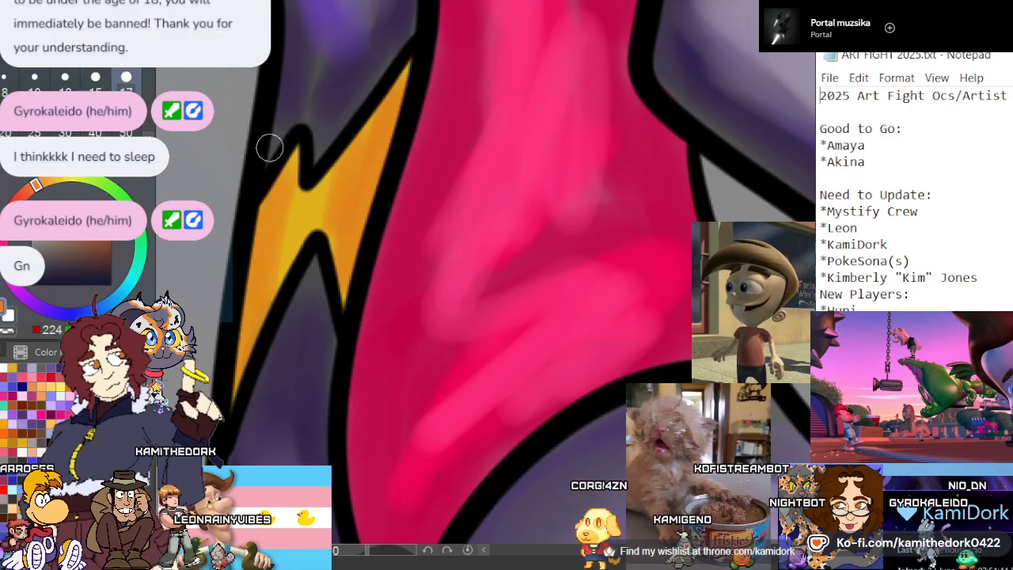
Shade the front boot's yellow lightning bolt with orange at its upper point and along its lower segment
scroll(270, 148, down, 4)
scroll(631, 312, up, 2)
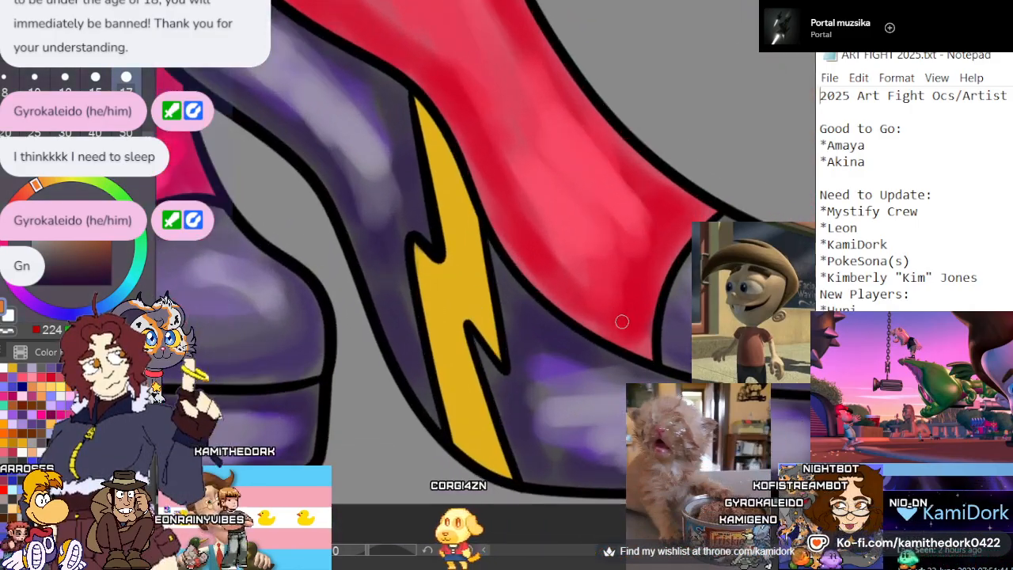
drag(417, 102, 470, 222)
drag(425, 119, 448, 190)
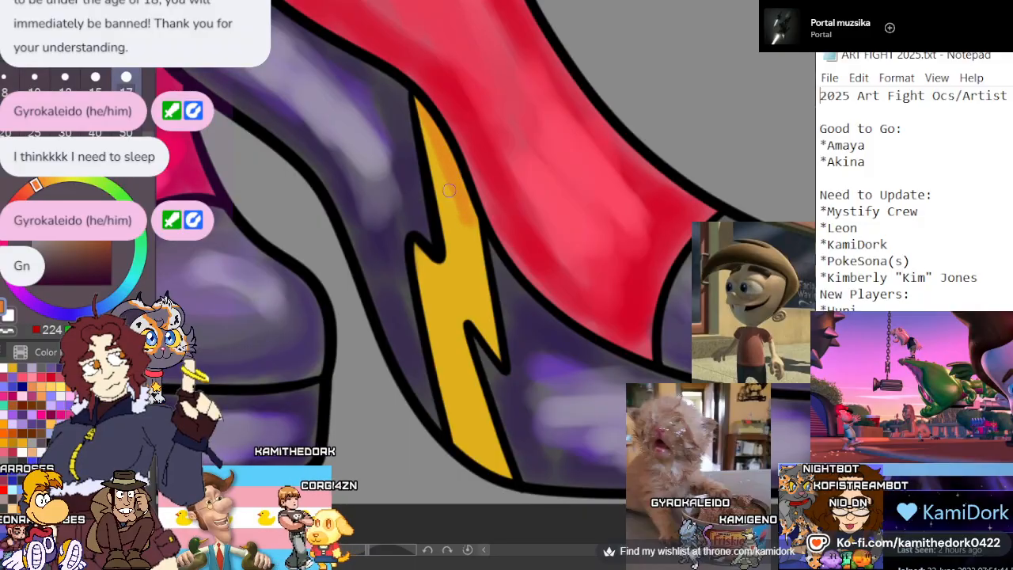
mouse_move(439, 324)
mouse_down()
mouse_move(459, 410)
mouse_move(475, 457)
mouse_up()
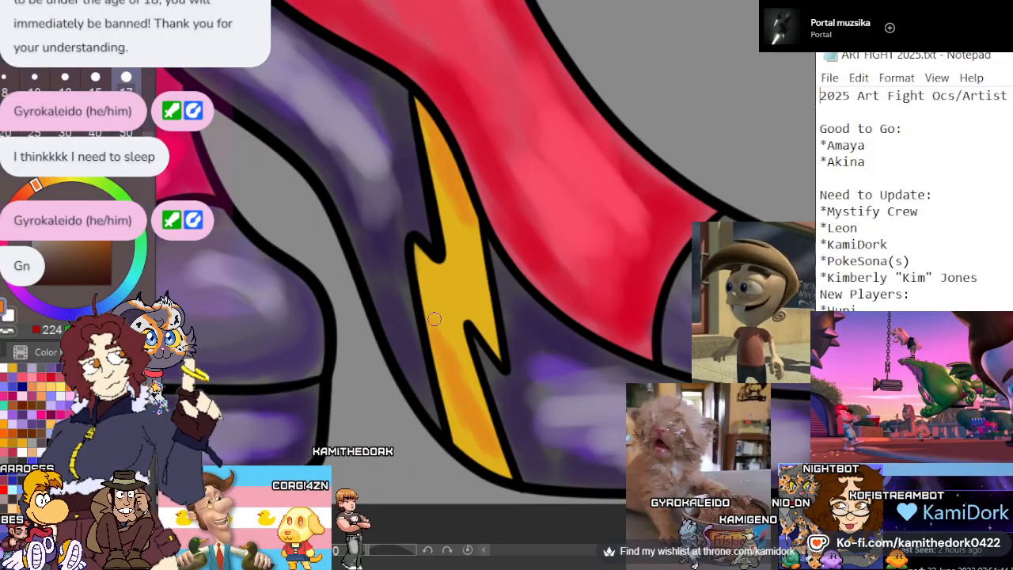
drag(435, 319, 468, 389)
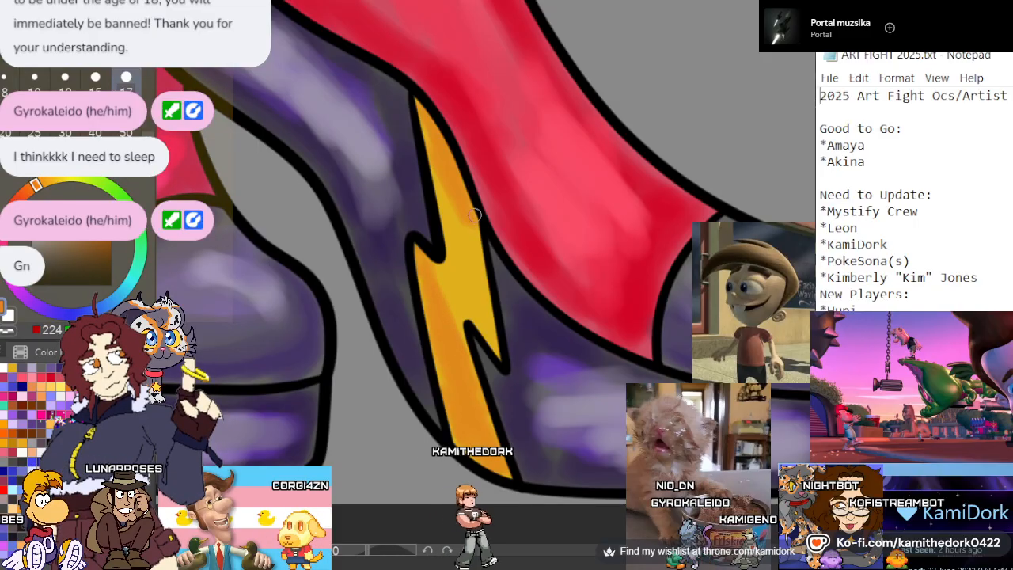
Shade the middle right edge of the front boot's lightning bolt with orange and redo the stroke leading up to its upper point
drag(474, 215, 498, 361)
drag(474, 297, 437, 138)
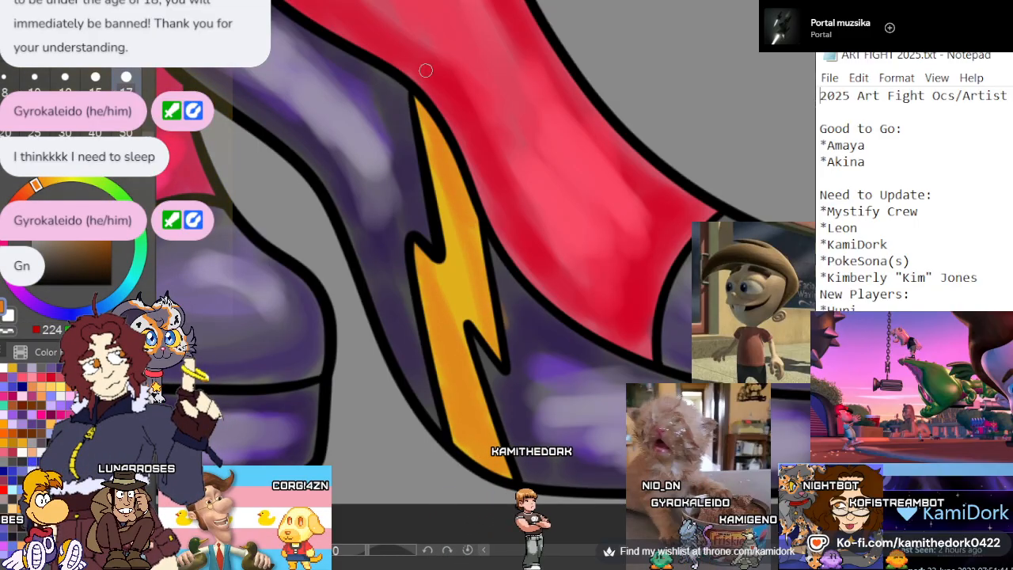
key(ctrl+z)
drag(461, 261, 434, 162)
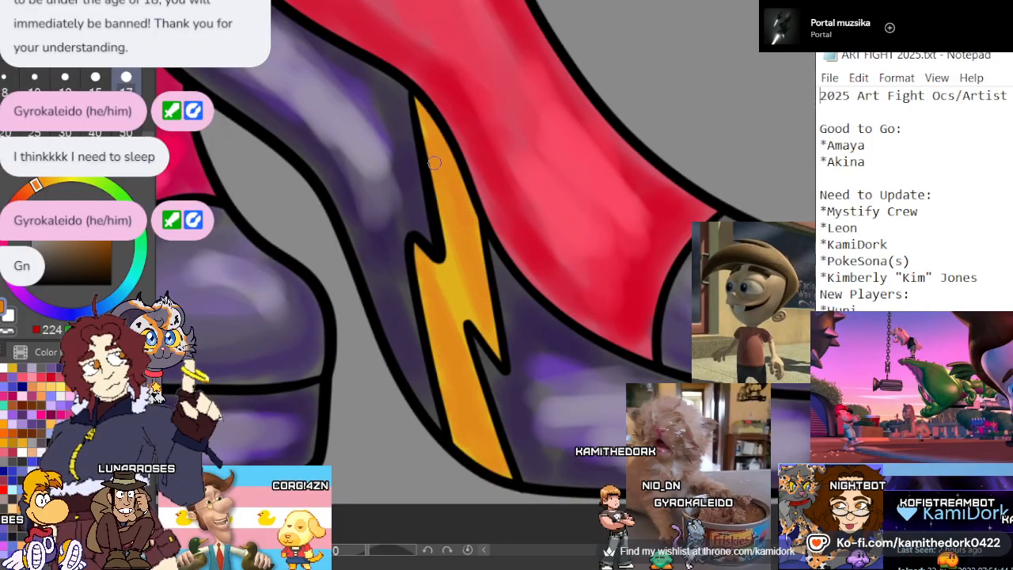
Paint the black hair tie dark purple along its upper part and brush a pale purple highlight along its lower part
scroll(440, 252, down, 6)
scroll(435, 368, down, 2)
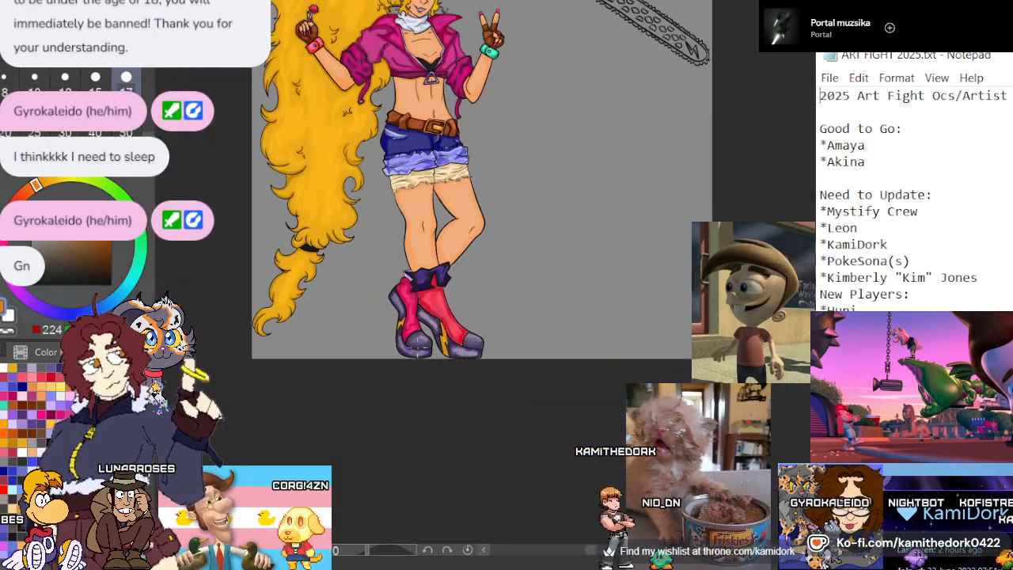
scroll(273, 200, up, 6)
scroll(274, 199, up, 5)
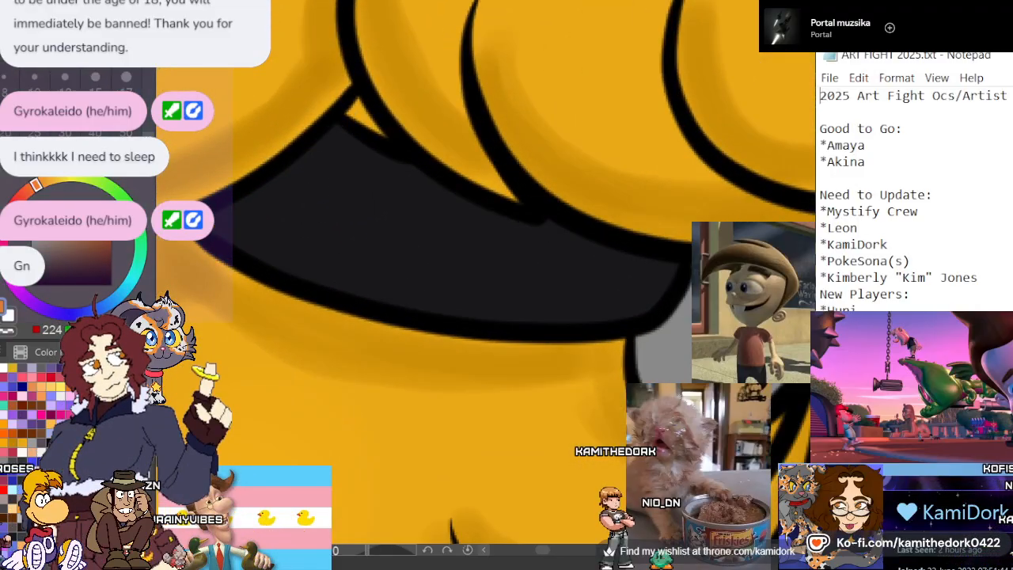
alt+click(384, 215)
click(42, 308)
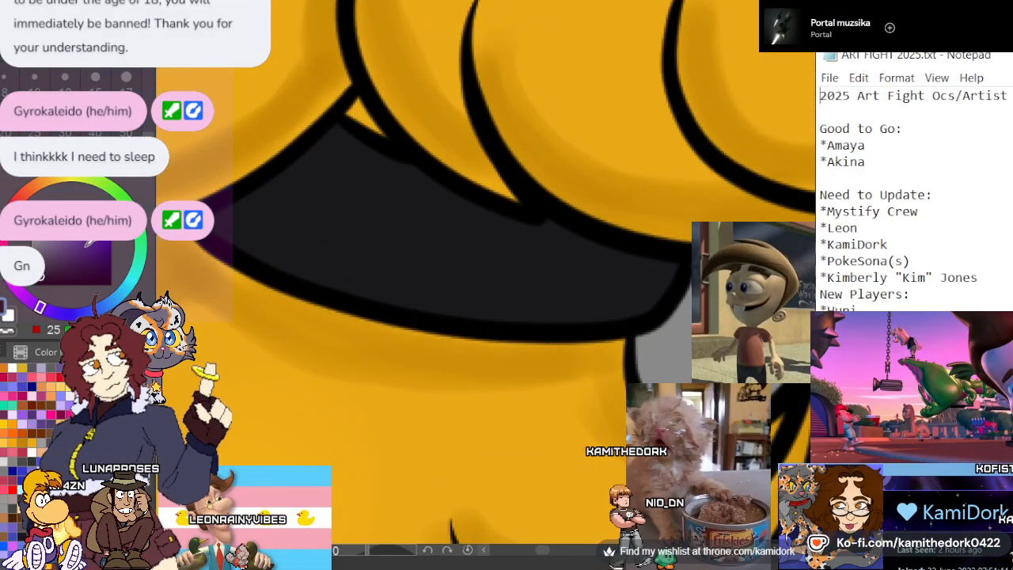
click(93, 259)
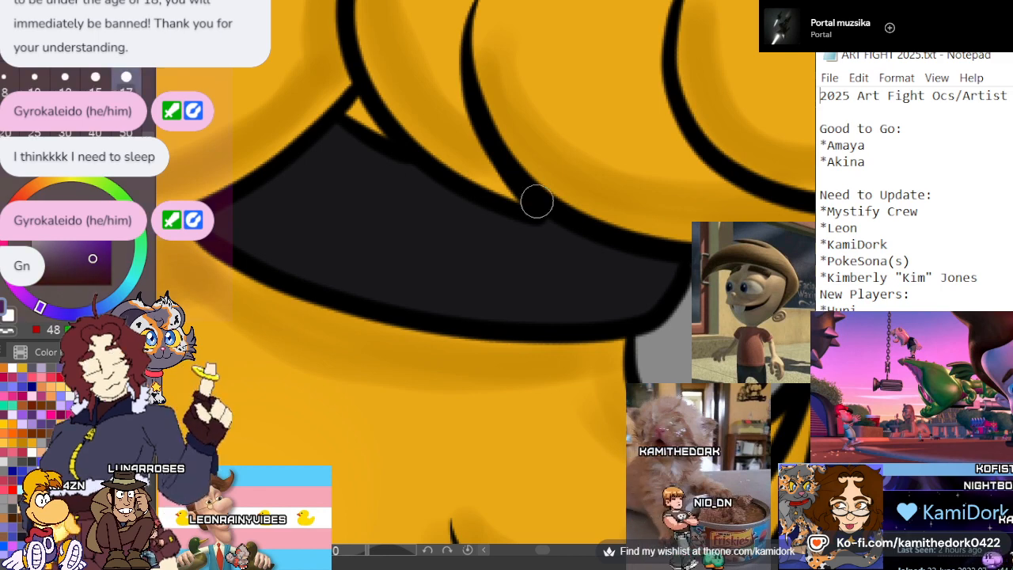
mouse_move(536, 200)
mouse_down()
mouse_move(596, 257)
mouse_move(663, 271)
mouse_move(578, 254)
mouse_move(536, 228)
mouse_move(642, 260)
mouse_move(349, 214)
mouse_move(230, 220)
mouse_move(329, 162)
mouse_move(313, 154)
mouse_move(337, 140)
mouse_move(446, 217)
mouse_move(375, 165)
mouse_move(238, 216)
mouse_move(447, 219)
mouse_move(570, 261)
mouse_up()
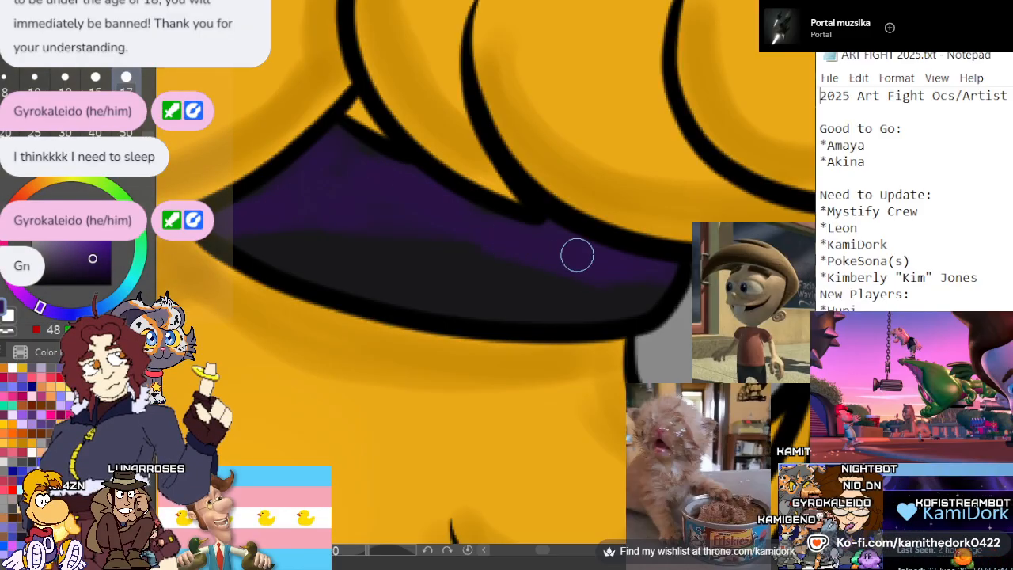
mouse_move(431, 273)
mouse_down()
mouse_move(346, 260)
mouse_move(623, 296)
mouse_move(376, 275)
mouse_move(616, 276)
mouse_move(281, 236)
mouse_up()
scroll(334, 271, down, 8)
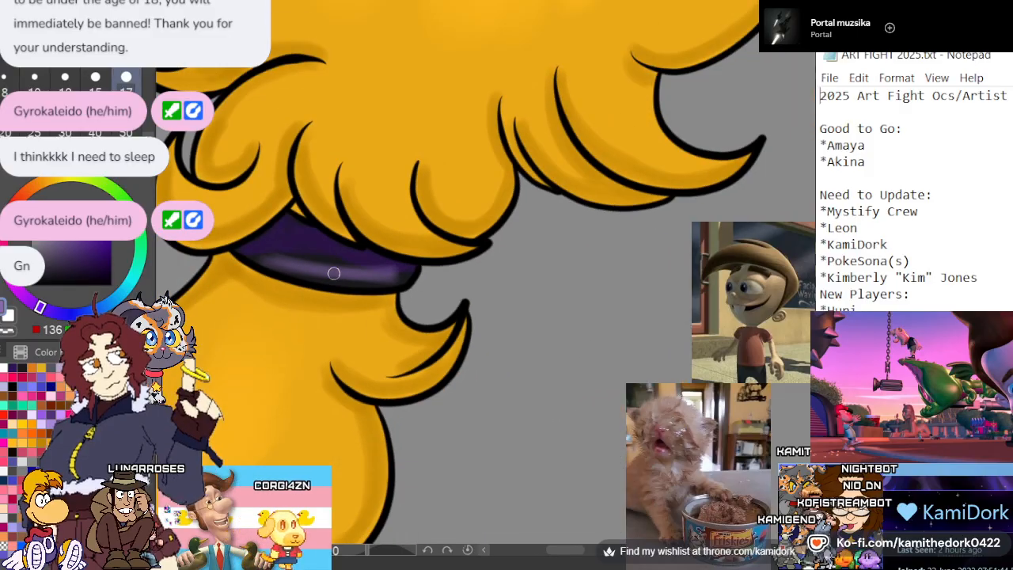
Paint the grey round stud on the green wristband purple with a smaller brush, using a darker edge and a lighter centre
scroll(356, 342, down, 3)
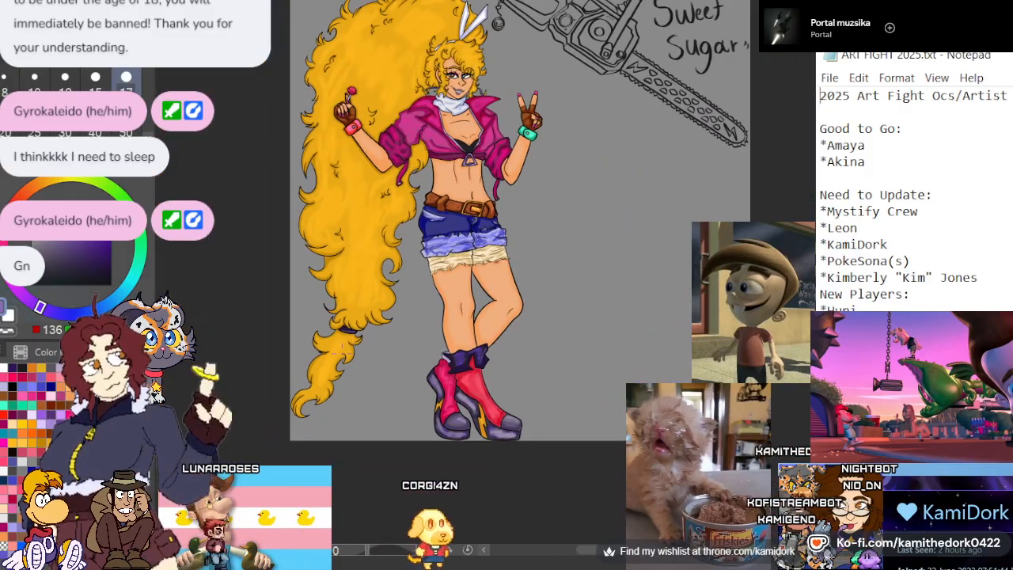
scroll(398, 231, up, 4)
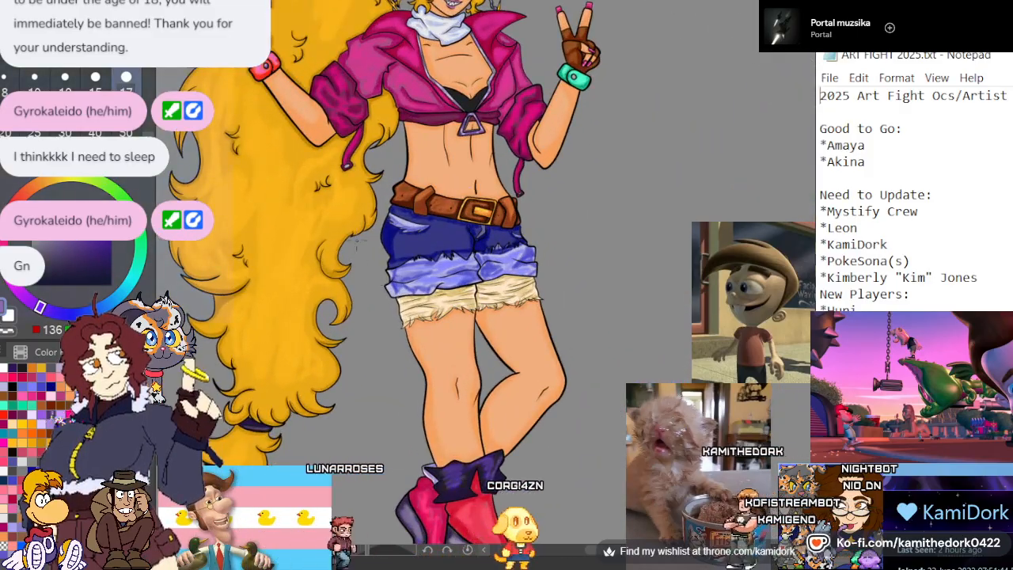
scroll(273, 100, up, 4)
scroll(274, 102, down, 3)
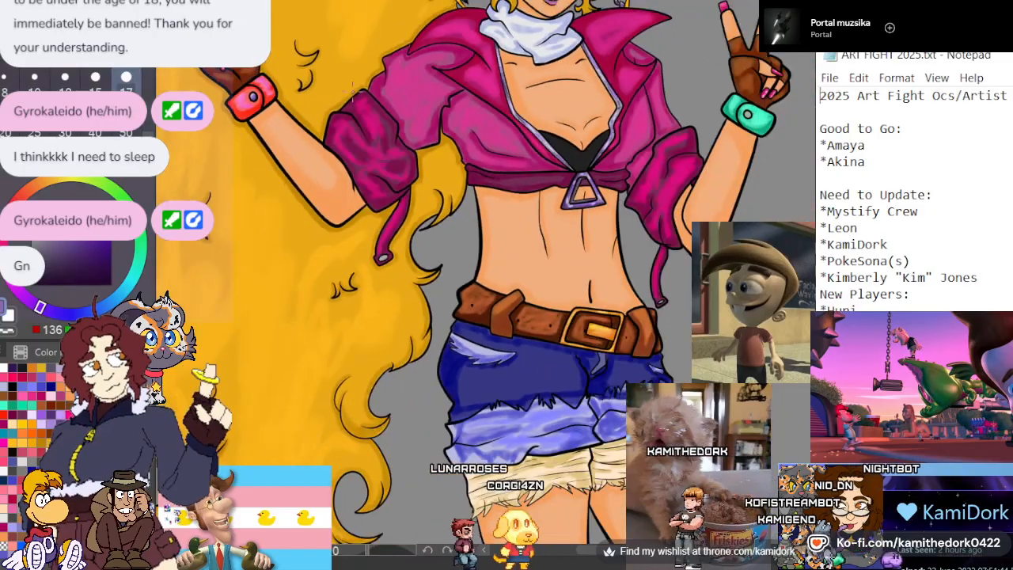
scroll(621, 79, up, 2)
scroll(774, 115, up, 5)
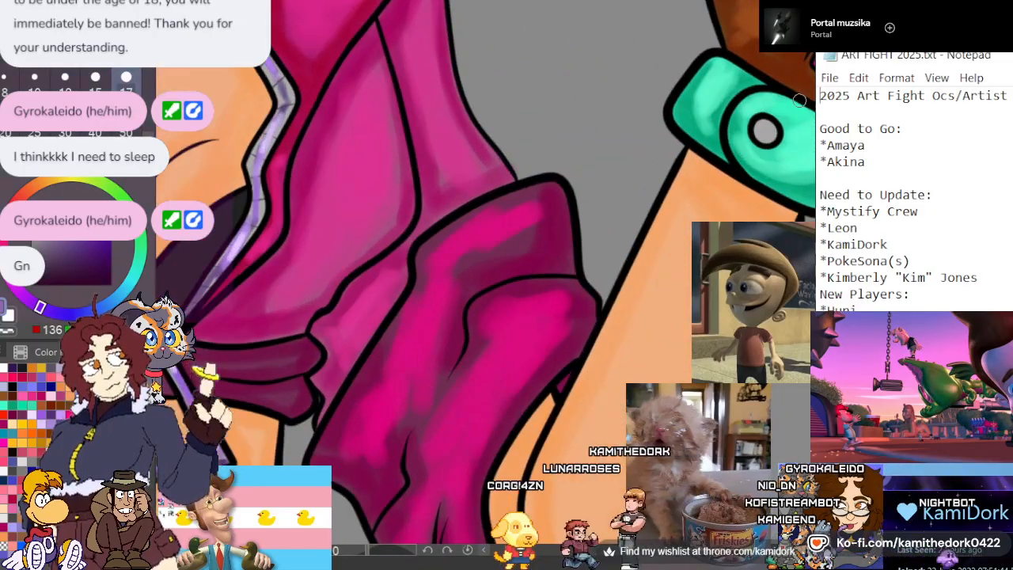
scroll(773, 114, up, 2)
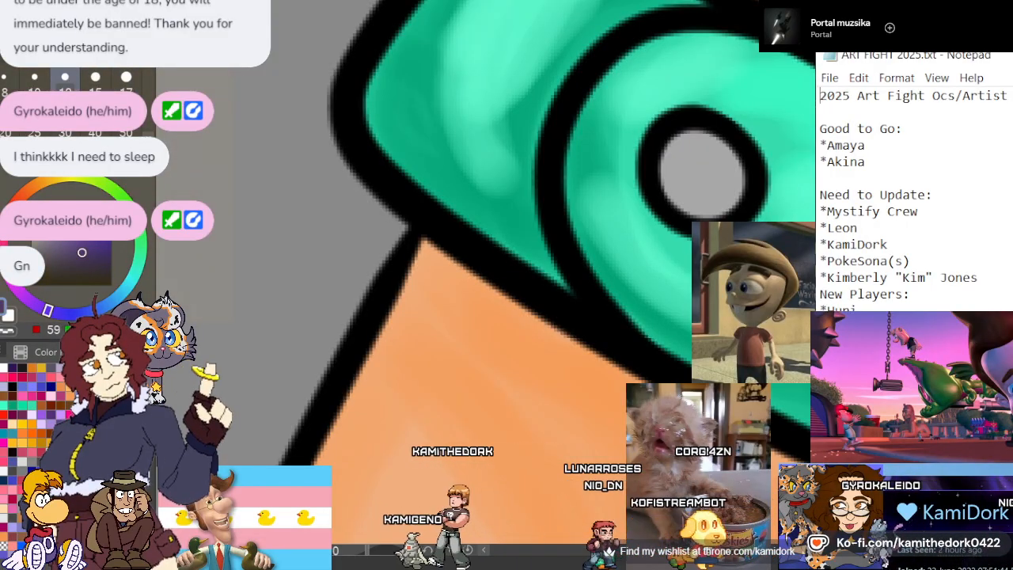
drag(703, 218, 675, 219)
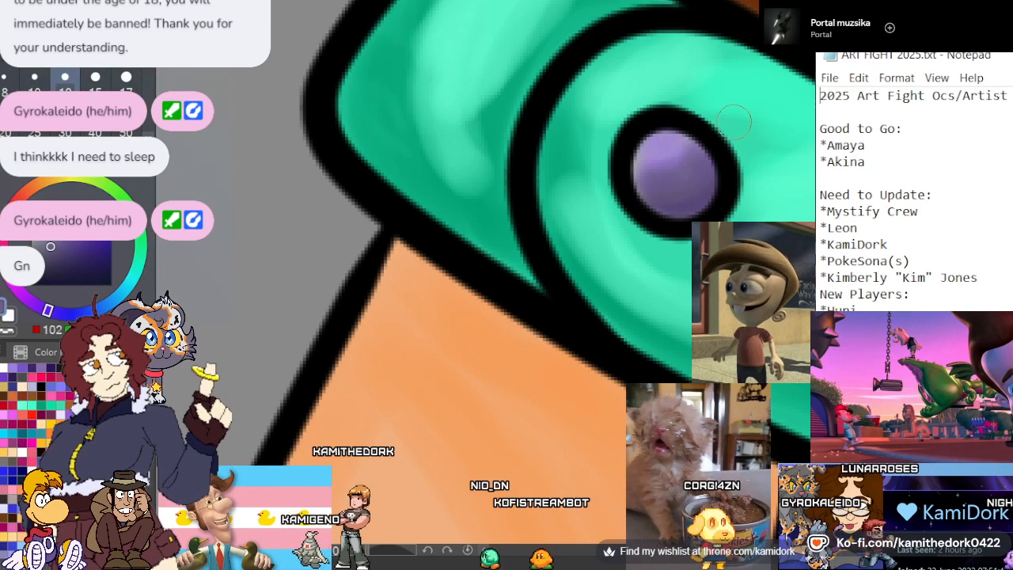
Look over the whole character figure to check the coloring for unfinished areas
scroll(724, 136, down, 2)
scroll(724, 136, down, 5)
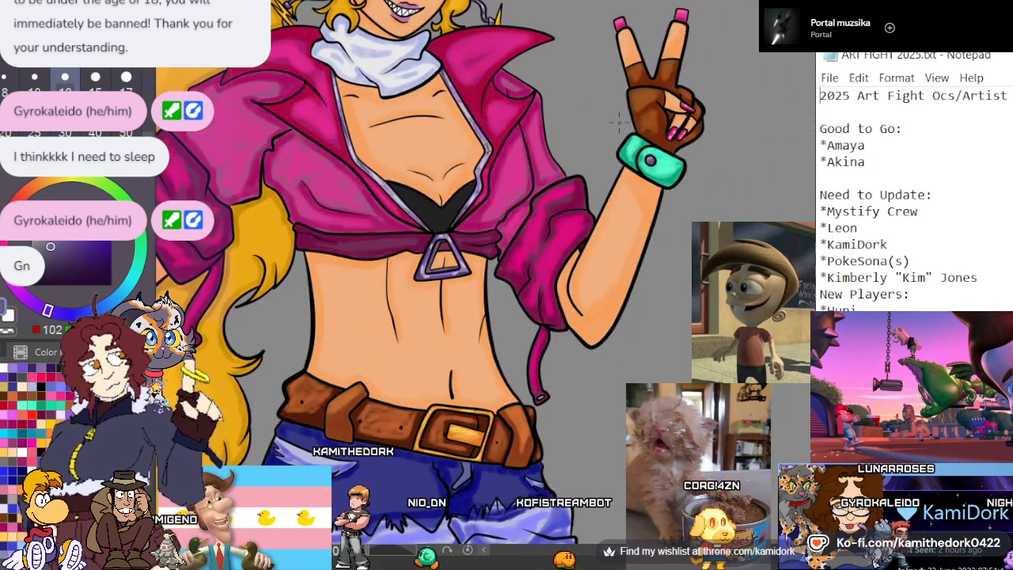
scroll(593, 129, down, 4)
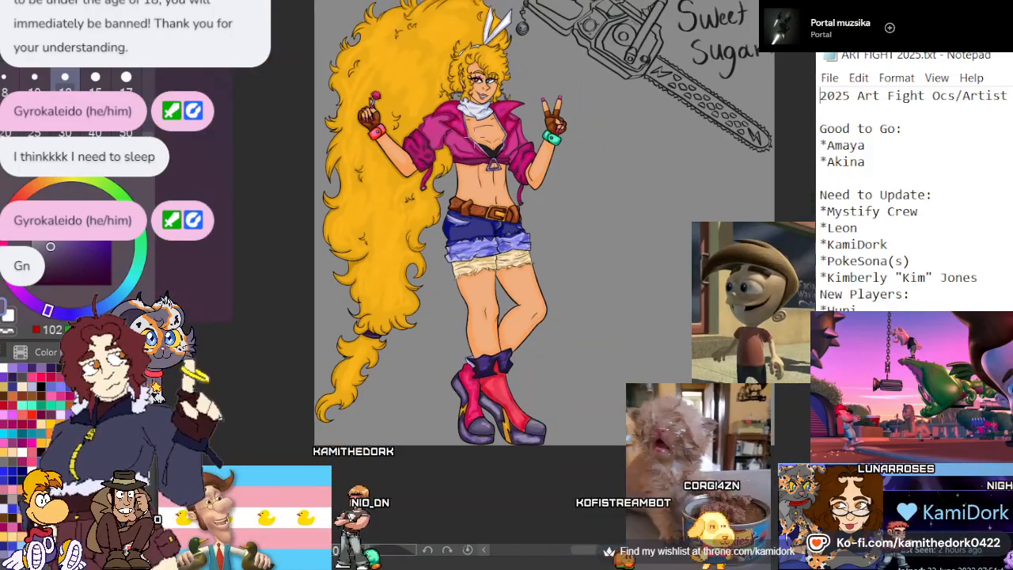
scroll(480, 133, up, 1)
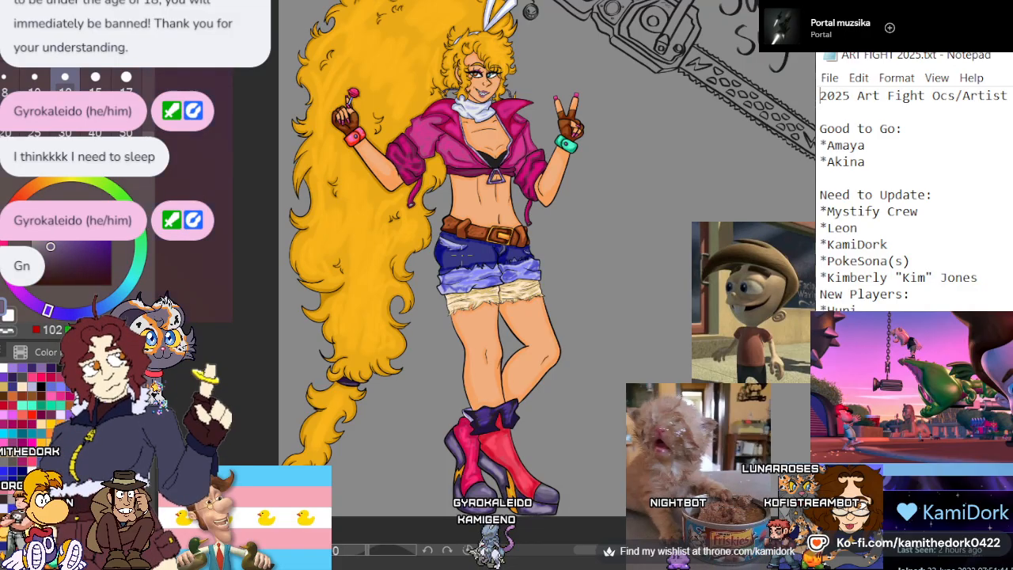
scroll(462, 257, down, 2)
scroll(462, 257, up, 2)
scroll(466, 238, down, 2)
scroll(478, 125, up, 1)
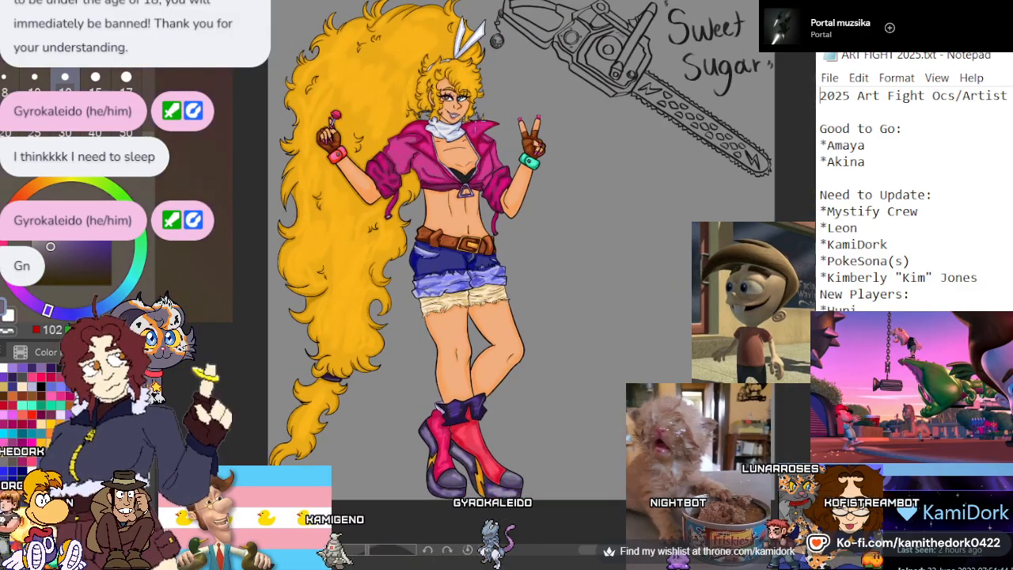
scroll(466, 87, up, 1)
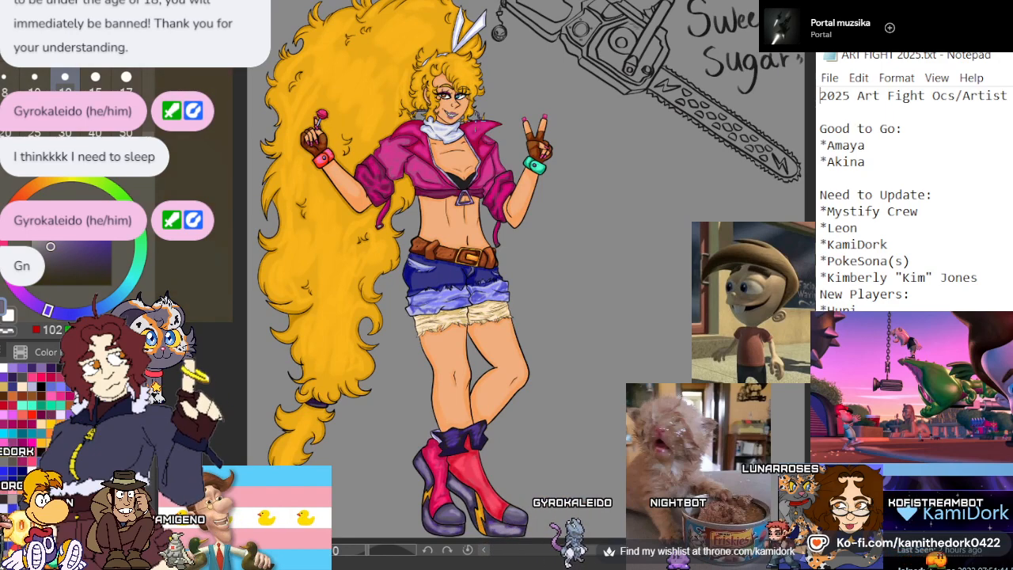